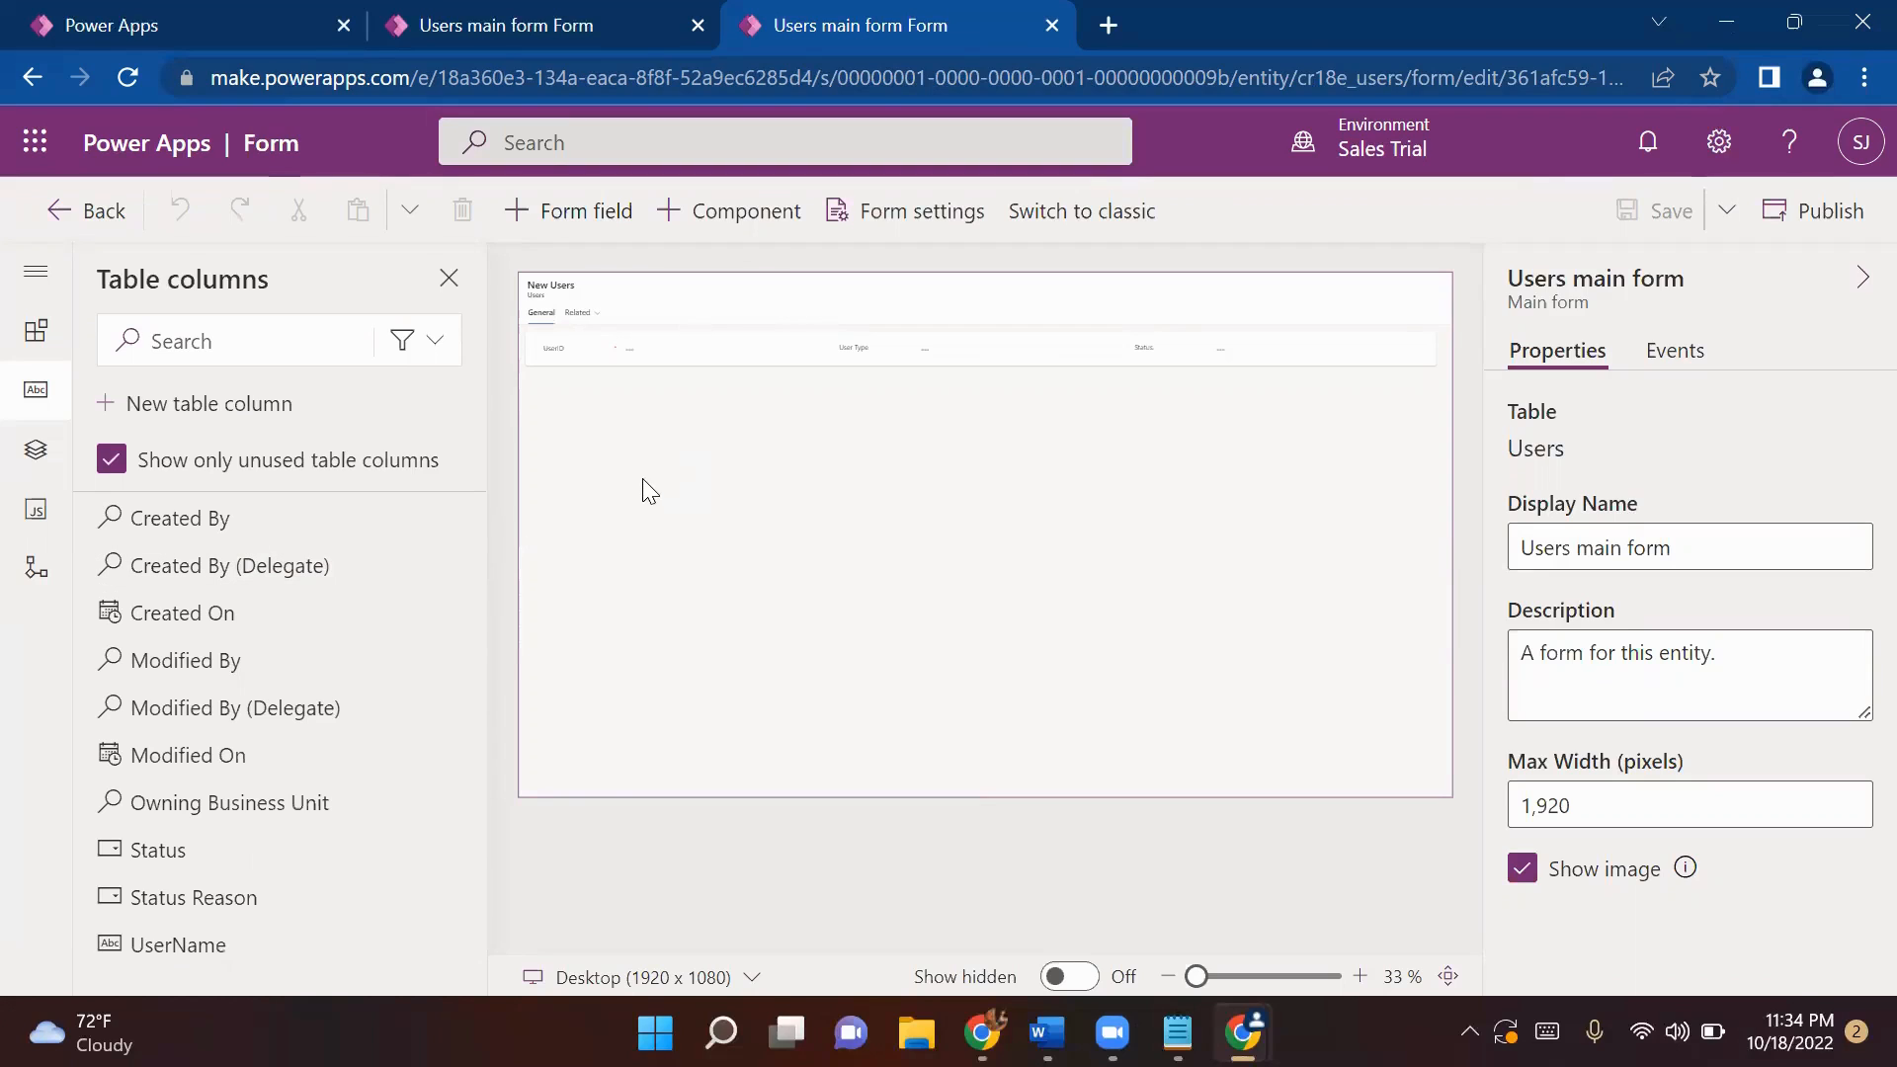
- Switch to the Partners table, review the Partner User lookup options for the Pune row and pick U-1003
{"action": "scroll", "coordinate": [1231, 978], "scroll_direction": "up", "scroll_amount": 1}
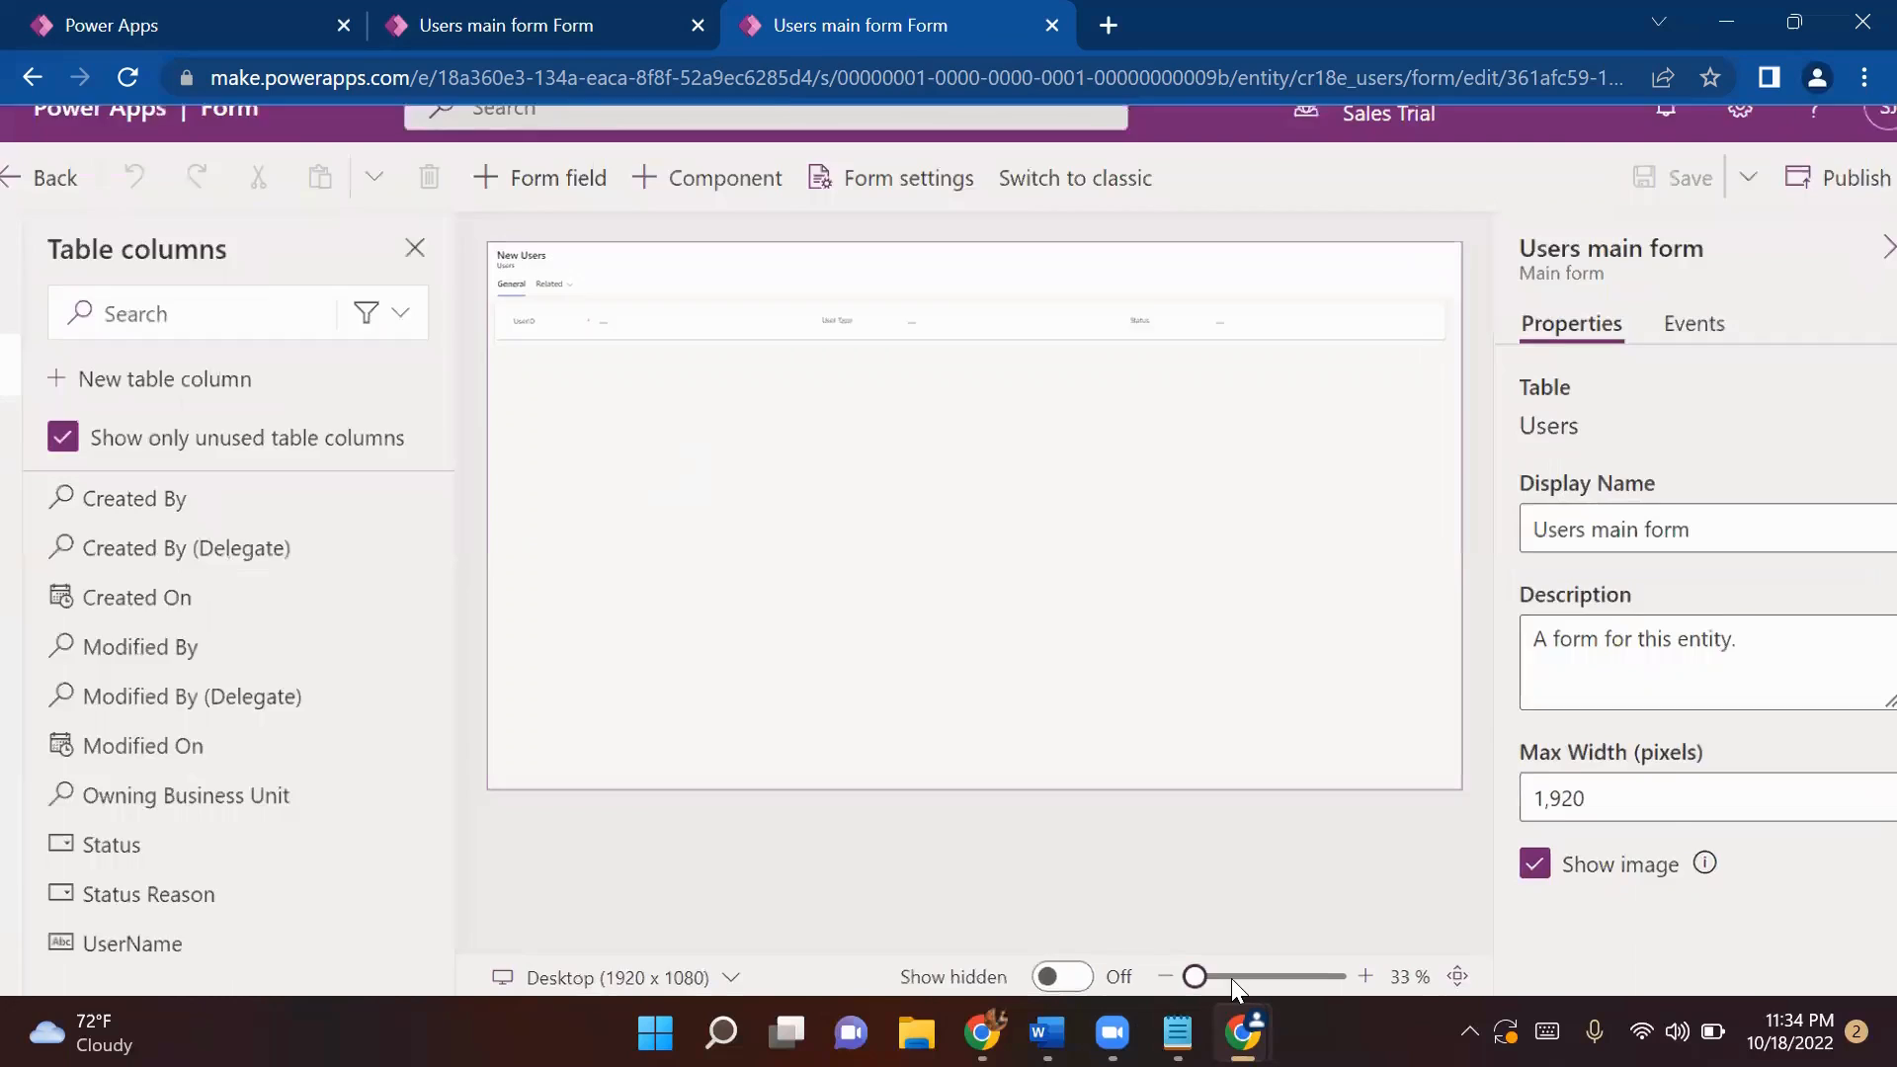
{"action": "scroll", "coordinate": [1090, 824], "scroll_direction": "up", "scroll_amount": 3}
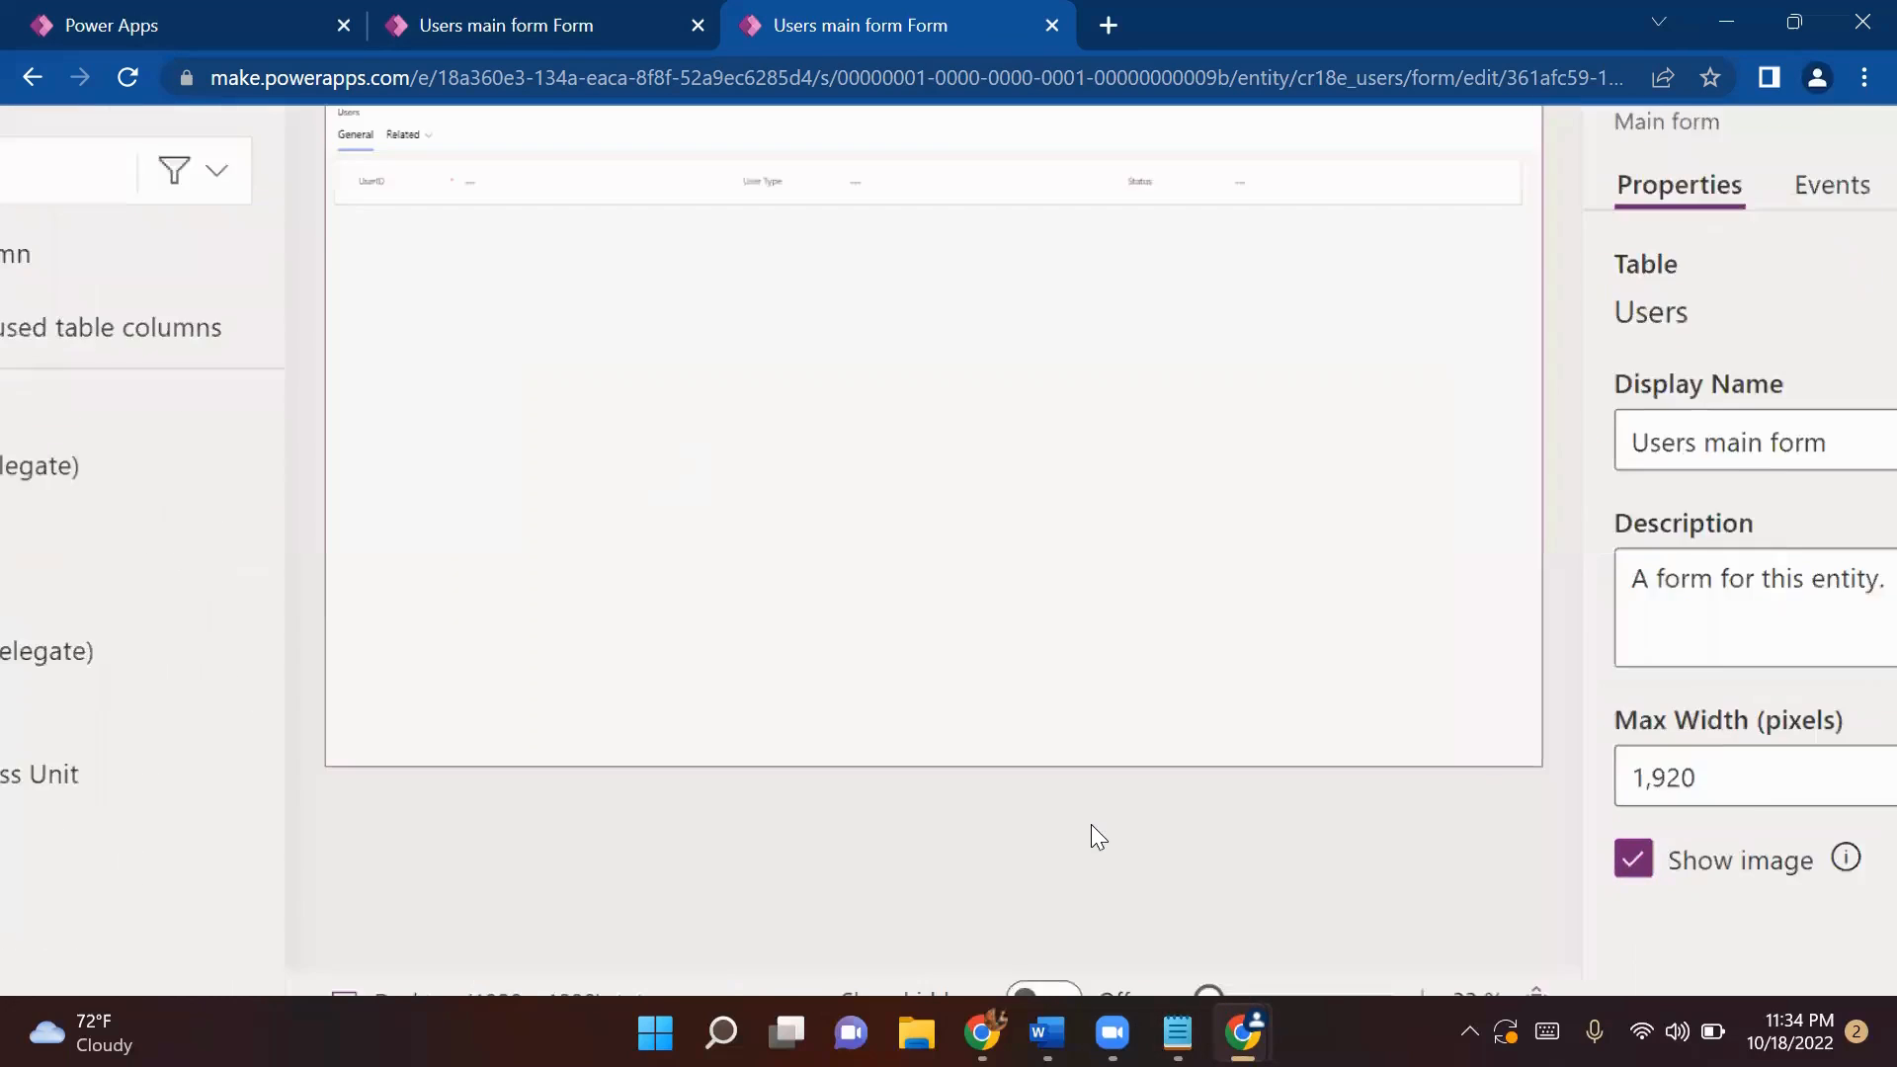
{"action": "scroll", "coordinate": [889, 673], "scroll_direction": "up", "scroll_amount": 5}
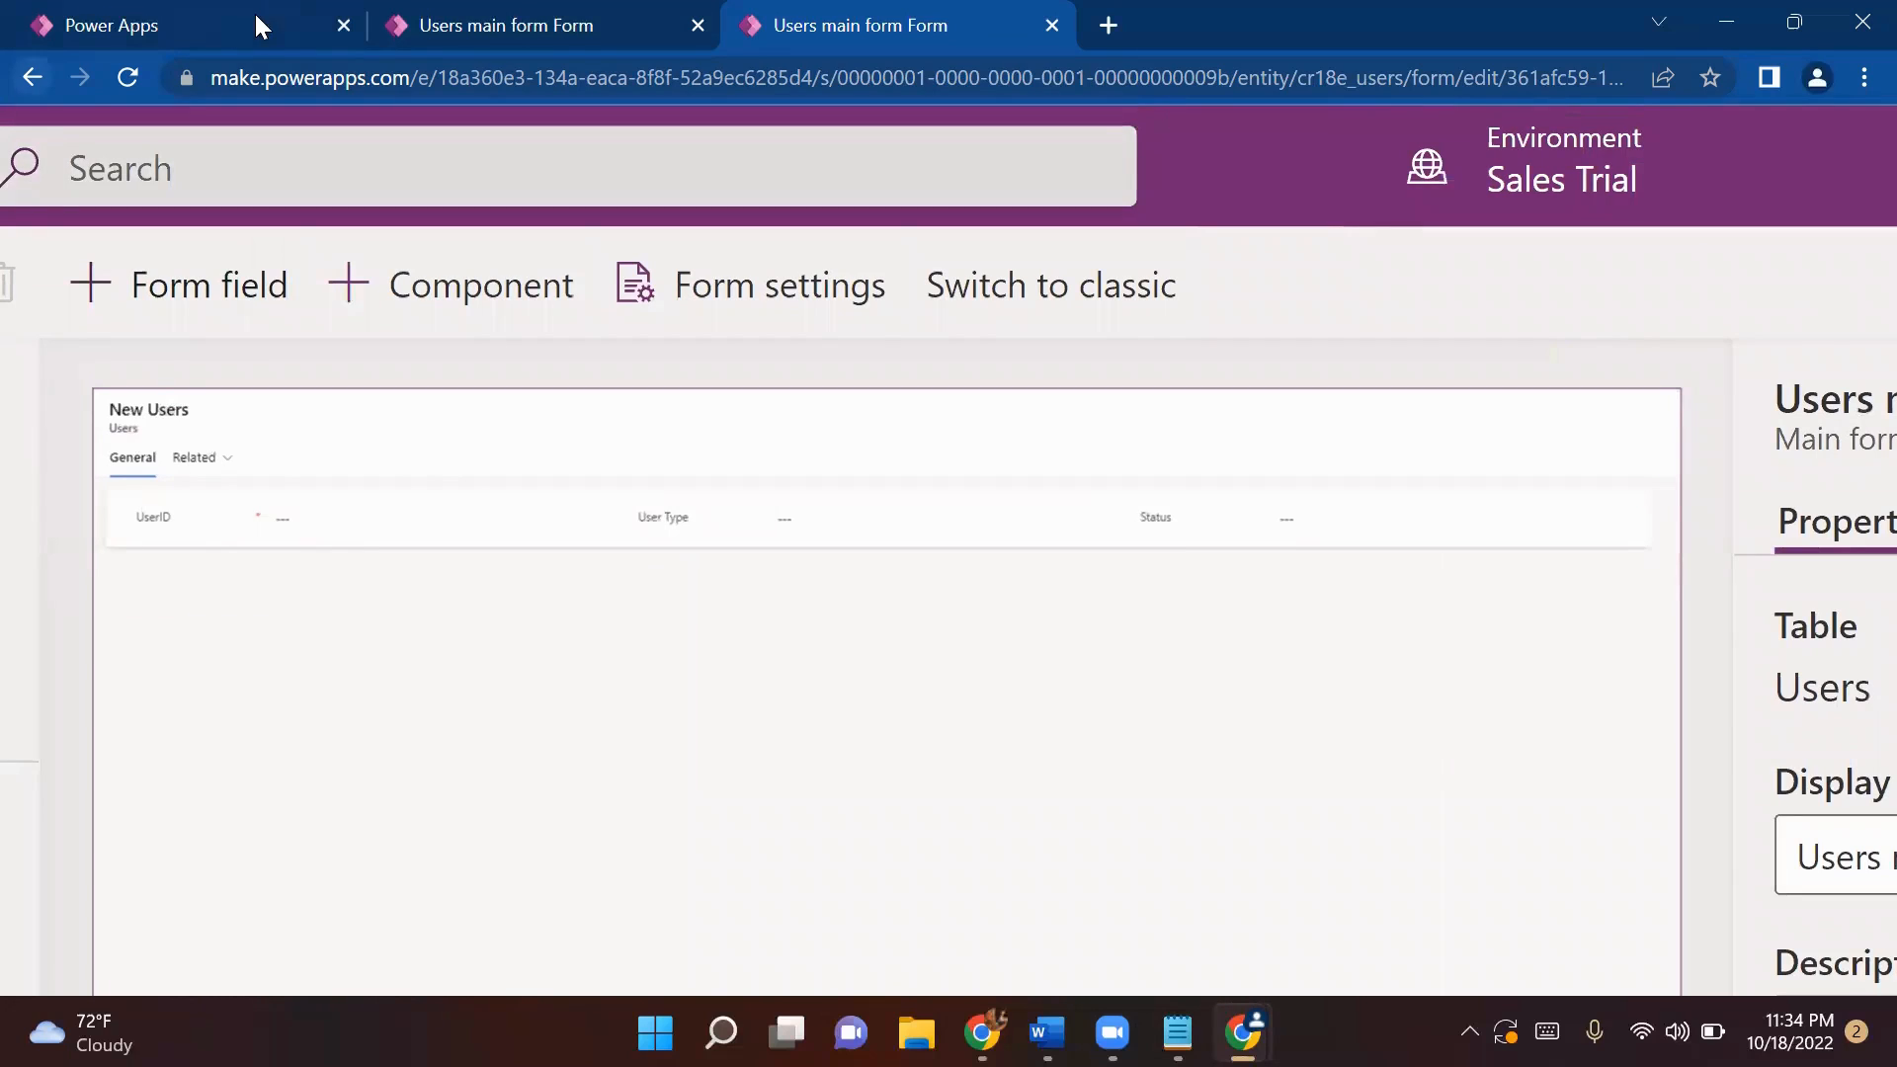
{"action": "left_click", "coordinate": [181, 22]}
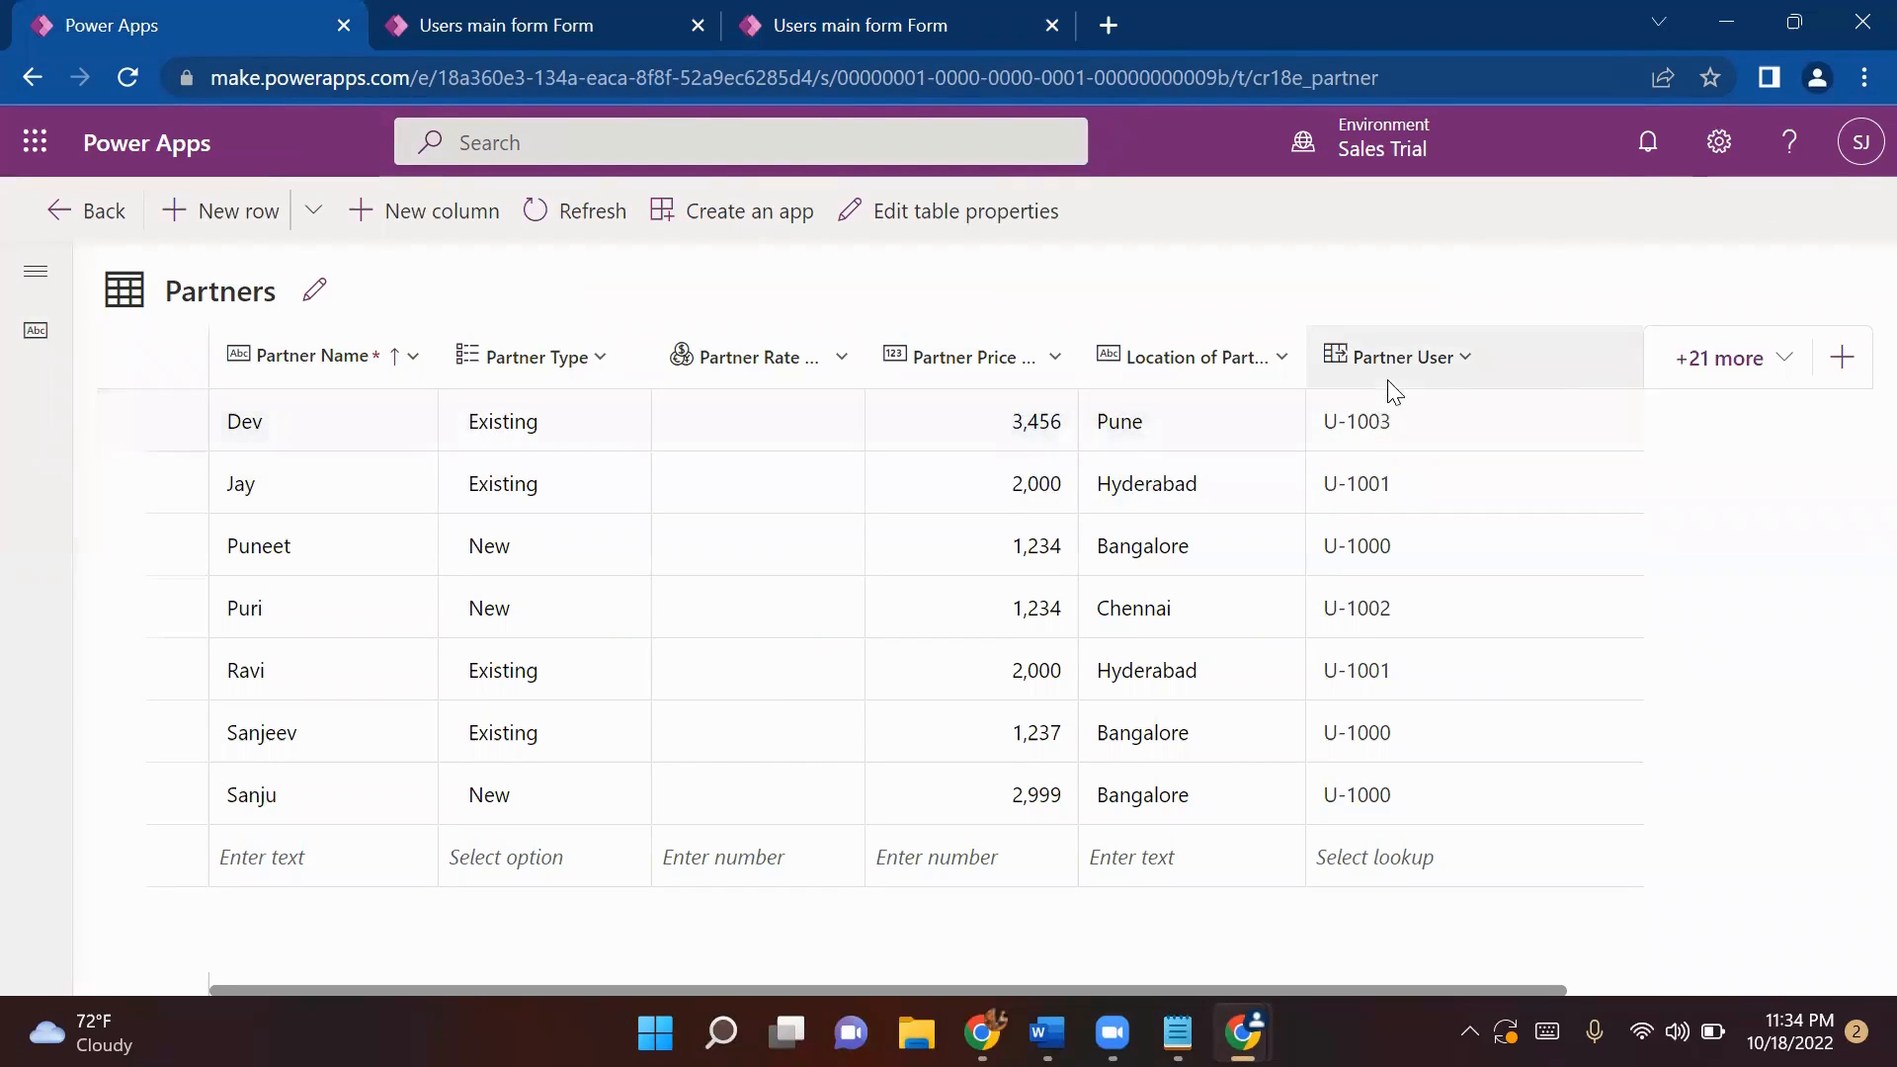
{"action": "left_click", "coordinate": [1375, 439]}
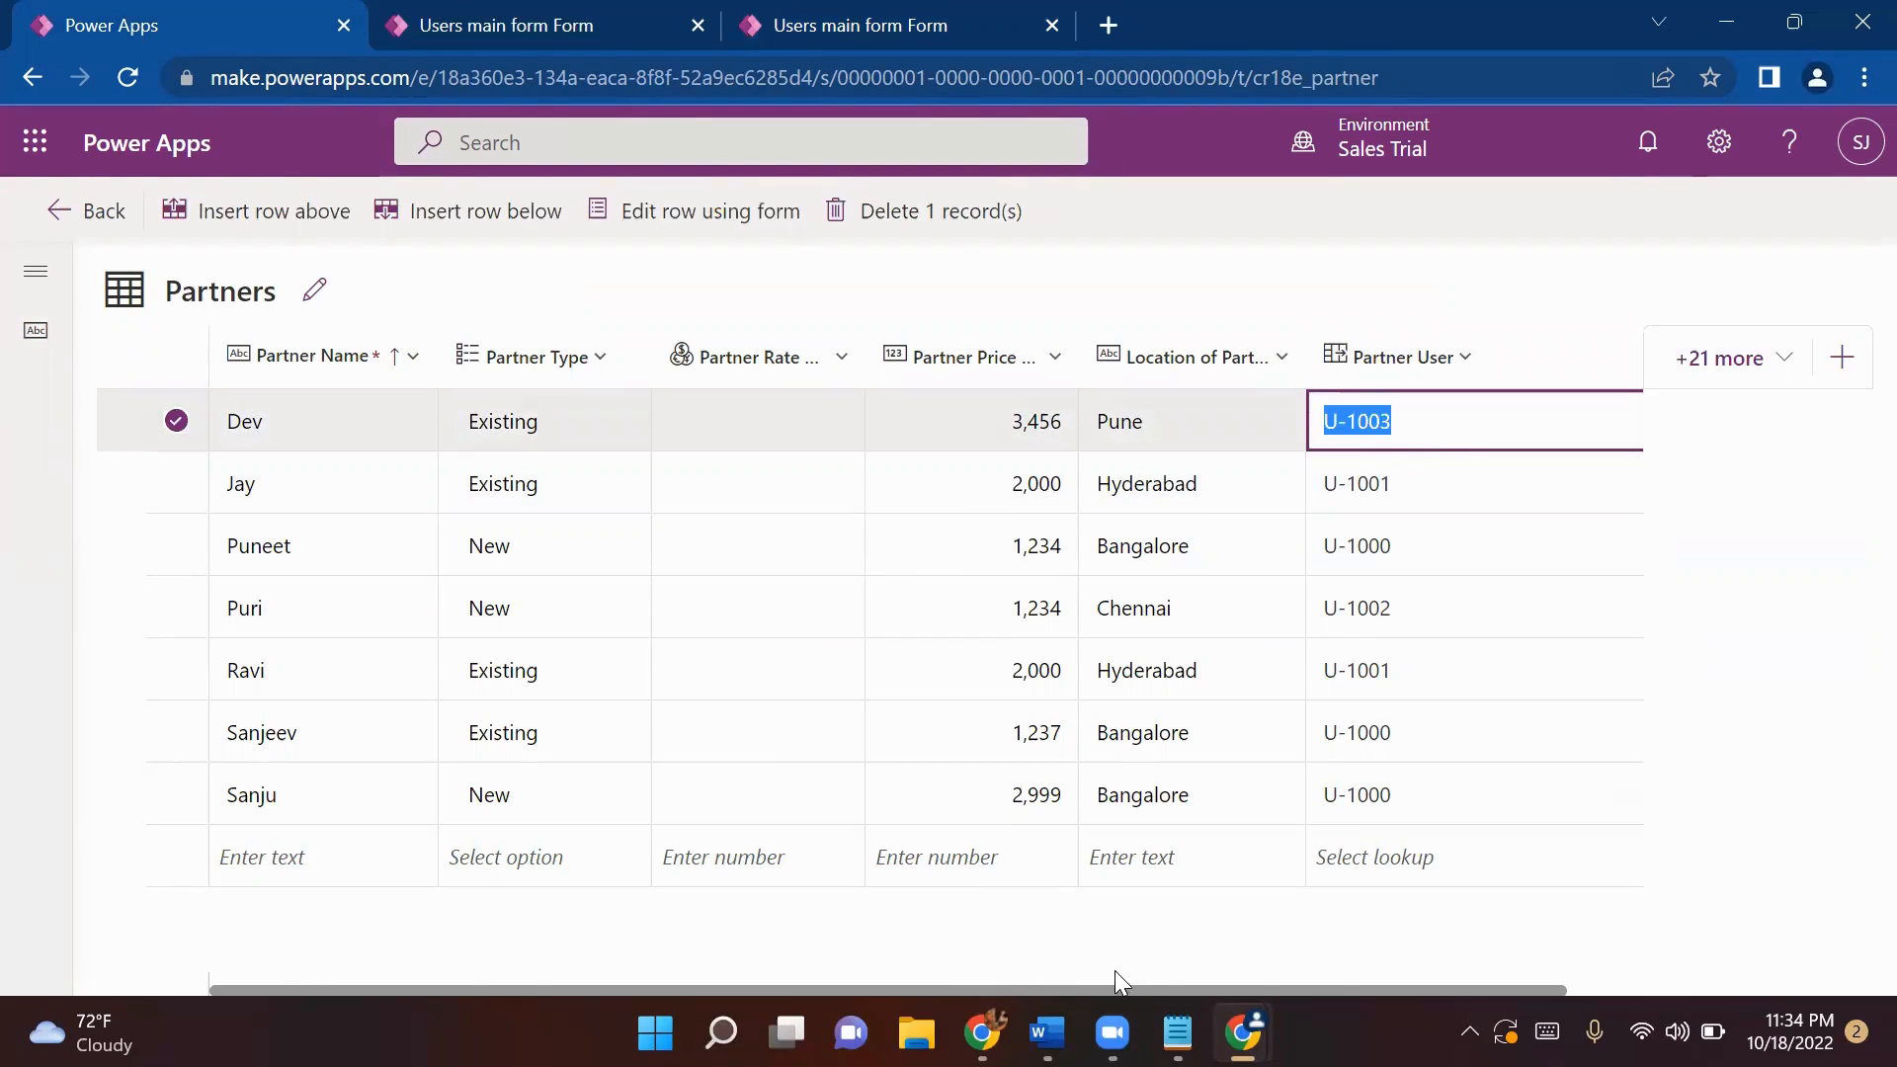
{"action": "left_click_drag", "start_coordinate": [1121, 990], "coordinate": [1278, 980]}
{"action": "left_click", "coordinate": [1398, 425]}
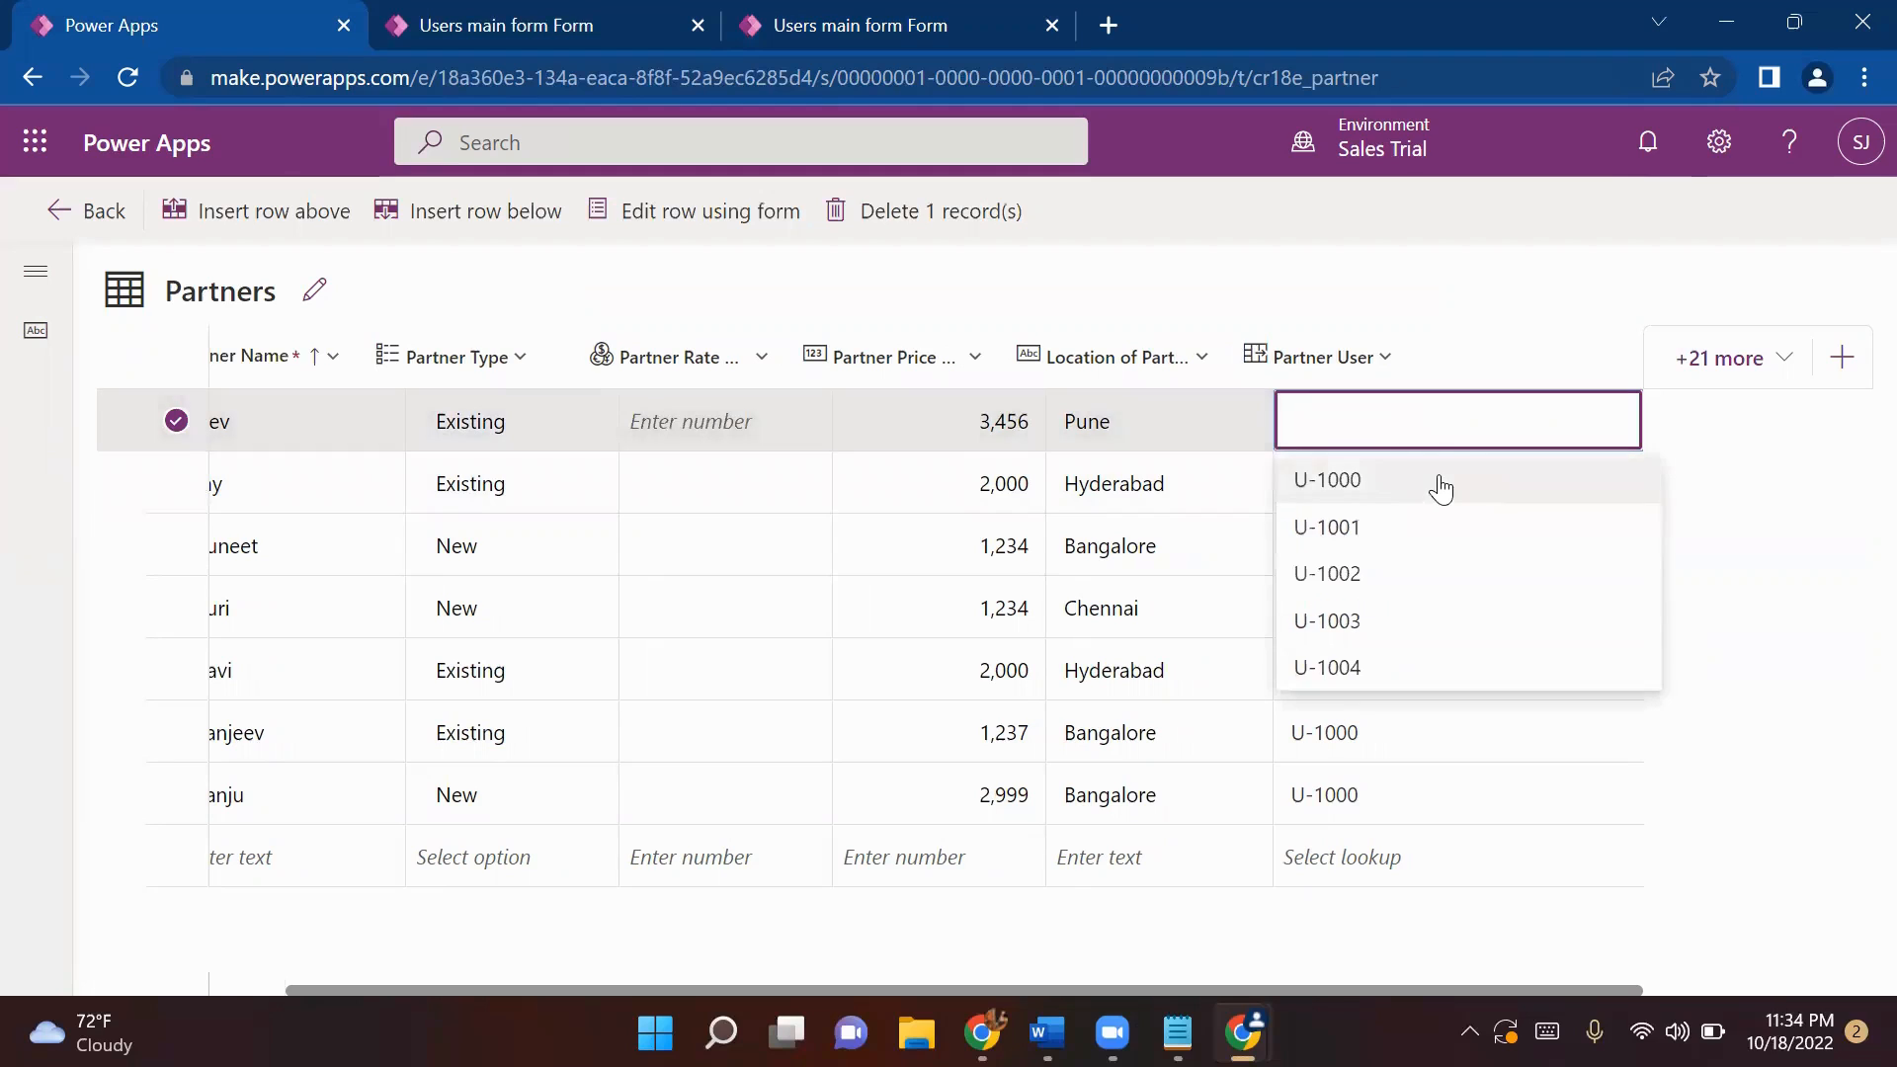
{"action": "left_click", "coordinate": [1363, 625]}
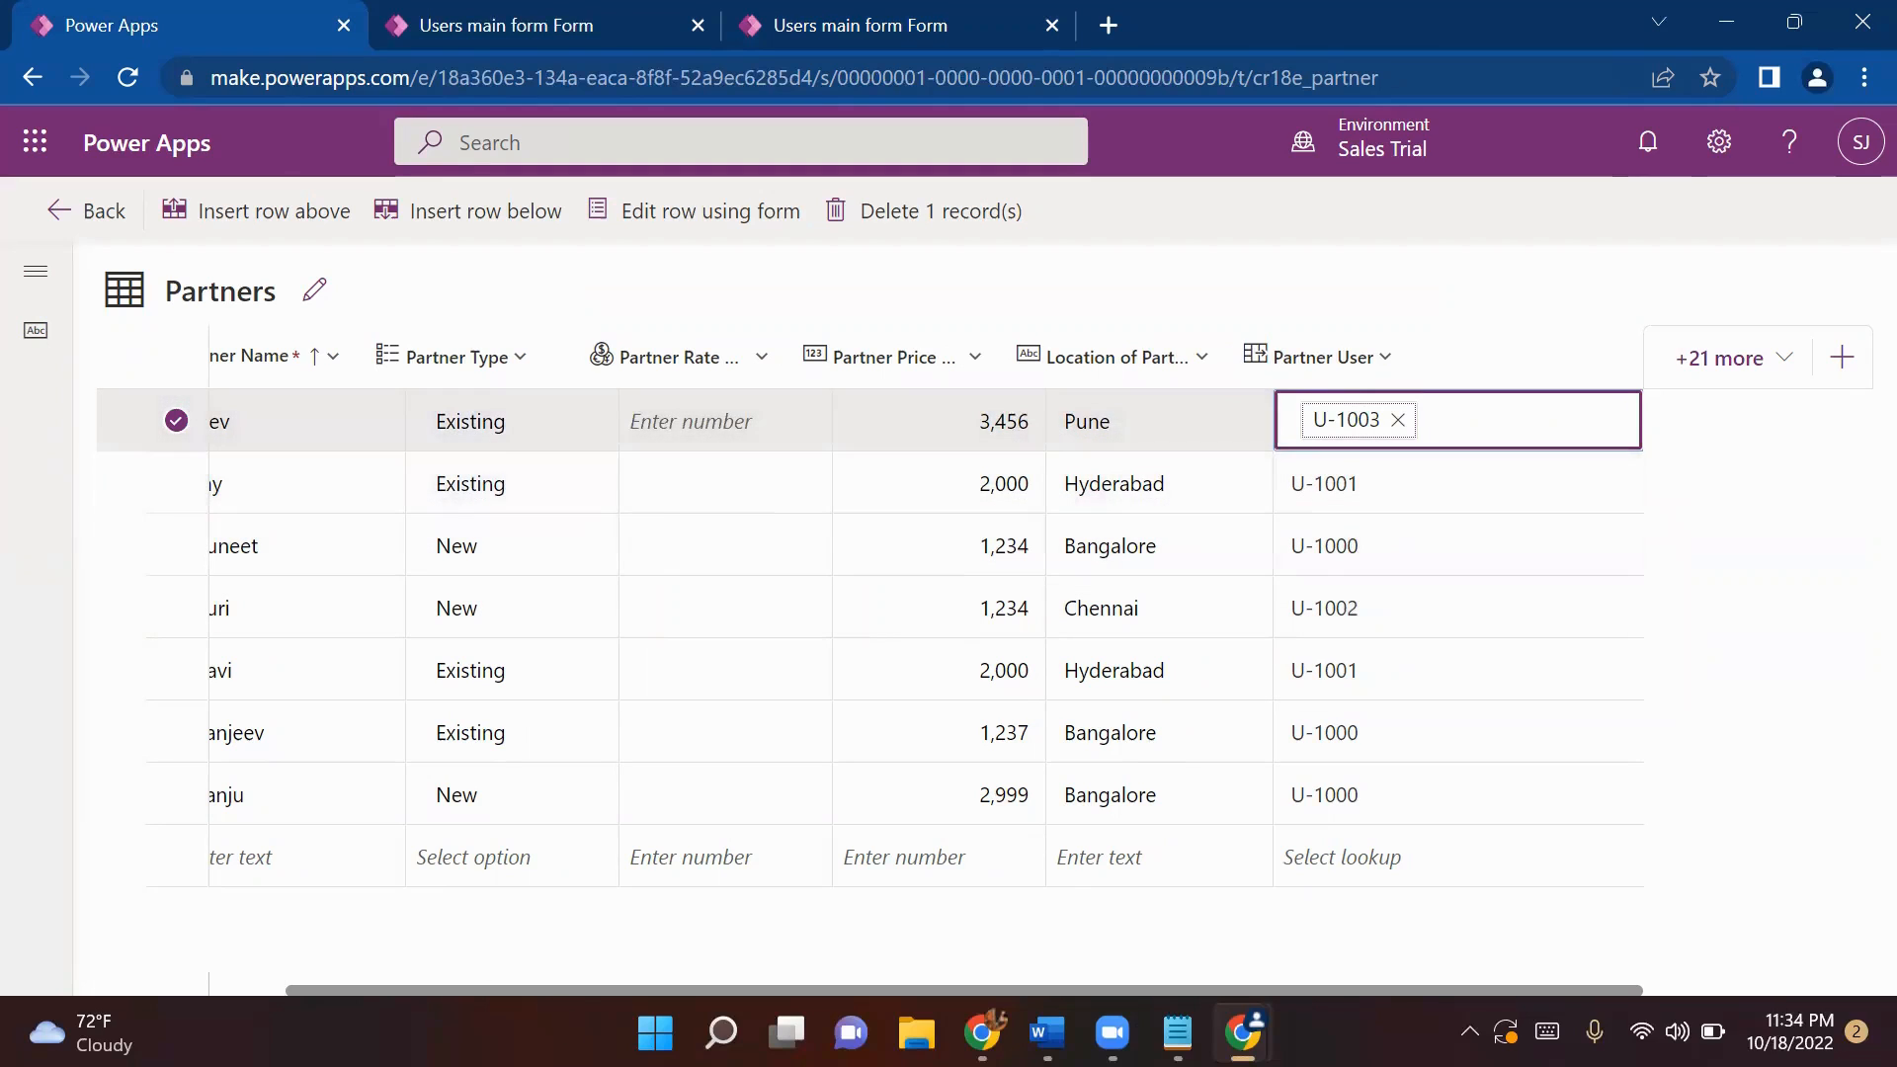
{"action": "left_click_drag", "start_coordinate": [617, 994], "coordinate": [500, 1005]}
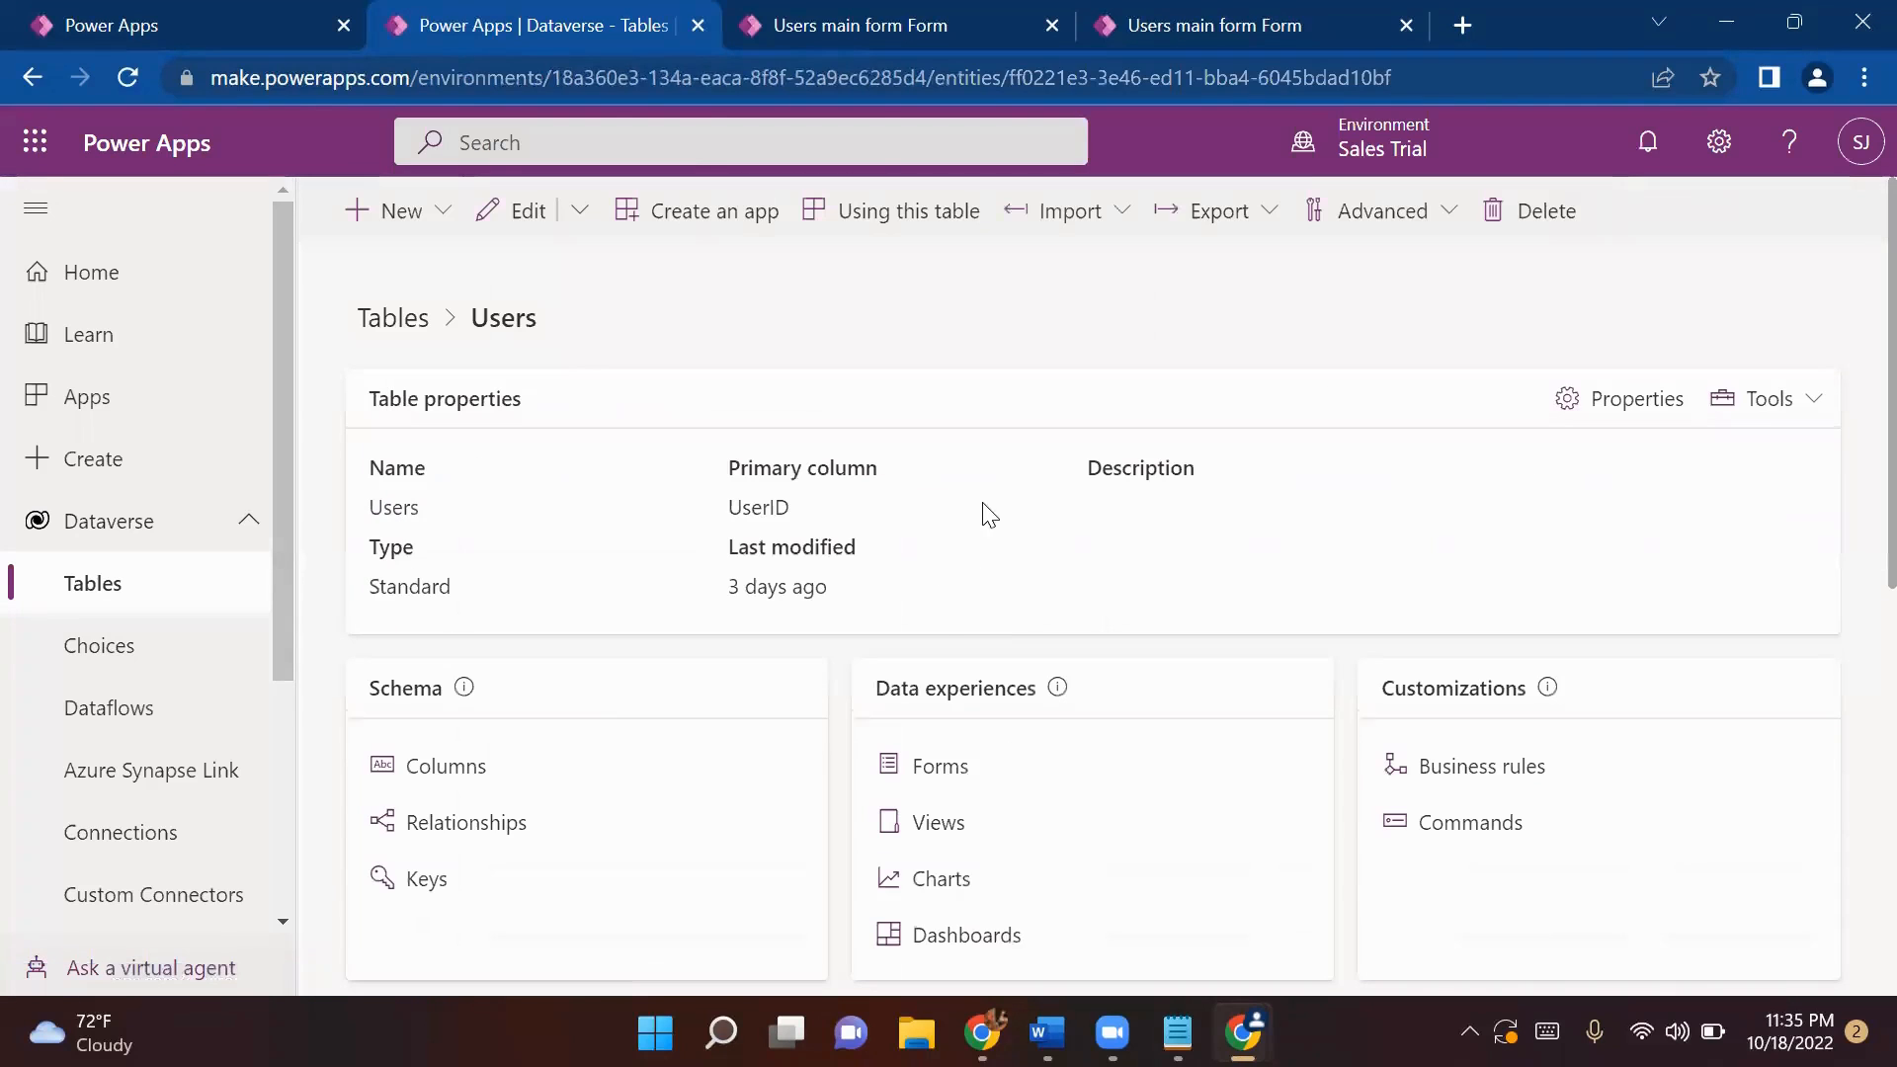
- Open the Users table's columns and data to examine its user IDs, and compare them with the Partners table
{"action": "scroll", "coordinate": [939, 811], "scroll_direction": "down", "scroll_amount": 6}
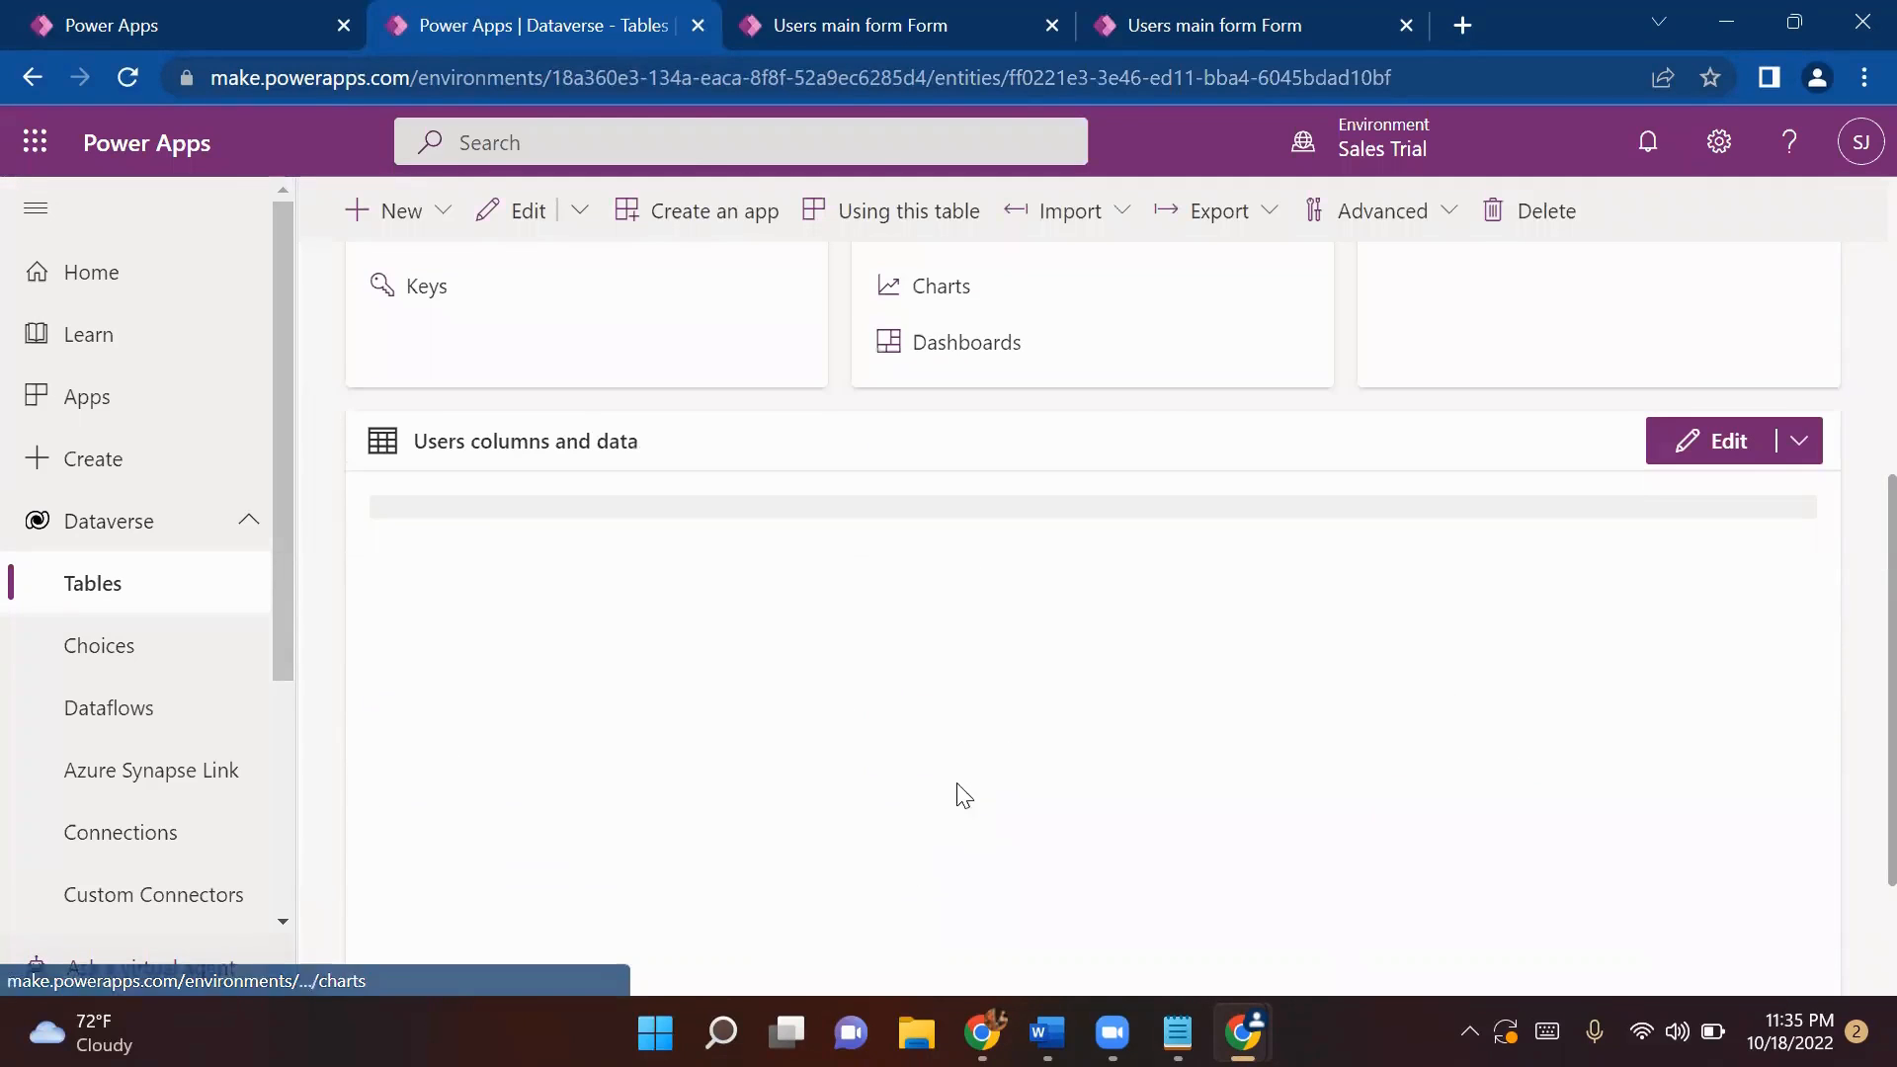
{"action": "left_click", "coordinate": [1725, 441]}
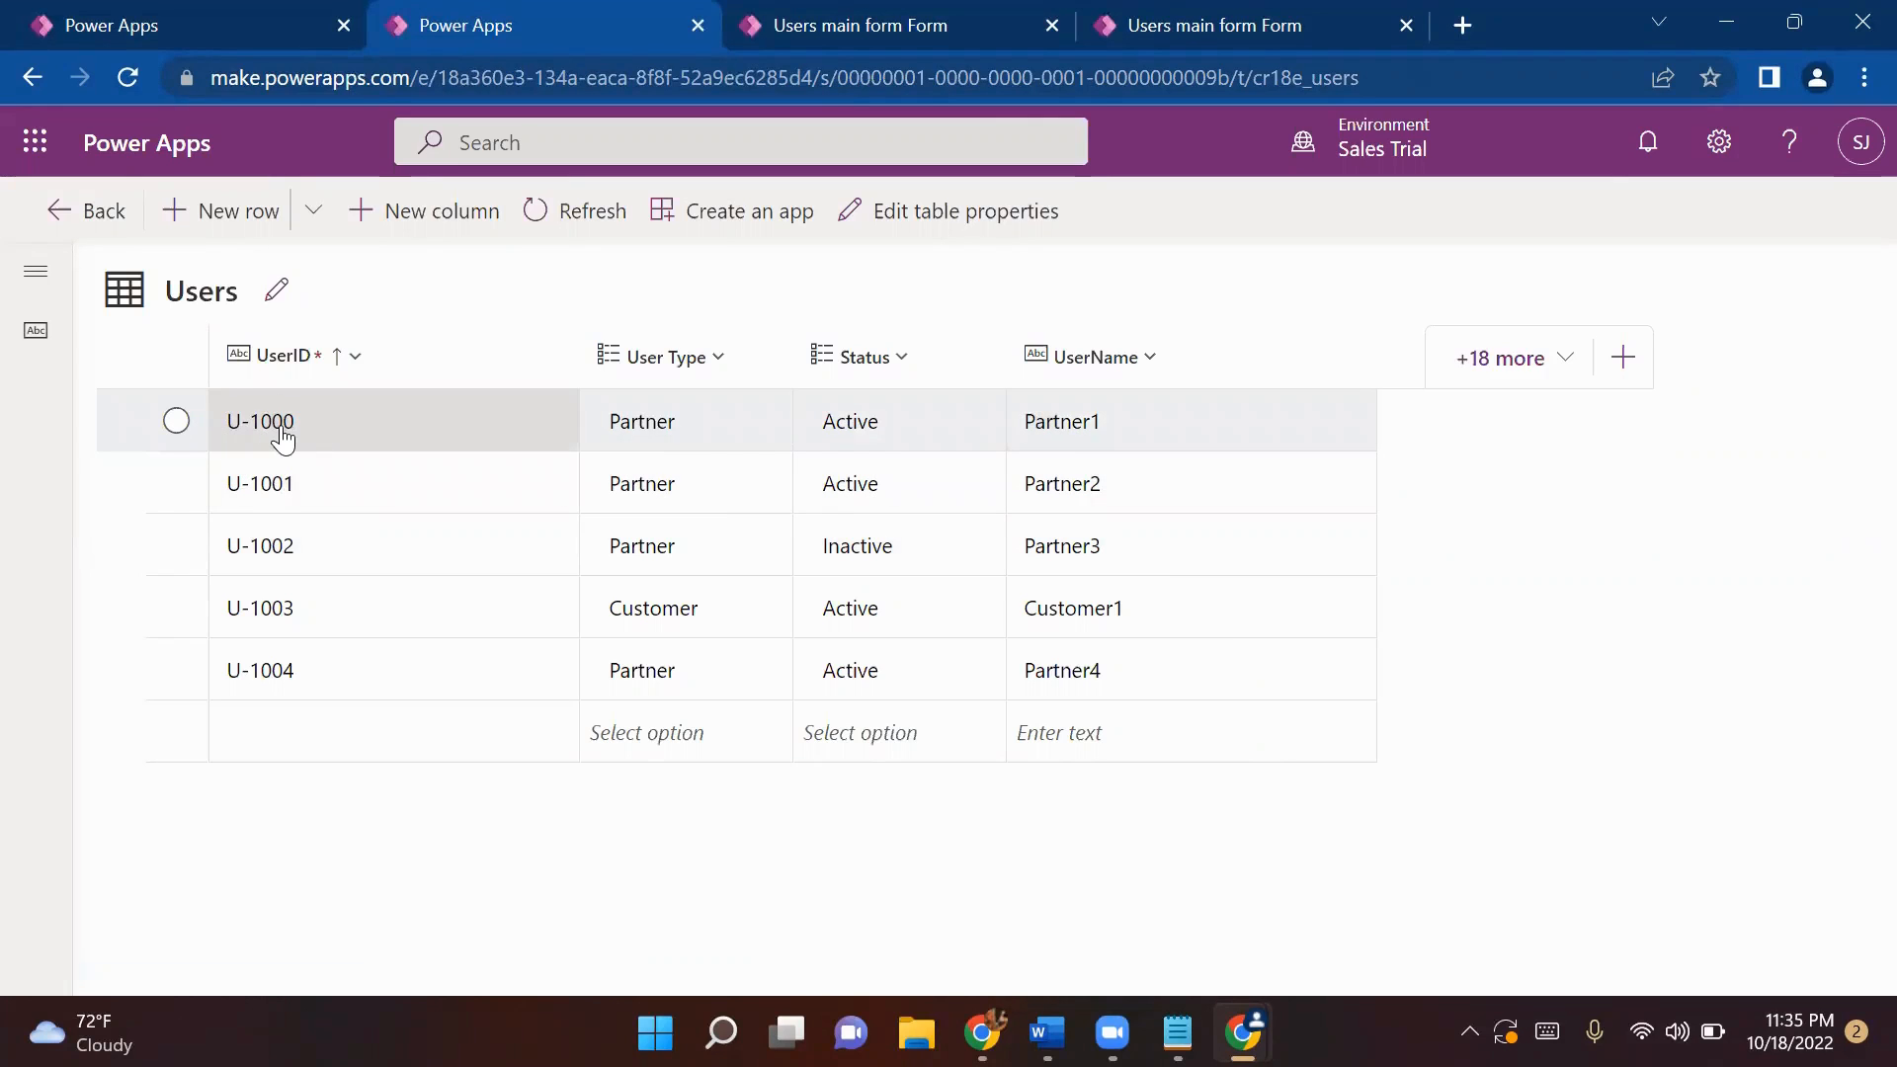
{"action": "left_click", "coordinate": [176, 27]}
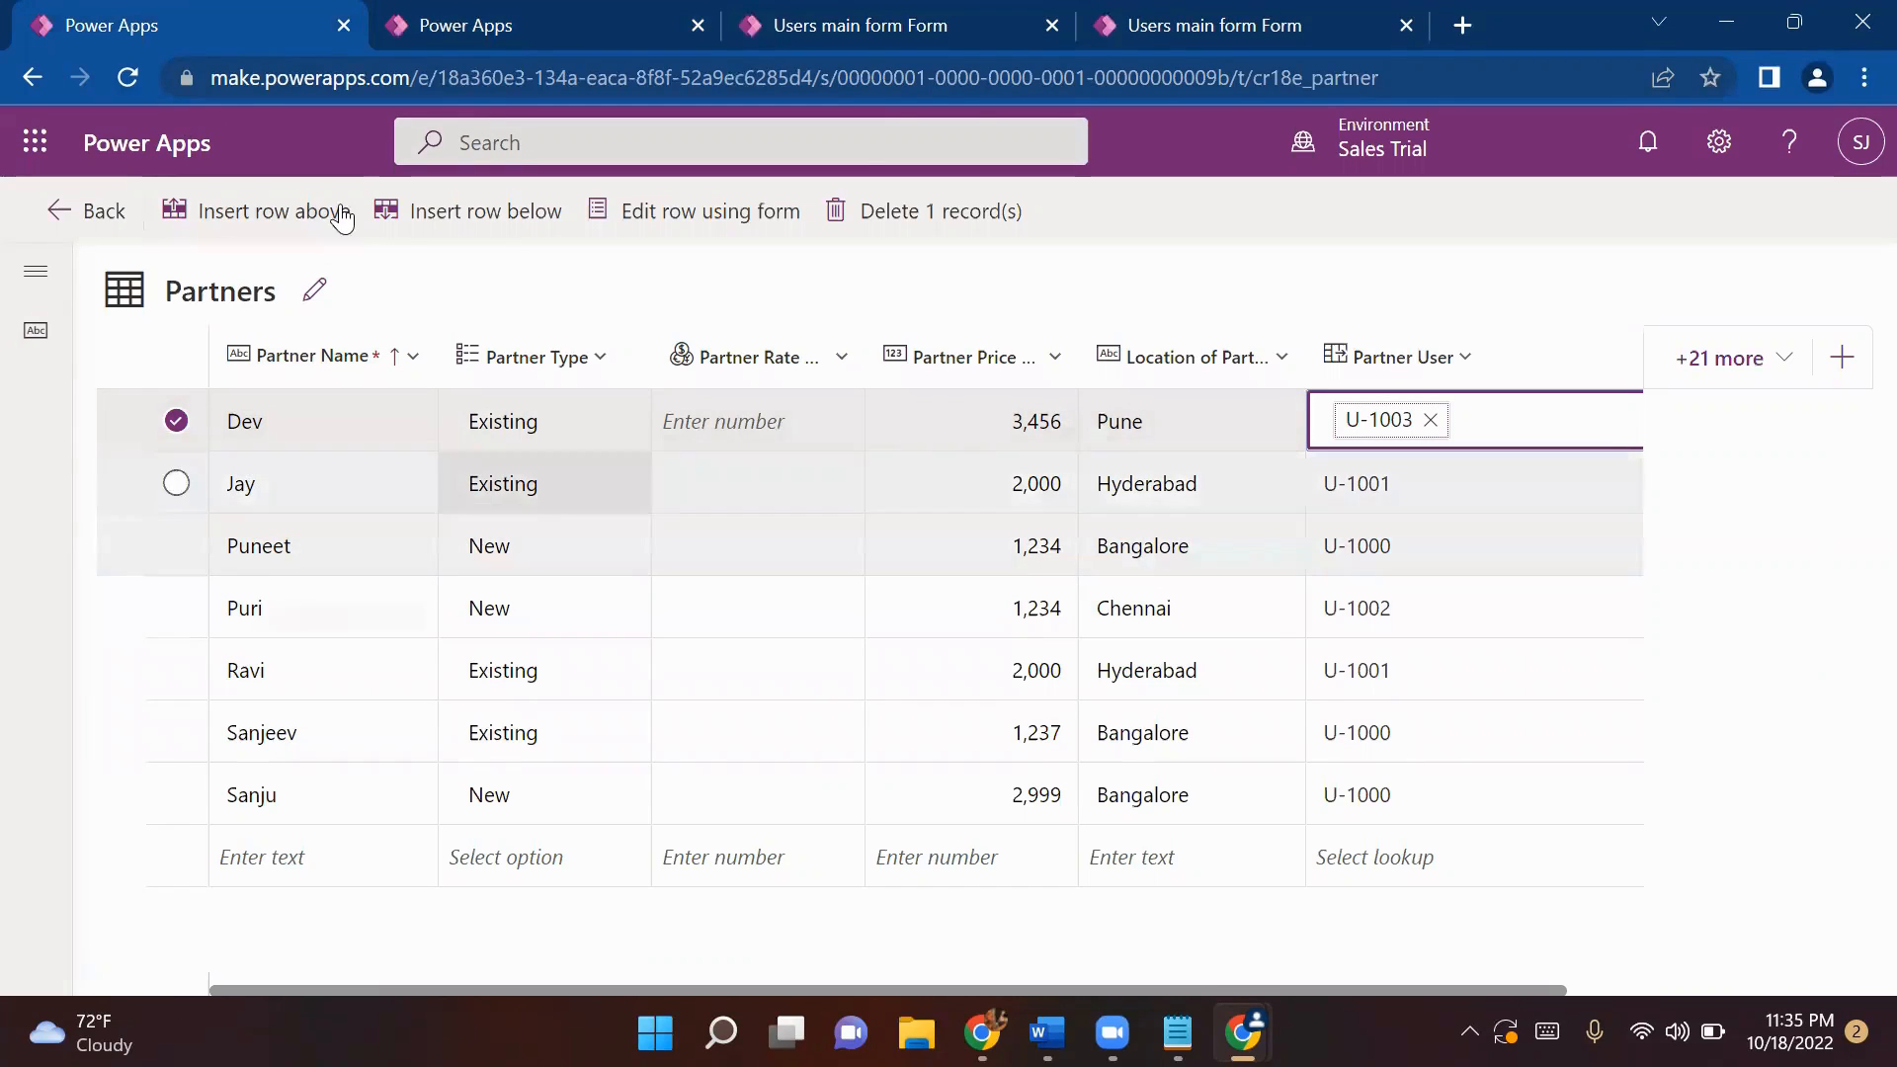
- Return to the Users table and open the Users main form from its list of forms
{"action": "left_click", "coordinate": [464, 24]}
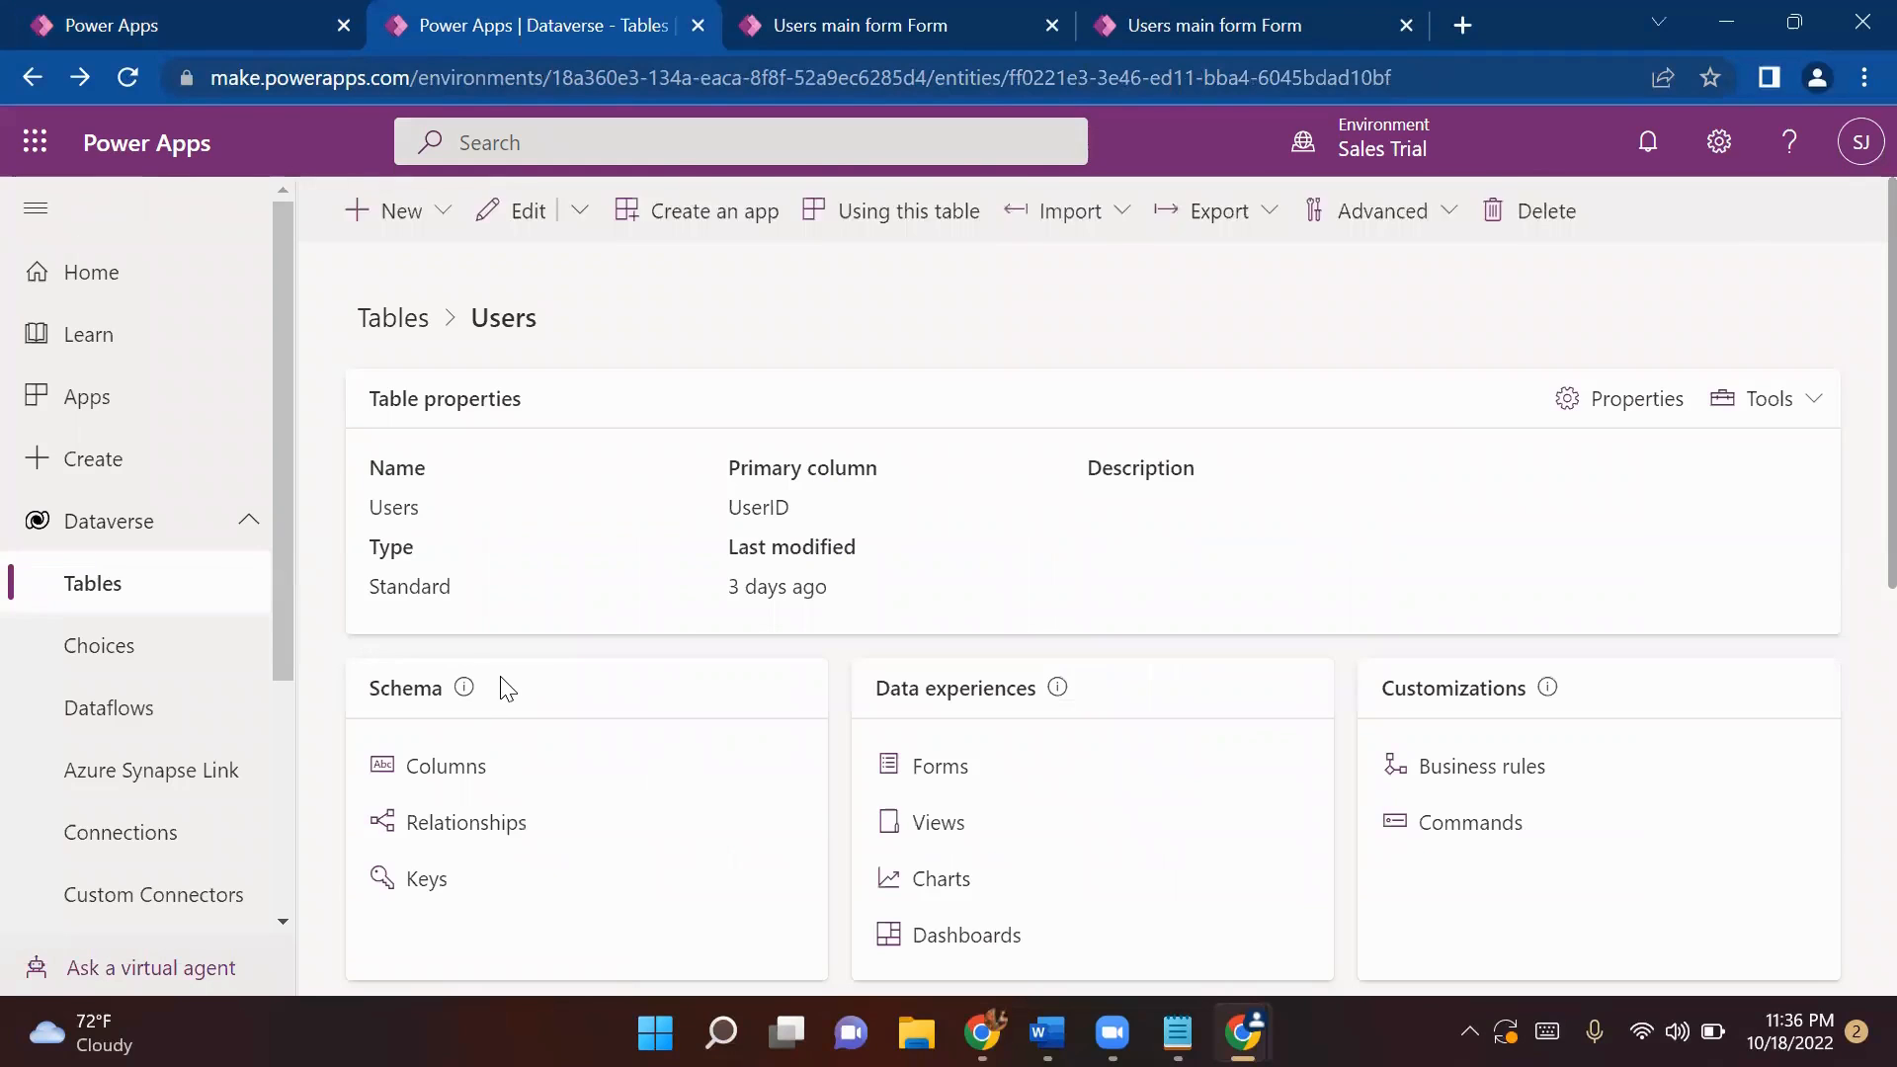
{"action": "scroll", "coordinate": [593, 682], "scroll_direction": "down", "scroll_amount": 1}
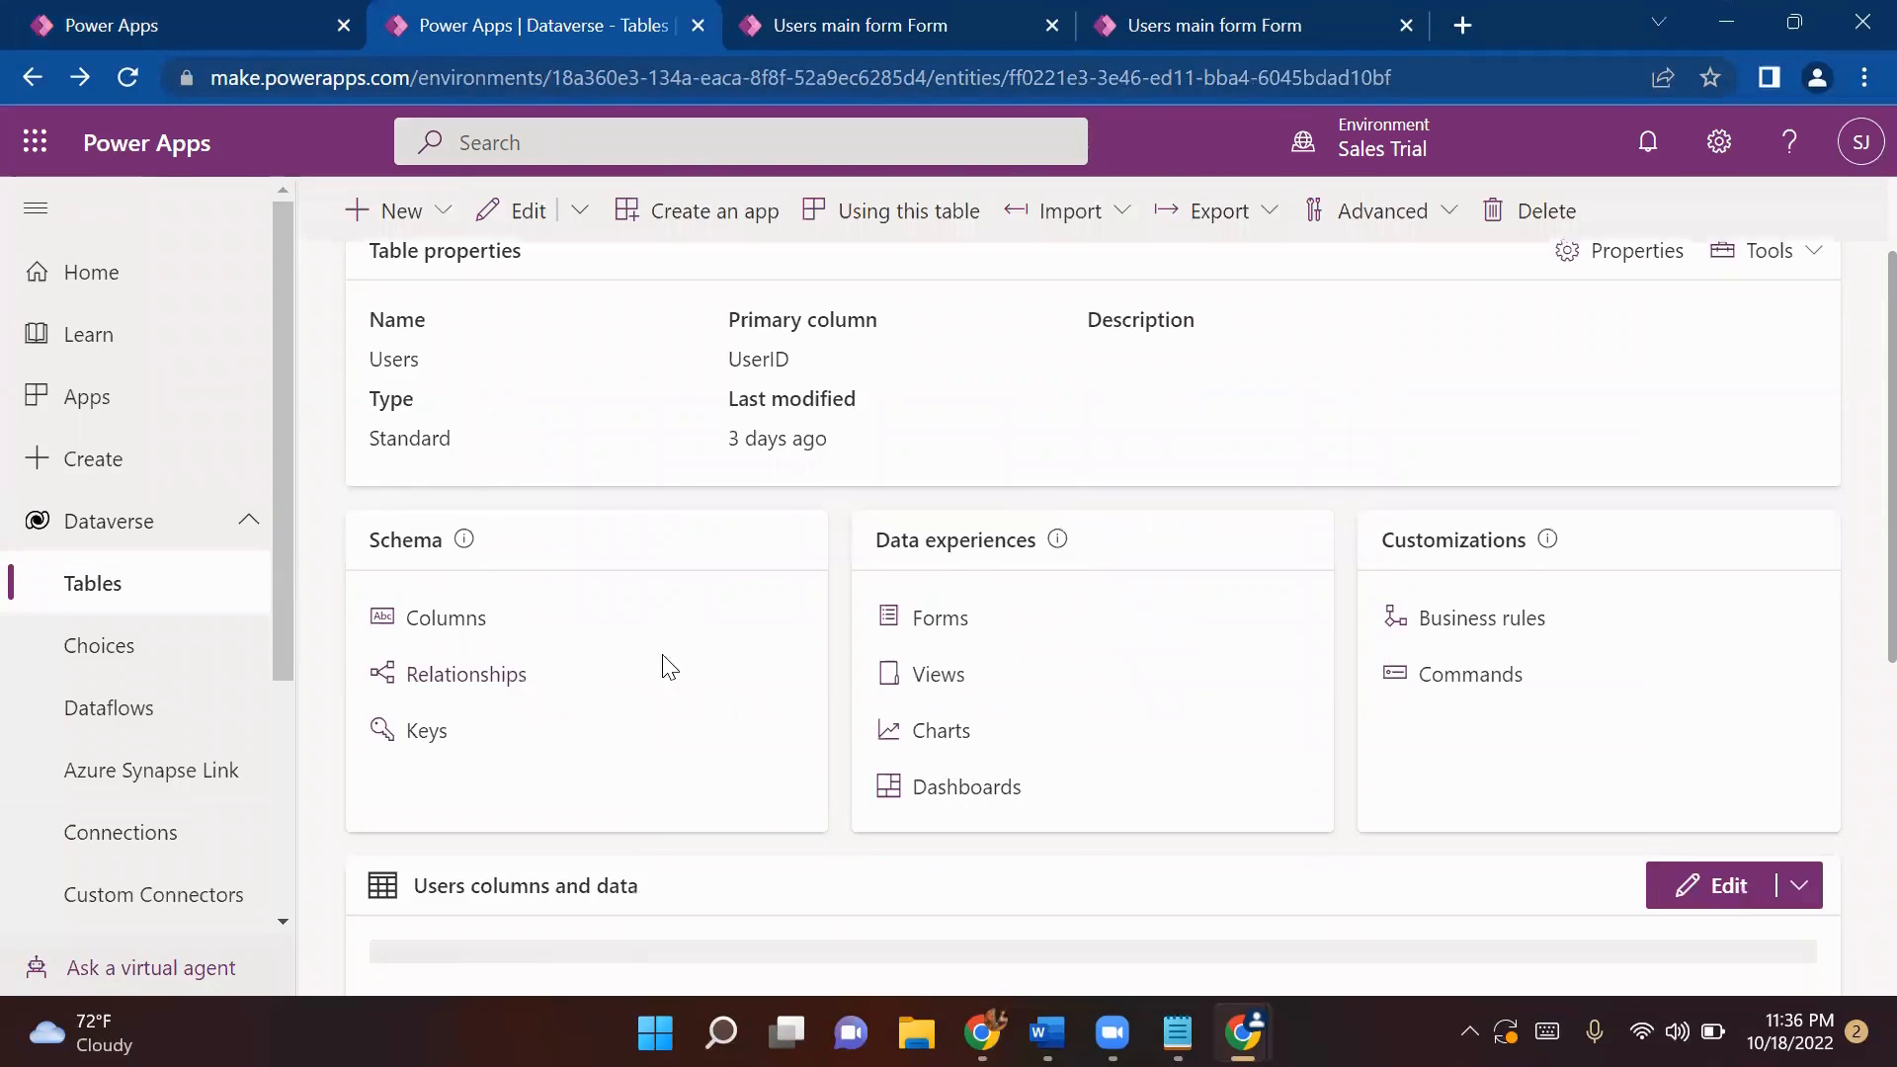
{"action": "left_click", "coordinate": [944, 620]}
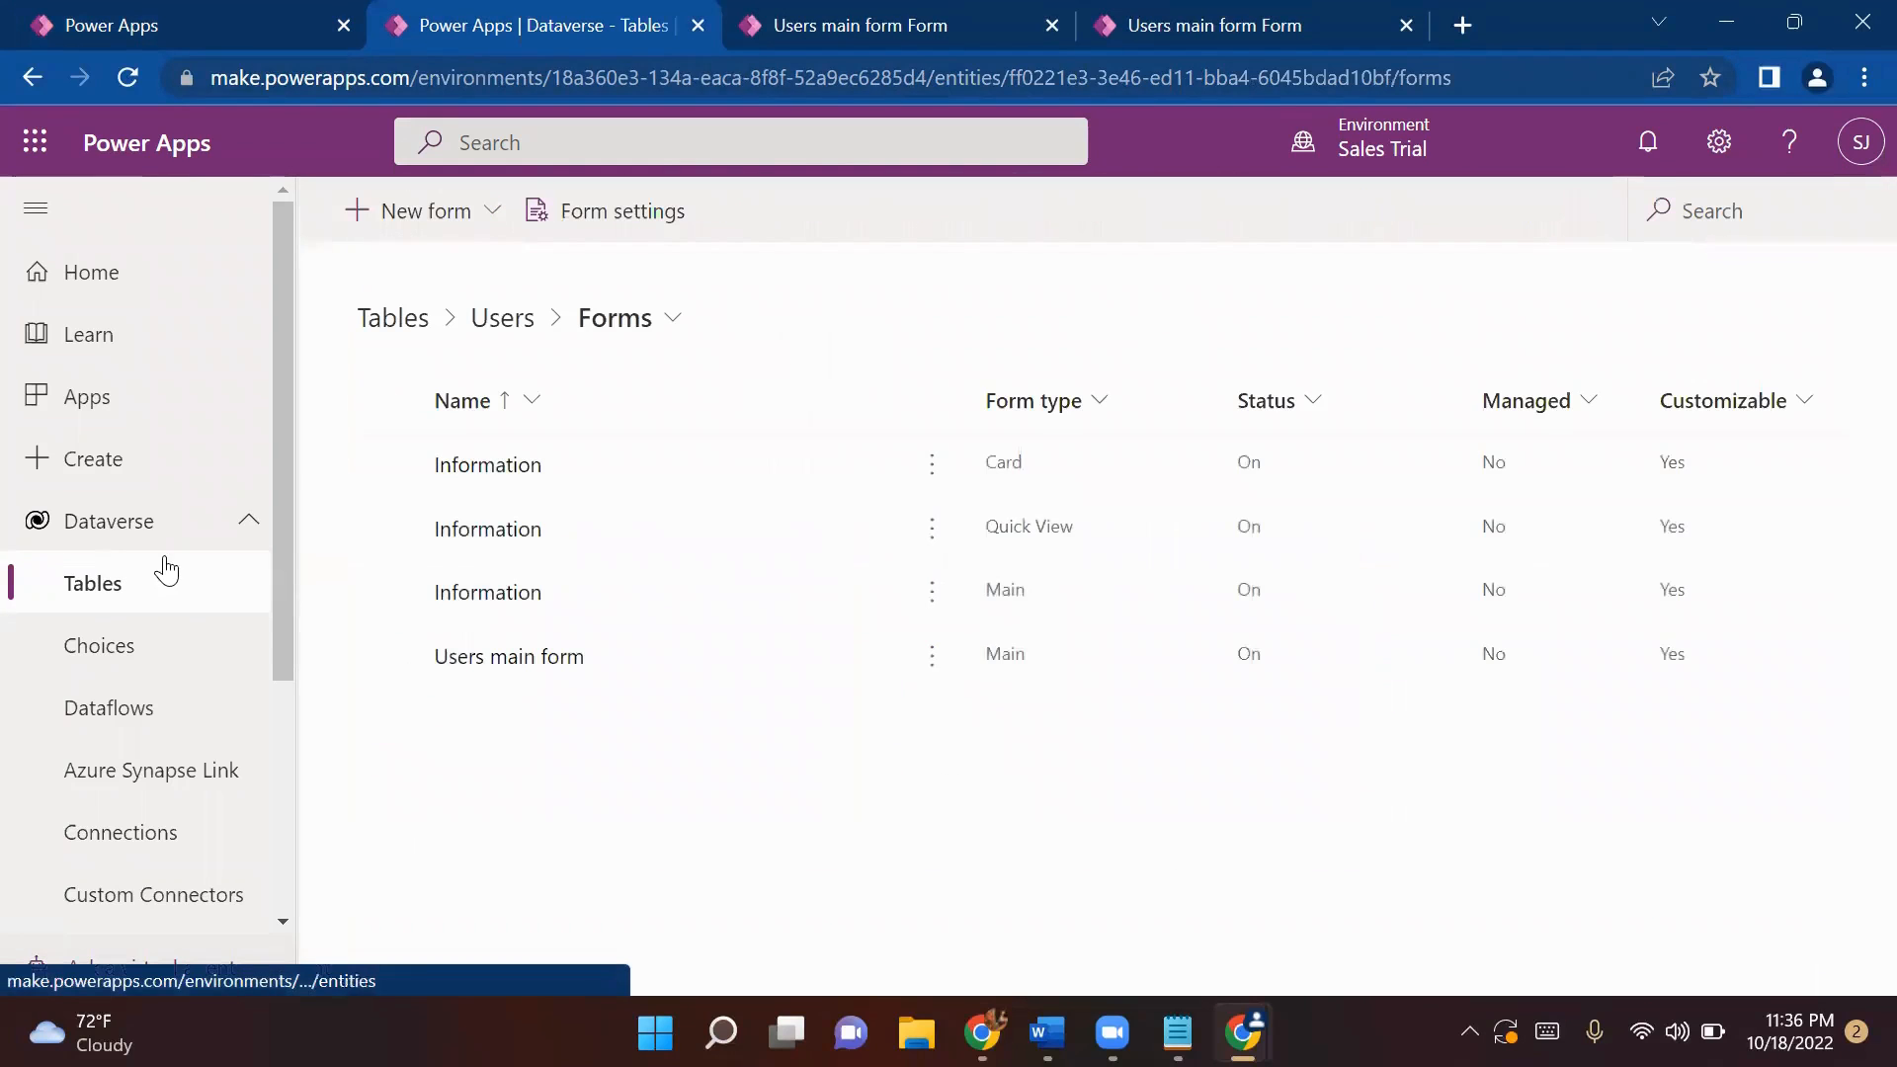
{"action": "left_click", "coordinate": [499, 659]}
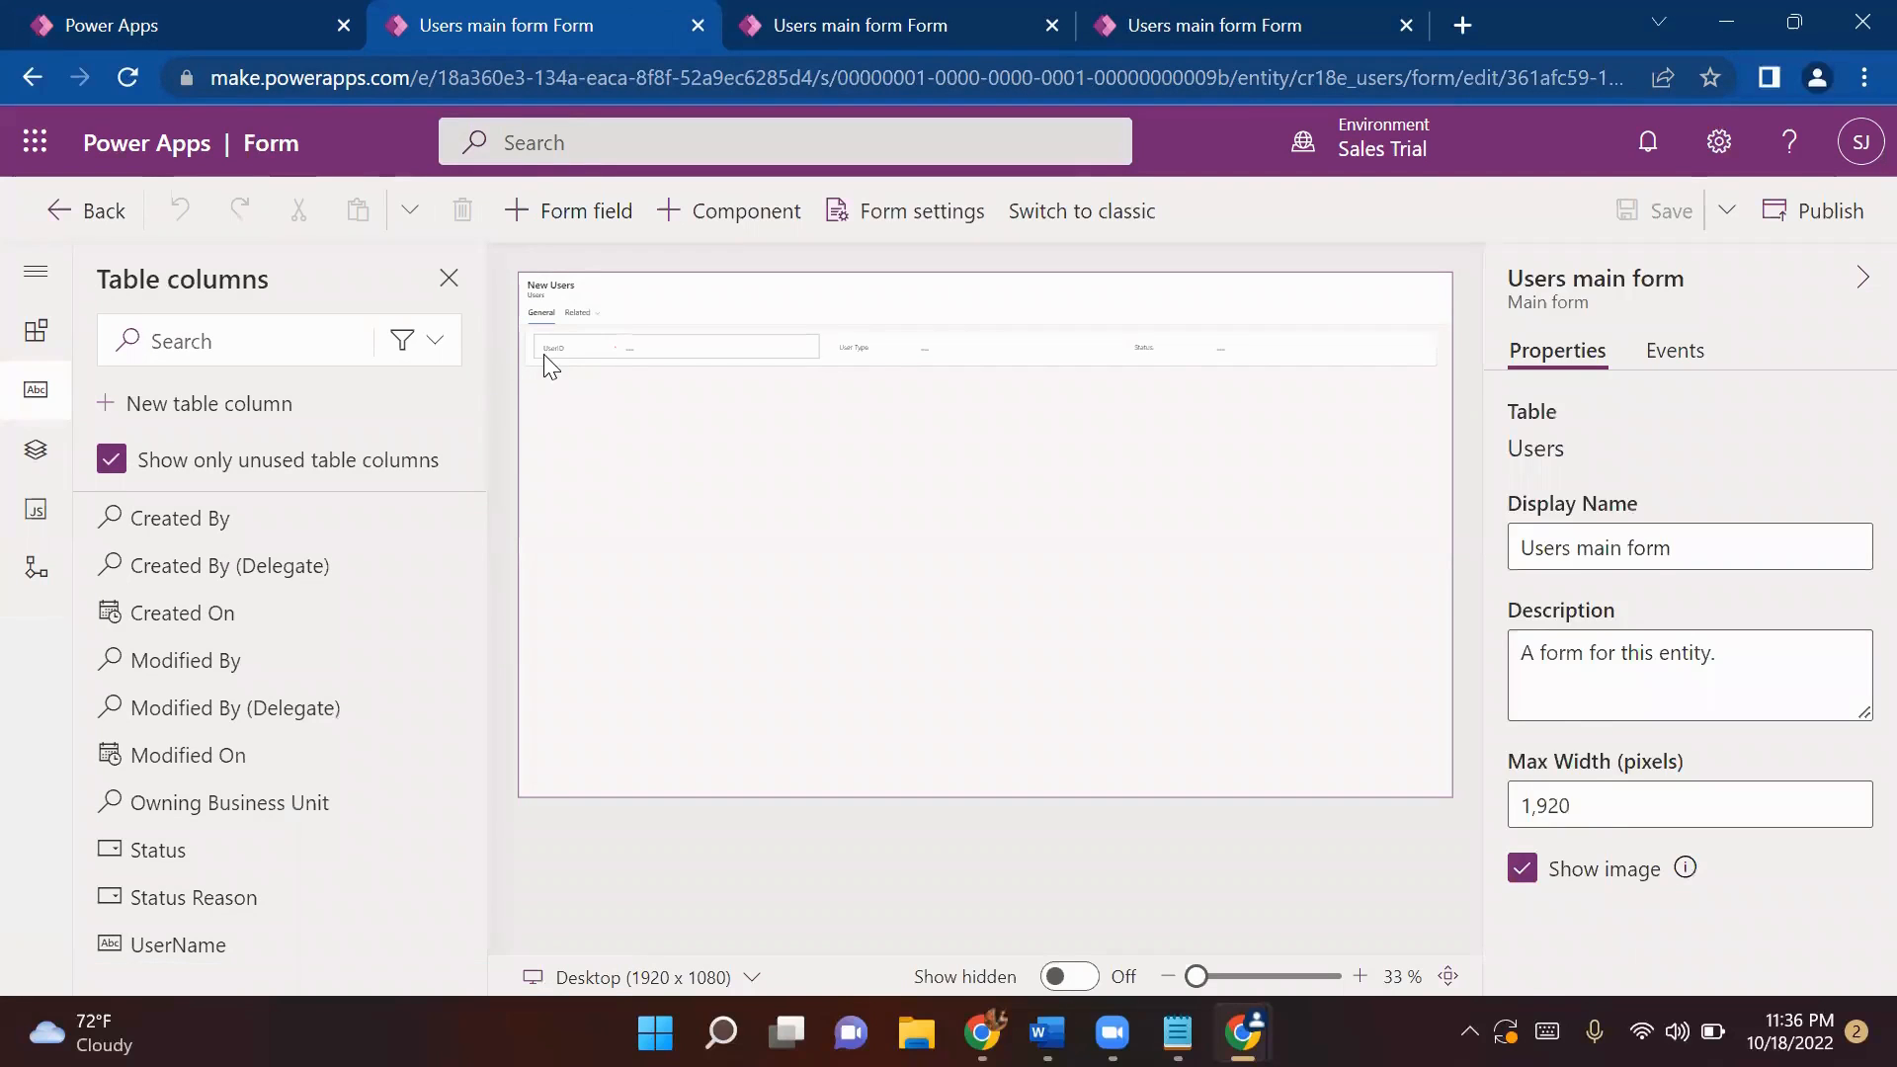
- Select the UserID field and inspect the form canvas at 110% zoom, returning it to 35%
{"action": "left_click", "coordinate": [622, 355]}
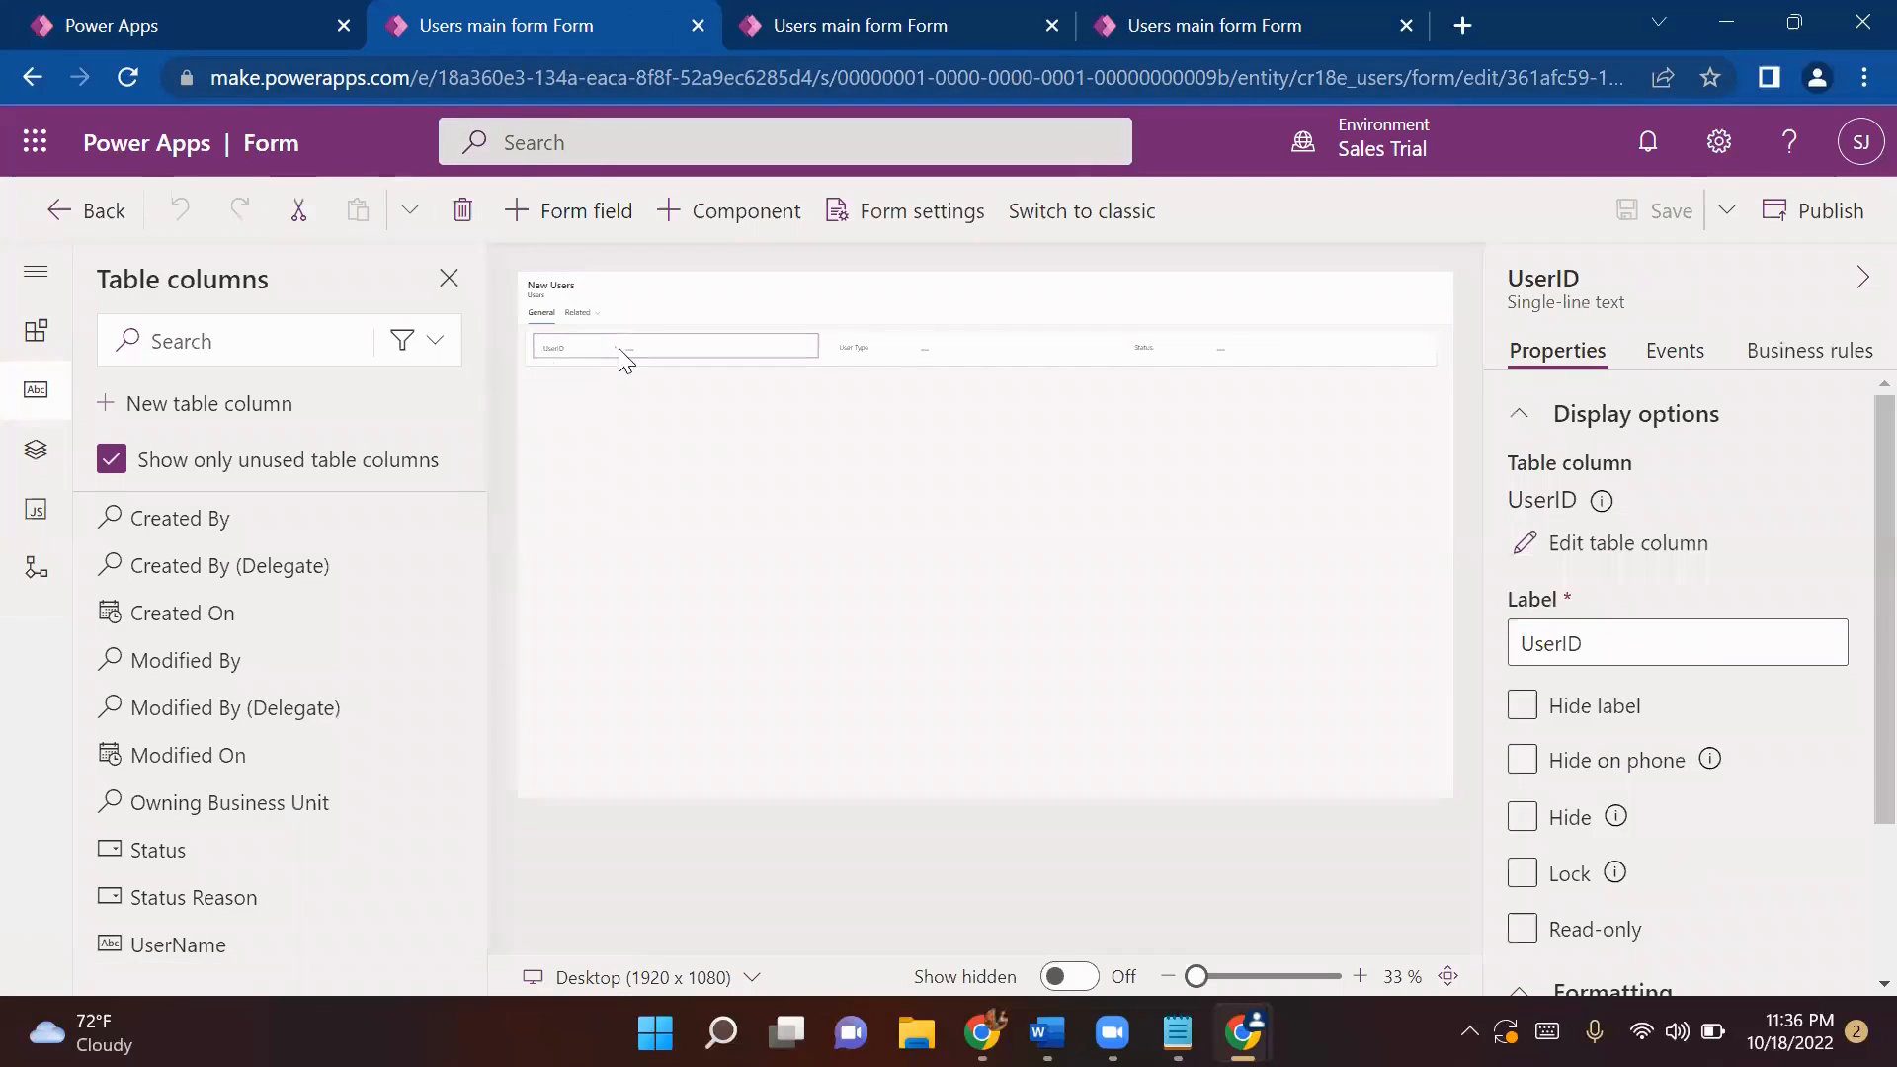
{"action": "left_click", "coordinate": [1227, 980]}
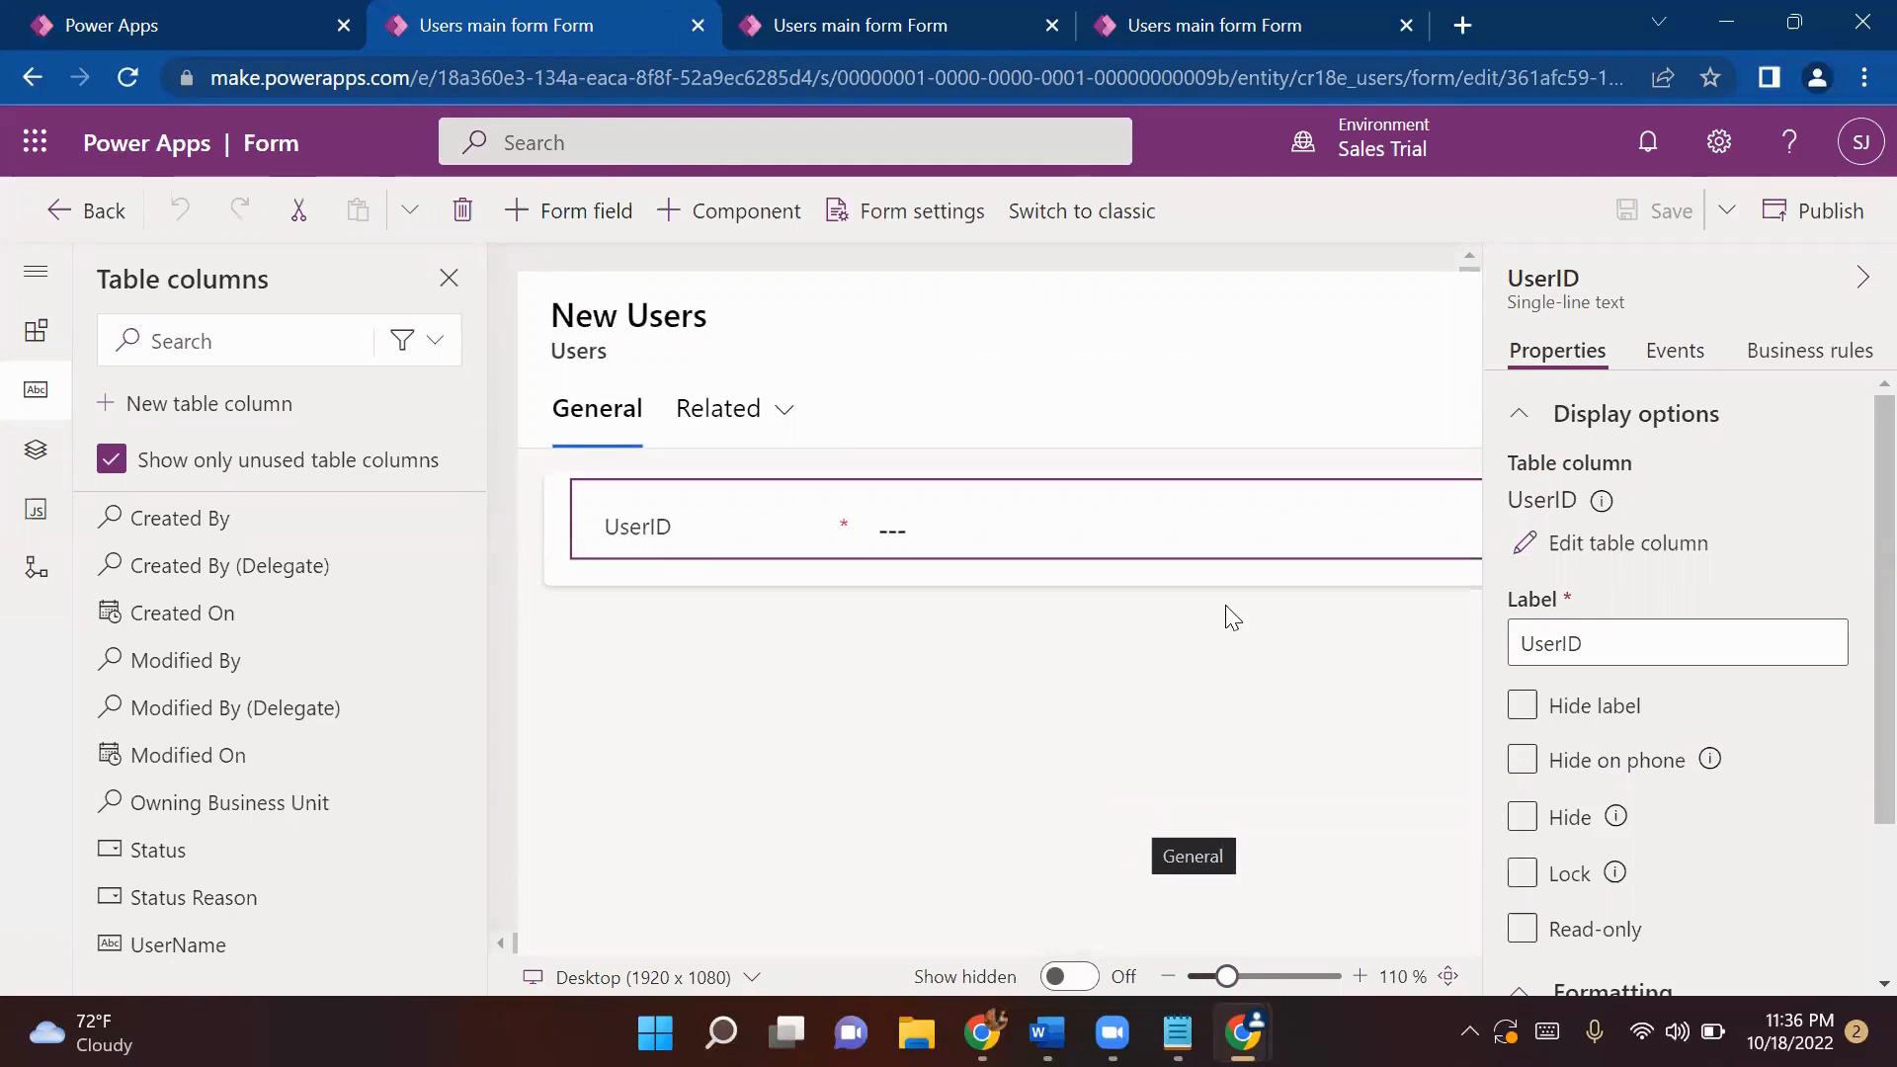
{"action": "left_click", "coordinate": [1197, 976]}
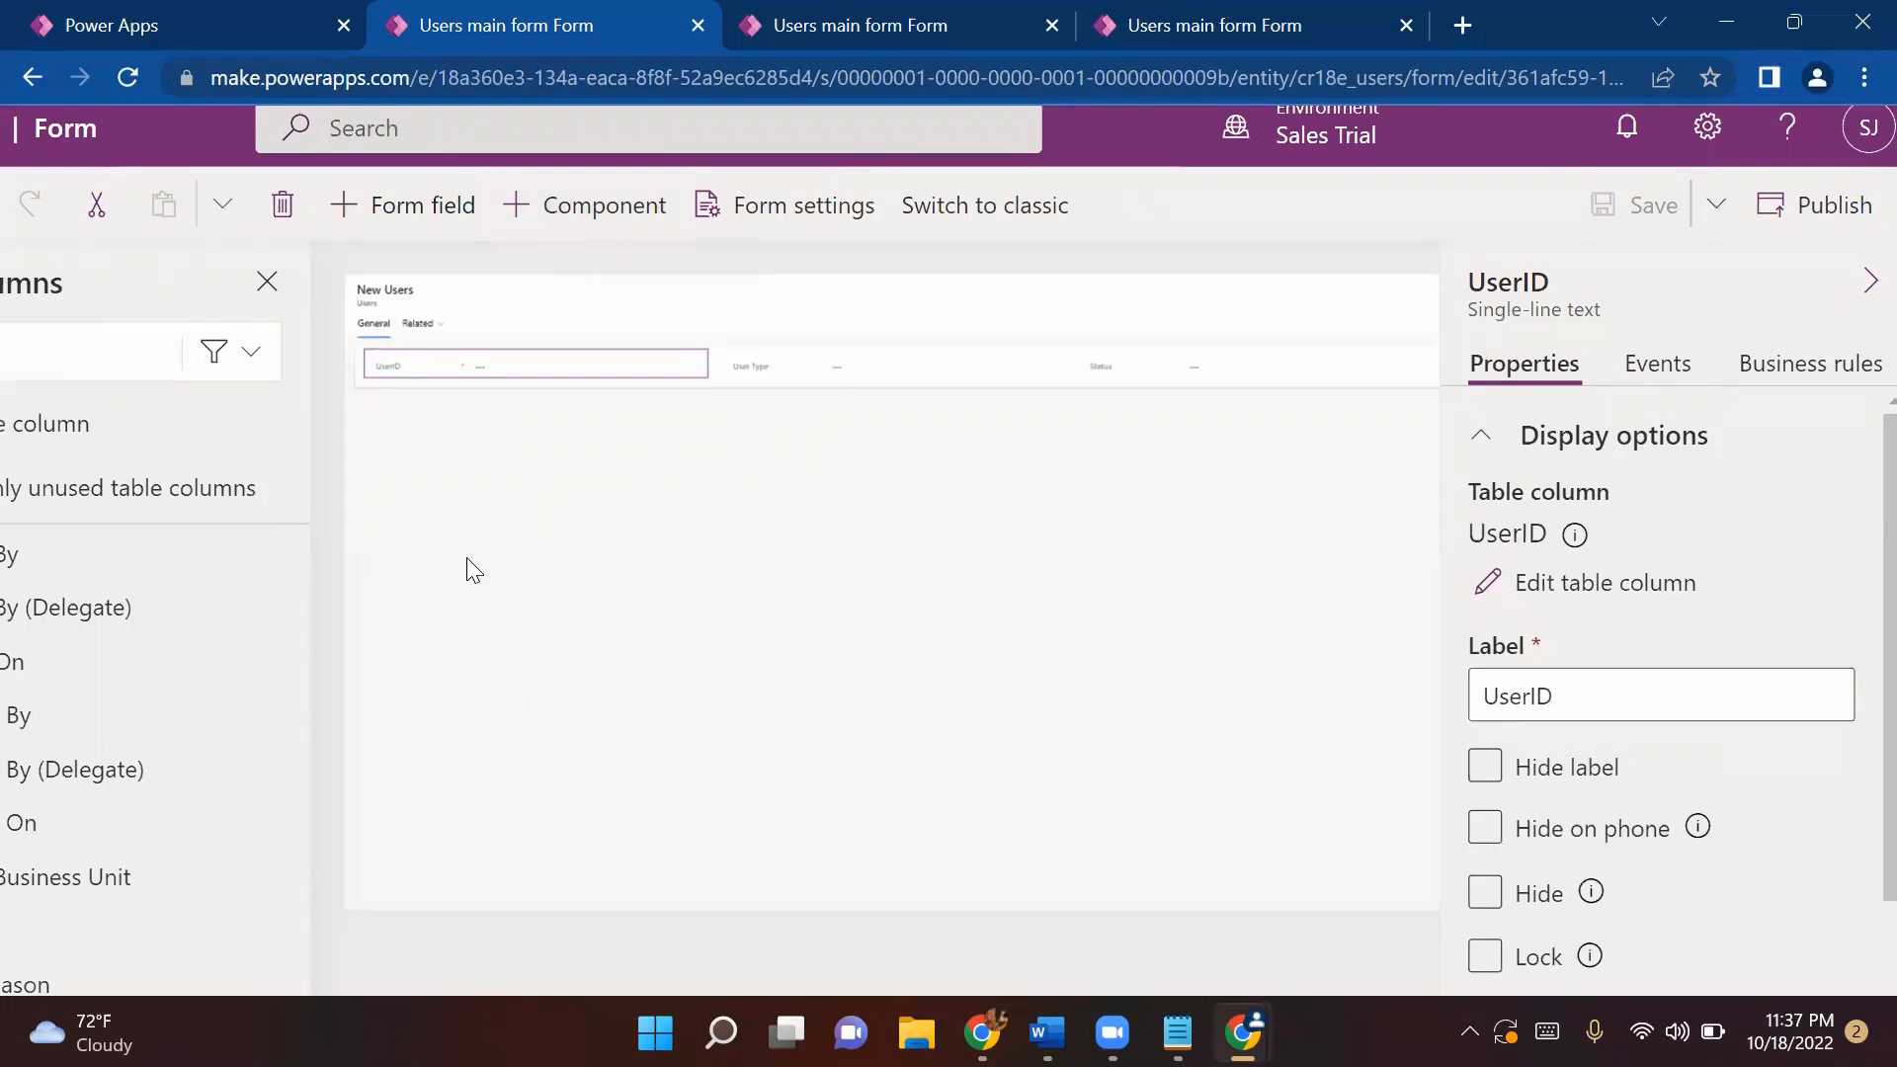
{"action": "scroll", "coordinate": [467, 558], "scroll_direction": "down", "scroll_amount": 3}
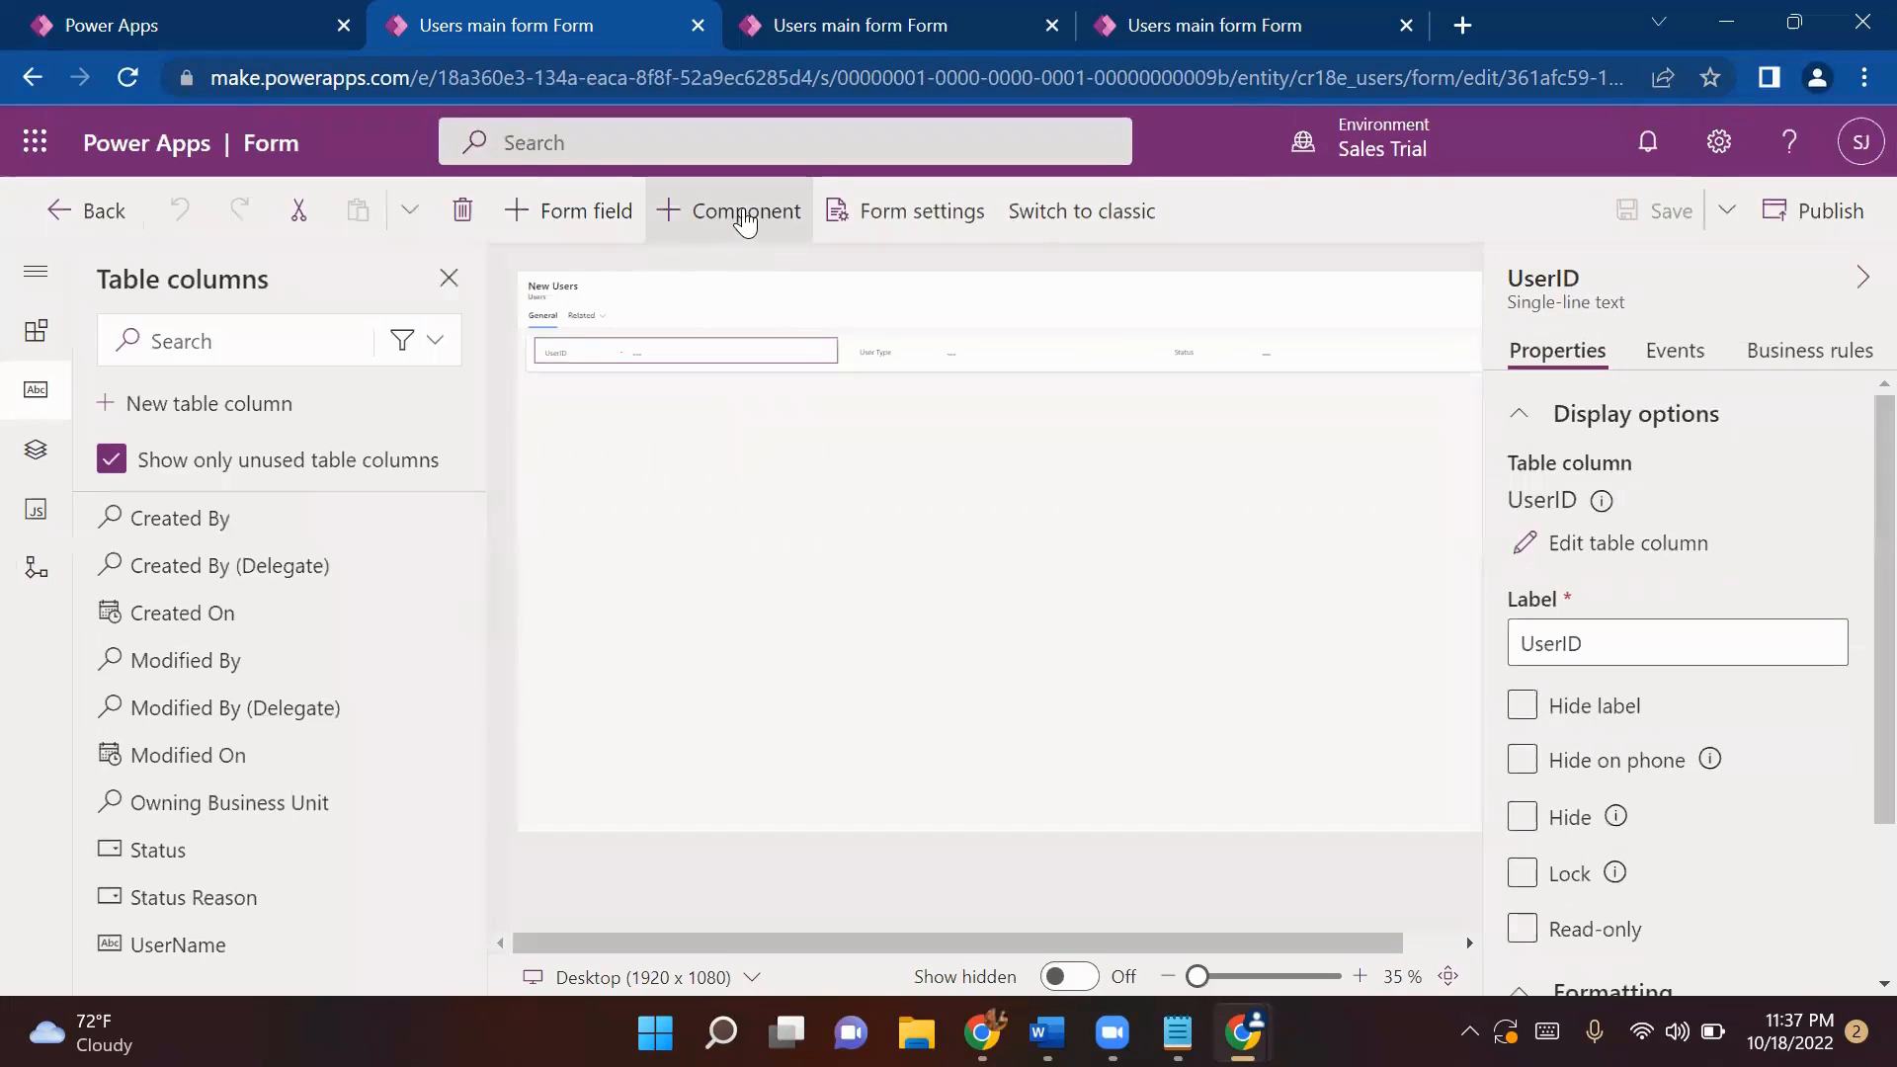
- Add a 1-column section component to the form below the existing fields
{"action": "left_click", "coordinate": [736, 212]}
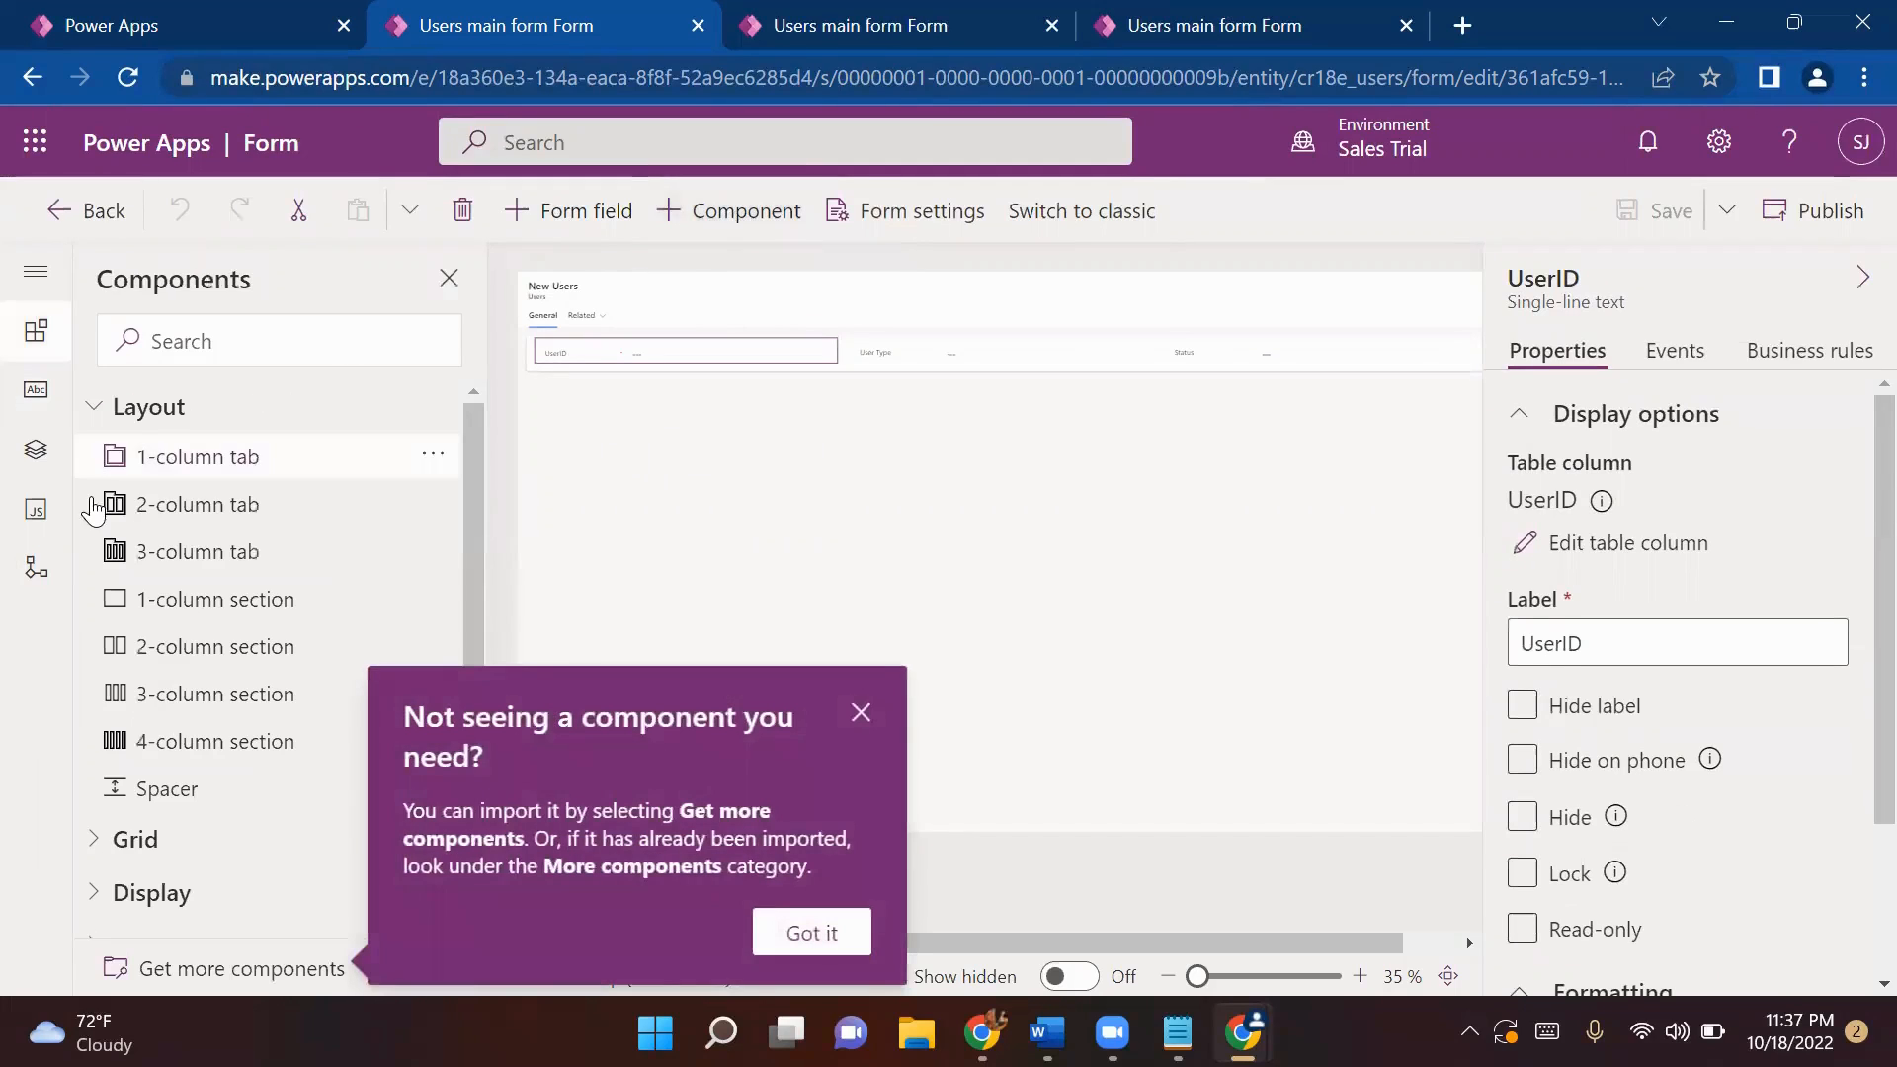
{"action": "left_click", "coordinate": [861, 714]}
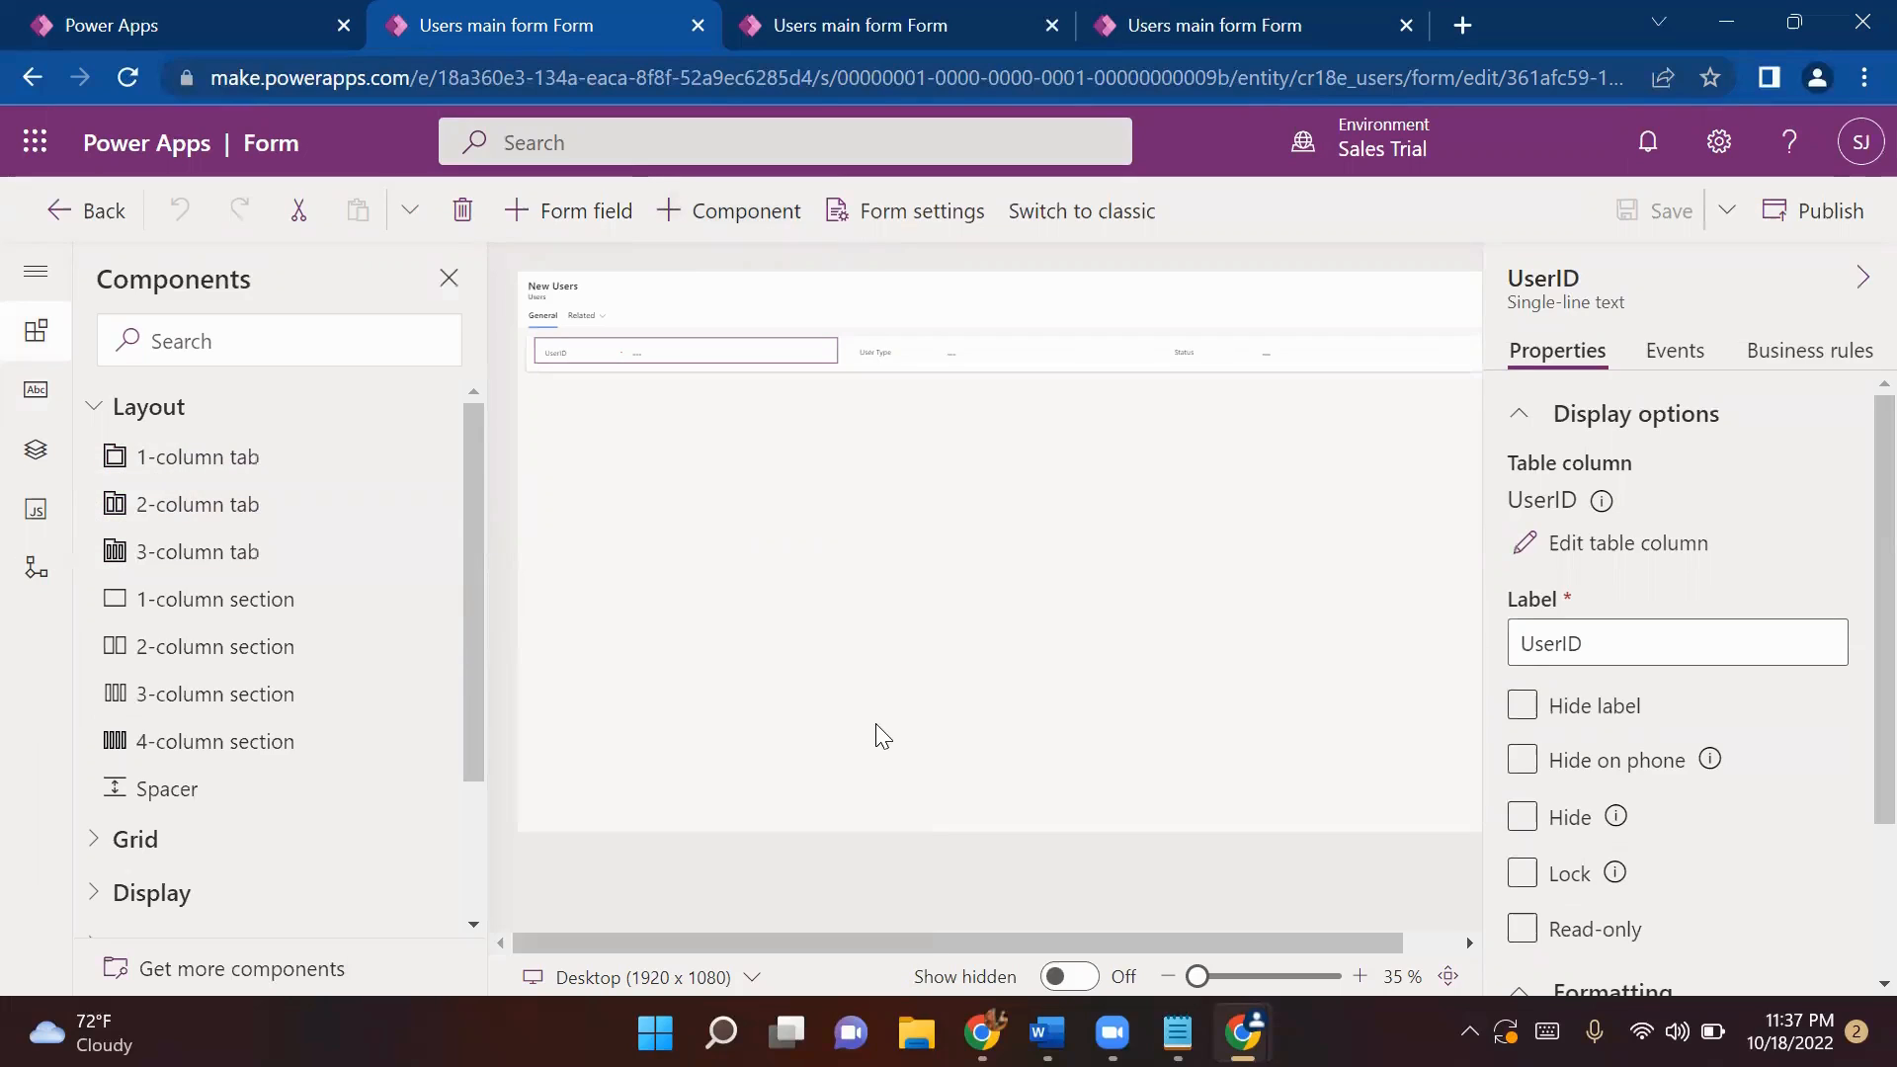
{"action": "left_click", "coordinate": [179, 620]}
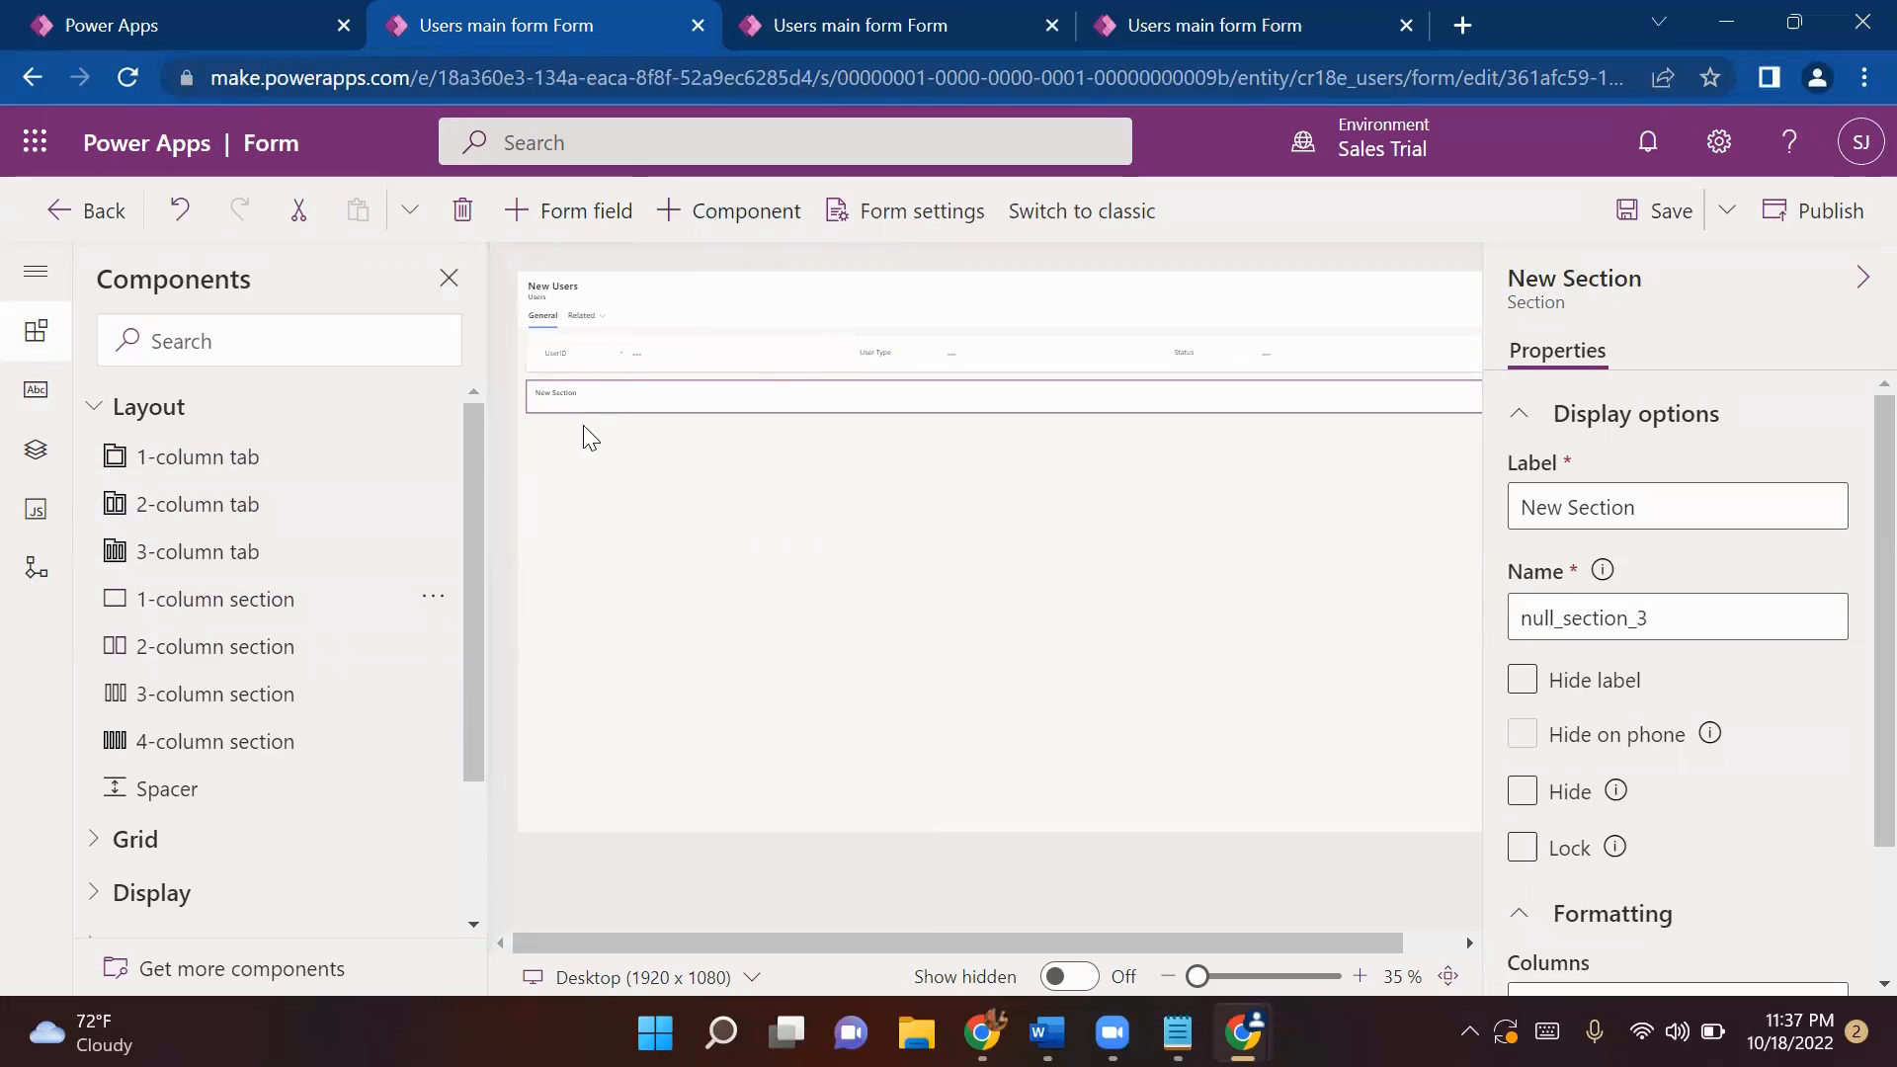
- Set up a Subgrid component for the new section that shows related records from Partners (Partner User)
{"action": "scroll", "coordinate": [168, 785], "scroll_direction": "down", "scroll_amount": 2}
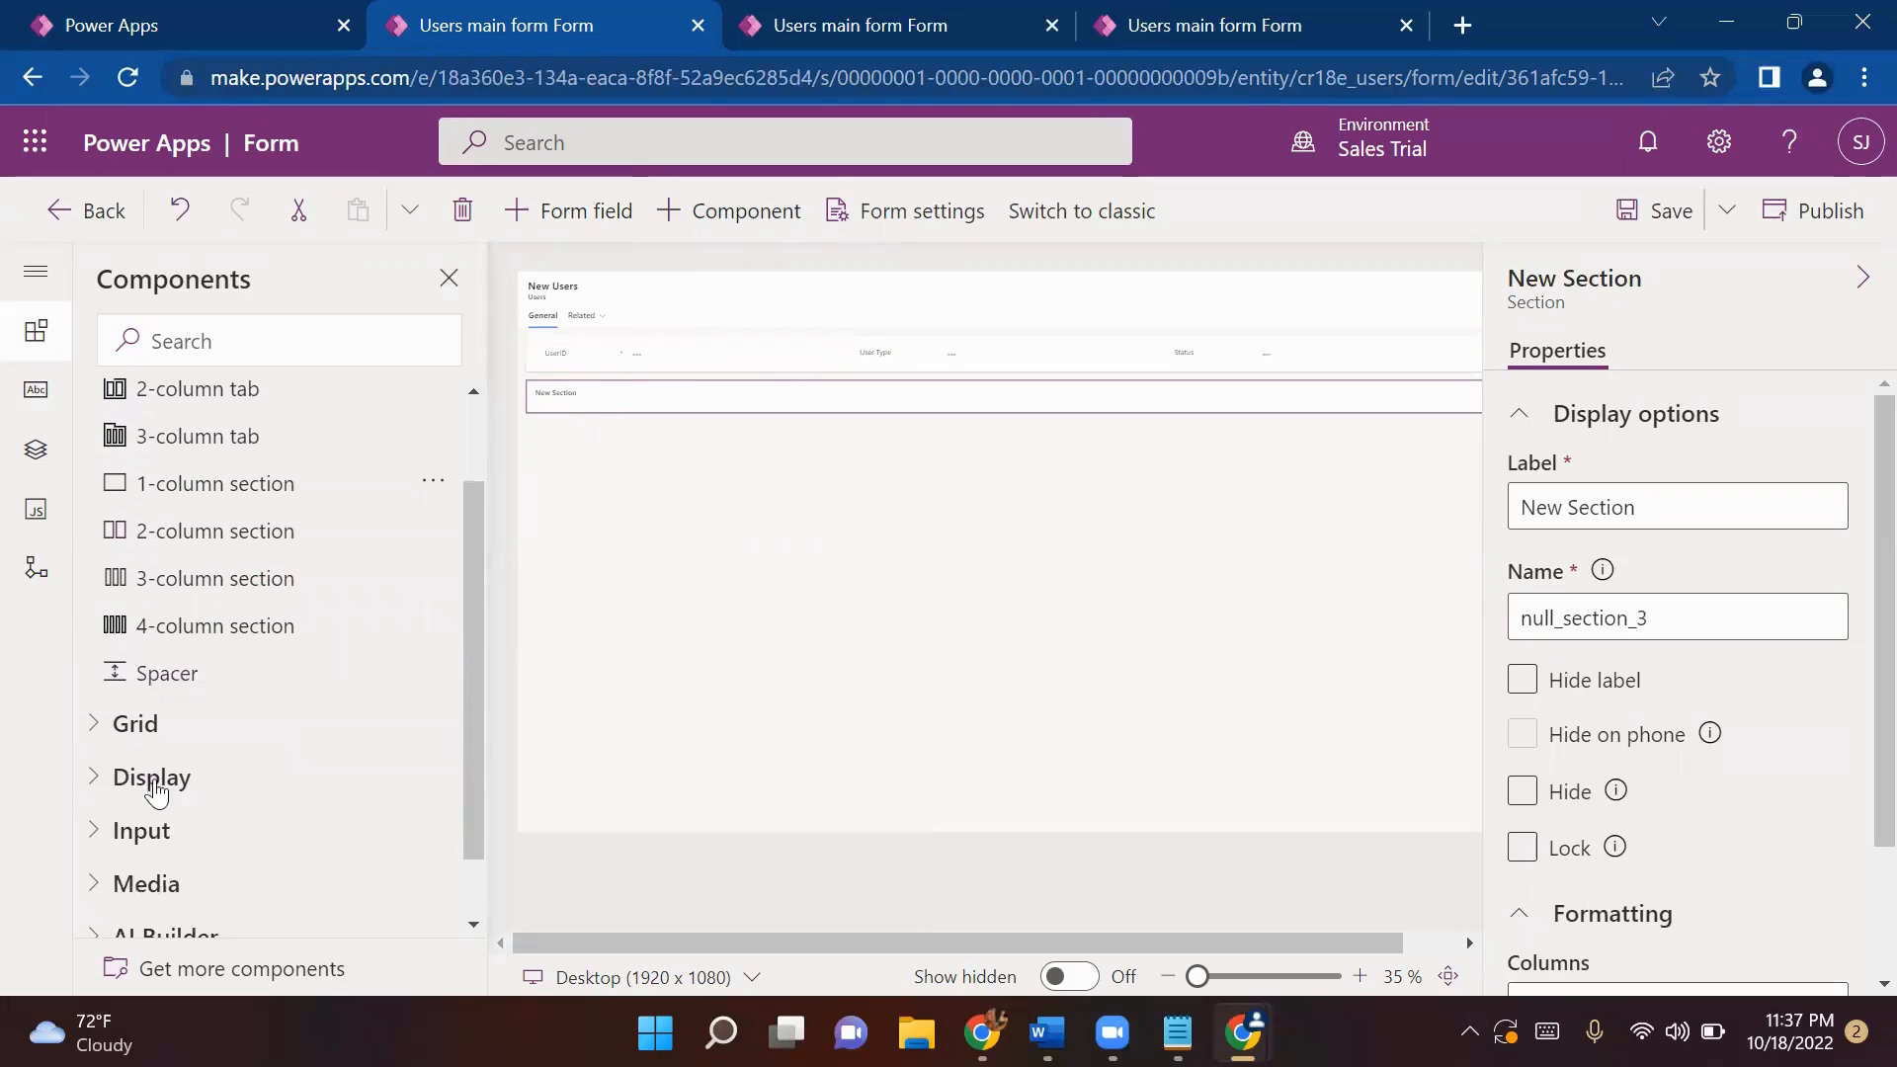
{"action": "left_click", "coordinate": [96, 736]}
{"action": "left_click", "coordinate": [177, 831]}
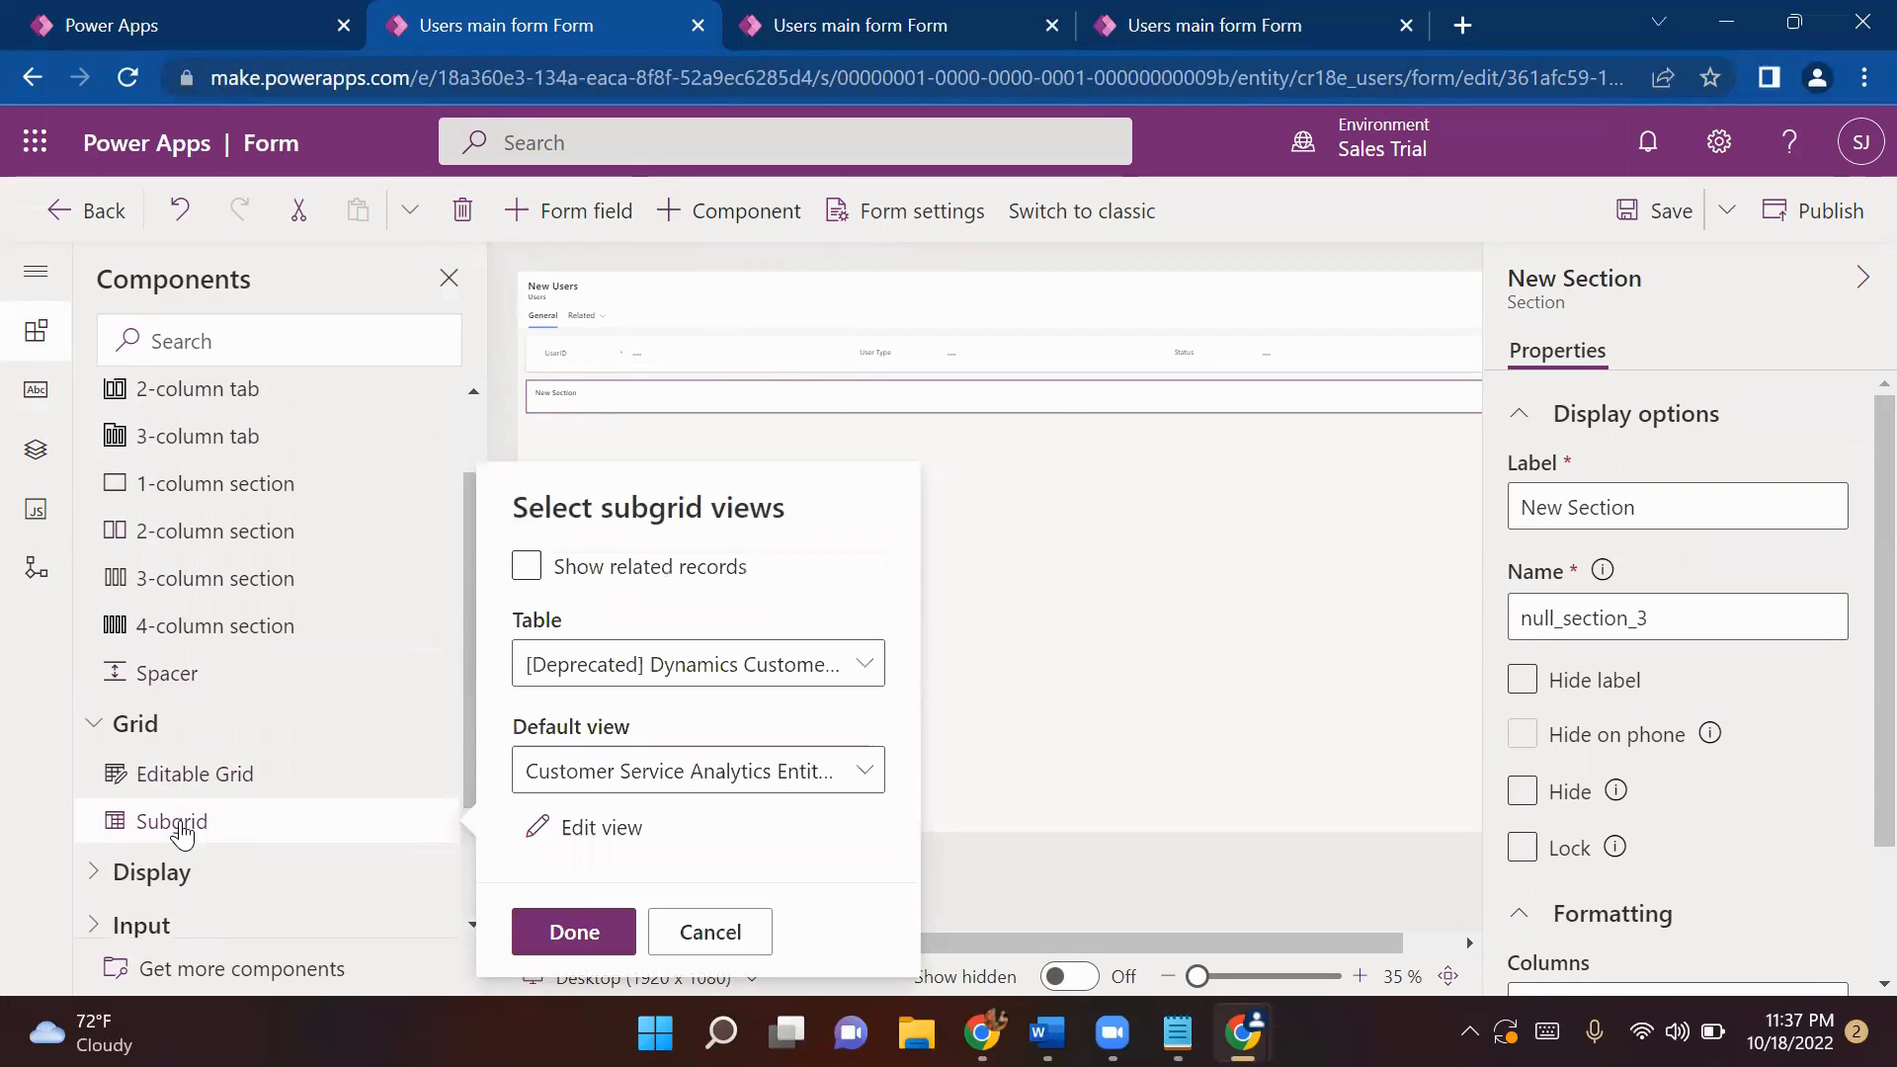
{"action": "left_click", "coordinate": [524, 568]}
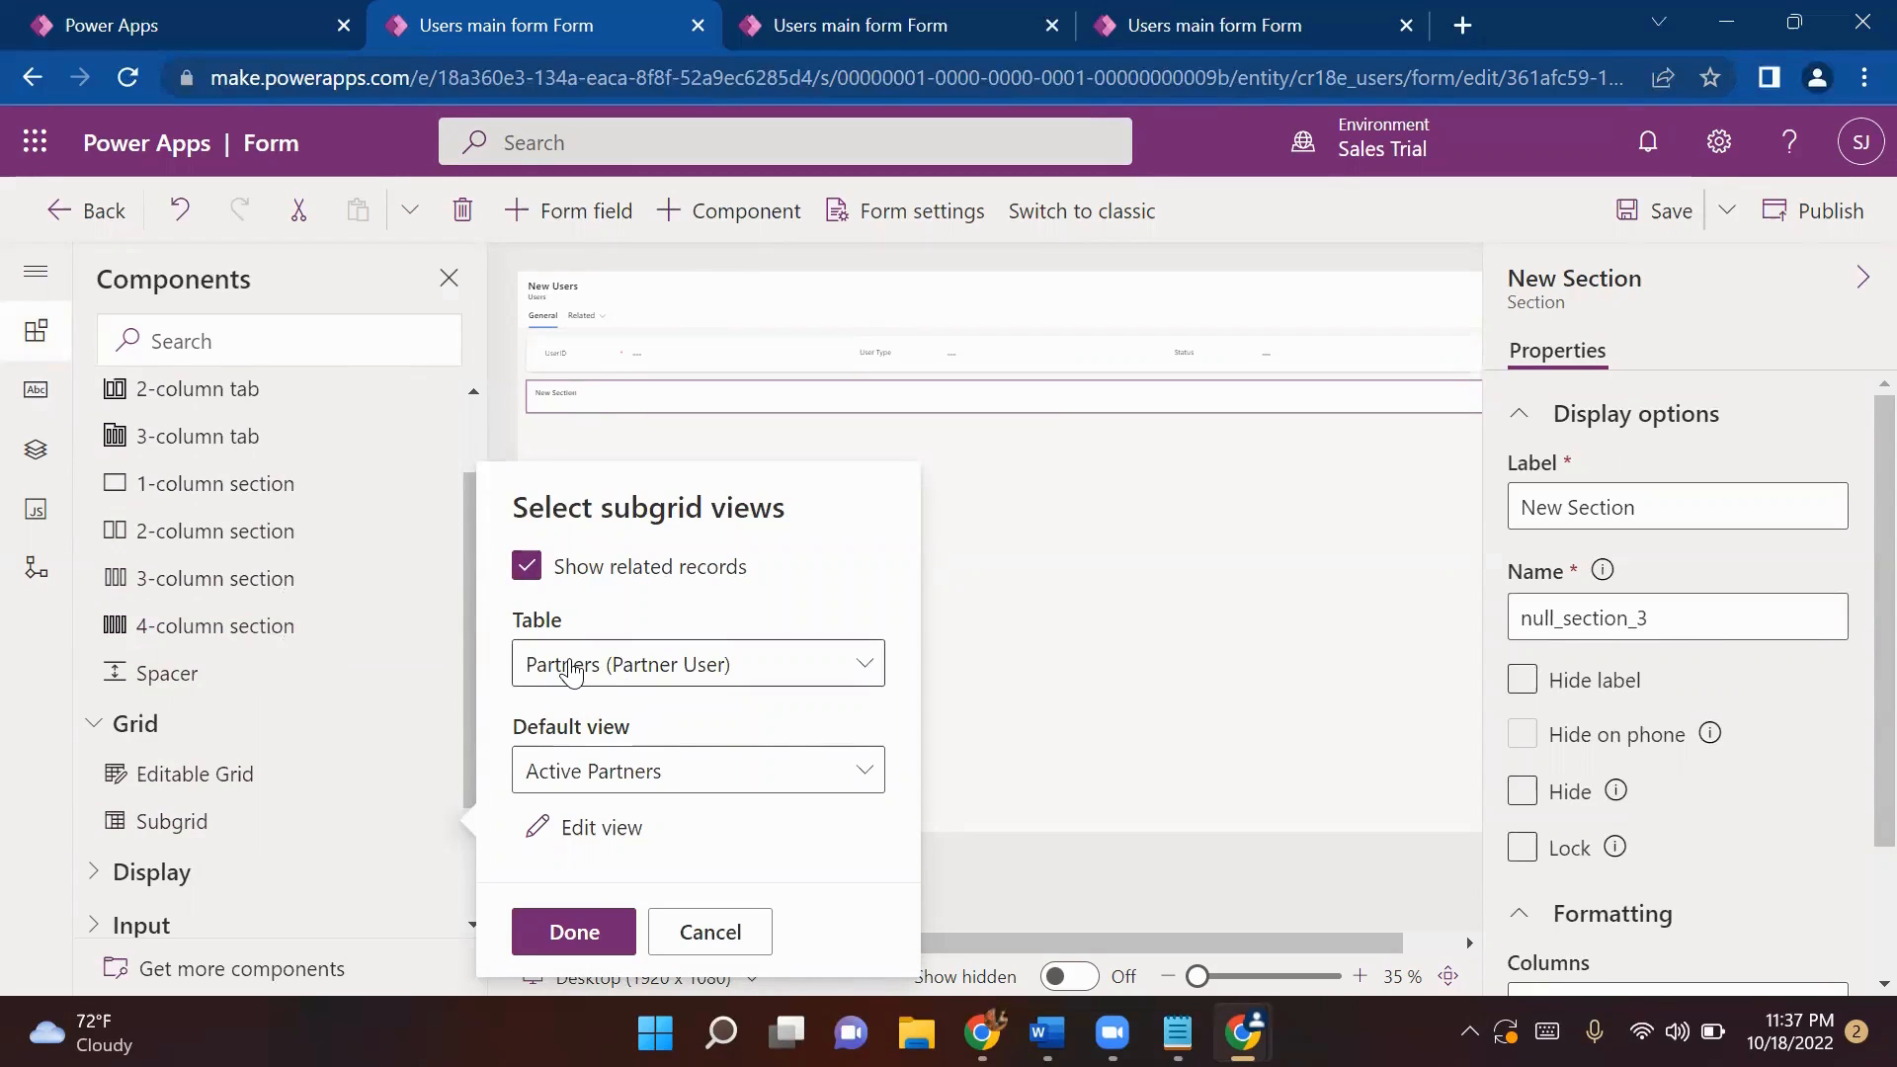
{"action": "left_click", "coordinate": [733, 683]}
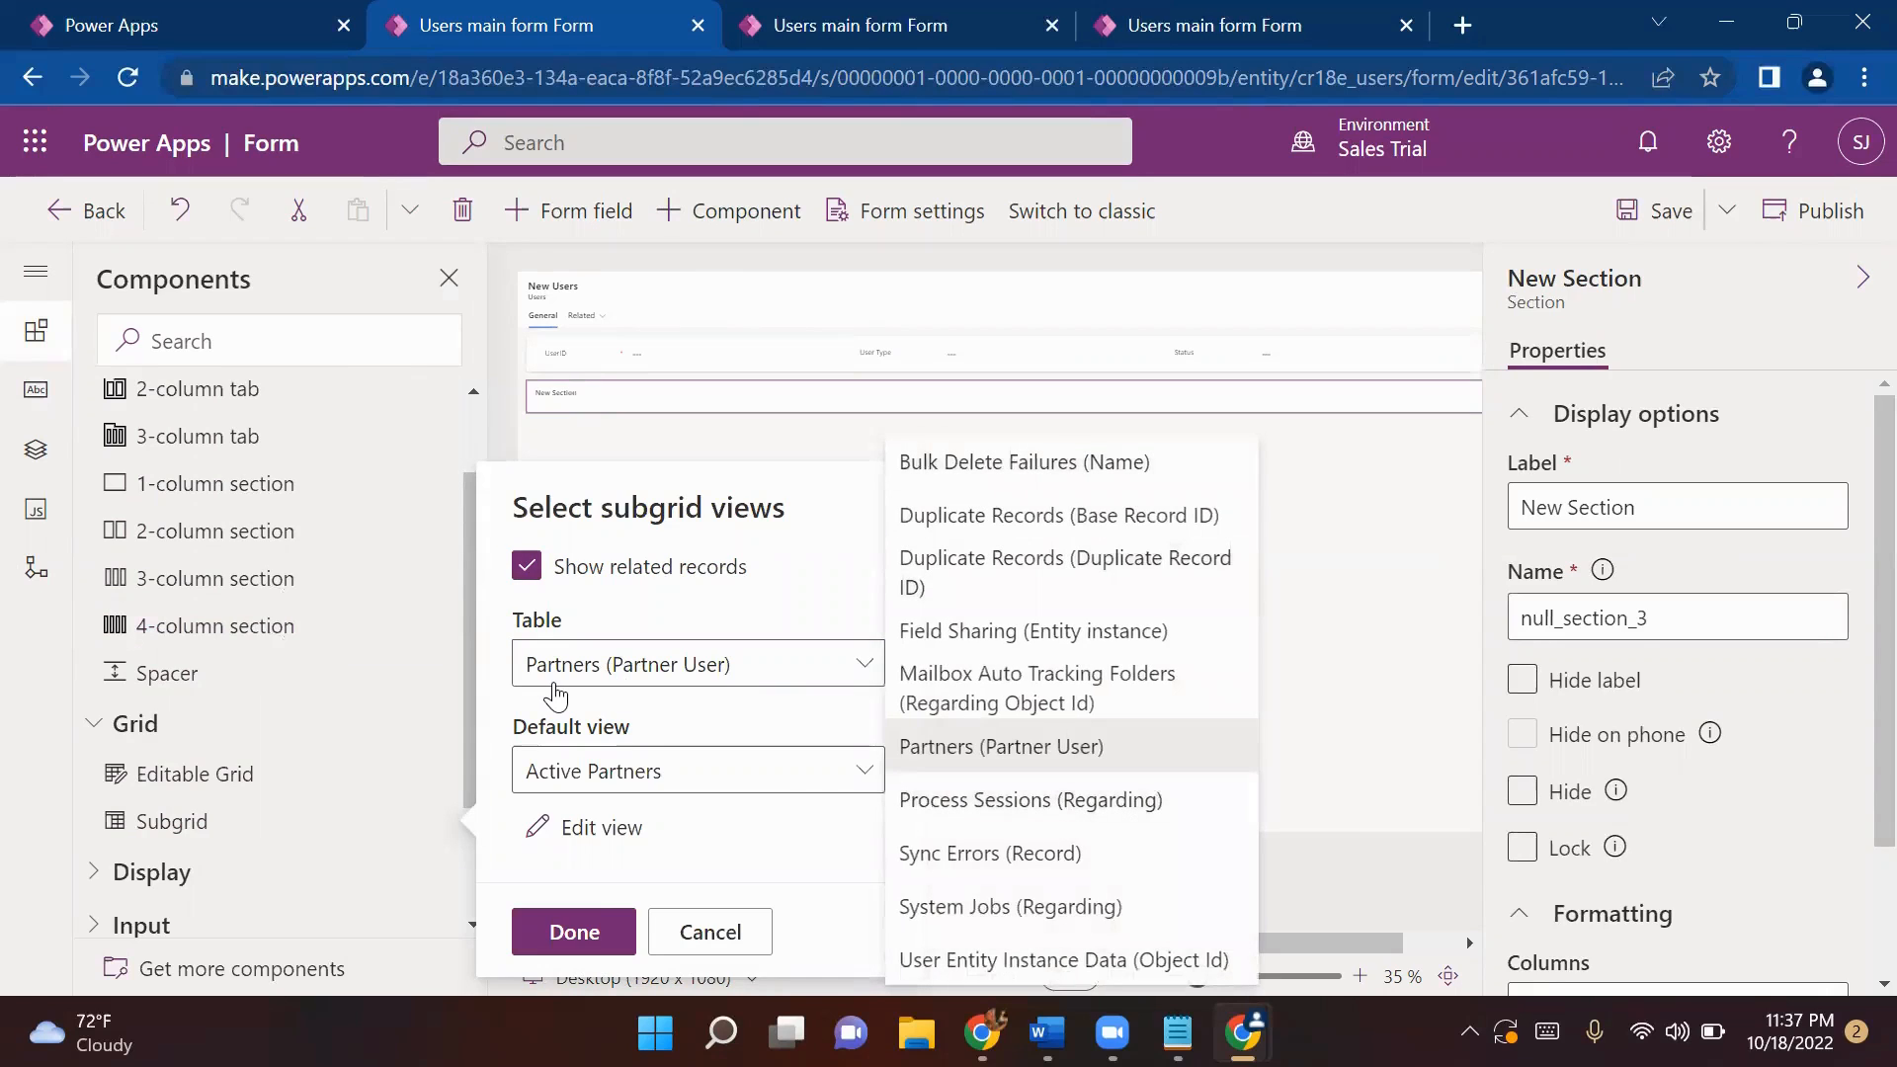
{"action": "left_click", "coordinate": [743, 719]}
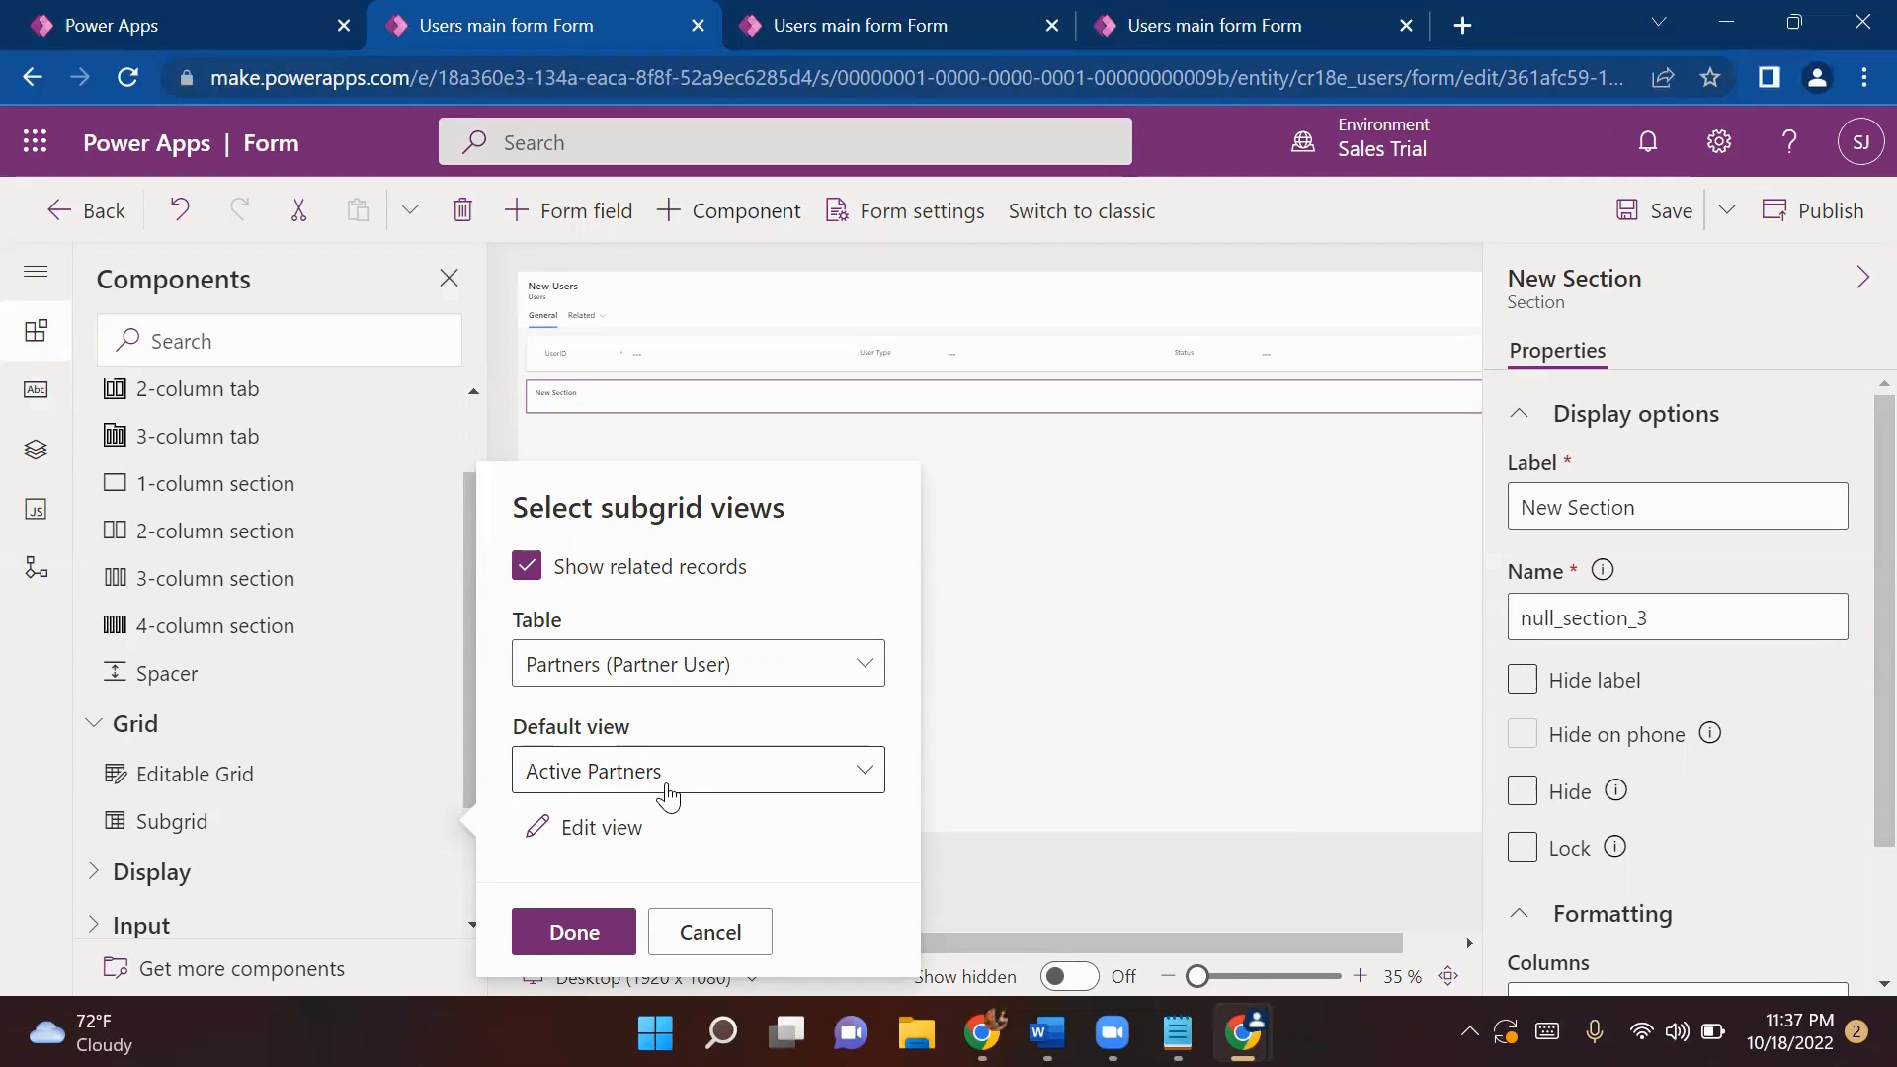
- Review the columns of the Active Partners view, and insert the configured Partners subgrid into the new section
{"action": "left_click", "coordinate": [590, 832]}
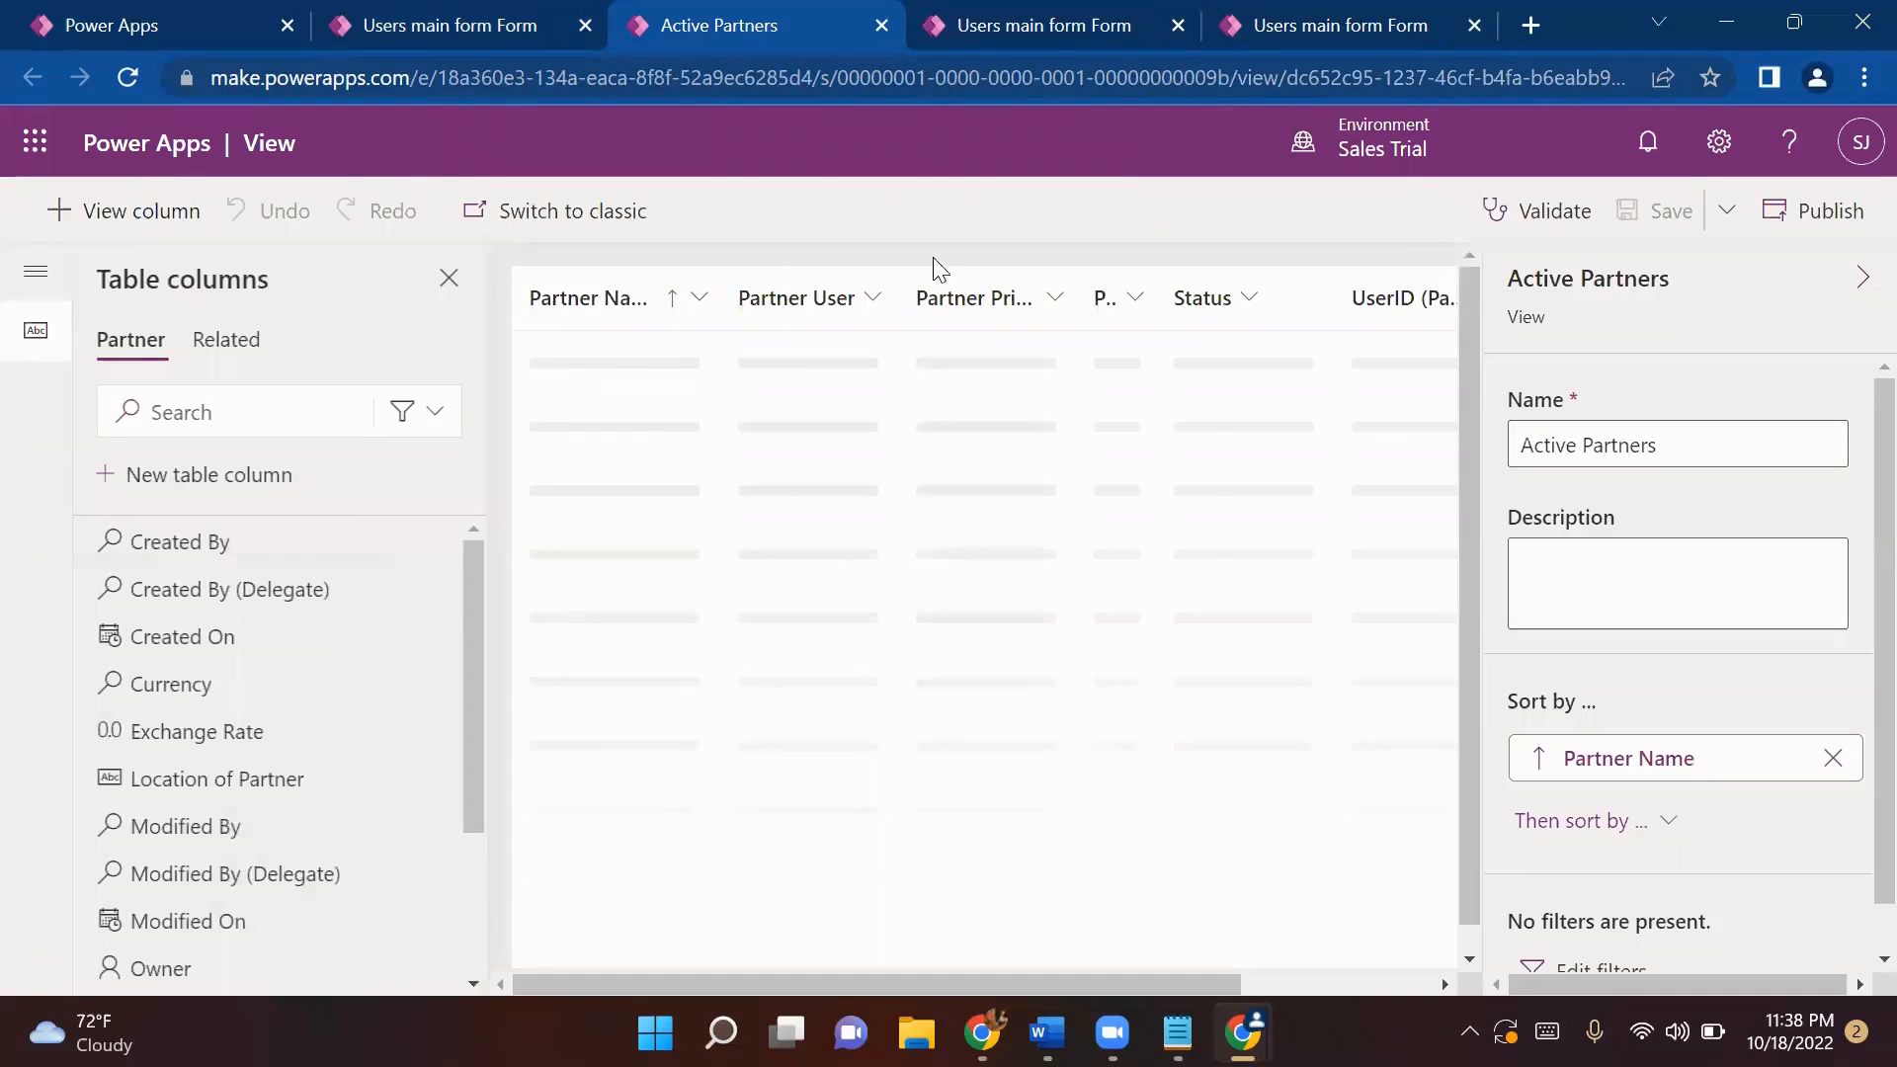
{"action": "left_click", "coordinate": [1055, 297]}
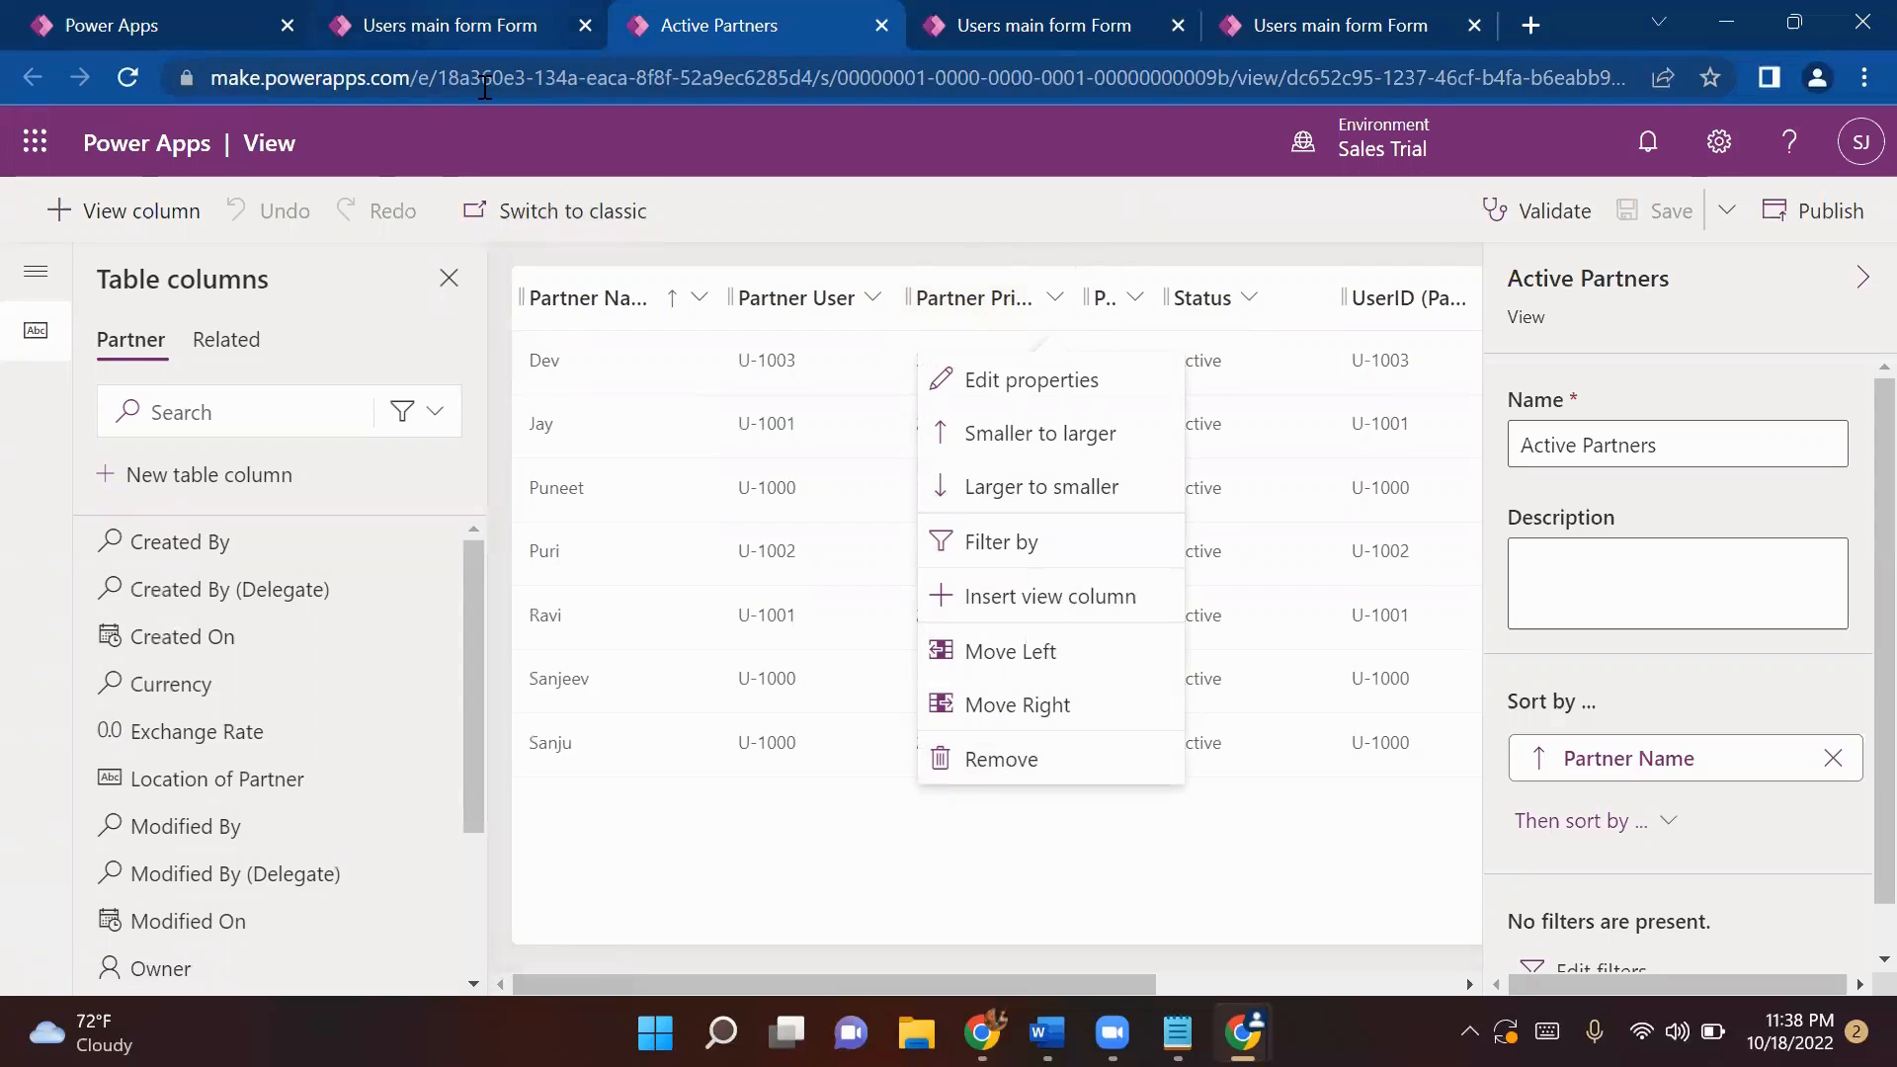
{"action": "key", "text": "ctrl+shift+Tab"}
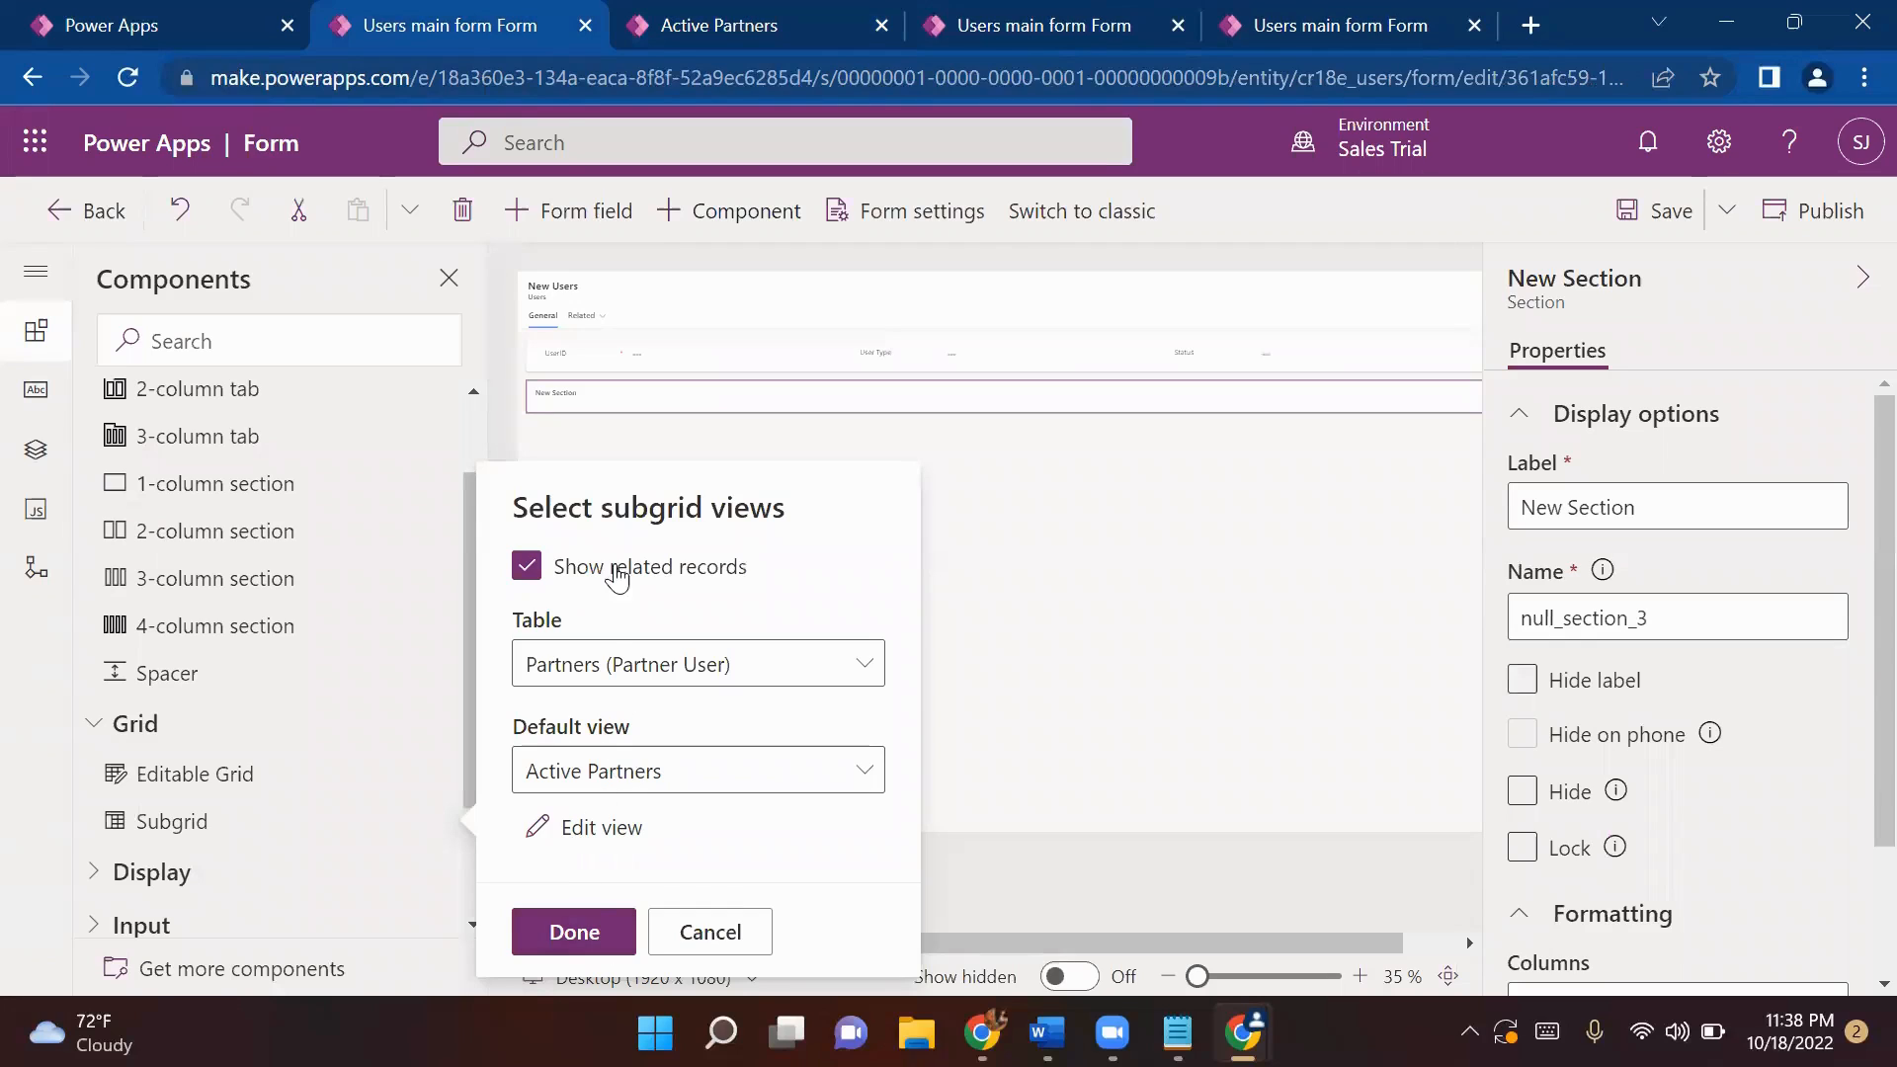
{"action": "left_click", "coordinate": [583, 950]}
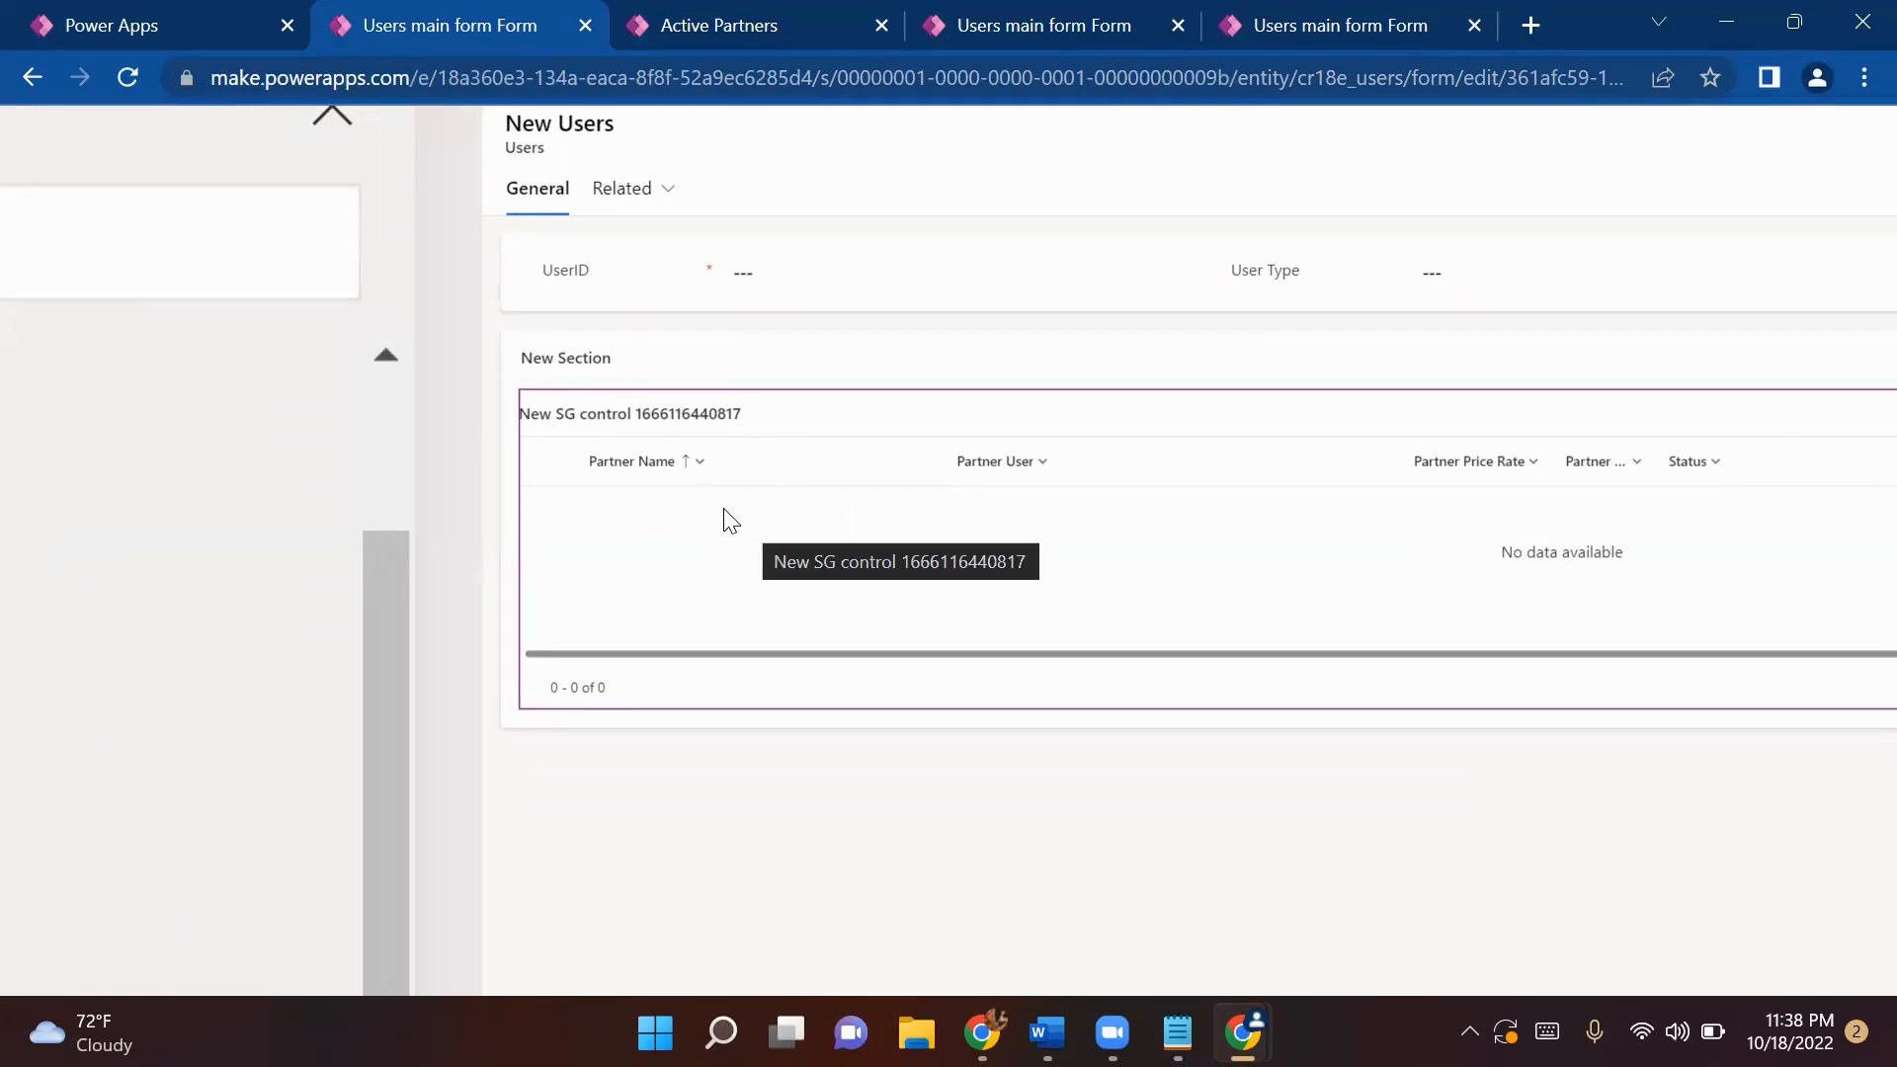
- Set the Partners subgrid's label to "Related Partner" and its name to "Subgrid_Partner"
{"action": "scroll", "coordinate": [724, 510], "scroll_direction": "down", "scroll_amount": 3}
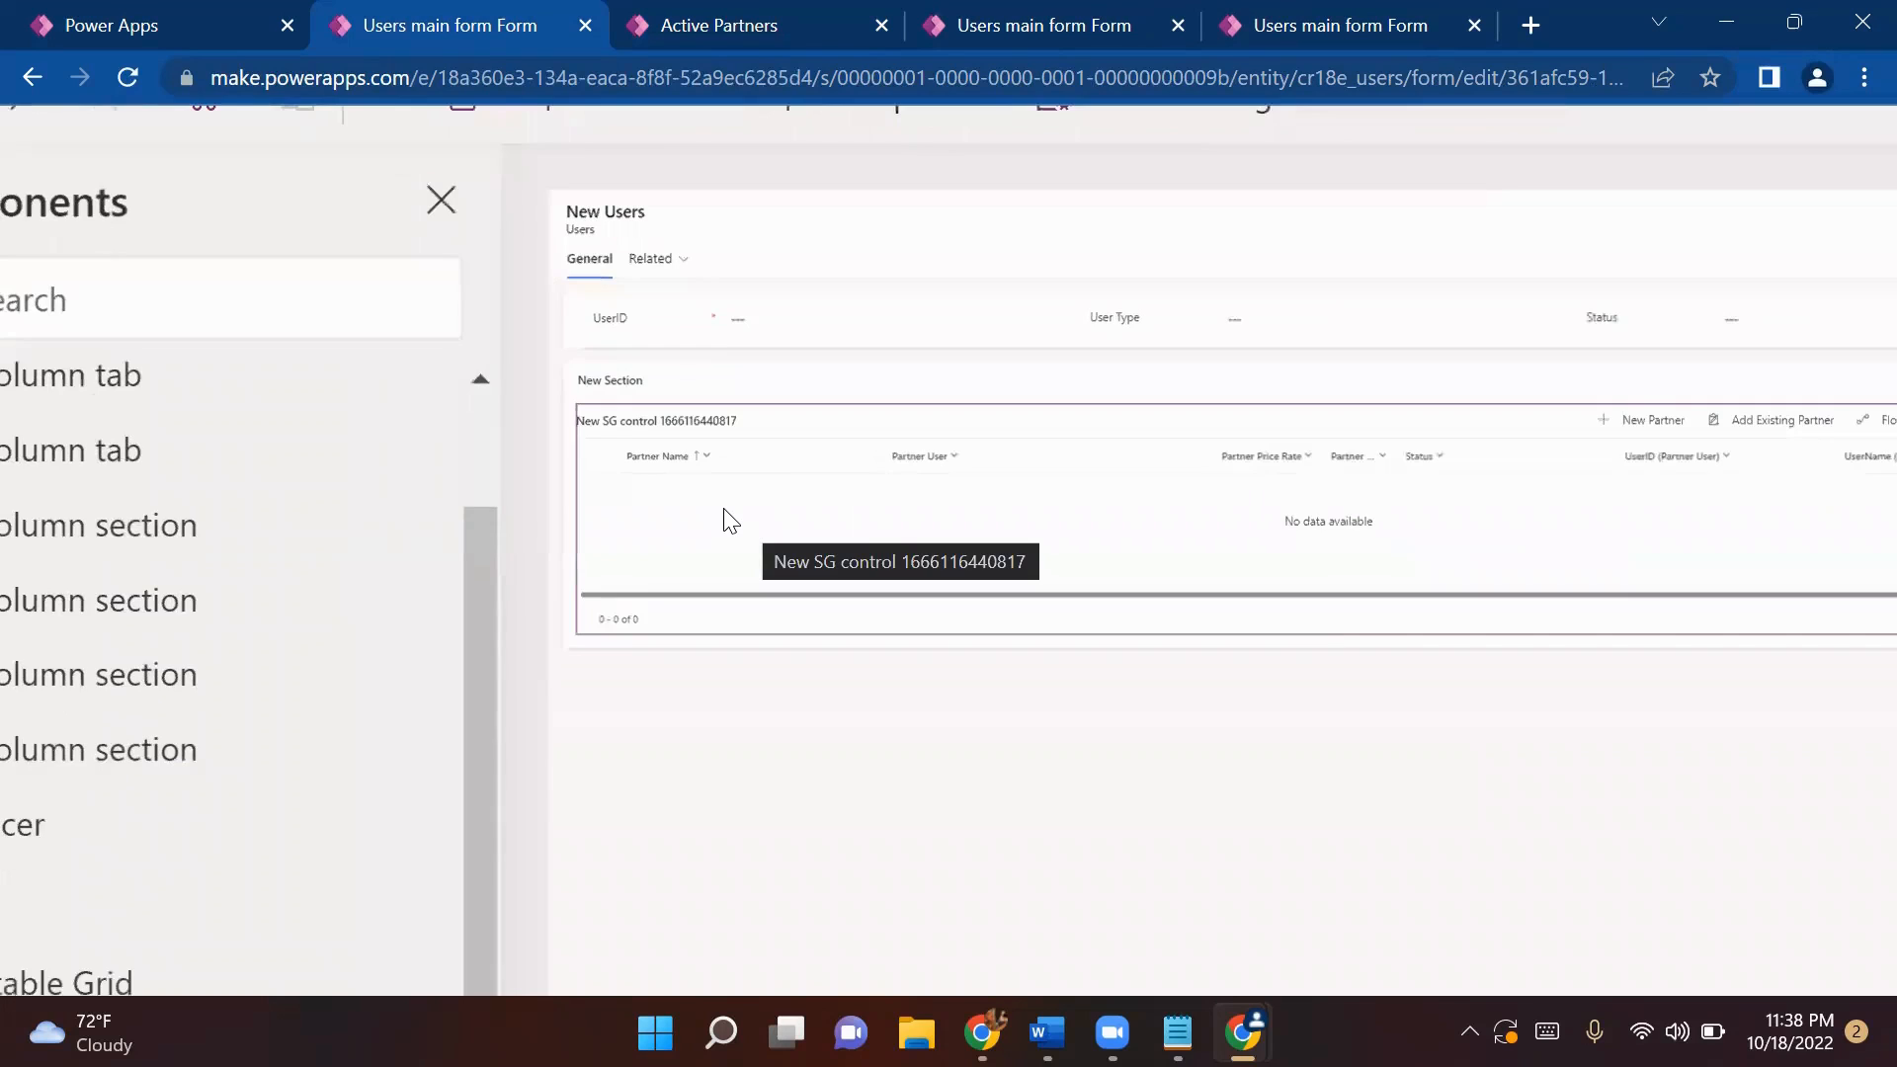
{"action": "scroll", "coordinate": [724, 510], "scroll_direction": "down", "scroll_amount": 2}
{"action": "scroll", "coordinate": [724, 510], "scroll_direction": "right", "scroll_amount": 4}
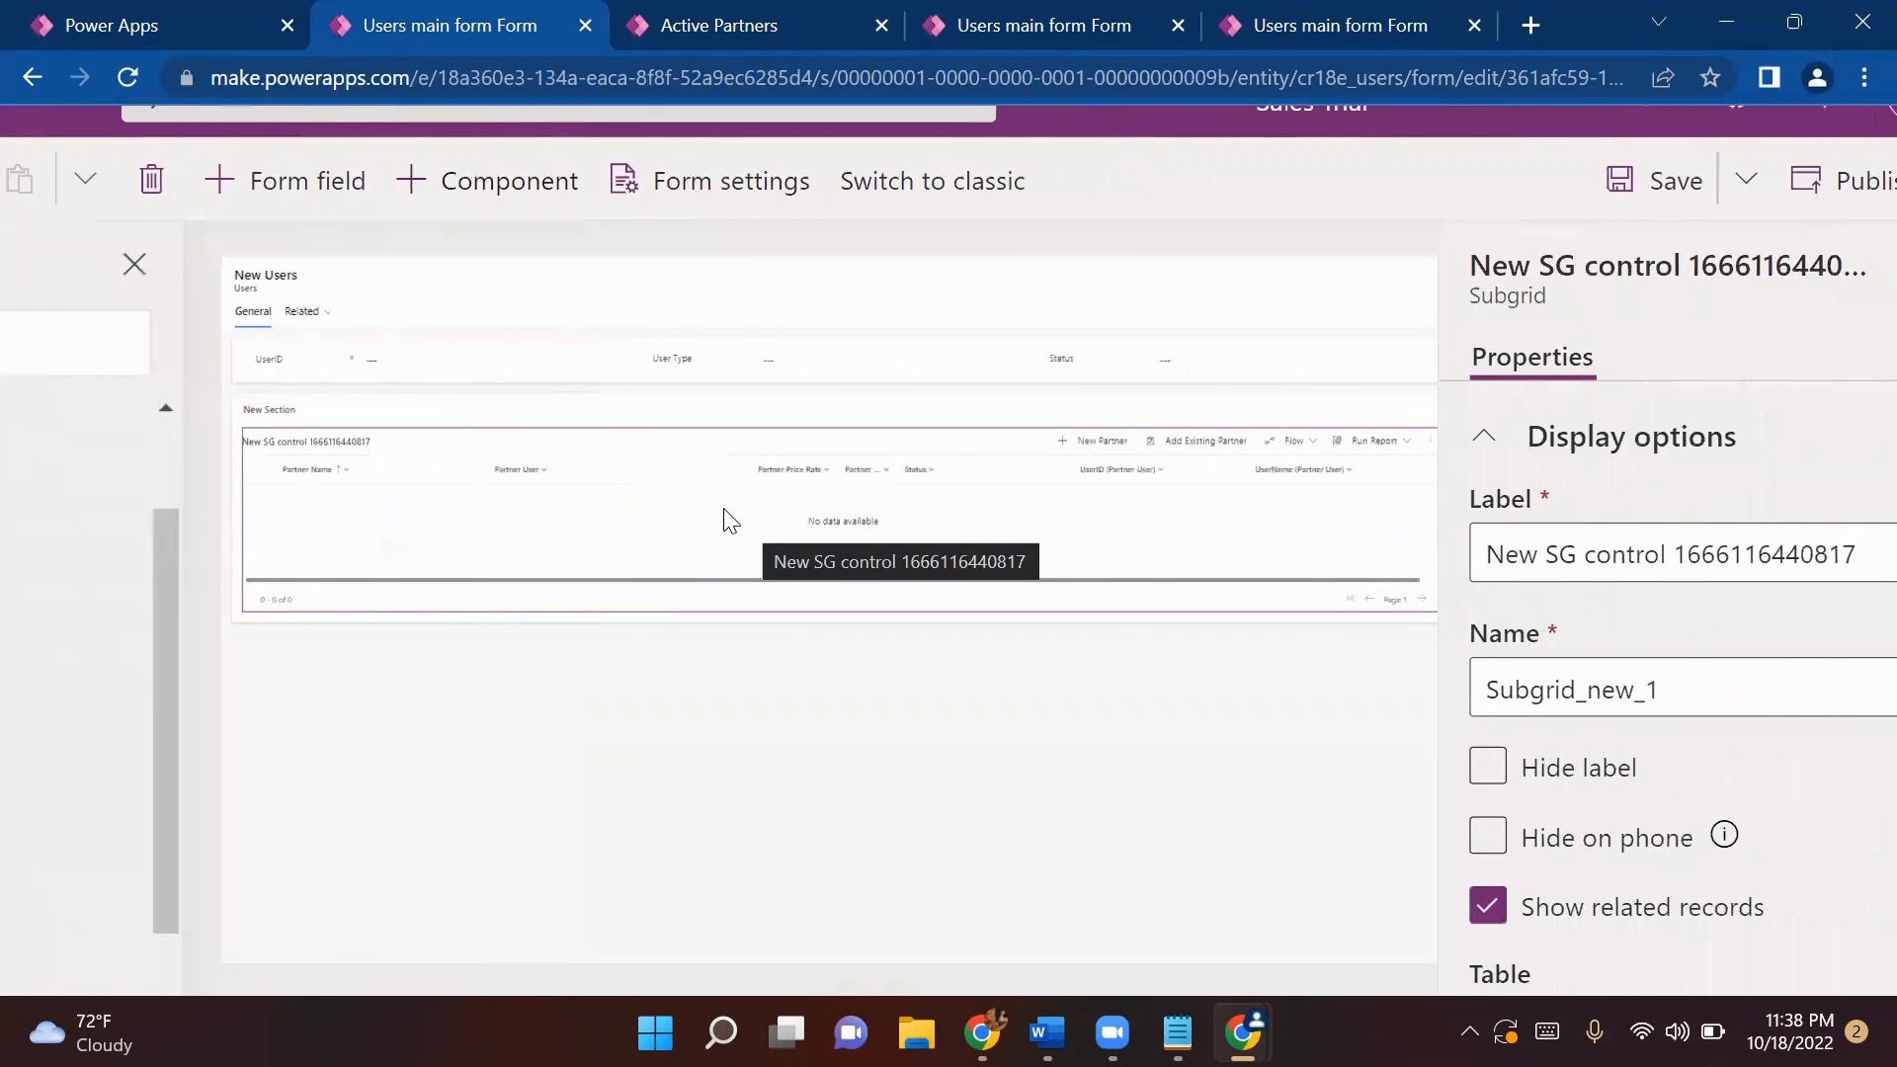
{"action": "scroll", "coordinate": [1354, 677], "scroll_direction": "right", "scroll_amount": 1}
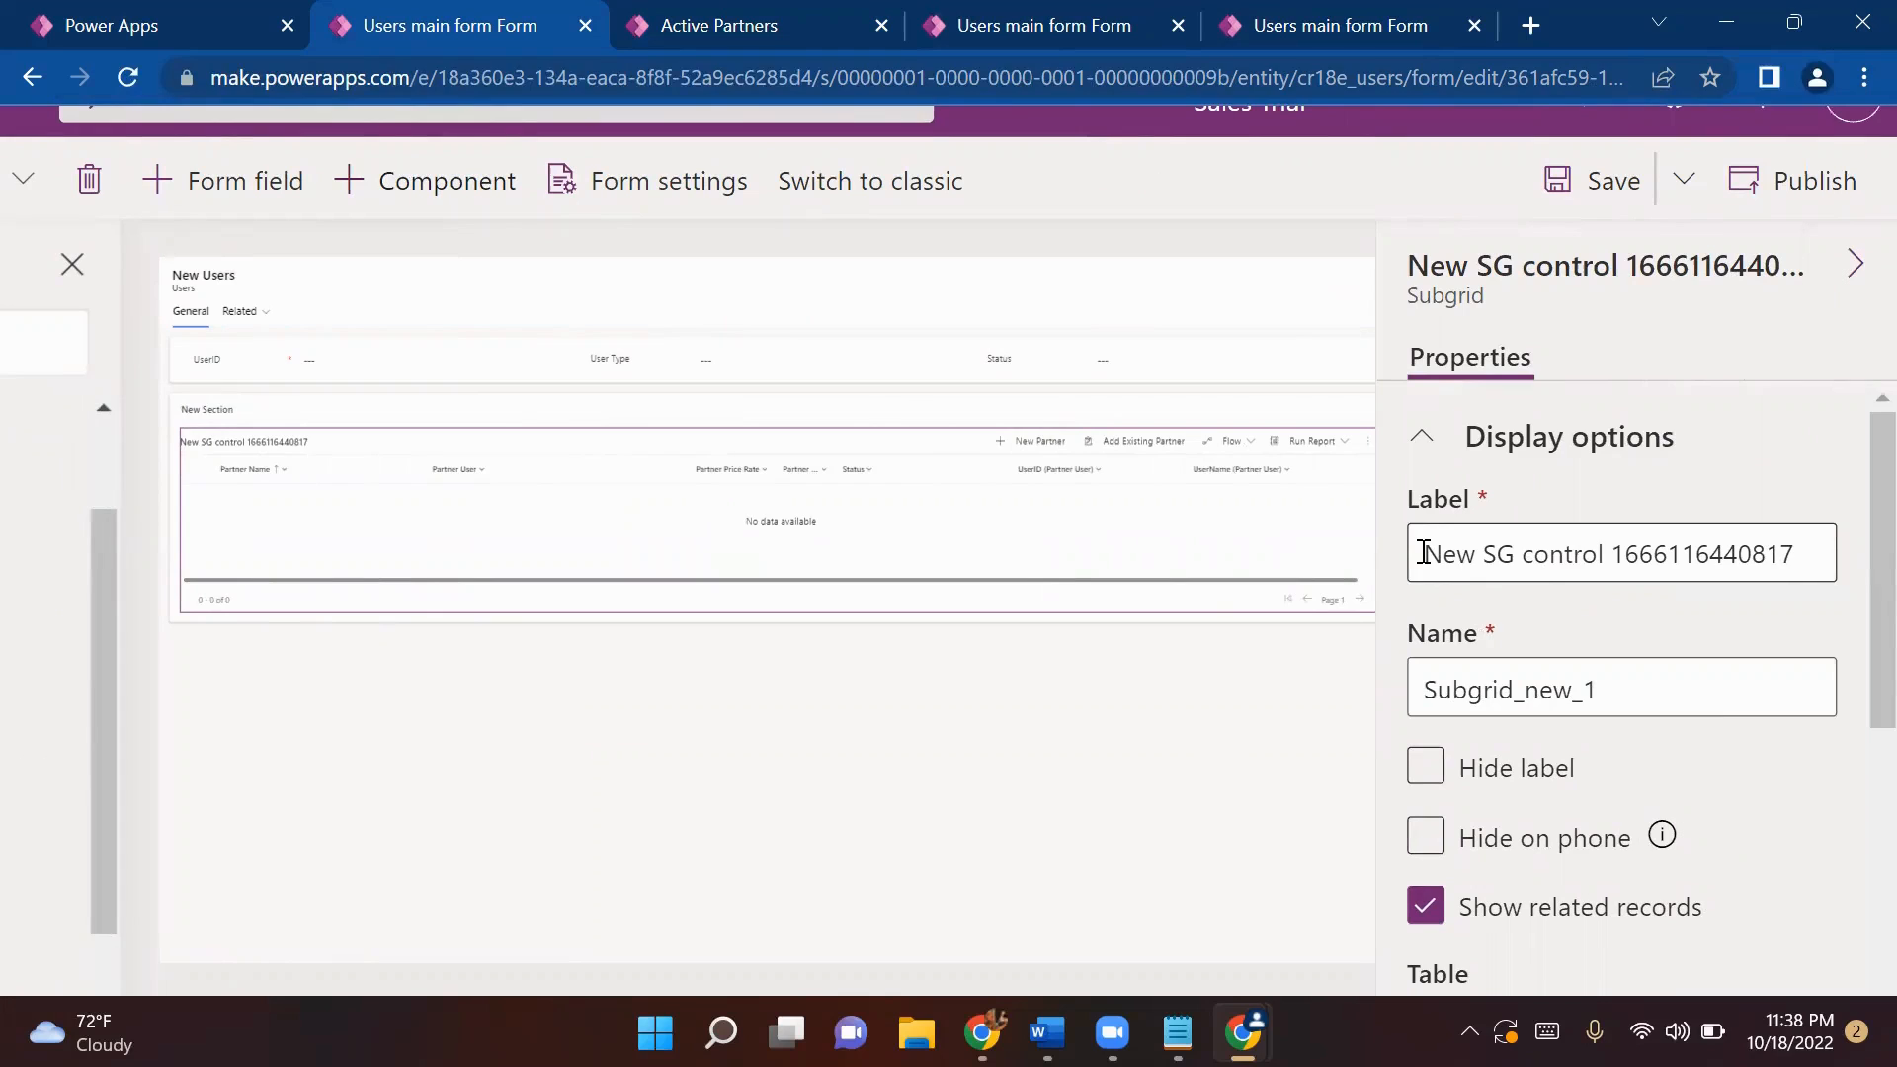
{"action": "left_click_drag", "start_coordinate": [1423, 552], "coordinate": [1809, 549]}
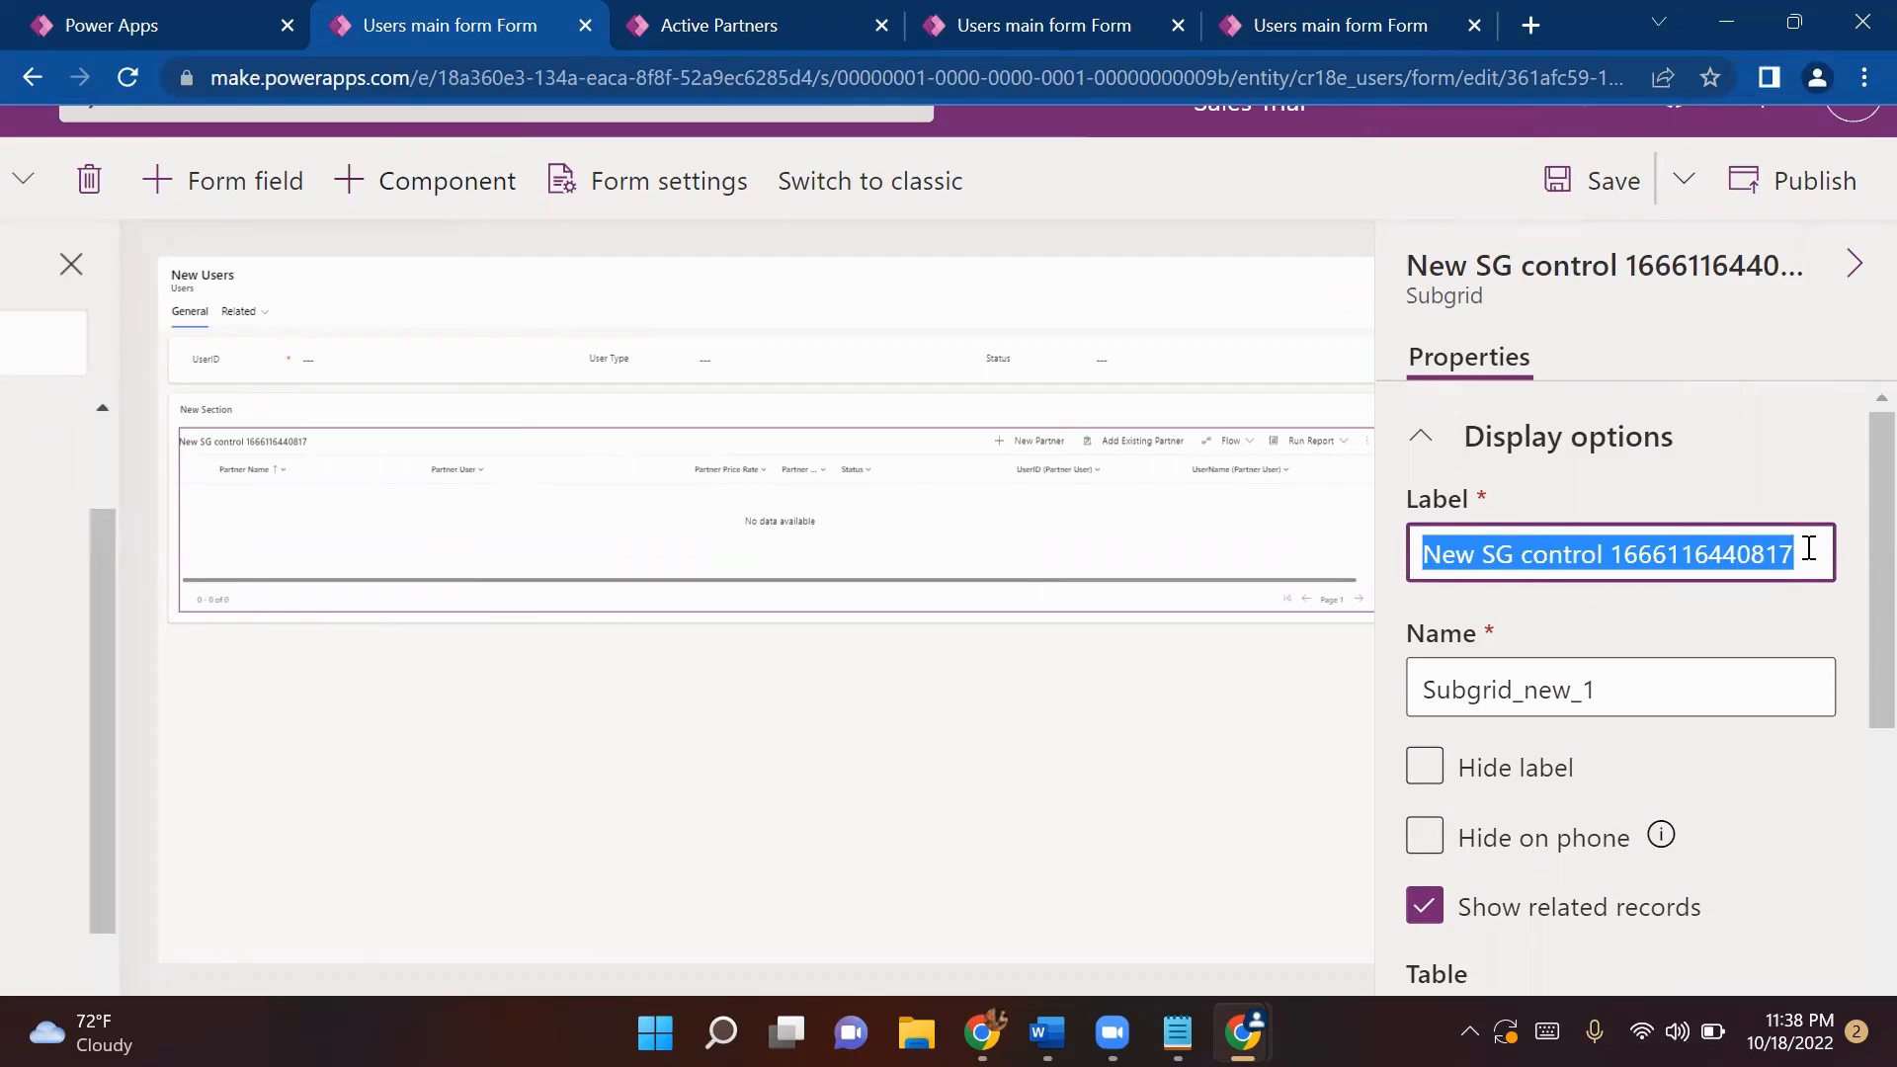
{"action": "key", "text": "BackSpace"}
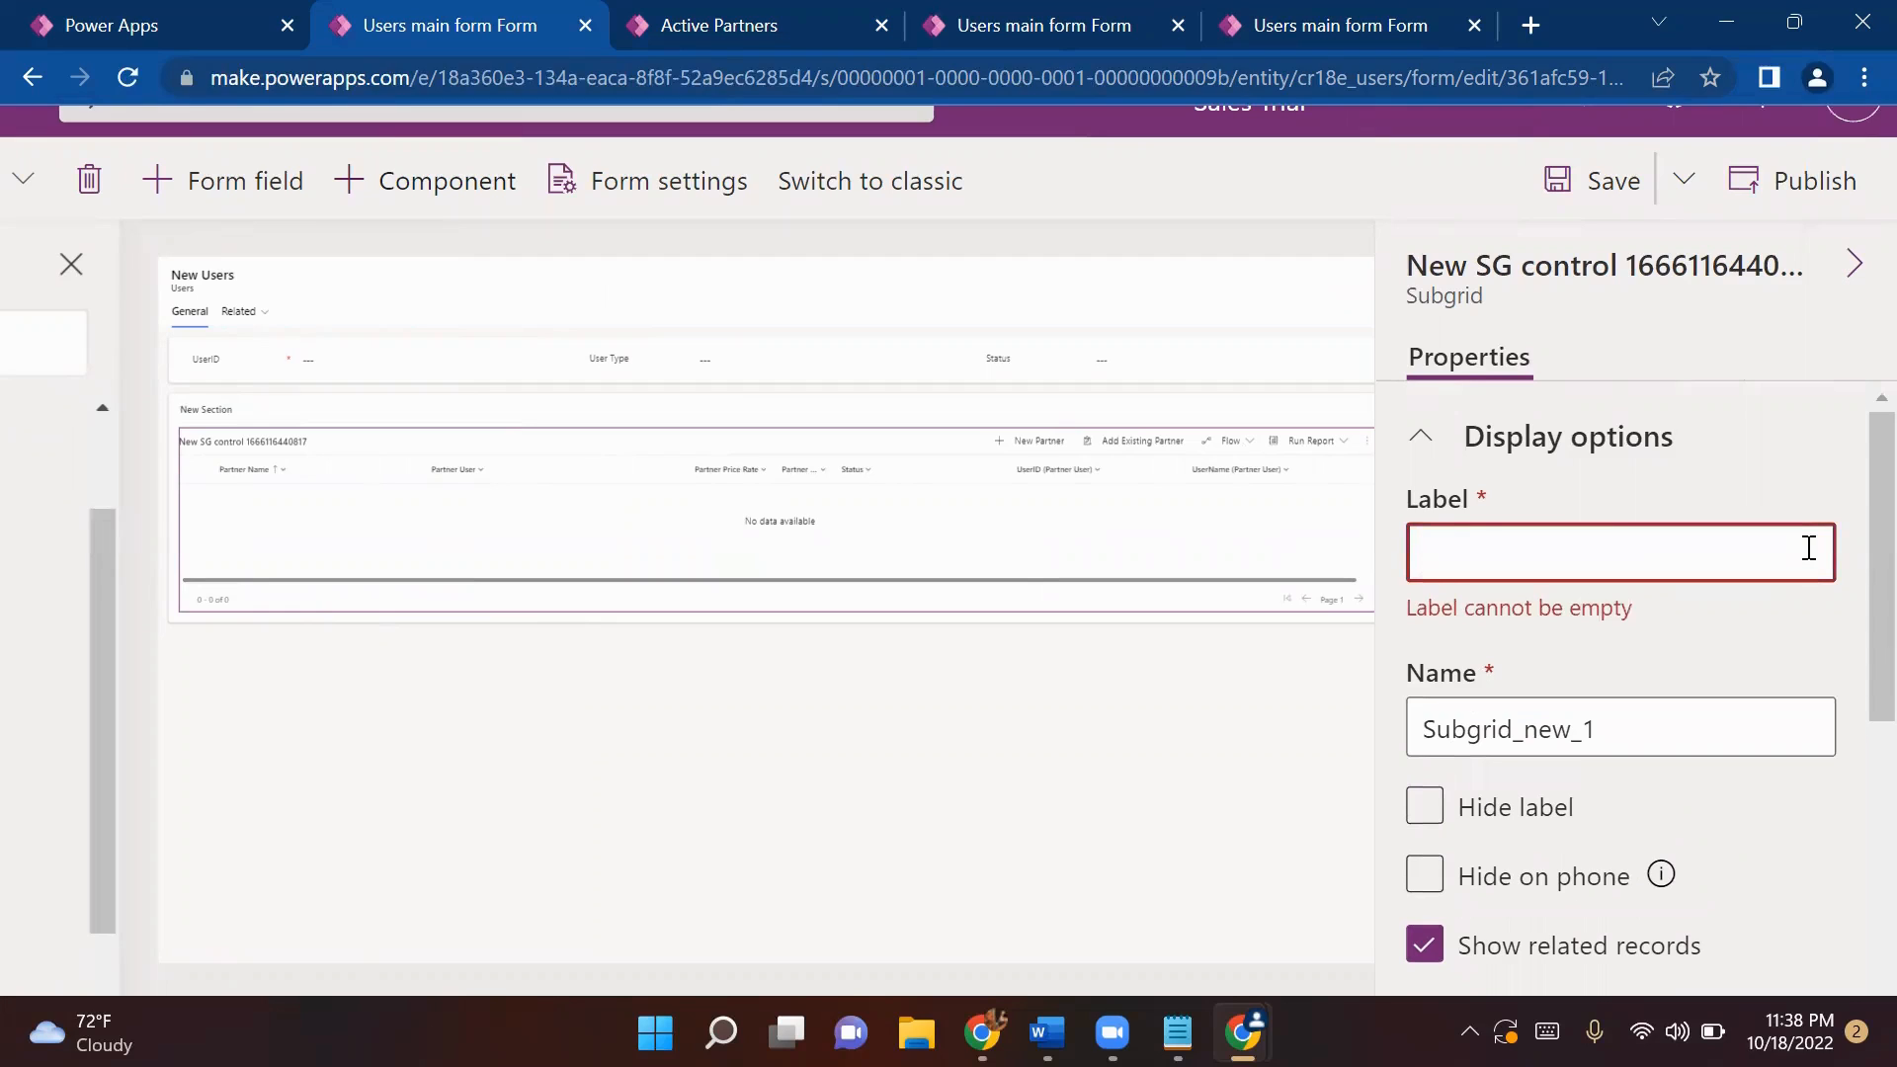
{"action": "type", "text": "Ass"}
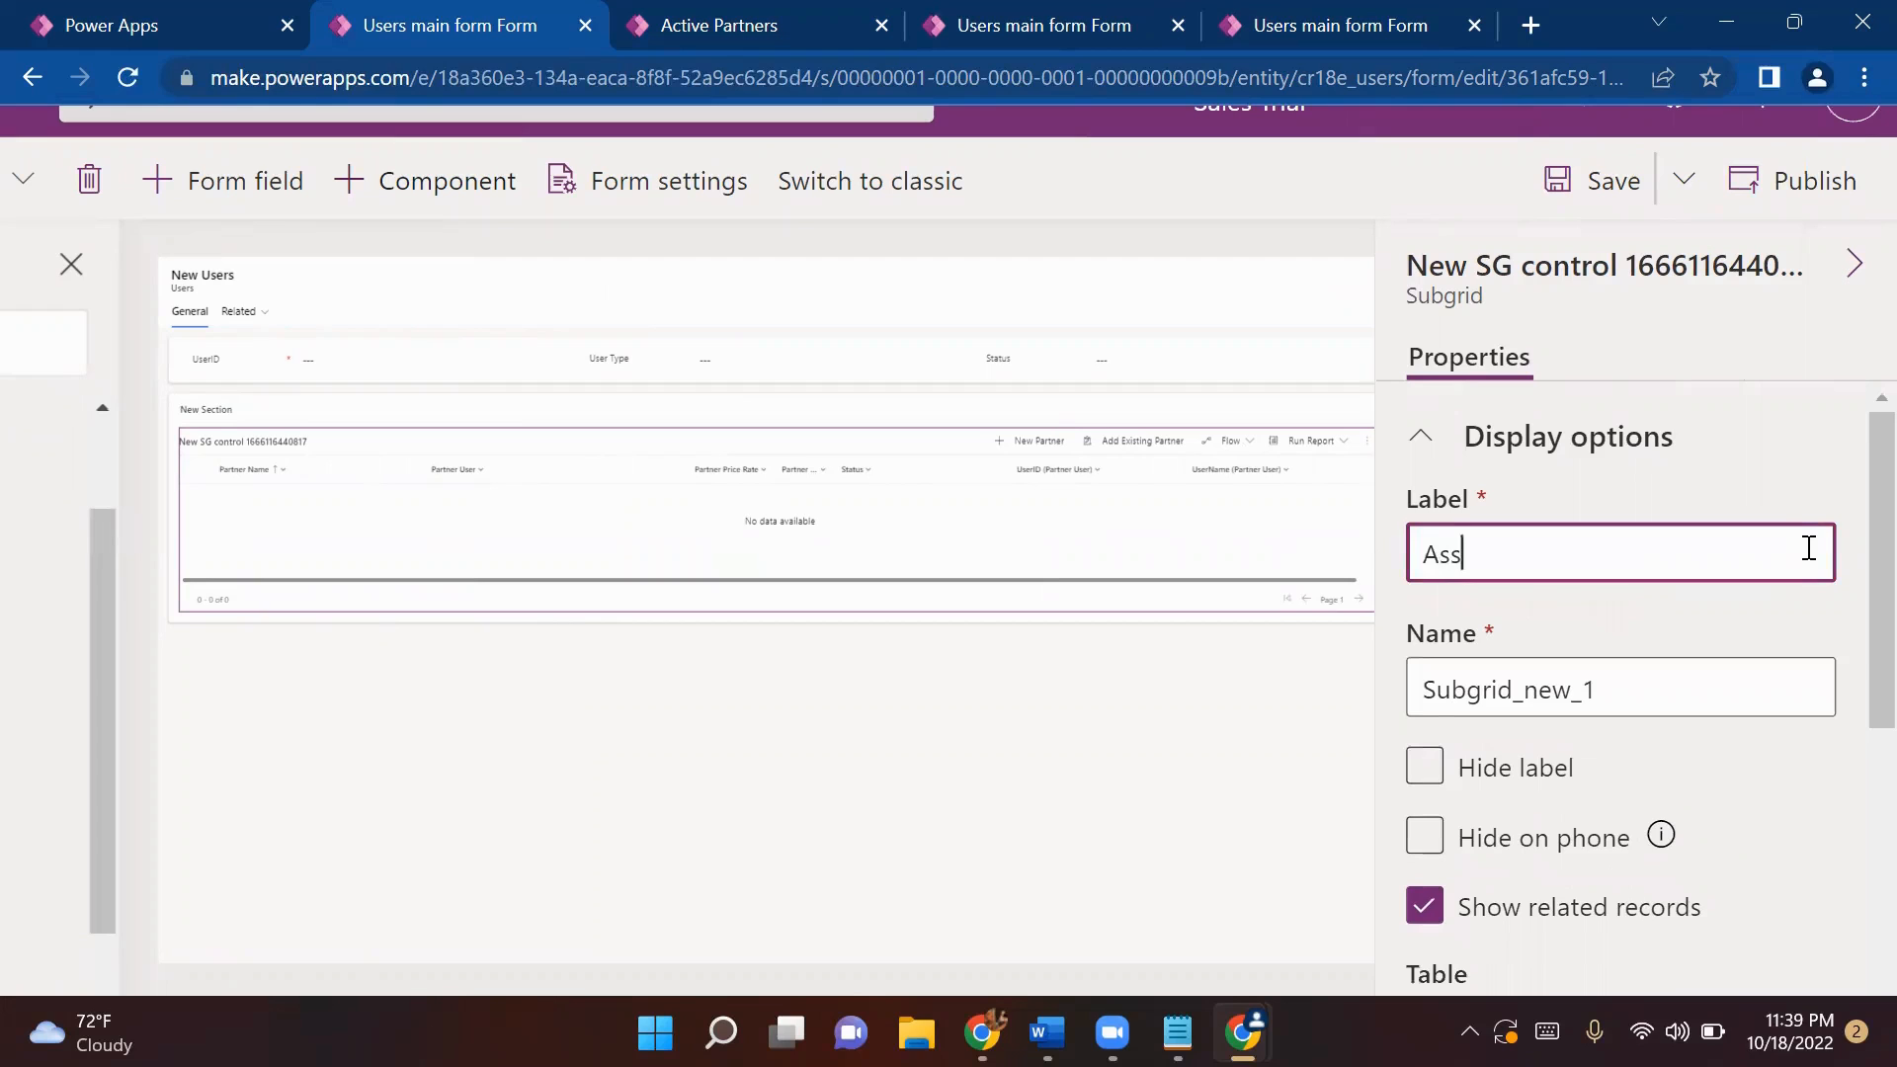
{"action": "key", "text": "BackSpace"}
{"action": "type", "text": "Related Partner"}
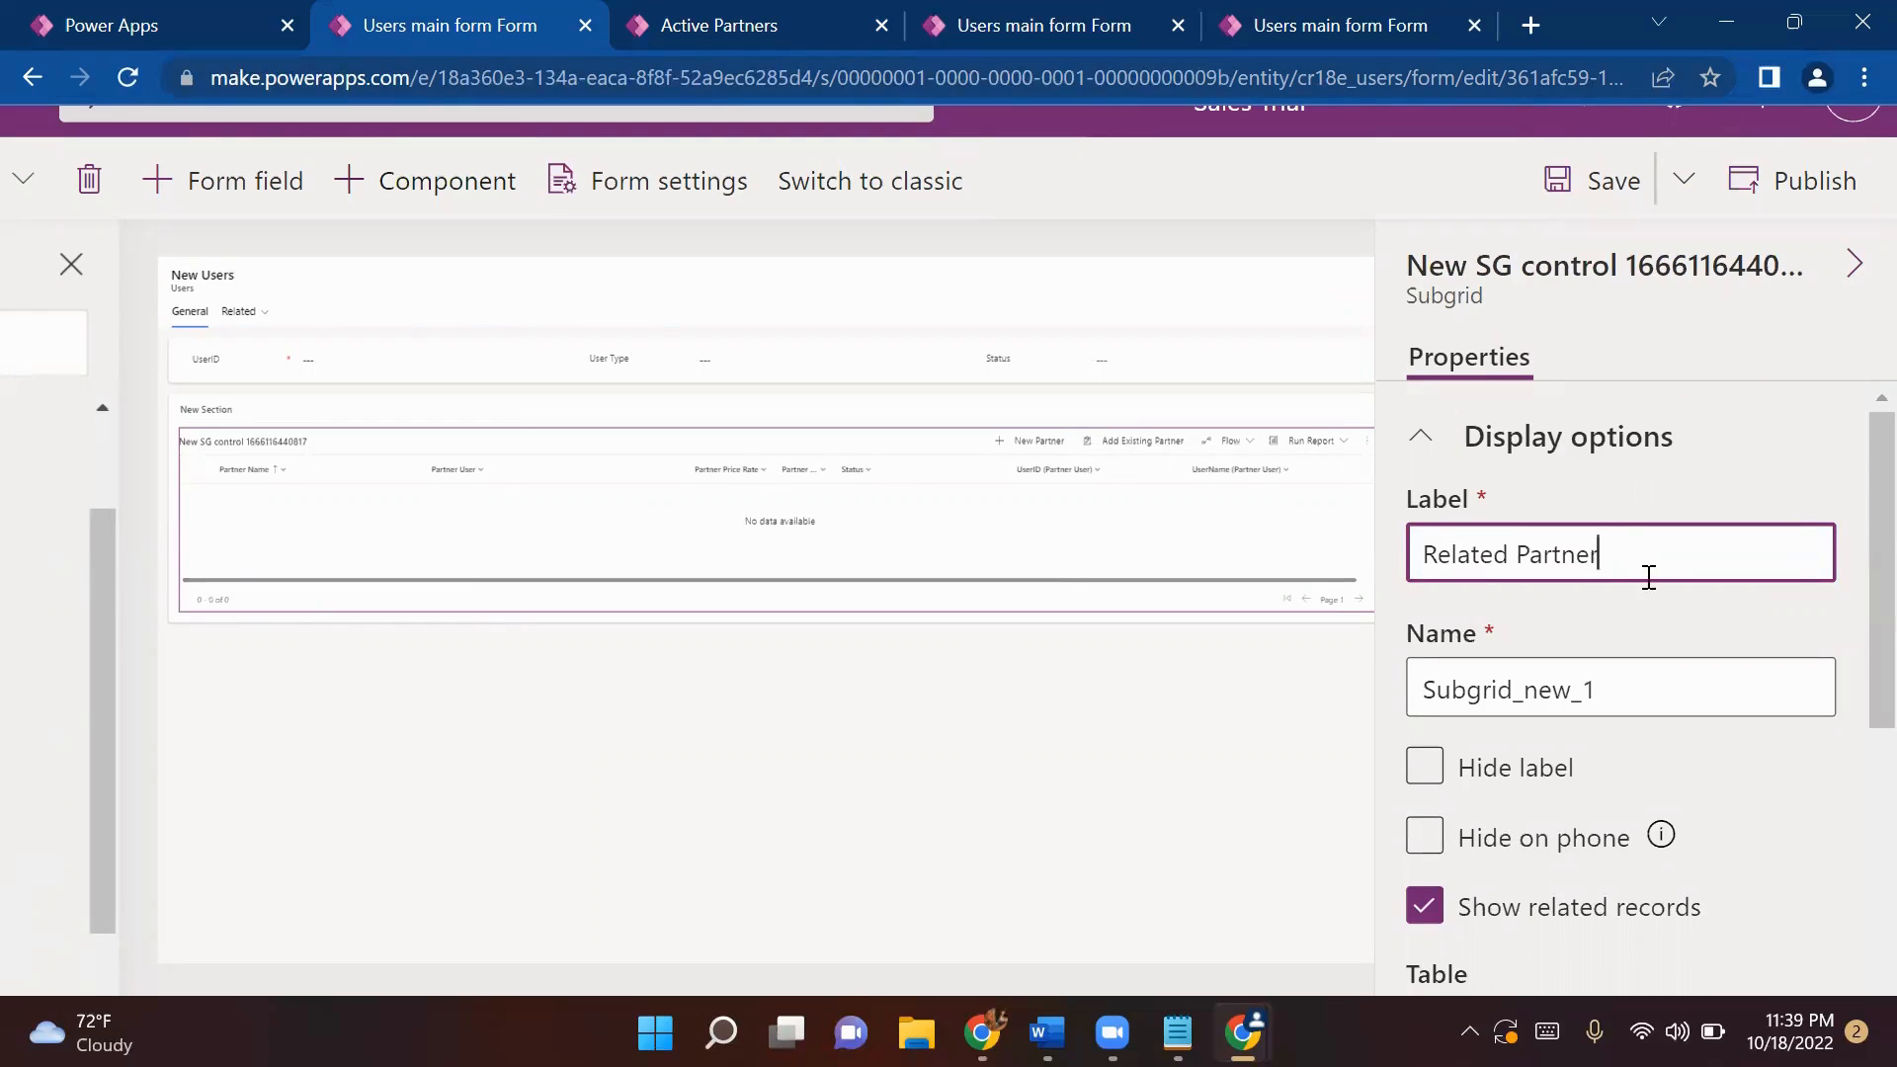
{"action": "left_click_drag", "start_coordinate": [1621, 690], "coordinate": [1527, 682]}
{"action": "type", "text": "Par"}
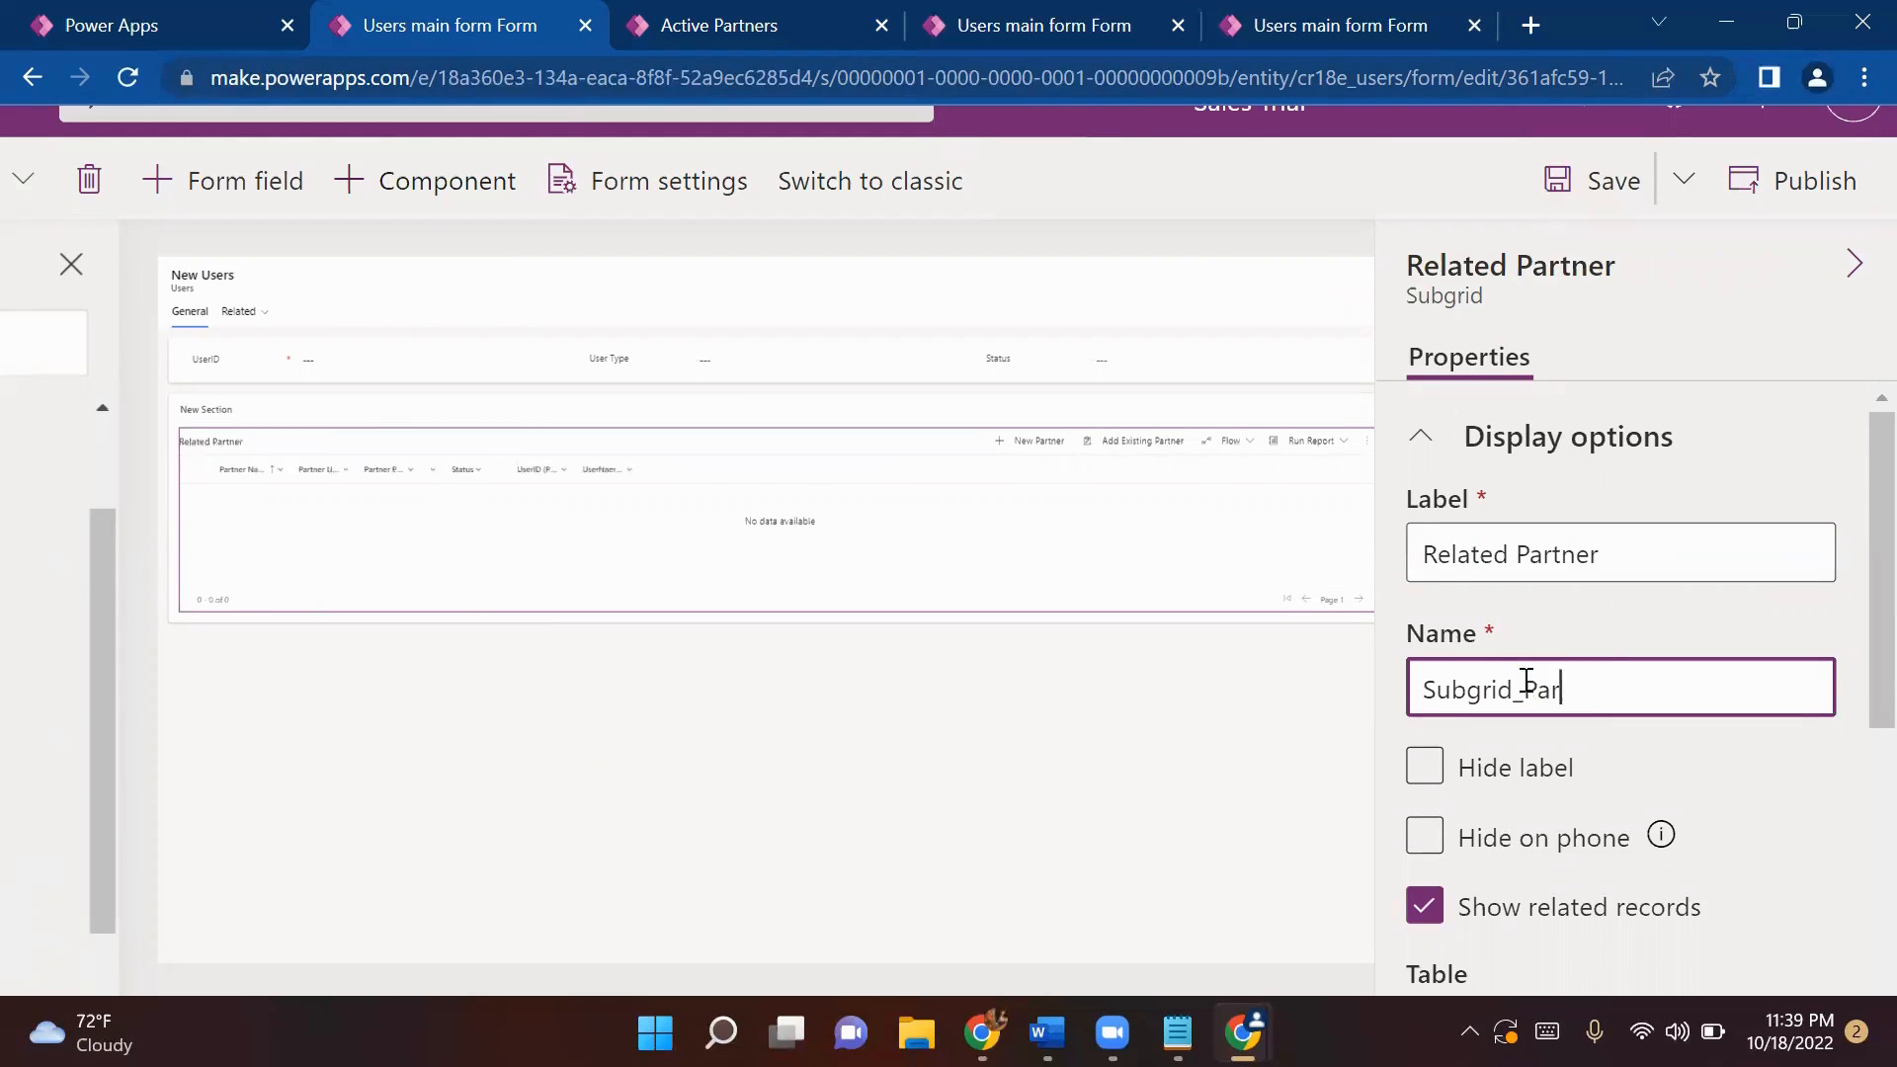
{"action": "type", "text": "tner"}
- Relabel the section containing the Related Partner subgrid as "Partner" and set its name to "null_Partner"
{"action": "scroll", "coordinate": [1478, 864], "scroll_direction": "down", "scroll_amount": 1}
{"action": "scroll", "coordinate": [1207, 787], "scroll_direction": "left", "scroll_amount": 5}
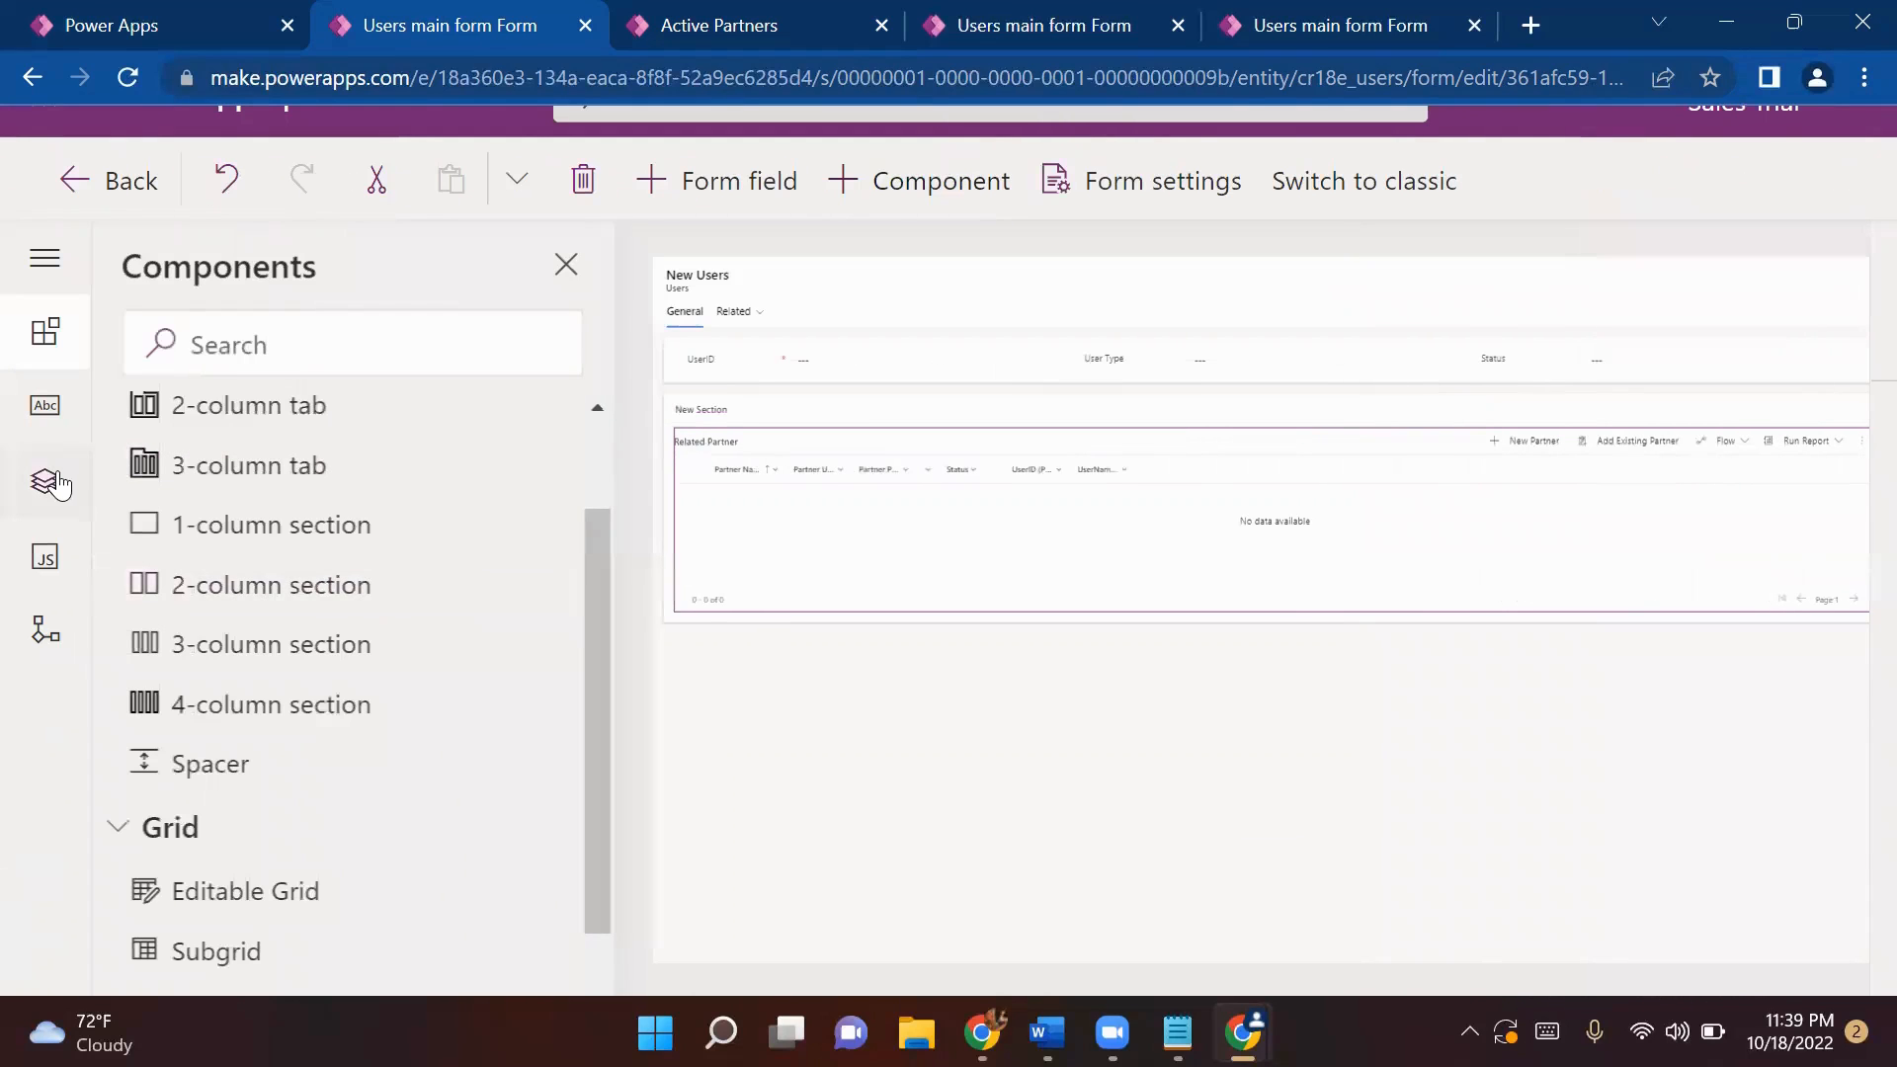
{"action": "left_click", "coordinate": [45, 481]}
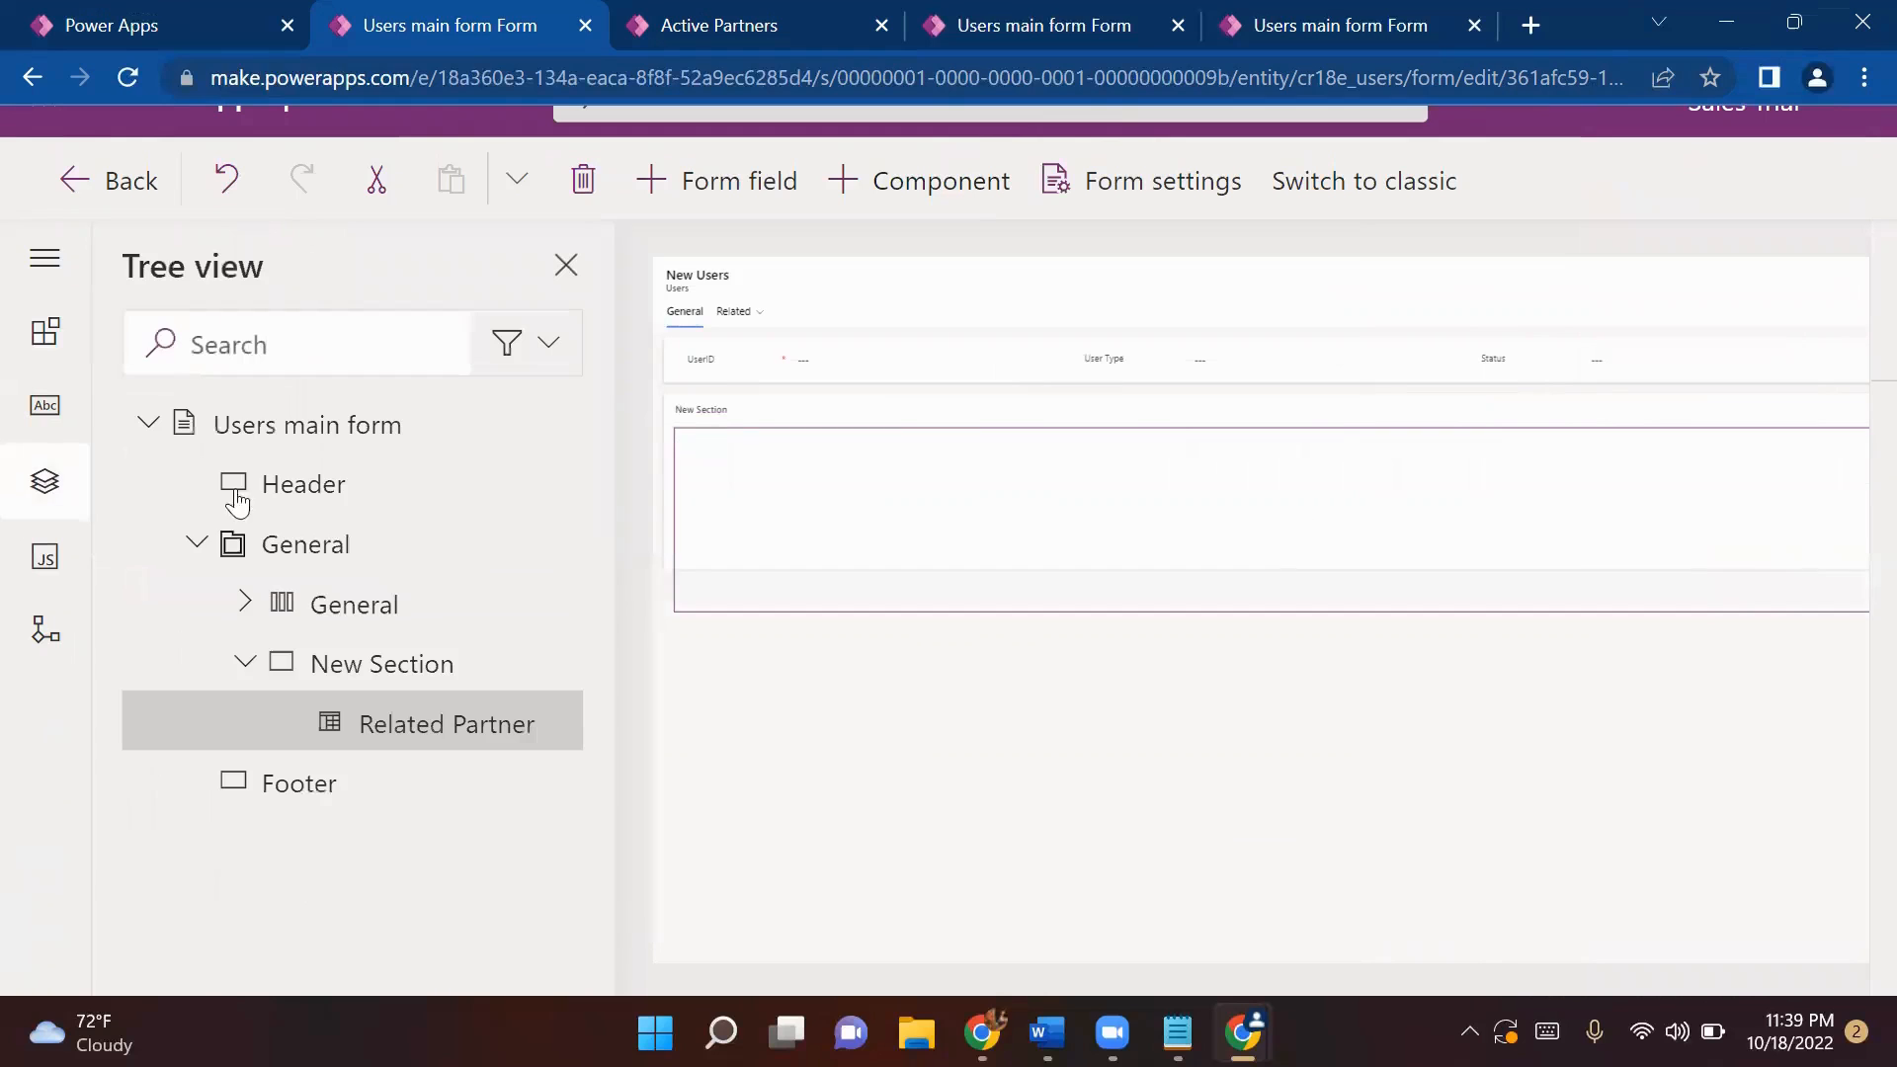
{"action": "left_click", "coordinate": [411, 664]}
{"action": "scroll", "coordinate": [927, 672], "scroll_direction": "right", "scroll_amount": 5}
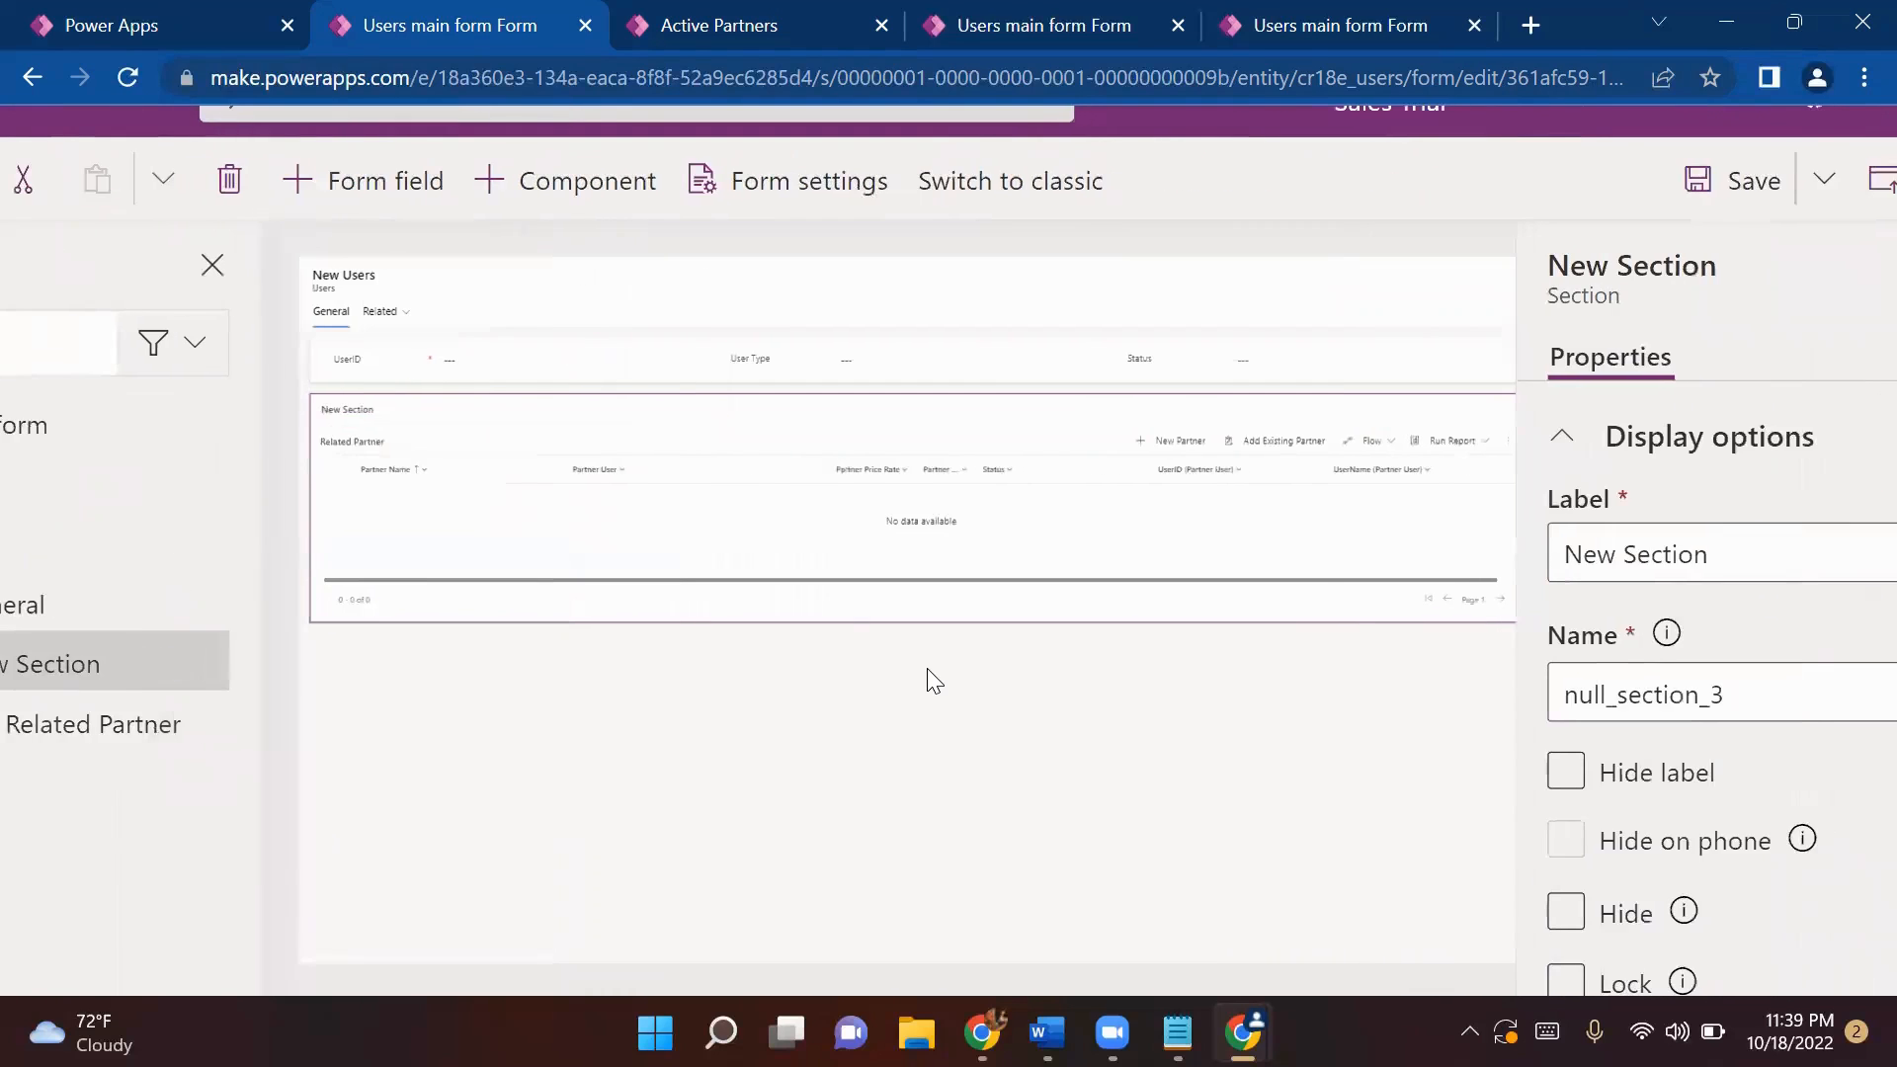
{"action": "left_click", "coordinate": [1592, 561]}
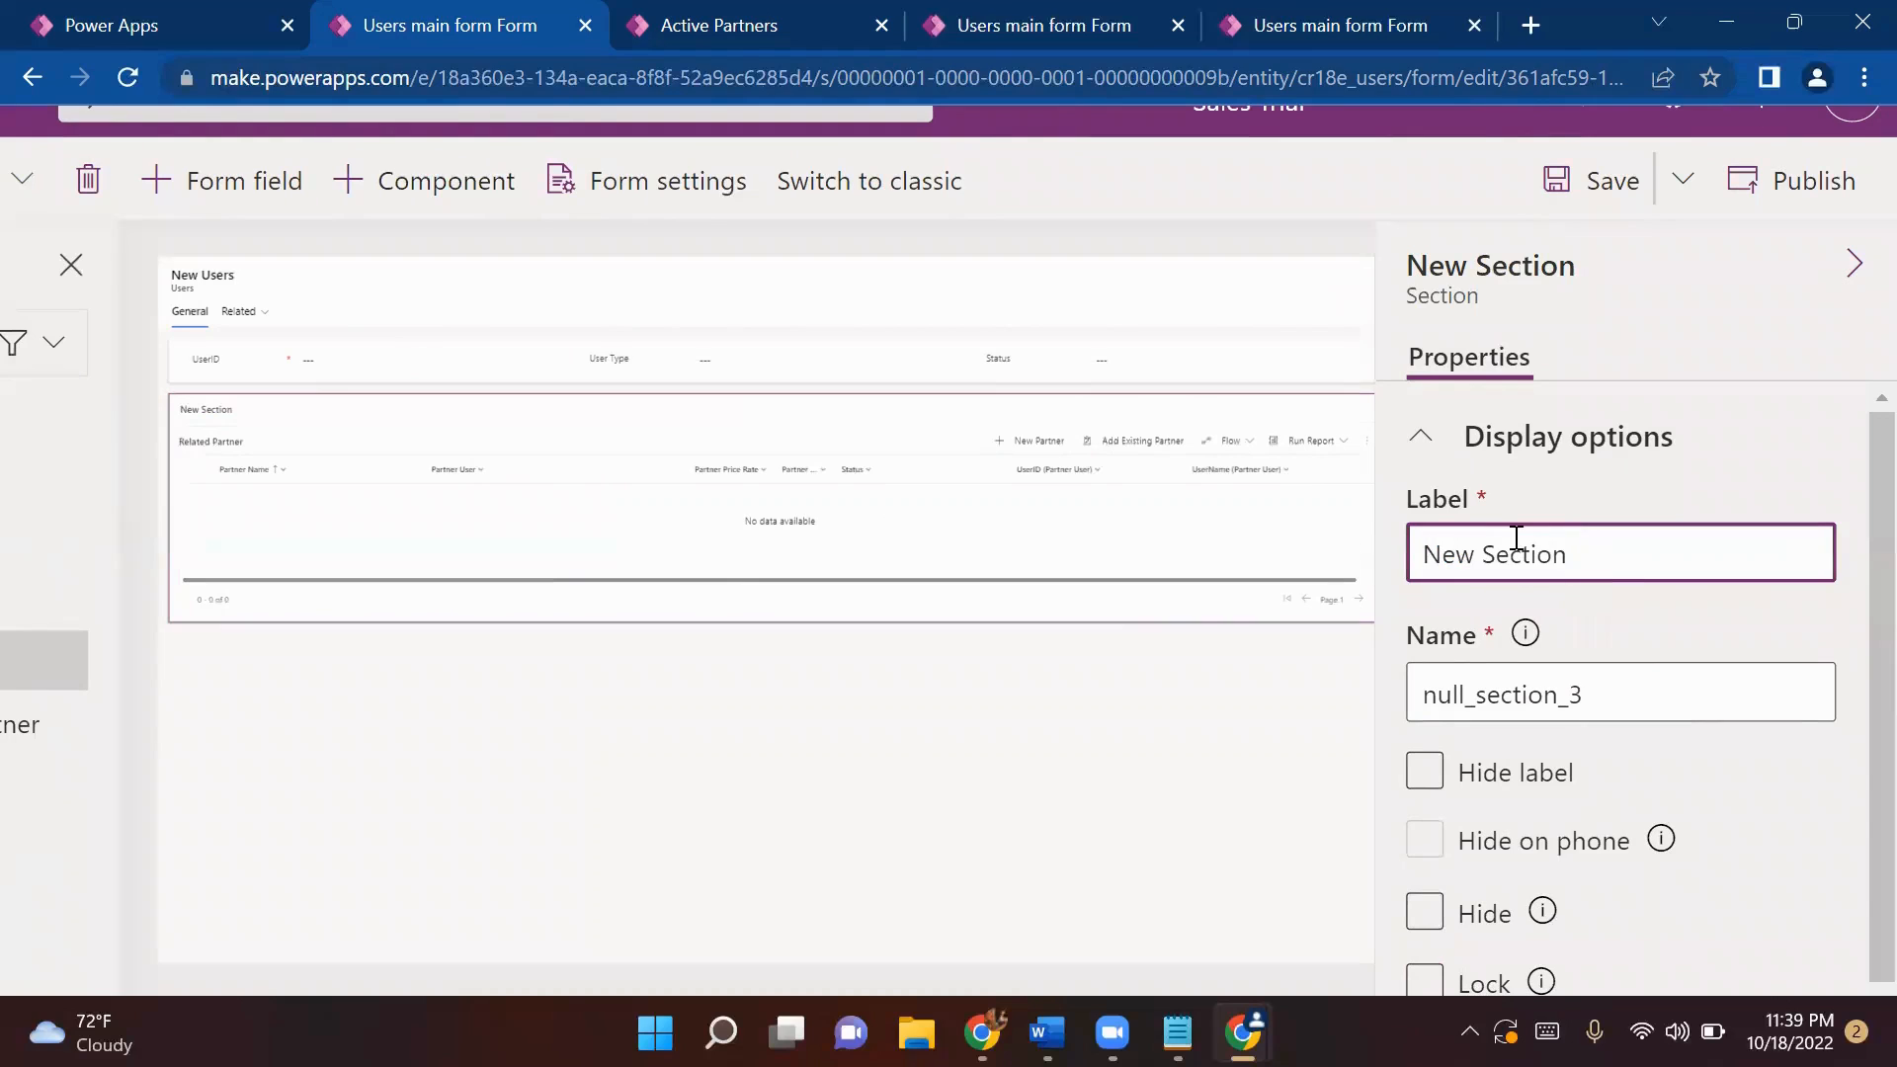
{"action": "key", "text": "ctrl+a"}
{"action": "type", "text": "Partner"}
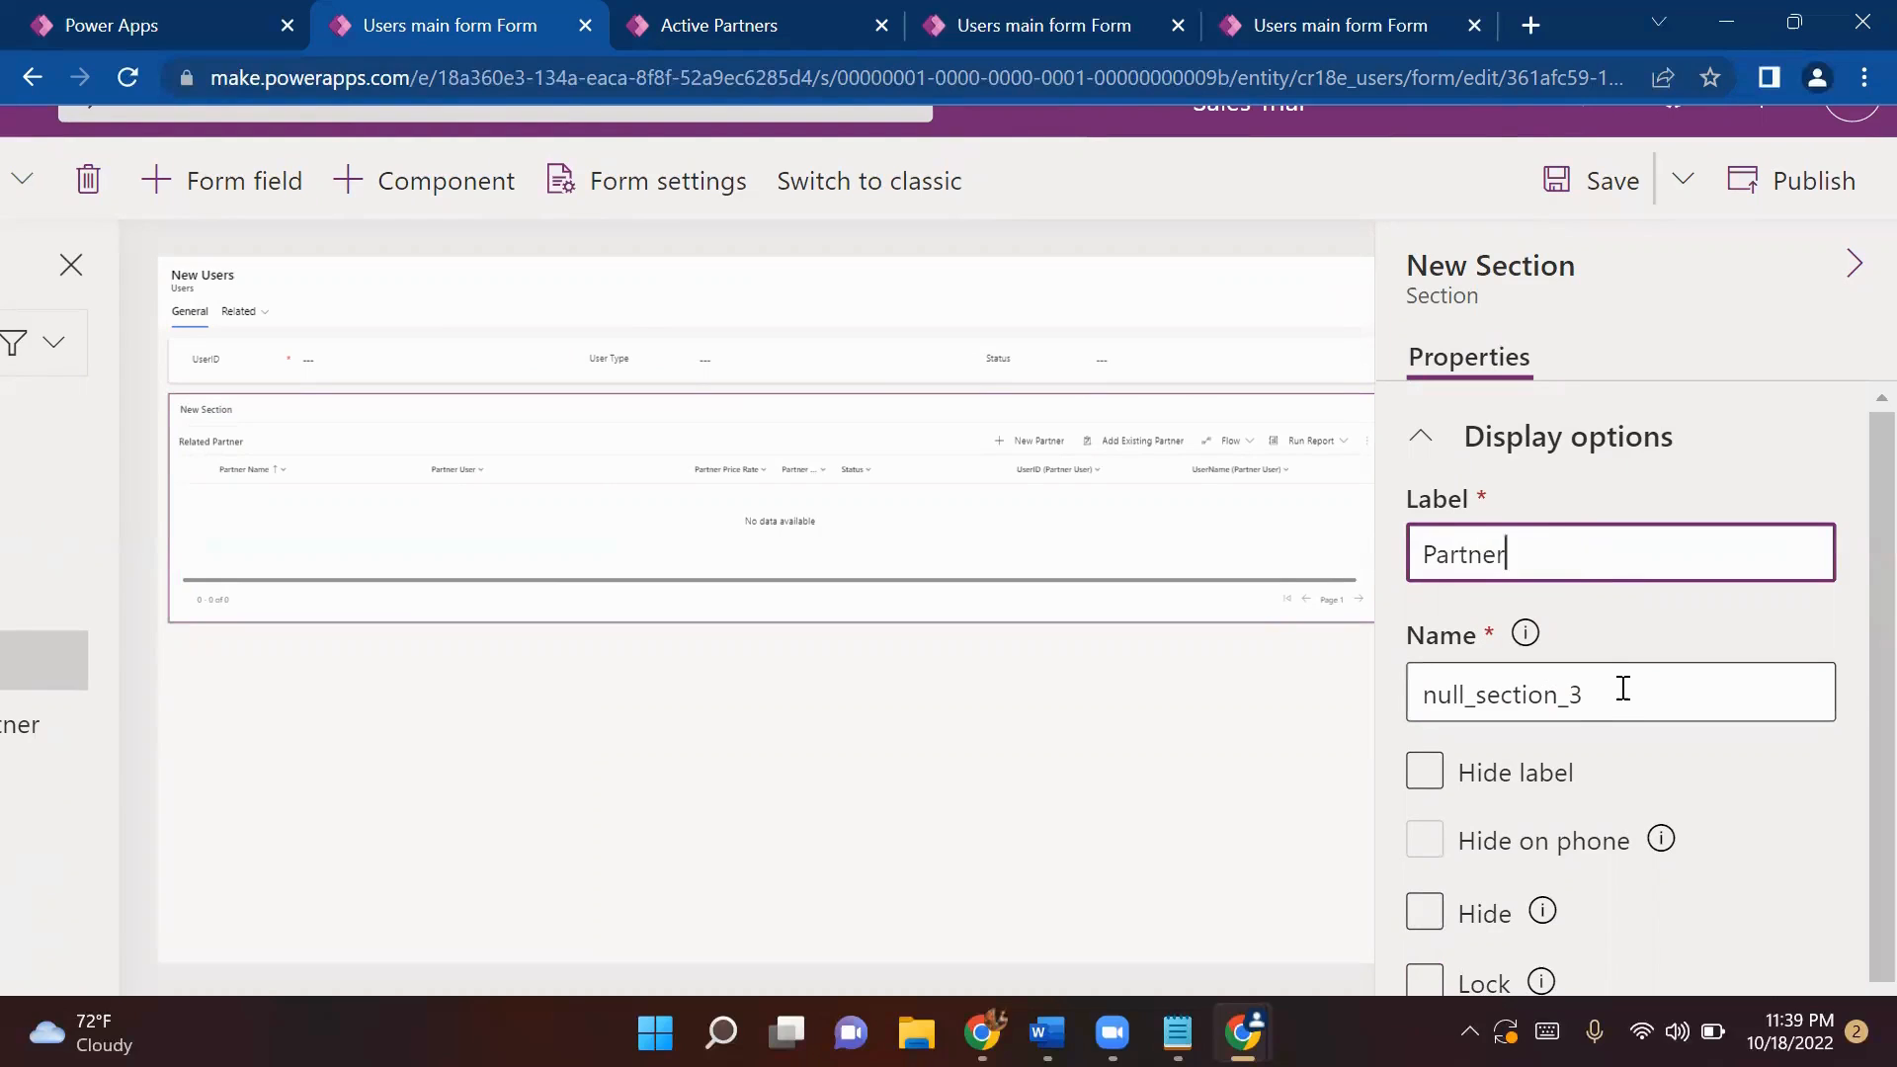
{"action": "left_click_drag", "start_coordinate": [1627, 696], "coordinate": [1475, 689]}
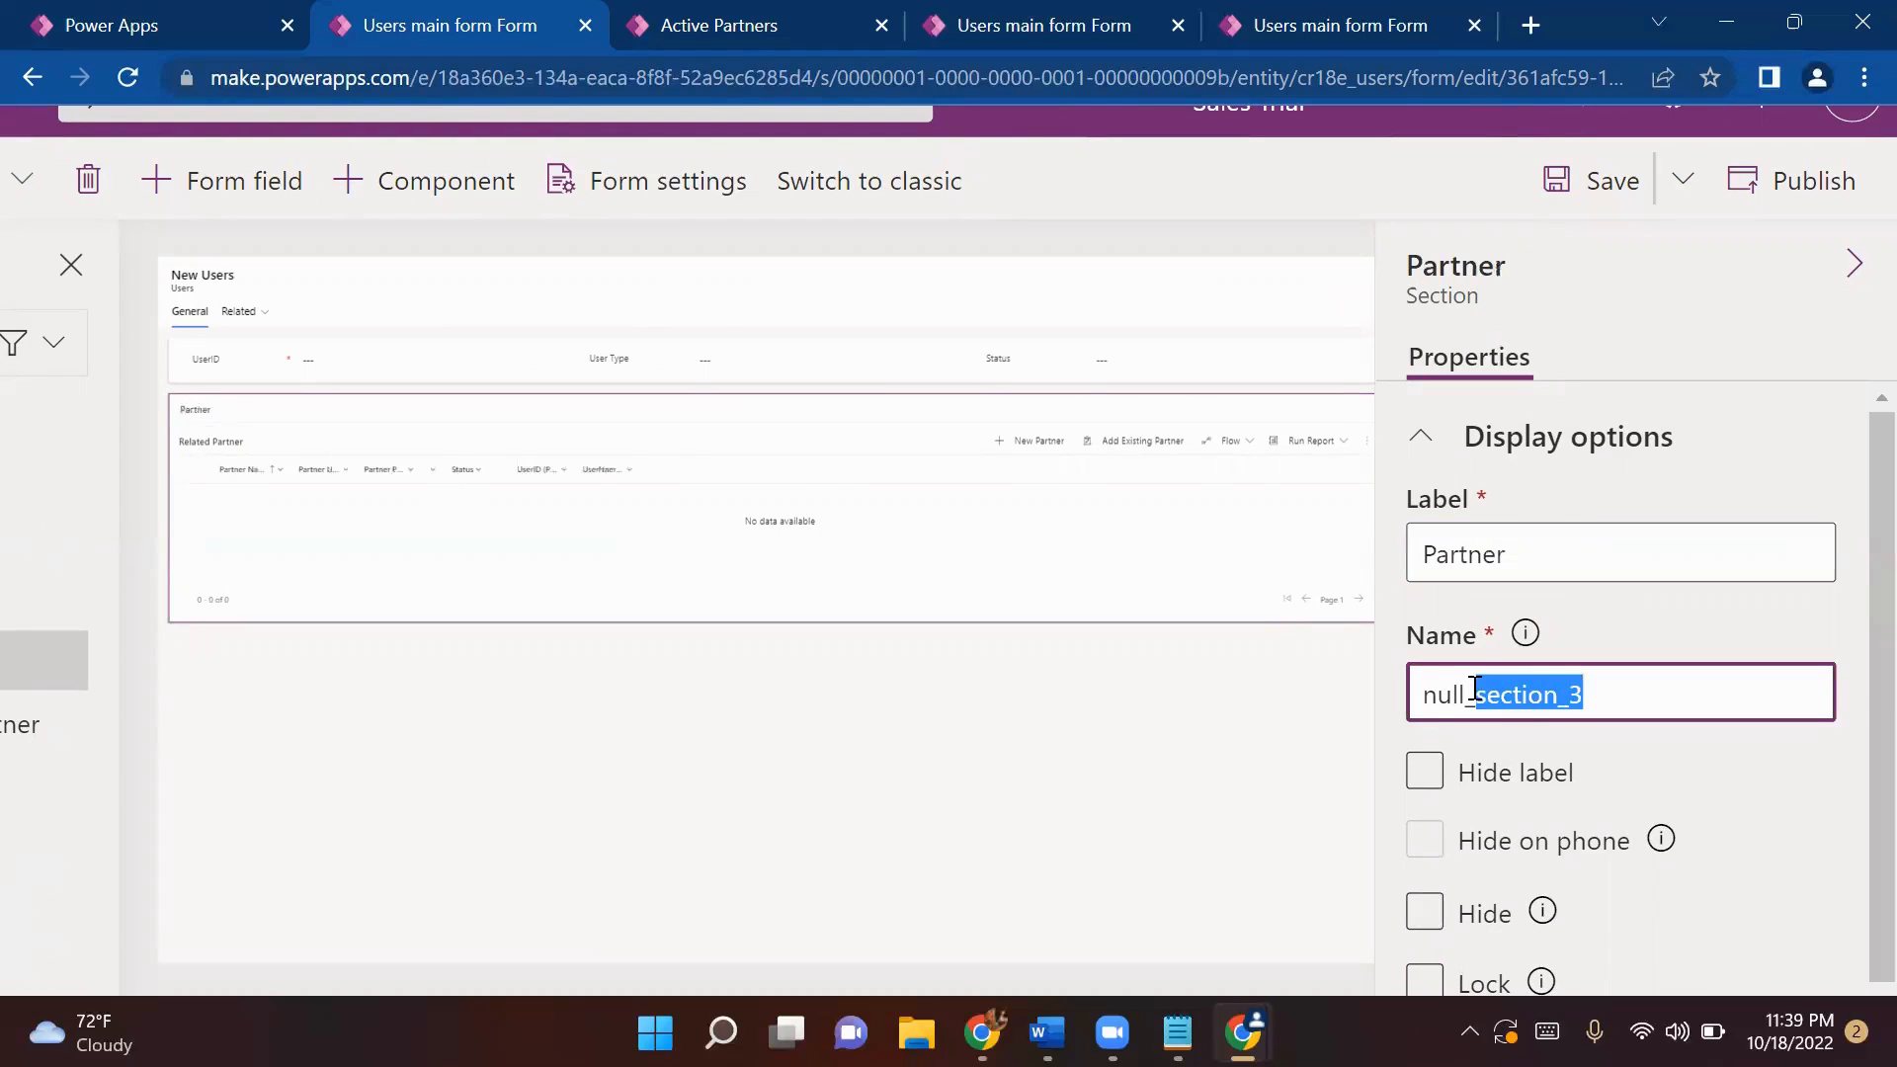
{"action": "type", "text": "Partner"}
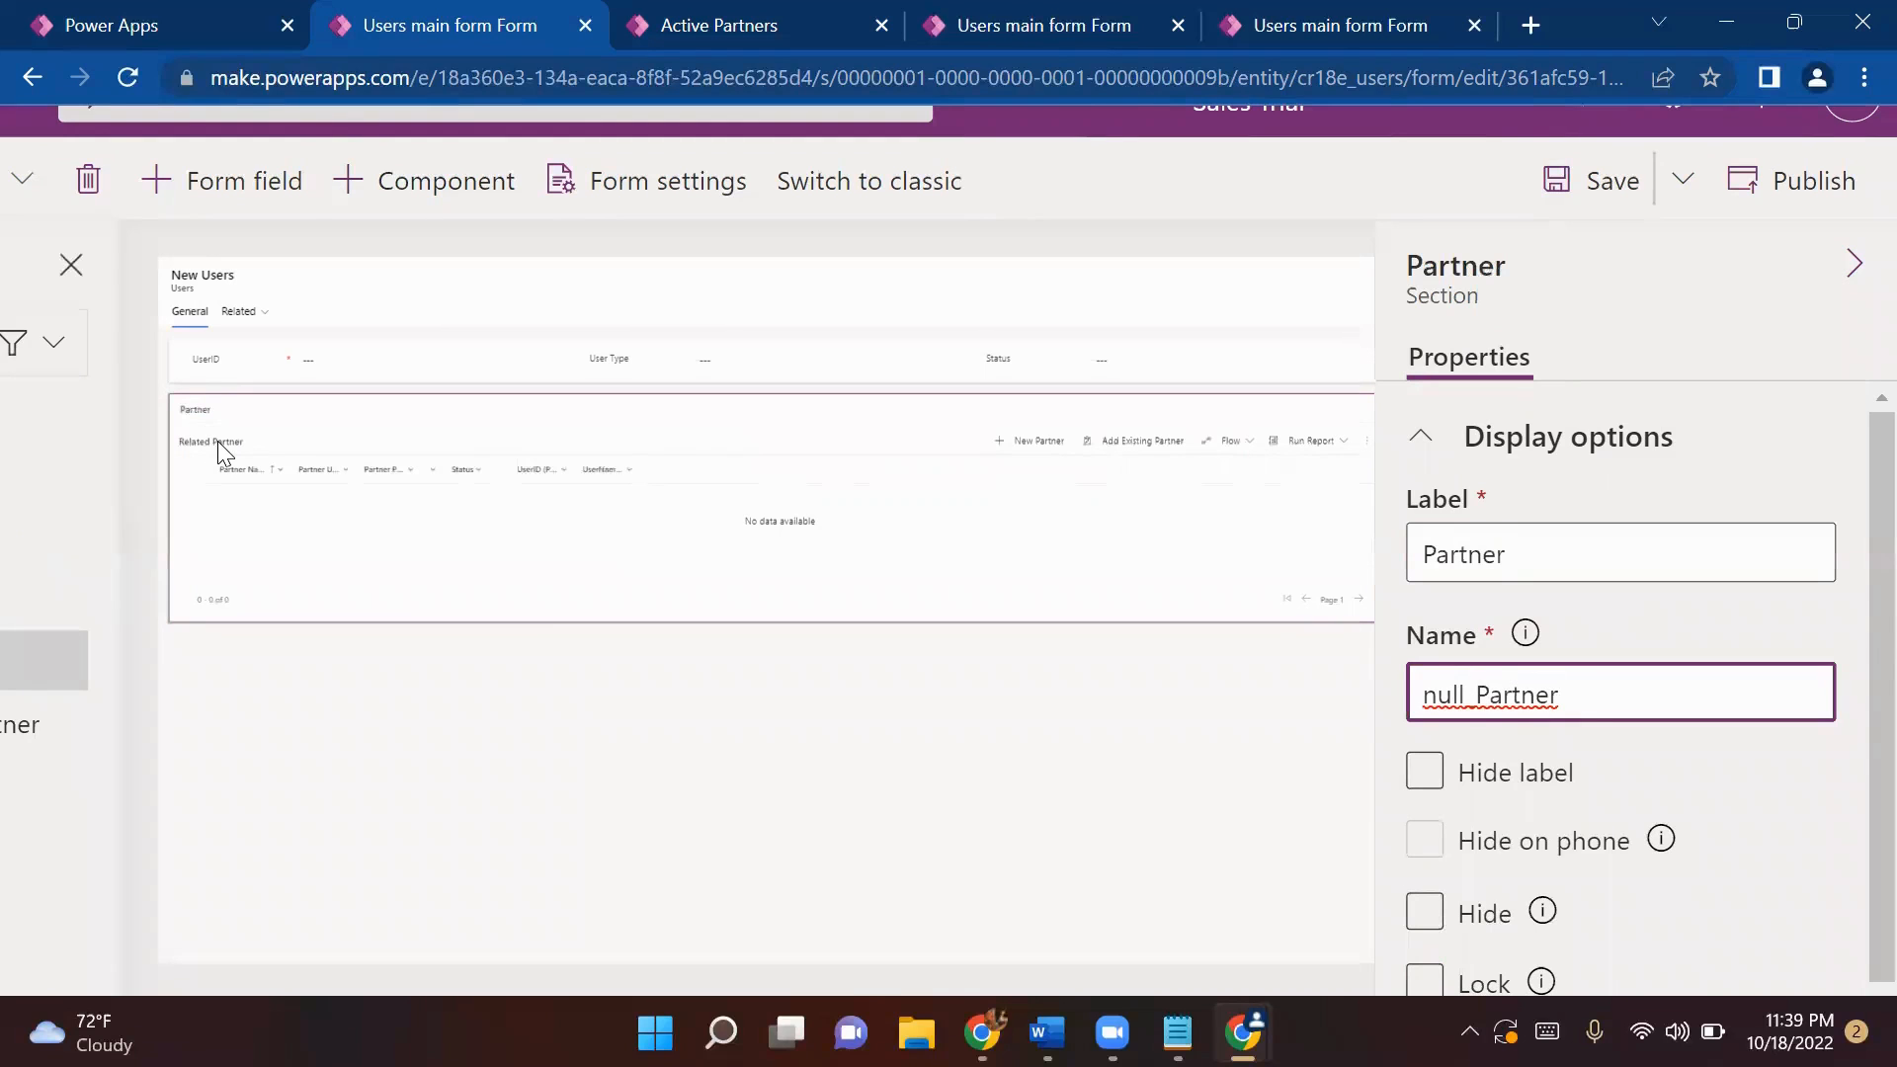
- Hide the Partner section's label and publish the Users main form
{"action": "scroll", "coordinate": [218, 441], "scroll_direction": "up", "scroll_amount": 4}
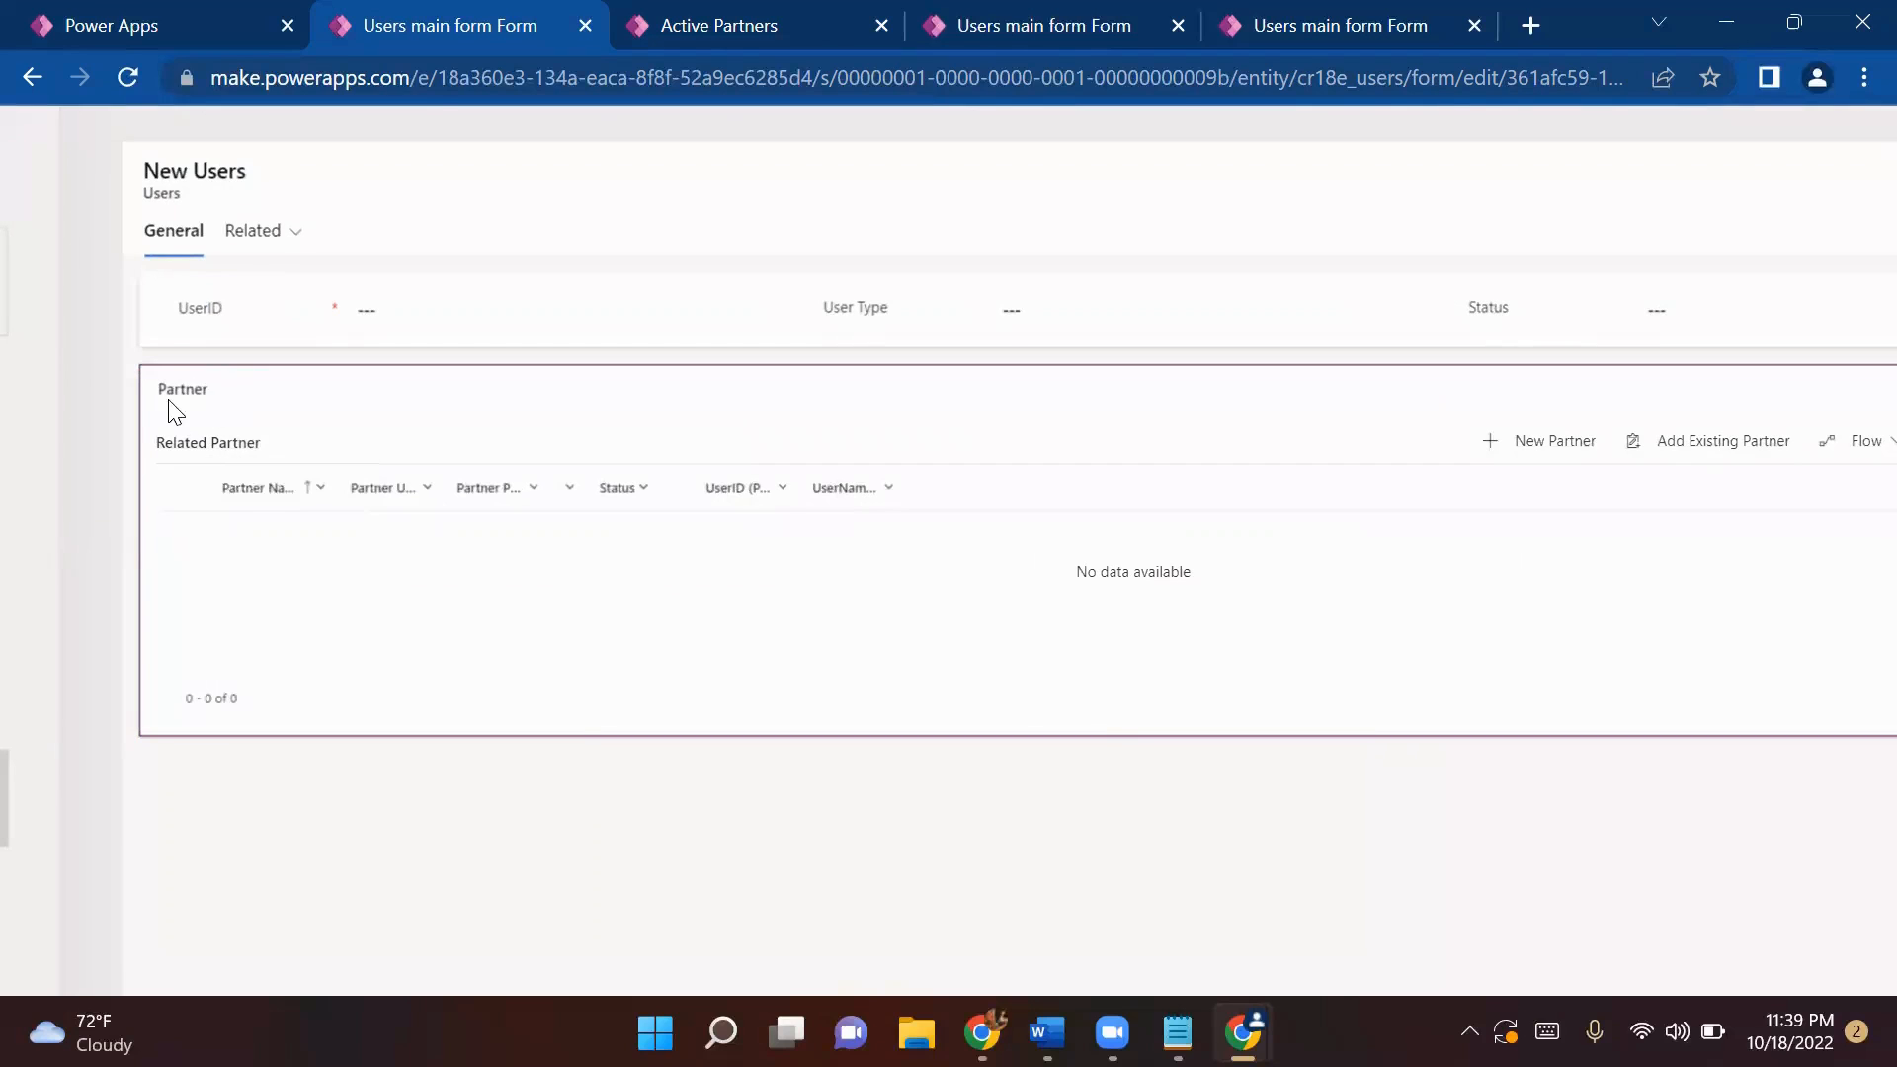
{"action": "scroll", "coordinate": [343, 526], "scroll_direction": "down", "scroll_amount": 4}
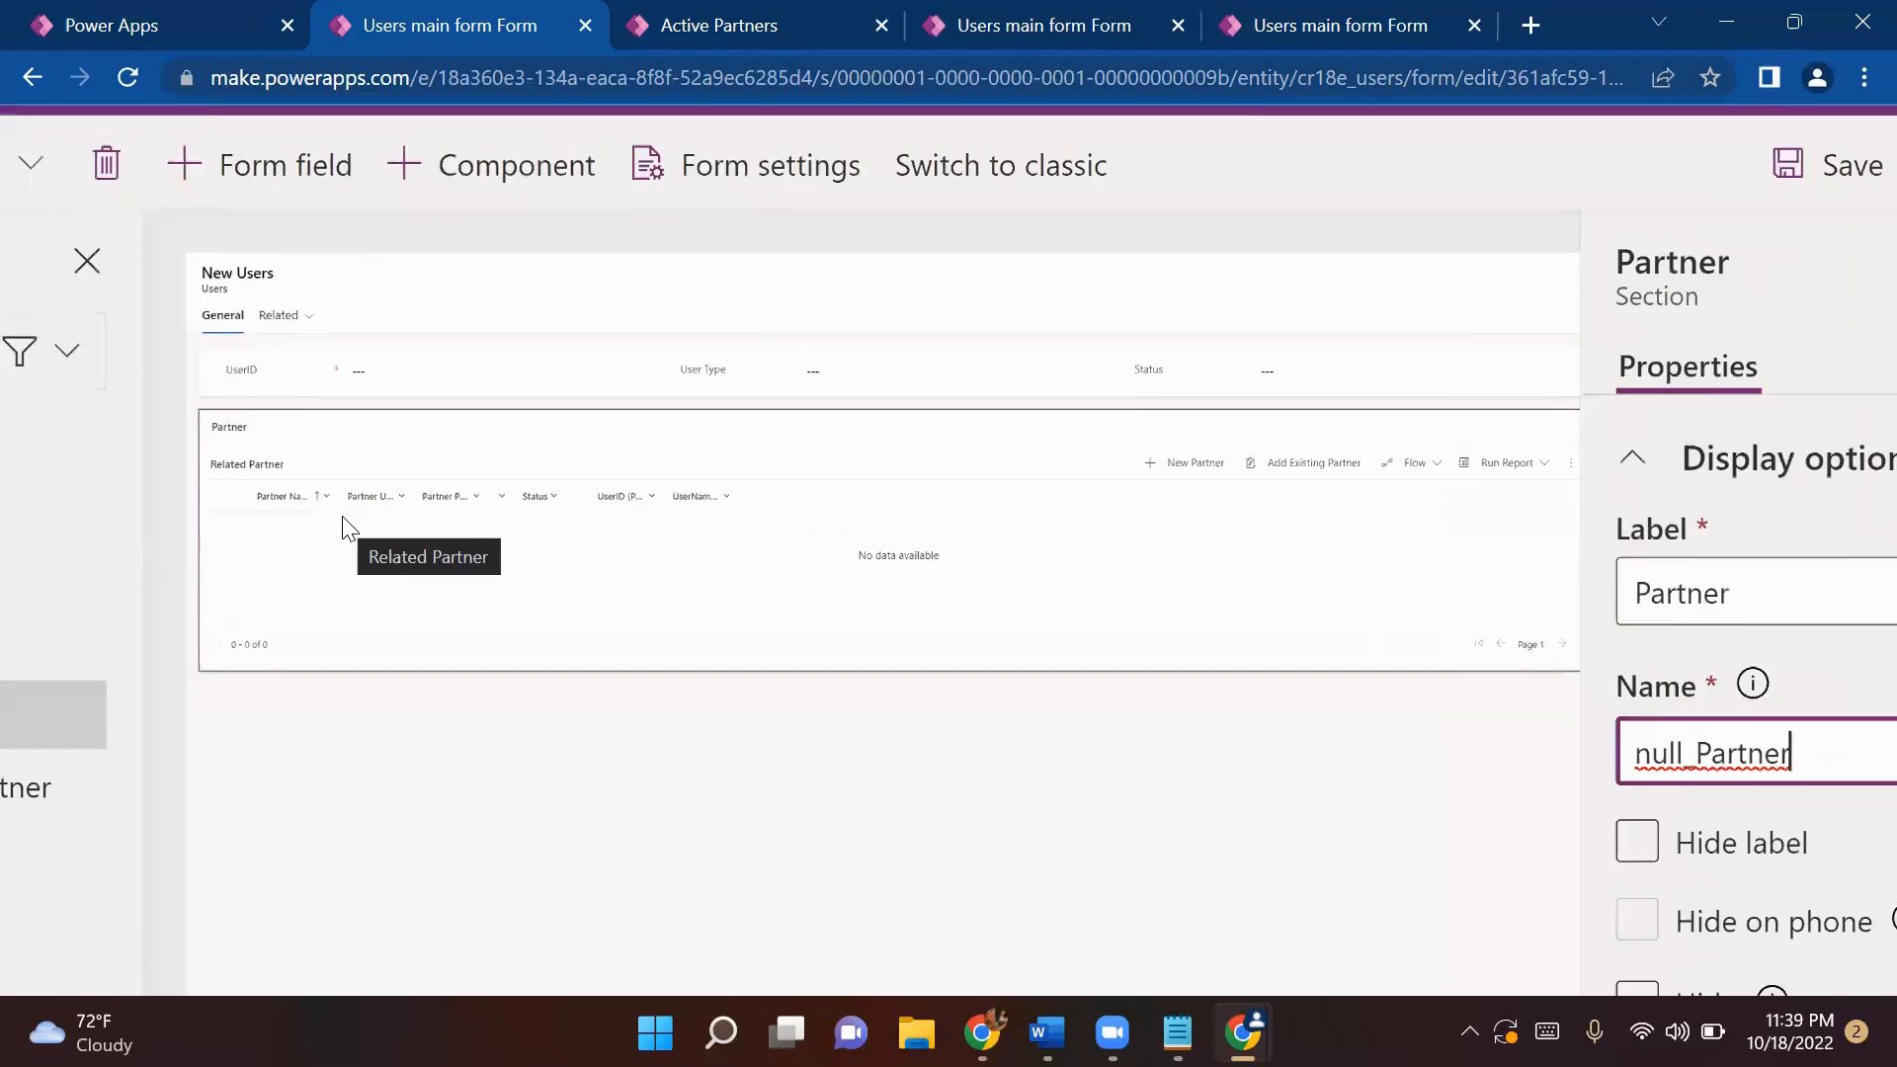
{"action": "left_click", "coordinate": [1539, 816]}
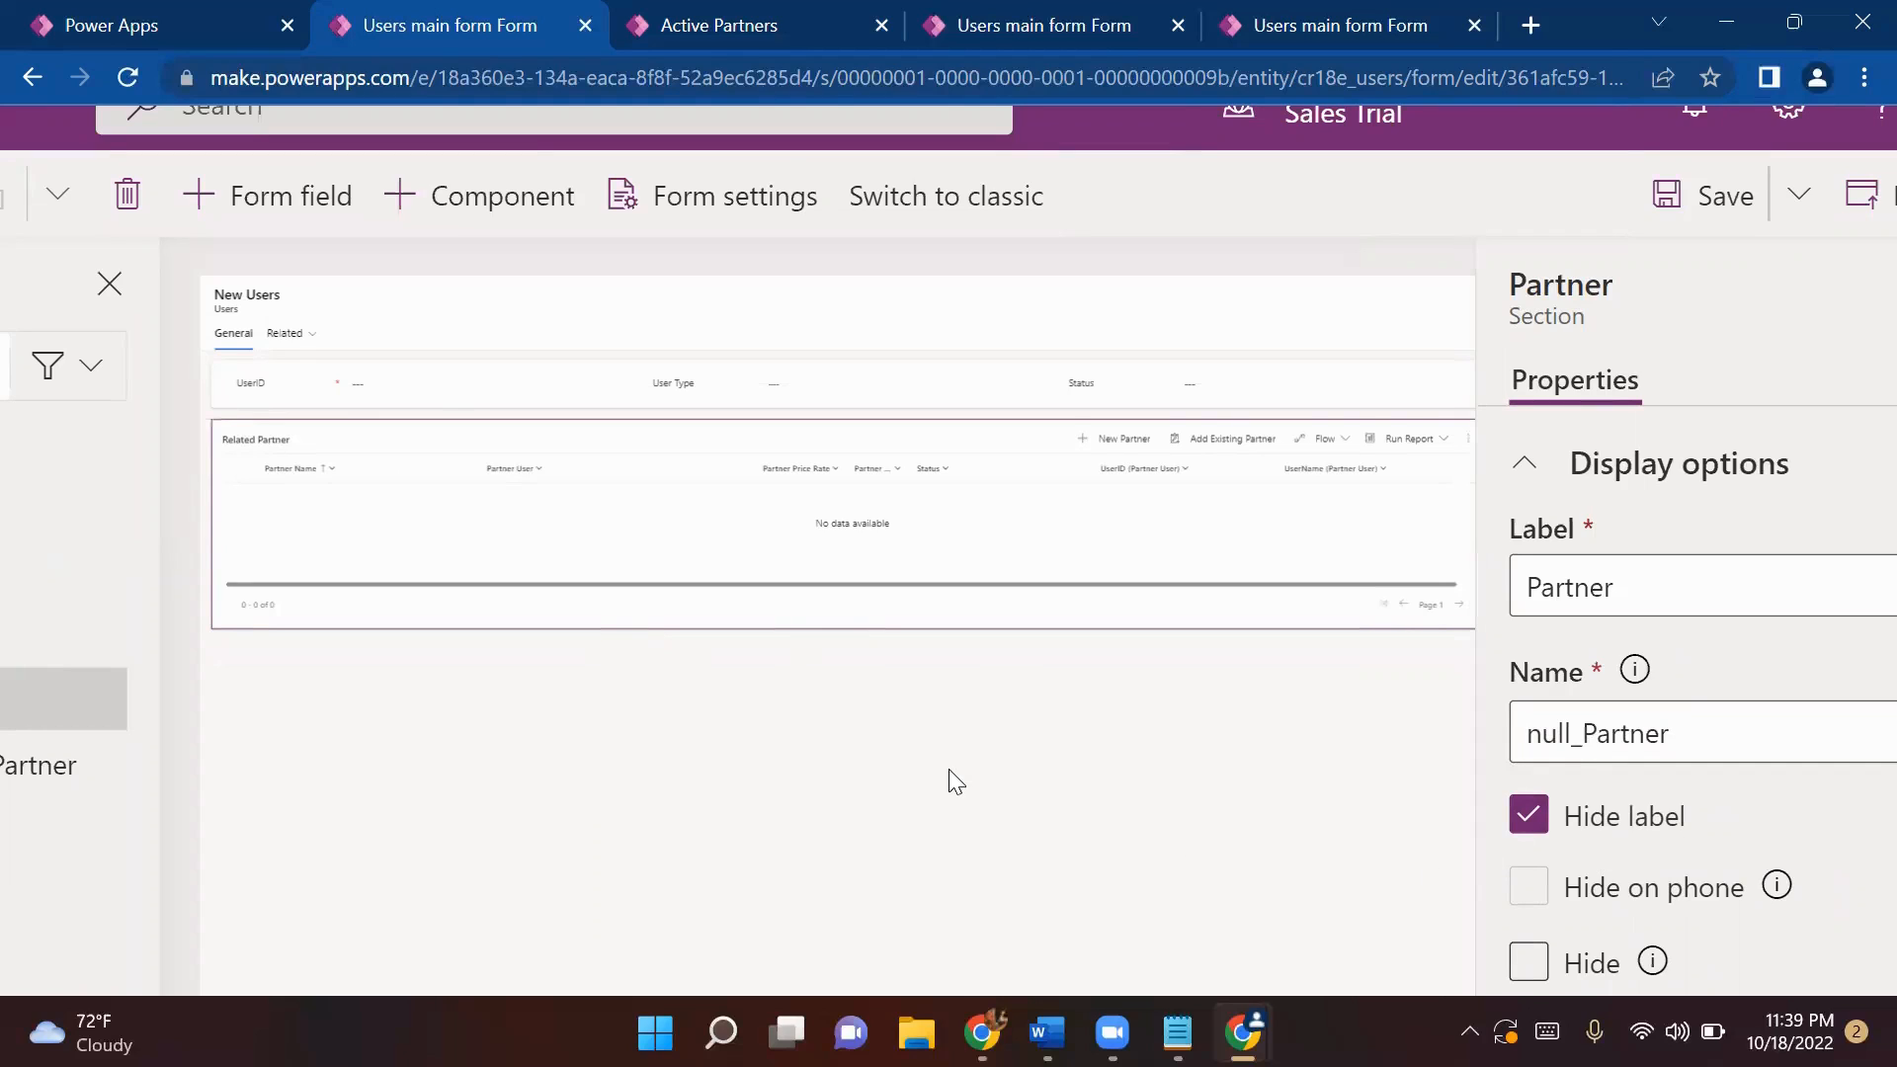
{"action": "scroll", "coordinate": [948, 768], "scroll_direction": "down", "scroll_amount": 1}
{"action": "scroll", "coordinate": [774, 697], "scroll_direction": "down", "scroll_amount": 2}
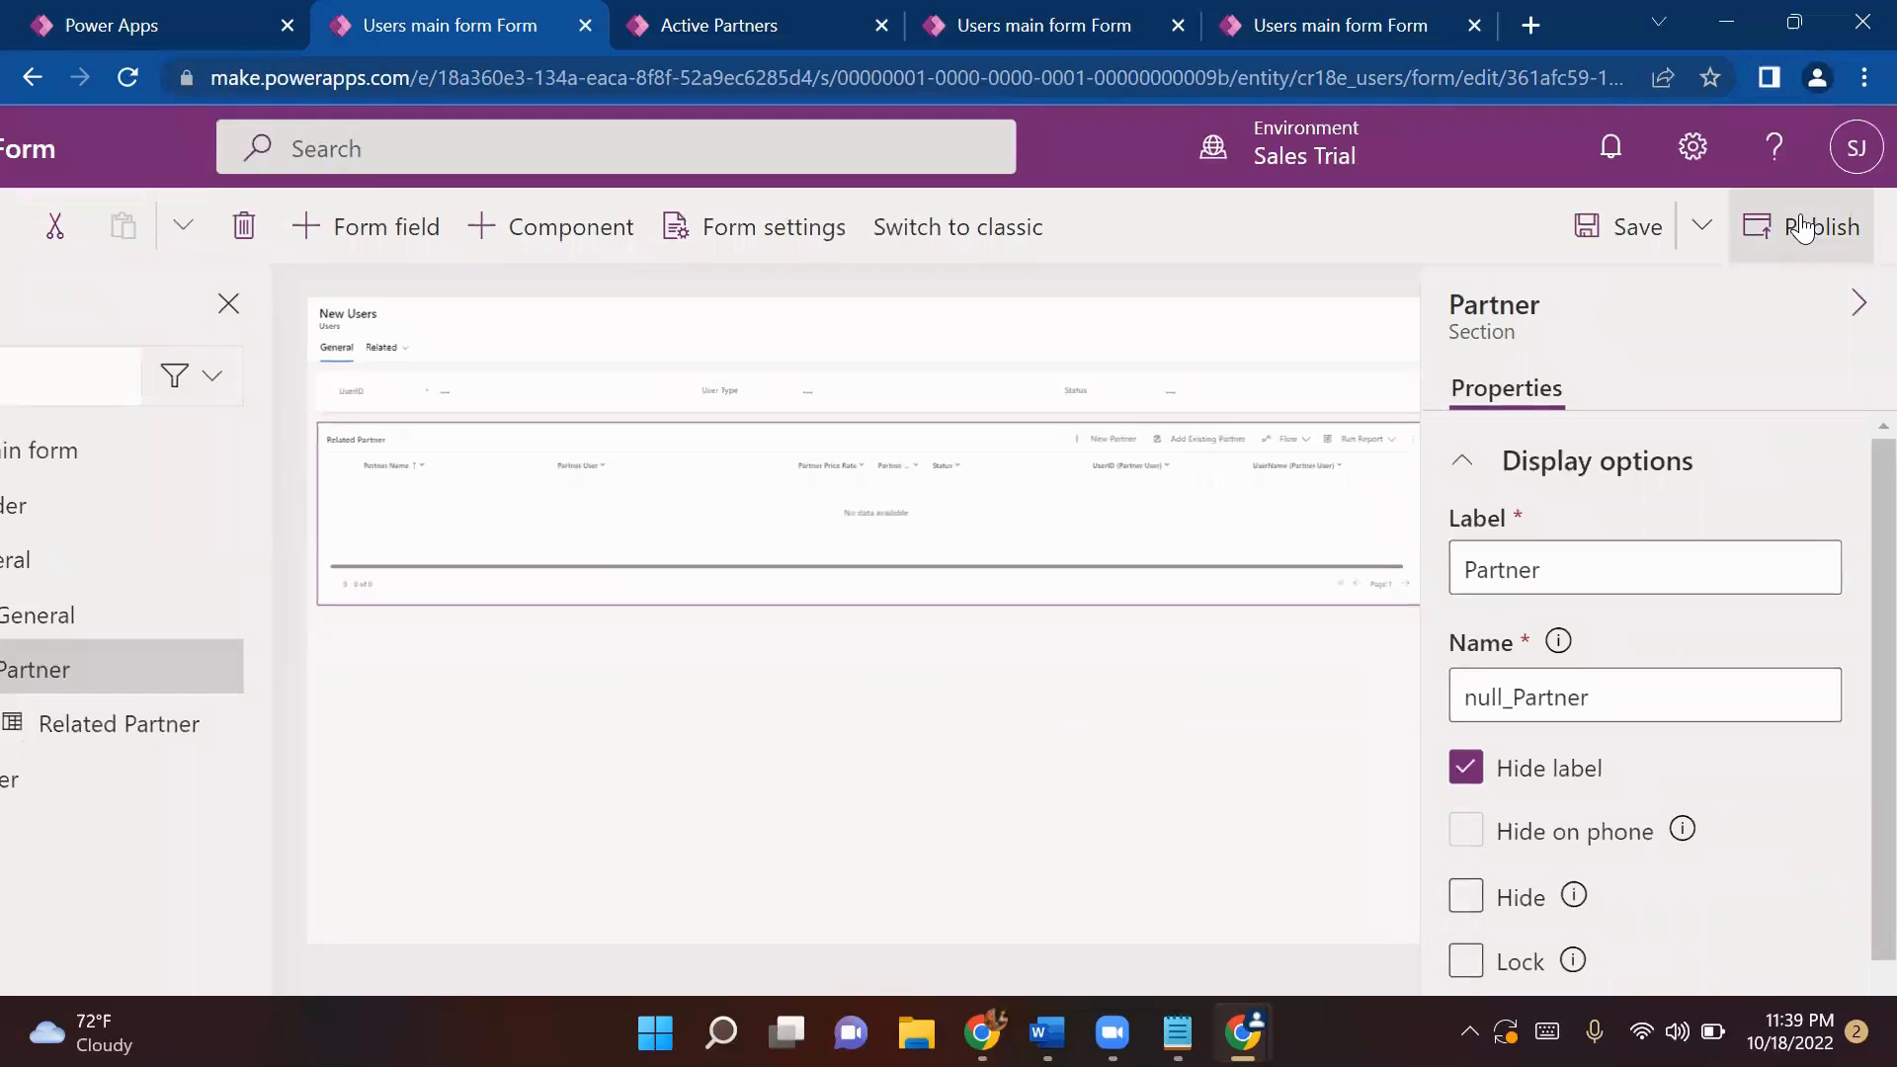
{"action": "left_click", "coordinate": [1800, 227]}
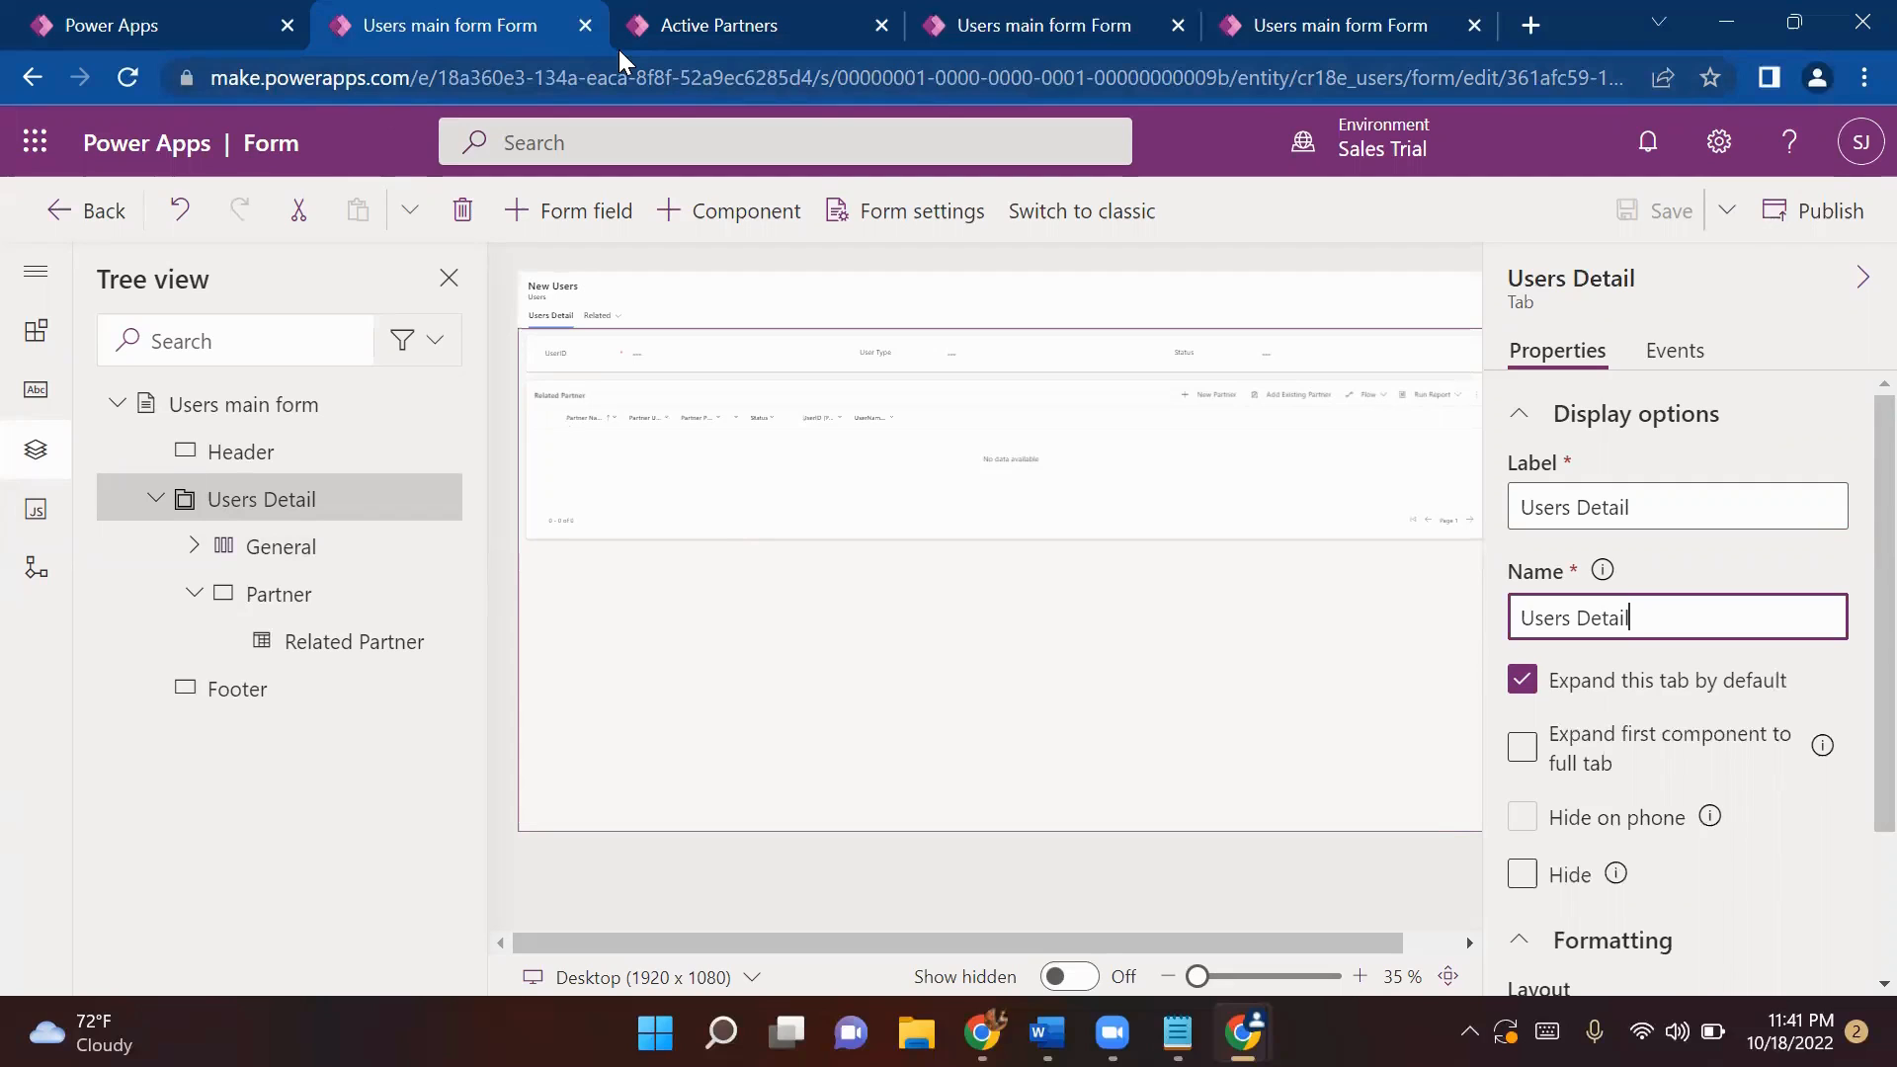
- Leave the Partners data table and open the Portal Management app from the environment's app list
{"action": "left_click", "coordinate": [230, 18]}
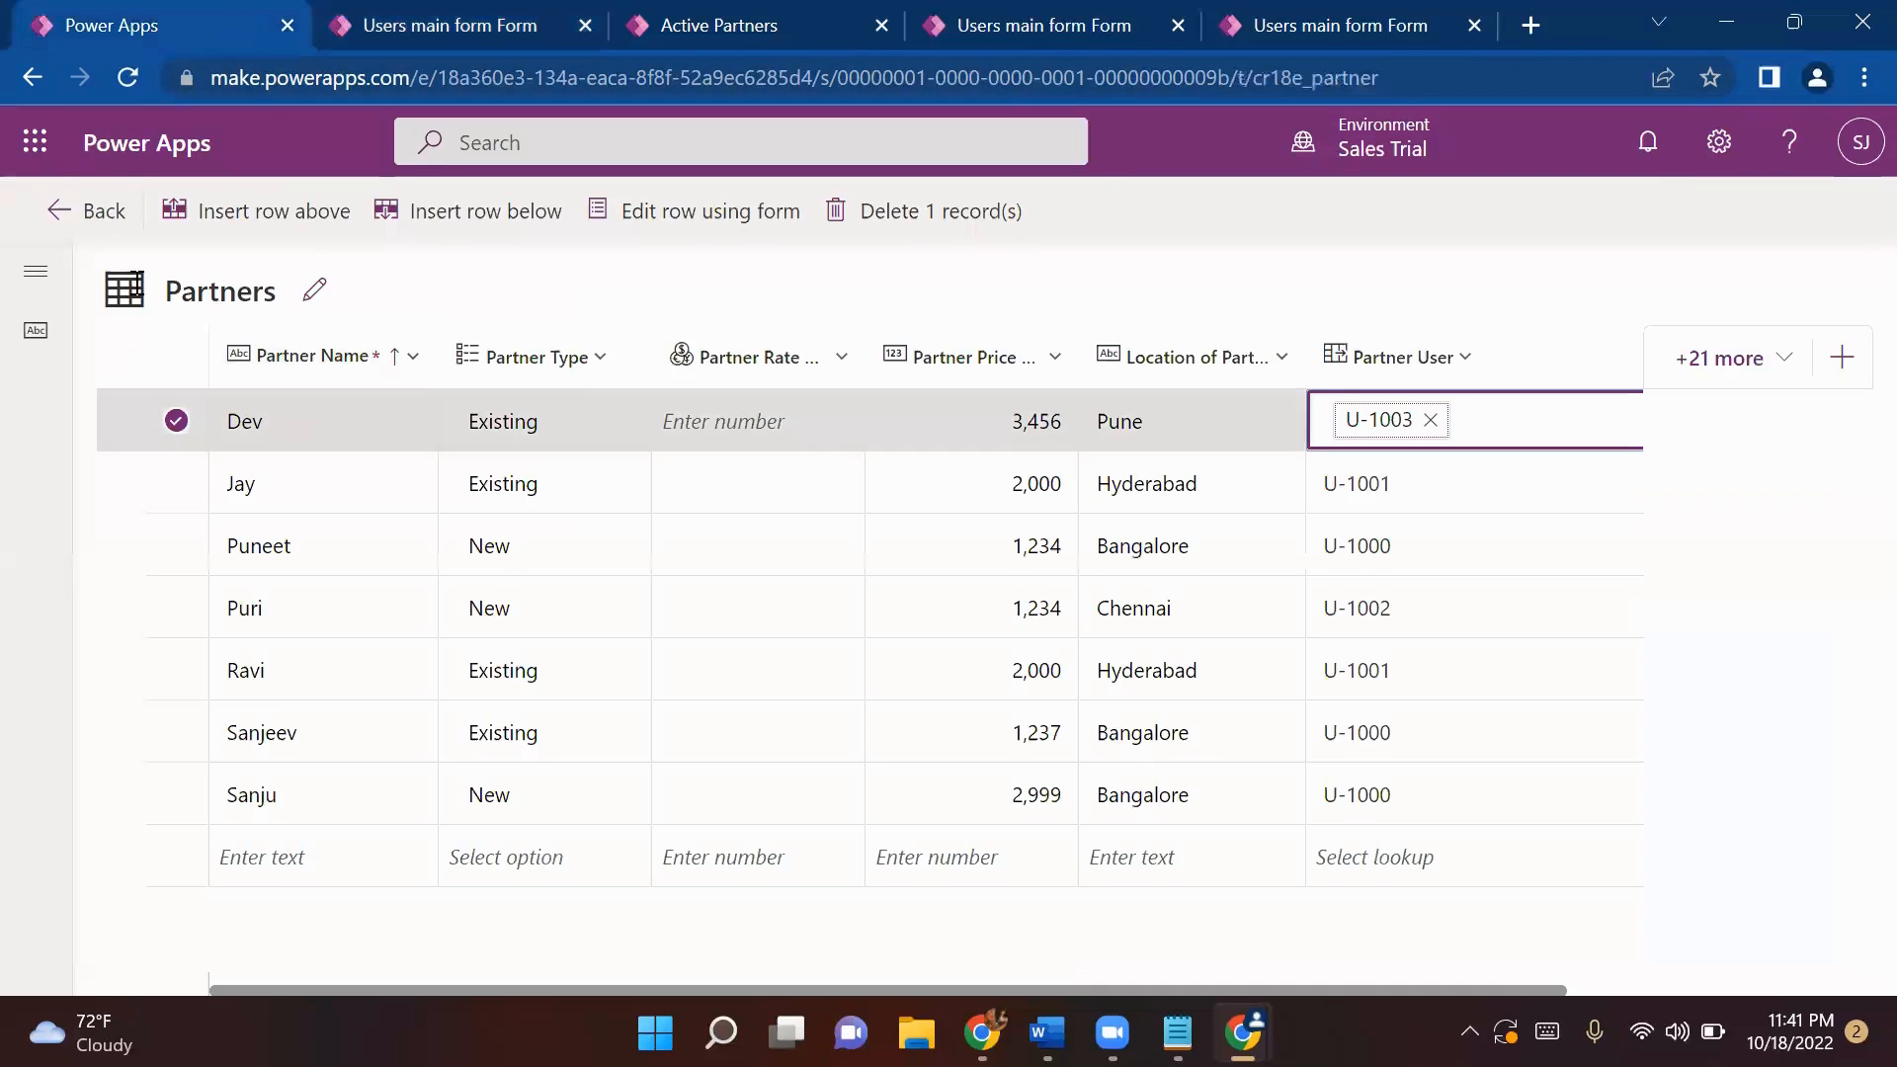
{"action": "left_click", "coordinate": [55, 215]}
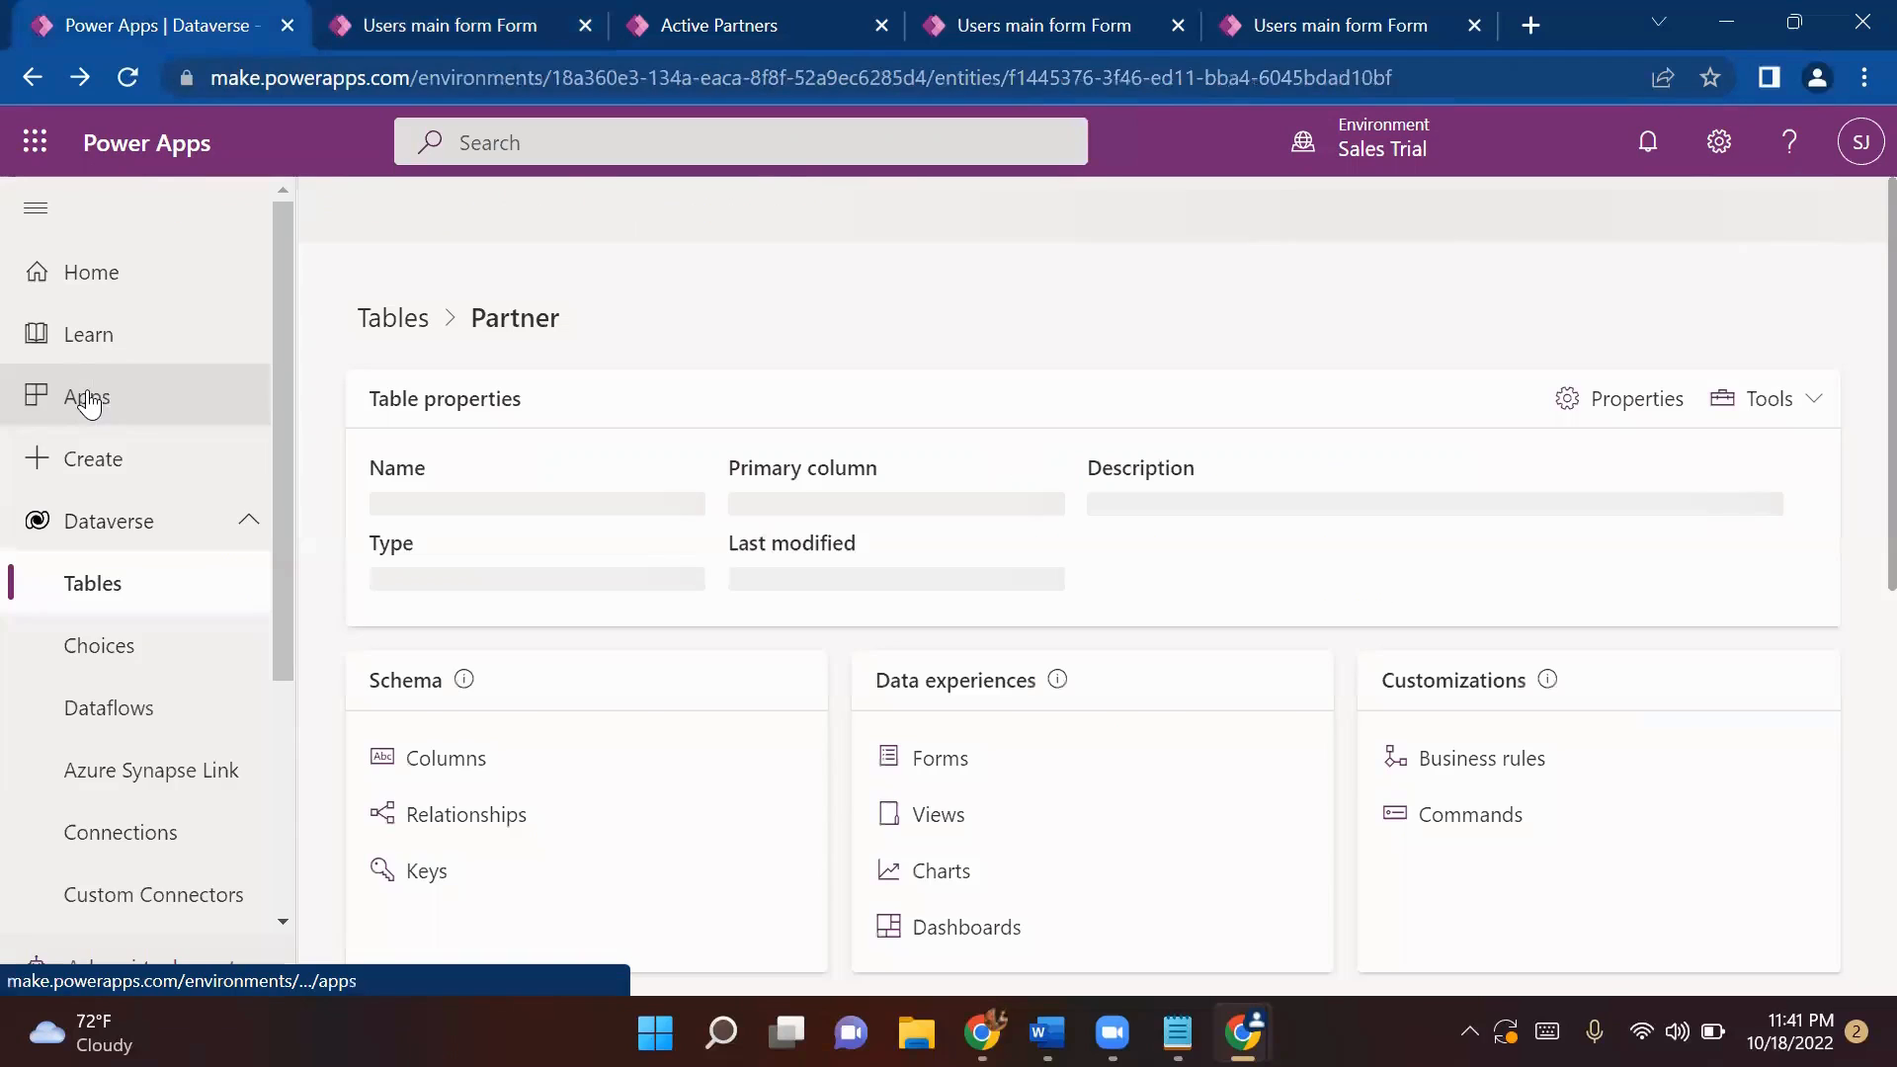
{"action": "left_click", "coordinate": [133, 401]}
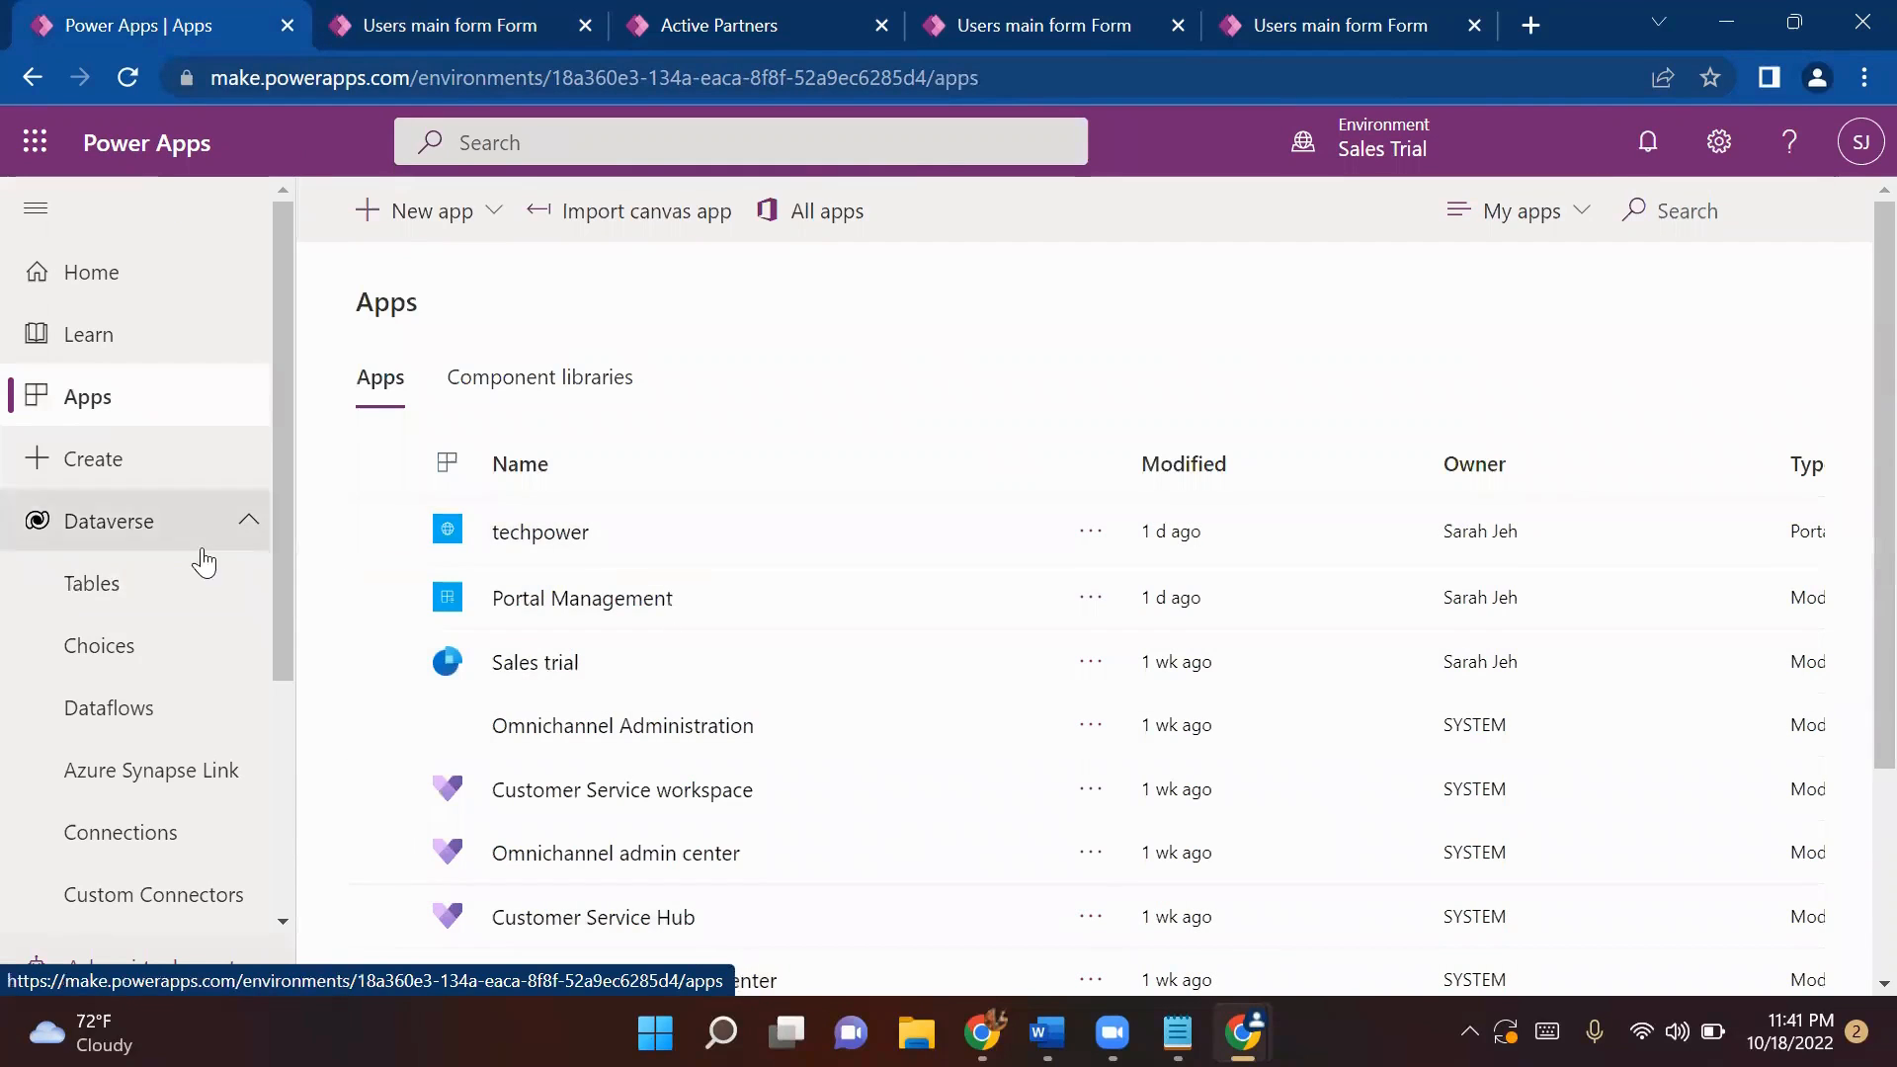
{"action": "left_click", "coordinate": [574, 599]}
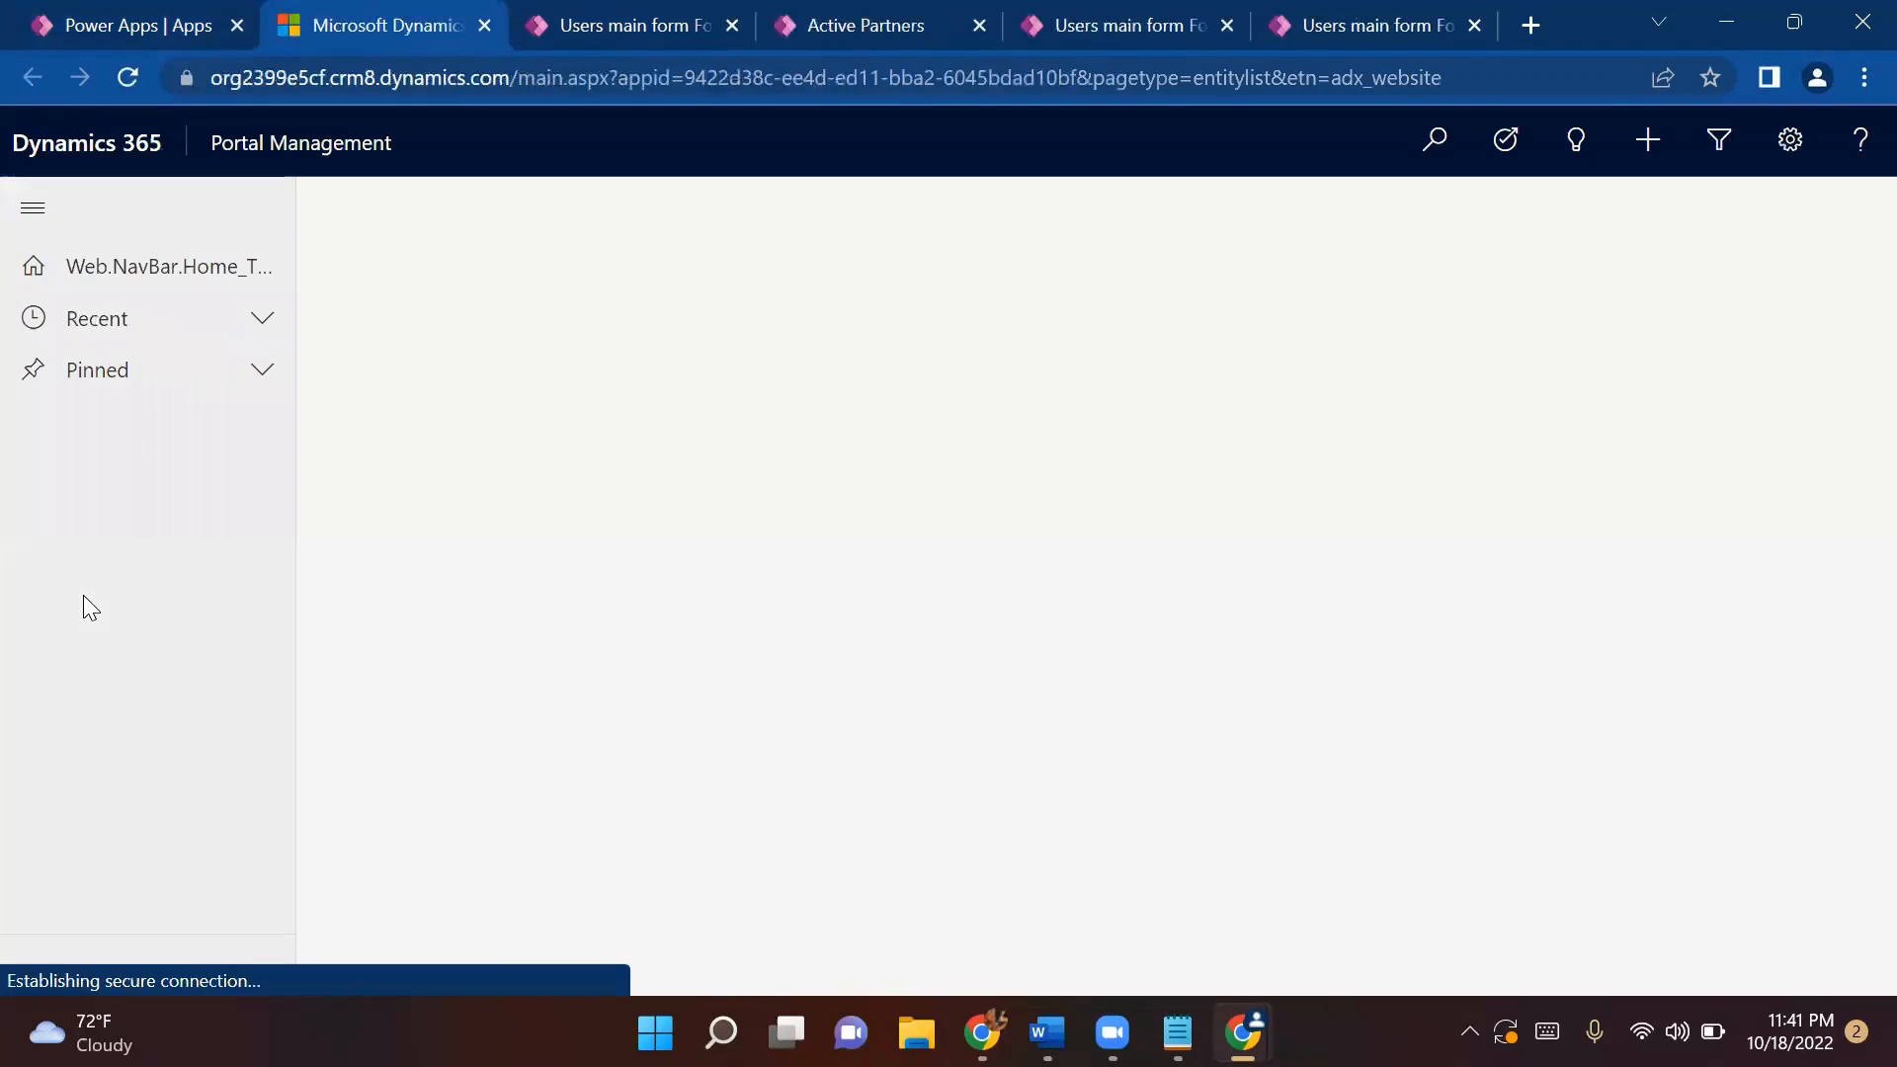
{"action": "scroll", "coordinate": [137, 687], "scroll_direction": "down", "scroll_amount": 5}
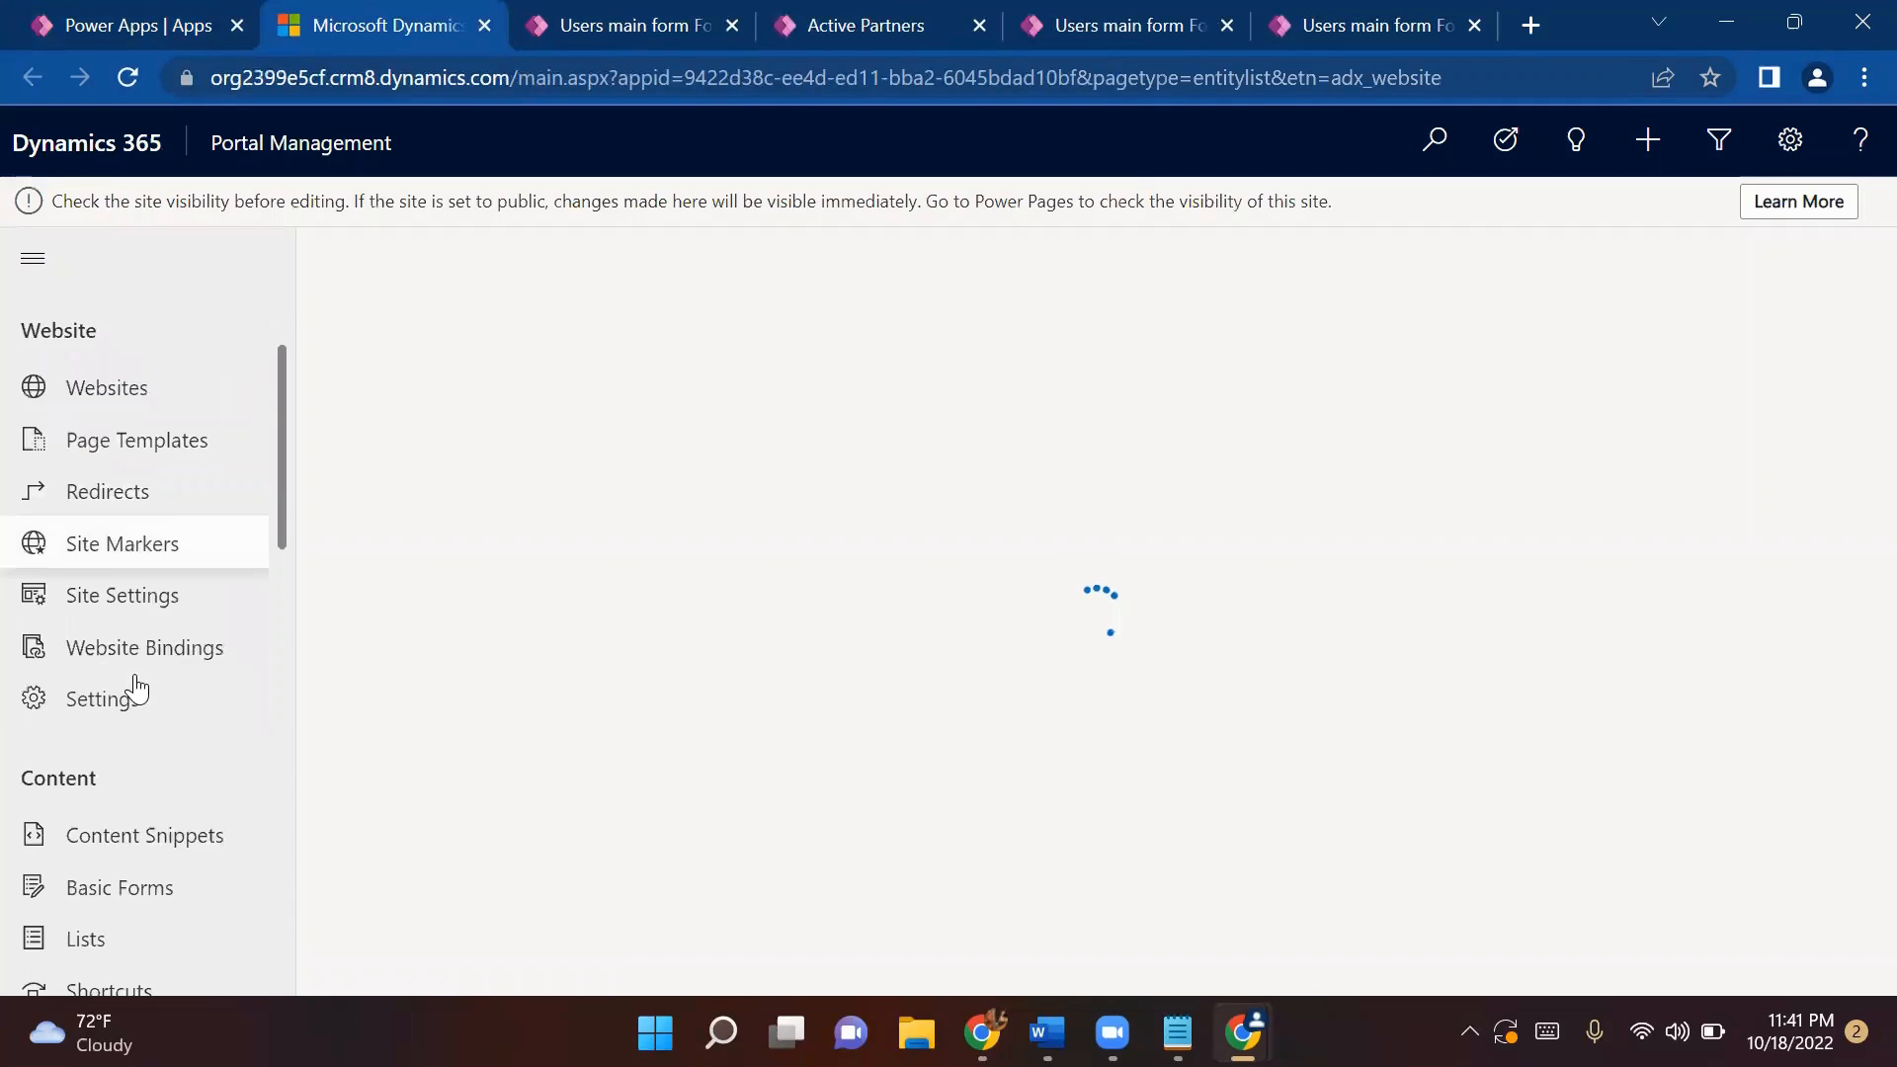
{"action": "scroll", "coordinate": [136, 689], "scroll_direction": "down", "scroll_amount": 1}
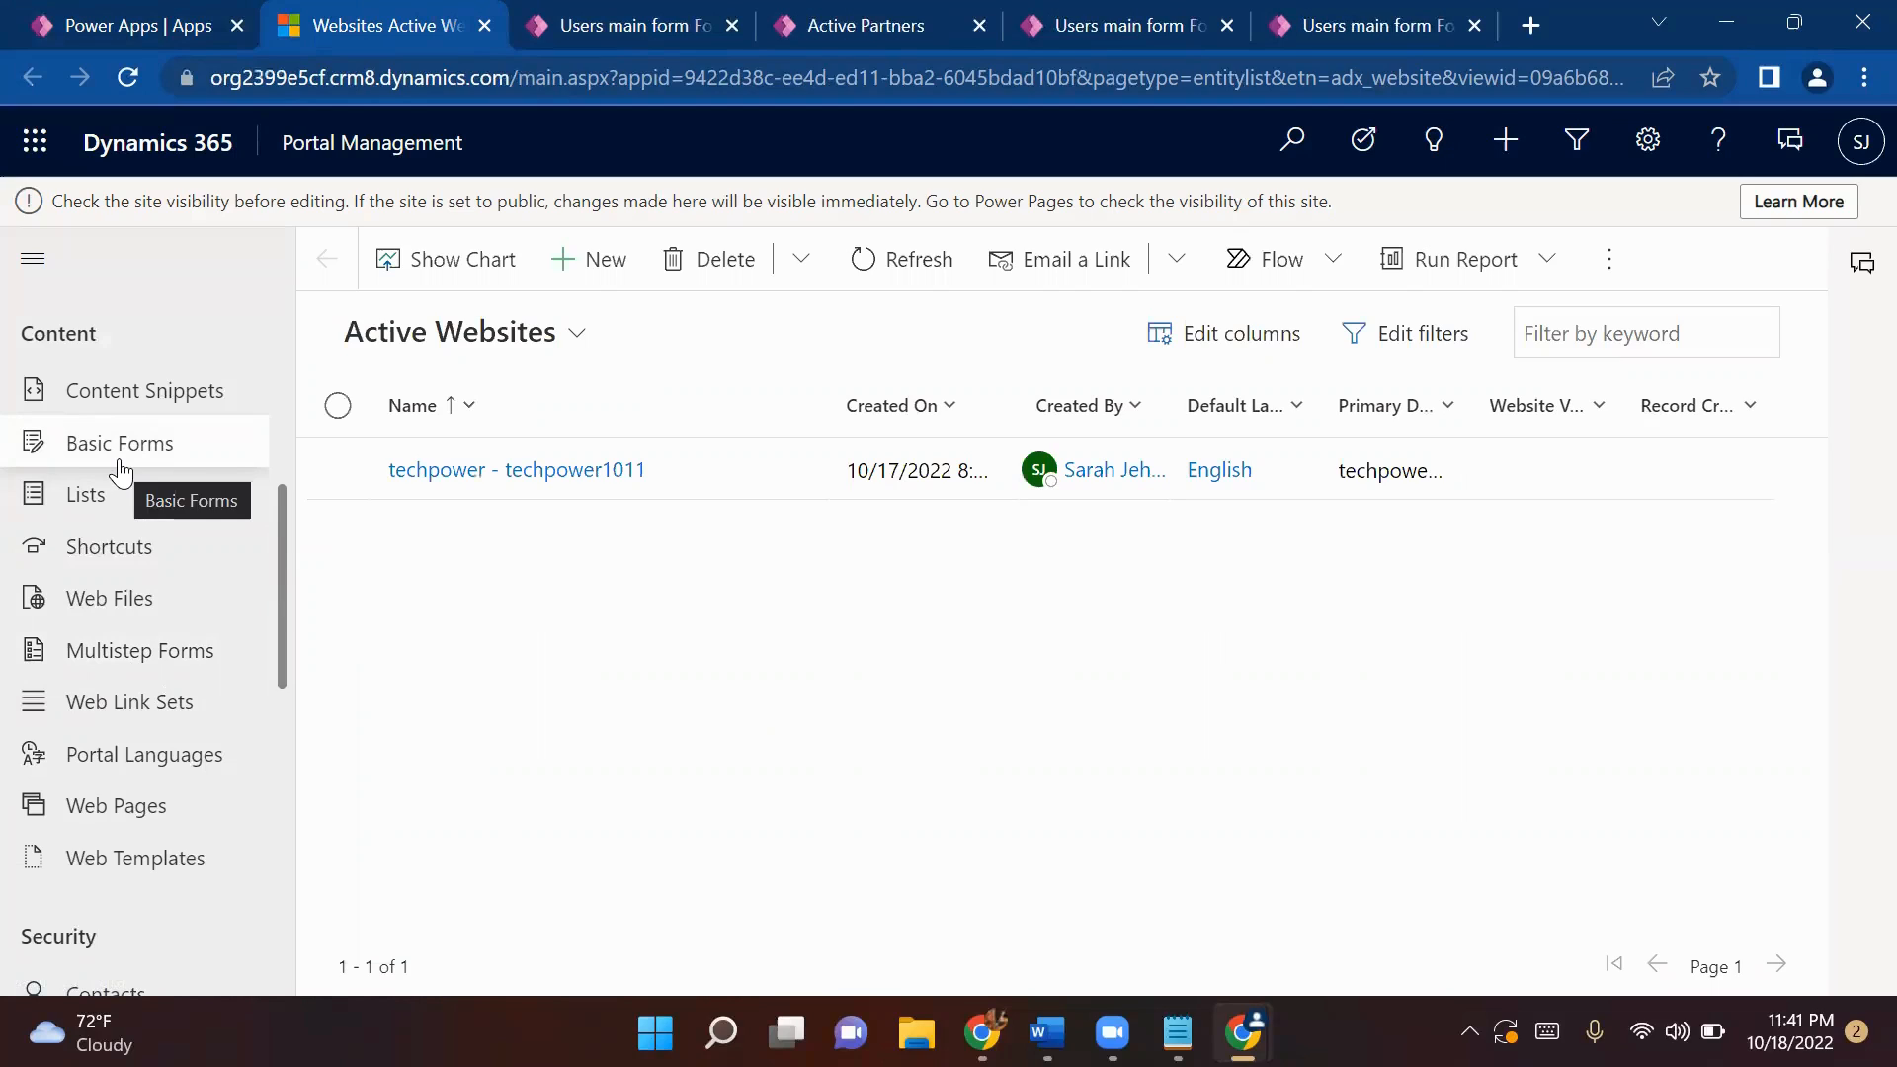
- Return to the Power Apps app list and examine the type of the Portal Management app
{"action": "left_click", "coordinate": [102, 13]}
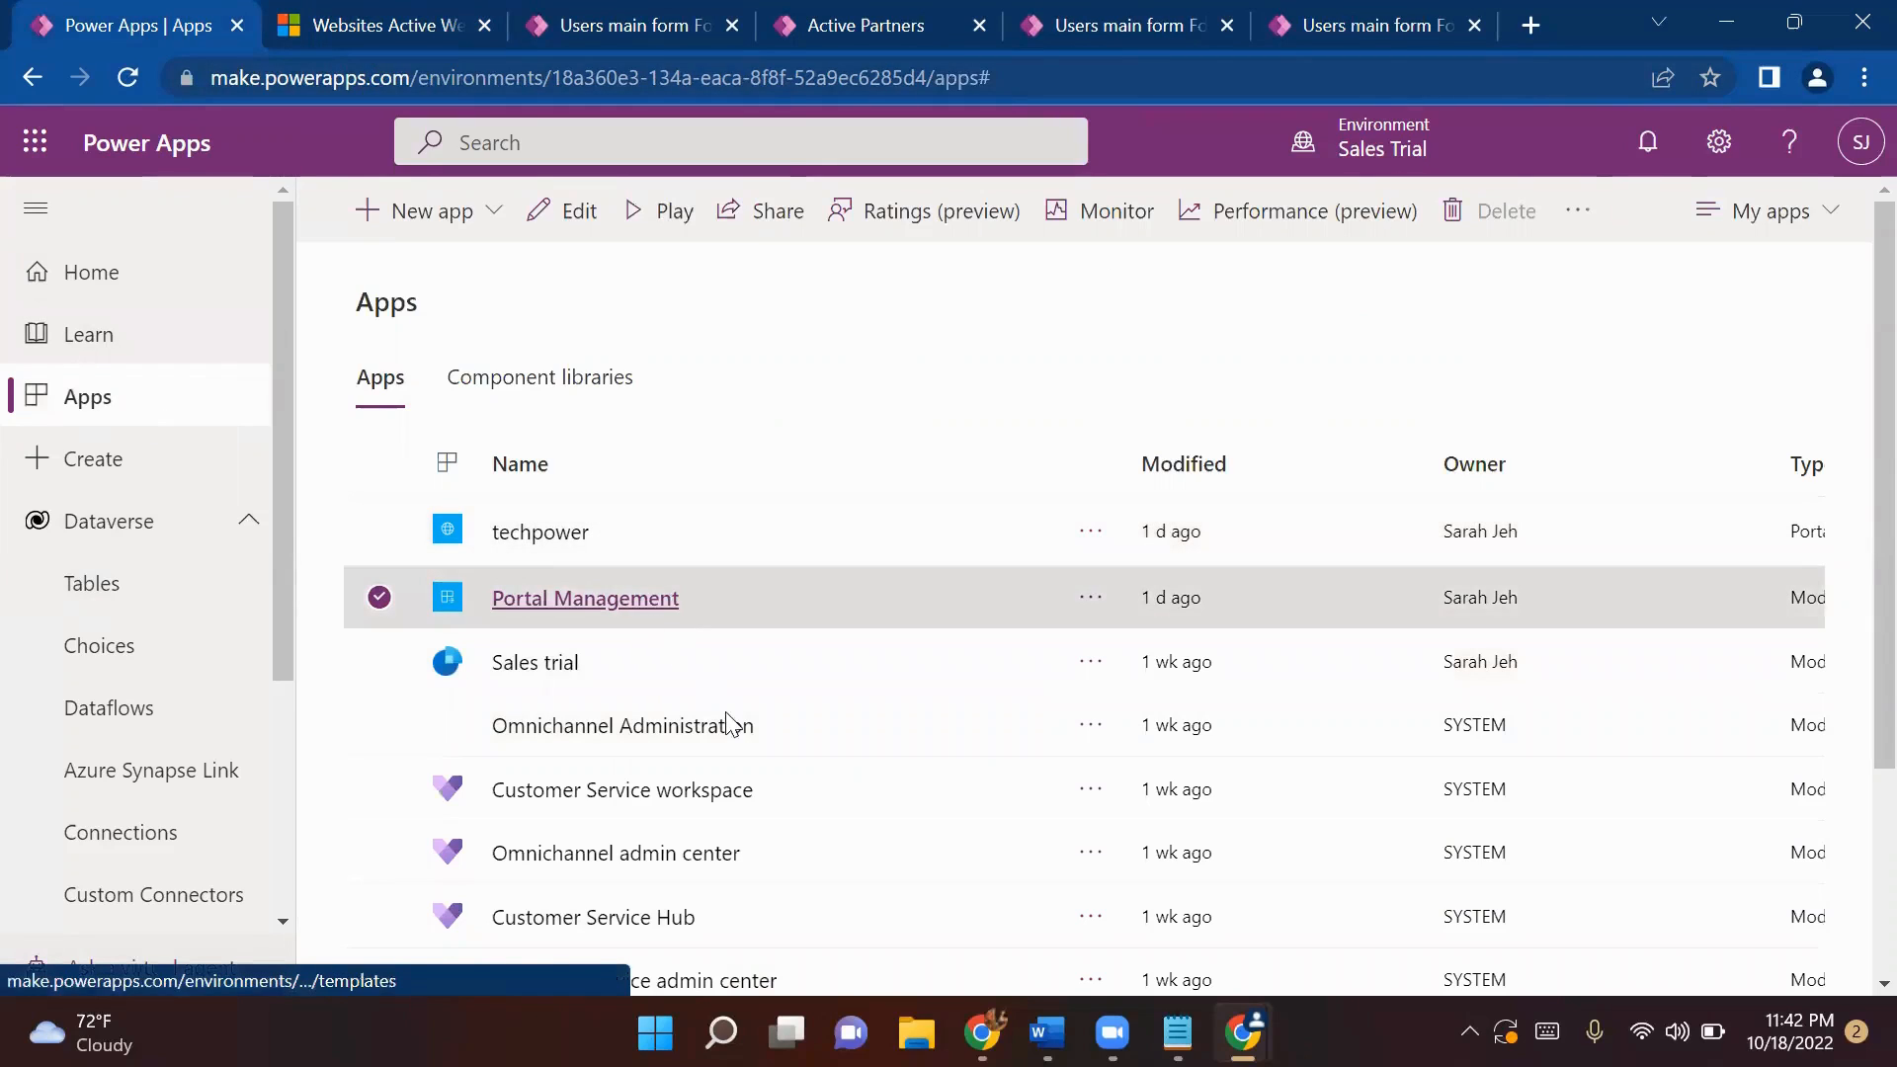
{"action": "scroll", "coordinate": [752, 640], "scroll_direction": "right", "scroll_amount": 2}
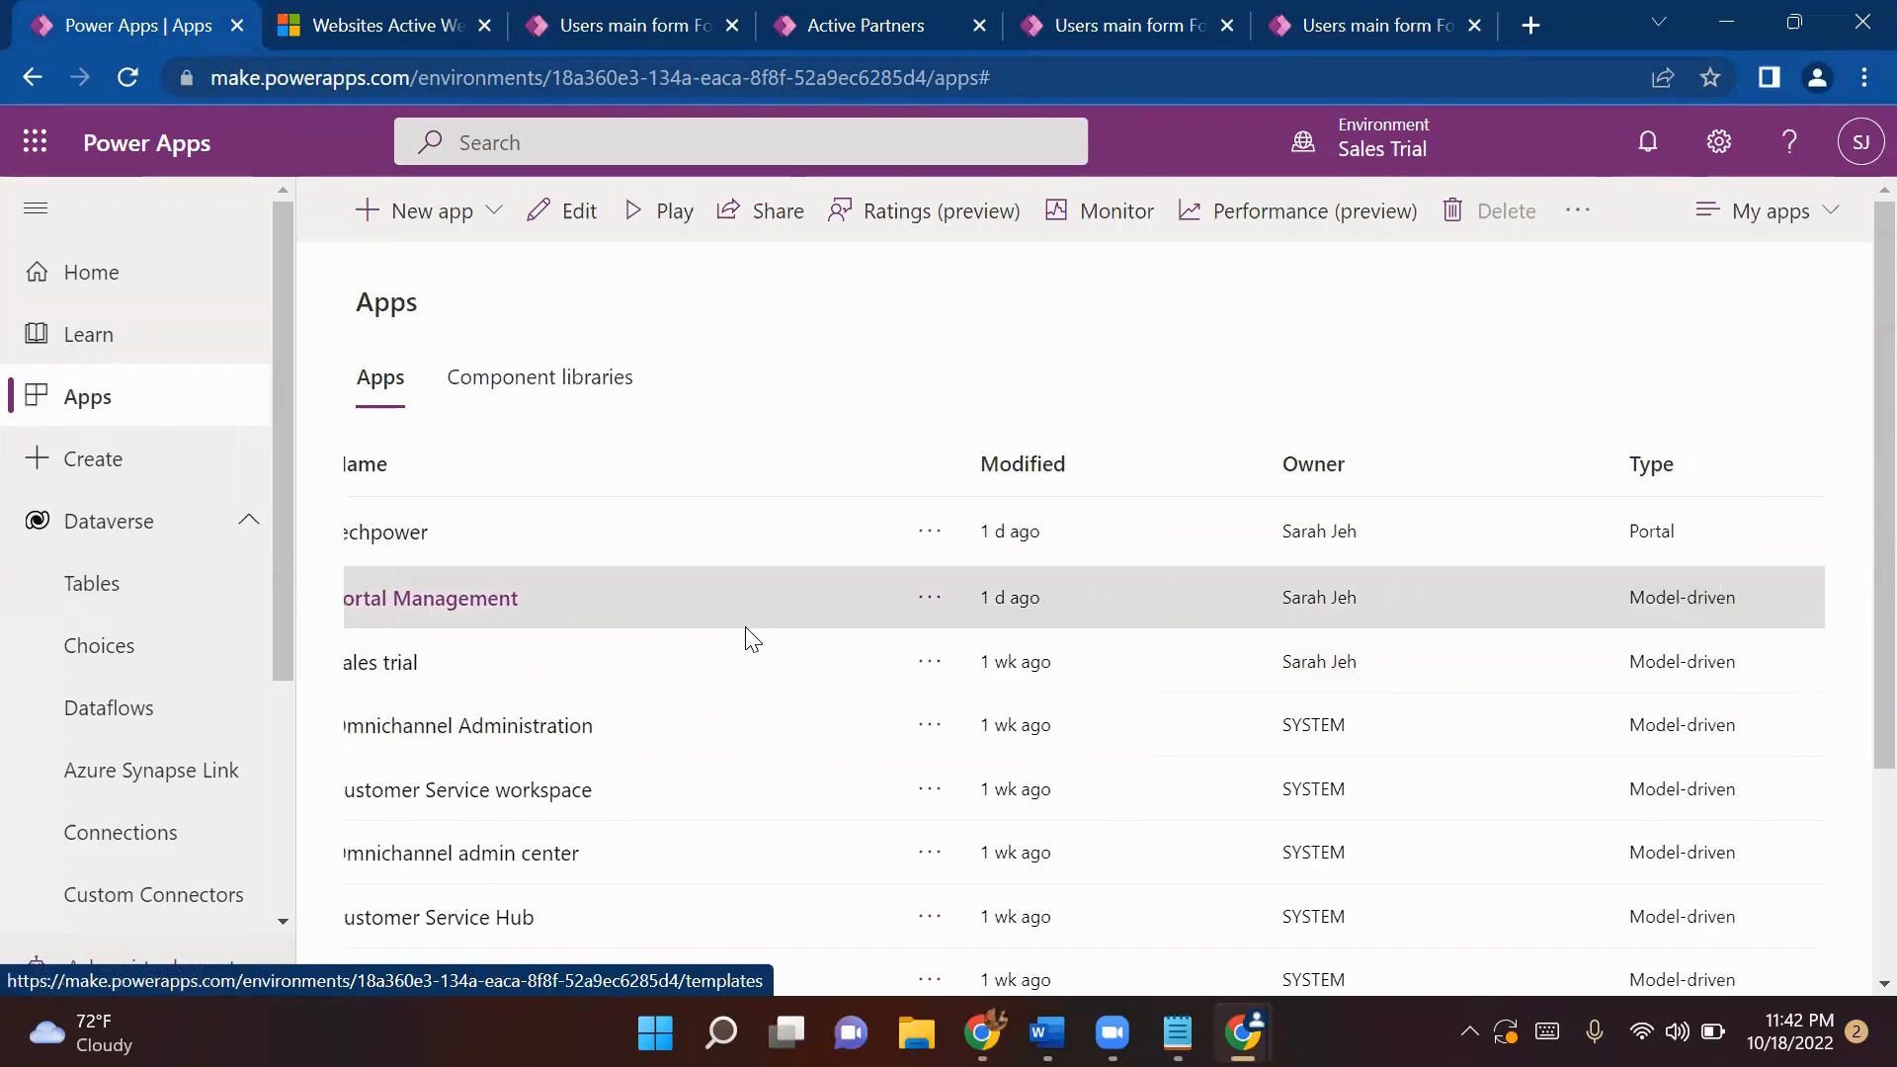
{"action": "scroll", "coordinate": [1279, 703], "scroll_direction": "left", "scroll_amount": 2}
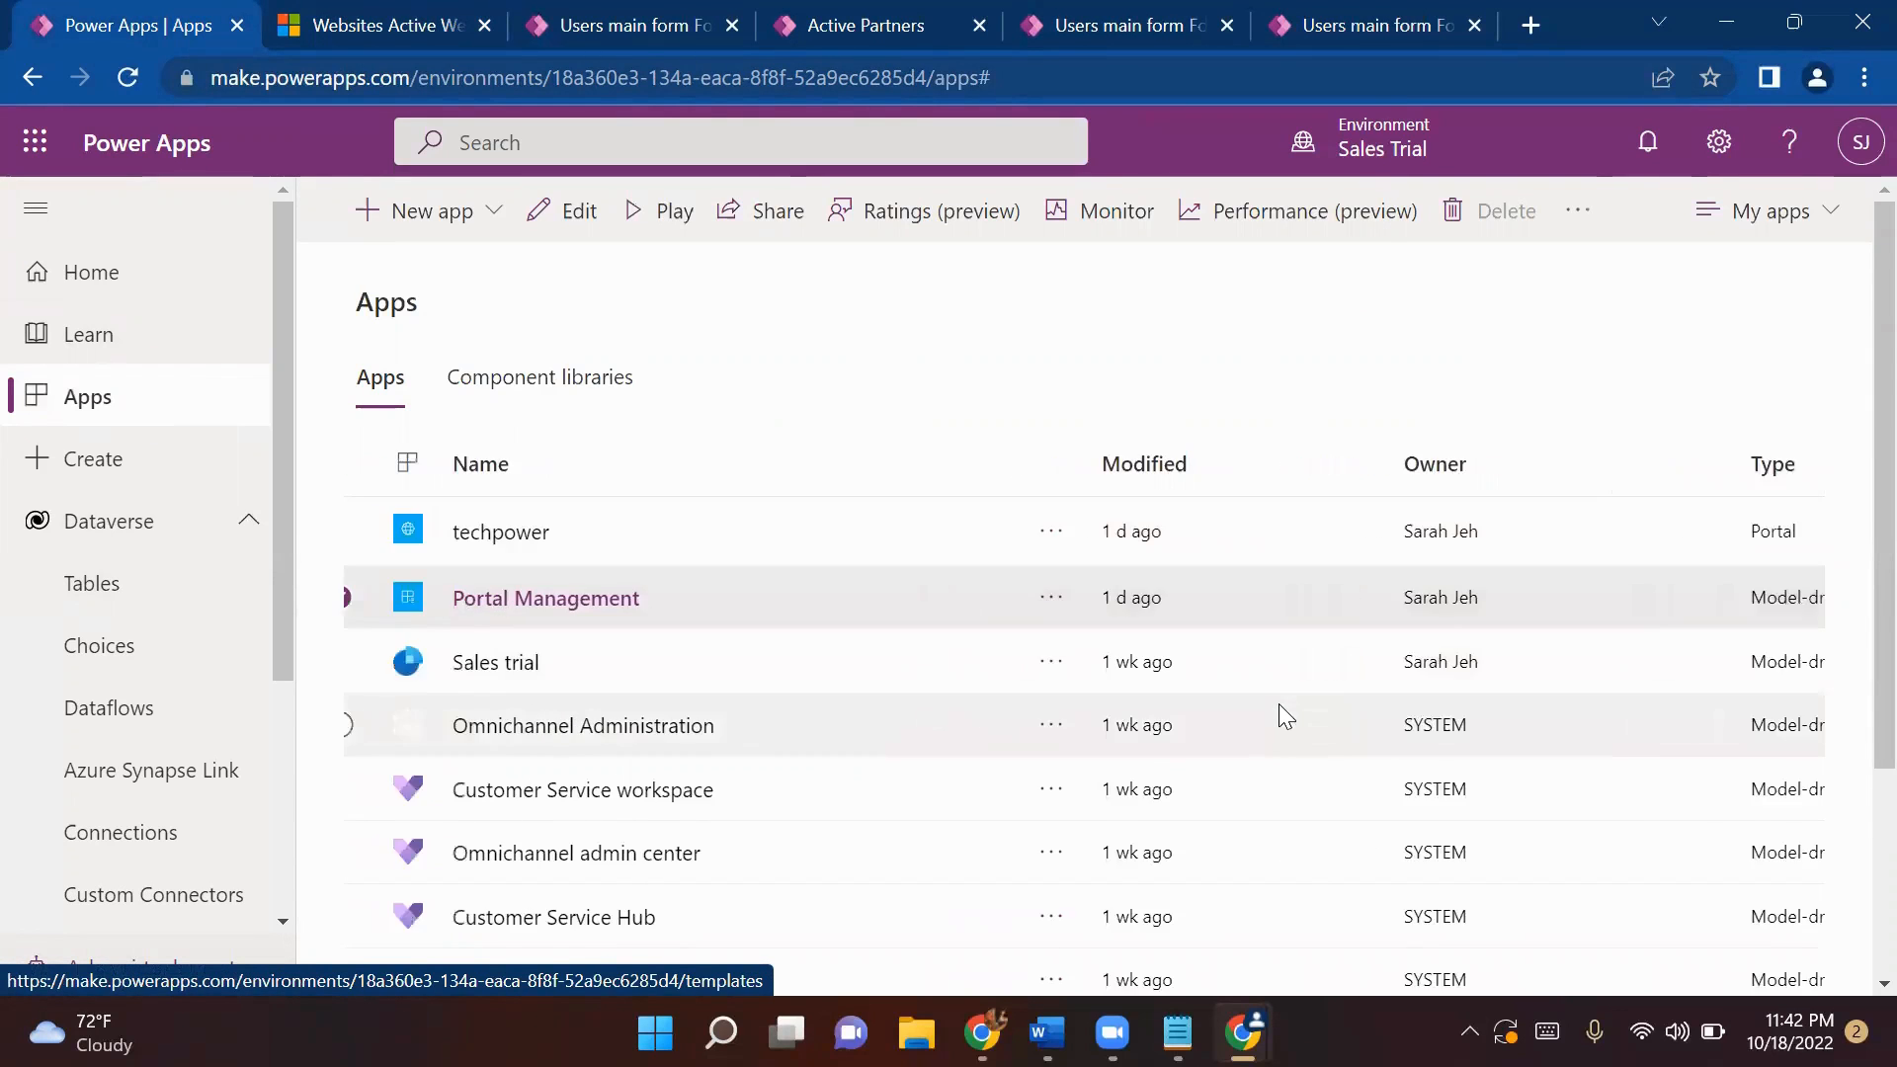
{"action": "scroll", "coordinate": [1407, 616], "scroll_direction": "right", "scroll_amount": 2}
{"action": "scroll", "coordinate": [1605, 546], "scroll_direction": "left", "scroll_amount": 2}
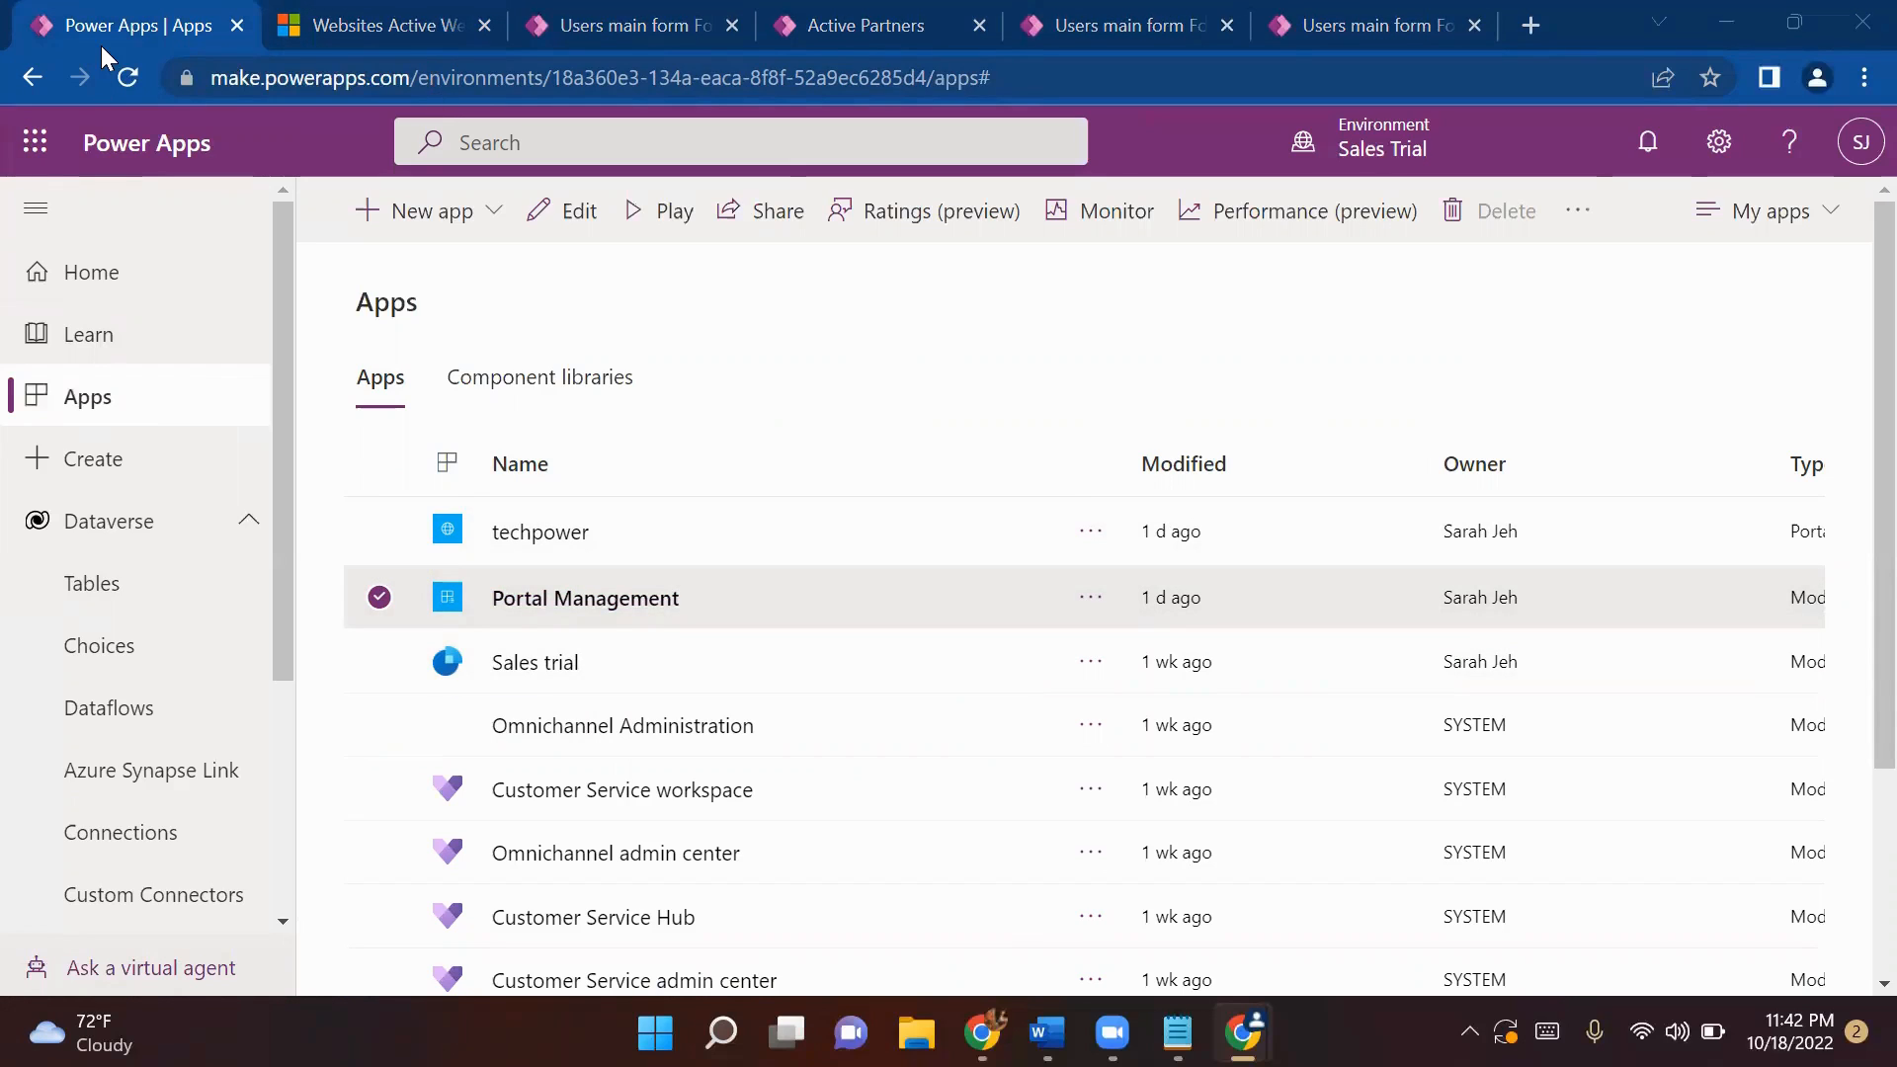
- Switch back to Portal Management and start a new basic form named "Basic Users Form"
{"action": "left_click", "coordinate": [370, 25]}
{"action": "left_click", "coordinate": [139, 441]}
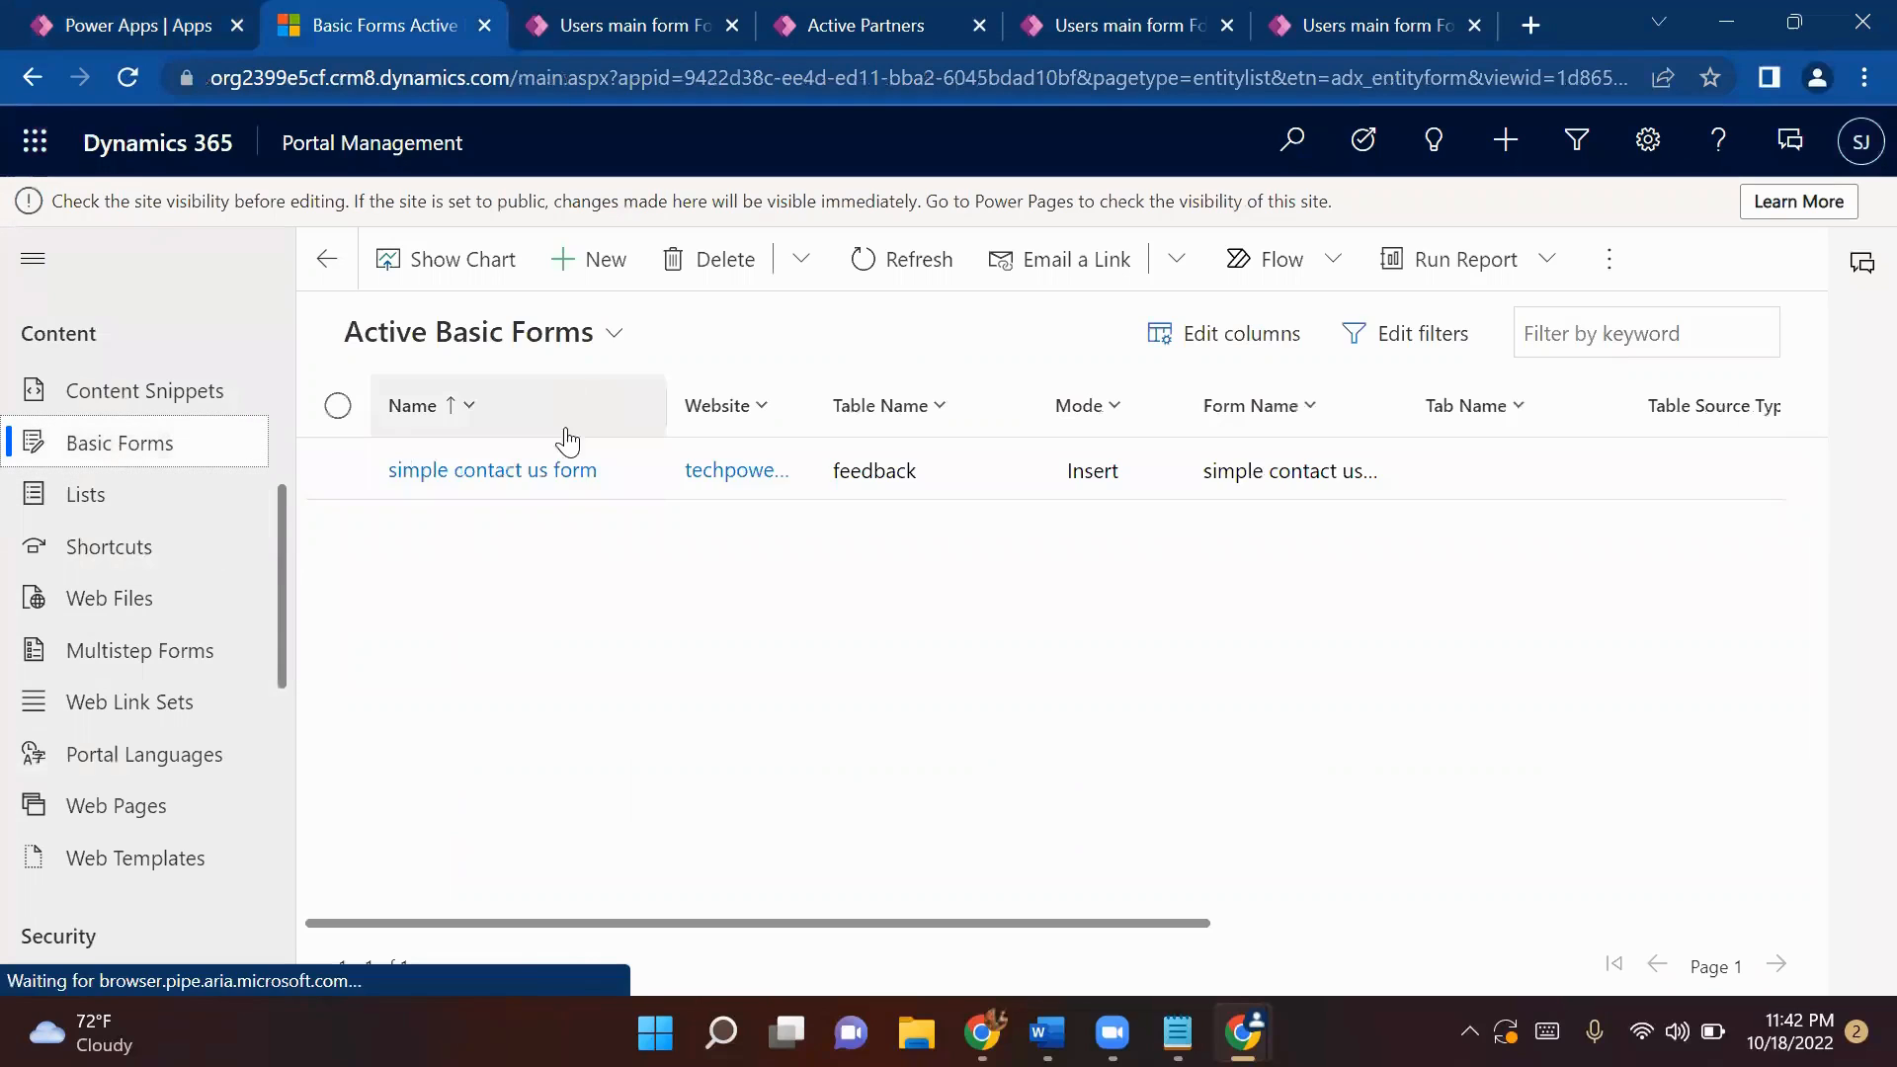
{"action": "left_click", "coordinate": [594, 274]}
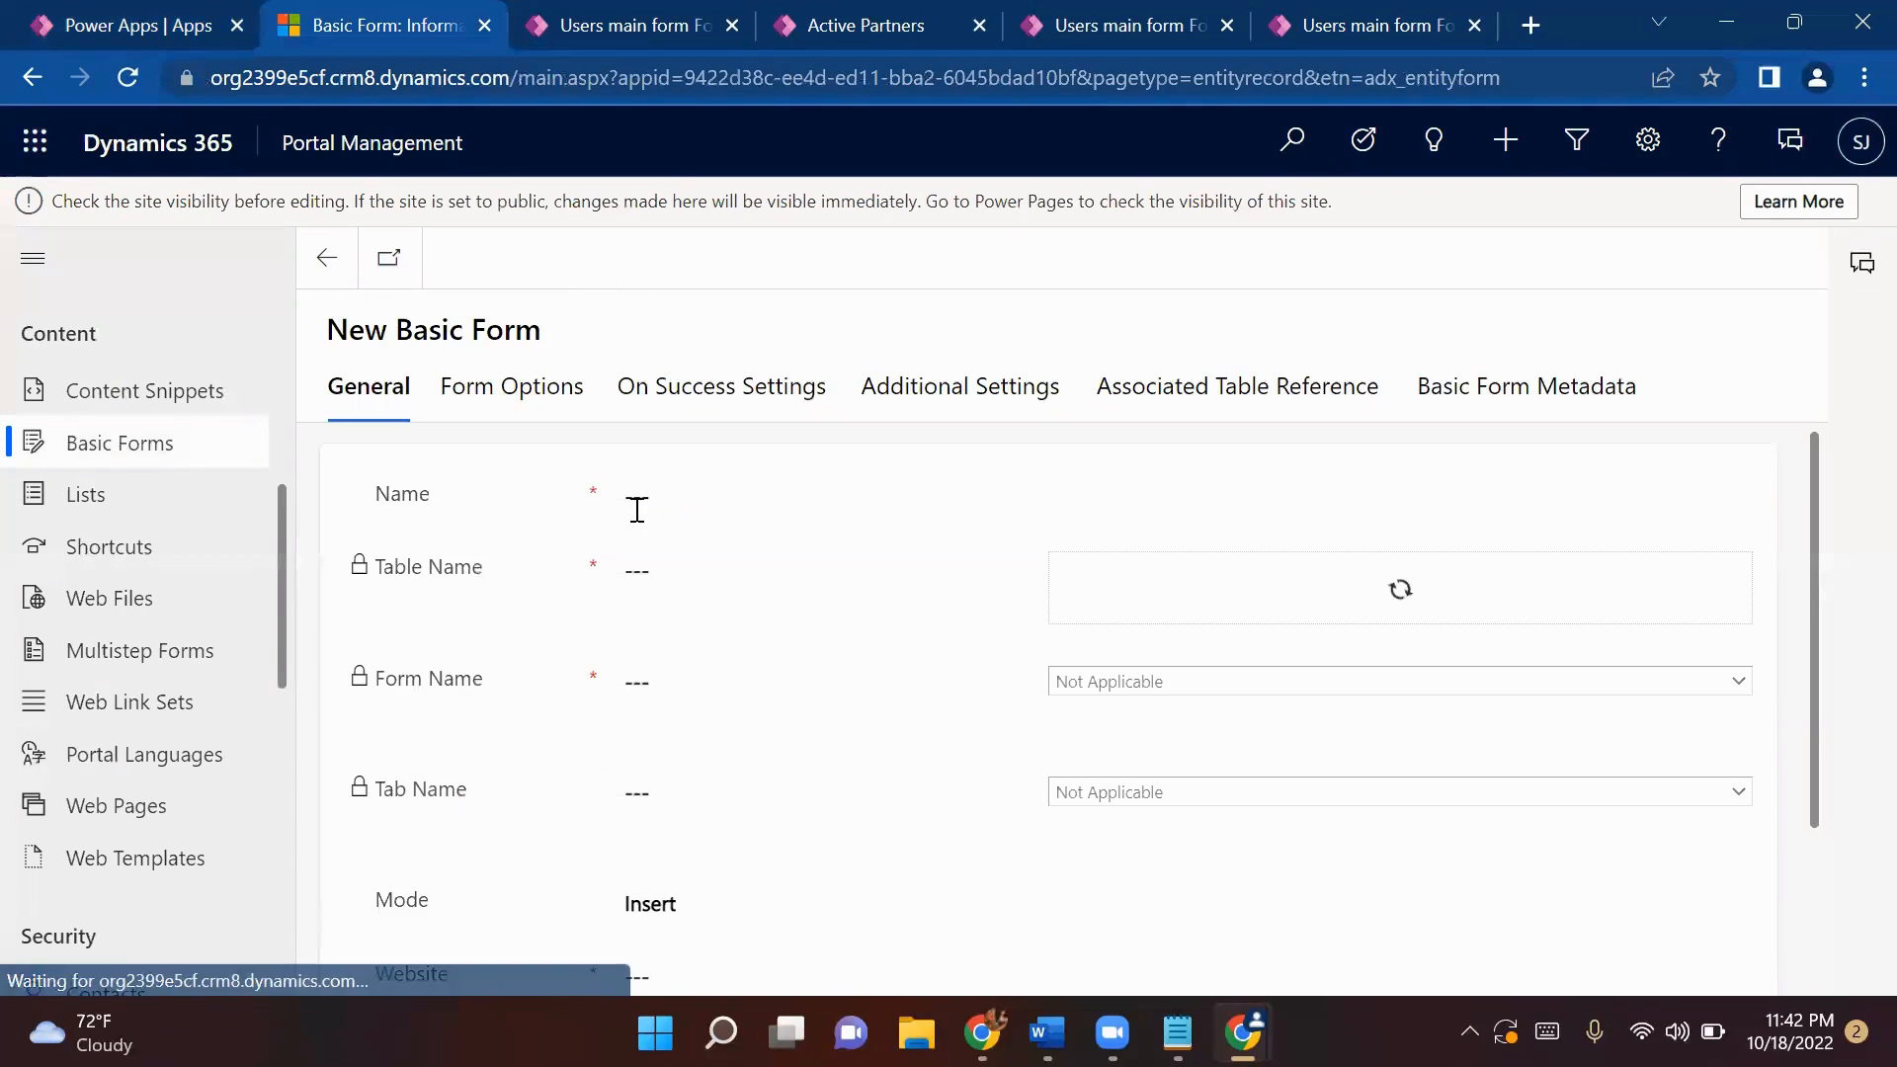
{"action": "left_click", "coordinate": [656, 504]}
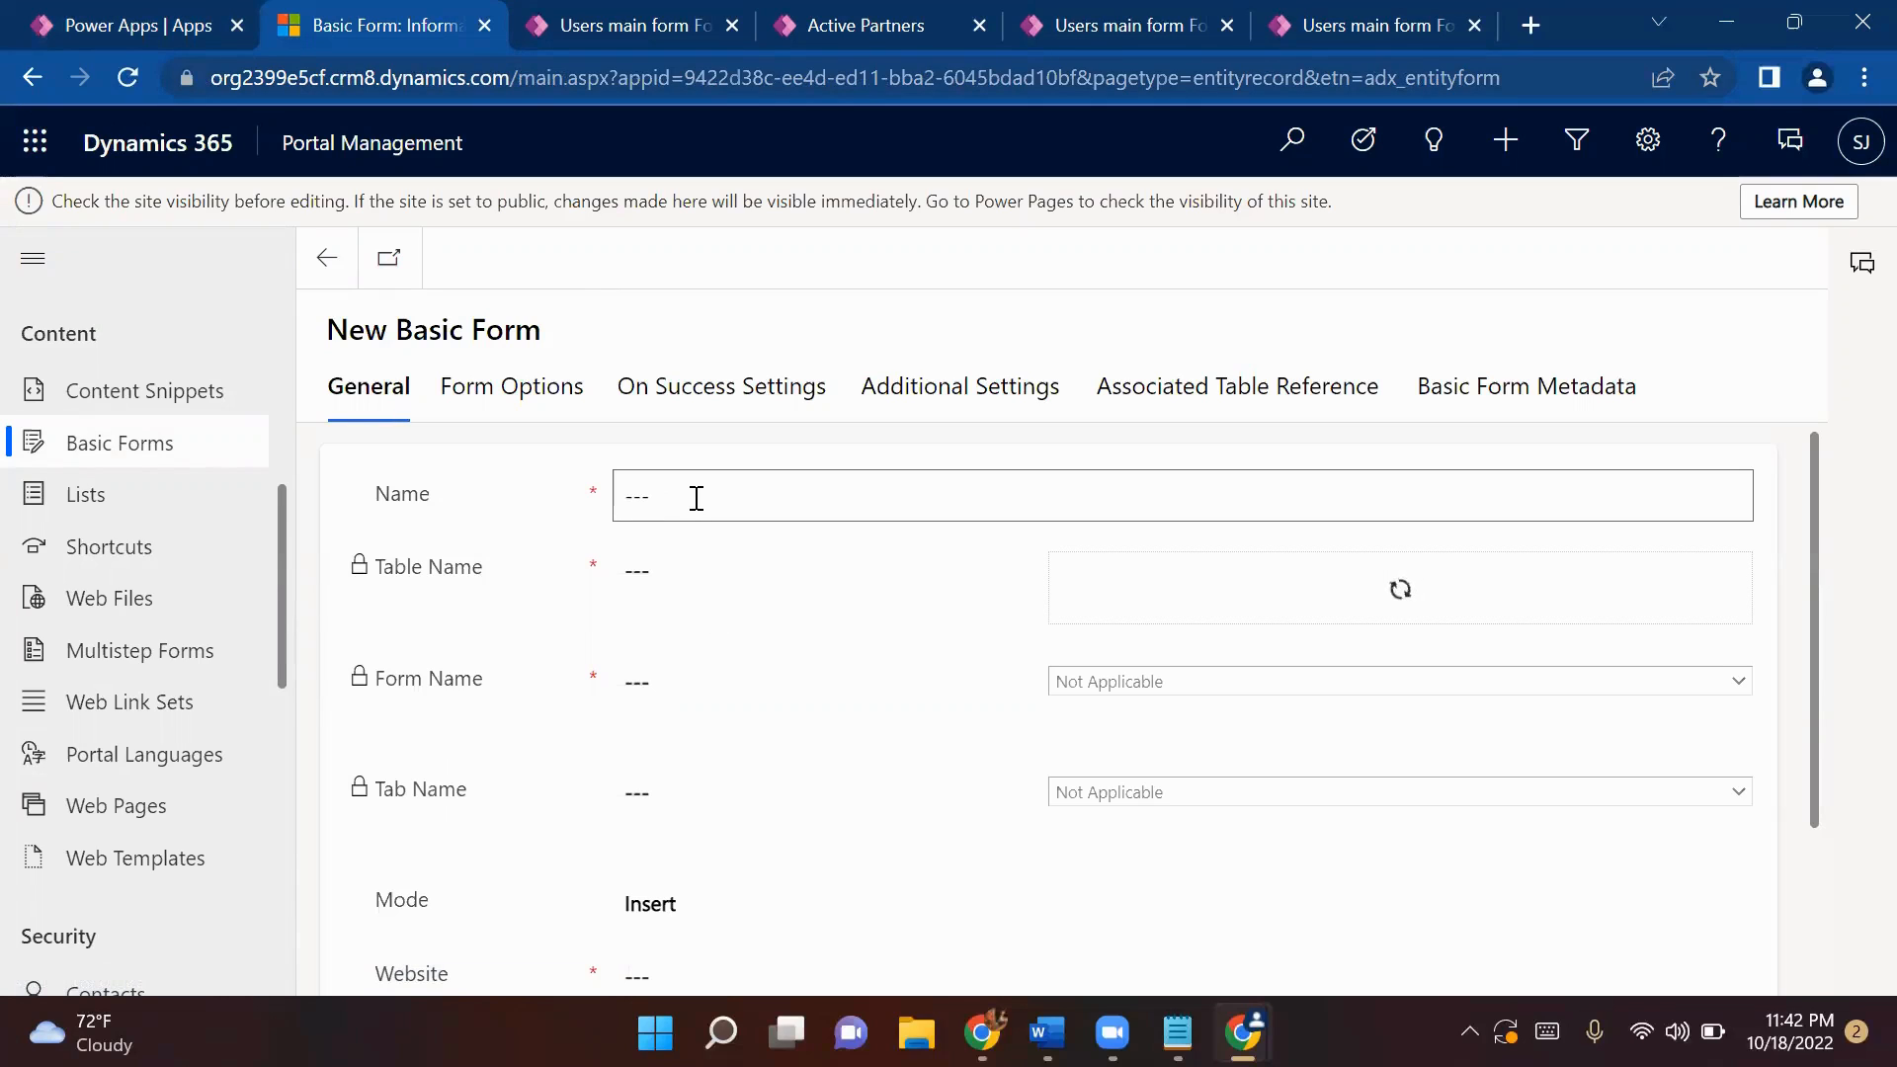
{"action": "left_click", "coordinate": [665, 506]}
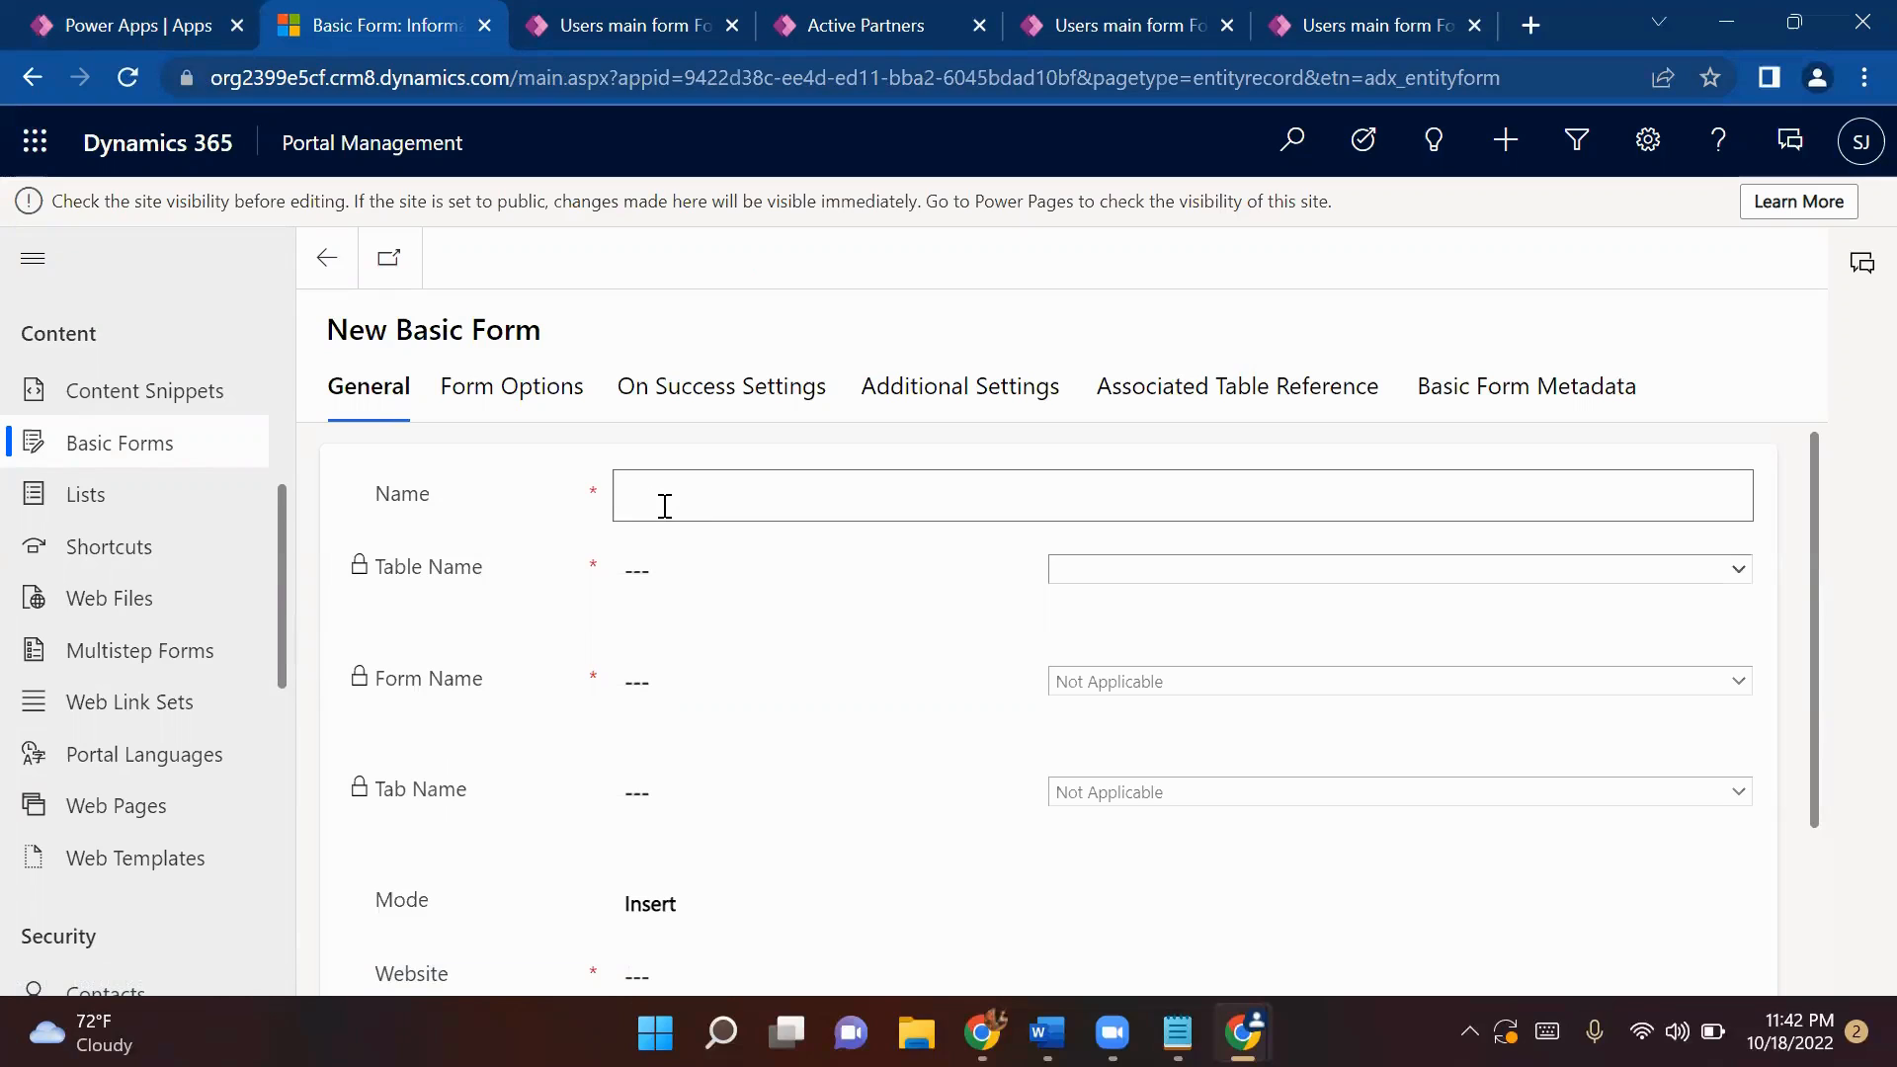
{"action": "type", "text": "Basic Users Form"}
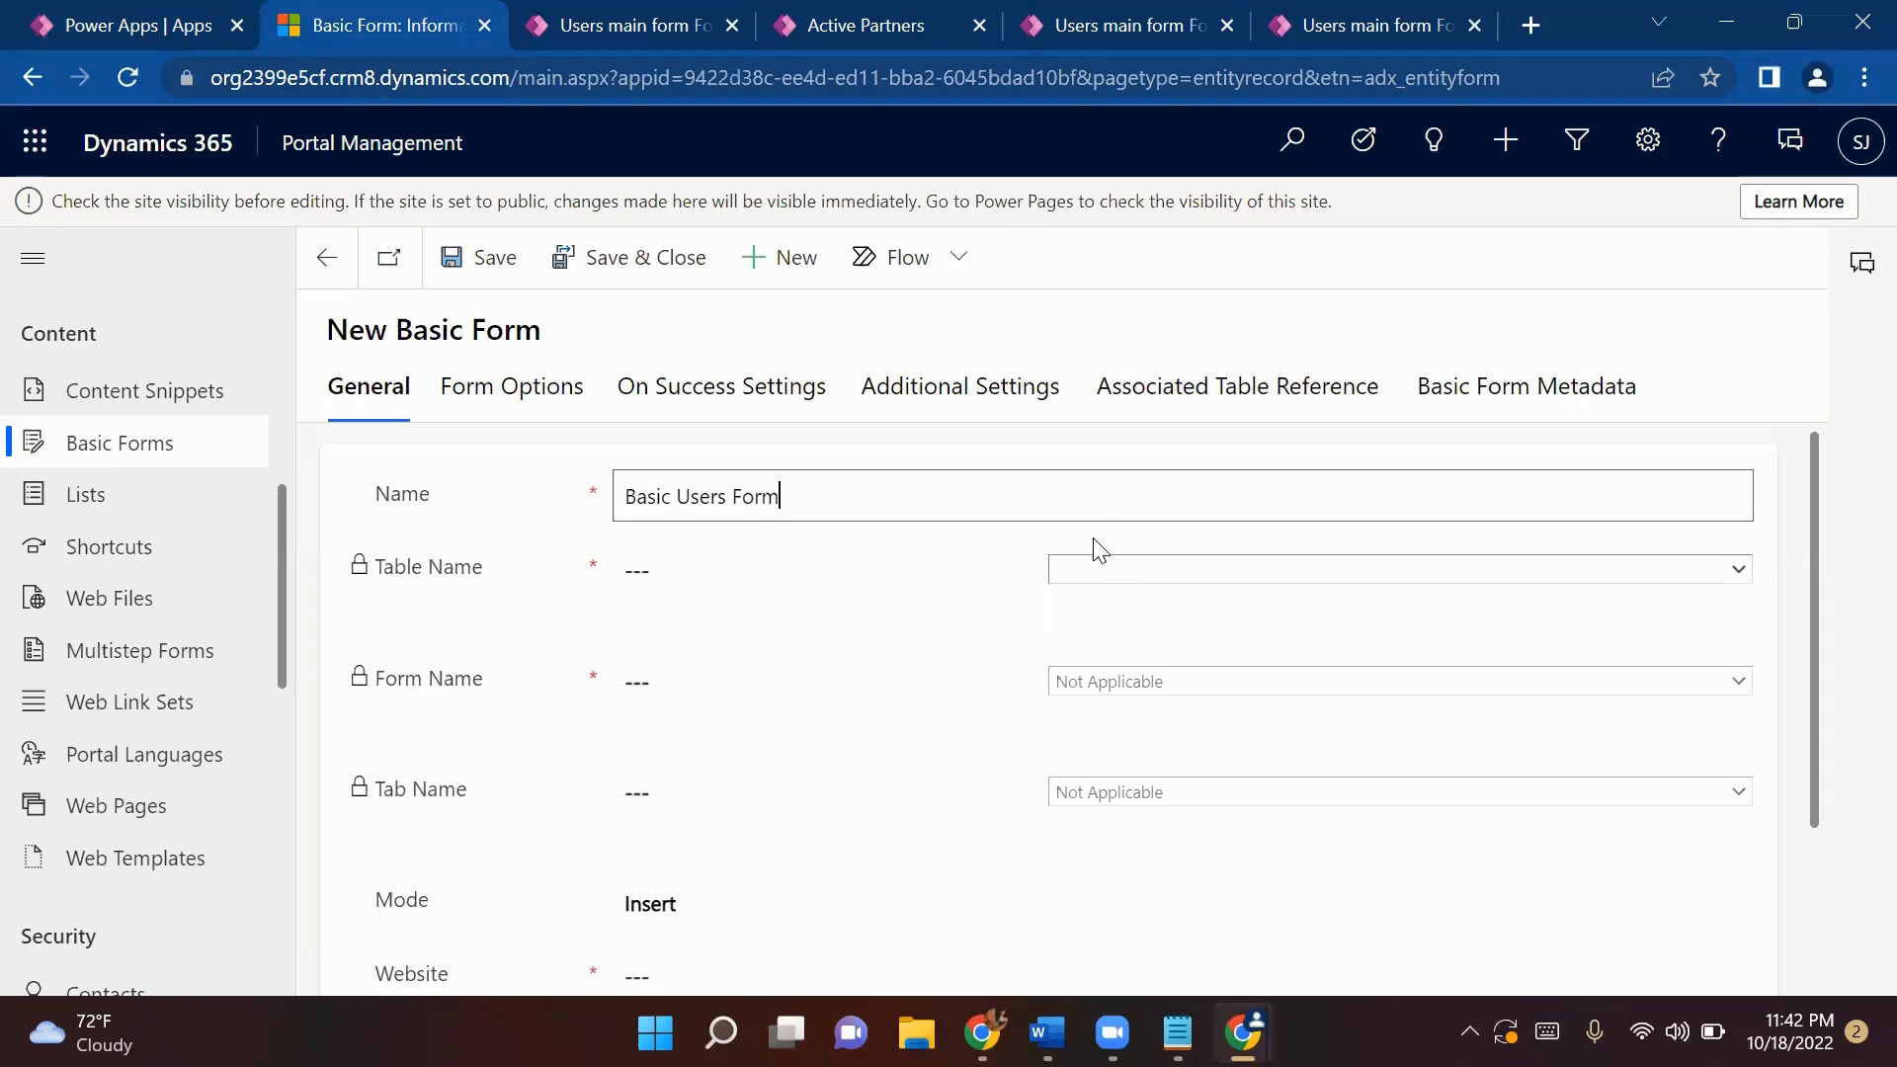
- Set the basic form's table to Users (cr18e_users) and its form to Users main form
{"action": "left_click", "coordinate": [1118, 570]}
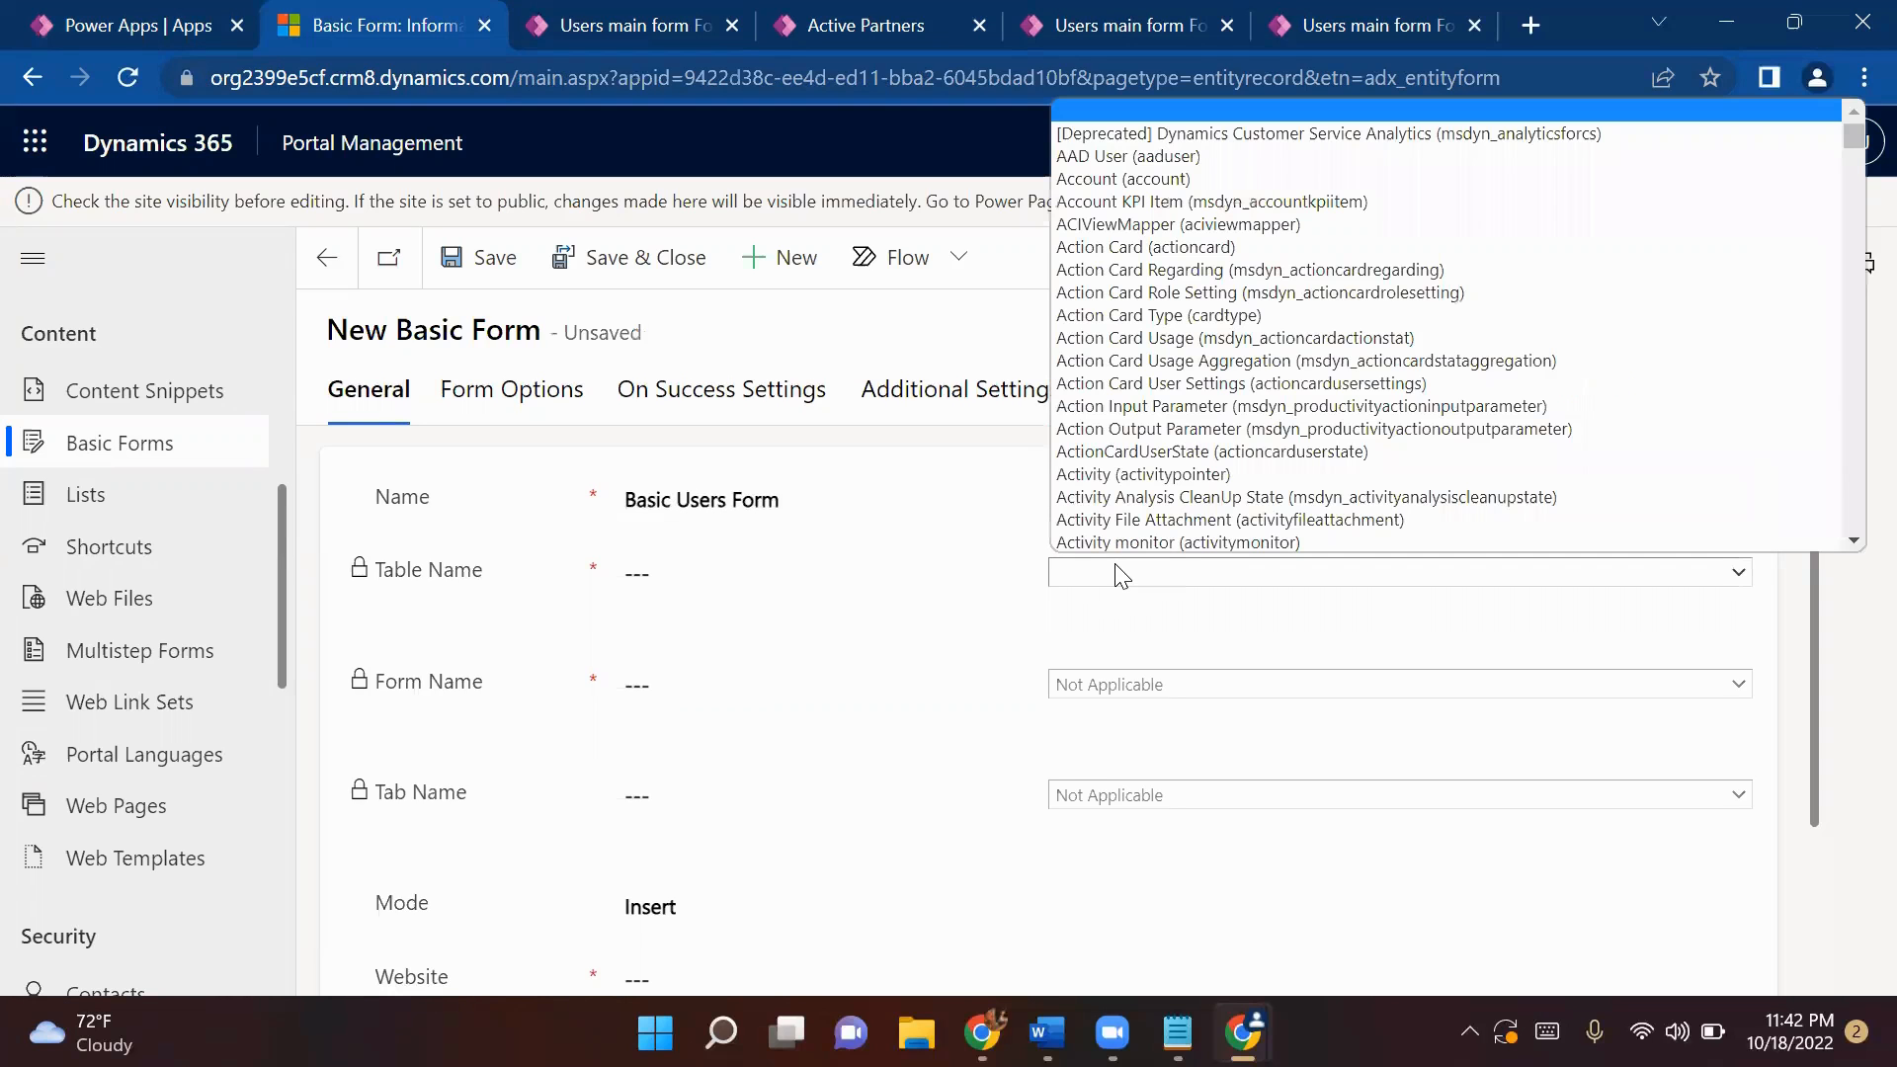
{"action": "type", "text": "users"}
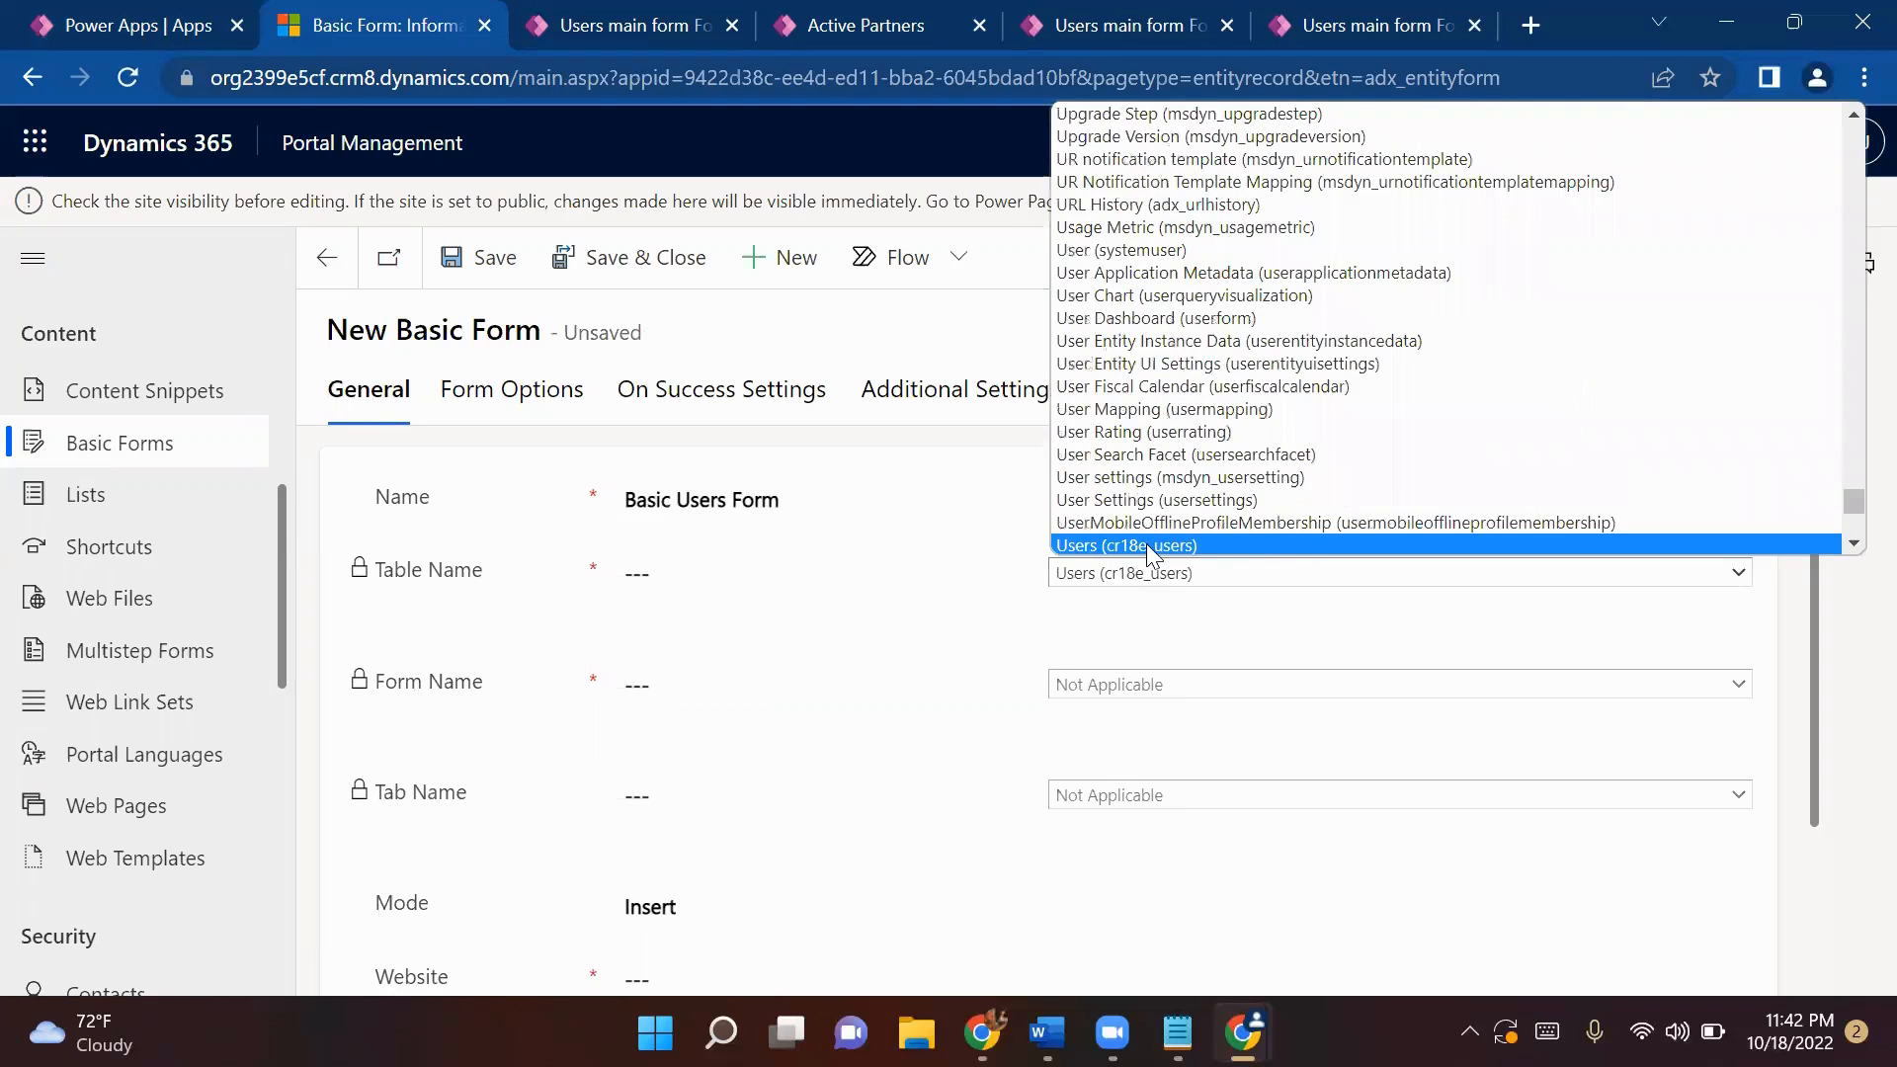
{"action": "left_click", "coordinate": [1146, 544]}
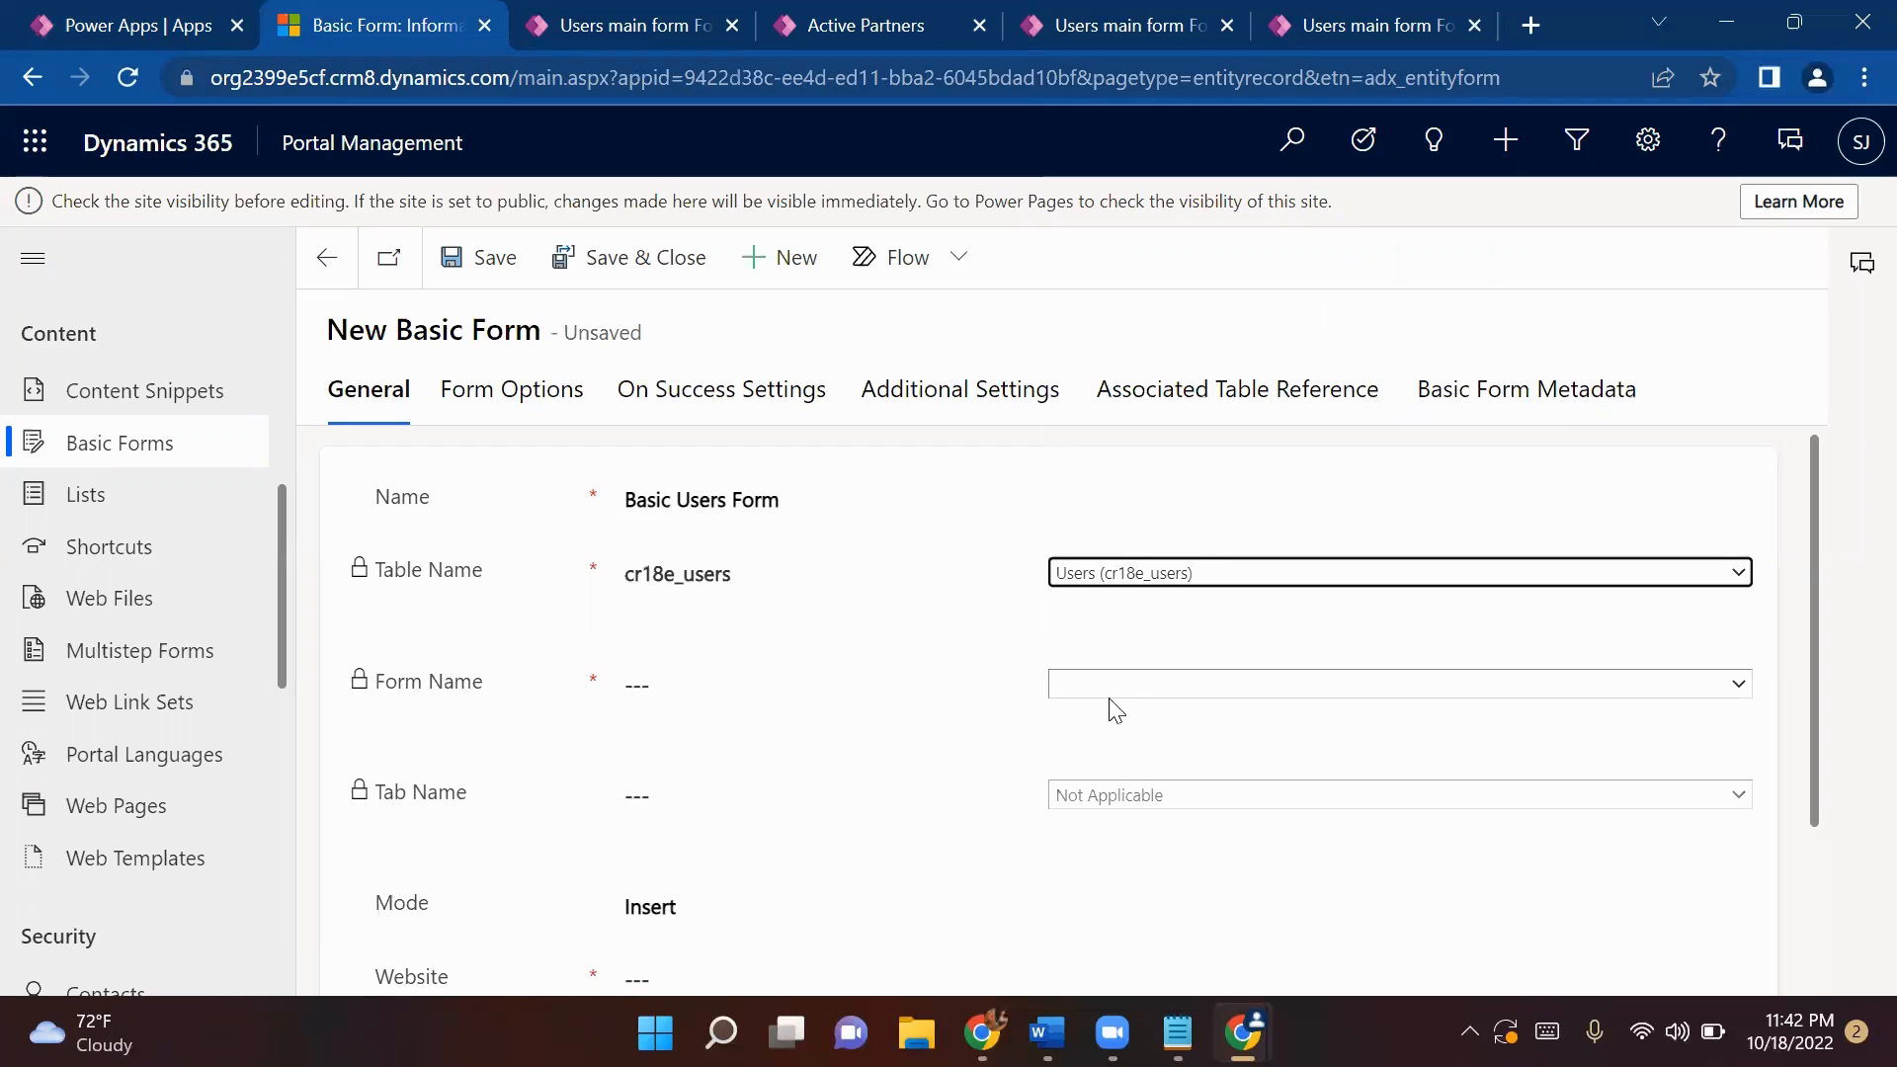
{"action": "left_click", "coordinate": [1114, 689]}
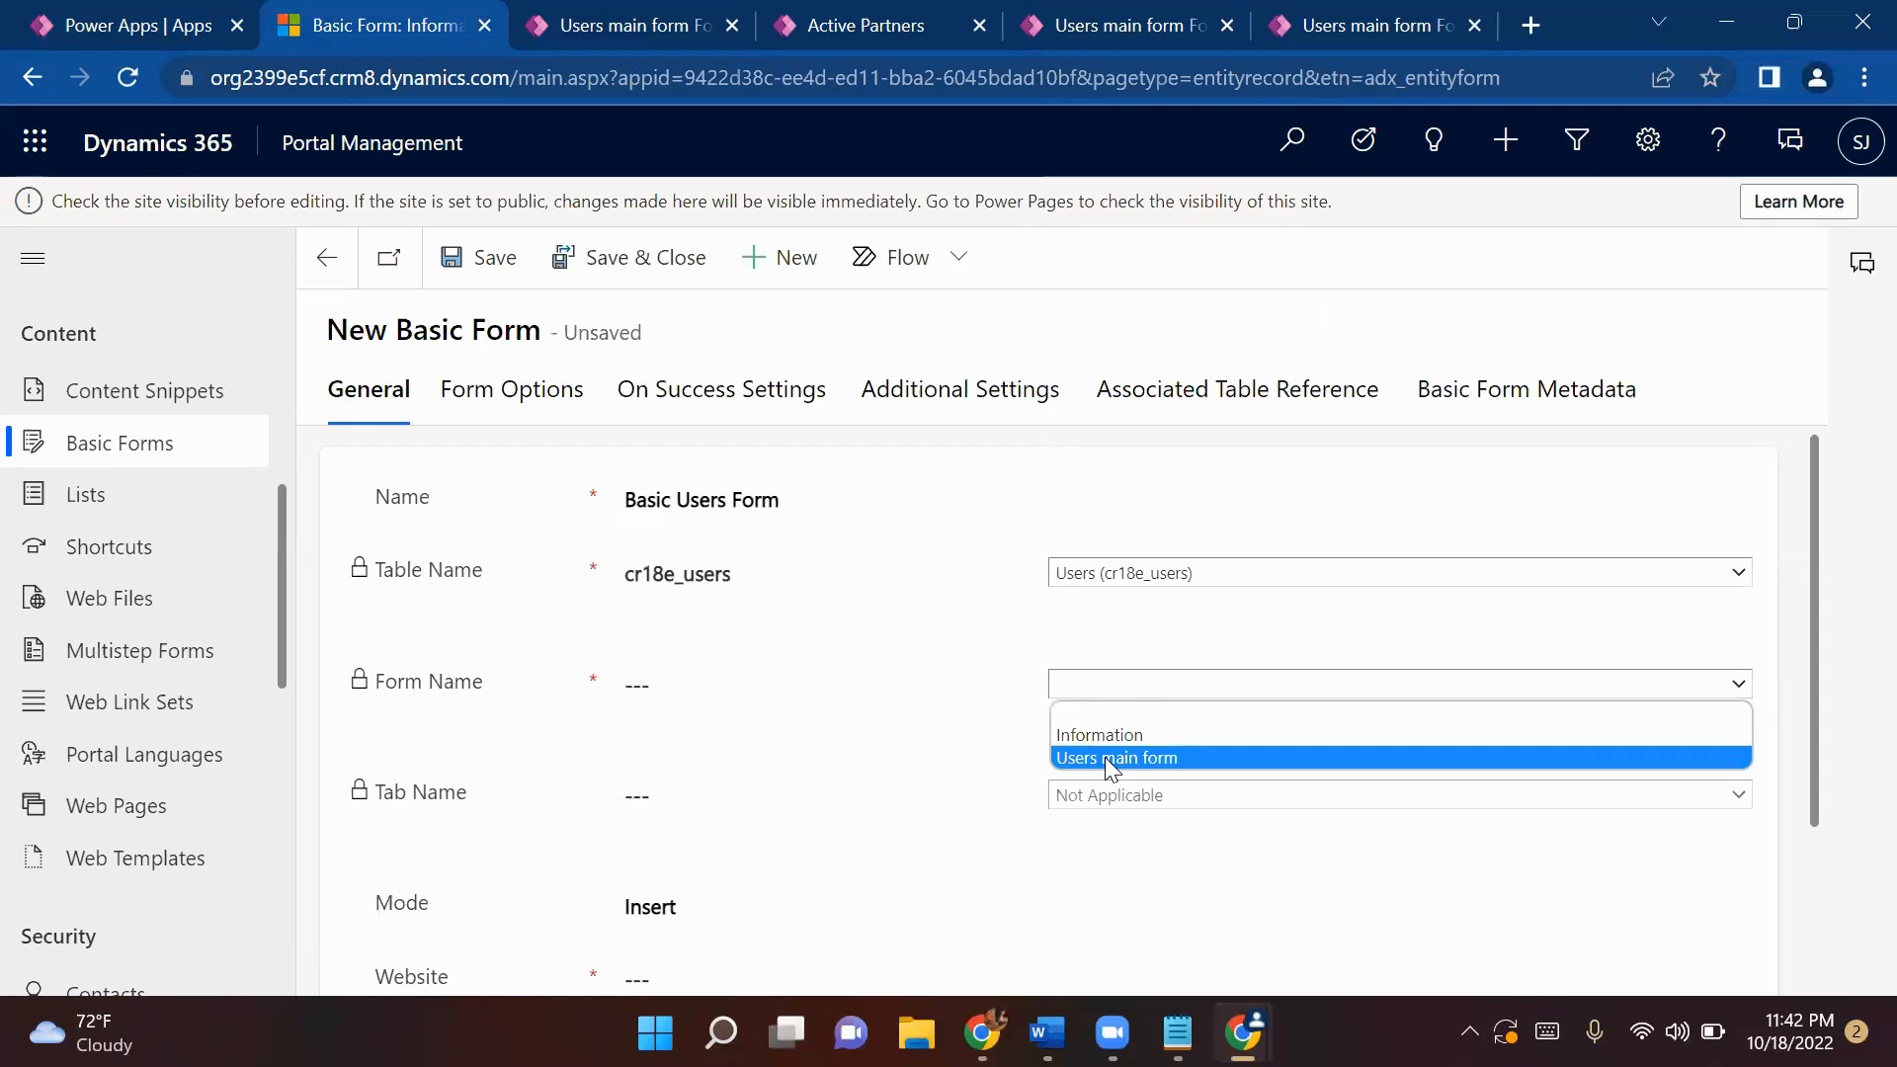
{"action": "left_click", "coordinate": [1115, 758]}
- Switch to Power Apps and open the list of forms belonging to the custom Users table
{"action": "left_click", "coordinate": [94, 18]}
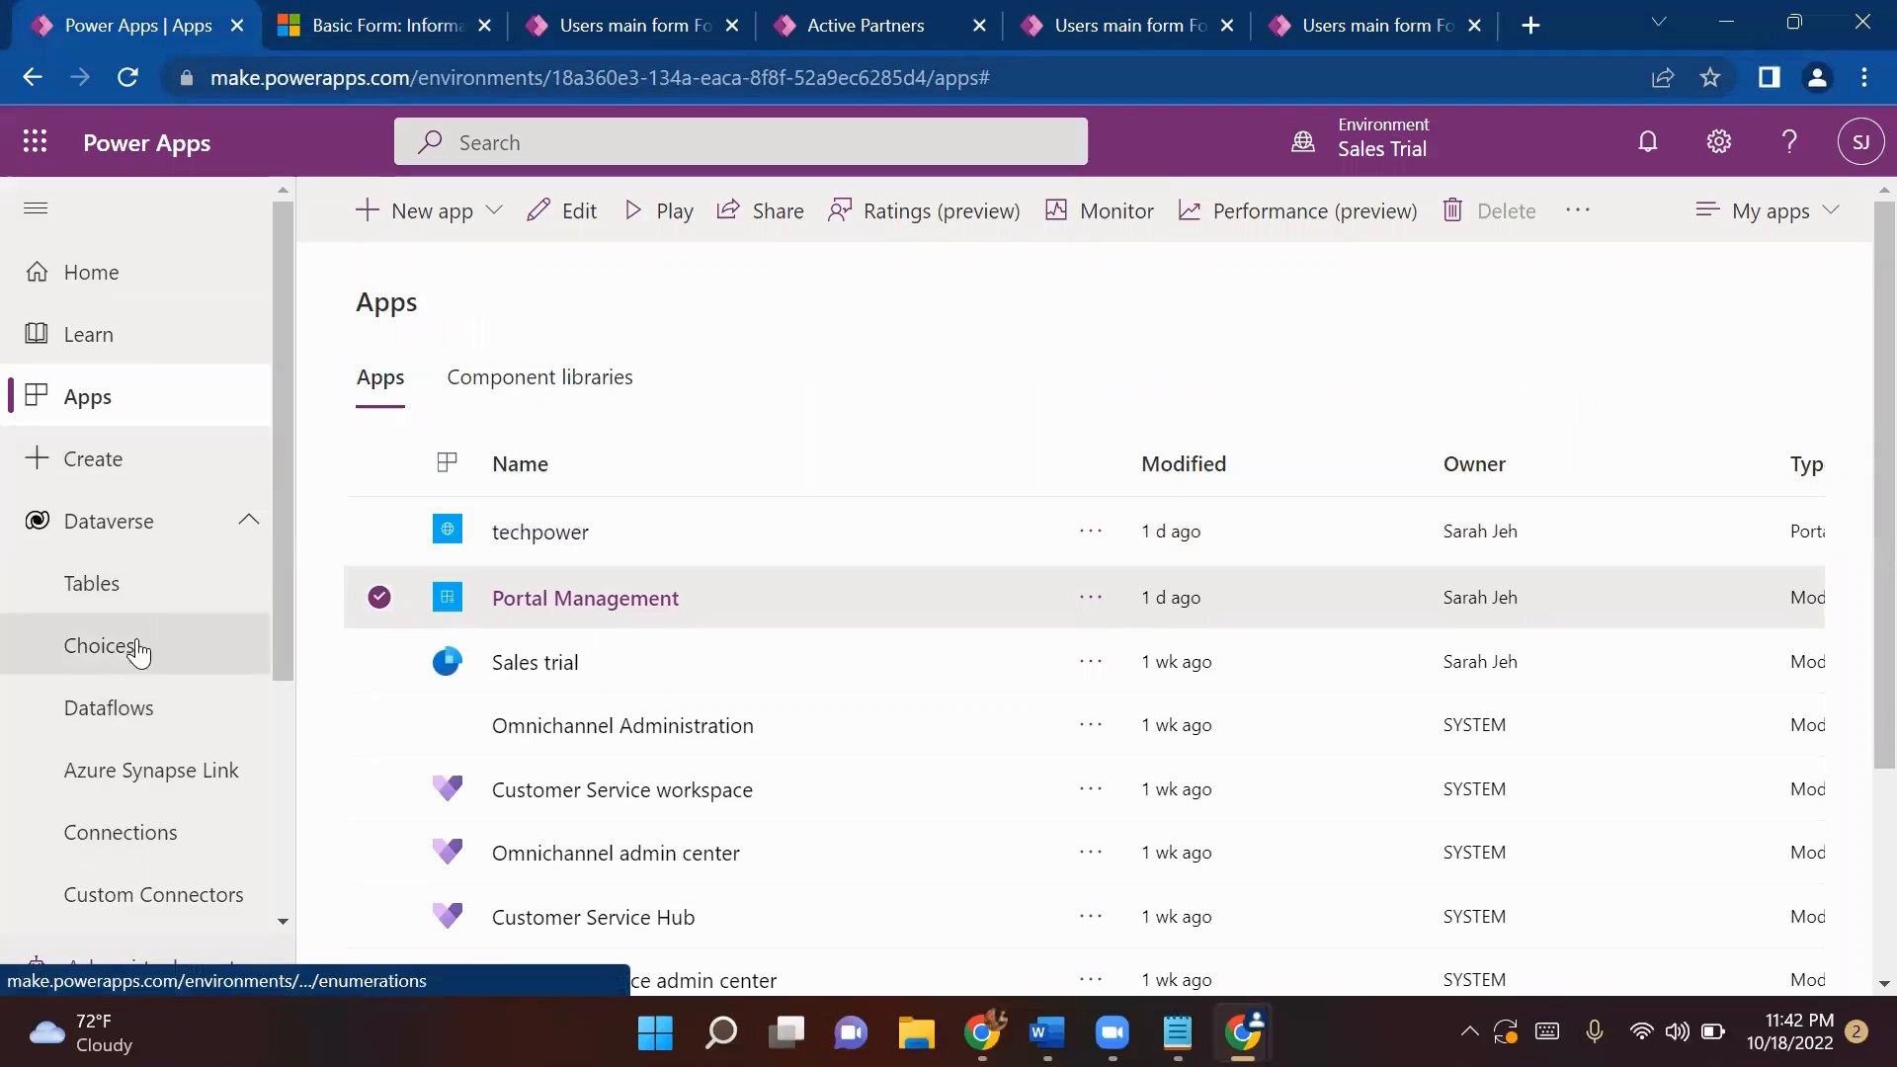
{"action": "left_click", "coordinate": [146, 593]}
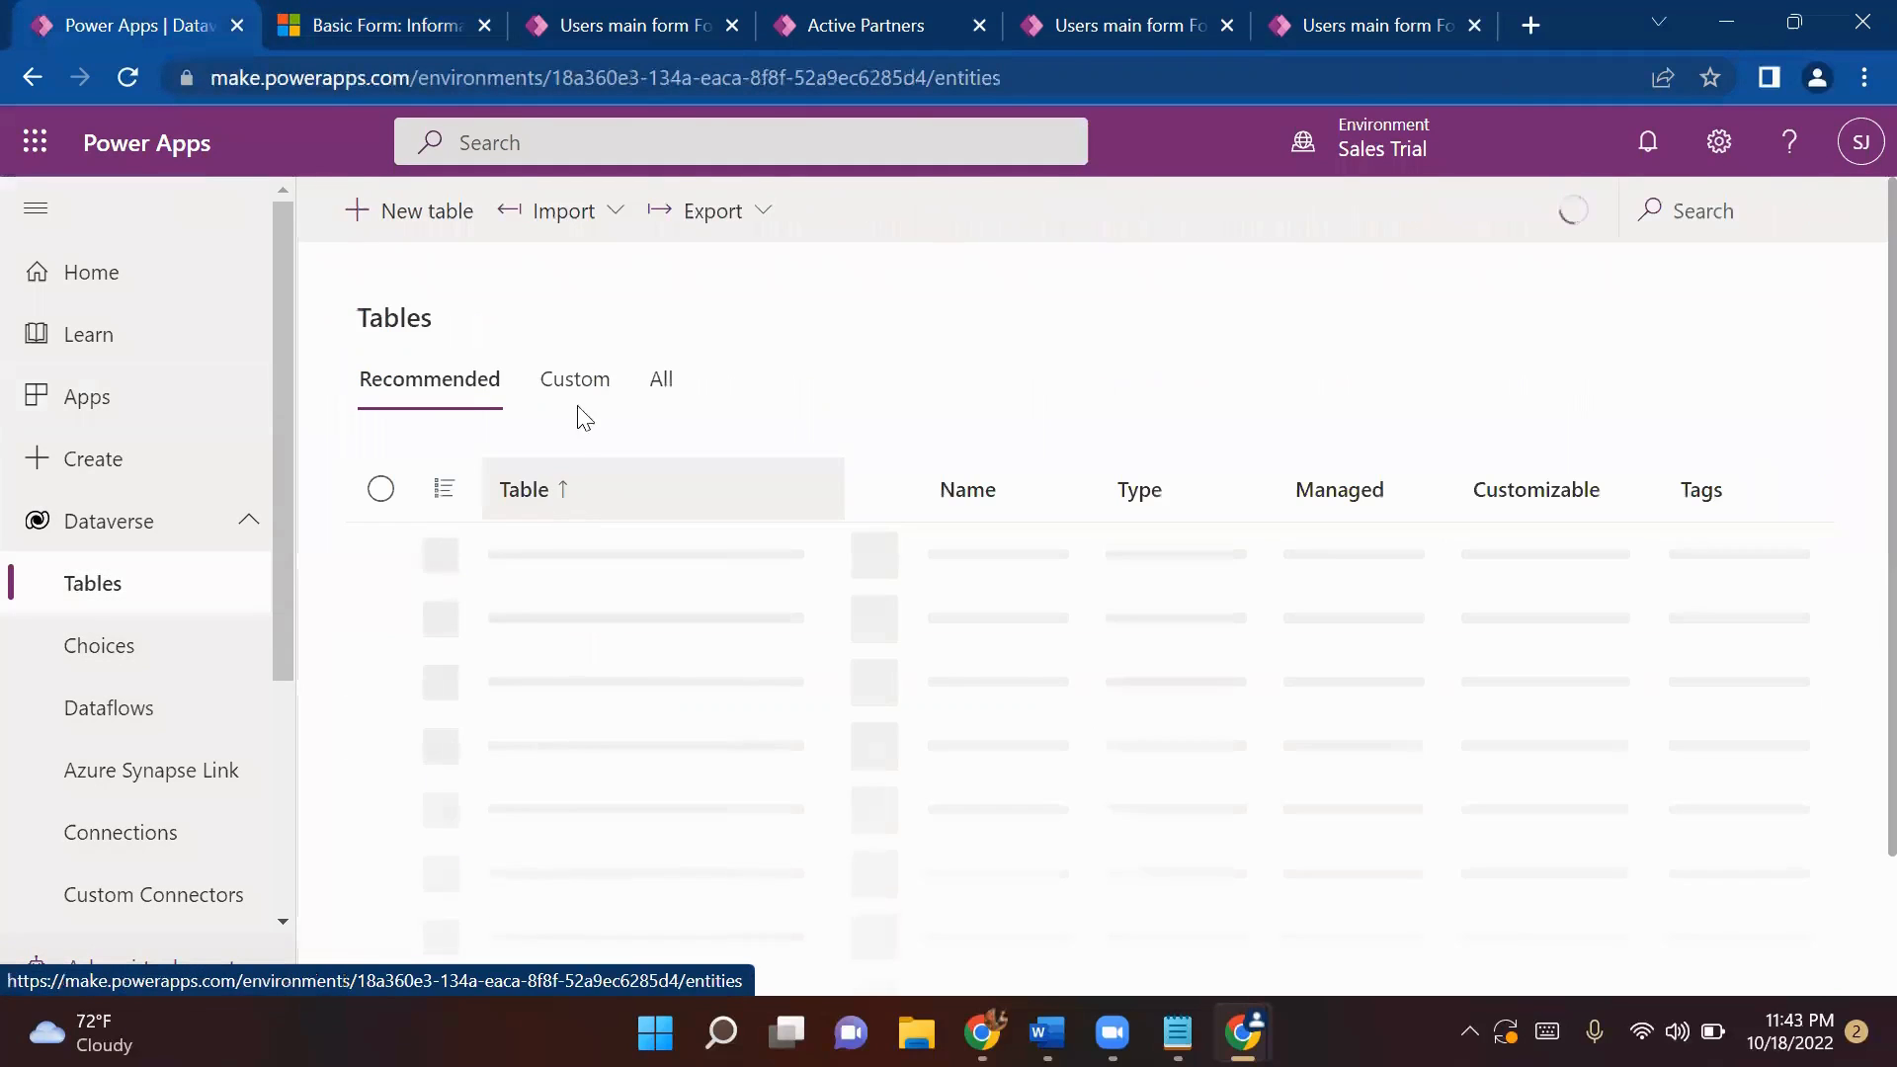
{"action": "left_click", "coordinate": [575, 379]}
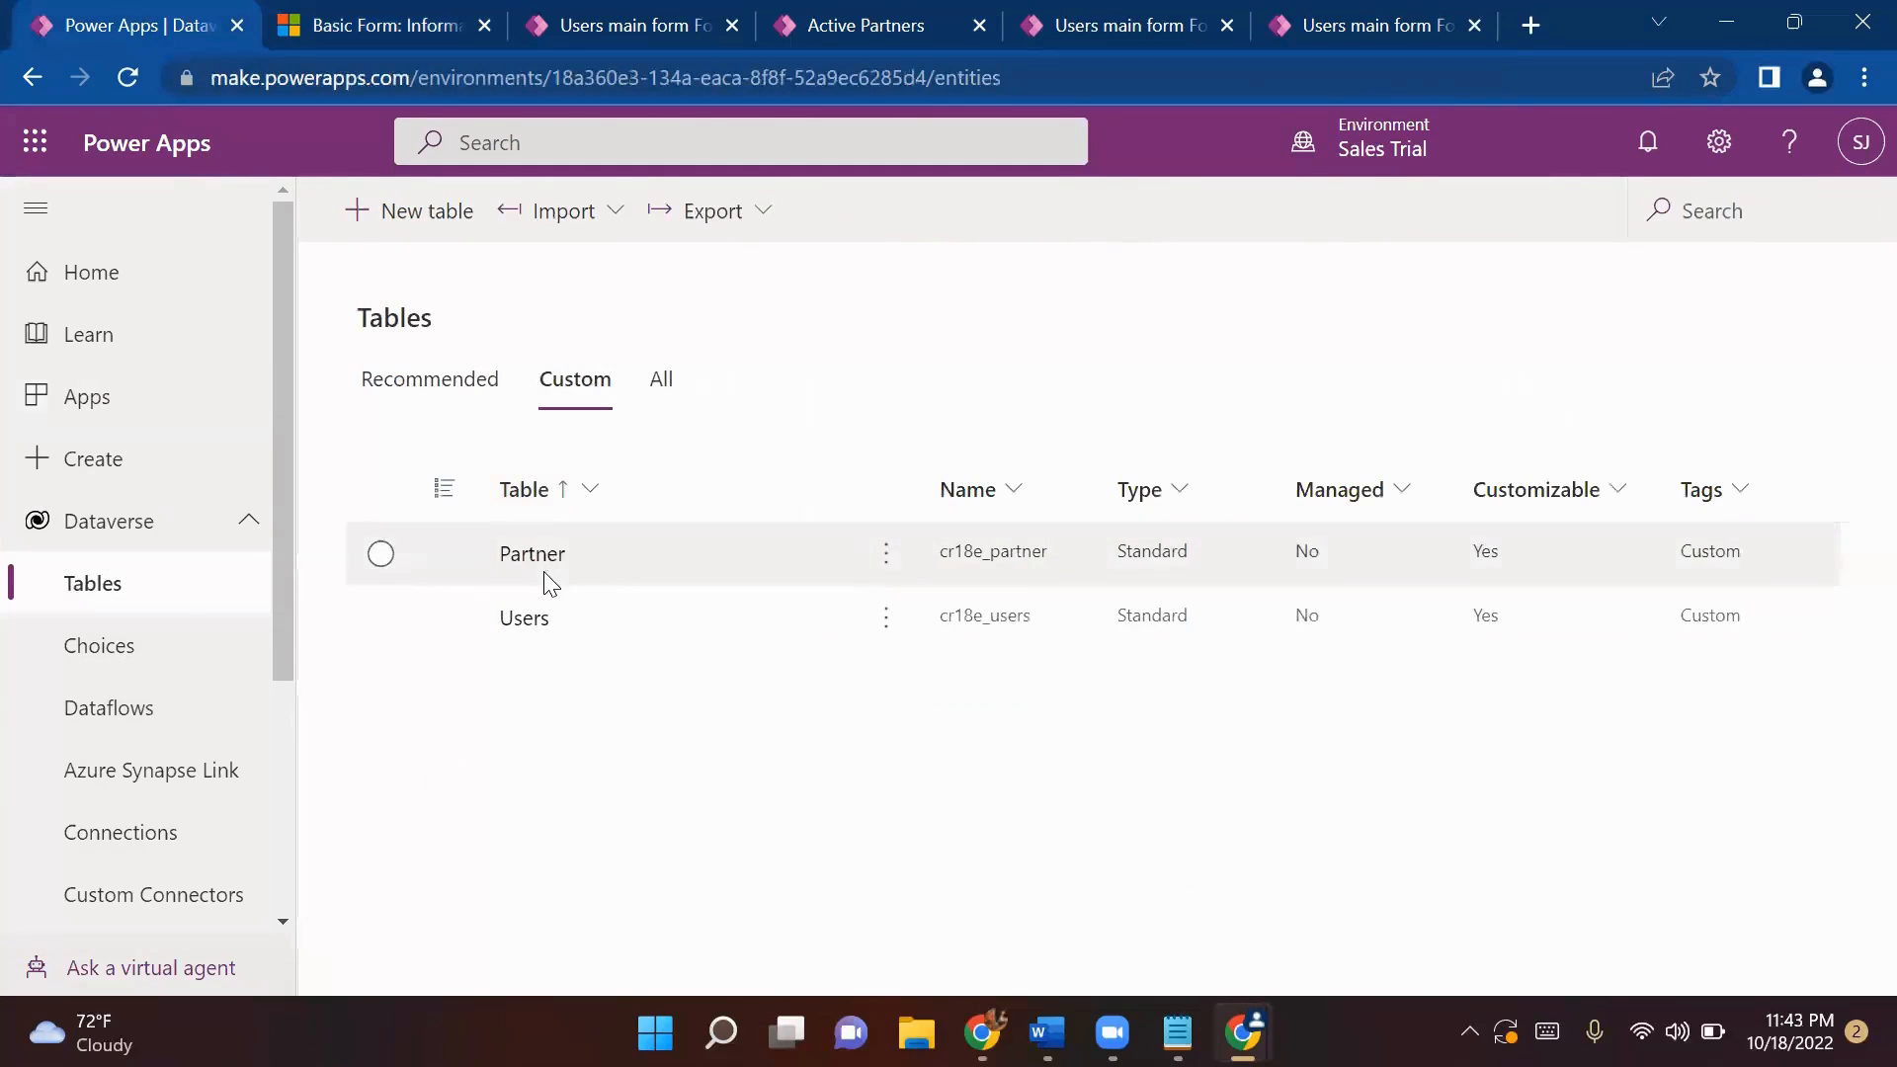
{"action": "left_click", "coordinate": [525, 632]}
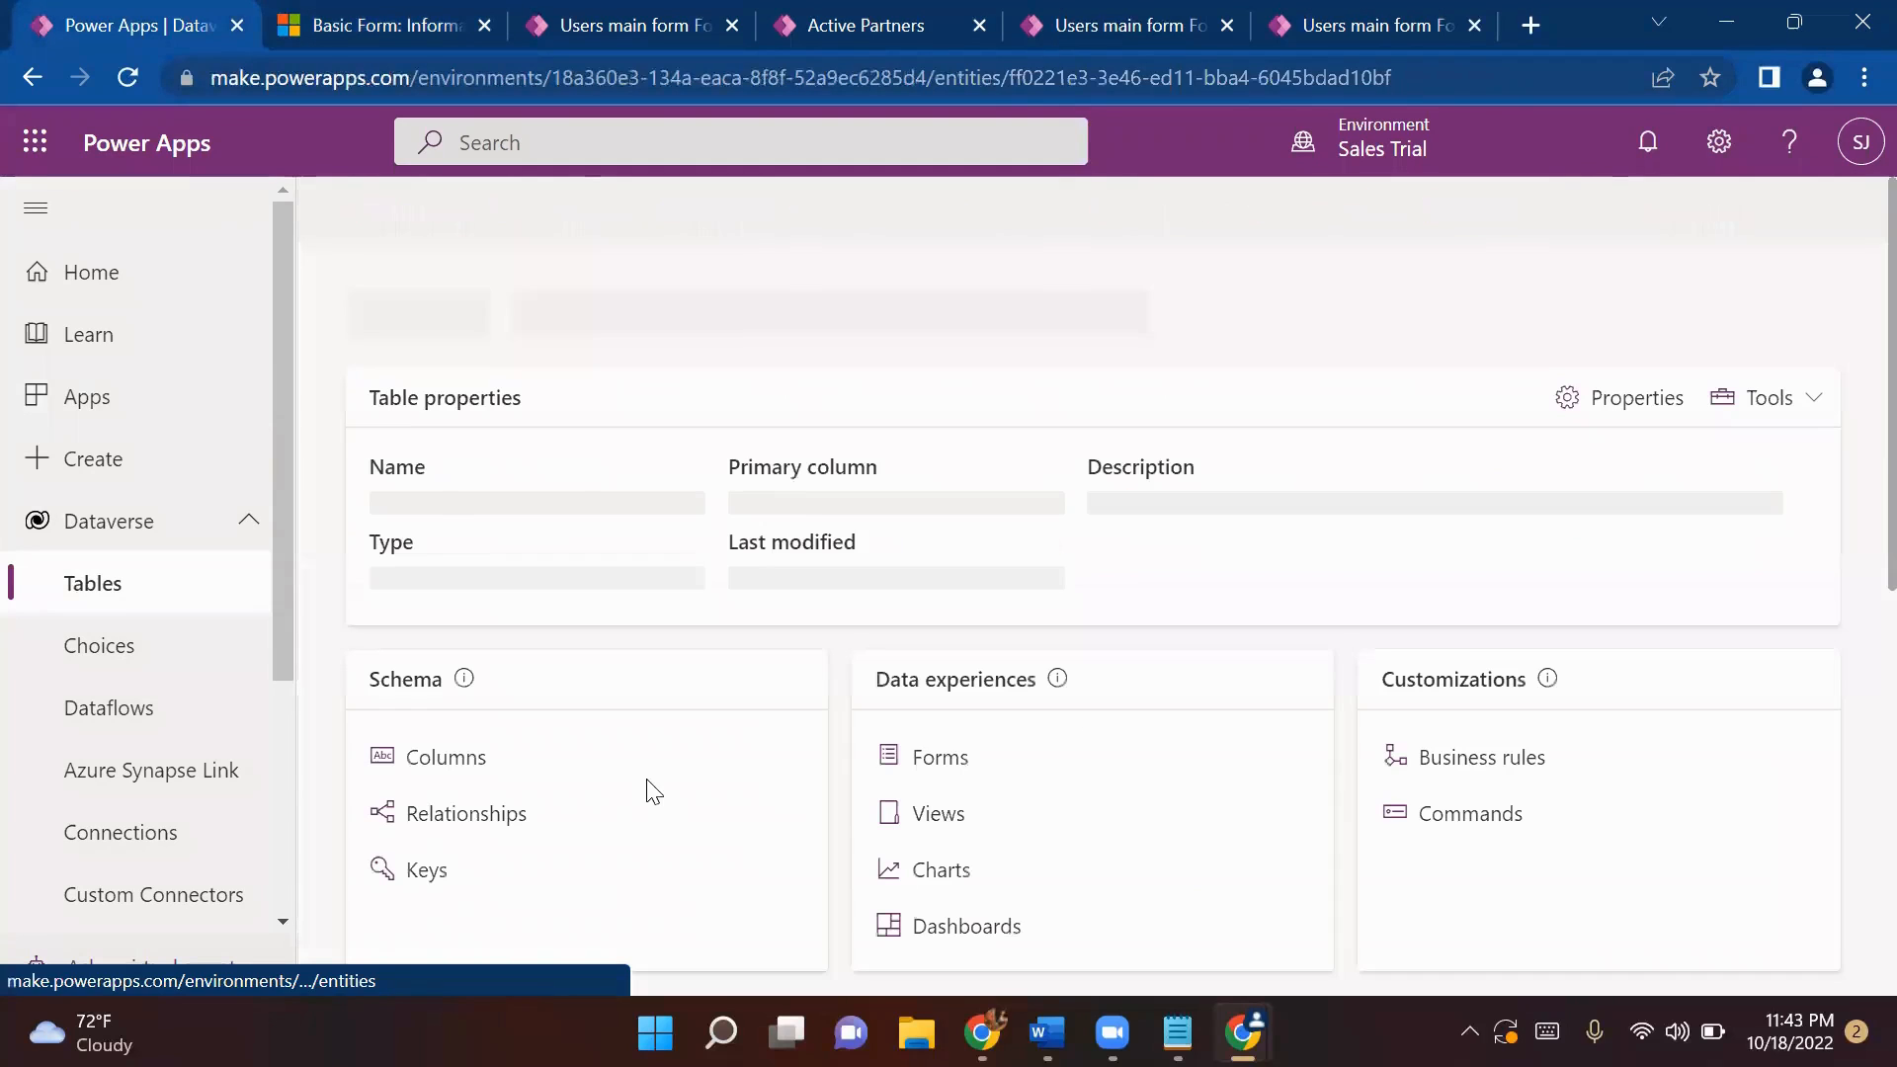
{"action": "left_click", "coordinate": [966, 926]}
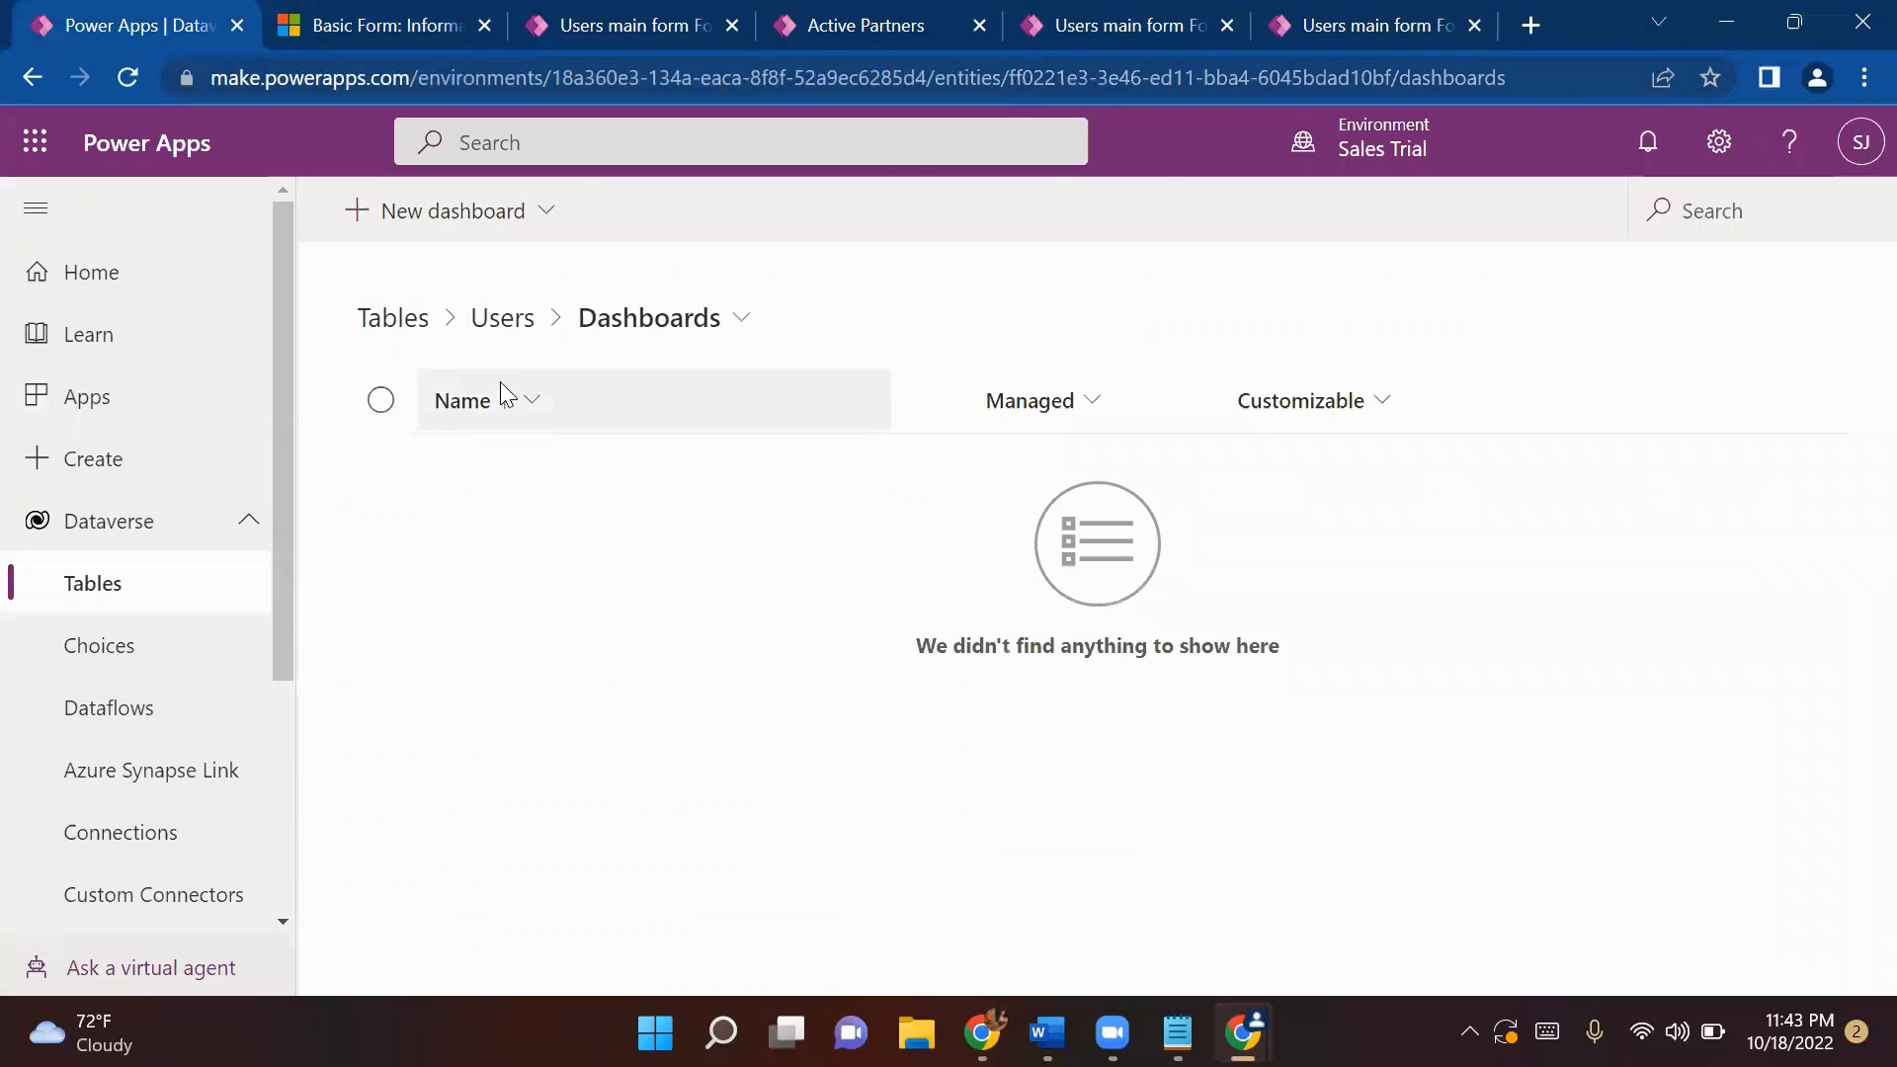
{"action": "left_click", "coordinate": [511, 329]}
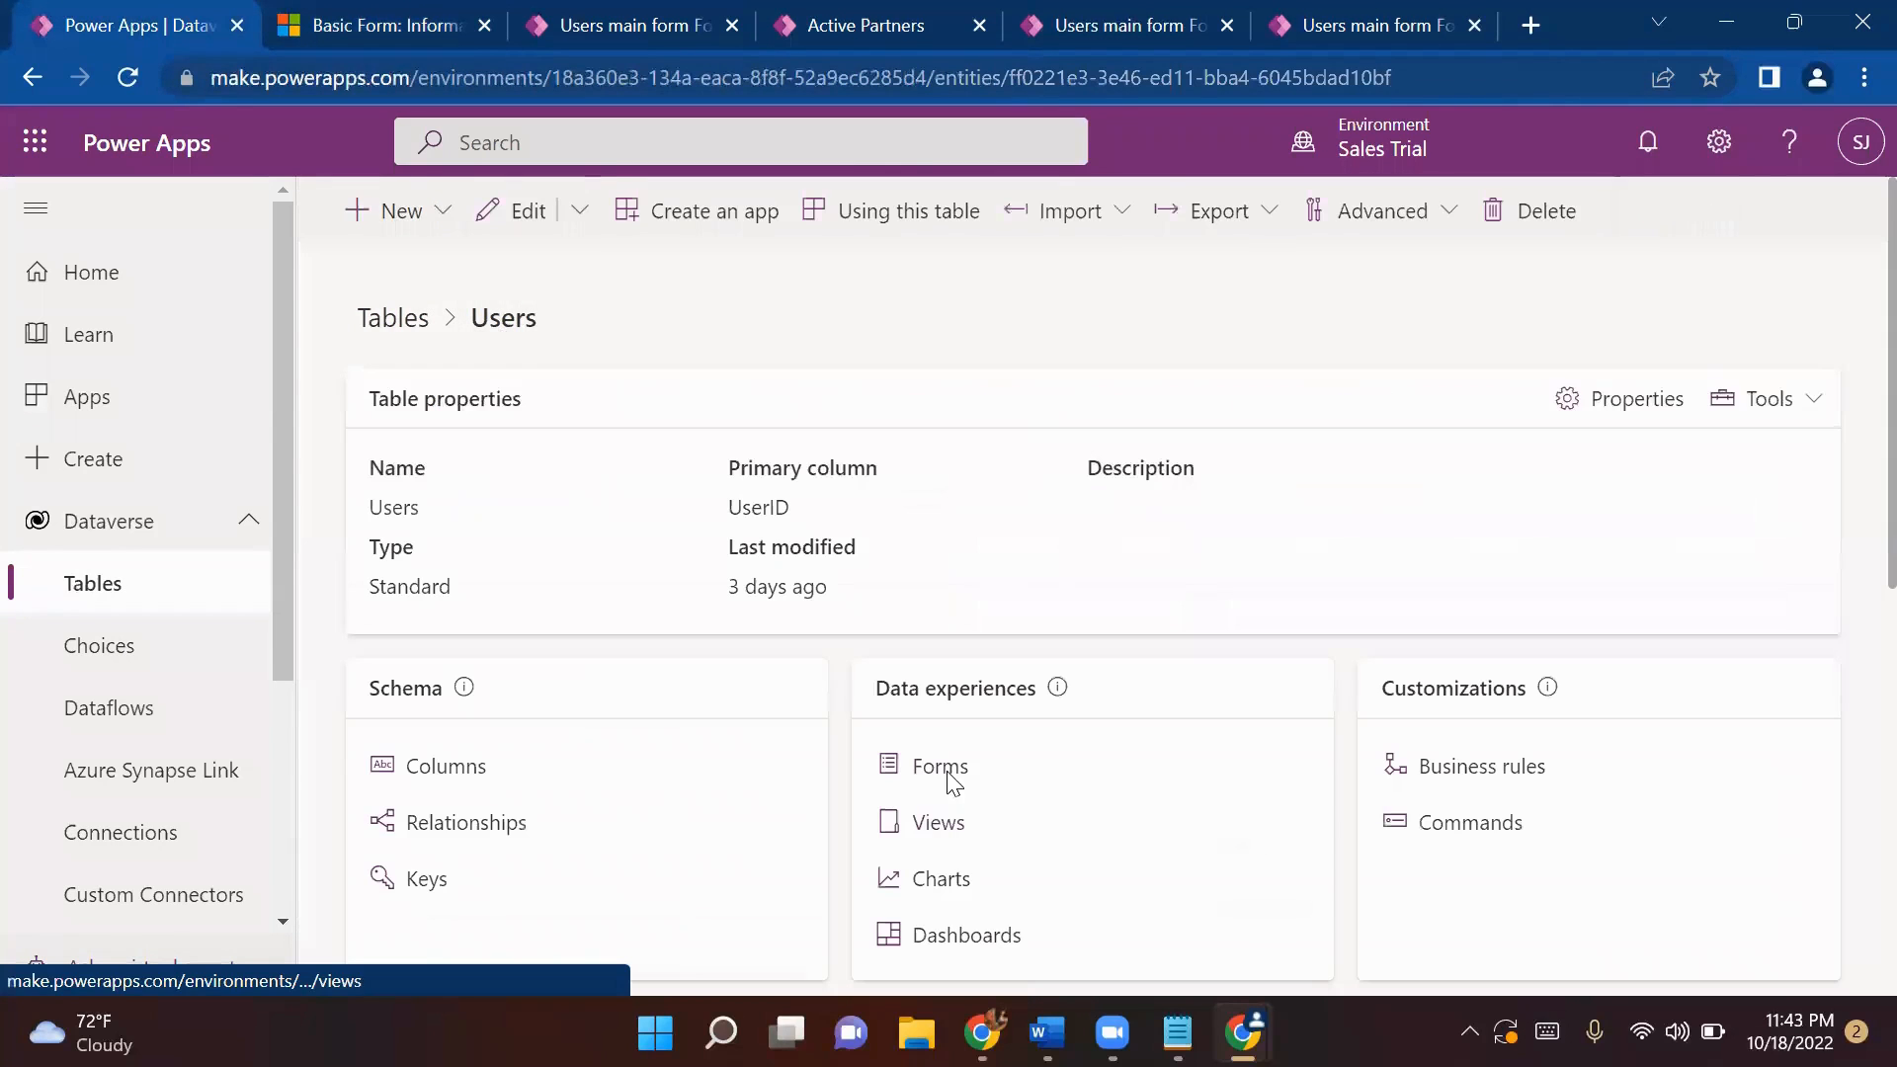
{"action": "left_click", "coordinate": [929, 768]}
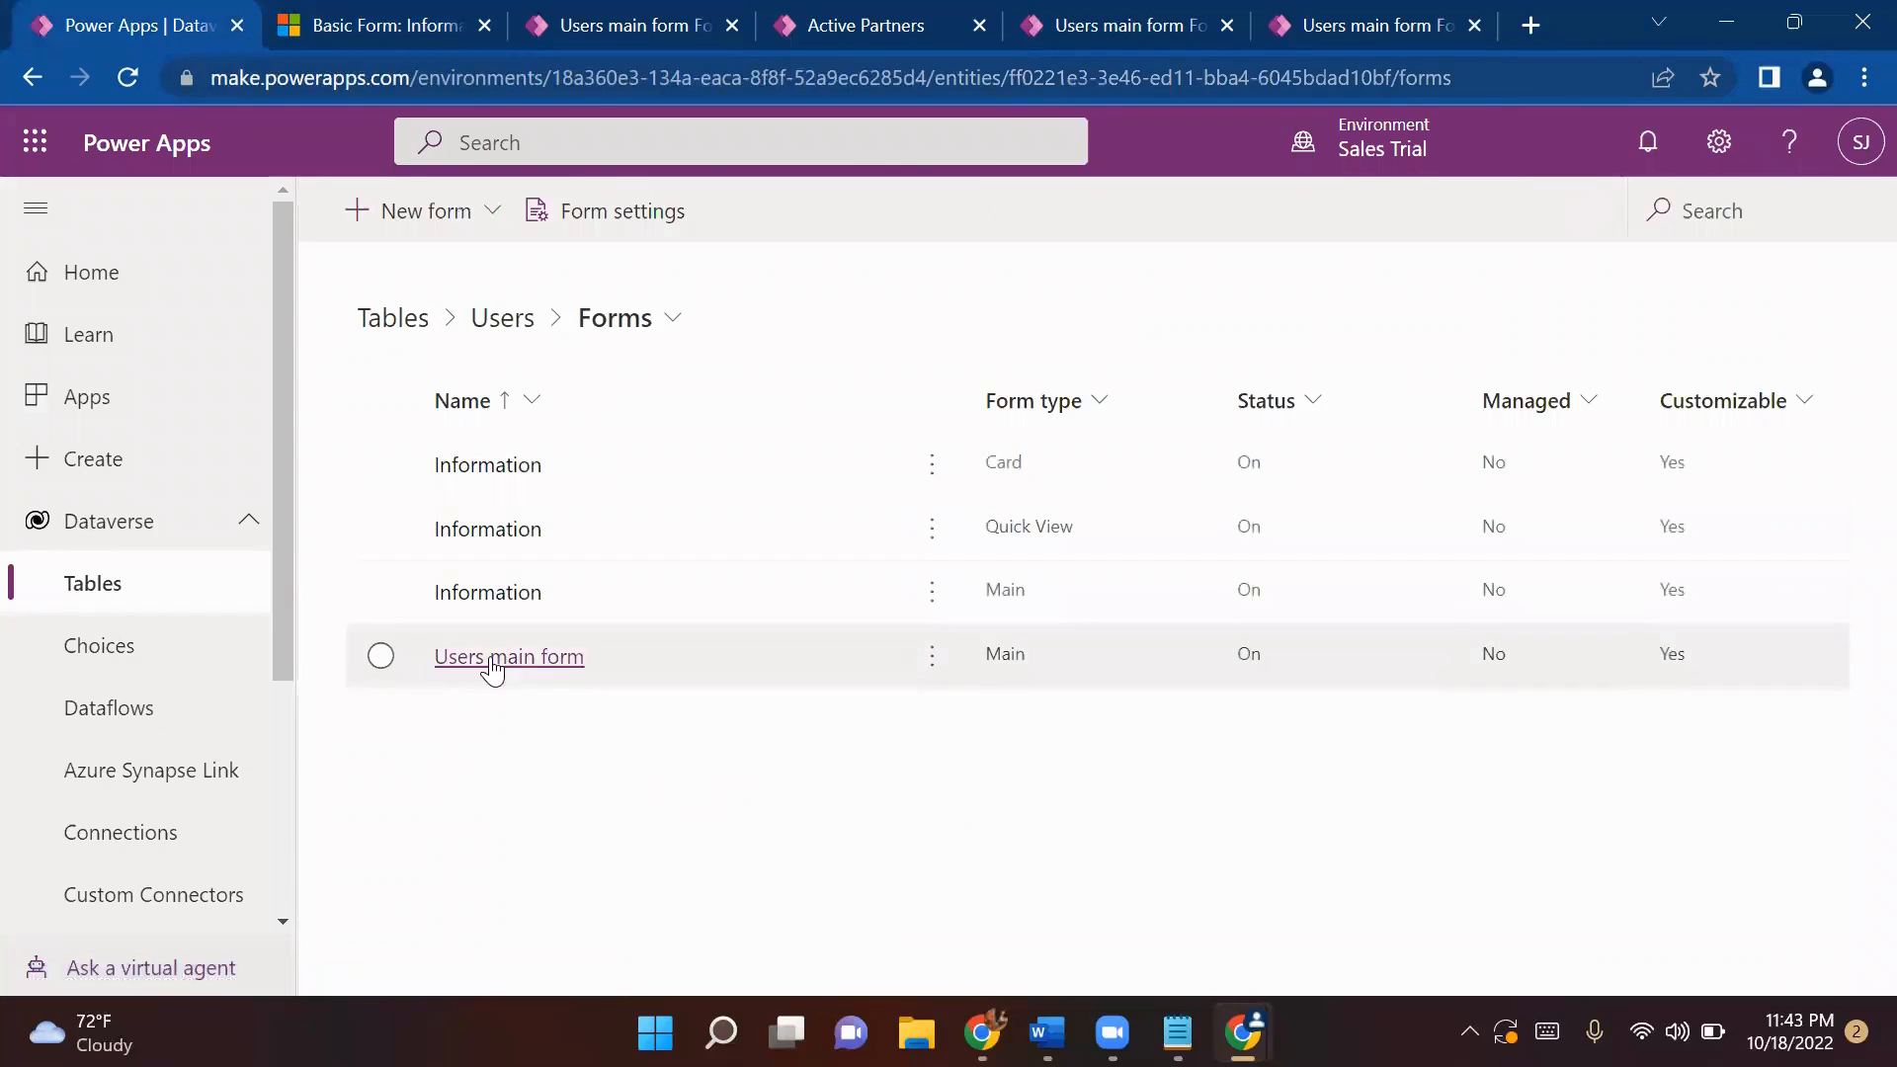
- Return to the basic form in Portal Management and check which tabs it offers for the Users main form
{"action": "left_click", "coordinate": [354, 48]}
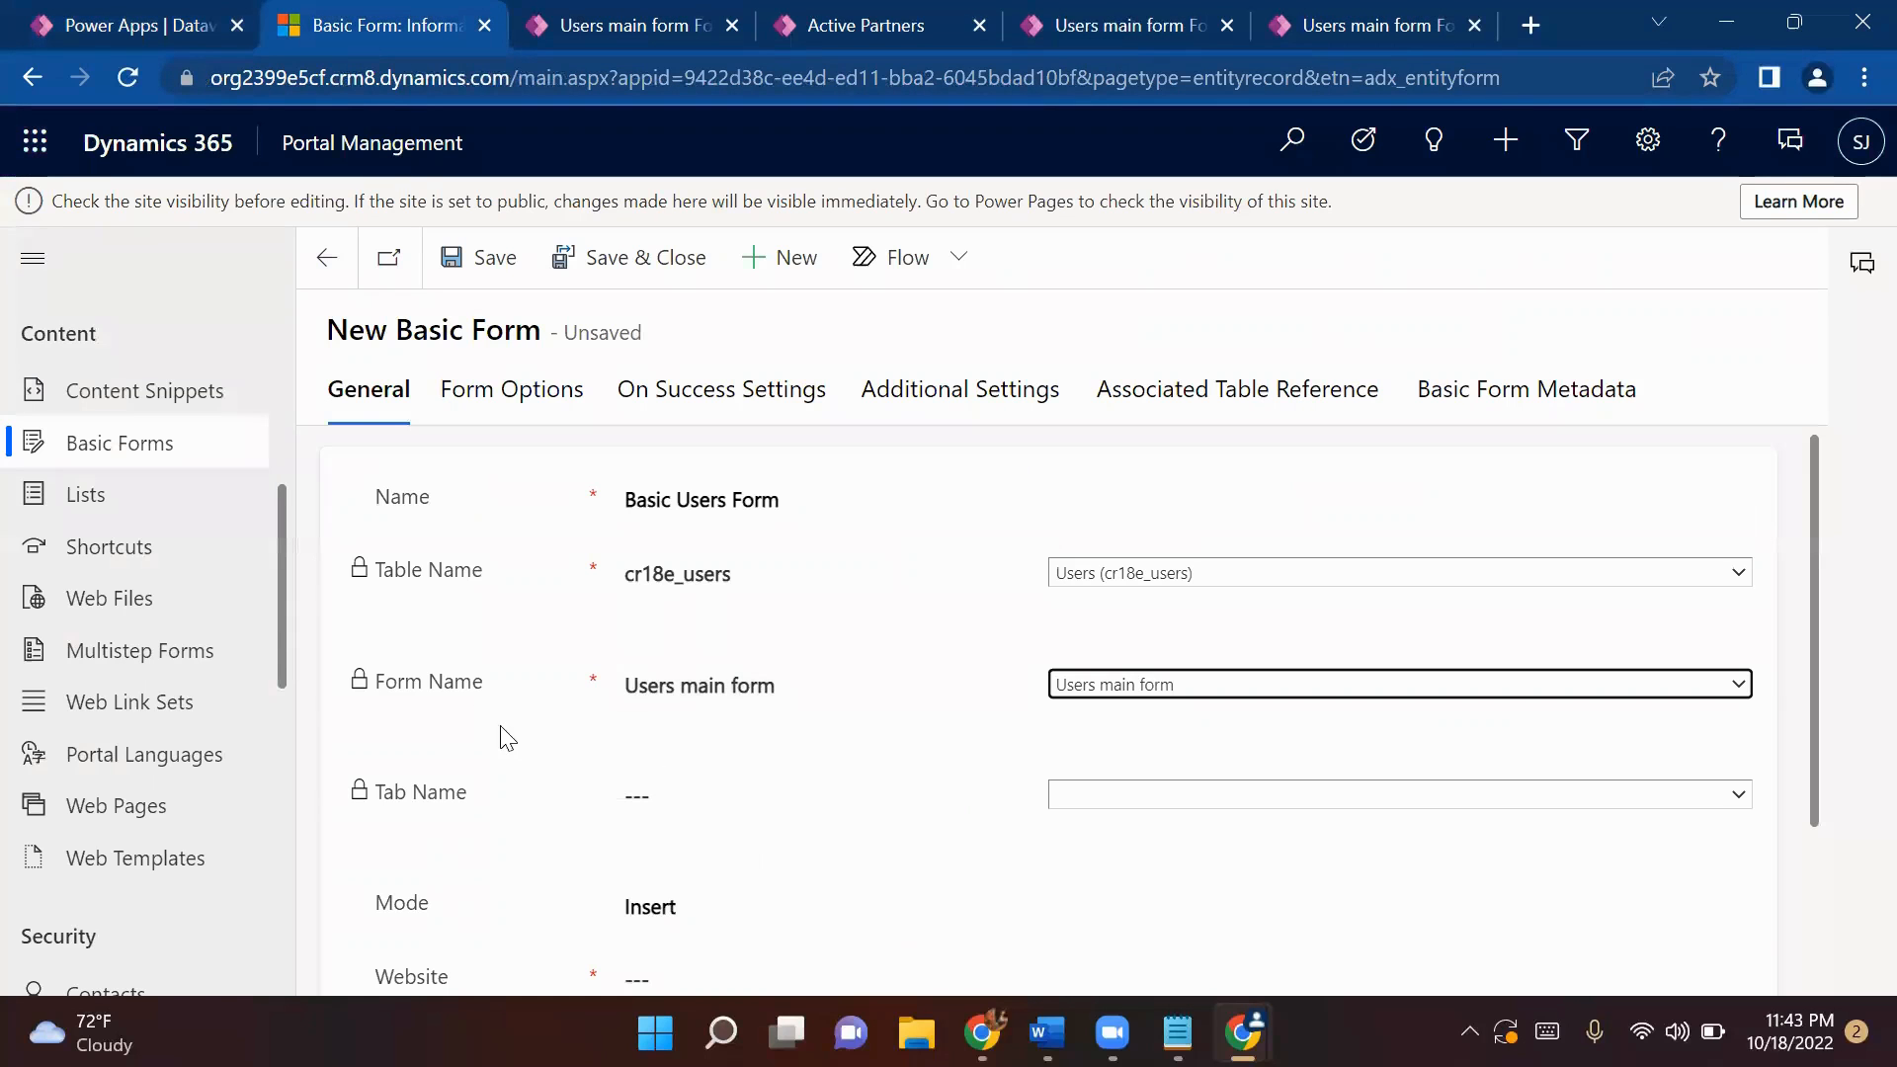
{"action": "left_click", "coordinate": [1160, 793]}
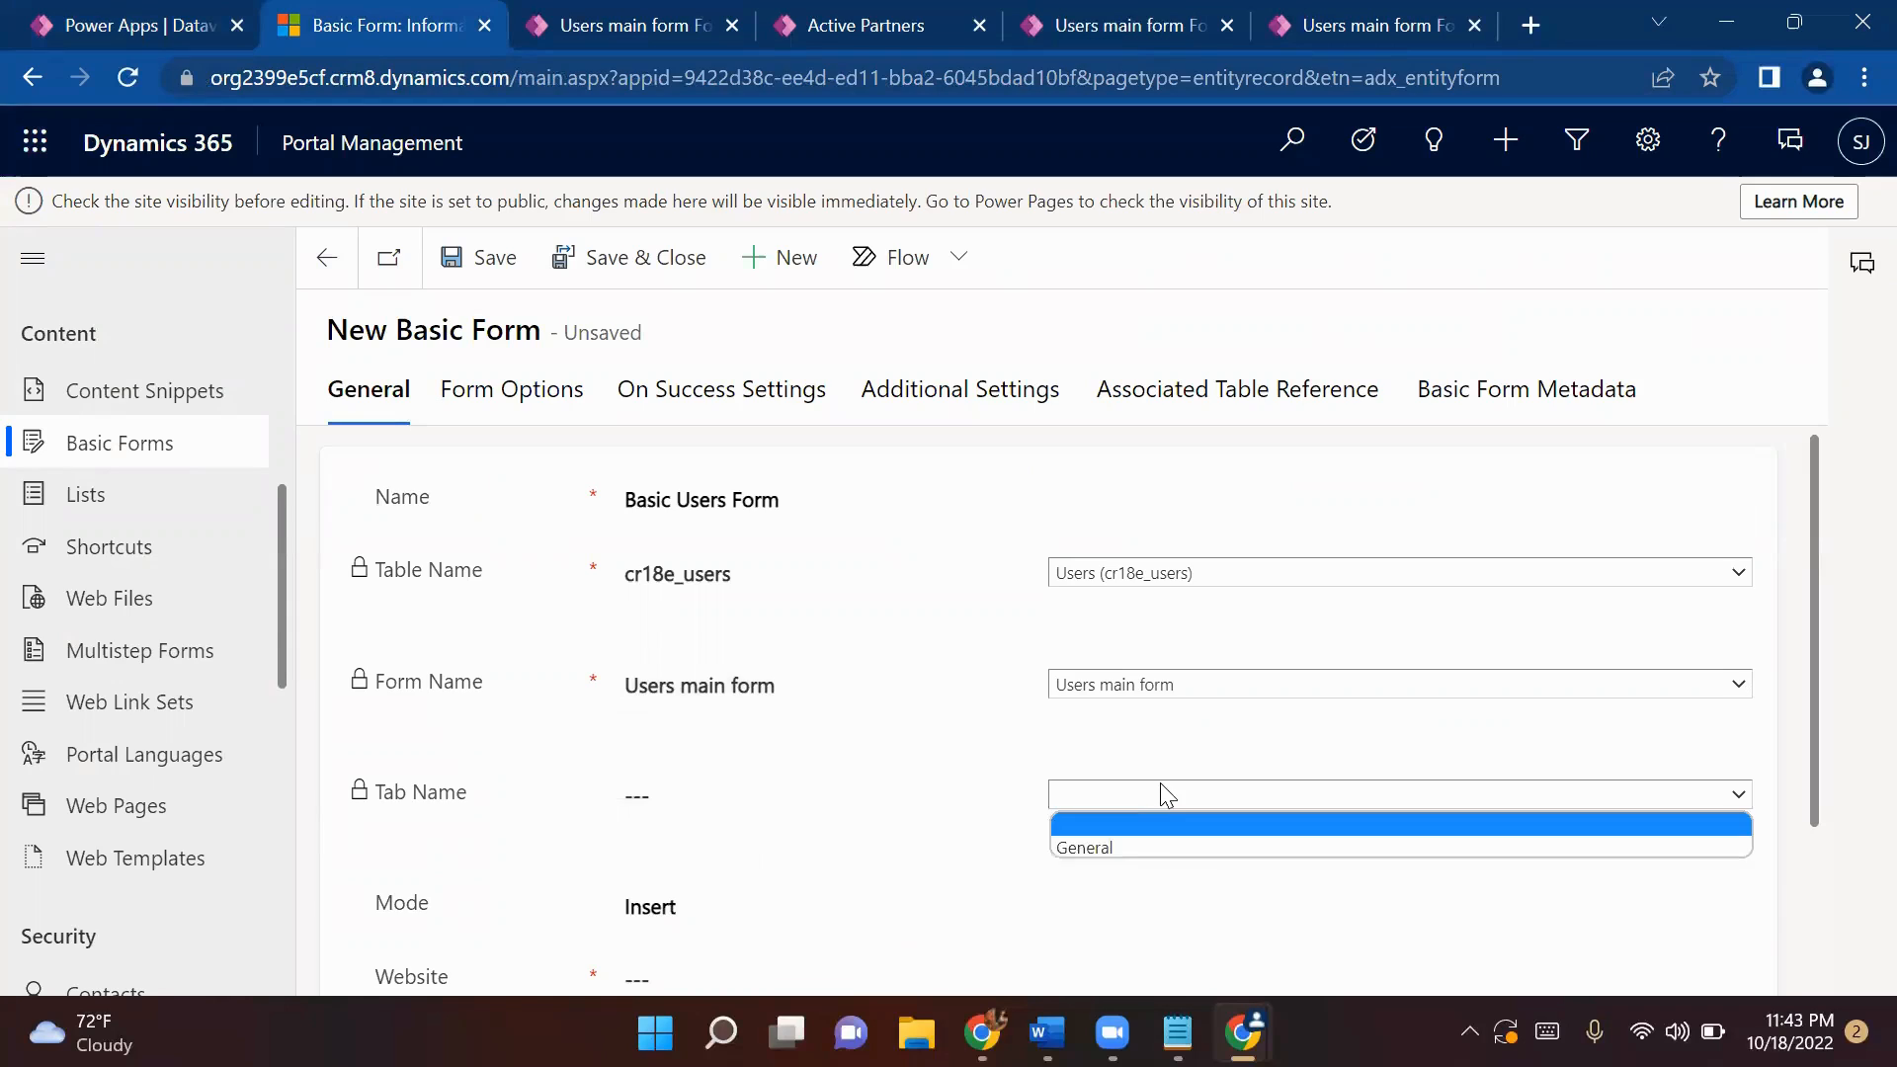
{"action": "scroll", "coordinate": [1008, 796], "scroll_direction": "down", "scroll_amount": 1}
{"action": "left_click", "coordinate": [1094, 650]}
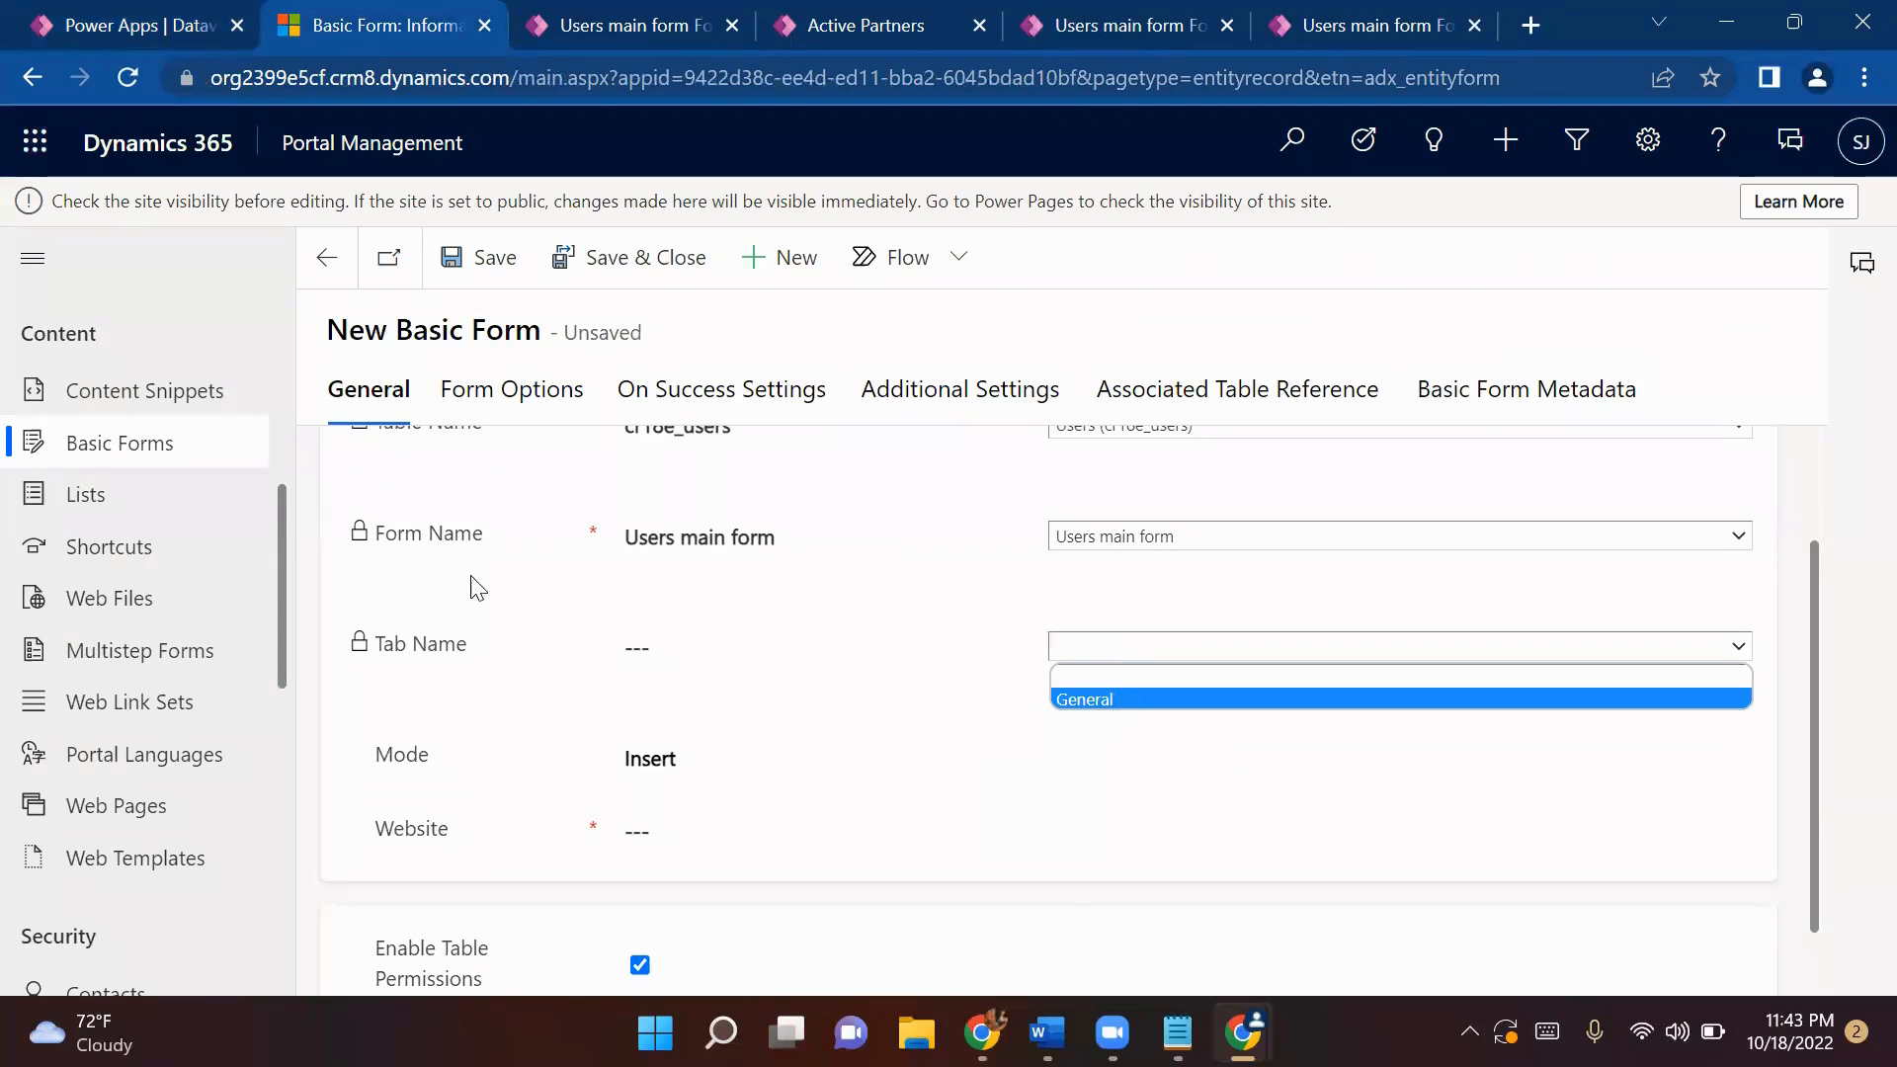
- Switch back to Power Apps, open the Users main form for editing and select its General tab in the tree
{"action": "left_click", "coordinate": [173, 12]}
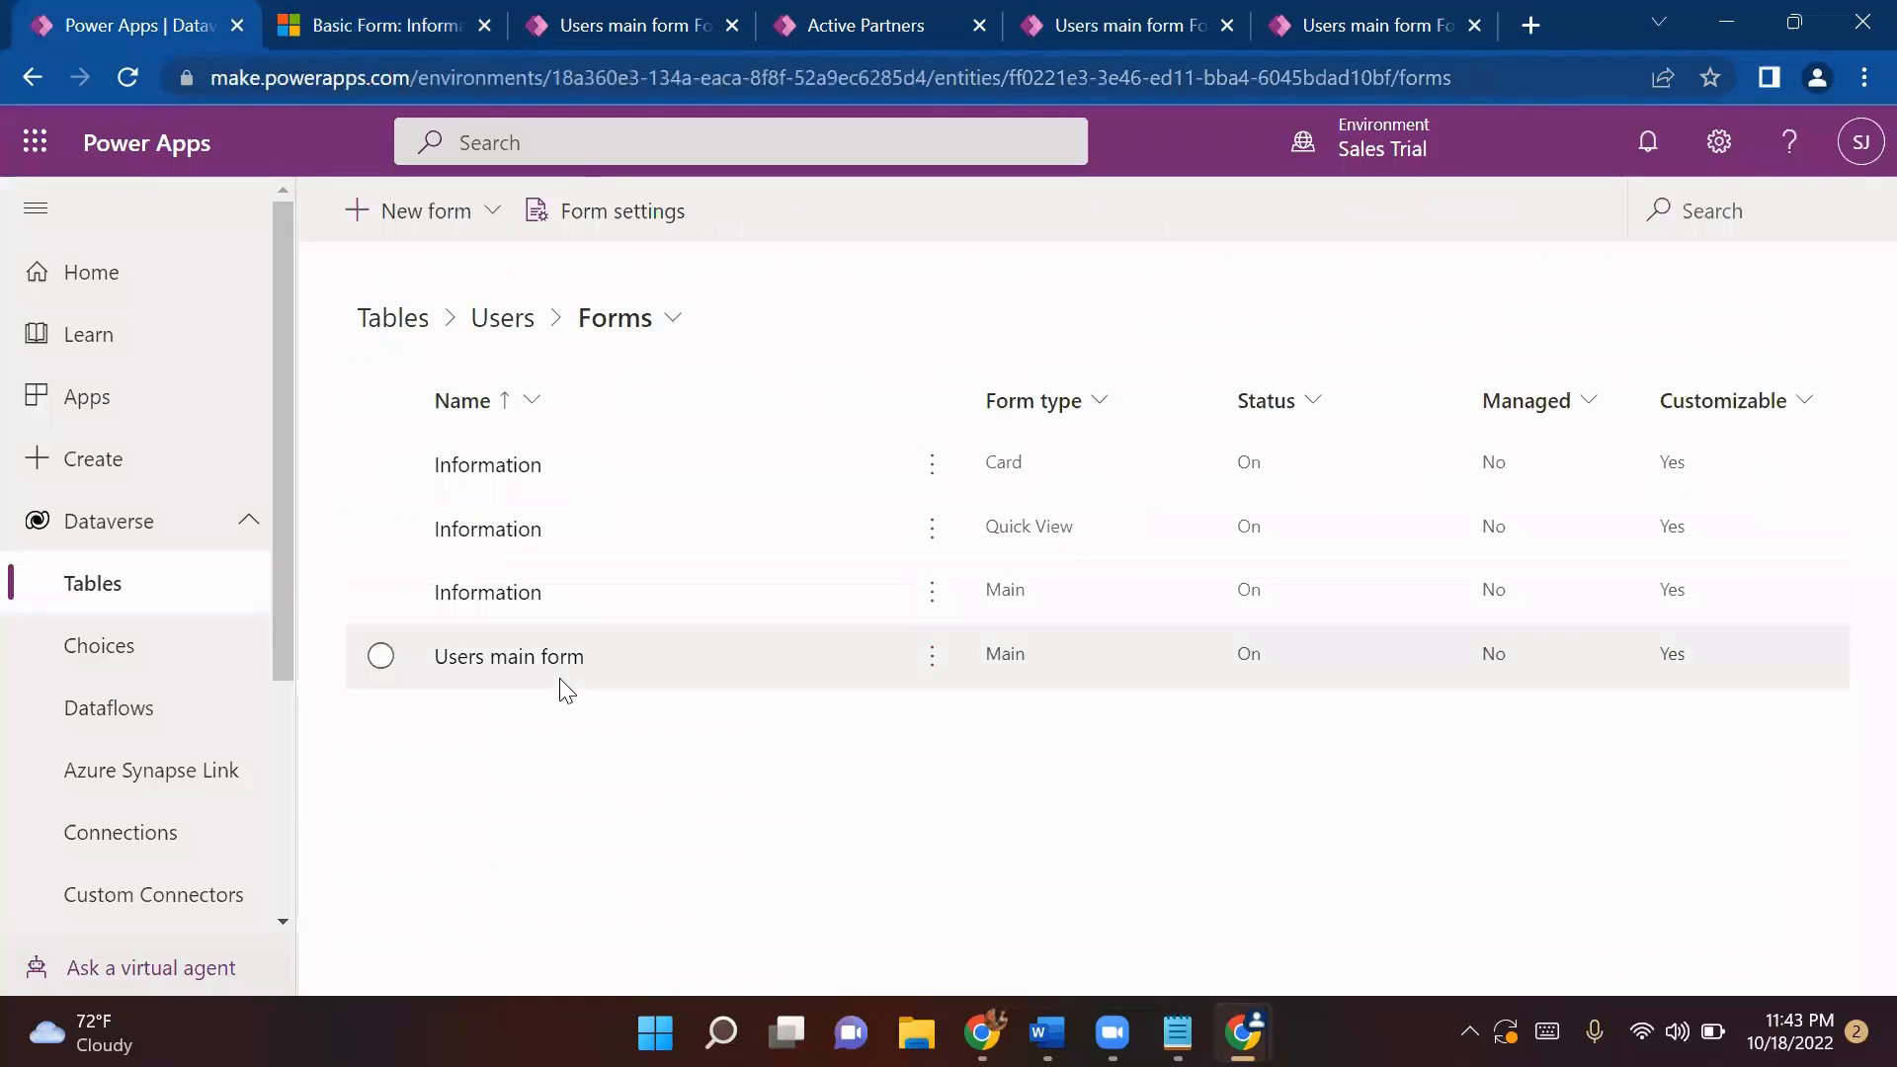
{"action": "left_click", "coordinate": [534, 688]}
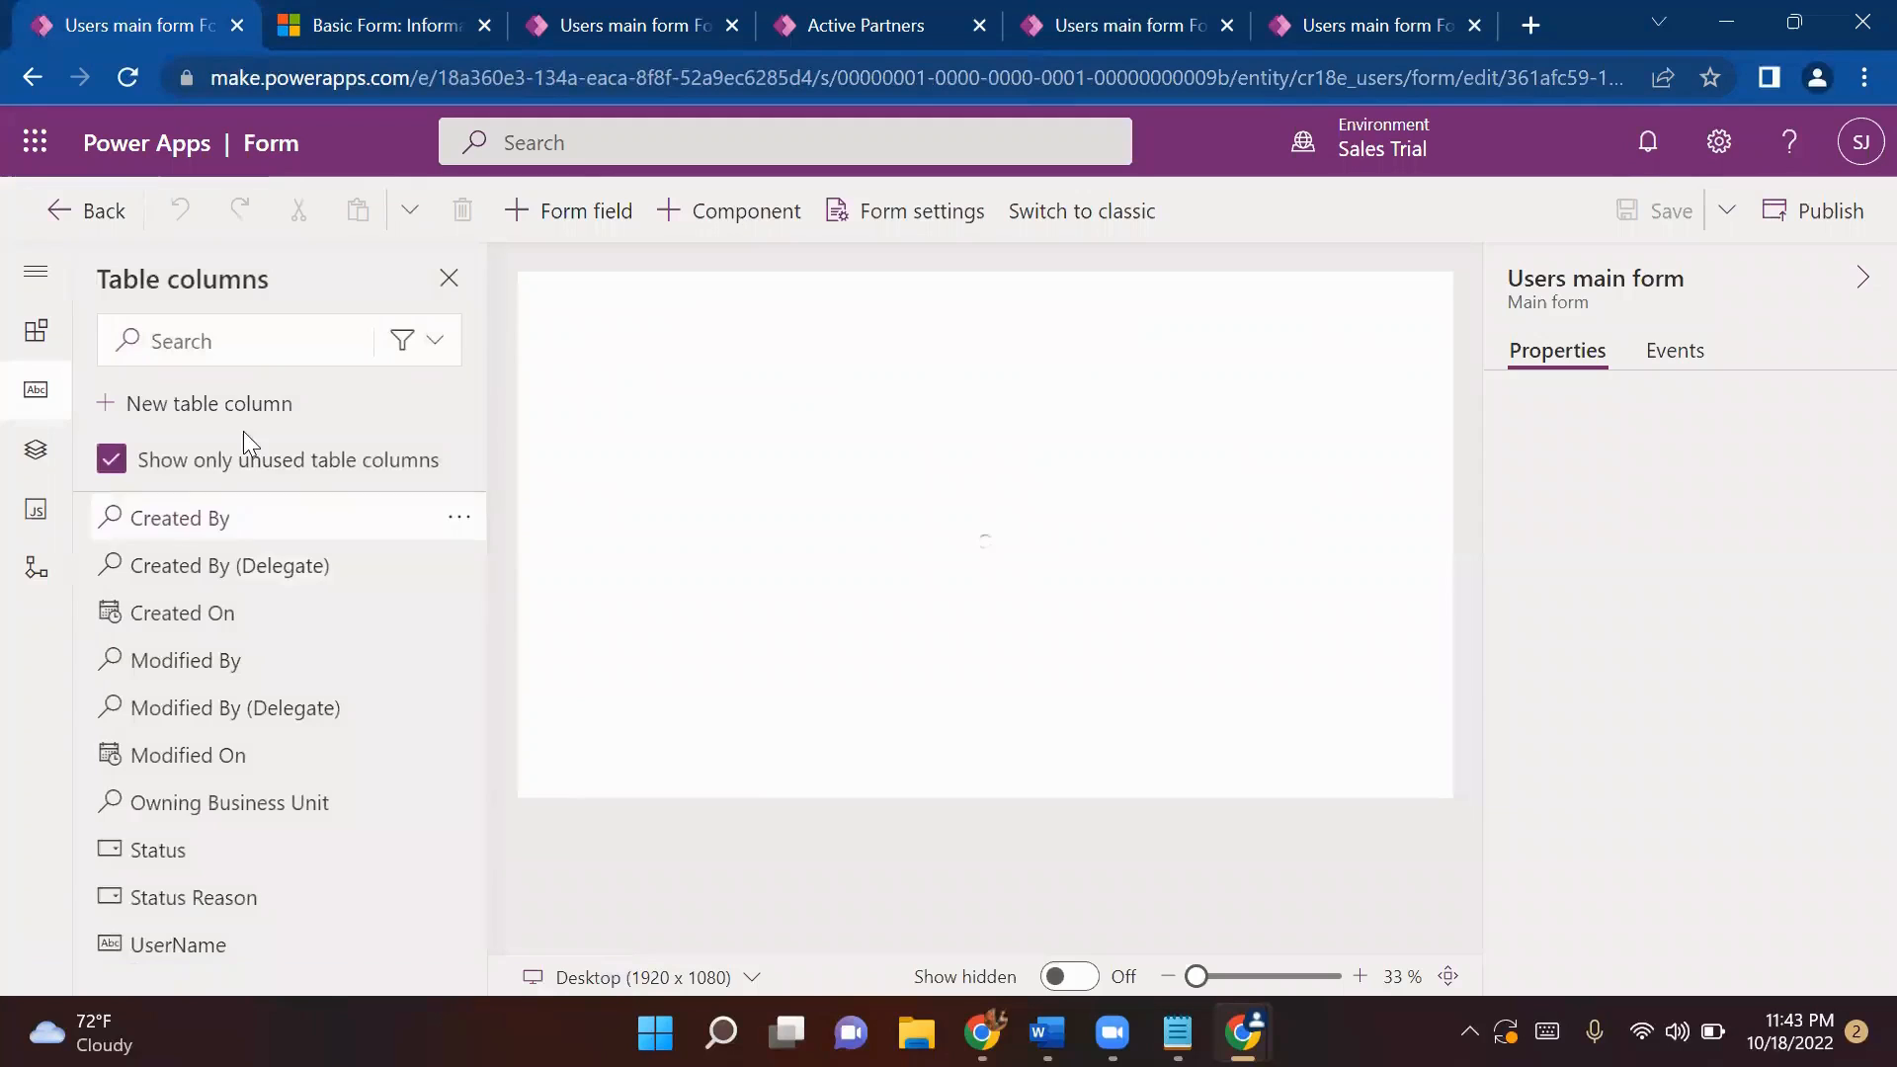
{"action": "left_click", "coordinate": [36, 449]}
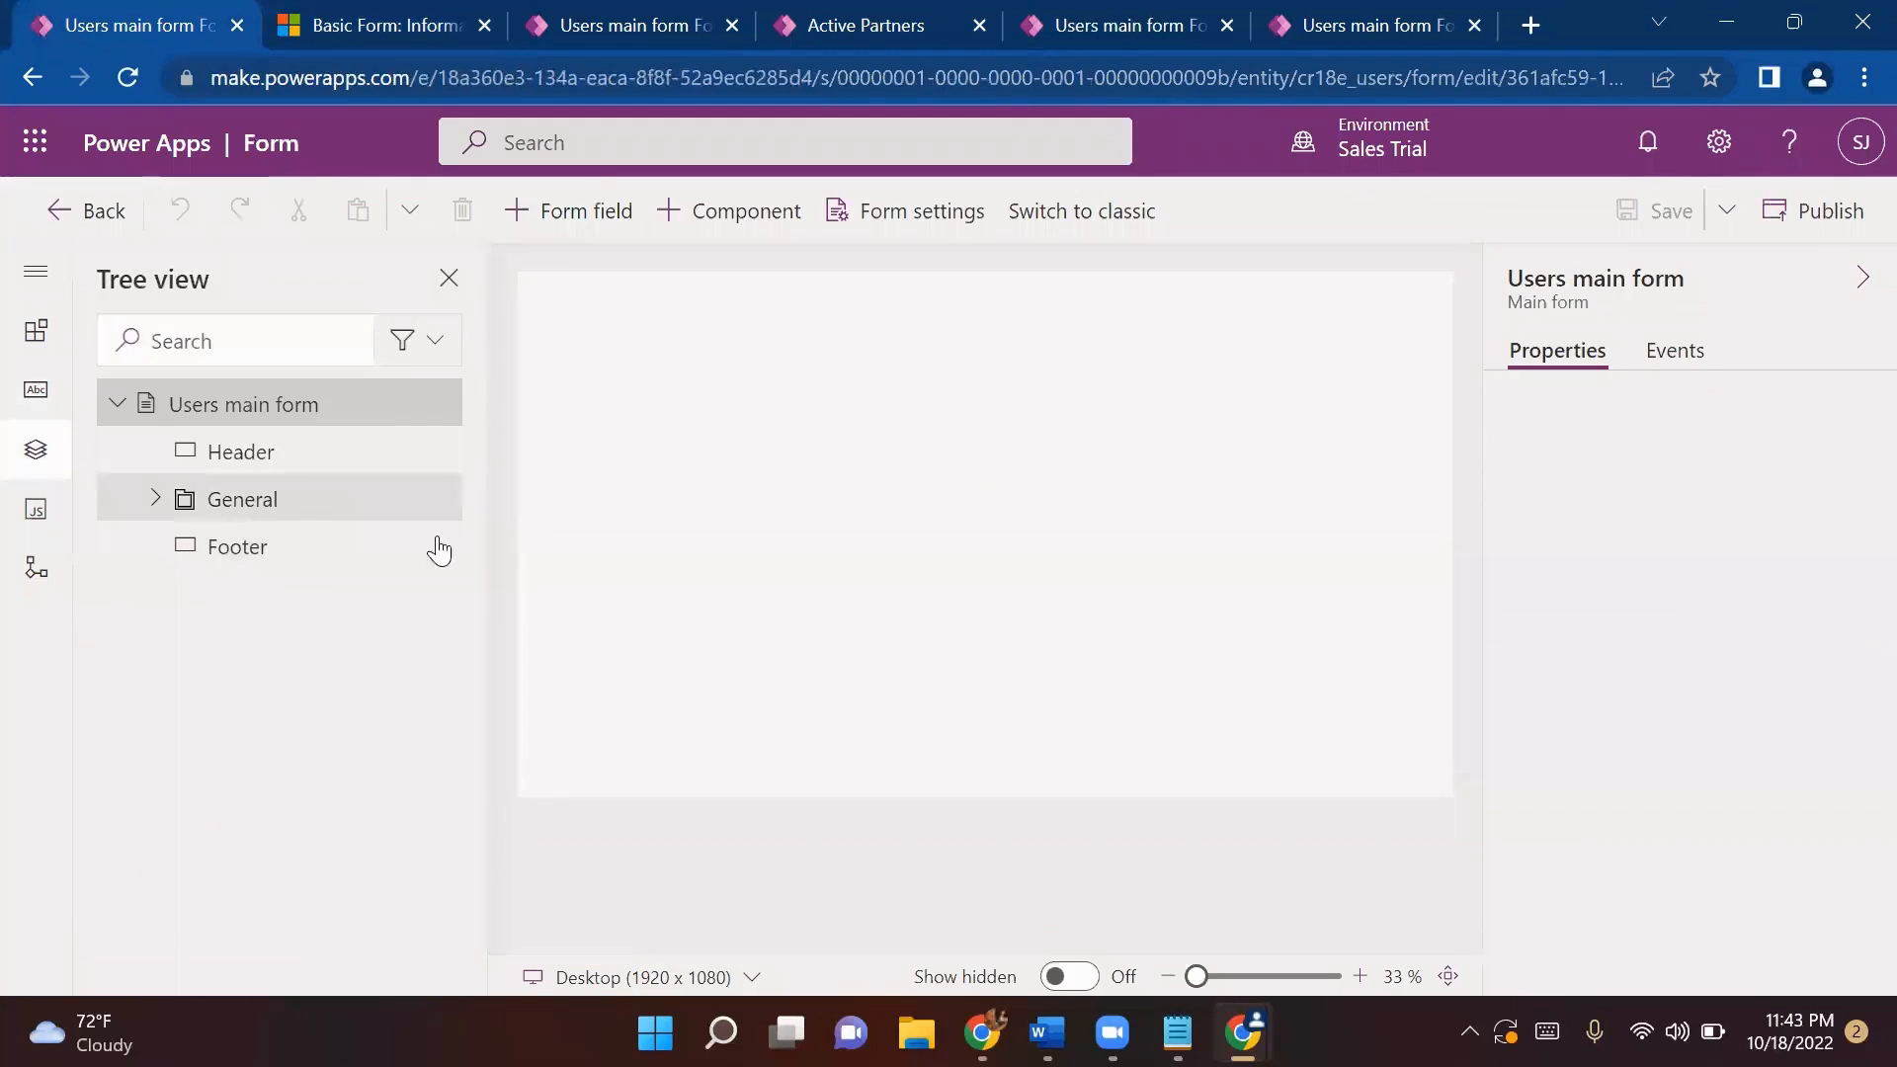
{"action": "left_click", "coordinate": [407, 503]}
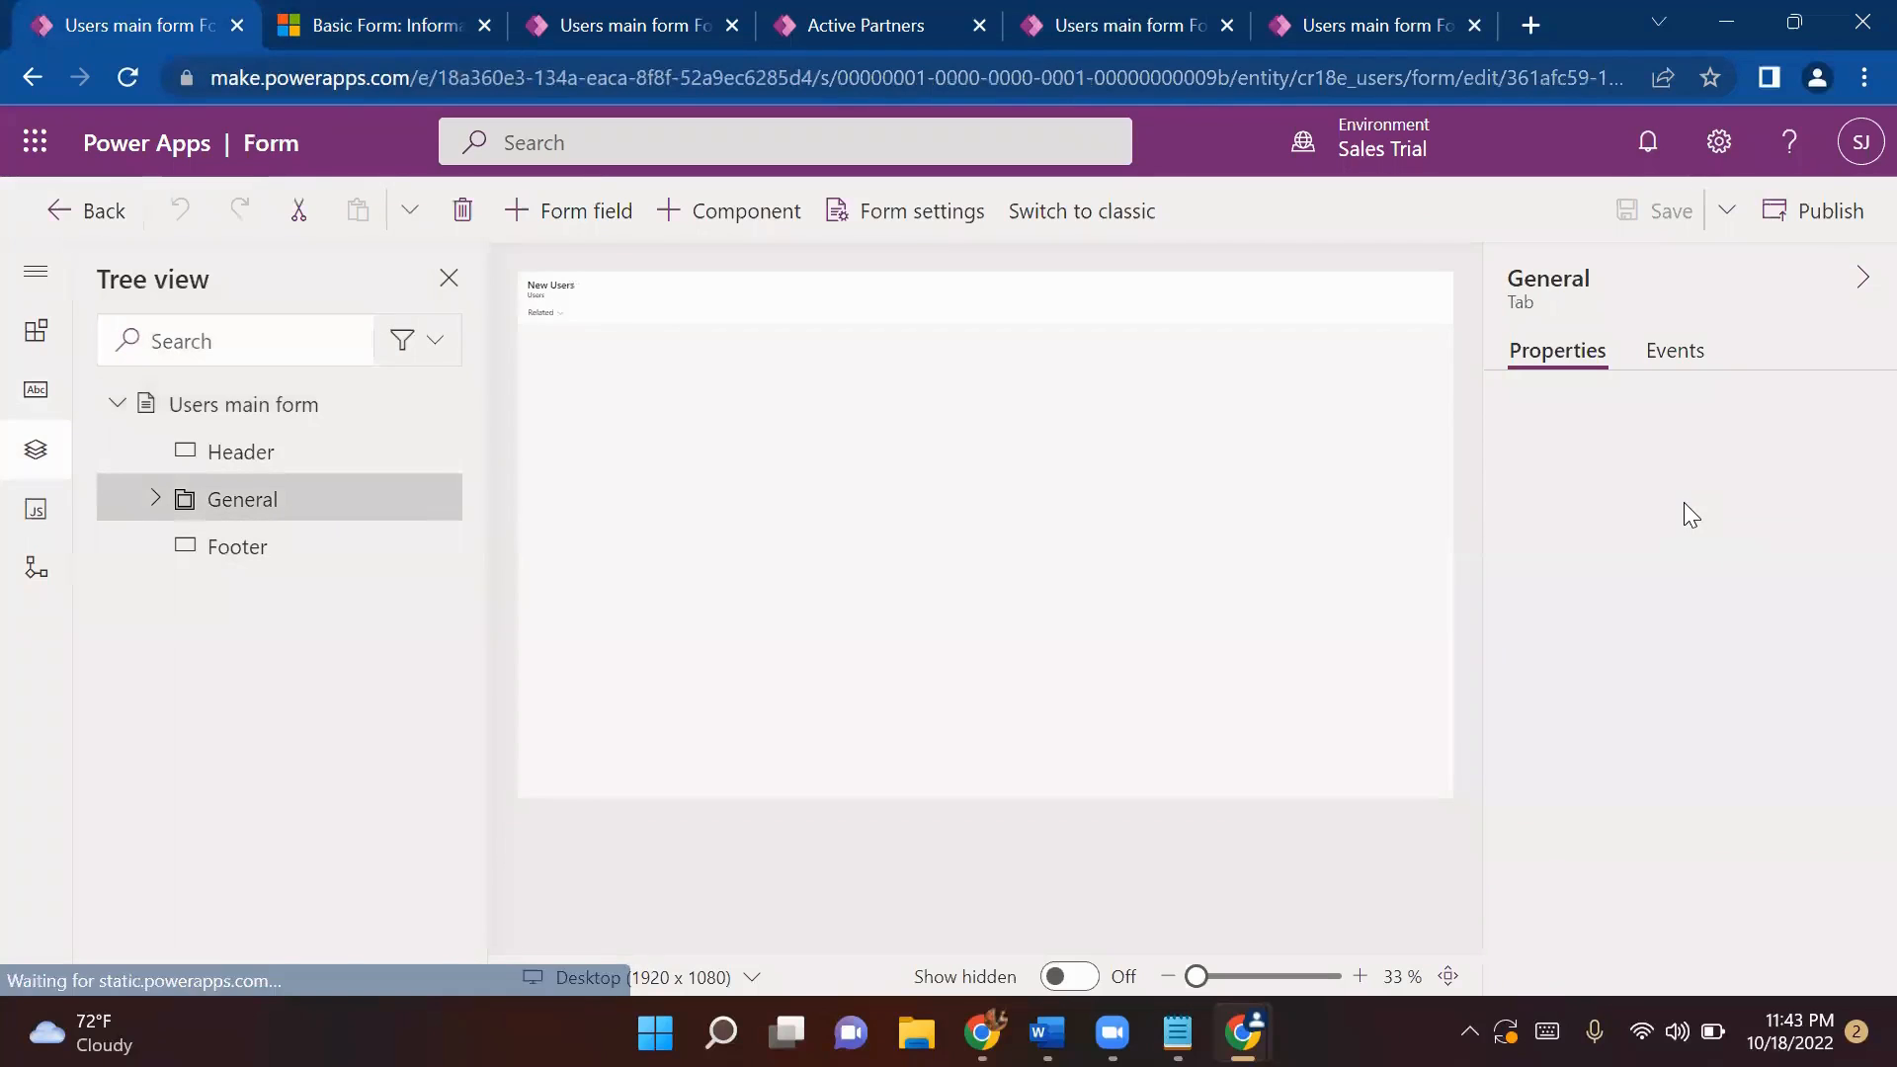
- Set both the label and the name of the General tab to "Users Detail" and publish the form
{"action": "left_click_drag", "start_coordinate": [1663, 504], "coordinate": [1524, 514]}
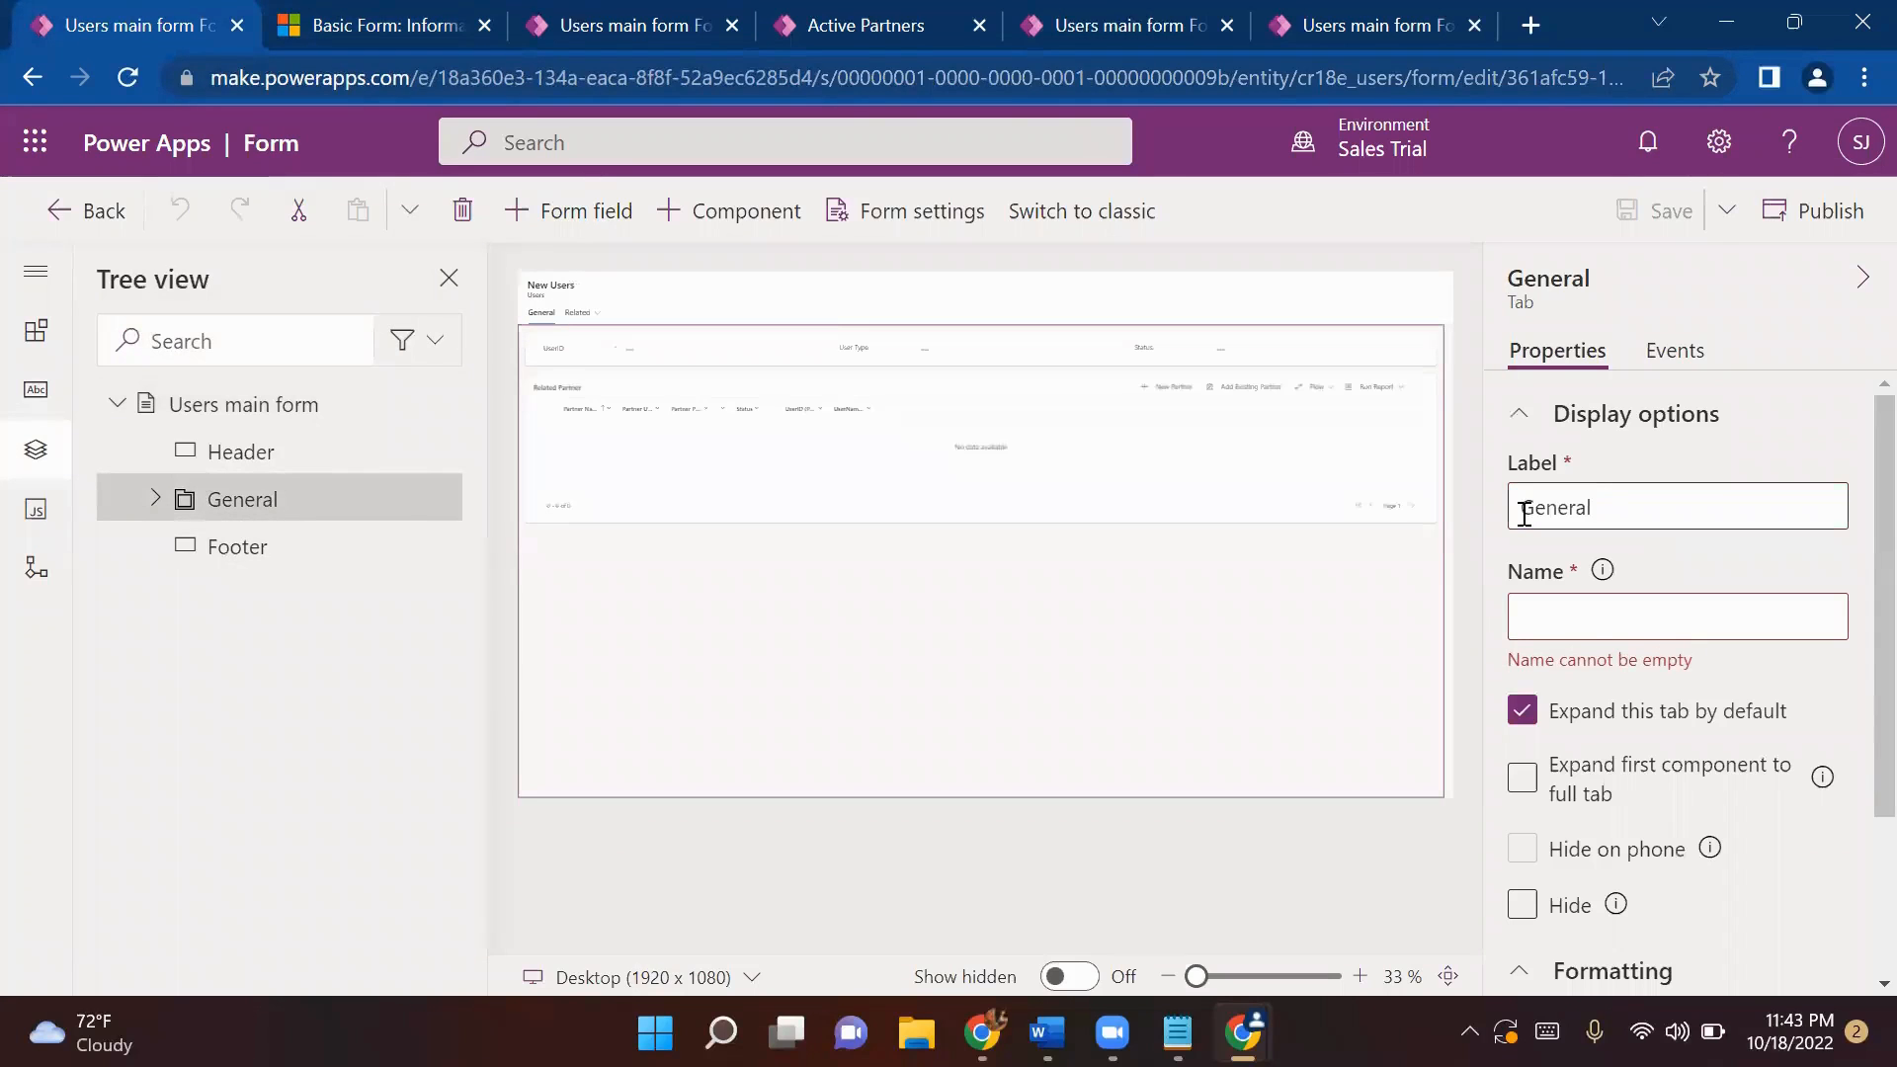
{"action": "double_click", "coordinate": [1575, 512]}
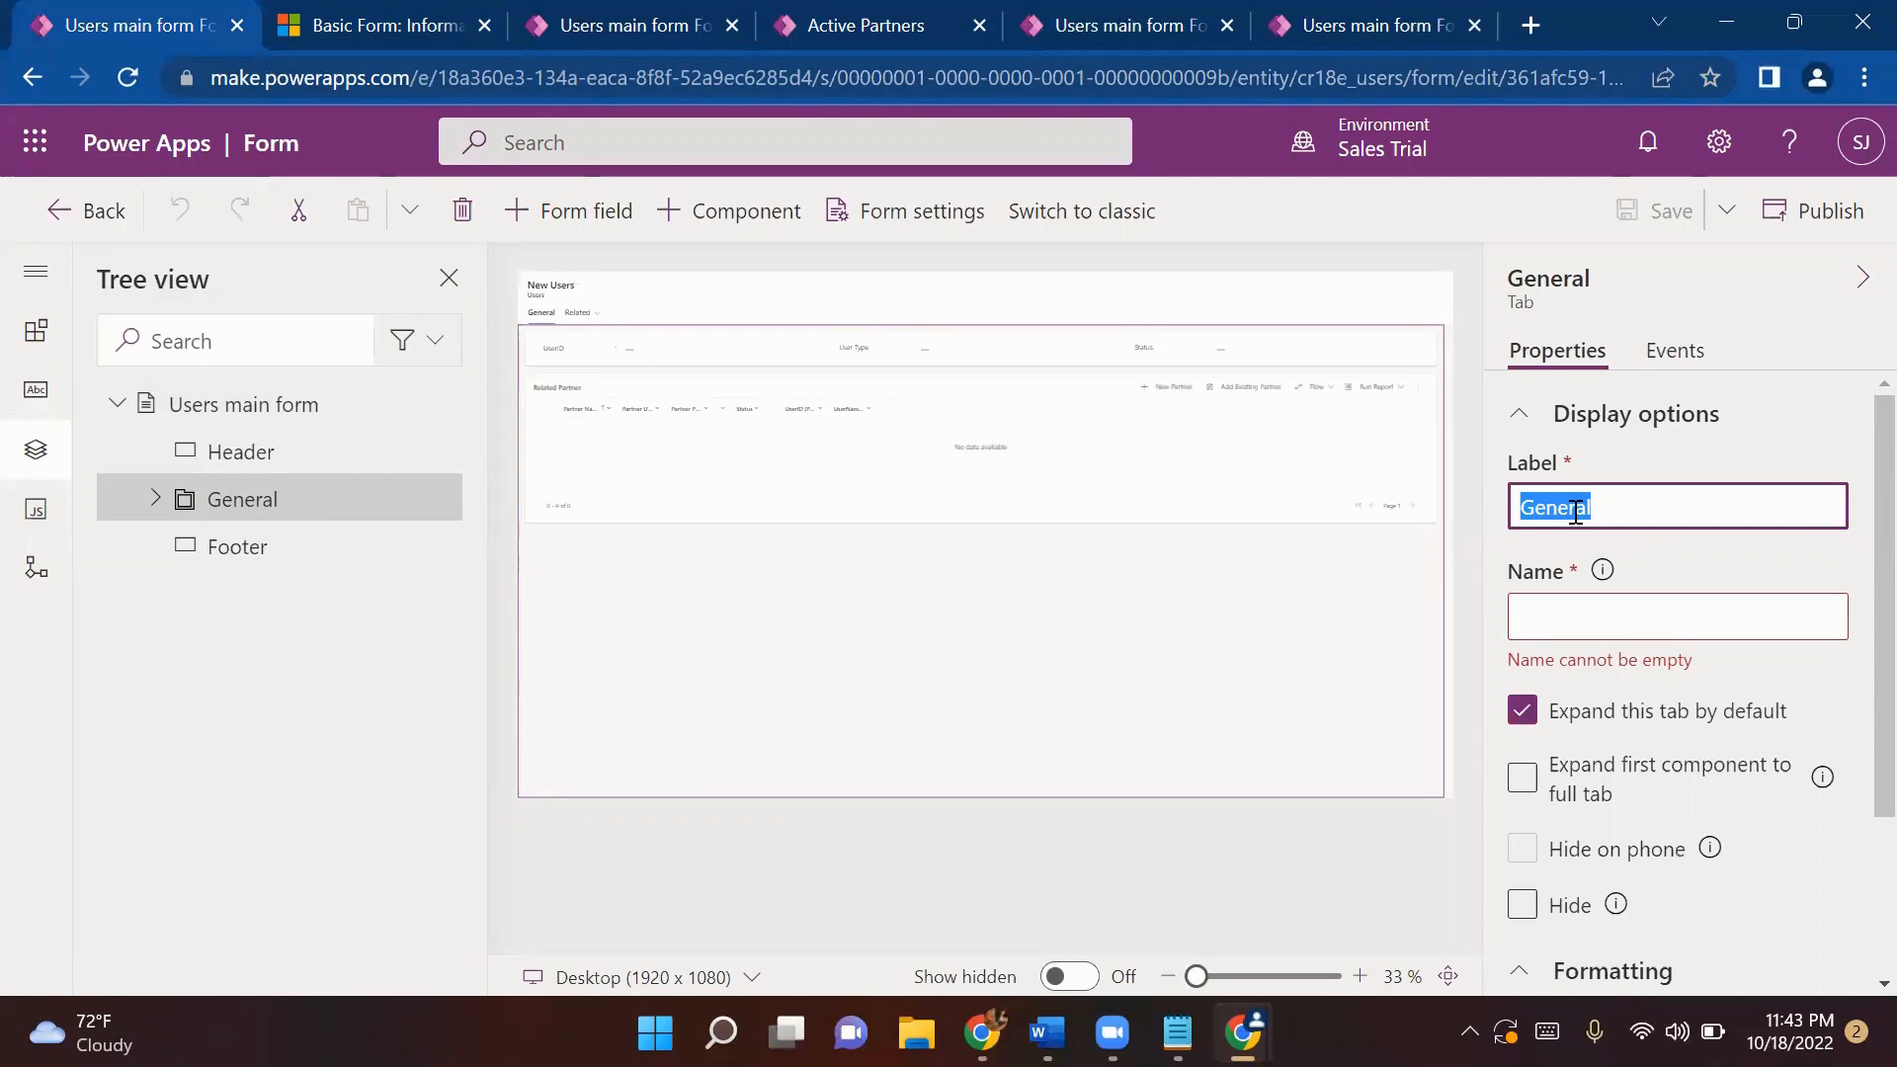
{"action": "type", "text": "s"}
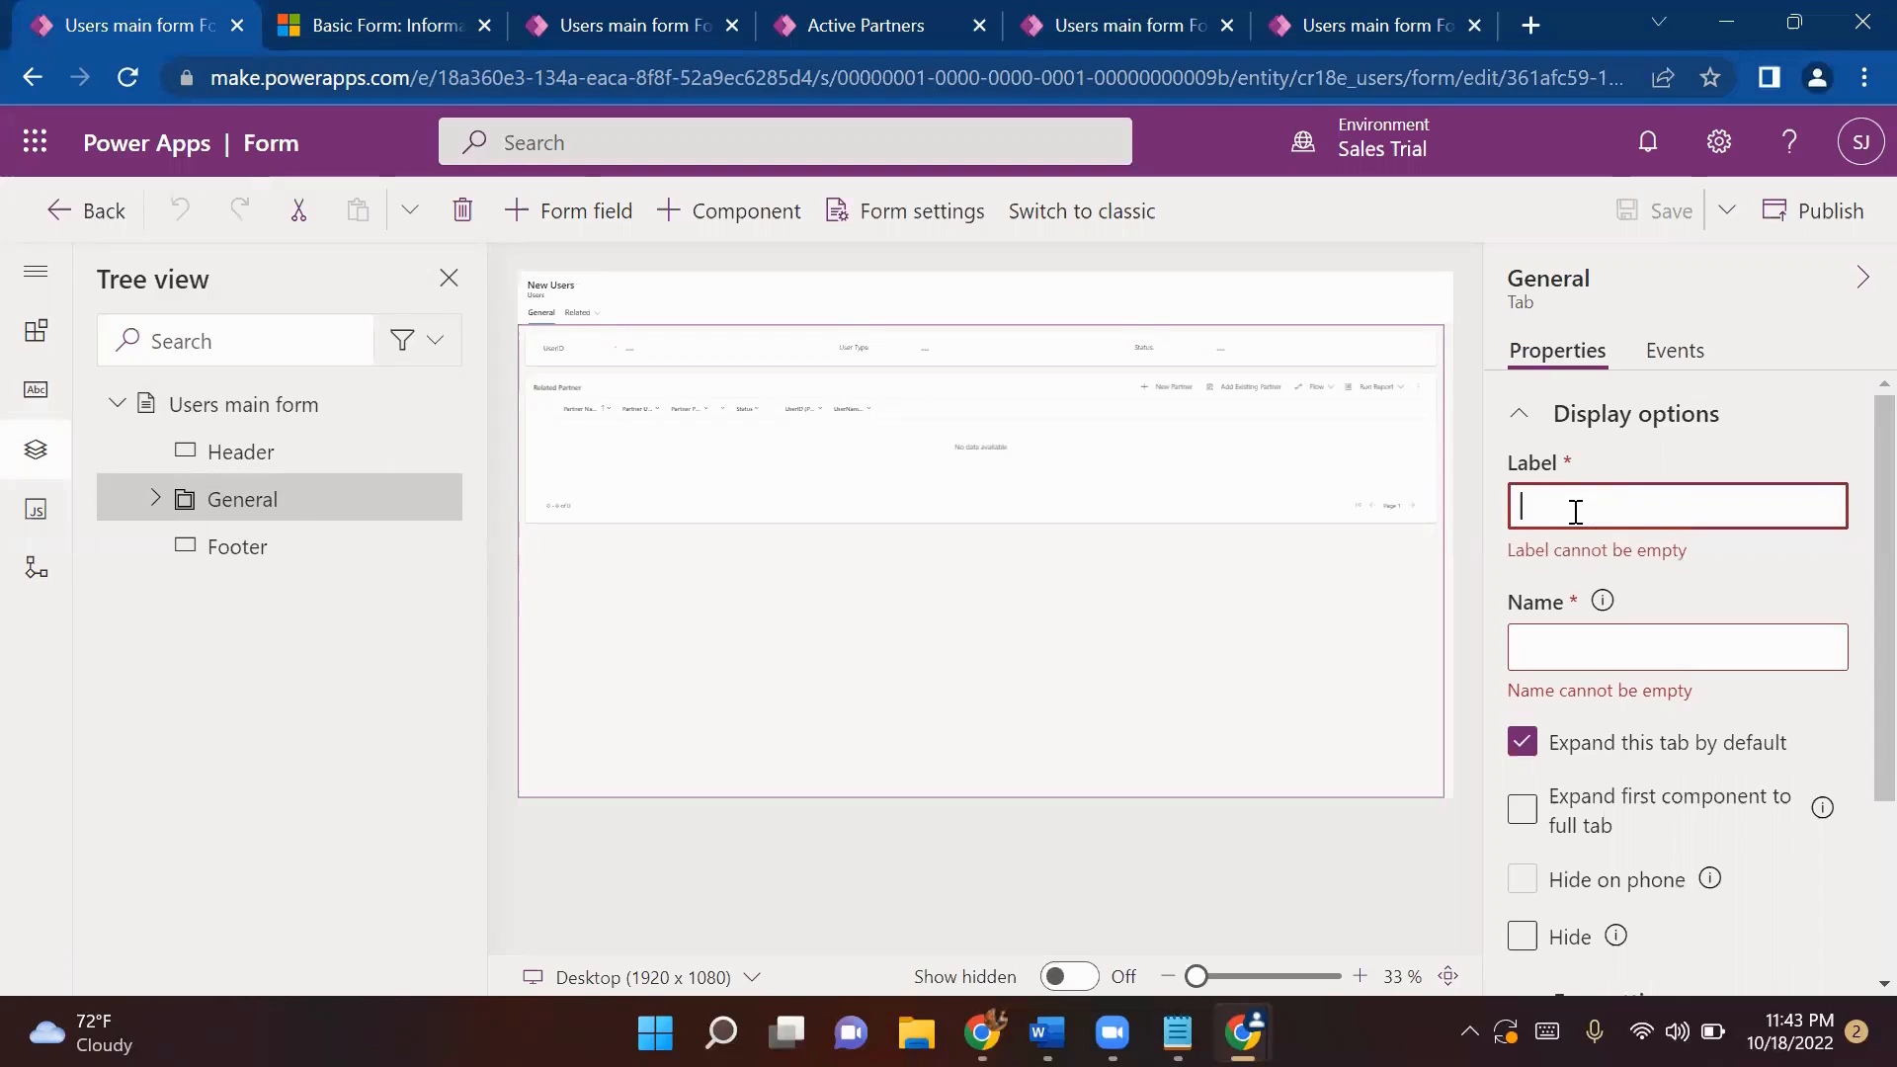
{"action": "type", "text": "Users Detail"}
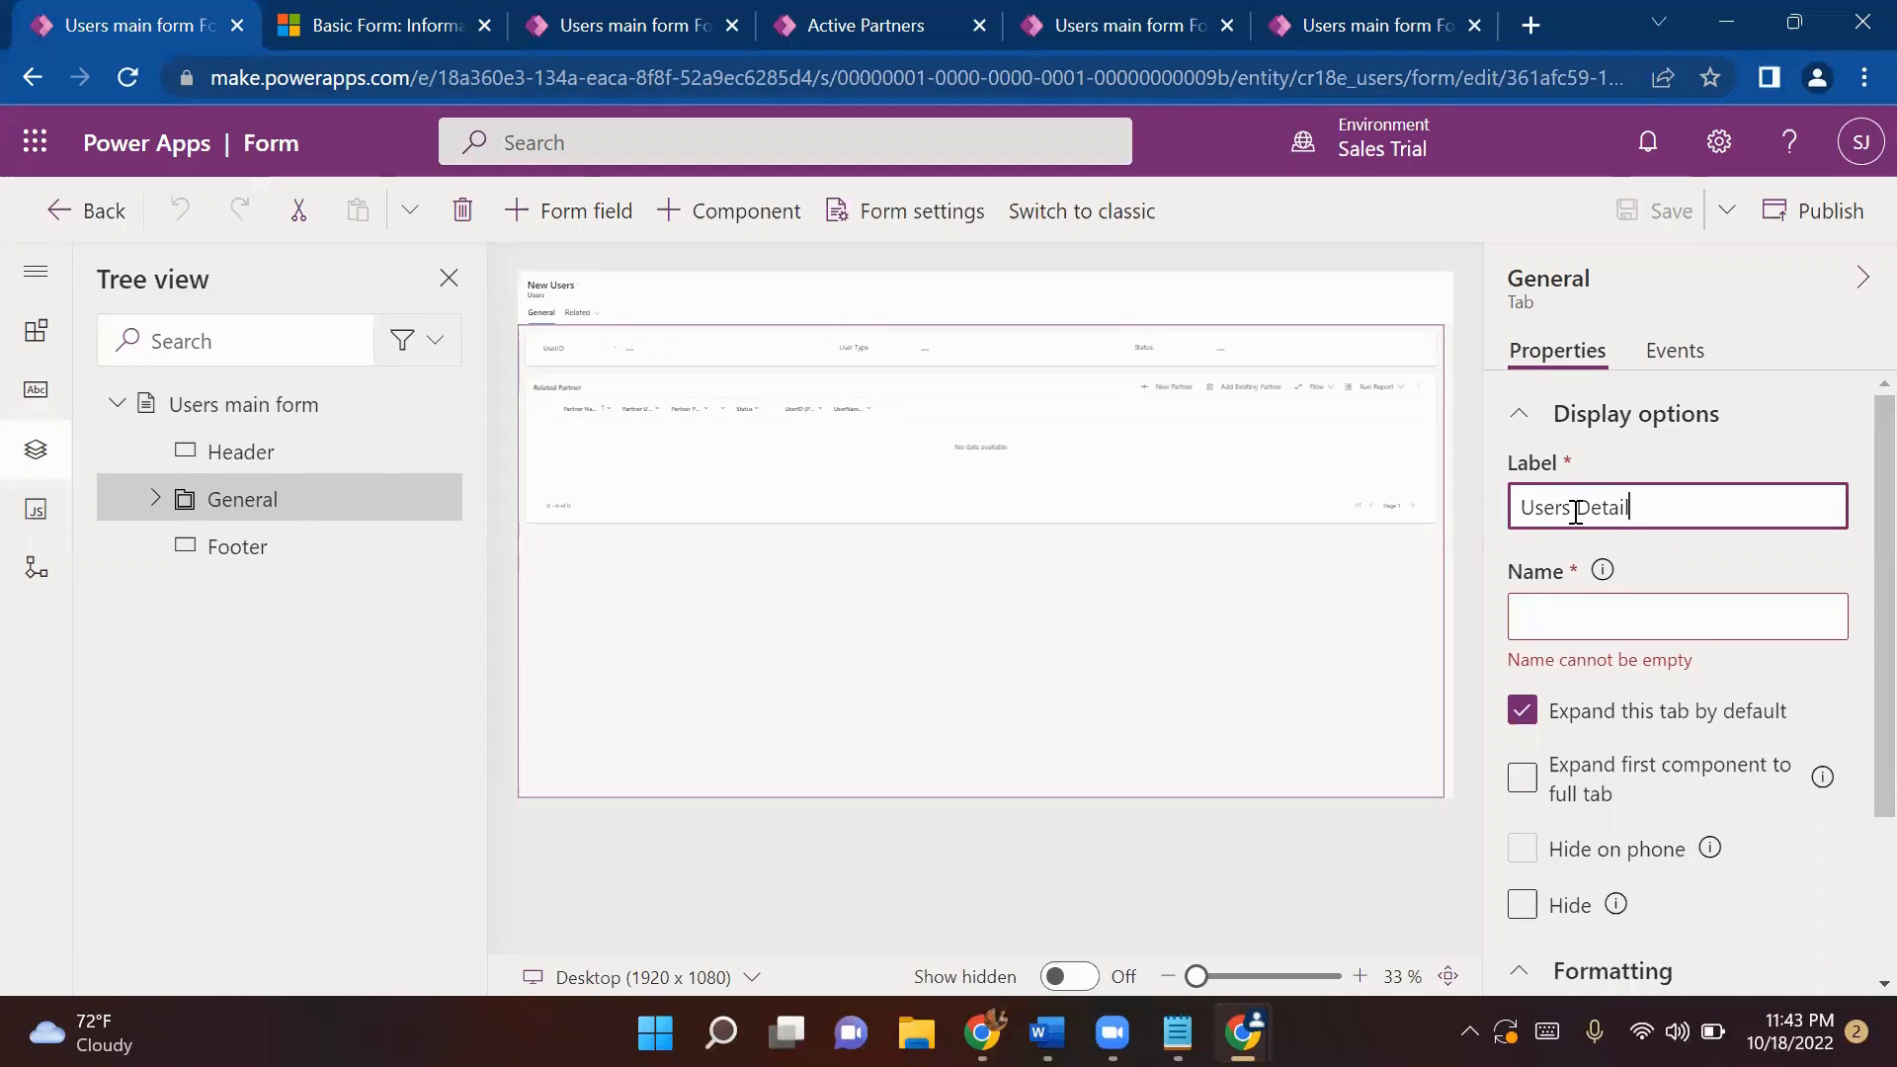
{"action": "key", "text": "ctrl+a"}
{"action": "key", "text": "ctrl+c"}
{"action": "left_click", "coordinate": [1552, 612]}
{"action": "key", "text": "ctrl+v"}
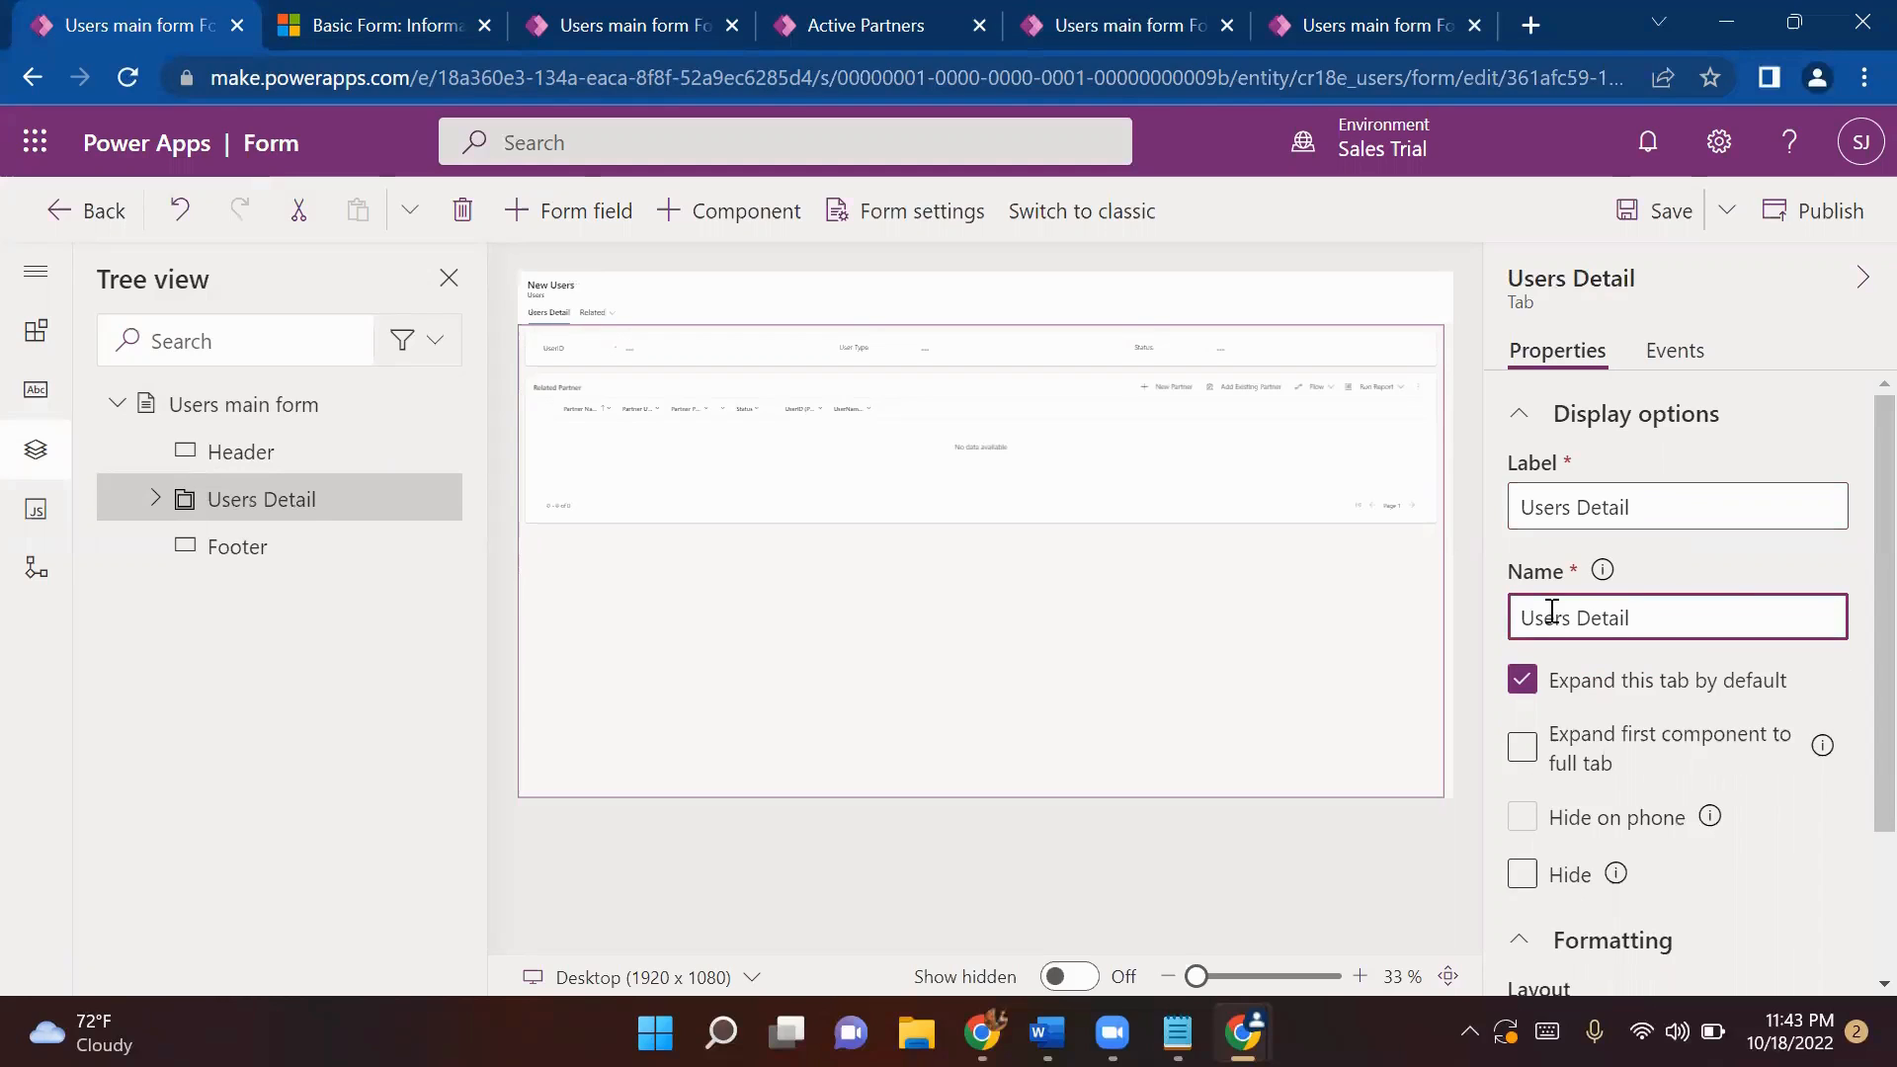
{"action": "left_click", "coordinate": [1847, 229]}
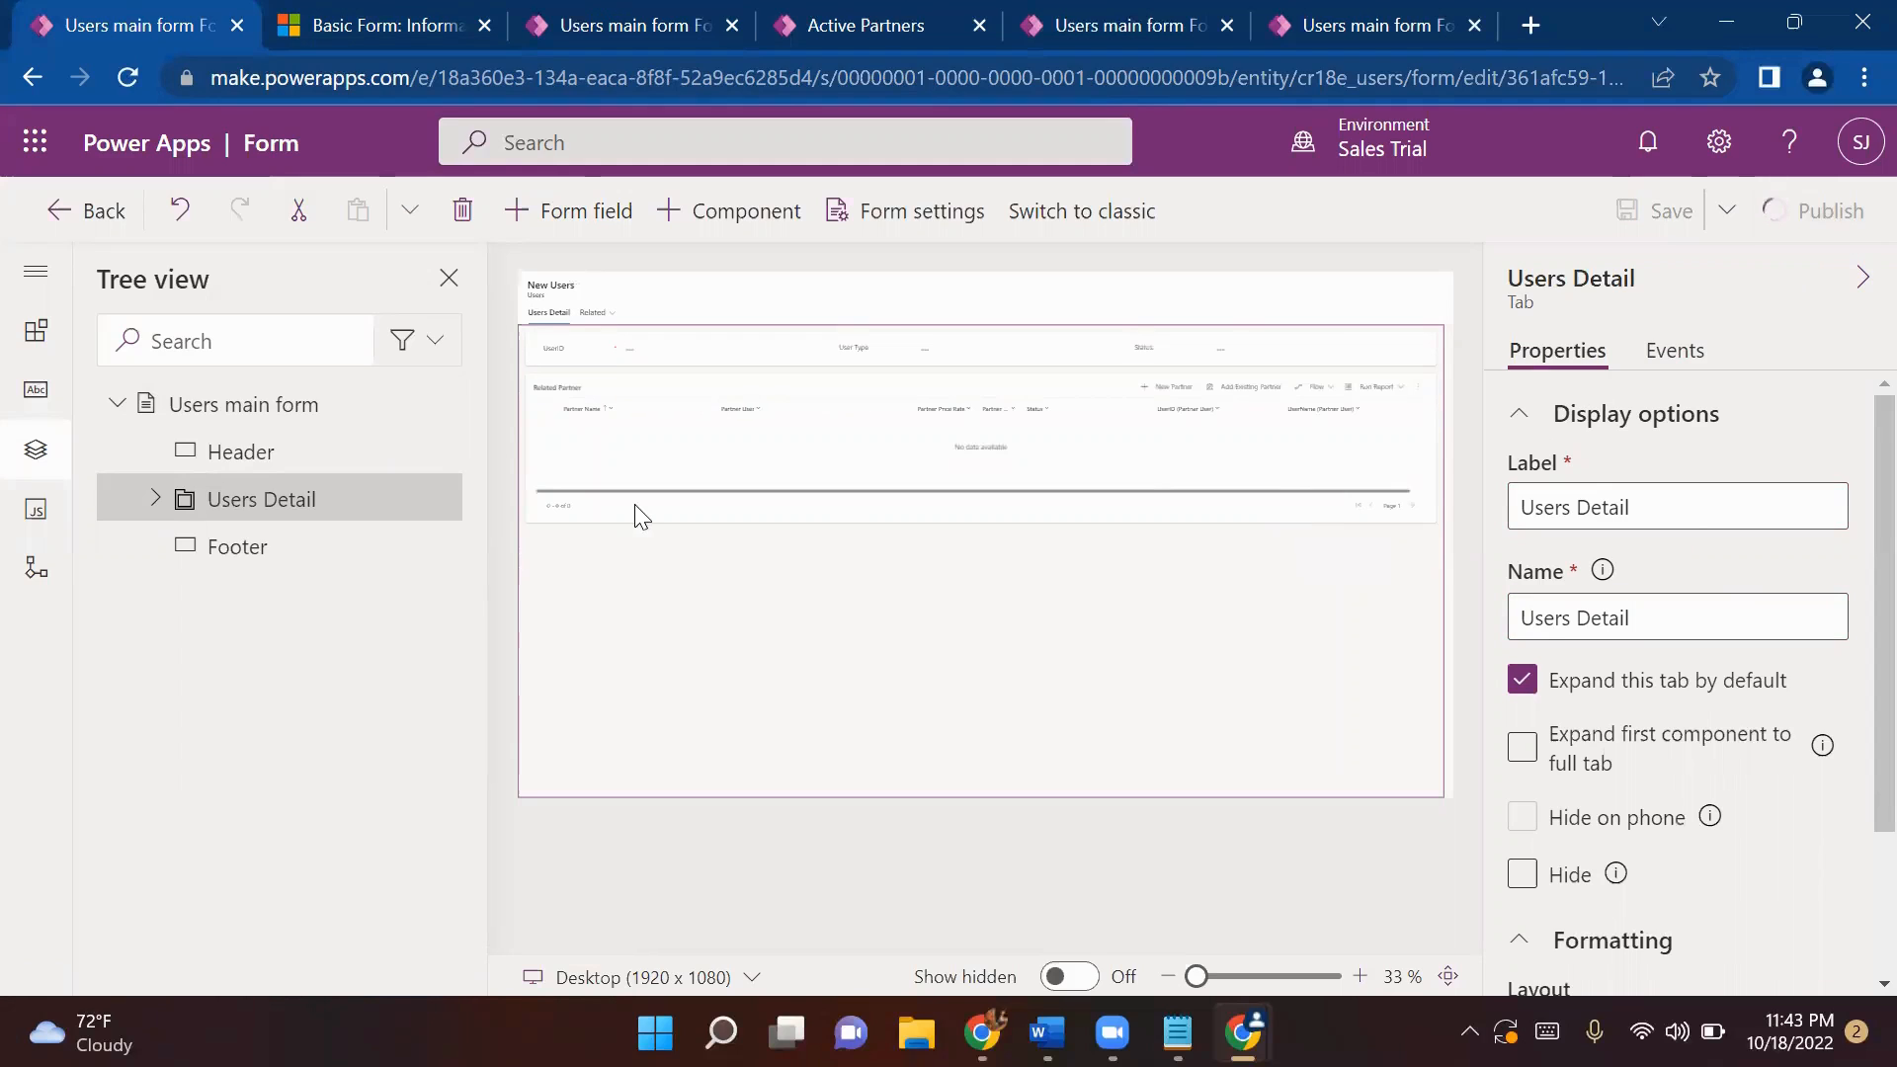
- Return to Portal Management, set the basic form's mode to ReadOnly and recheck the available tab names
{"action": "left_click", "coordinate": [399, 51]}
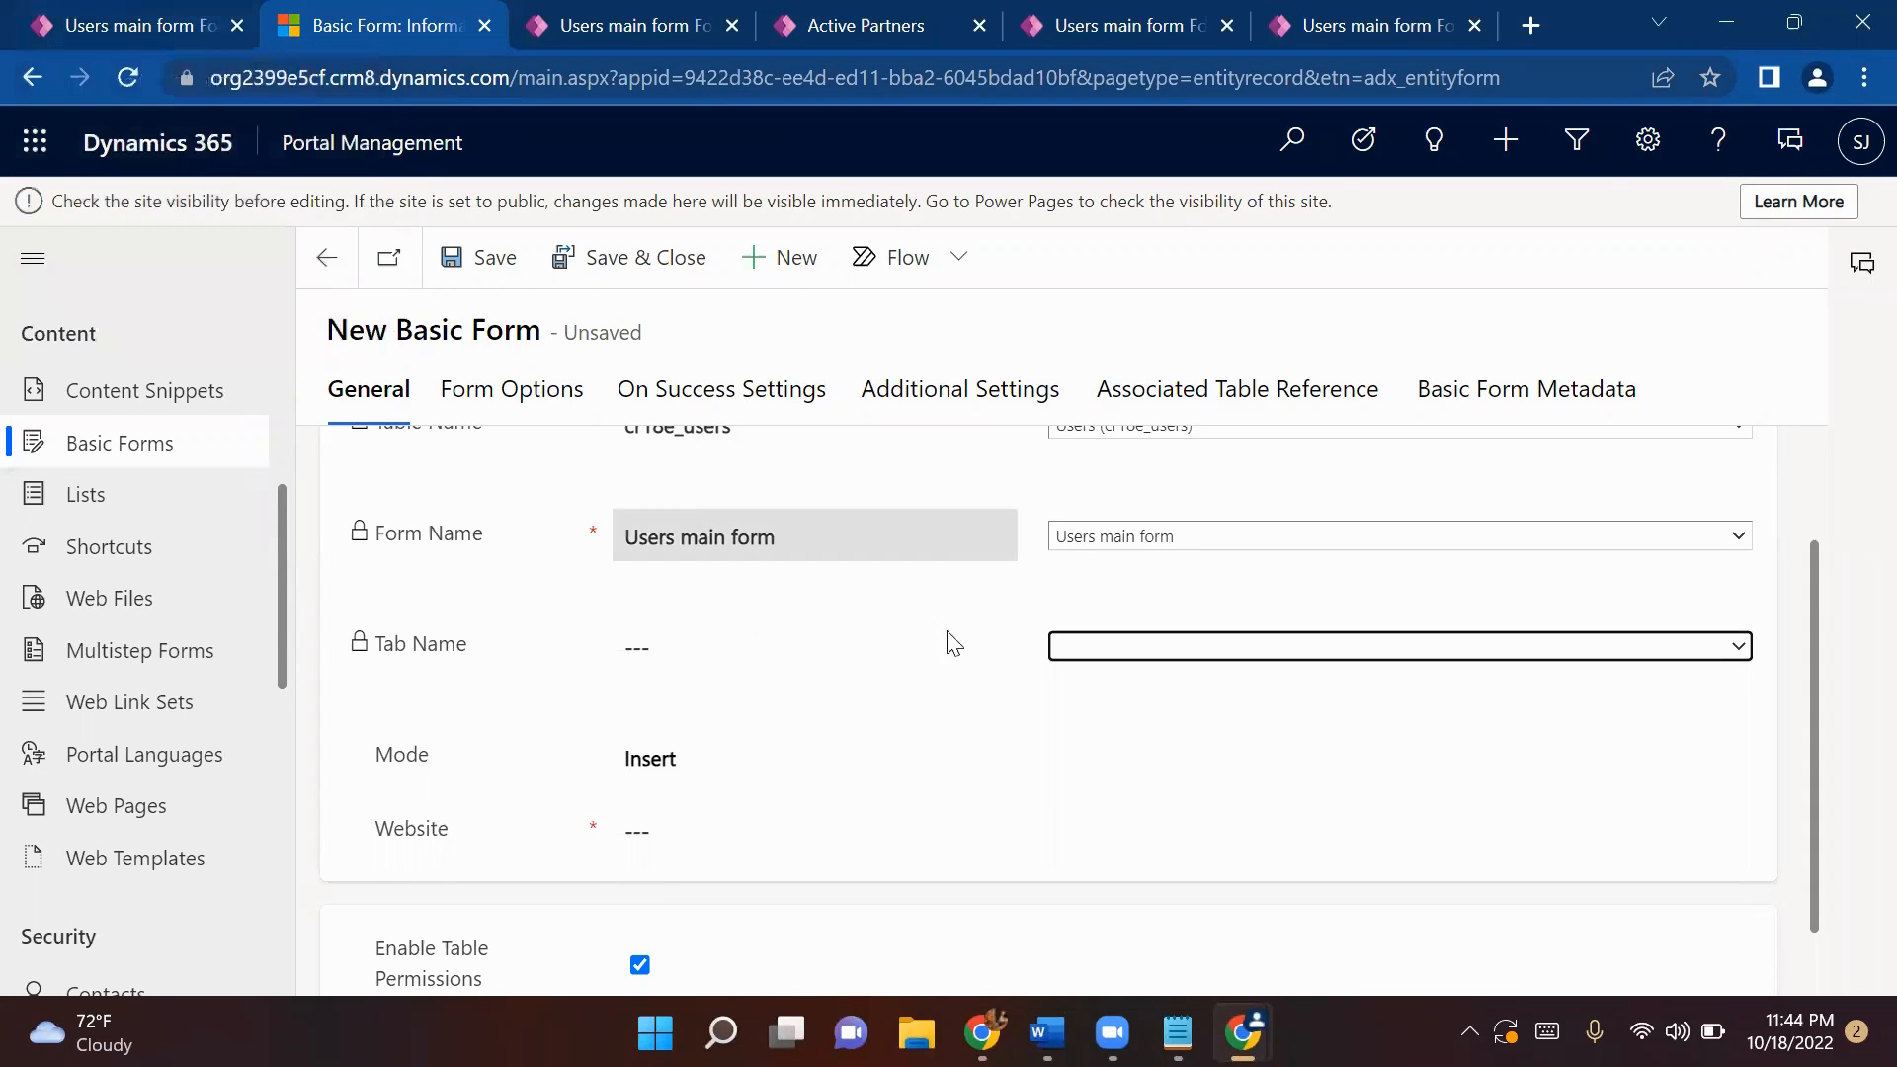
{"action": "scroll", "coordinate": [869, 712], "scroll_direction": "down", "scroll_amount": 1}
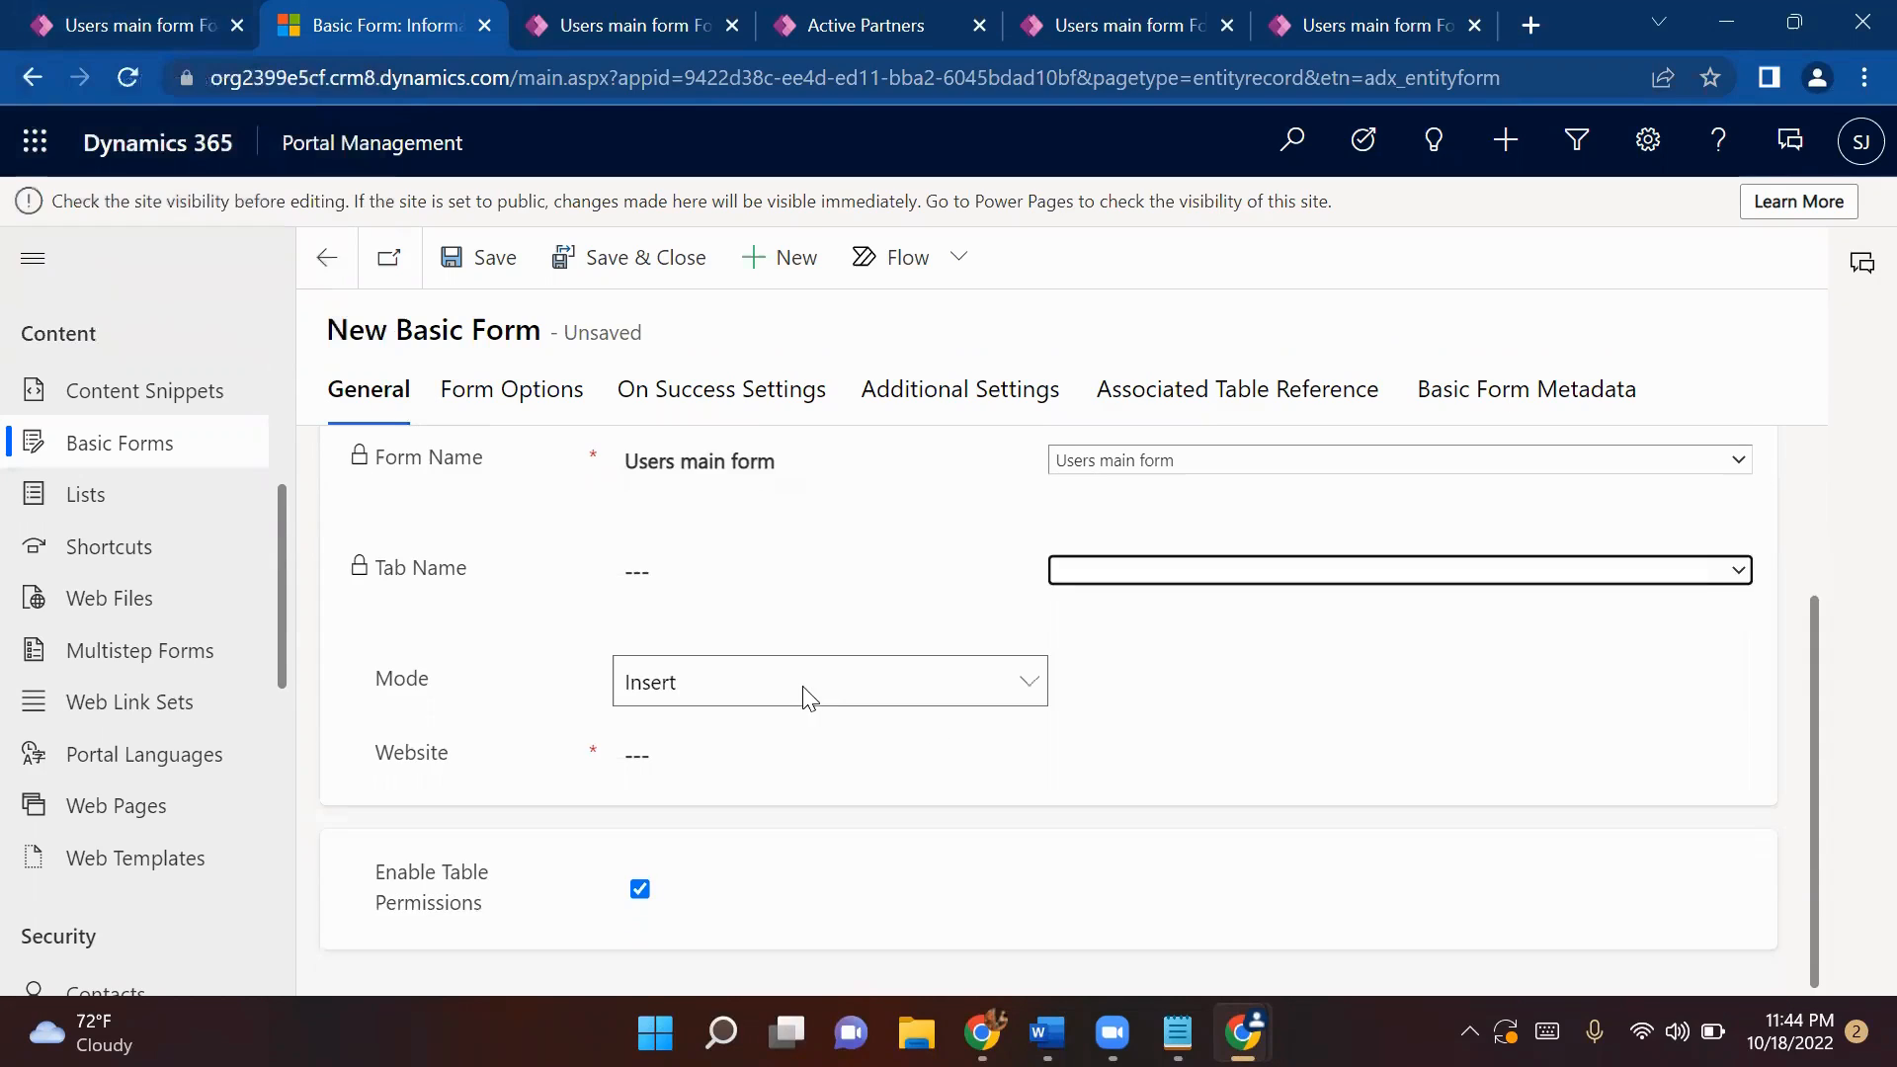
{"action": "left_click", "coordinate": [755, 701]}
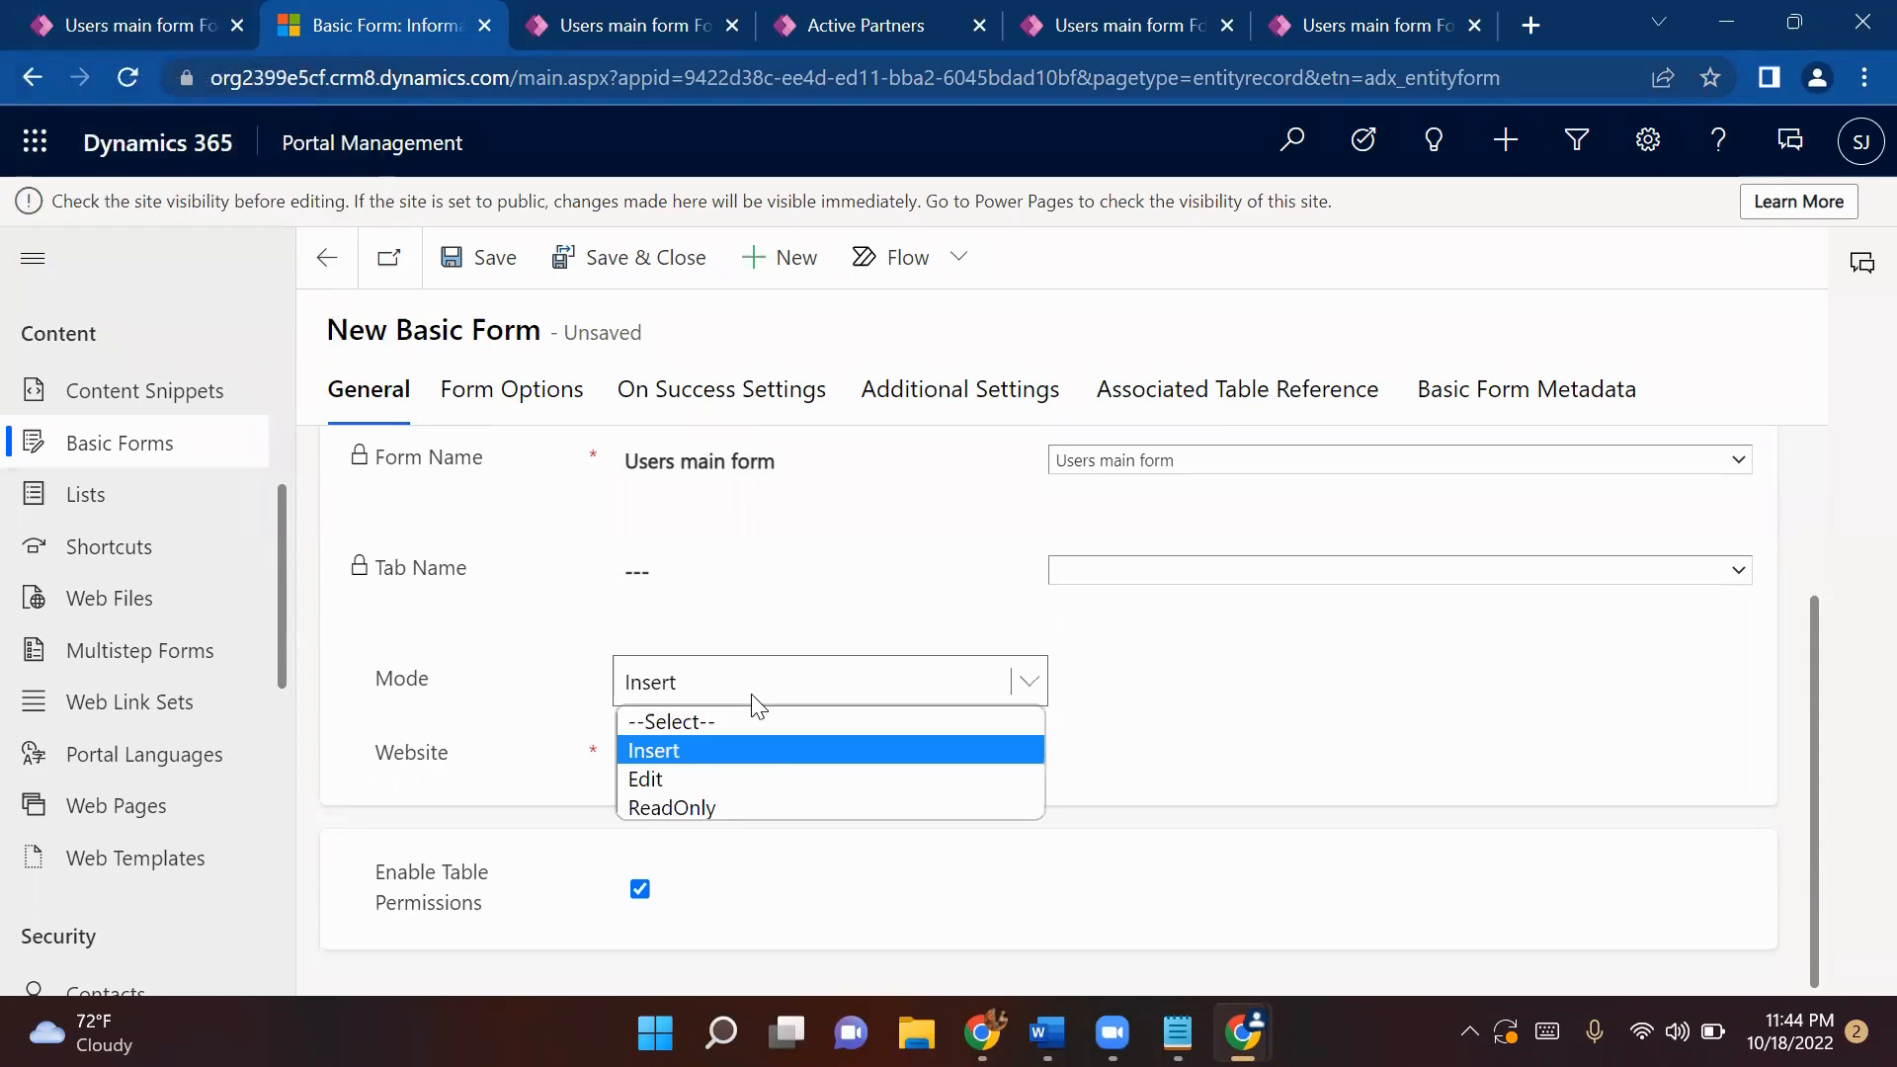
{"action": "left_click", "coordinate": [772, 807]}
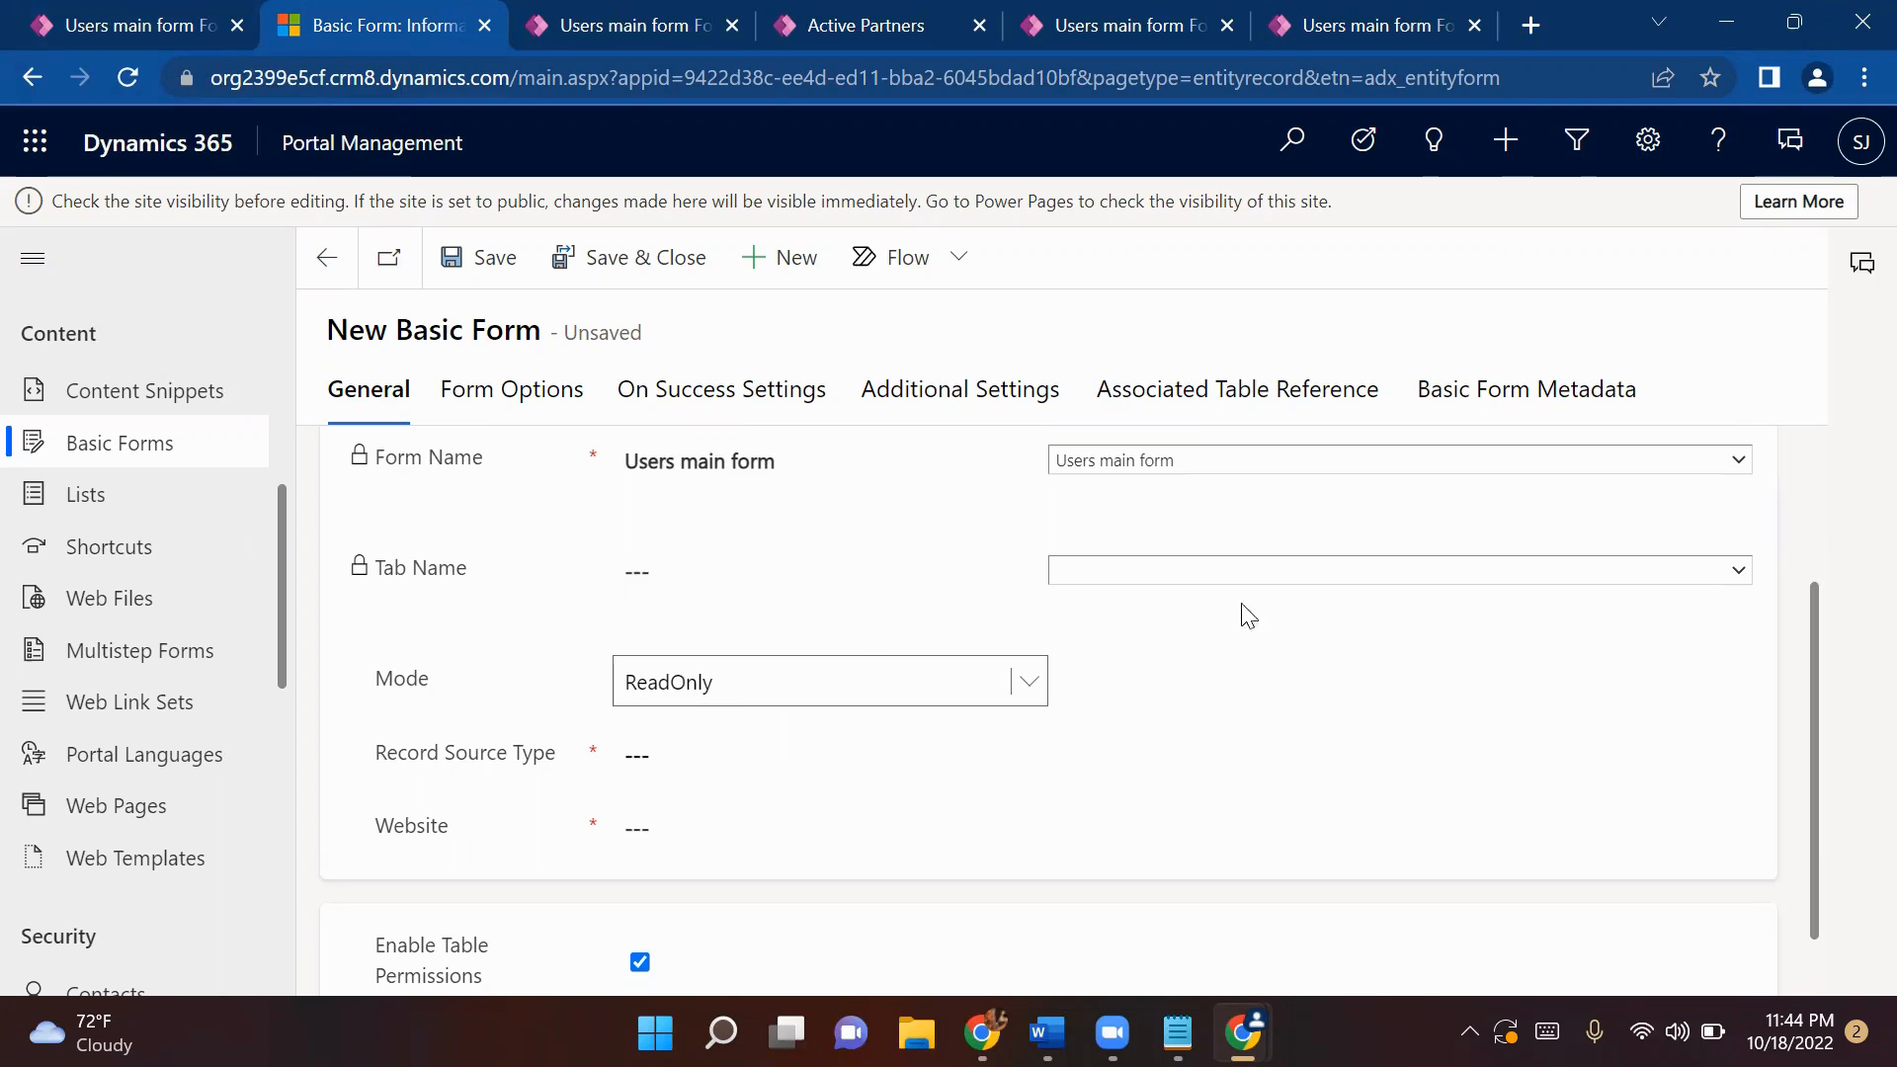
{"action": "left_click", "coordinate": [1215, 573]}
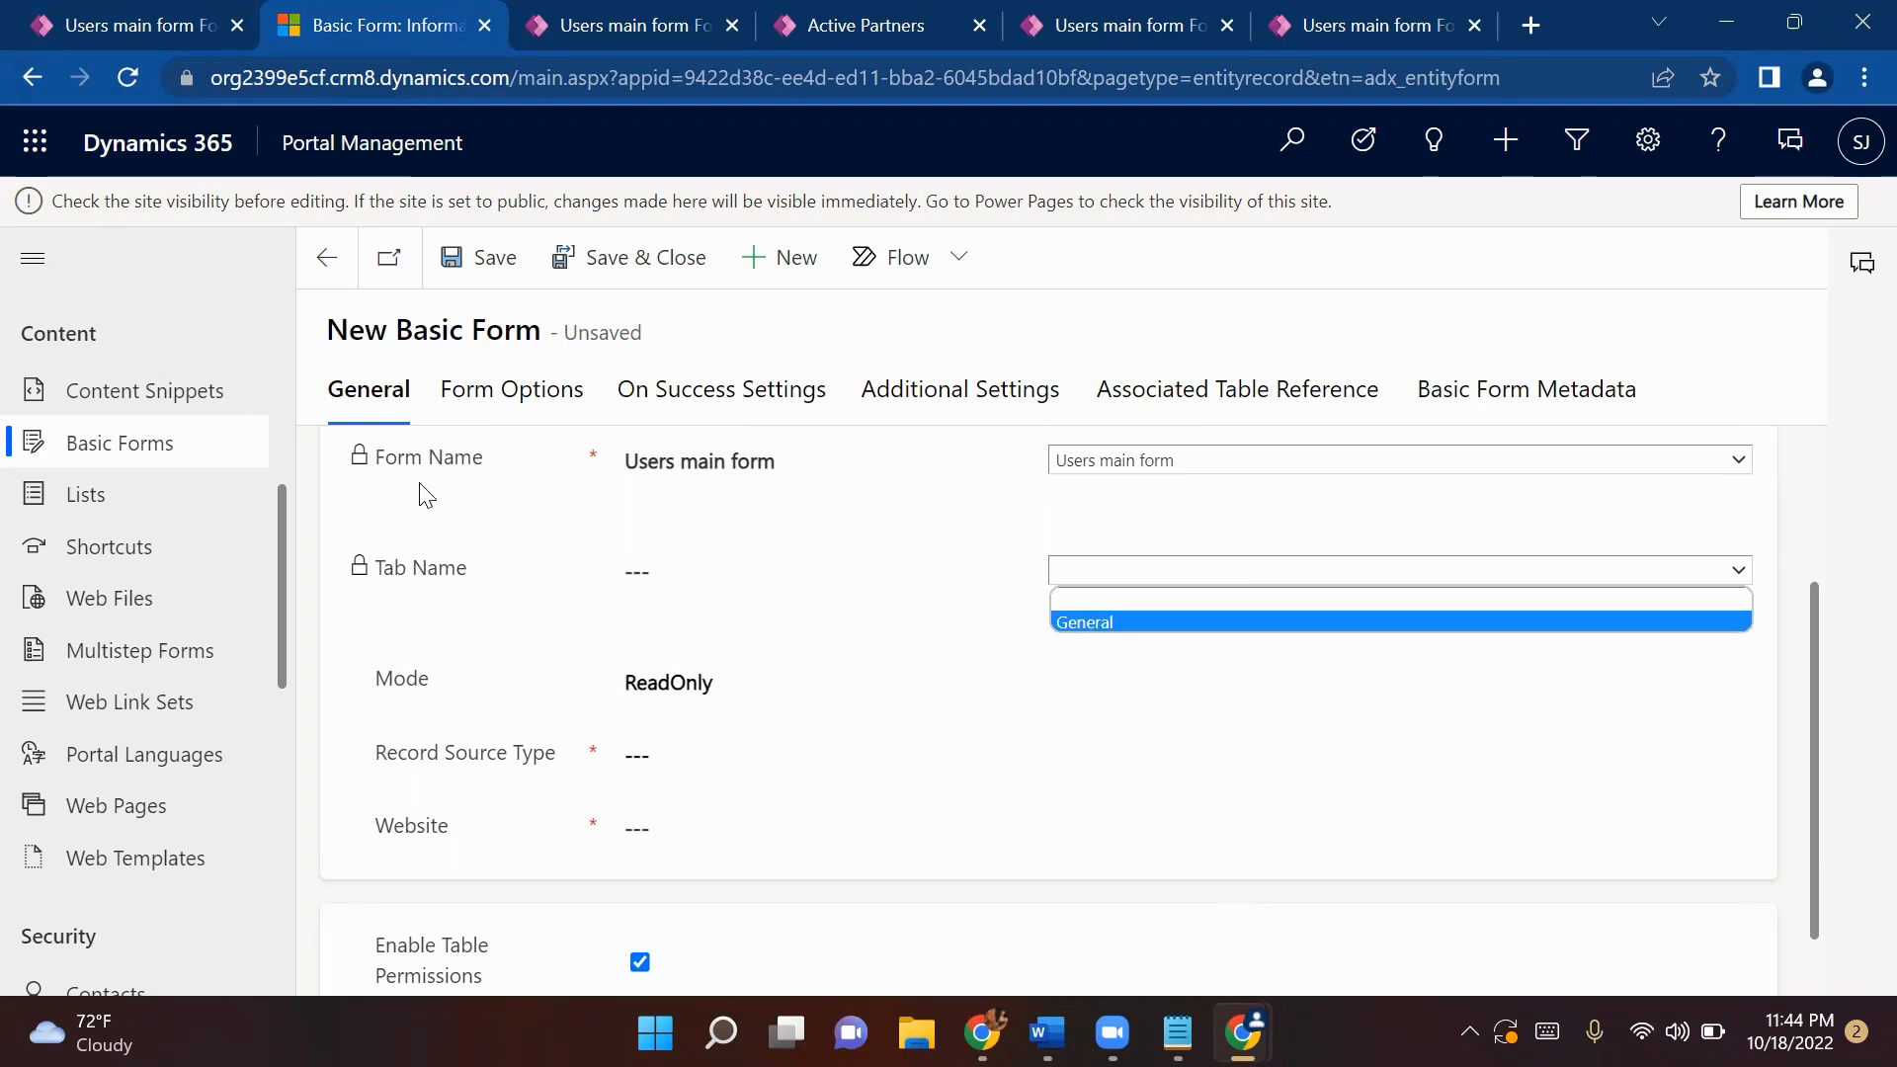
{"action": "scroll", "coordinate": [533, 509], "scroll_direction": "up", "scroll_amount": 2}
- Publish the Users main form again in Power Apps and return to the basic form in Portal Management
{"action": "left_click", "coordinate": [204, 28]}
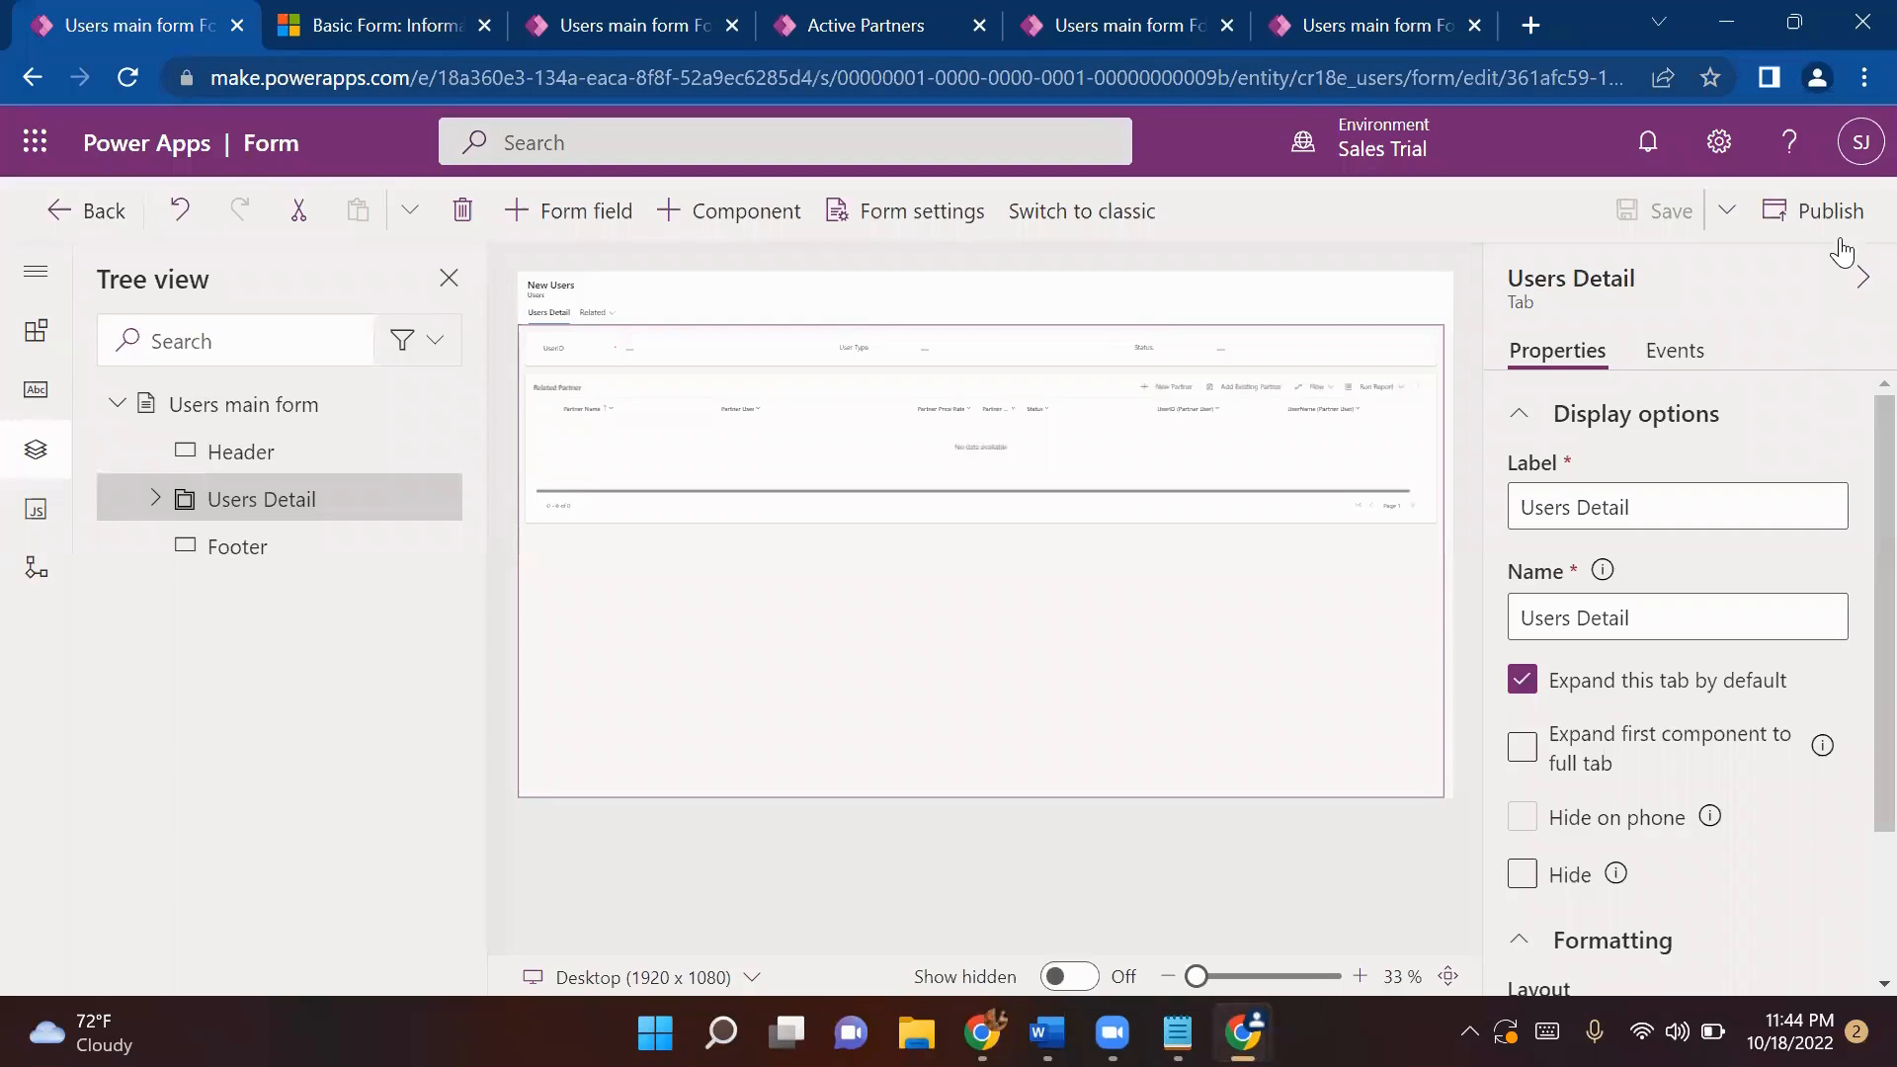
{"action": "left_click", "coordinate": [1836, 221]}
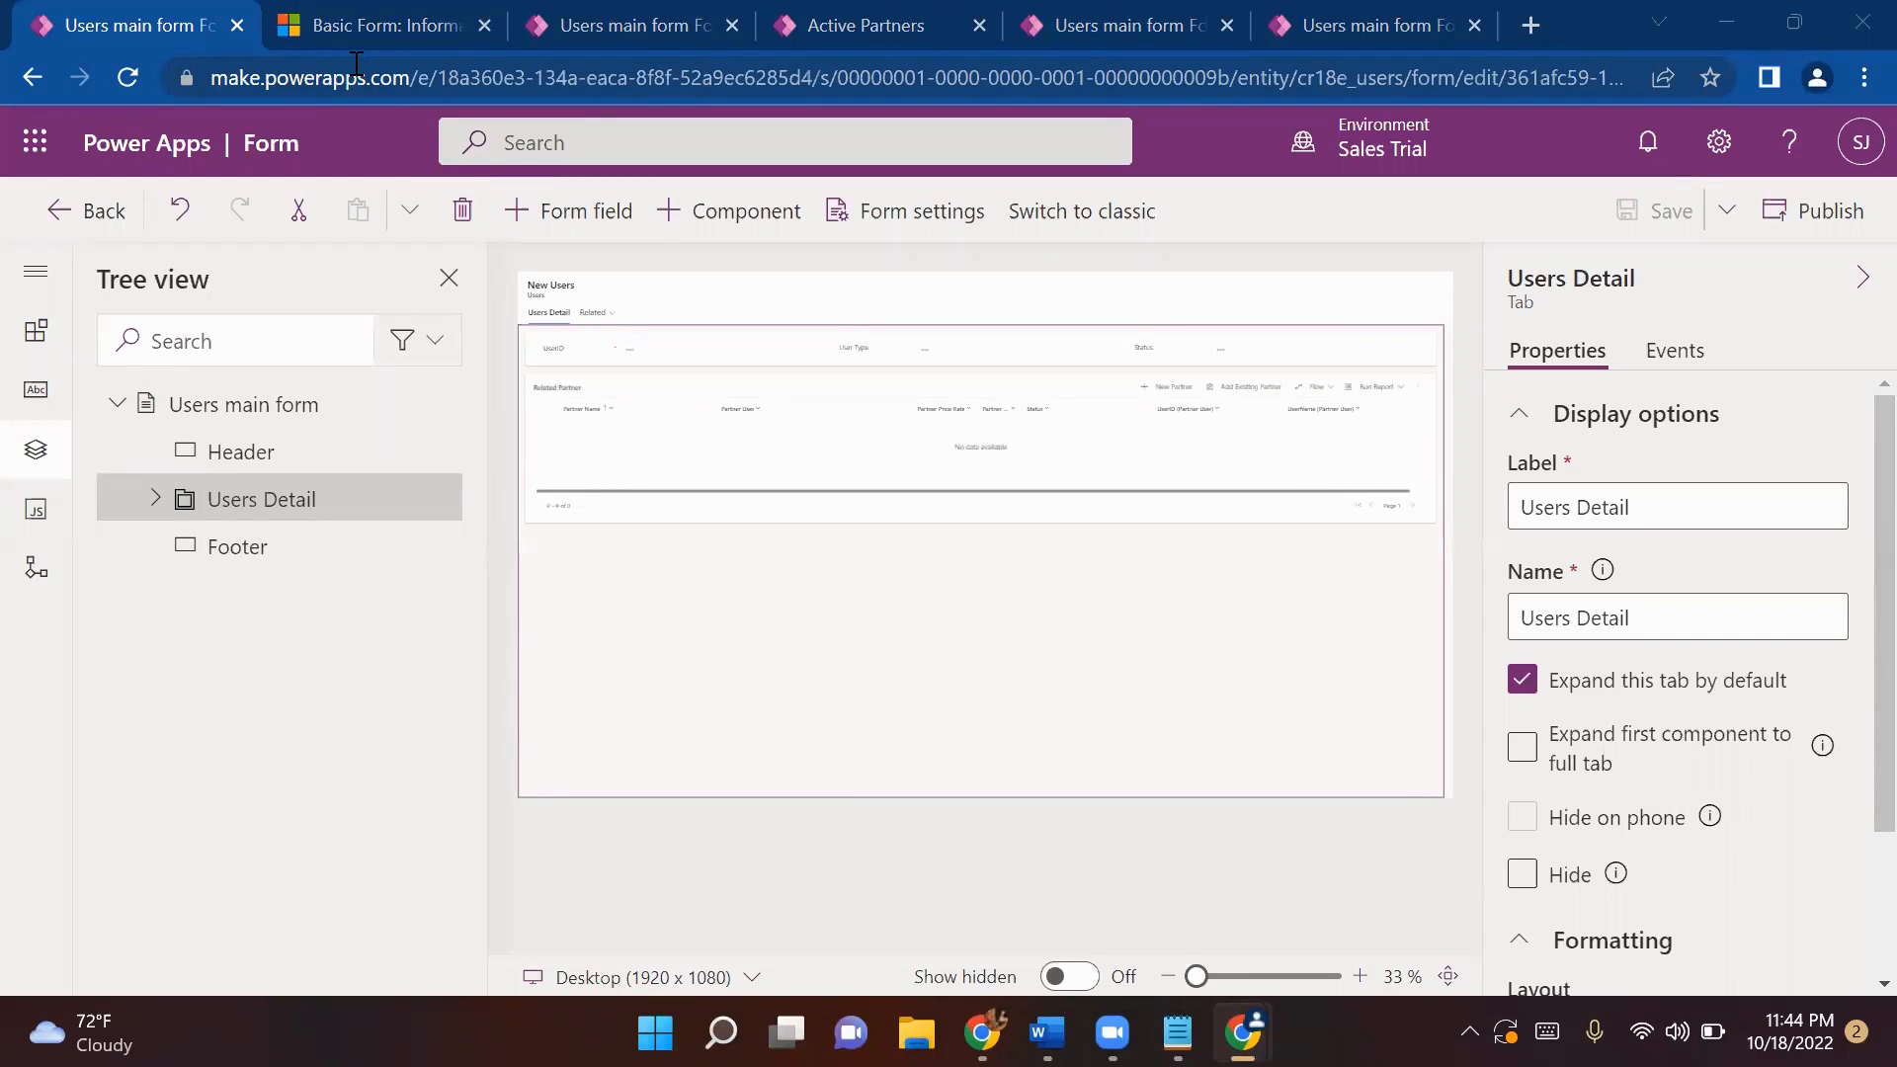
{"action": "key", "text": "ctrl+Tab"}
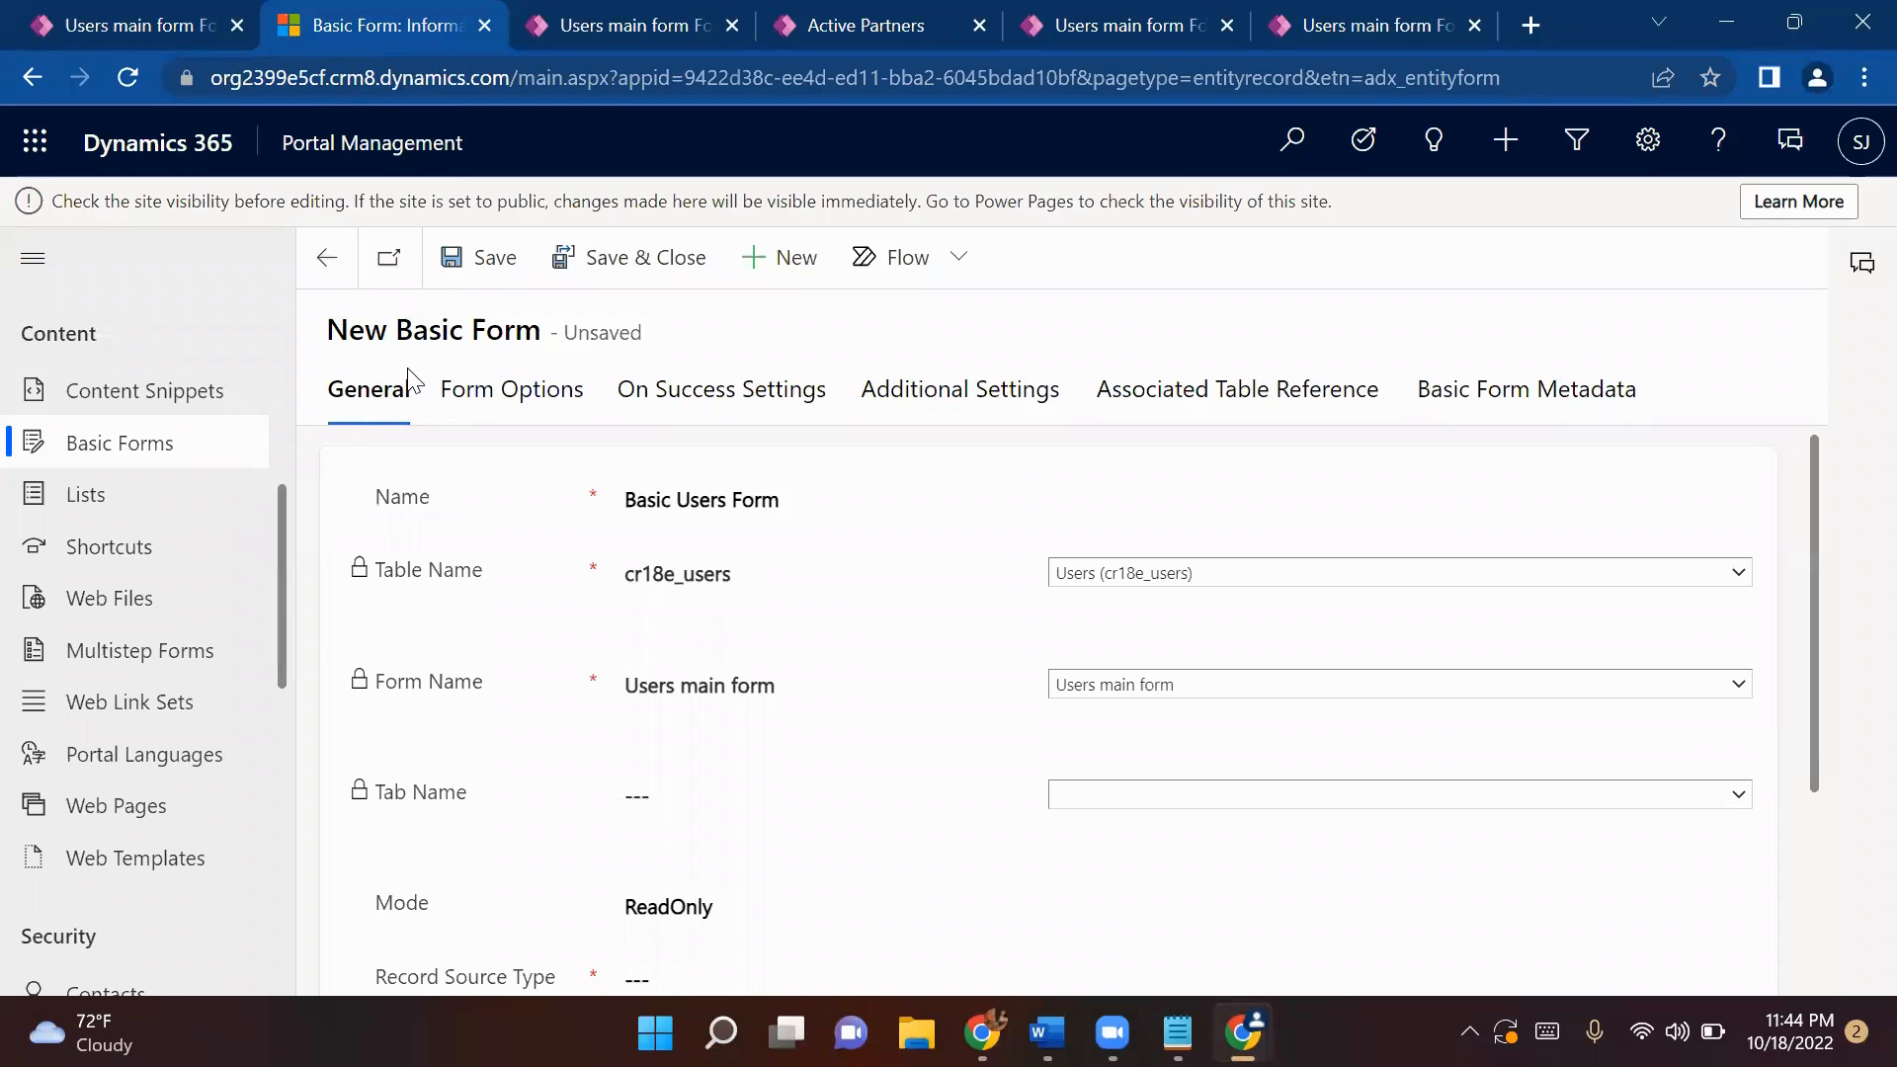
- Leave the unsaved basic form, discarding its changes, and start a new basic form
{"action": "left_click", "coordinate": [326, 257]}
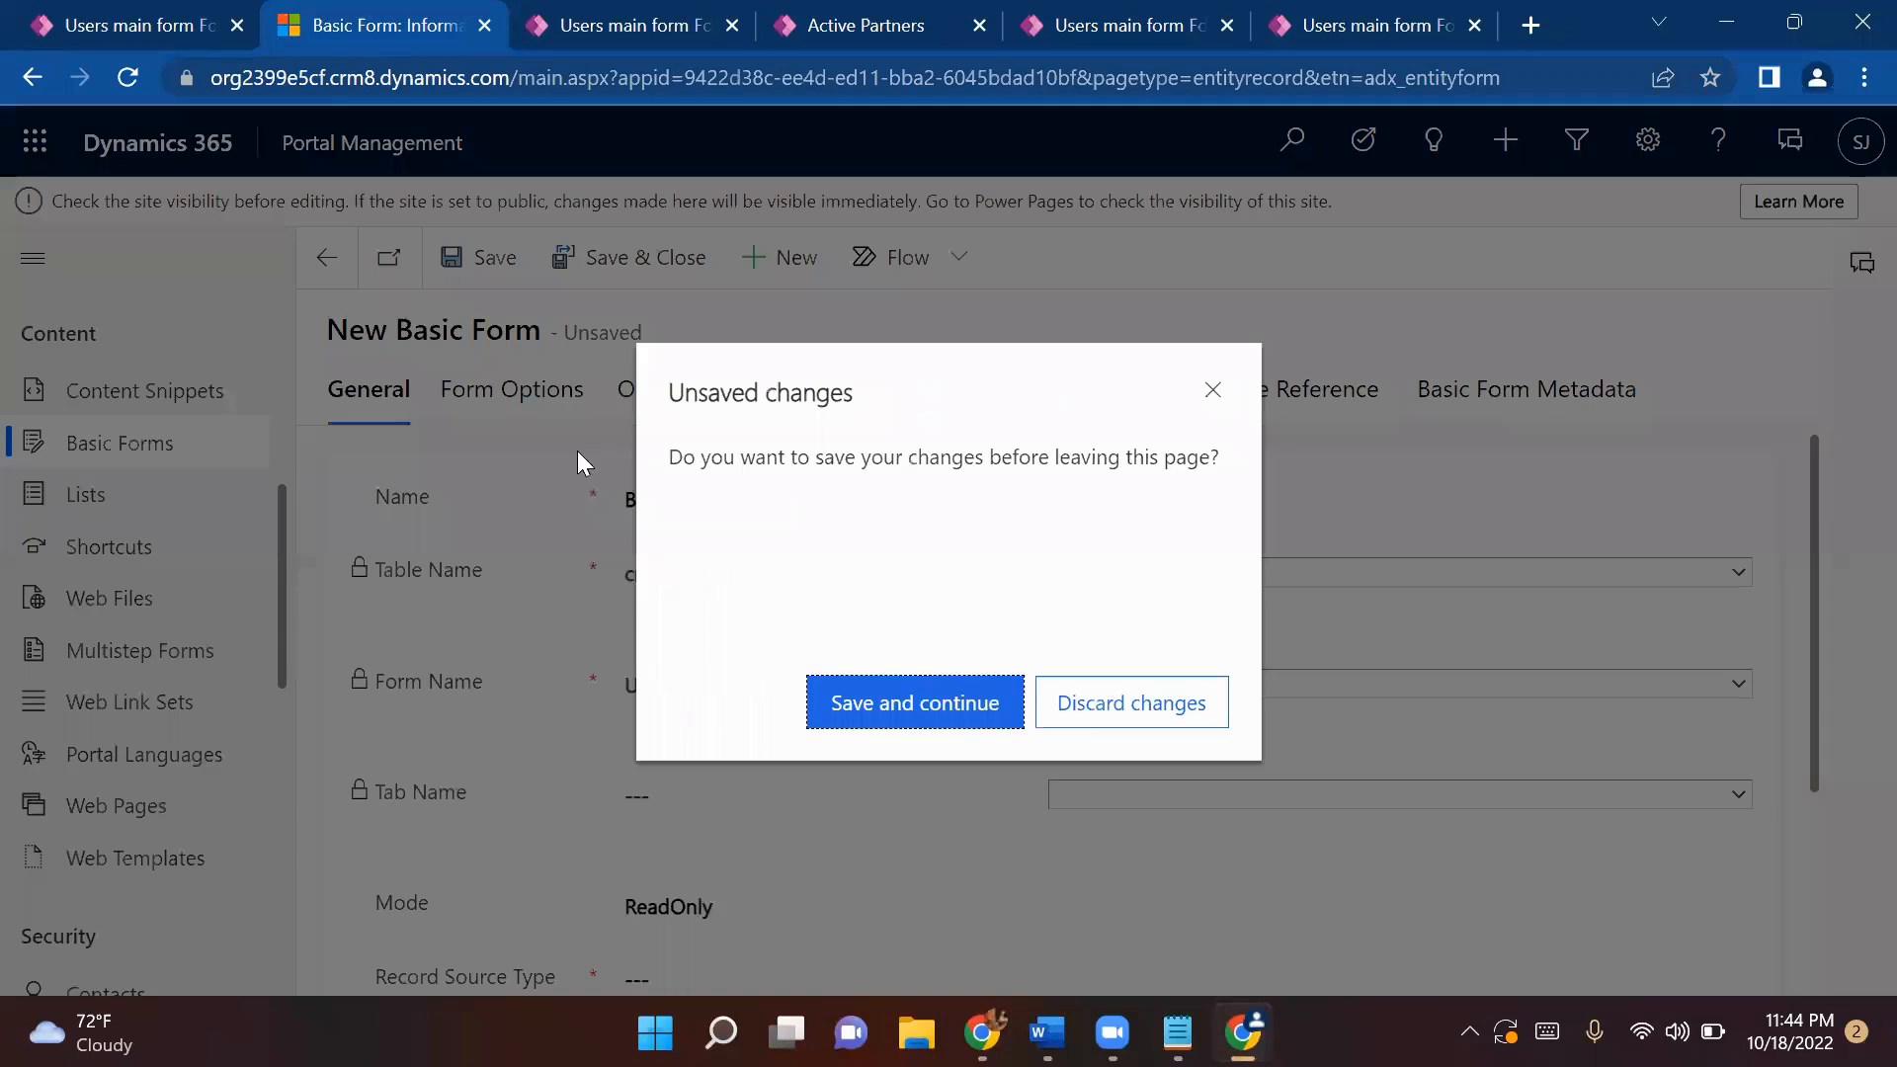
{"action": "left_click", "coordinate": [1073, 714]}
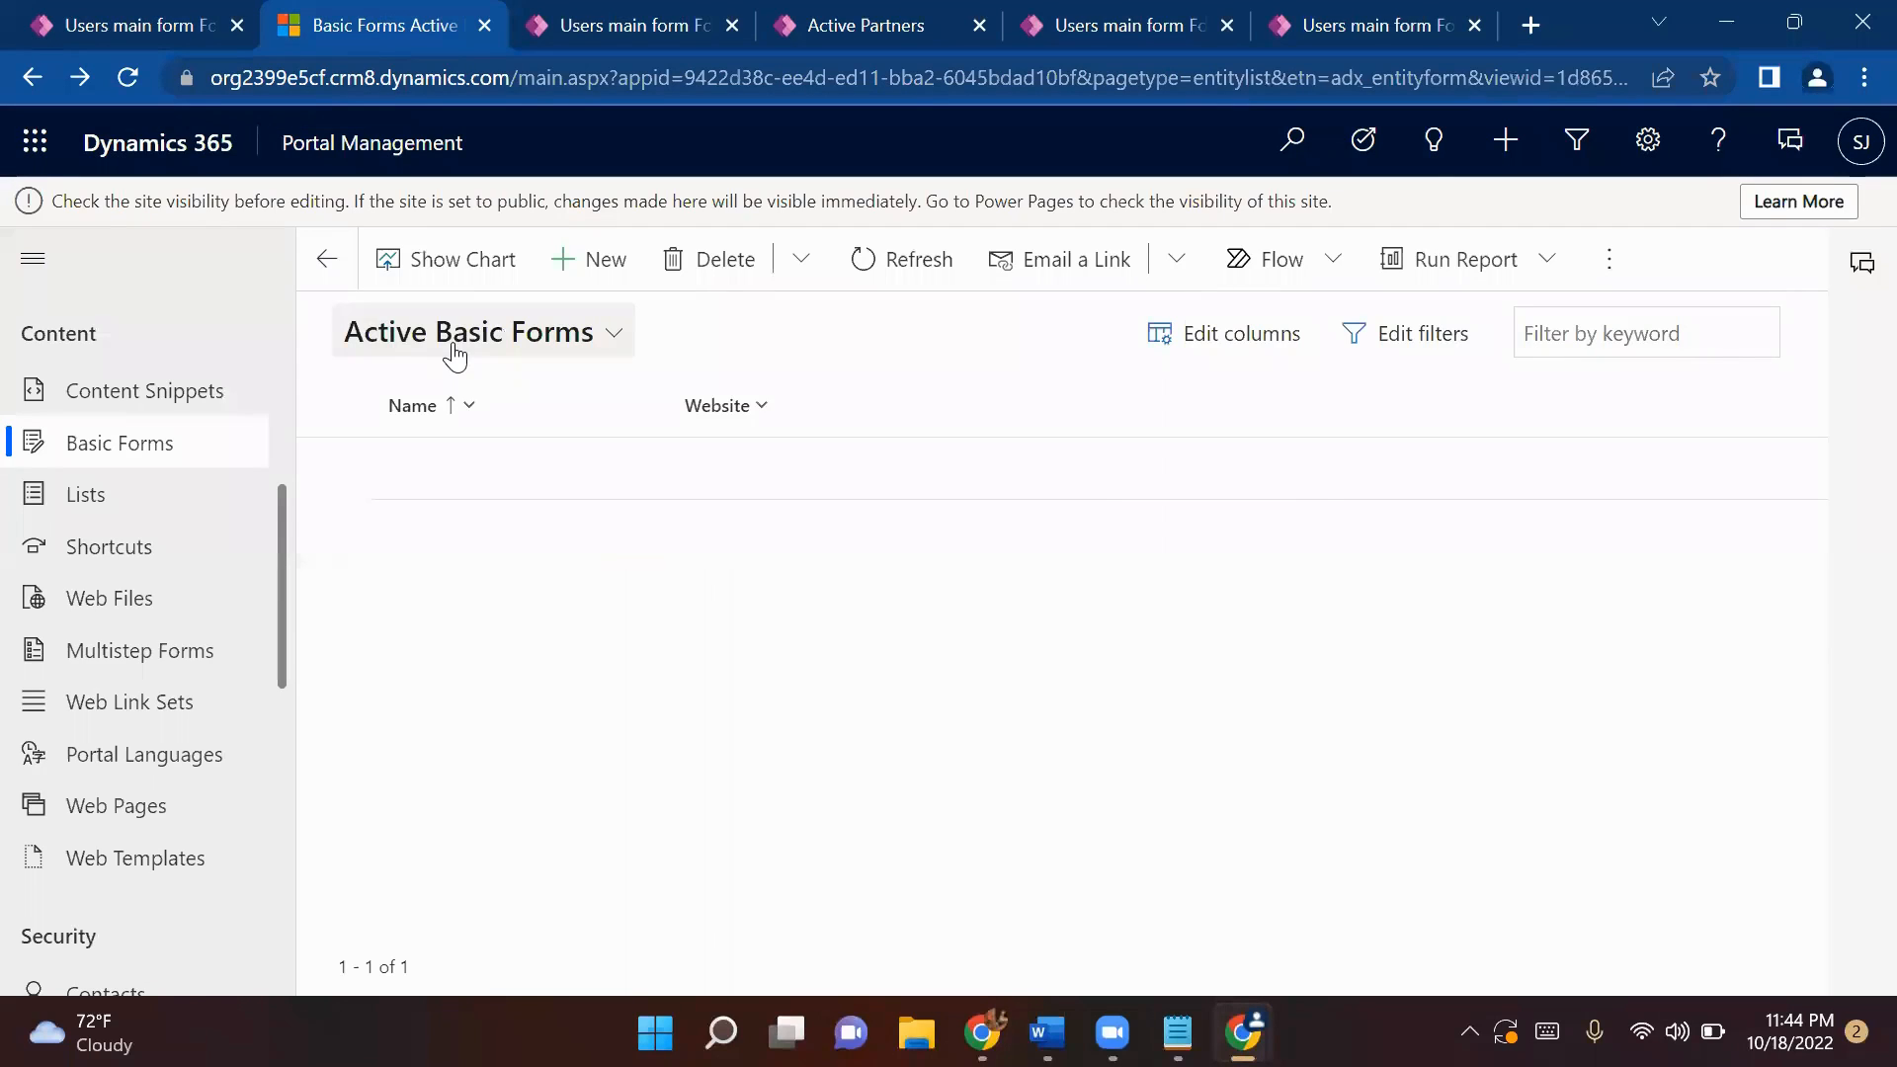
{"action": "left_click", "coordinate": [593, 261]}
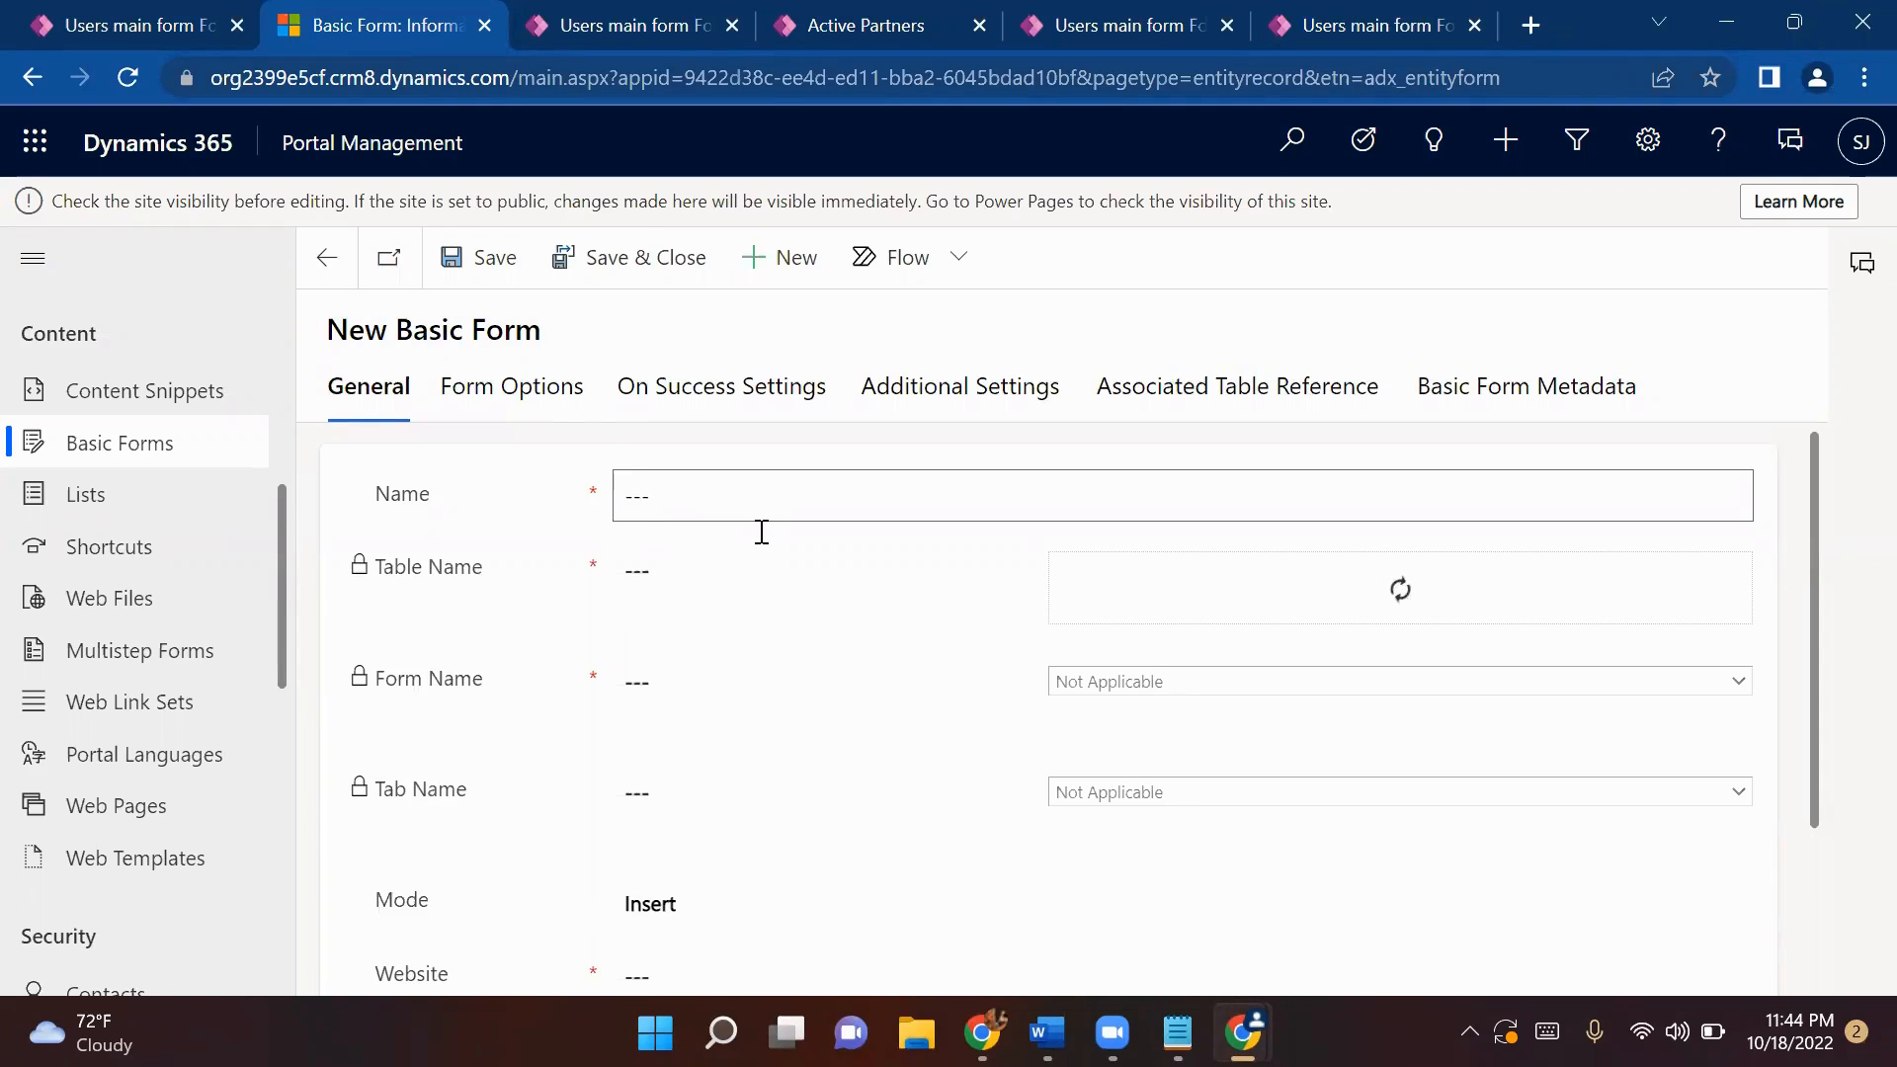
- Name the new basic form "Basic Users Form" and set its table to Users (cr18e_users)
{"action": "left_click", "coordinate": [705, 478]}
{"action": "type", "text": "Bas"}
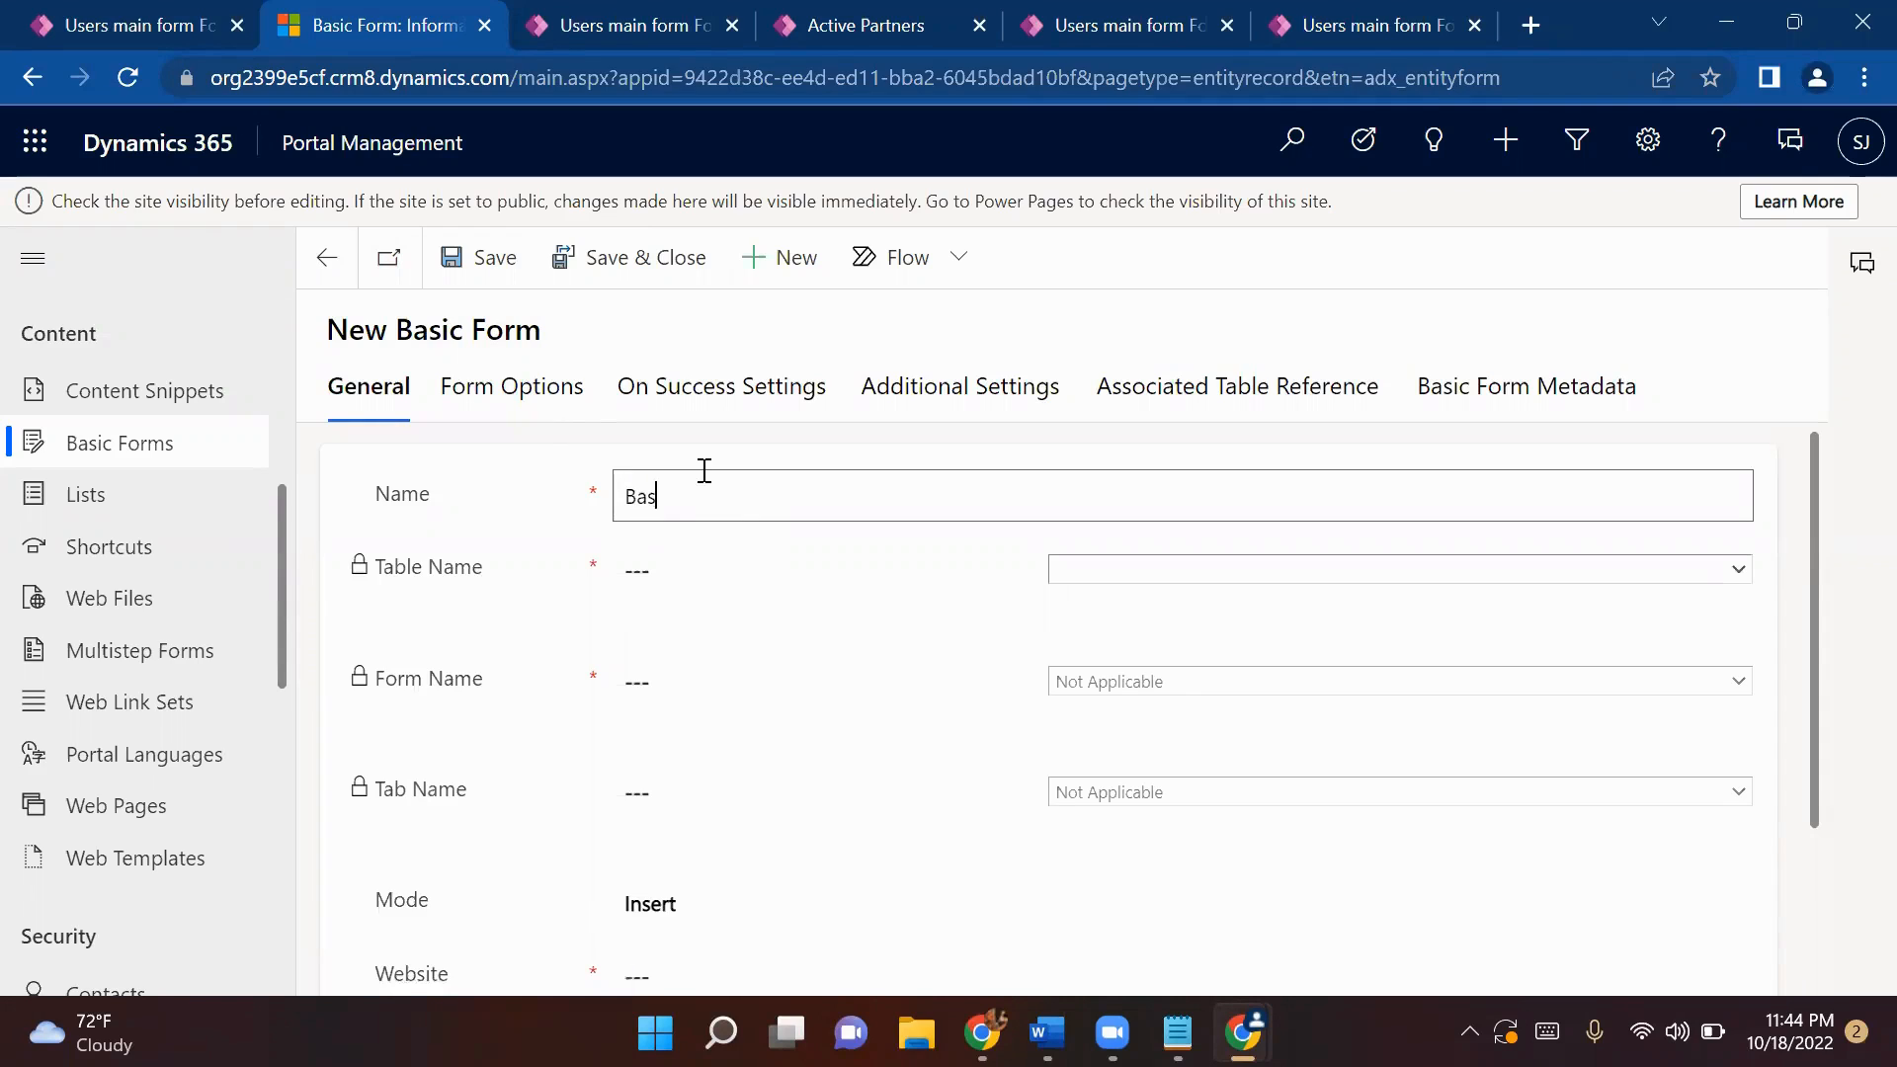
{"action": "type", "text": "ic Users Form"}
{"action": "left_click", "coordinate": [1128, 583]}
{"action": "type", "text": "users"}
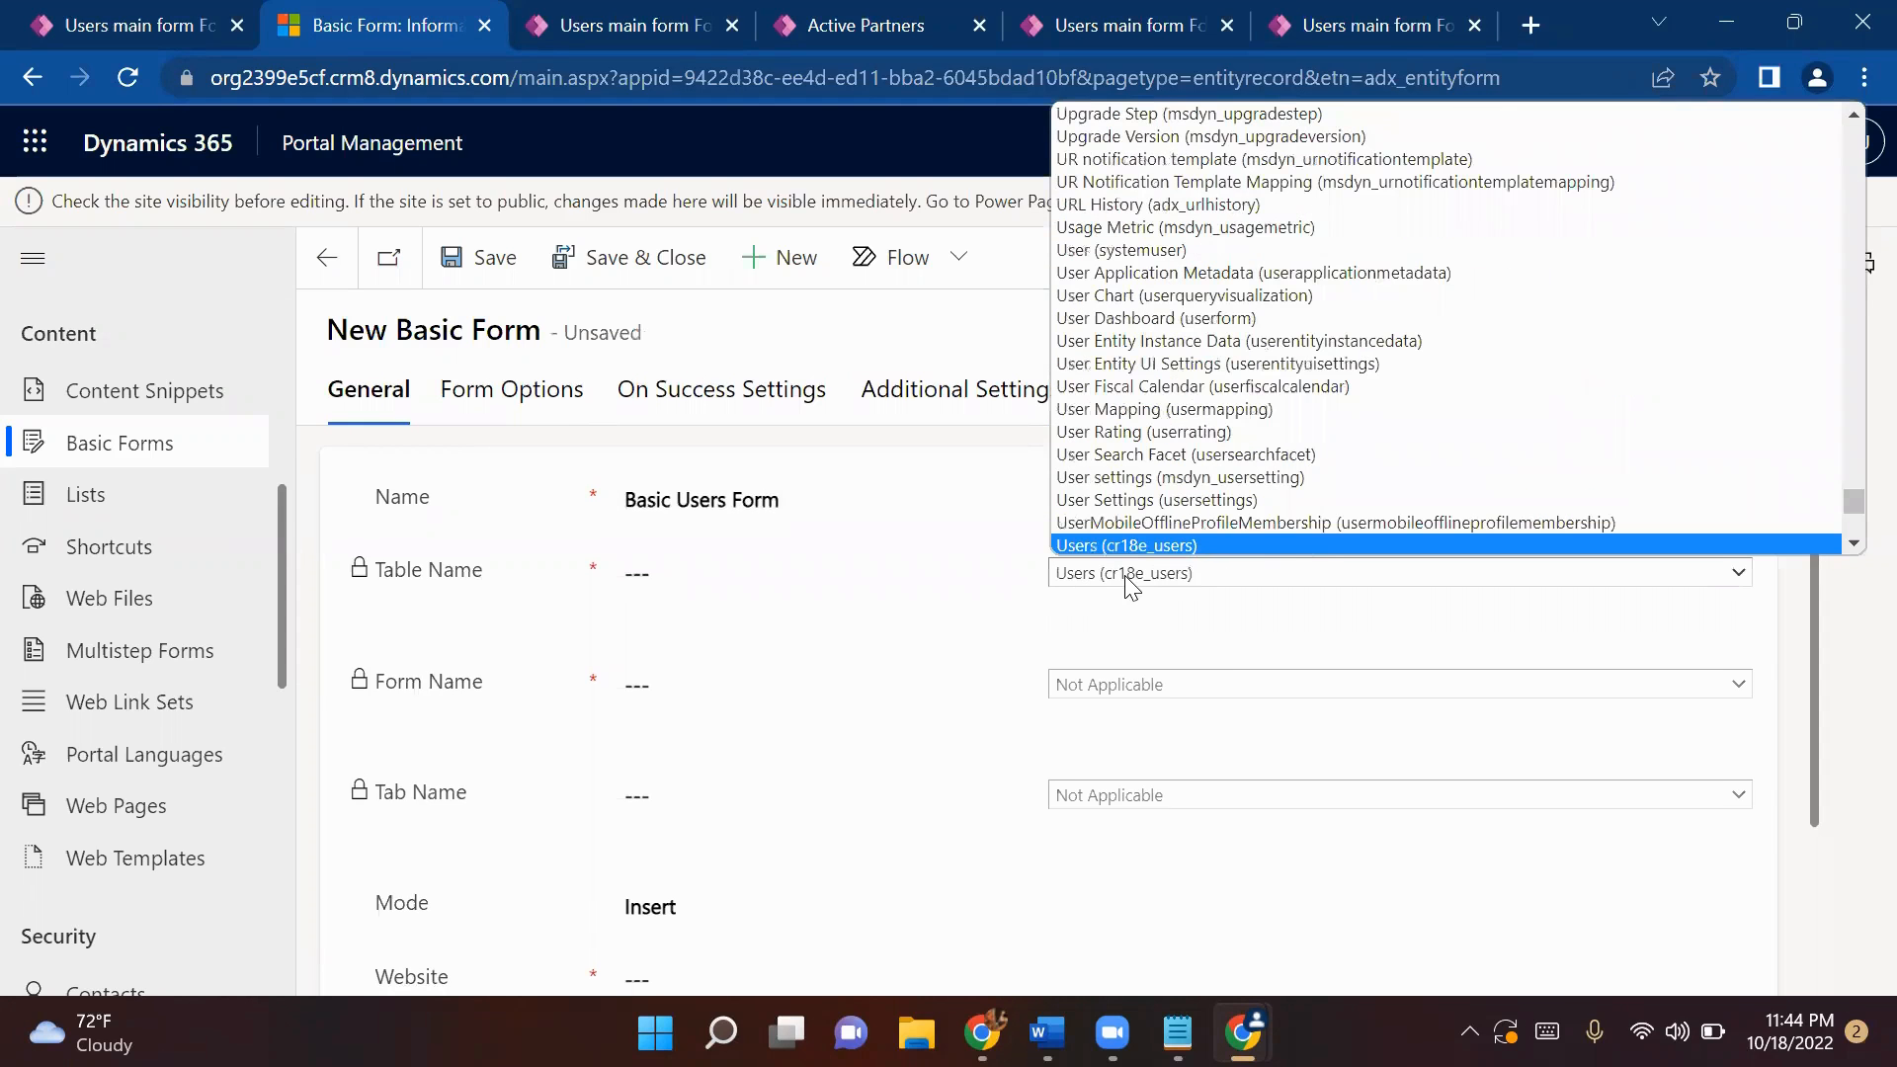
{"action": "key", "text": "Return"}
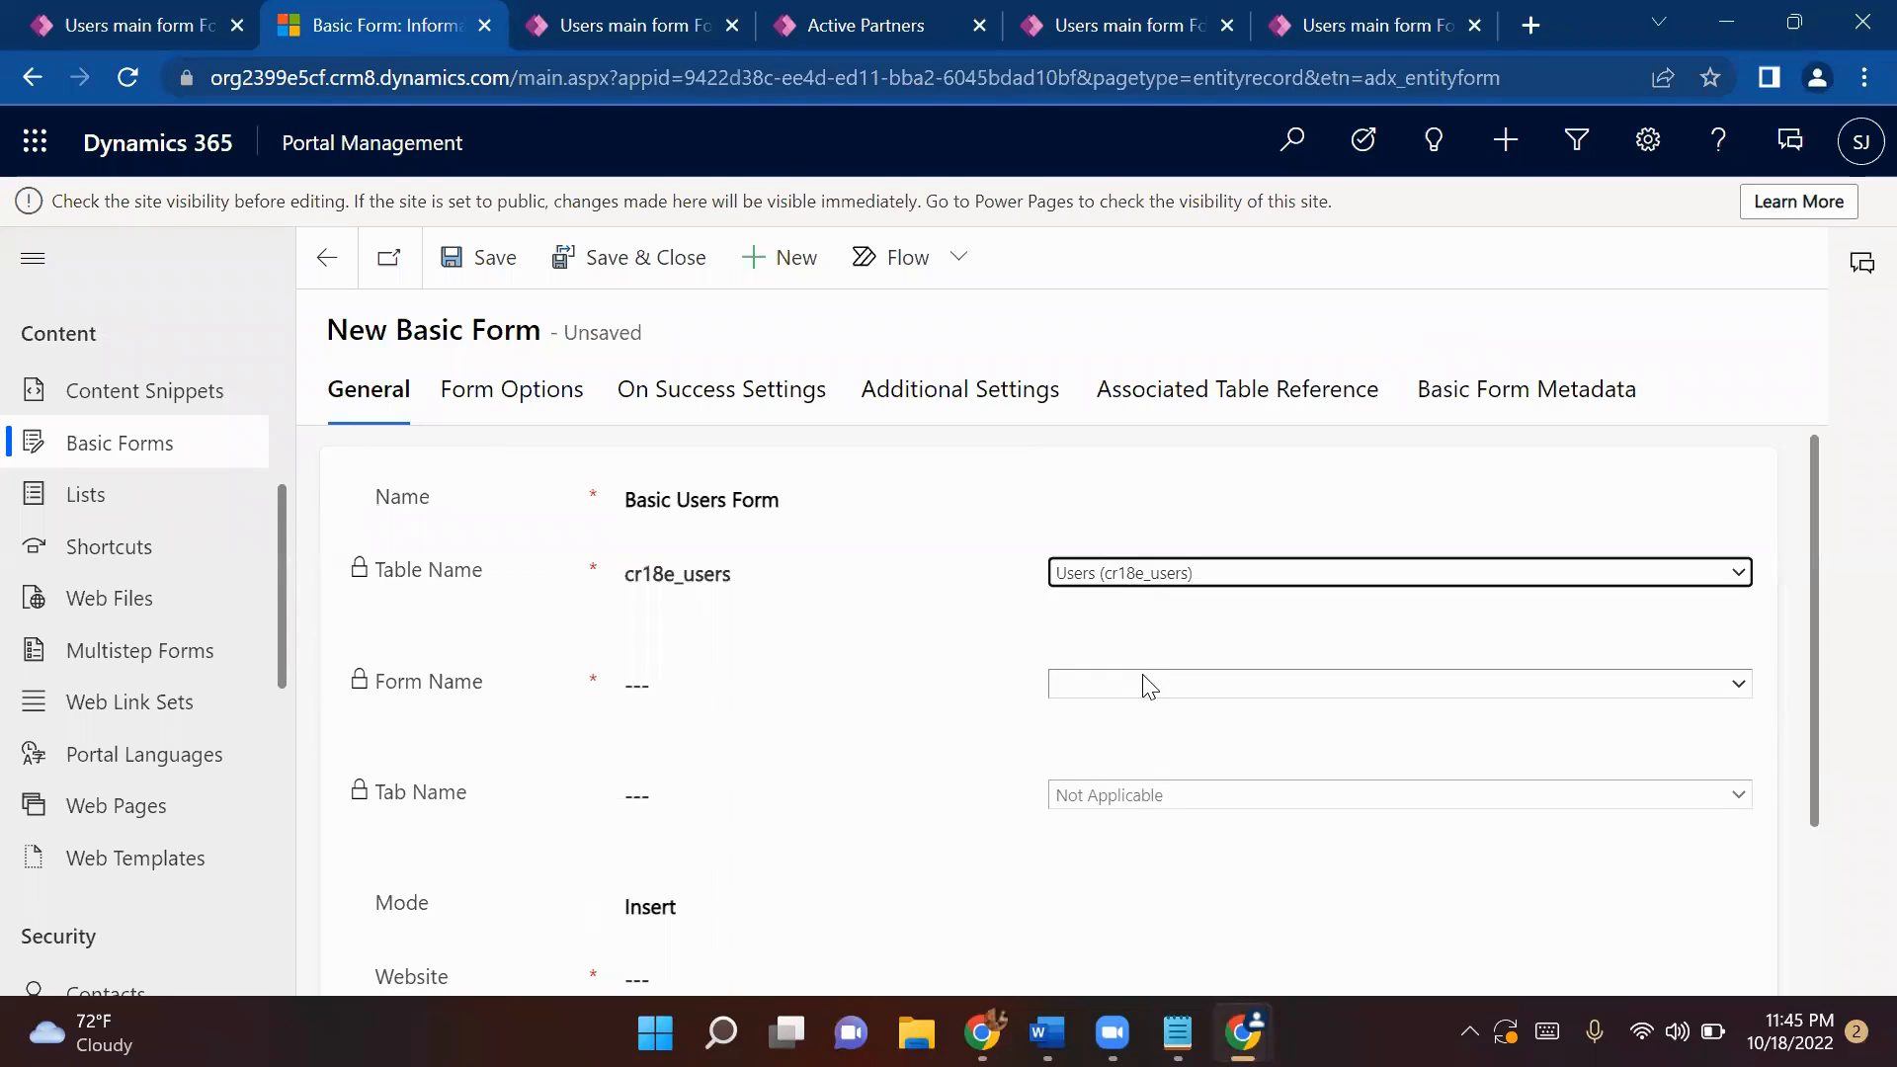
- Base the form on "Users main form" and select its Users Detail tab
{"action": "left_click", "coordinate": [1149, 684]}
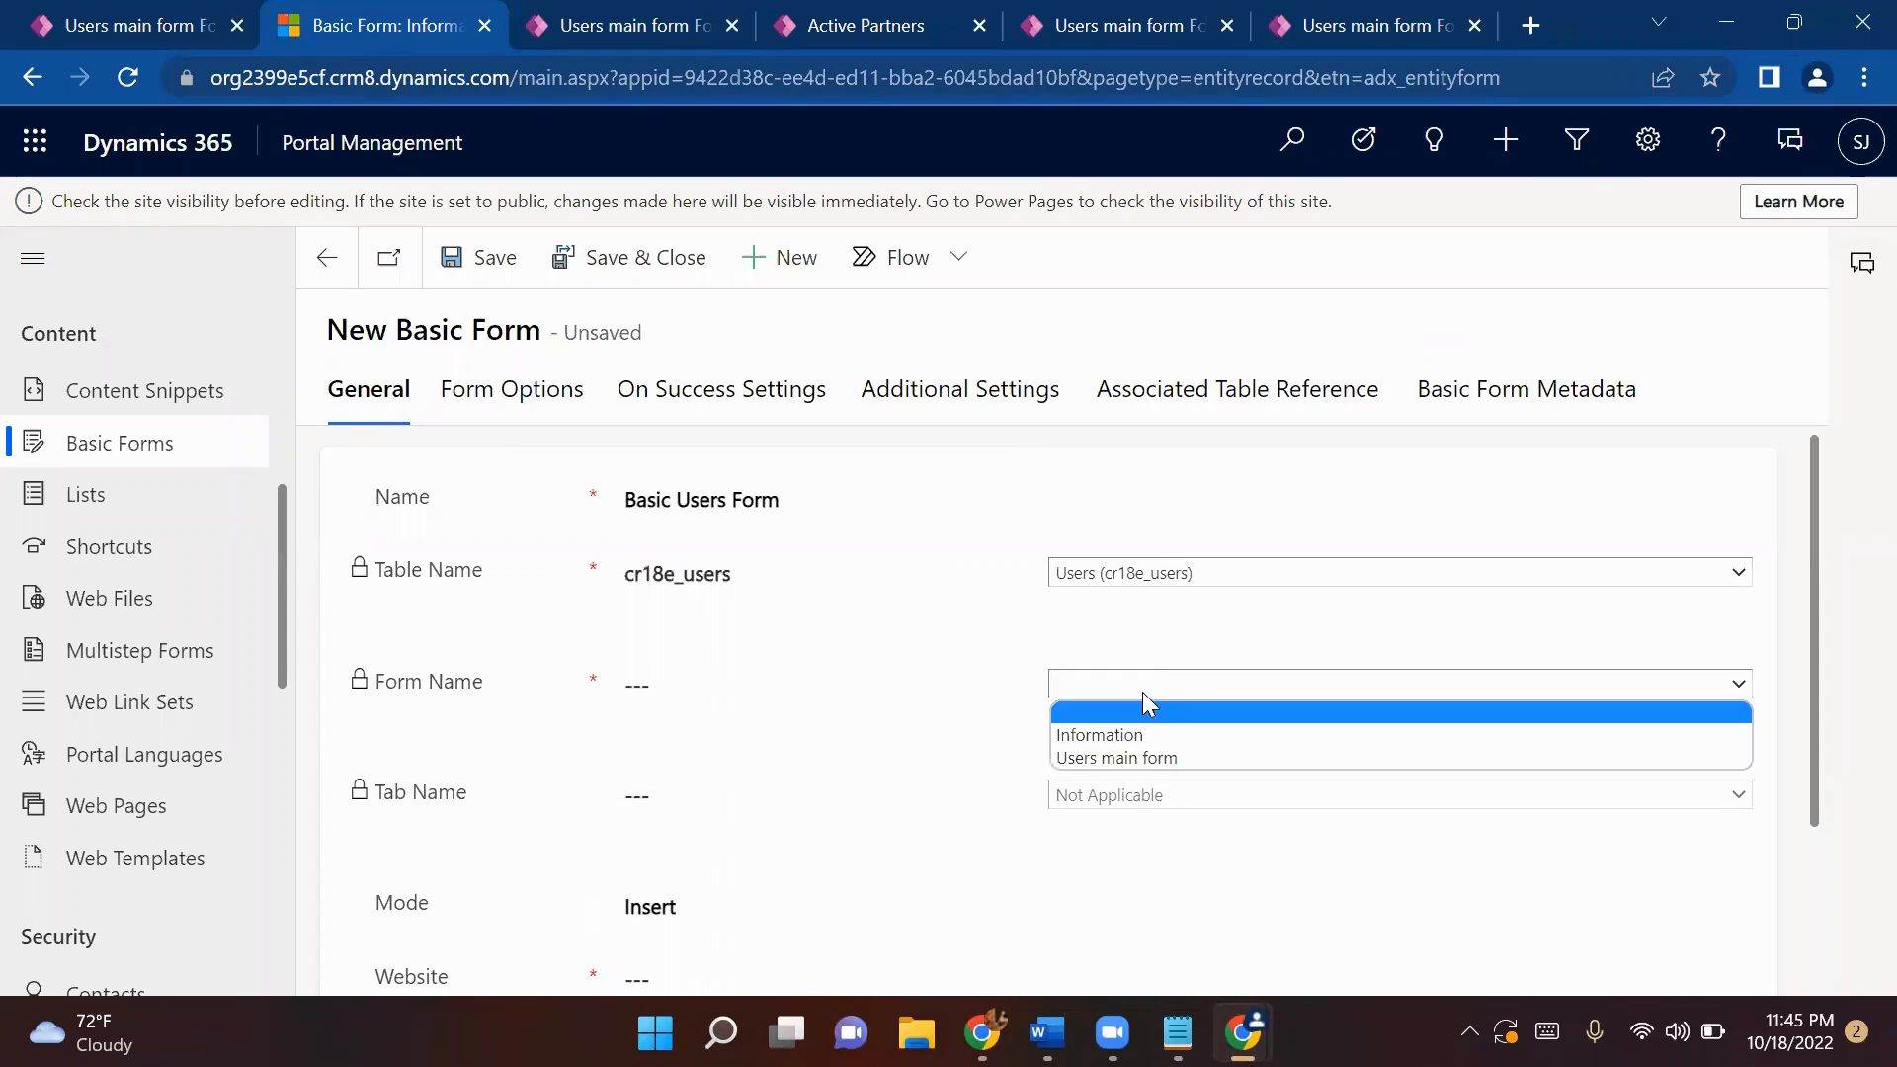
{"action": "left_click", "coordinate": [1122, 759]}
{"action": "left_click", "coordinate": [1126, 793]}
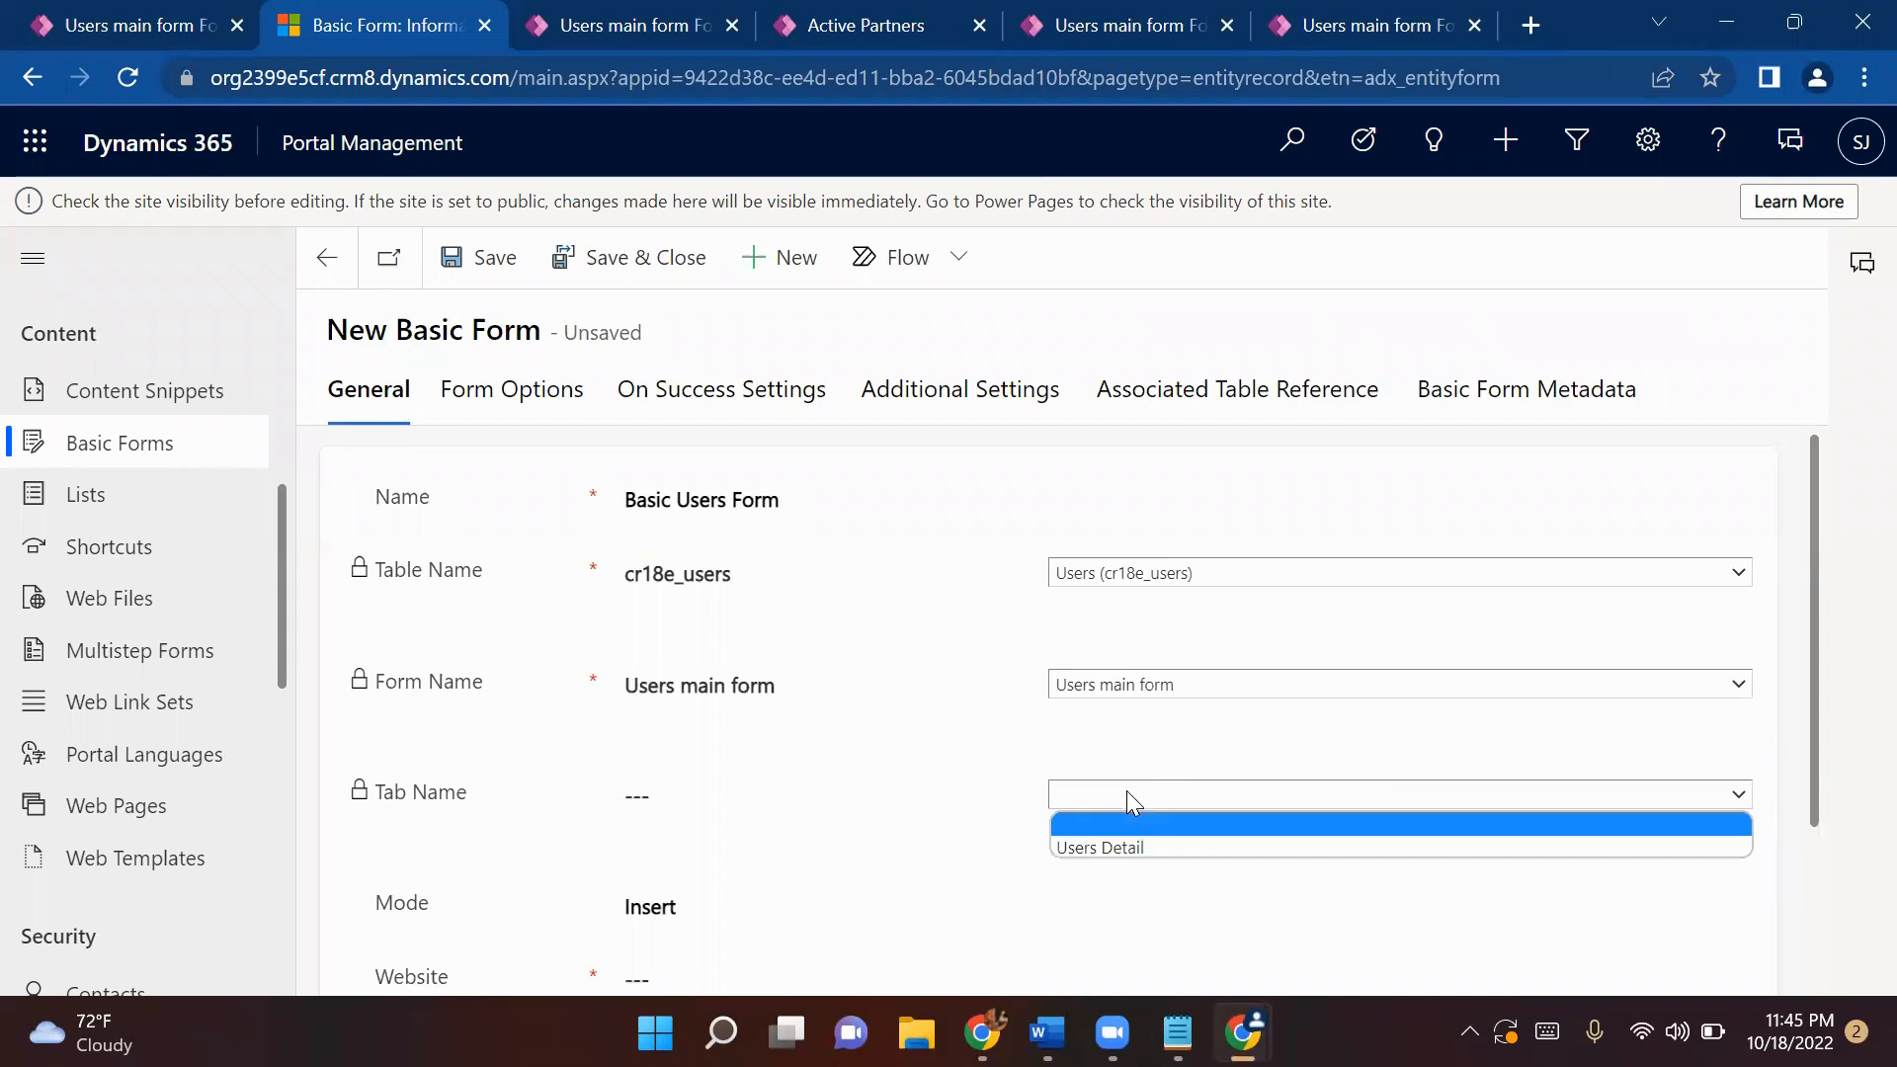
{"action": "left_click", "coordinate": [1123, 852]}
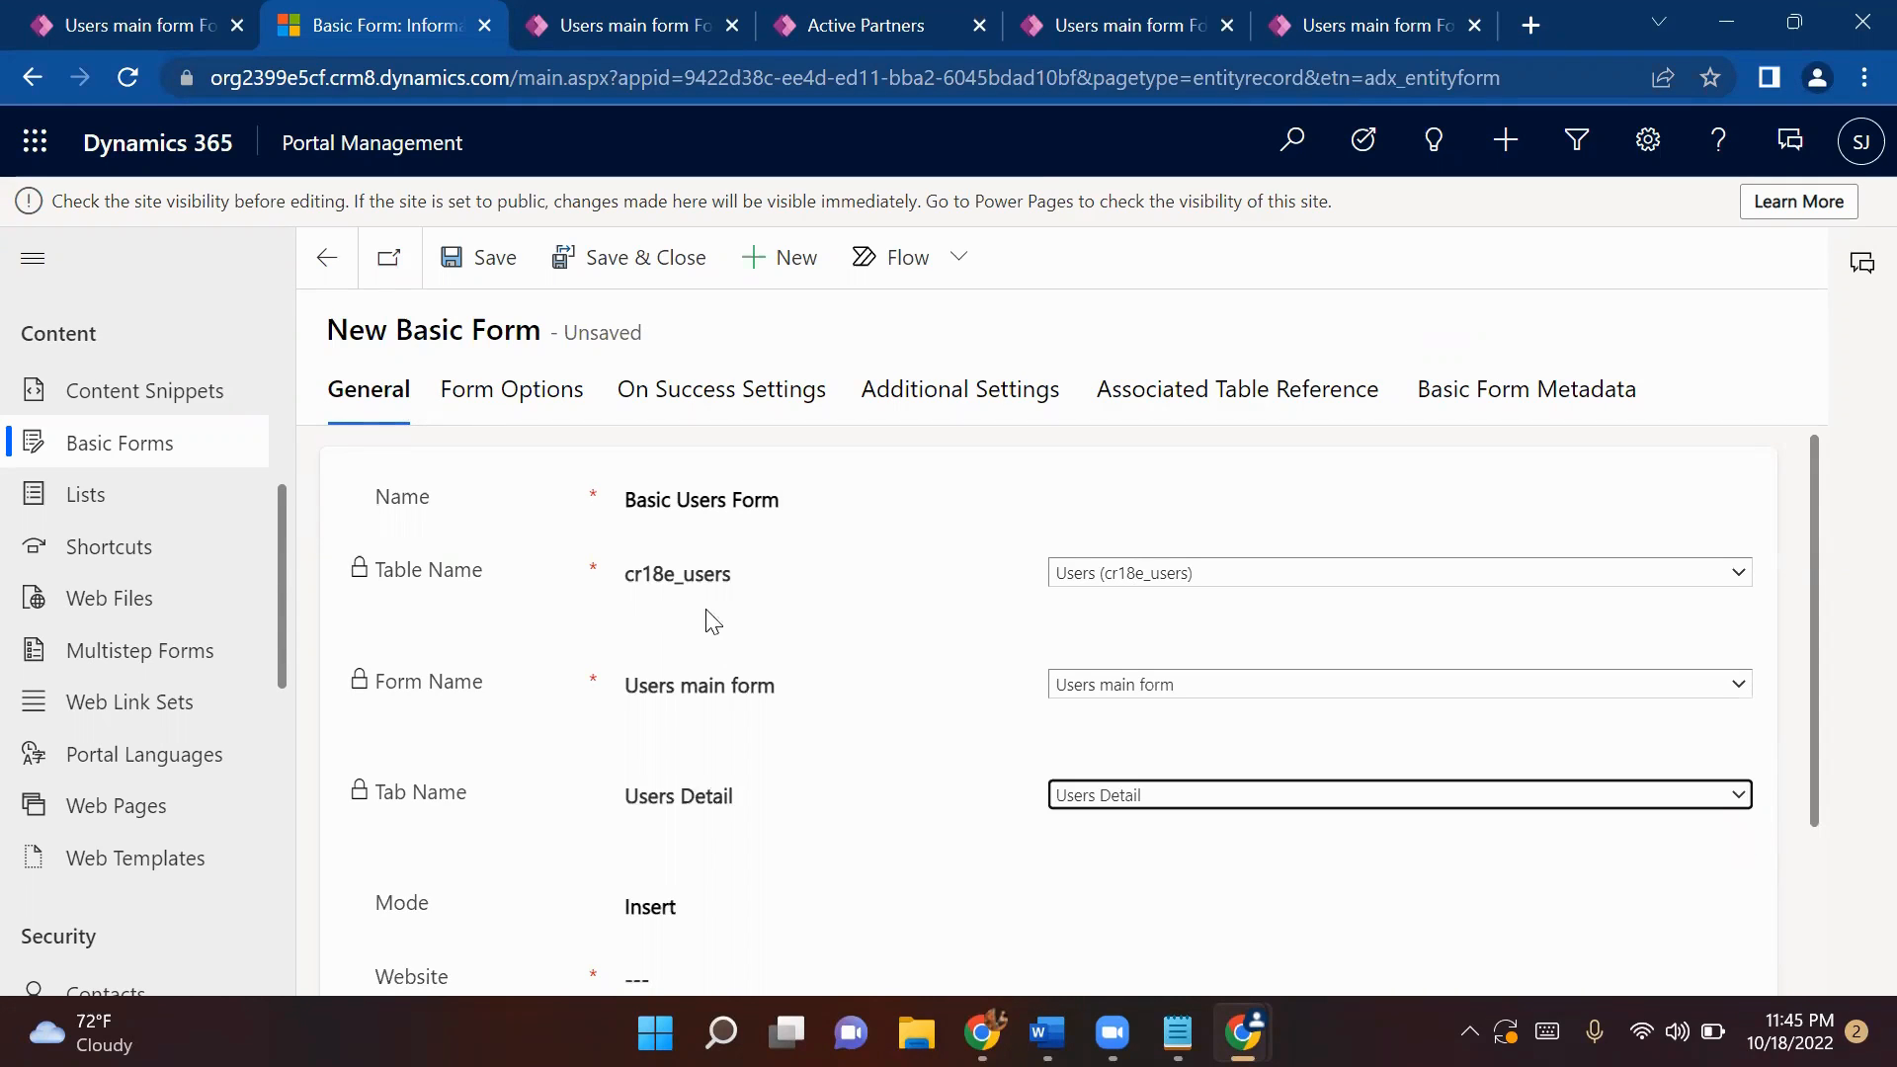
- Set the form's mode to ReadOnly and the record source type to Query String, with "id" as the record ID parameter name
{"action": "scroll", "coordinate": [514, 653], "scroll_direction": "down", "scroll_amount": 3}
{"action": "left_click", "coordinate": [796, 698]}
{"action": "left_click", "coordinate": [717, 801]}
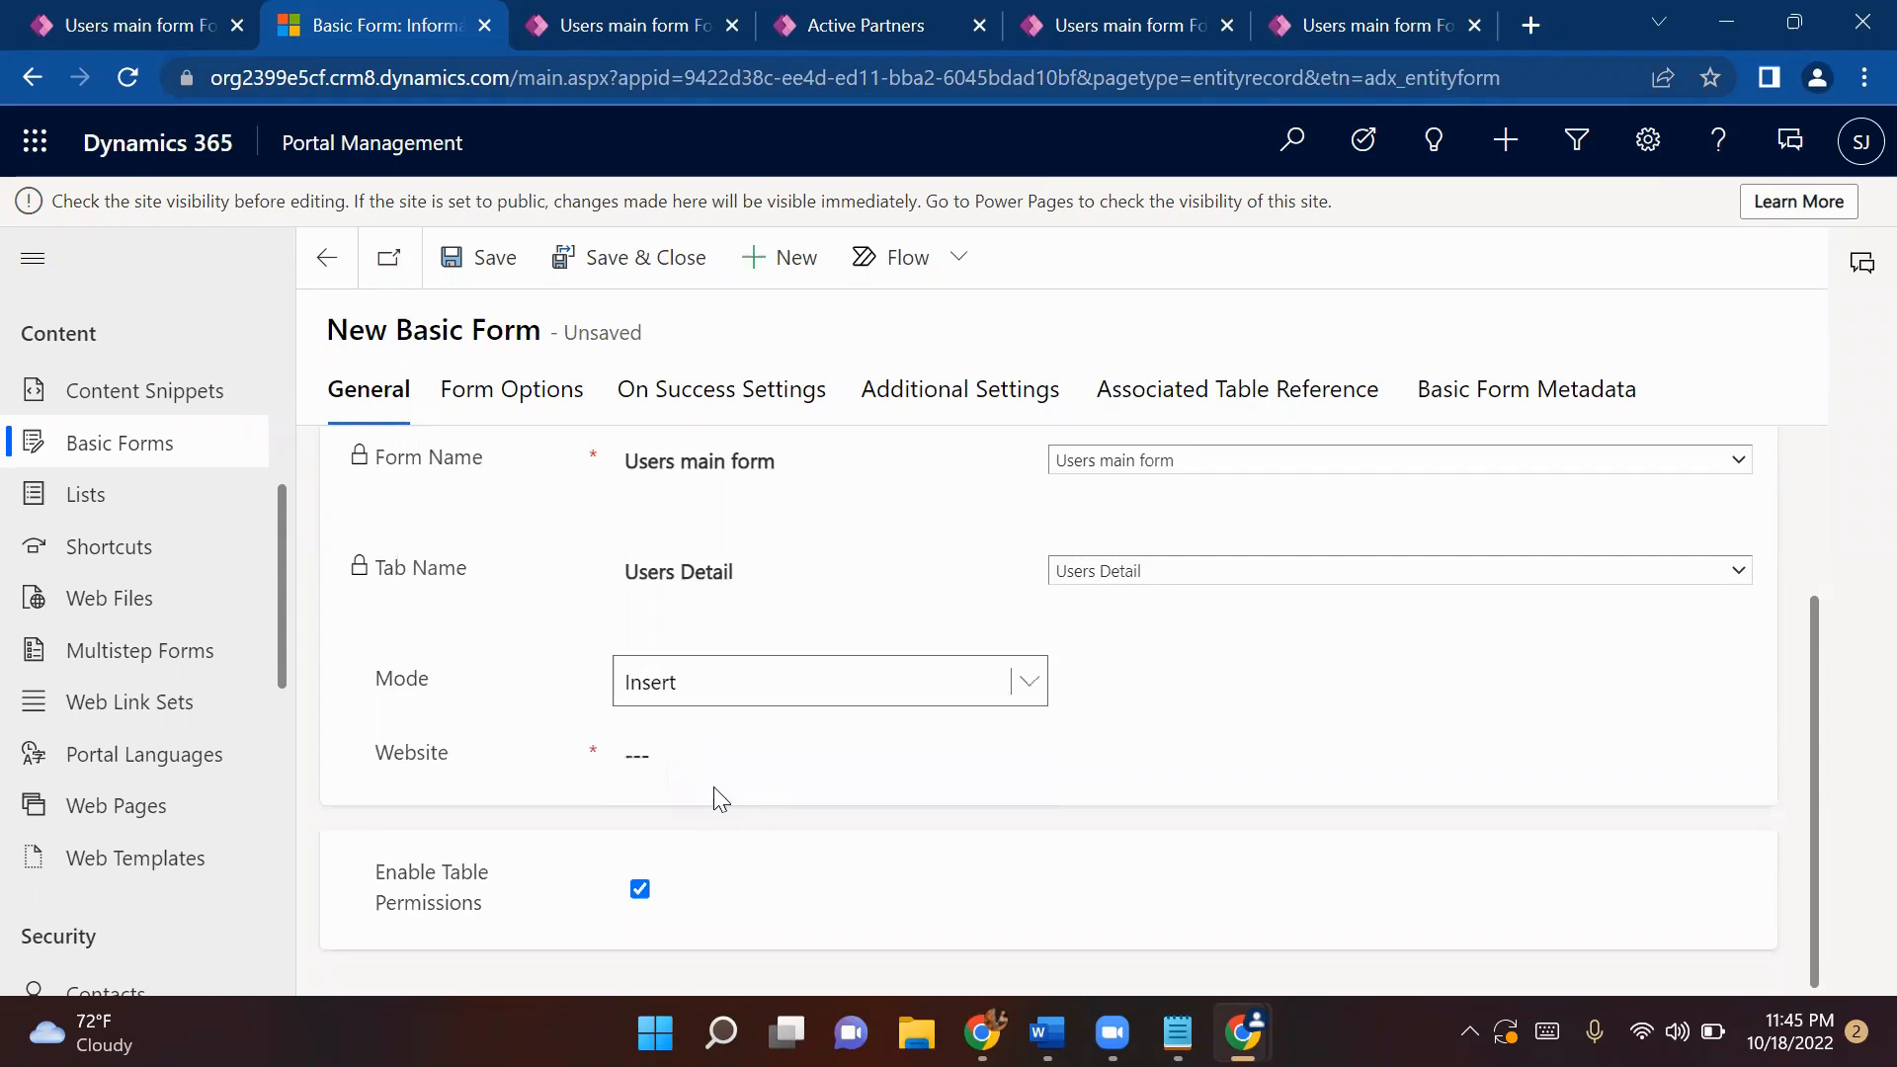
{"action": "left_click", "coordinate": [689, 687]}
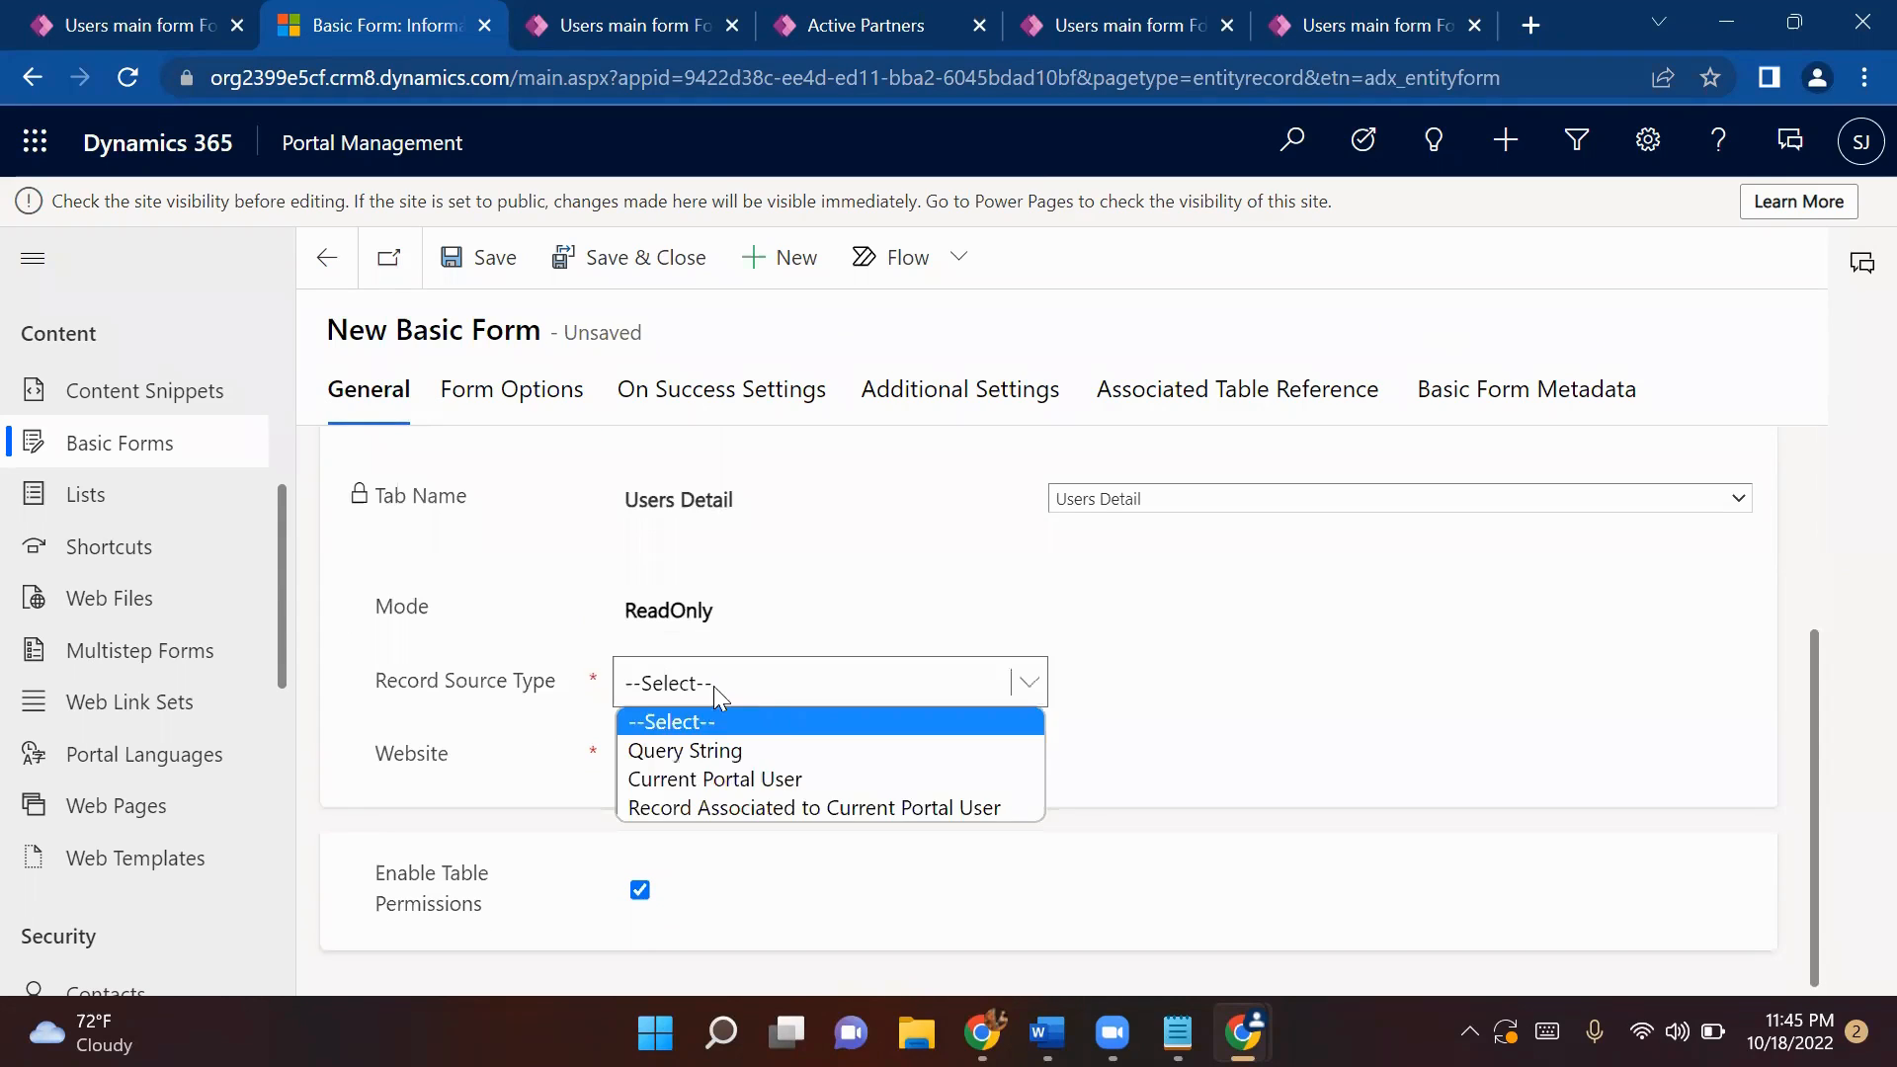
{"action": "left_click", "coordinate": [715, 759]}
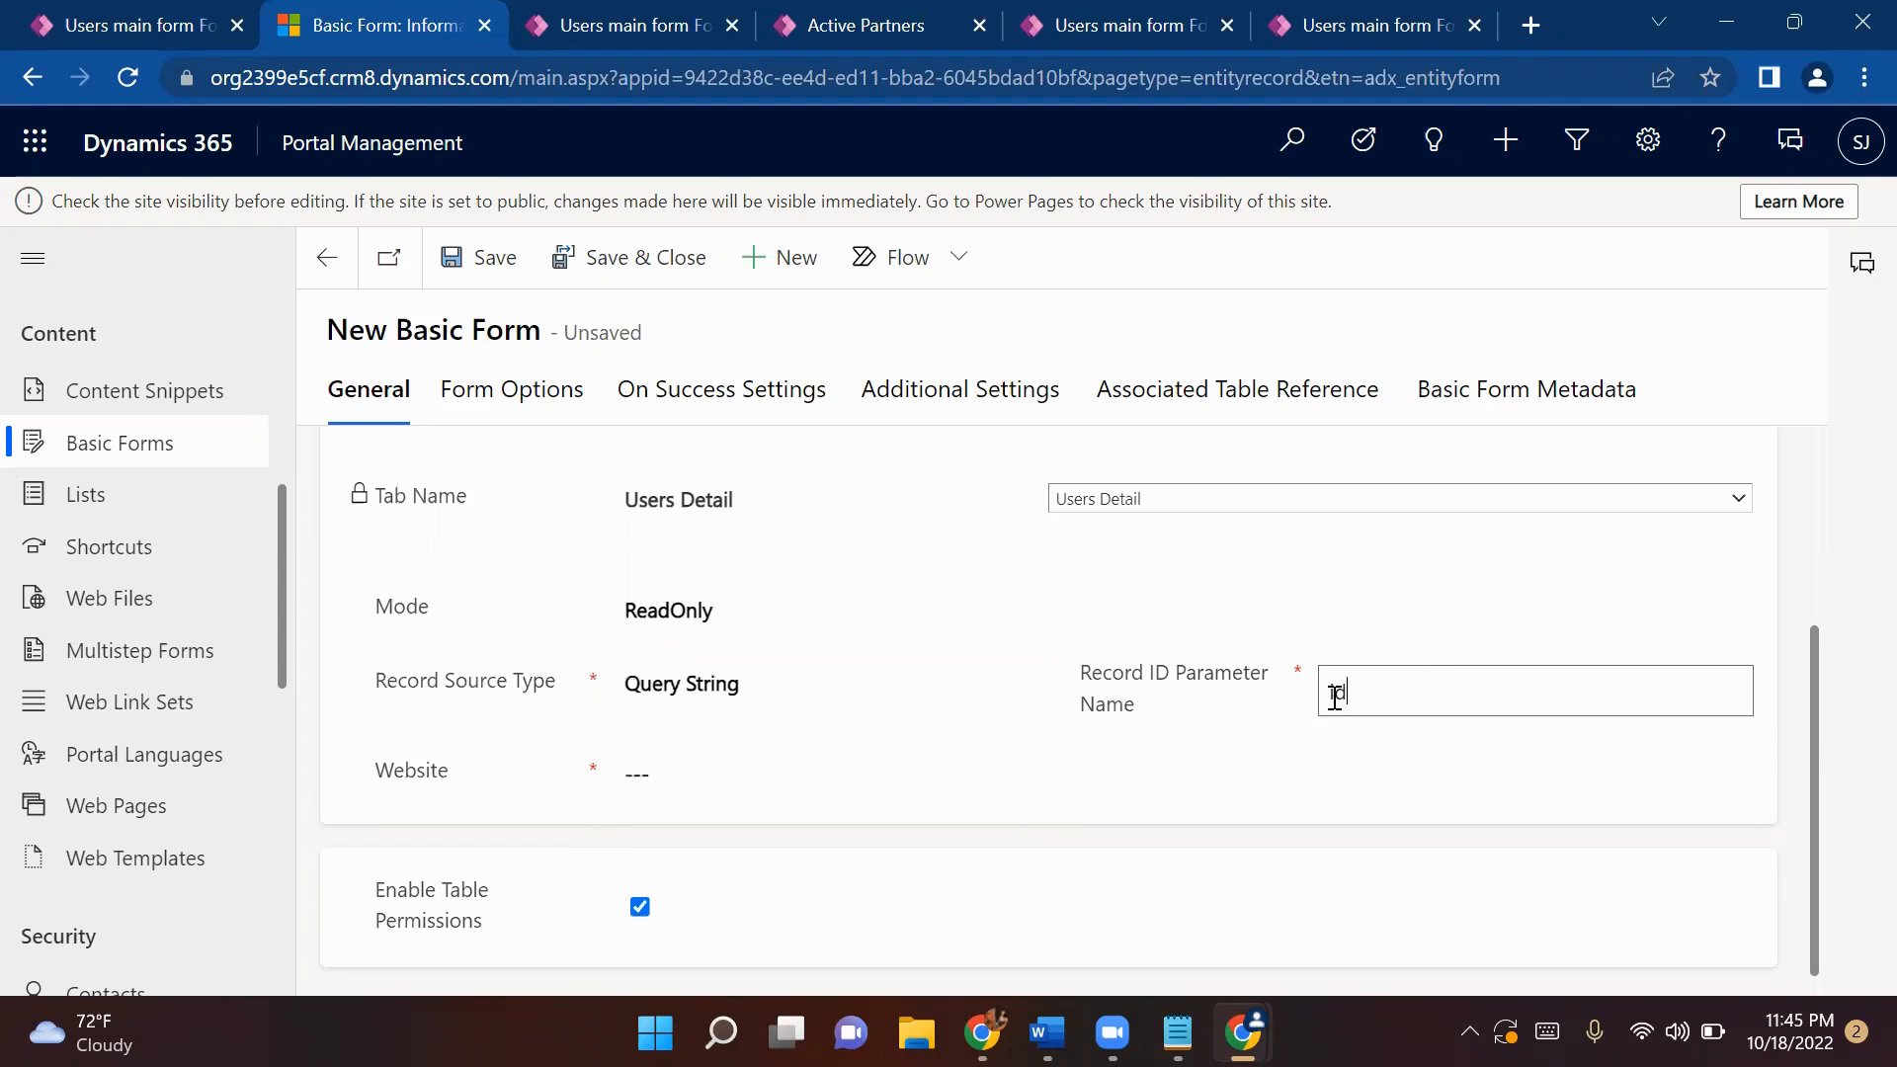
- Assign the website "techpower - techpower1011" to the basic form and save it
{"action": "left_click", "coordinate": [628, 779]}
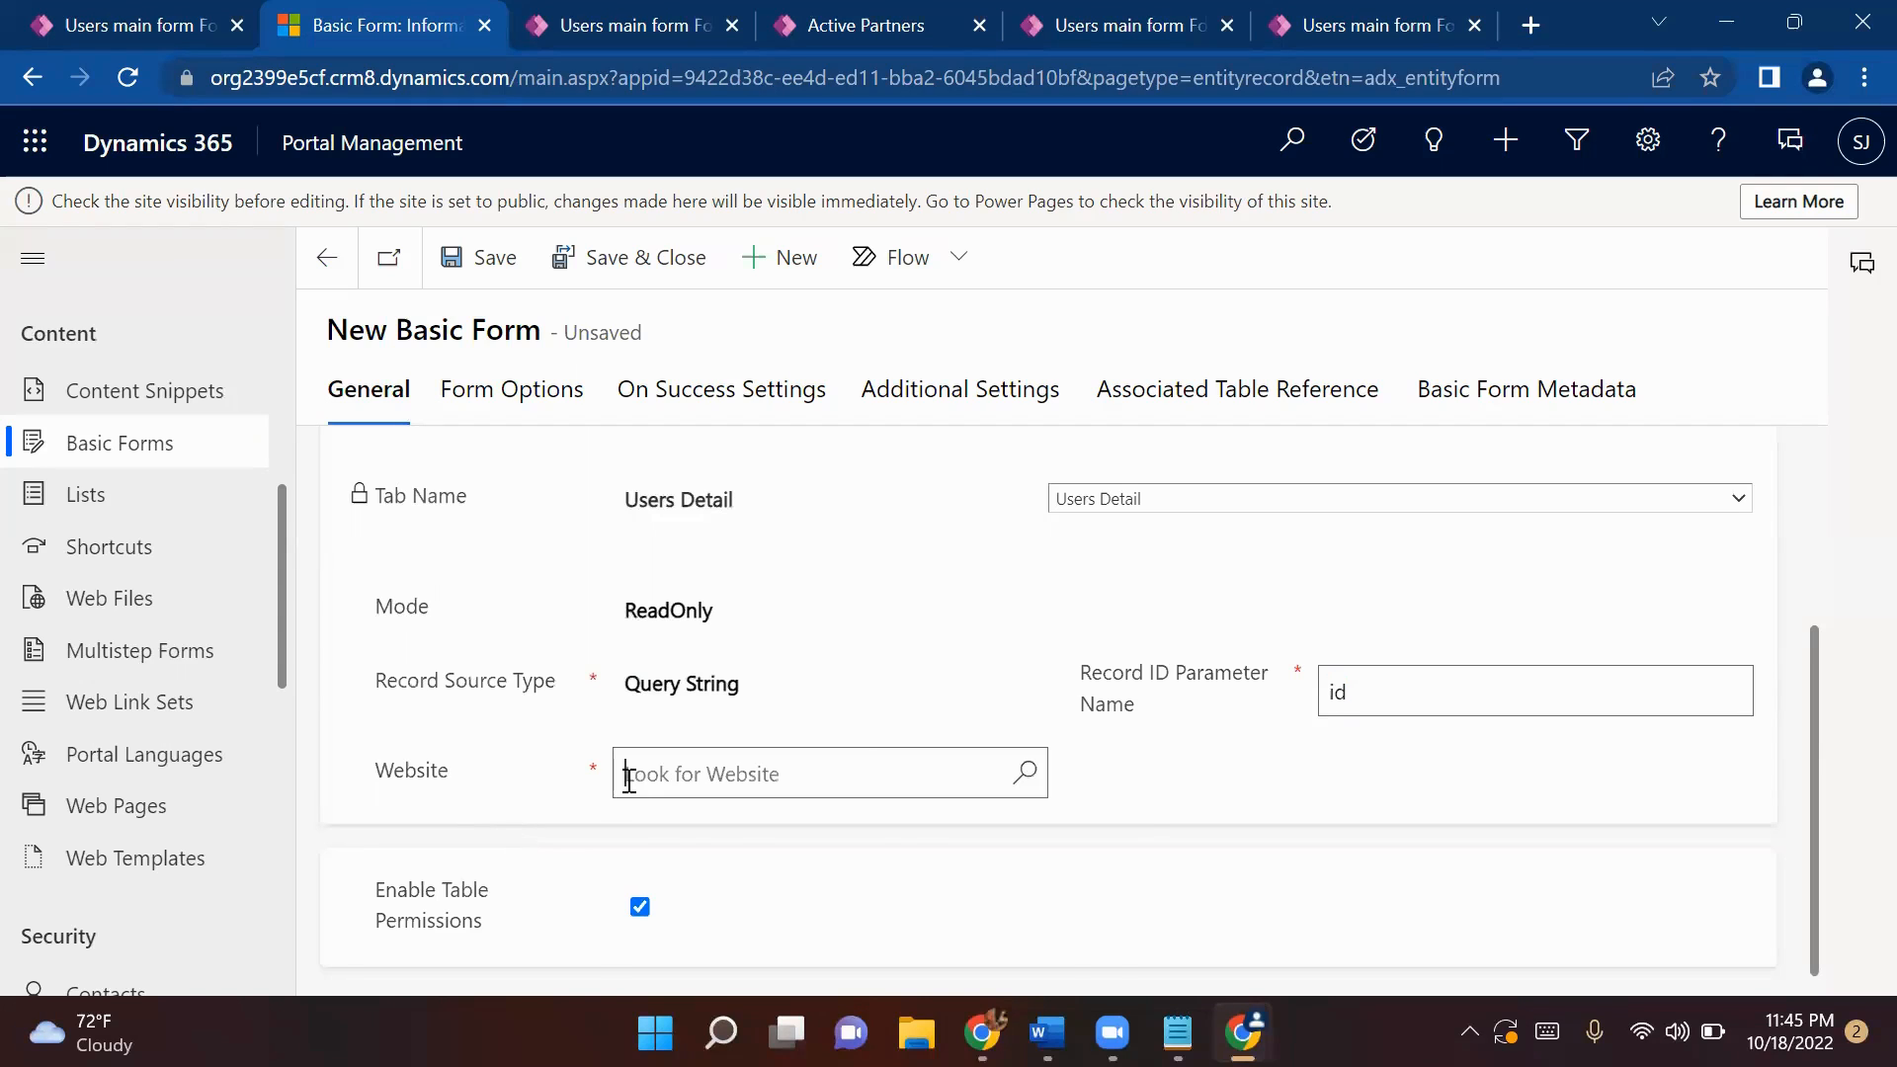
{"action": "left_click", "coordinate": [1023, 773]}
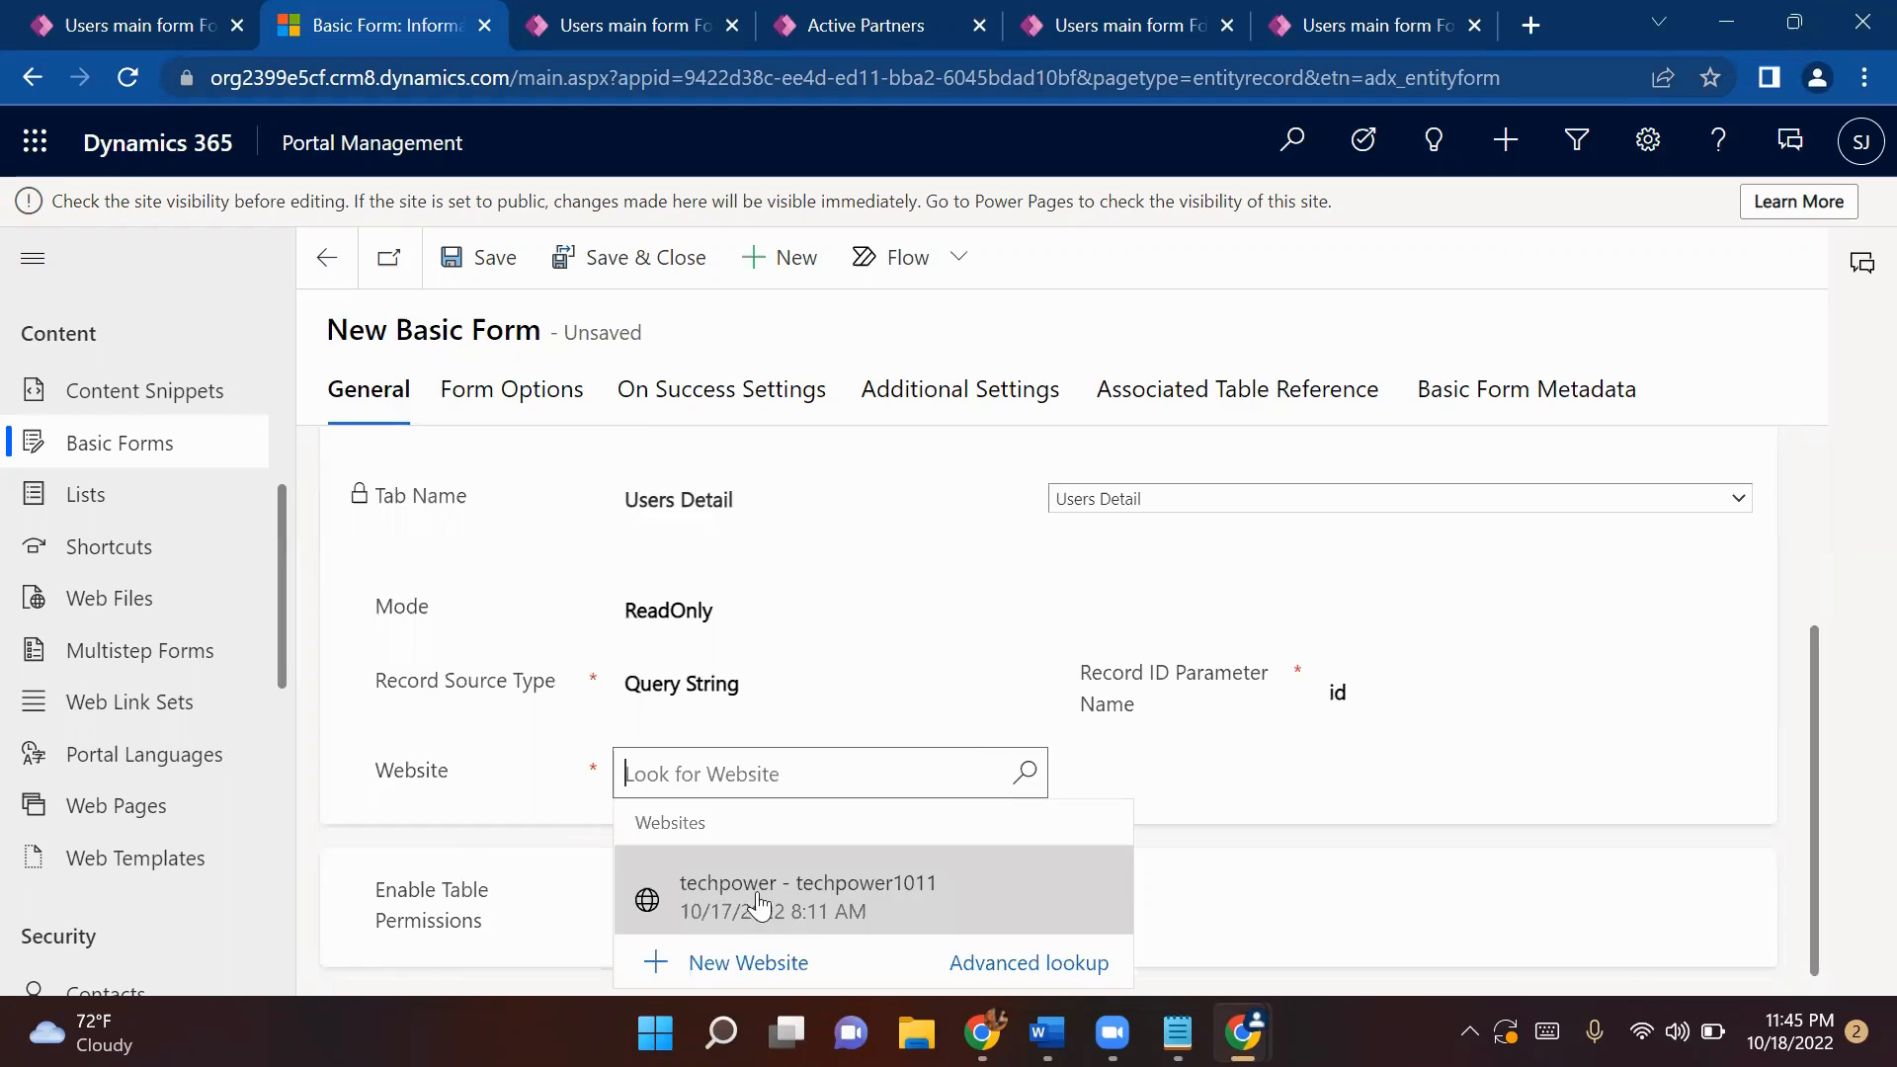
{"action": "left_click", "coordinate": [697, 901]}
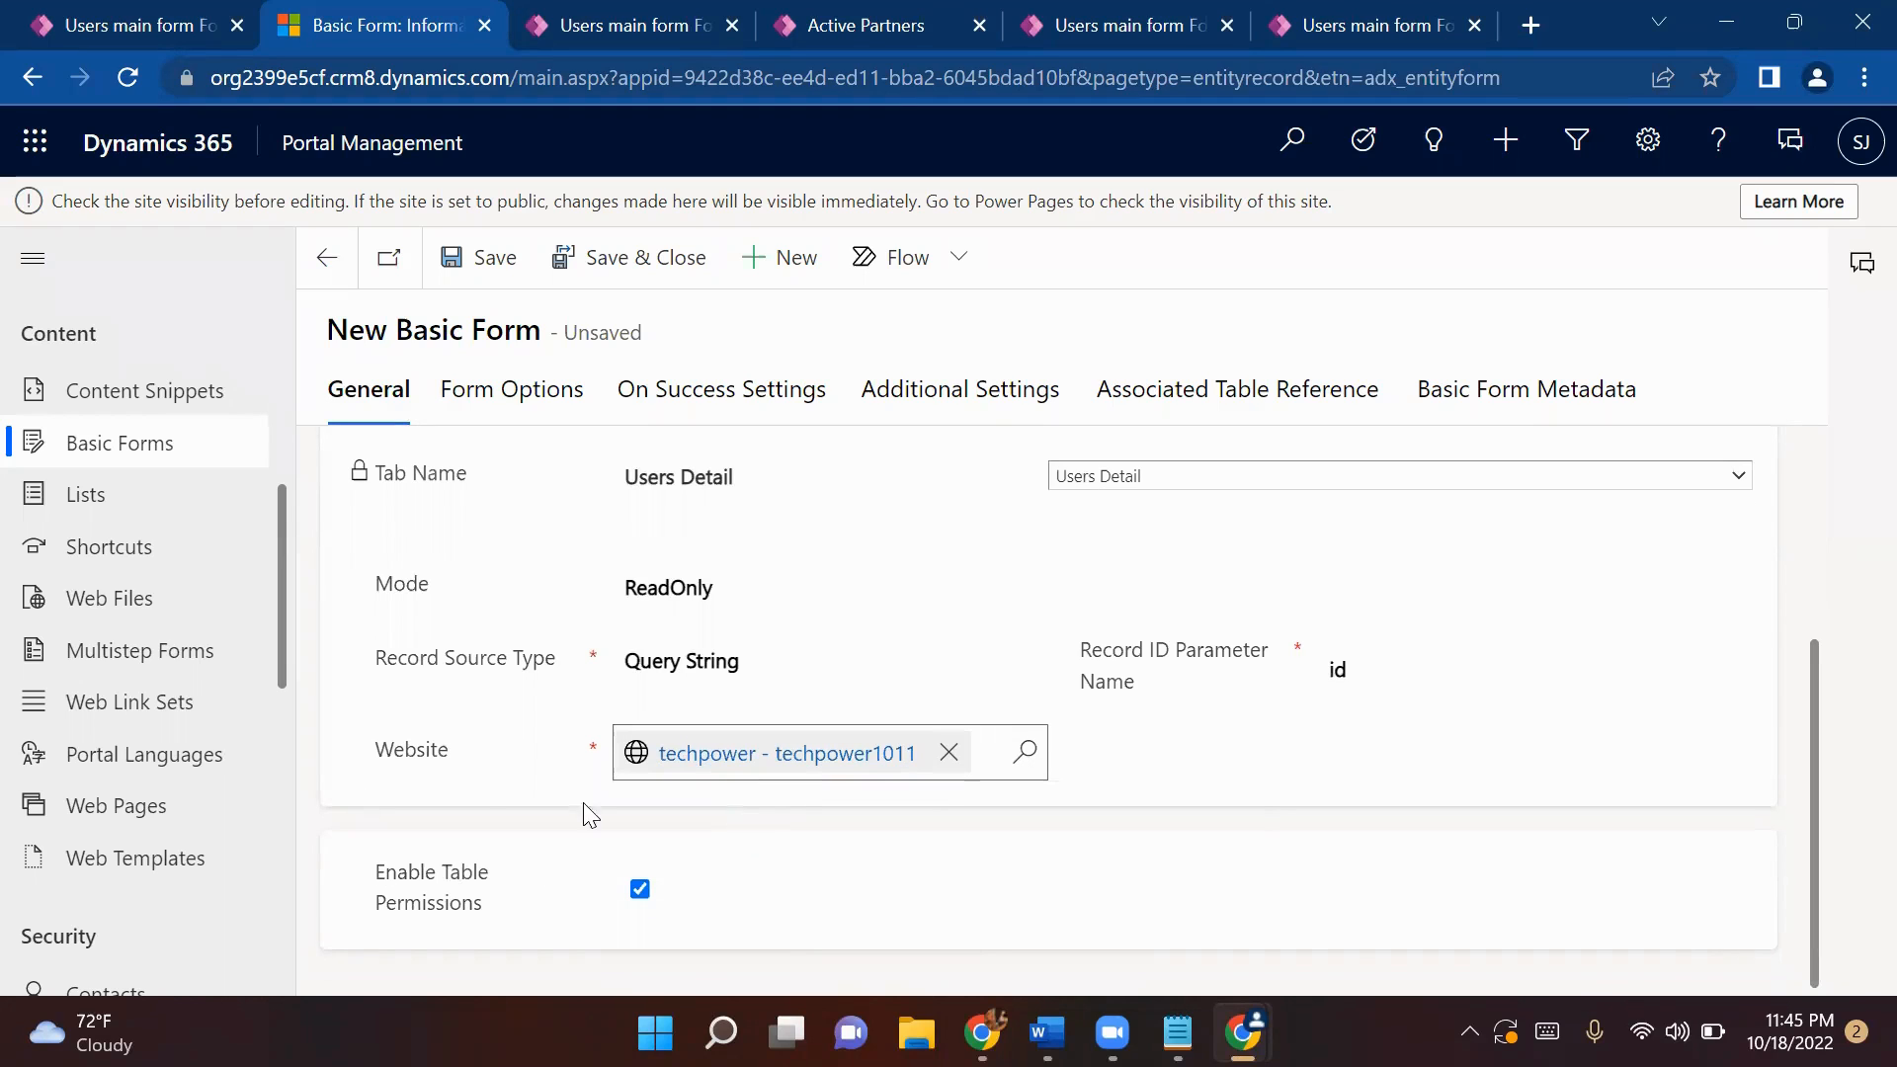
{"action": "left_click", "coordinate": [476, 258]}
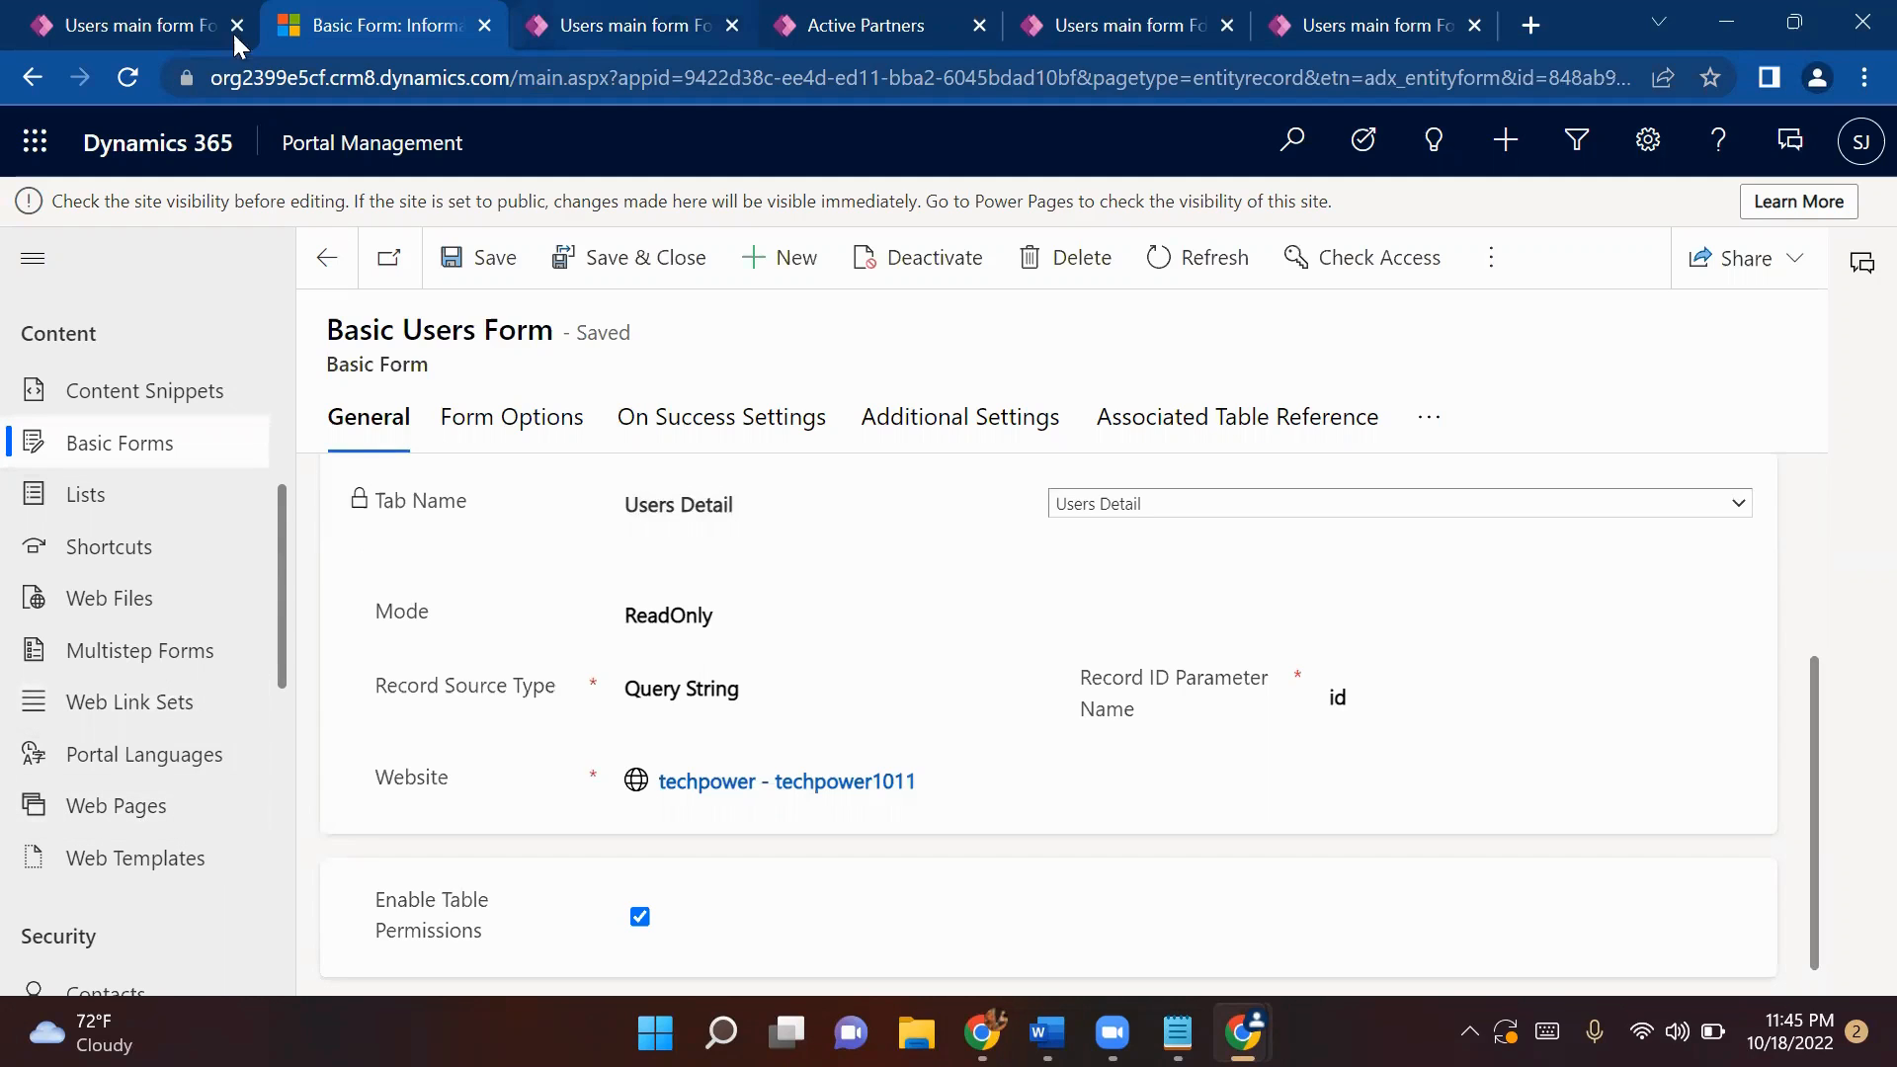
- Switch to the Power Apps app list and open the techpower portal for editing in Power Pages
{"action": "left_click", "coordinate": [183, 22]}
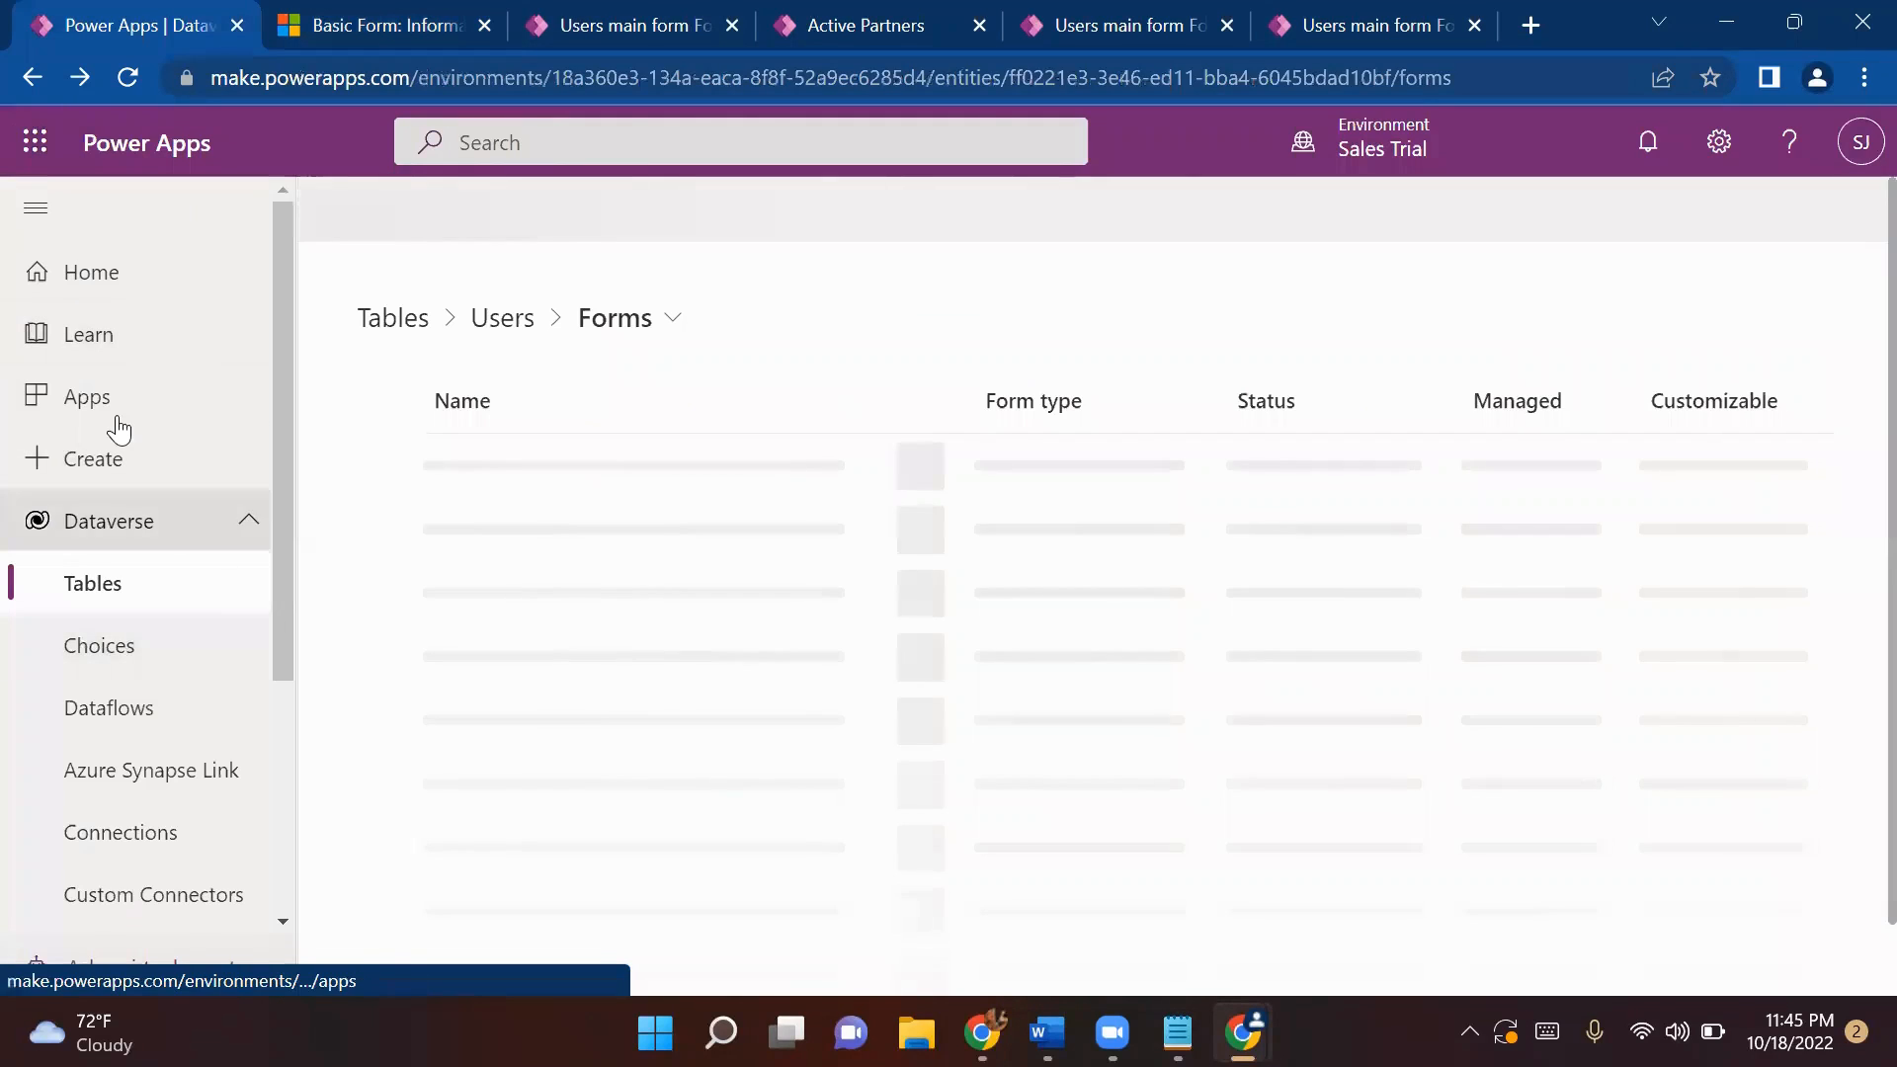
{"action": "left_click", "coordinate": [118, 423]}
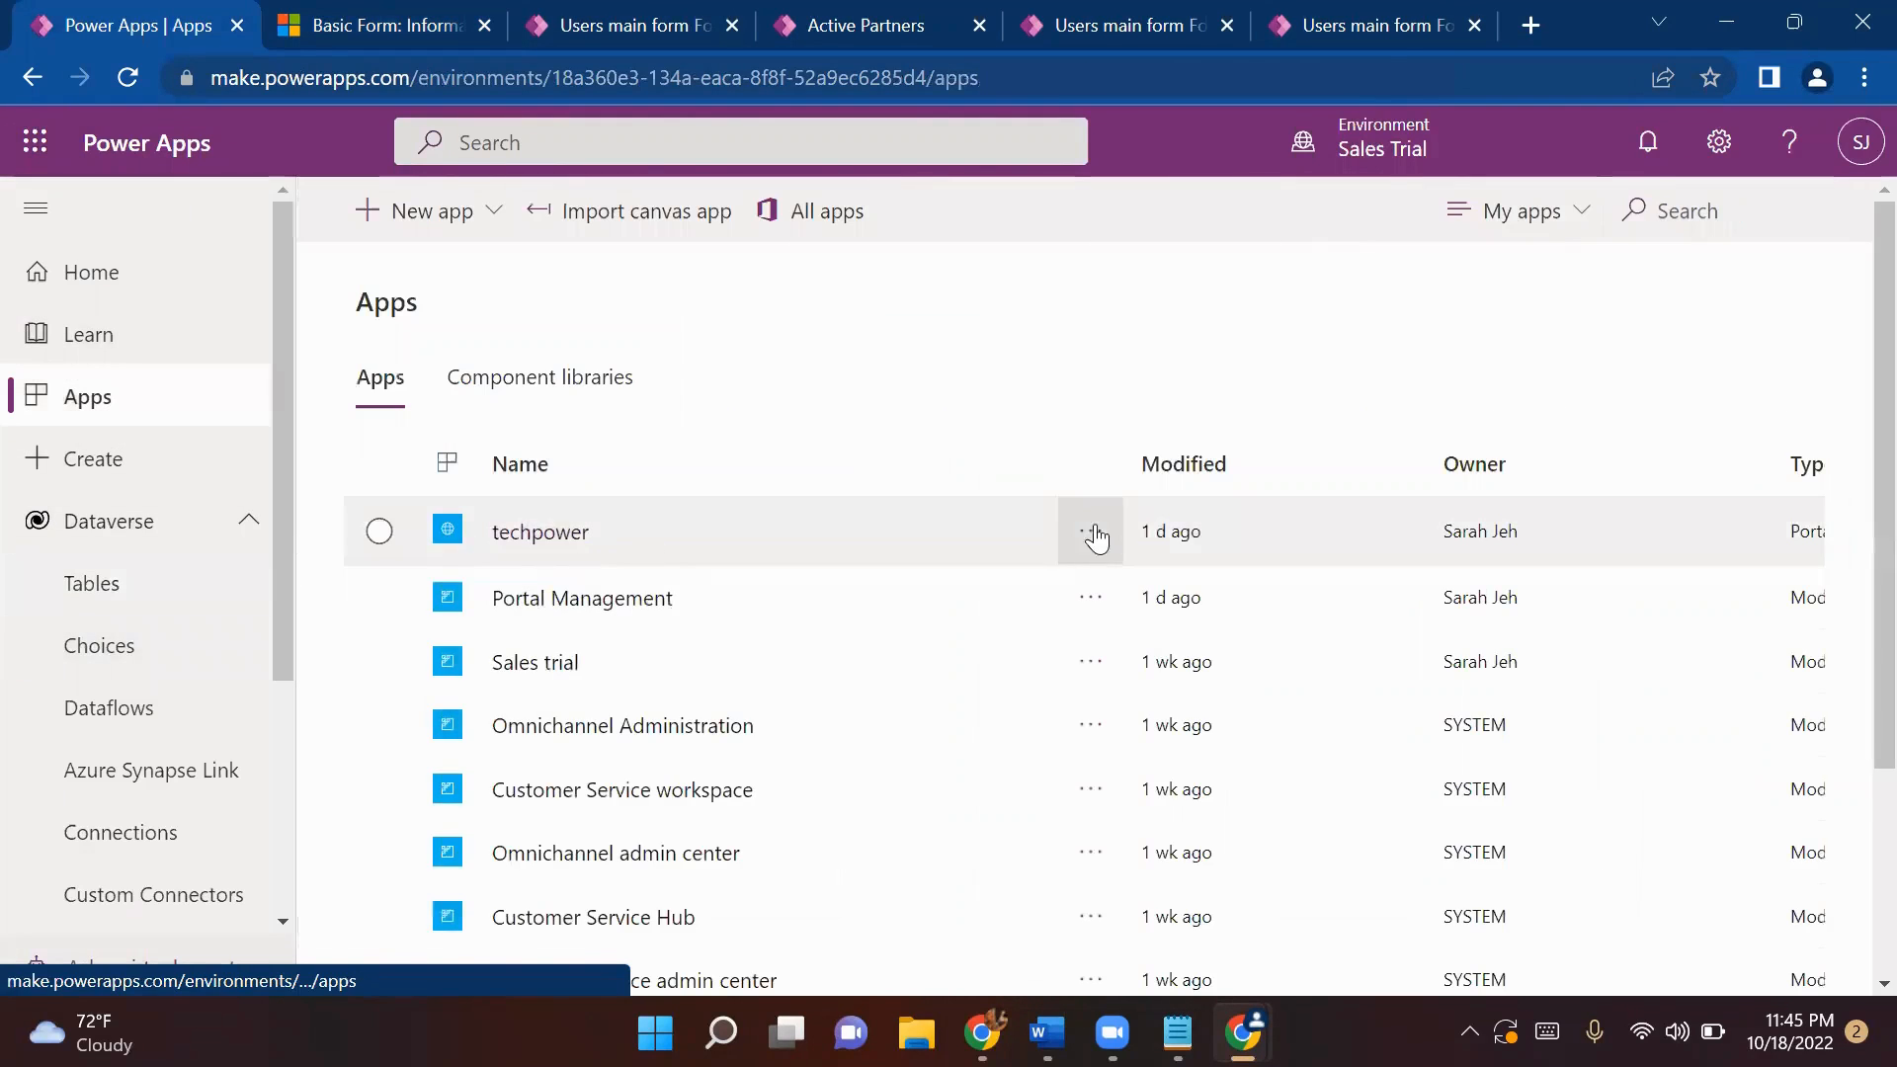
{"action": "left_click", "coordinate": [1090, 578]}
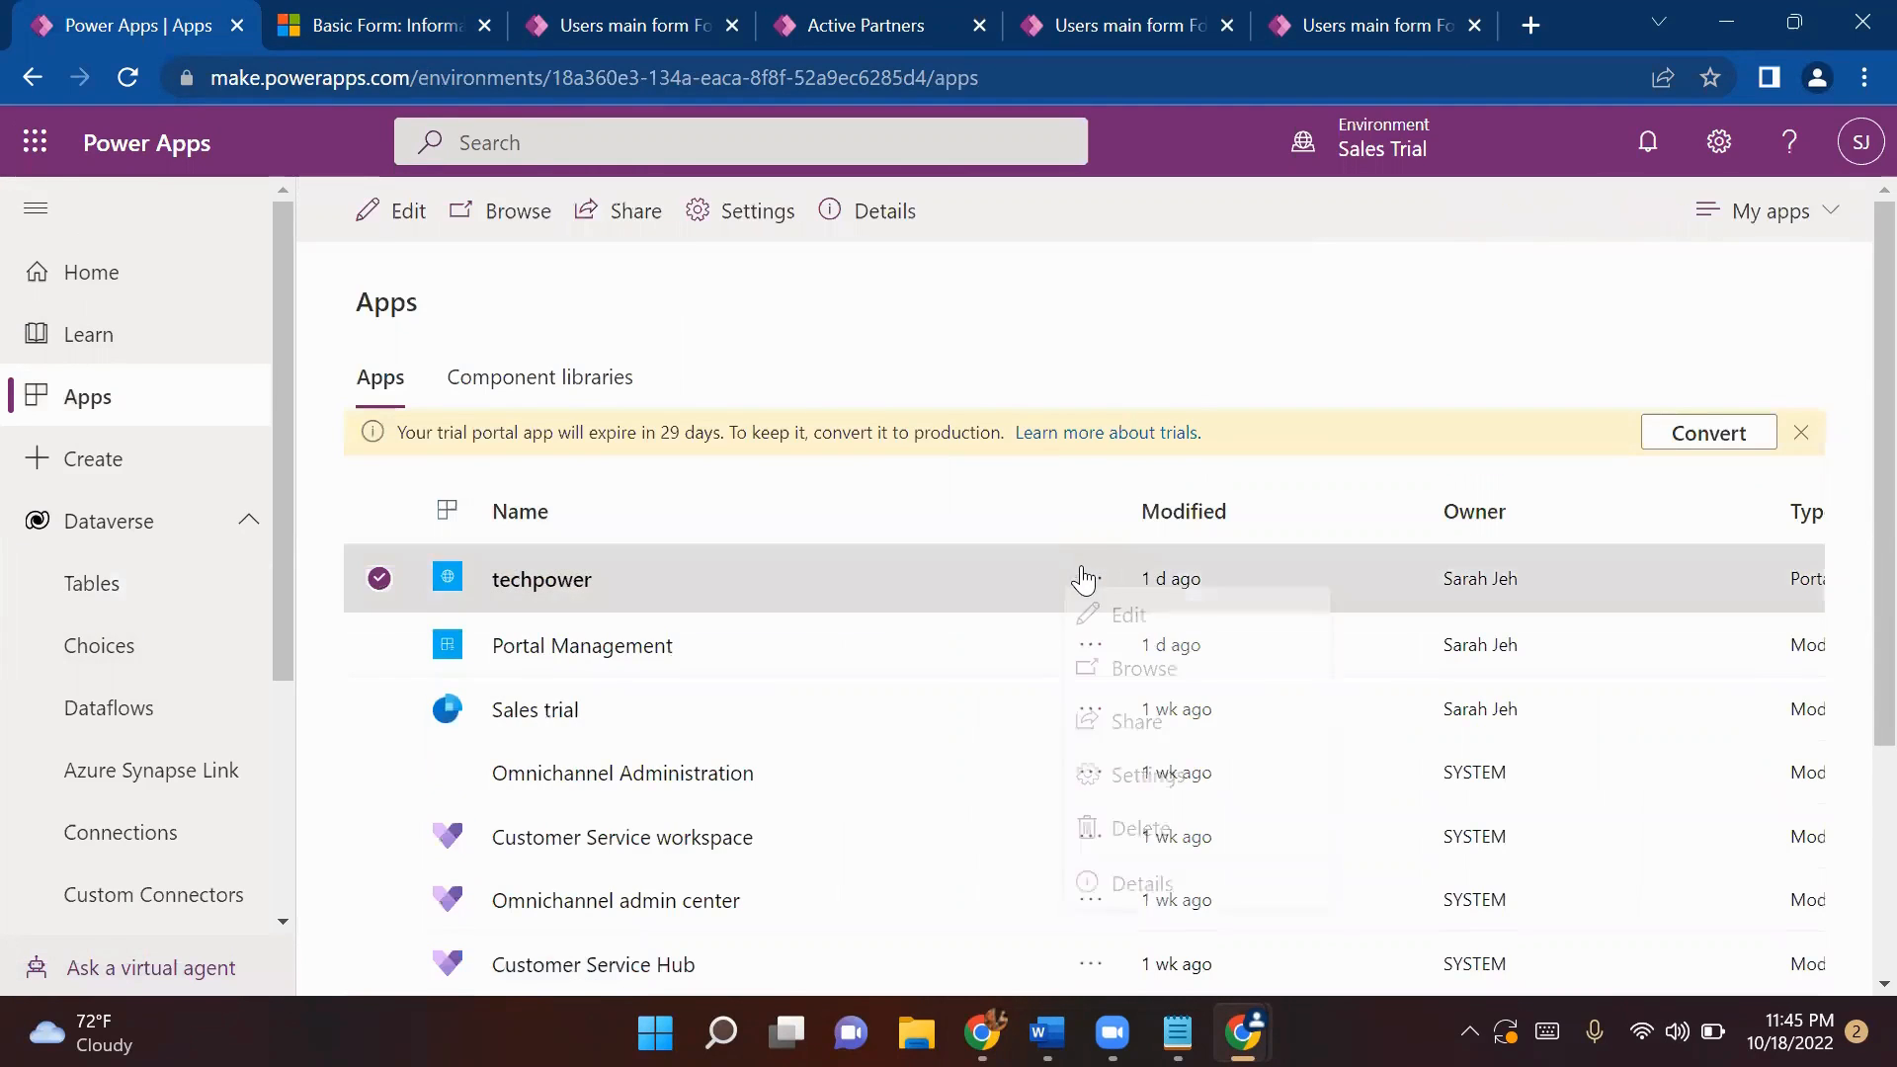
{"action": "left_click", "coordinate": [1128, 630]}
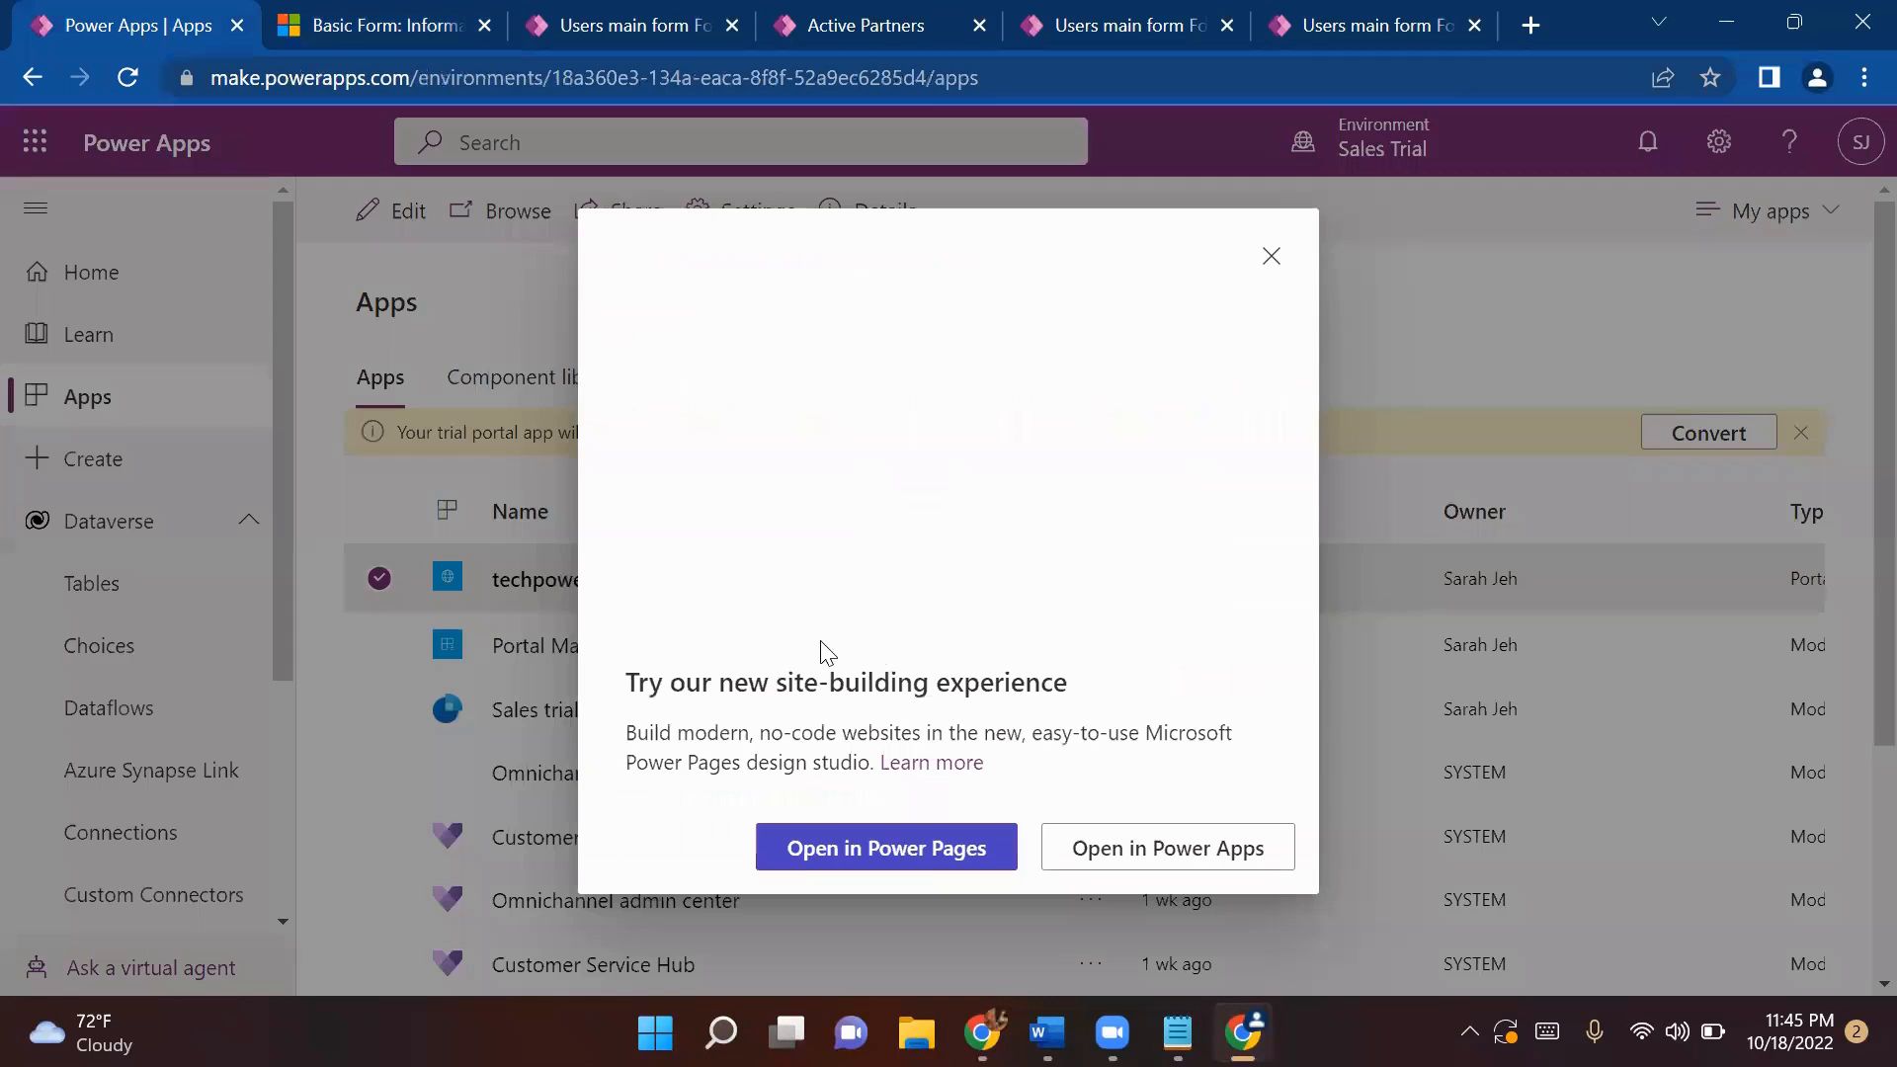
{"action": "left_click", "coordinate": [929, 847]}
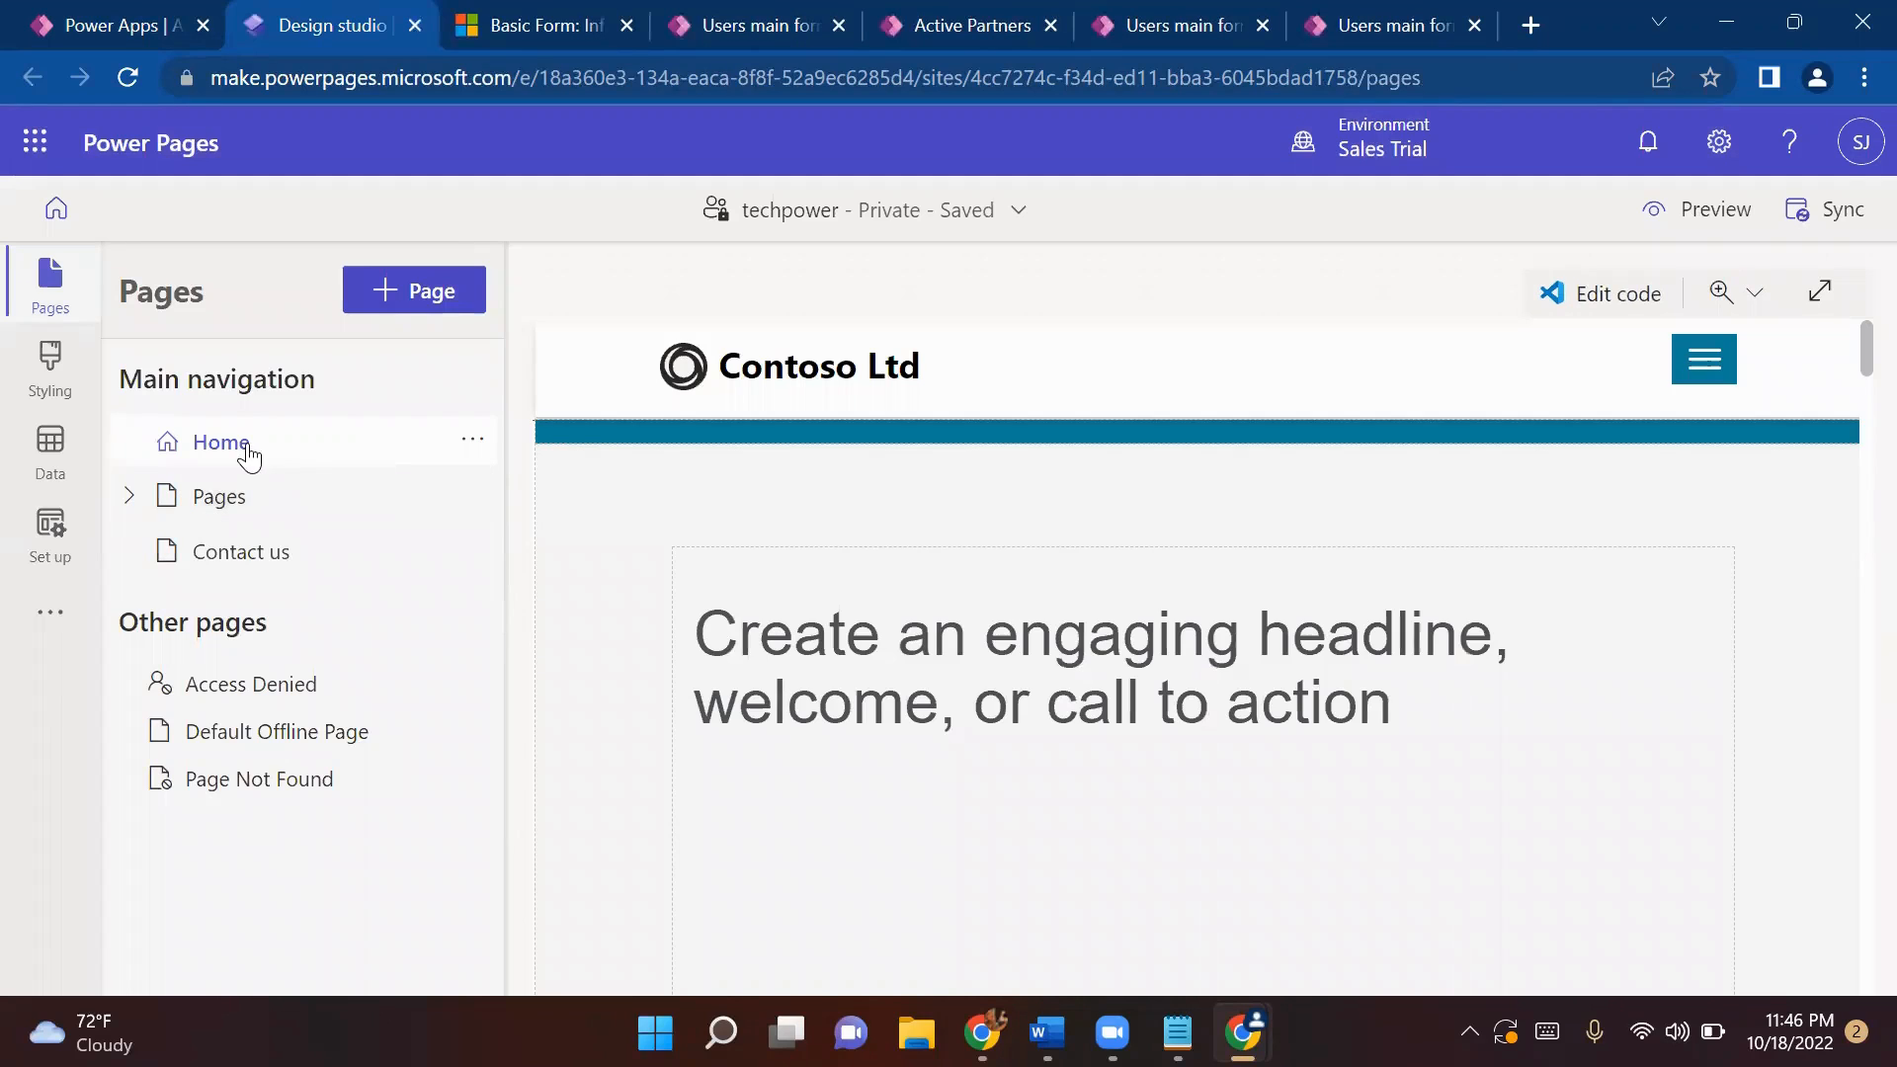
{"action": "left_click", "coordinate": [472, 439]}
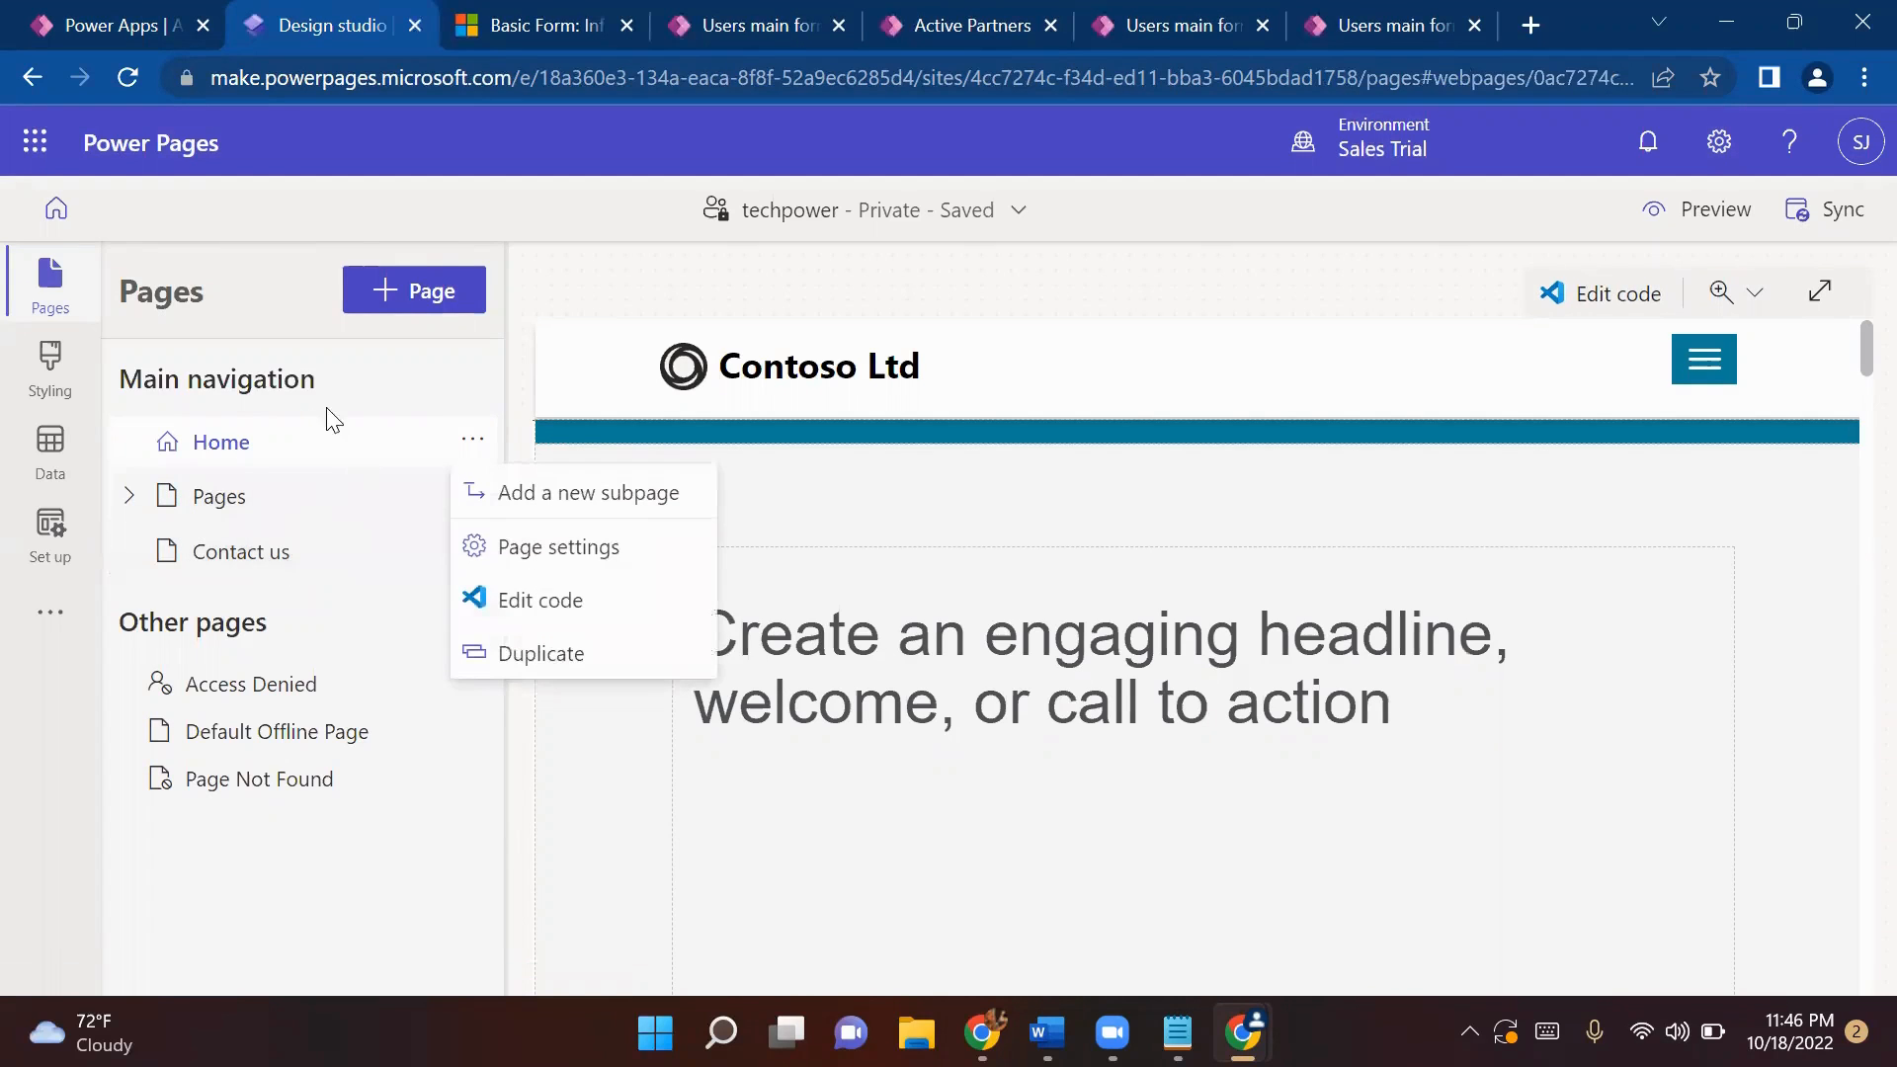
{"action": "left_click", "coordinate": [243, 450]}
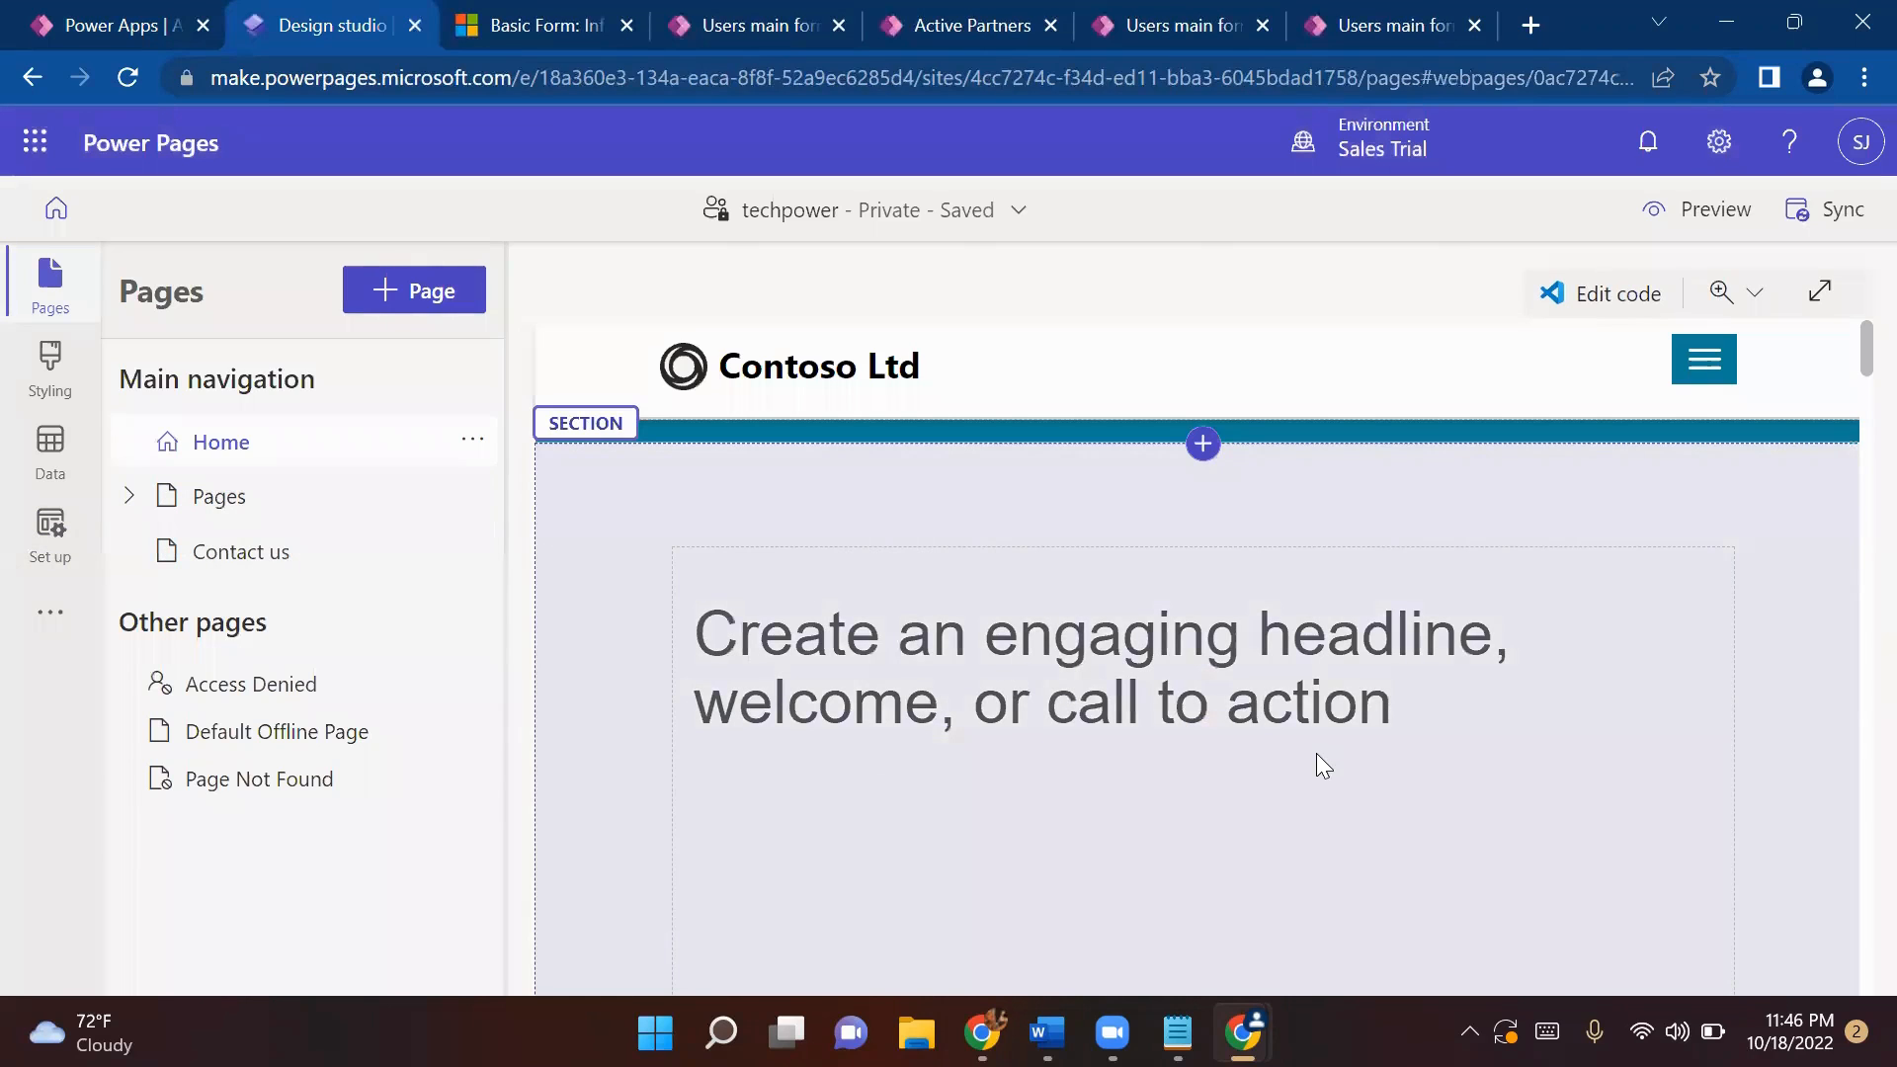
{"action": "left_click_drag", "start_coordinate": [1395, 703], "coordinate": [676, 645]}
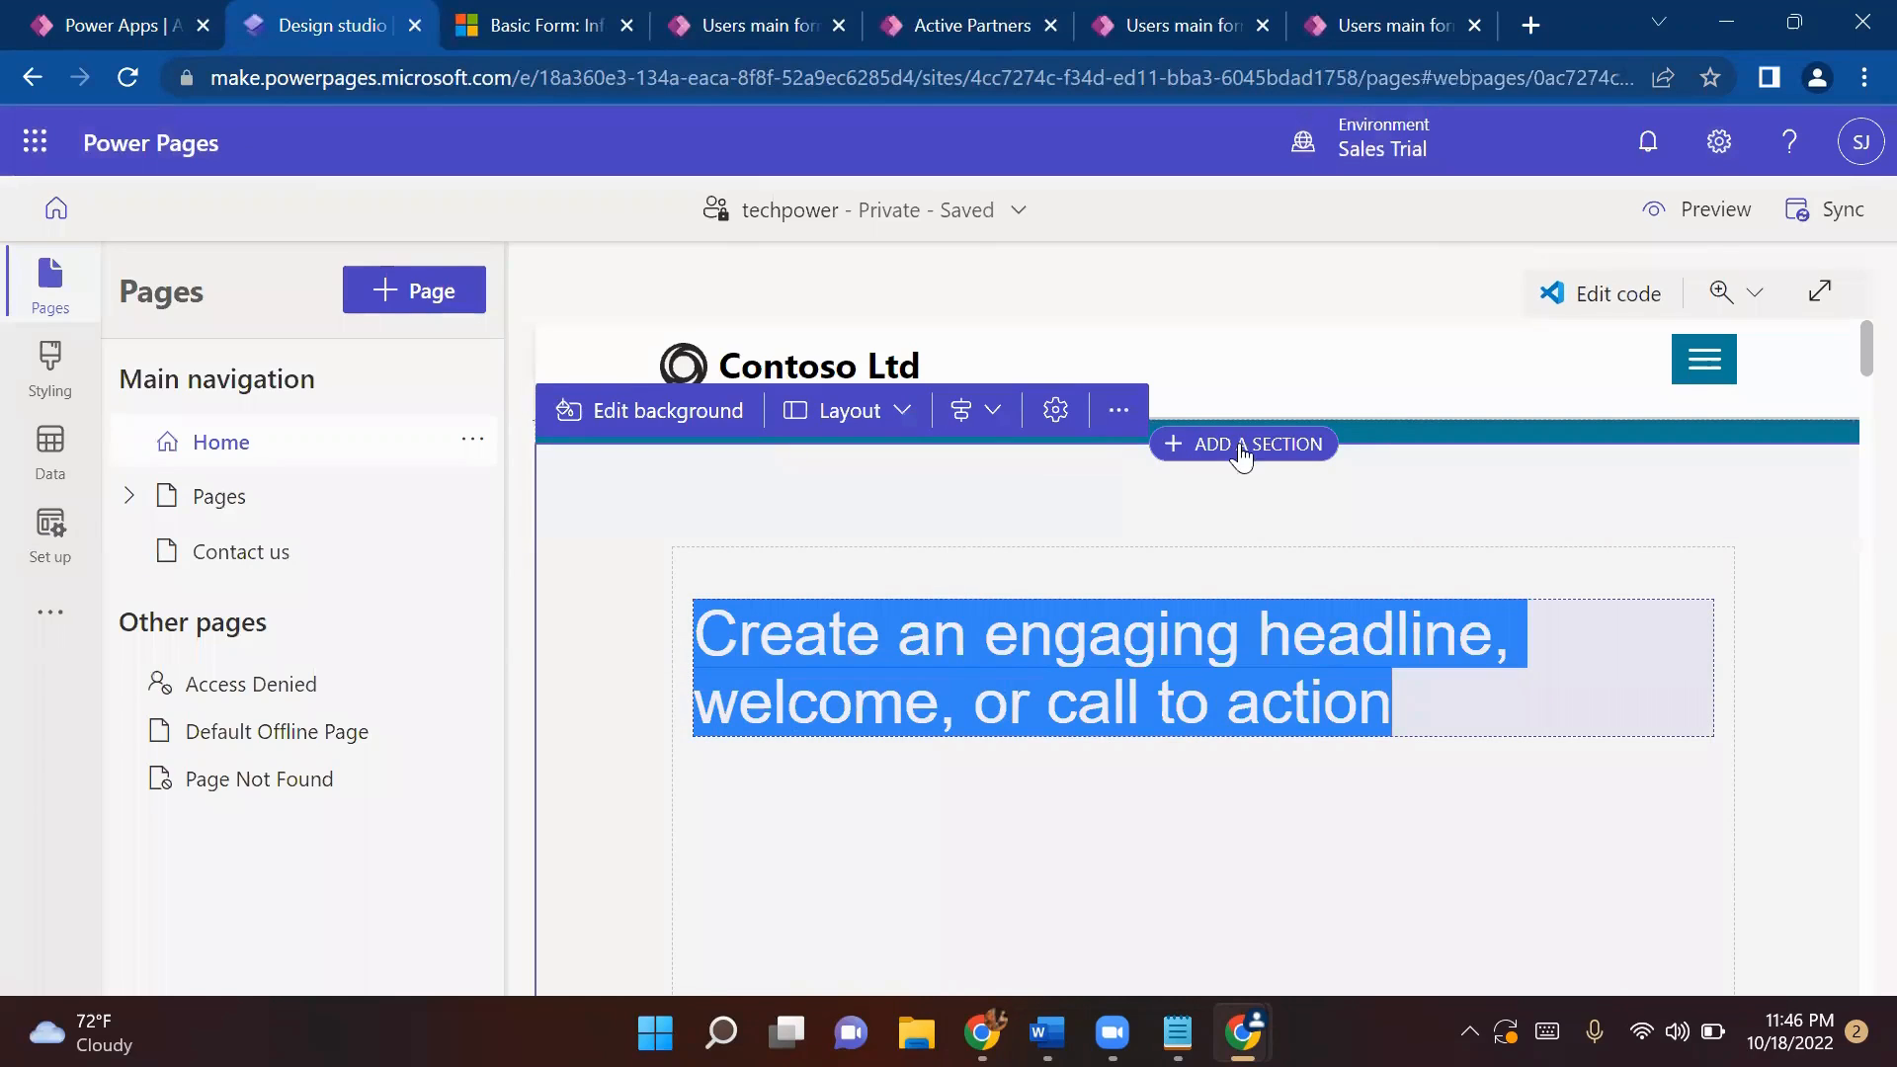
{"action": "left_click", "coordinate": [145, 504]}
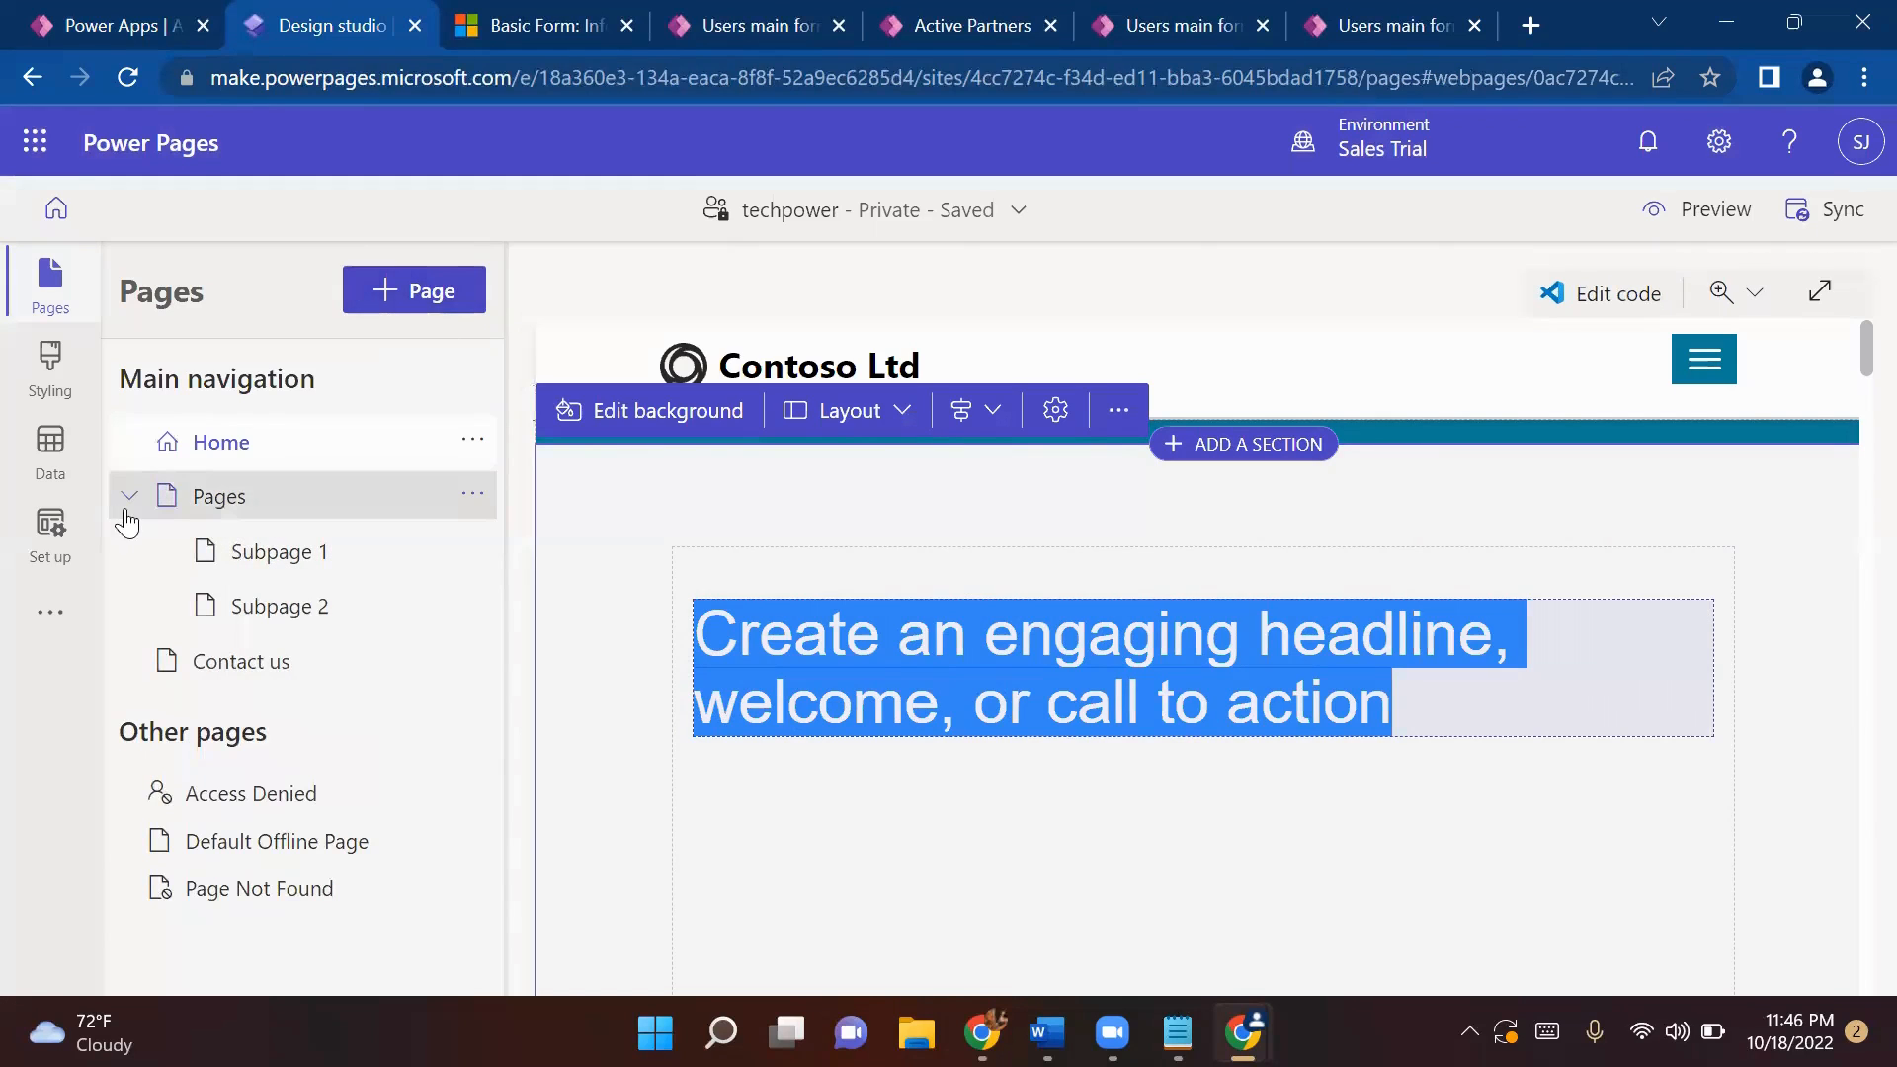
{"action": "left_click", "coordinate": [153, 489]}
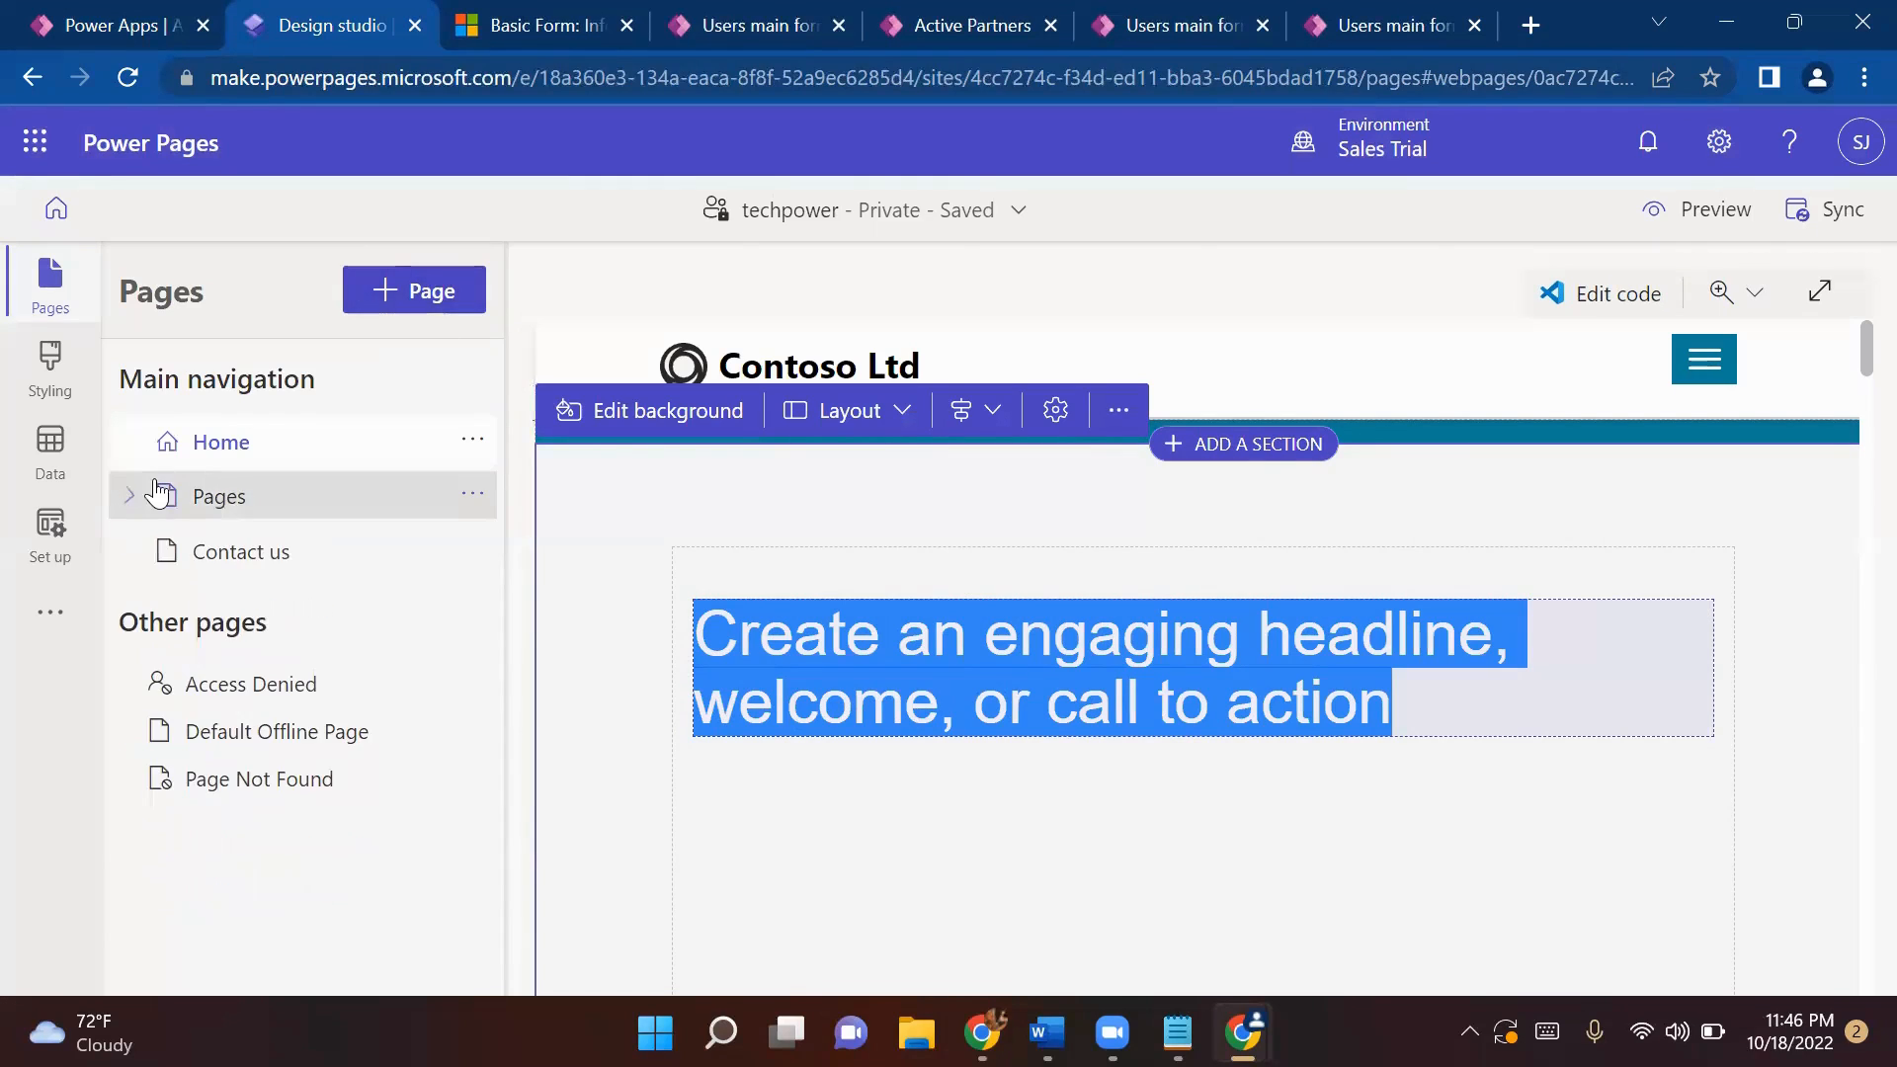
- Add a blank page named "Users Info" to the site's main navigation
{"action": "left_click", "coordinate": [410, 310]}
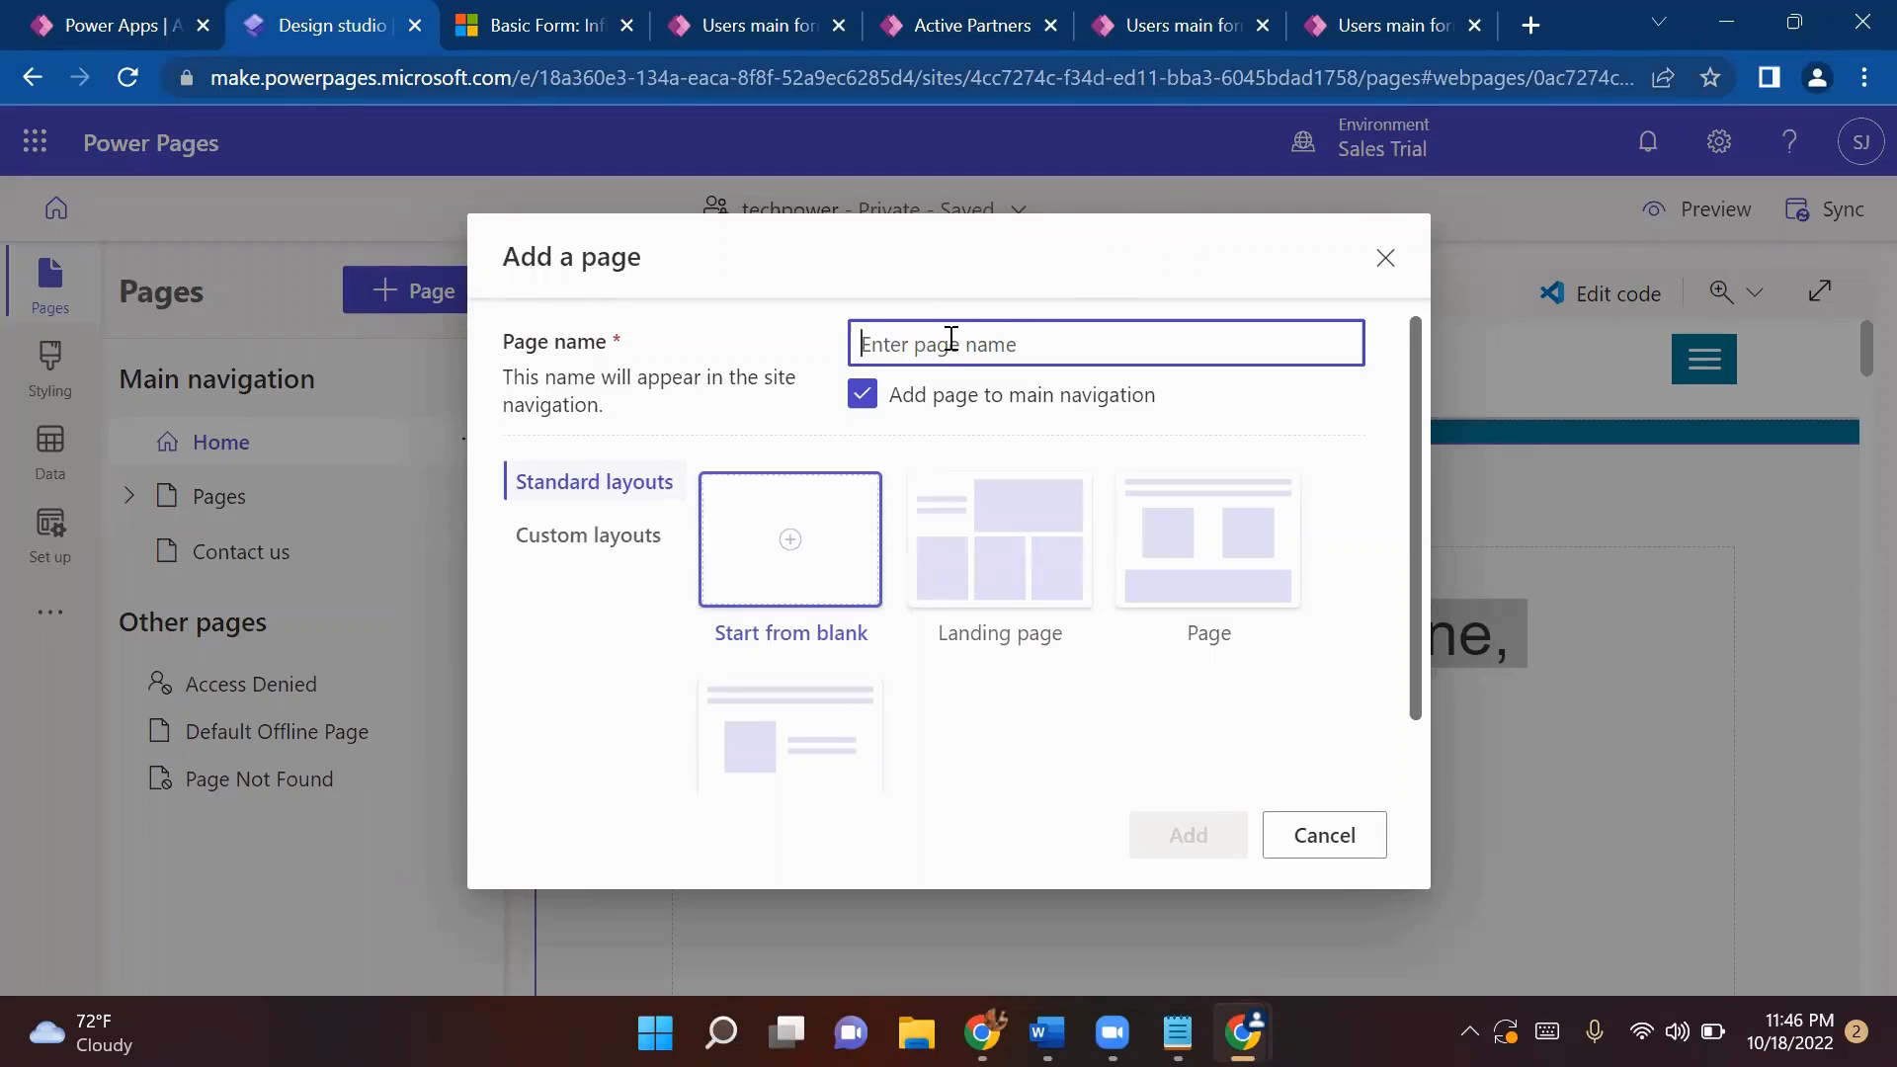
{"action": "type", "text": "Use"}
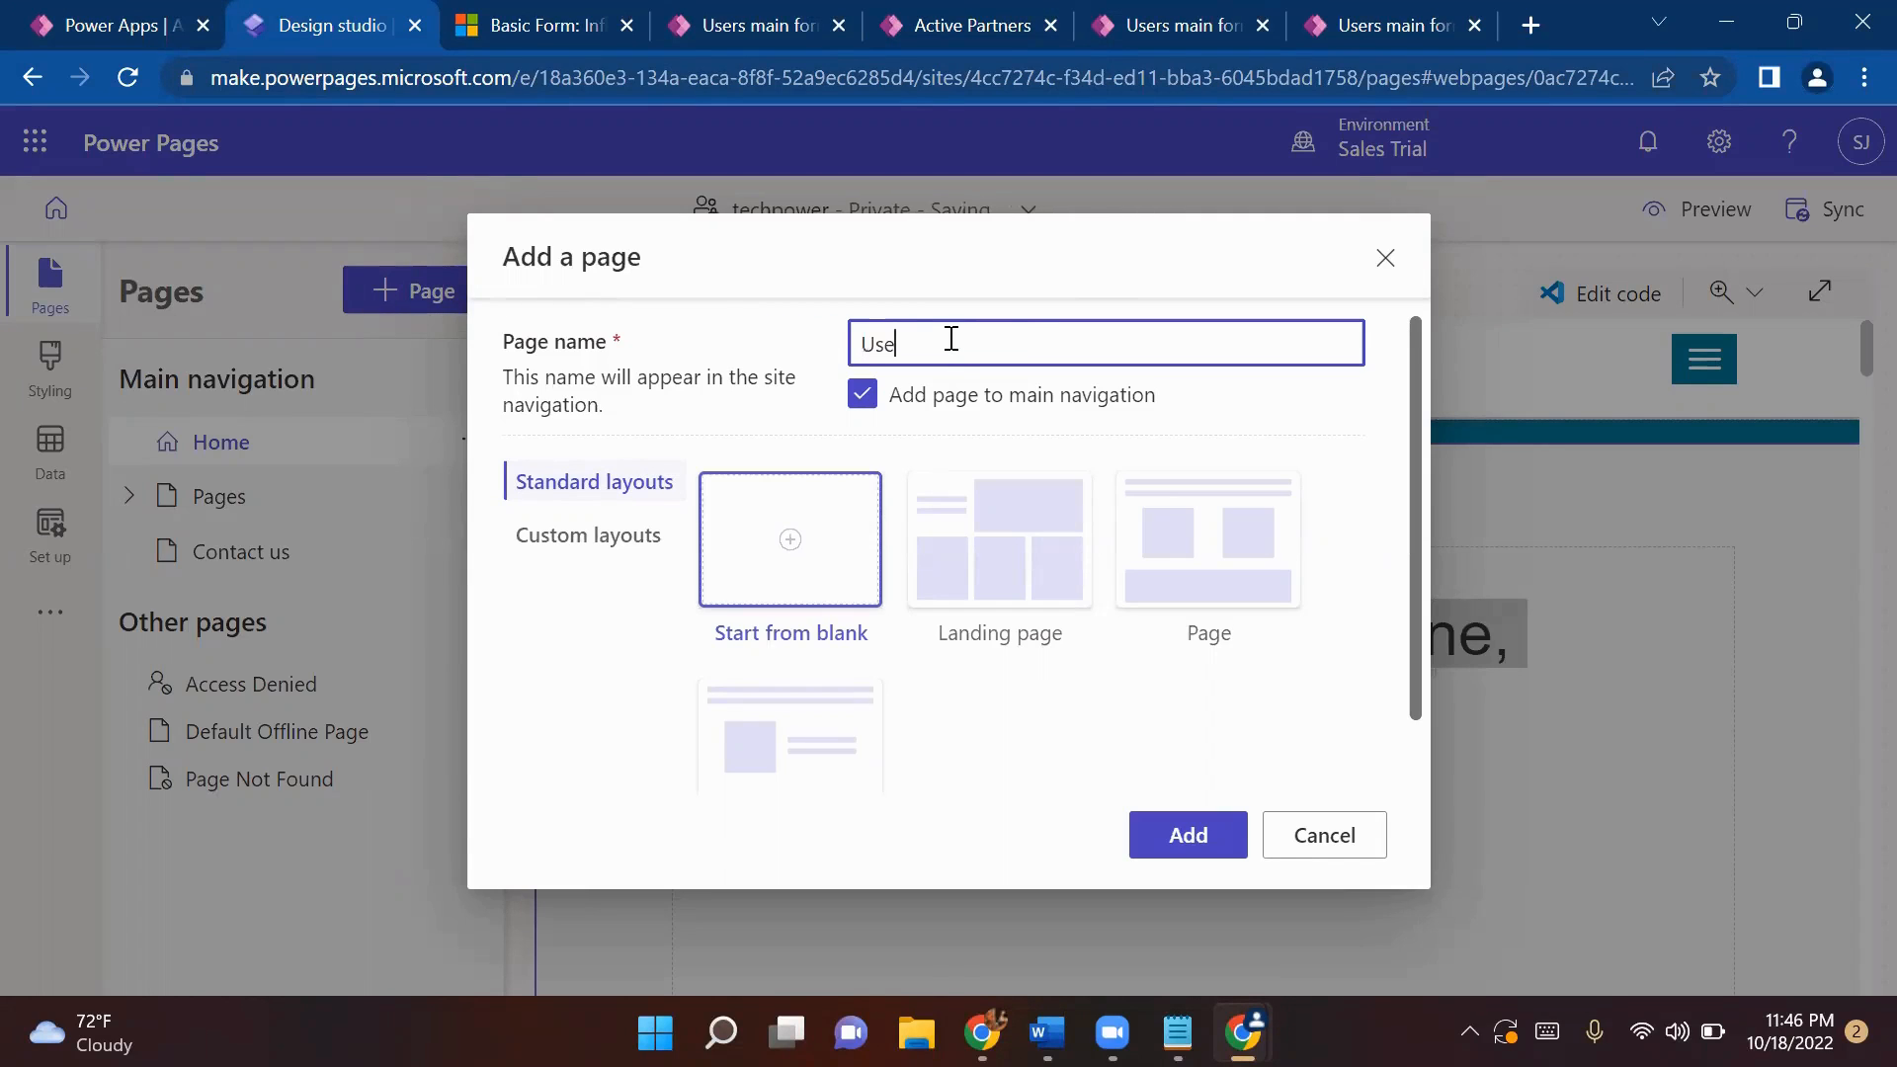
{"action": "type", "text": "rs Info"}
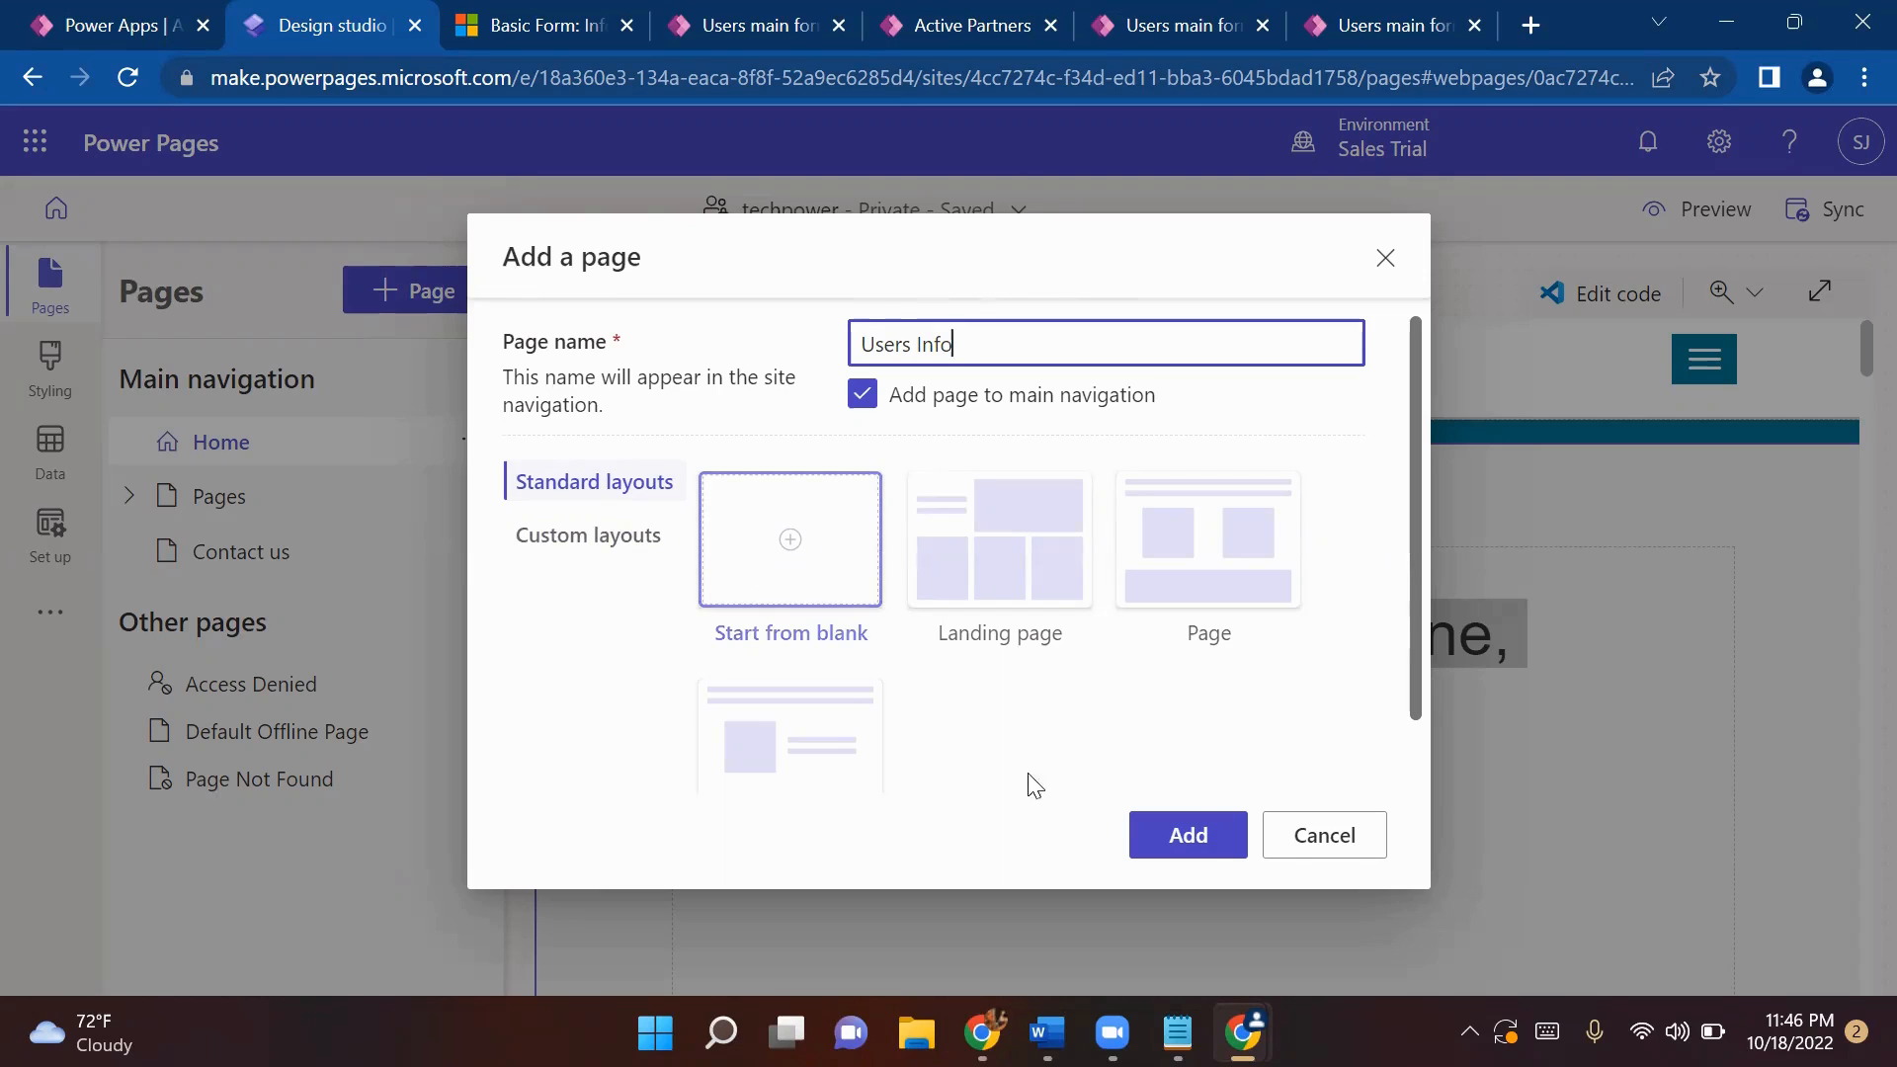
{"action": "left_click", "coordinate": [1138, 836]}
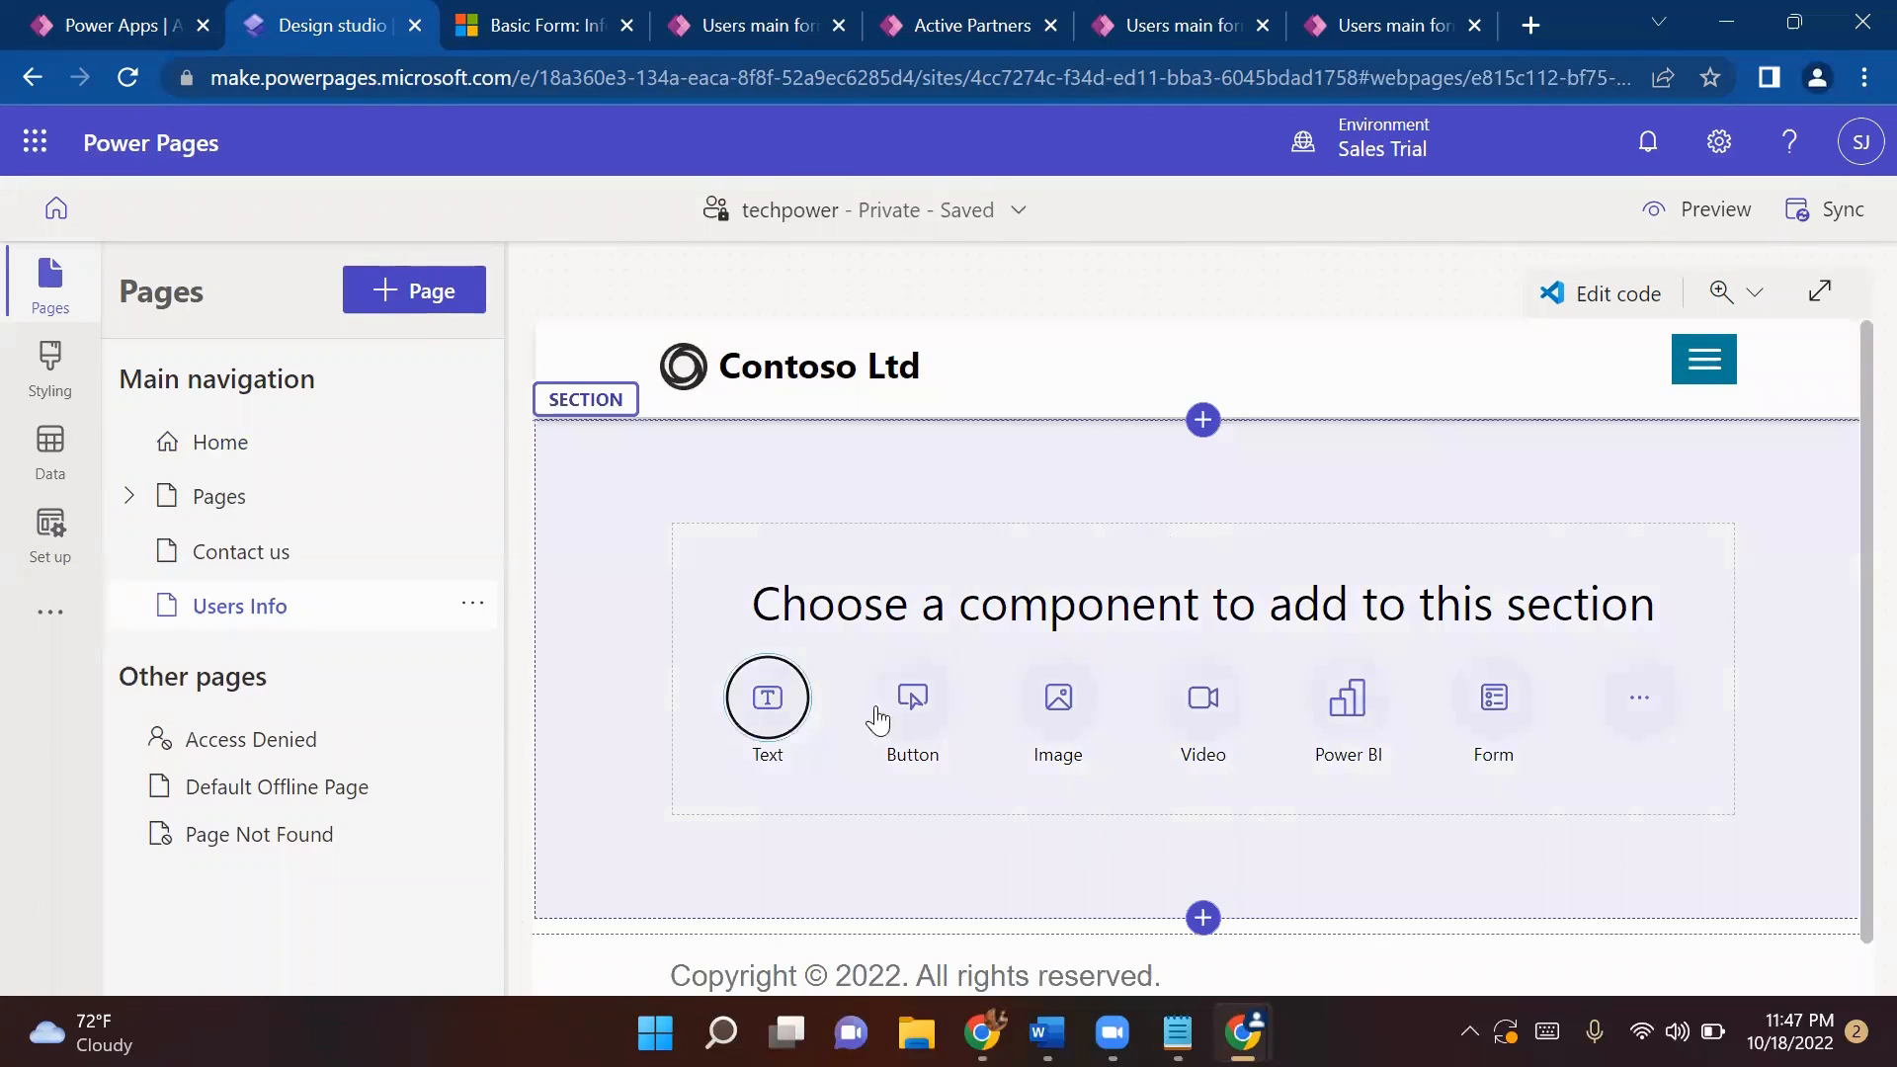
- Insert a list component in the empty section of the Users Info page and choose Users (cr18e_users) as its table
{"action": "left_click", "coordinate": [1639, 701]}
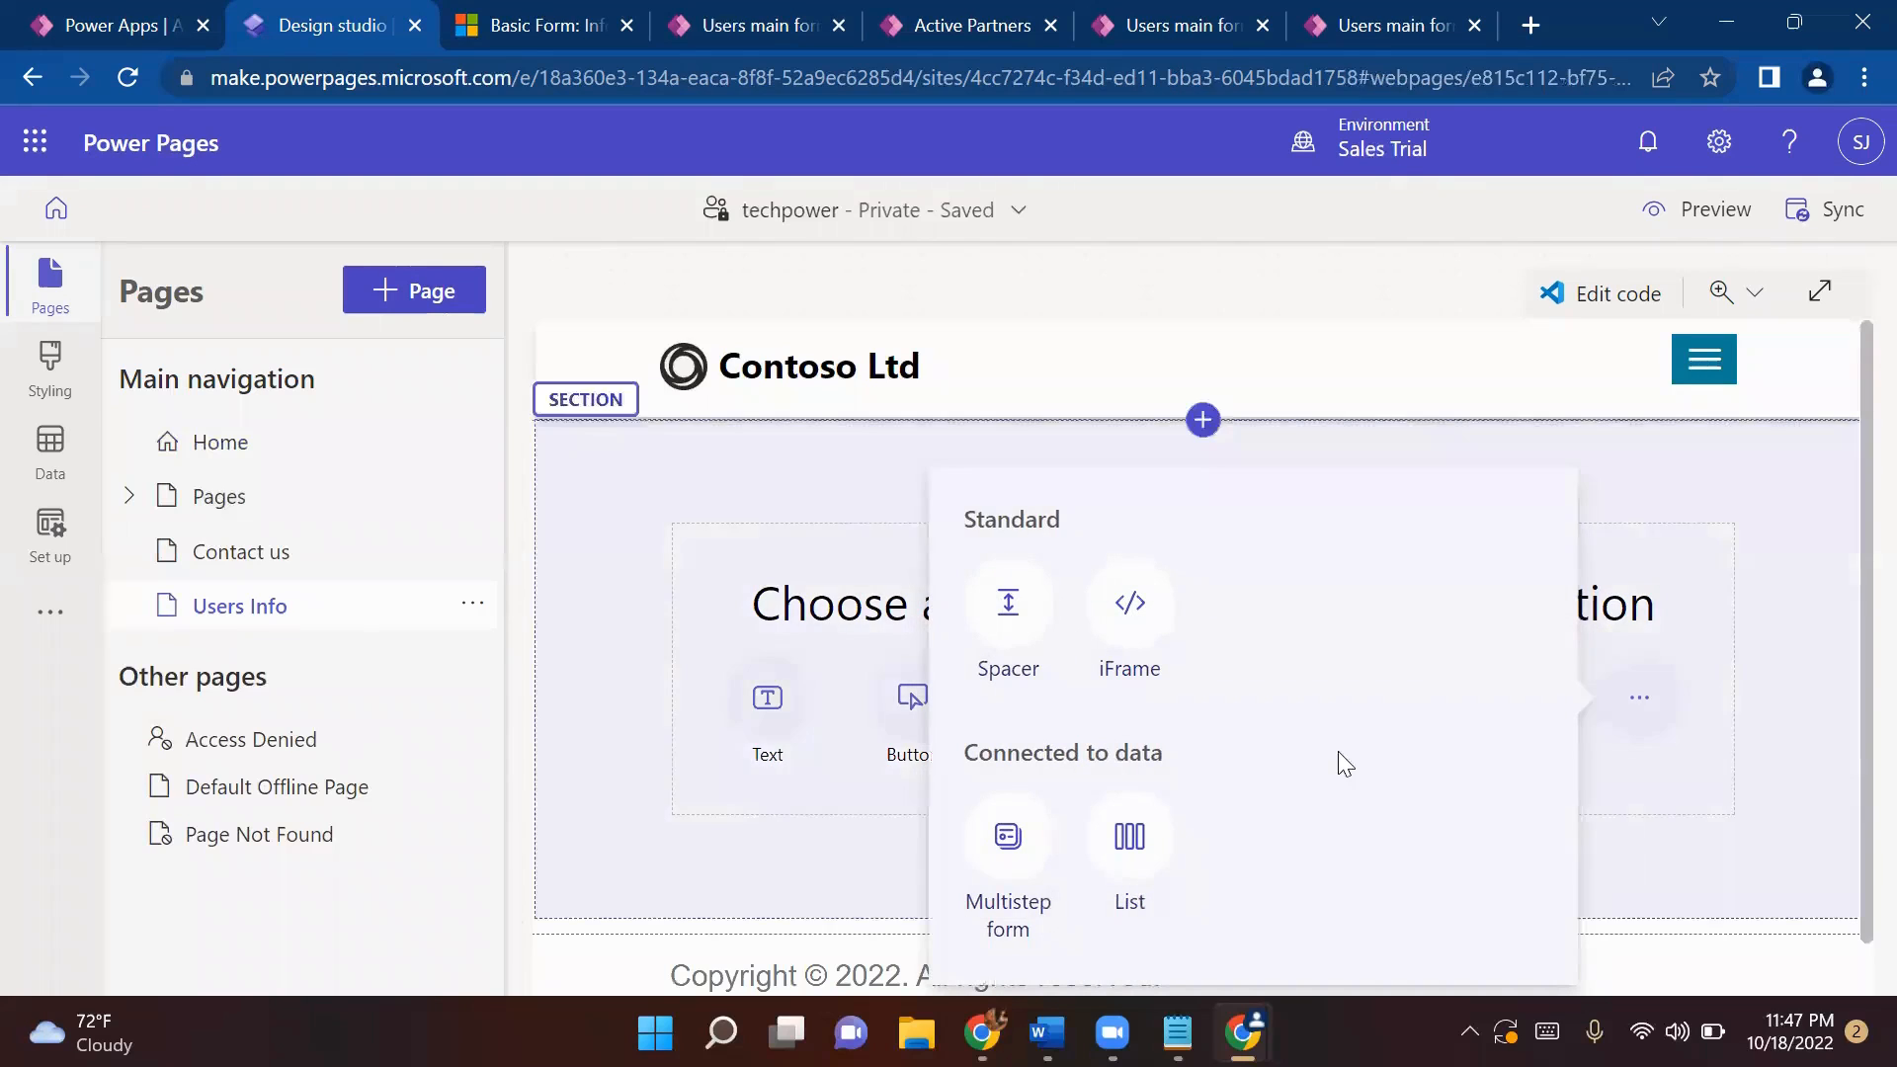
{"action": "left_click", "coordinate": [1806, 845]}
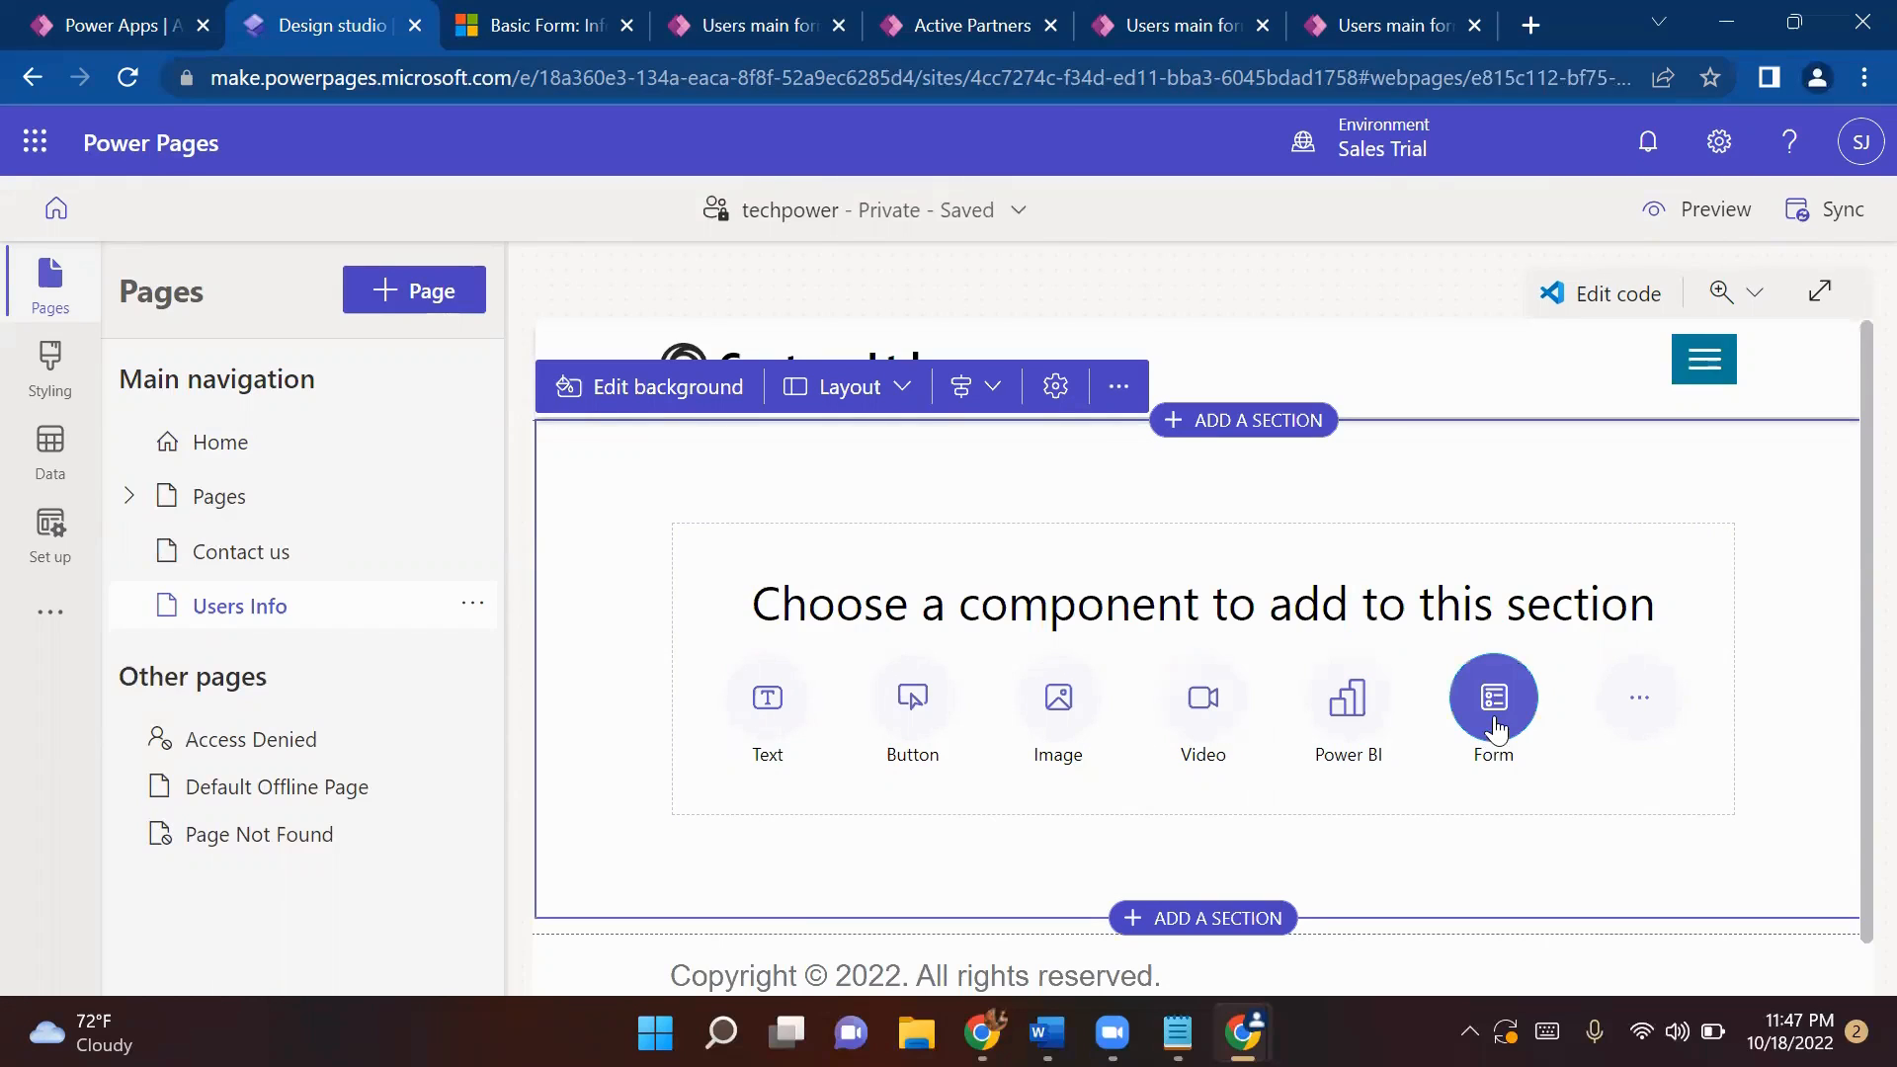
{"action": "left_click", "coordinate": [1637, 703]}
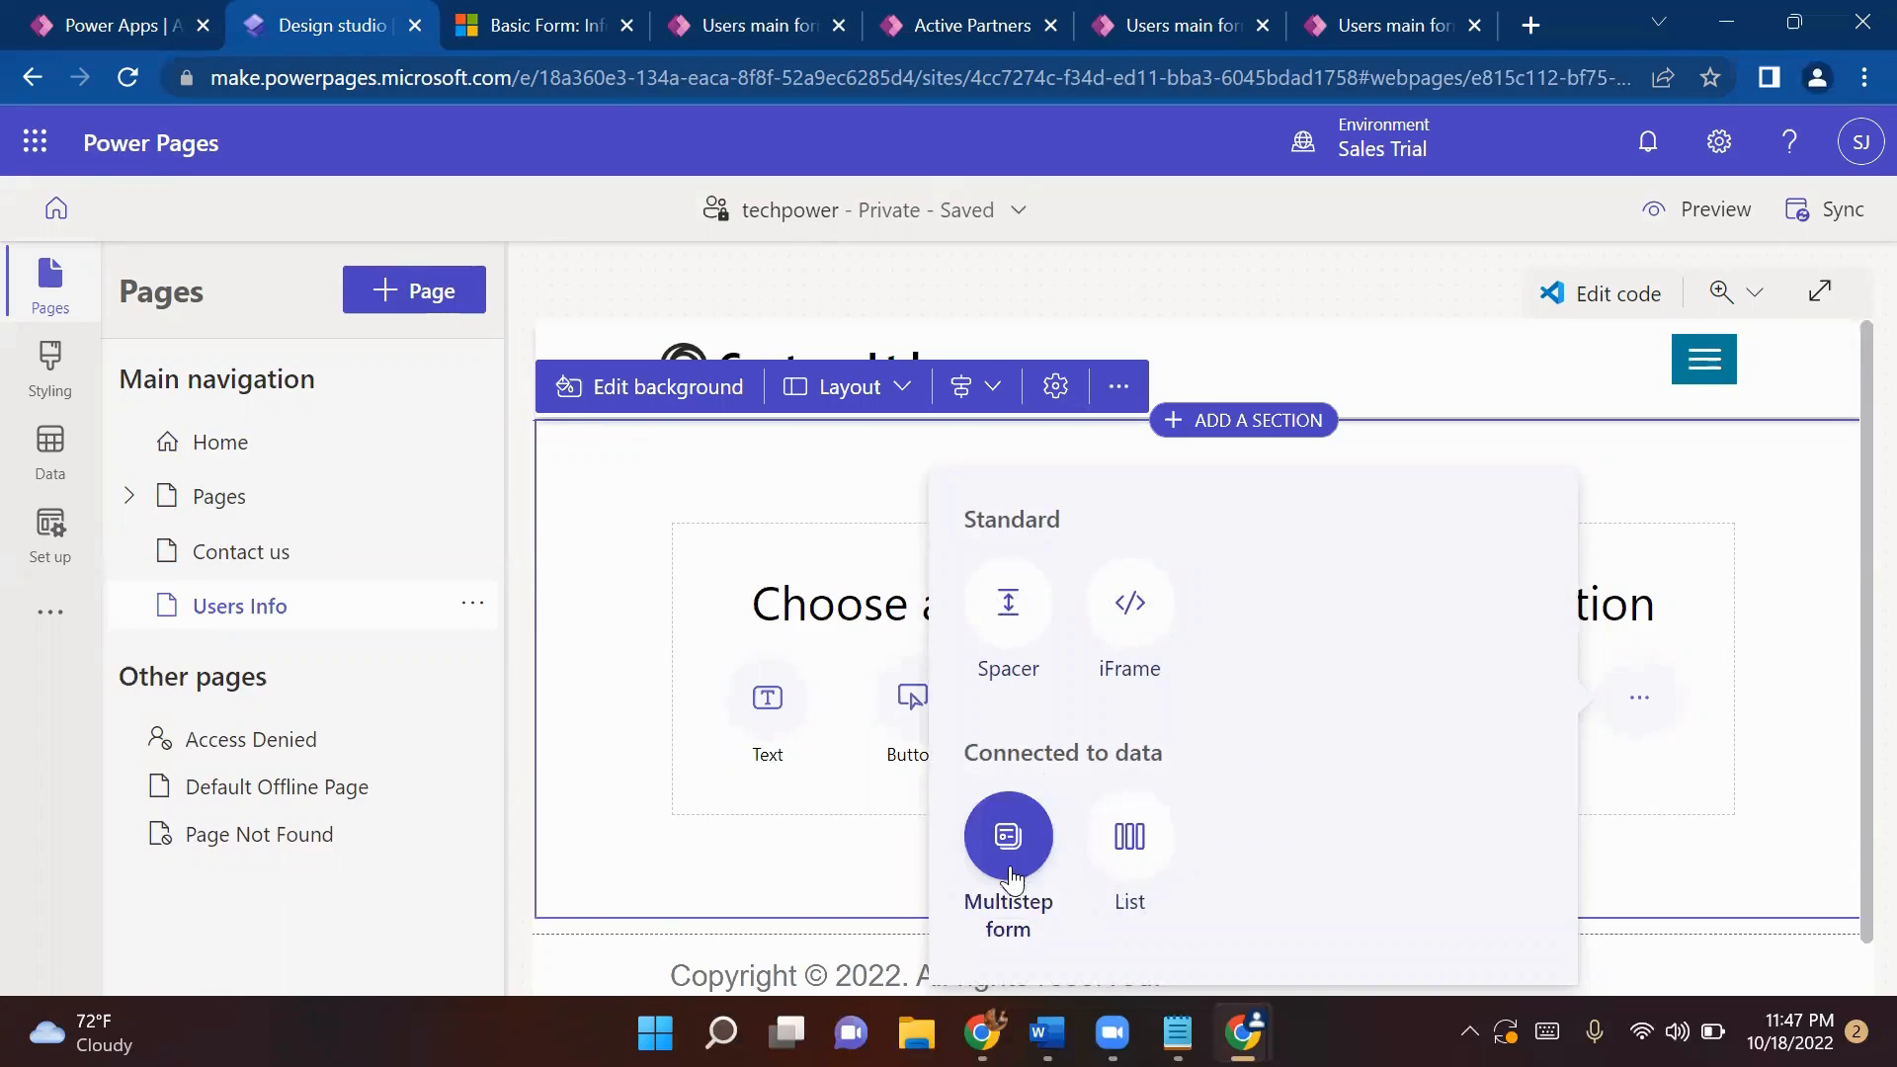
{"action": "left_click", "coordinate": [1133, 847]}
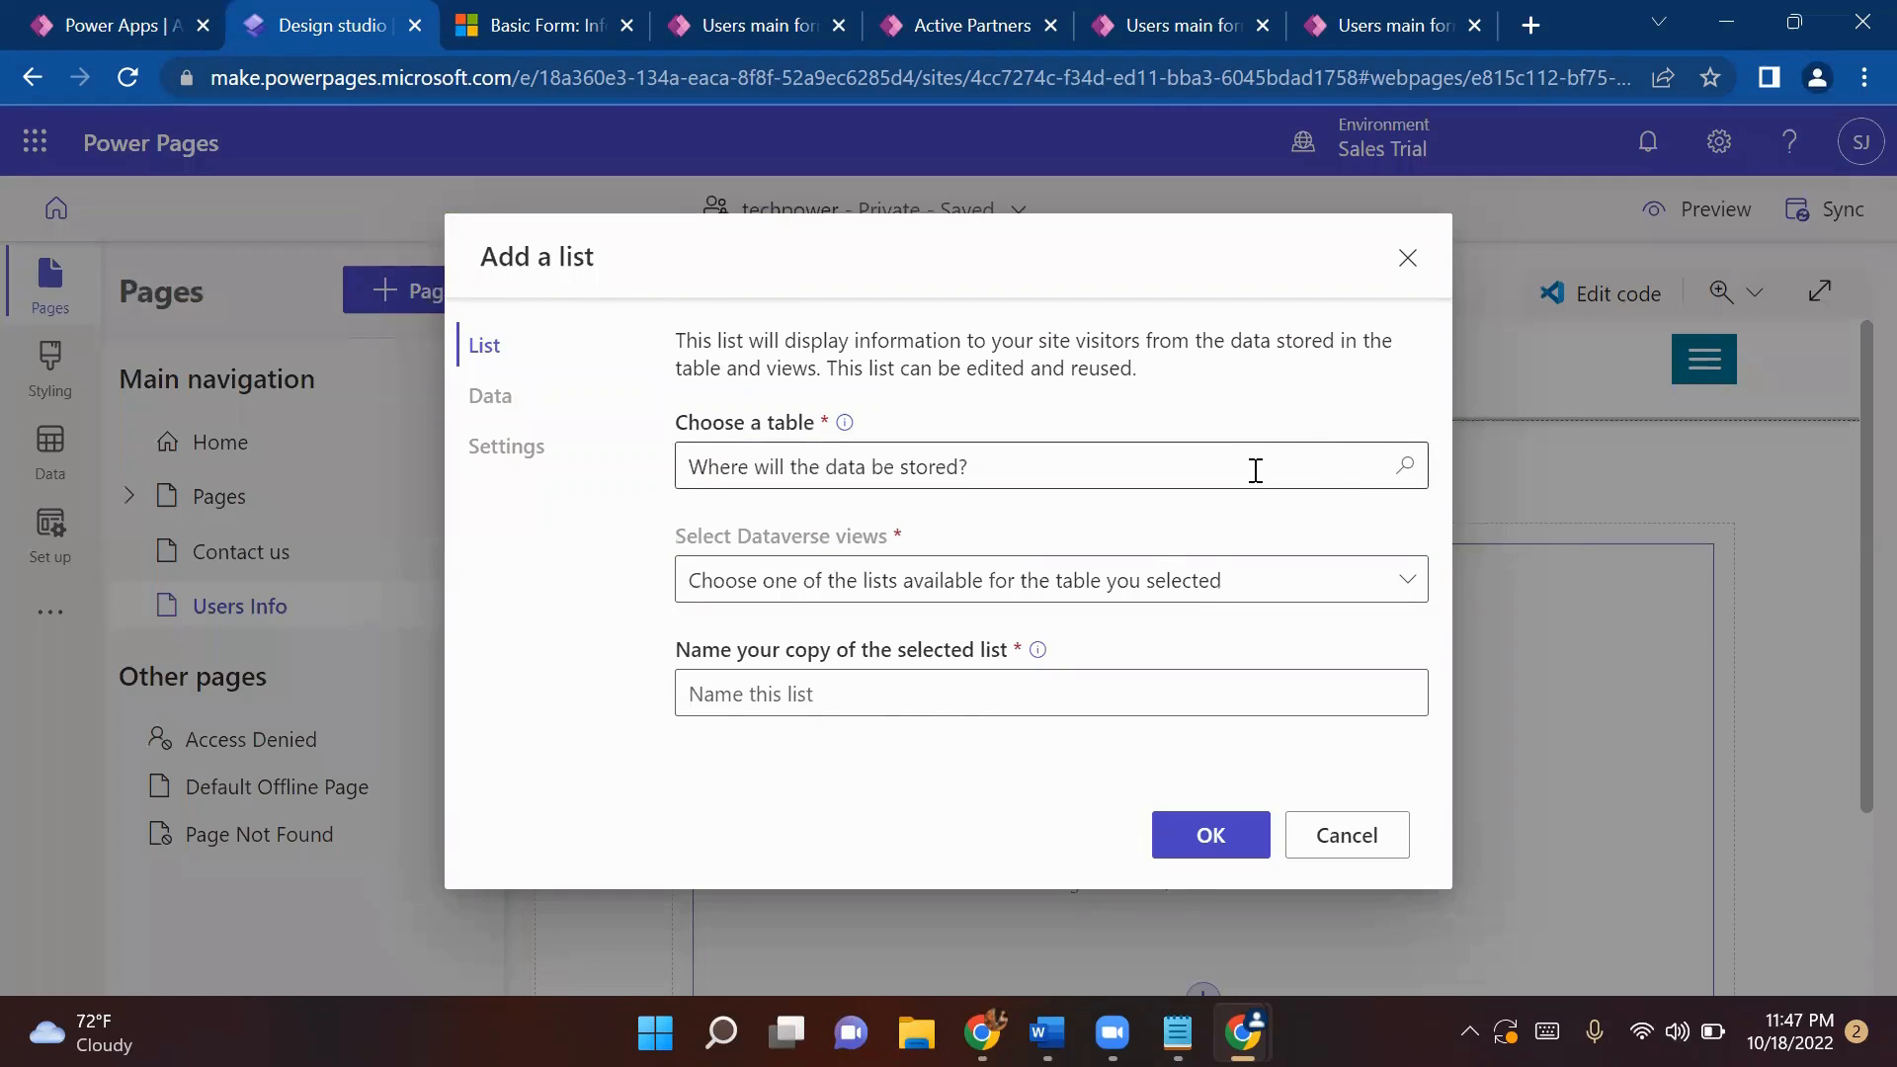
{"action": "left_click", "coordinate": [1314, 465]}
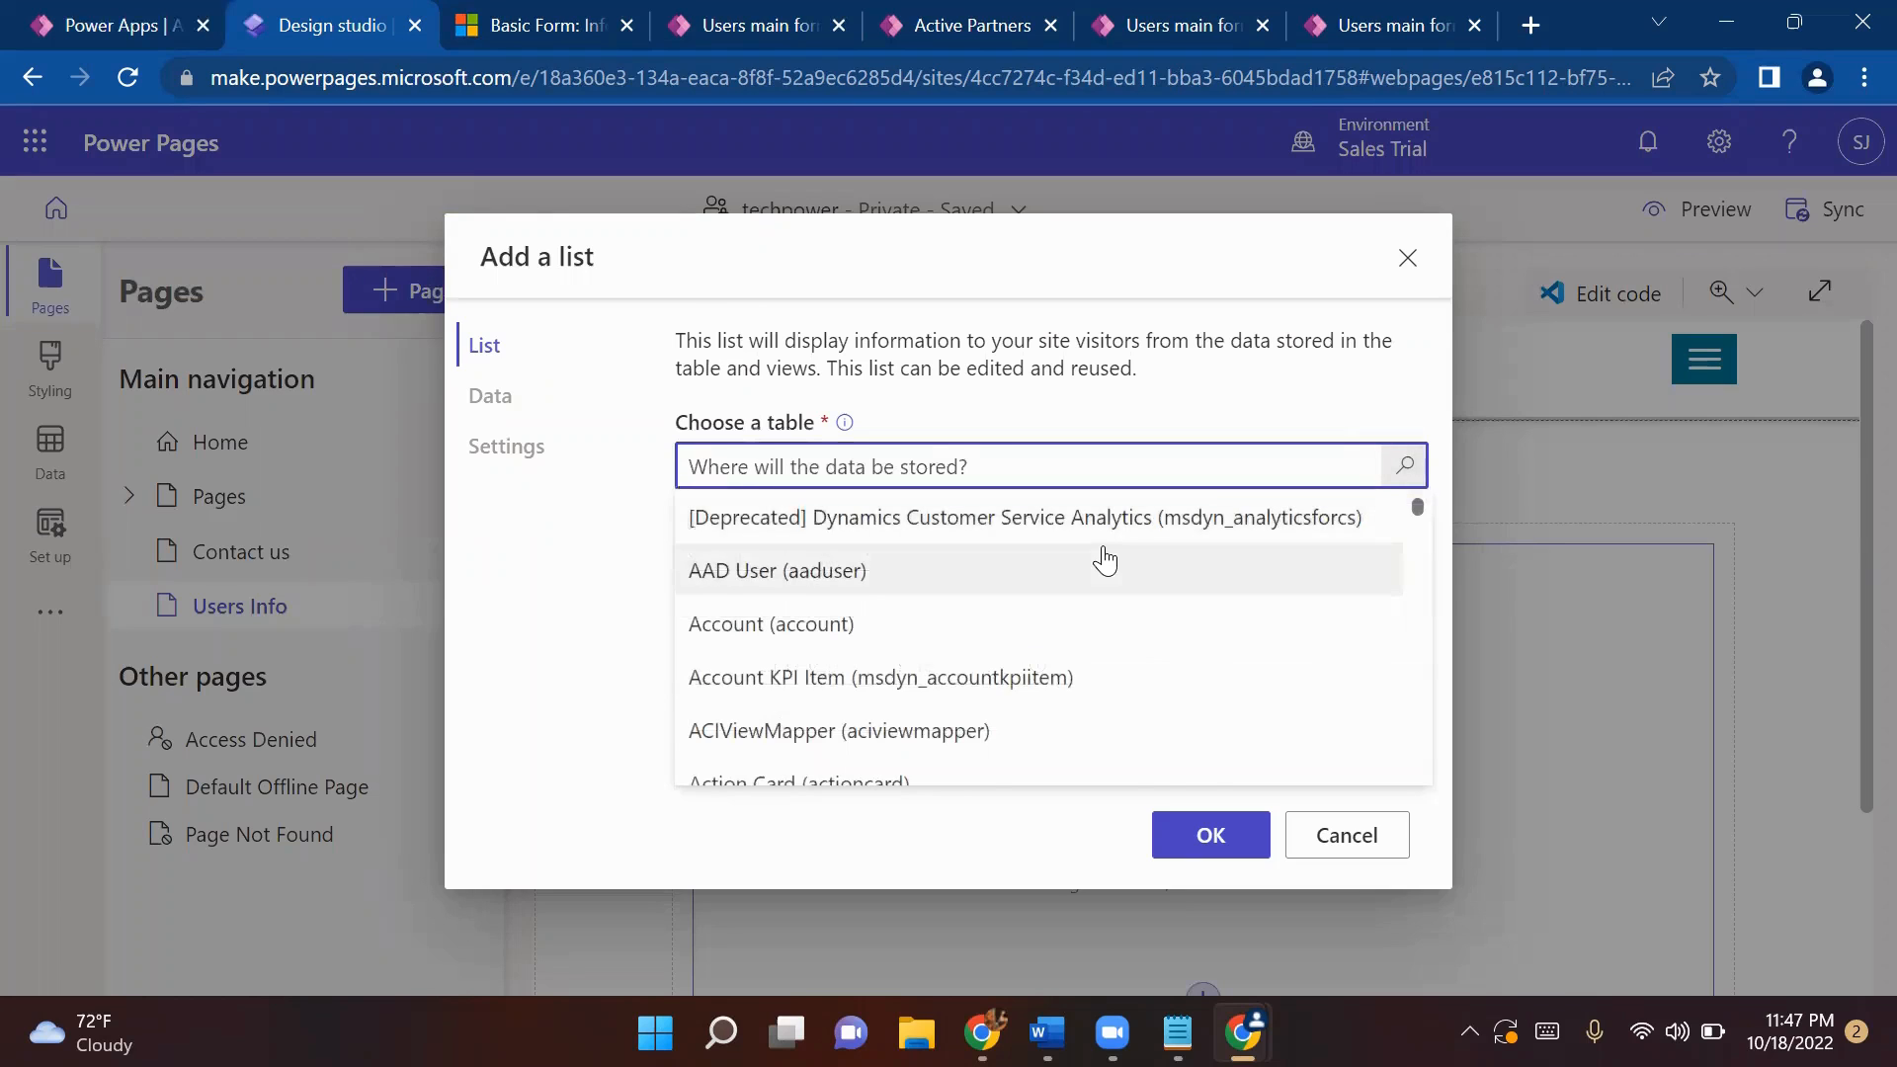
{"action": "type", "text": "users"}
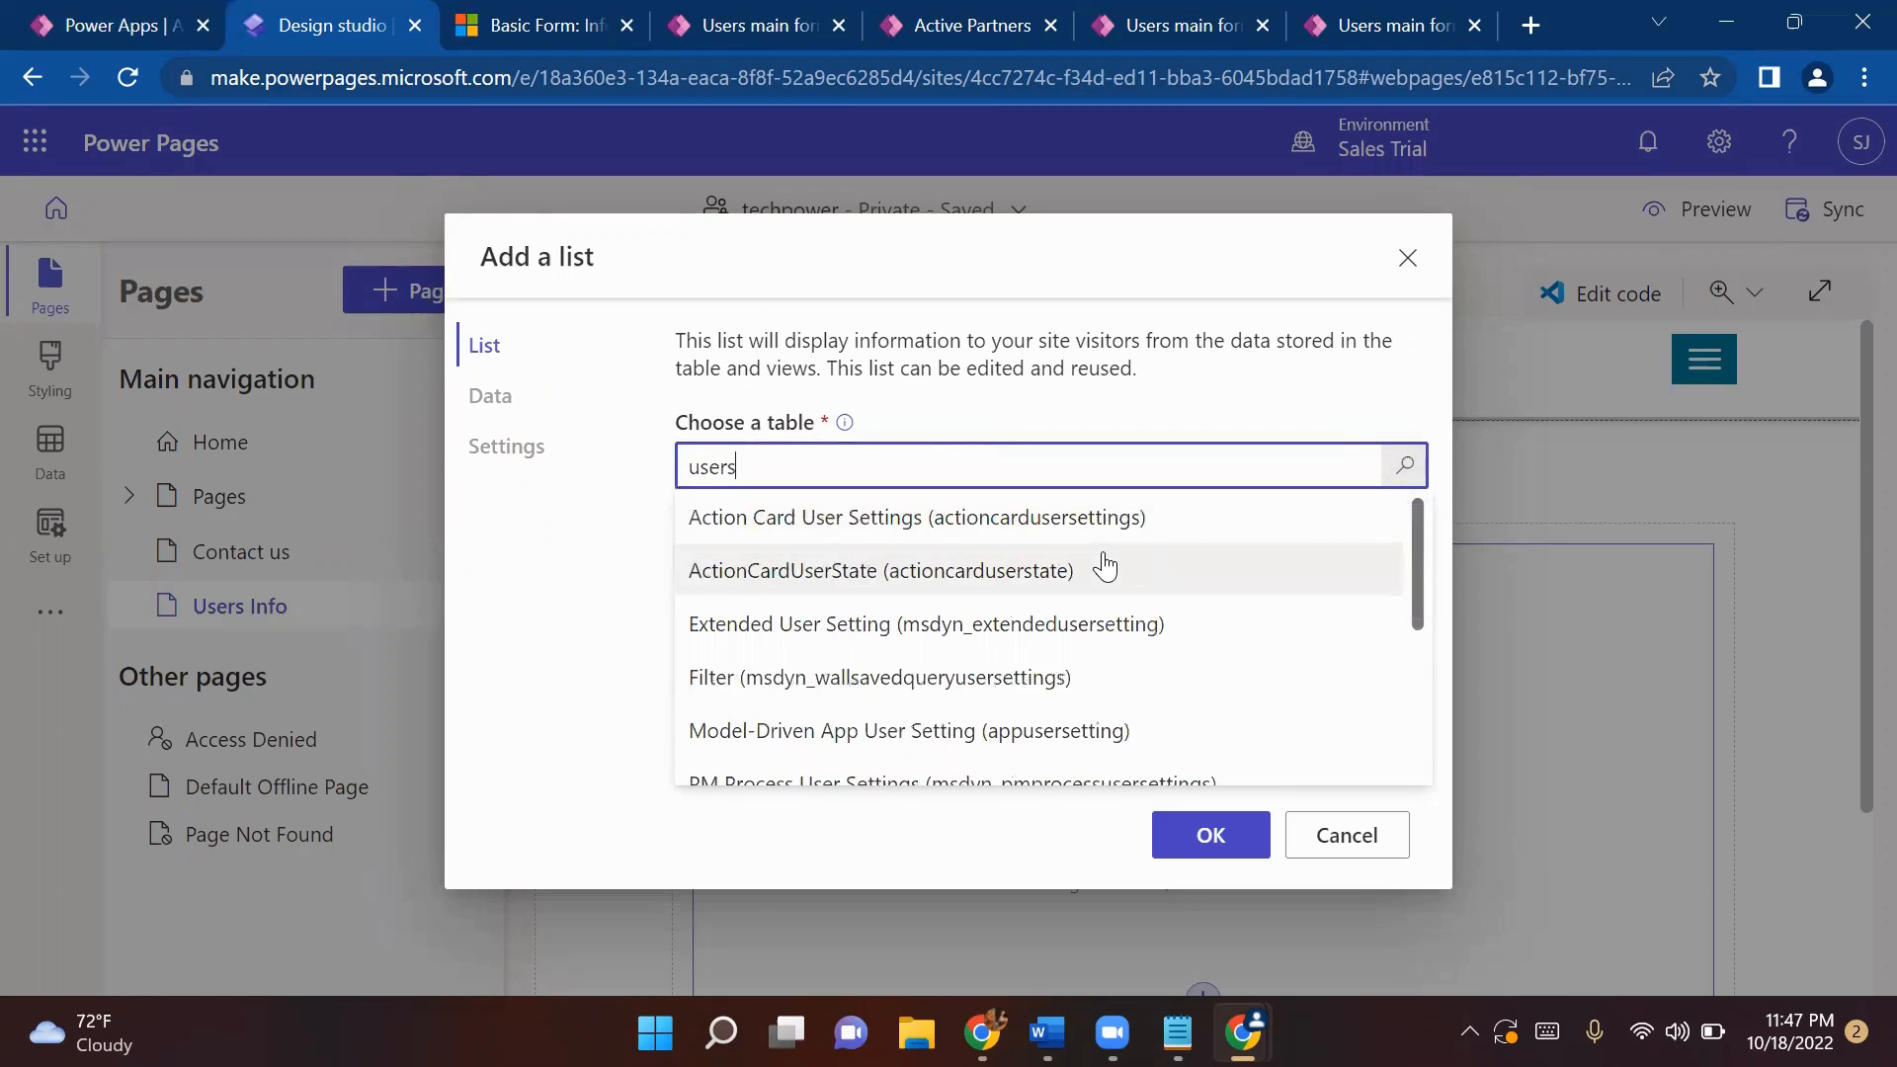
{"action": "scroll", "coordinate": [1271, 667], "scroll_direction": "down", "scroll_amount": 3}
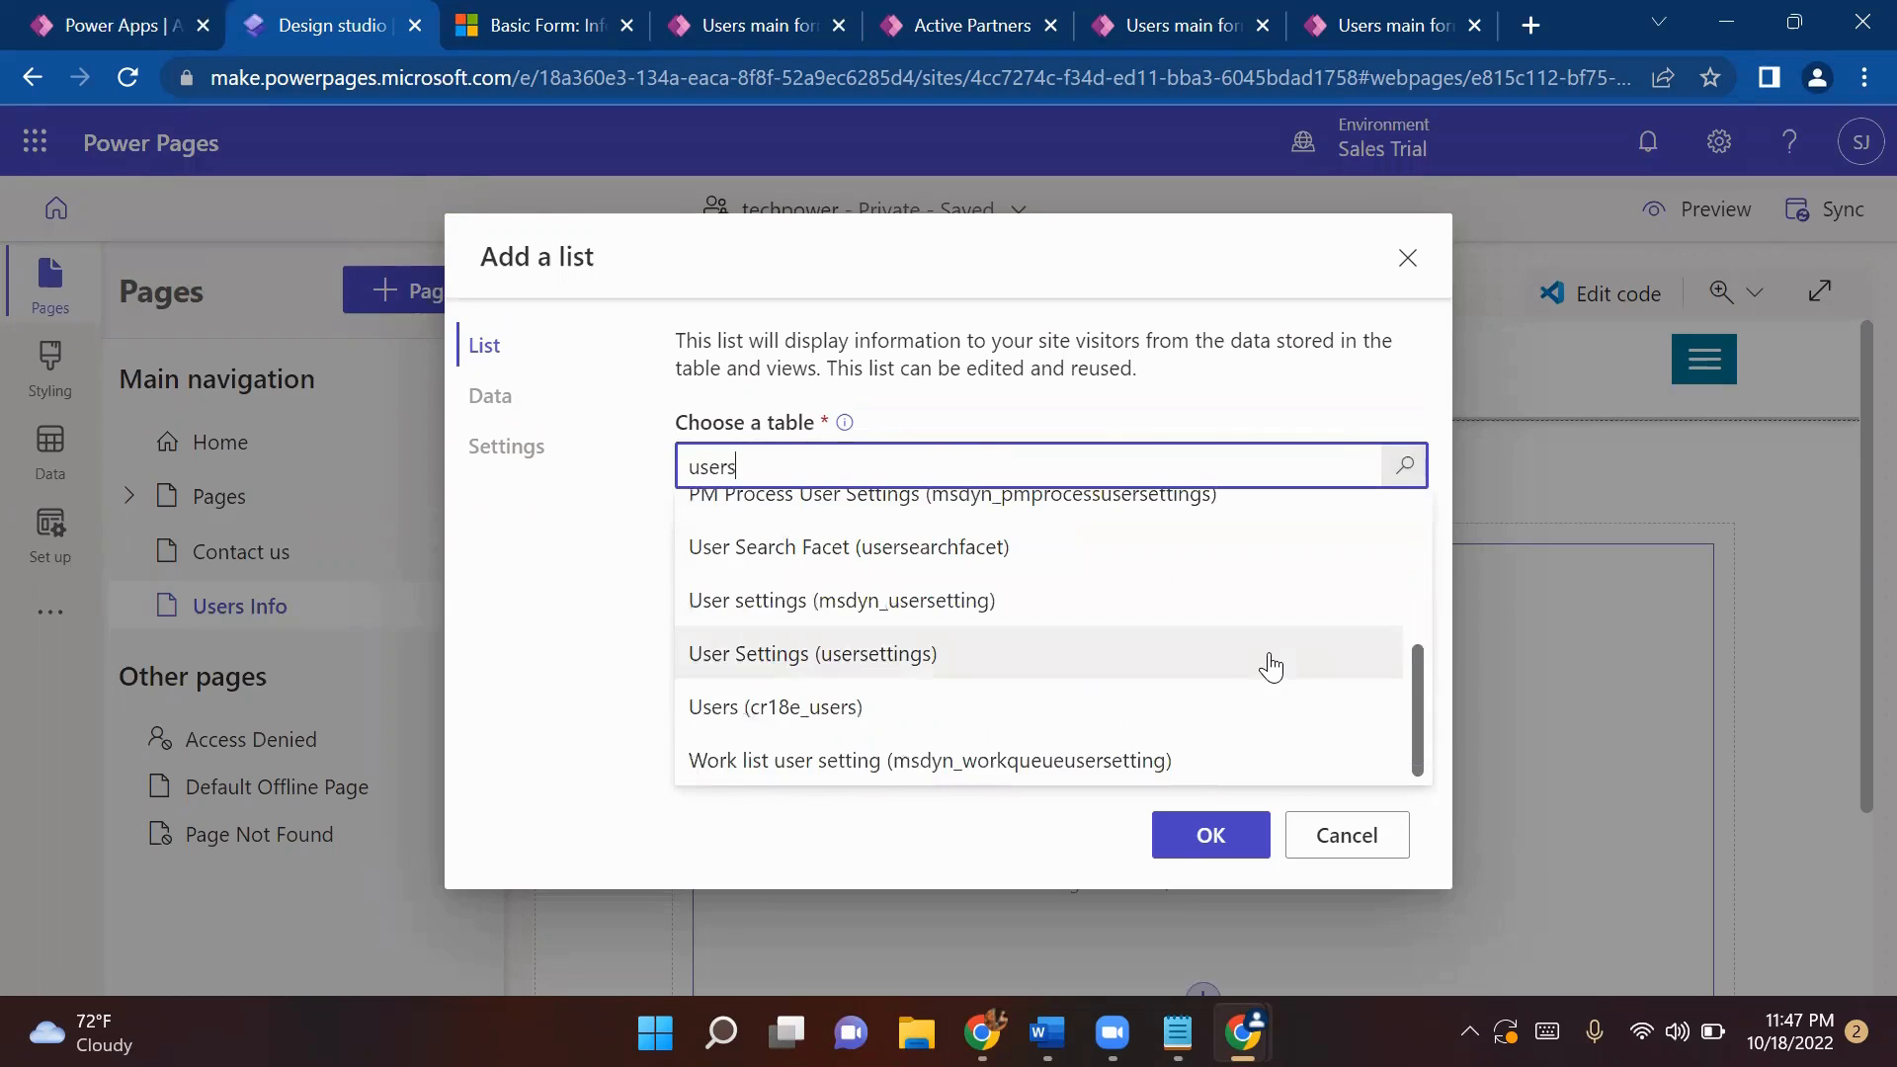
{"action": "left_click", "coordinate": [713, 728]}
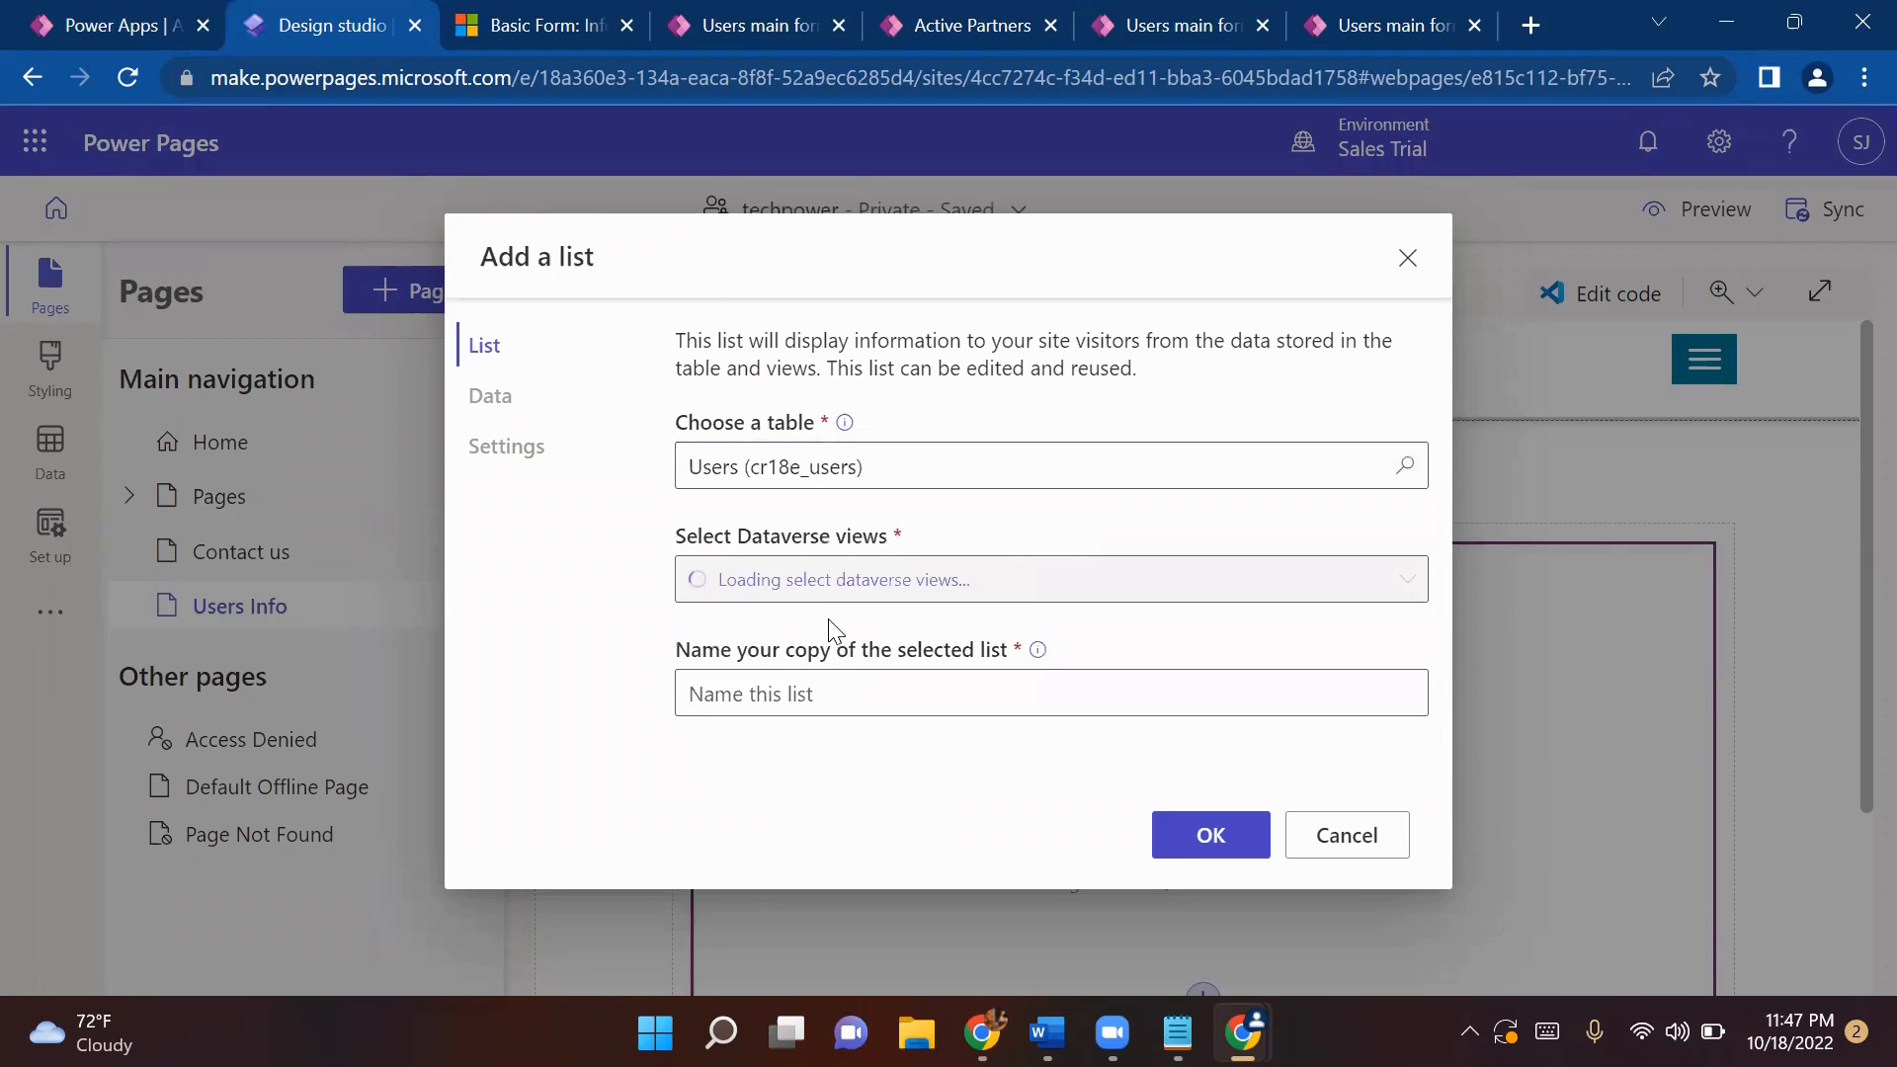
- Set the list to show the Active Users view, keep Active Users as its name, and add it to the page
{"action": "left_click", "coordinate": [1402, 583]}
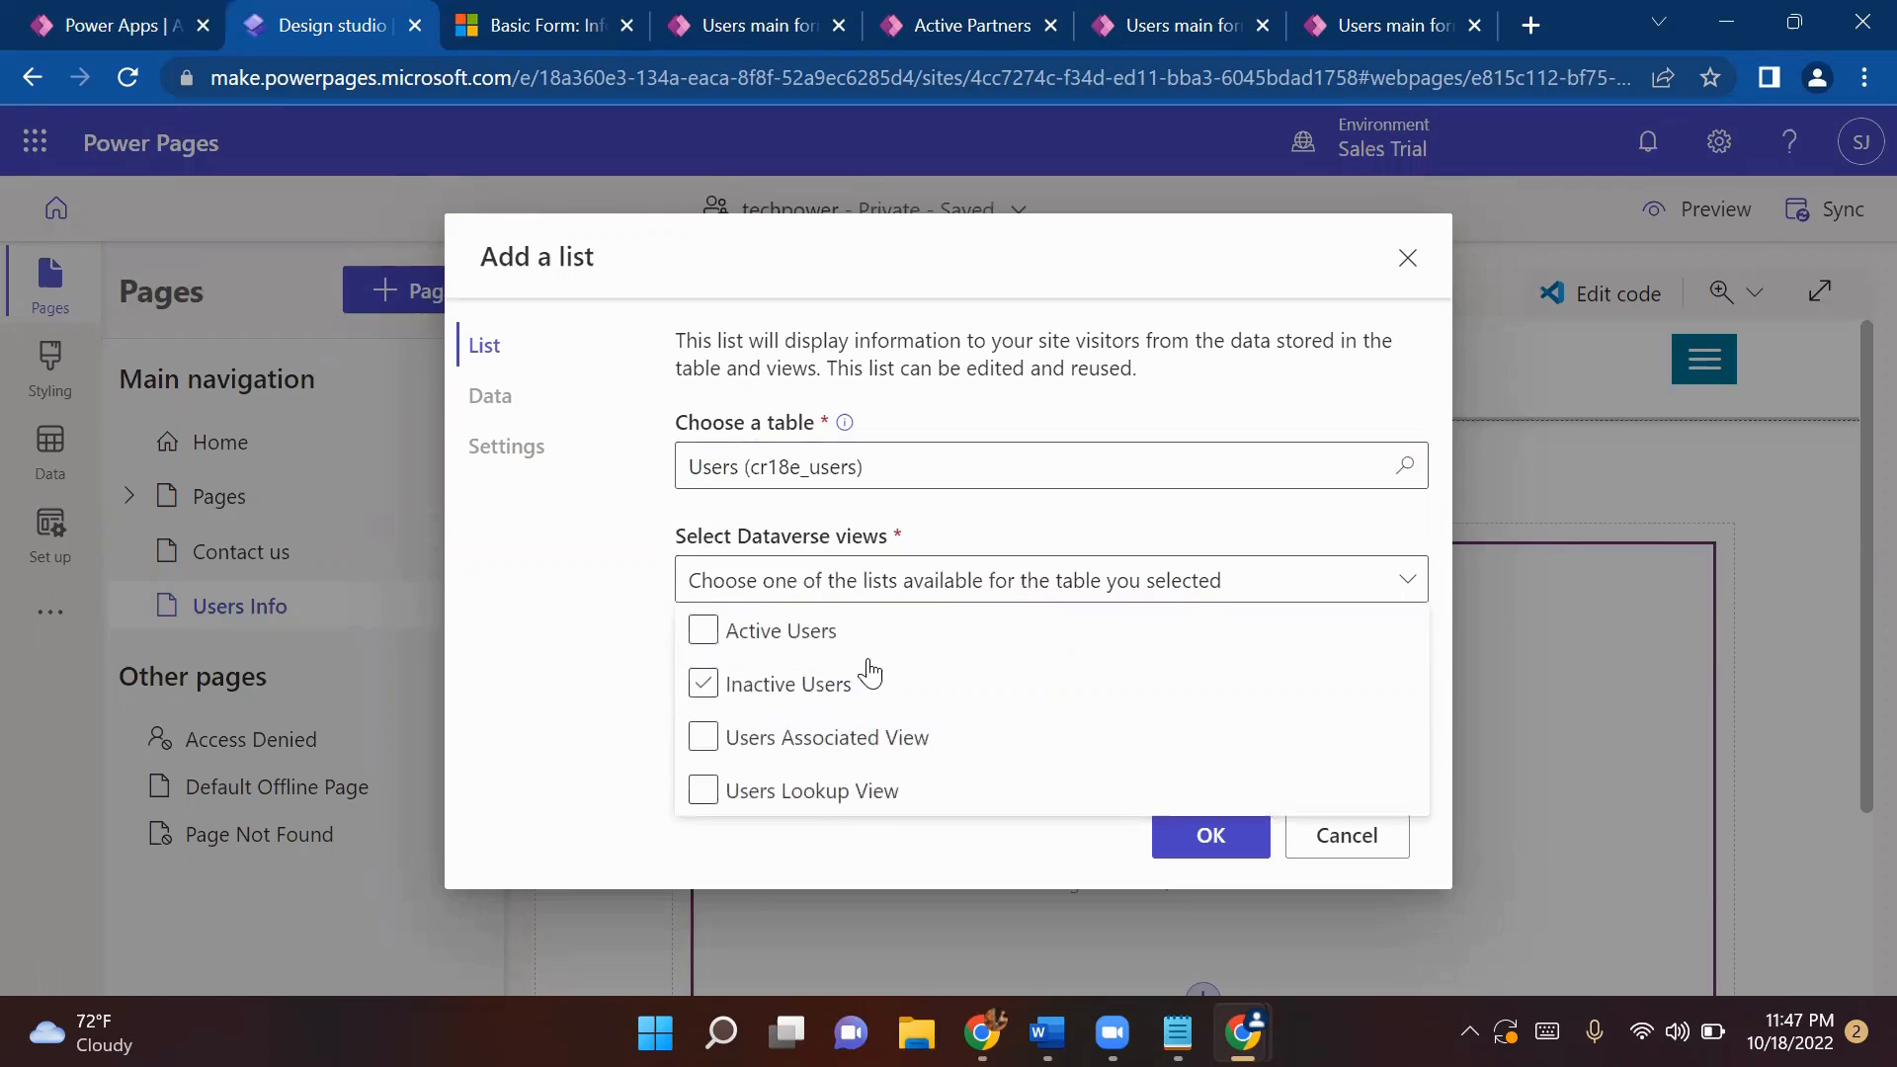
{"action": "left_click", "coordinate": [703, 635]}
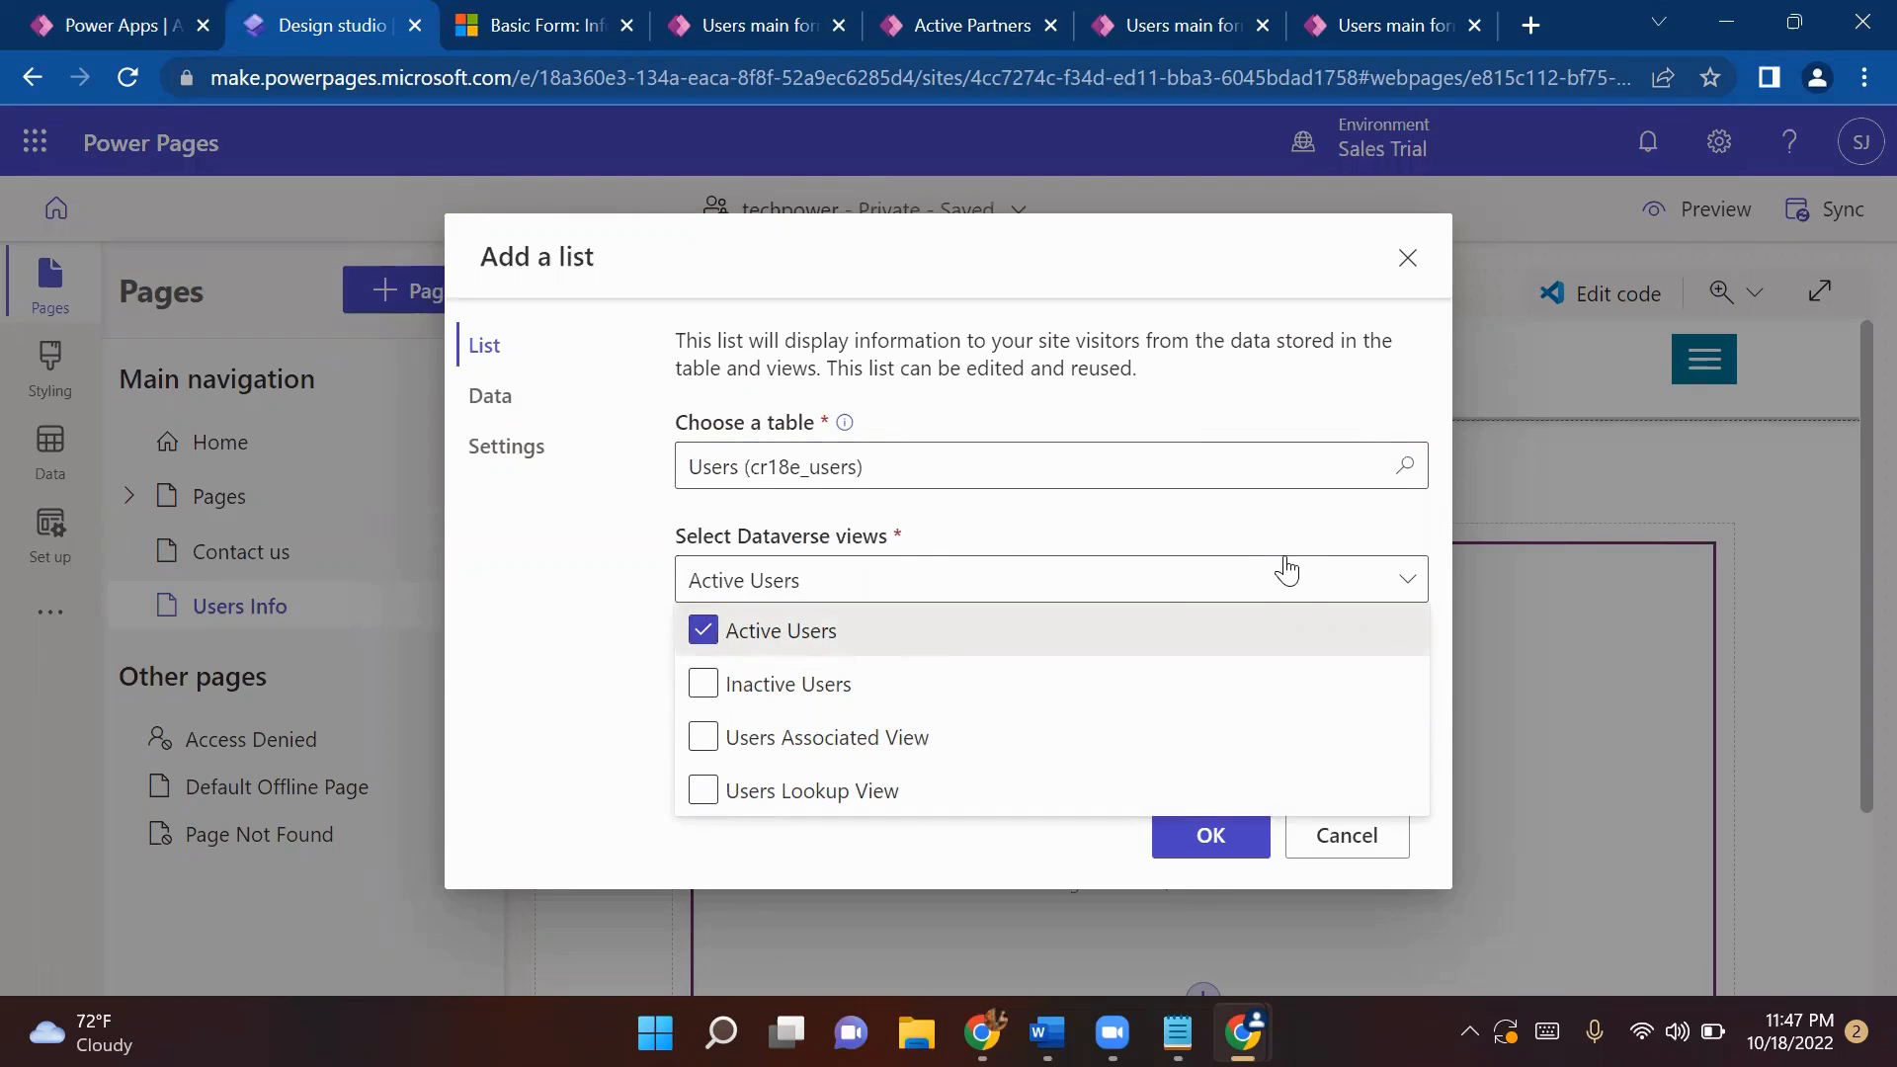
{"action": "left_click", "coordinate": [1348, 542]}
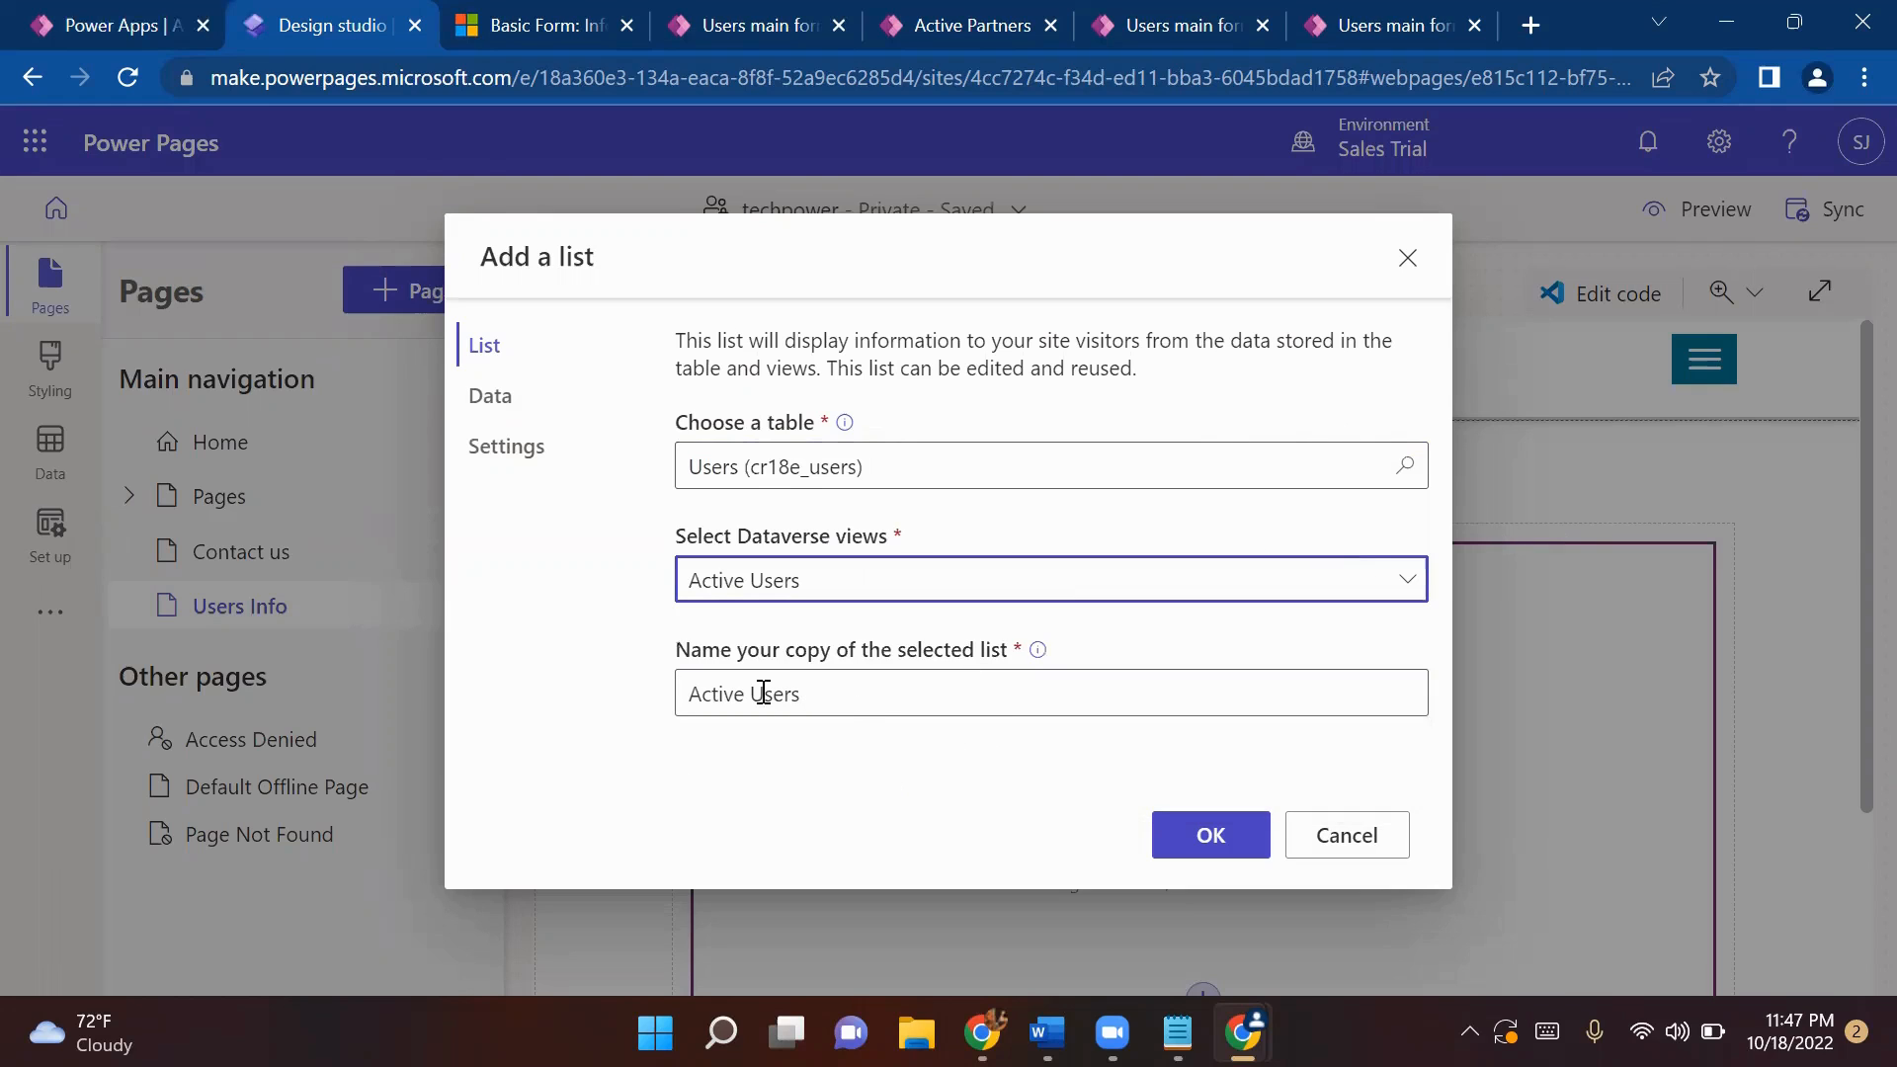
{"action": "left_click", "coordinate": [1217, 832]}
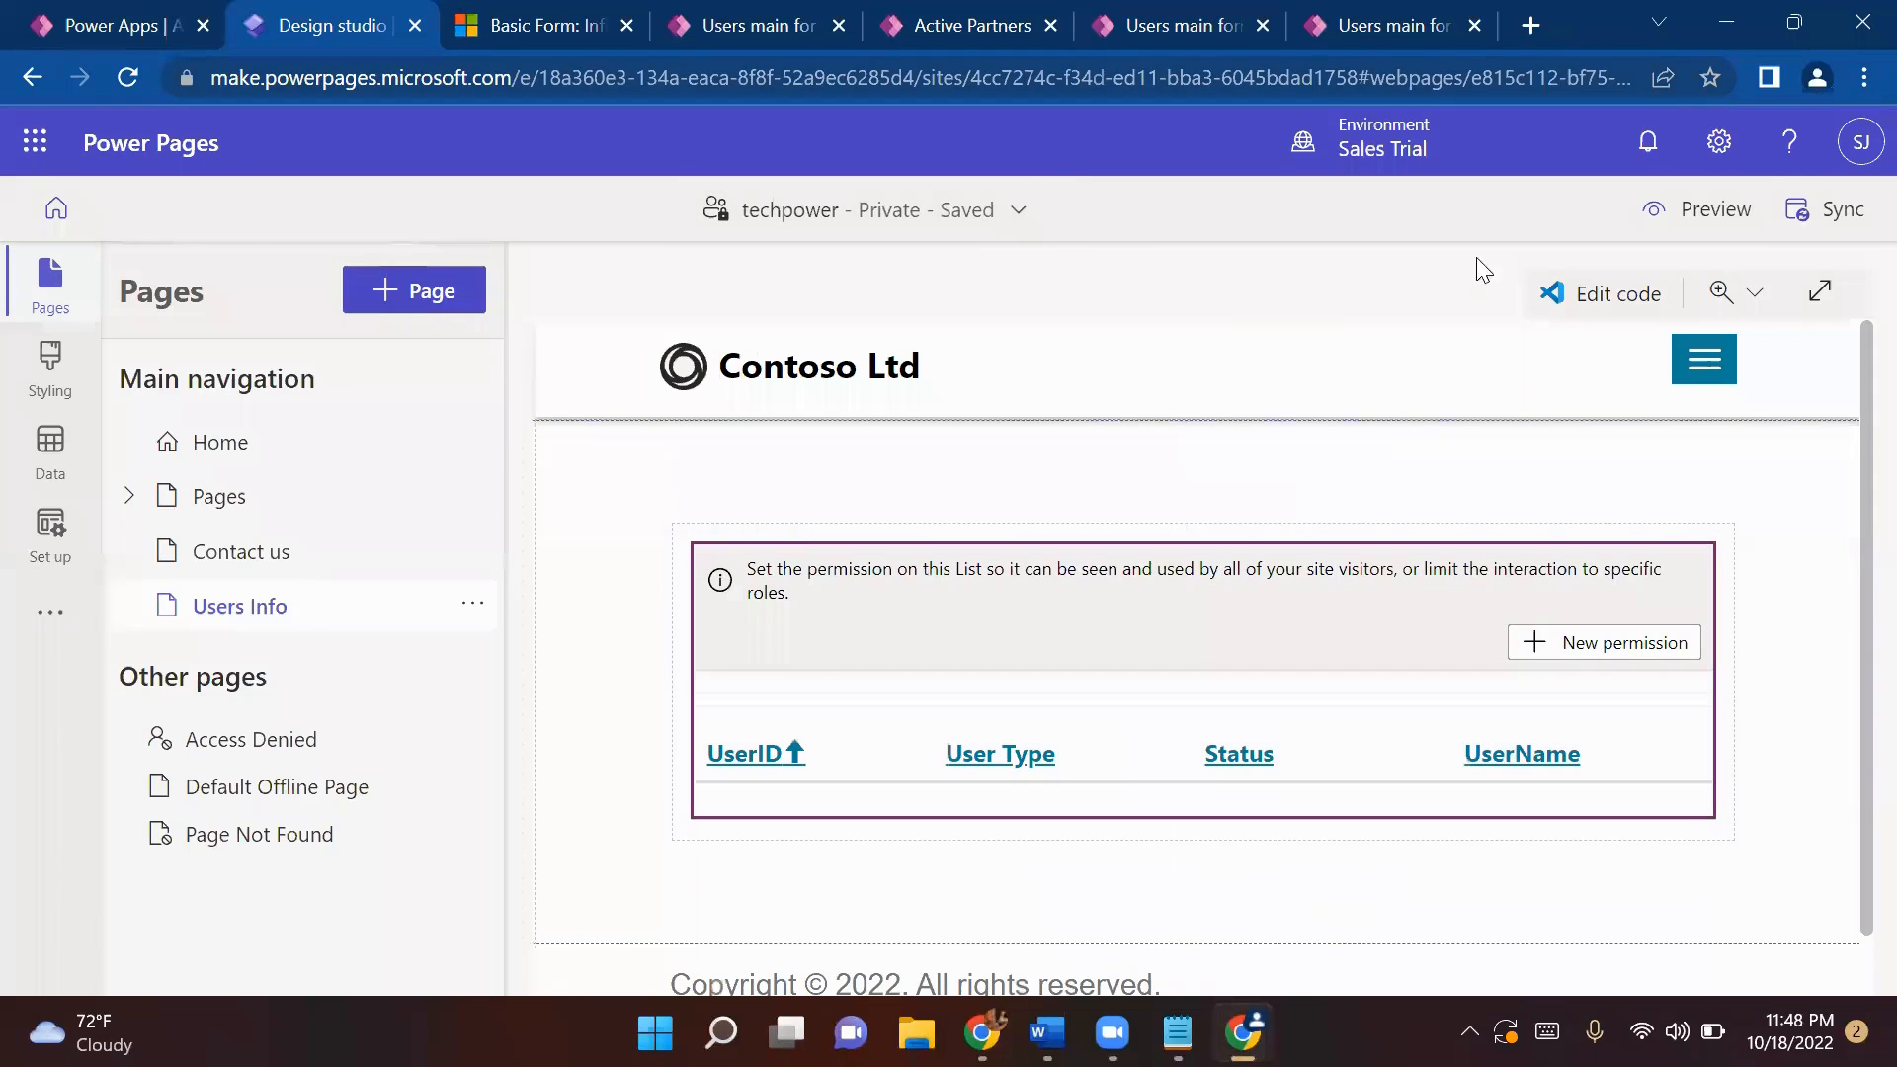
- Preview the site at desktop size and check the user list and address of the Users Info page
{"action": "left_click", "coordinate": [1673, 212]}
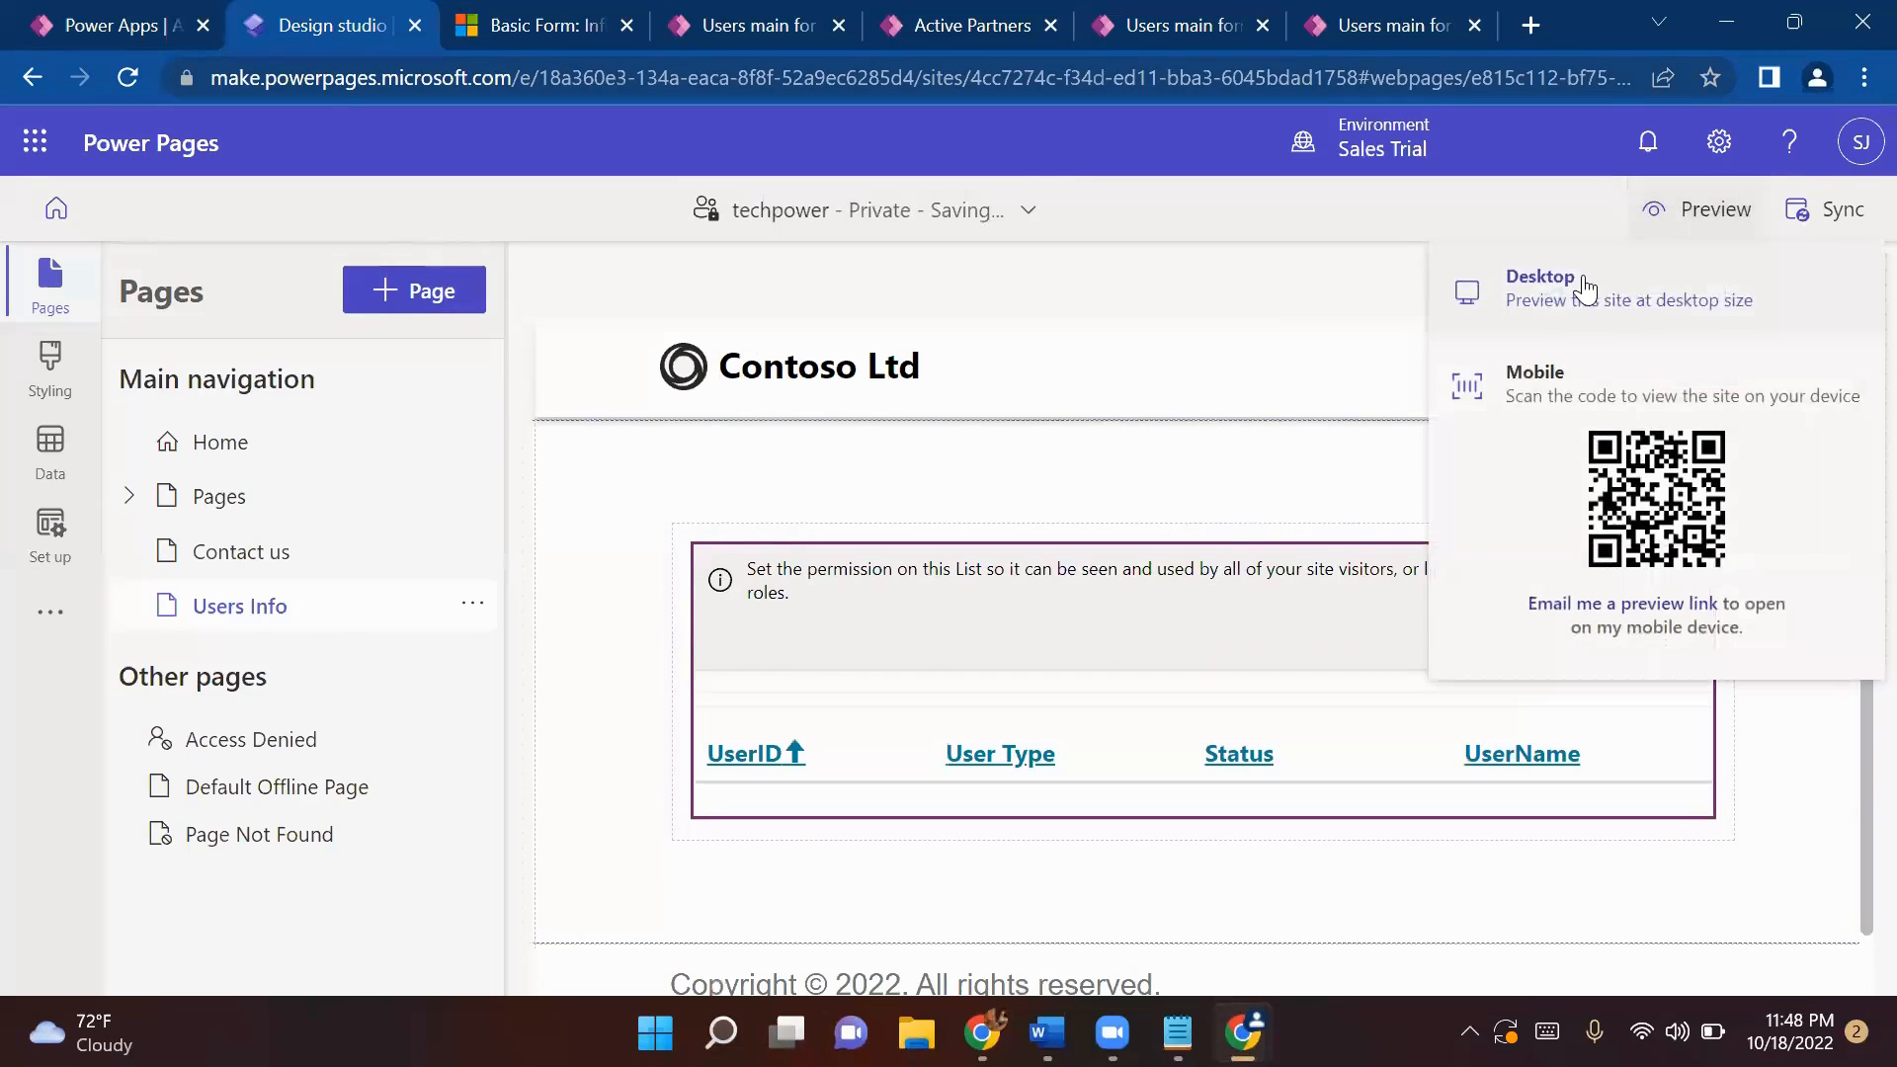
{"action": "left_click", "coordinate": [1586, 293]}
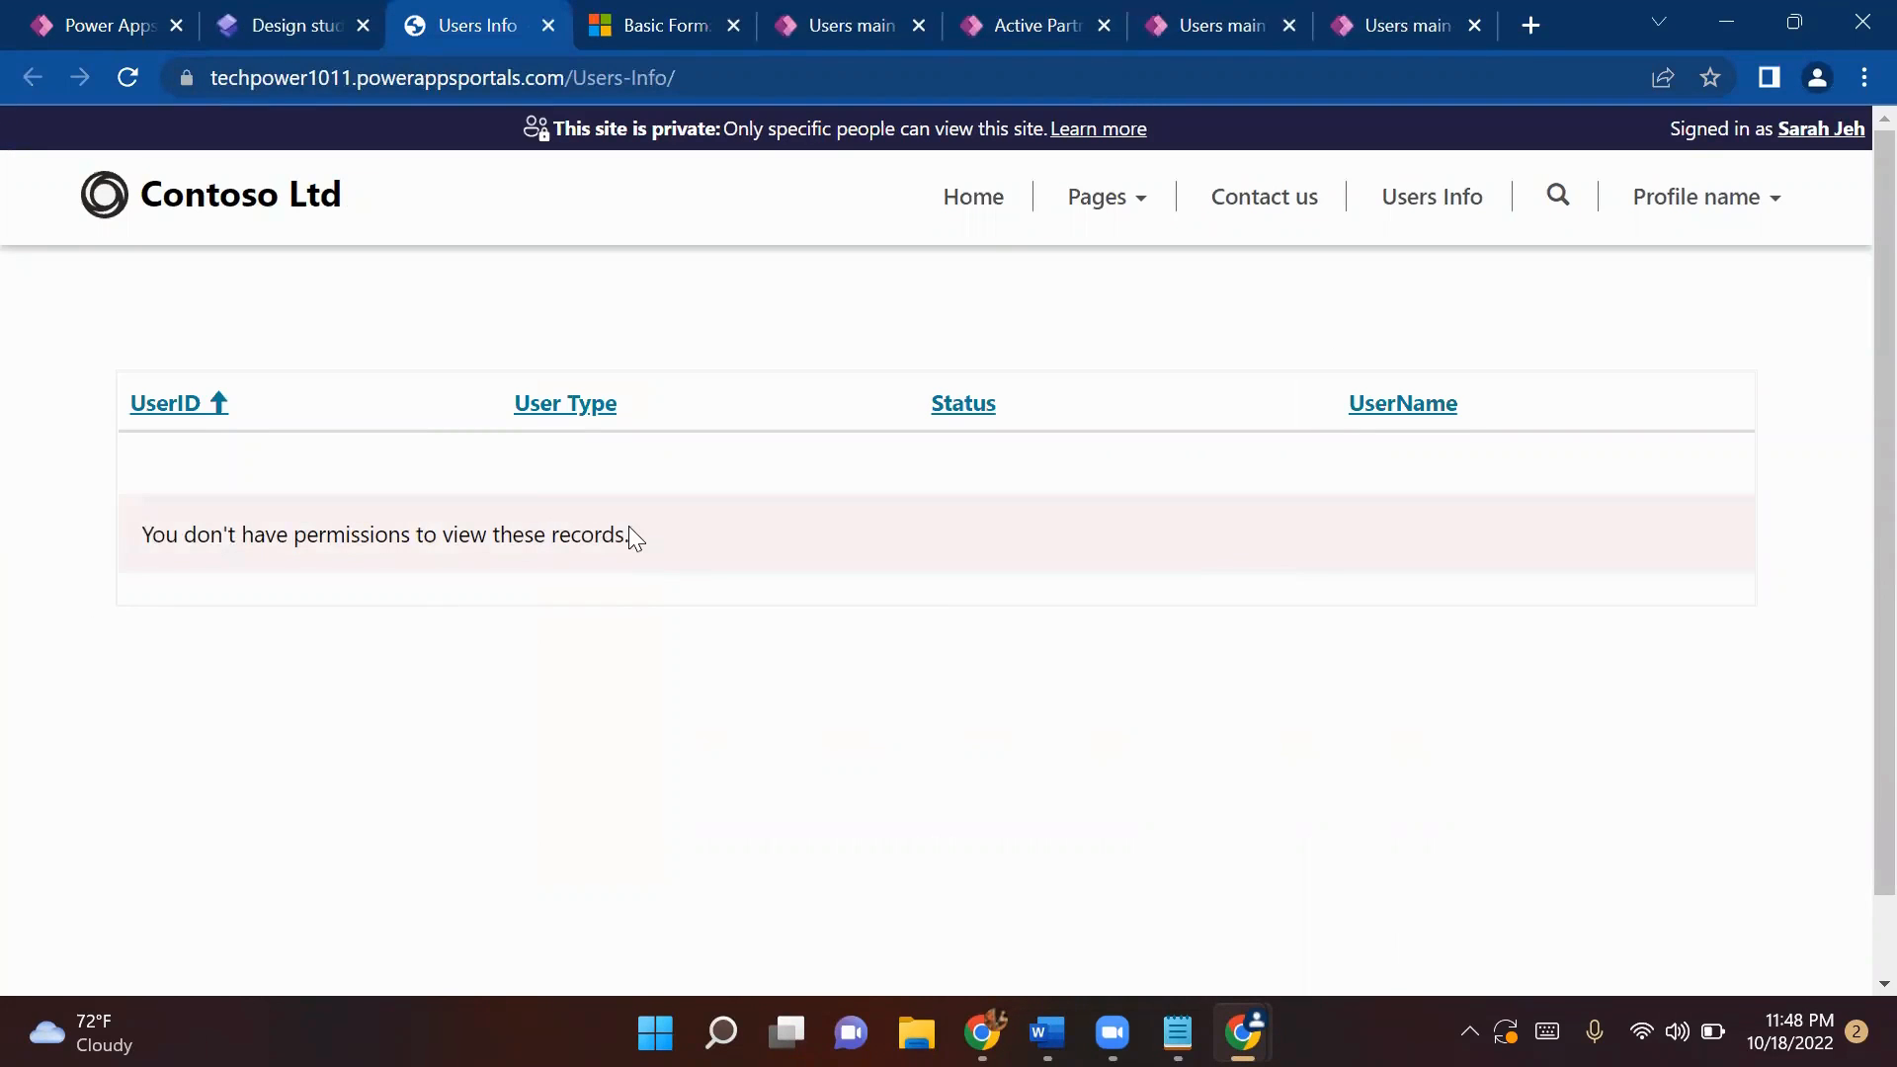
{"action": "left_click_drag", "start_coordinate": [632, 535], "coordinate": [139, 542]}
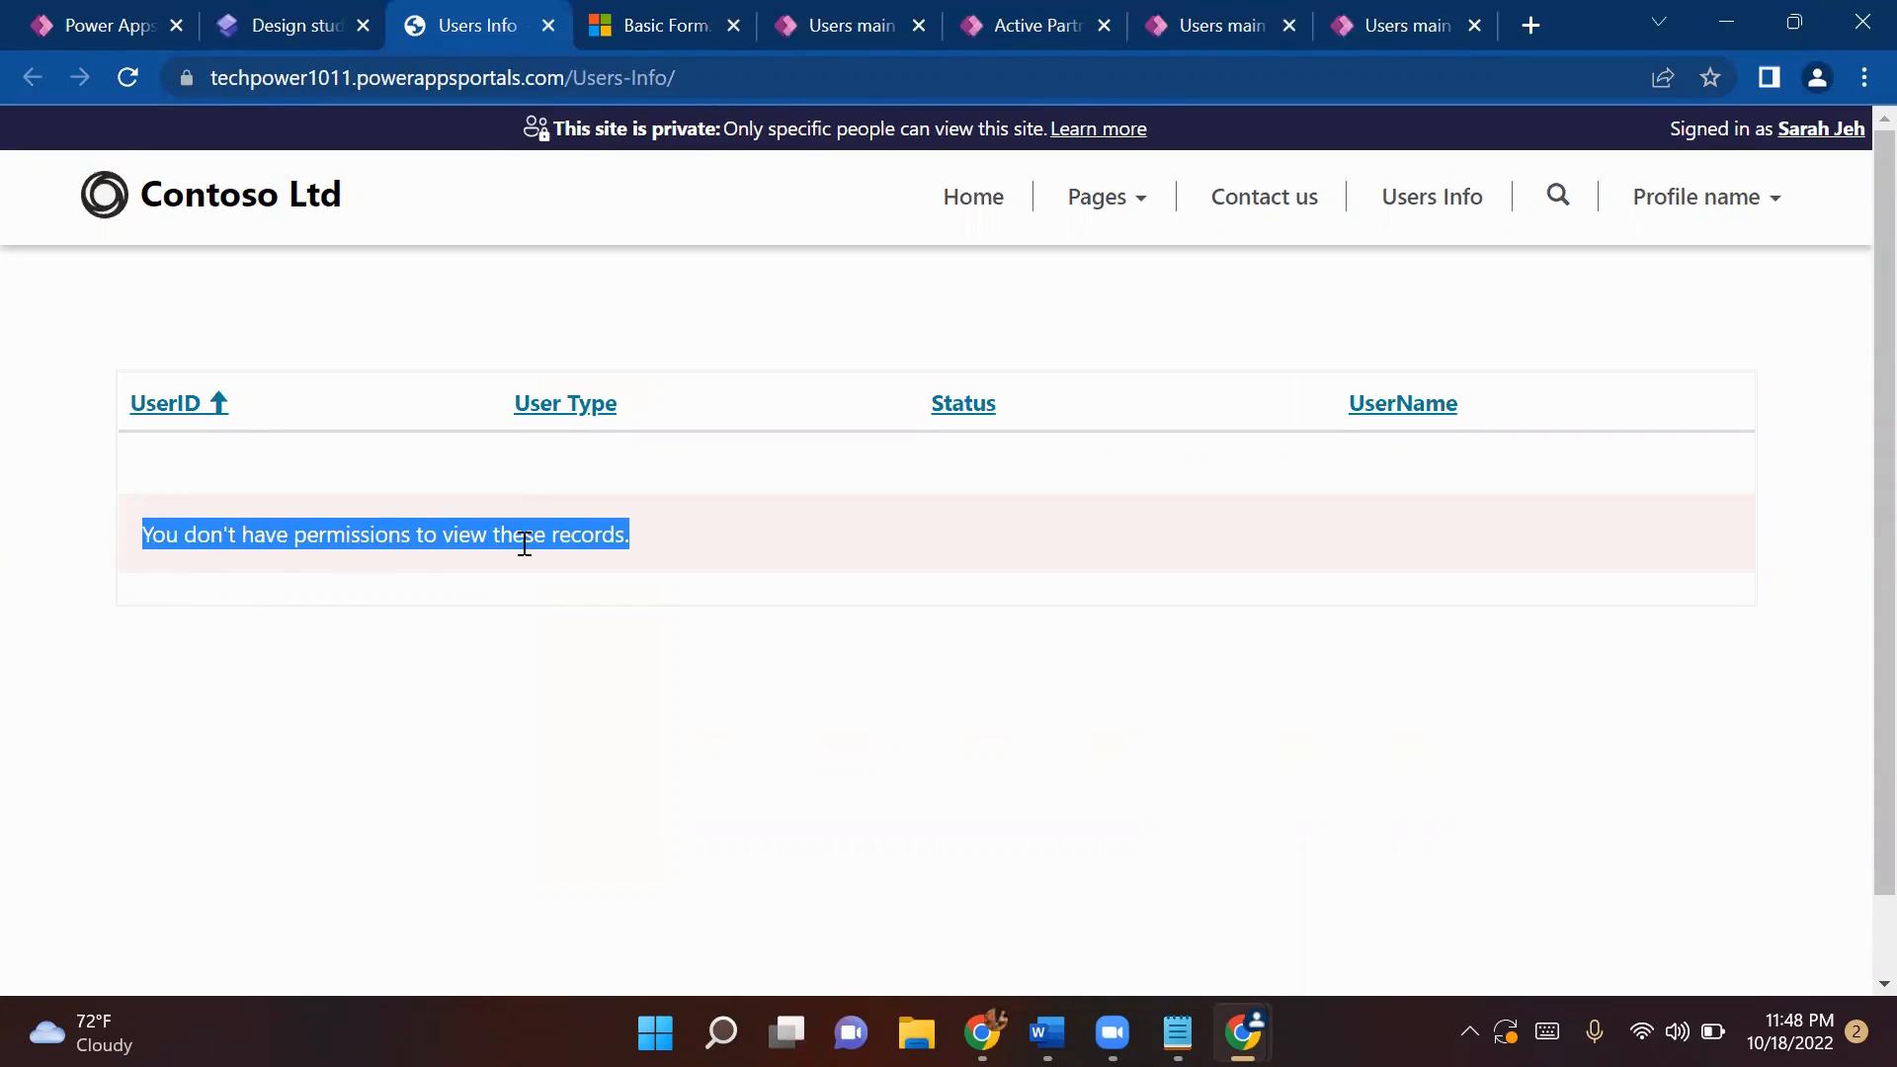
{"action": "left_click", "coordinate": [728, 77]}
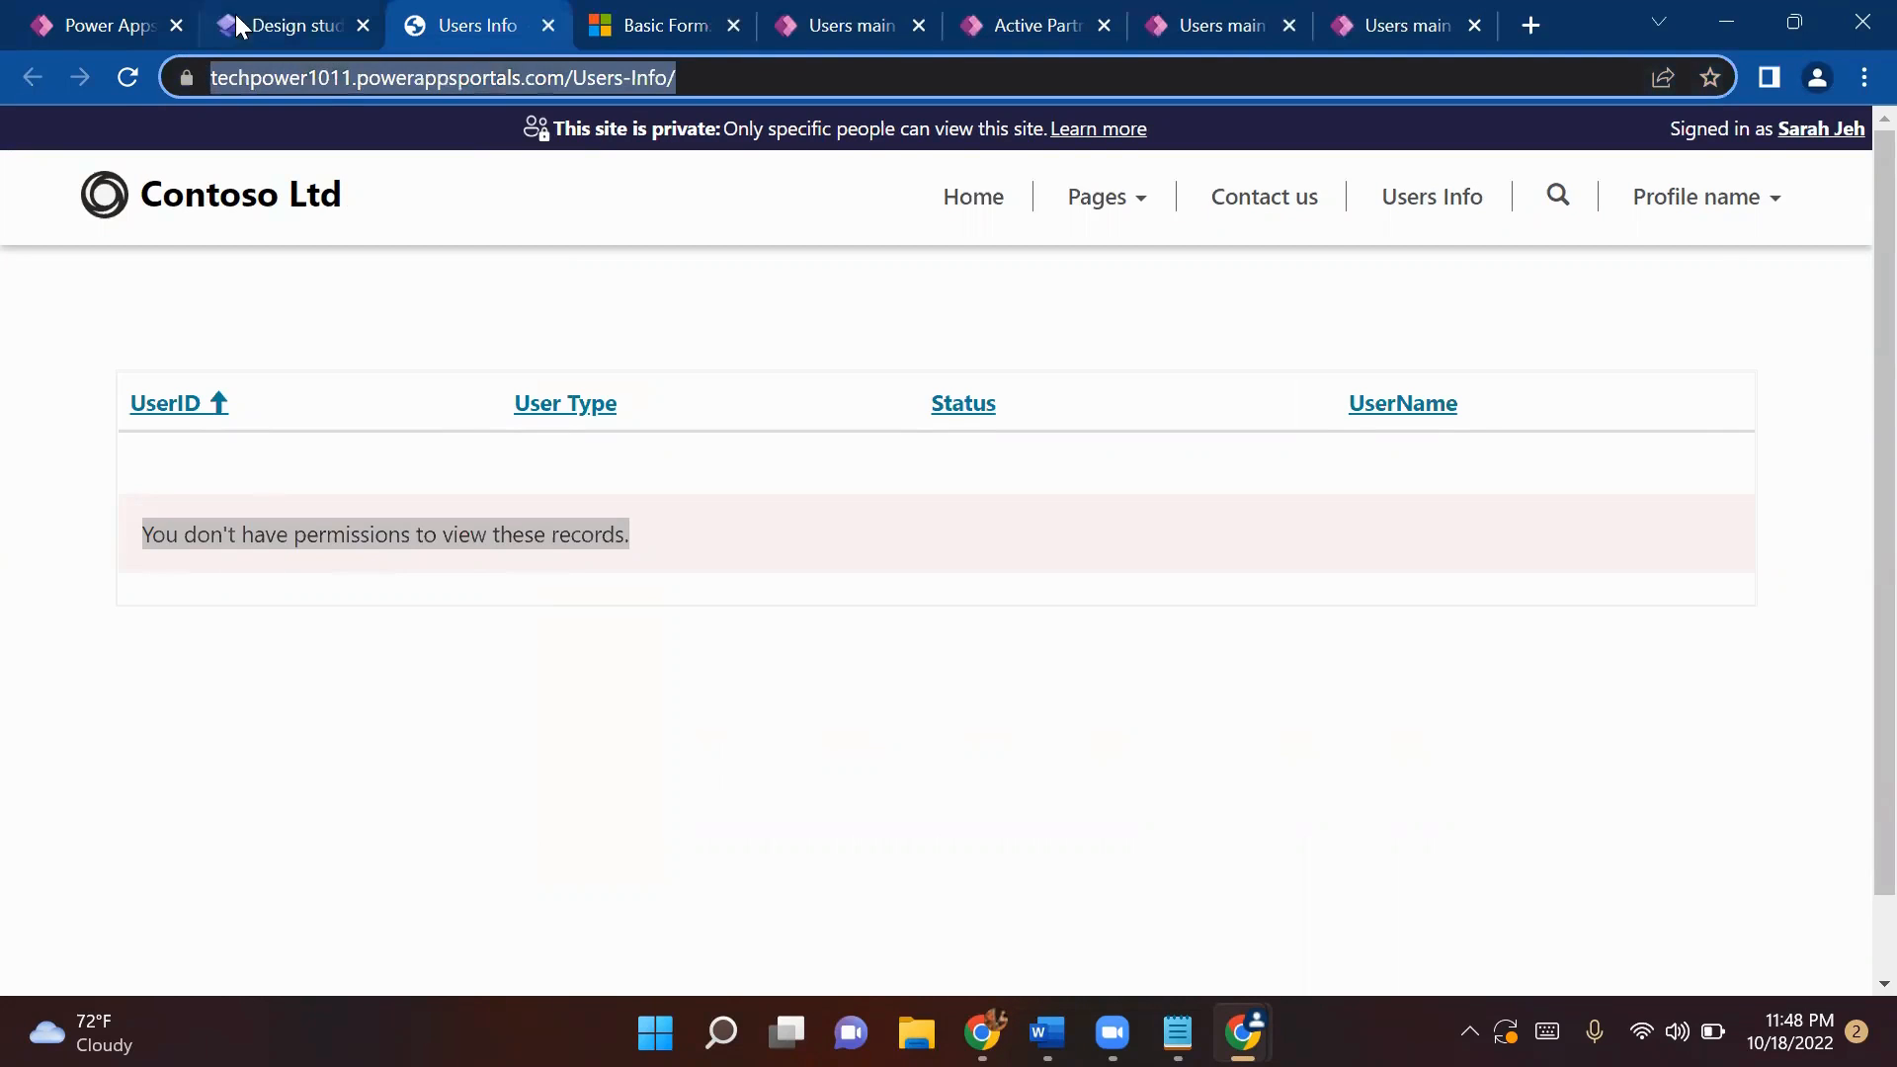
- Return to the design studio and start a table permission for the Users list named "Users Table" with Global access
{"action": "left_click", "coordinate": [267, 28]}
{"action": "left_click", "coordinate": [869, 703]}
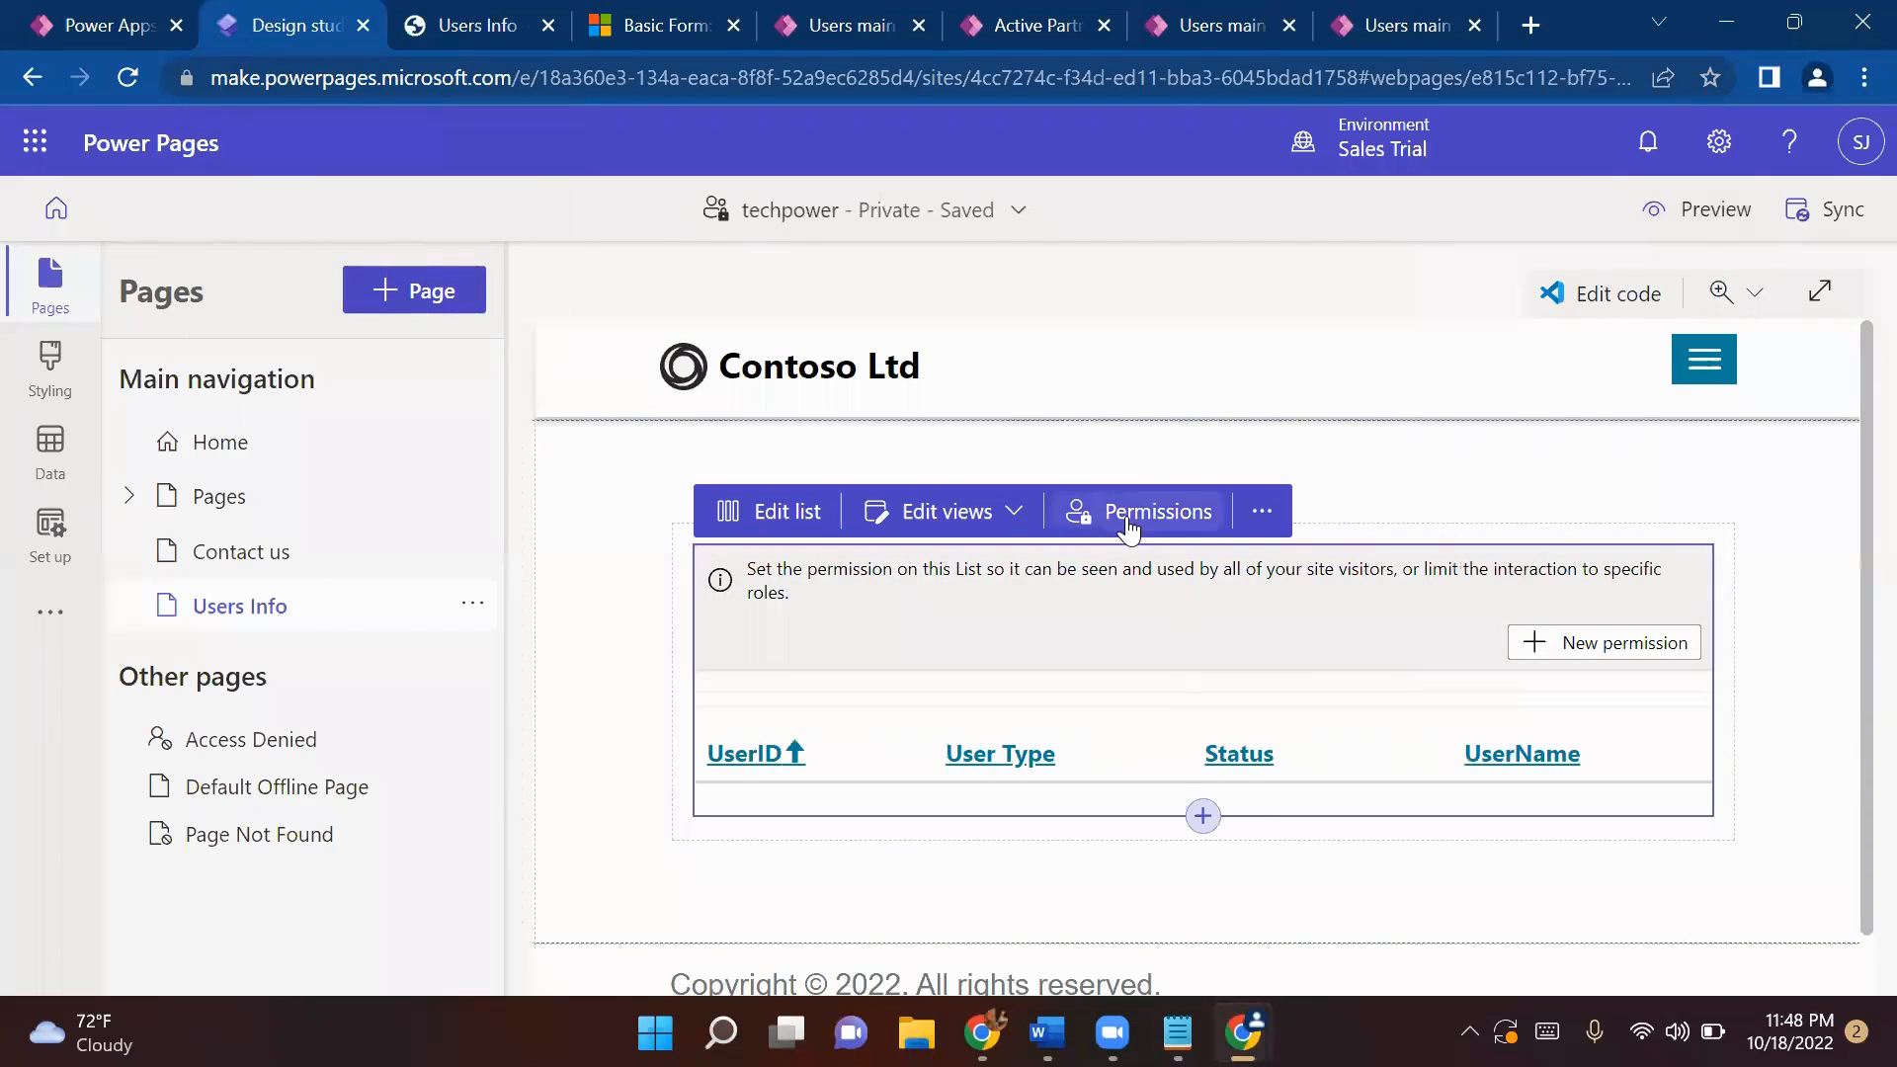
{"action": "left_click", "coordinate": [1179, 514]}
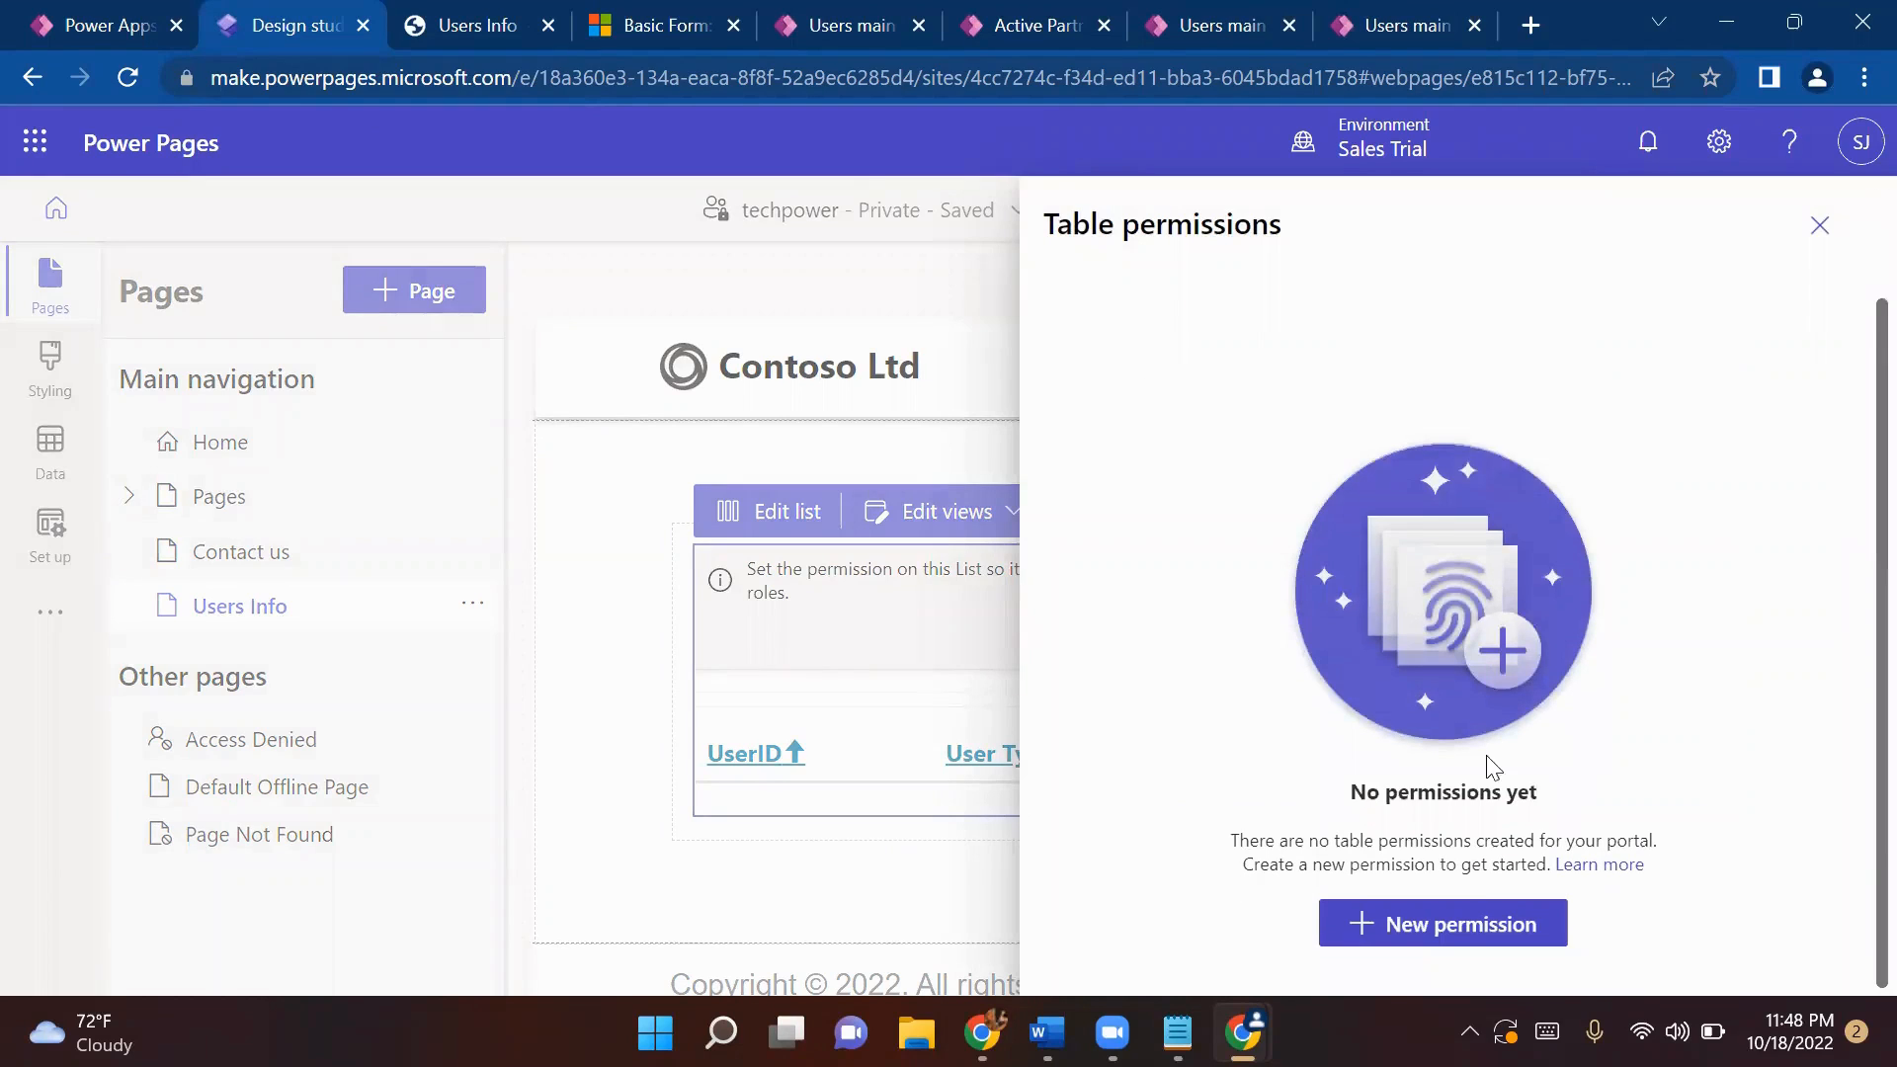
{"action": "left_click", "coordinate": [1397, 923]}
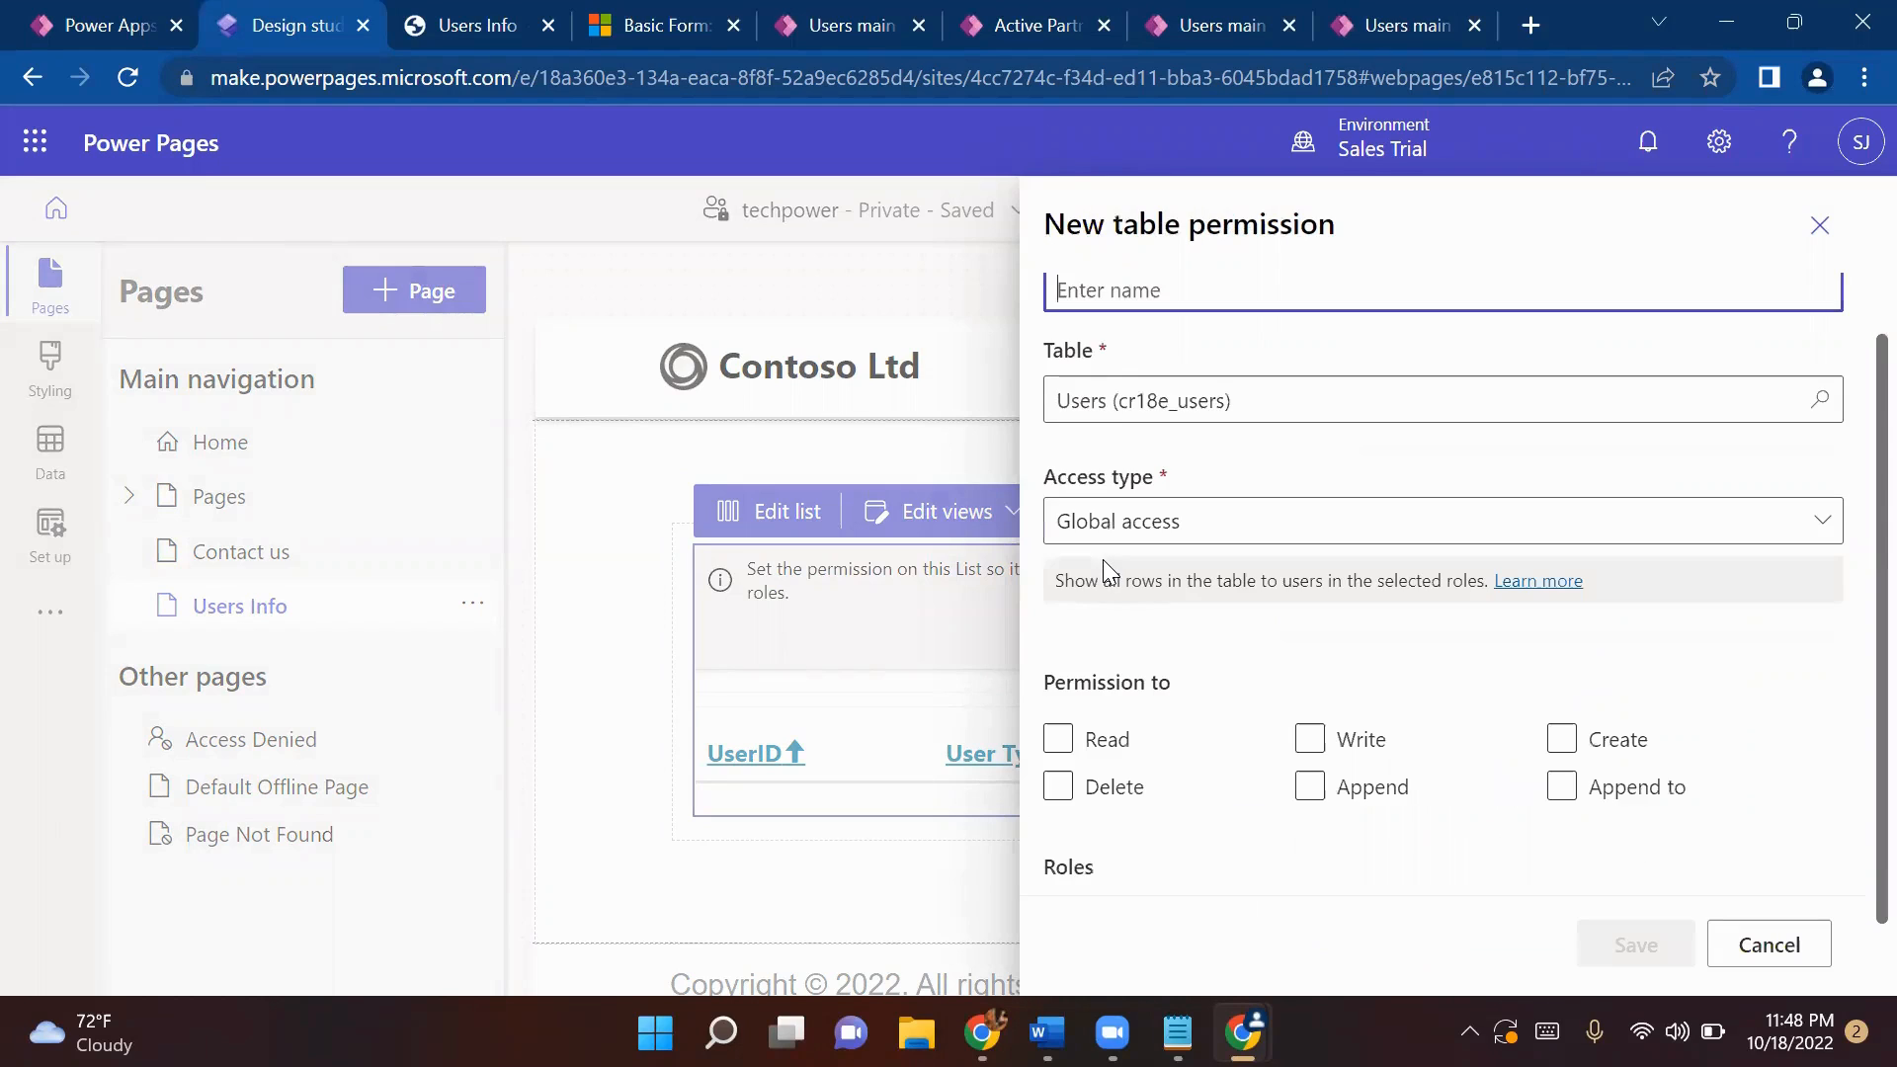
{"action": "scroll", "coordinate": [1178, 470], "scroll_direction": "up", "scroll_amount": 2}
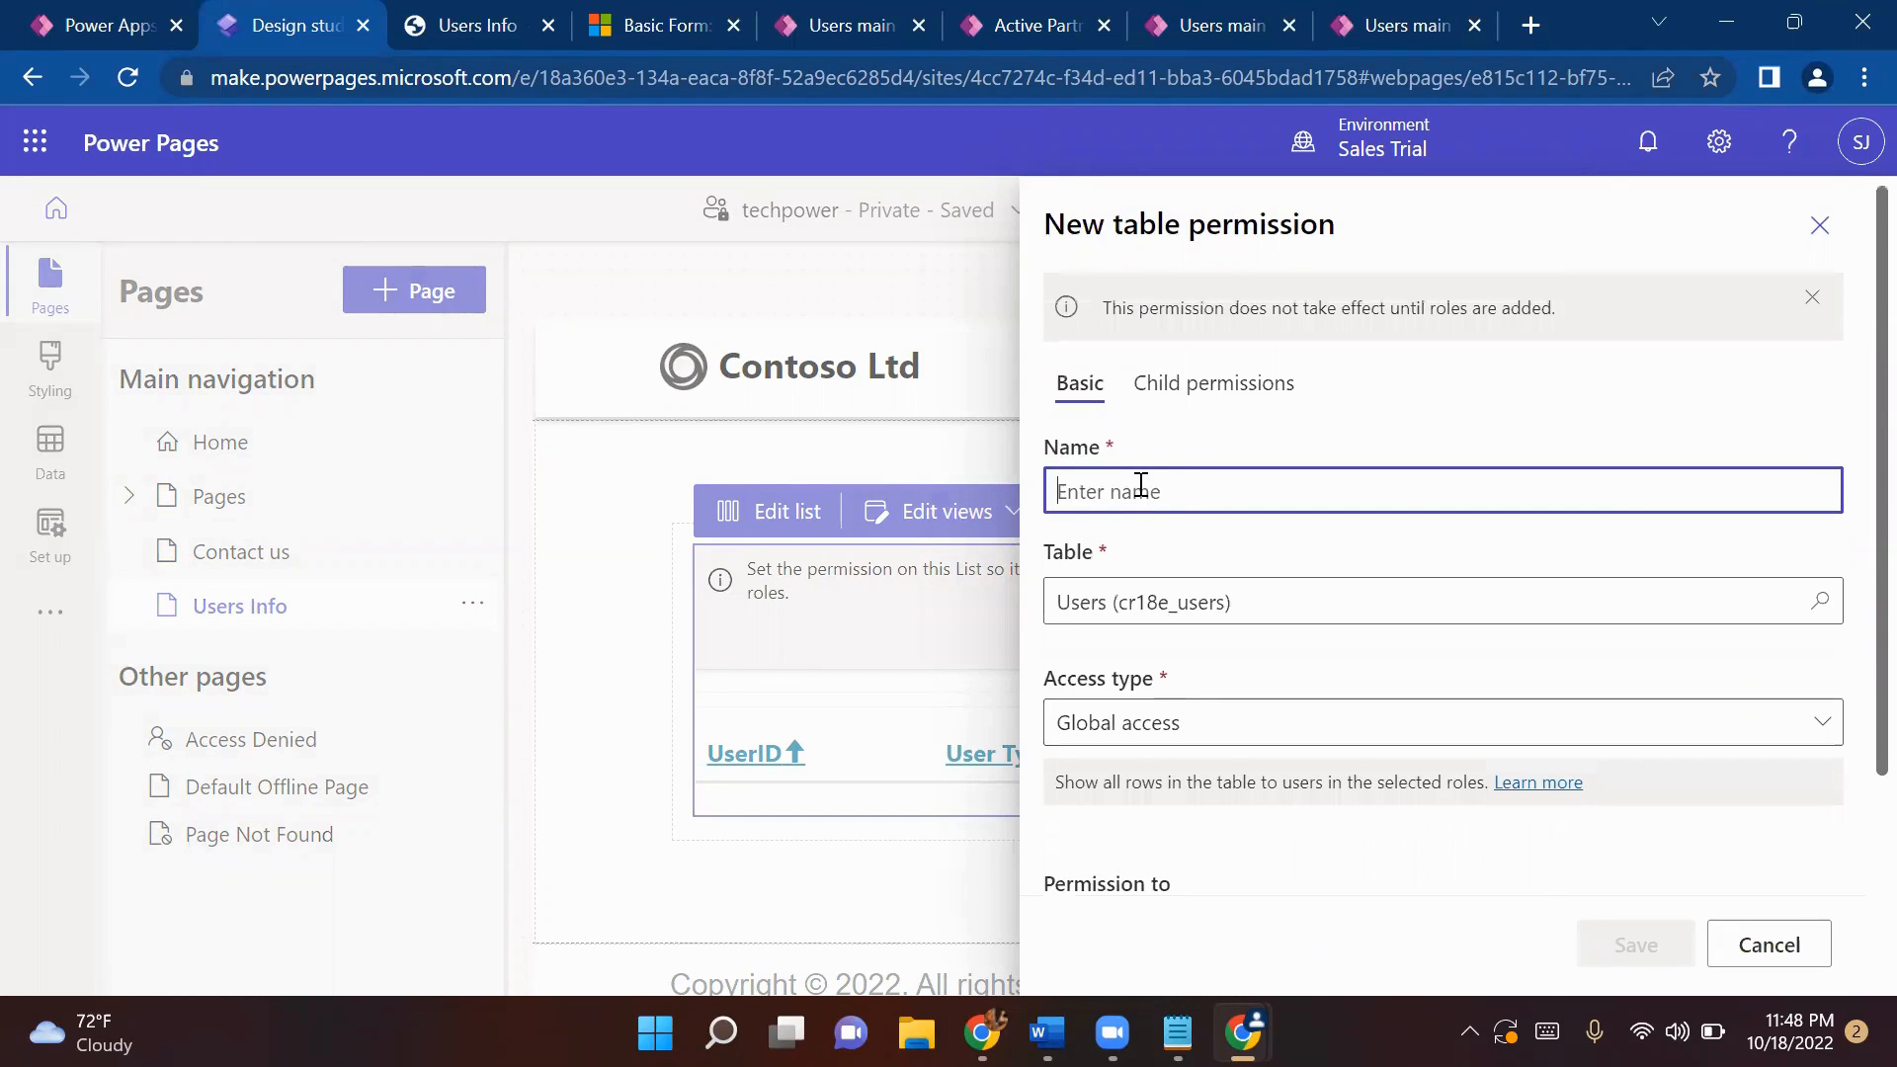
{"action": "type", "text": "Users Table"}
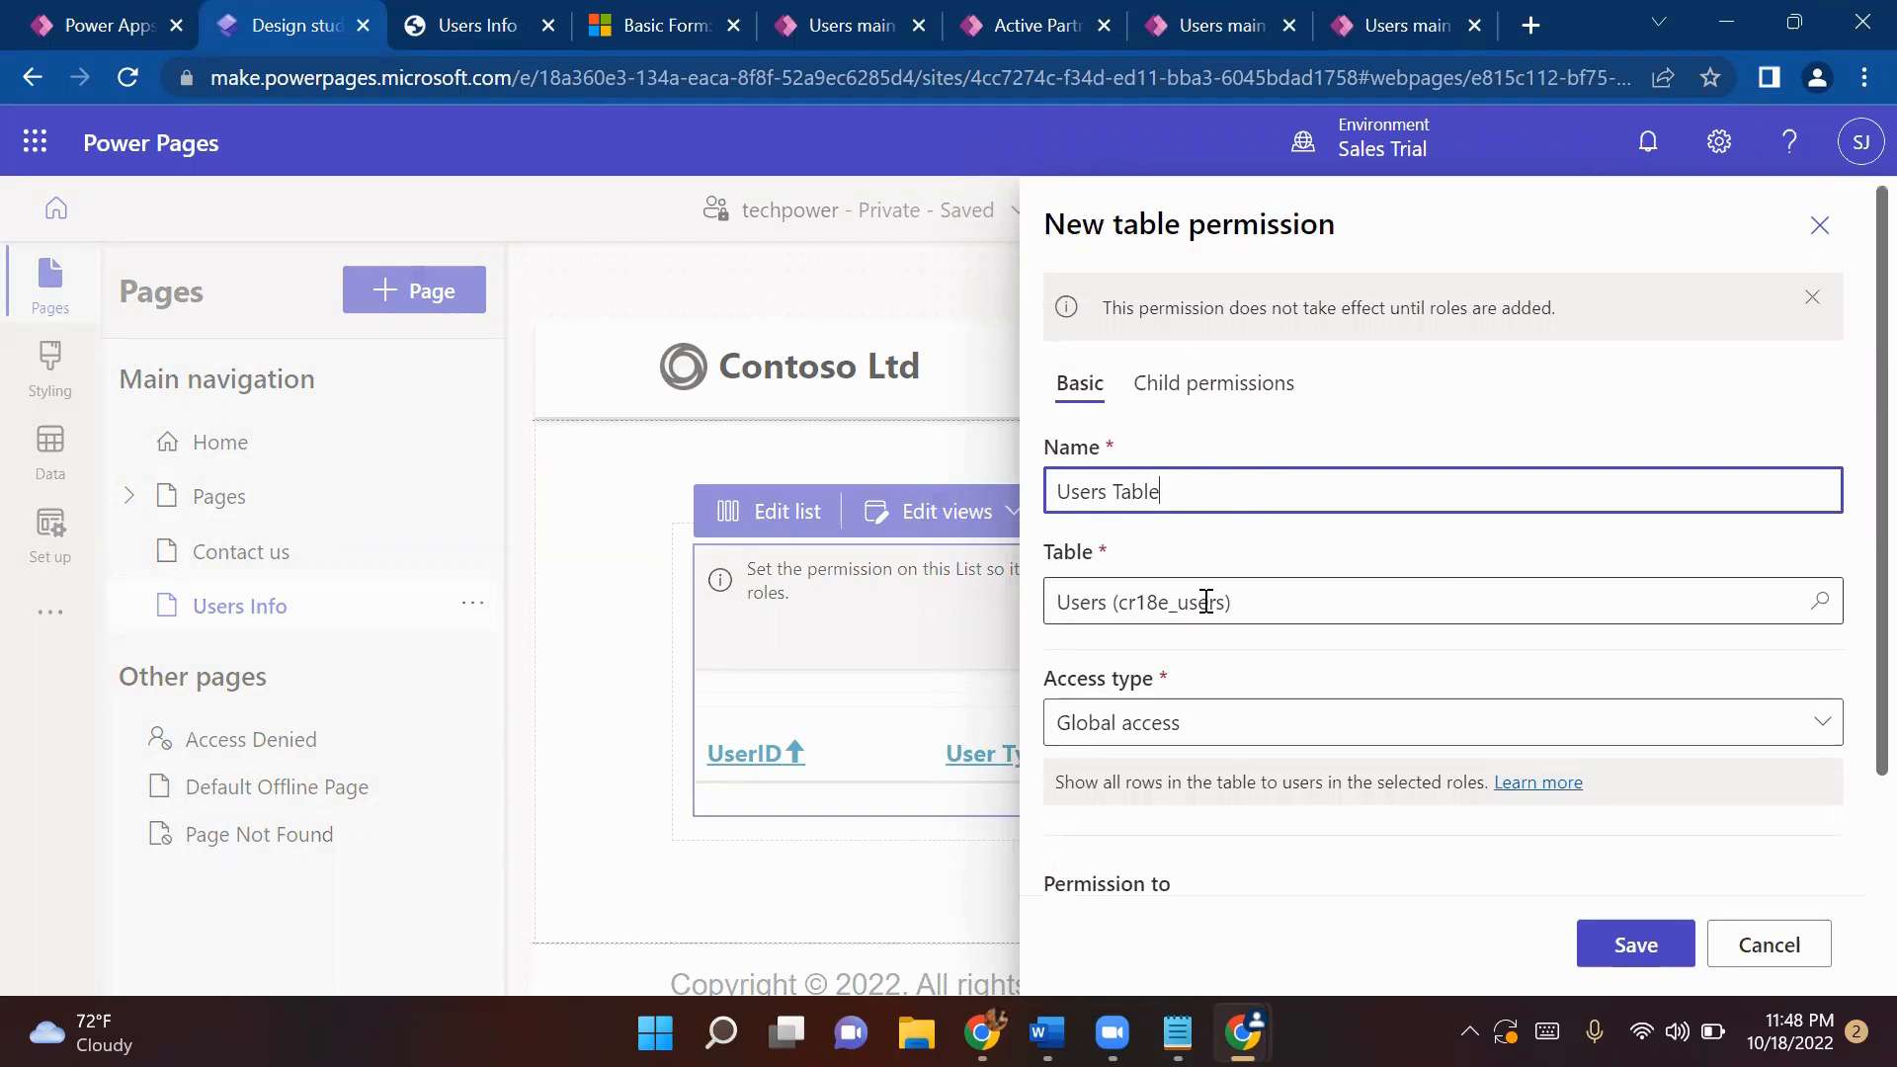
{"action": "scroll", "coordinate": [1308, 657], "scroll_direction": "down", "scroll_amount": 2}
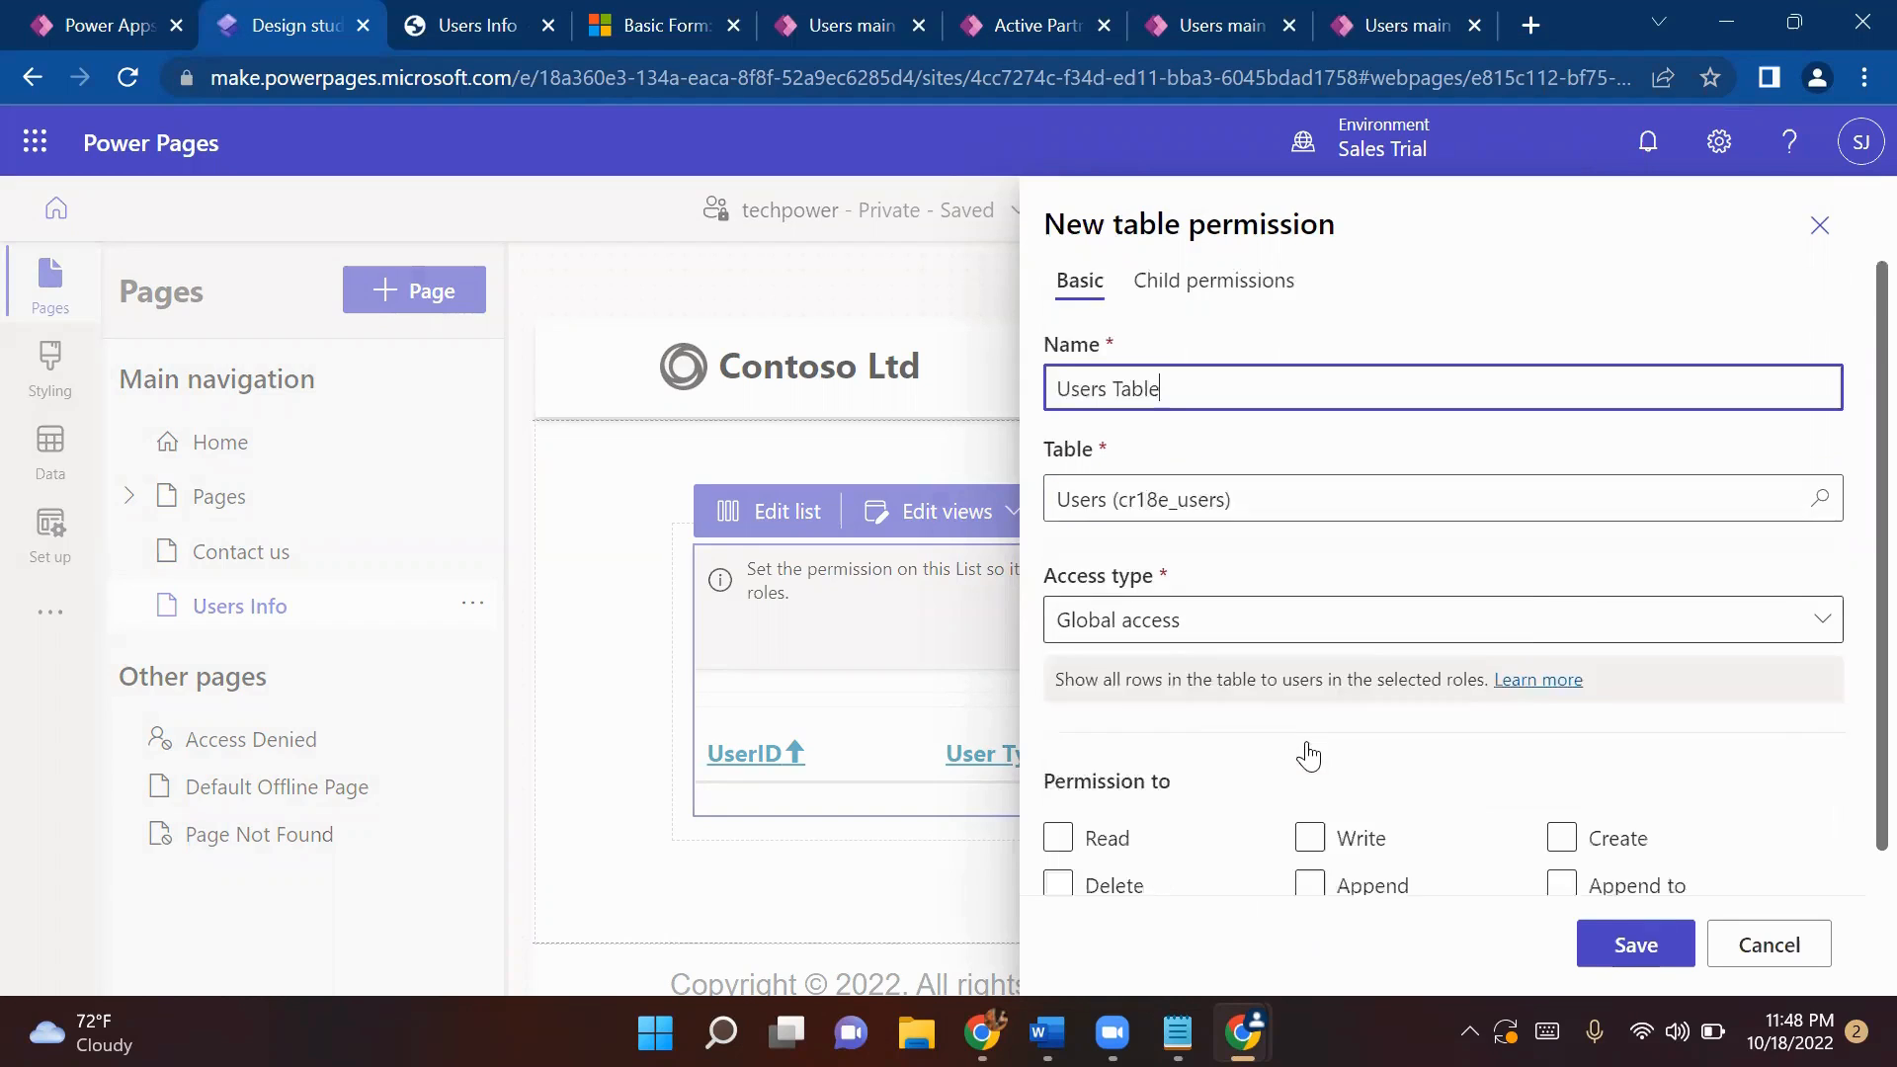
{"action": "left_click", "coordinate": [1186, 586]}
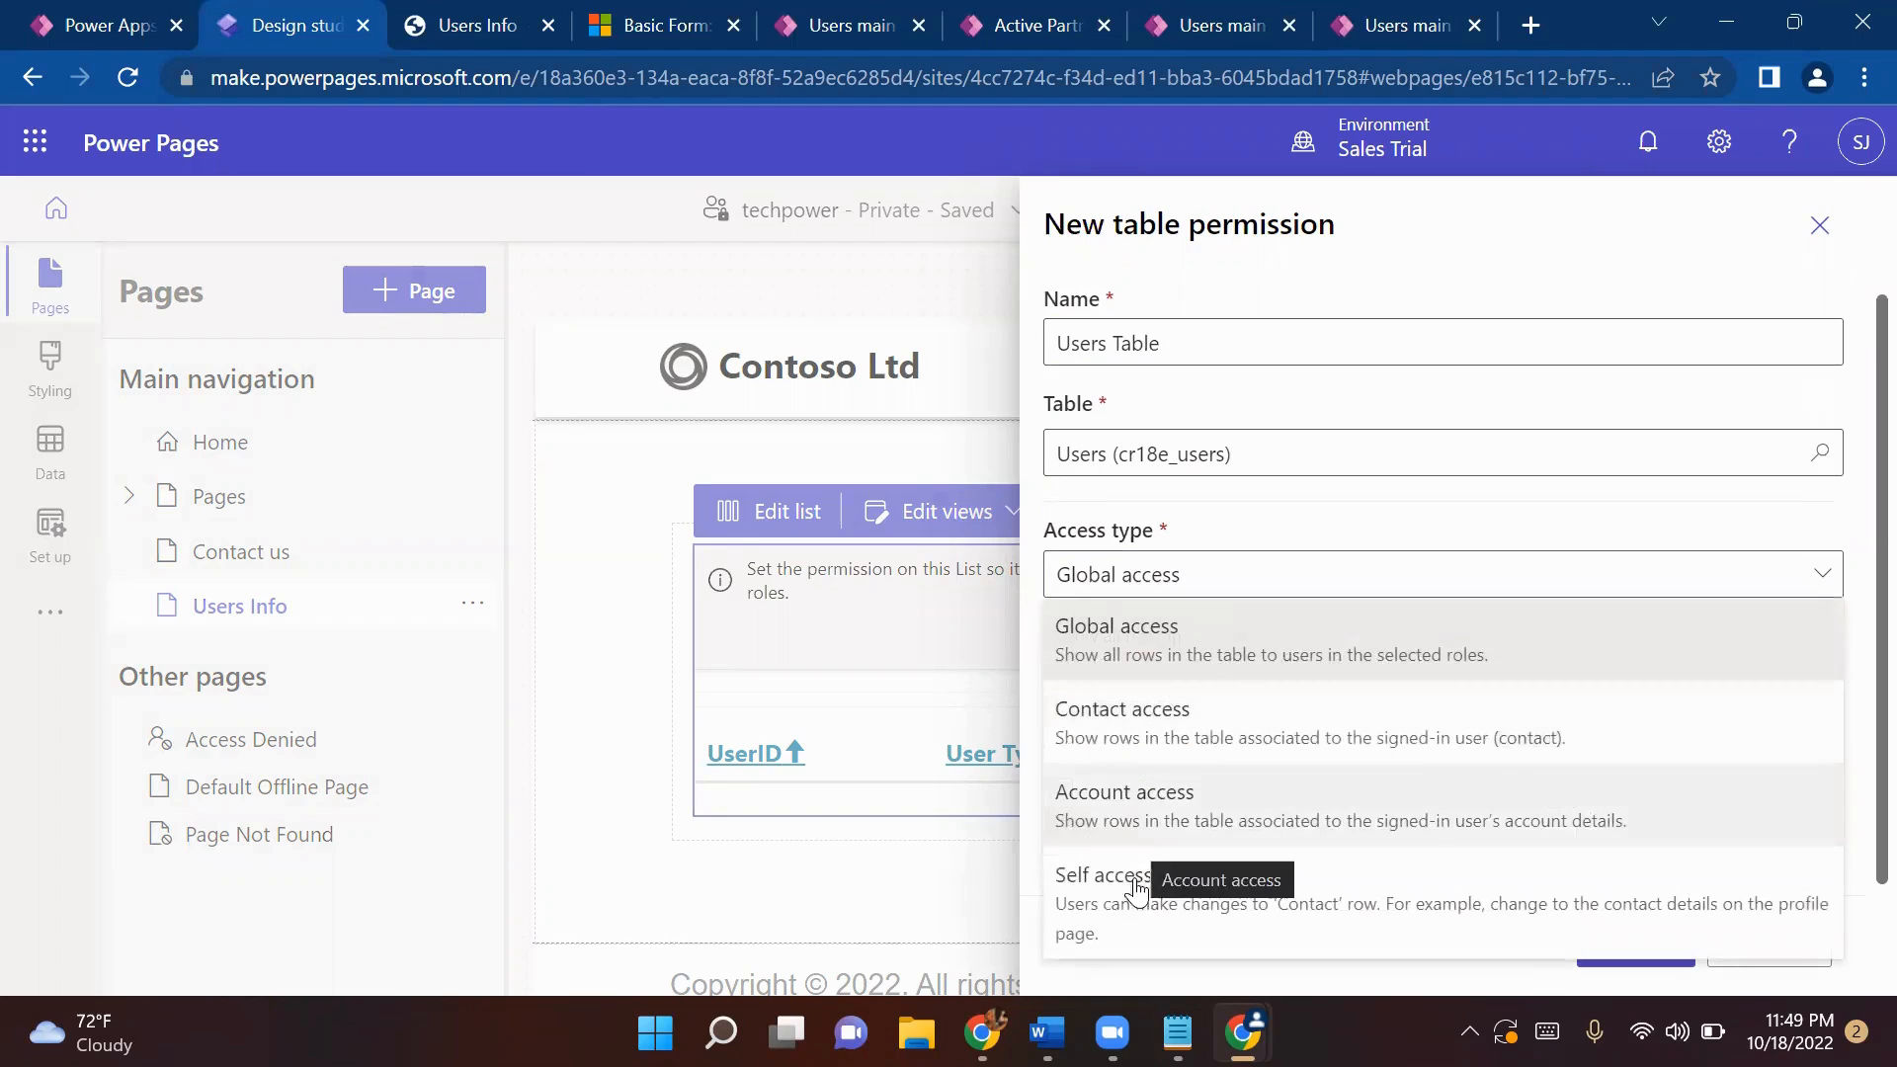
{"action": "left_click", "coordinate": [1162, 650]}
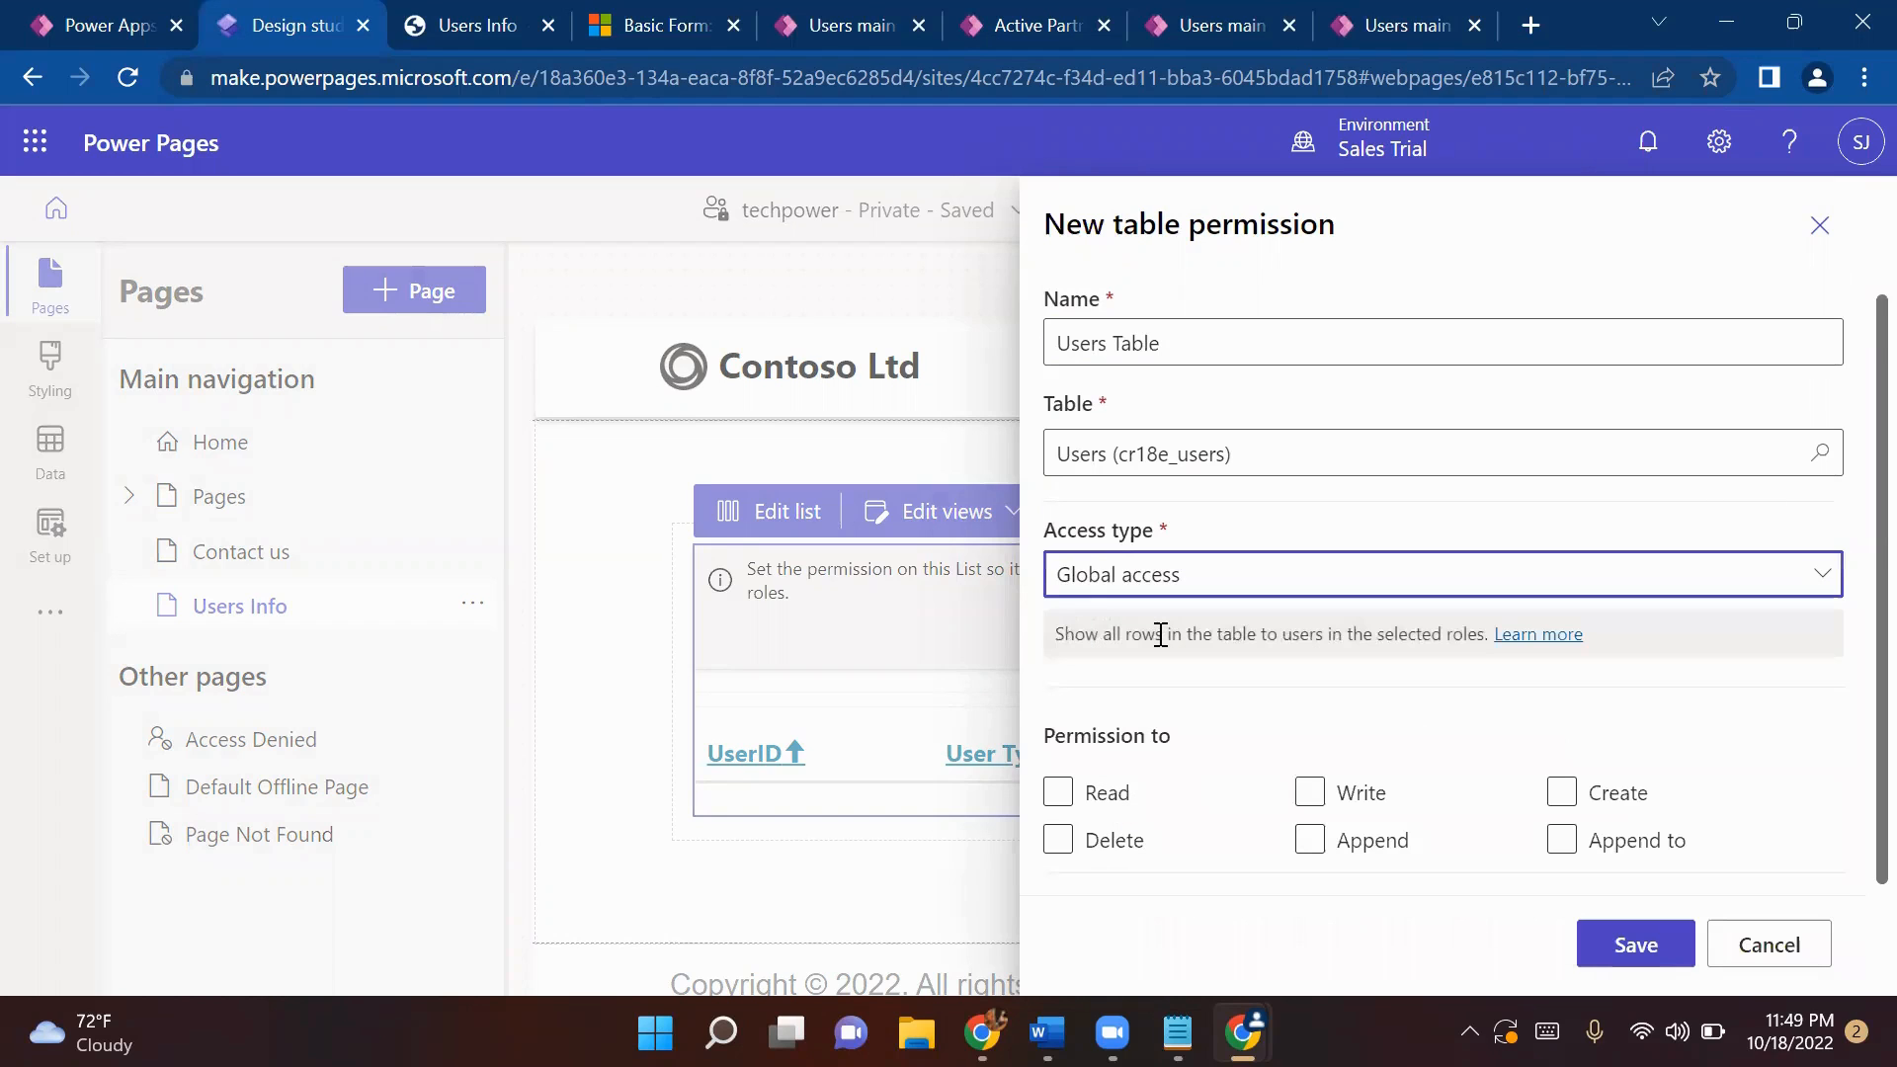
- Grant the table permission the Read, Write, Create, Delete, Append and Append to privileges
{"action": "scroll", "coordinate": [1161, 634], "scroll_direction": "down", "scroll_amount": 2}
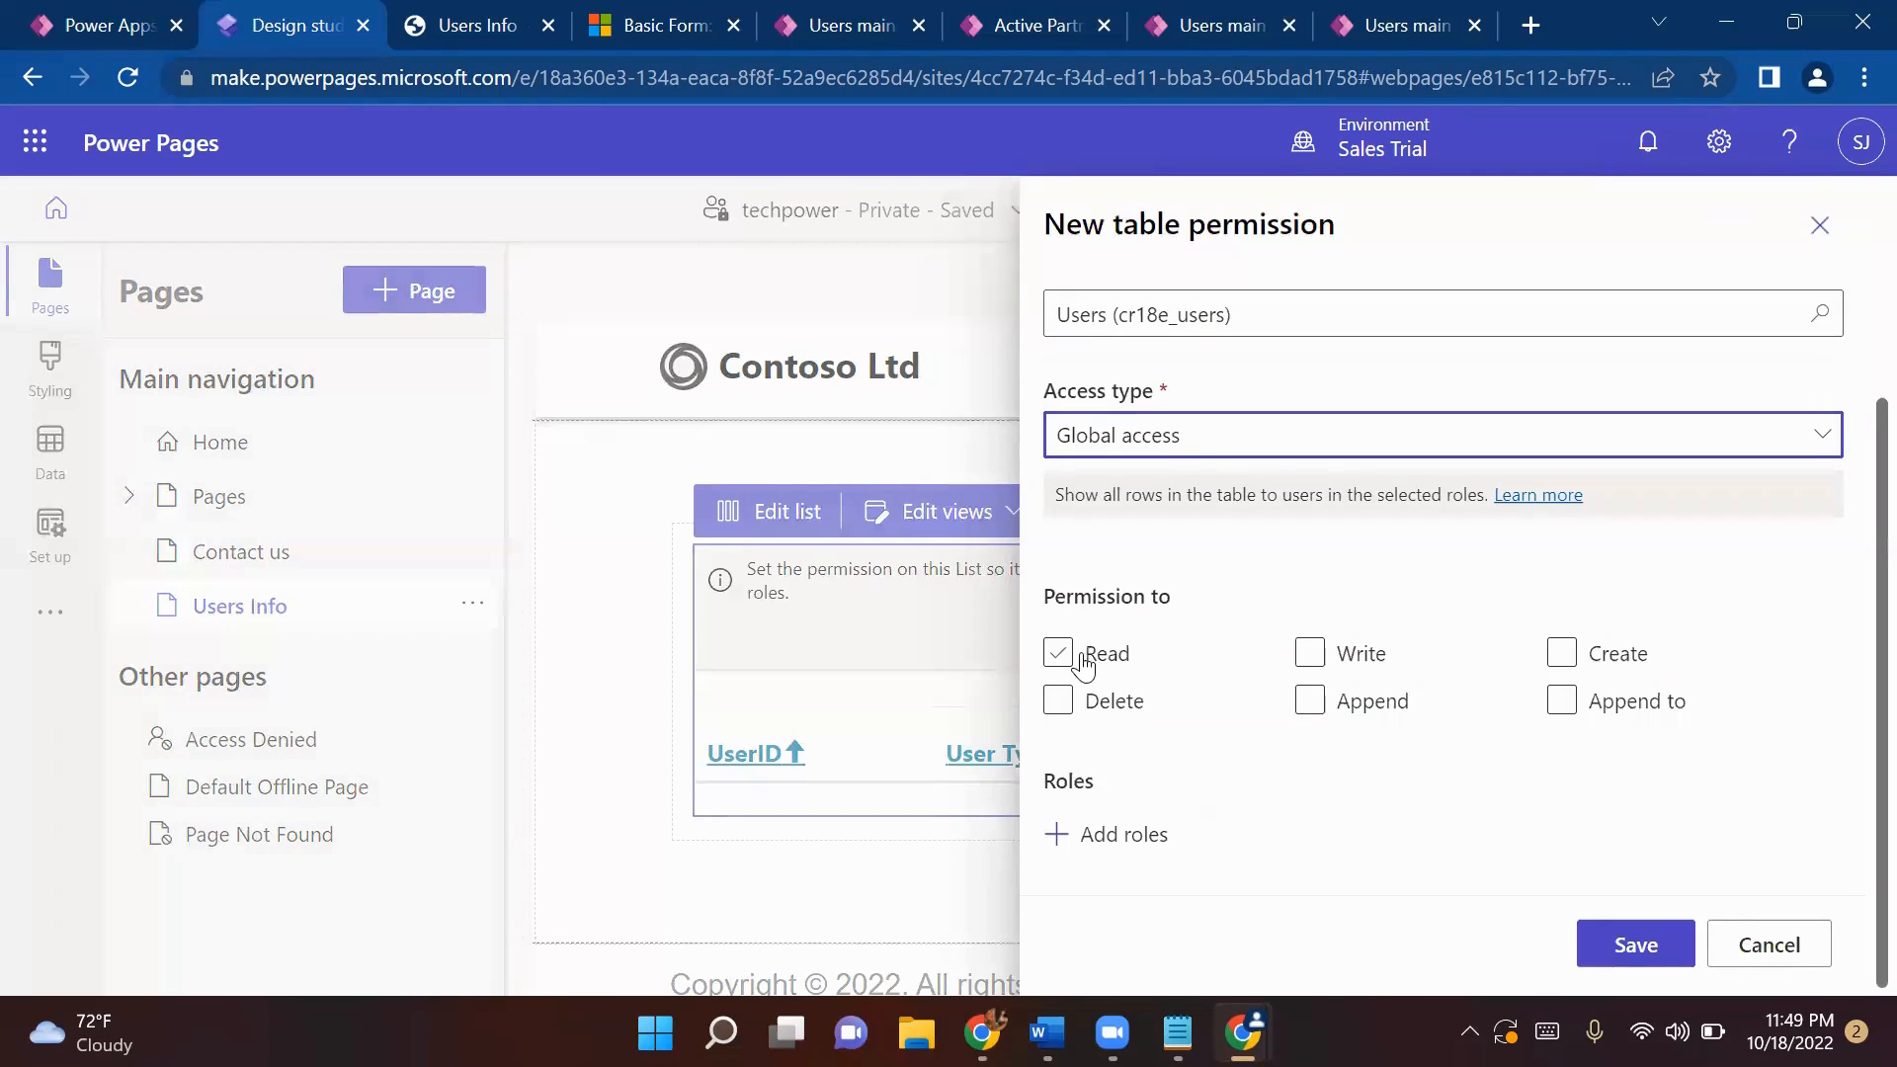
{"action": "left_click", "coordinate": [1059, 654]}
{"action": "left_click", "coordinate": [1059, 654]}
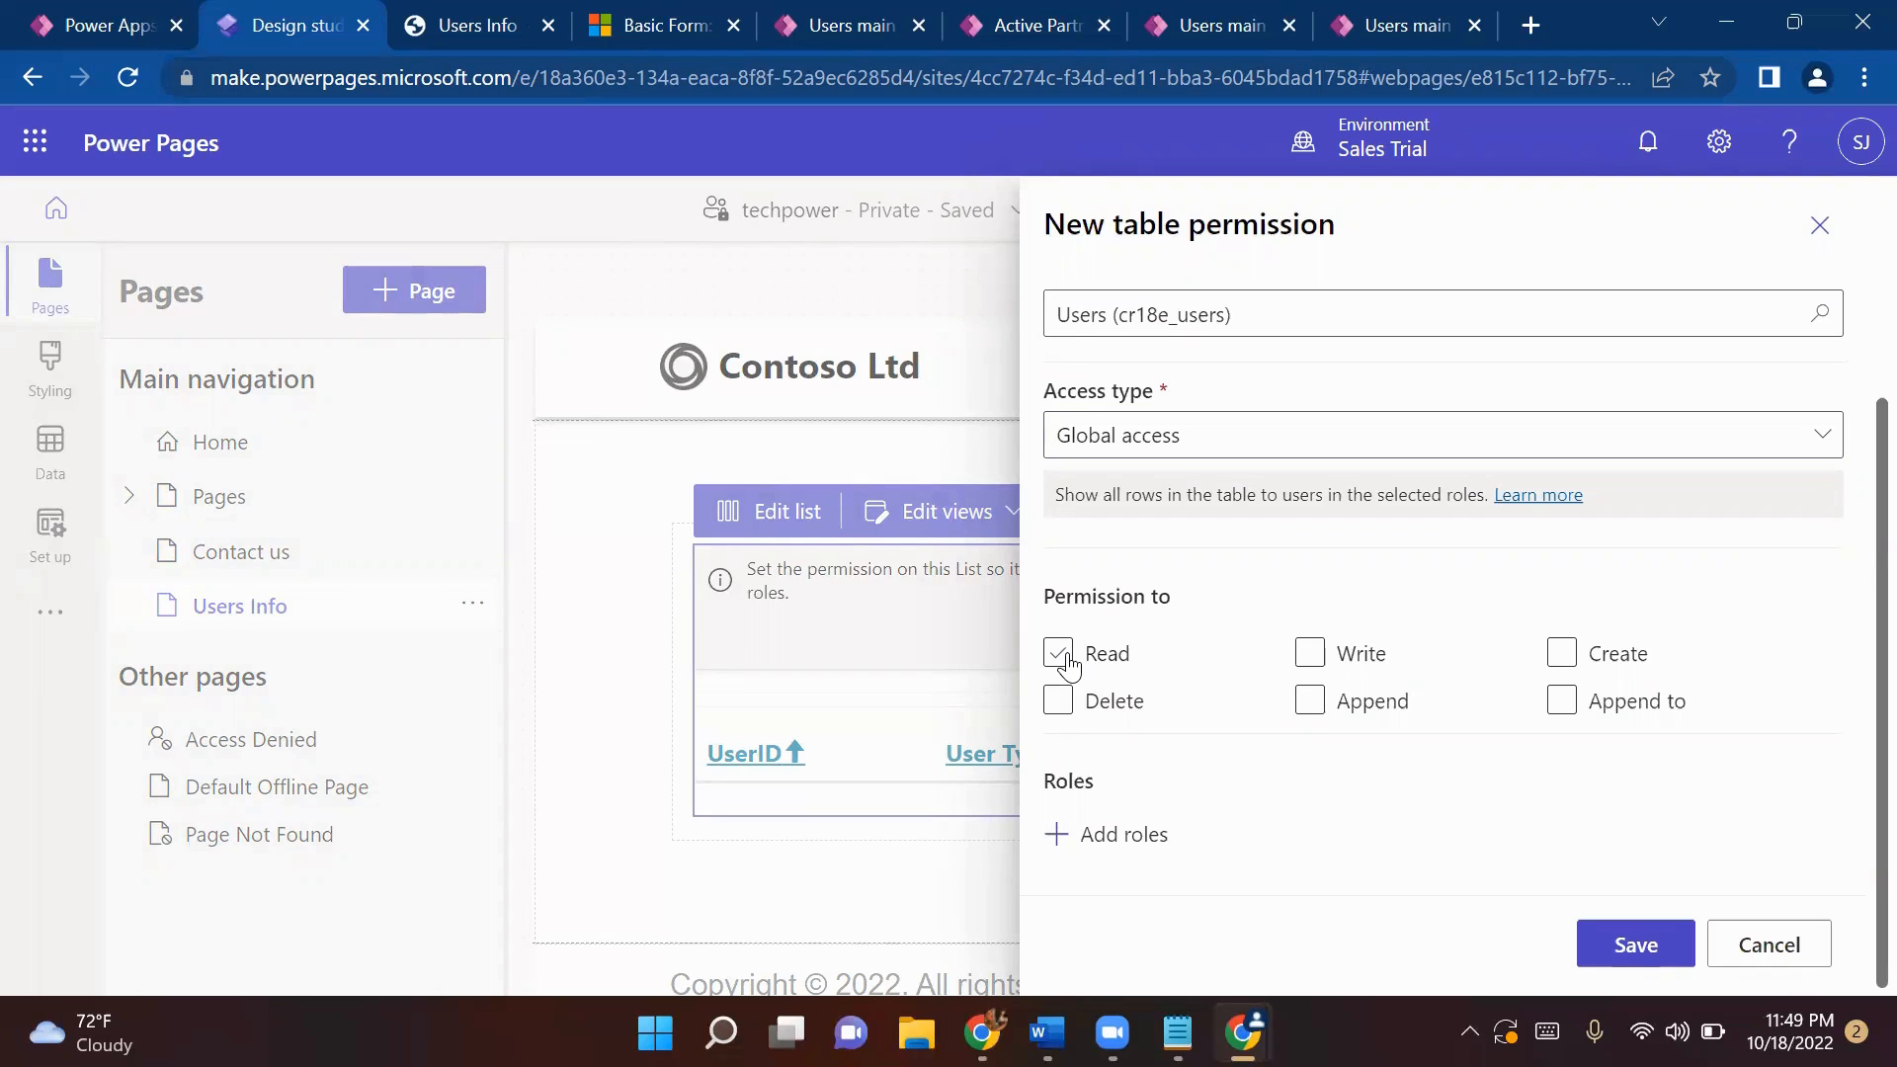
{"action": "left_click", "coordinate": [1309, 653]}
{"action": "left_click", "coordinate": [1562, 652]}
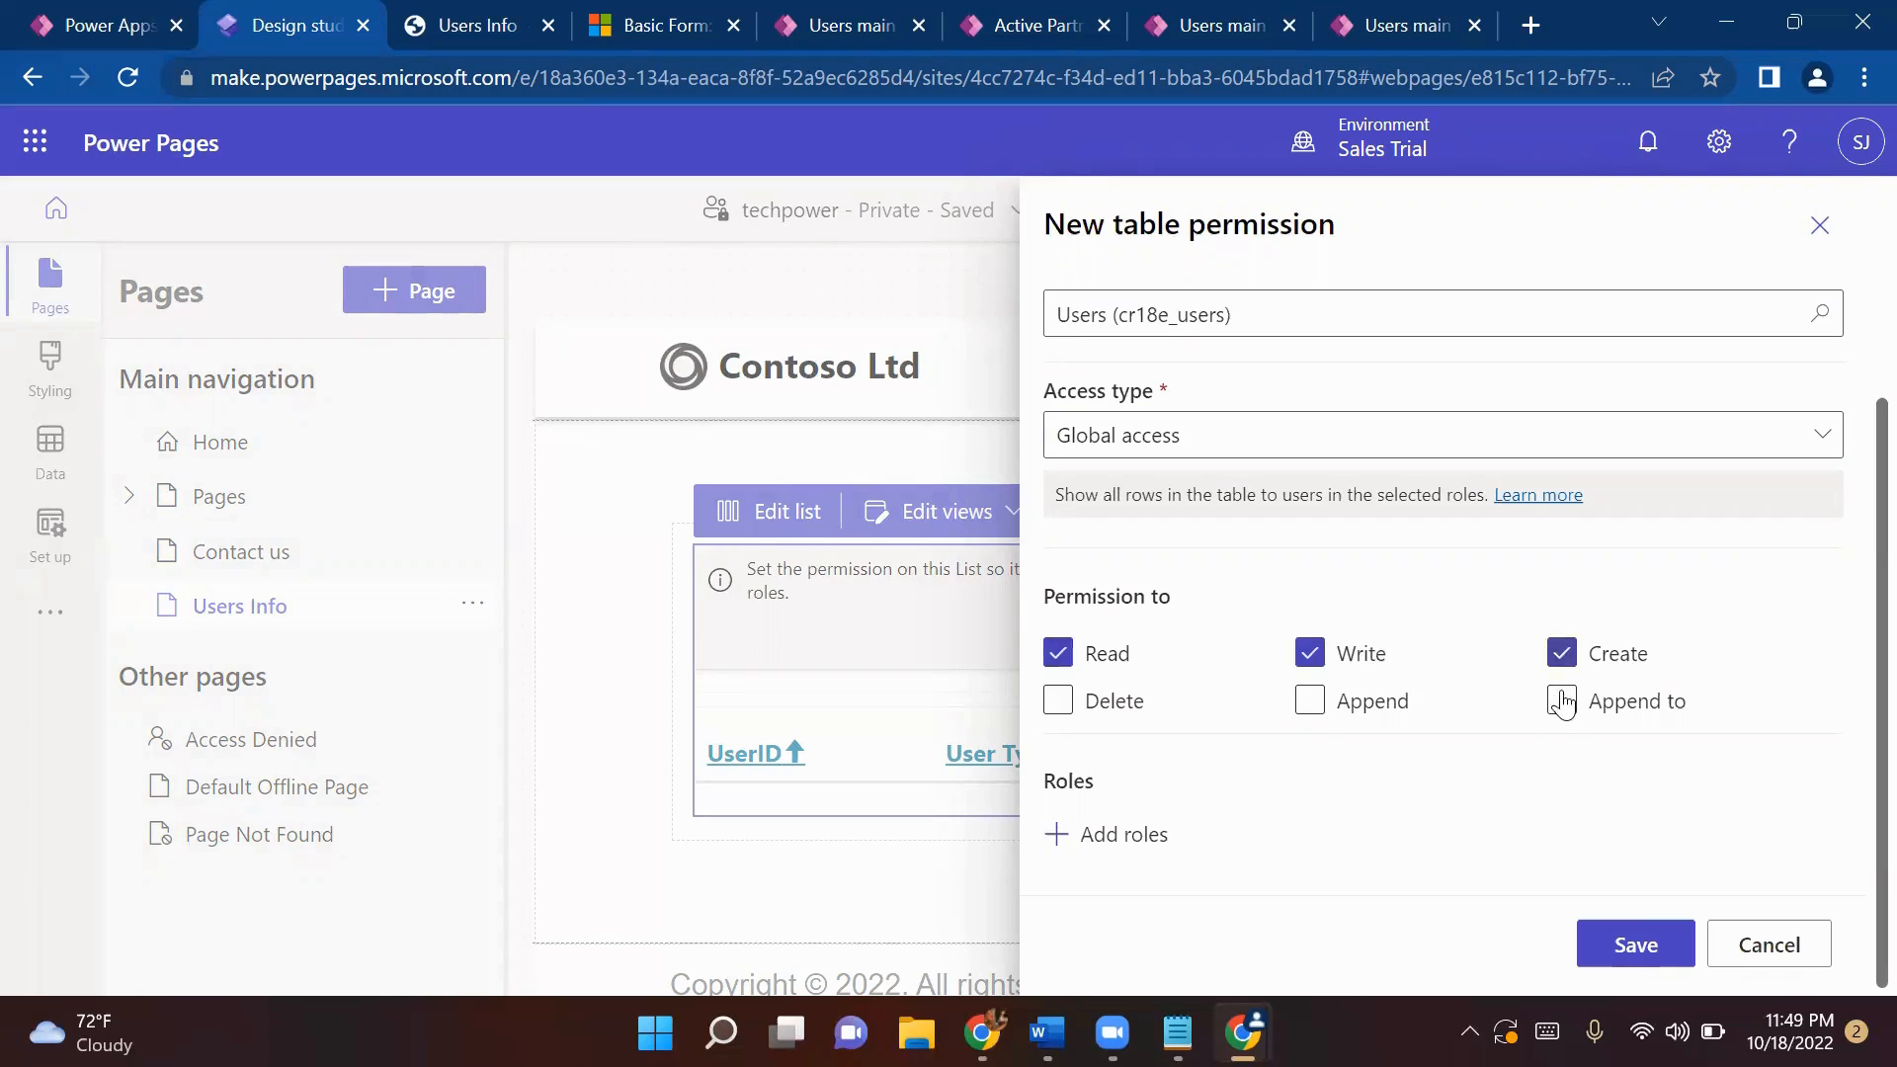
{"action": "left_click", "coordinate": [1562, 701]}
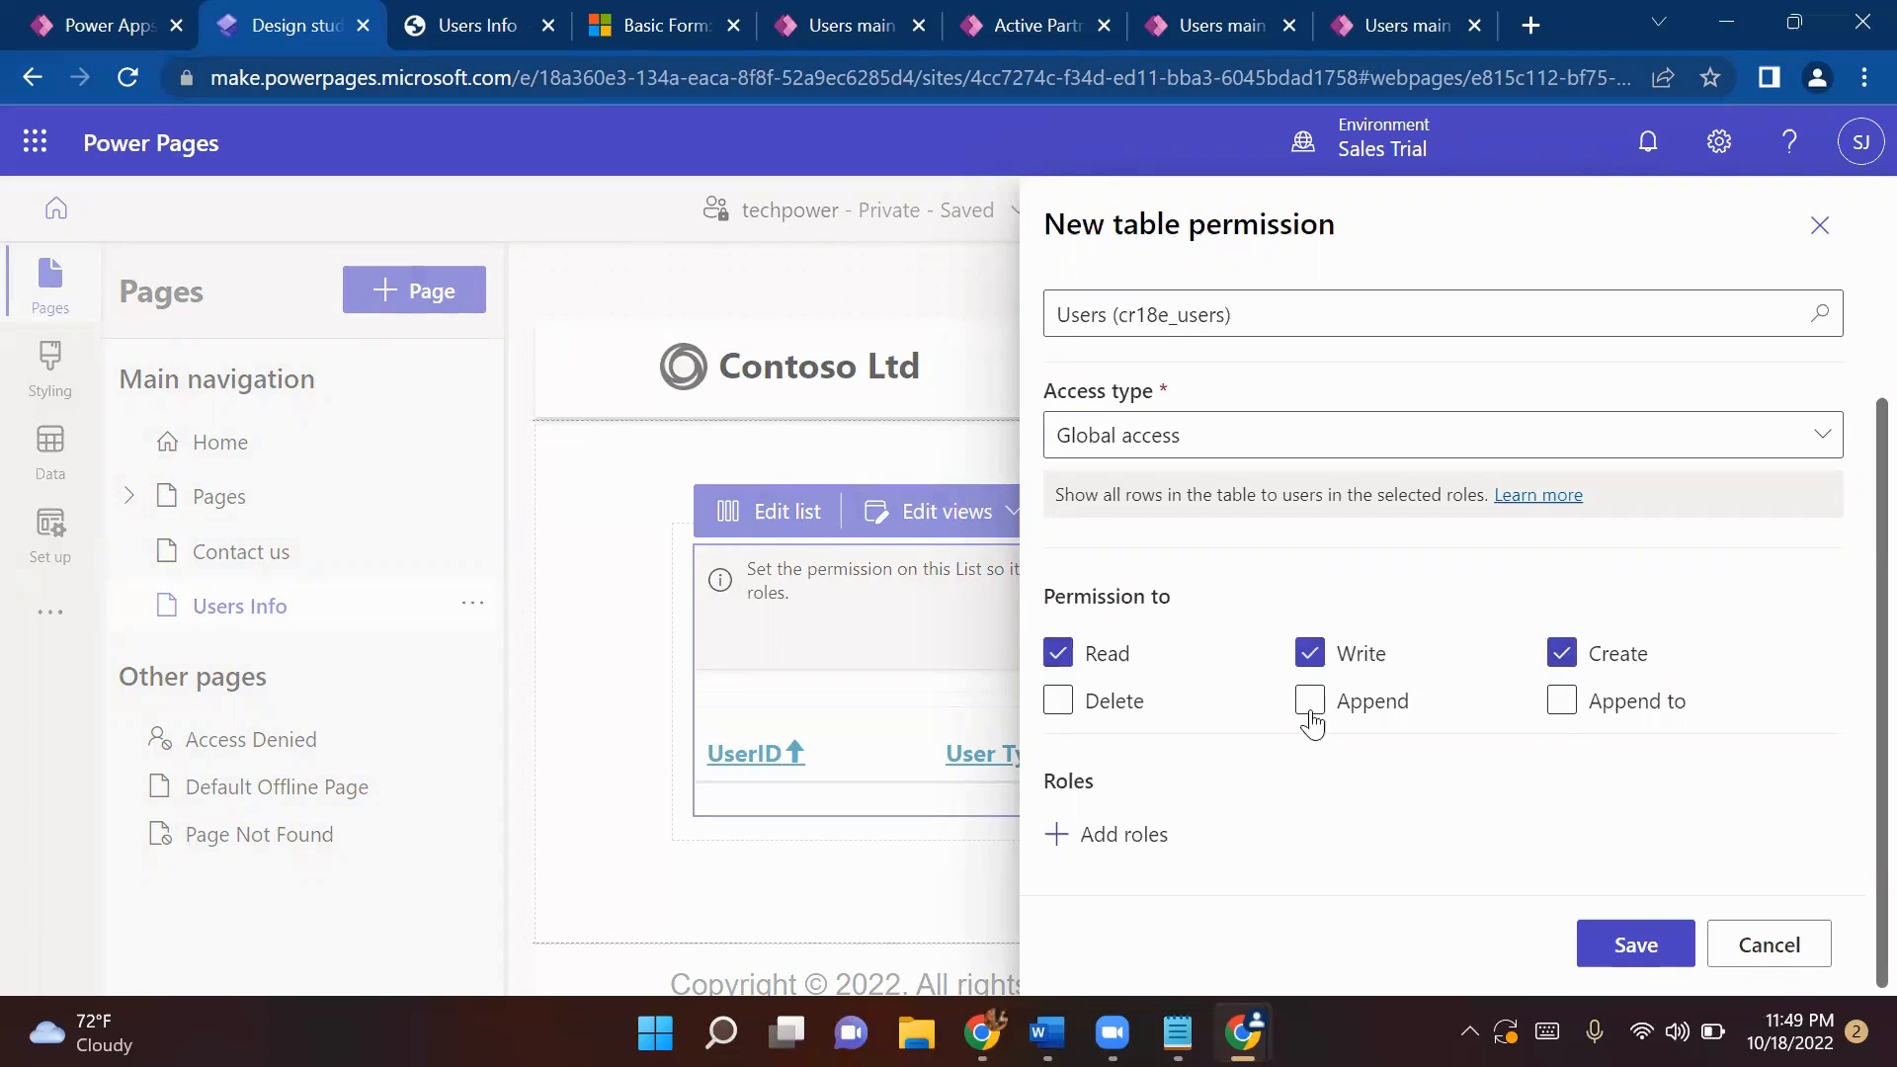
{"action": "left_click", "coordinate": [1057, 702]}
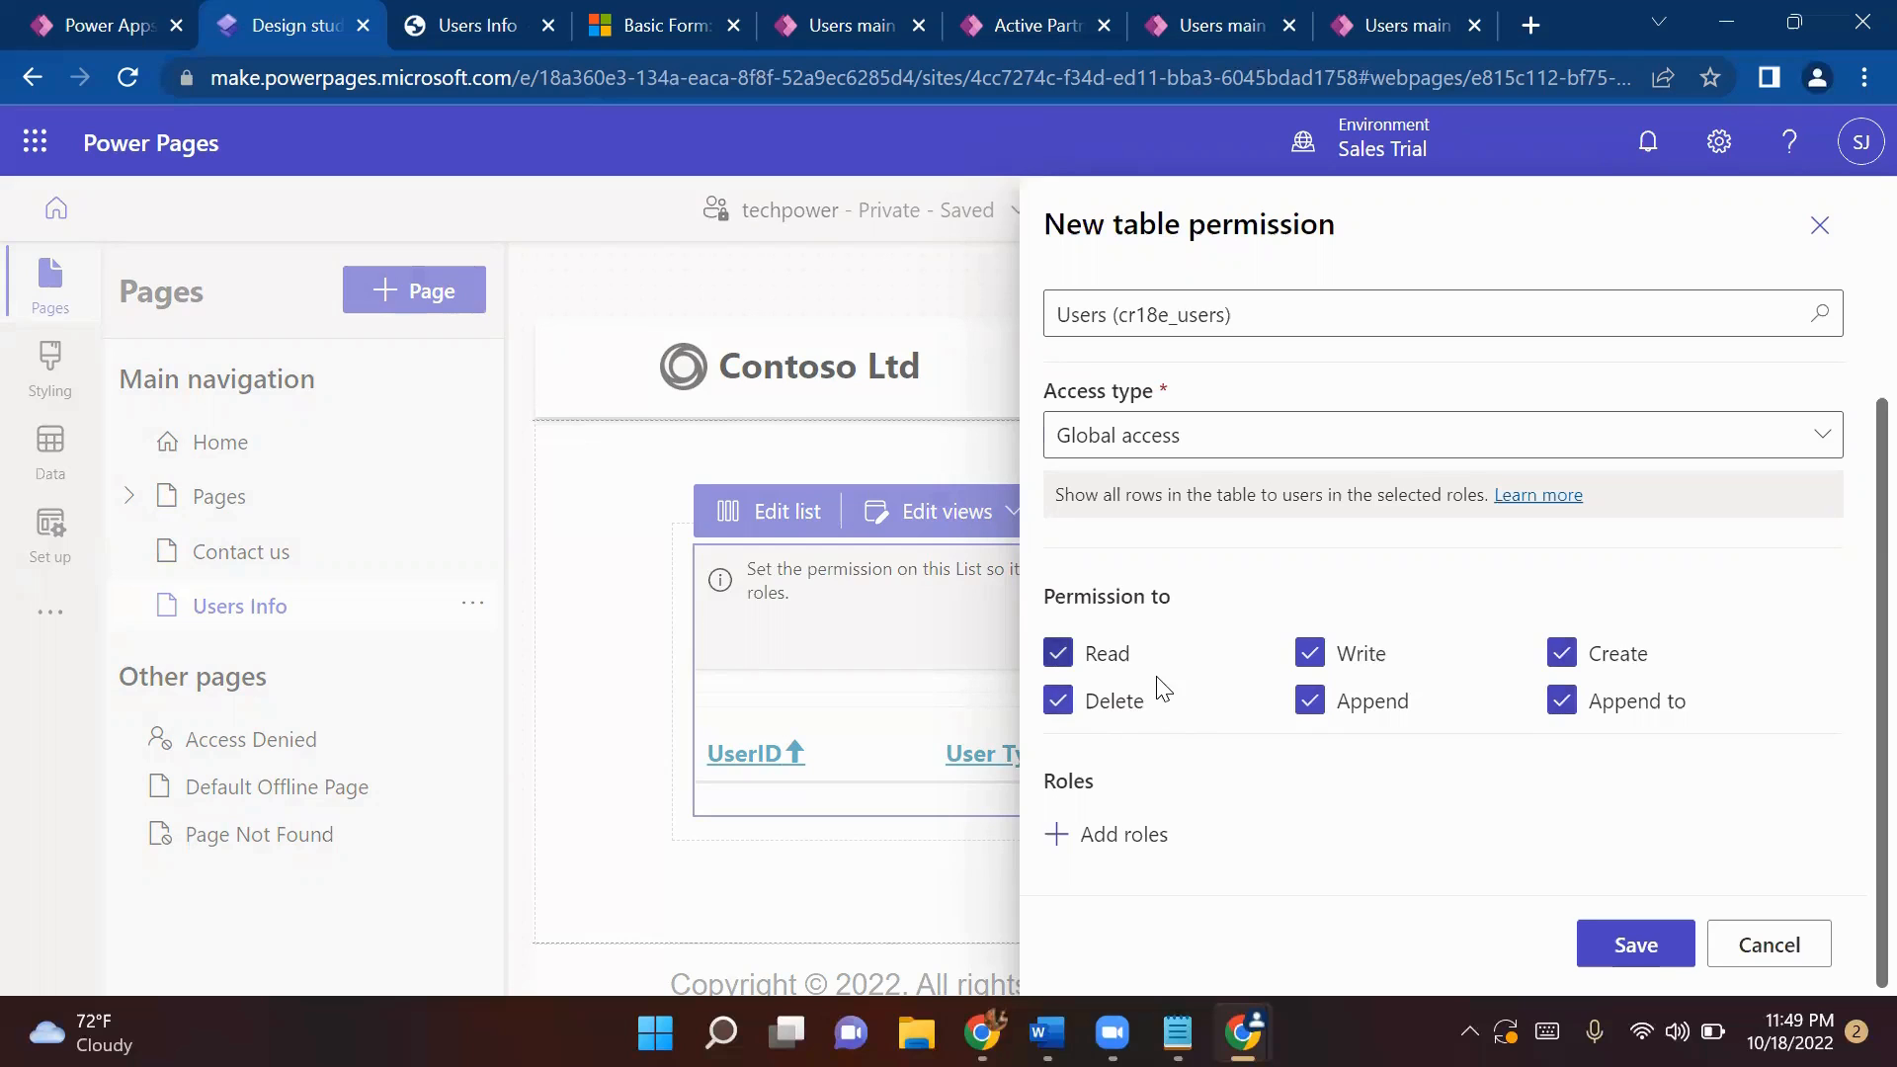
- Assign the Authenticated Users role to the table permission, save it and close the table permissions
{"action": "left_click", "coordinate": [1111, 838]}
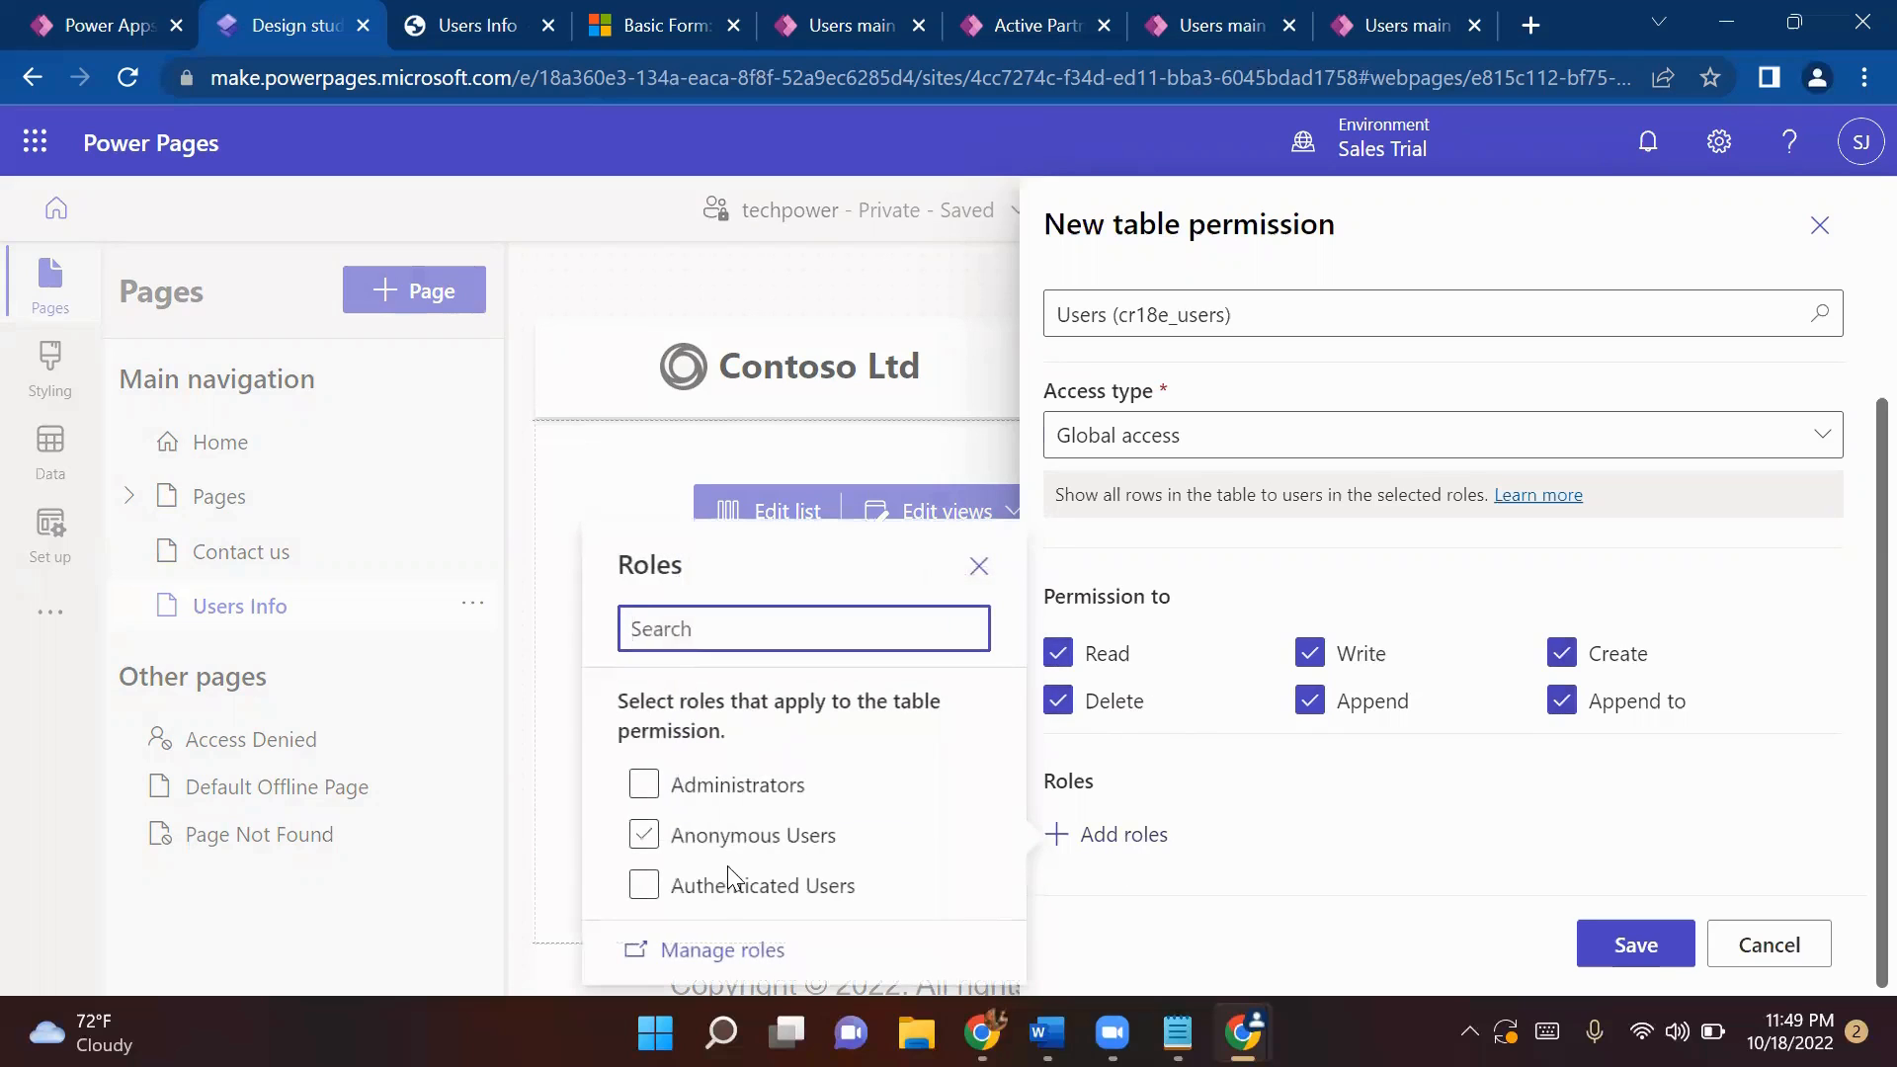
{"action": "left_click", "coordinate": [640, 894]}
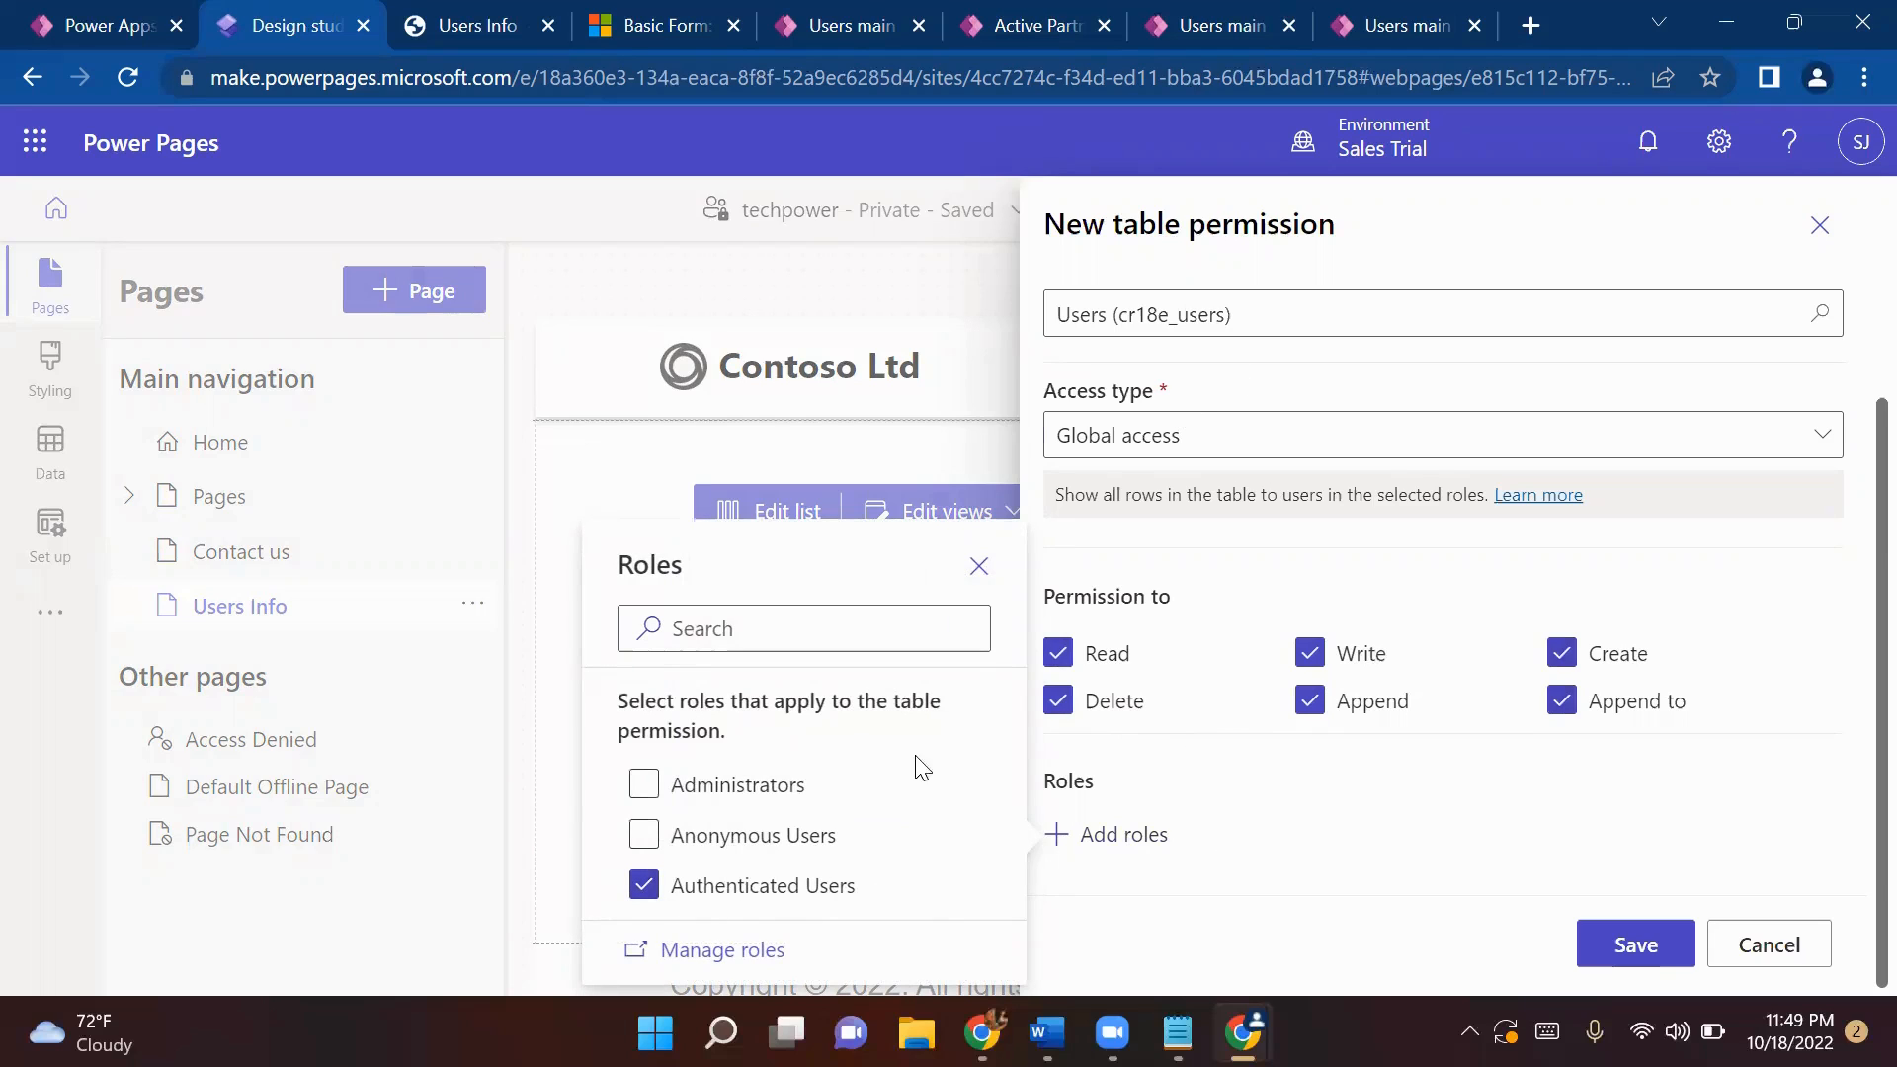
{"action": "left_click", "coordinate": [1612, 964]}
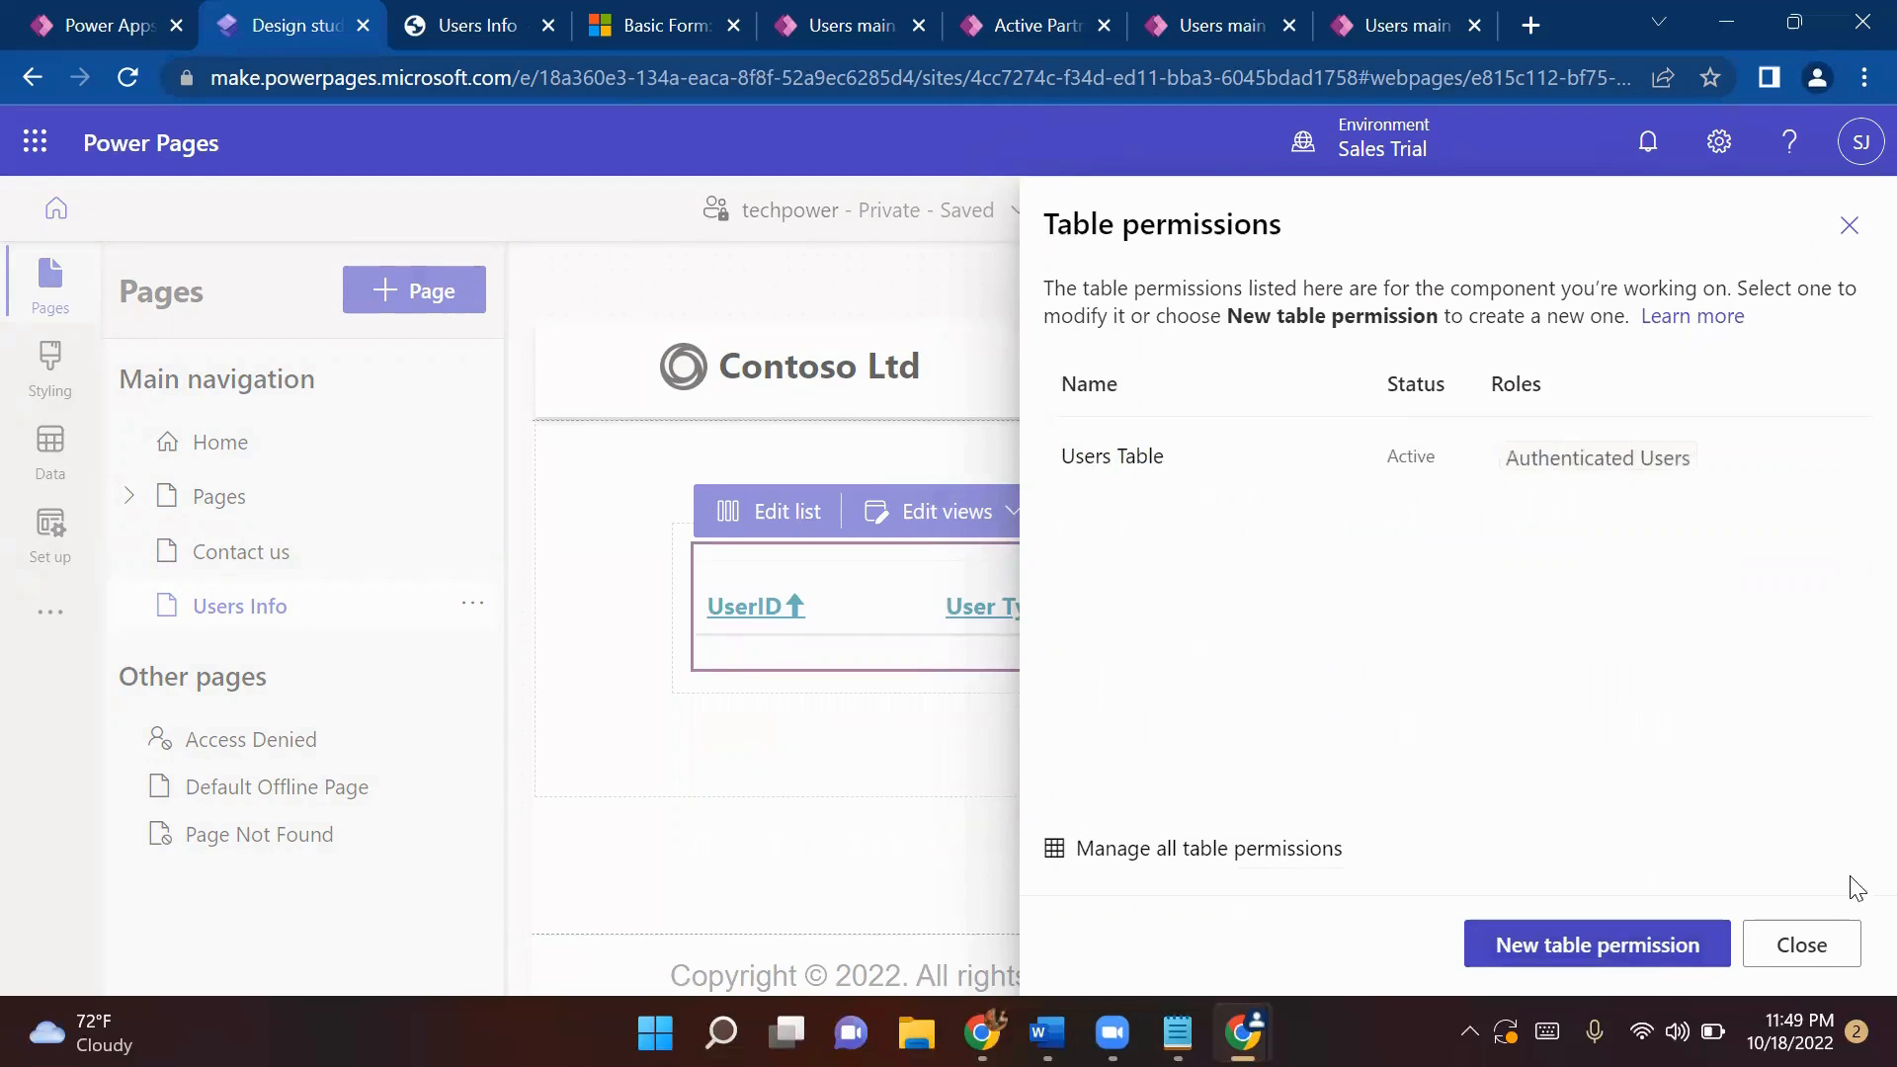
{"action": "left_click", "coordinate": [1821, 942]}
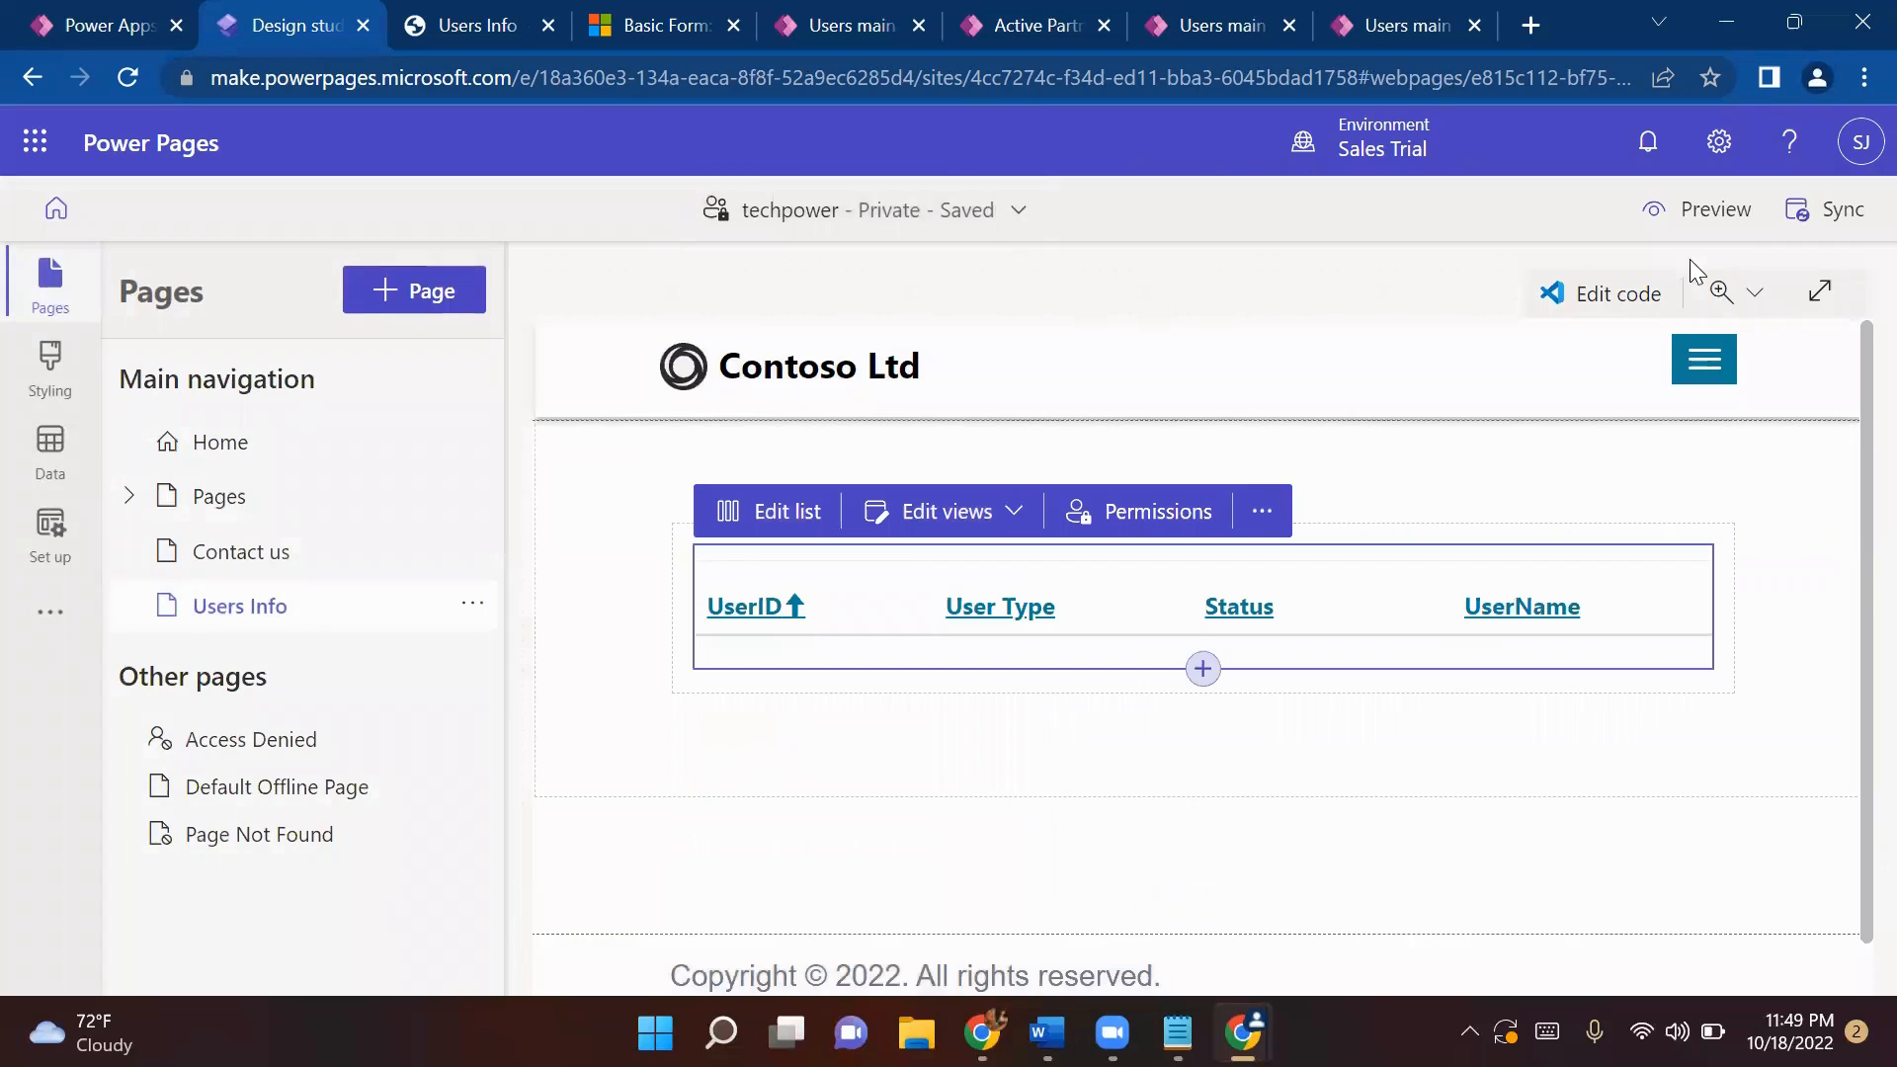
- Sync the site, preview the Users Info page at desktop size and check the records in the user list
{"action": "left_click", "coordinate": [1829, 208]}
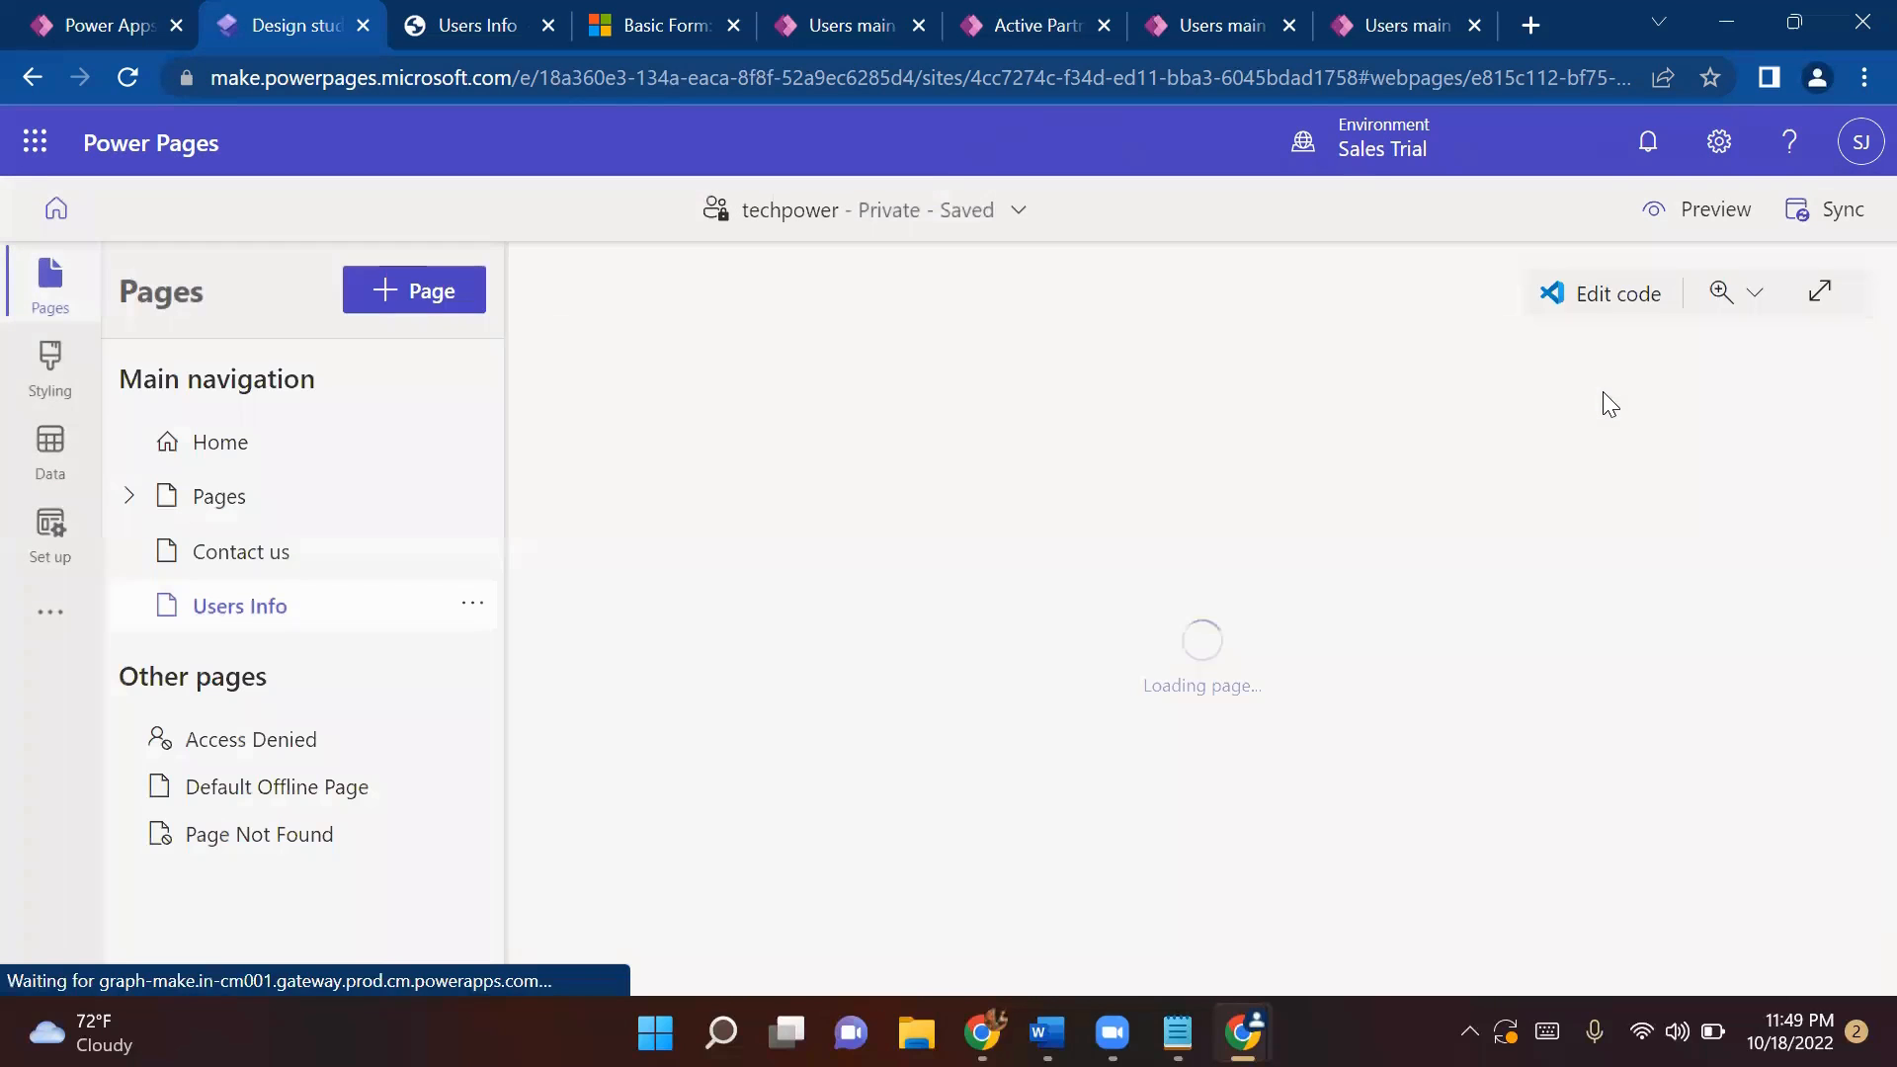
{"action": "left_click", "coordinate": [1700, 209]}
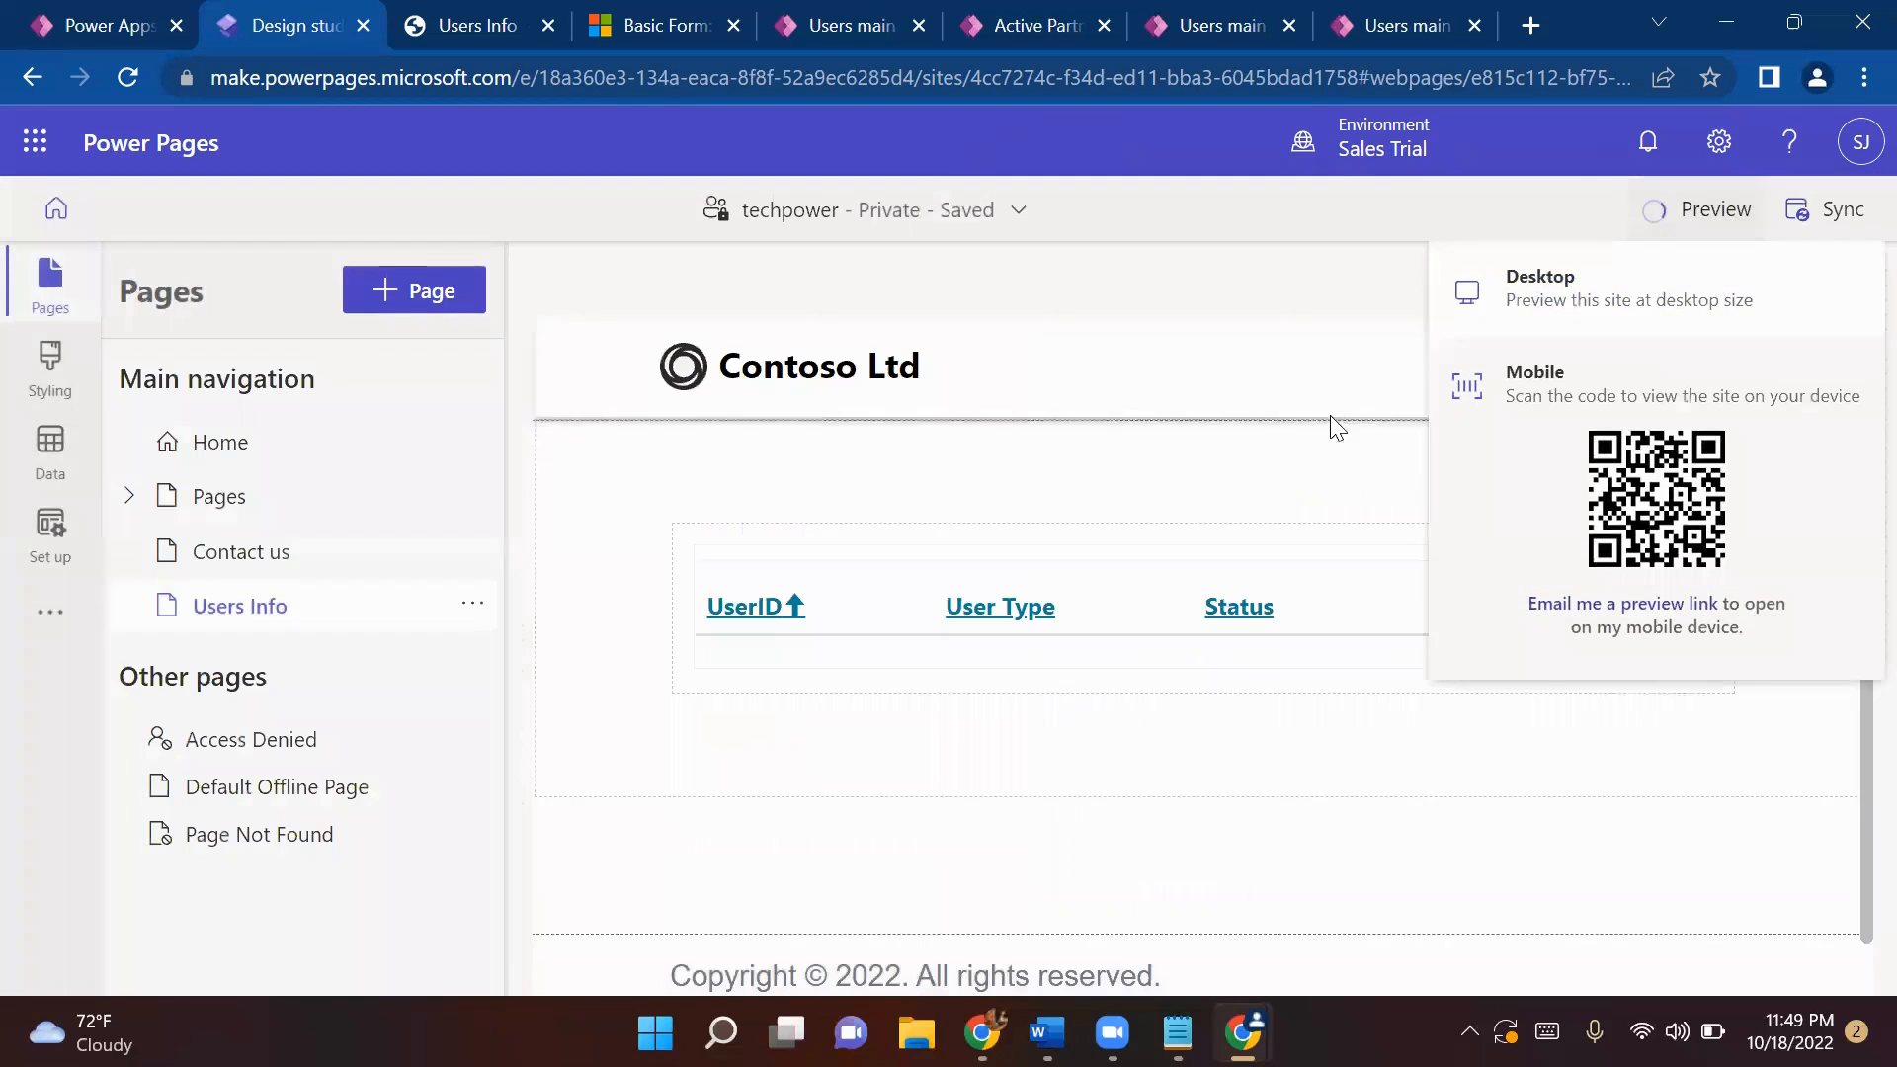
{"action": "left_click", "coordinate": [1660, 287]}
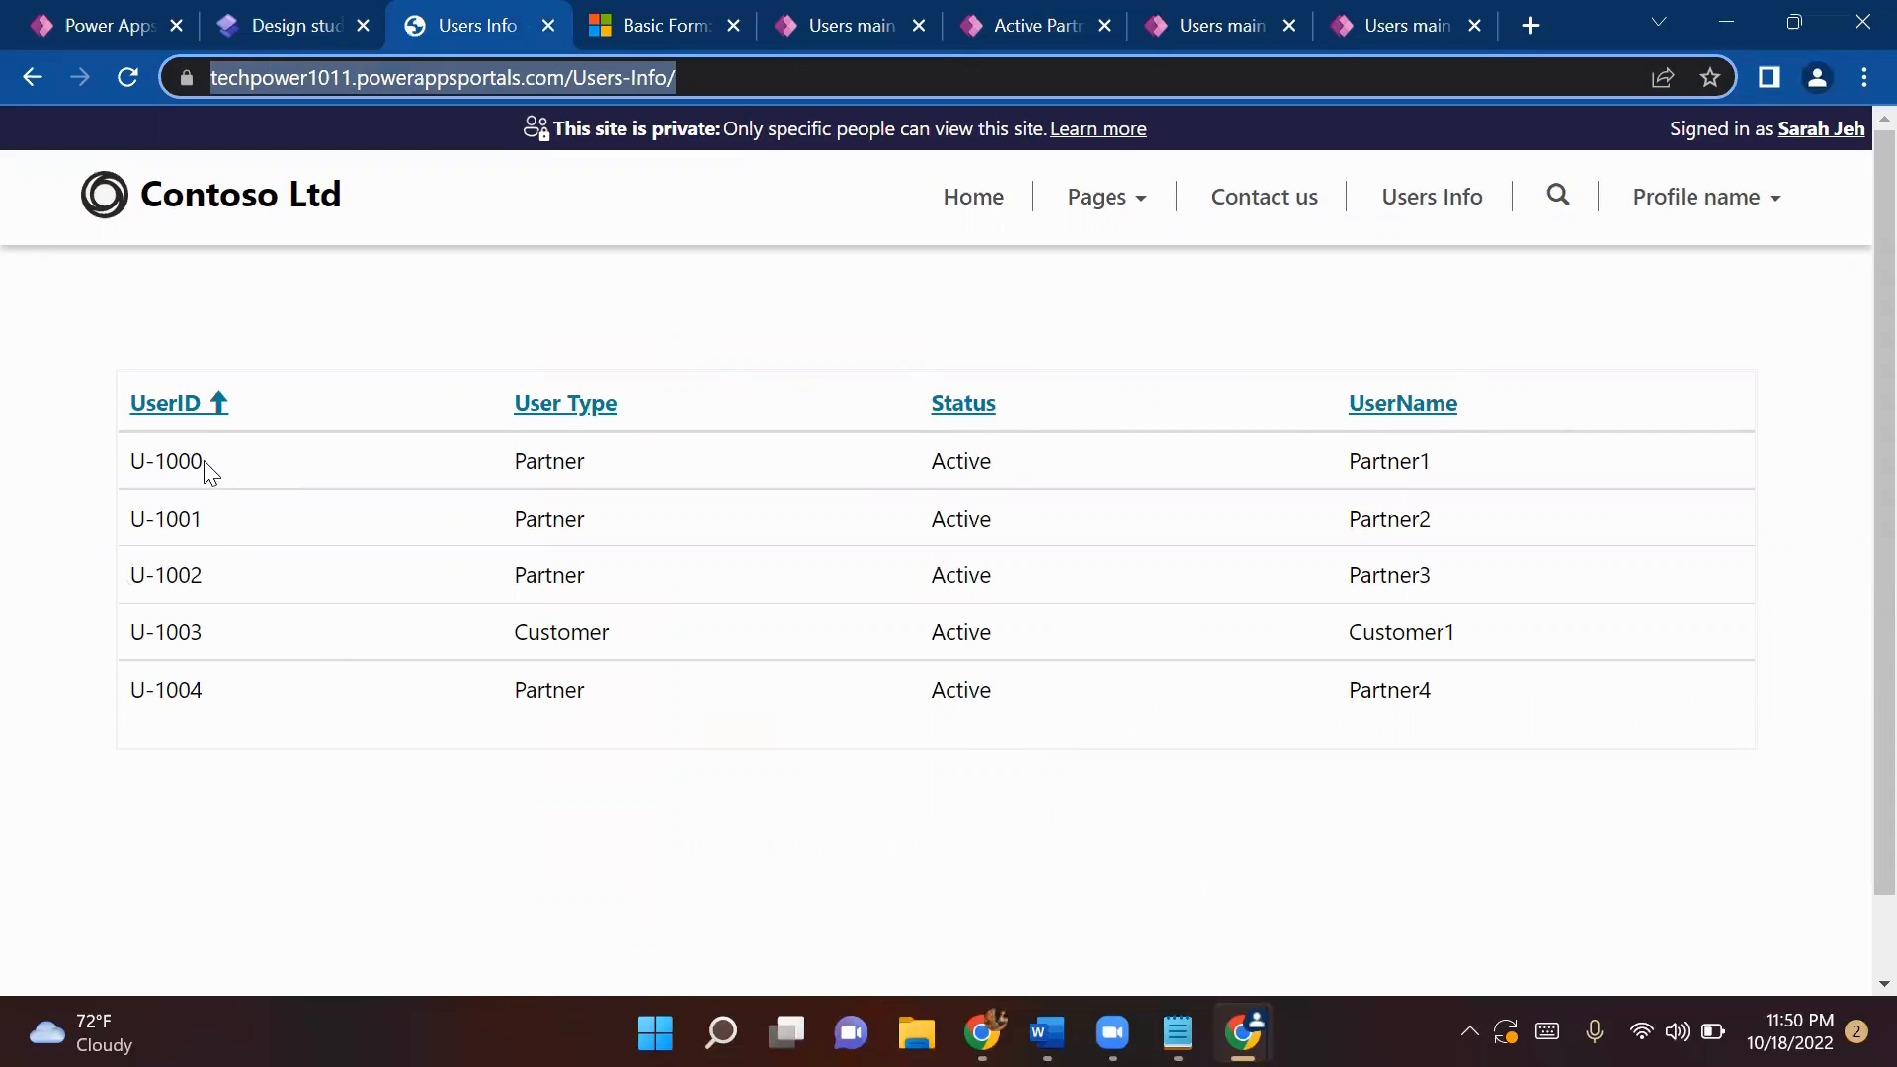
{"action": "left_click_drag", "start_coordinate": [204, 462], "coordinate": [123, 462]}
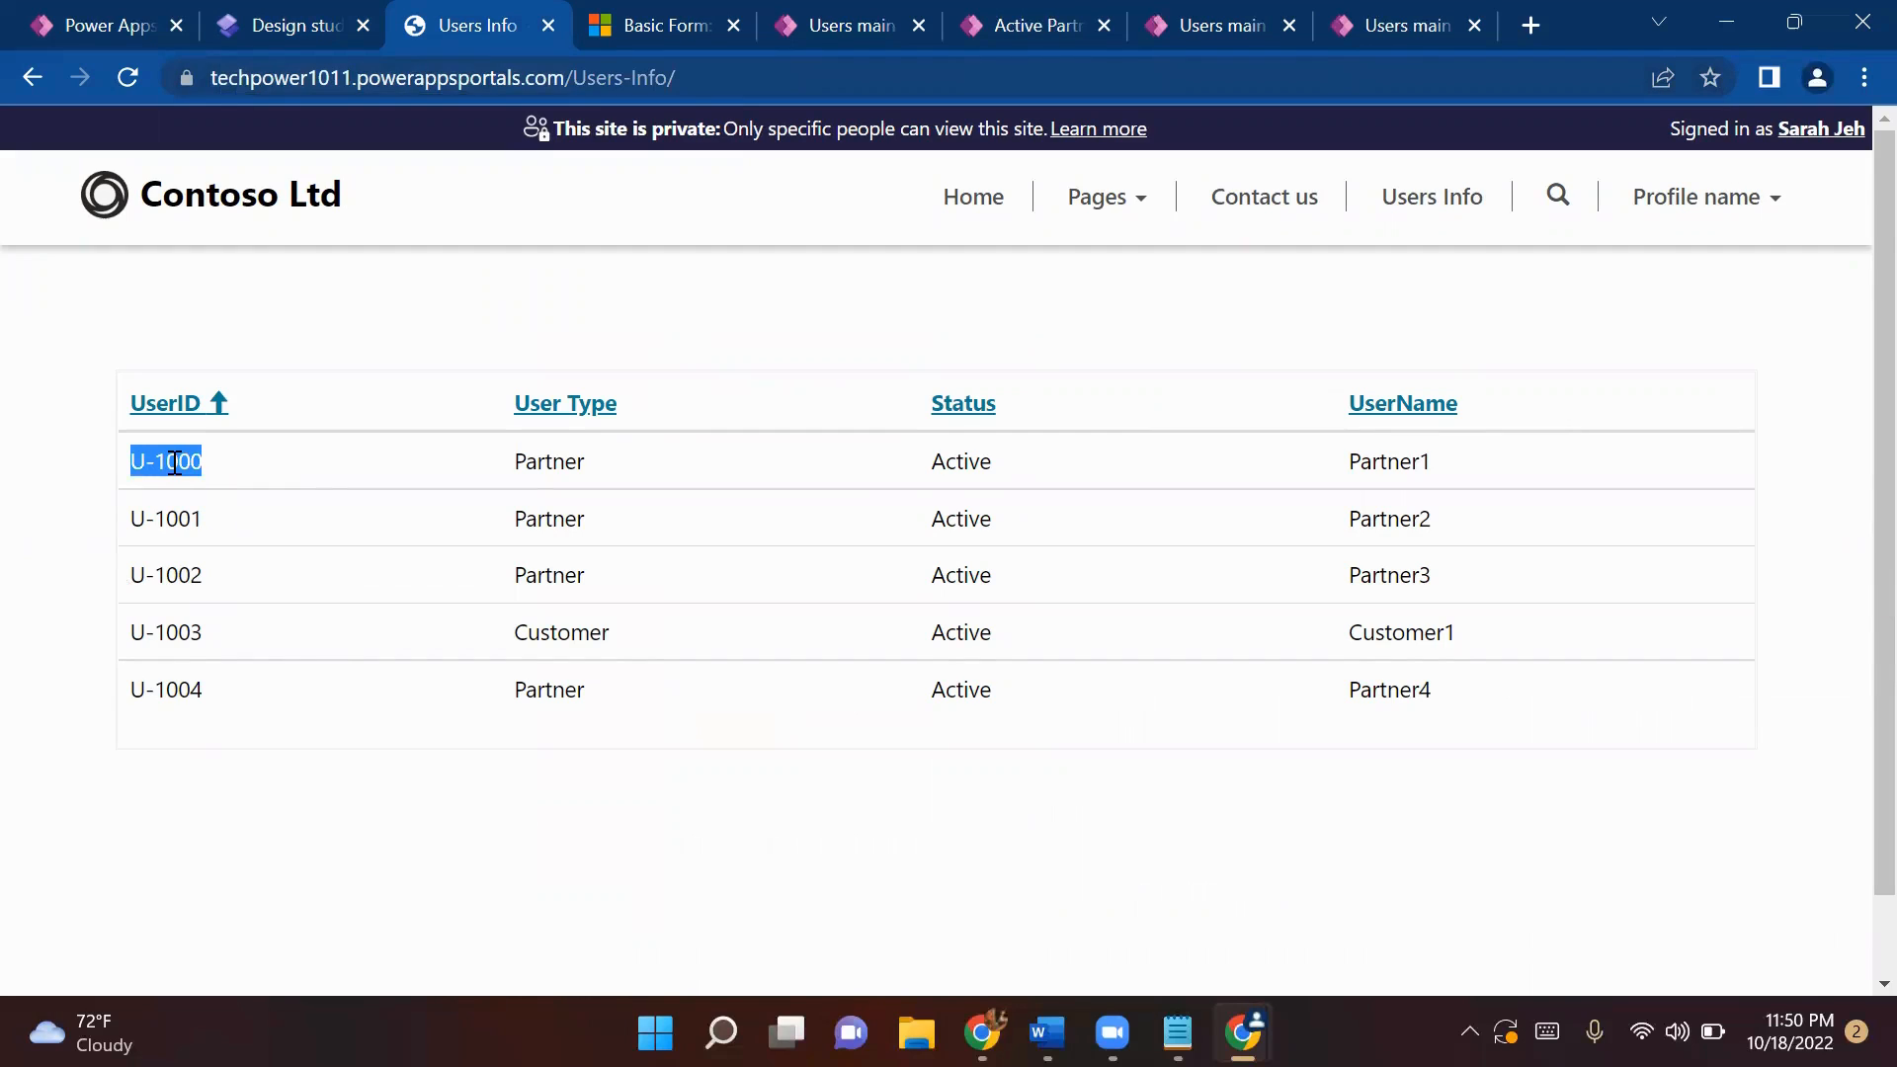
{"action": "left_click_drag", "start_coordinate": [247, 471], "coordinate": [135, 474]}
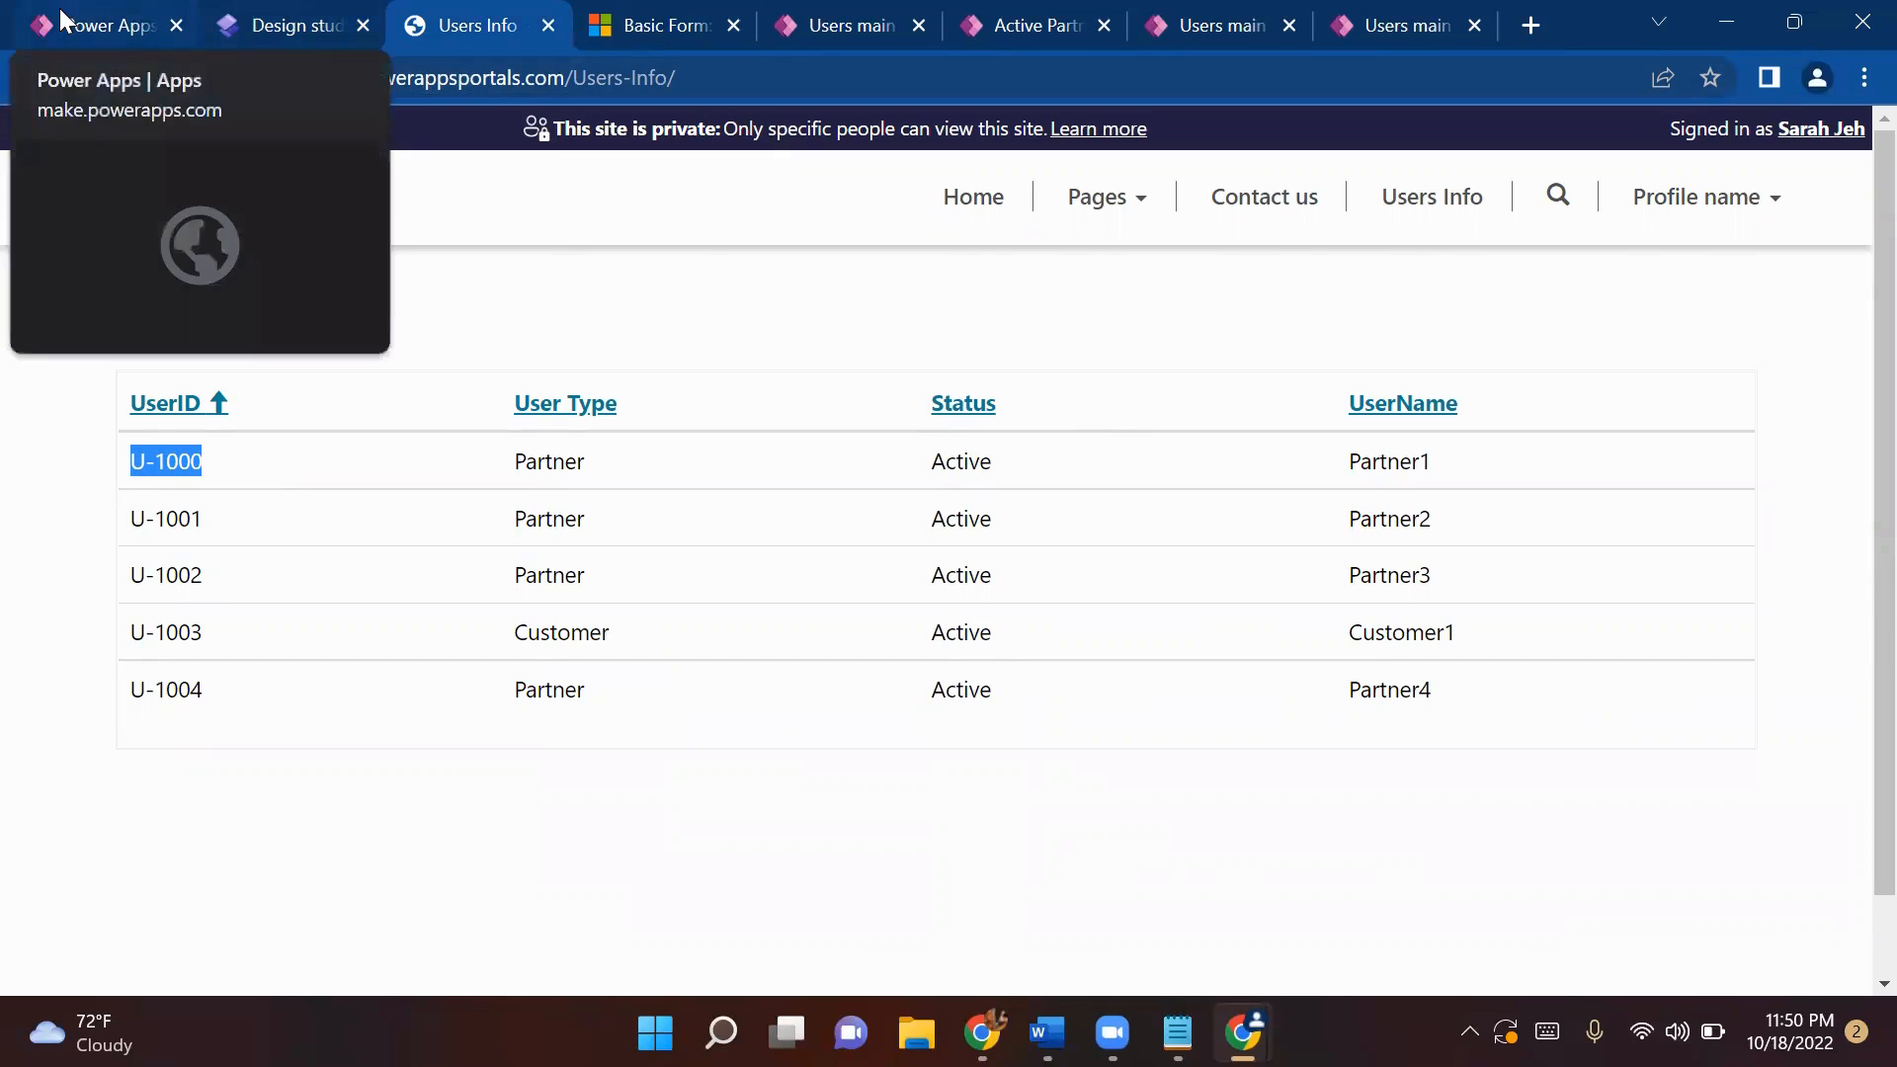
- Switch to the Notepad notes, insert a blank line below "Form/View" and delete "Form" from the end of the last line
{"action": "left_click", "coordinate": [1176, 1032]}
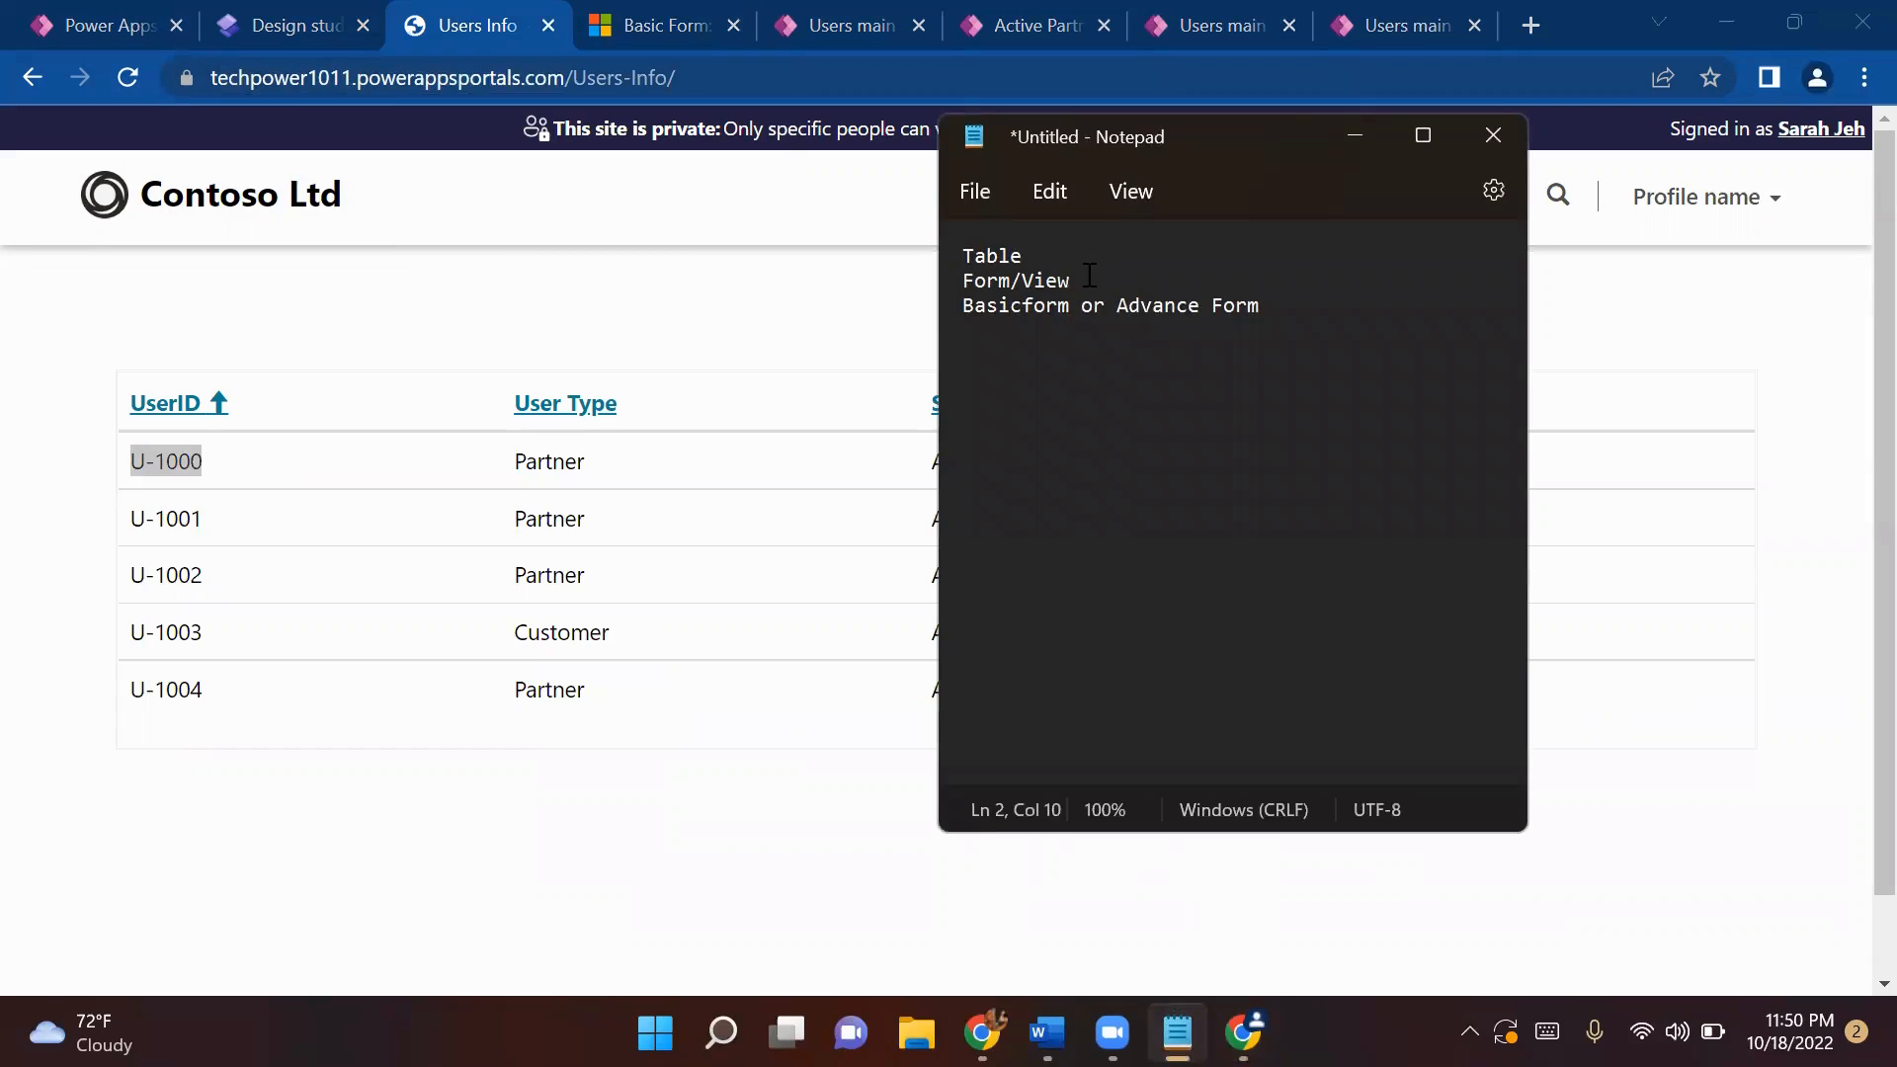
{"action": "key", "text": "Return"}
{"action": "left_click_drag", "start_coordinate": [1122, 279], "coordinate": [963, 255]}
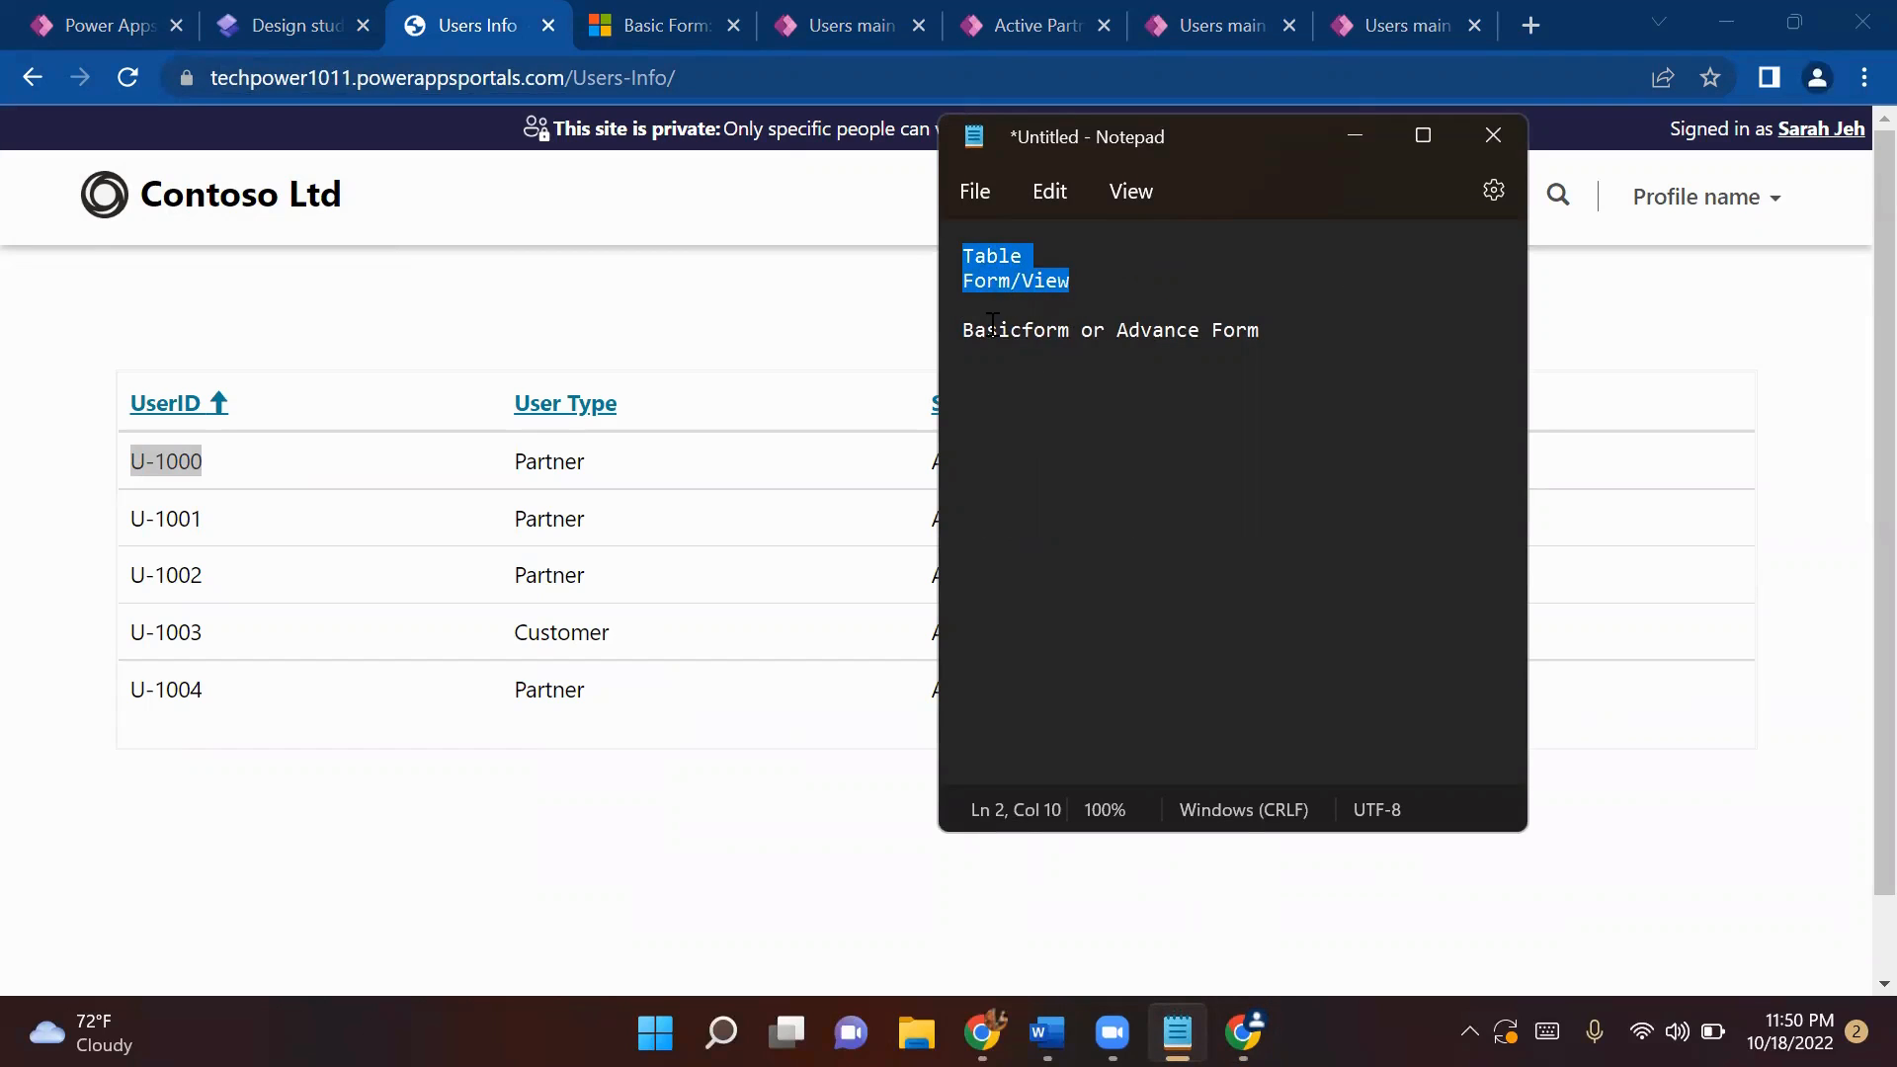
{"action": "left_click_drag", "start_coordinate": [1270, 332], "coordinate": [926, 345]}
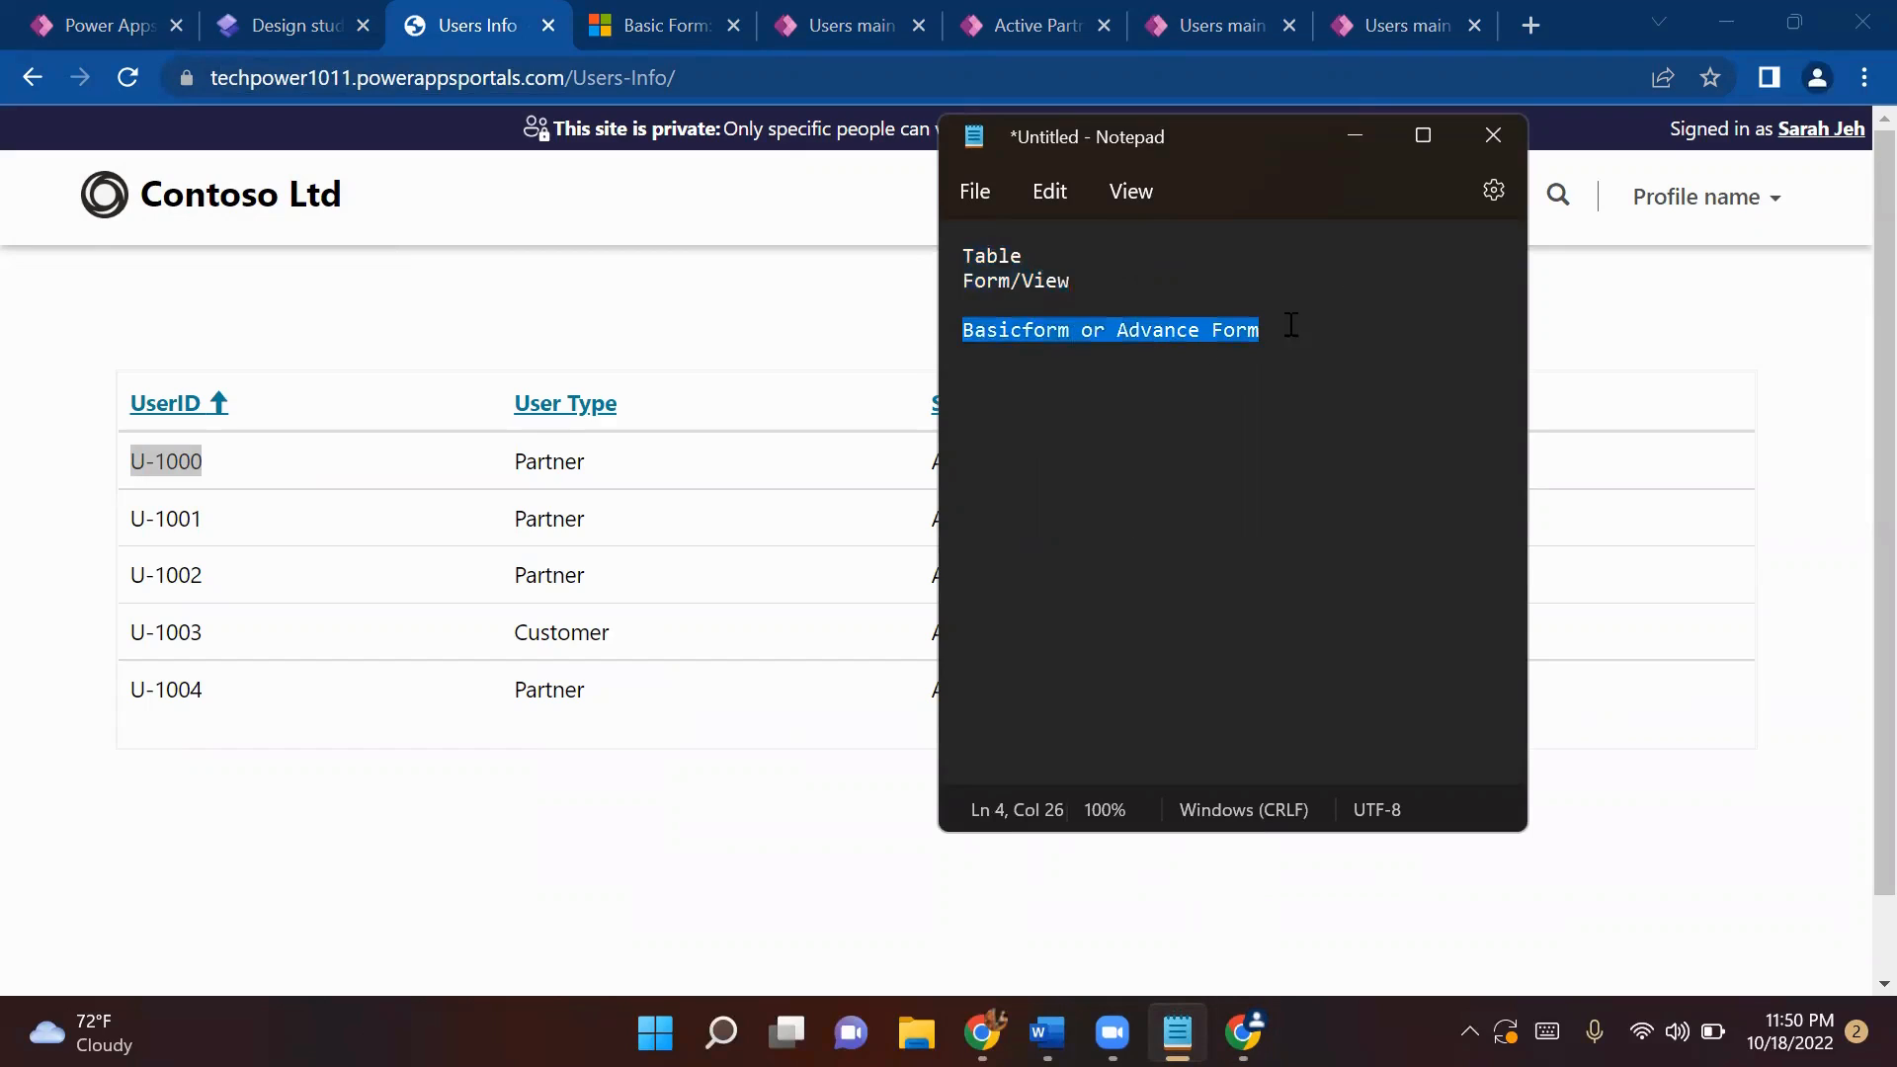
{"action": "left_click", "coordinate": [1315, 368]}
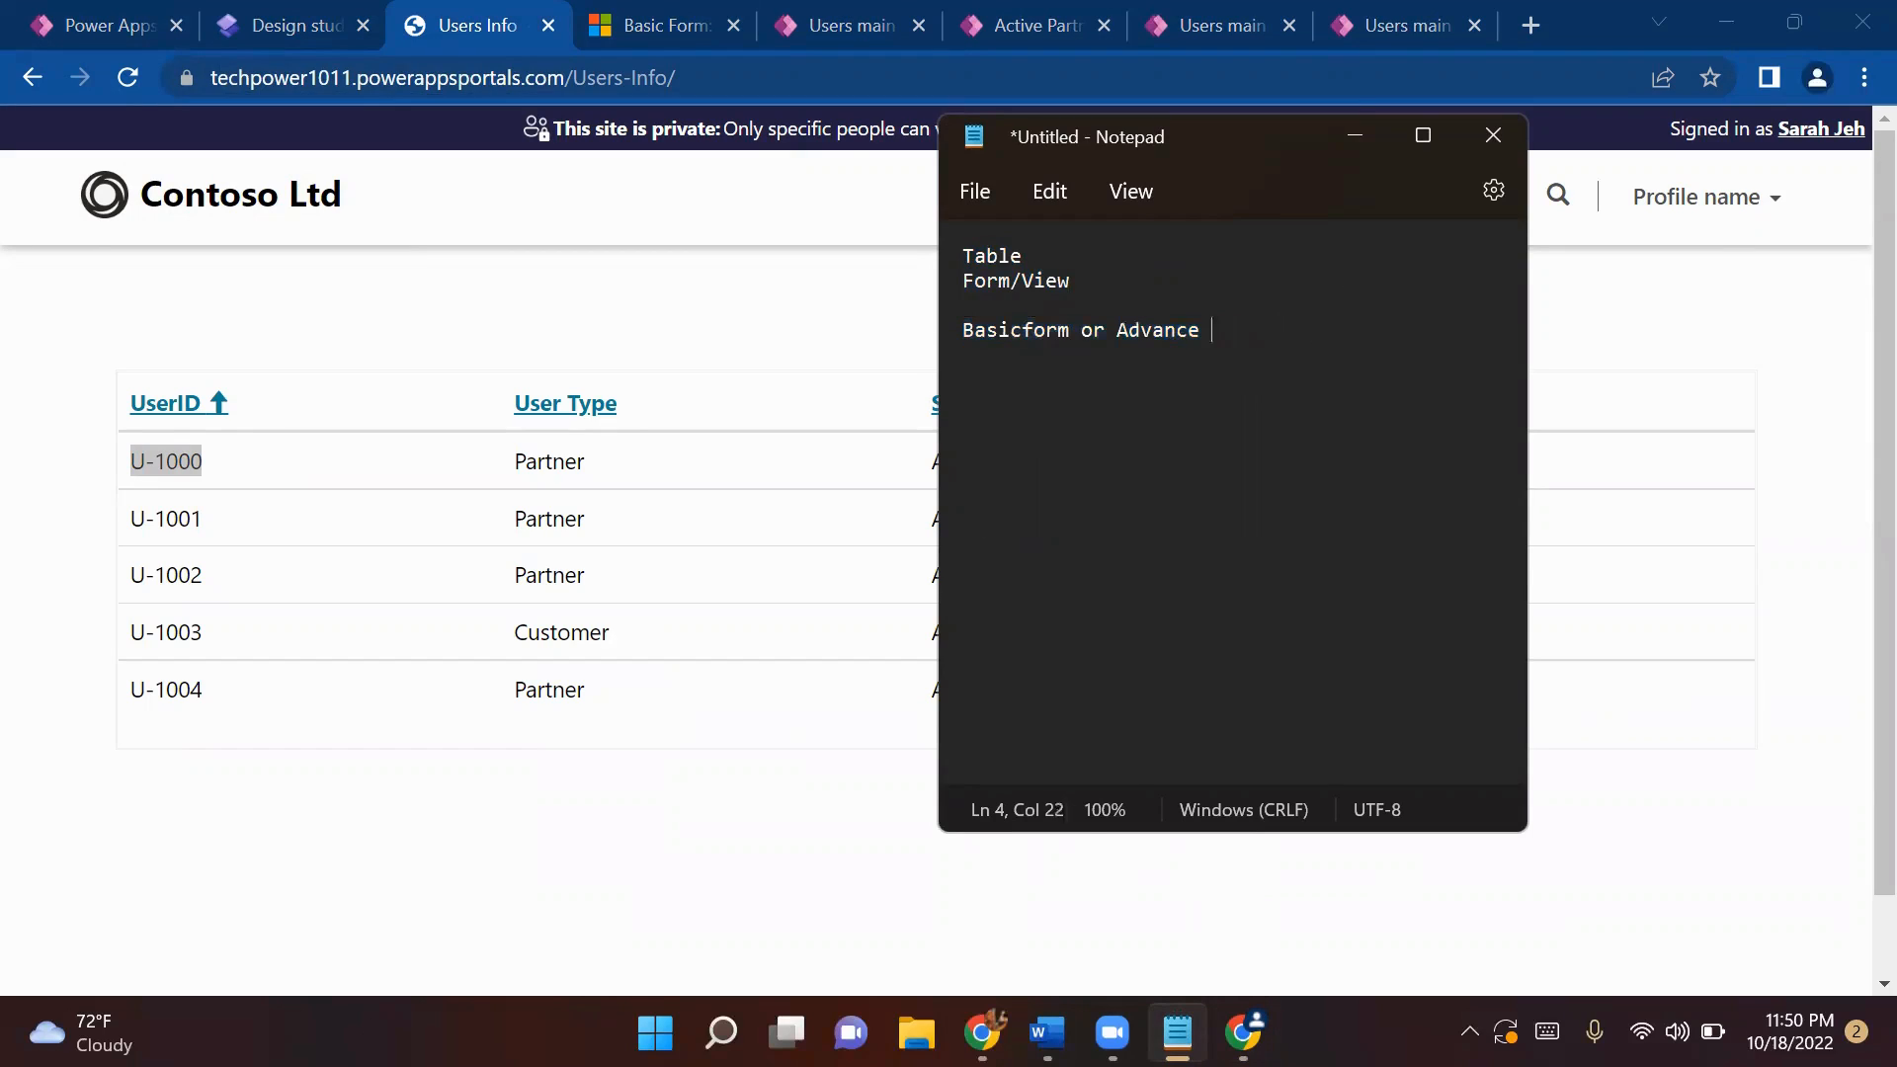
{"action": "key", "text": "BackSpace"}
{"action": "key", "text": "BackSpace"}
{"action": "key", "text": "BackSpace"}
- Switch to the Power Apps tables and open the Users main form from the custom Users table
{"action": "left_click", "coordinate": [47, 25]}
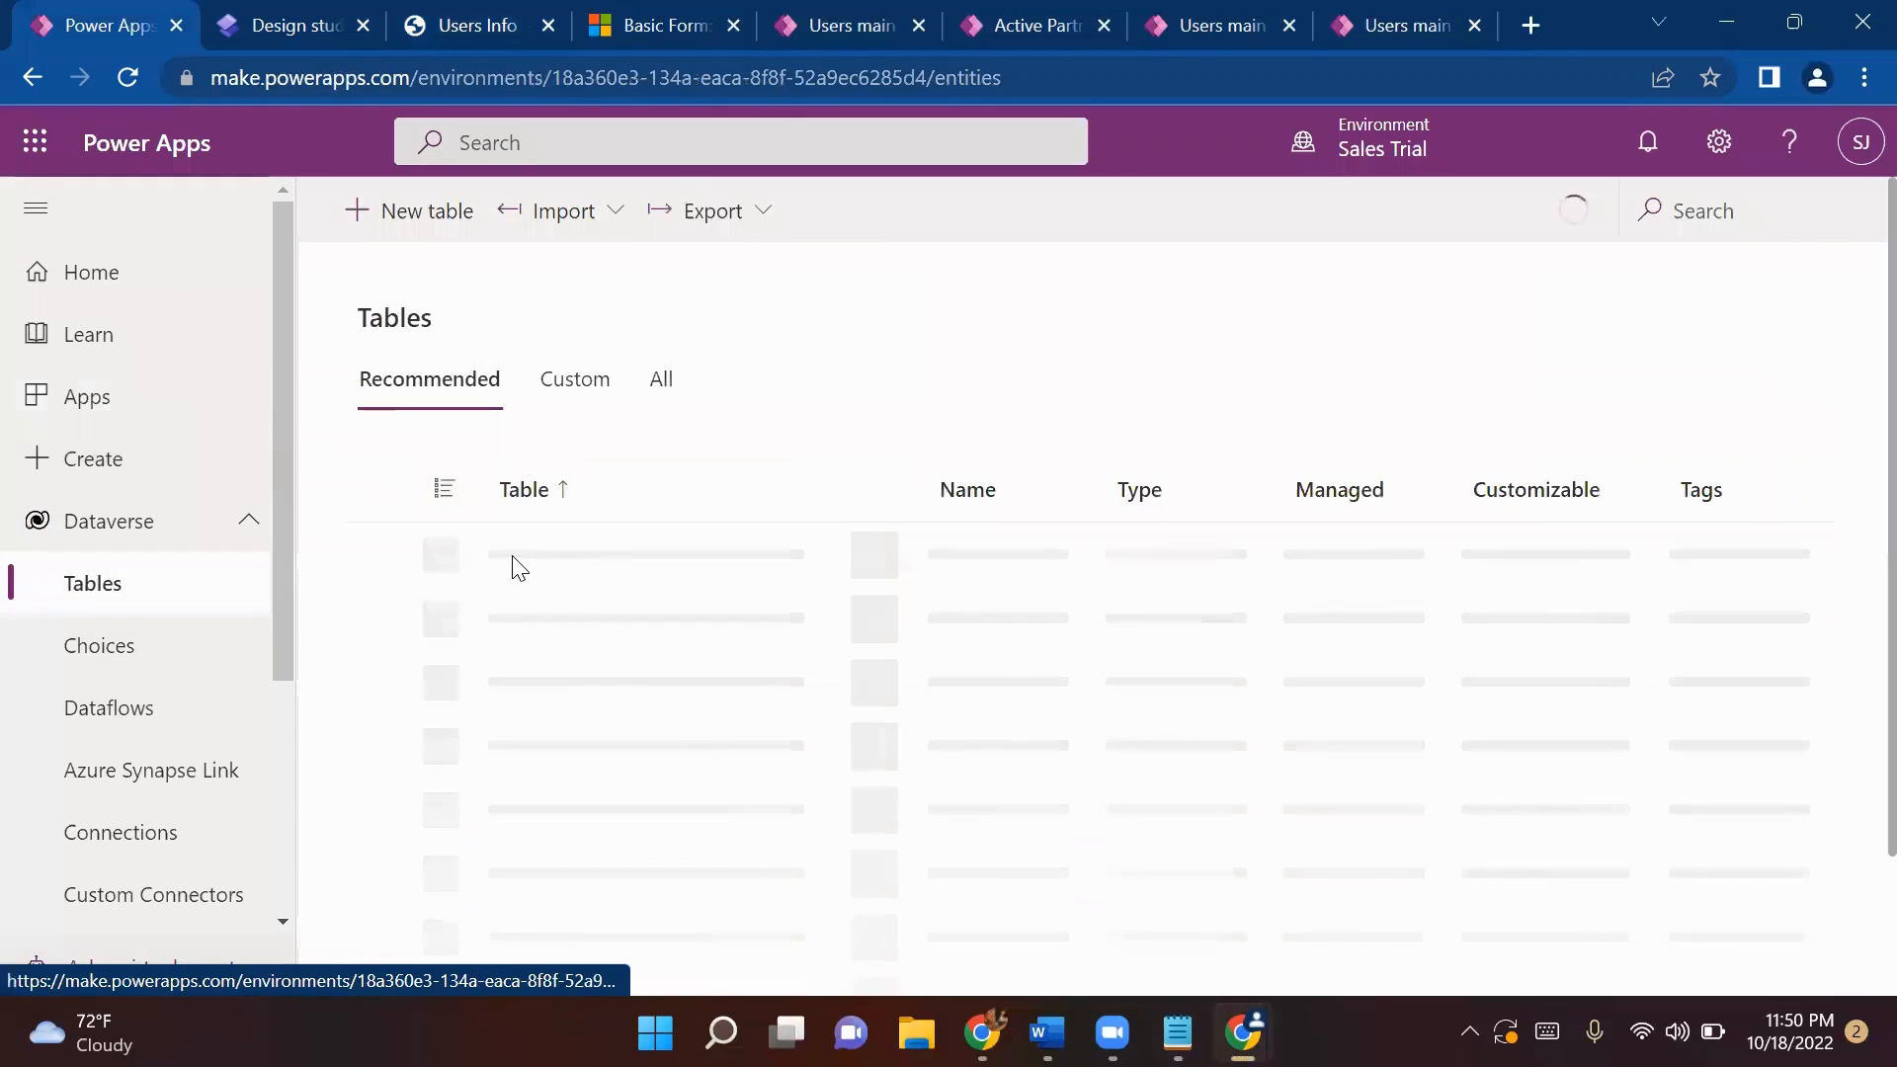
{"action": "left_click", "coordinate": [585, 385]}
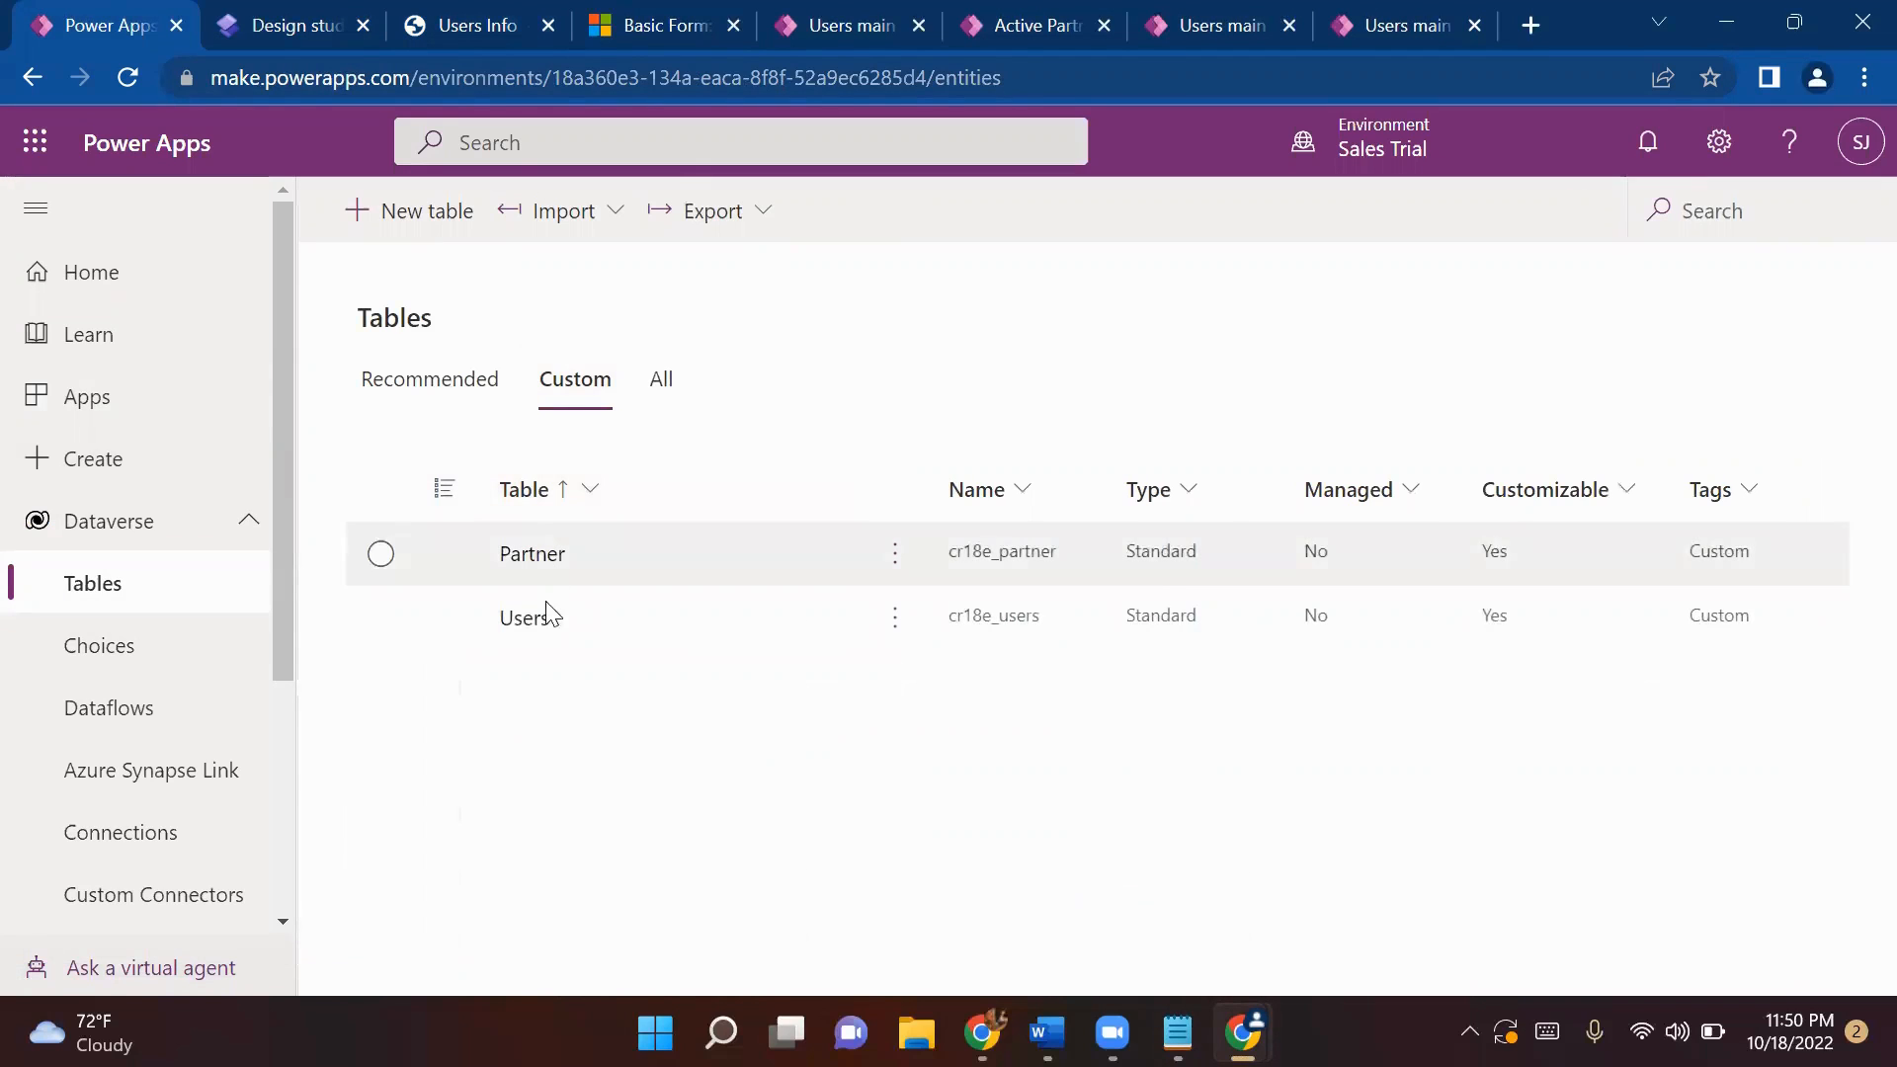
{"action": "left_click", "coordinate": [532, 624]}
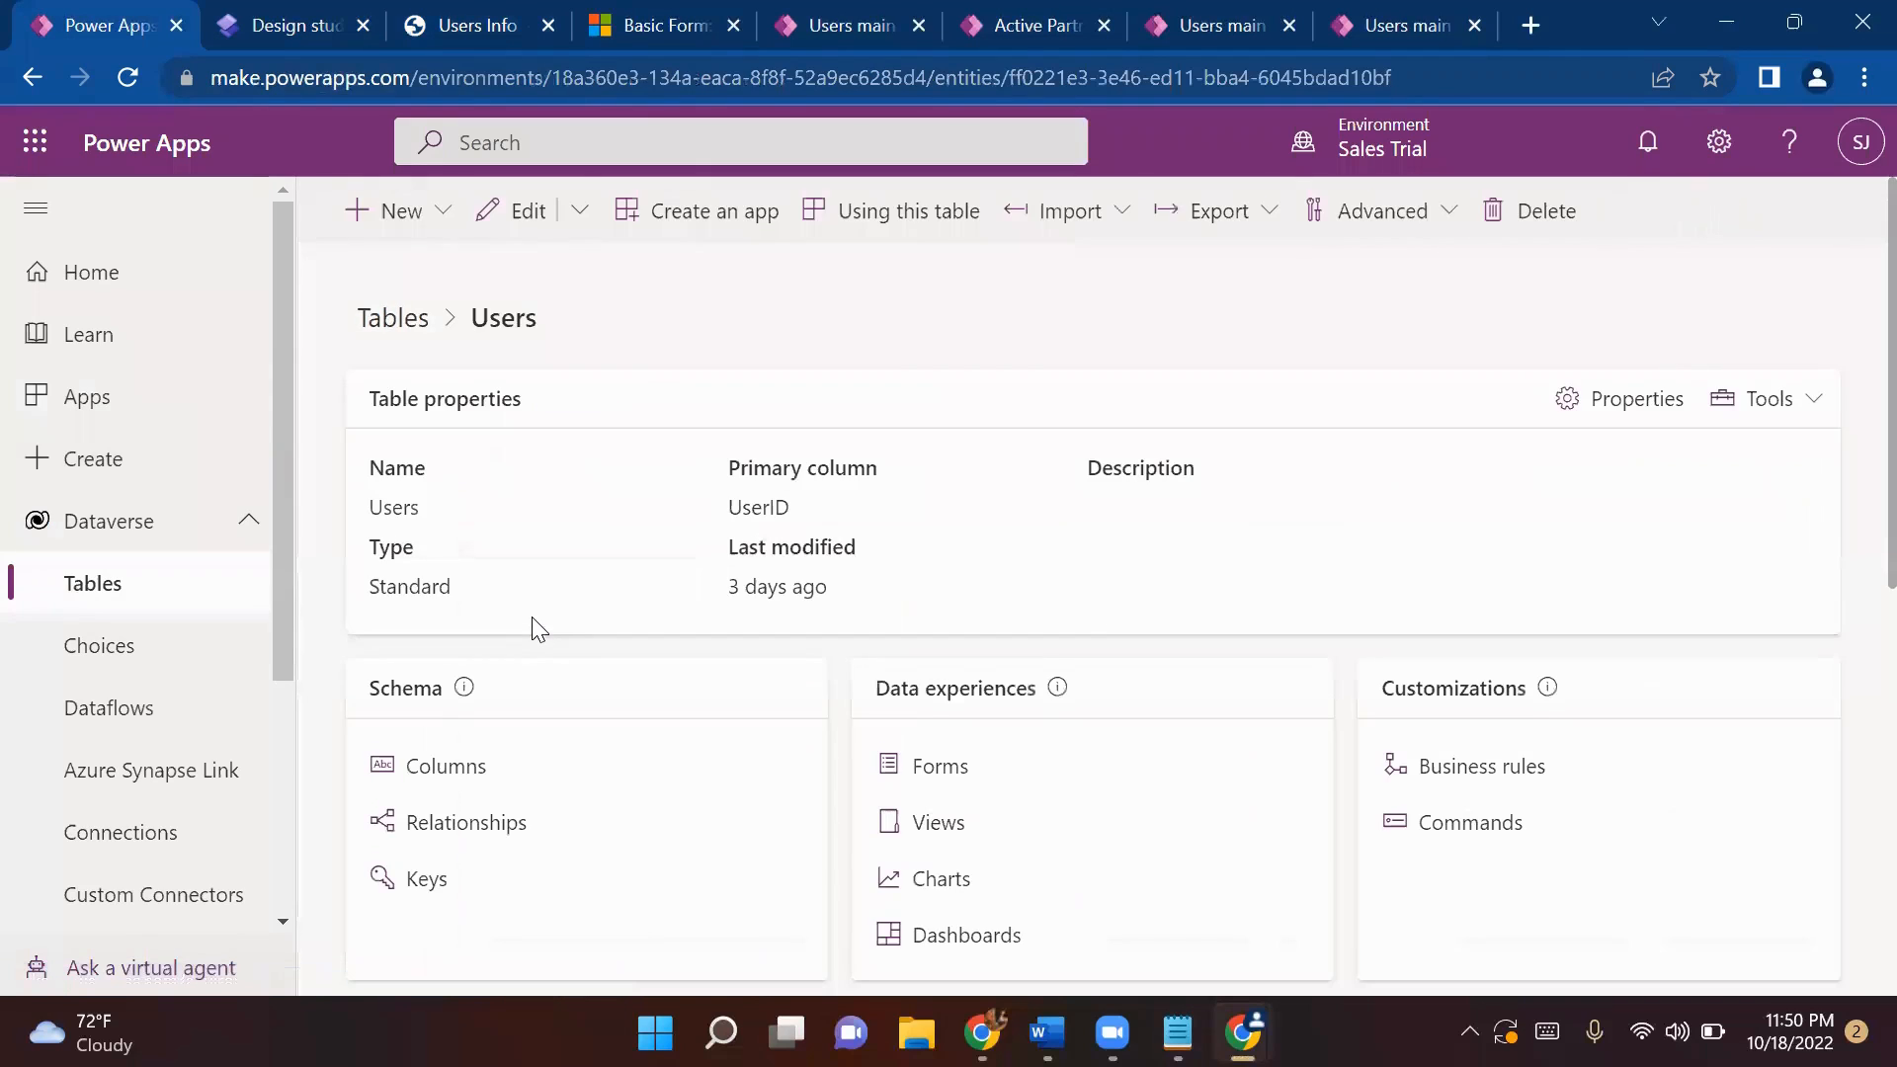
{"action": "left_click", "coordinate": [942, 775]}
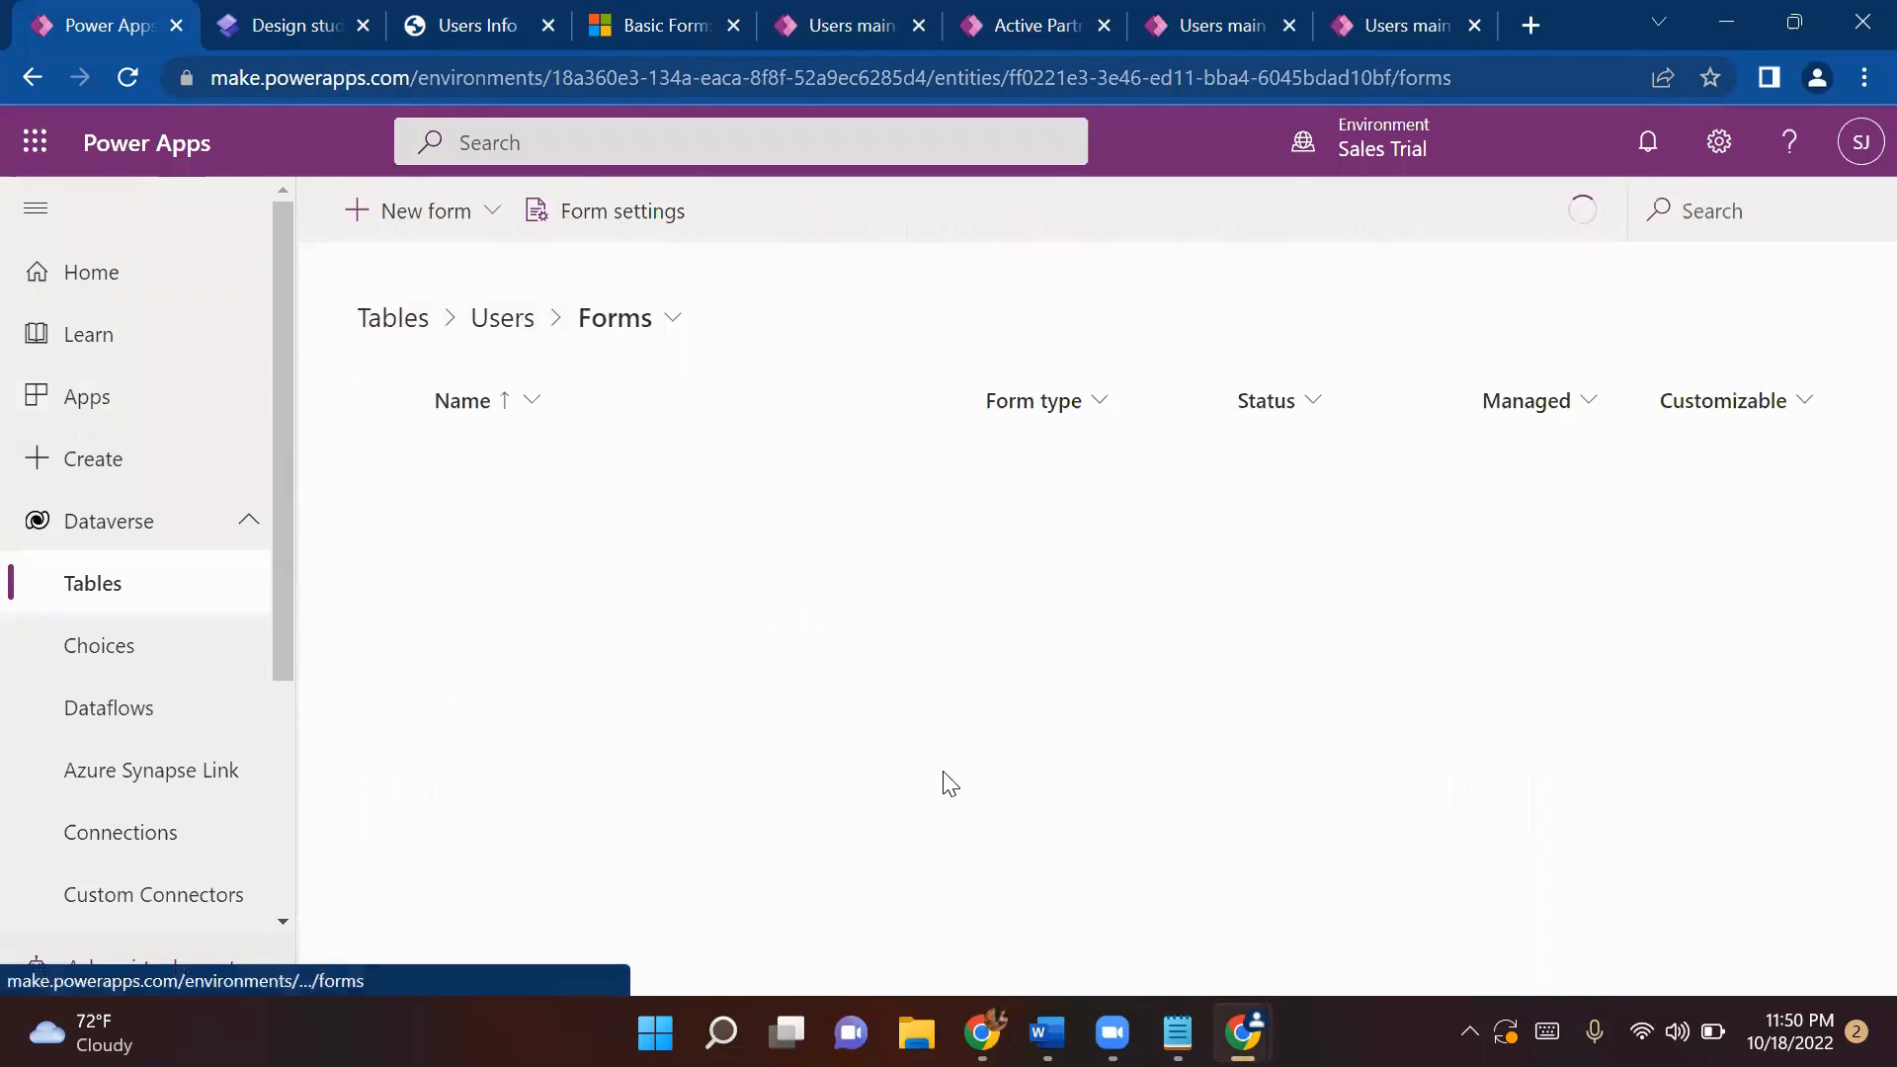
{"action": "left_click", "coordinate": [500, 660]}
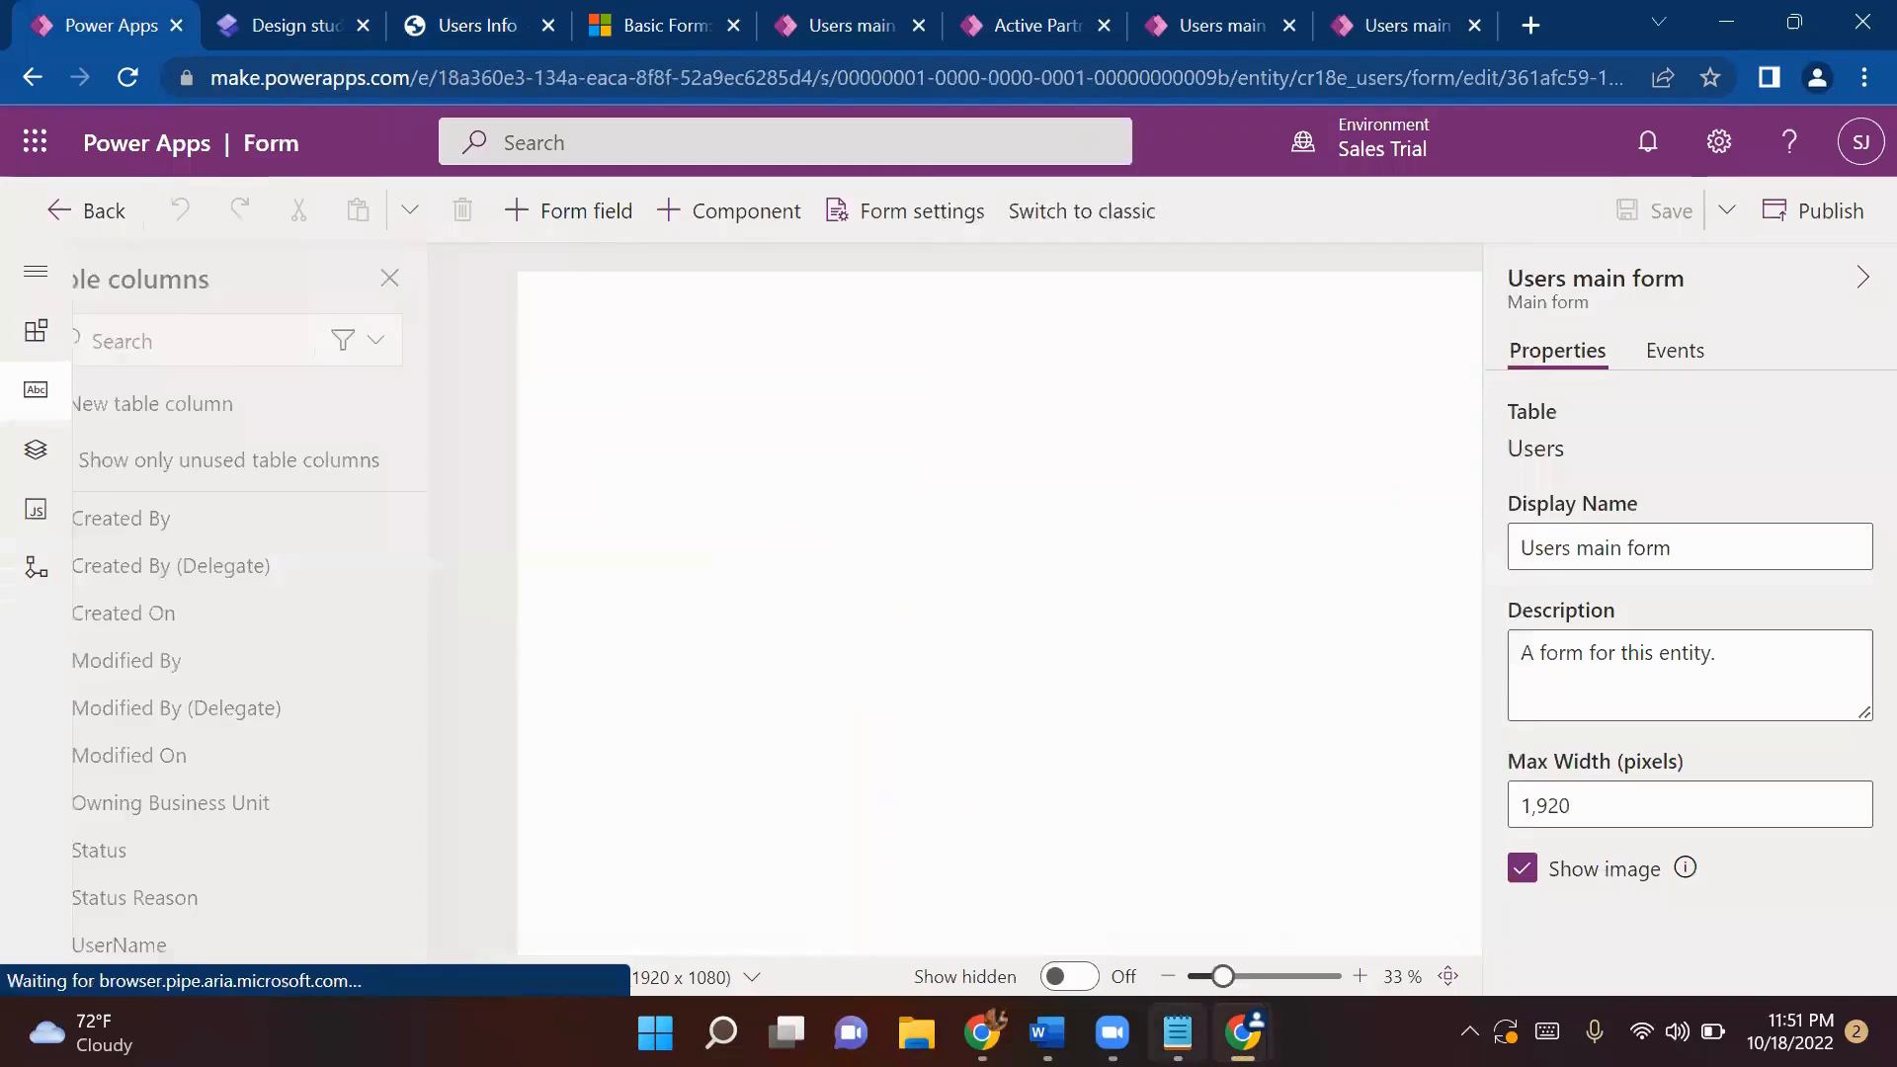
- Check the form's Related Partner grid, change the last Notepad line to "Basicform with grid" and add "List in Portal Management" below it
{"action": "left_click", "coordinate": [1178, 1032]}
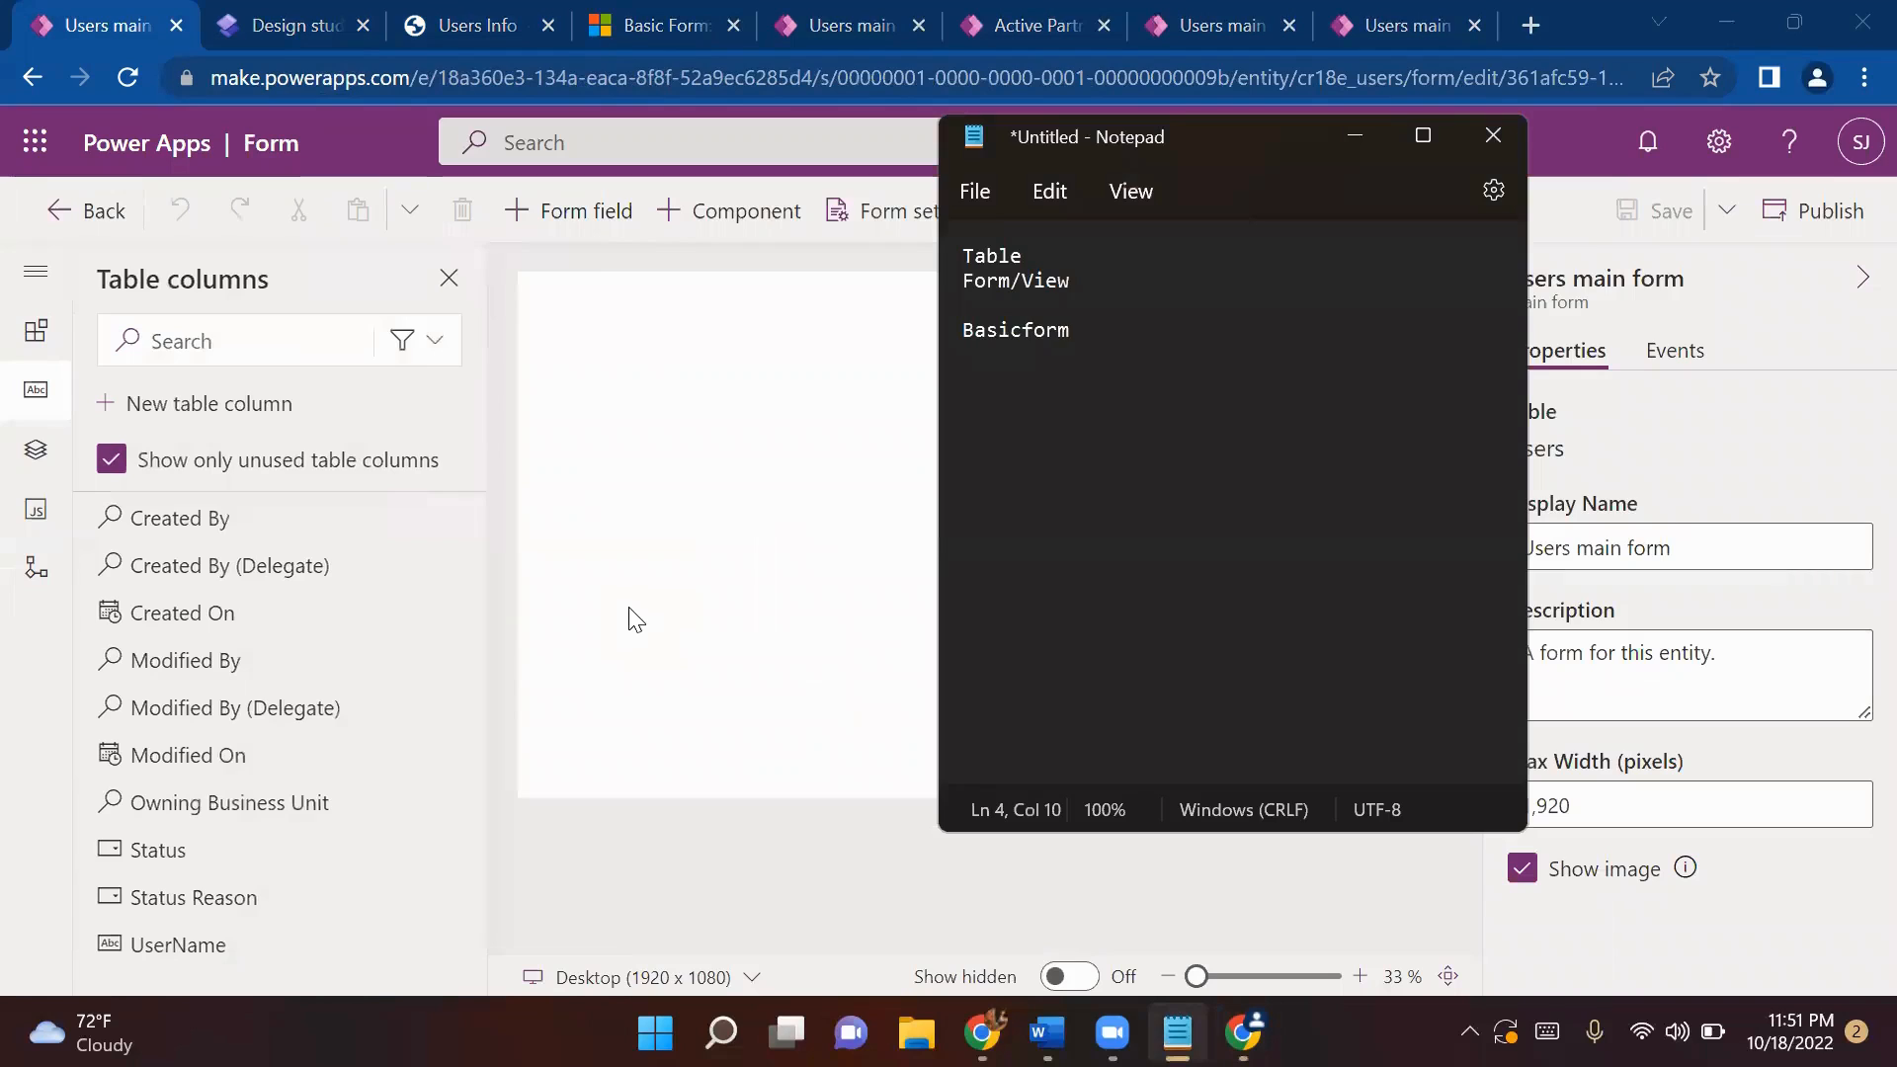
{"action": "left_click", "coordinate": [33, 448]}
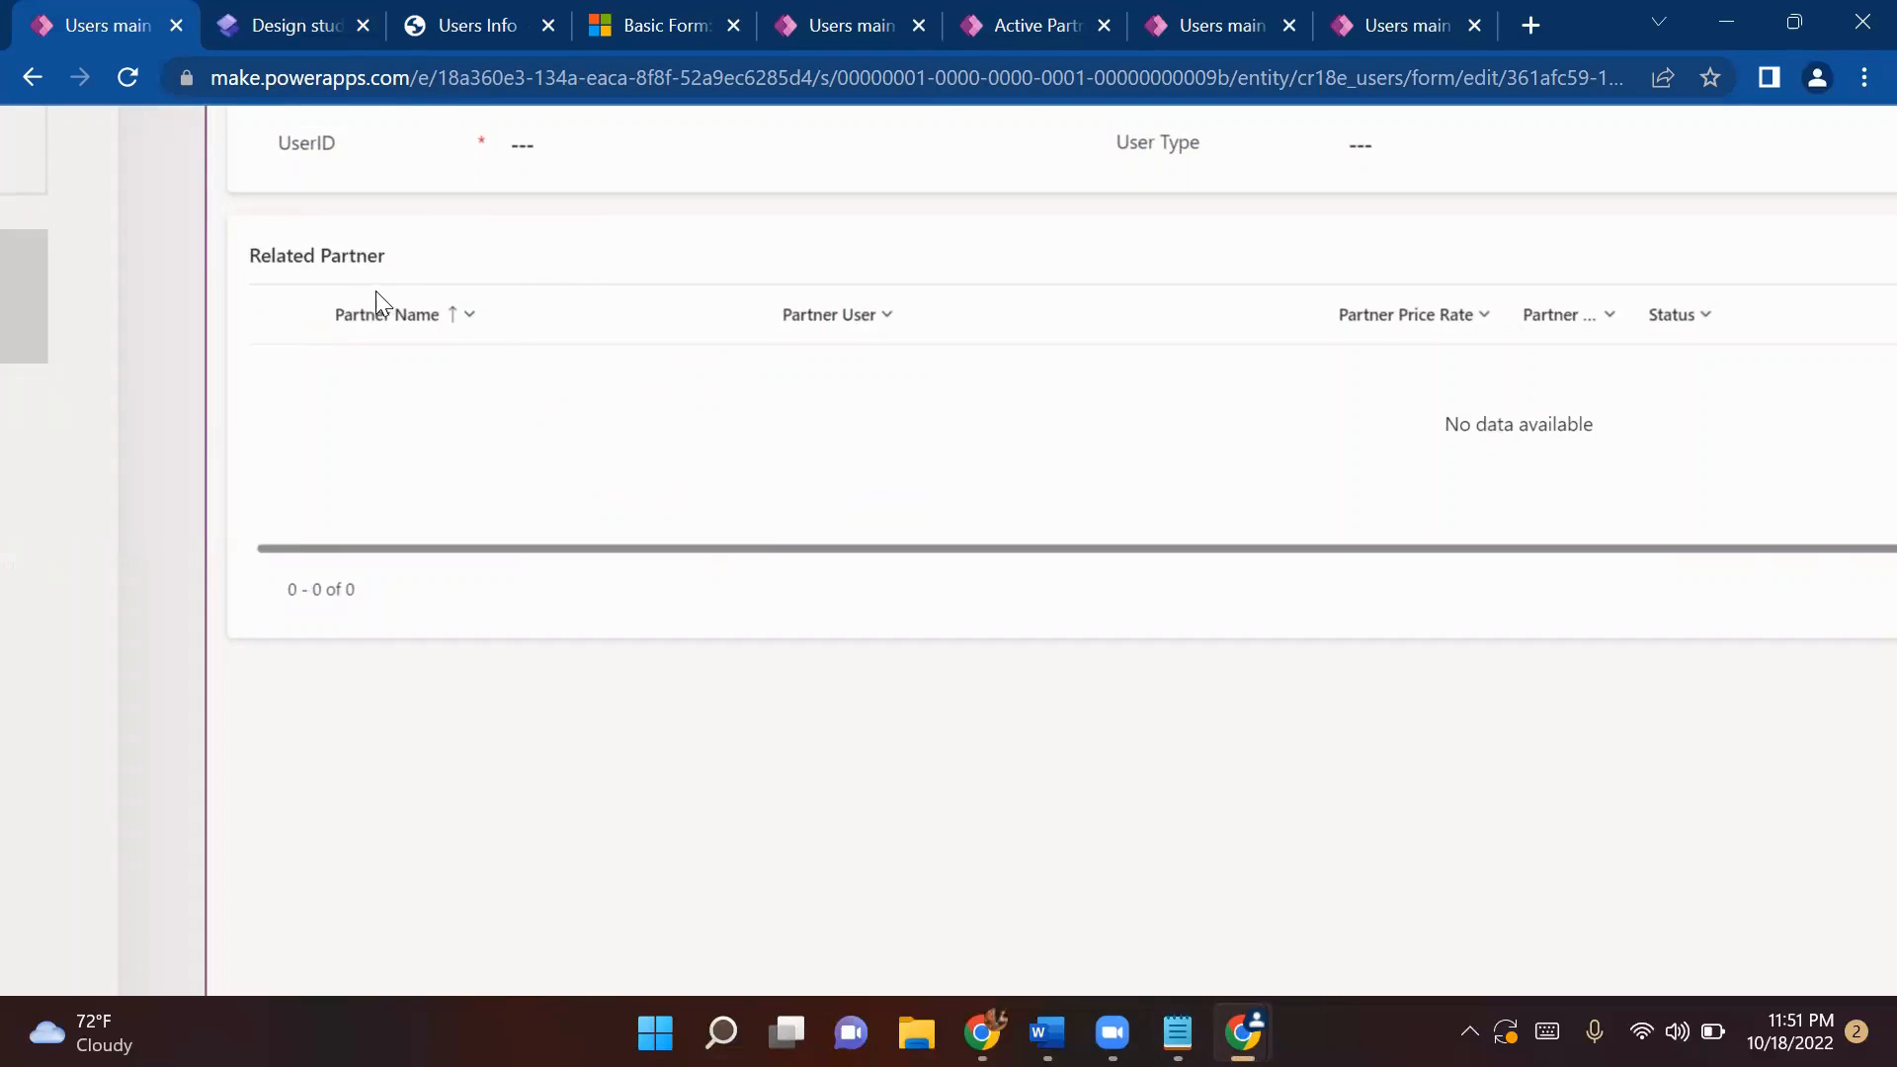
{"action": "scroll", "coordinate": [375, 291], "scroll_direction": "up", "scroll_amount": 2}
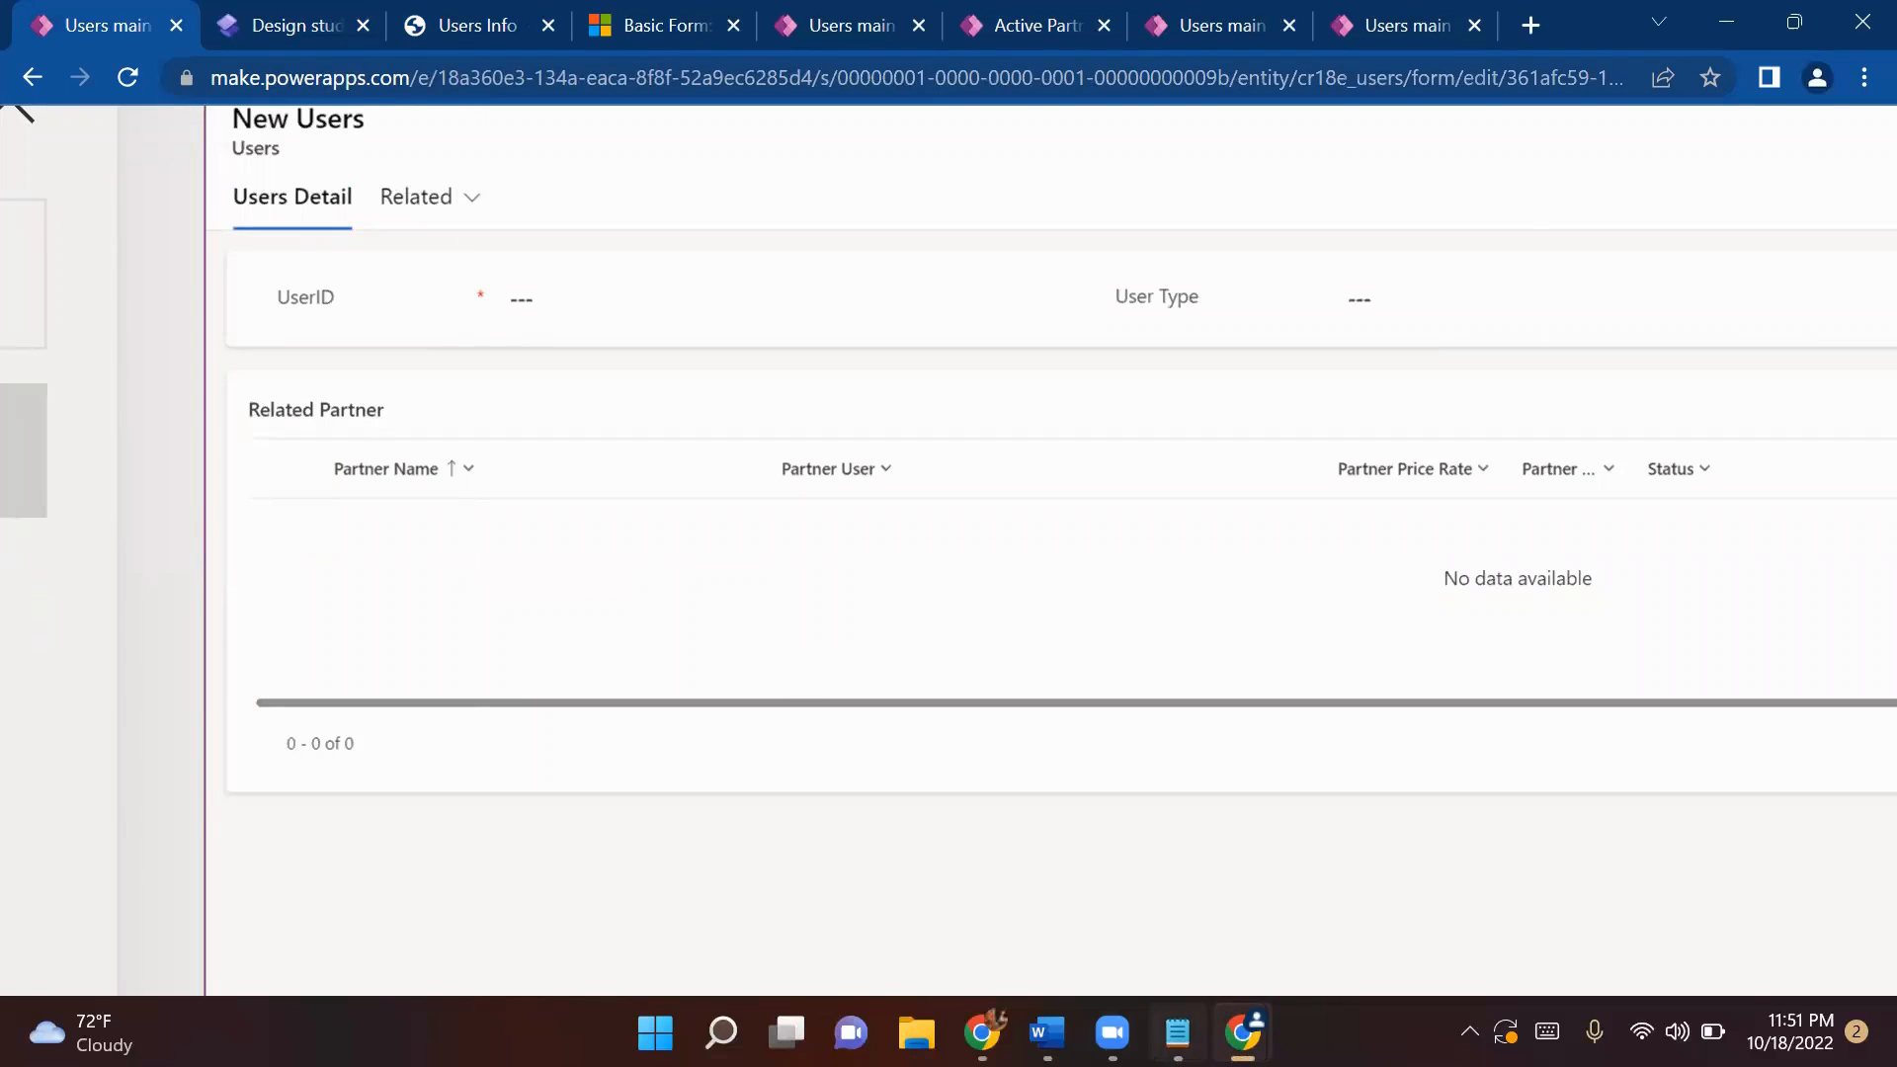
{"action": "left_click", "coordinate": [1177, 1032]}
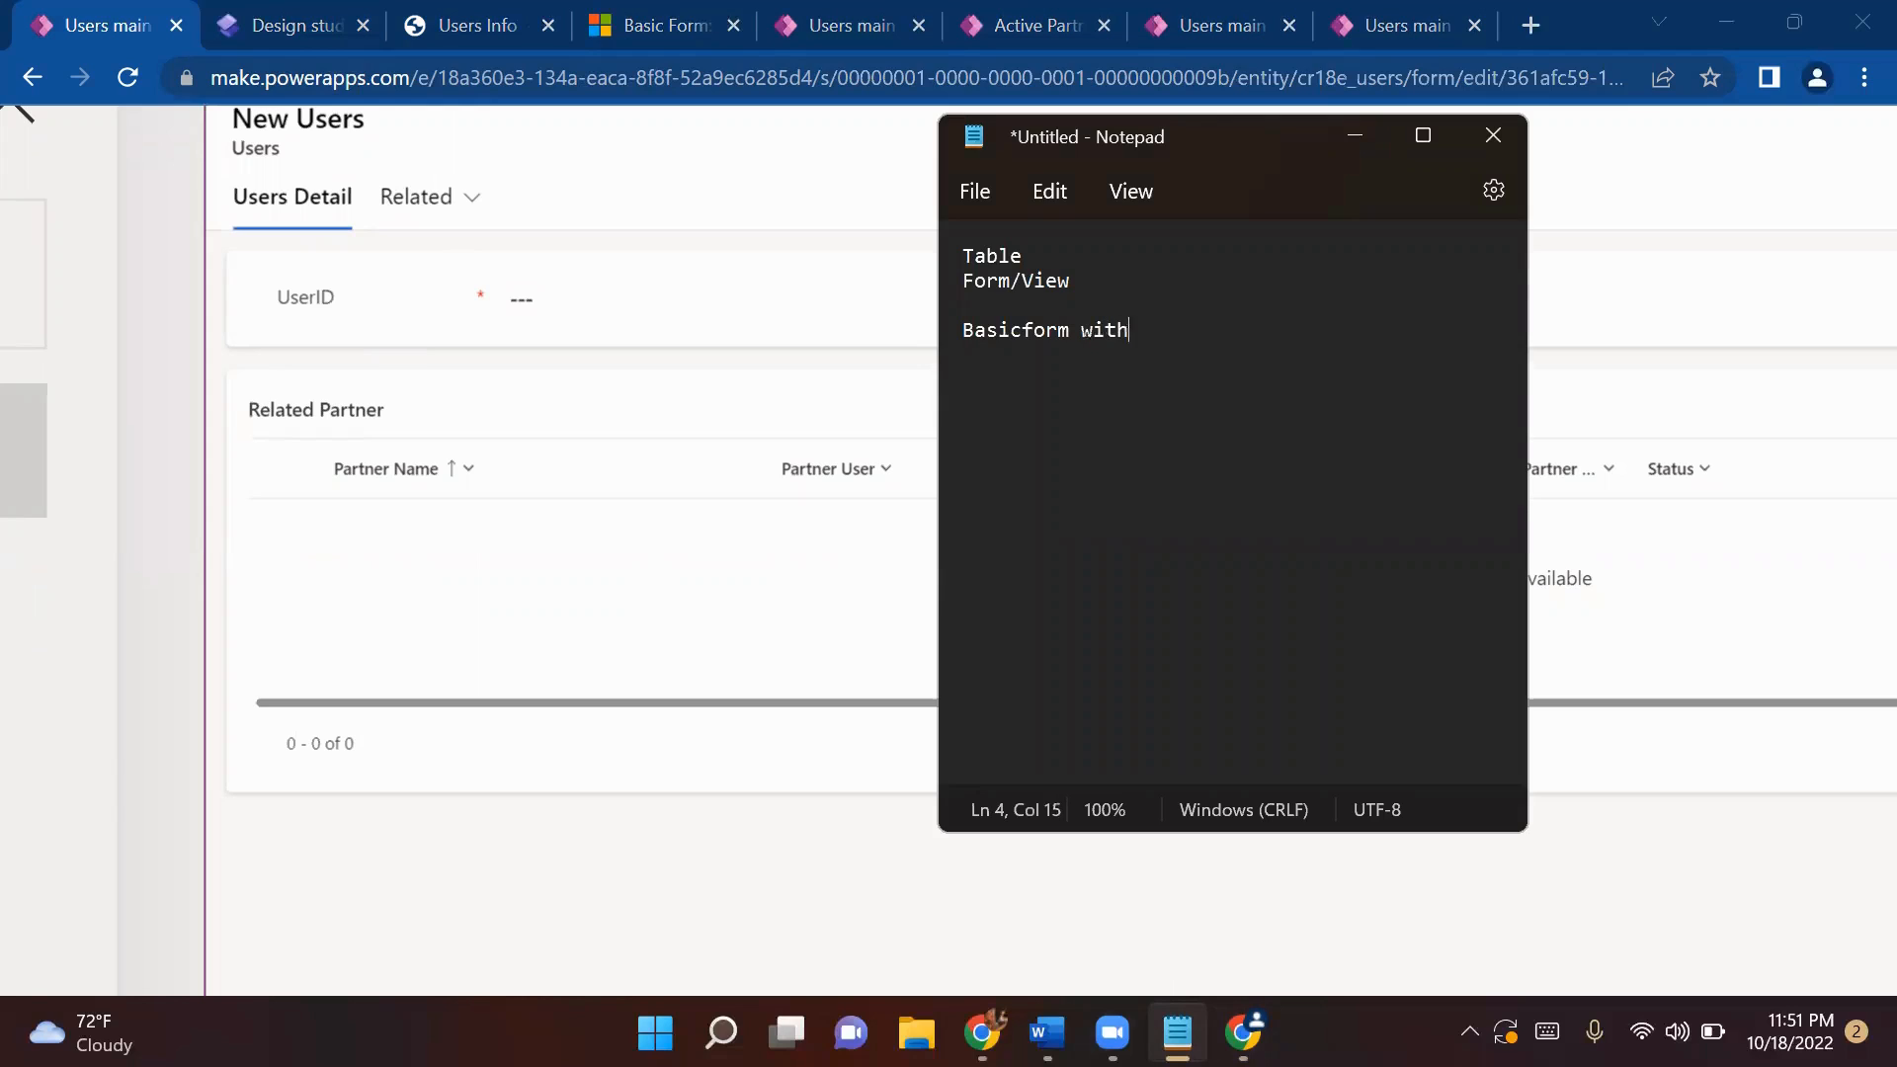
{"action": "type", "text": "with grid"}
{"action": "key", "text": "Return"}
{"action": "type", "text": "List in Porta"}
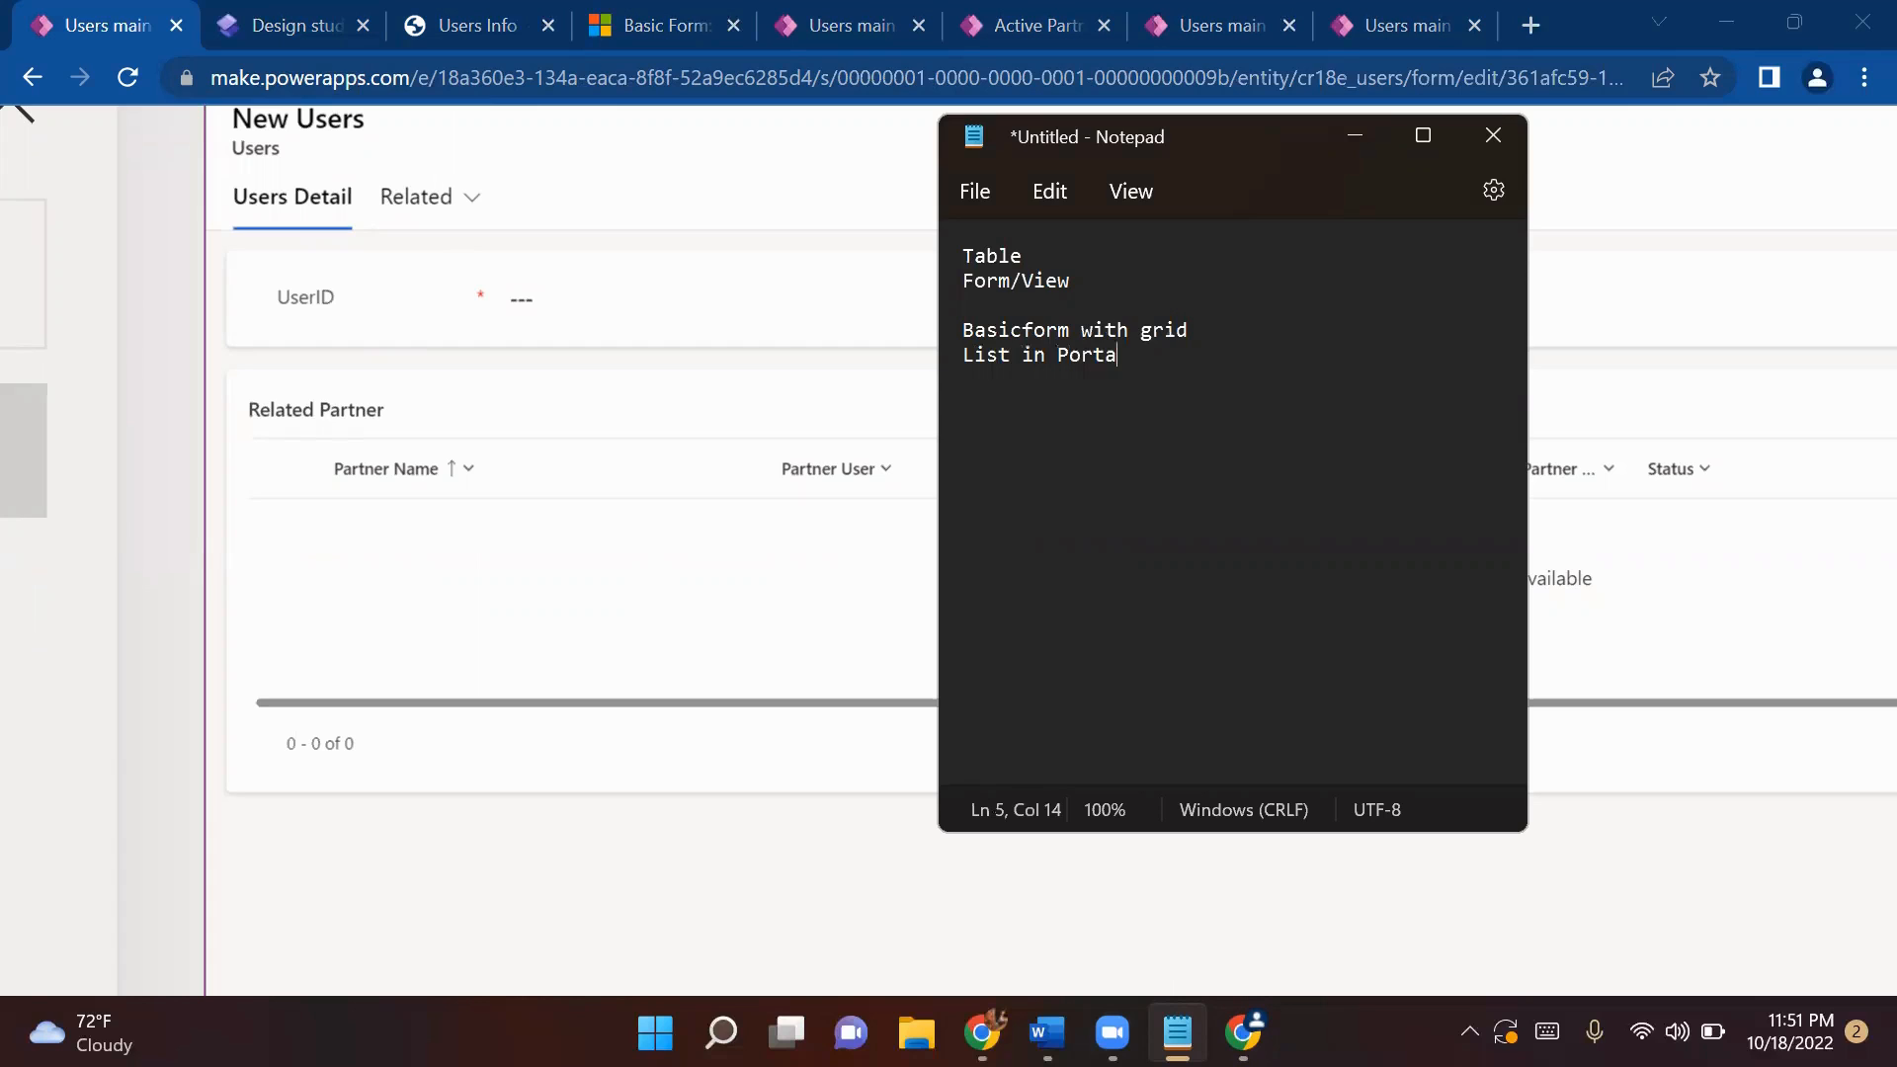
{"action": "type", "text": "l Management"}
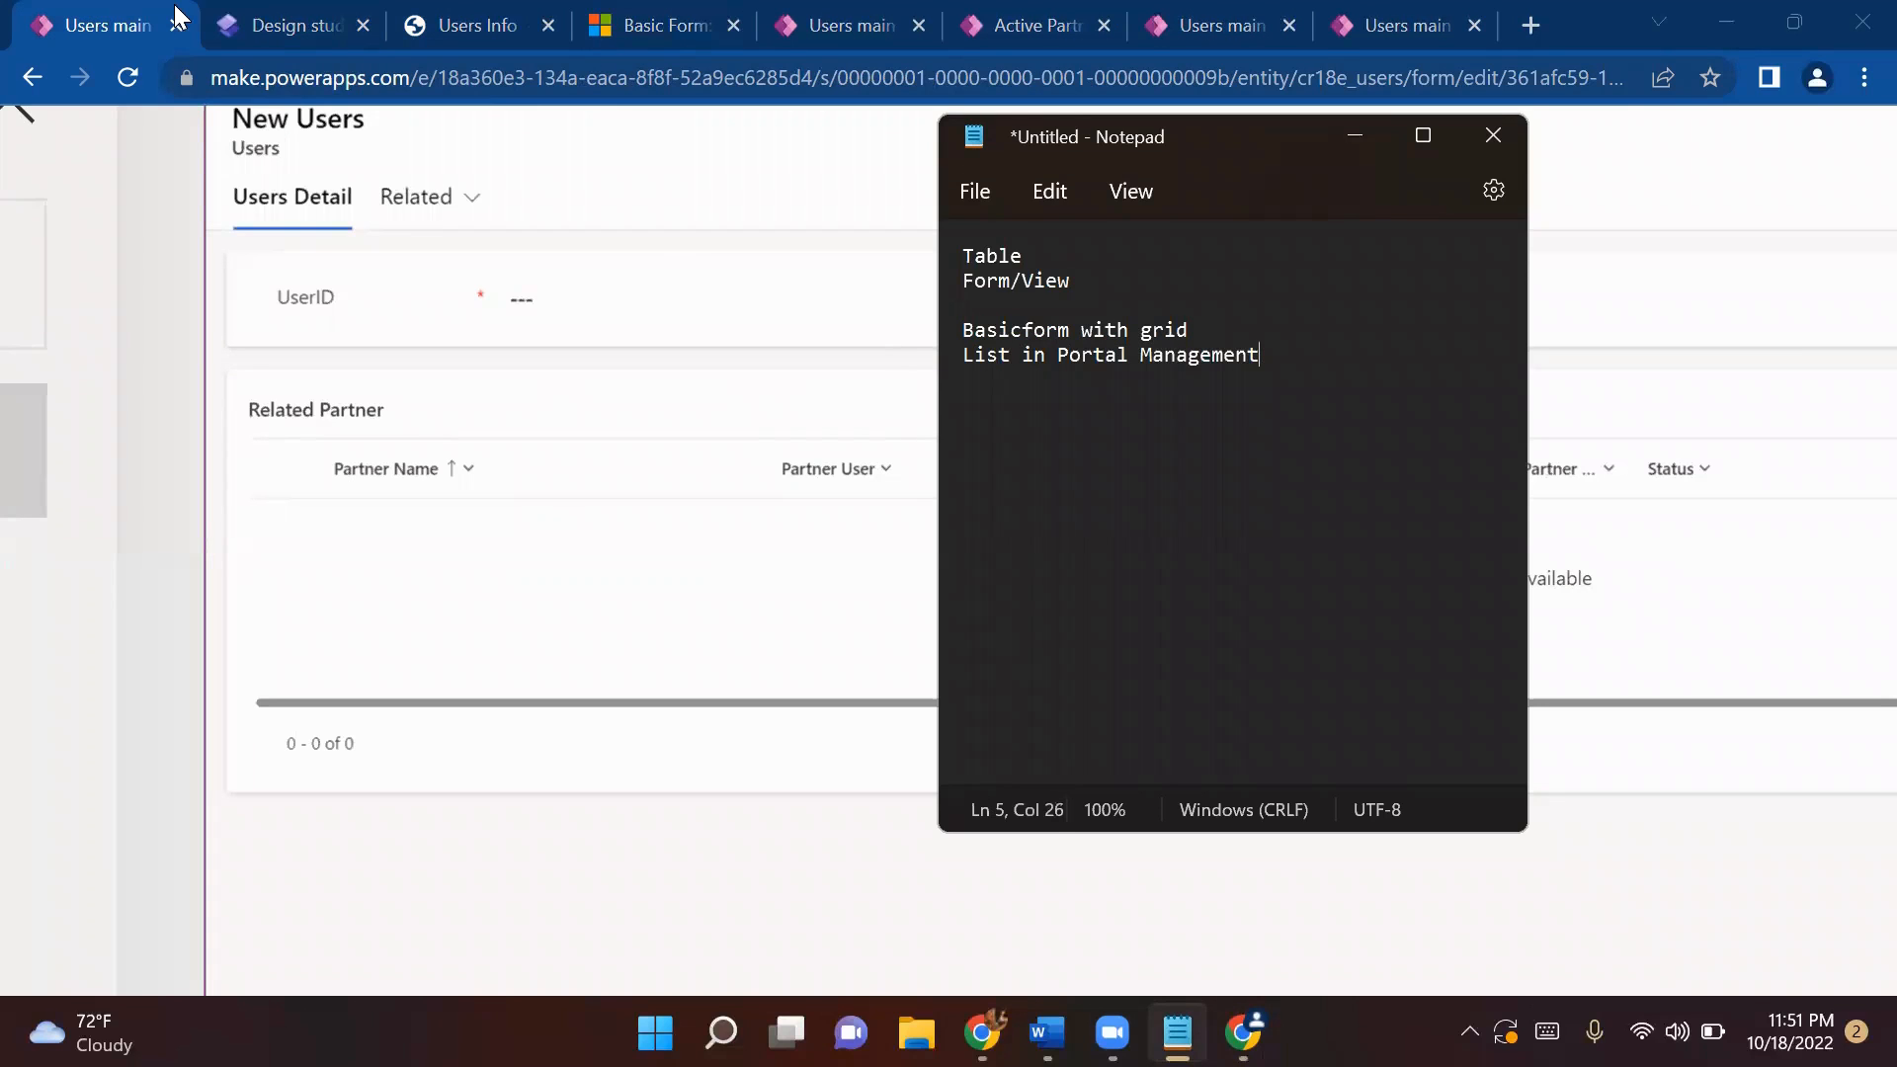
- Switch to Portal Management and review the general settings of the Basic Users Form
{"action": "left_click", "coordinate": [294, 20]}
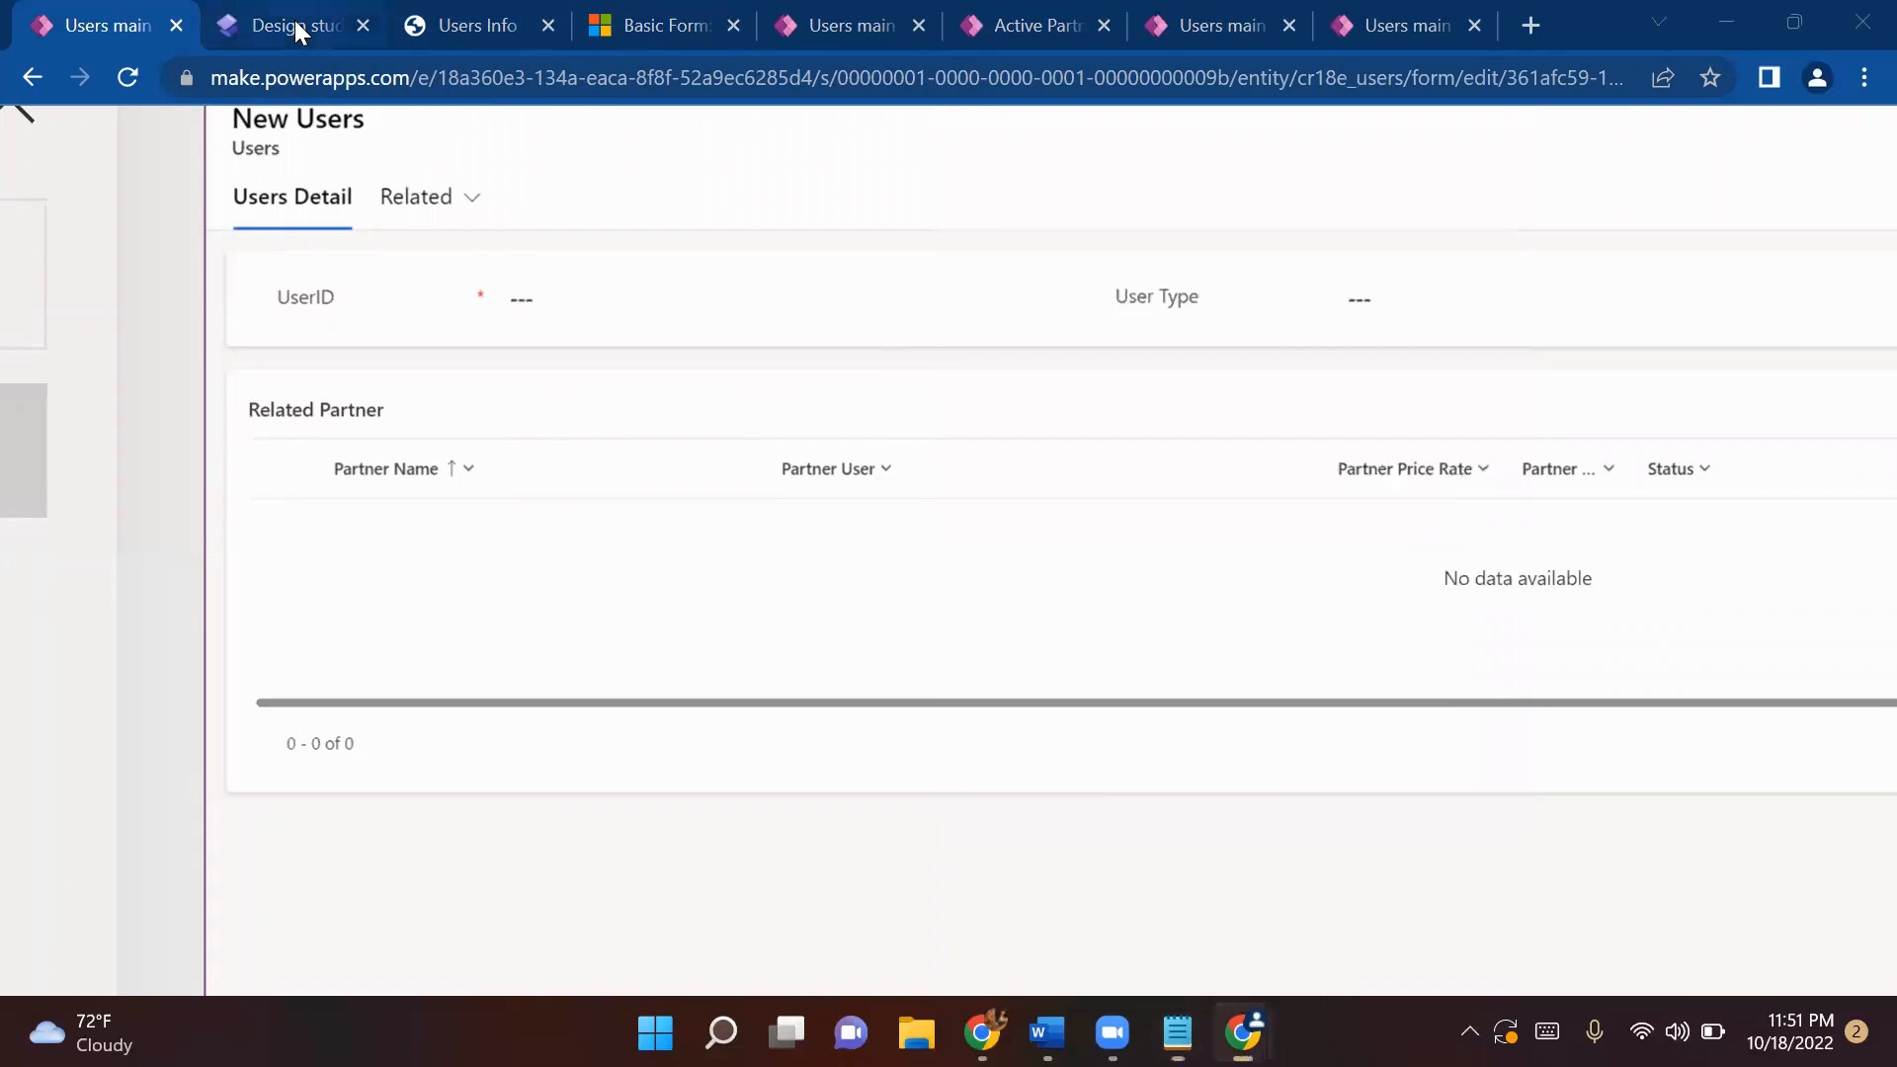
{"action": "left_click", "coordinate": [476, 26]}
{"action": "left_click", "coordinate": [656, 28]}
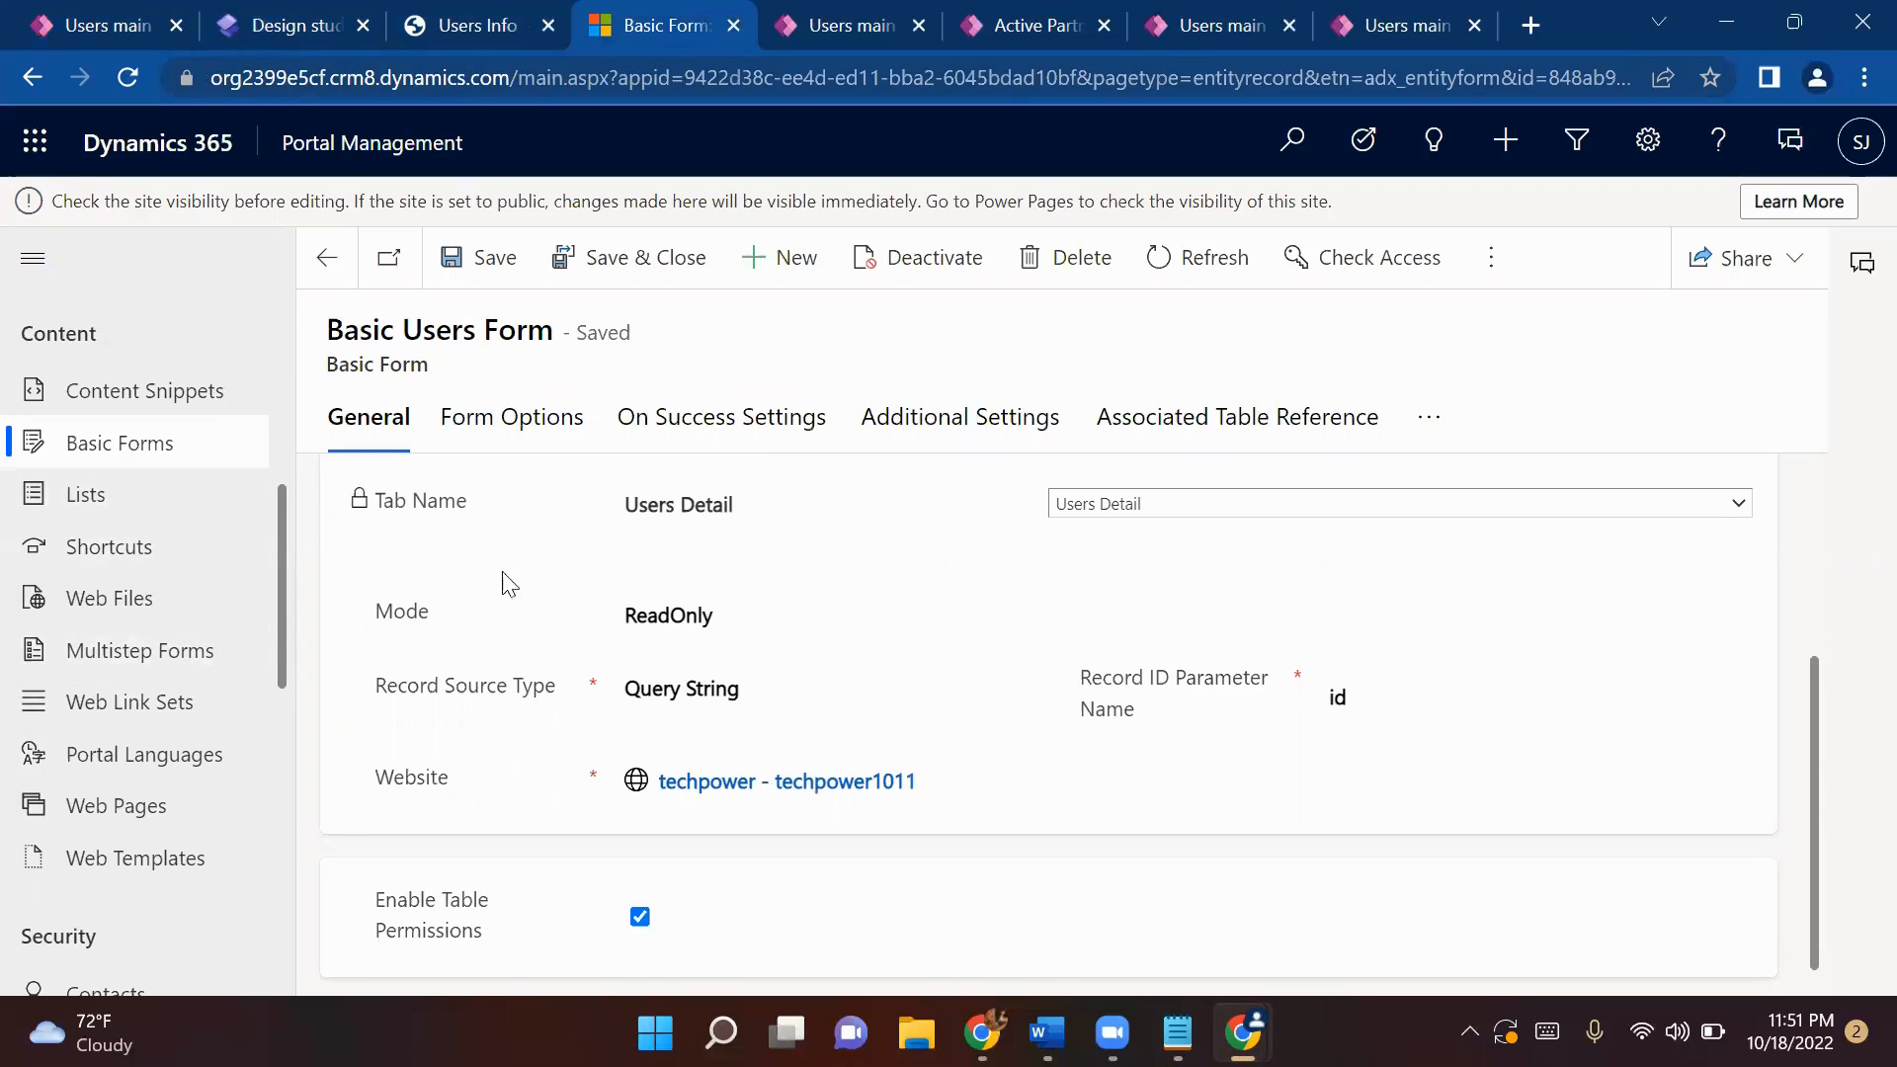
{"action": "scroll", "coordinate": [494, 622], "scroll_direction": "up", "scroll_amount": 3}
{"action": "left_click", "coordinate": [728, 519]}
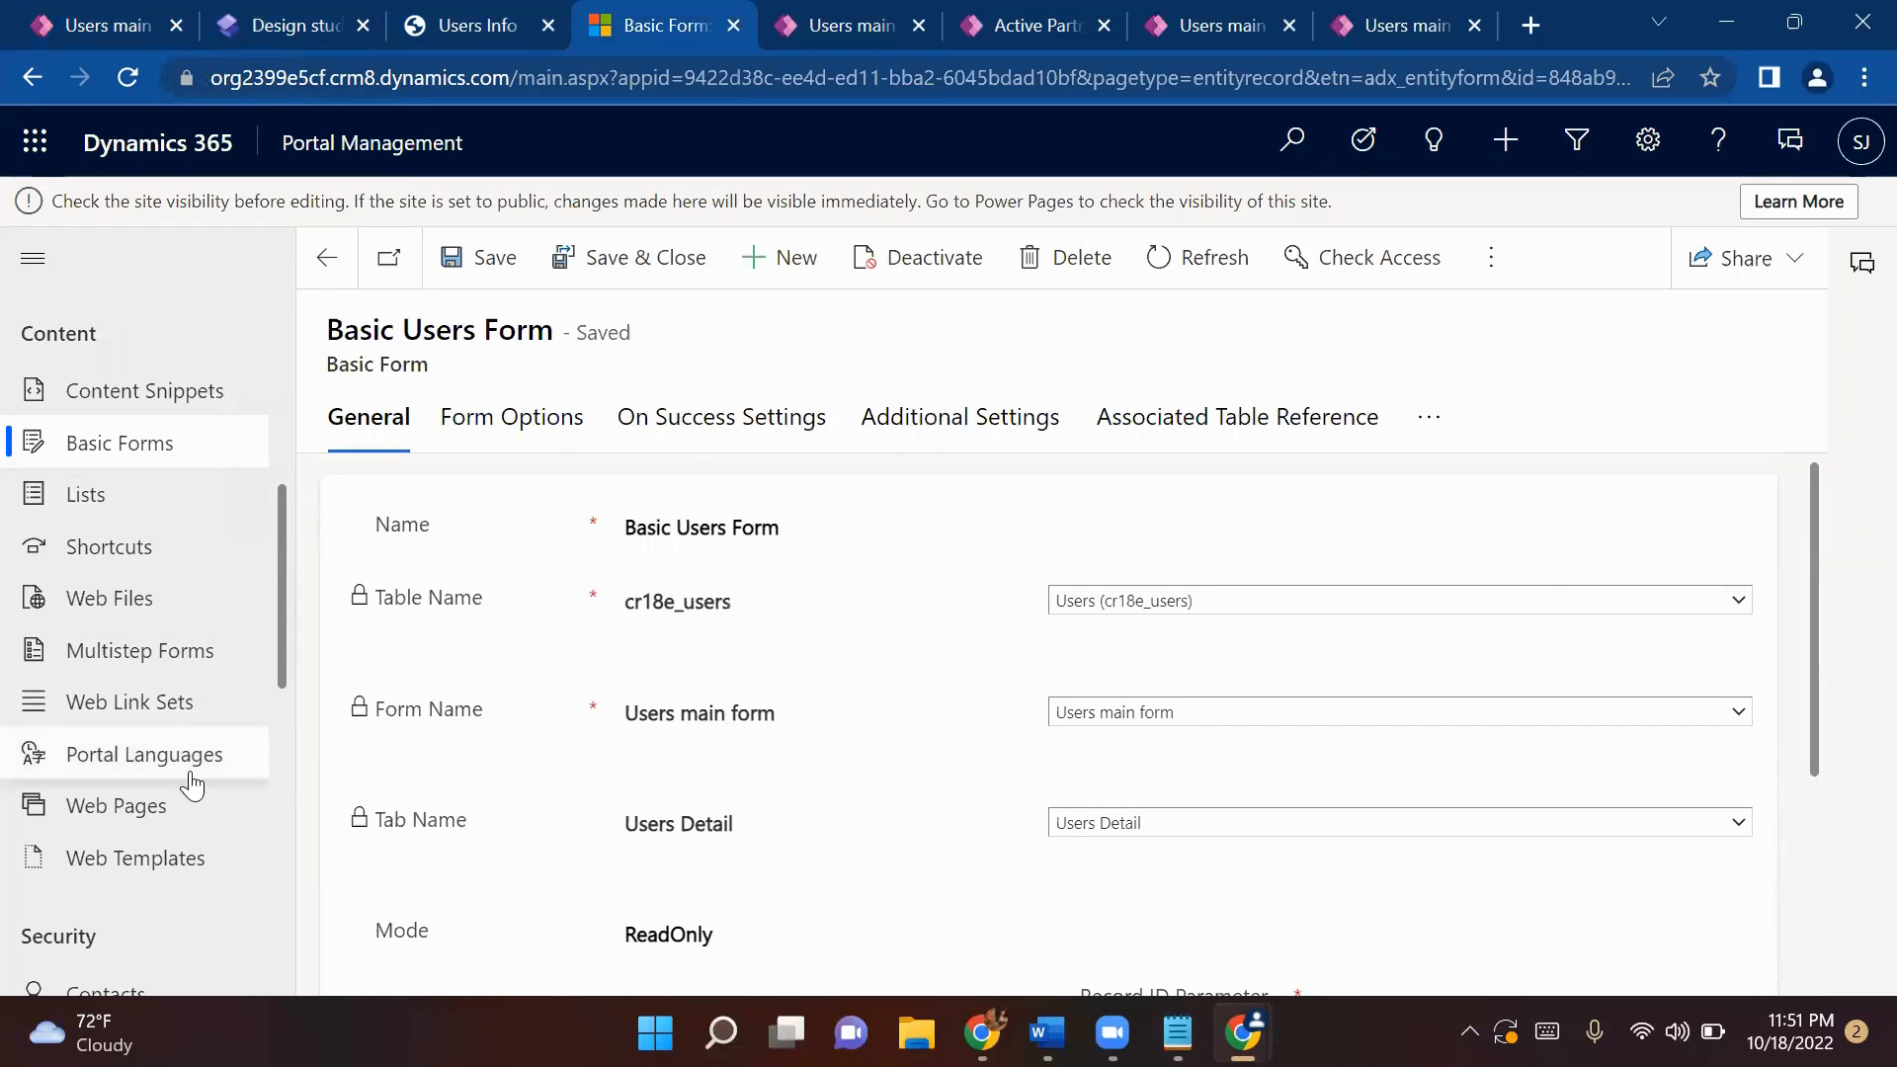
- Create a new portal list named "Users List" based on the Users (cr18e_users) table
{"action": "left_click", "coordinate": [103, 514]}
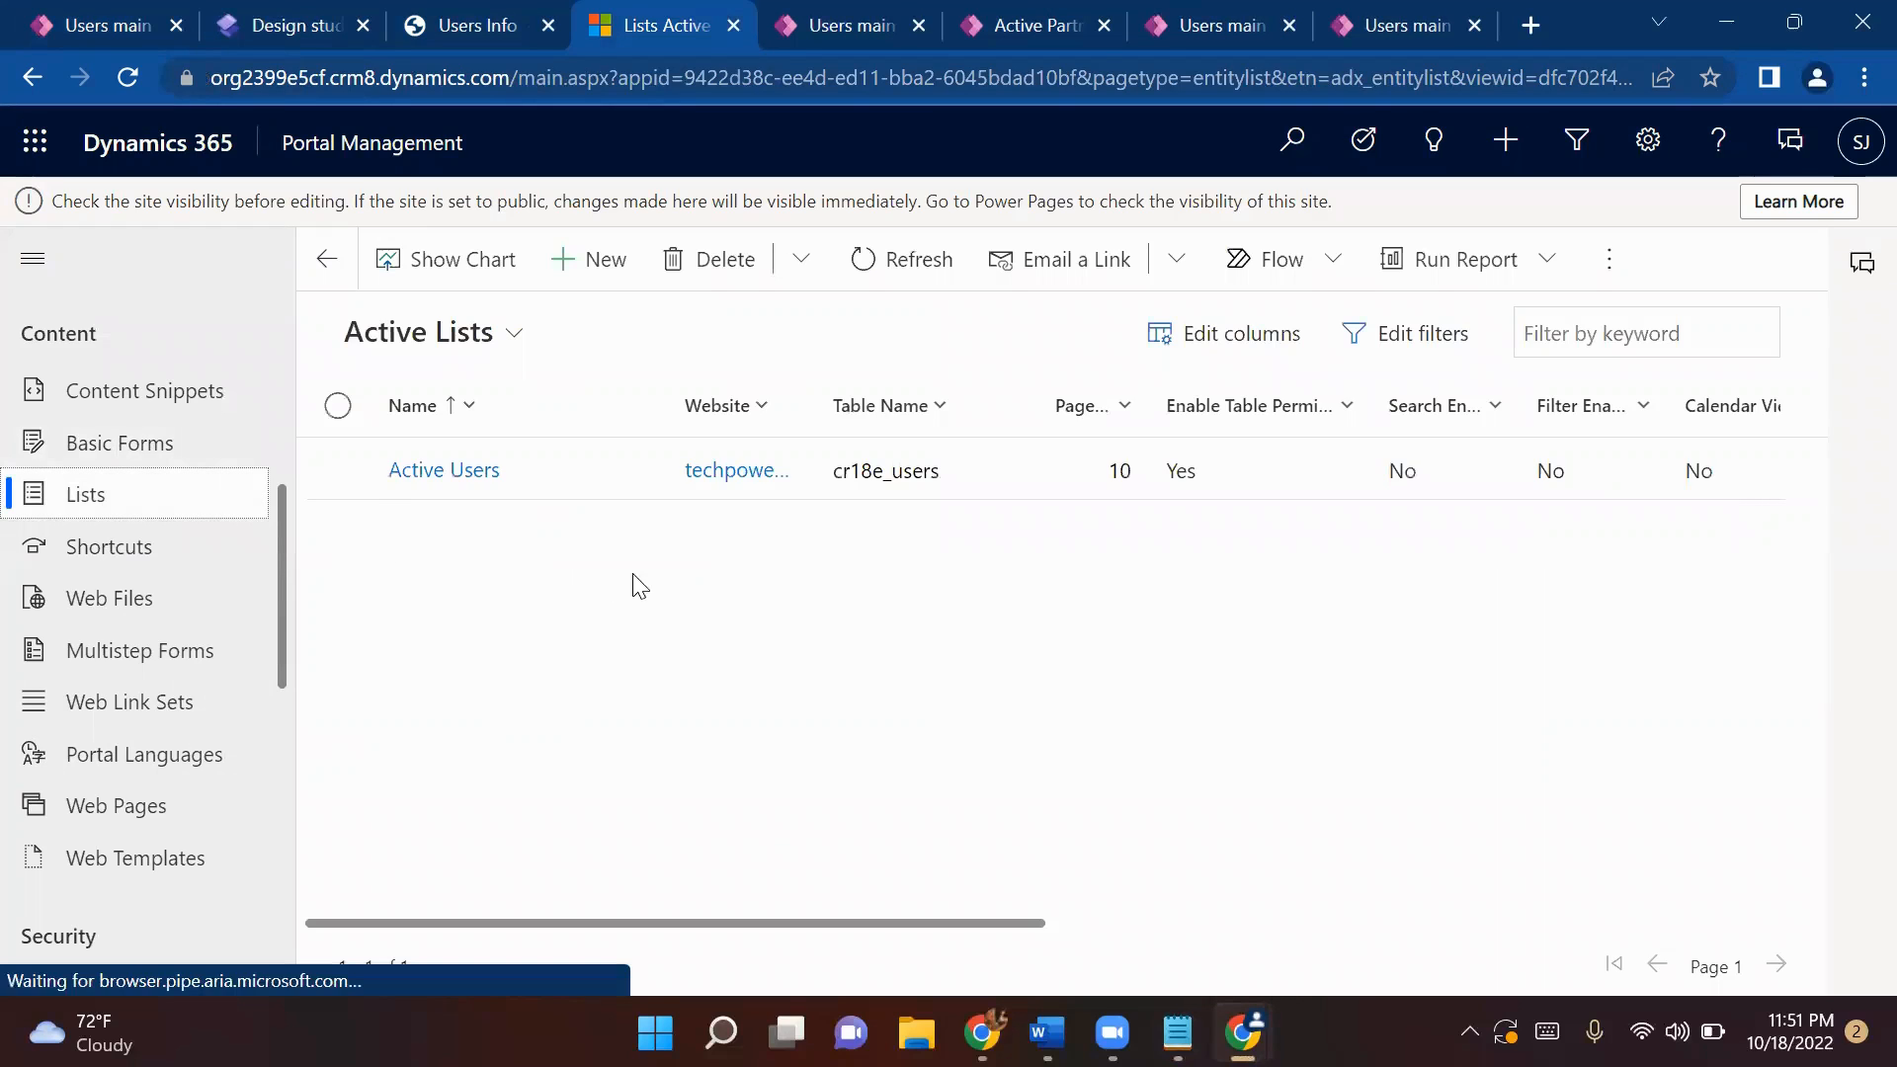
{"action": "left_click", "coordinate": [585, 269]}
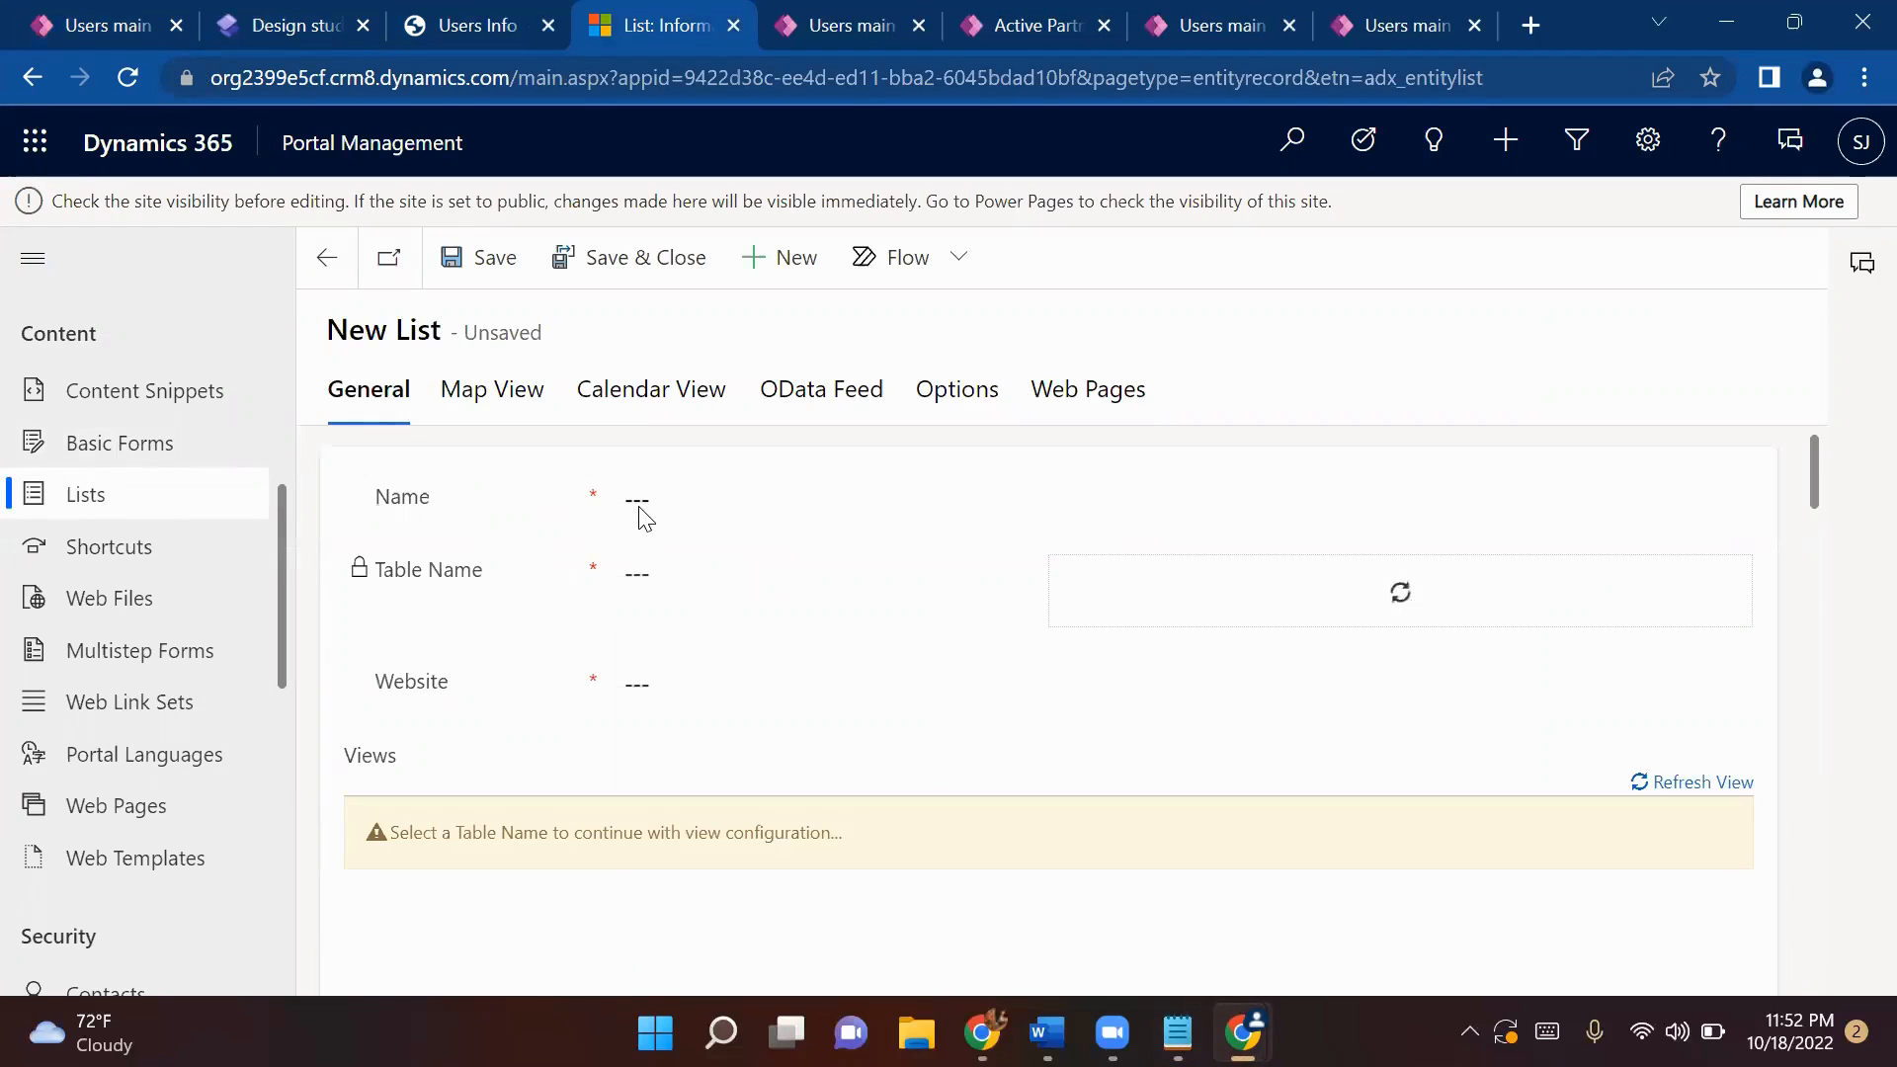
{"action": "left_click", "coordinate": [658, 500]}
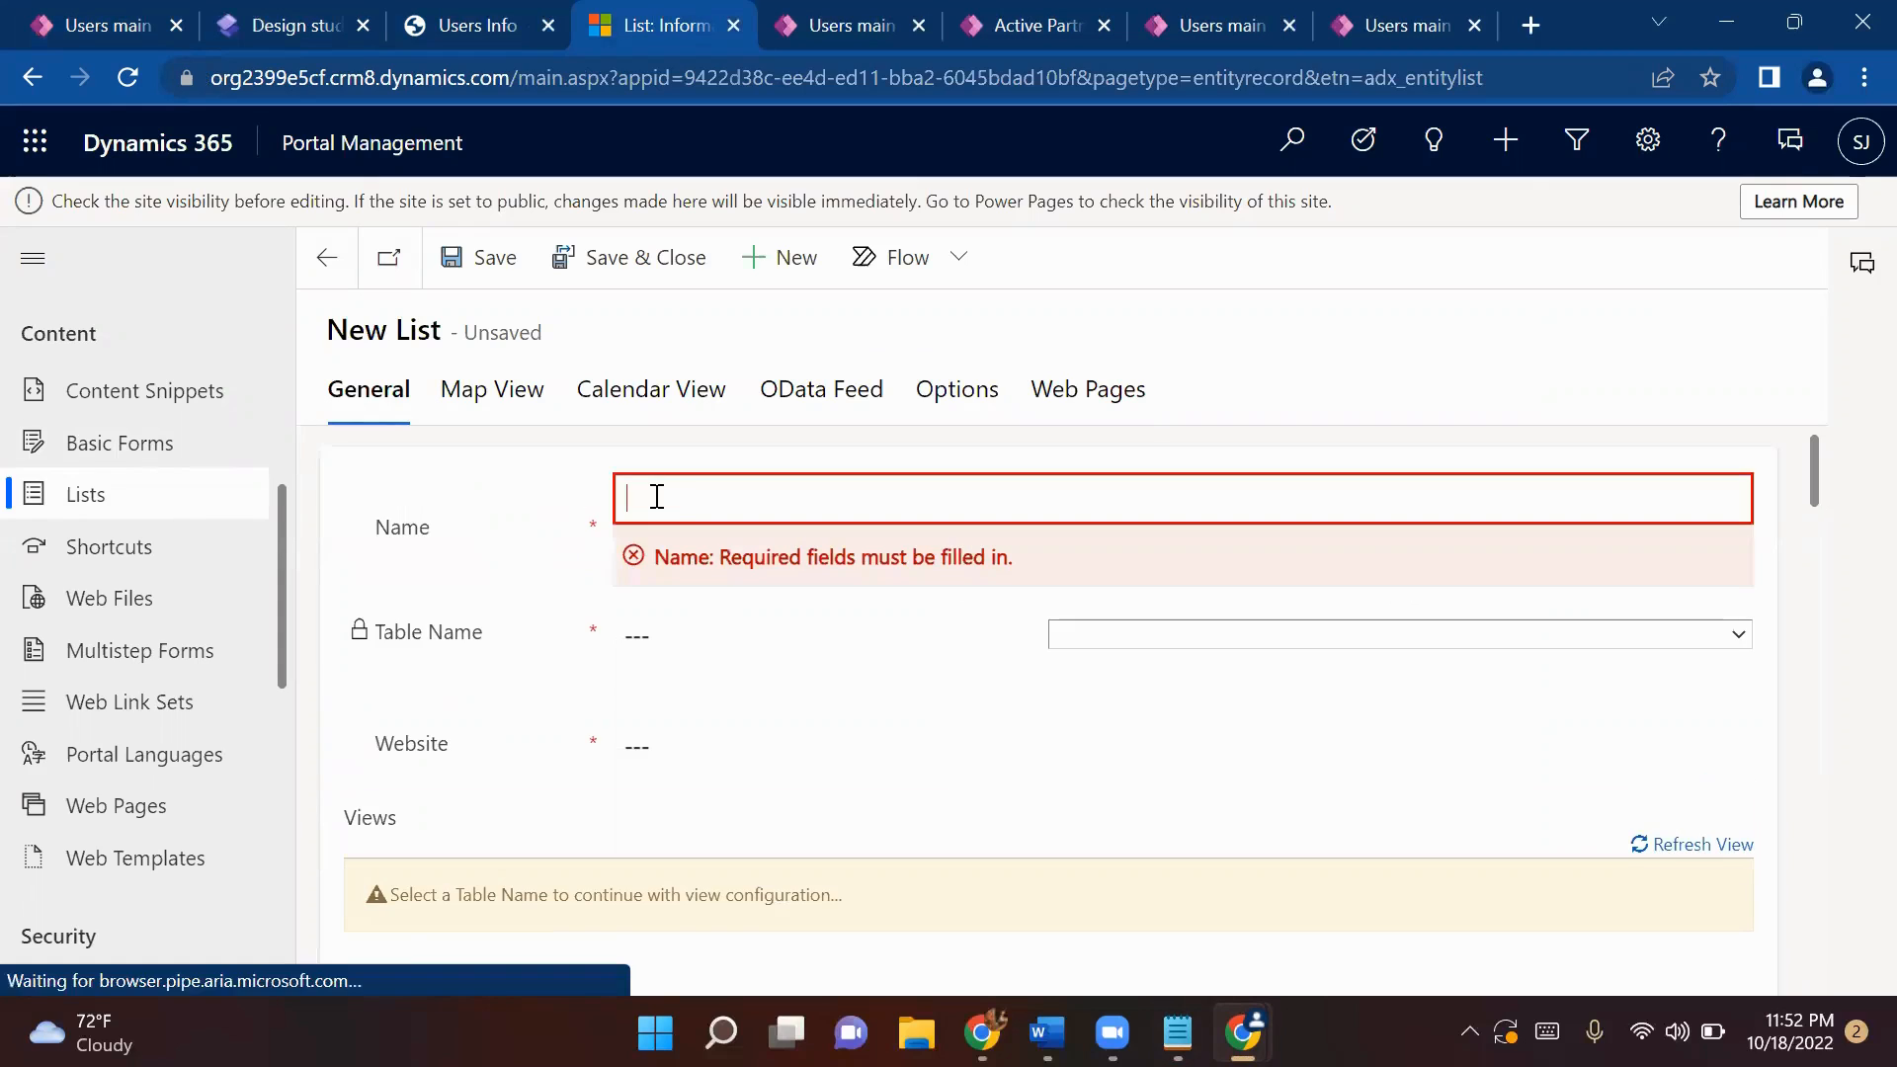
{"action": "type", "text": "Users List"}
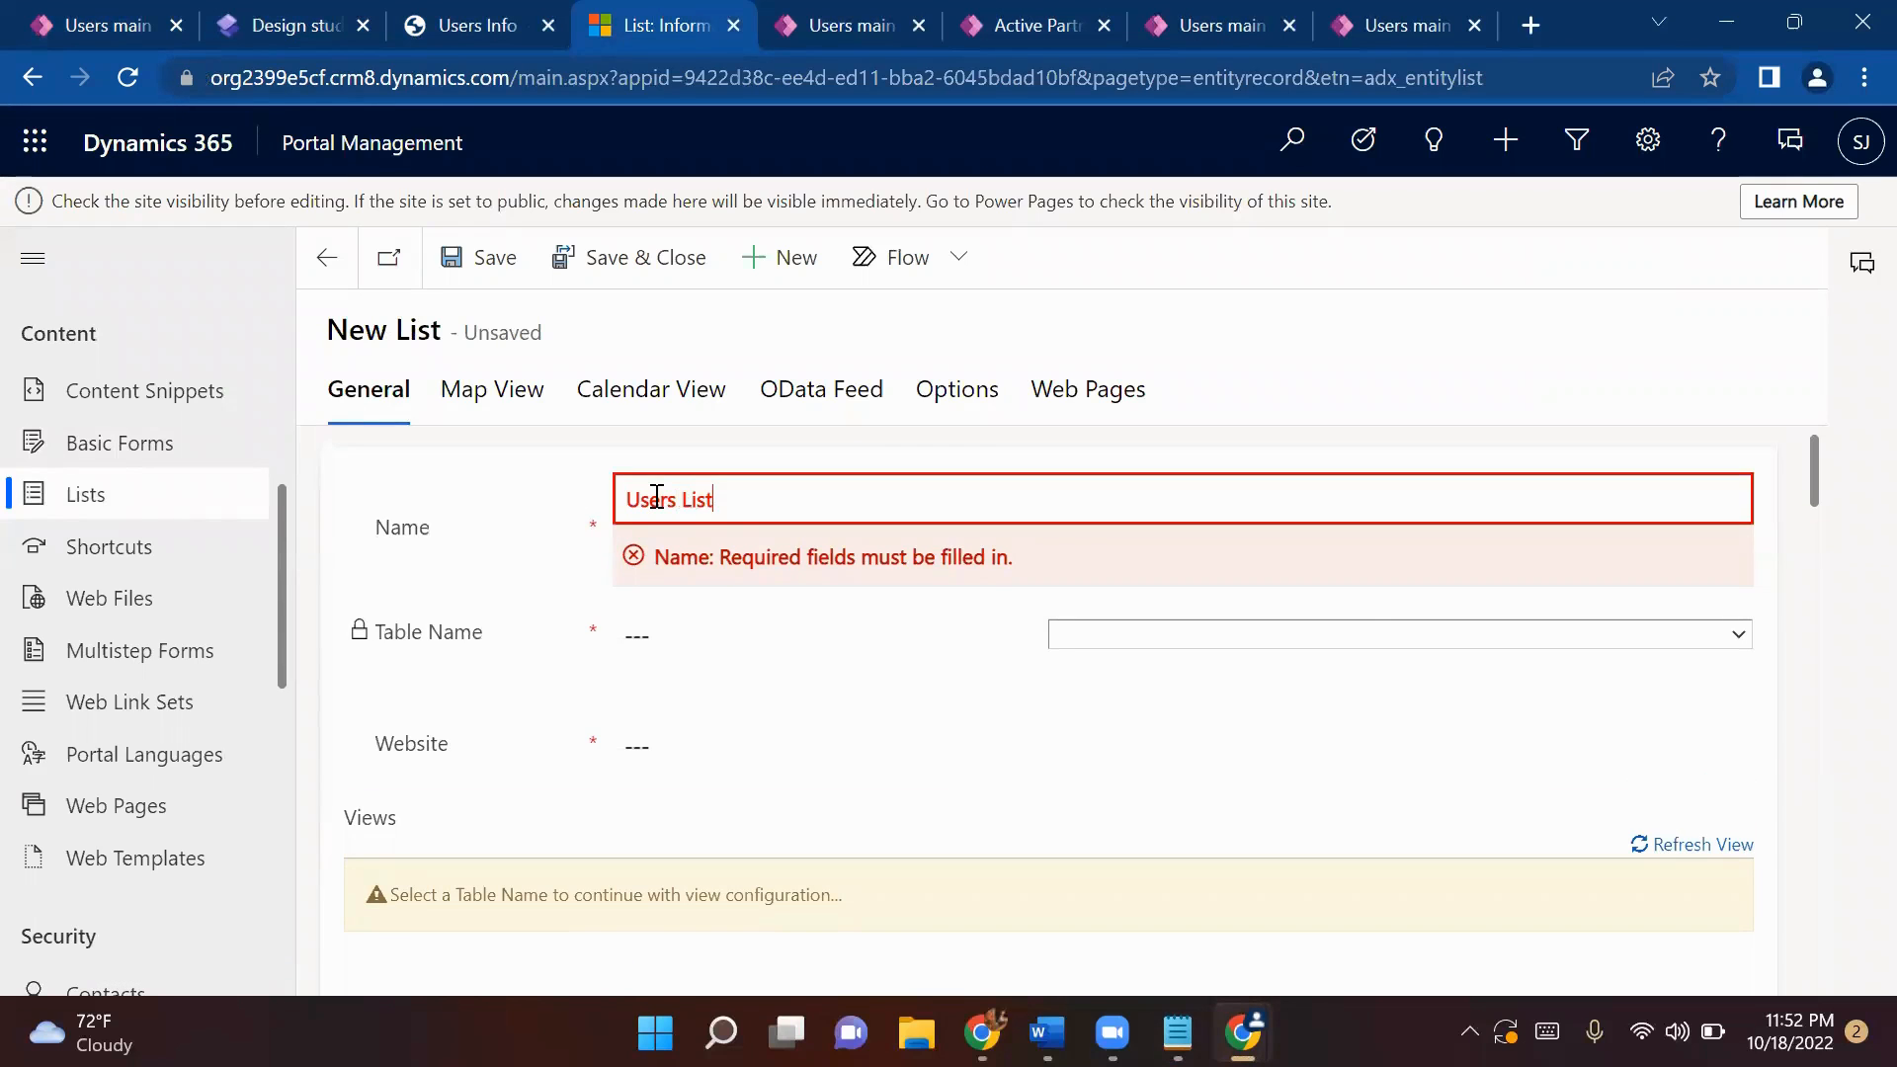
{"action": "left_click", "coordinate": [1113, 633]}
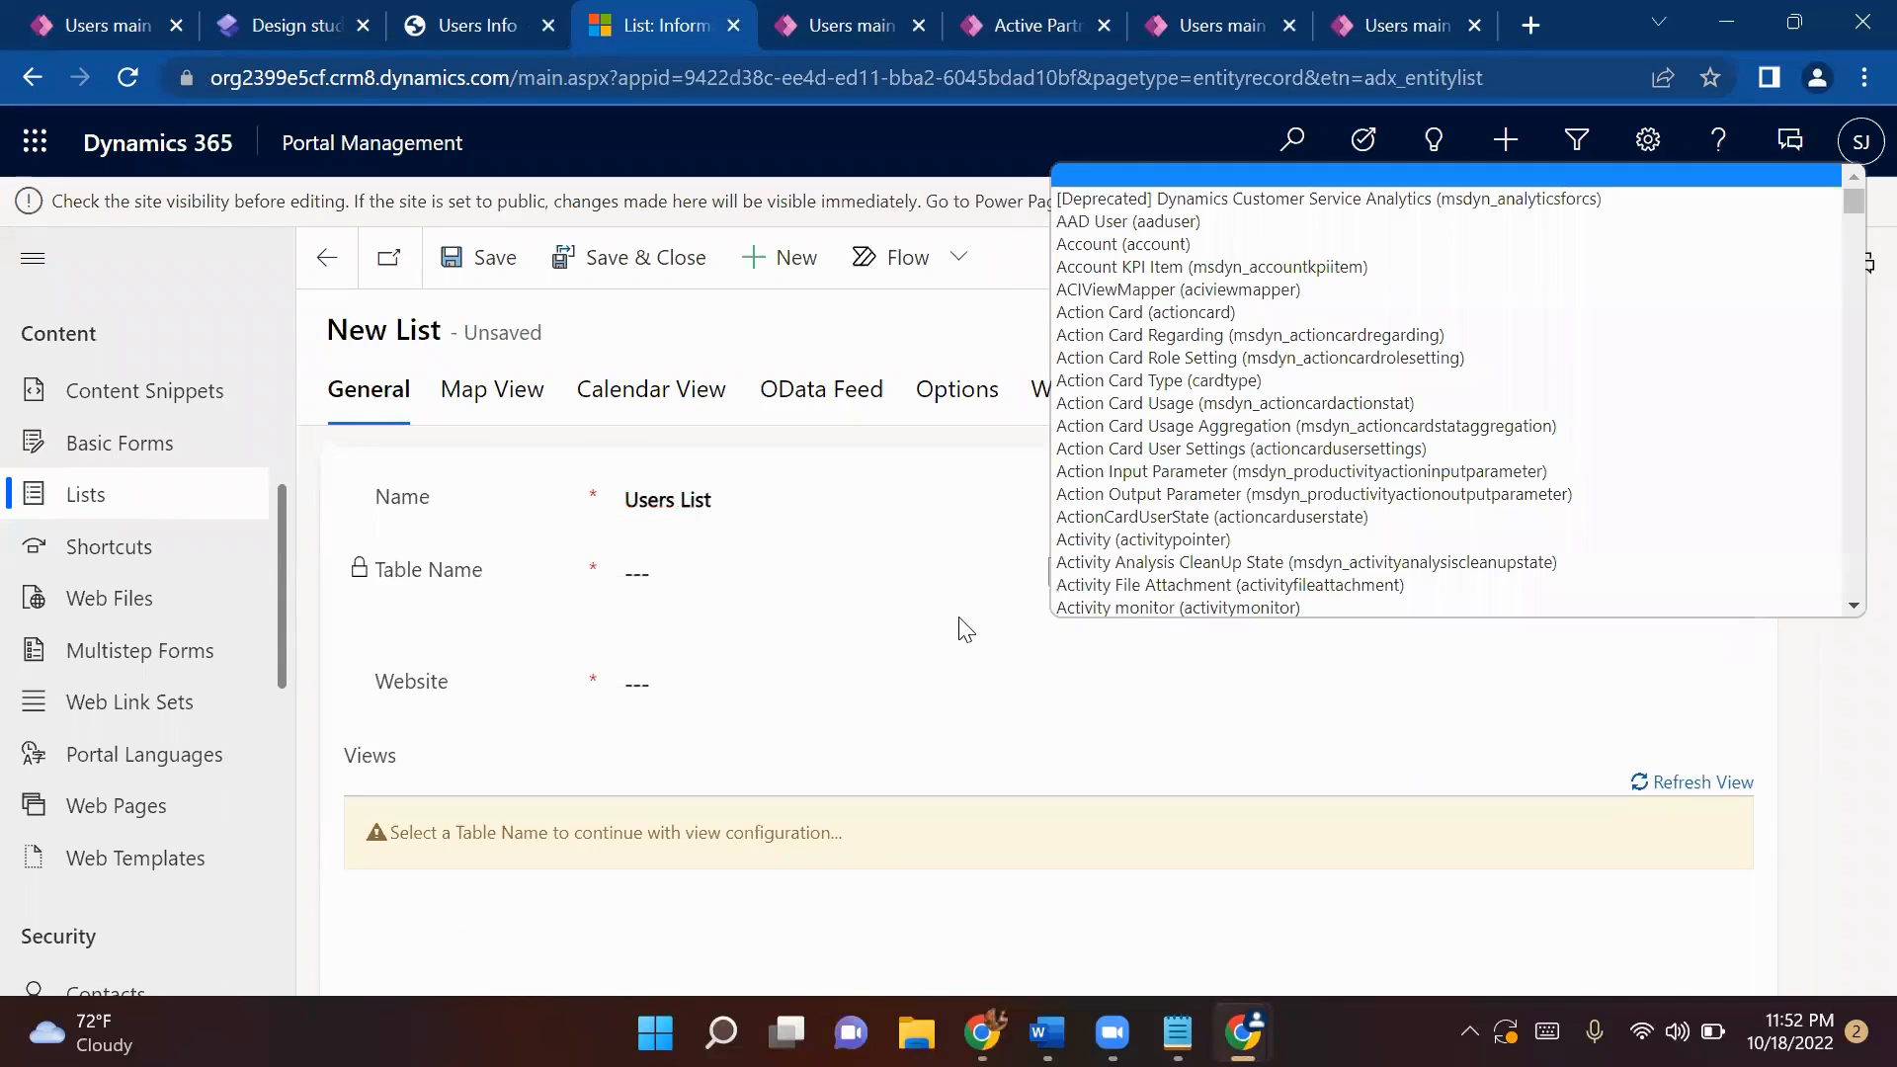
{"action": "type", "text": "users"}
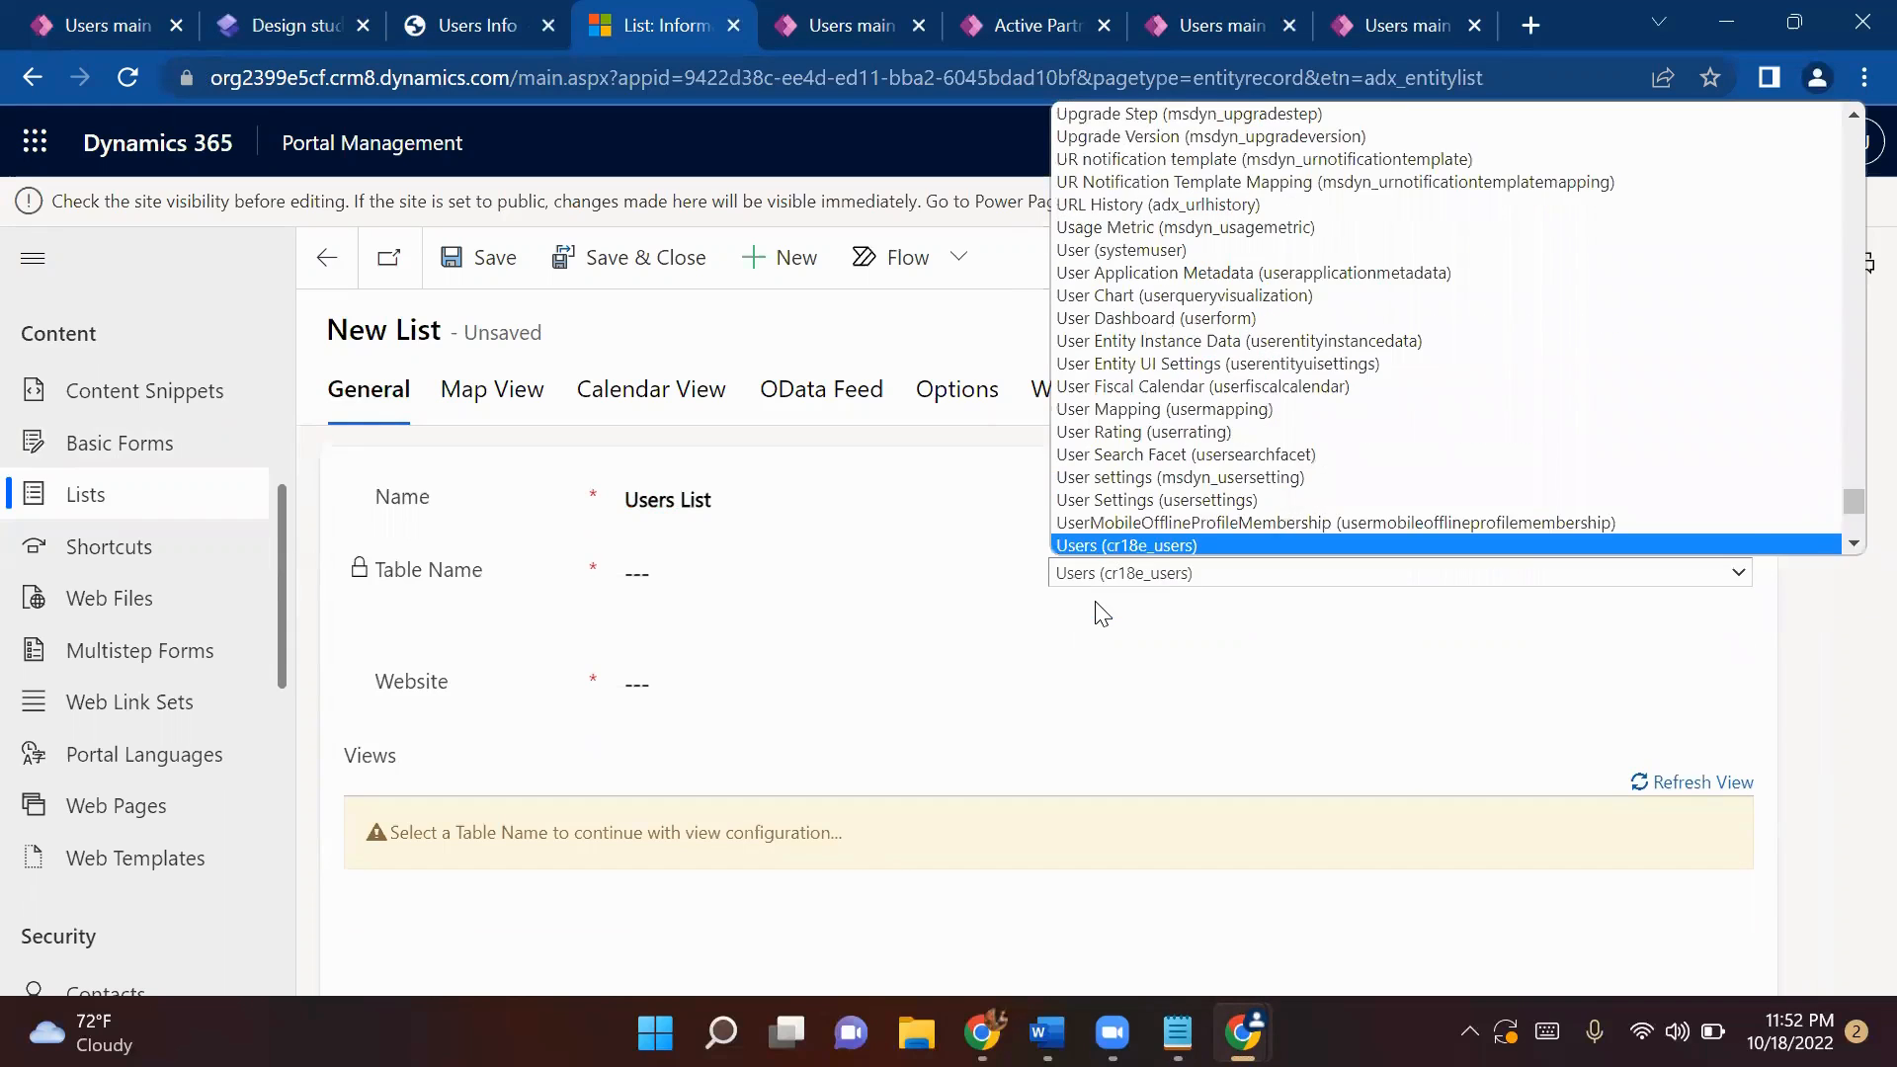
{"action": "left_click", "coordinate": [1113, 498]}
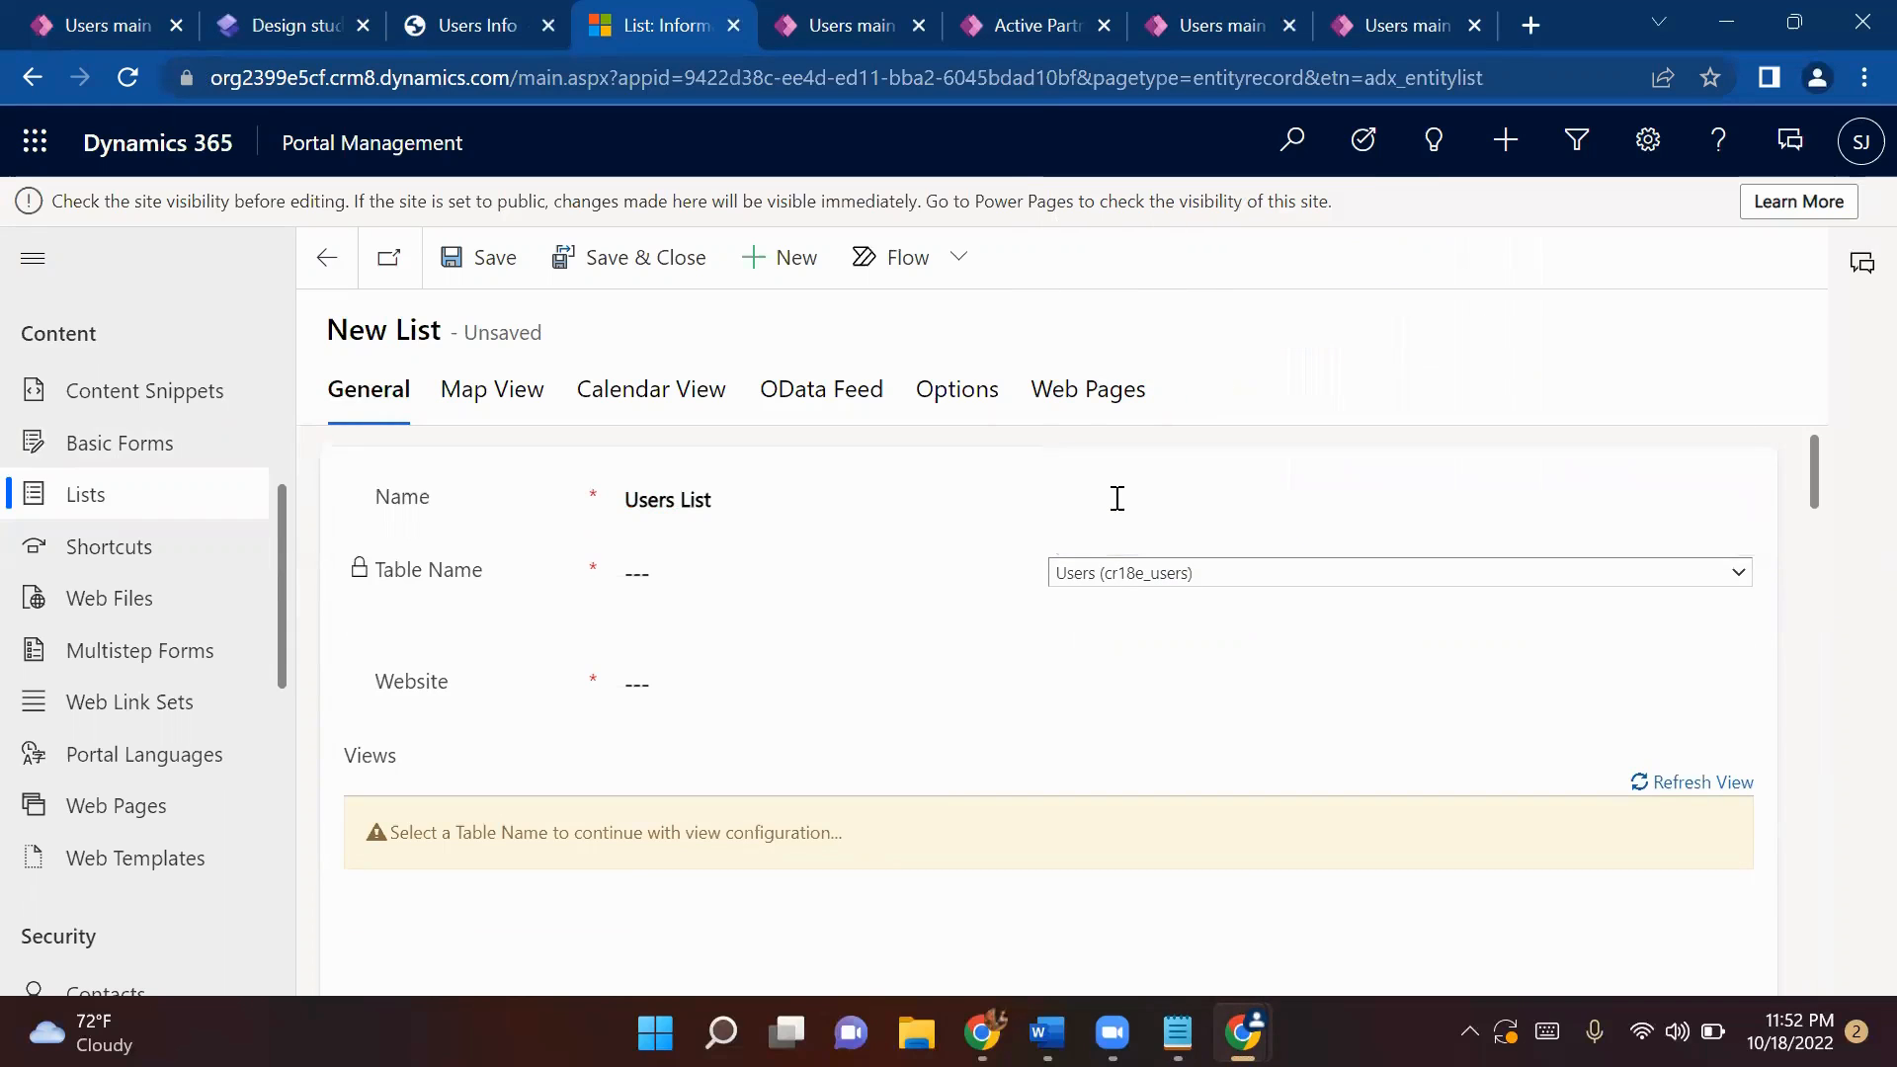
- Assign the techpower - techpower1011 website to the new list and save it
{"action": "left_click", "coordinate": [652, 688]}
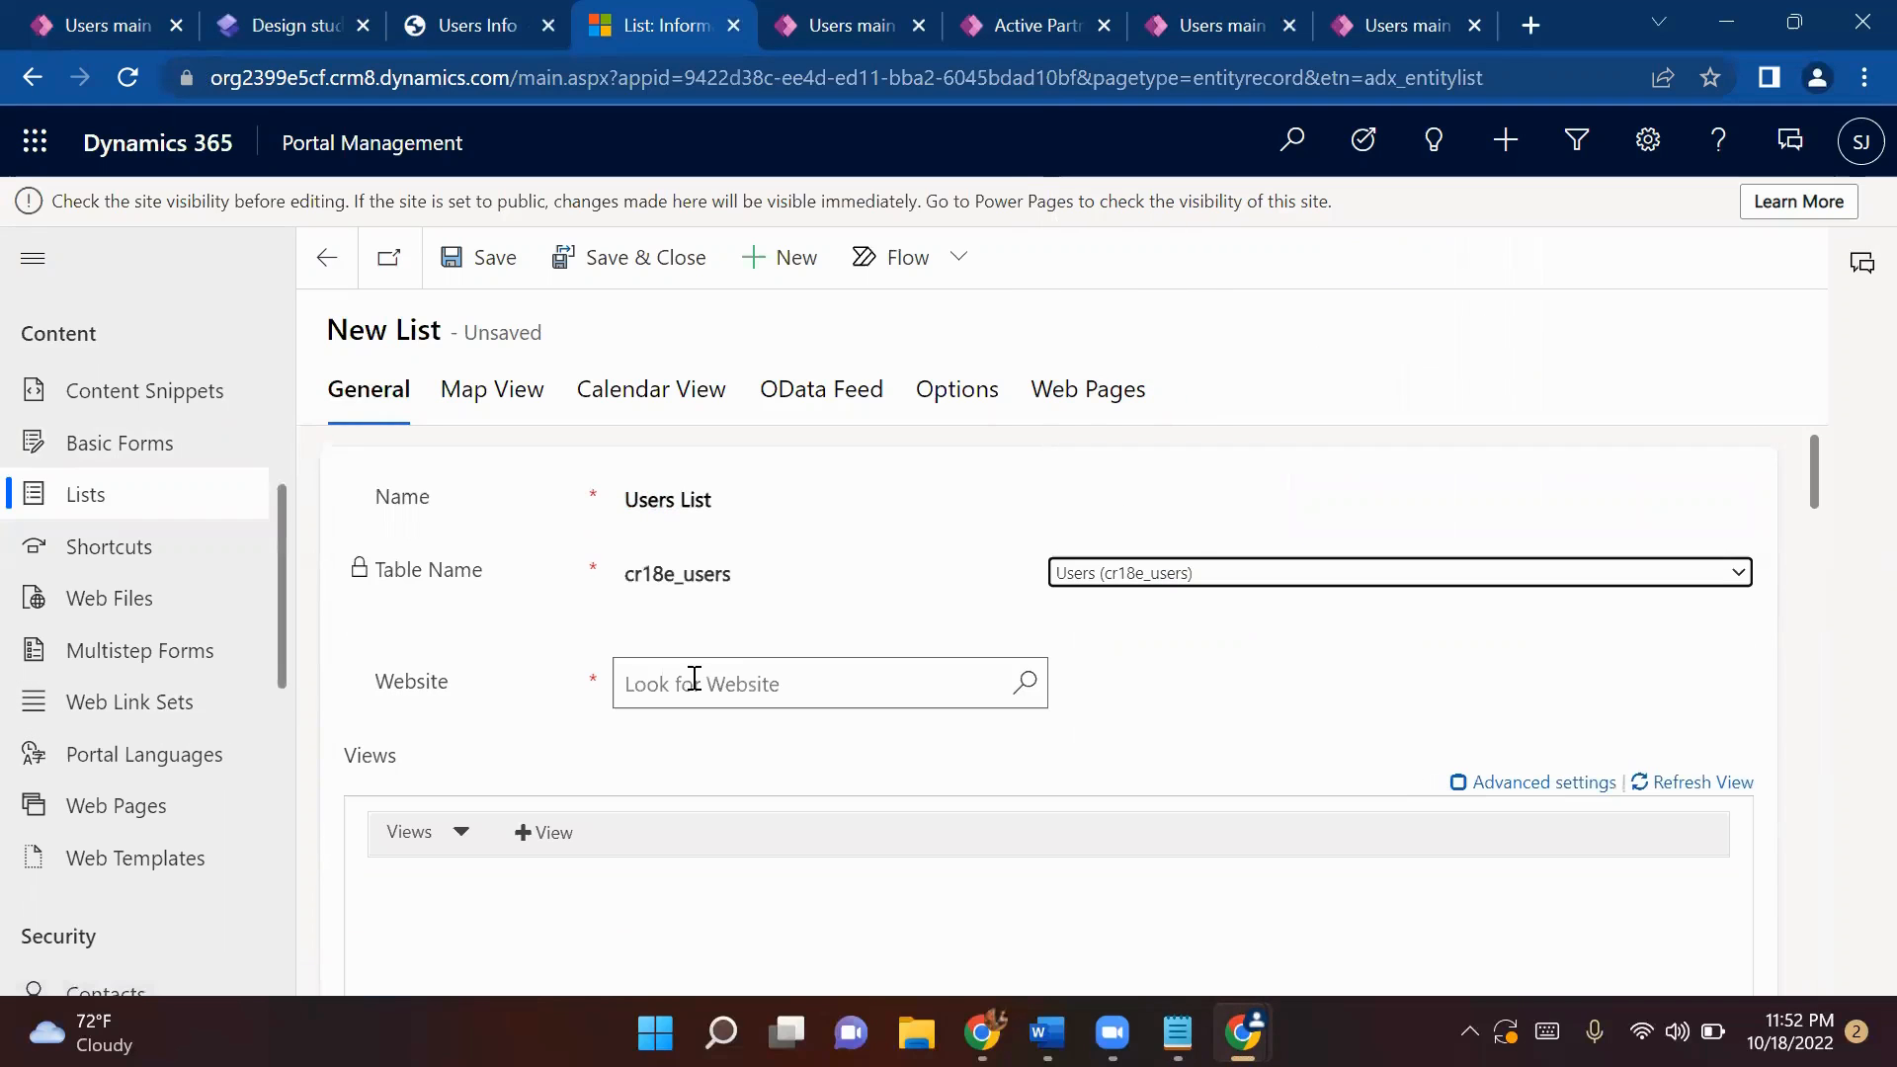
{"action": "left_click", "coordinate": [1025, 683]}
{"action": "left_click", "coordinate": [825, 830]}
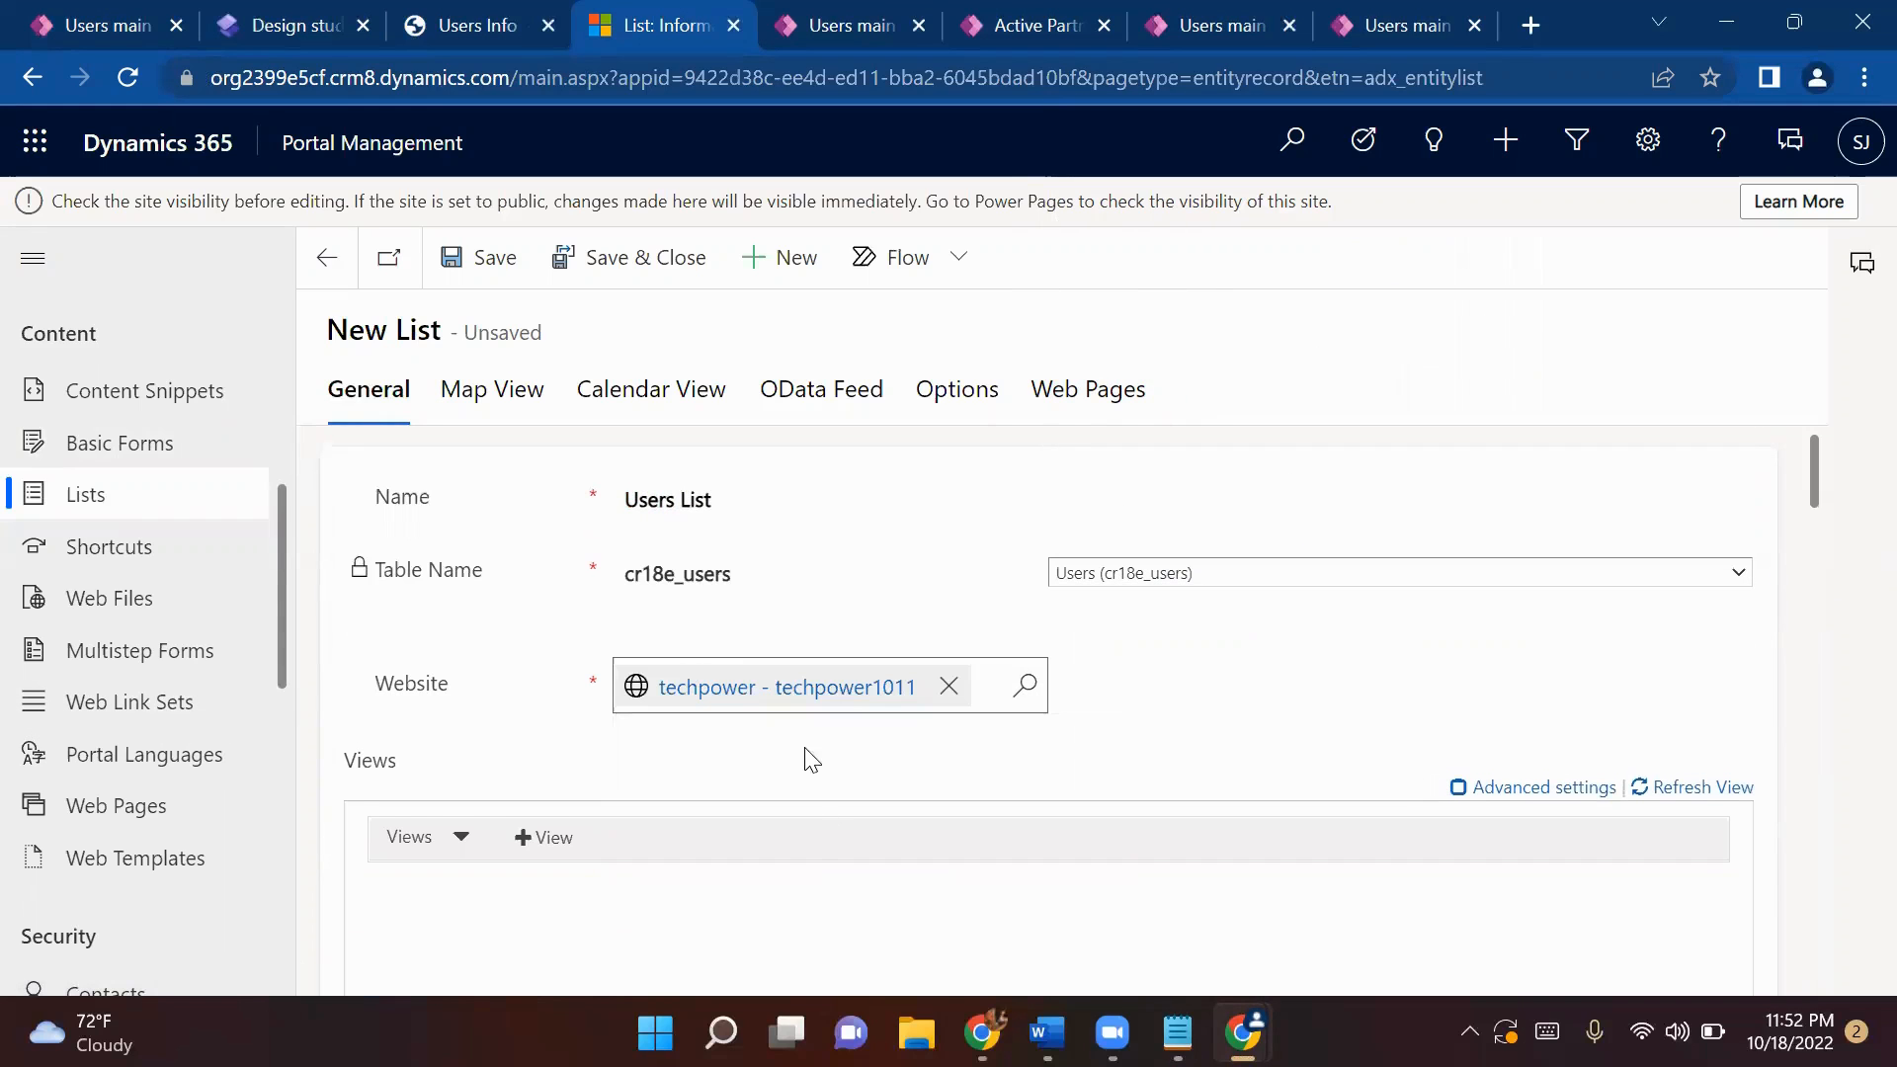
{"action": "scroll", "coordinate": [781, 642], "scroll_direction": "down", "scroll_amount": 1}
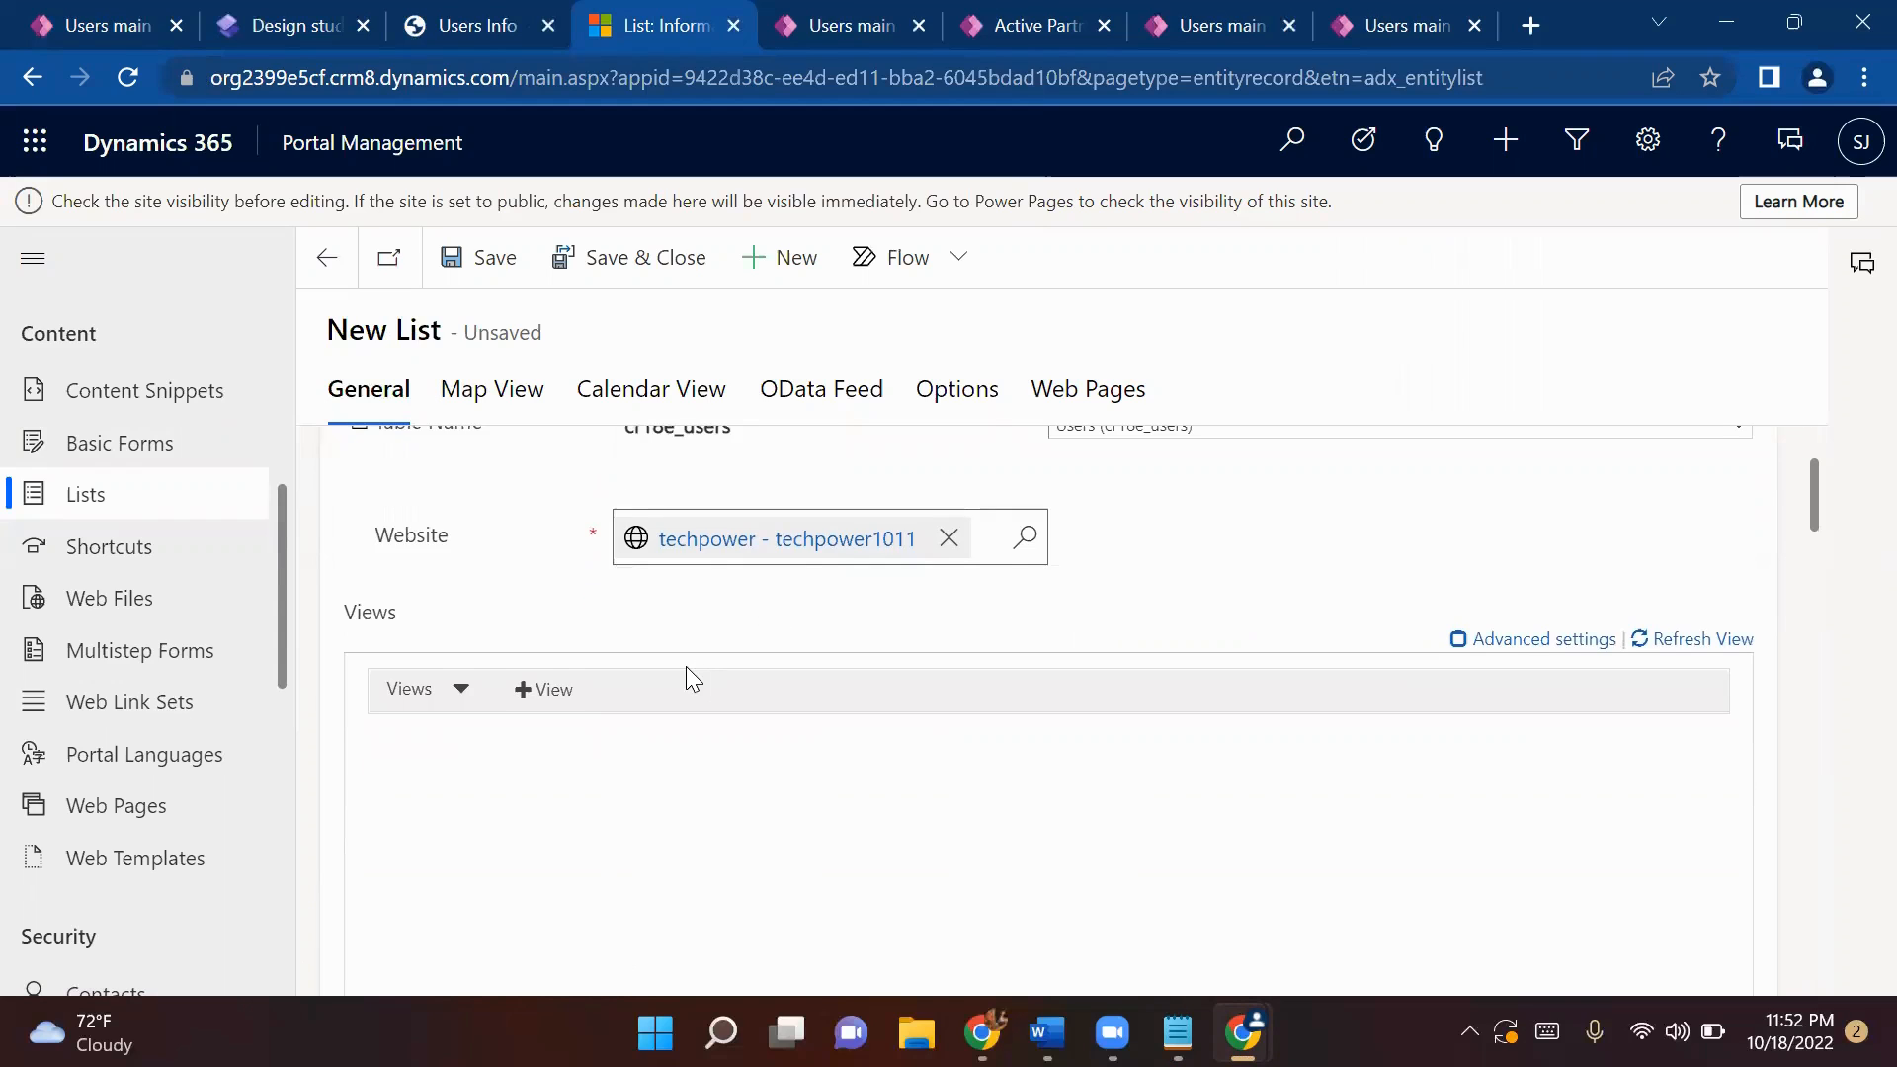
{"action": "scroll", "coordinate": [686, 672], "scroll_direction": "down", "scroll_amount": 1}
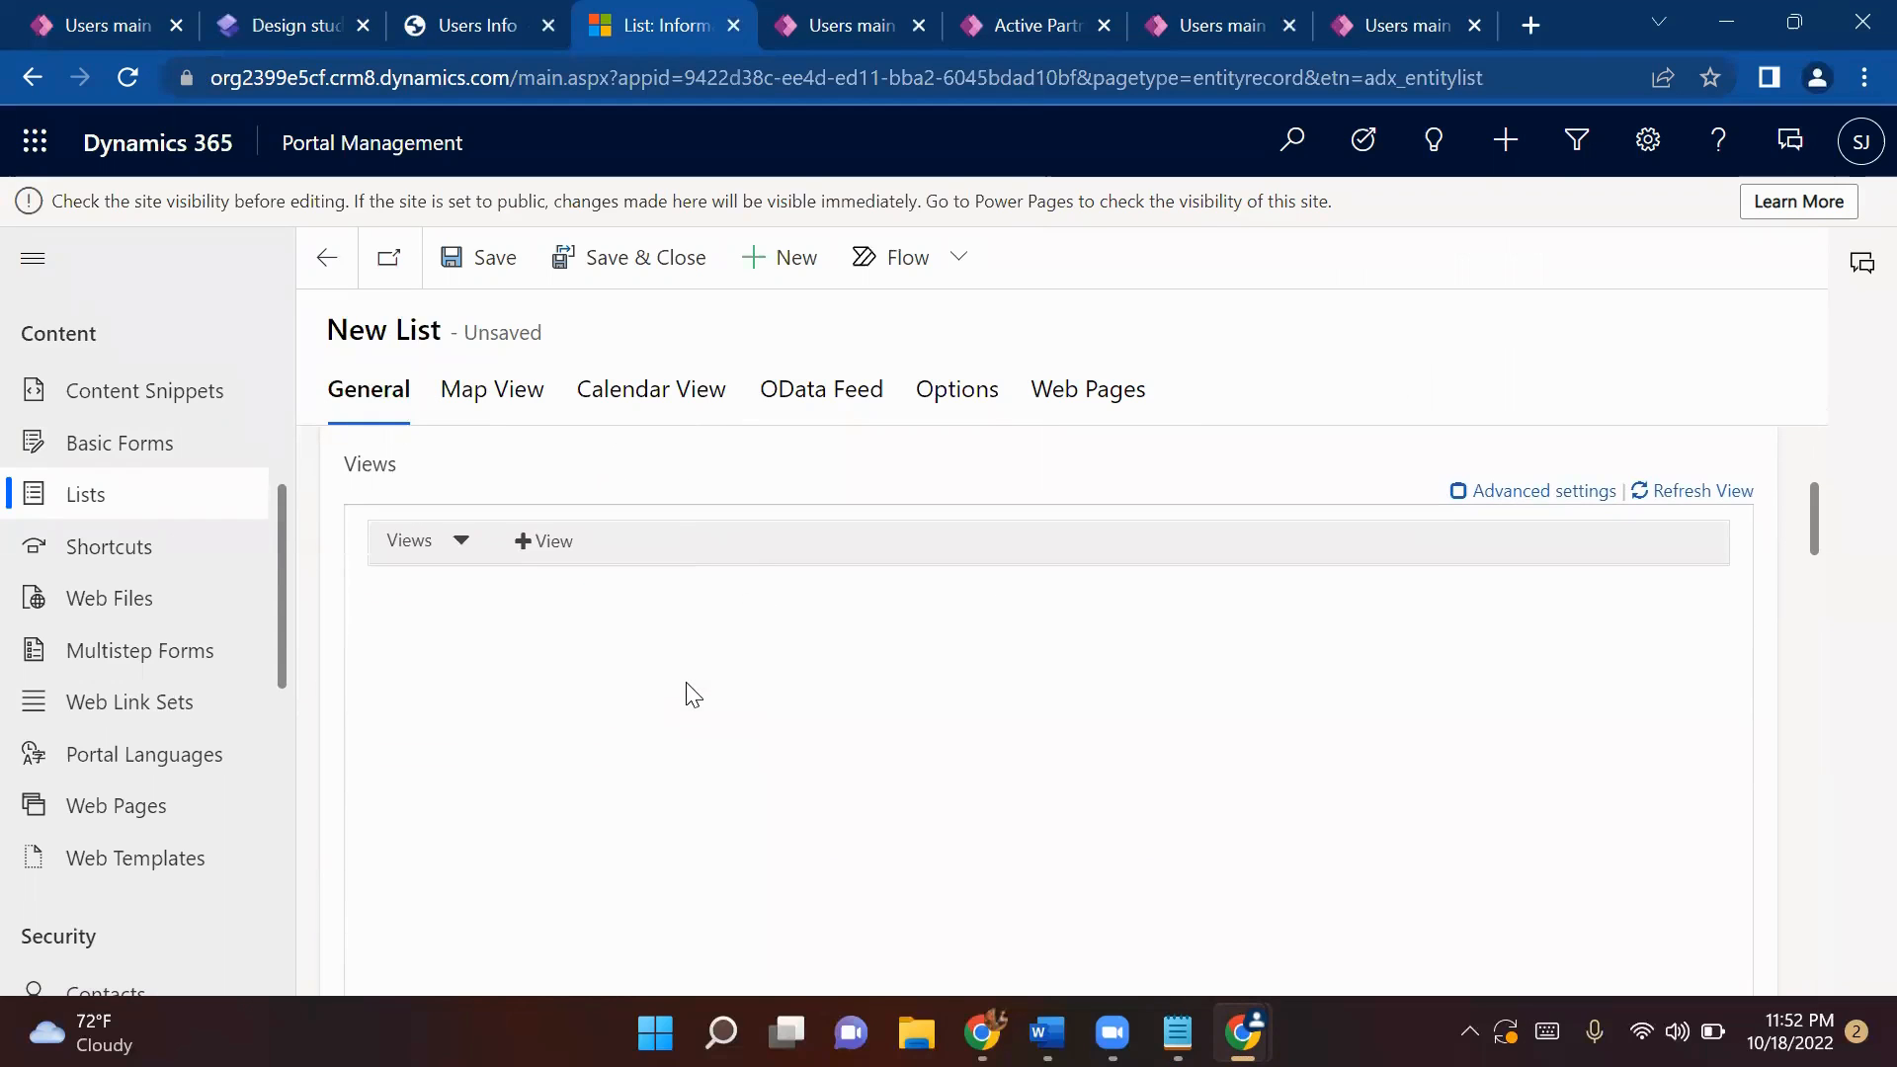
{"action": "scroll", "coordinate": [693, 696], "scroll_direction": "up", "scroll_amount": 2}
{"action": "left_click", "coordinate": [512, 260]}
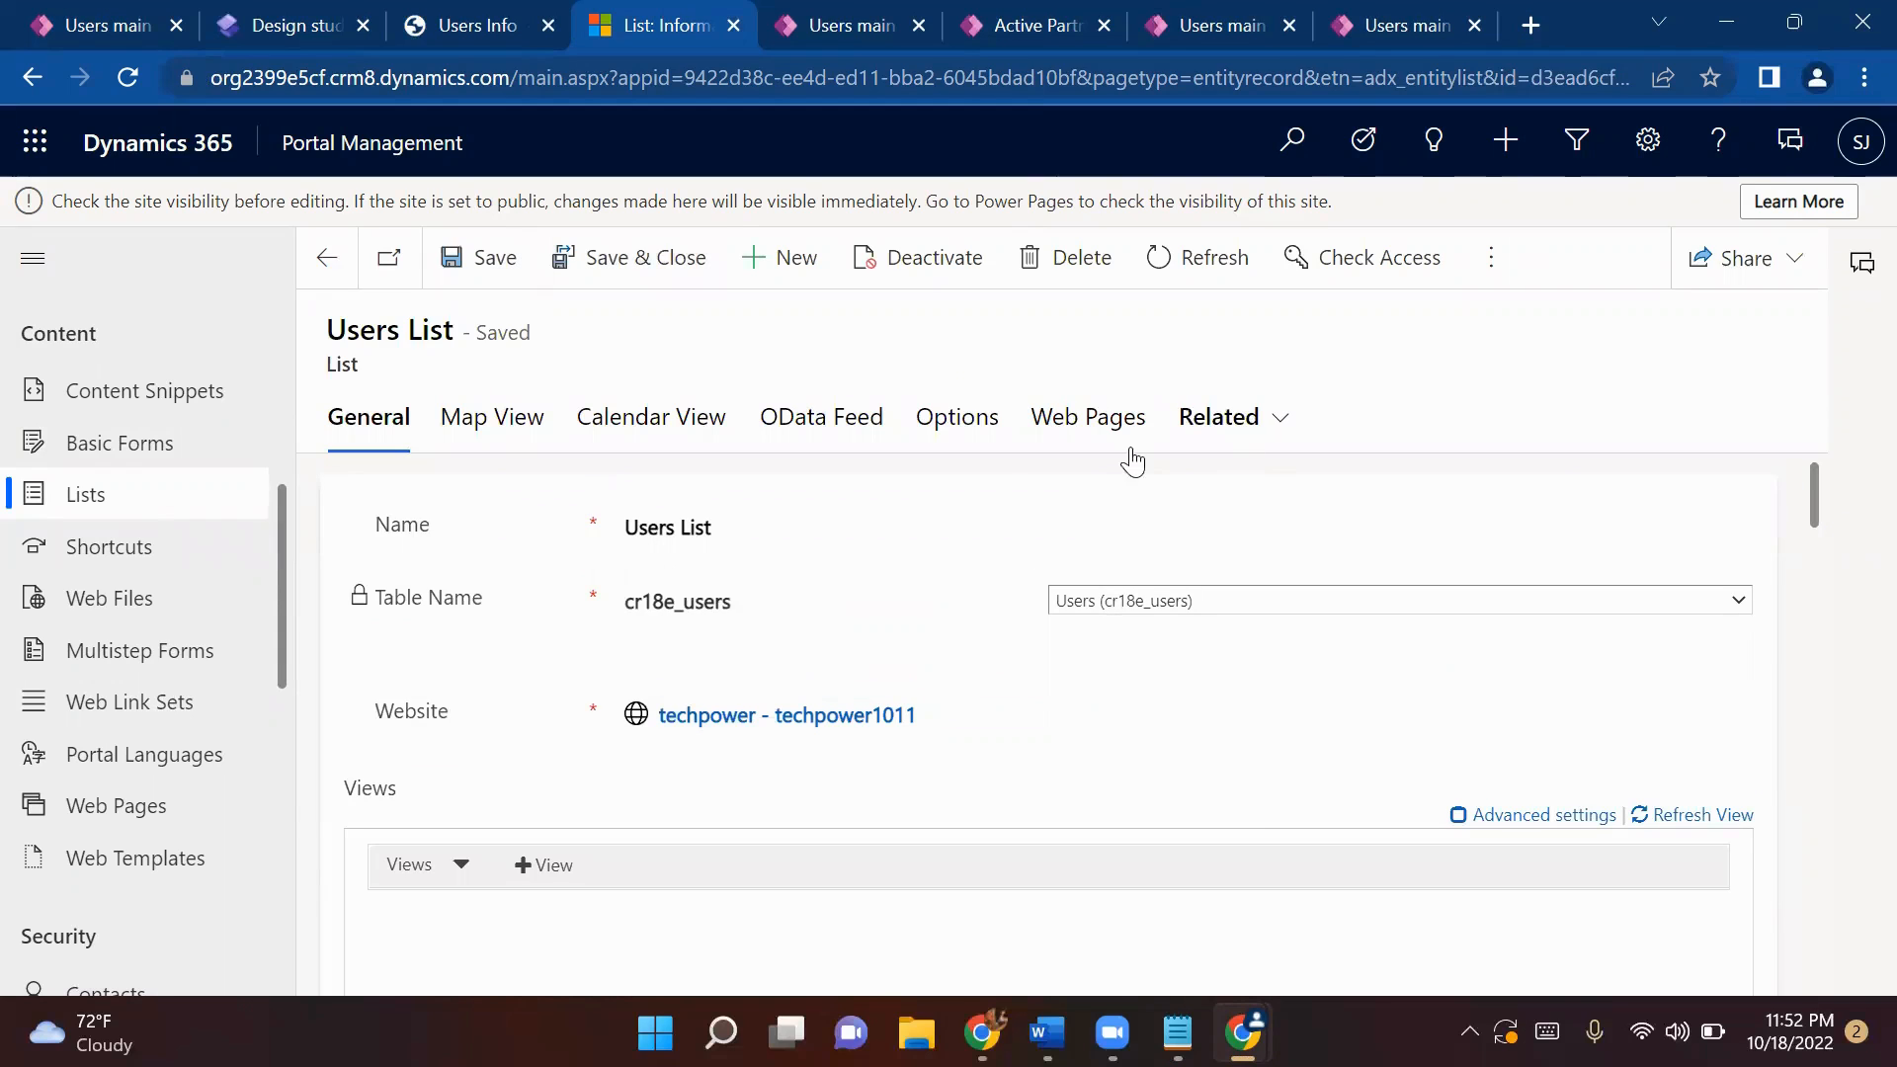
- Examine the grid configuration in the options of Users List
{"action": "left_click", "coordinate": [974, 427]}
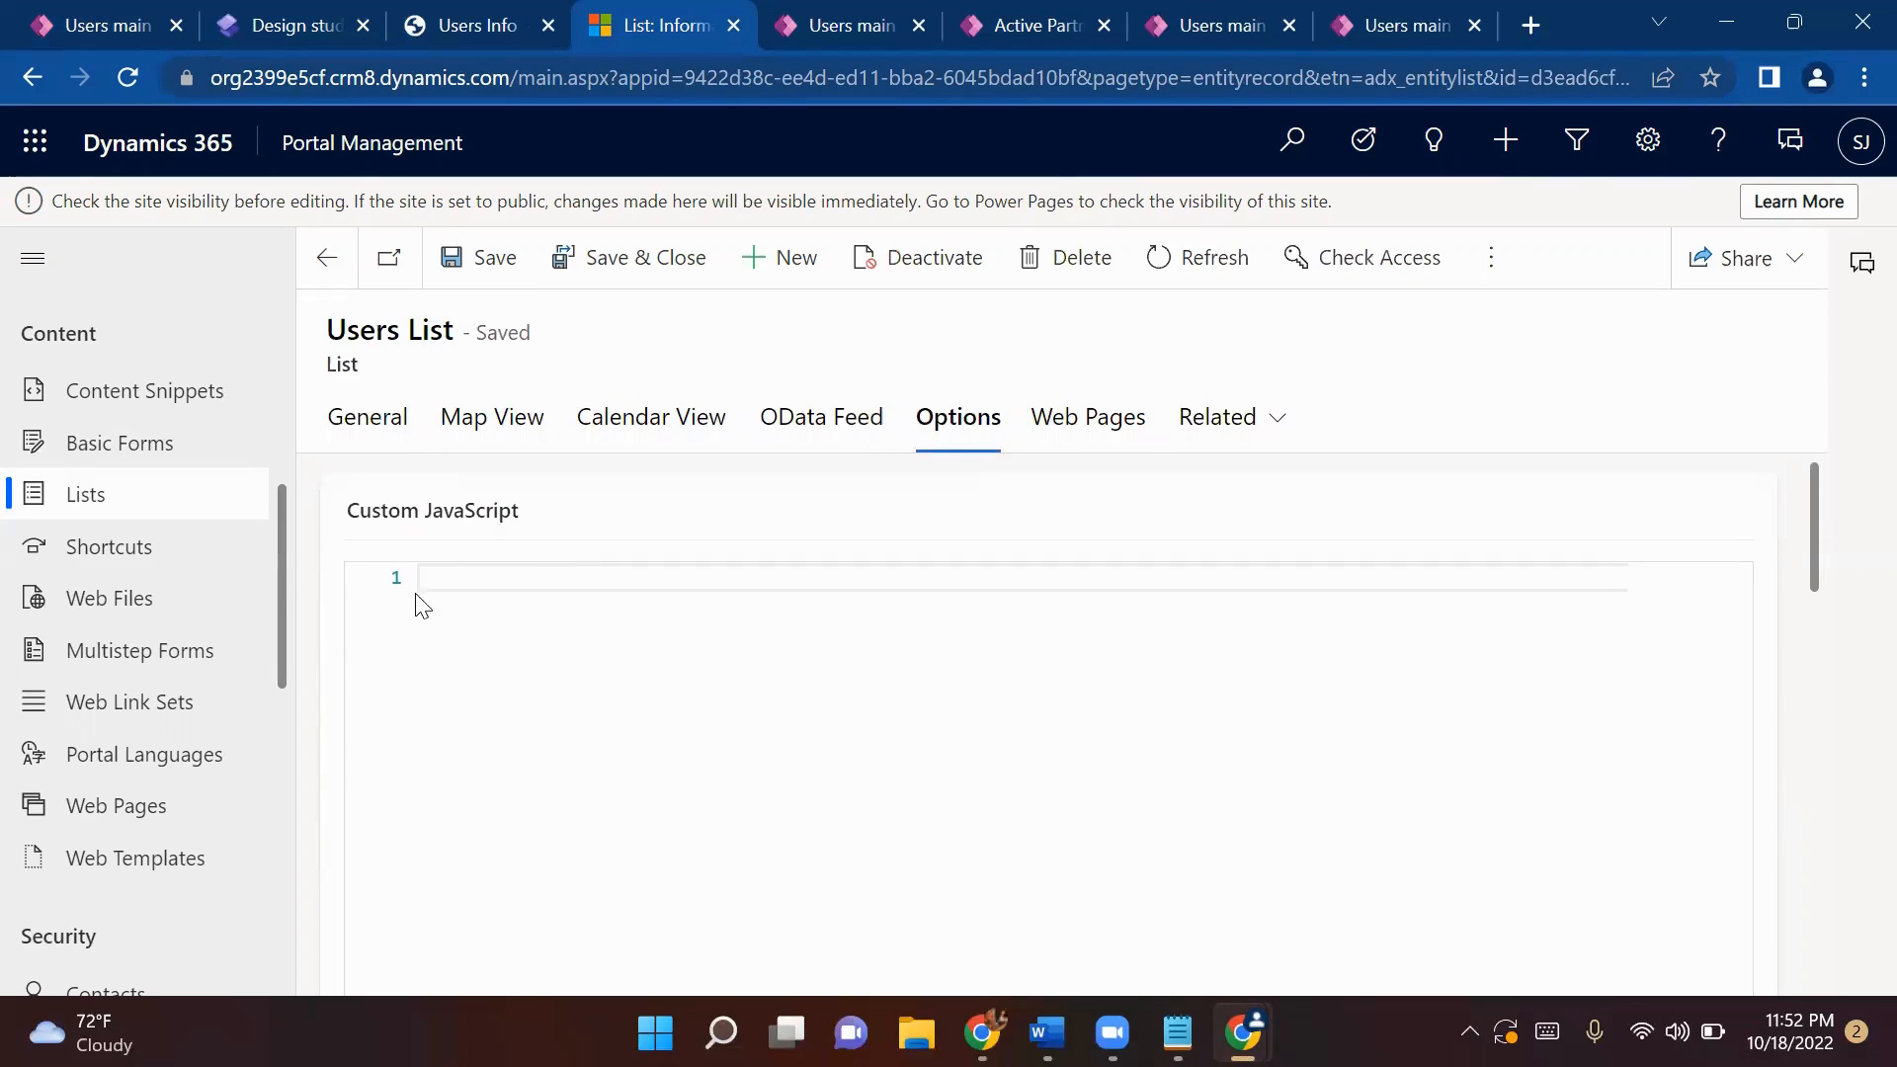
{"action": "scroll", "coordinate": [544, 623], "scroll_direction": "down", "scroll_amount": 5}
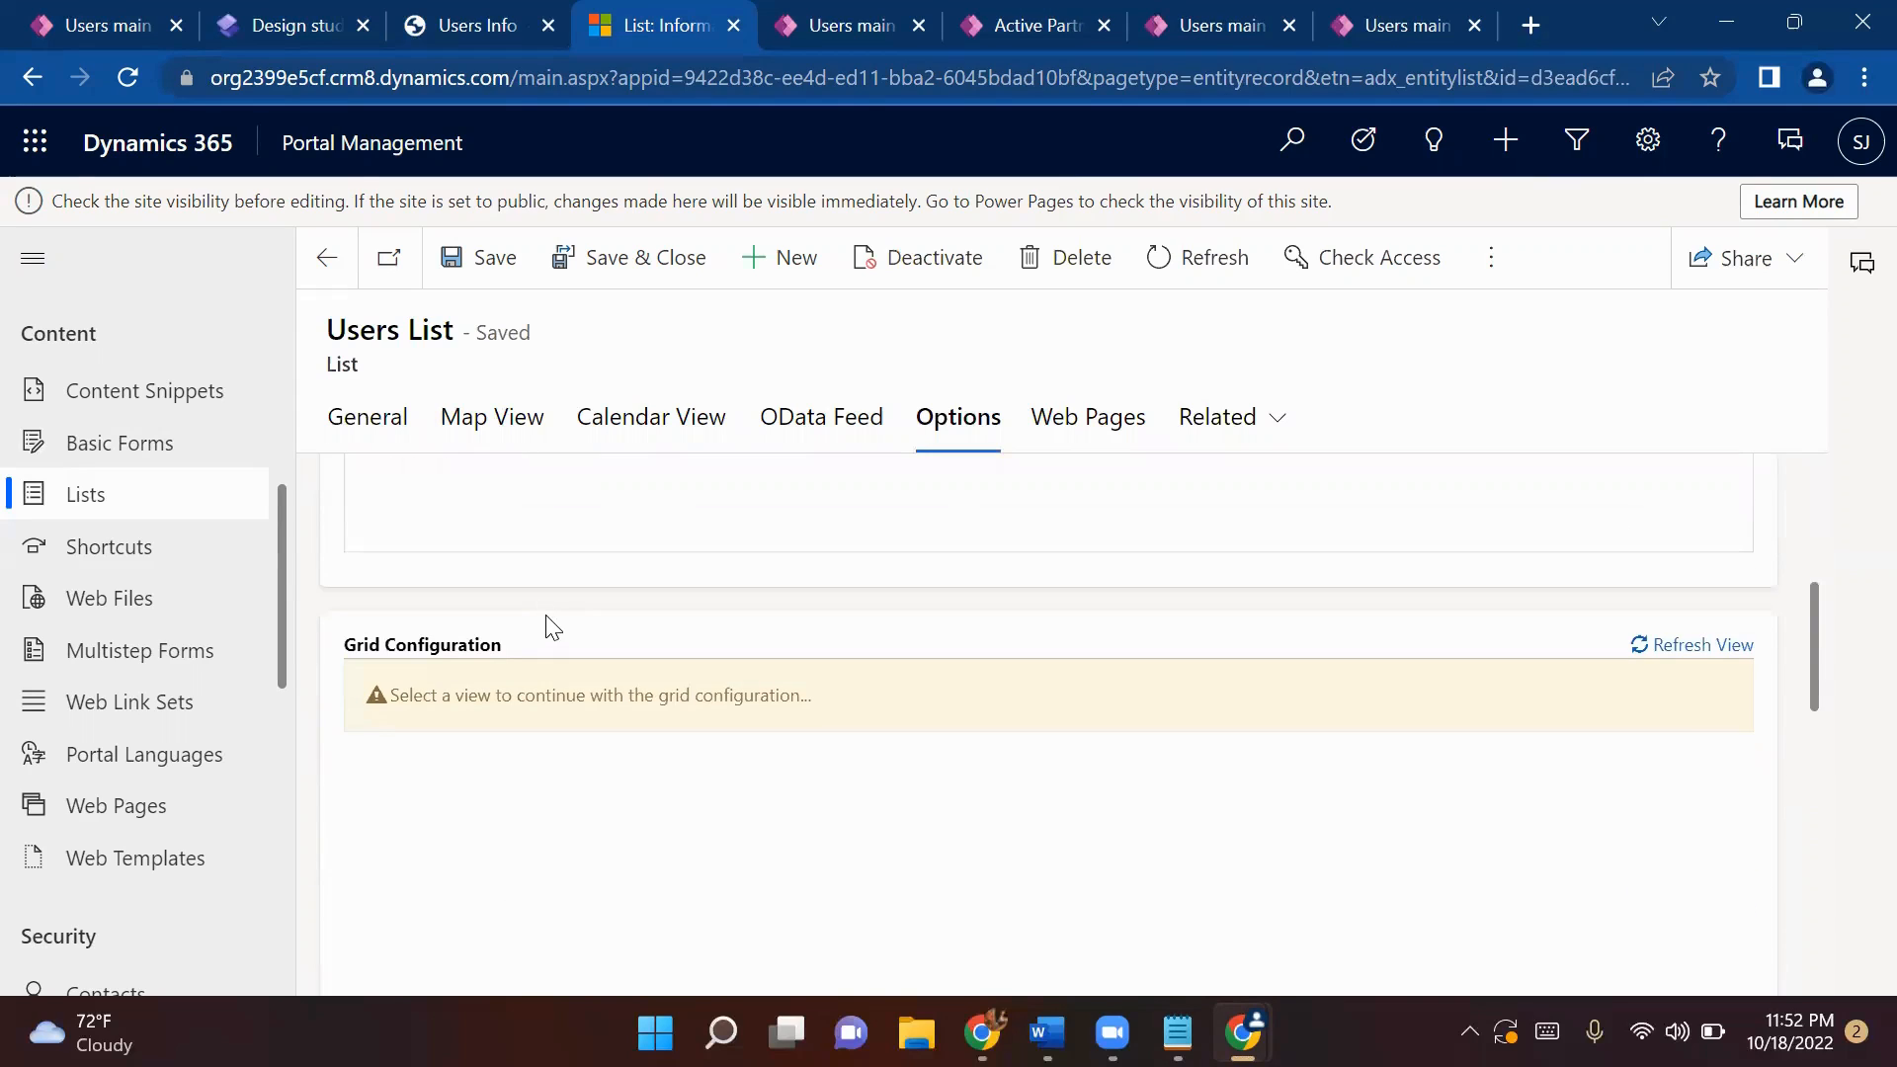
{"action": "scroll", "coordinate": [731, 657], "scroll_direction": "down", "scroll_amount": 2}
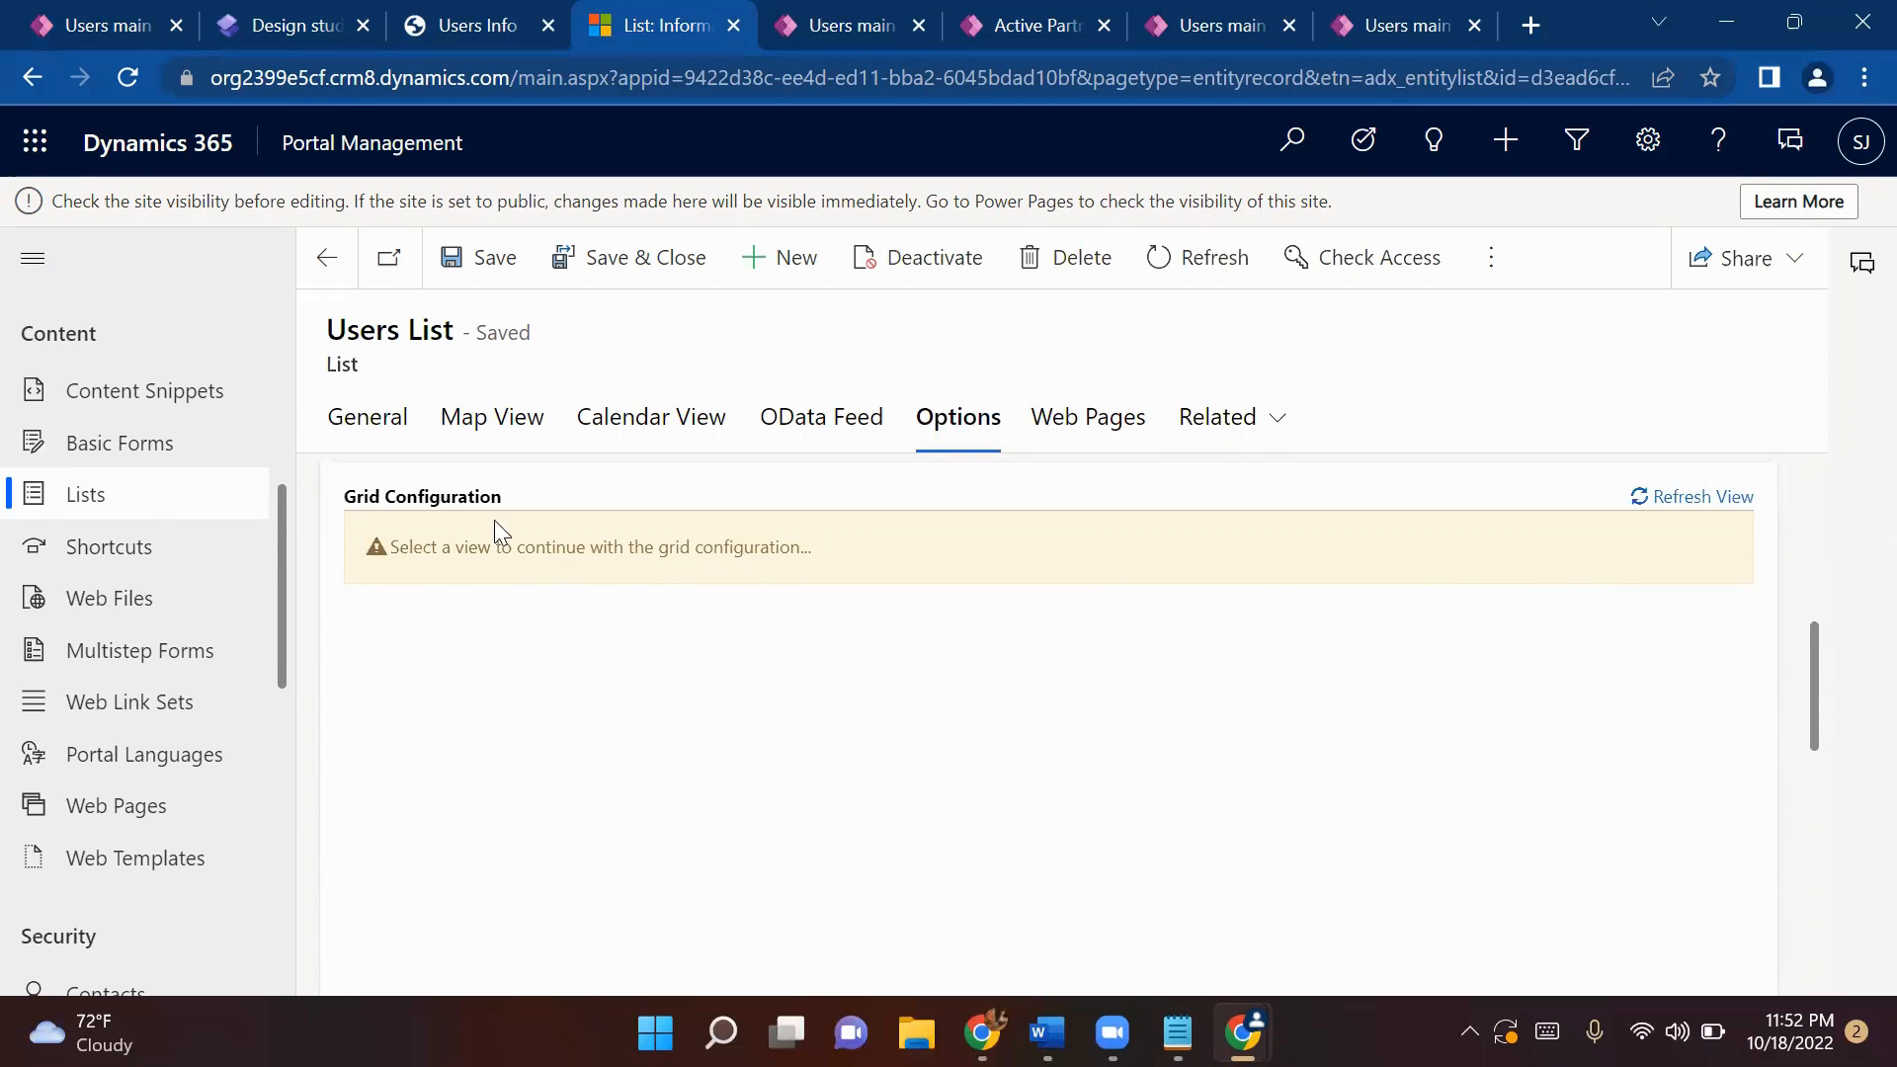
{"action": "scroll", "coordinate": [494, 519], "scroll_direction": "up", "scroll_amount": 5}
{"action": "scroll", "coordinate": [603, 612], "scroll_direction": "down", "scroll_amount": 4}
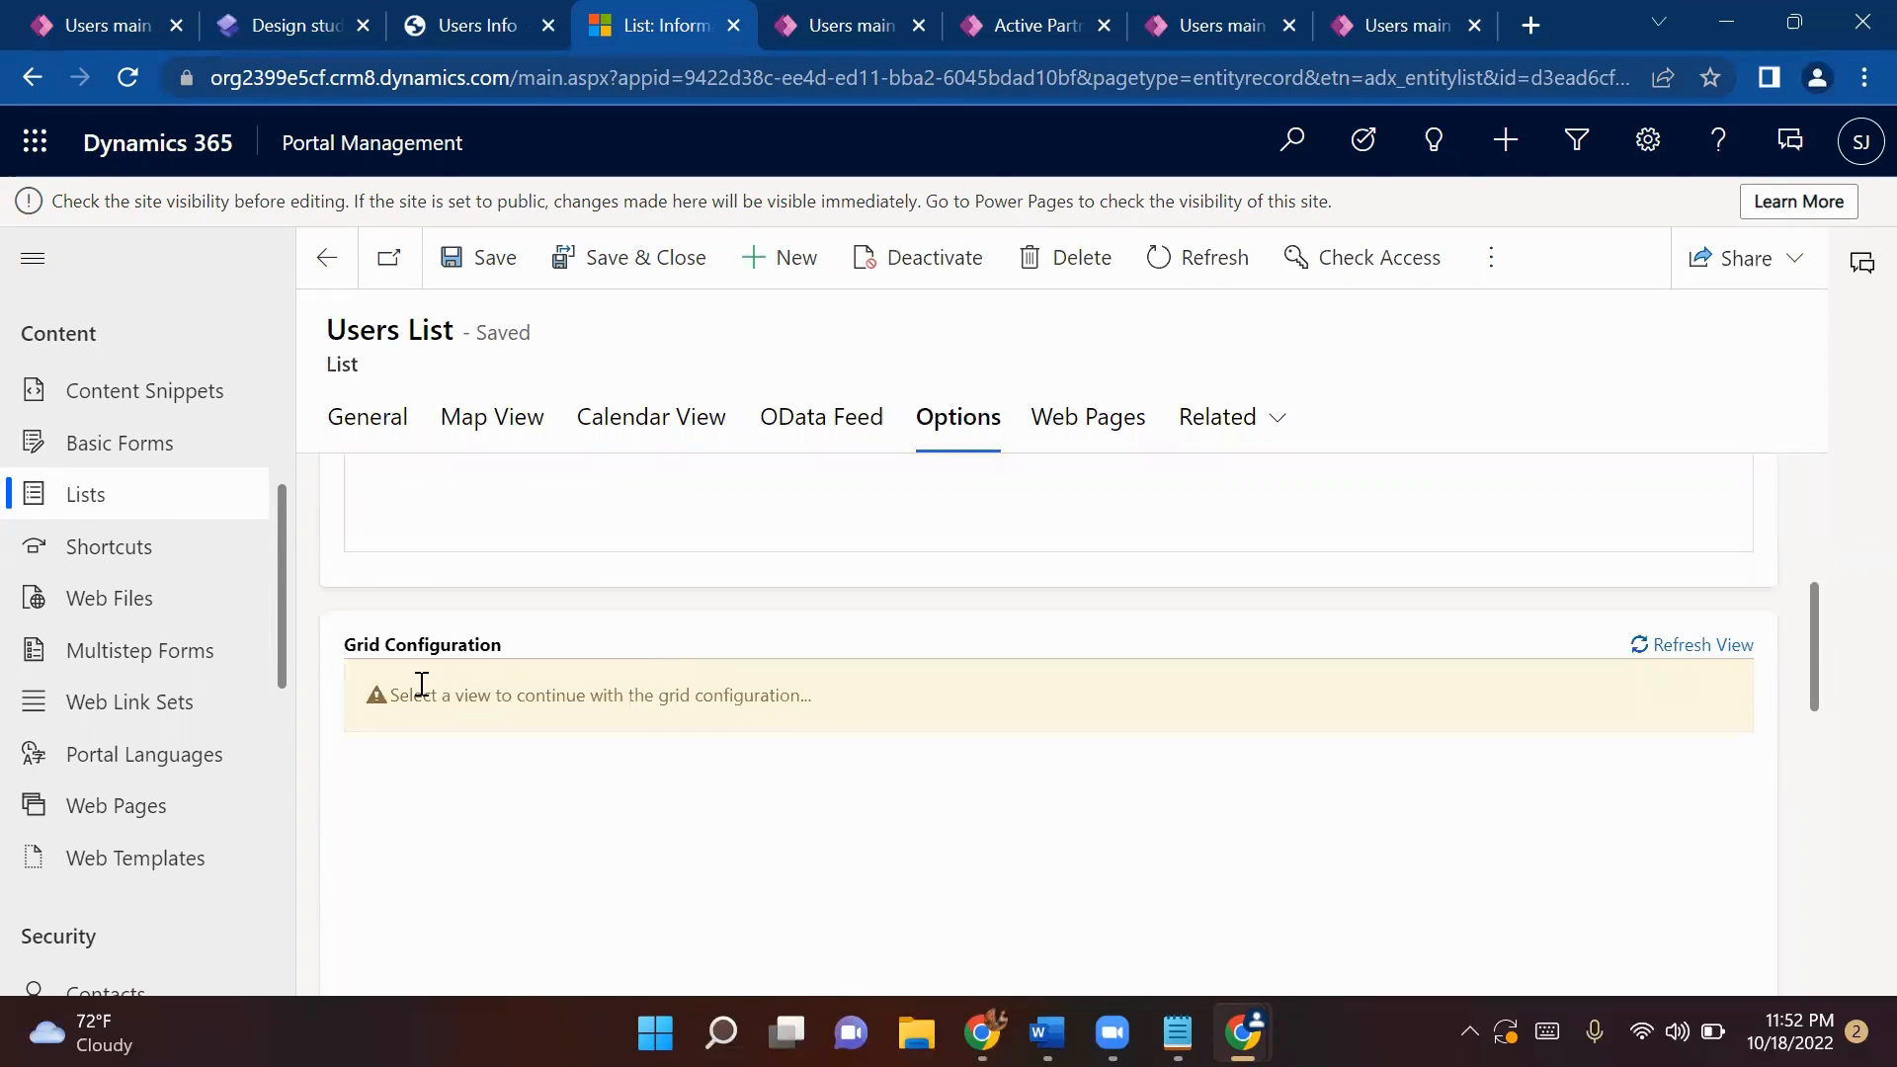
{"action": "scroll", "coordinate": [819, 666], "scroll_direction": "down", "scroll_amount": 1}
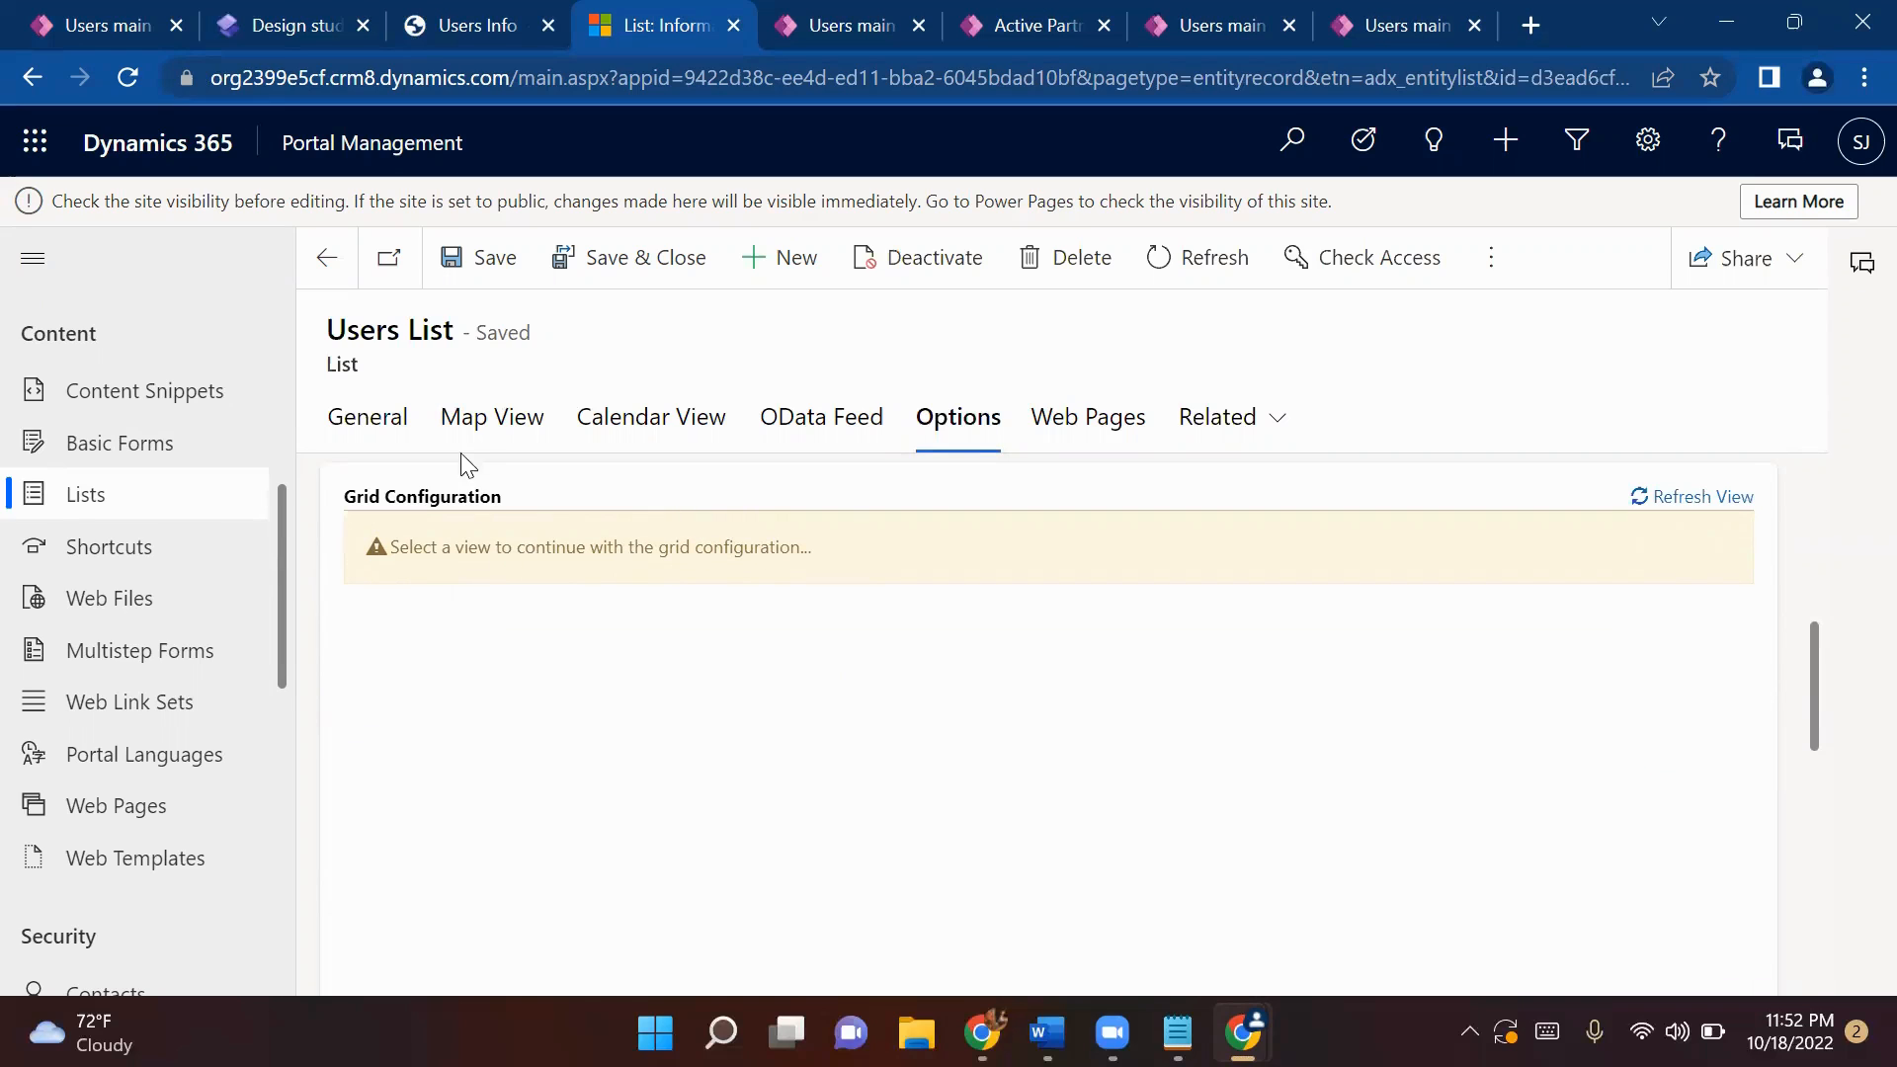
- Add the Active Users view to Users List and save the list
{"action": "left_click", "coordinate": [380, 419]}
{"action": "scroll", "coordinate": [546, 648], "scroll_direction": "down", "scroll_amount": 1}
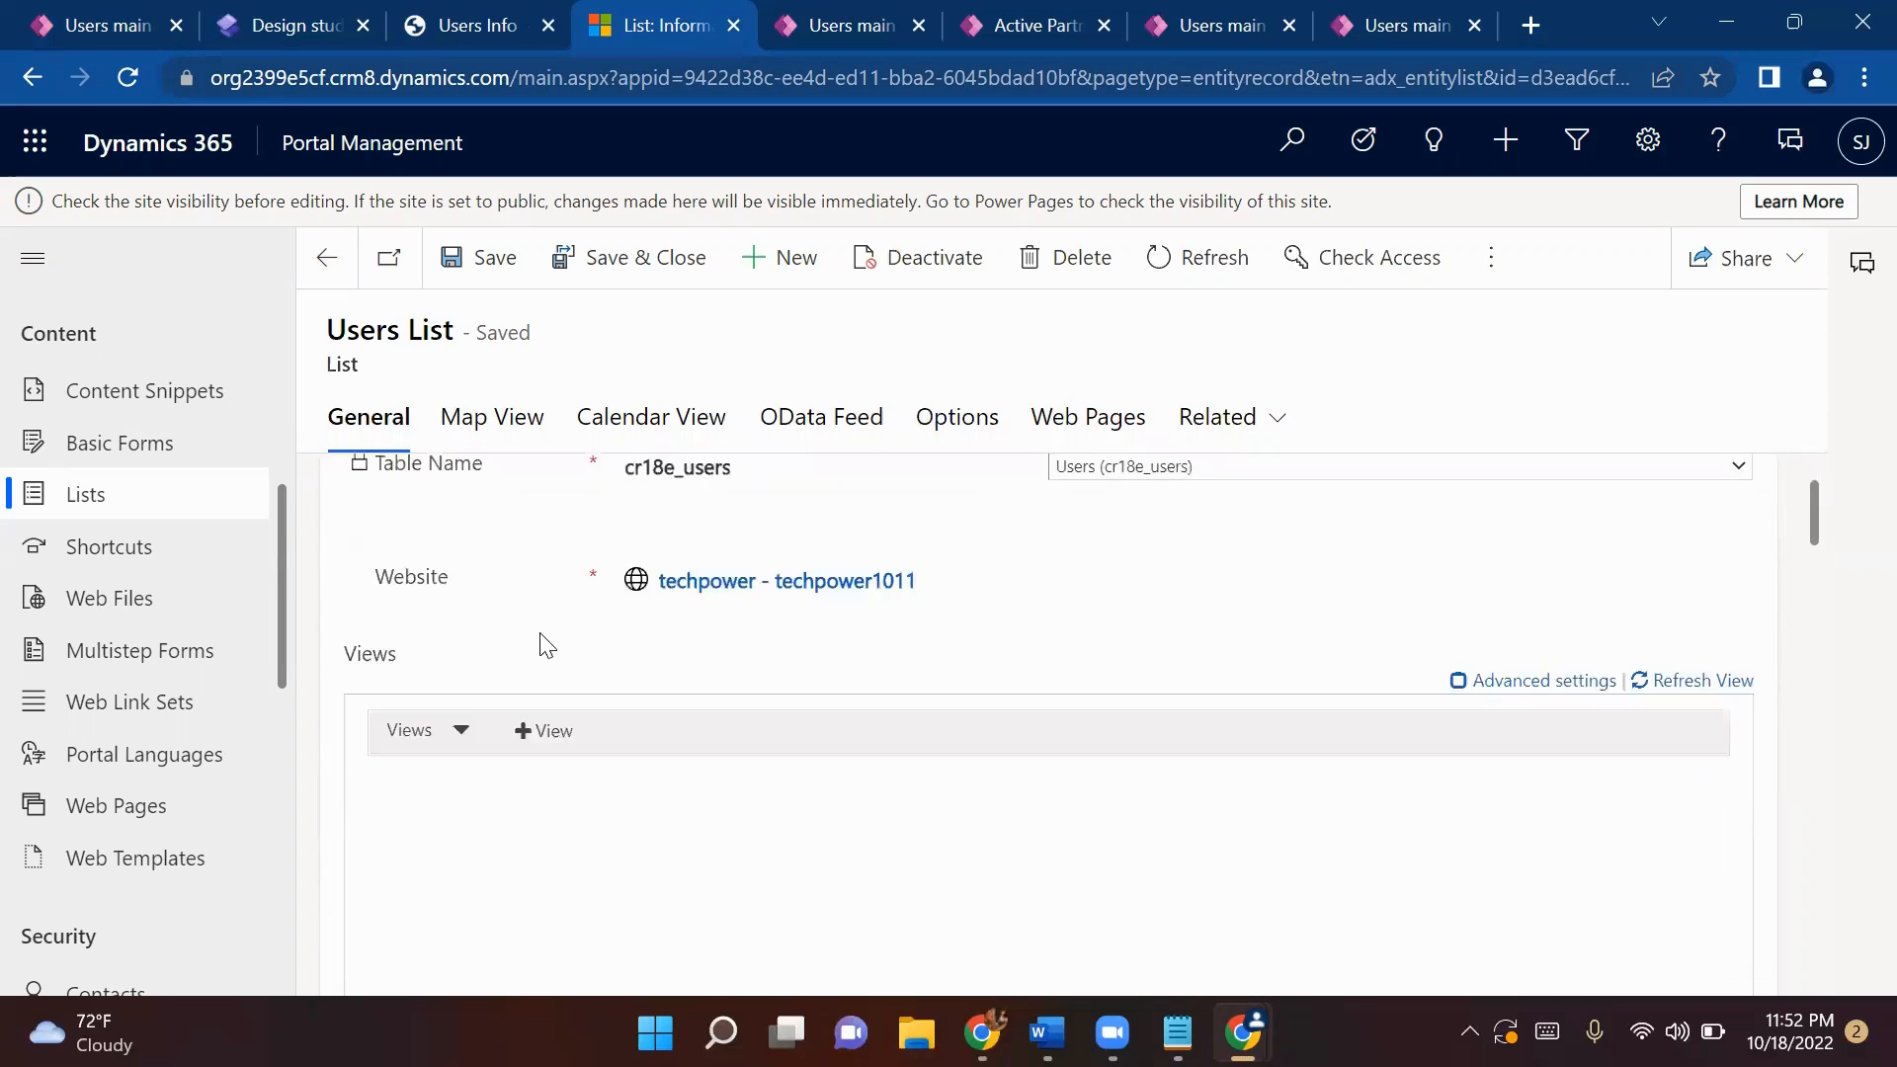
{"action": "scroll", "coordinate": [546, 648], "scroll_direction": "down", "scroll_amount": 1}
{"action": "left_click", "coordinate": [523, 575]}
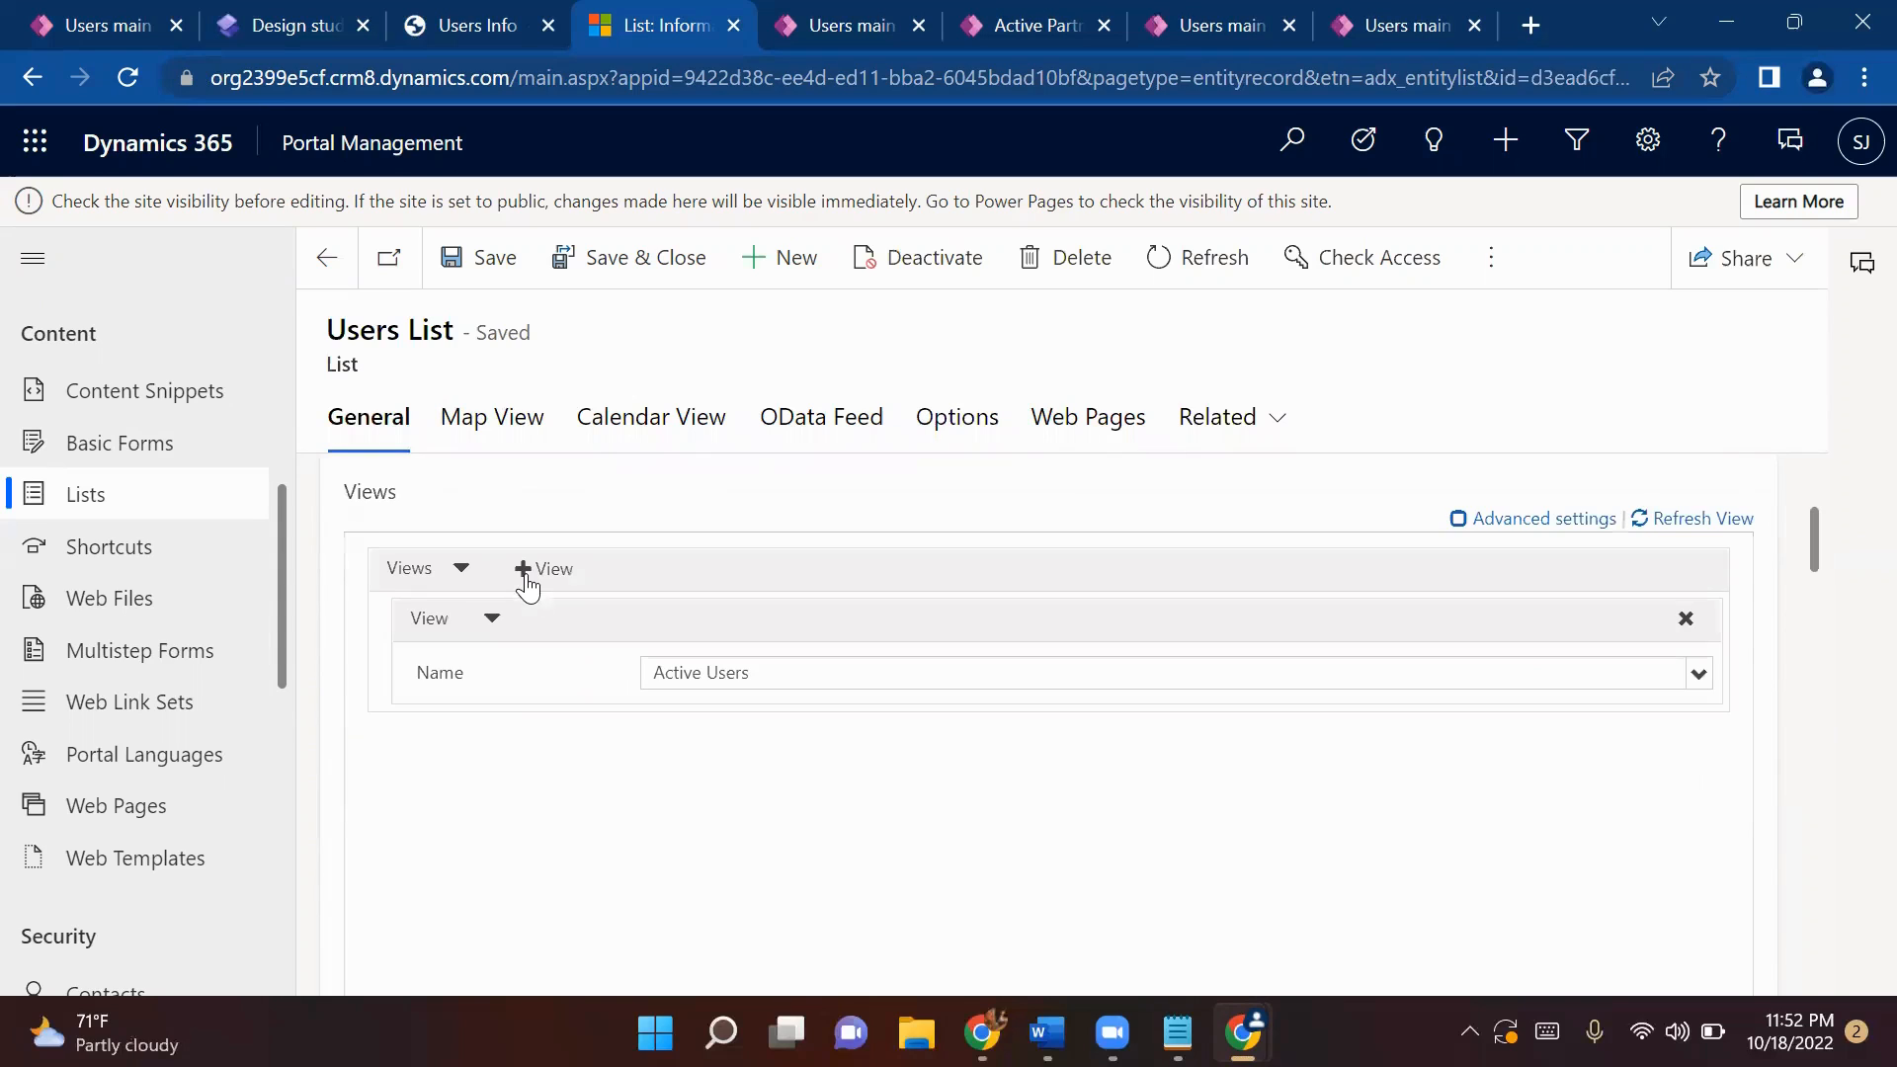
{"action": "left_click", "coordinate": [725, 691]}
{"action": "left_click", "coordinate": [736, 711]}
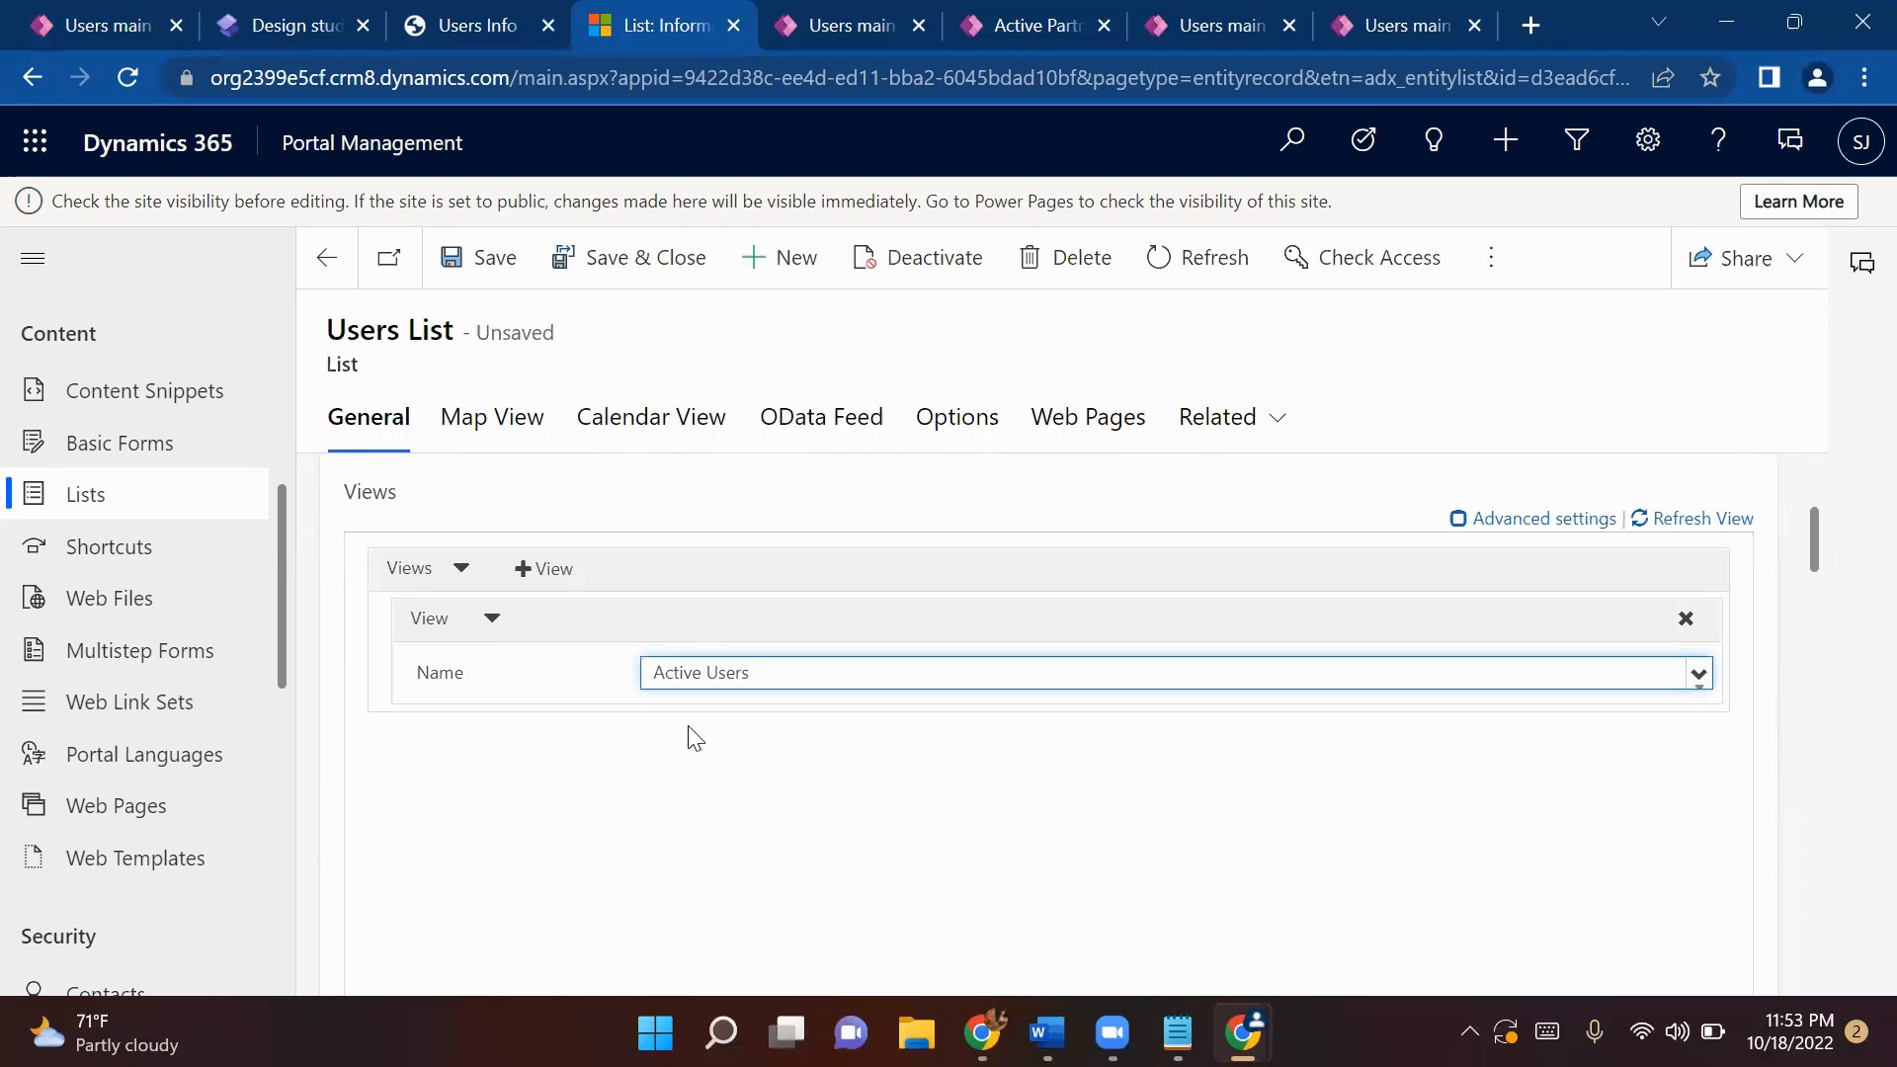
{"action": "scroll", "coordinate": [691, 736], "scroll_direction": "up", "scroll_amount": 1}
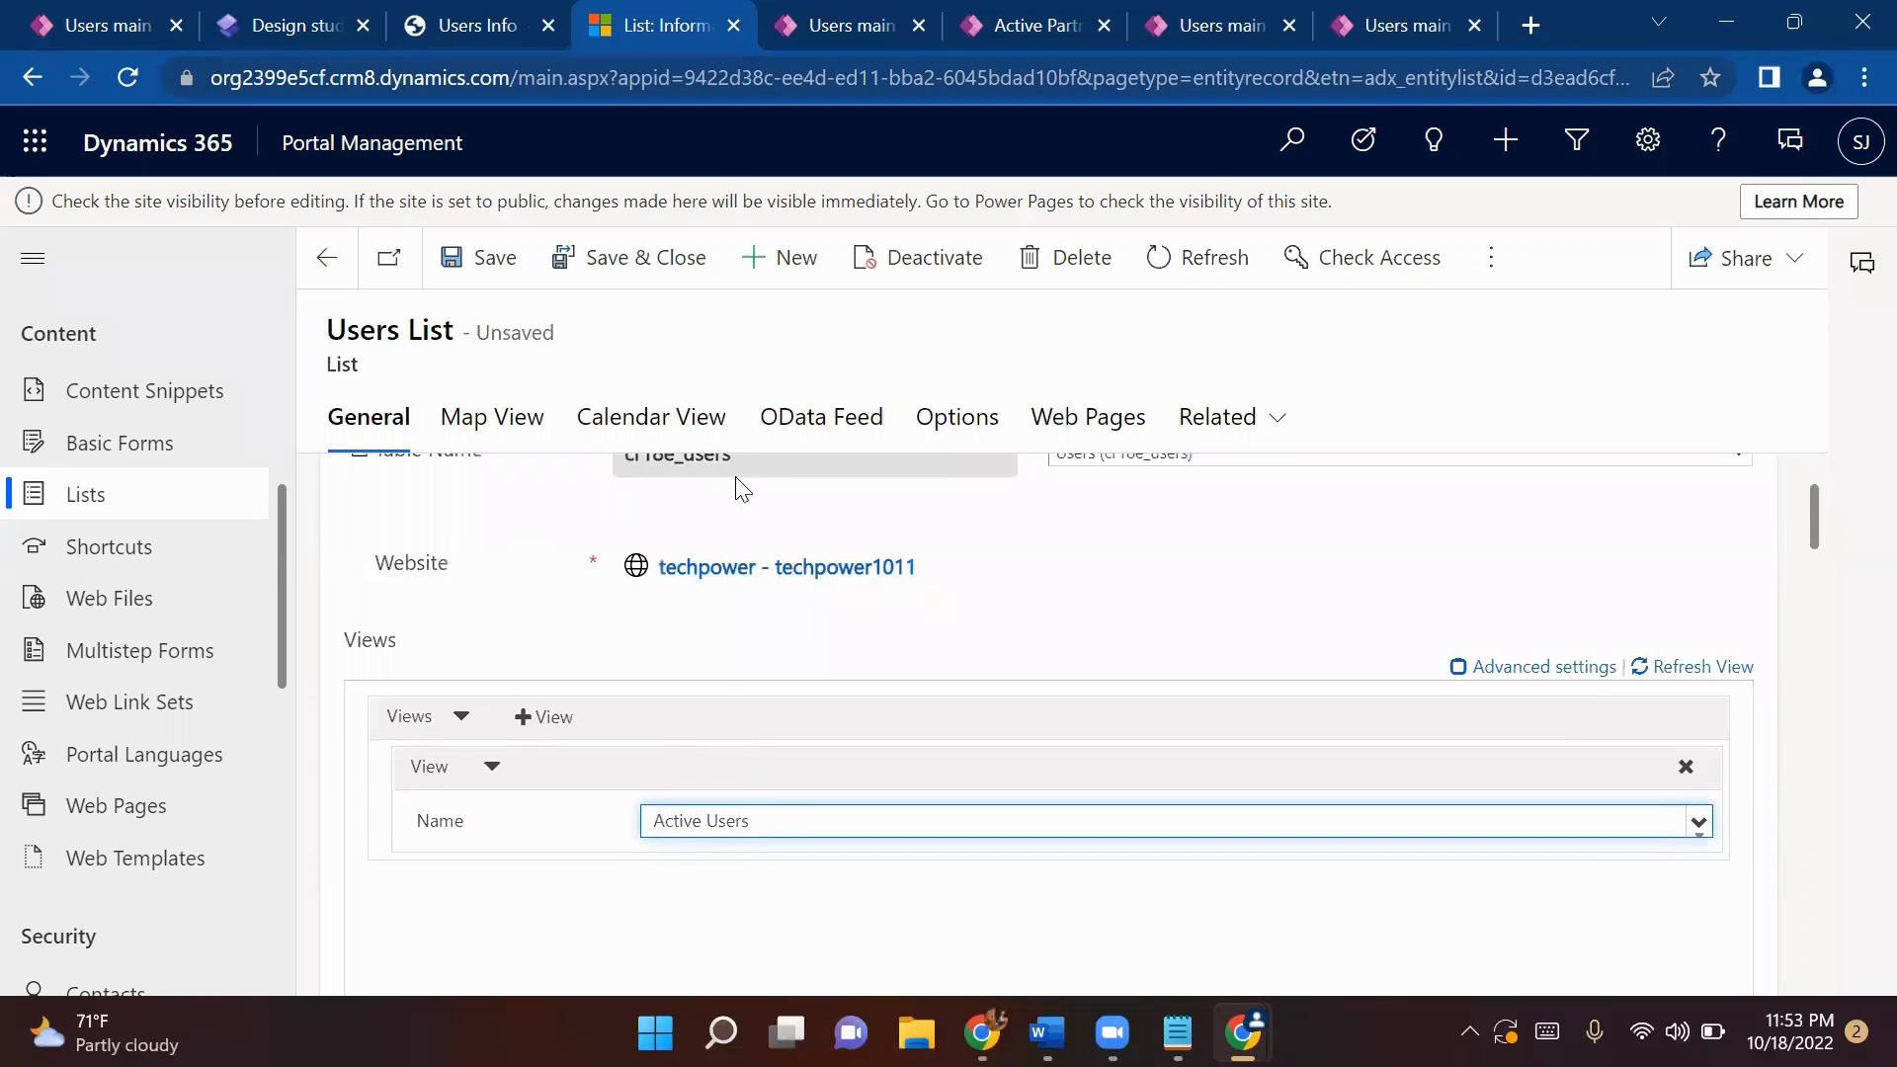
{"action": "left_click", "coordinate": [487, 257]}
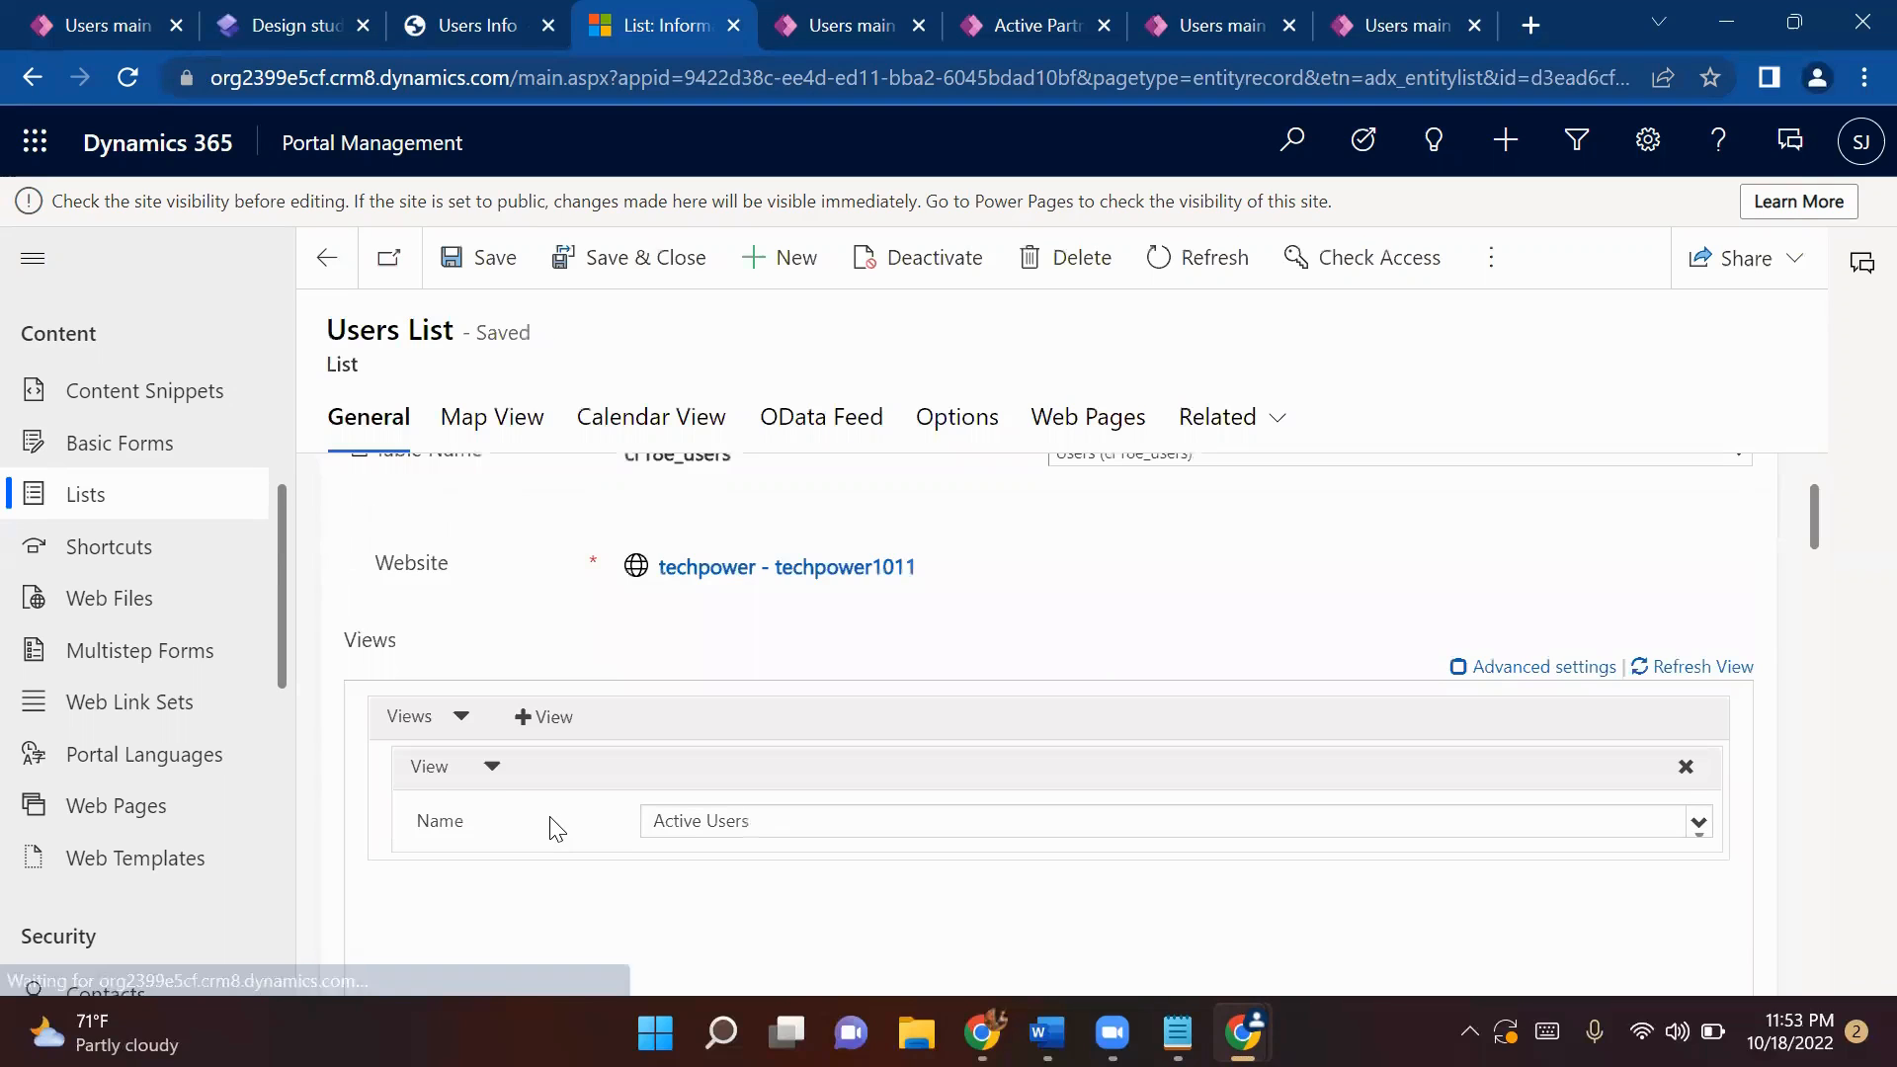
- Load the grid configuration in the Users List record's options and add a Details item action
{"action": "left_click", "coordinate": [951, 423]}
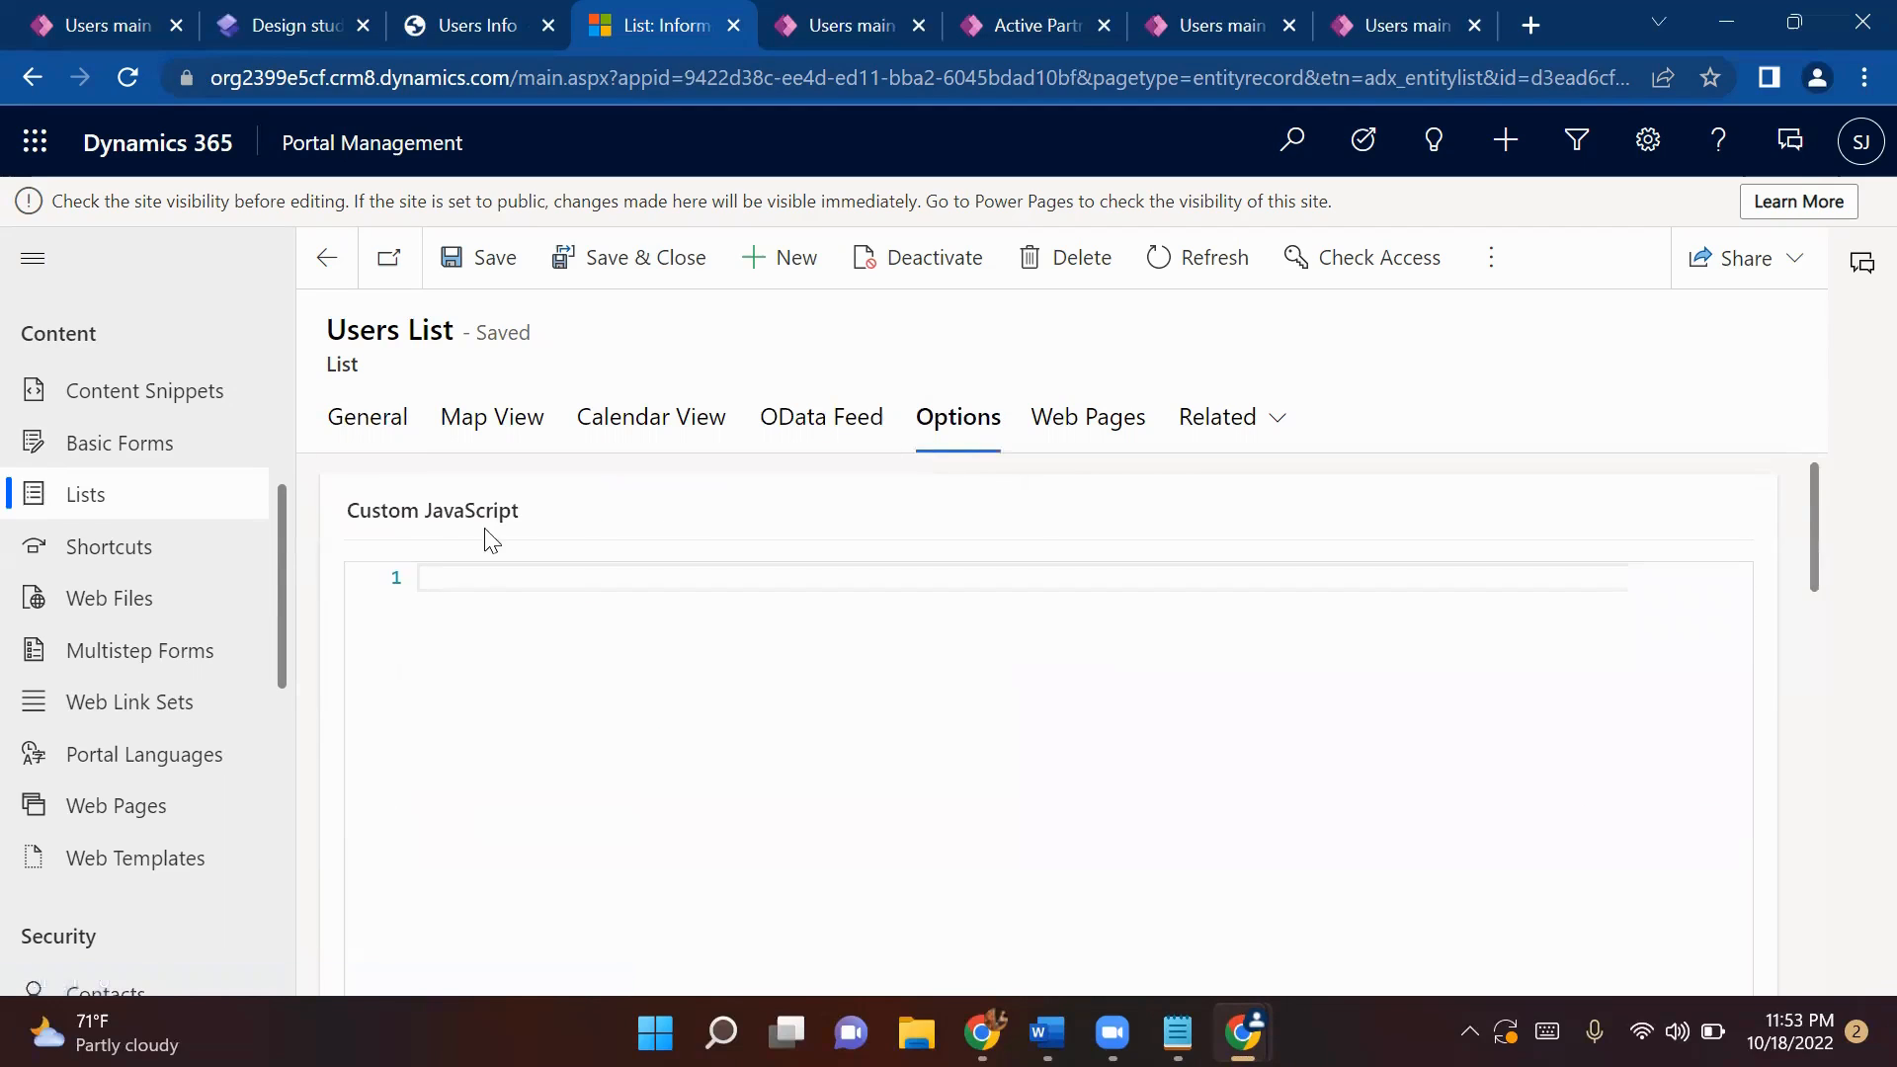
{"action": "scroll", "coordinate": [889, 800], "scroll_direction": "down", "scroll_amount": 4}
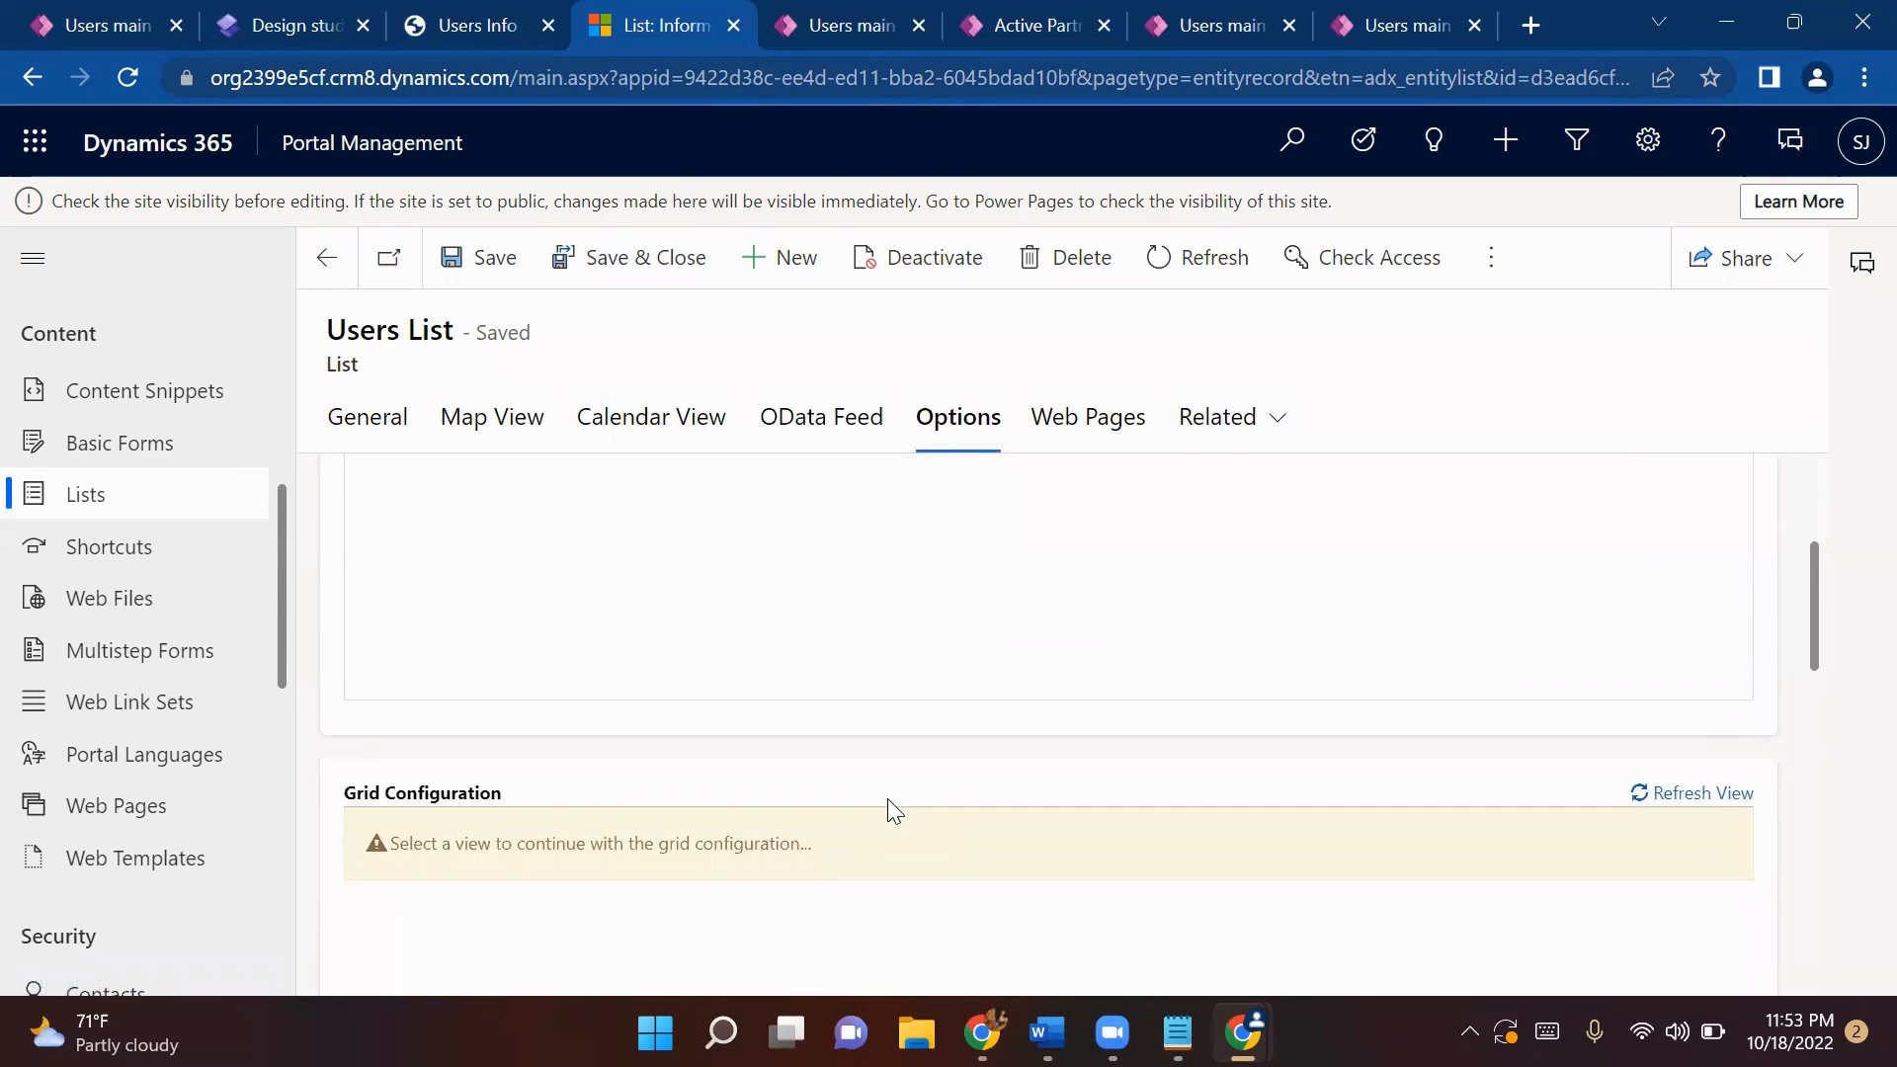
{"action": "scroll", "coordinate": [791, 790], "scroll_direction": "down", "scroll_amount": 2}
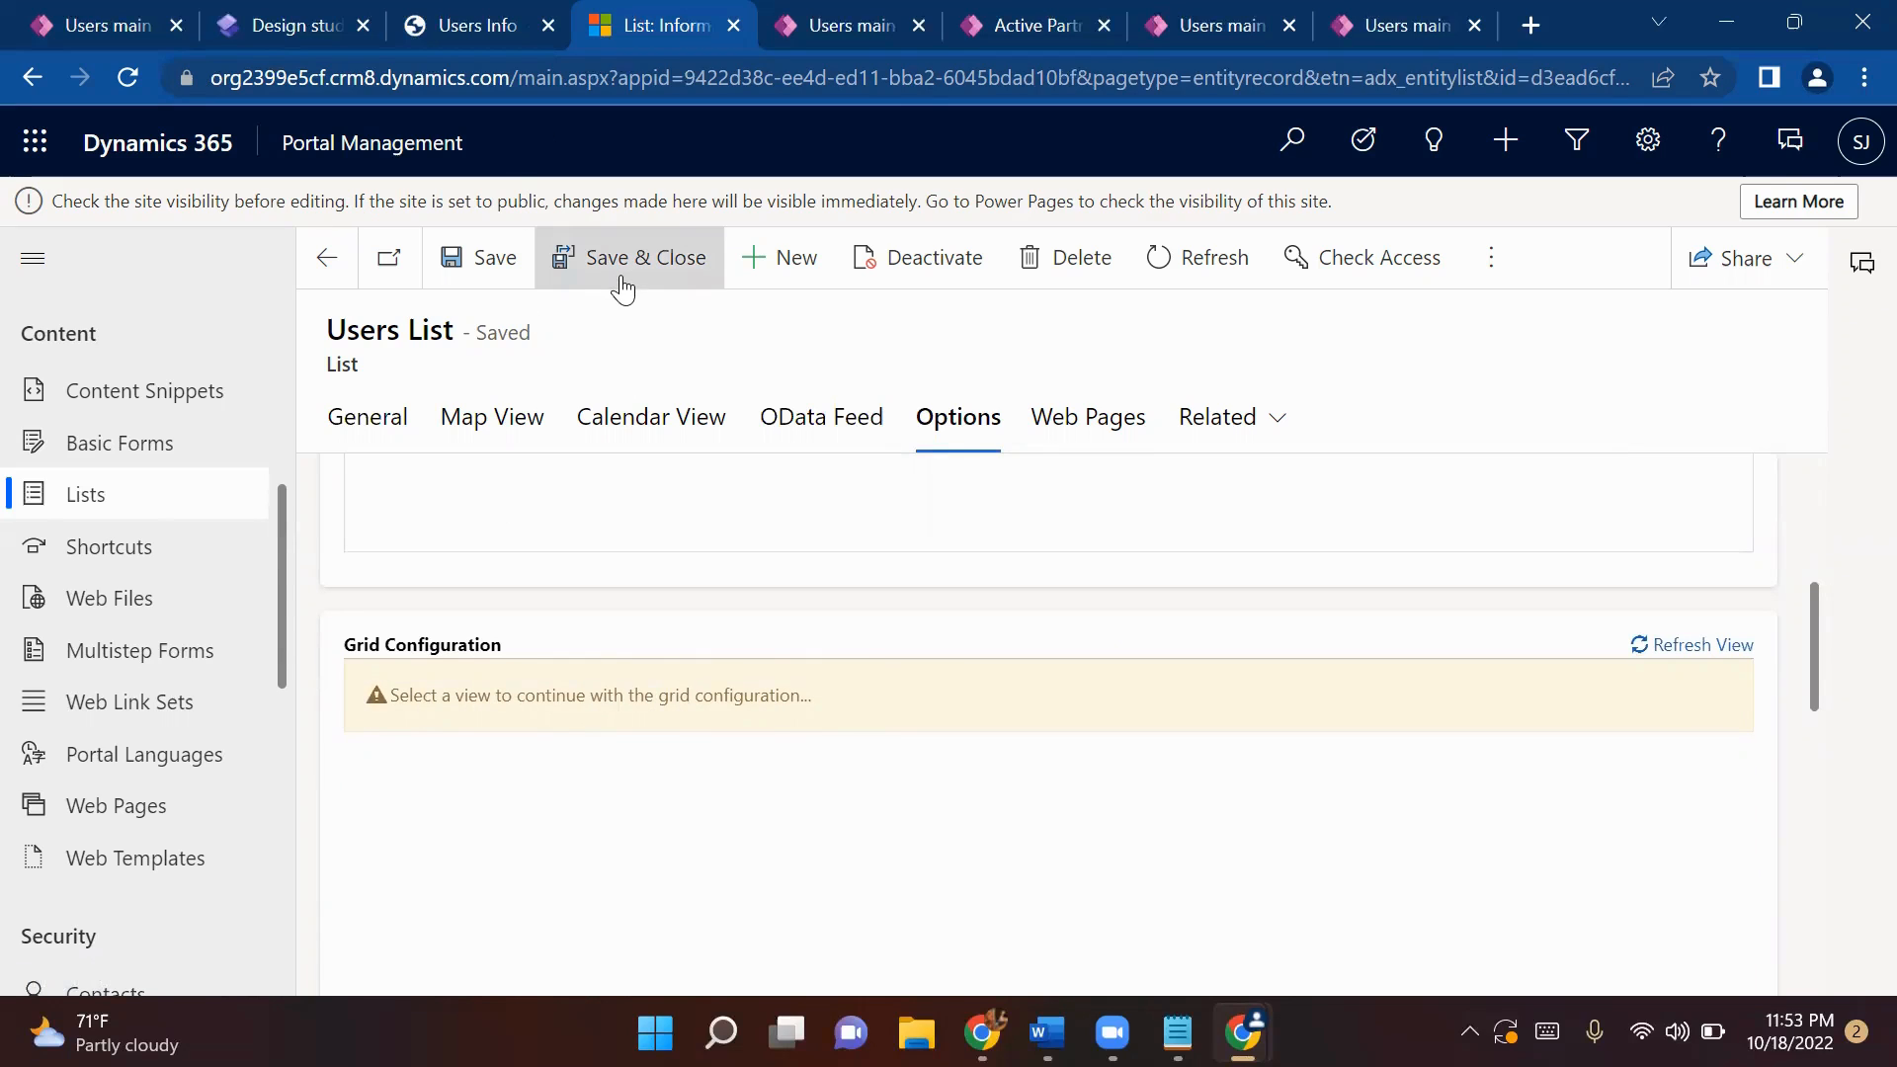
{"action": "left_click", "coordinate": [1742, 646]}
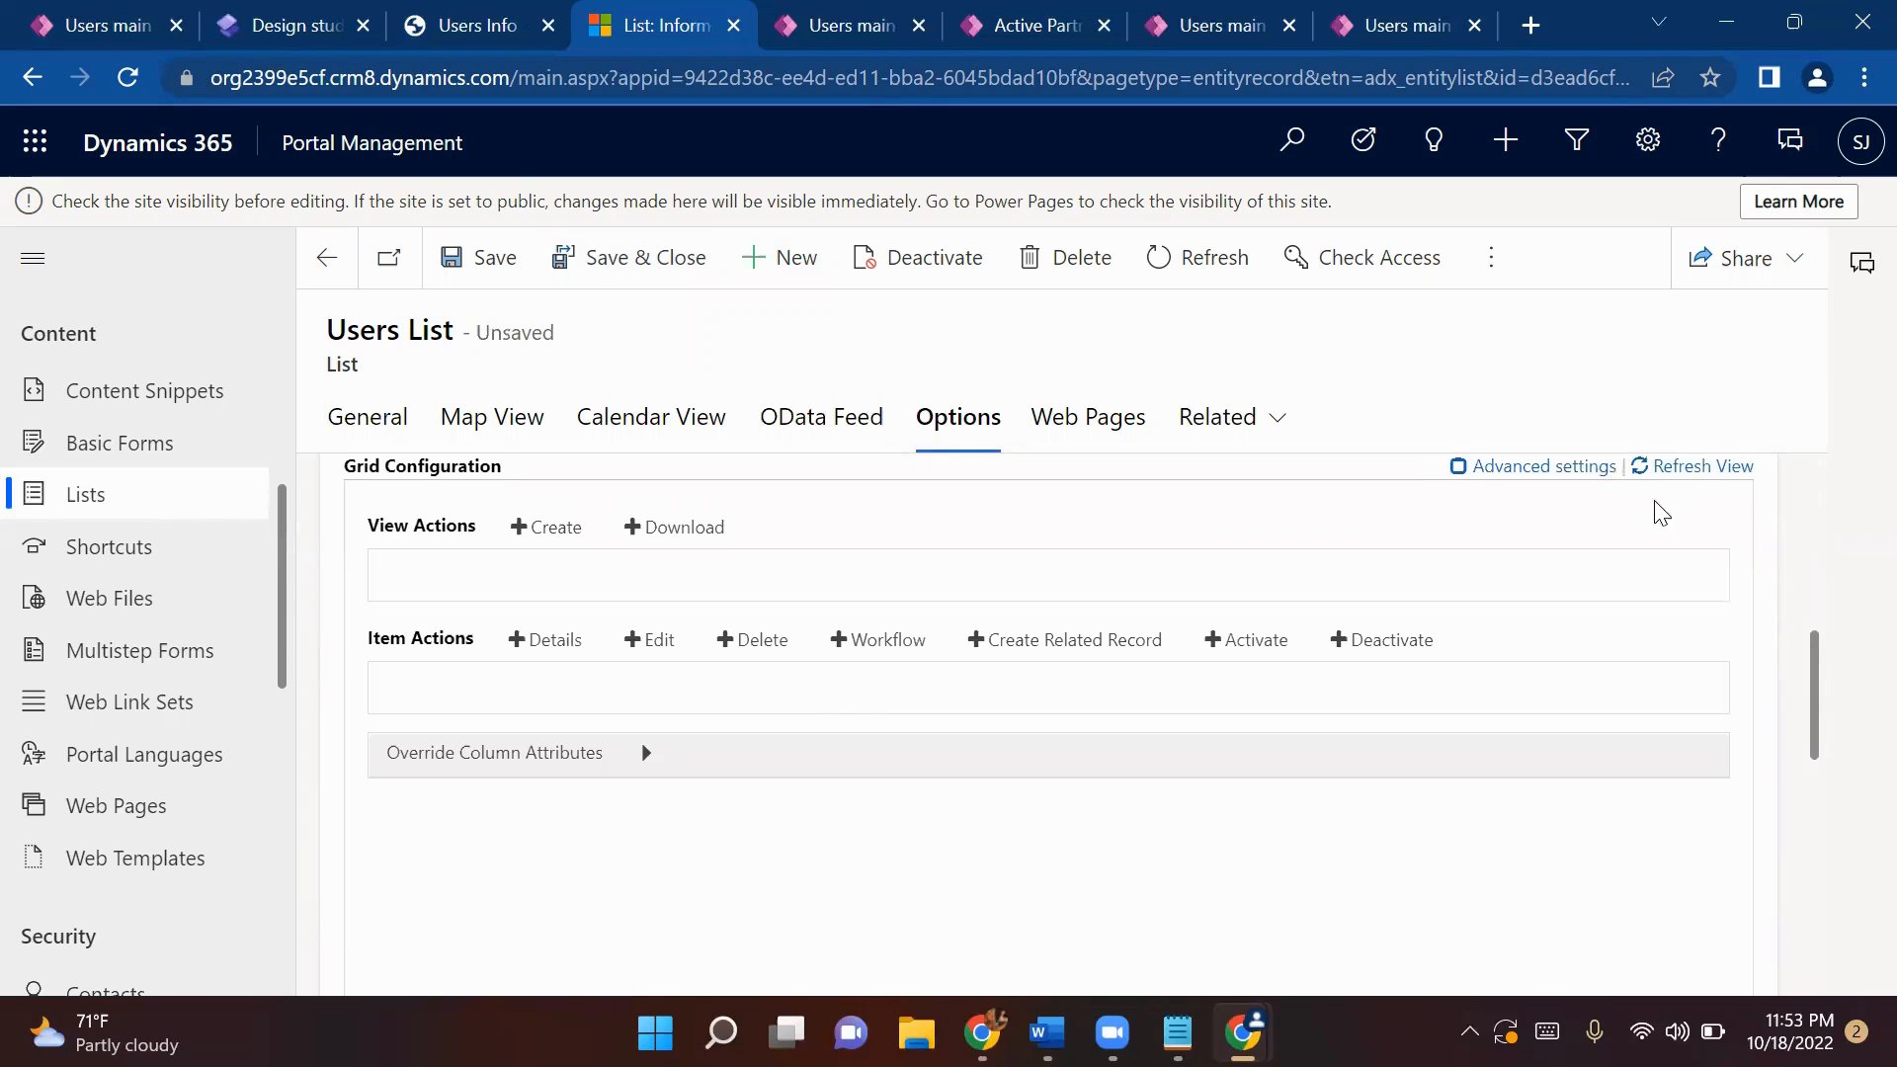
{"action": "scroll", "coordinate": [486, 544], "scroll_direction": "up", "scroll_amount": 1}
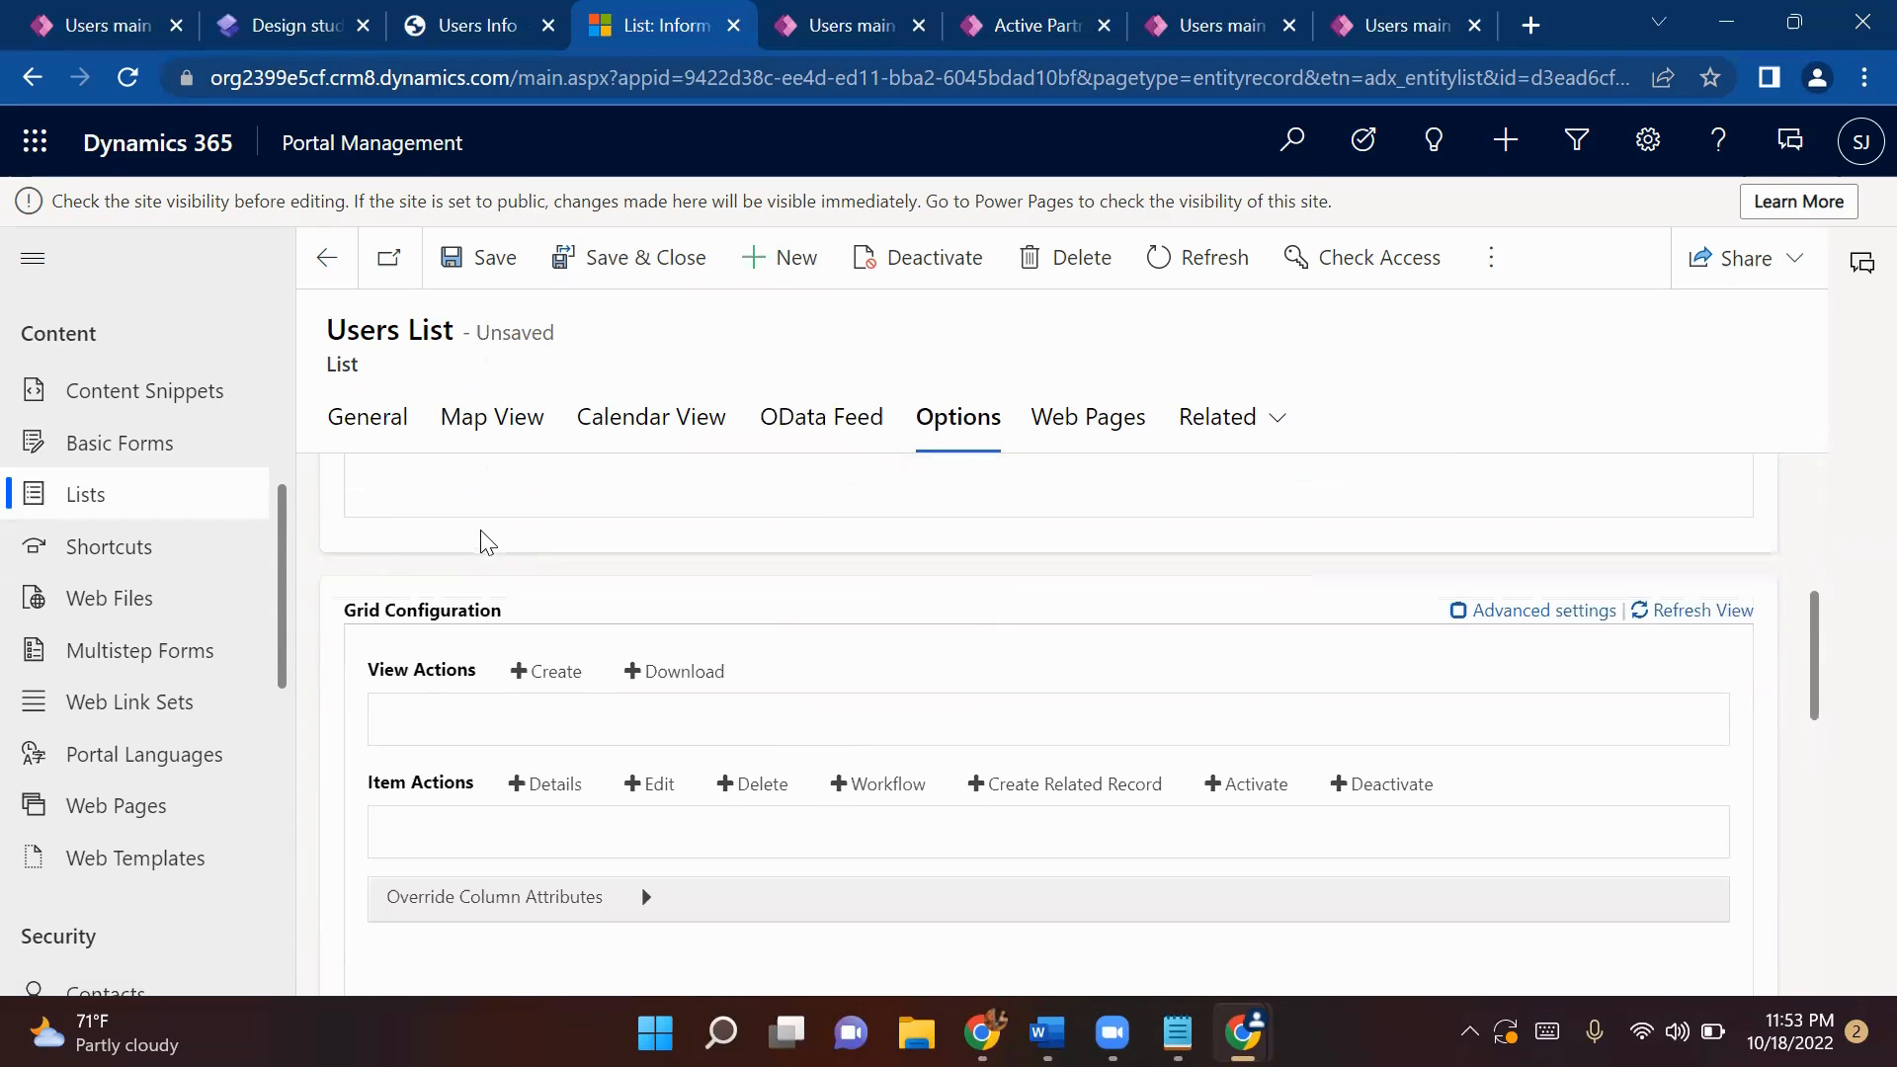
{"action": "scroll", "coordinate": [590, 783], "scroll_direction": "down", "scroll_amount": 1}
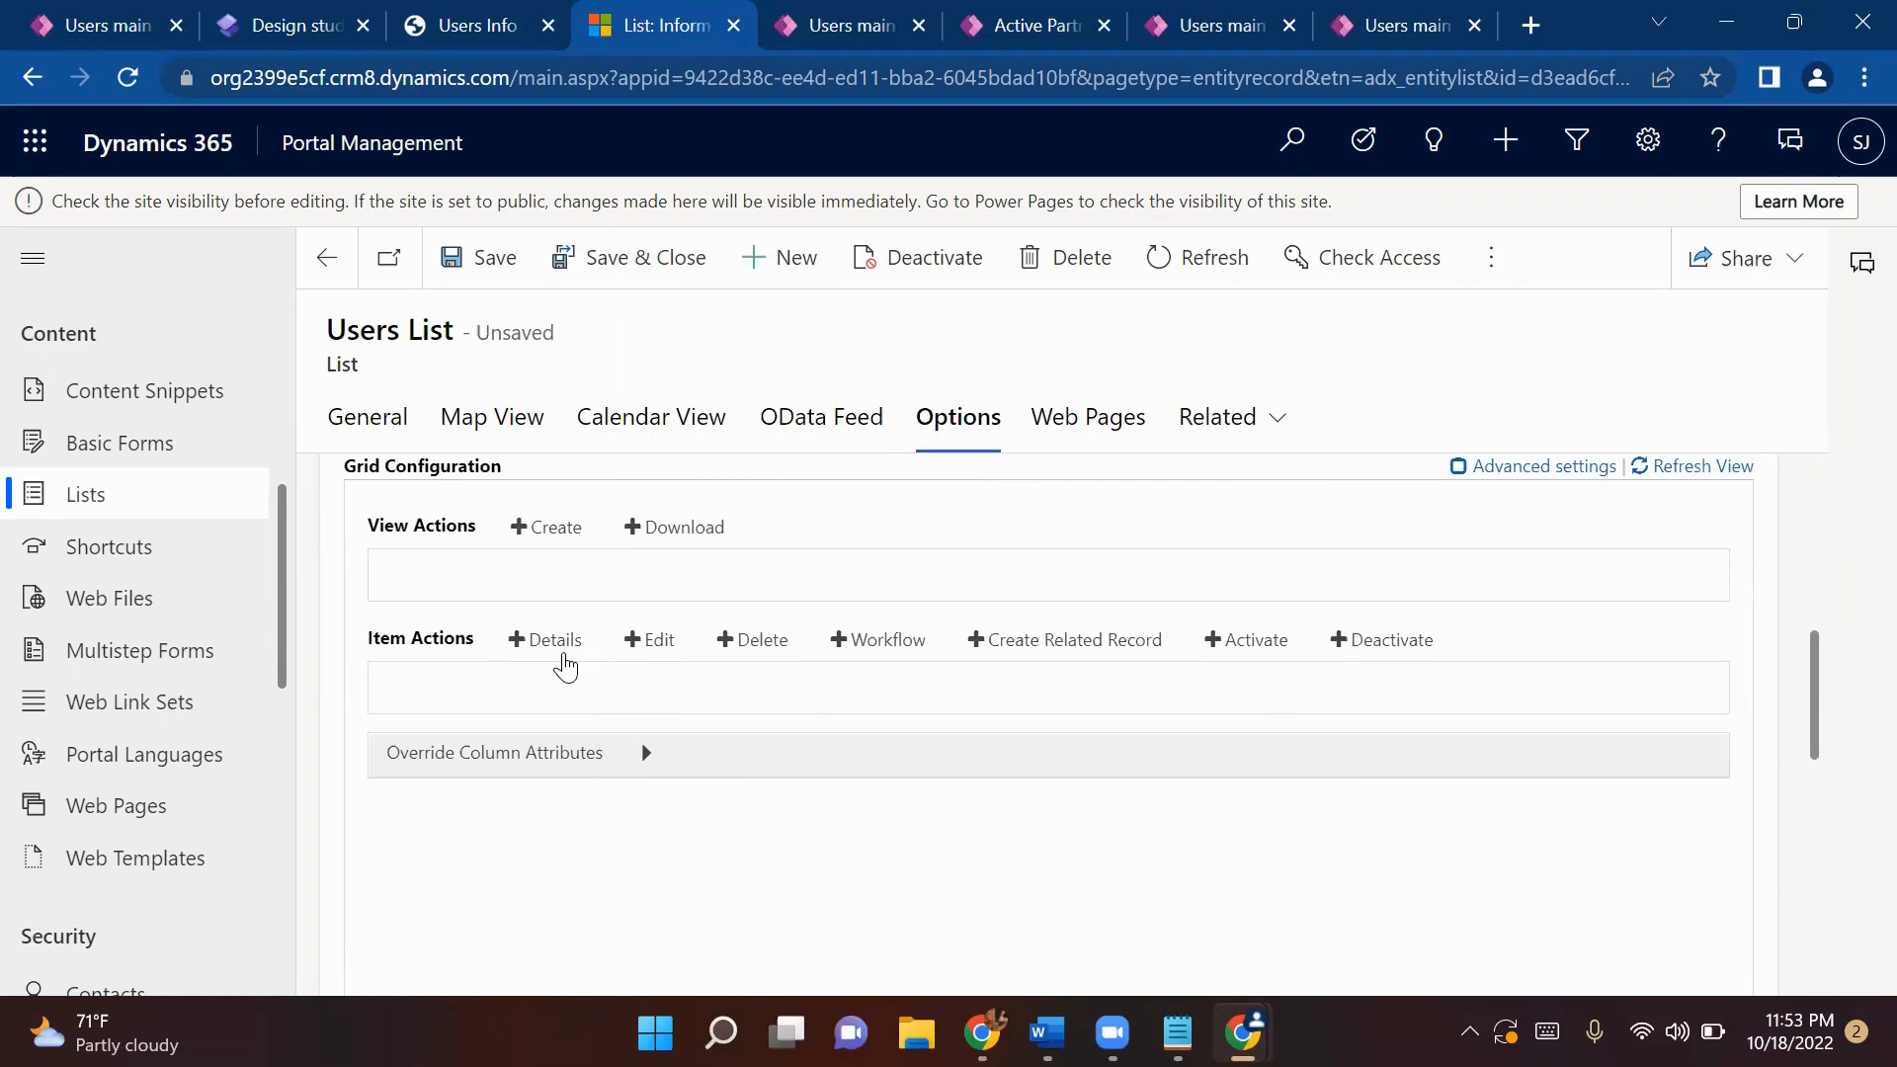
{"action": "left_click", "coordinate": [549, 640]}
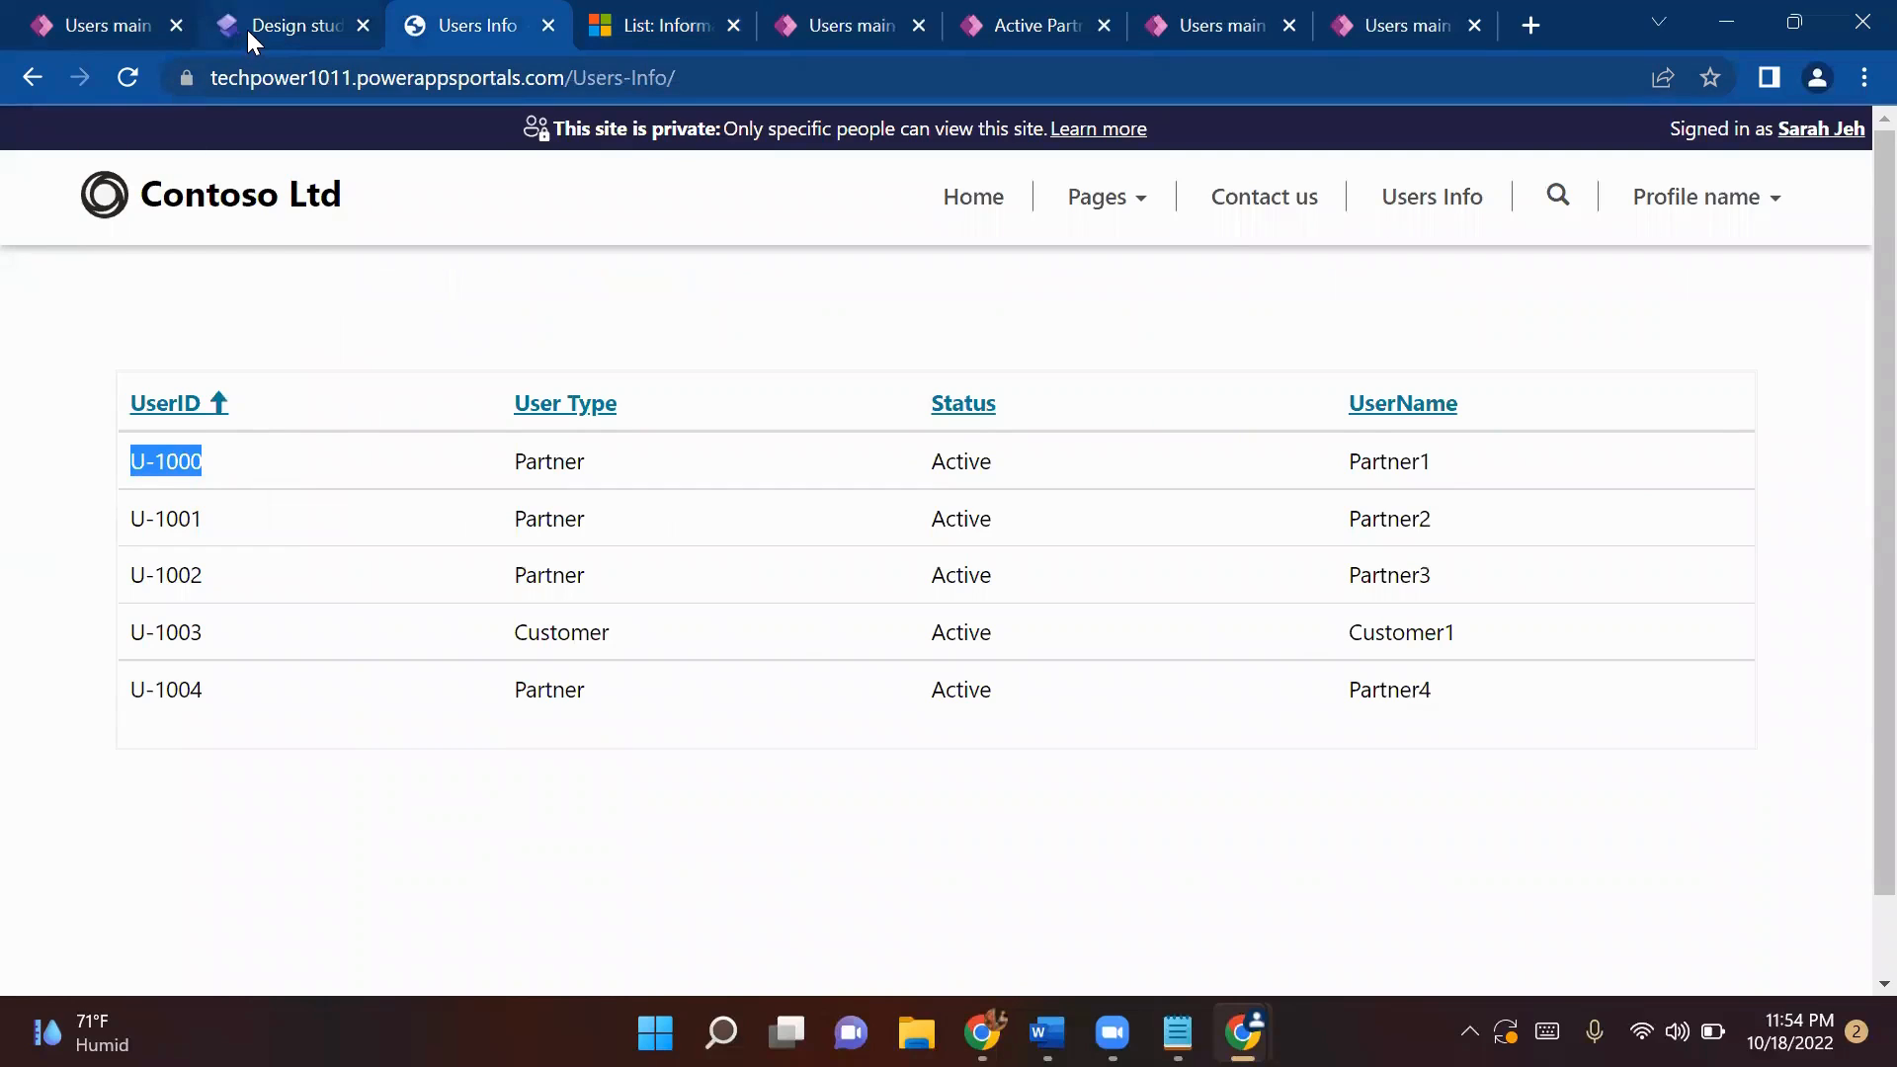
- Check the site's pages in the Power Pages design studio and open the Web Pages list in Portal Management
{"action": "key", "text": "ctrl+Tab"}
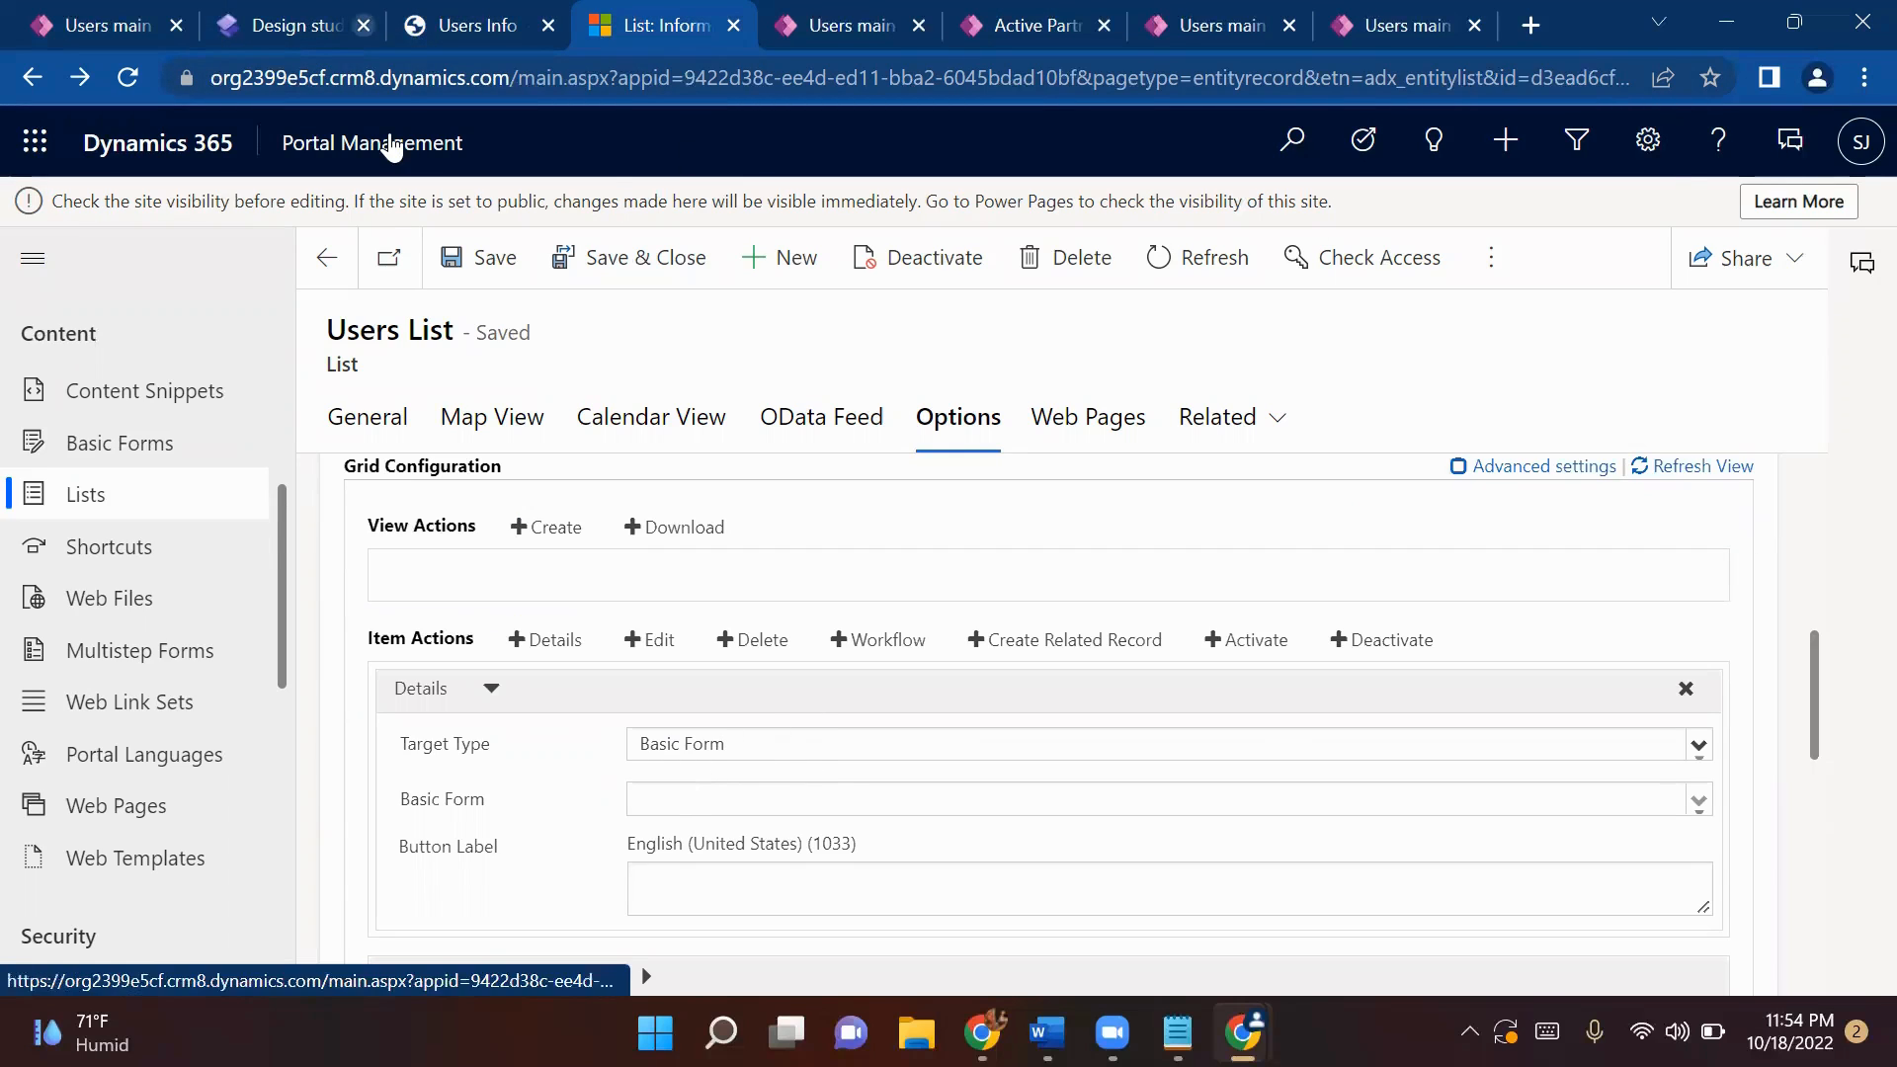
{"action": "left_click", "coordinate": [265, 20]}
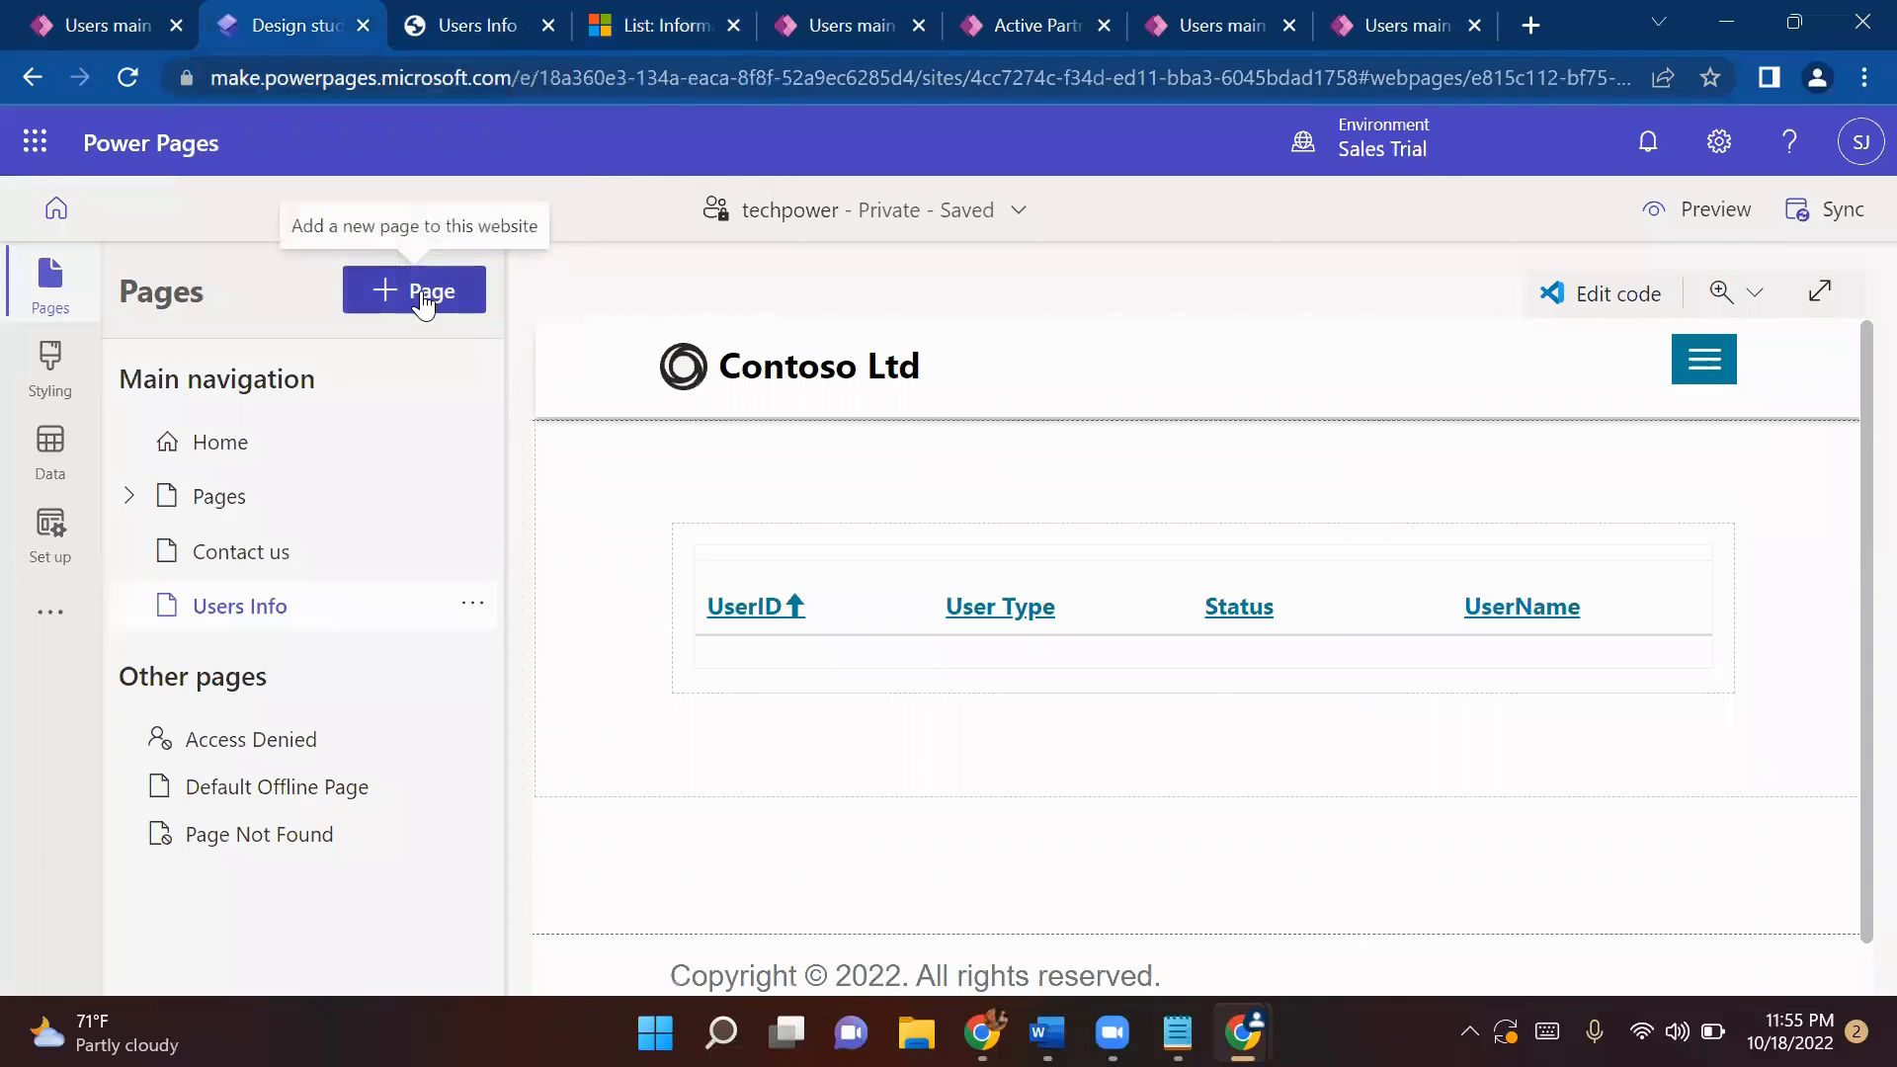
{"action": "left_click", "coordinate": [647, 25]}
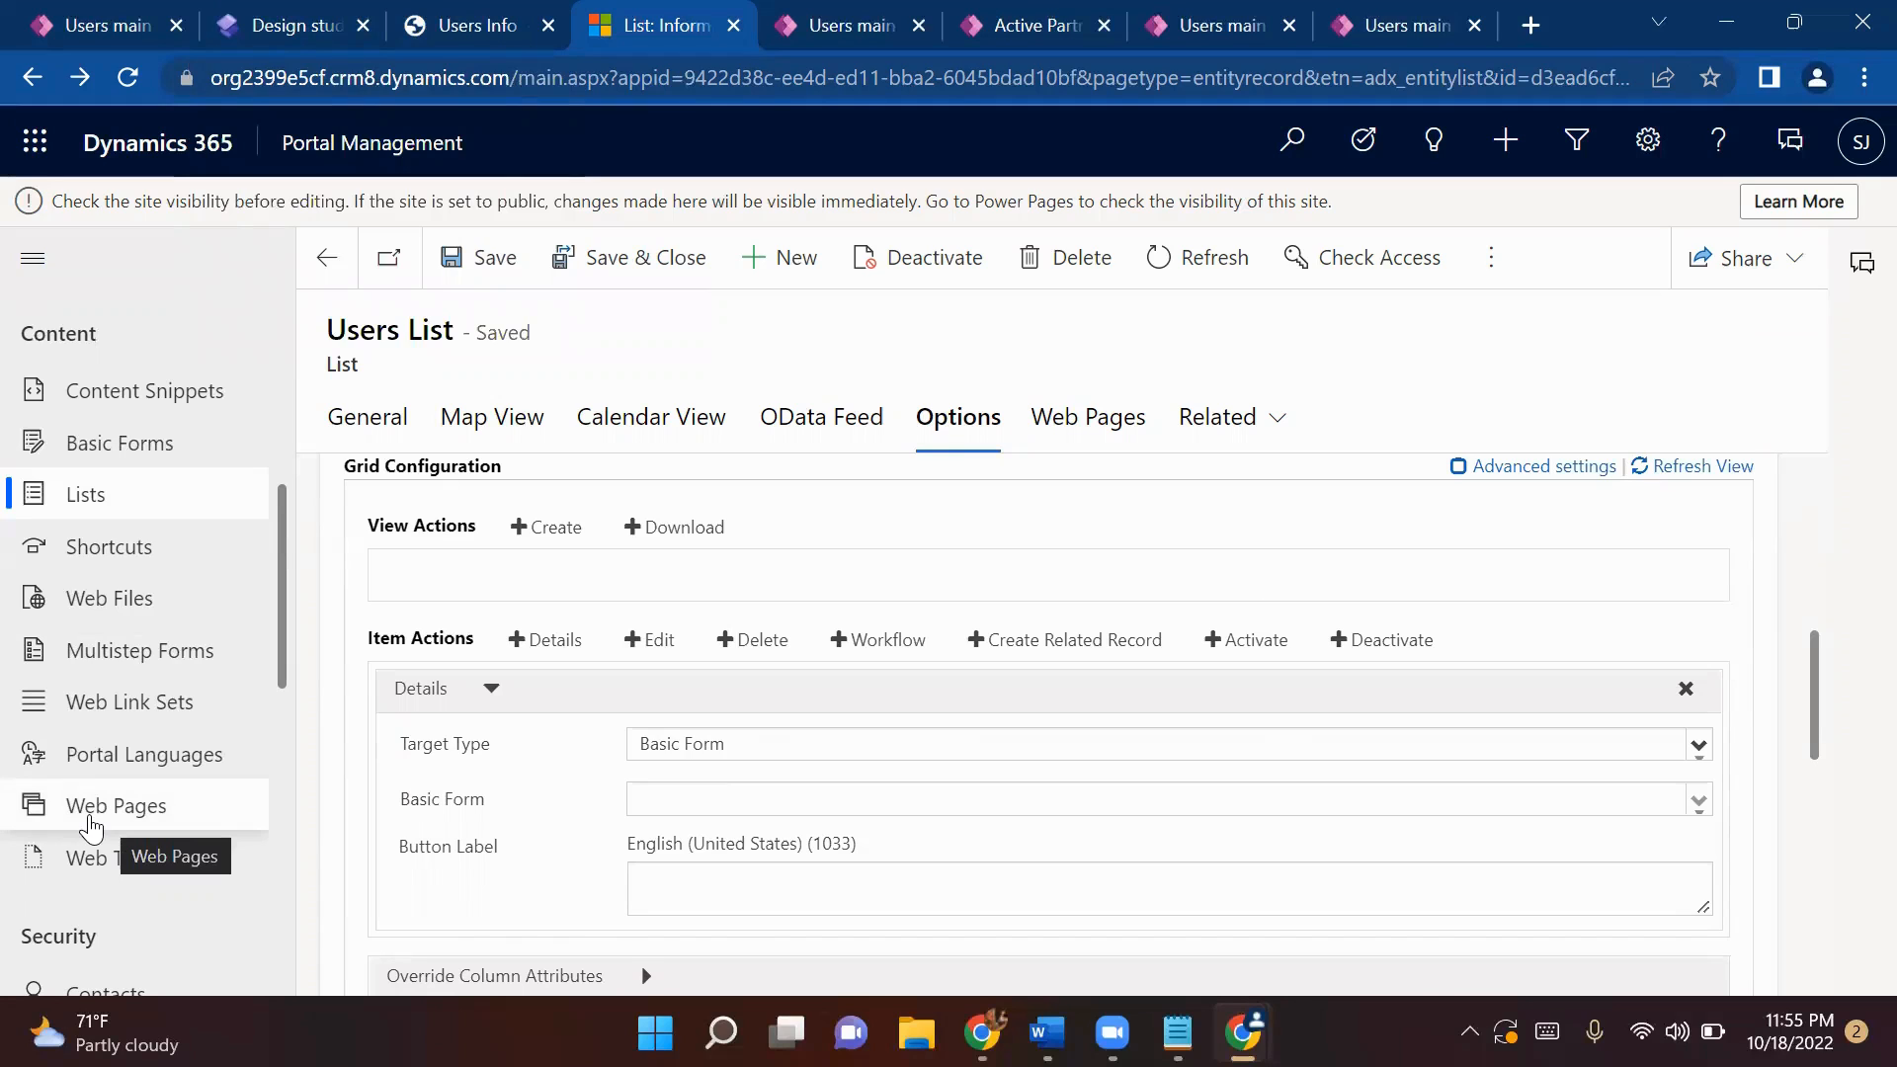
{"action": "left_click", "coordinate": [91, 826]}
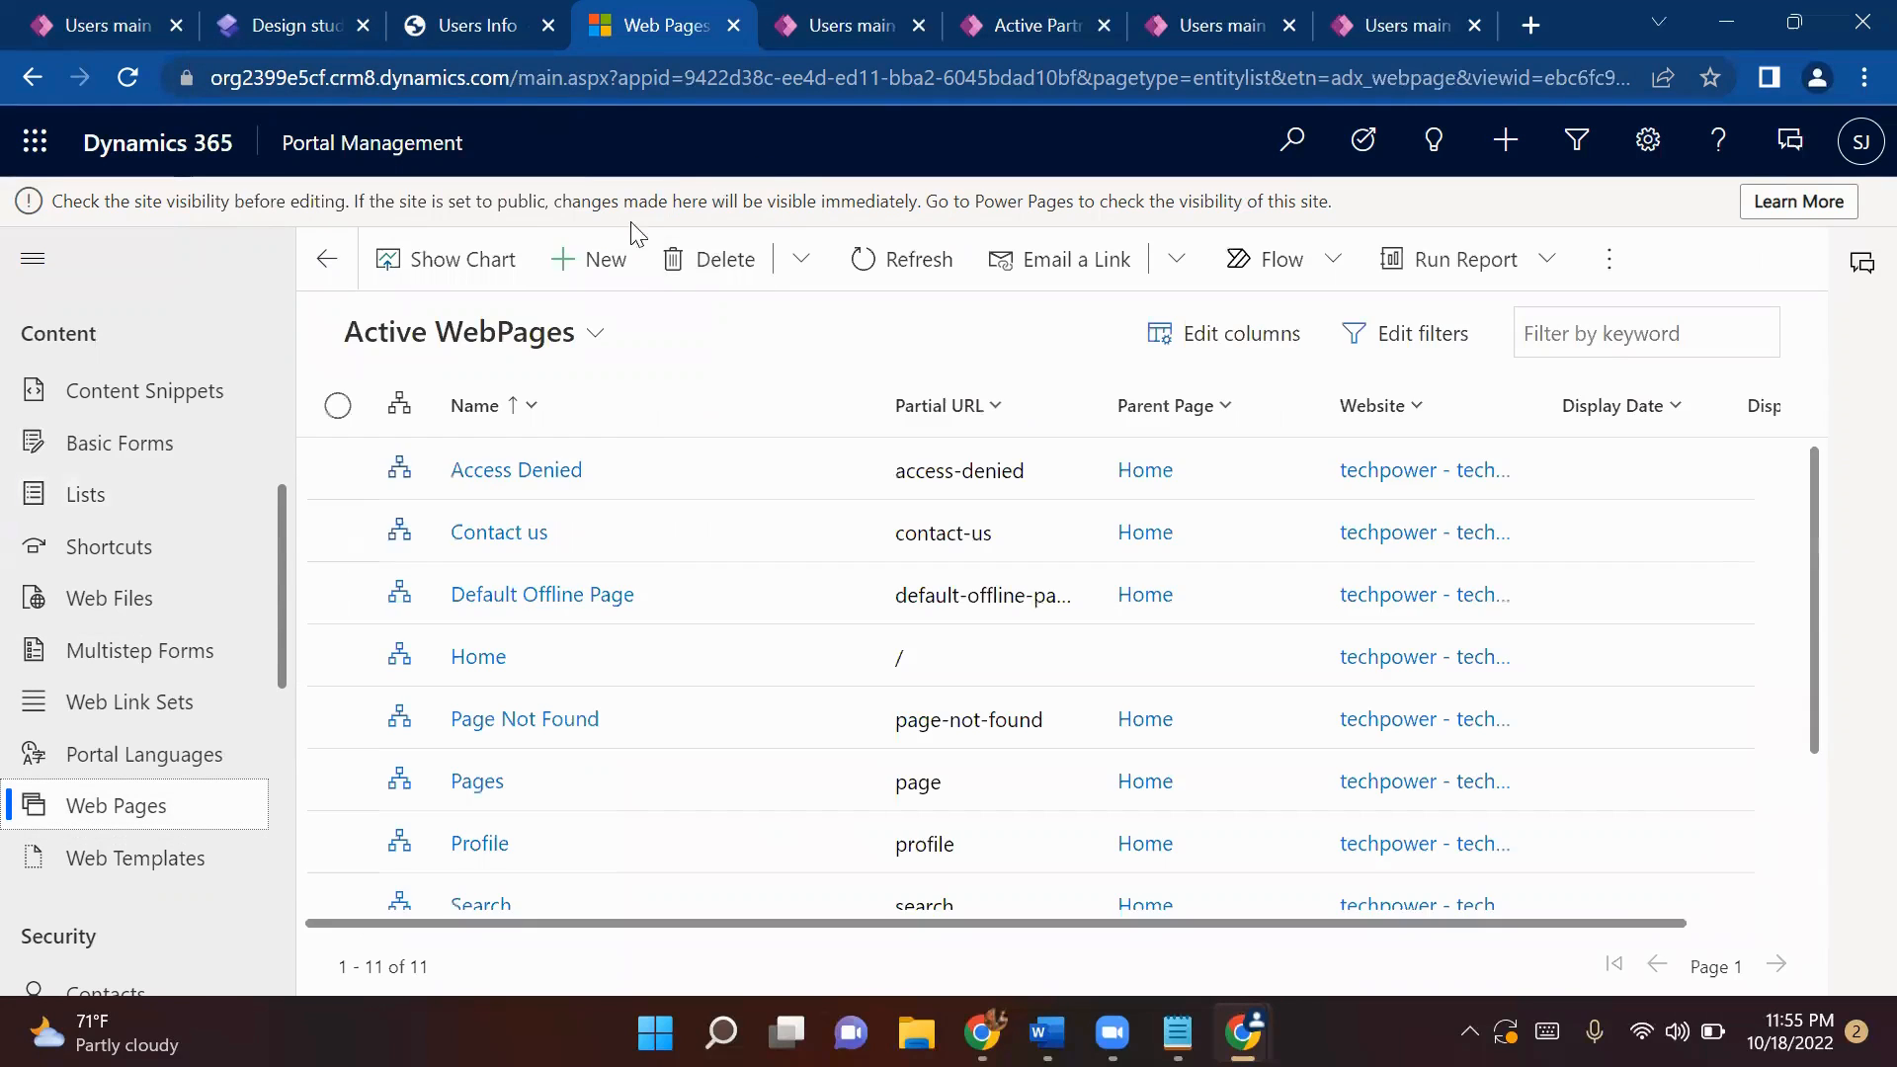
{"action": "scroll", "coordinate": [593, 603], "scroll_direction": "down", "scroll_amount": 2}
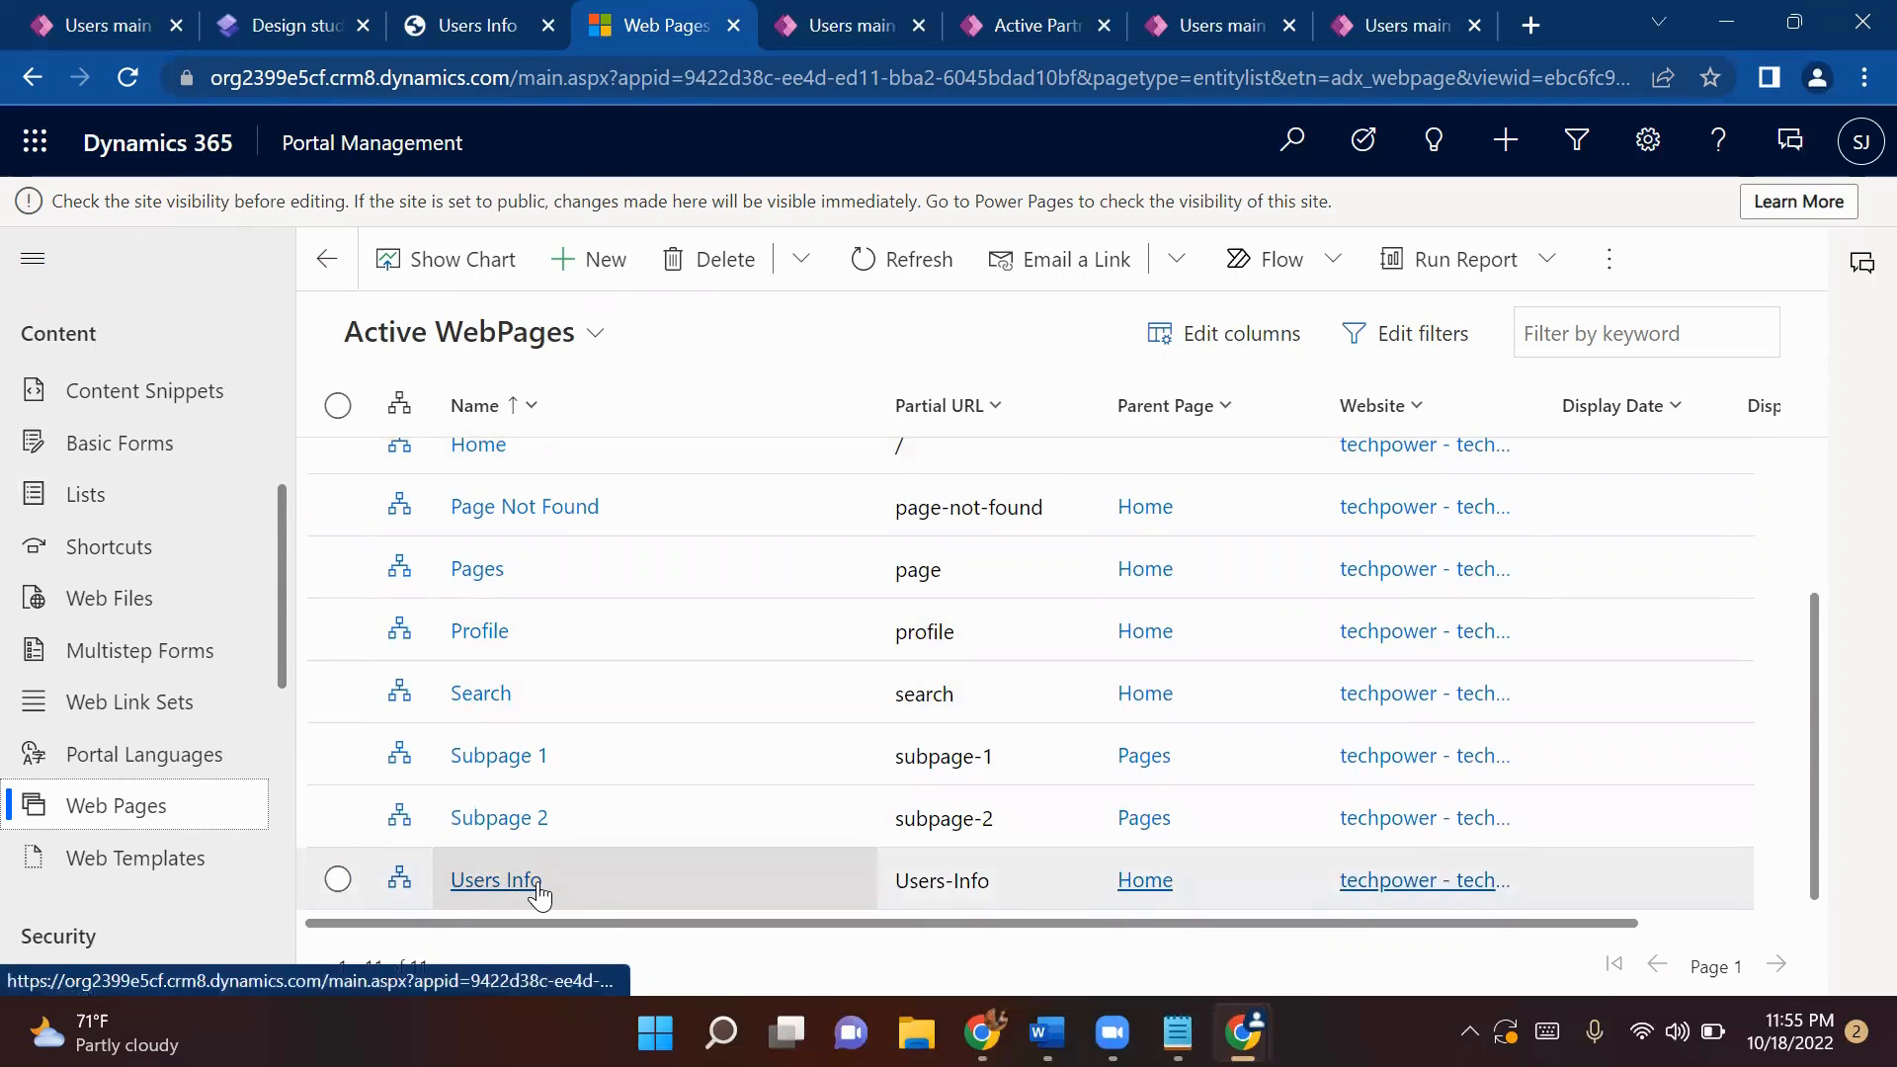
{"action": "left_click", "coordinate": [358, 41]}
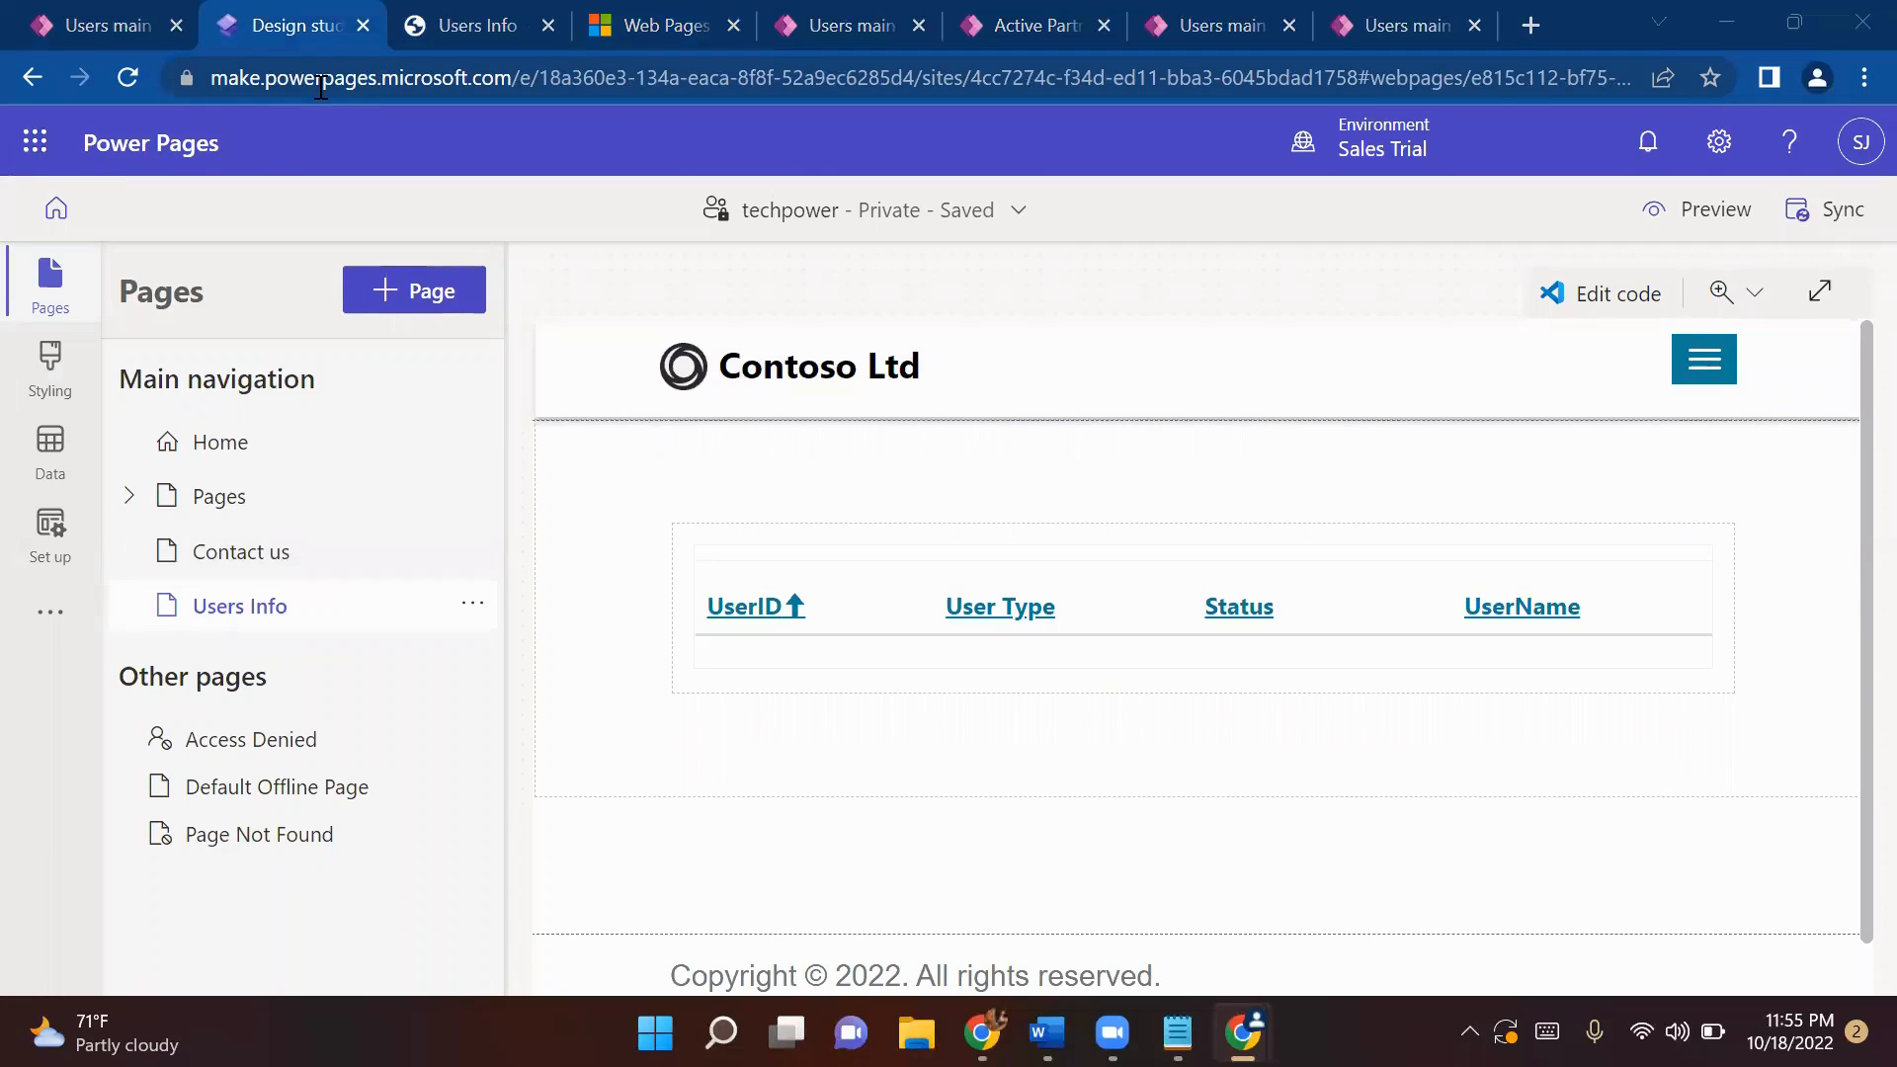
{"action": "left_click", "coordinate": [652, 24]}
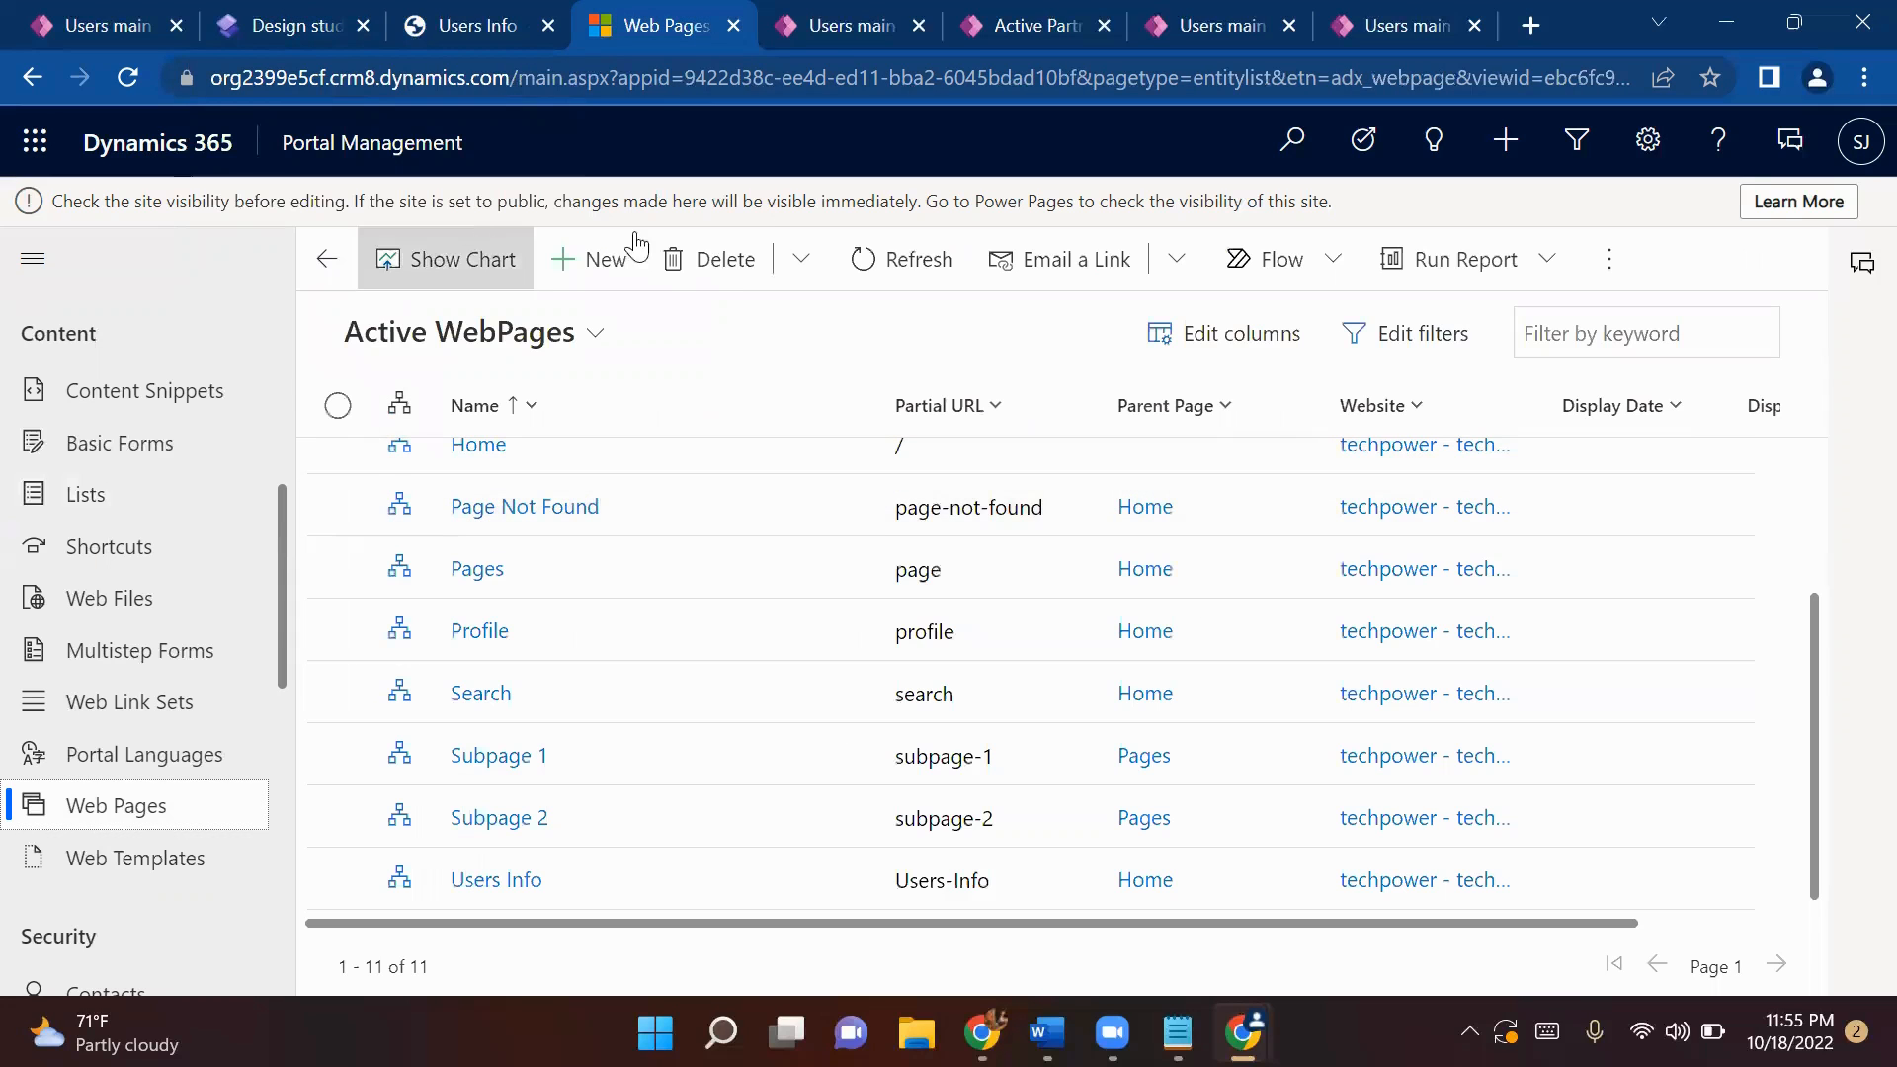
- Start a new web page record named User Detailed Information for the techpower - techpower1011 website
{"action": "left_click", "coordinate": [591, 259]}
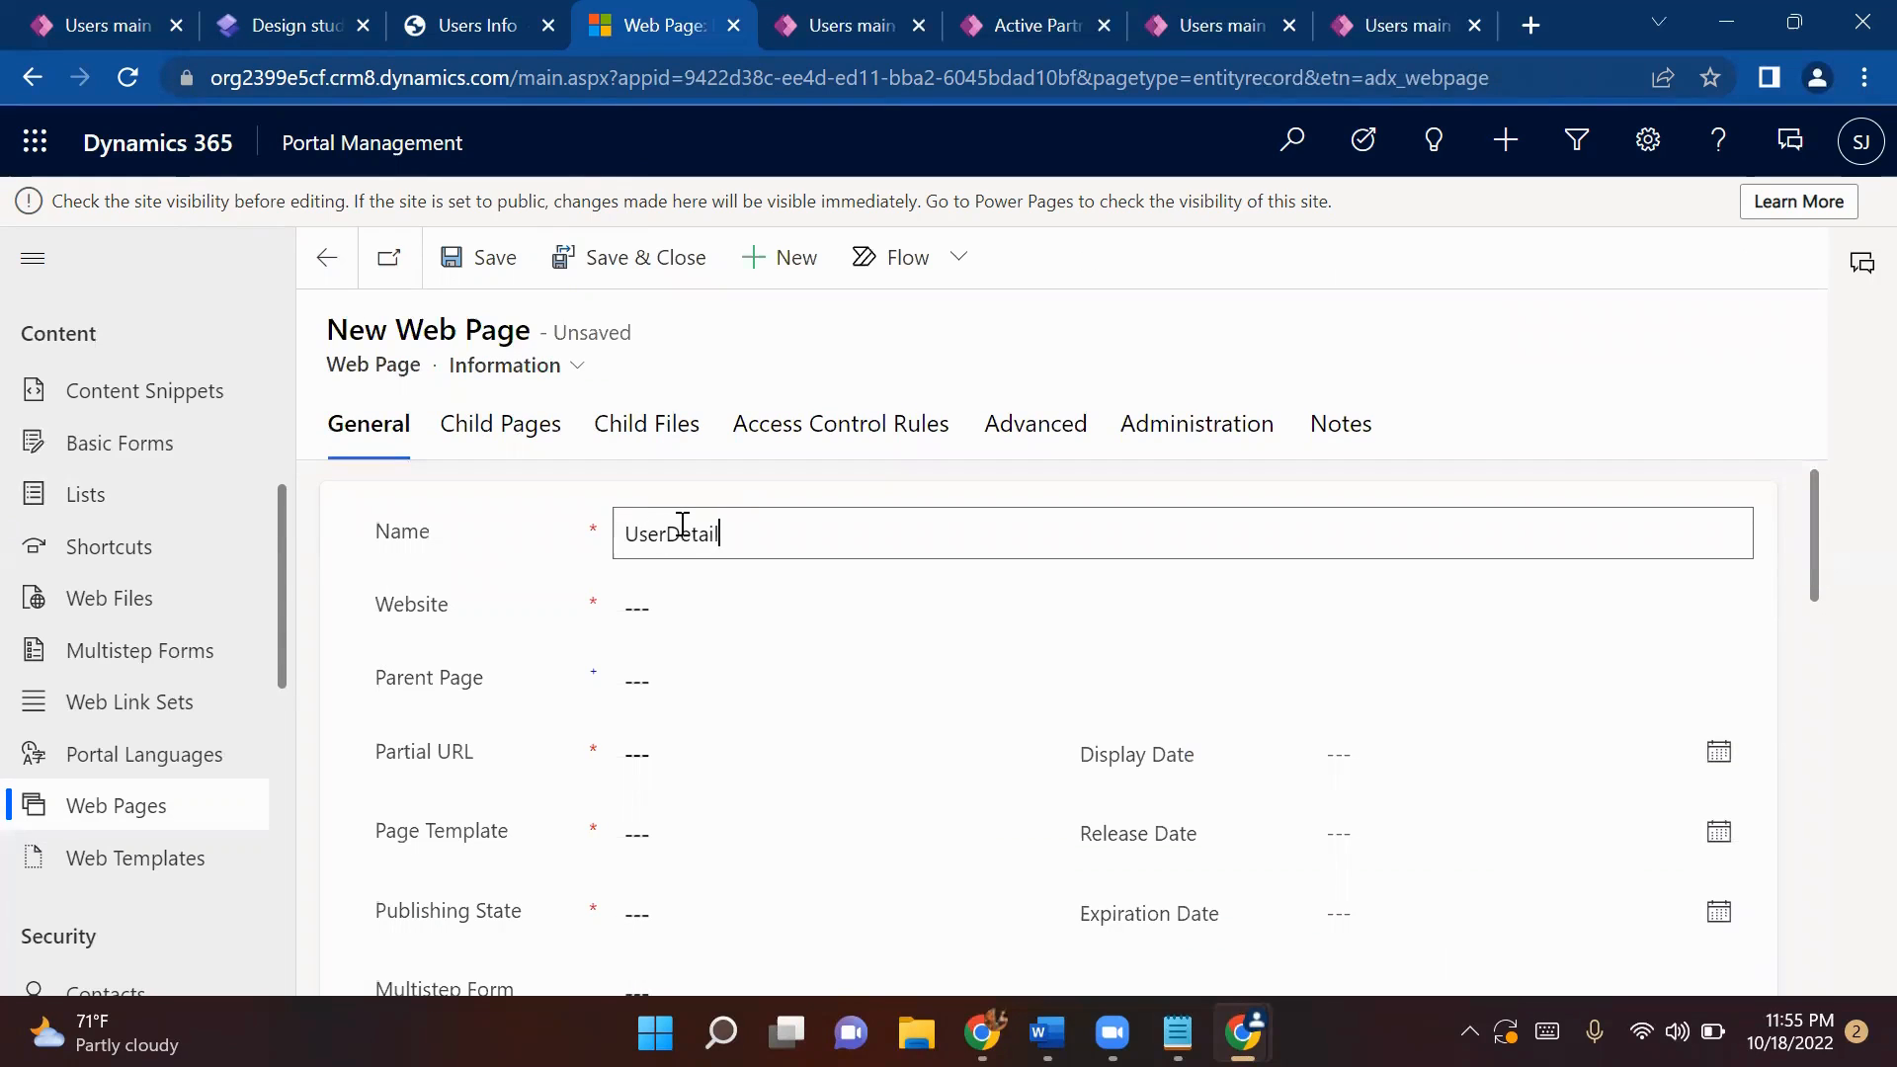
{"action": "left_click", "coordinate": [682, 525]}
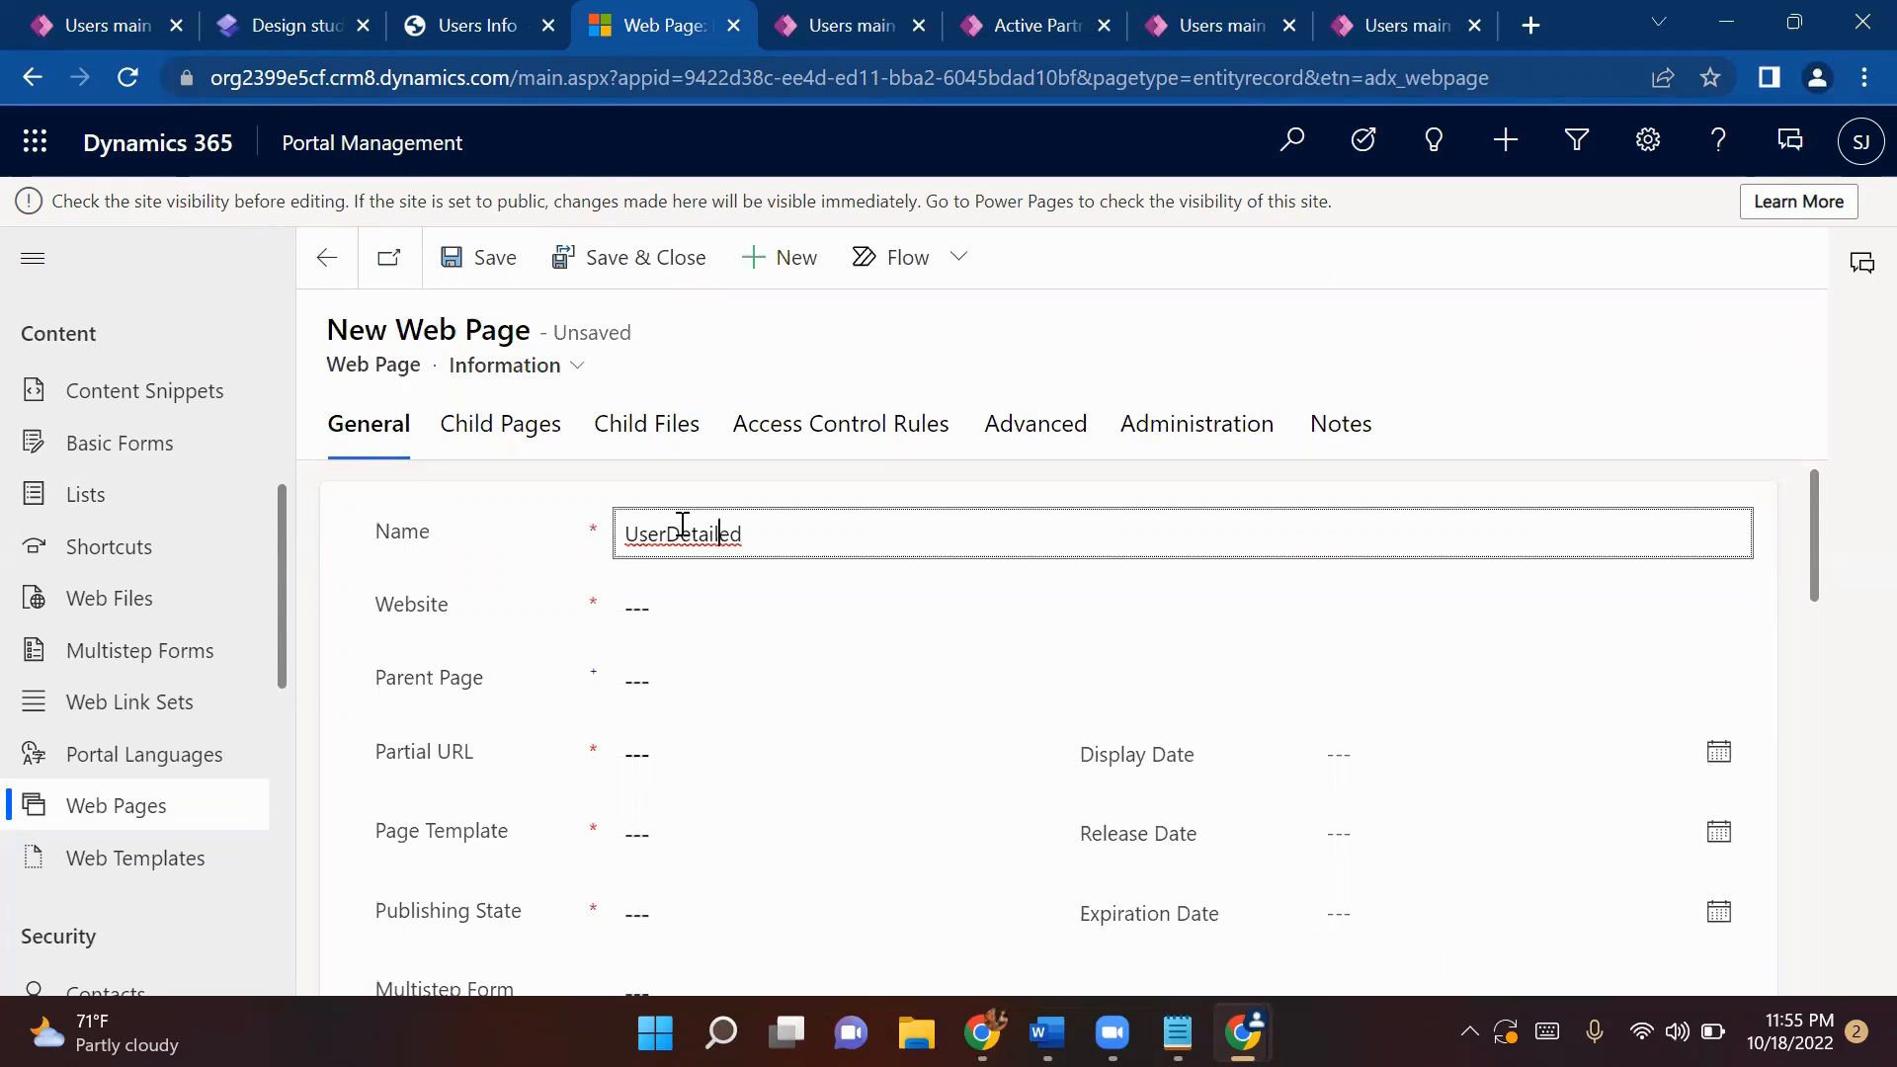
{"action": "left_click", "coordinate": [795, 551]}
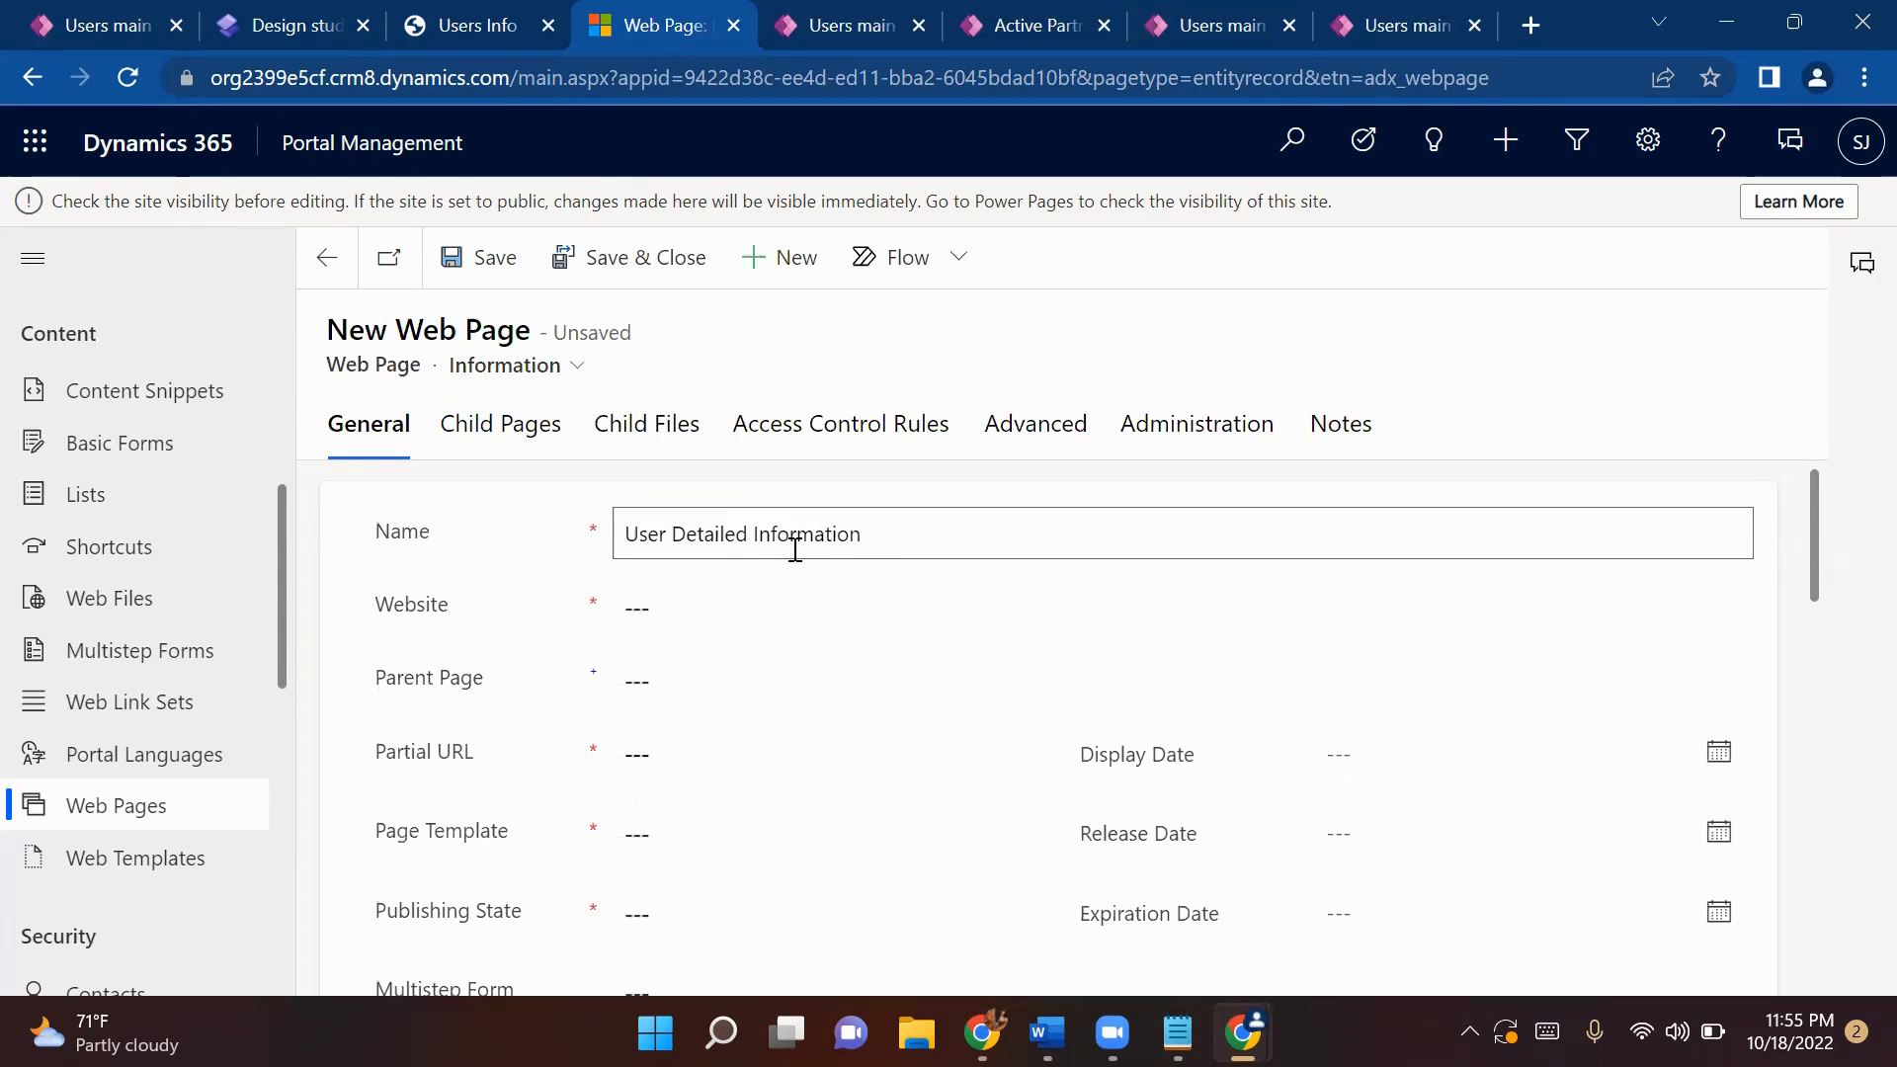
{"action": "left_click", "coordinate": [769, 607]}
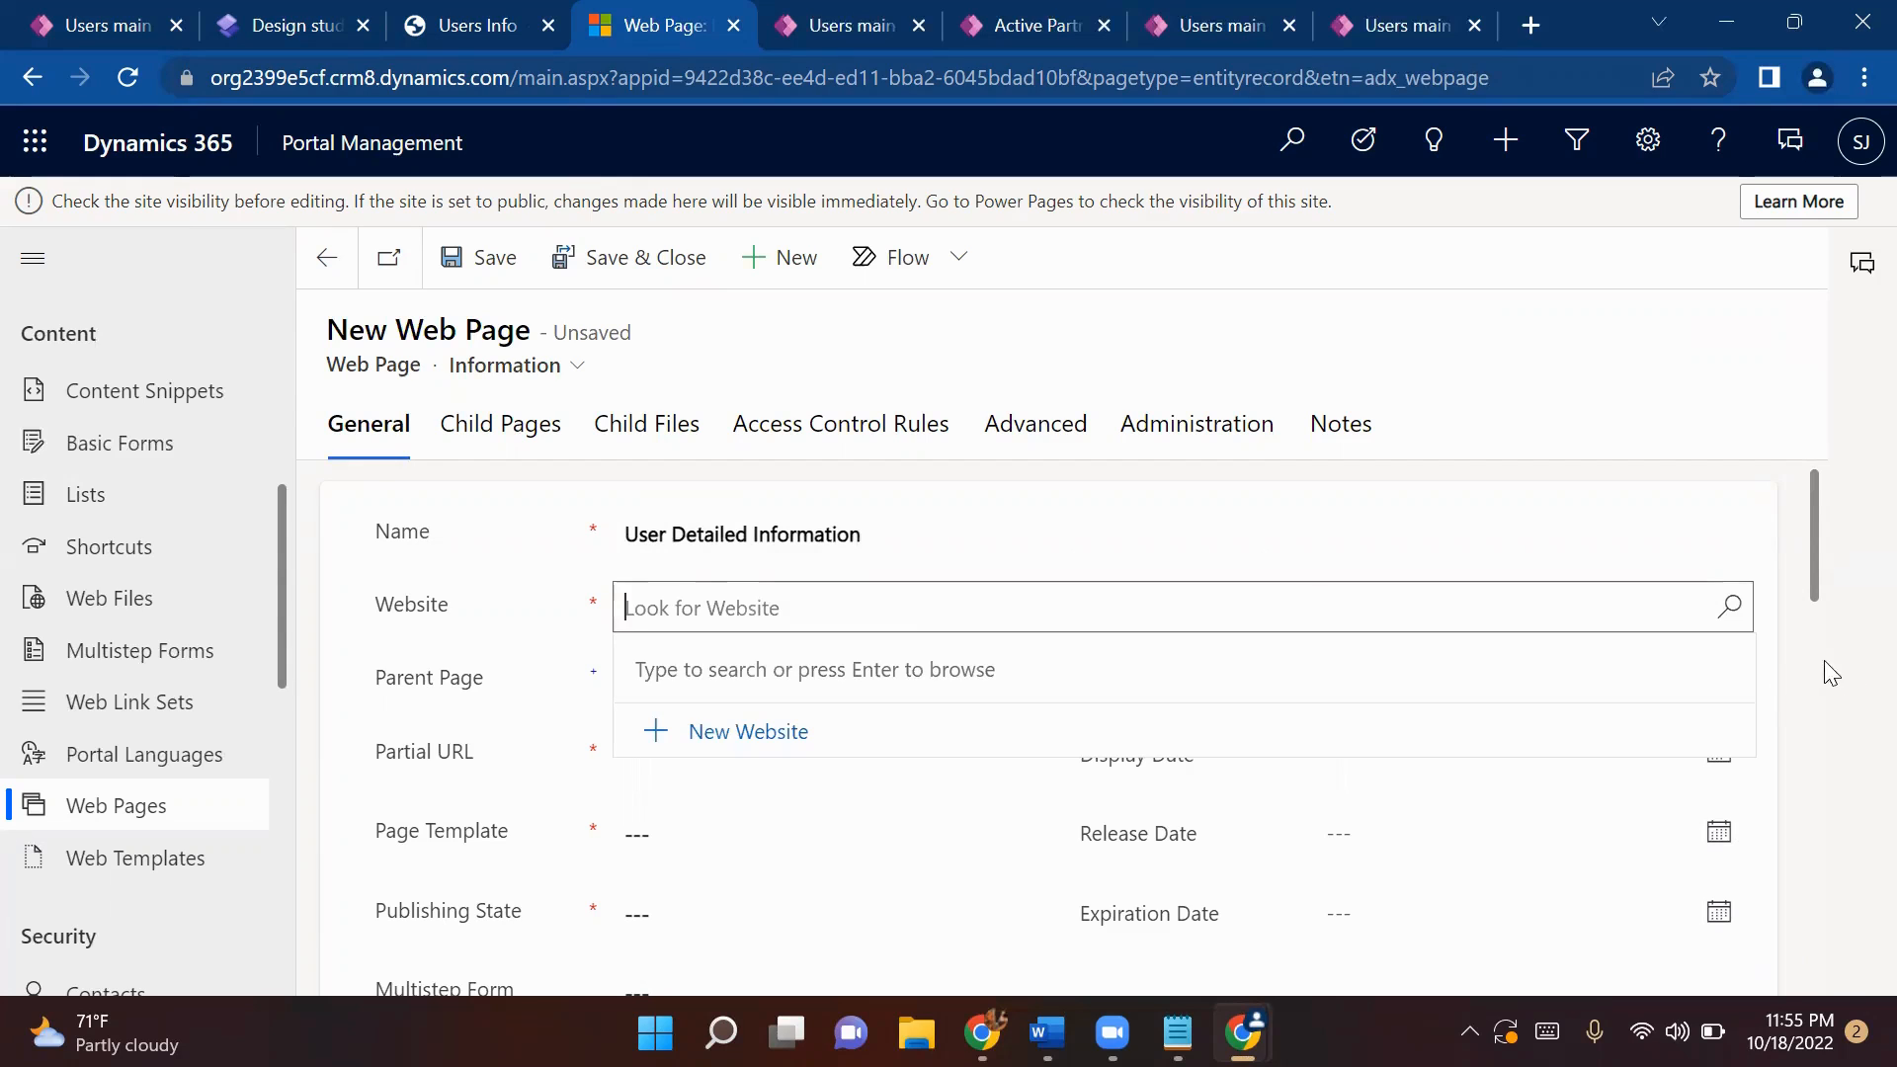
{"action": "left_click", "coordinate": [1728, 606]}
{"action": "left_click", "coordinate": [761, 731]}
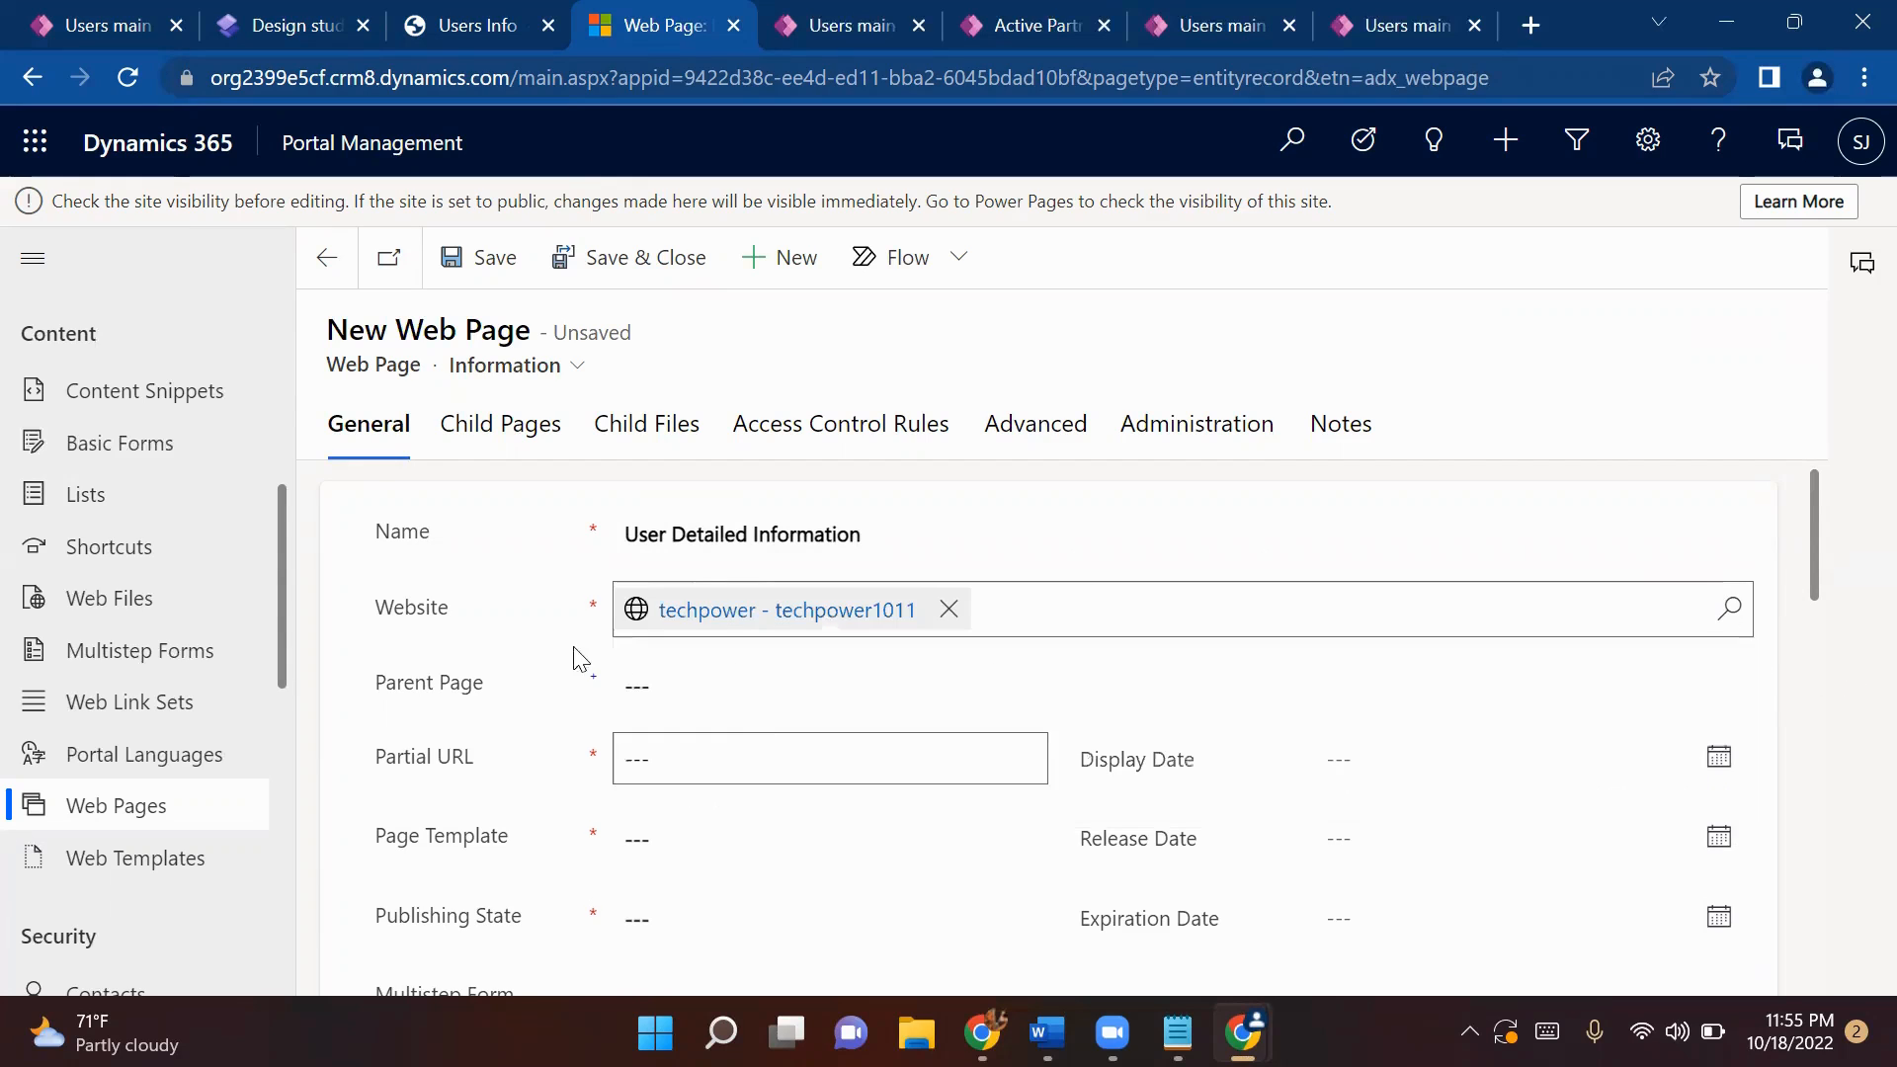
- Set Users Info as the parent page of the new web page
{"action": "left_click", "coordinate": [687, 696]}
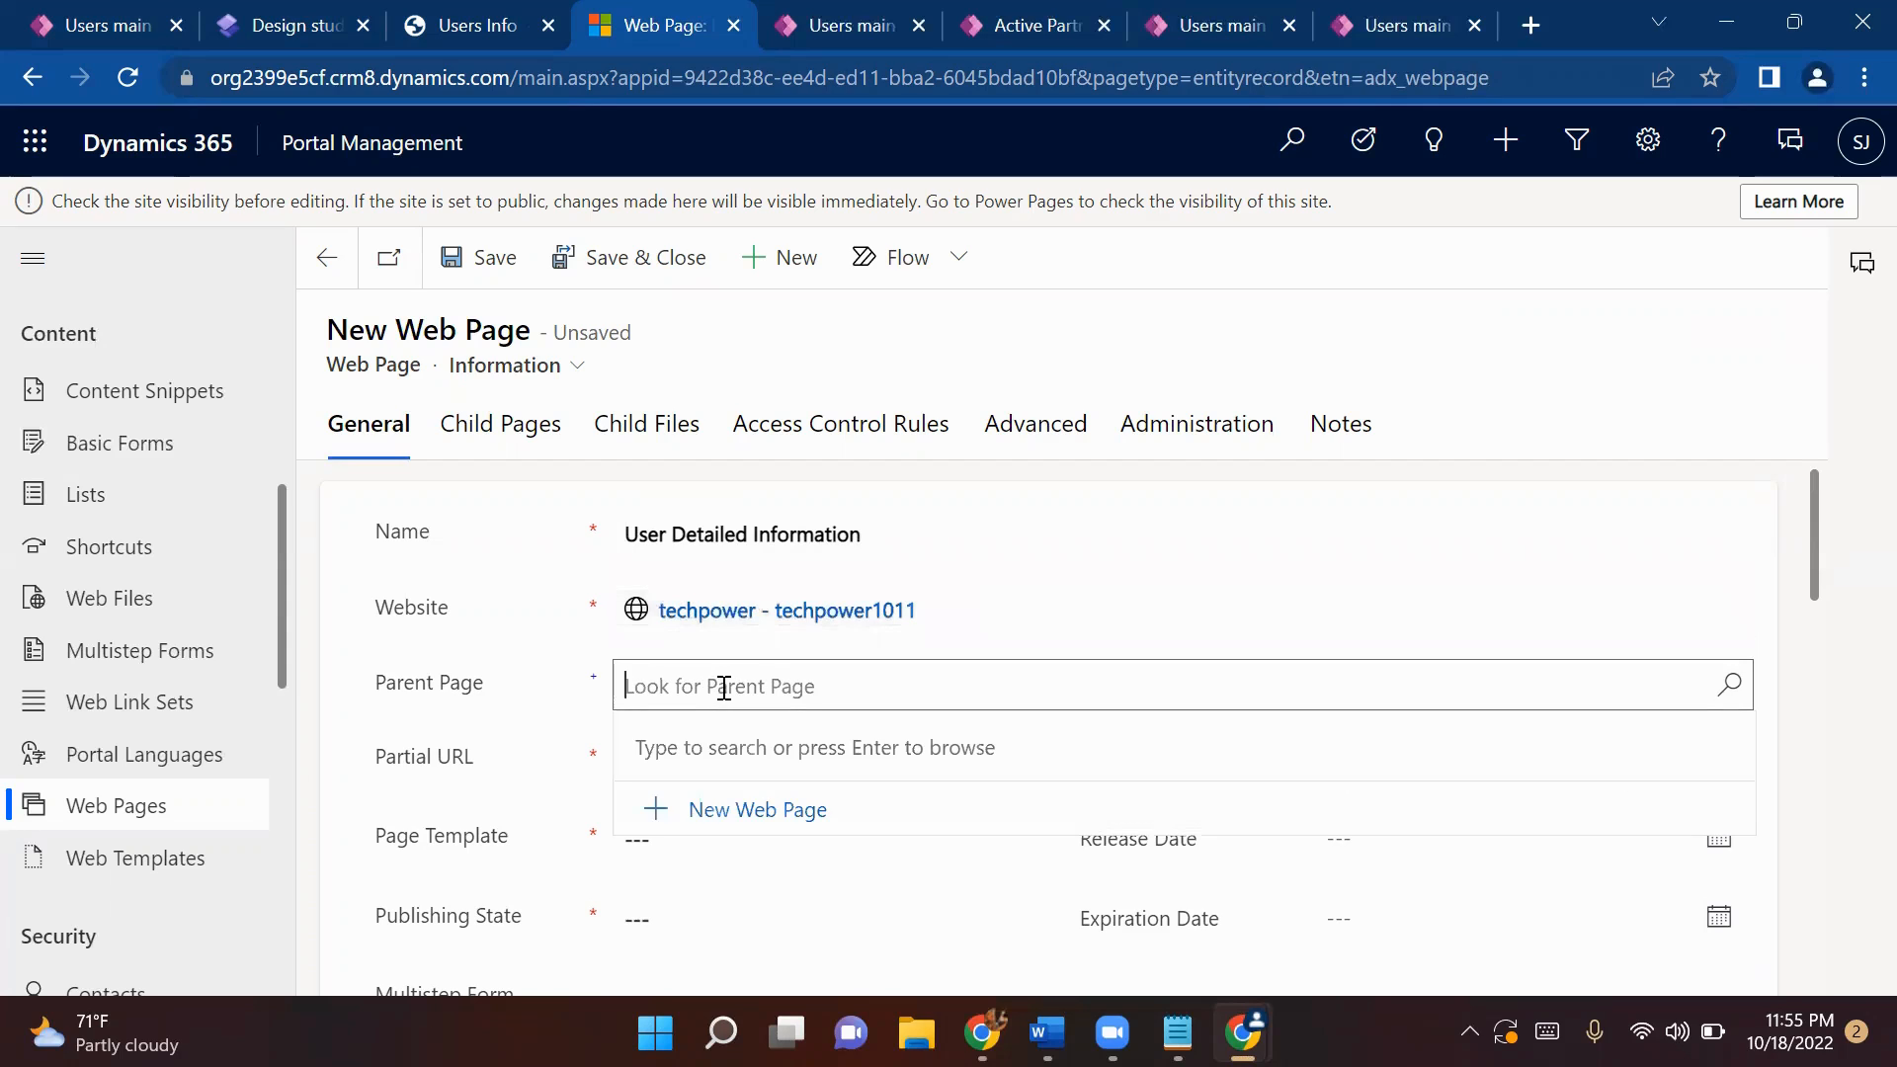
{"action": "left_click", "coordinate": [1729, 692]}
{"action": "scroll", "coordinate": [858, 514], "scroll_direction": "down", "scroll_amount": 3}
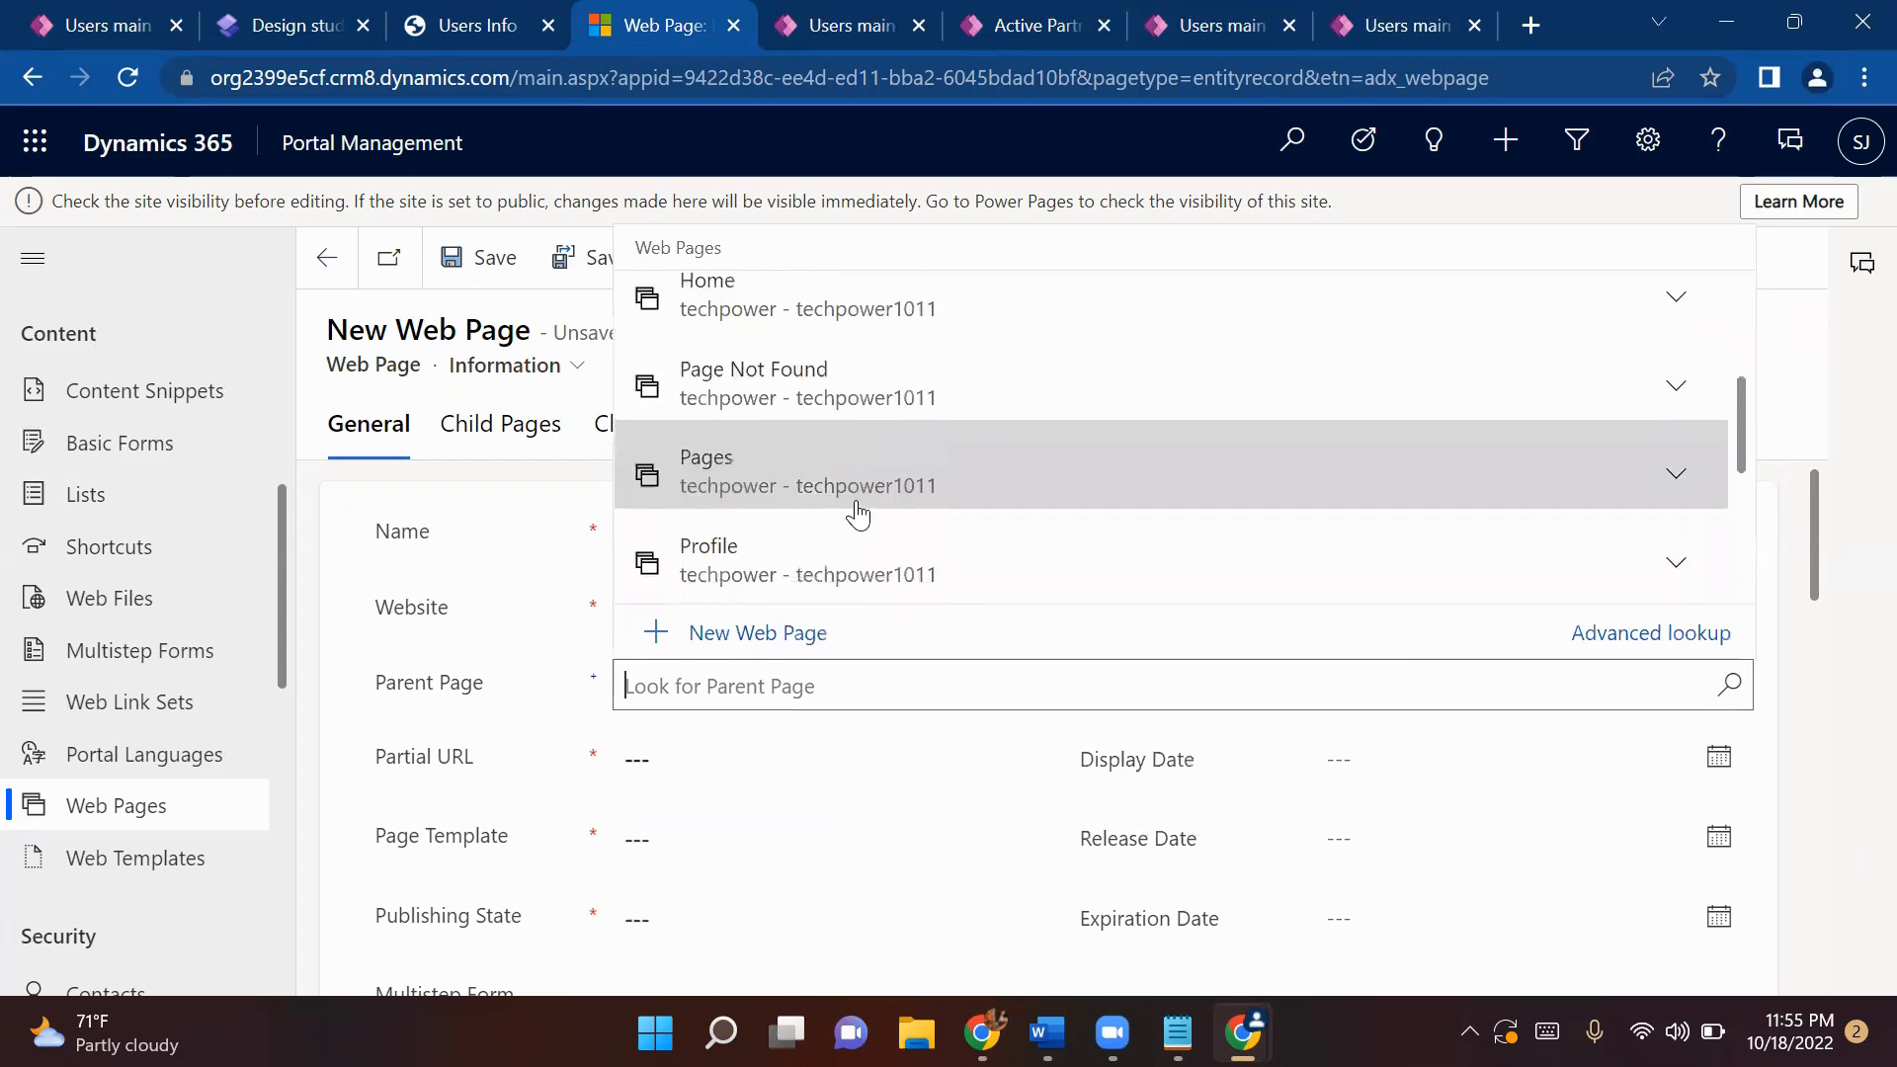
{"action": "scroll", "coordinate": [857, 513], "scroll_direction": "down", "scroll_amount": 4}
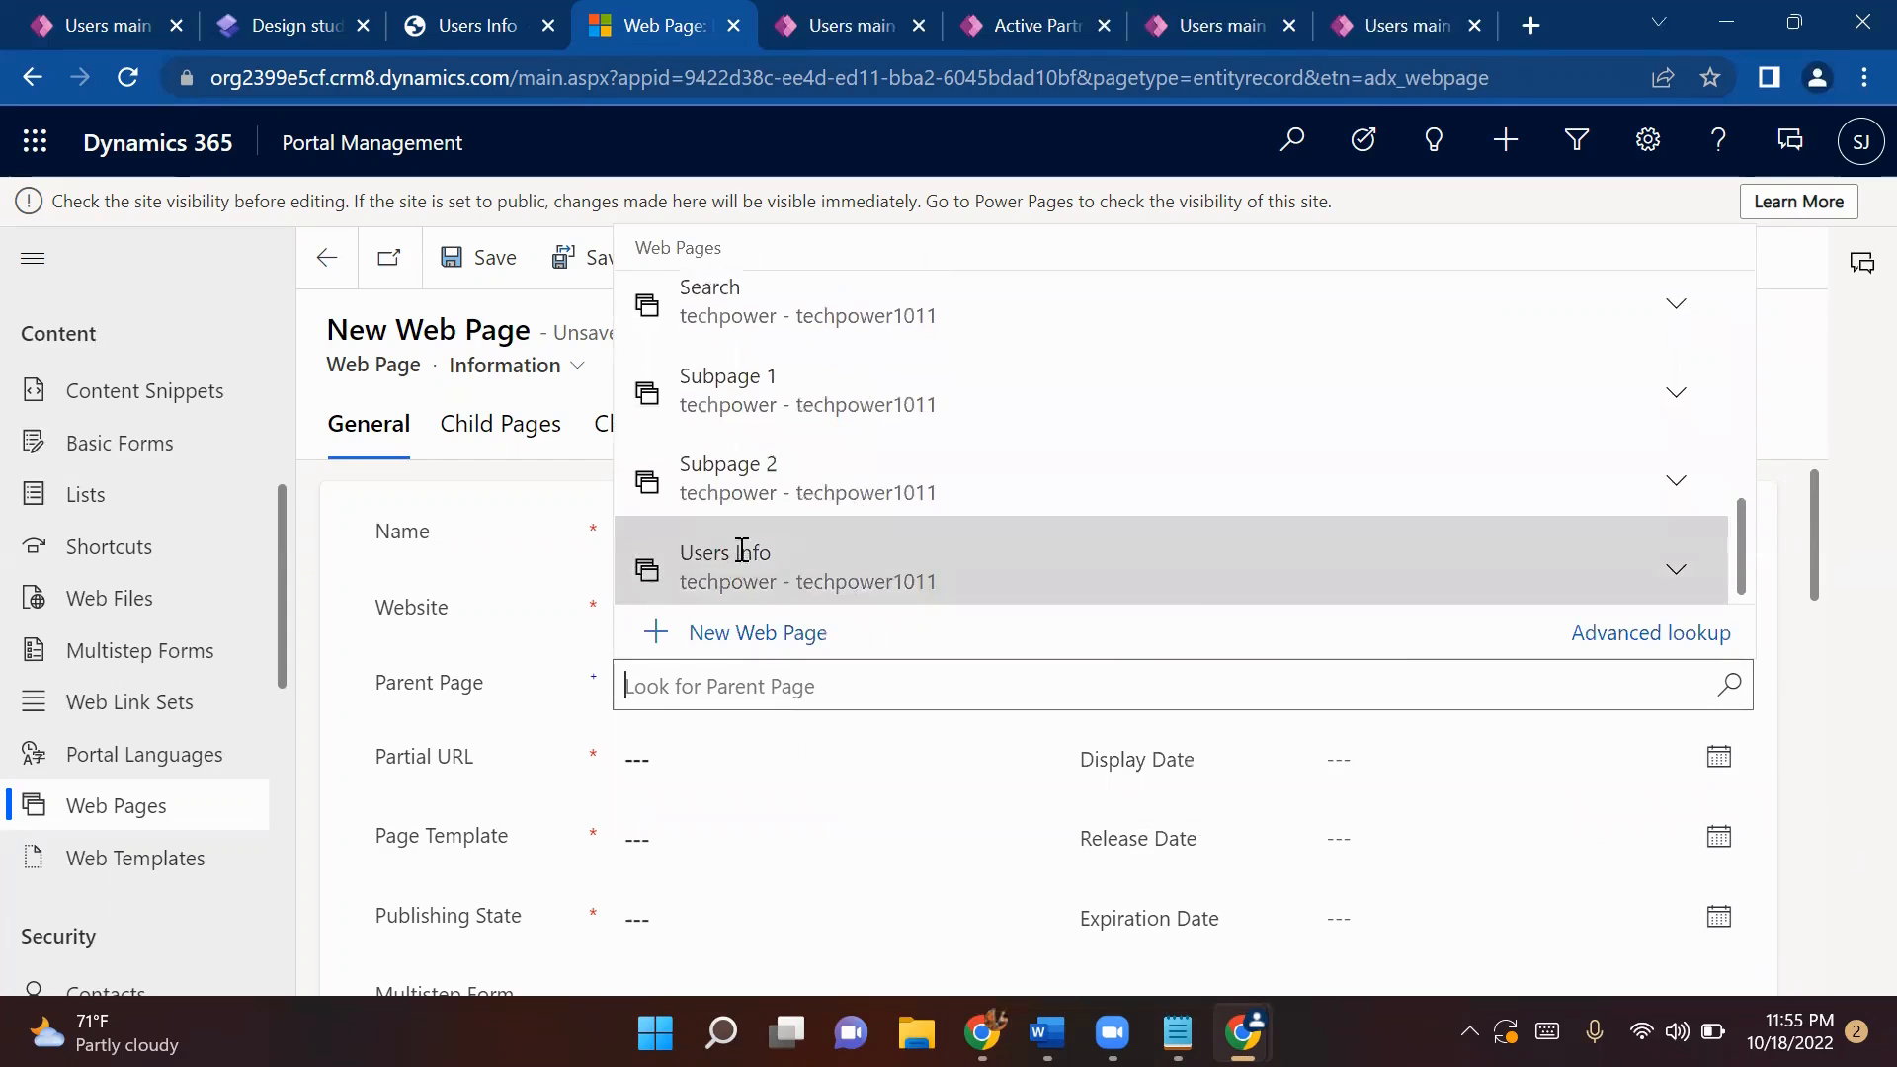
{"action": "left_click", "coordinate": [742, 552]}
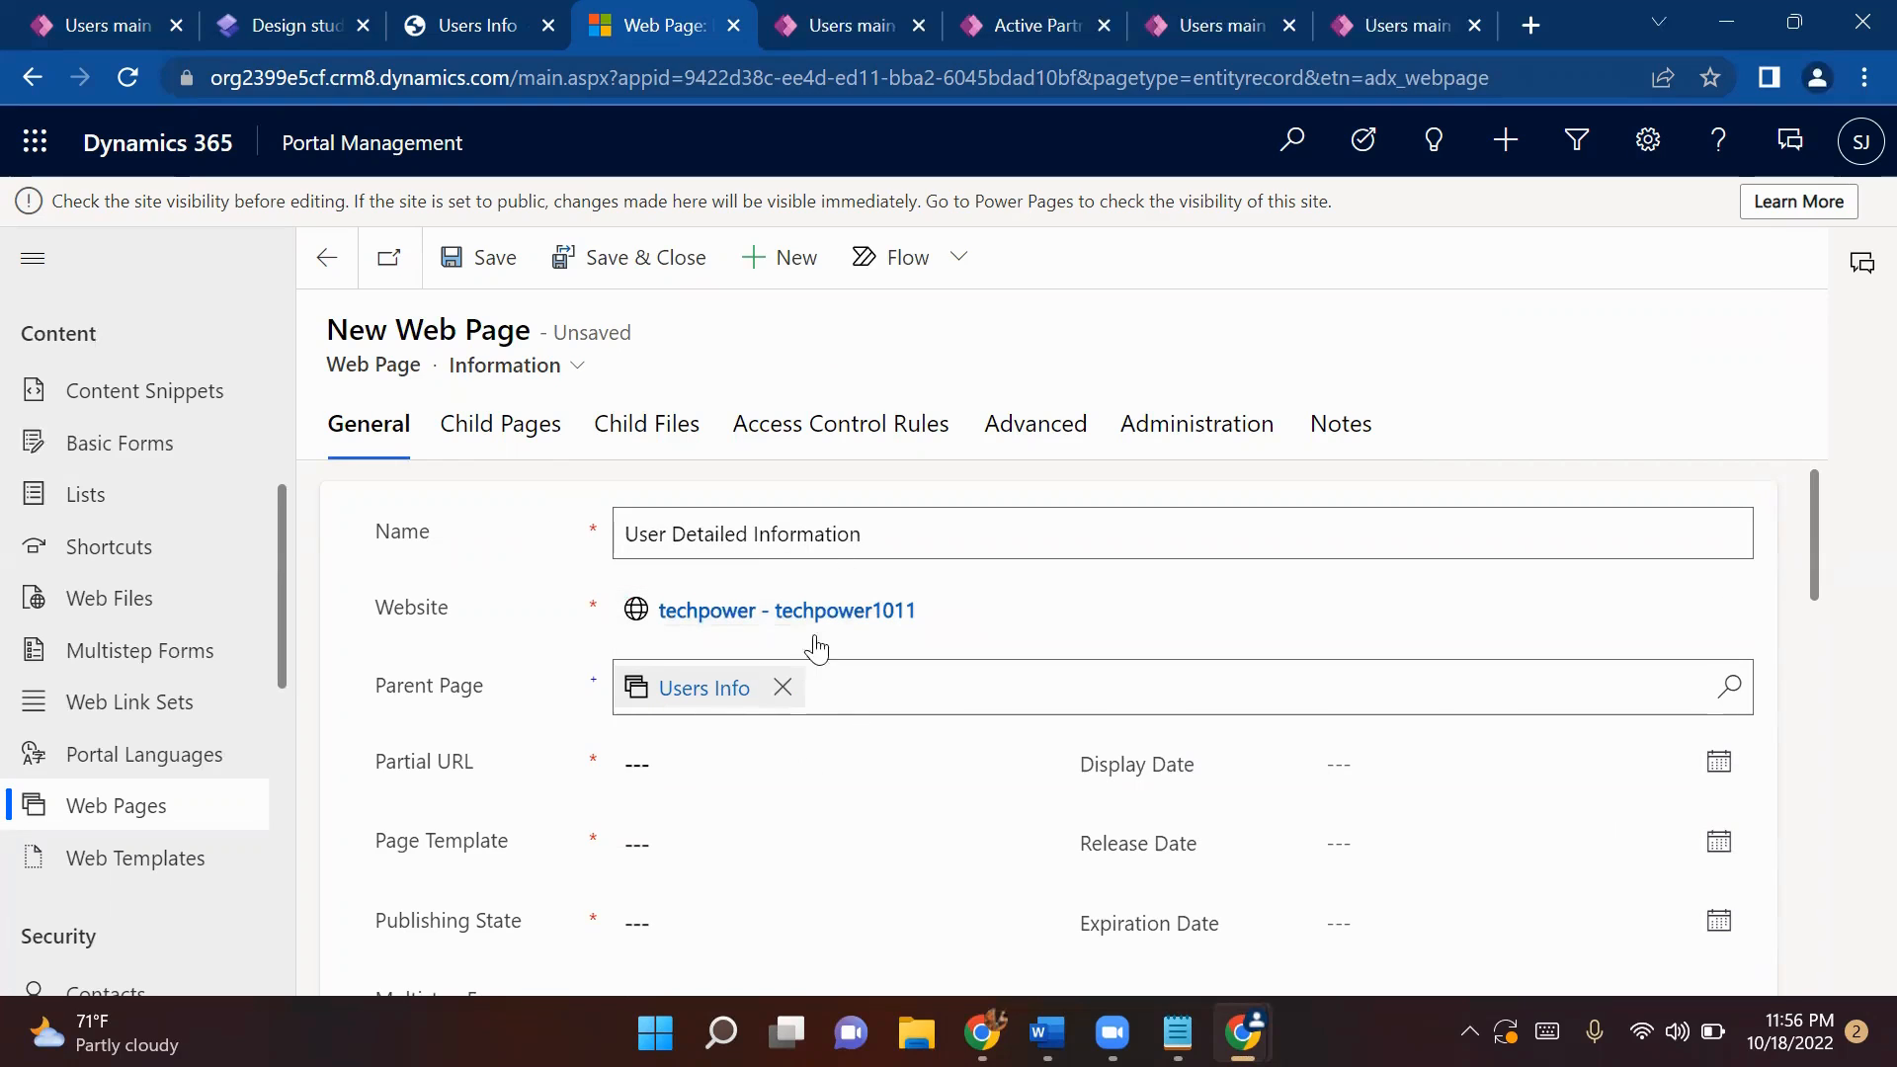
- Set the web page's partial URL to users-detailed-info and its page template to Default studio template
{"action": "left_click", "coordinate": [718, 771]}
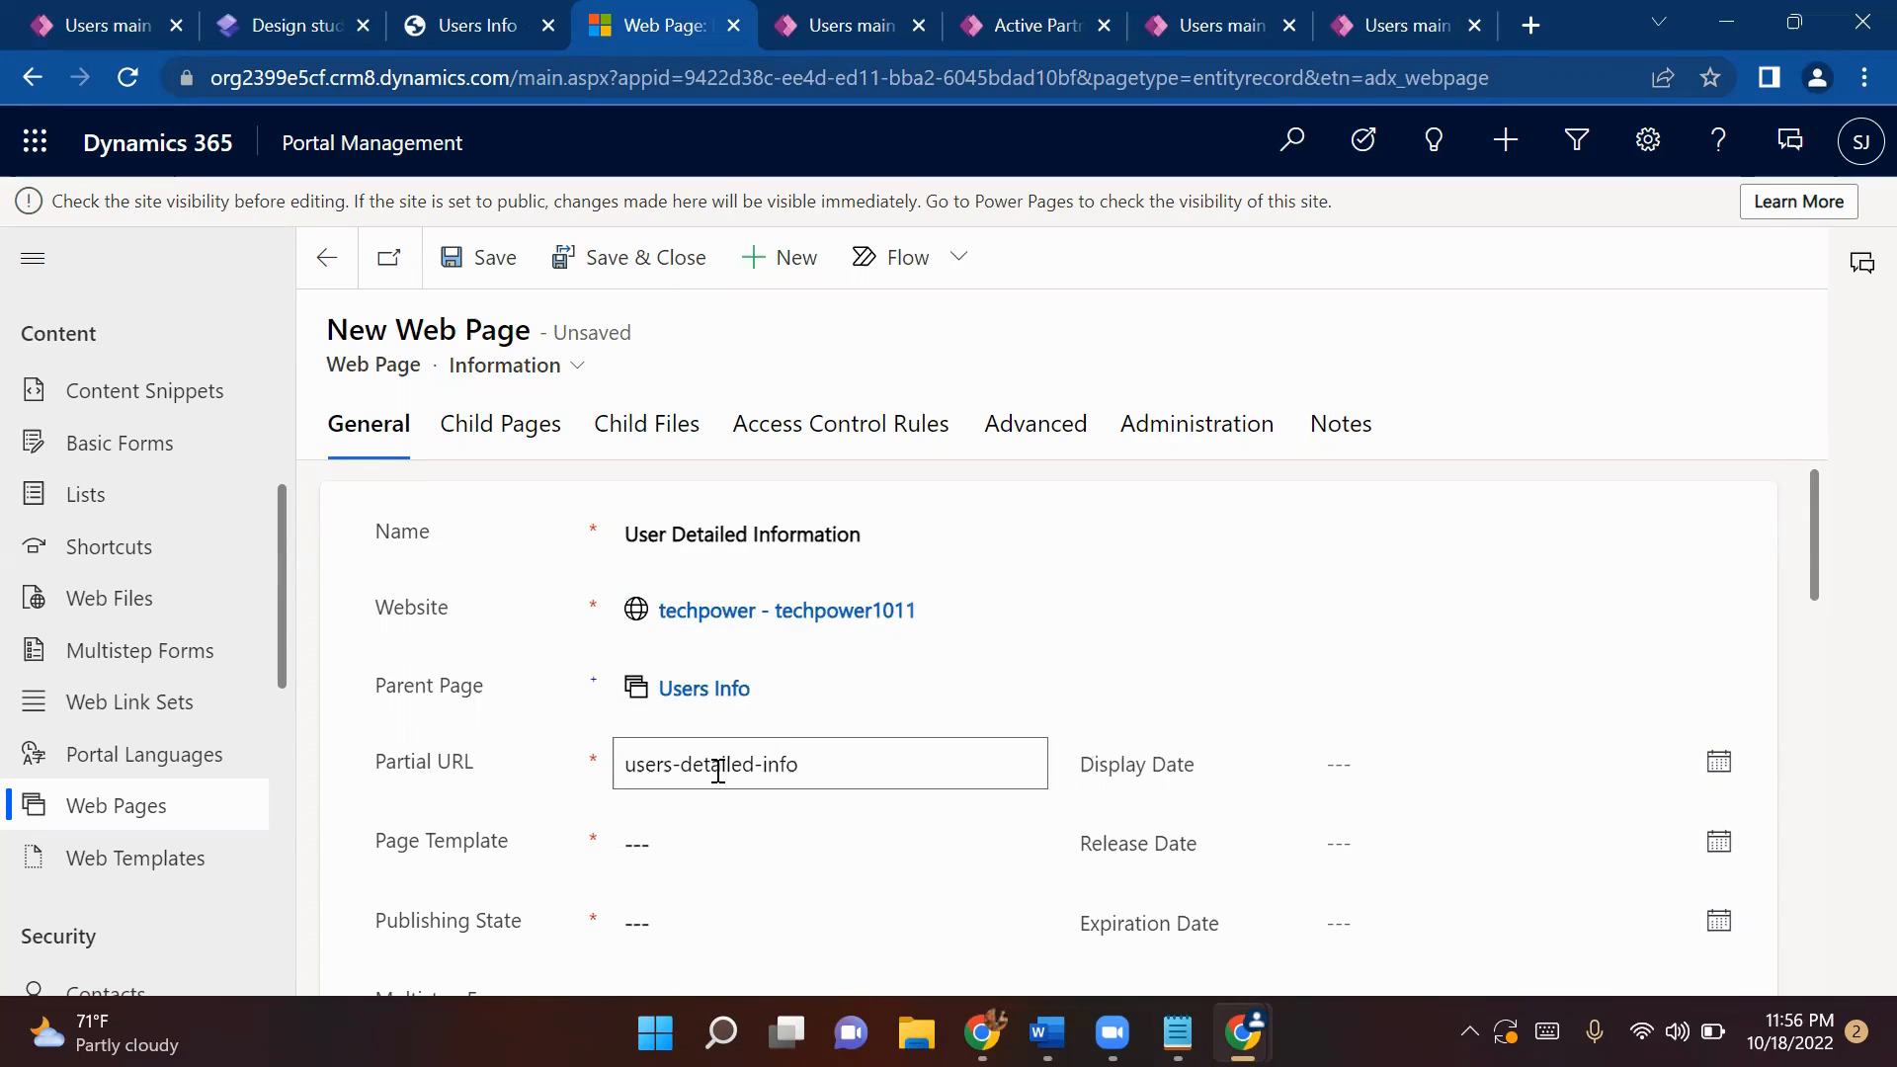
{"action": "scroll", "coordinate": [731, 761], "scroll_direction": "down", "scroll_amount": 2}
{"action": "left_click", "coordinate": [745, 706]}
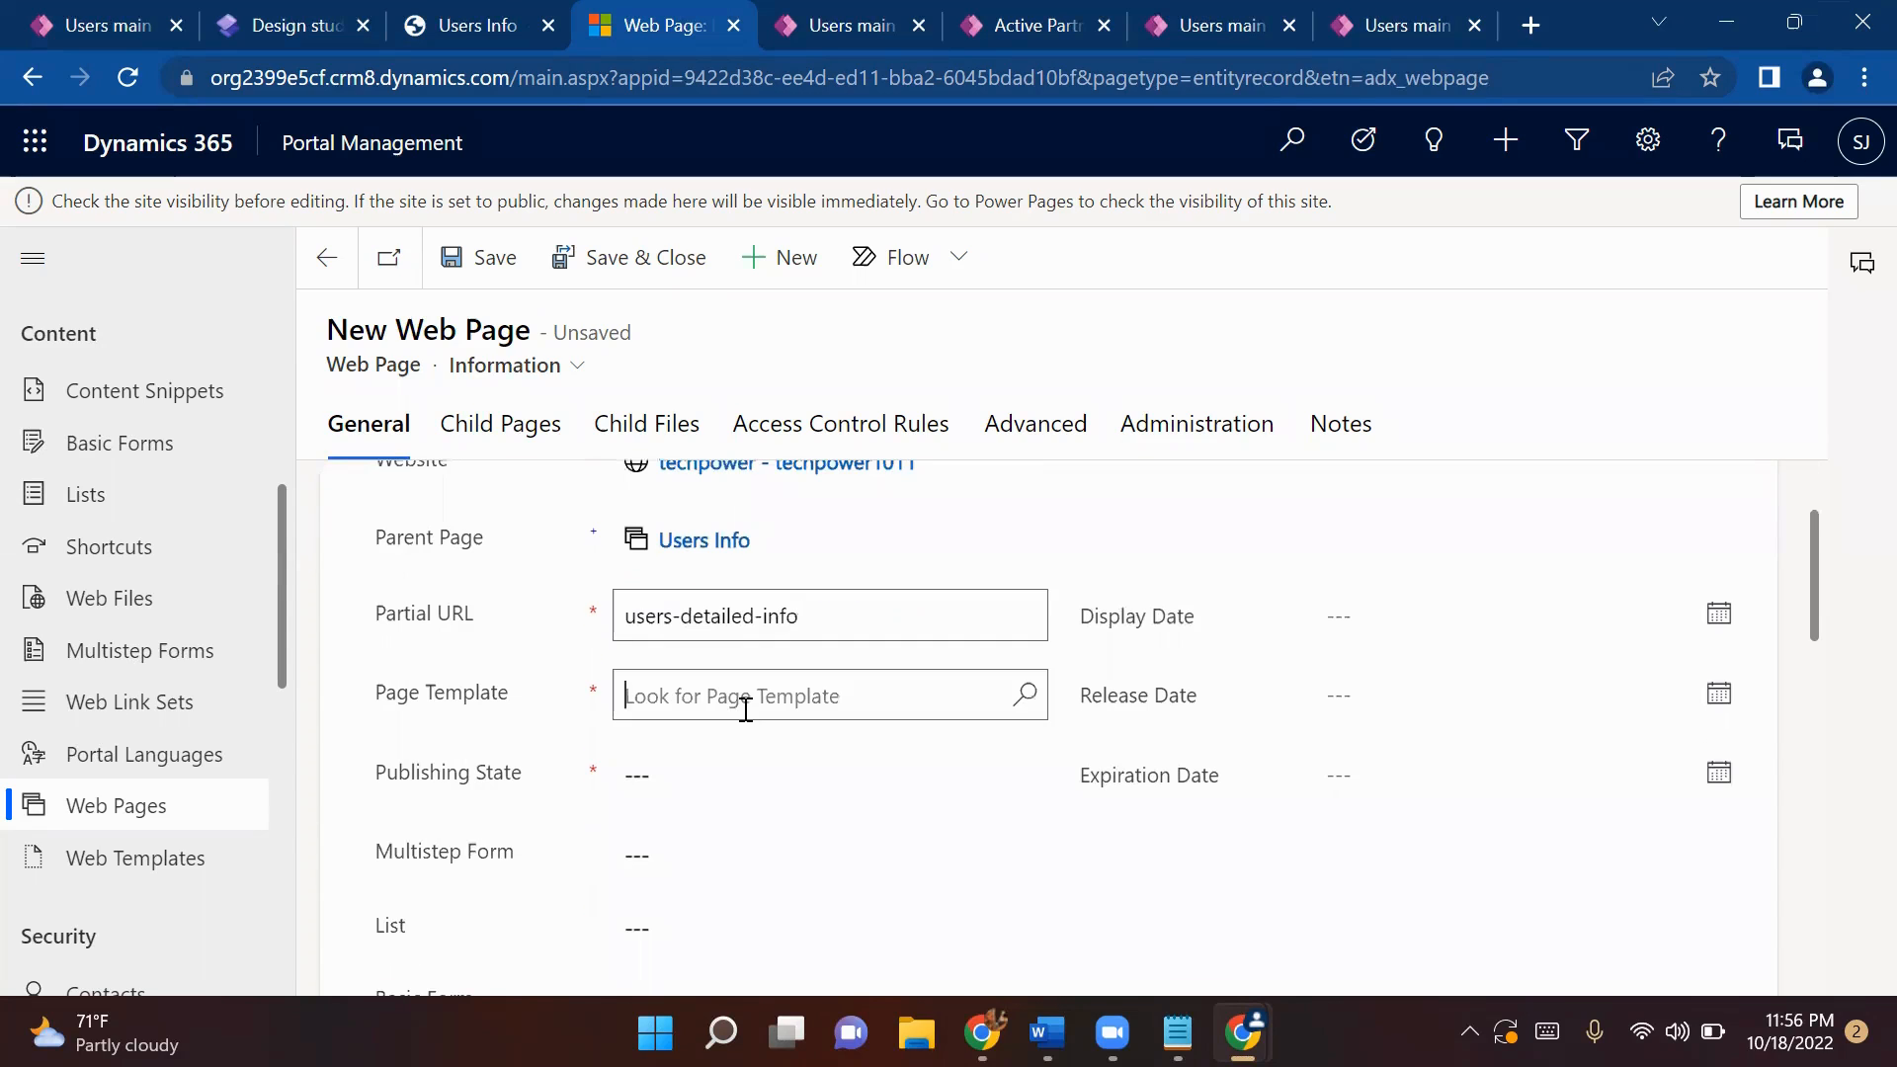
{"action": "left_click", "coordinate": [1025, 702]}
{"action": "scroll", "coordinate": [847, 497], "scroll_direction": "down", "scroll_amount": 1}
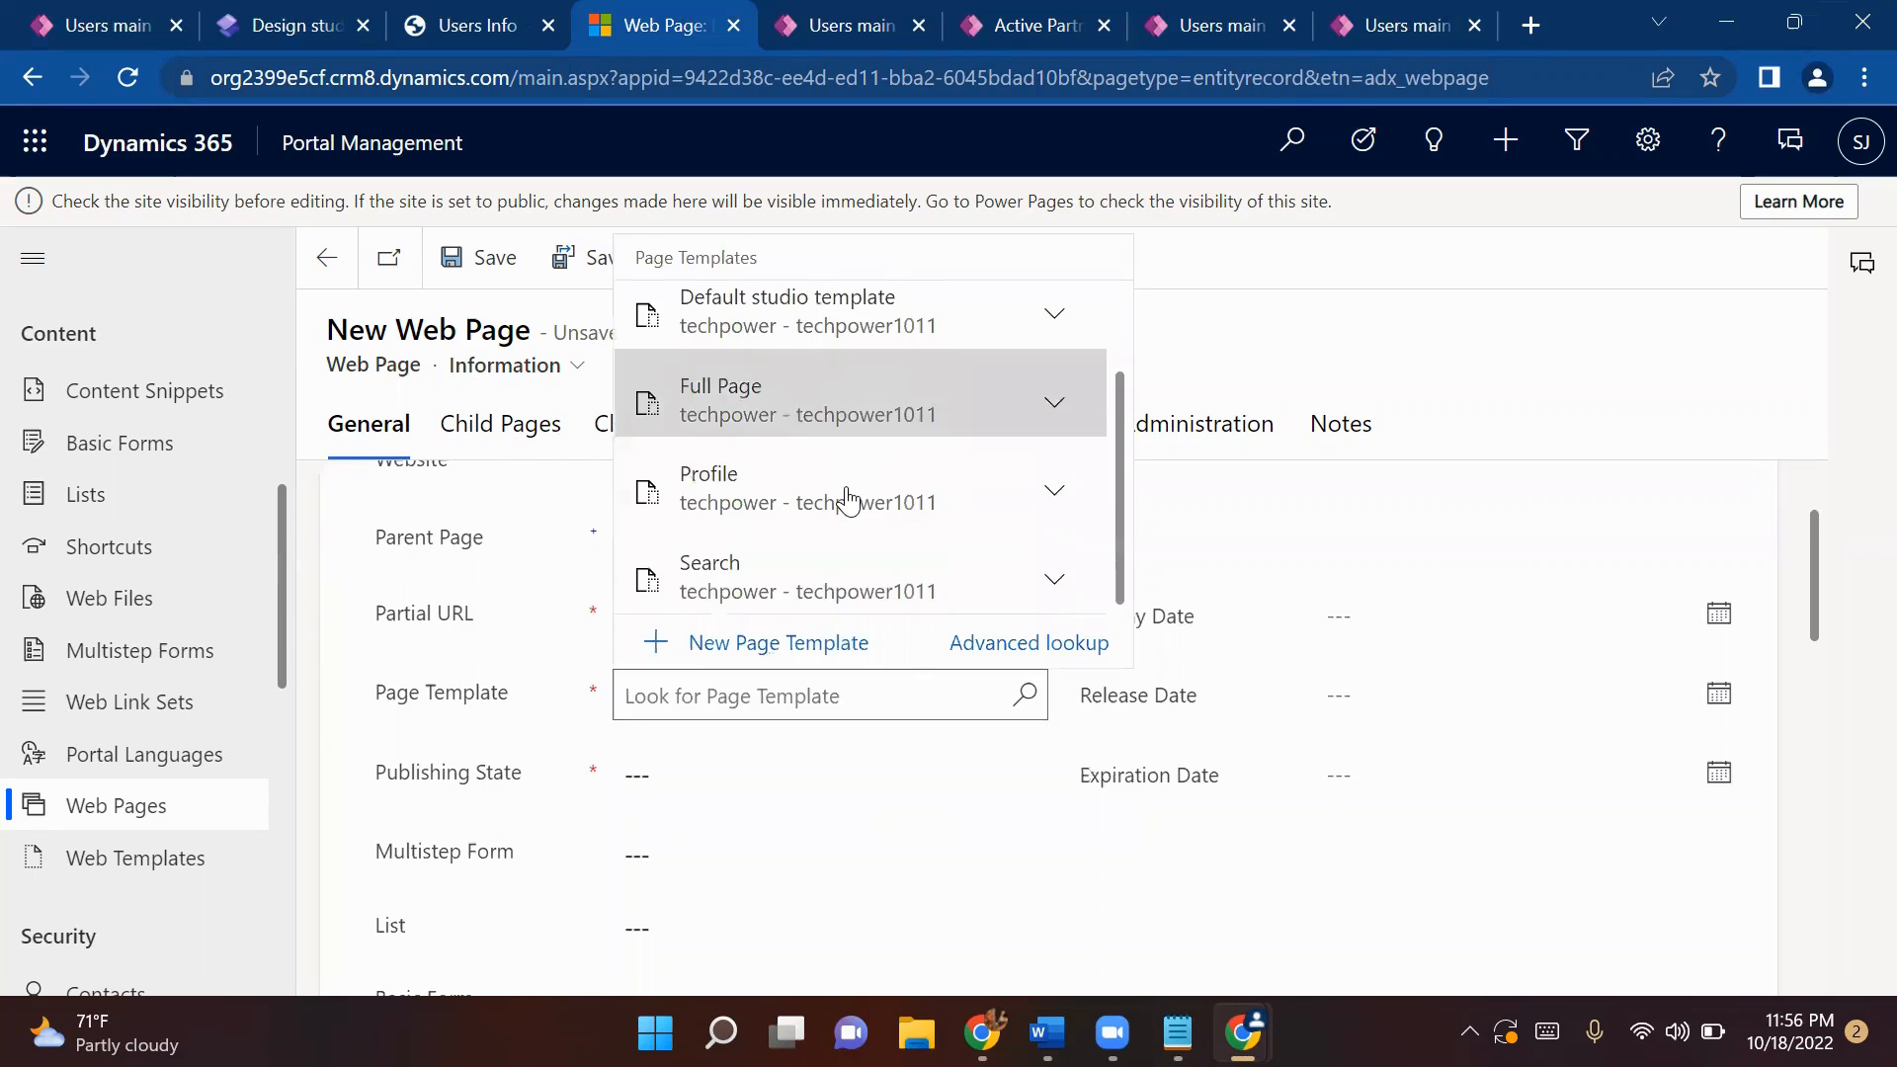
{"action": "scroll", "coordinate": [846, 497], "scroll_direction": "up", "scroll_amount": 1}
{"action": "left_click", "coordinate": [767, 435]}
- Set the publishing state of the new web page to Published
{"action": "scroll", "coordinate": [830, 859], "scroll_direction": "down", "scroll_amount": 3}
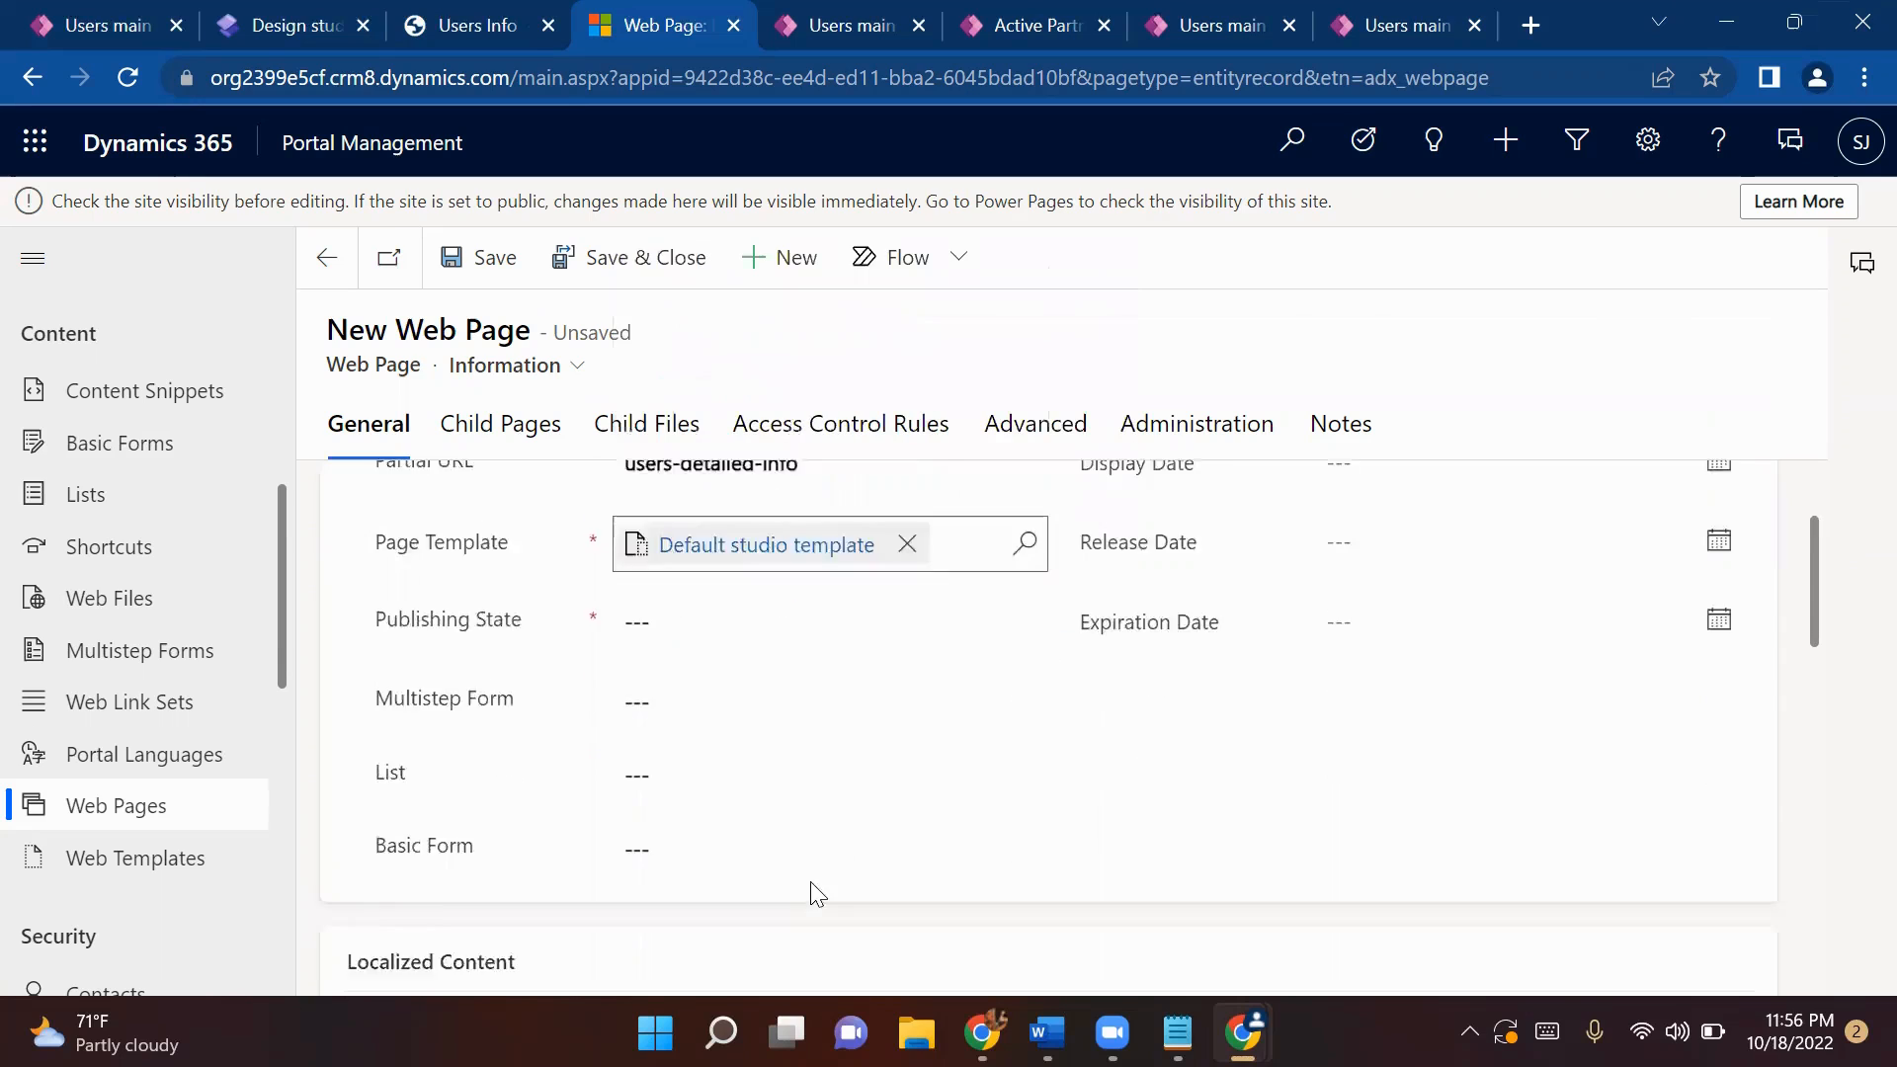
{"action": "scroll", "coordinate": [553, 657], "scroll_direction": "up", "scroll_amount": 3}
{"action": "left_click", "coordinate": [781, 789]}
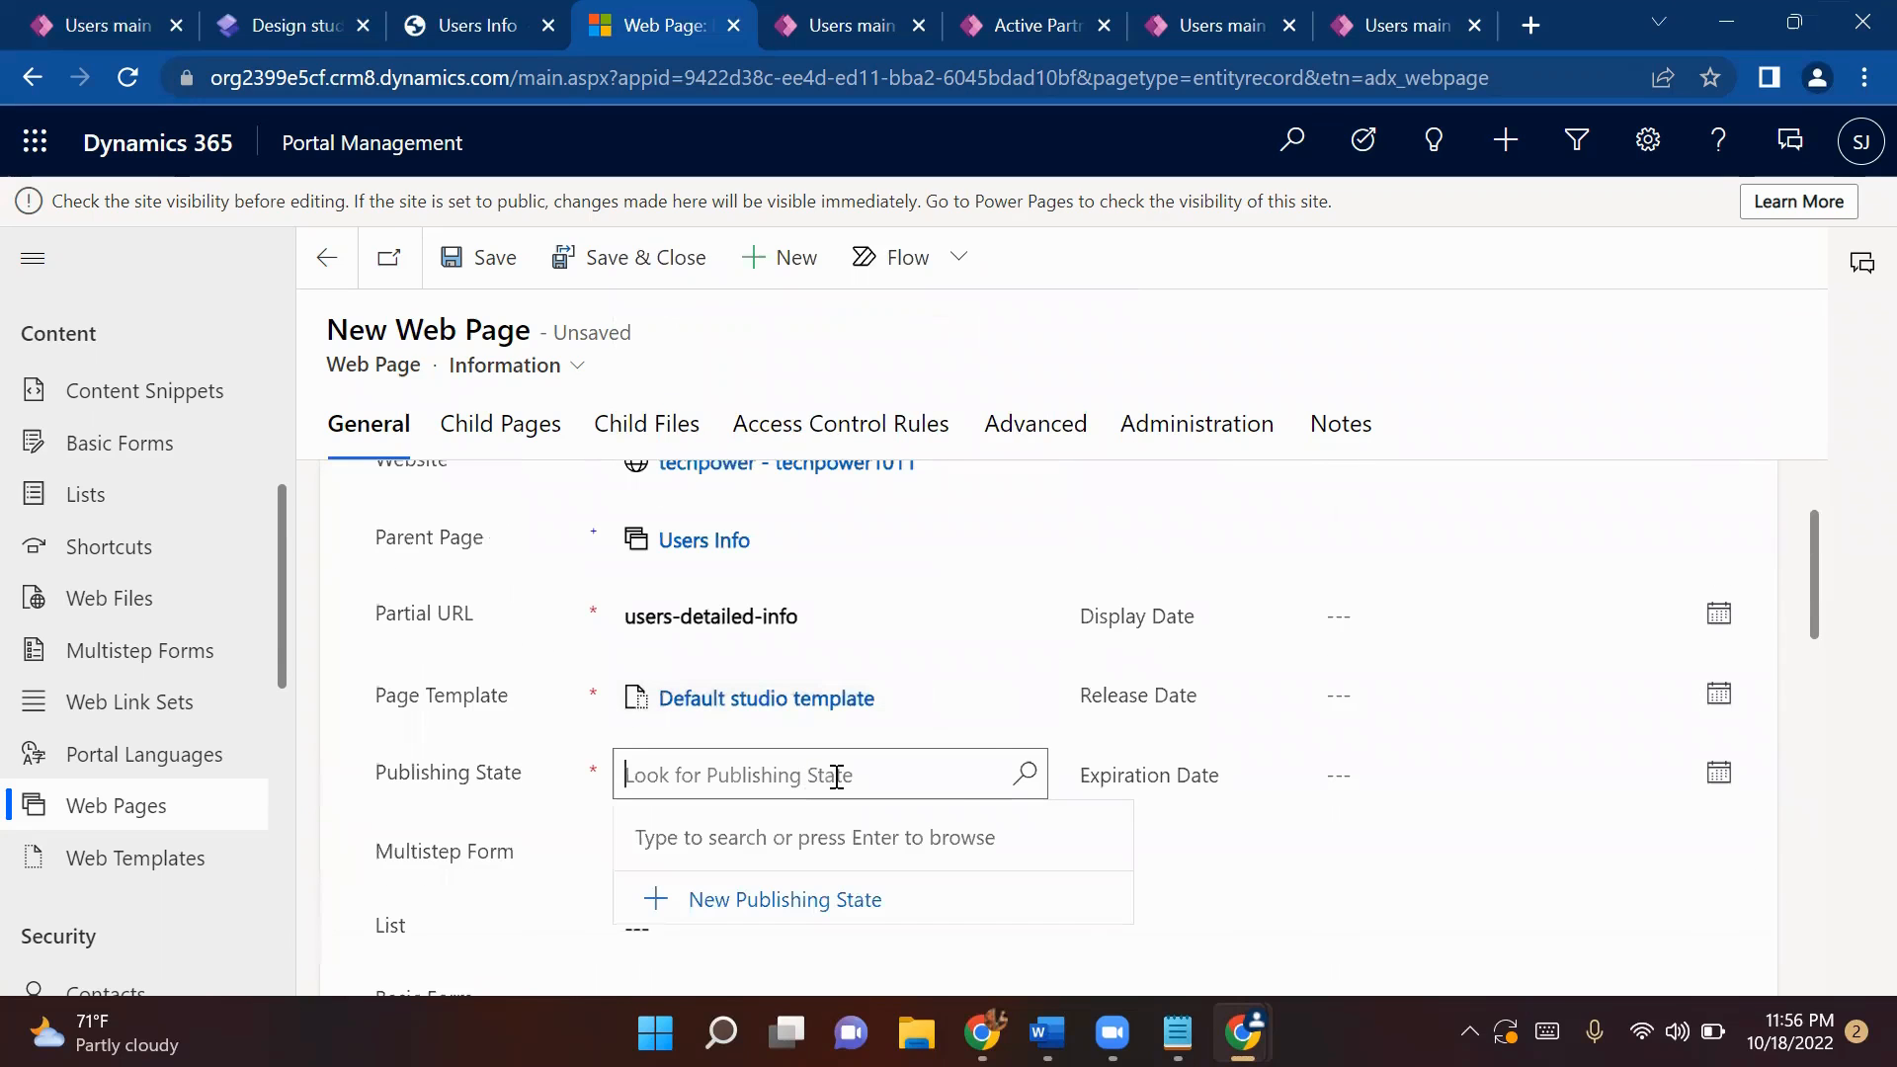
{"action": "left_click", "coordinate": [1024, 777]}
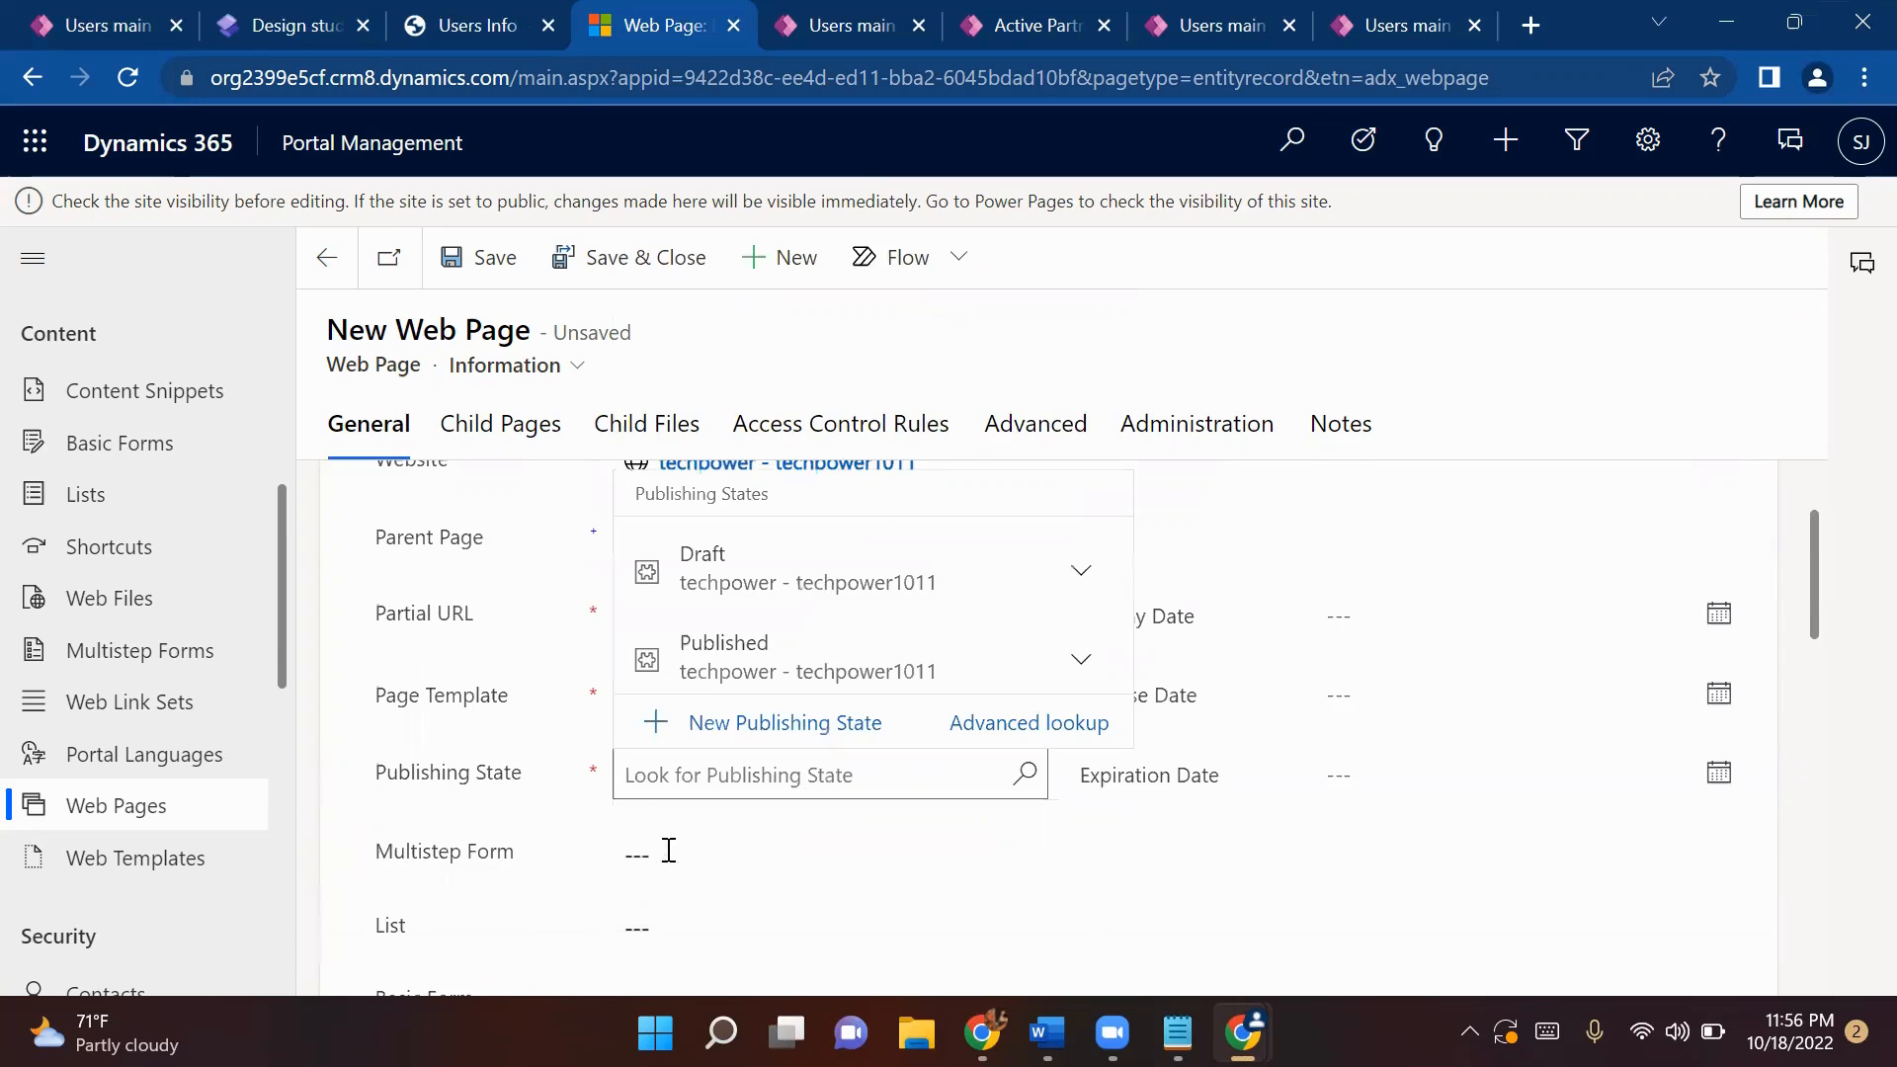
{"action": "left_click", "coordinate": [758, 674]}
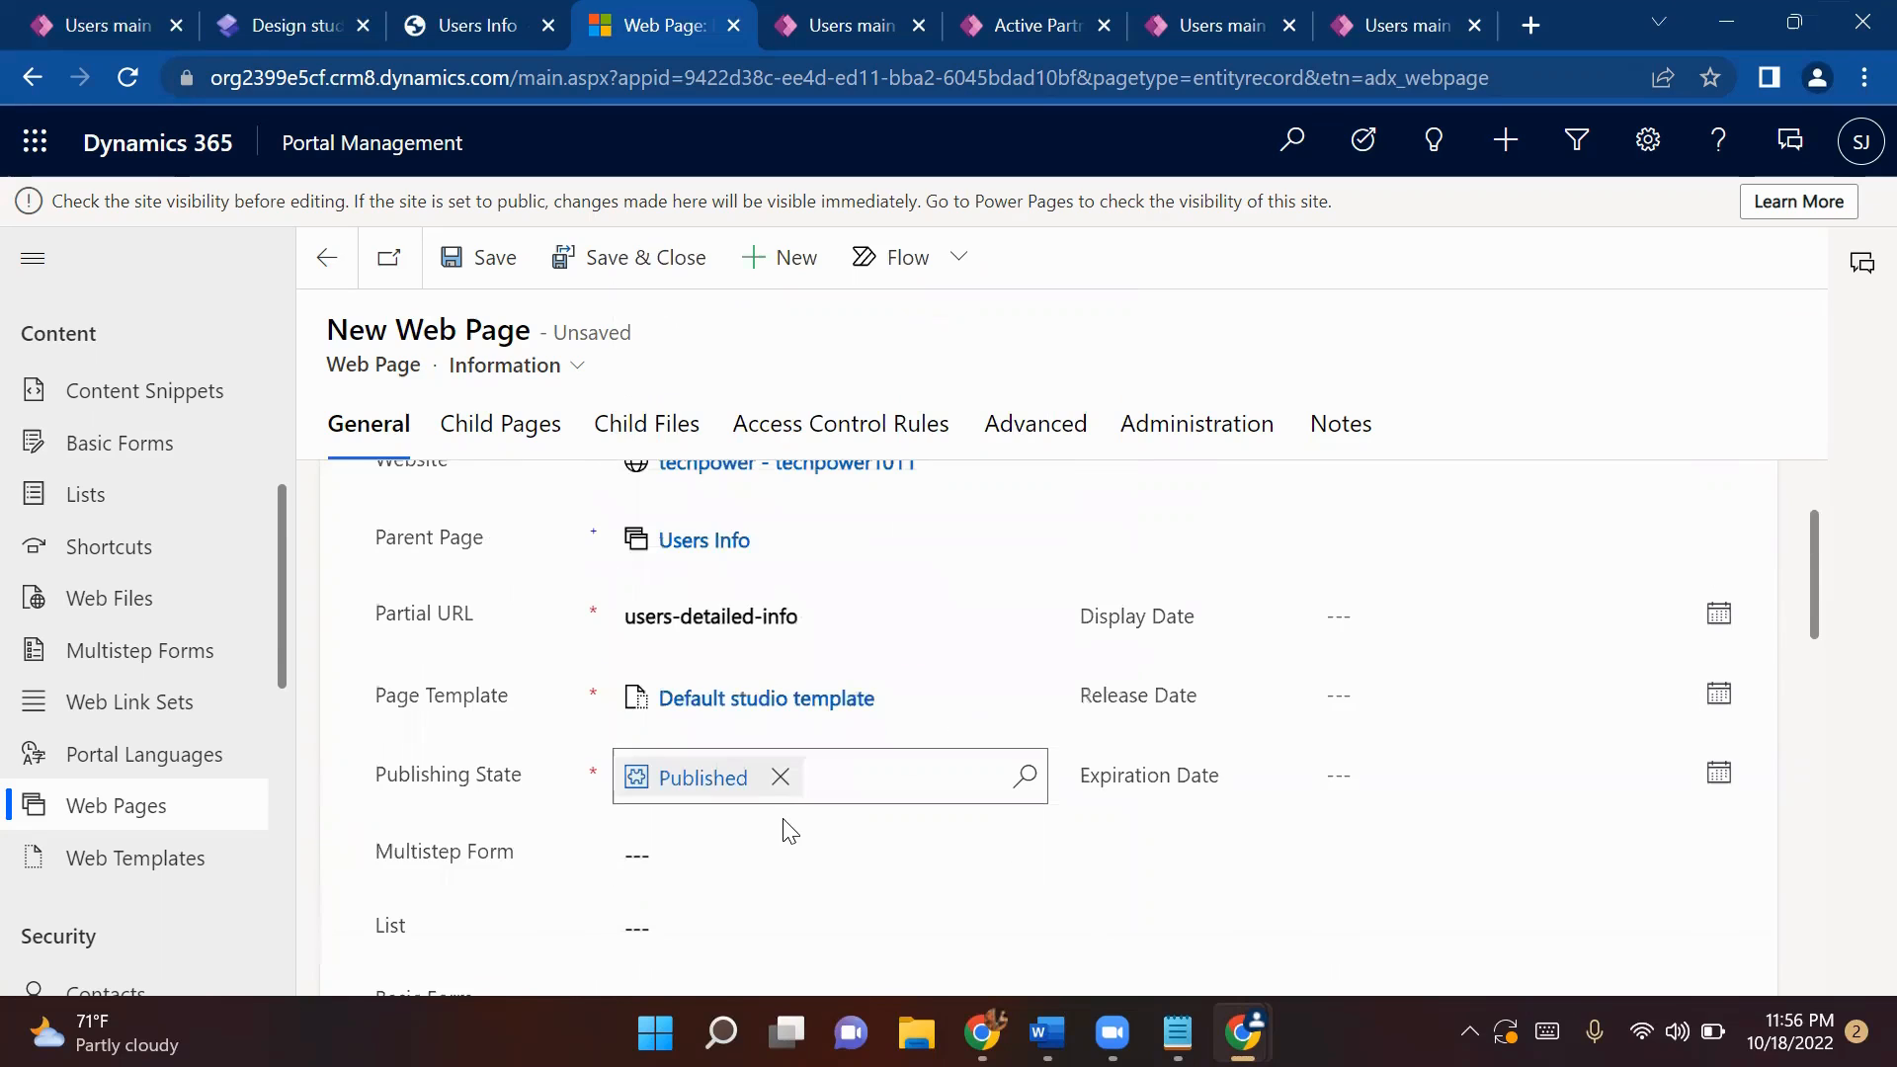
- Save the User Detailed Information web page, review its fields and close the record
{"action": "scroll", "coordinate": [783, 830], "scroll_direction": "down", "scroll_amount": 5}
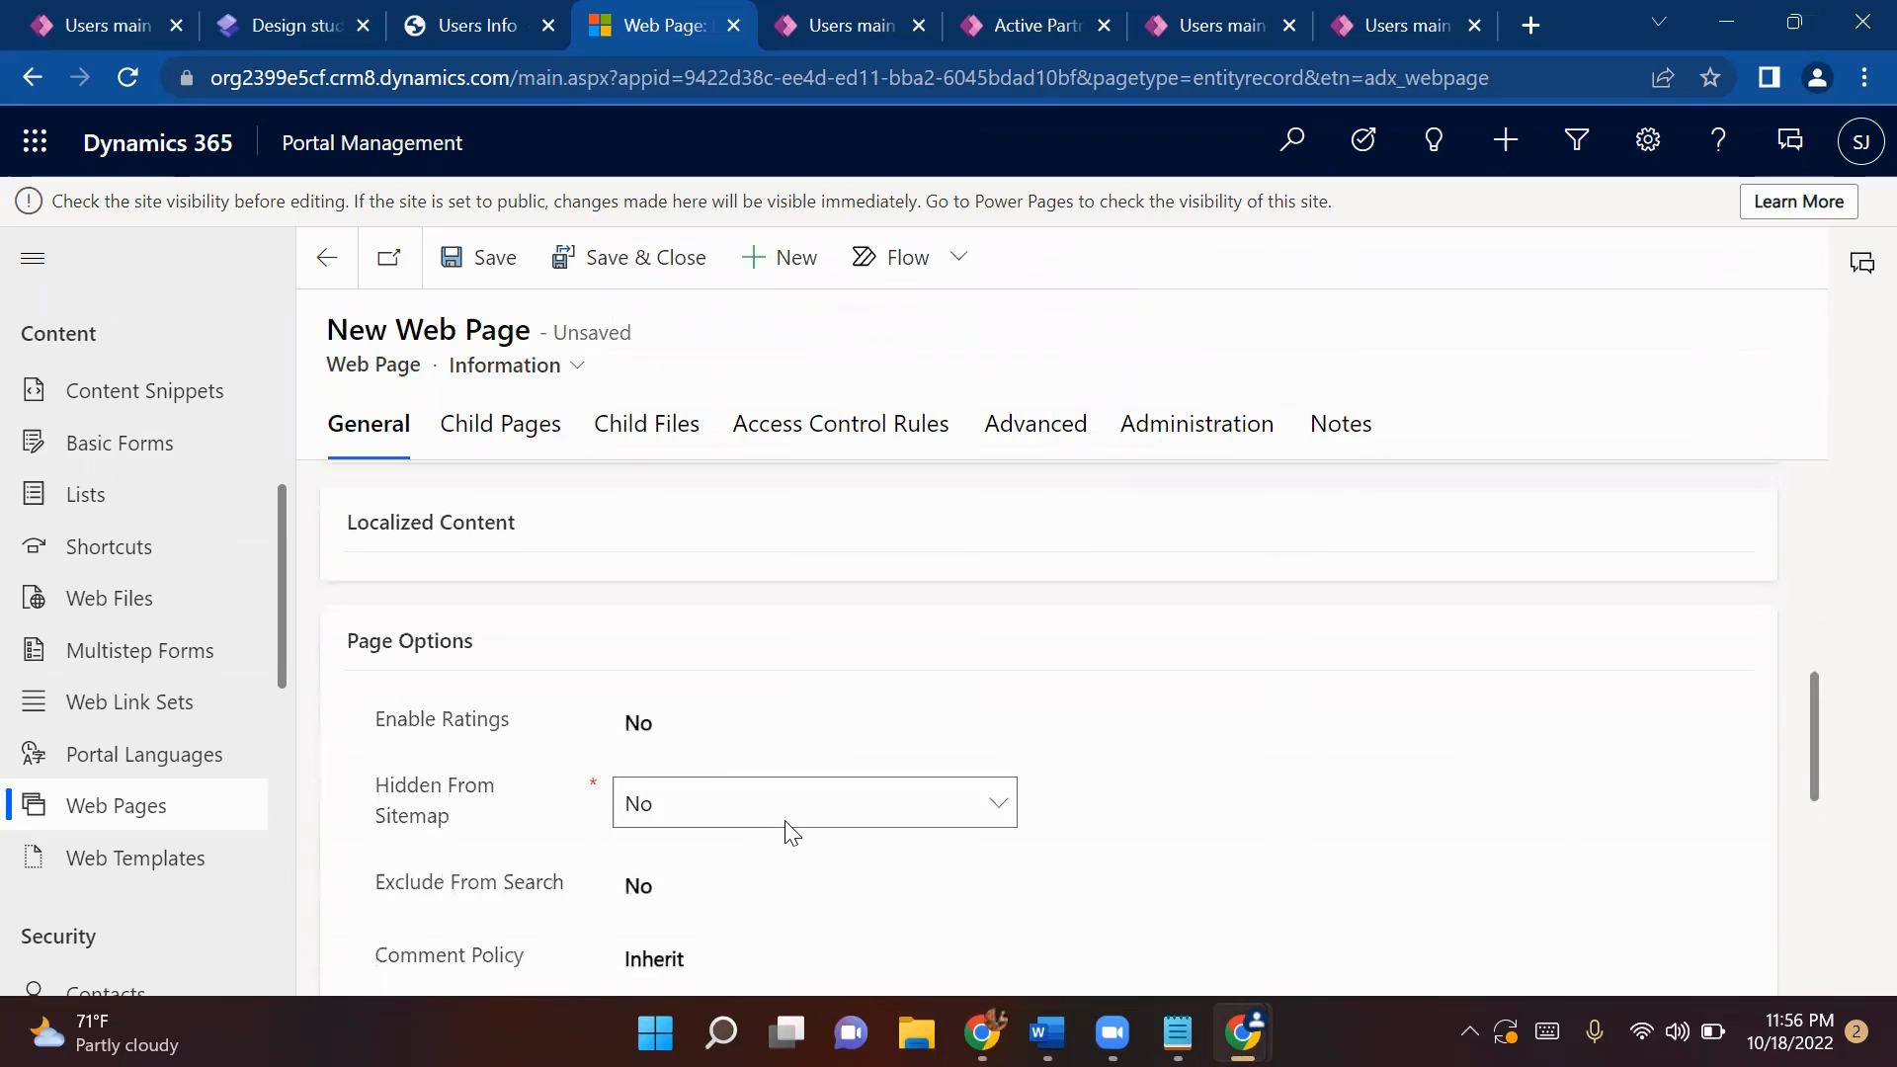
{"action": "scroll", "coordinate": [788, 830], "scroll_direction": "down", "scroll_amount": 2}
{"action": "left_click", "coordinate": [481, 259]}
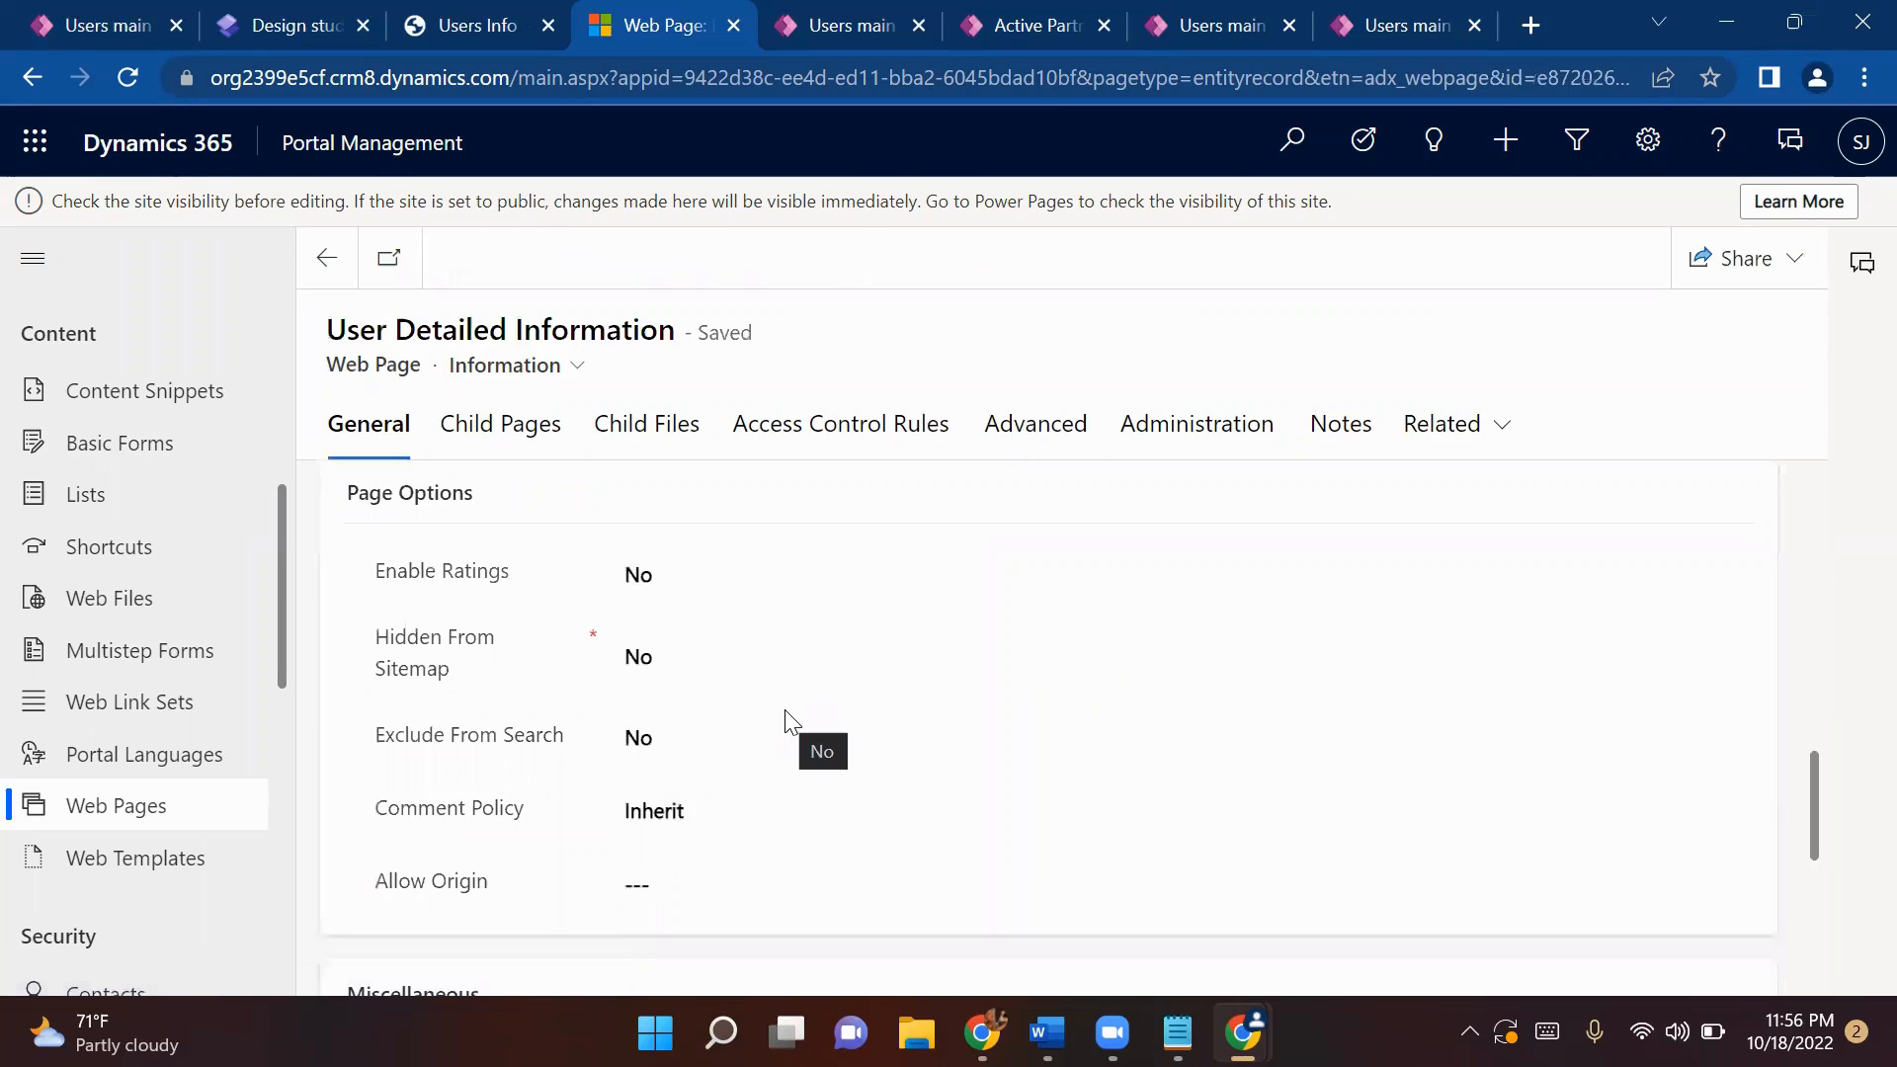
{"action": "scroll", "coordinate": [788, 721], "scroll_direction": "down", "scroll_amount": 6}
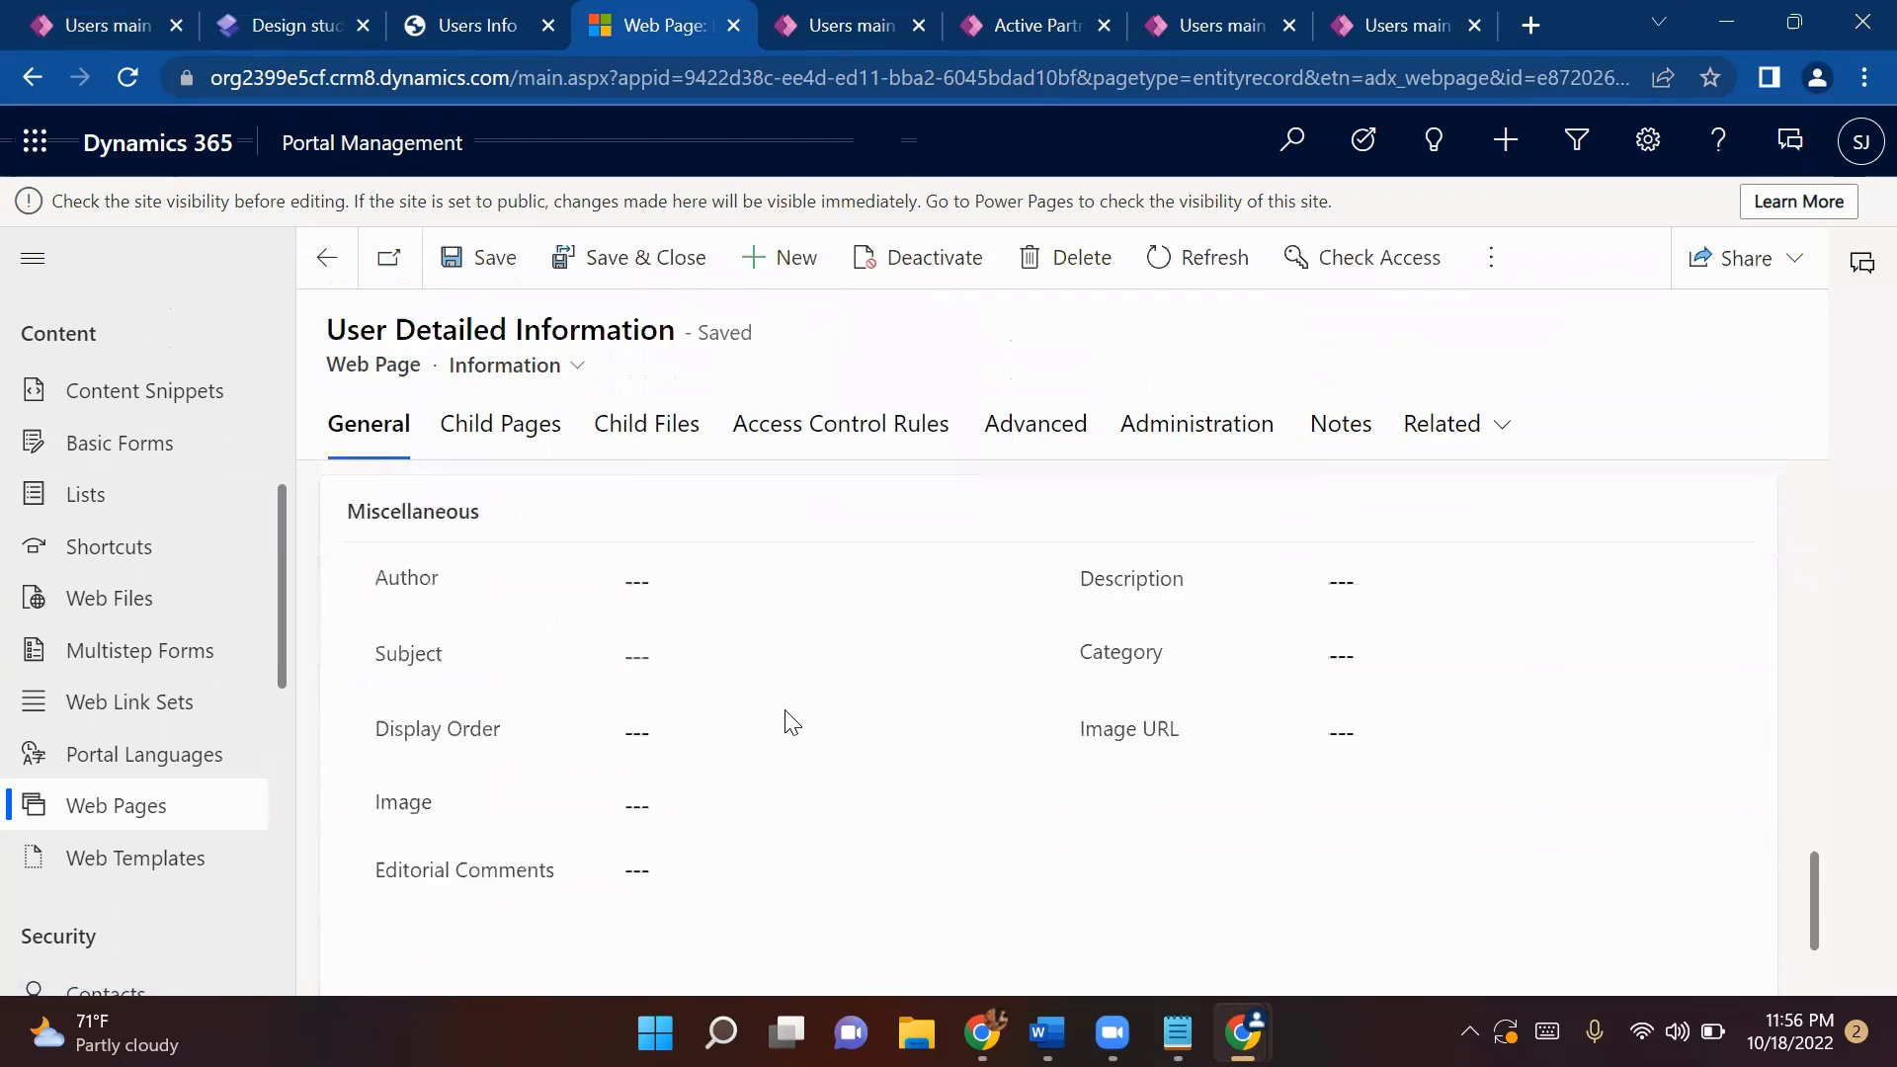
{"action": "scroll", "coordinate": [787, 722], "scroll_direction": "up", "scroll_amount": 10}
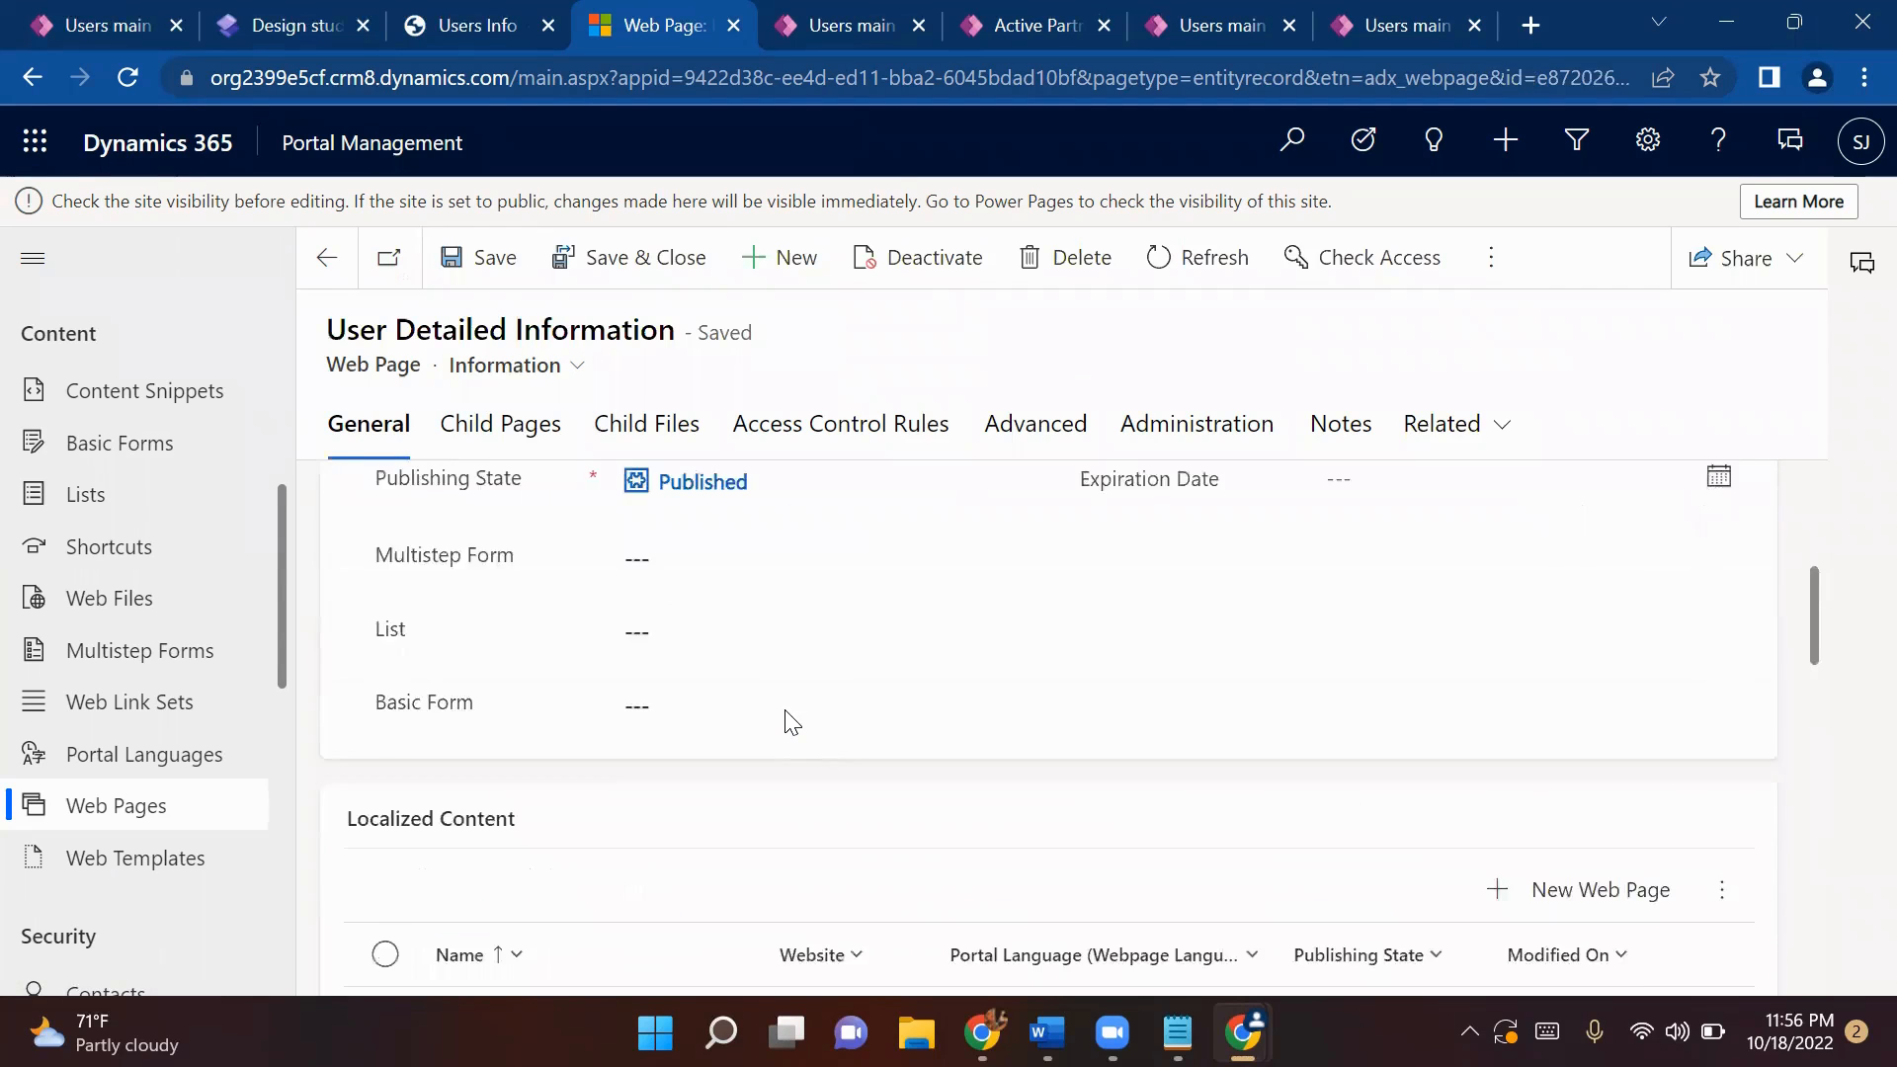
{"action": "left_click", "coordinate": [591, 278]}
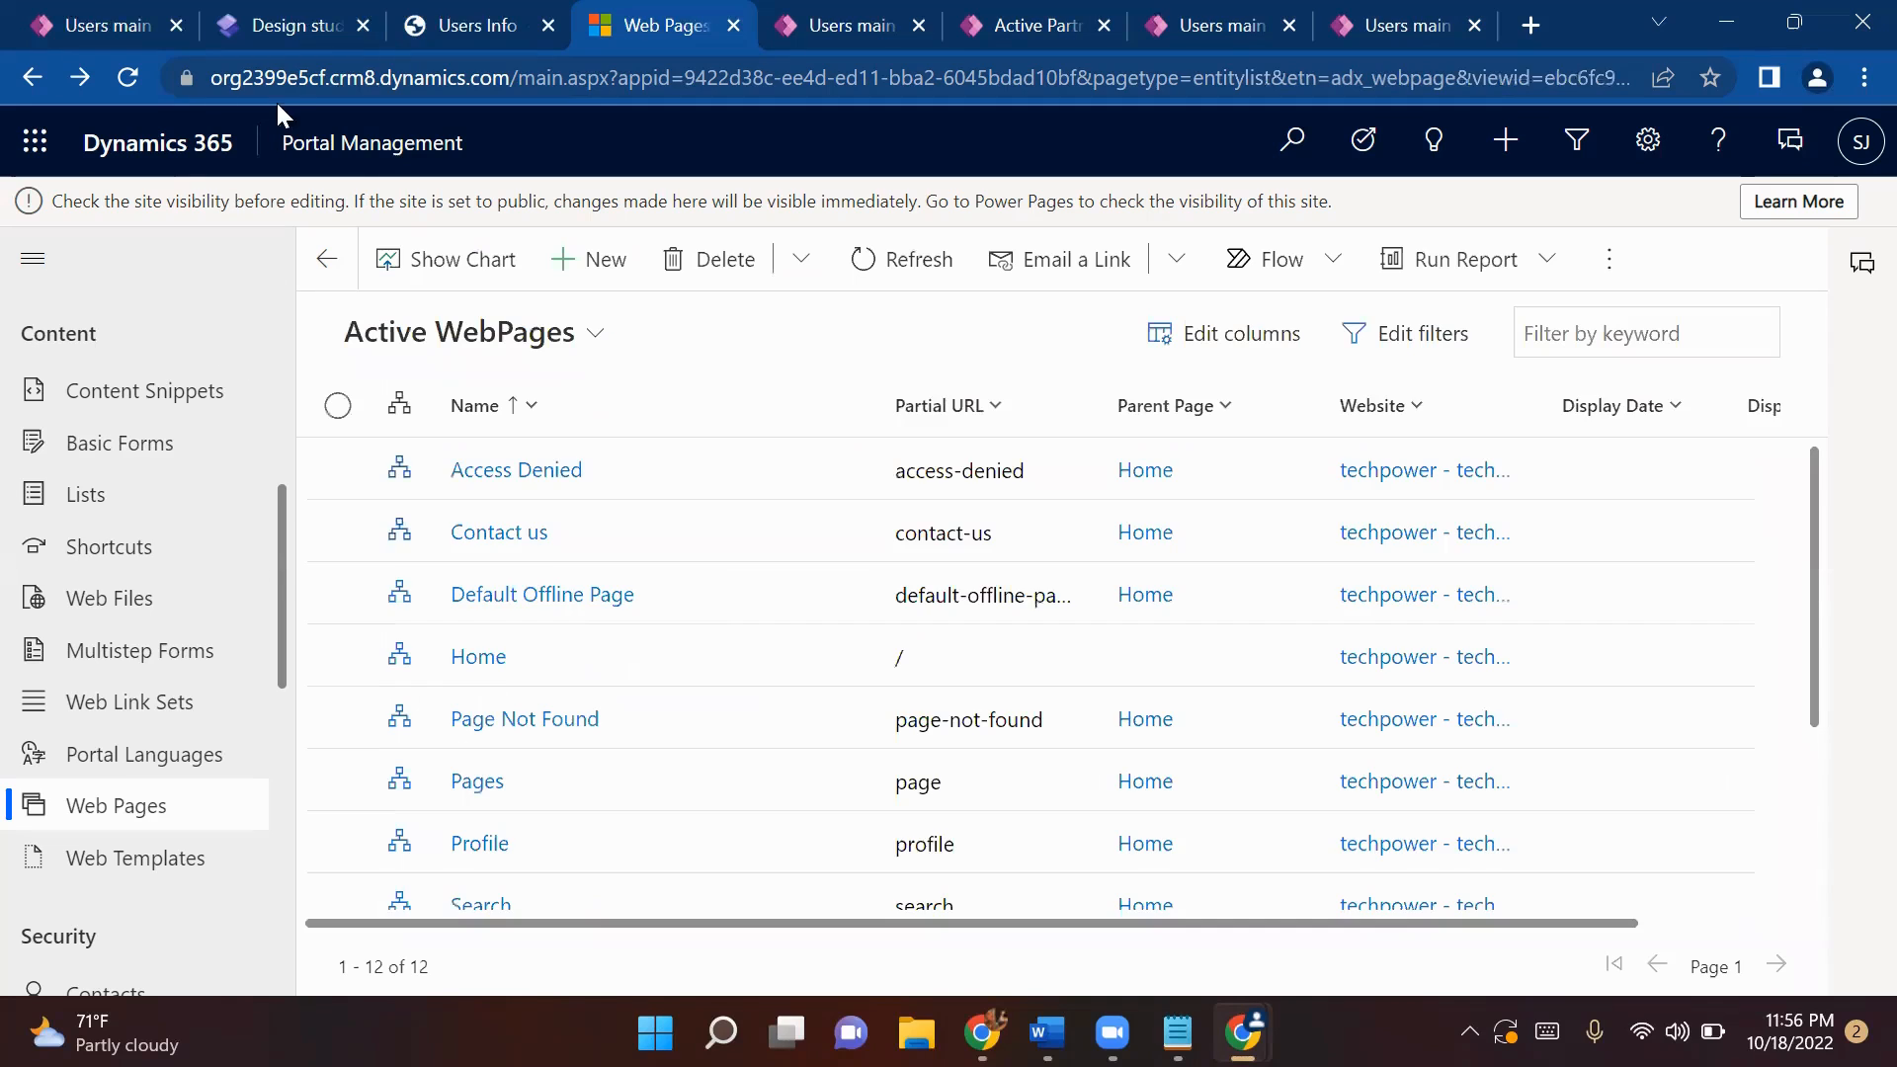
- Set the target type of the Details item action in the Users List record's grid configuration to Webpage
{"action": "left_click", "coordinate": [289, 28]}
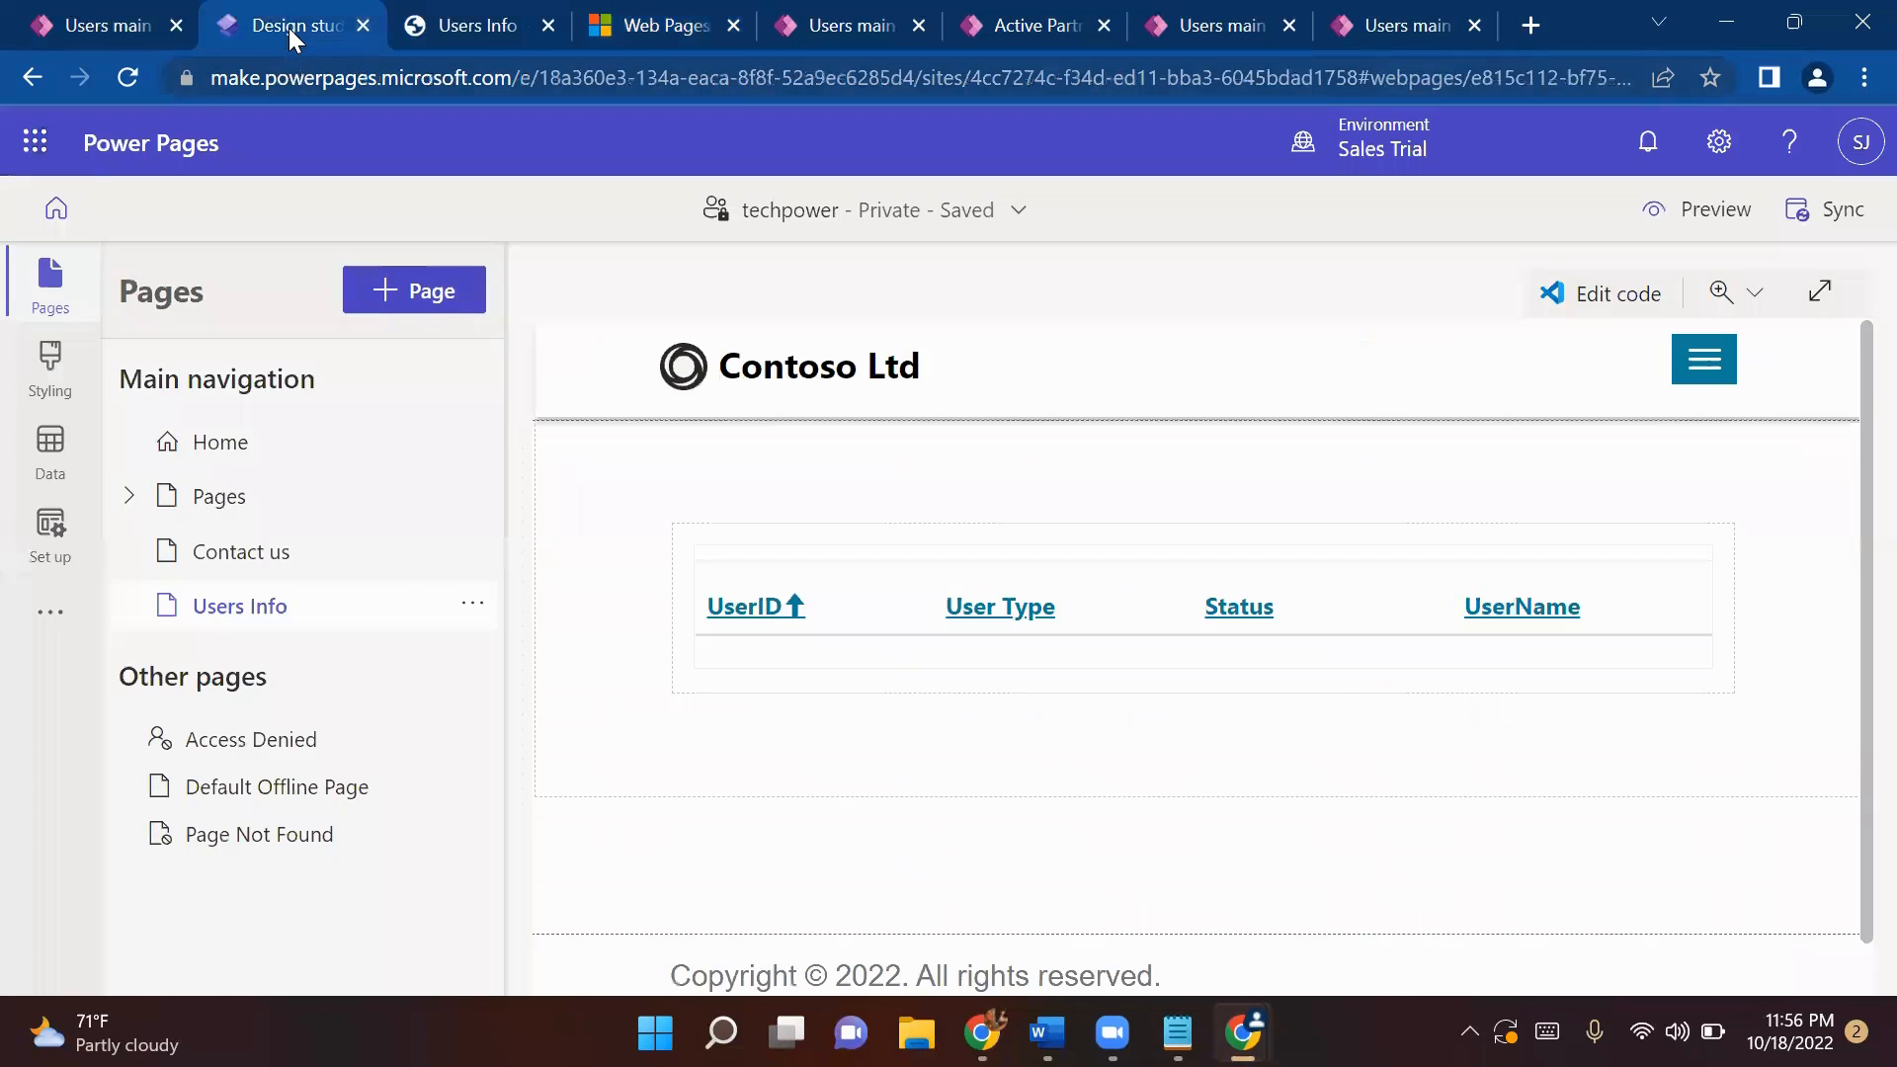
{"action": "key", "text": "ctrl+Tab"}
{"action": "key", "text": "ctrl+Tab"}
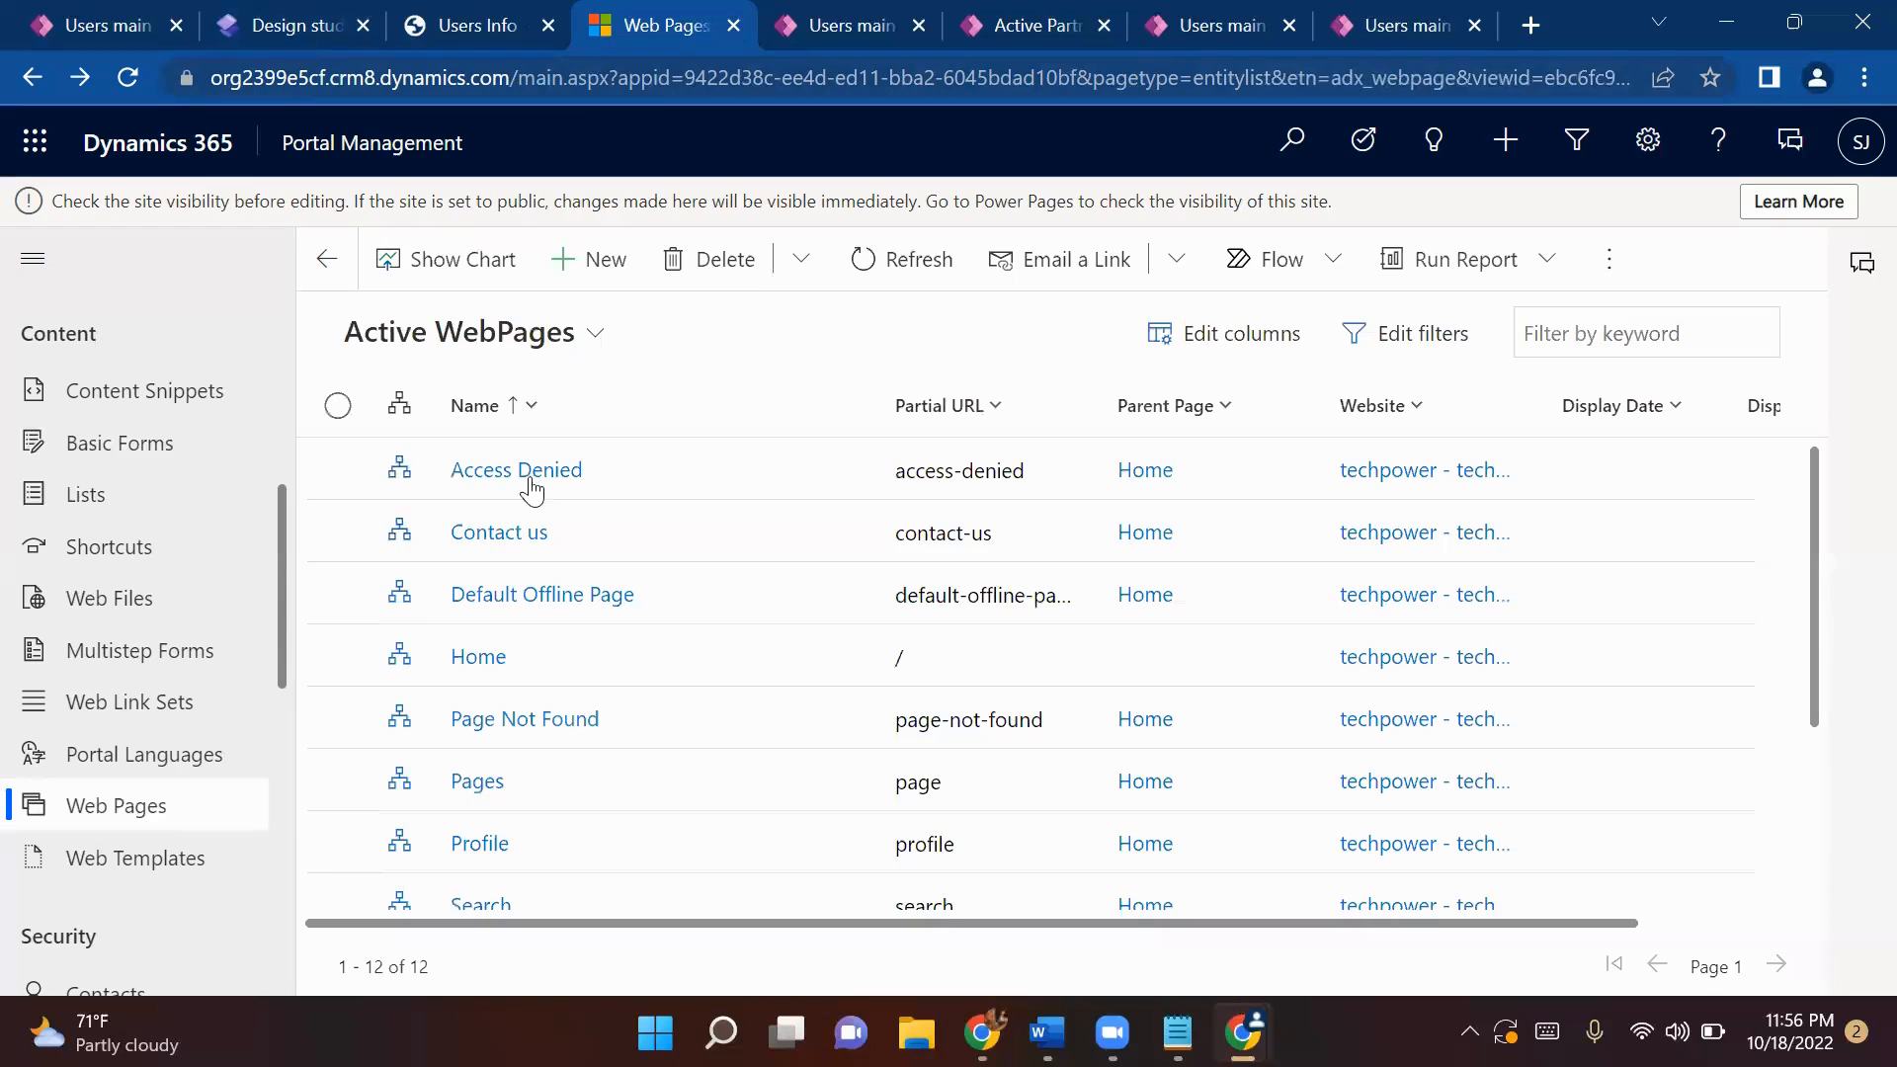
{"action": "left_click", "coordinate": [128, 497]}
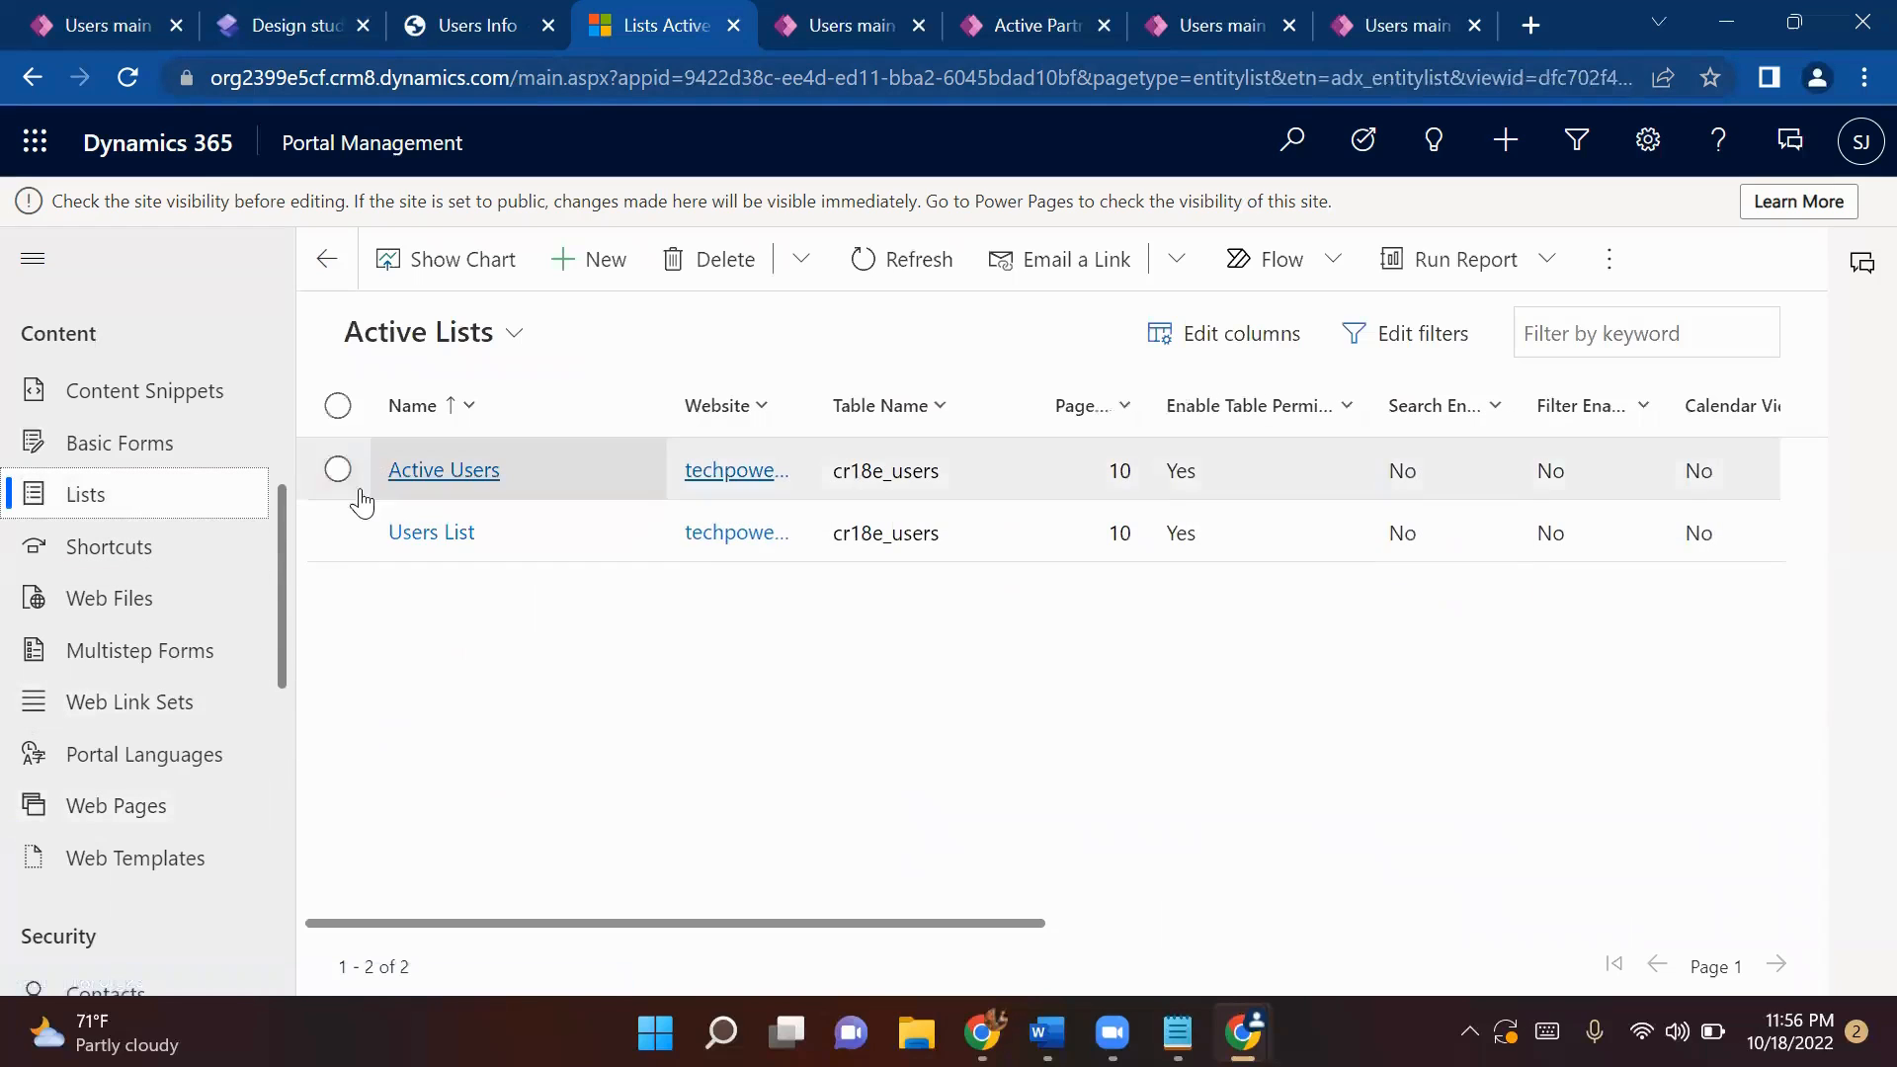
{"action": "left_click", "coordinate": [433, 539]}
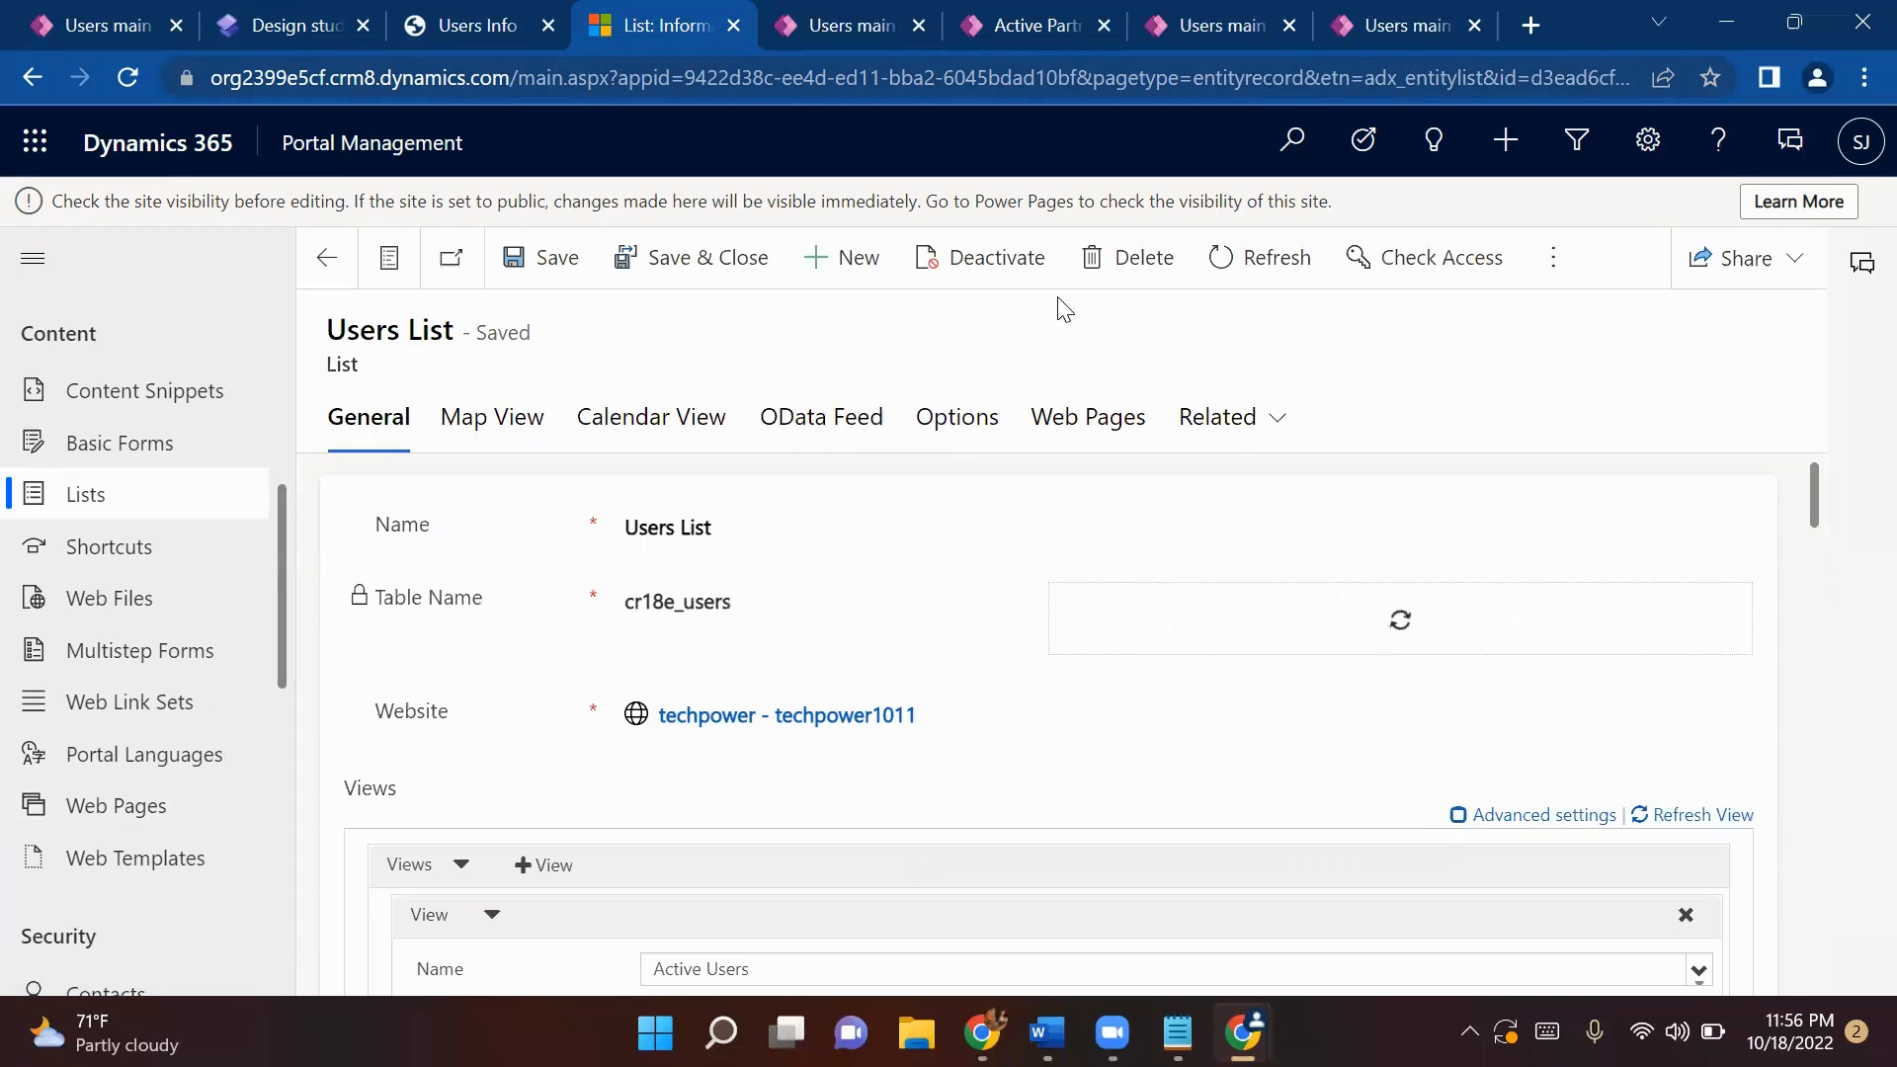
{"action": "left_click", "coordinate": [960, 405]}
{"action": "scroll", "coordinate": [780, 710], "scroll_direction": "down", "scroll_amount": 6}
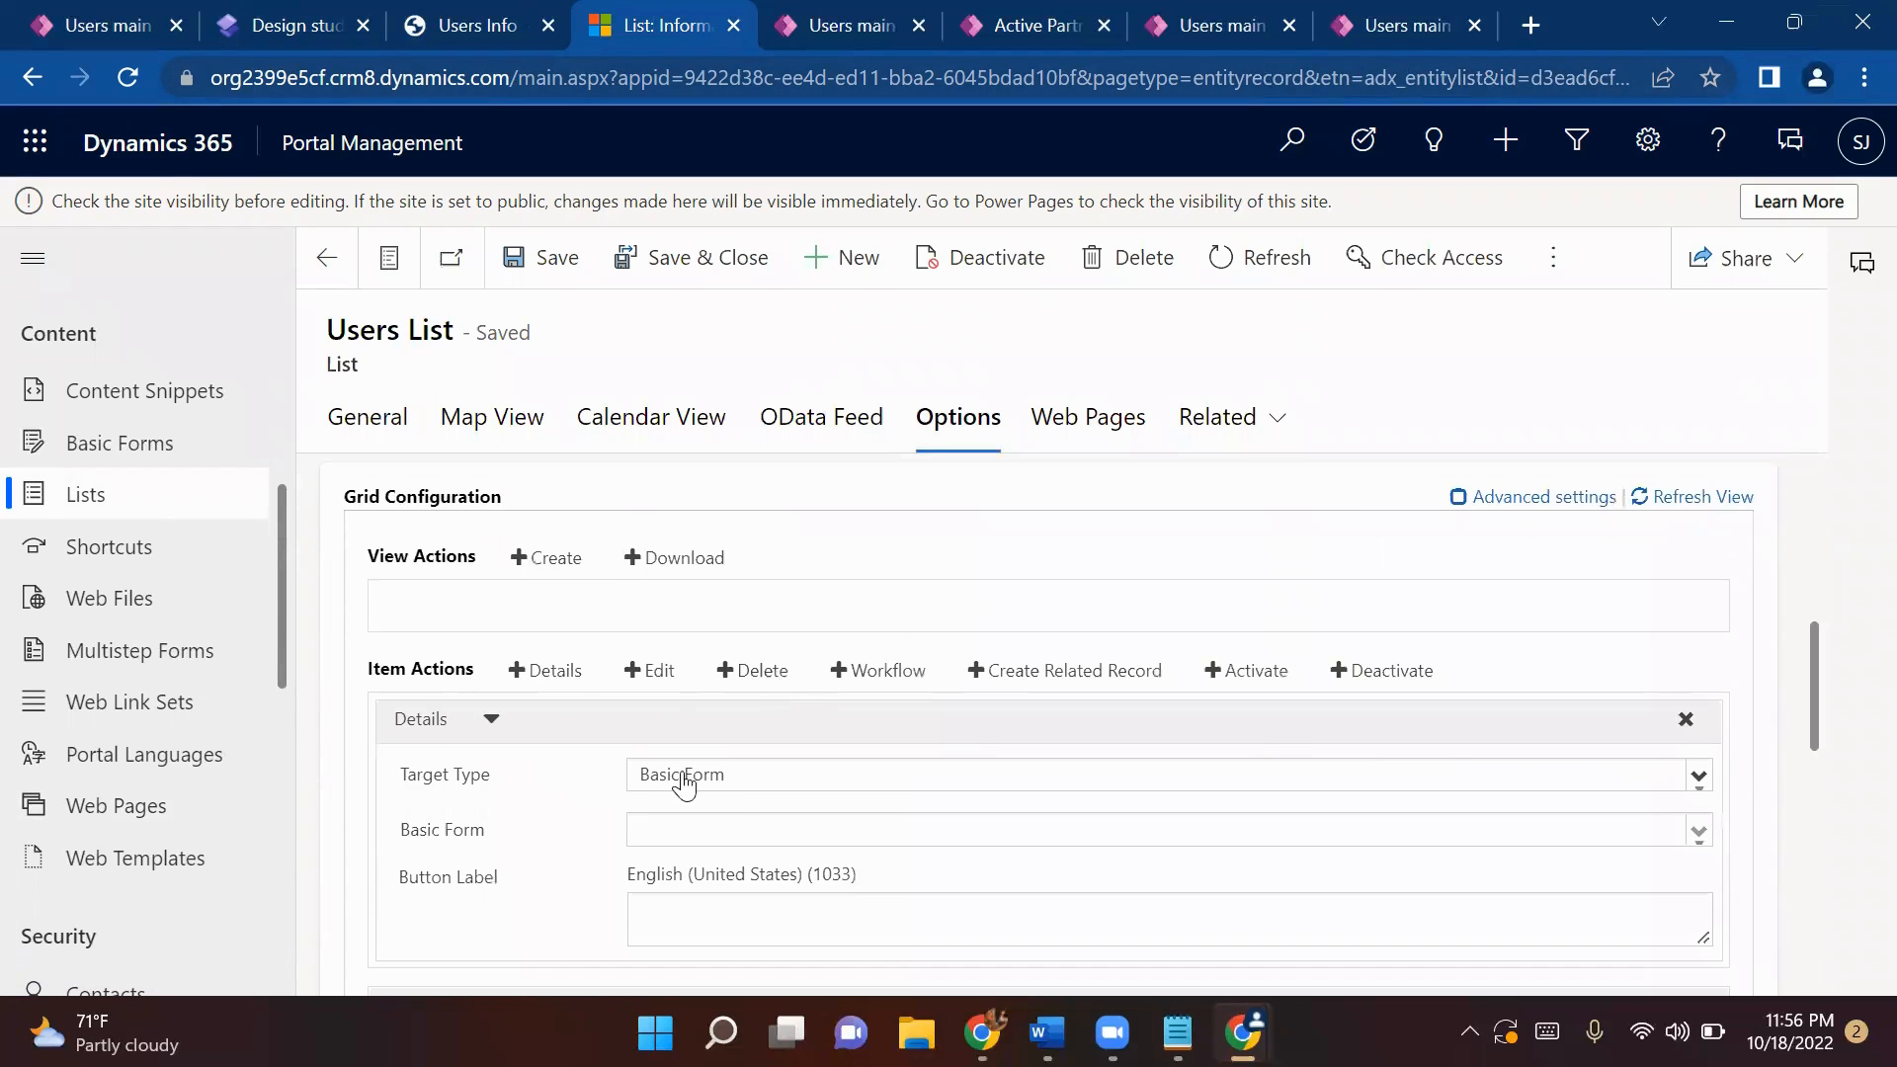
{"action": "left_click", "coordinate": [732, 791]}
{"action": "left_click", "coordinate": [719, 847]}
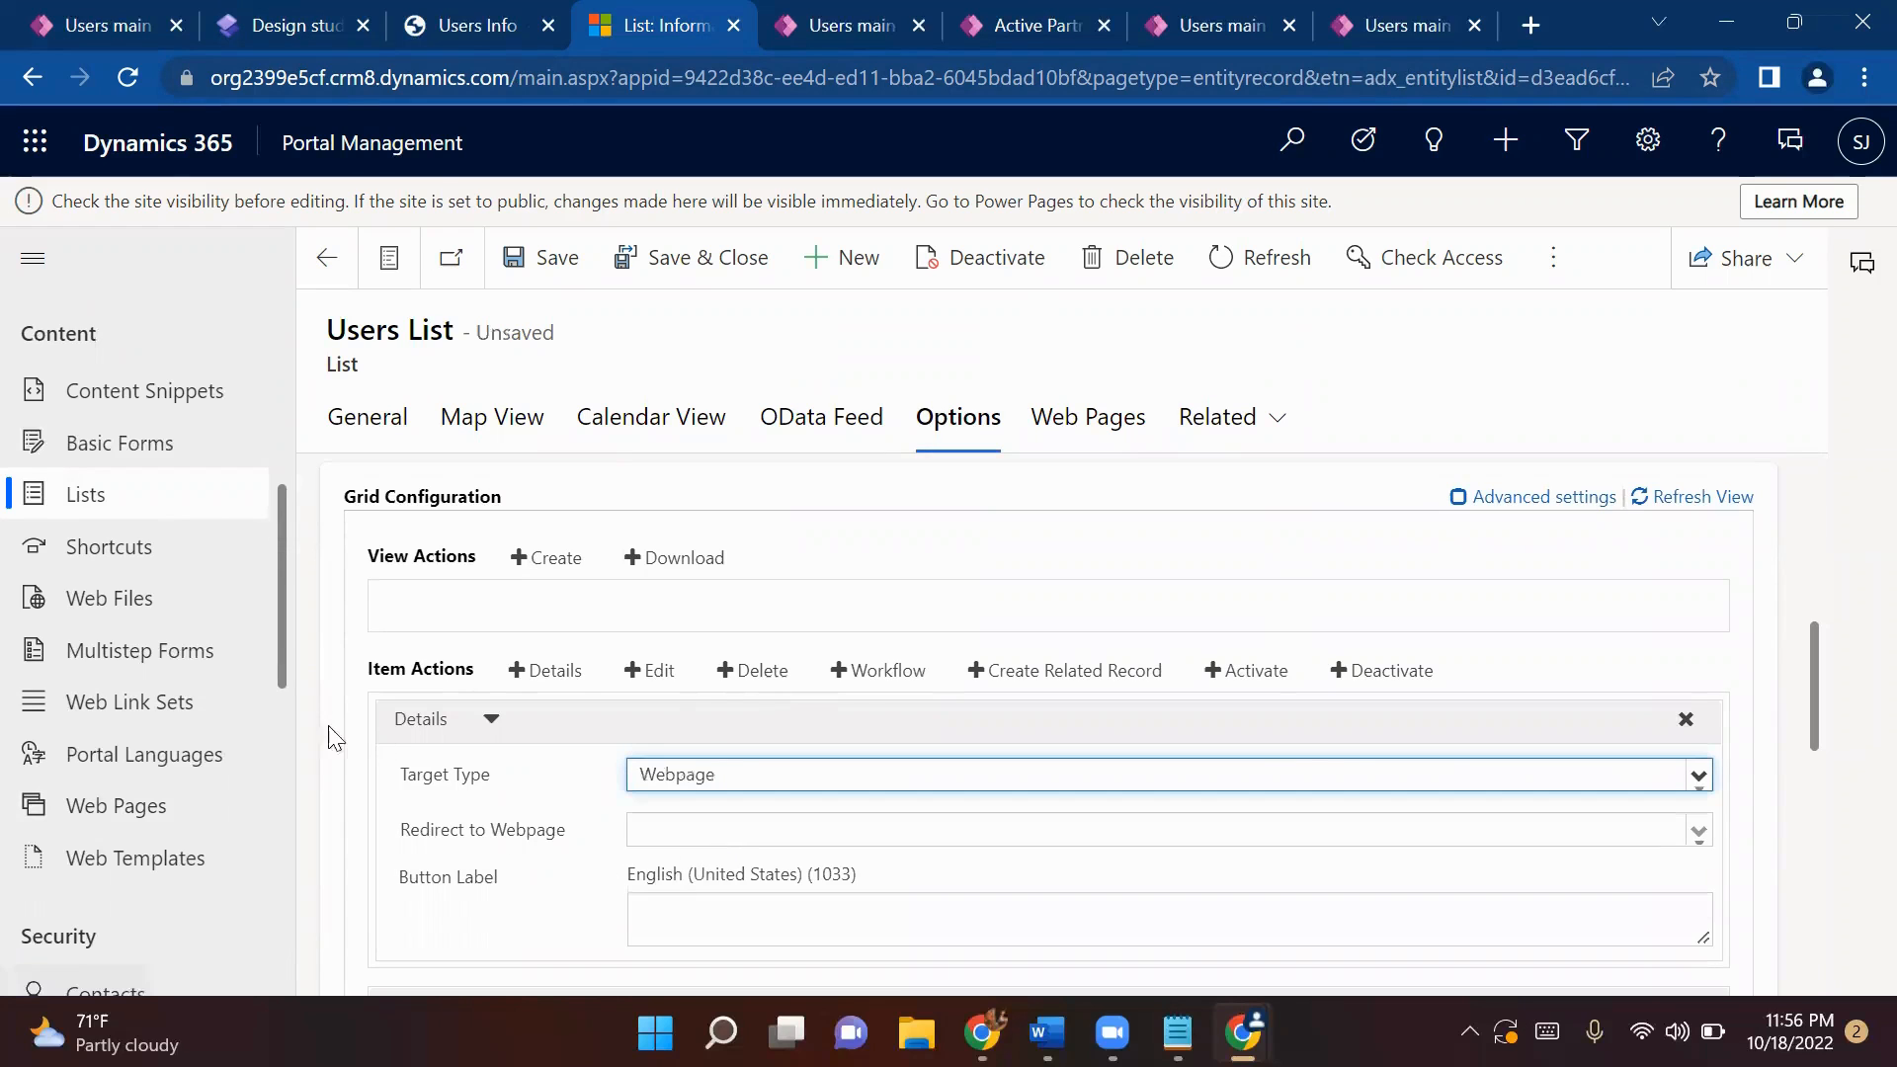
- Redirect the Details action to the User Detailed Information web page, and save and close the Users List record
{"action": "left_click", "coordinate": [432, 40]}
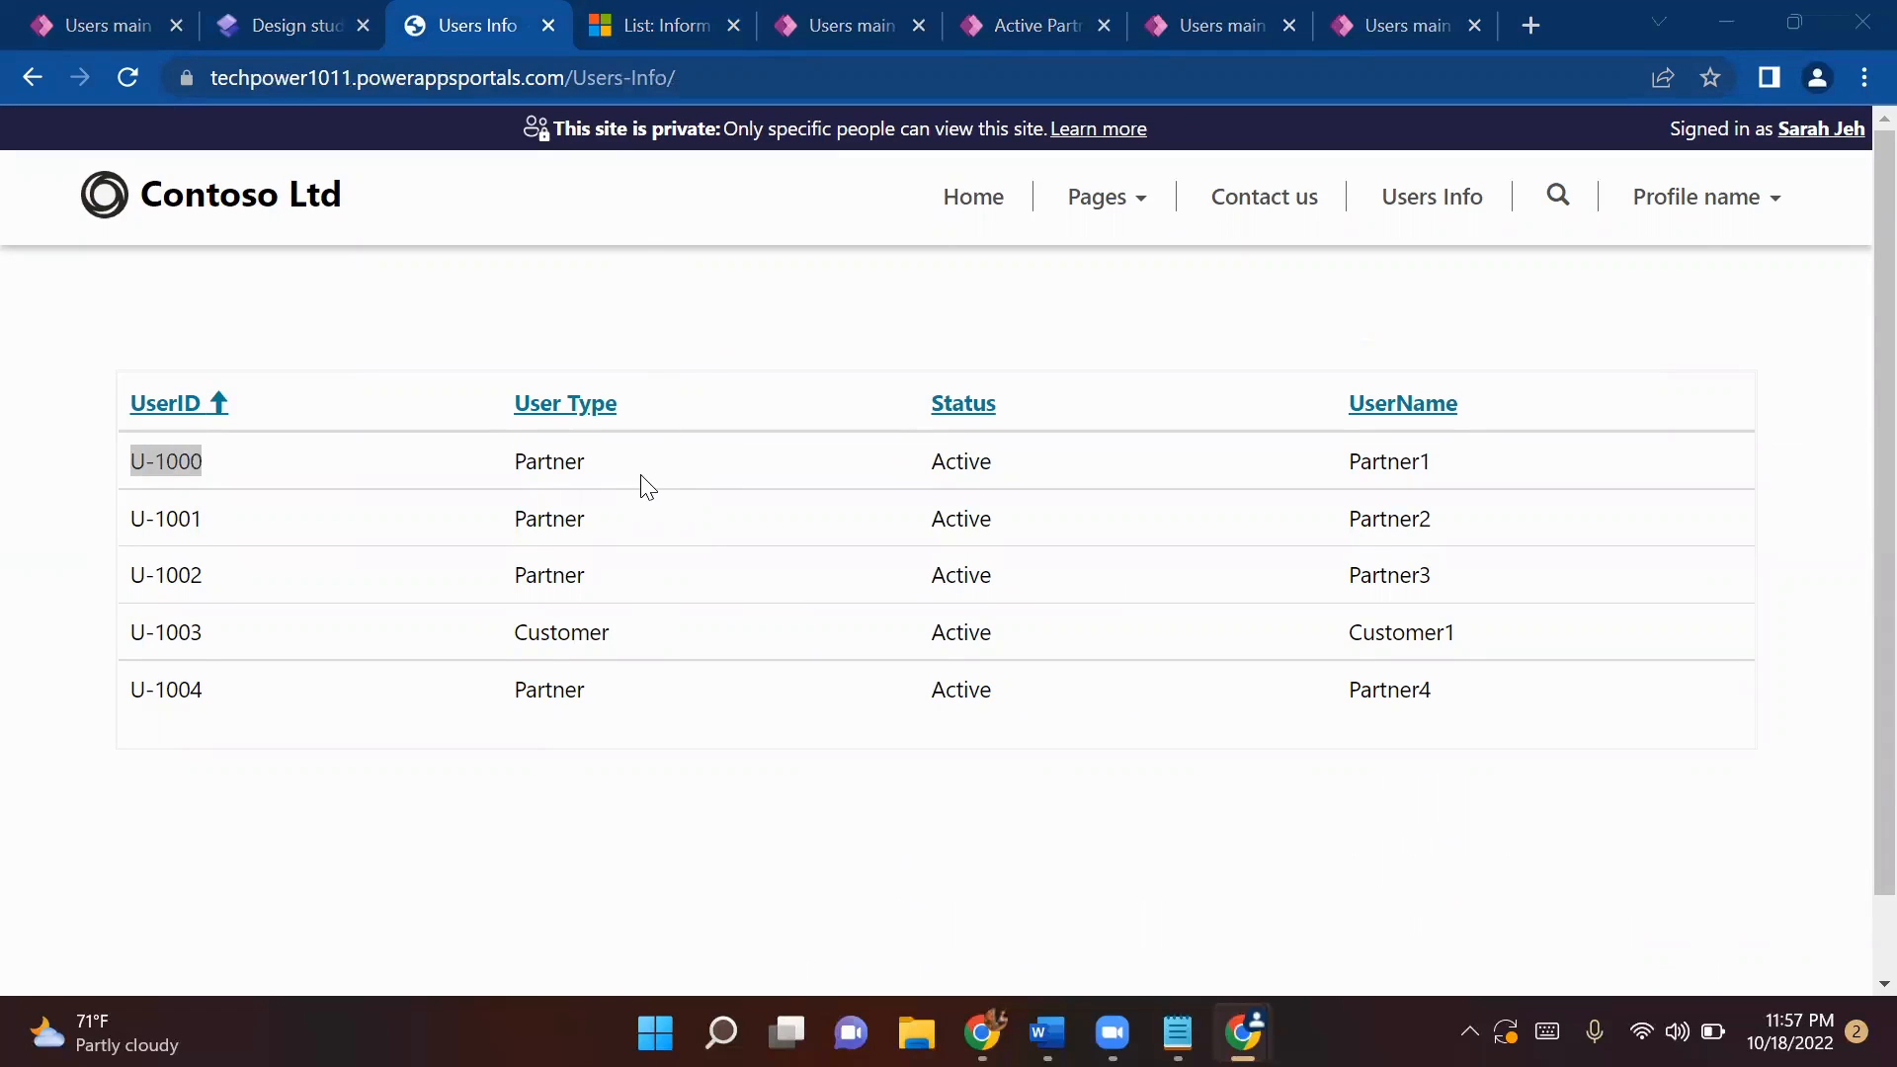
{"action": "left_click", "coordinate": [648, 38]}
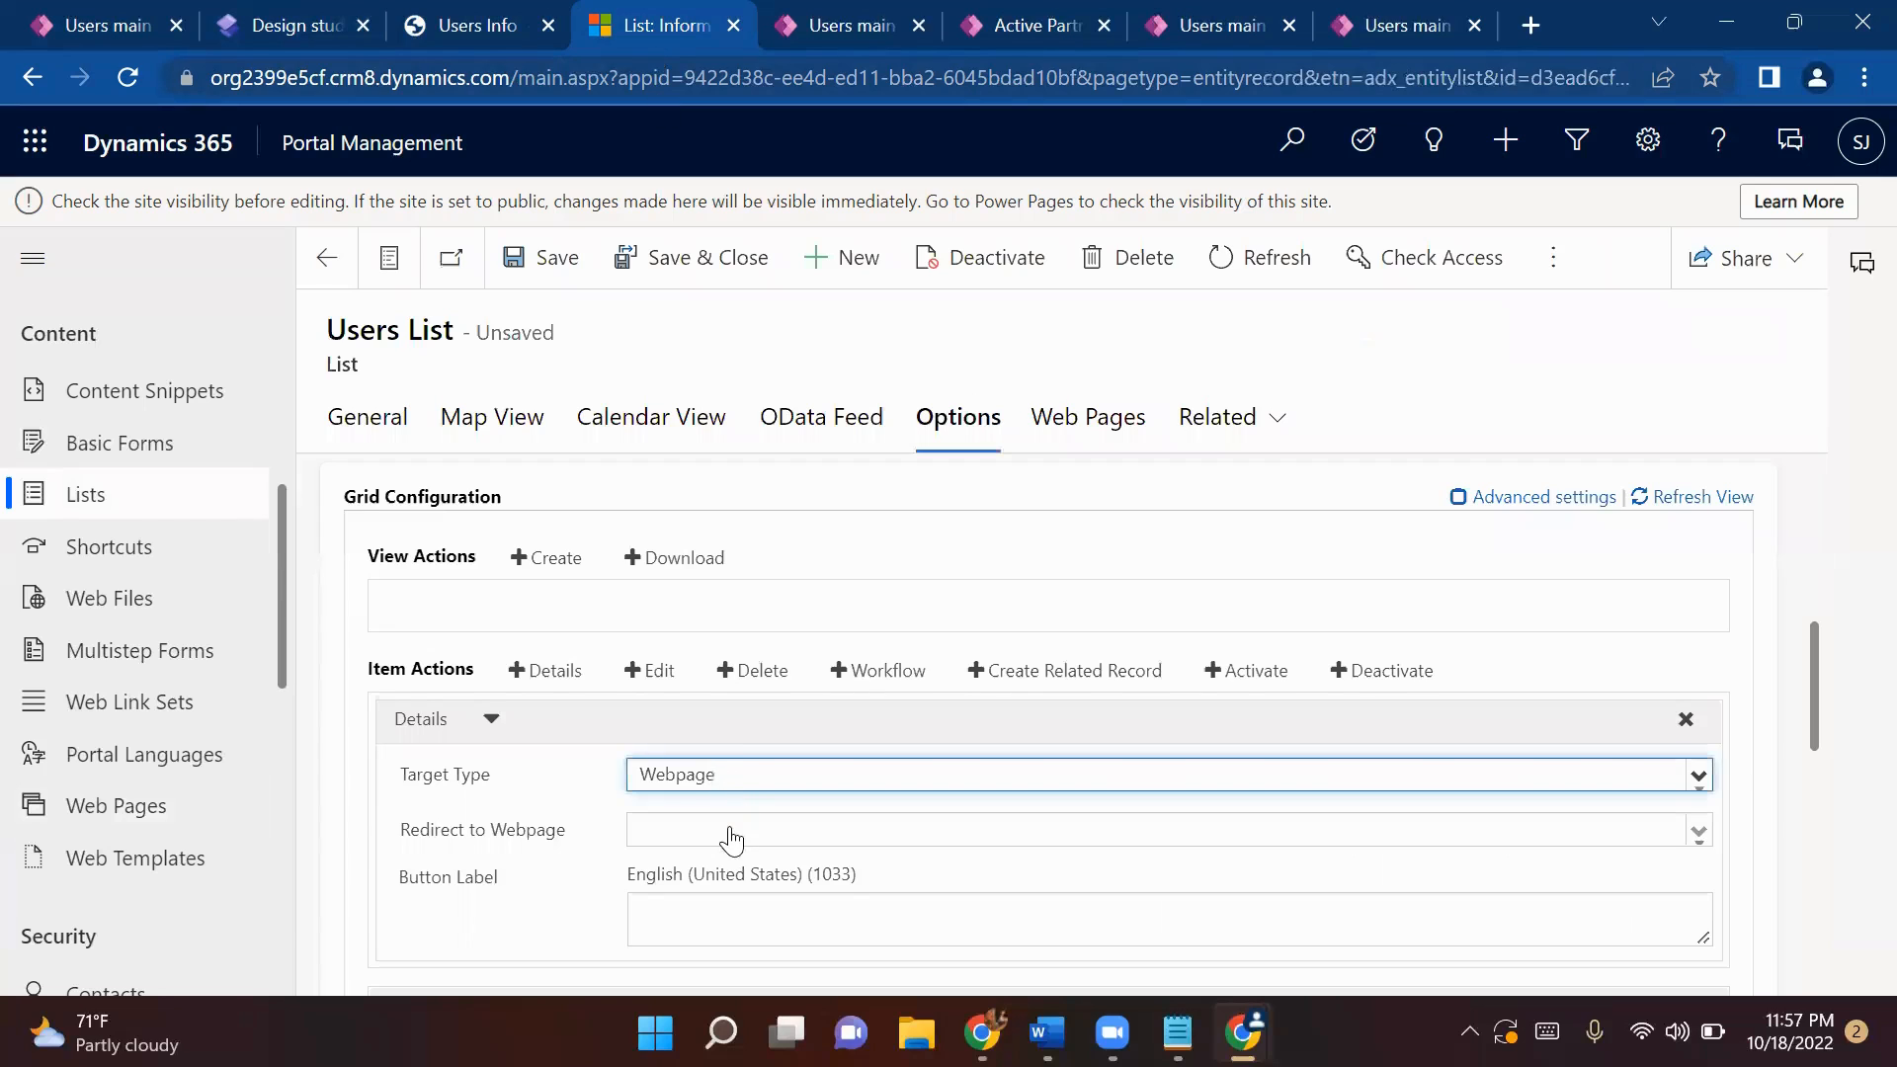
{"action": "scroll", "coordinate": [731, 841], "scroll_direction": "down", "scroll_amount": 1}
{"action": "left_click", "coordinate": [731, 681]}
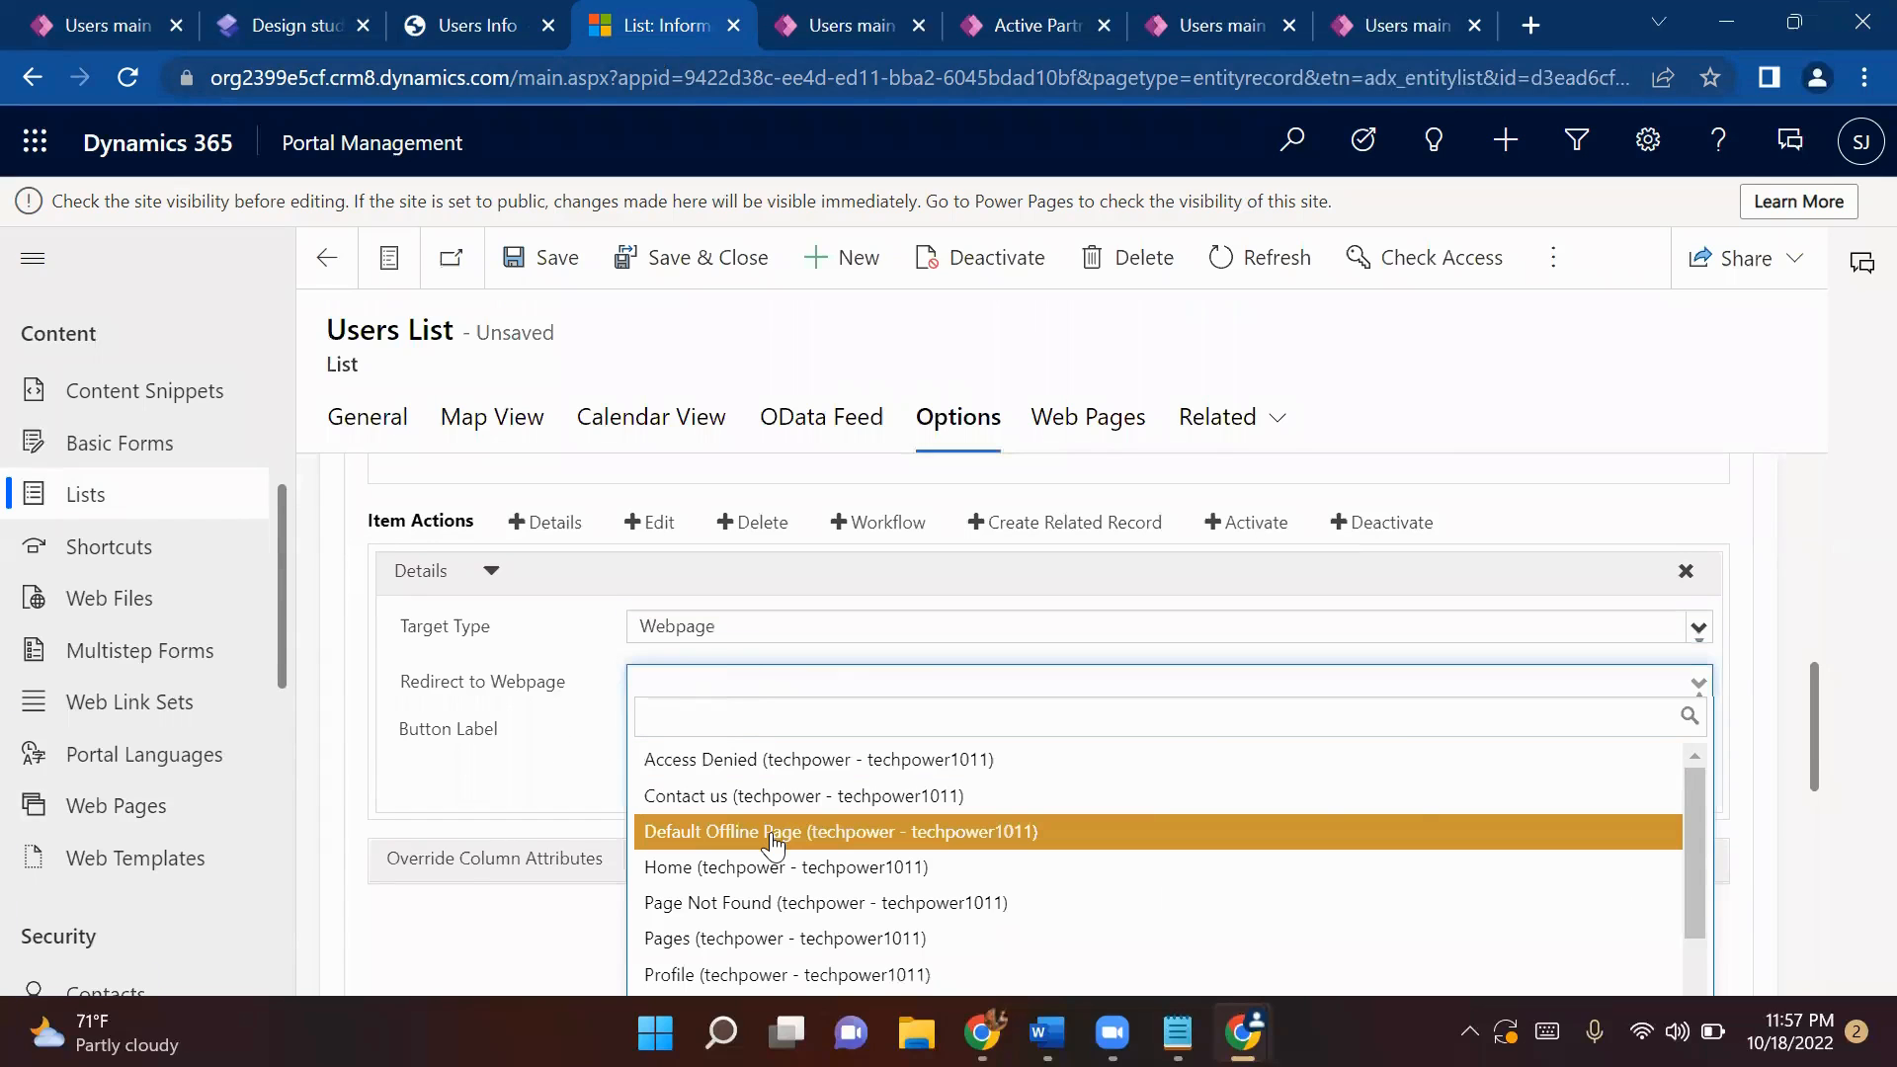
{"action": "type", "text": "use"}
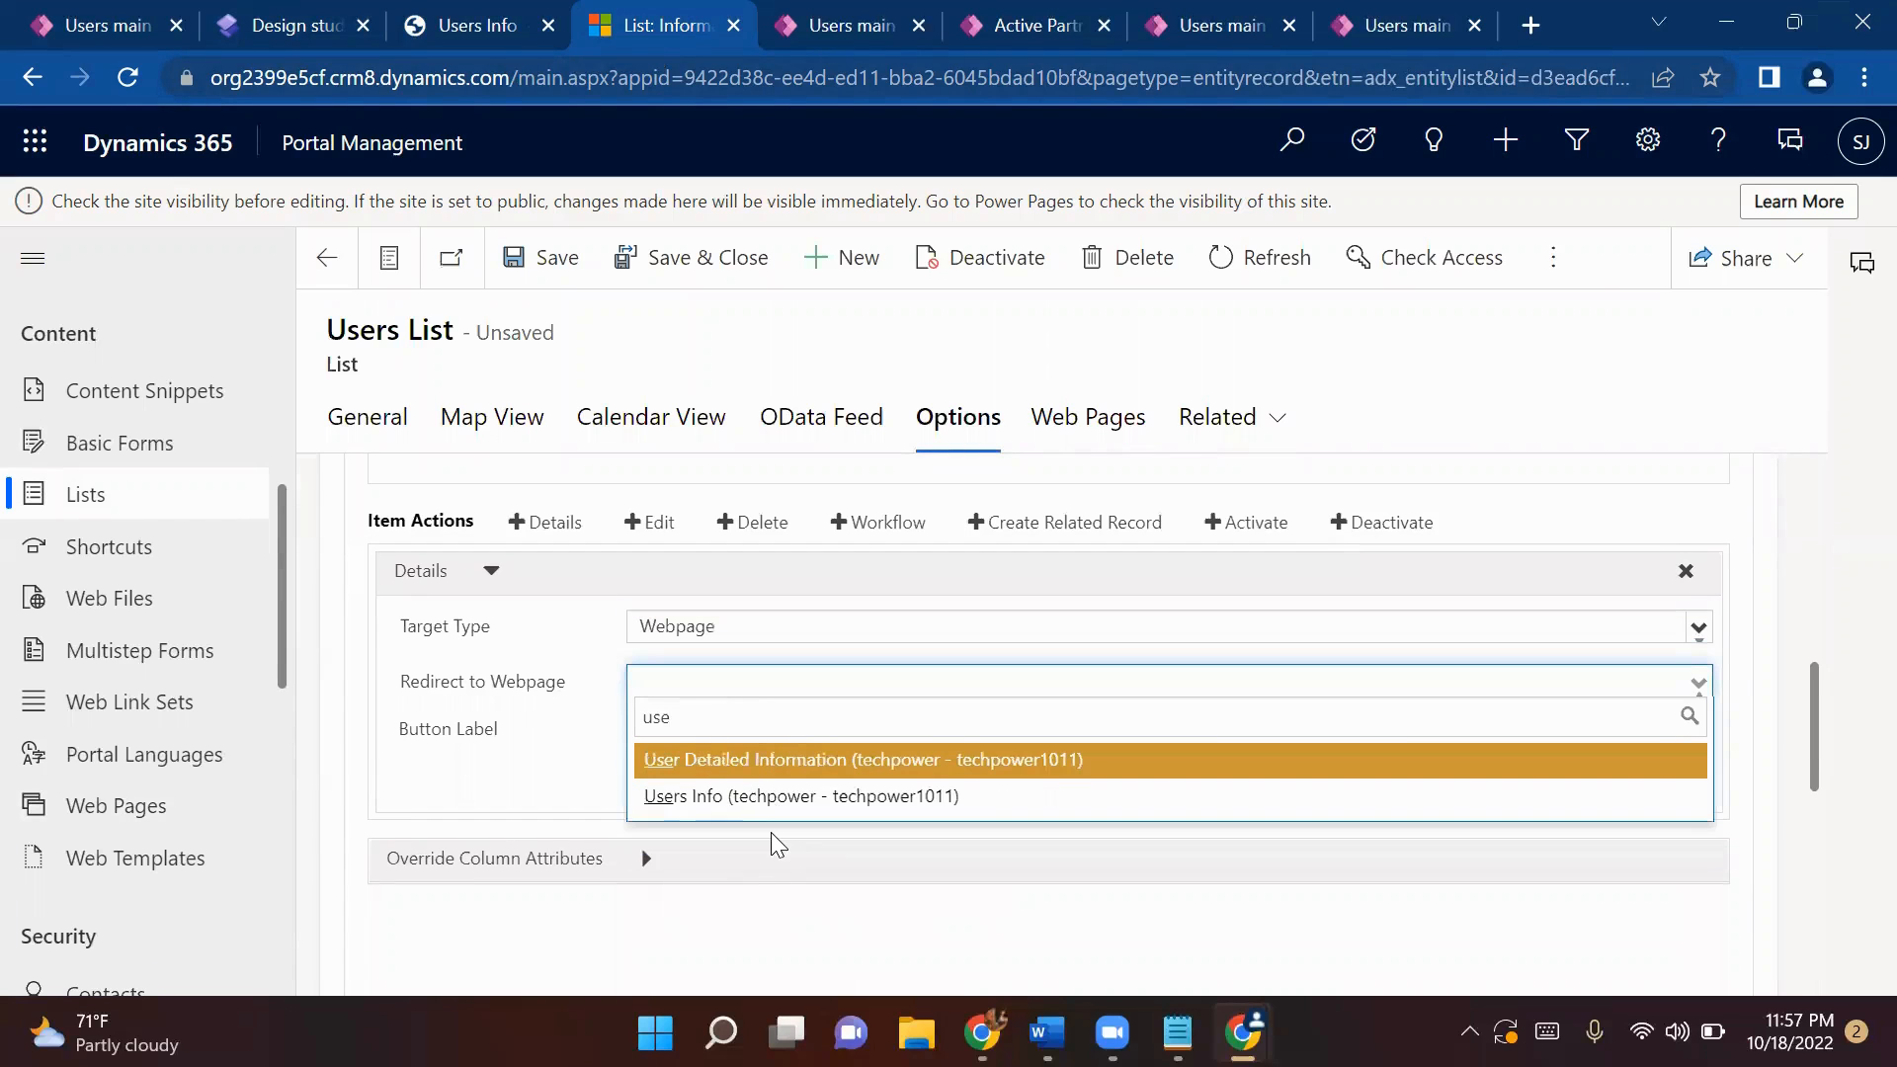
{"action": "left_click", "coordinate": [732, 764]}
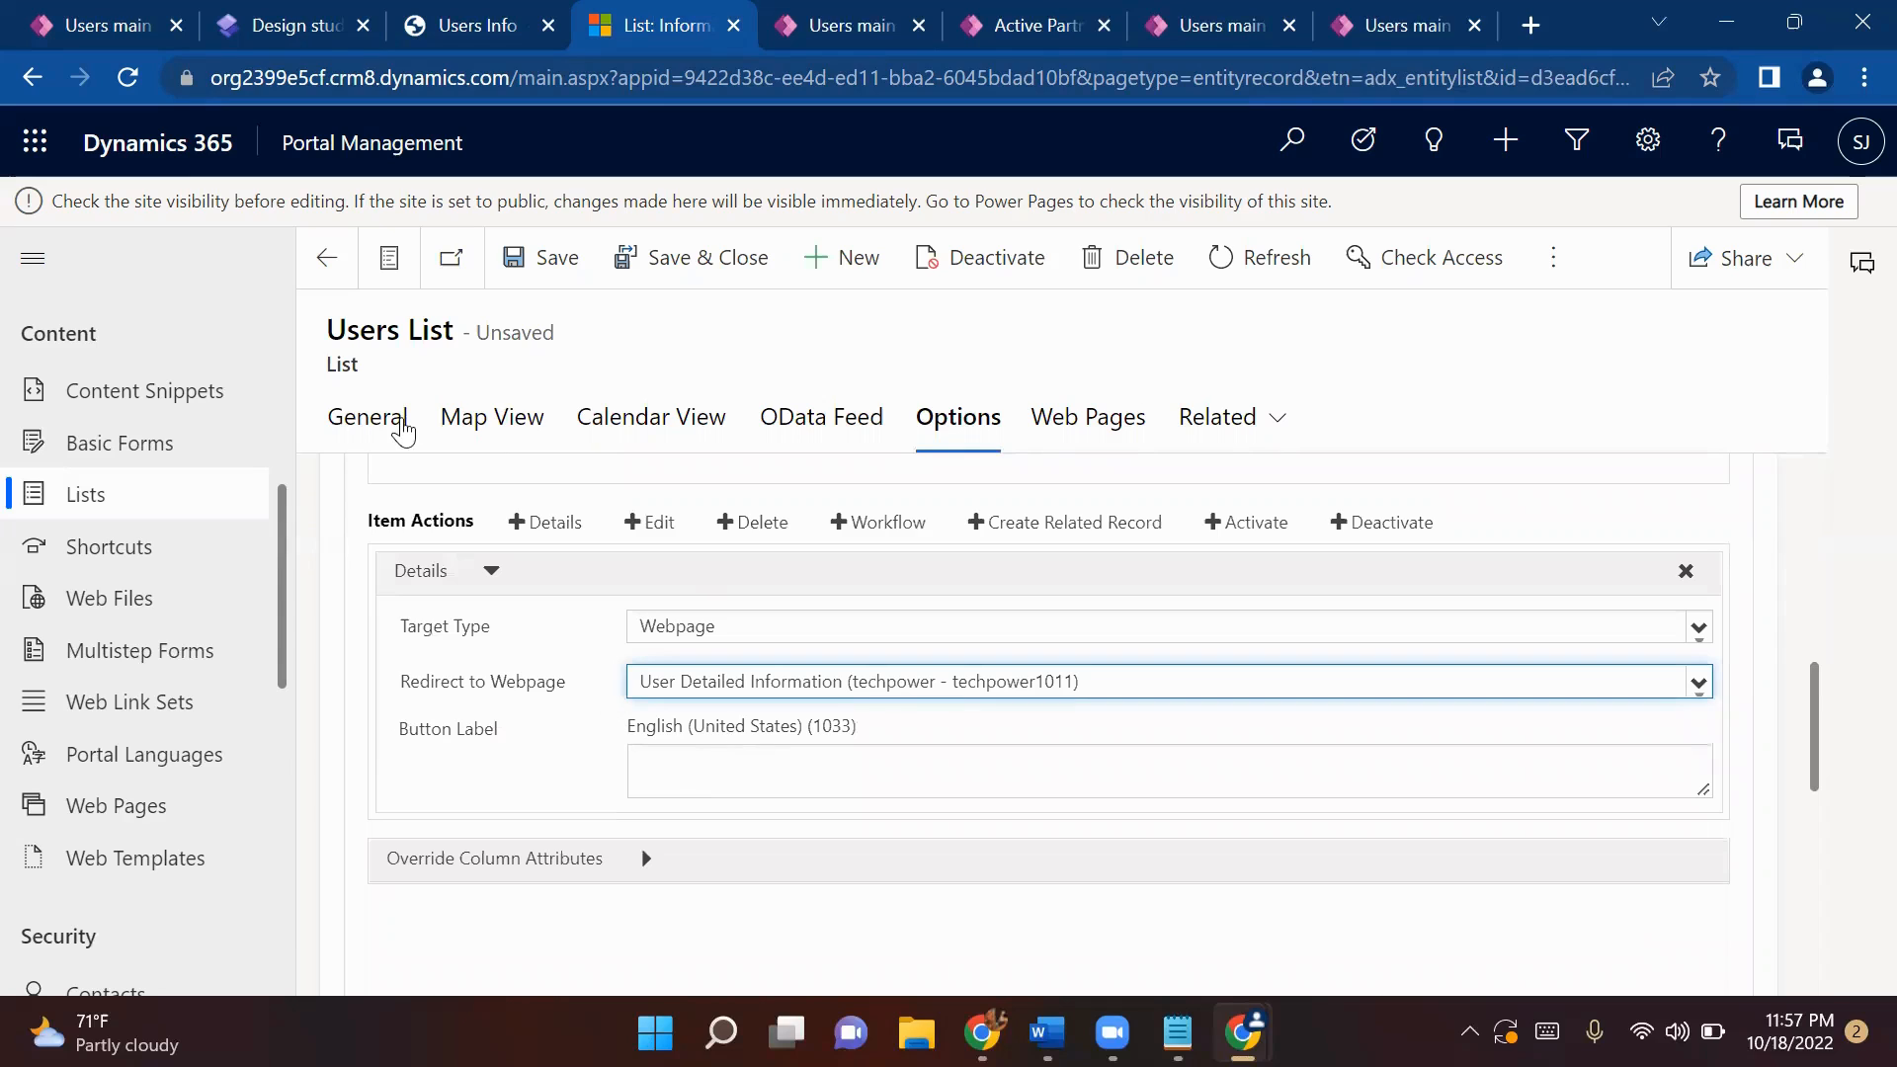
{"action": "left_click", "coordinate": [567, 263]}
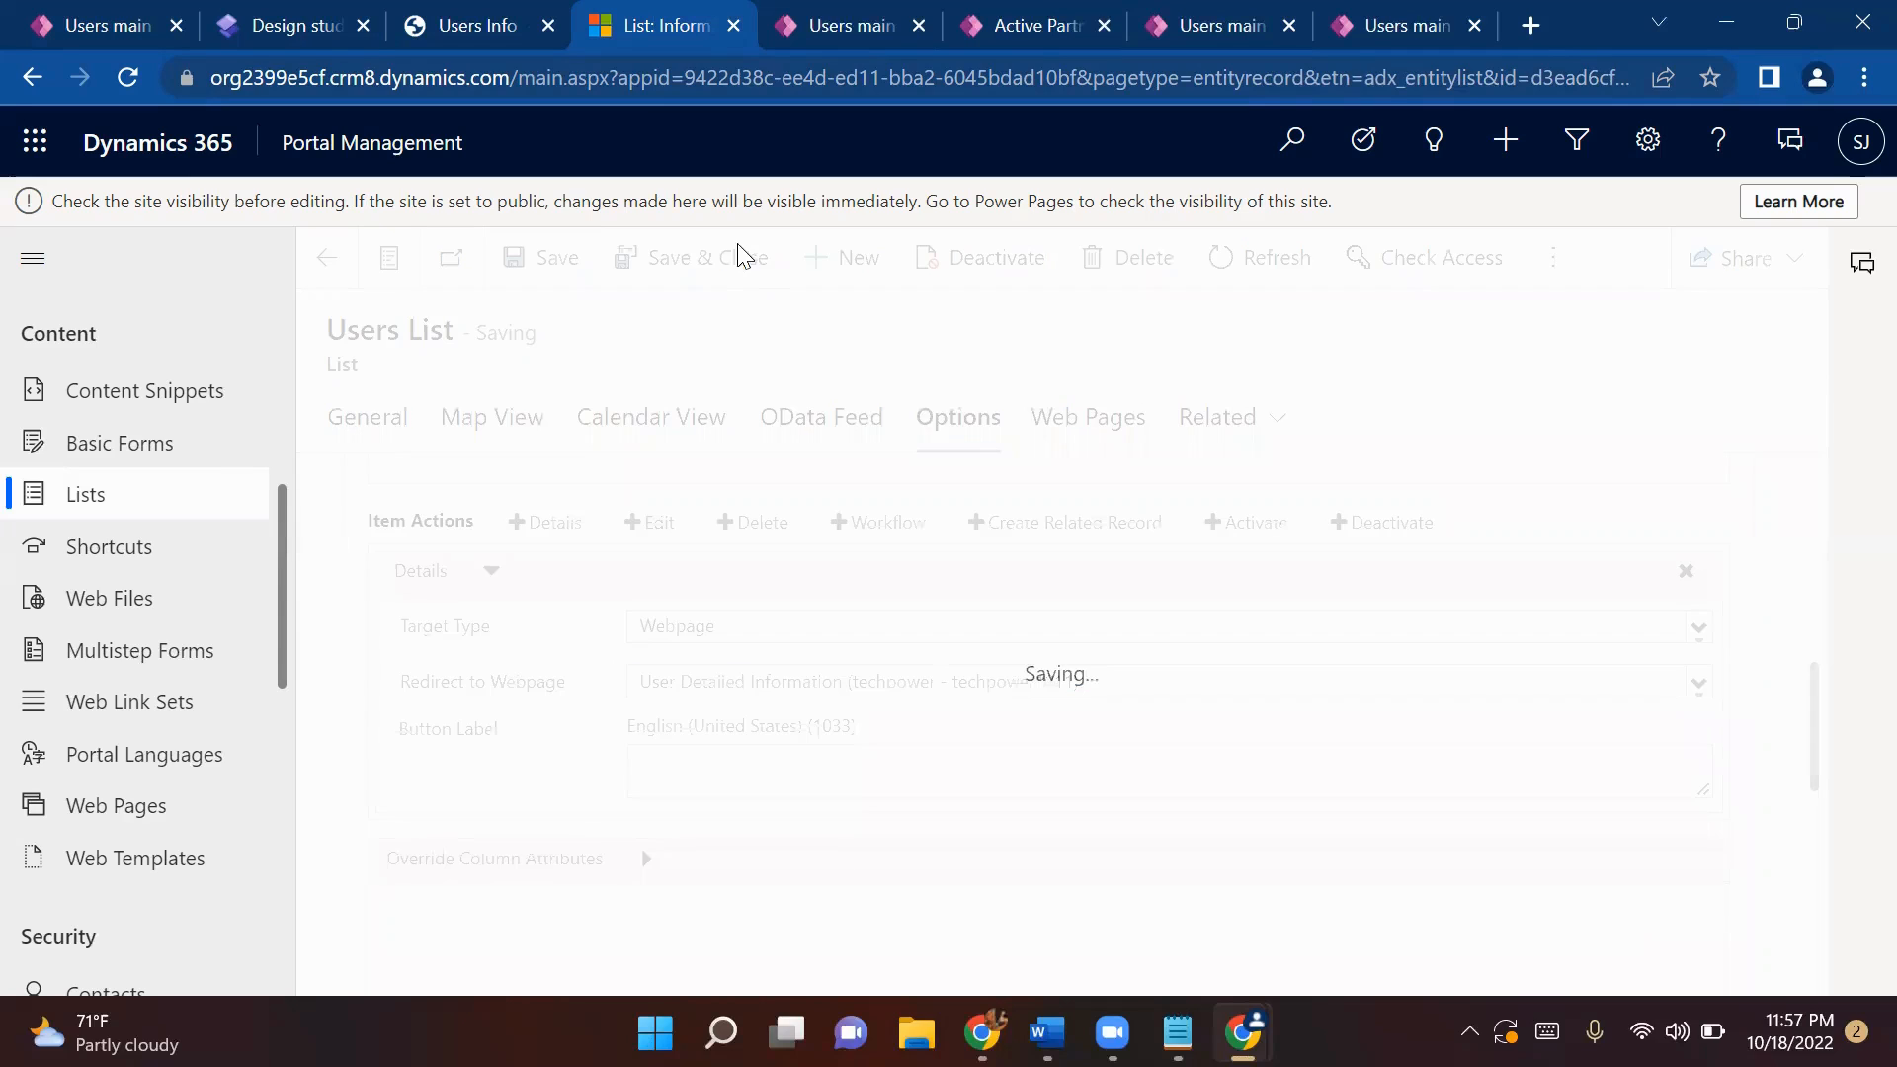
{"action": "left_click", "coordinate": [694, 287]}
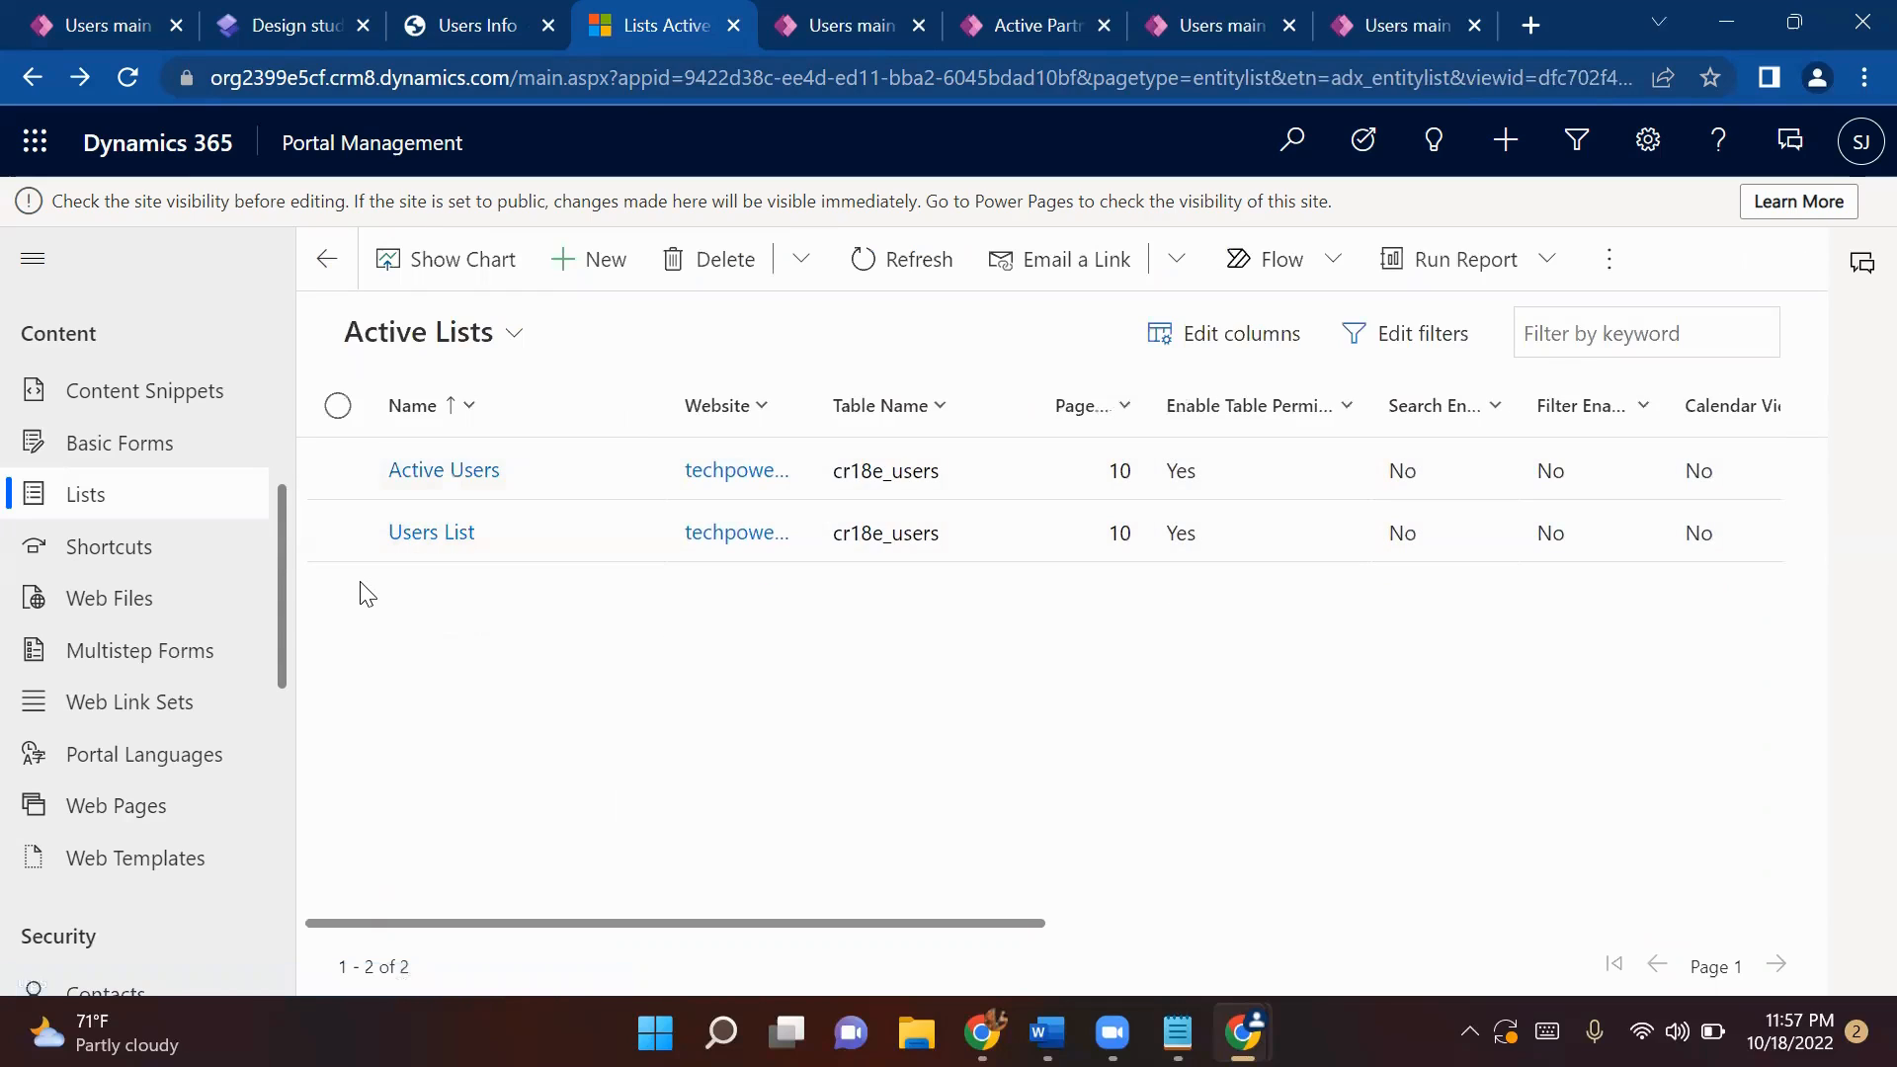
- Switch to the Power Pages design studio, sync the techpower site and preview it at desktop size
{"action": "left_click", "coordinate": [294, 26]}
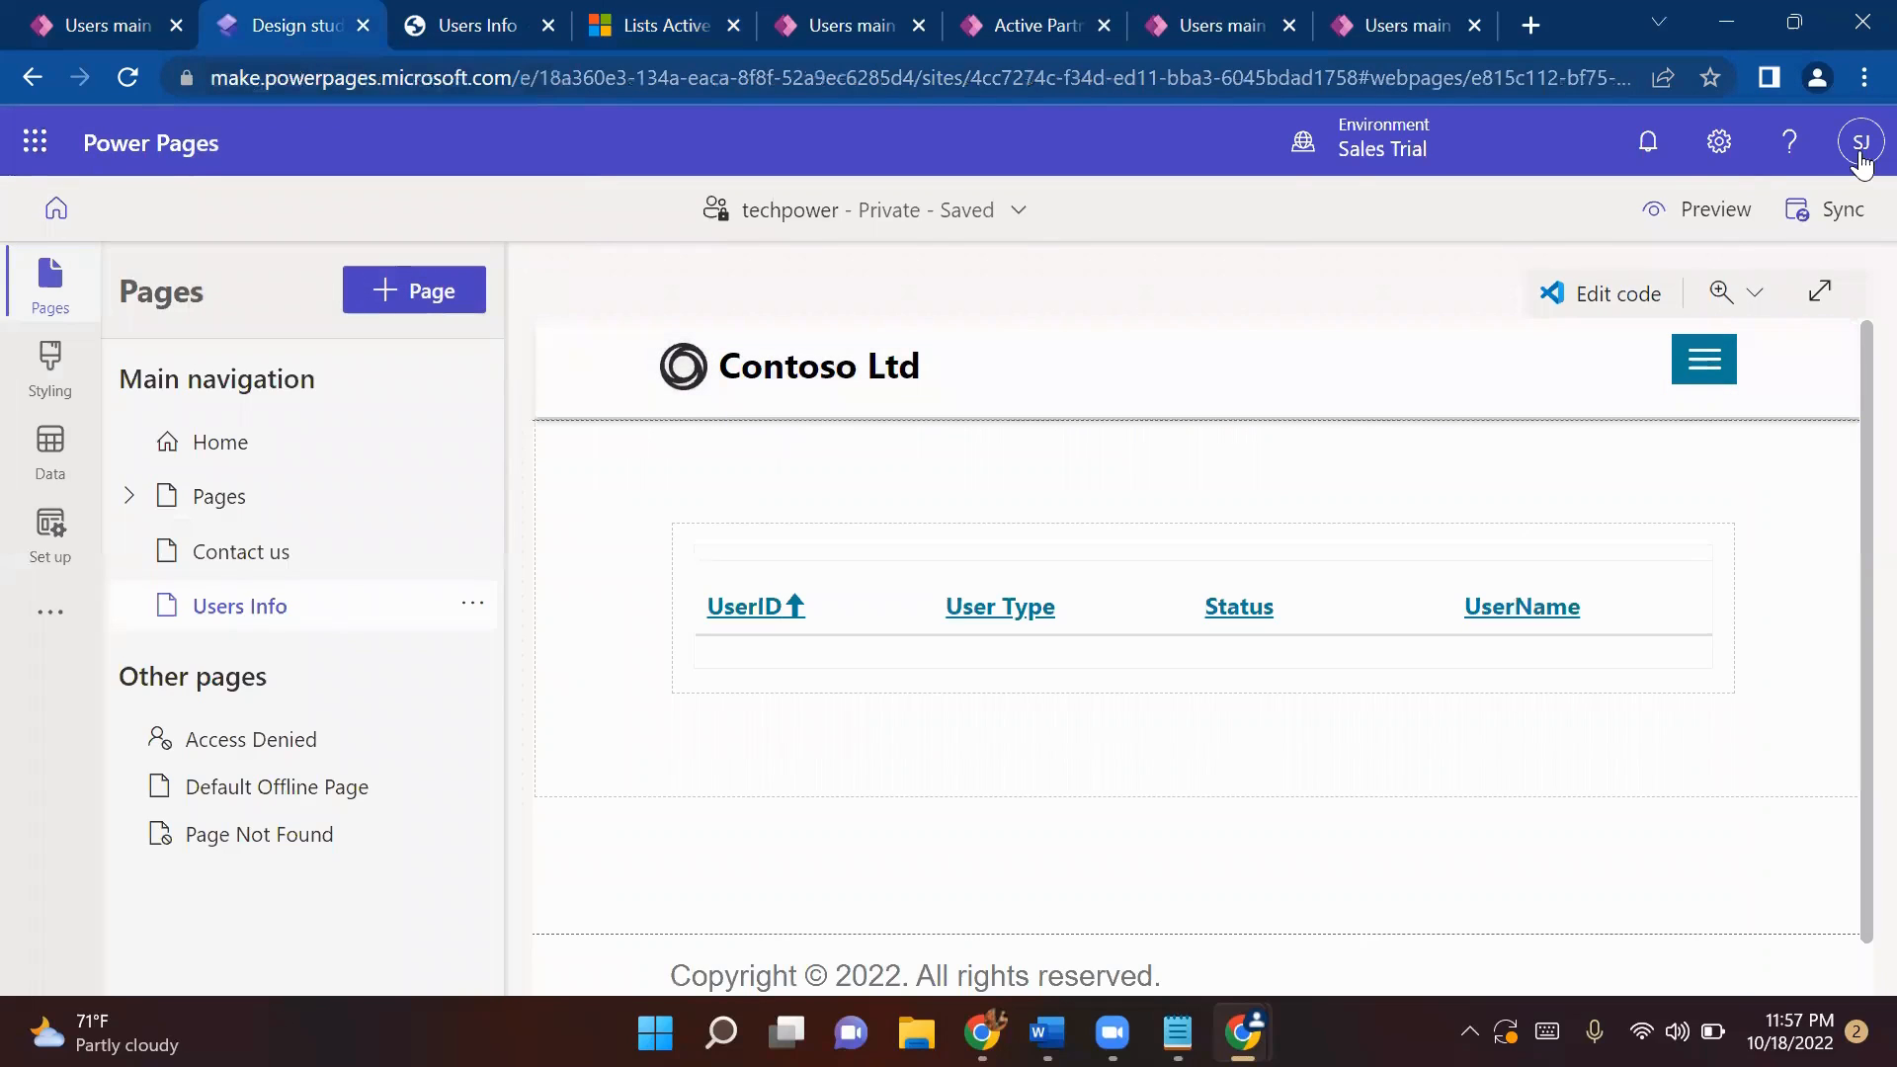
{"action": "left_click", "coordinate": [1858, 218]}
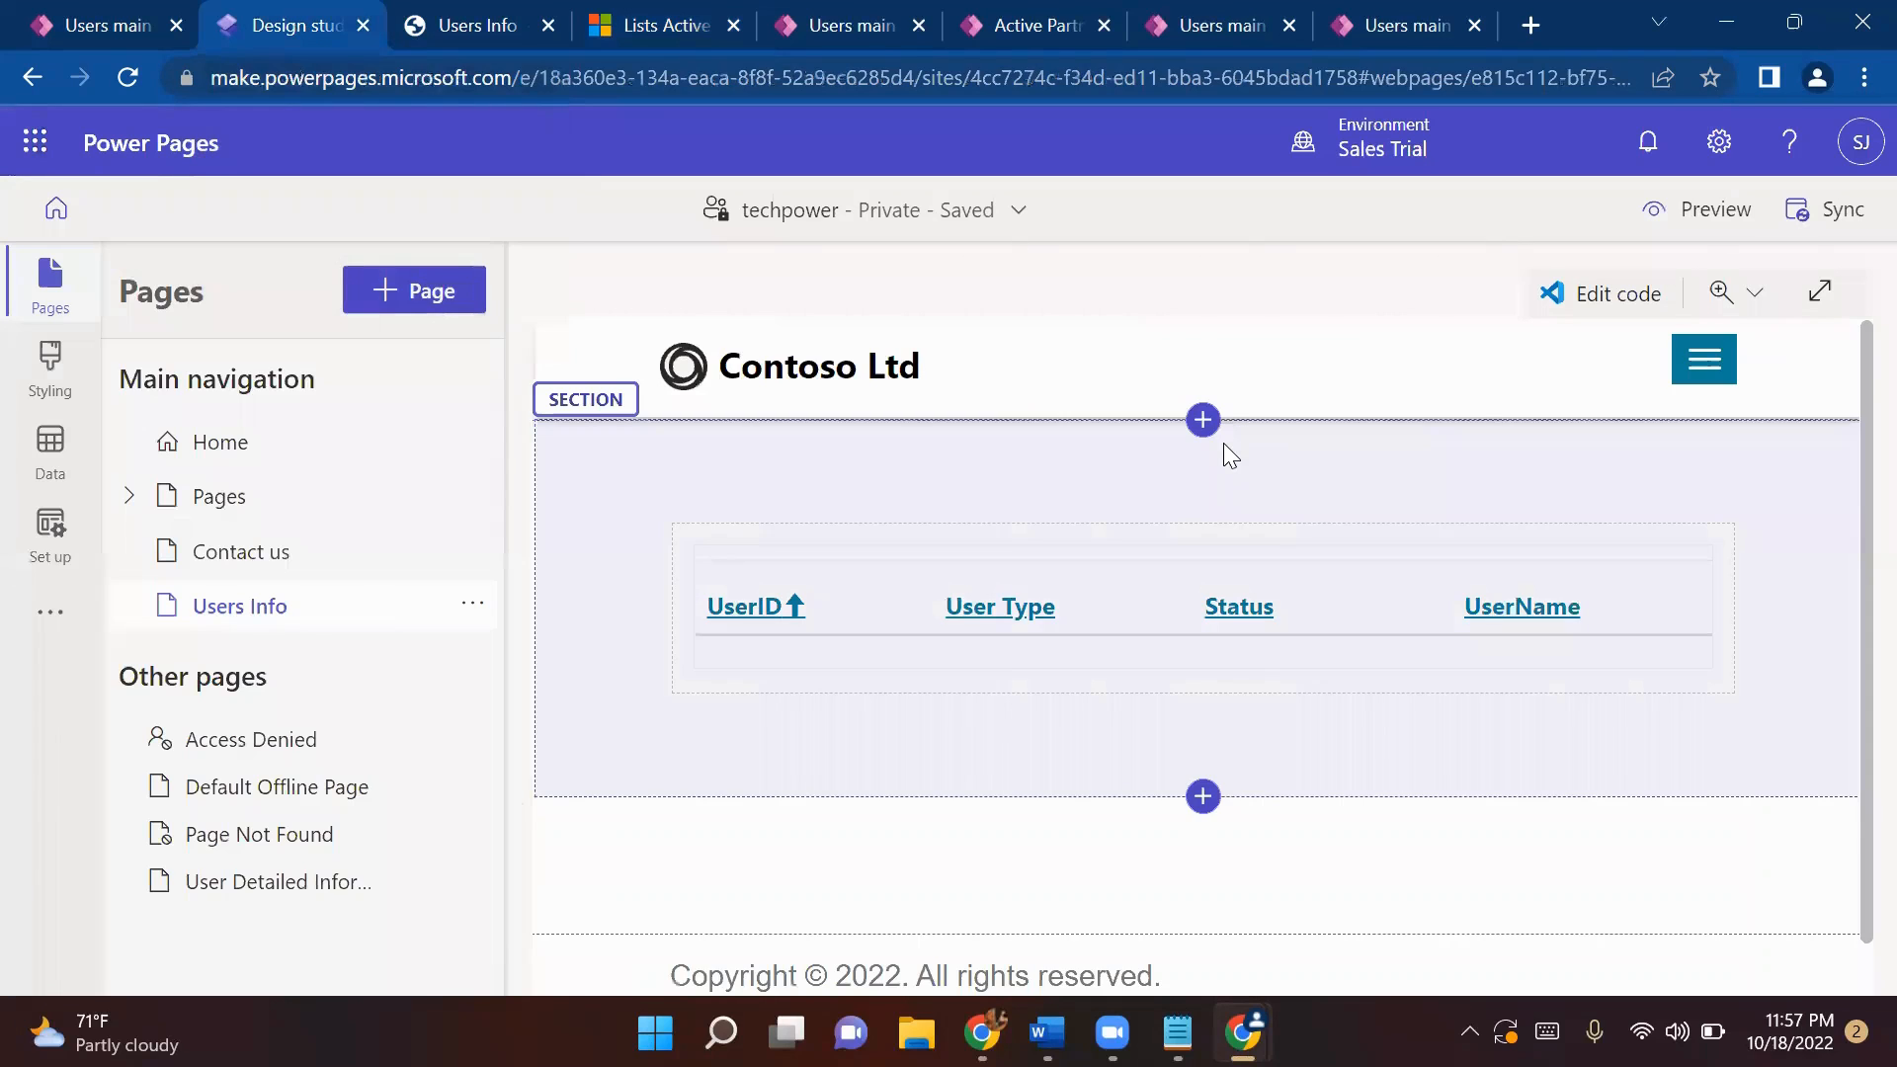
{"action": "left_click", "coordinate": [1701, 209]}
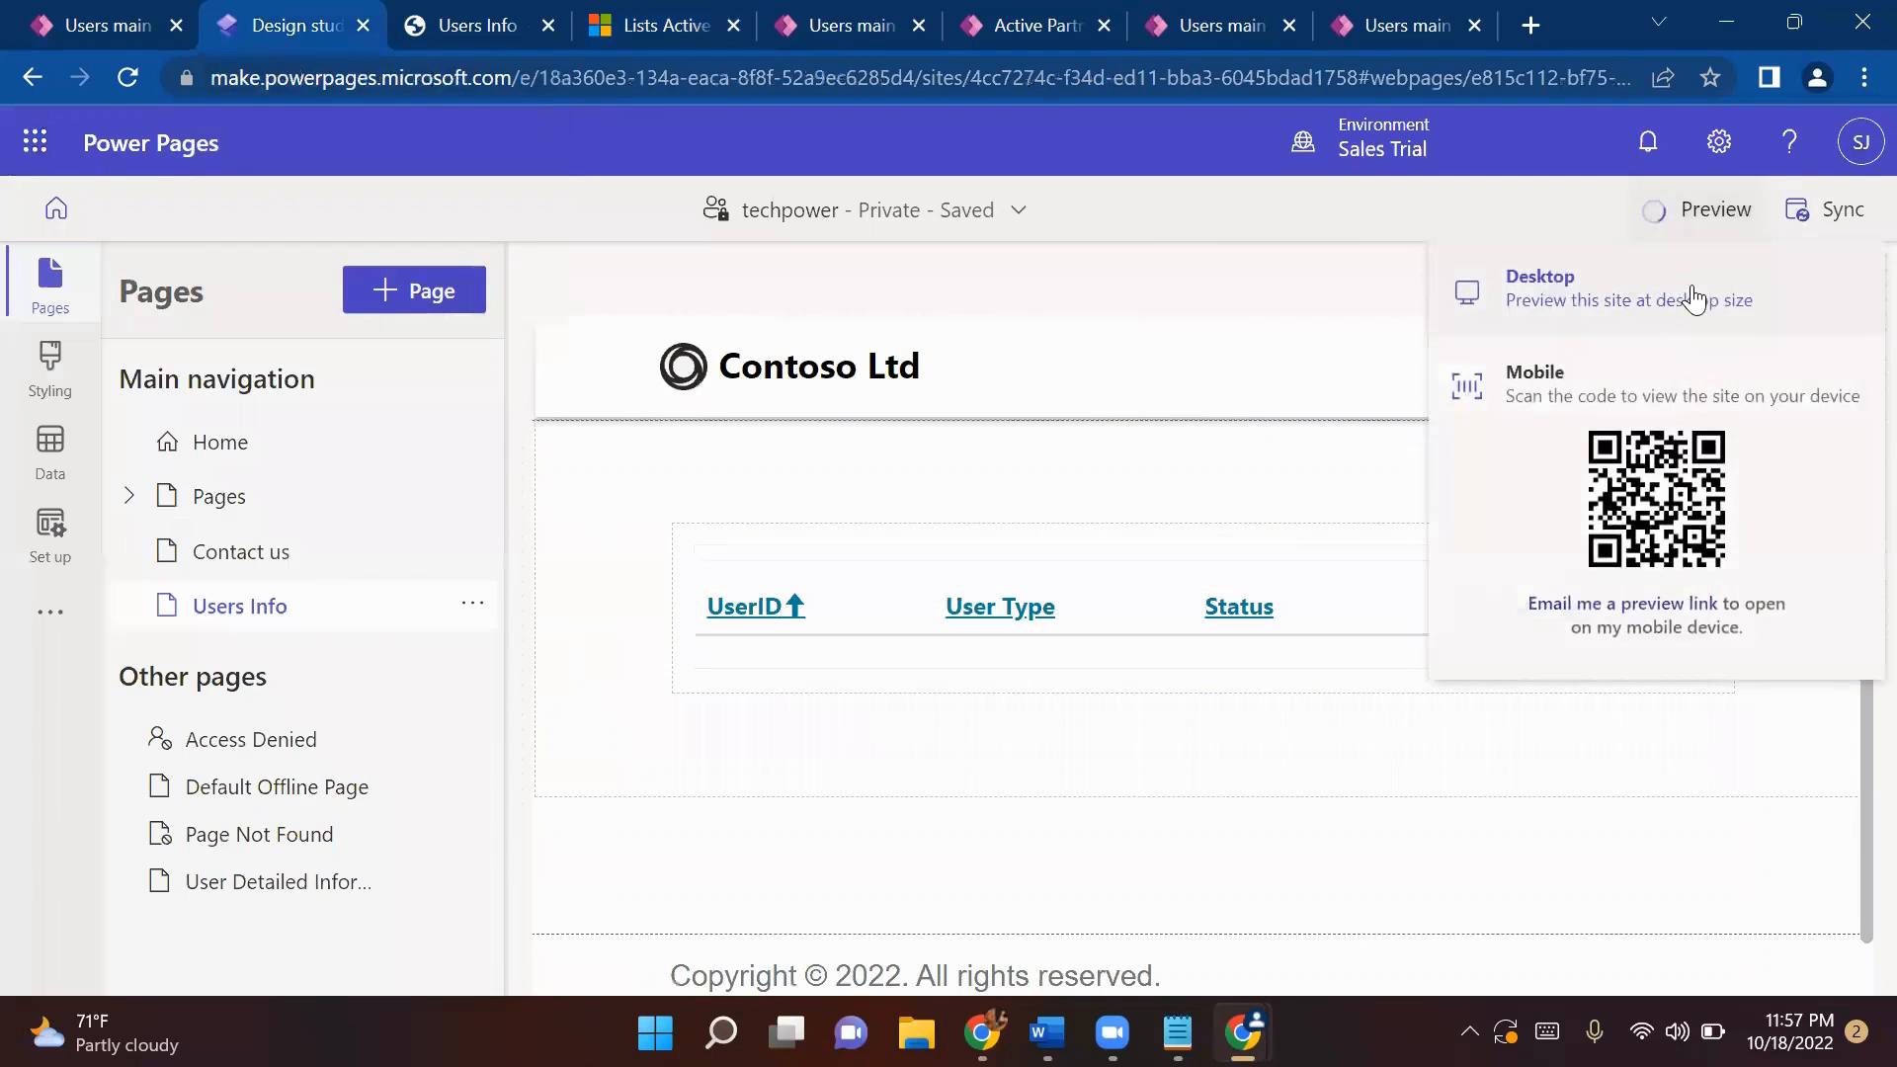
{"action": "left_click", "coordinate": [1693, 297]}
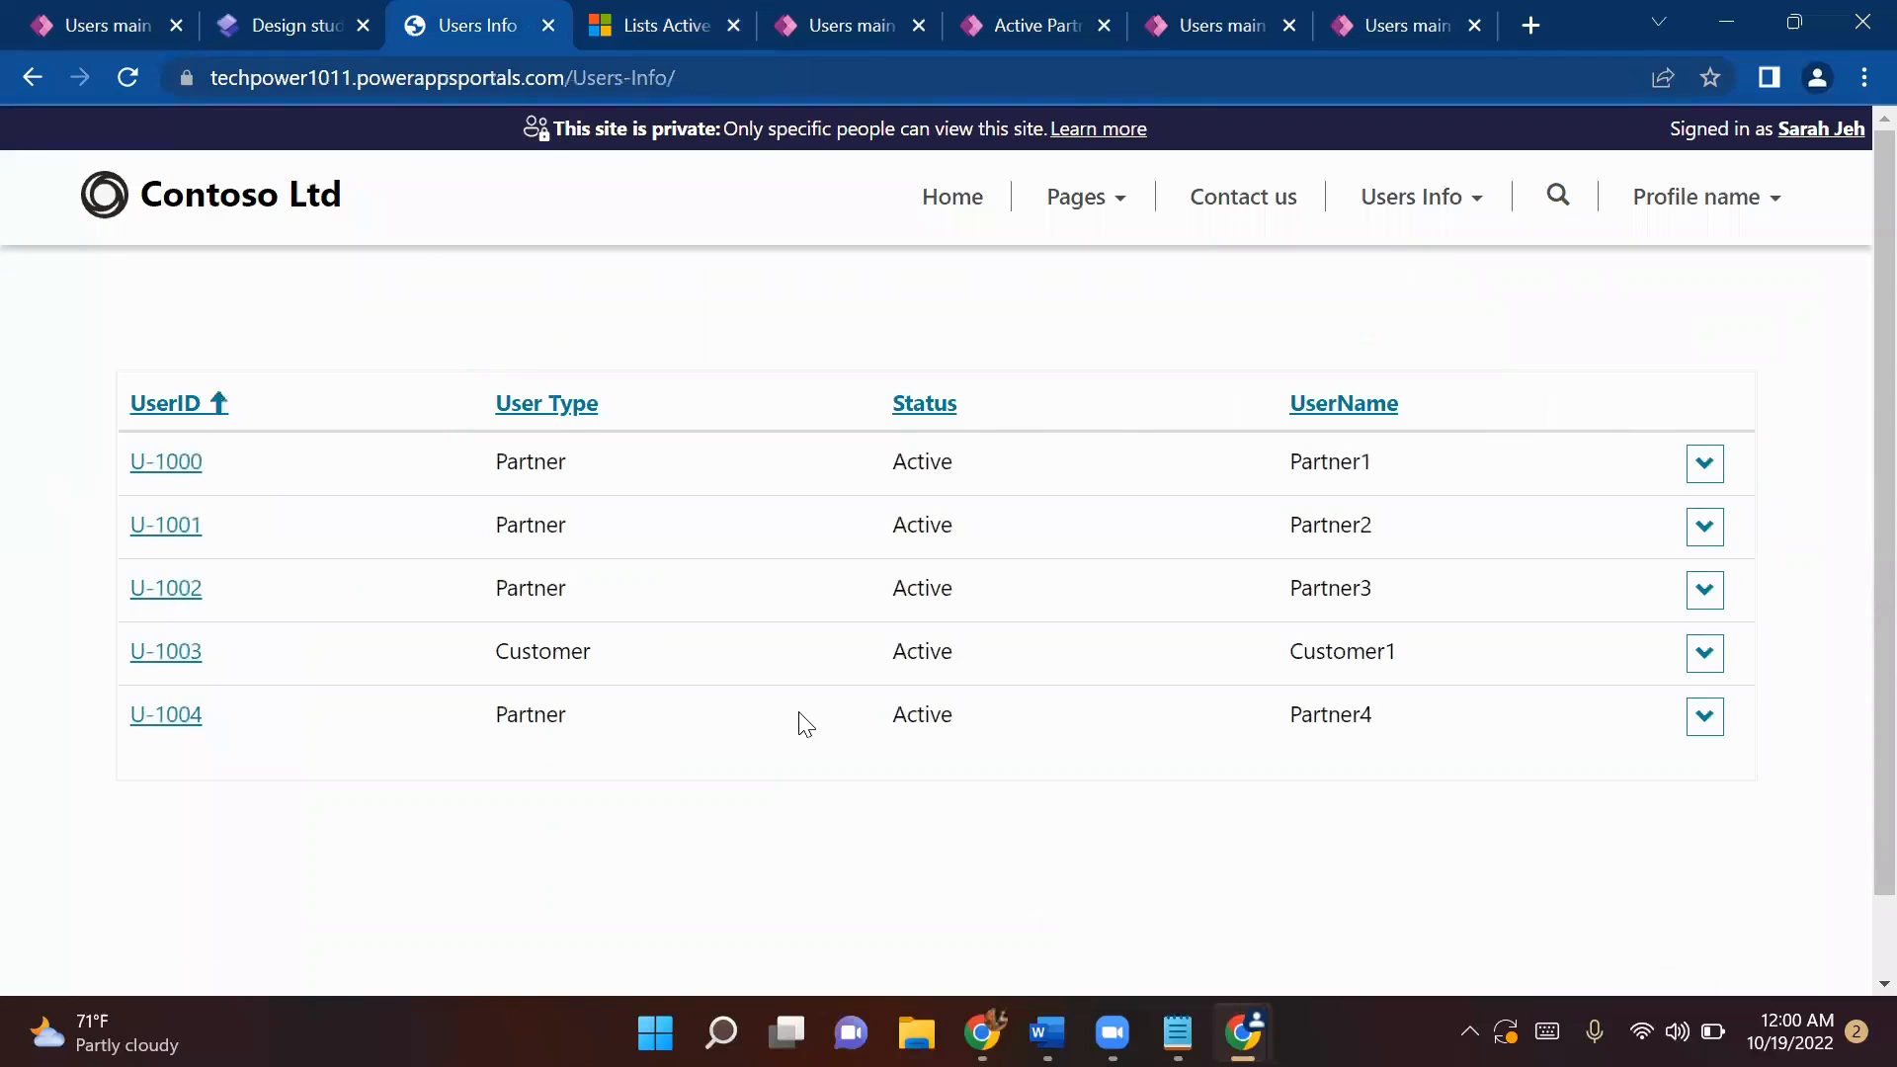
- Open the first user's details from the portal's Users Info list and examine the id parameter in the URL and the Users main form
{"action": "left_click", "coordinate": [157, 471]}
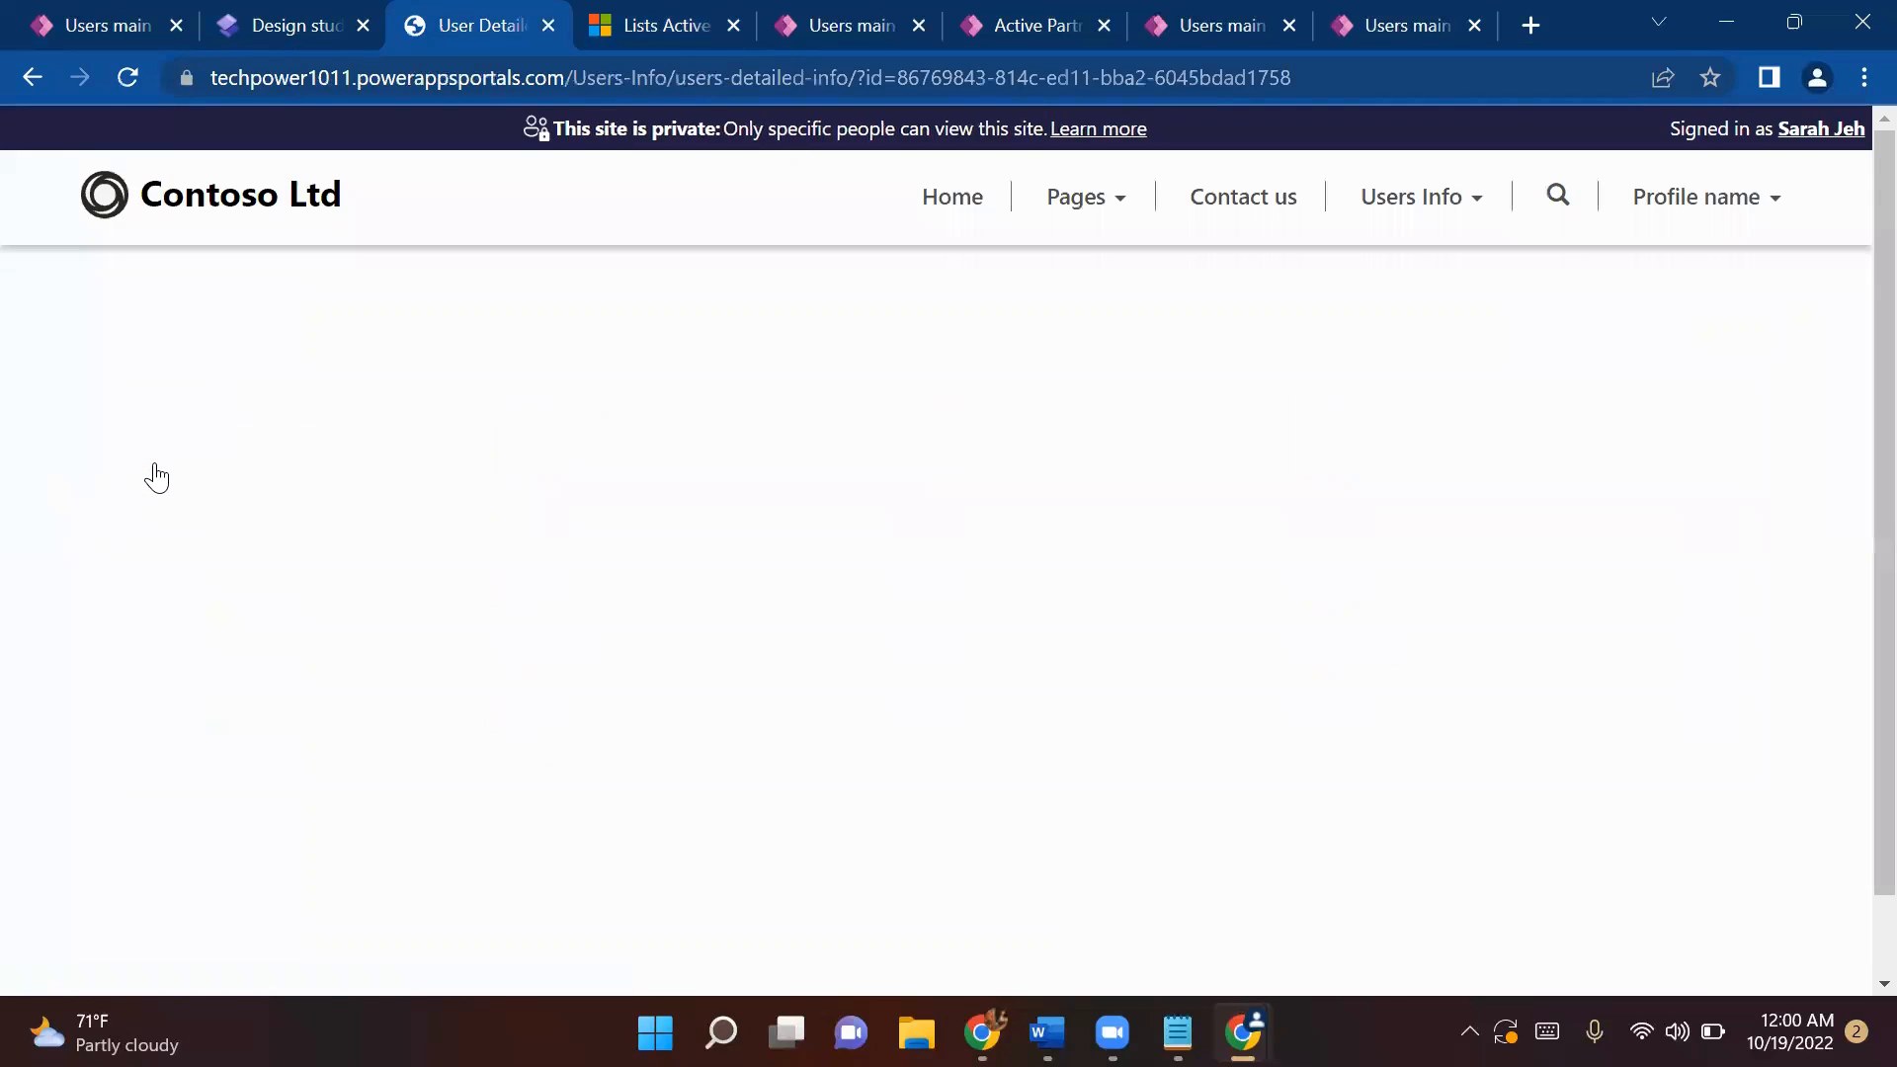
{"action": "left_click_drag", "start_coordinate": [858, 77], "coordinate": [1328, 81]}
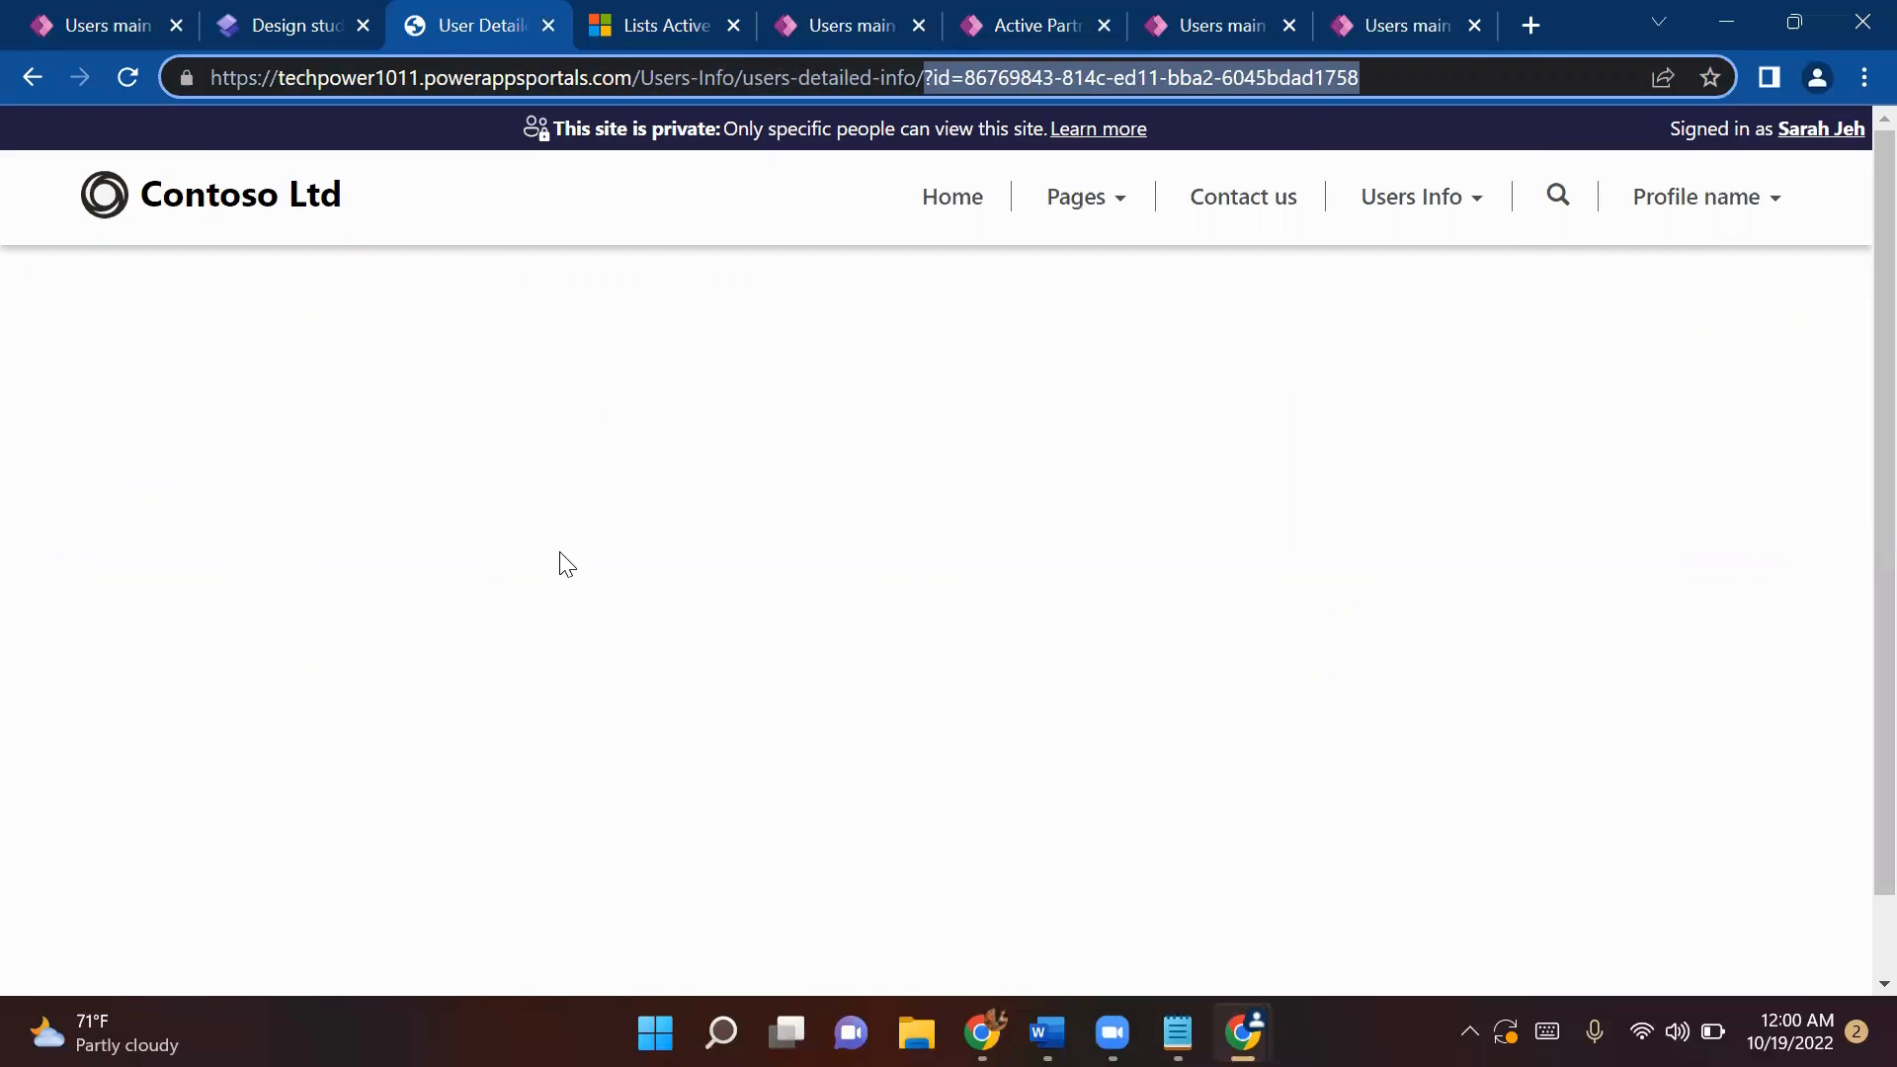
{"action": "left_click", "coordinate": [96, 12]}
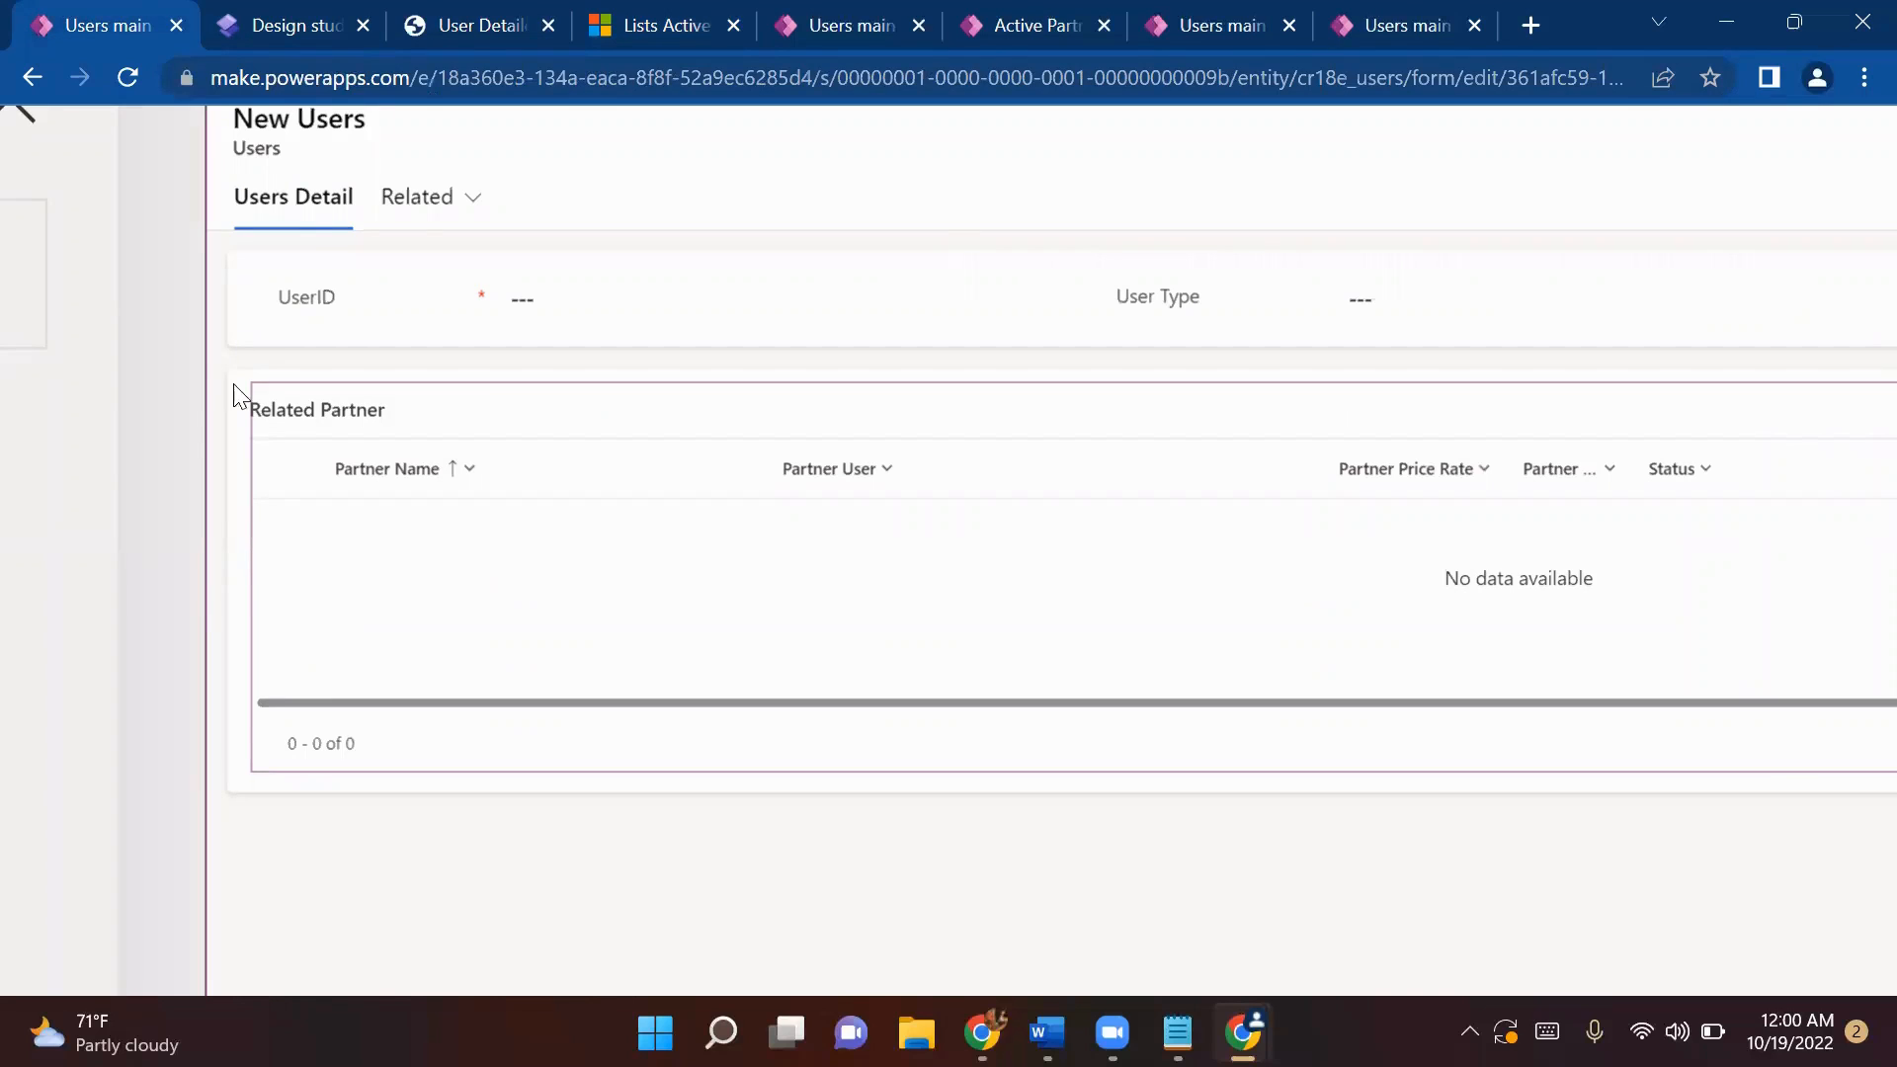
- Open the Basic Users Form record among the active basic forms in Portal Management
{"action": "key", "text": "ctrl+4"}
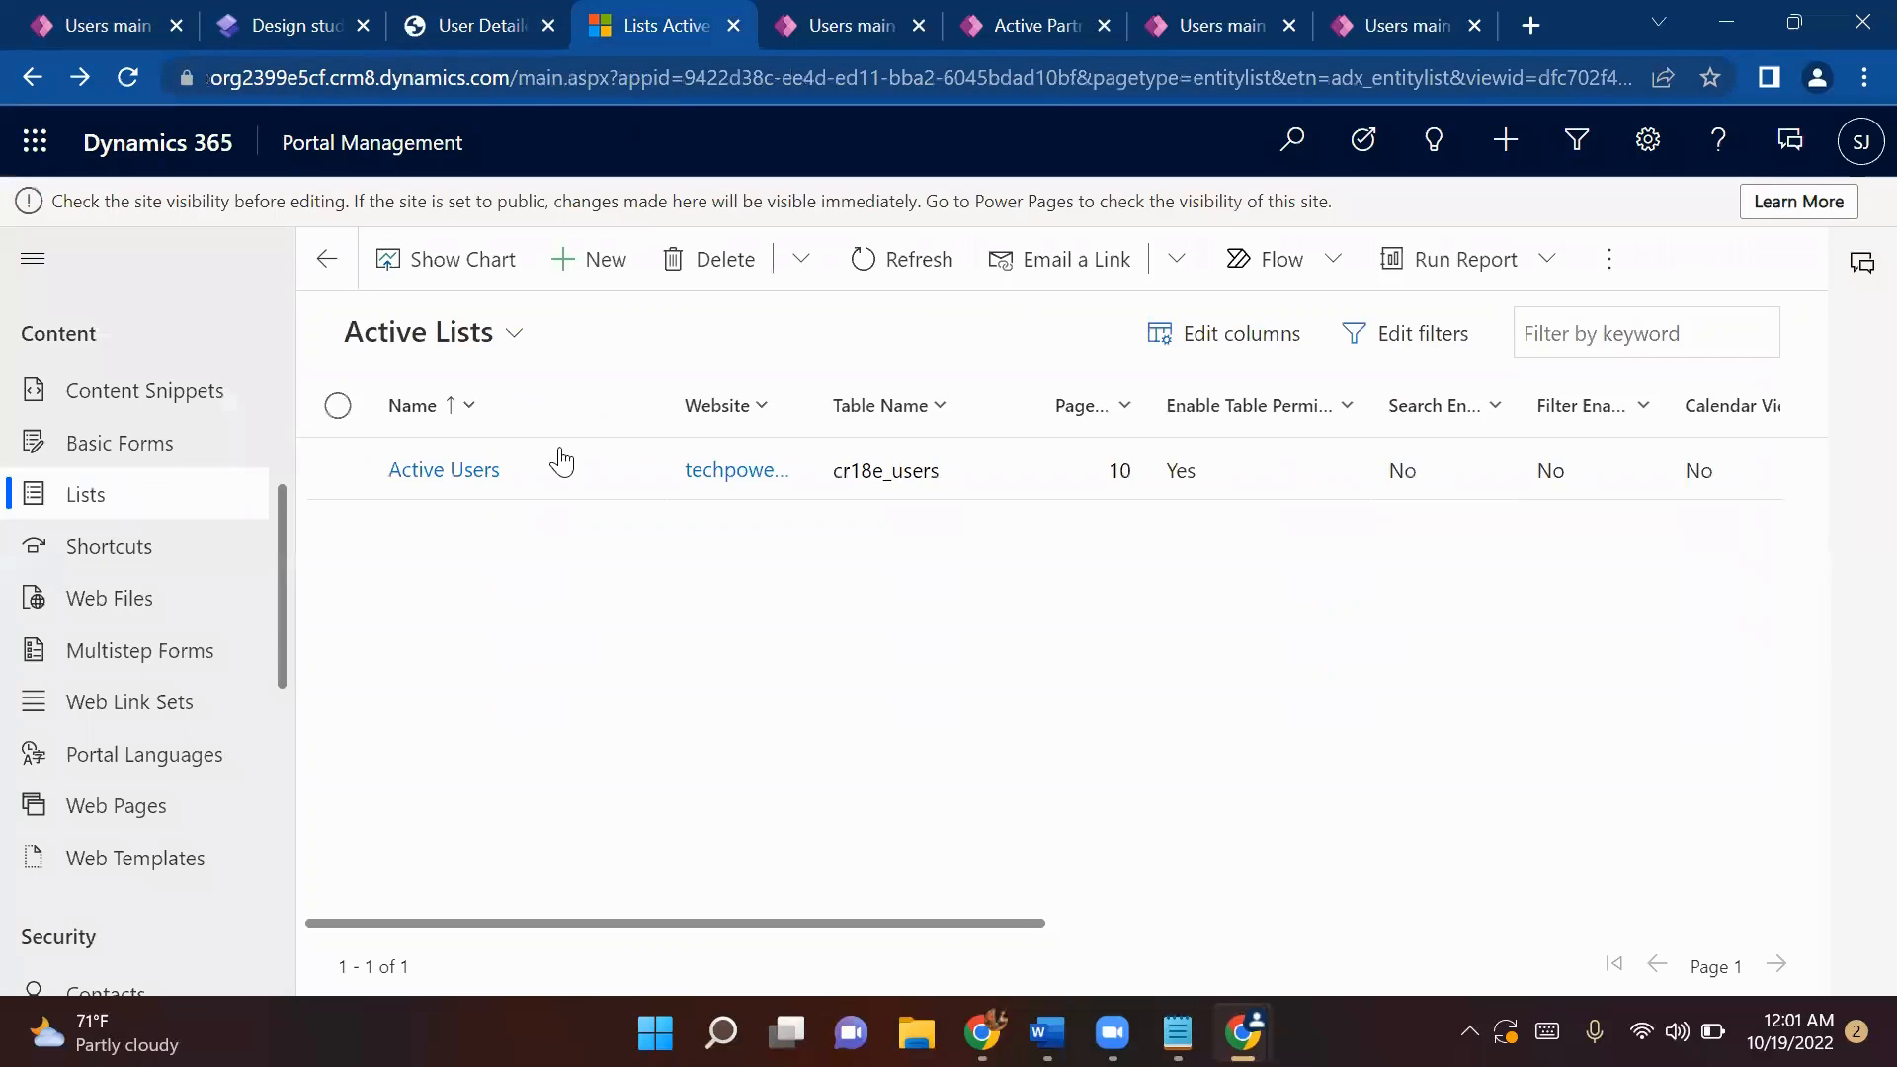
{"action": "left_click", "coordinate": [113, 450]}
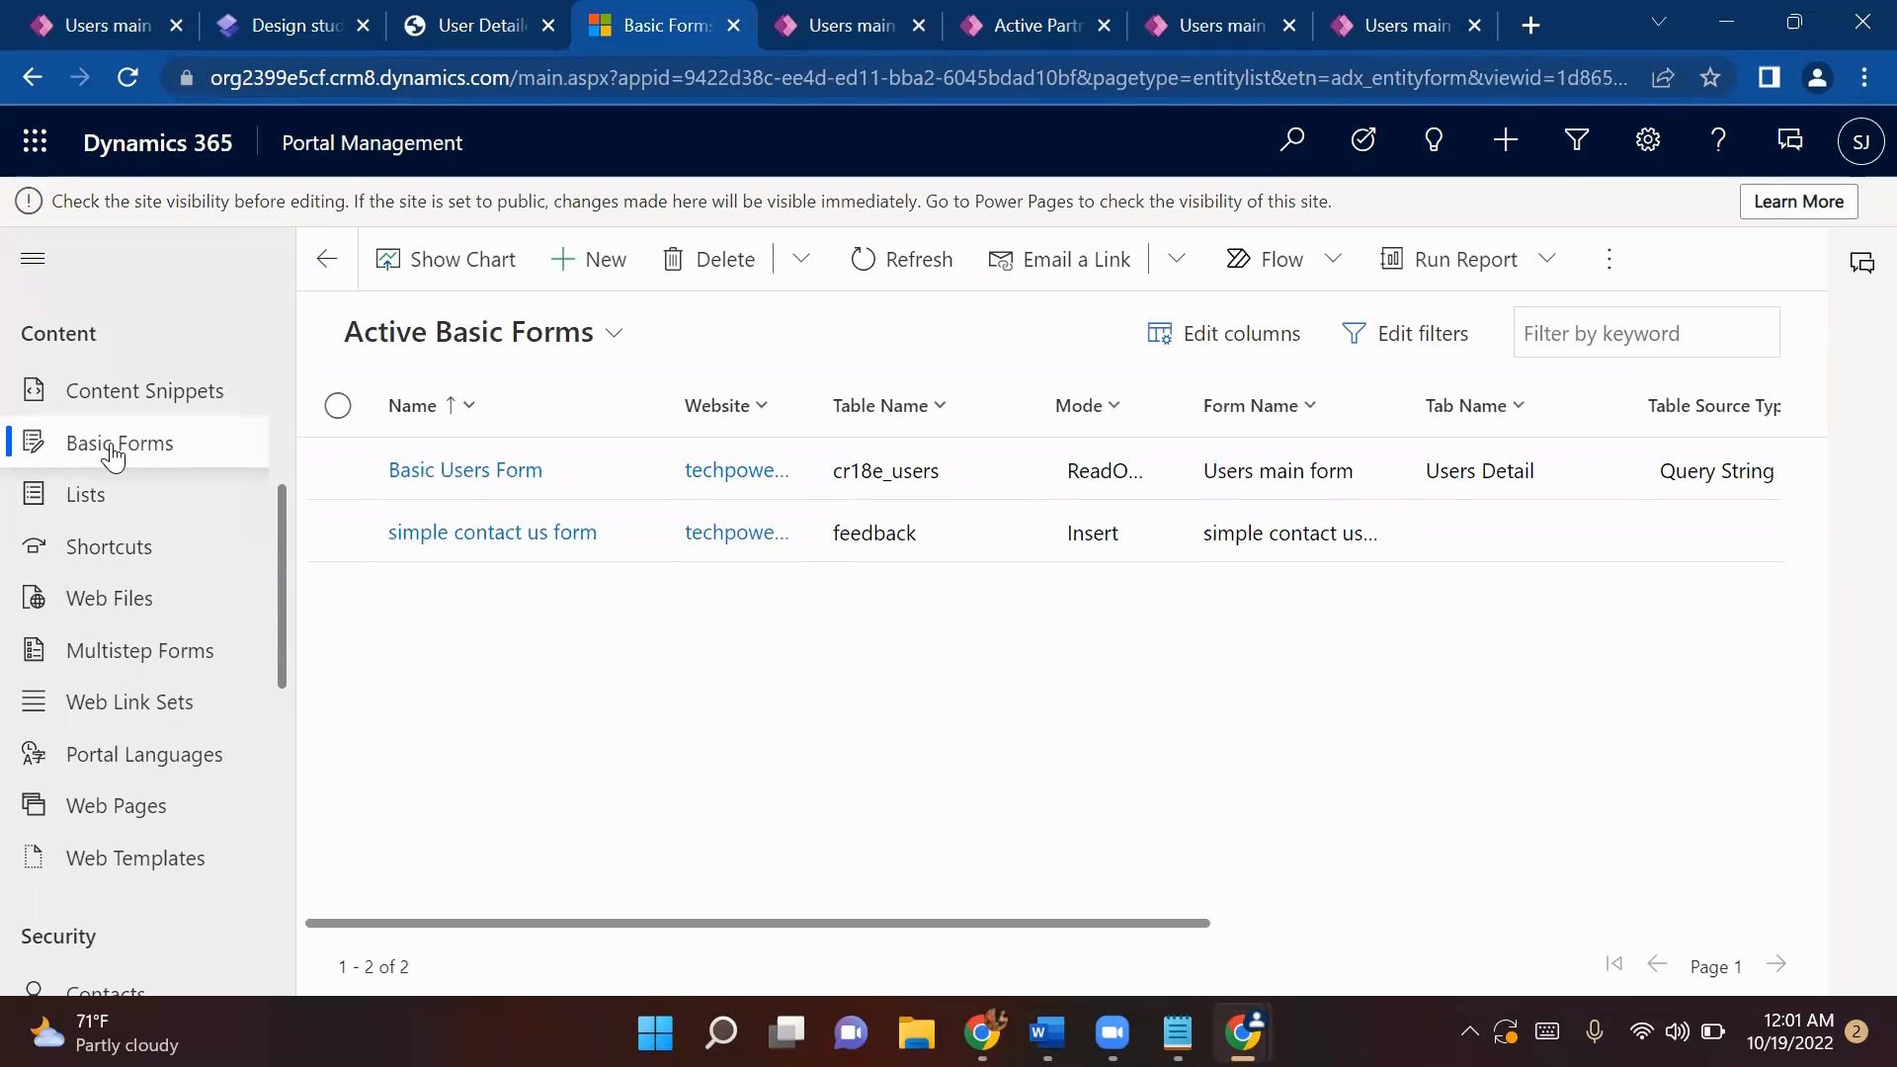
{"action": "left_click", "coordinate": [435, 471]}
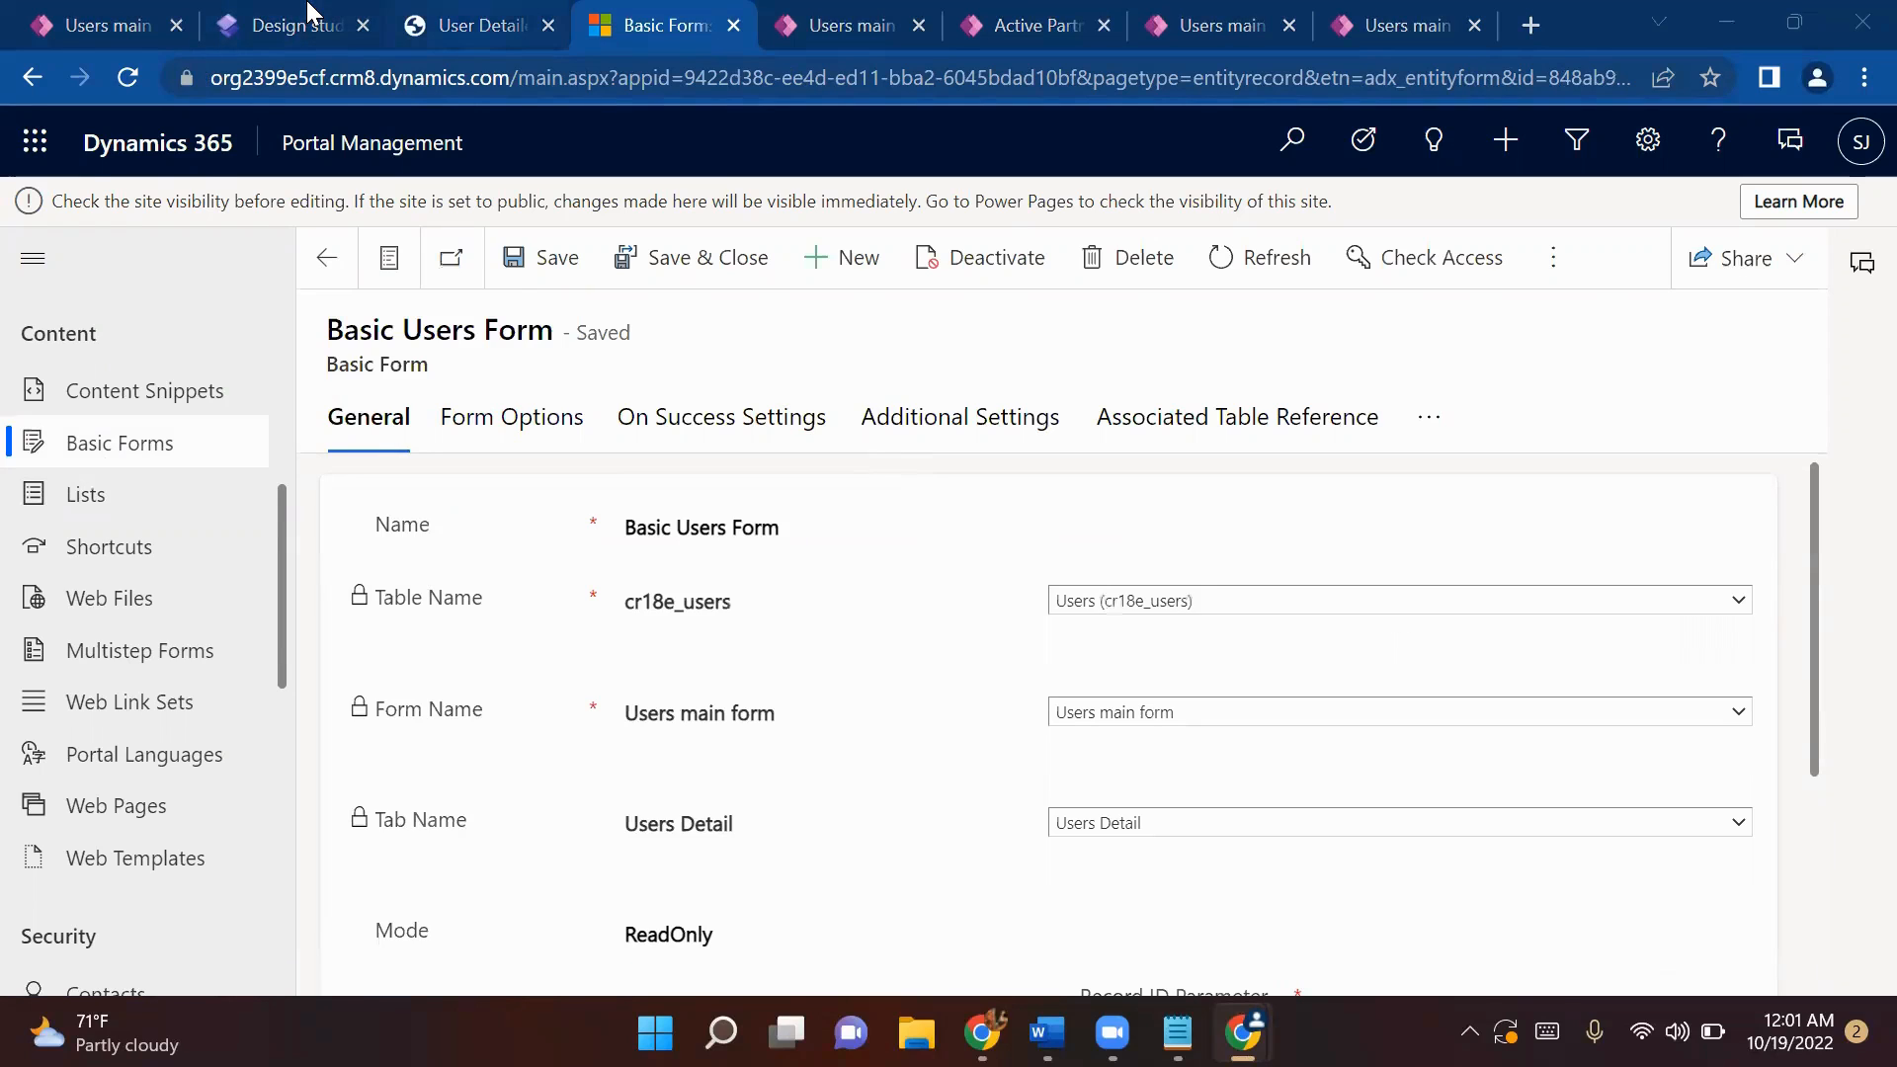
- Return to the portal's Users Info page and view the first user's detailed information page again
{"action": "left_click", "coordinate": [473, 25]}
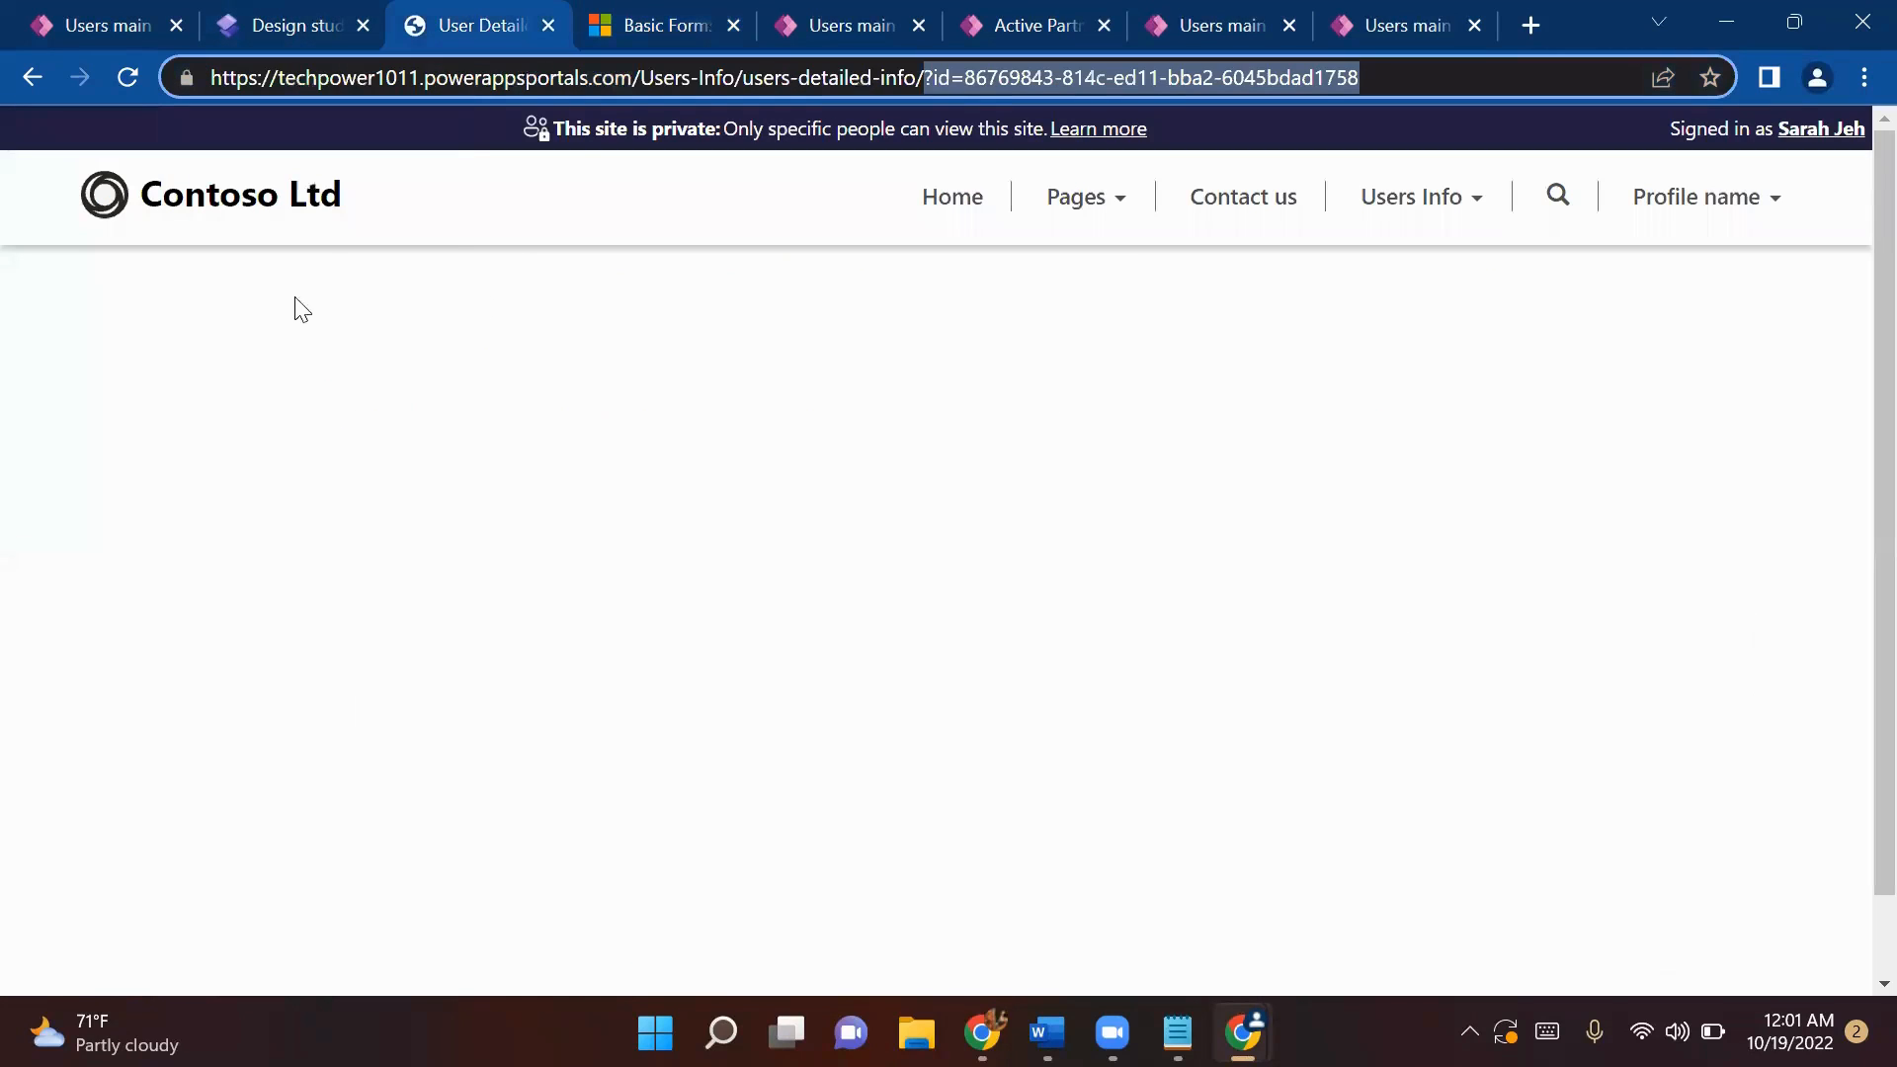
{"action": "left_click", "coordinate": [1461, 207]}
{"action": "left_click", "coordinate": [1363, 293]}
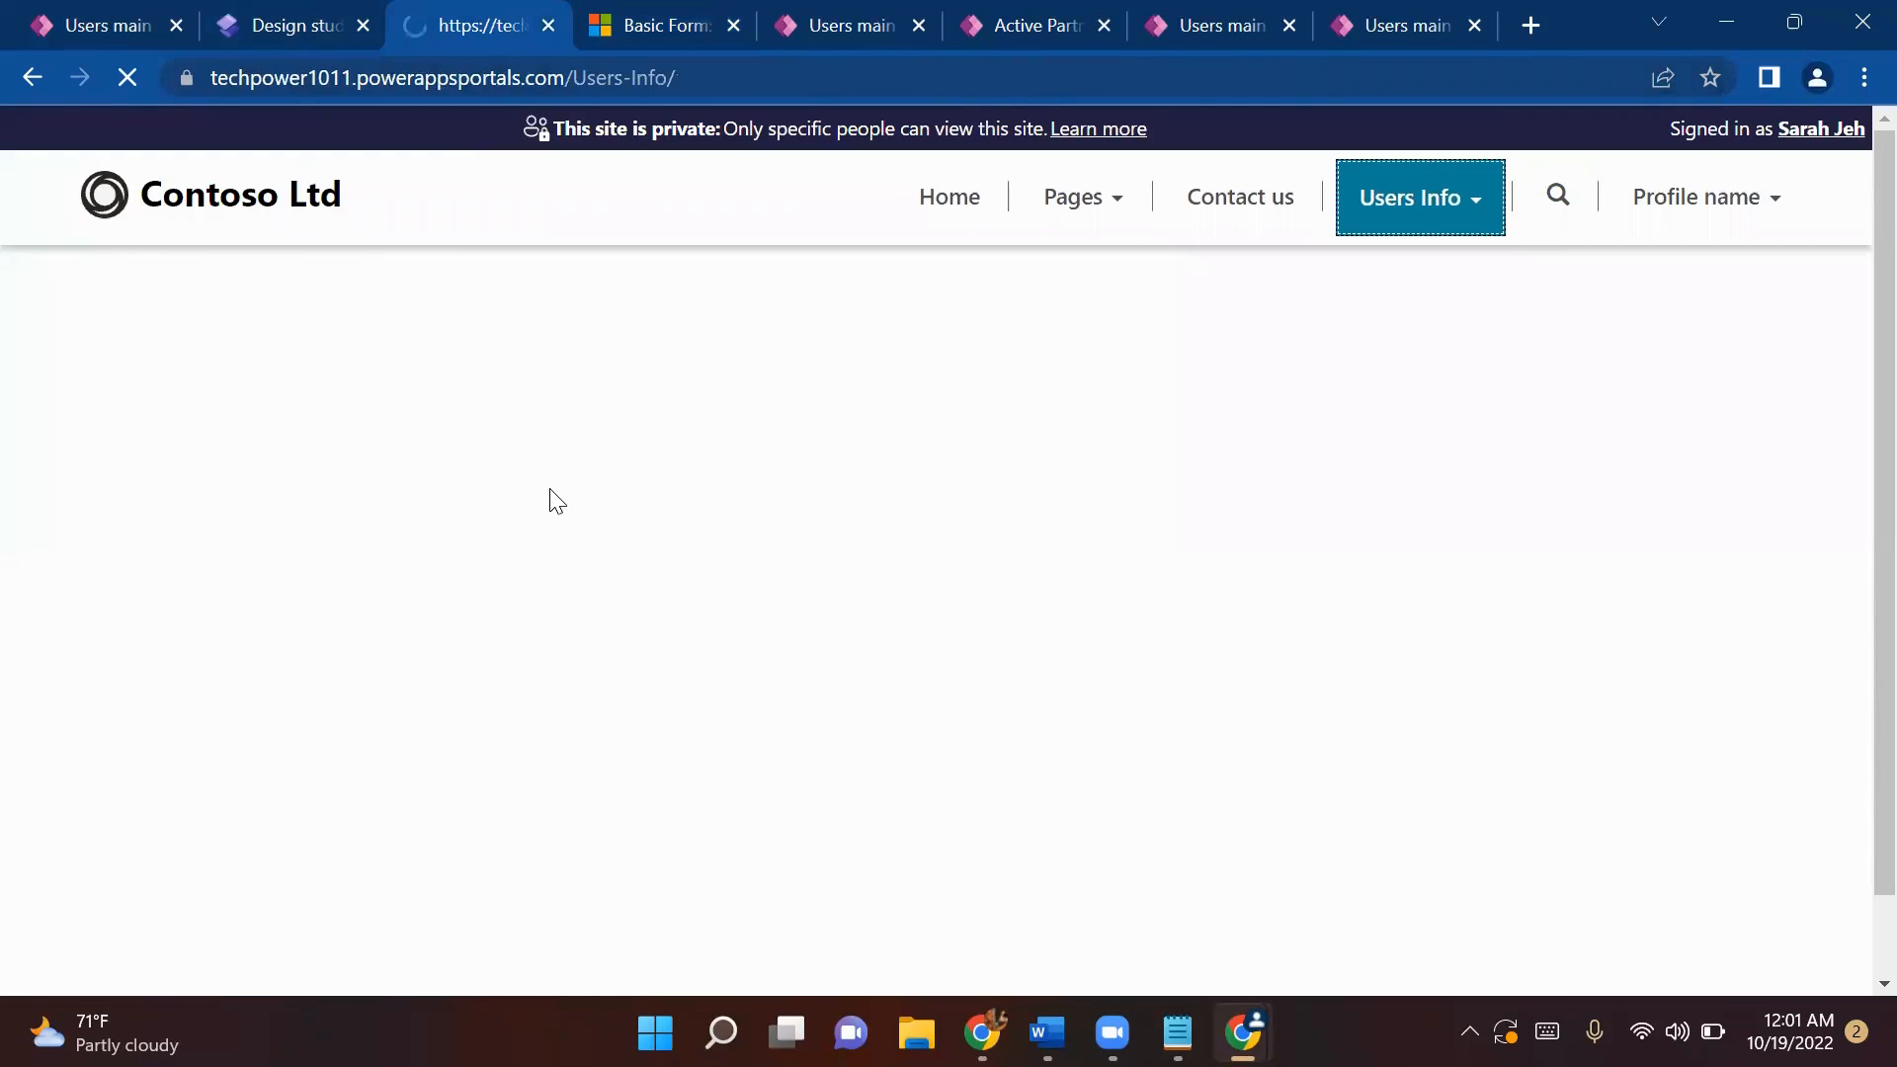
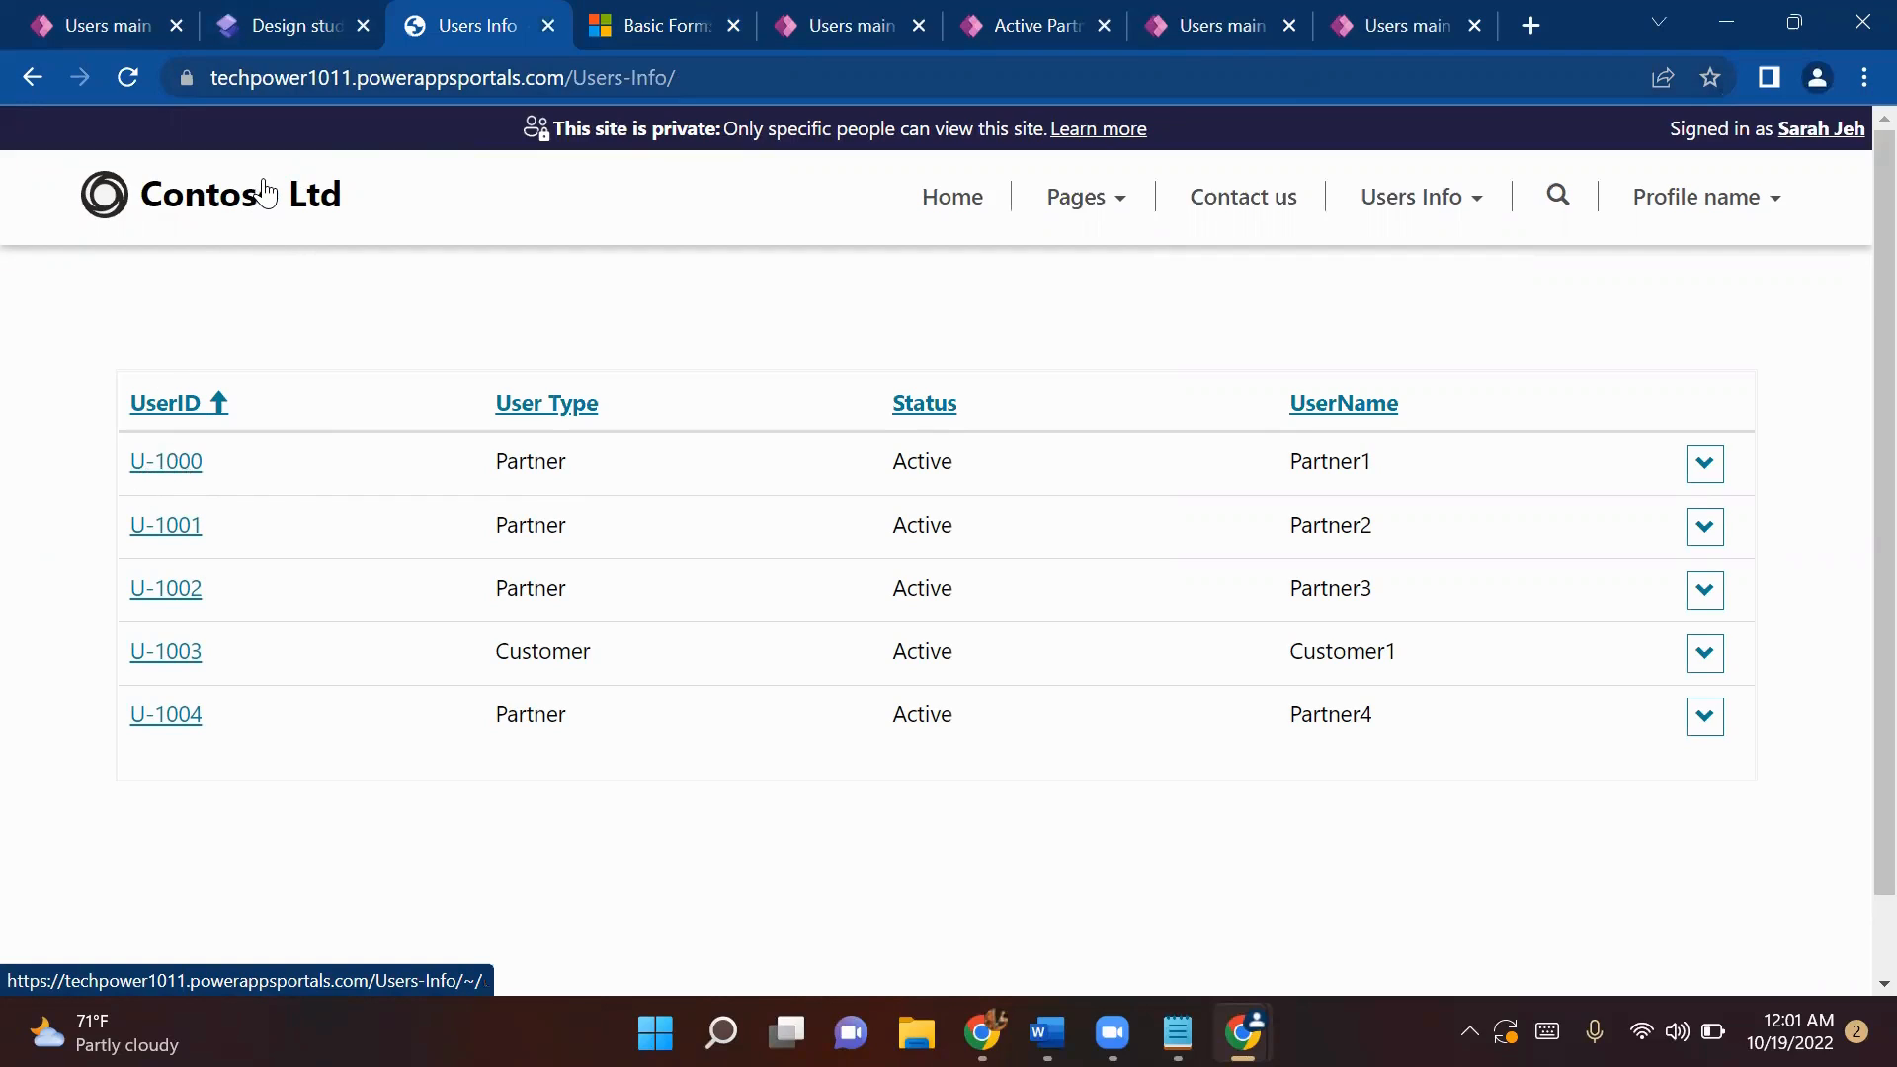
{"action": "left_click", "coordinate": [168, 461]}
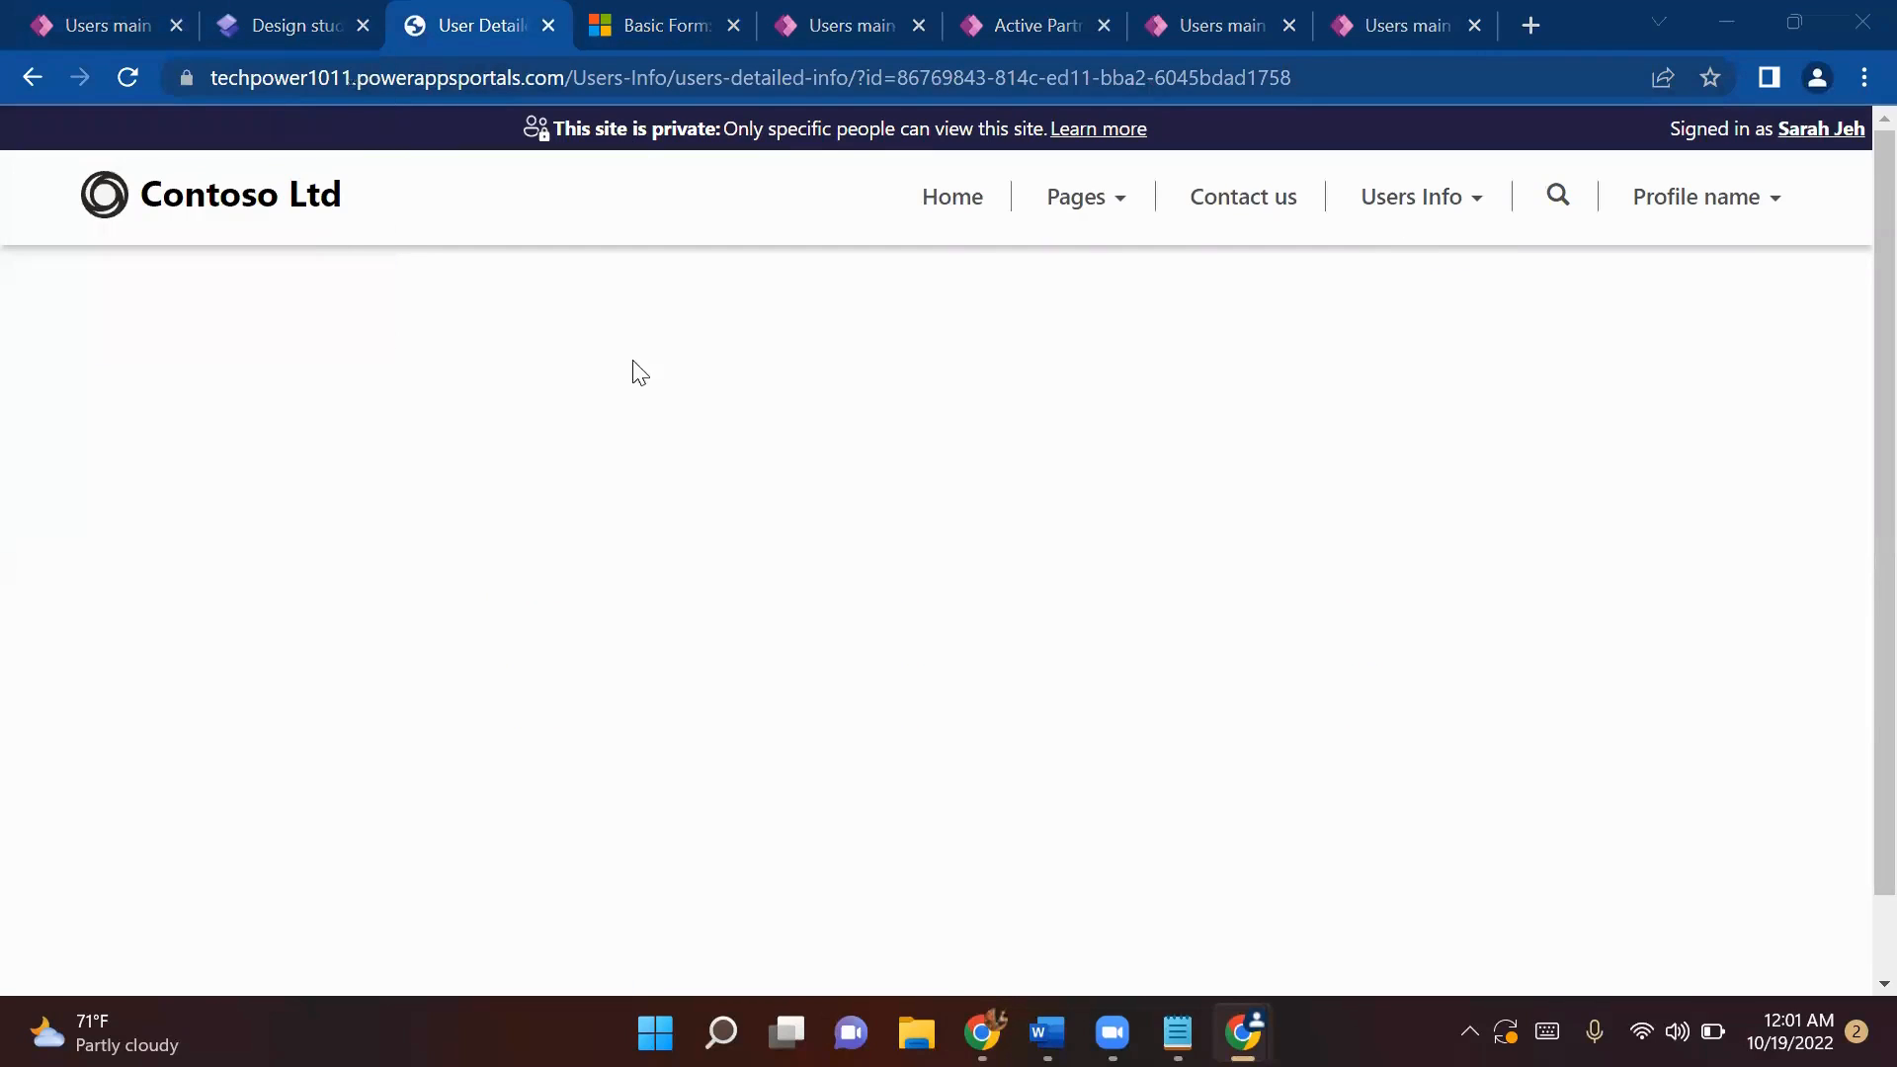
- Start a new basic form metadata record for Basic Users Form and set its type to Subgrid
{"action": "left_click", "coordinate": [612, 39]}
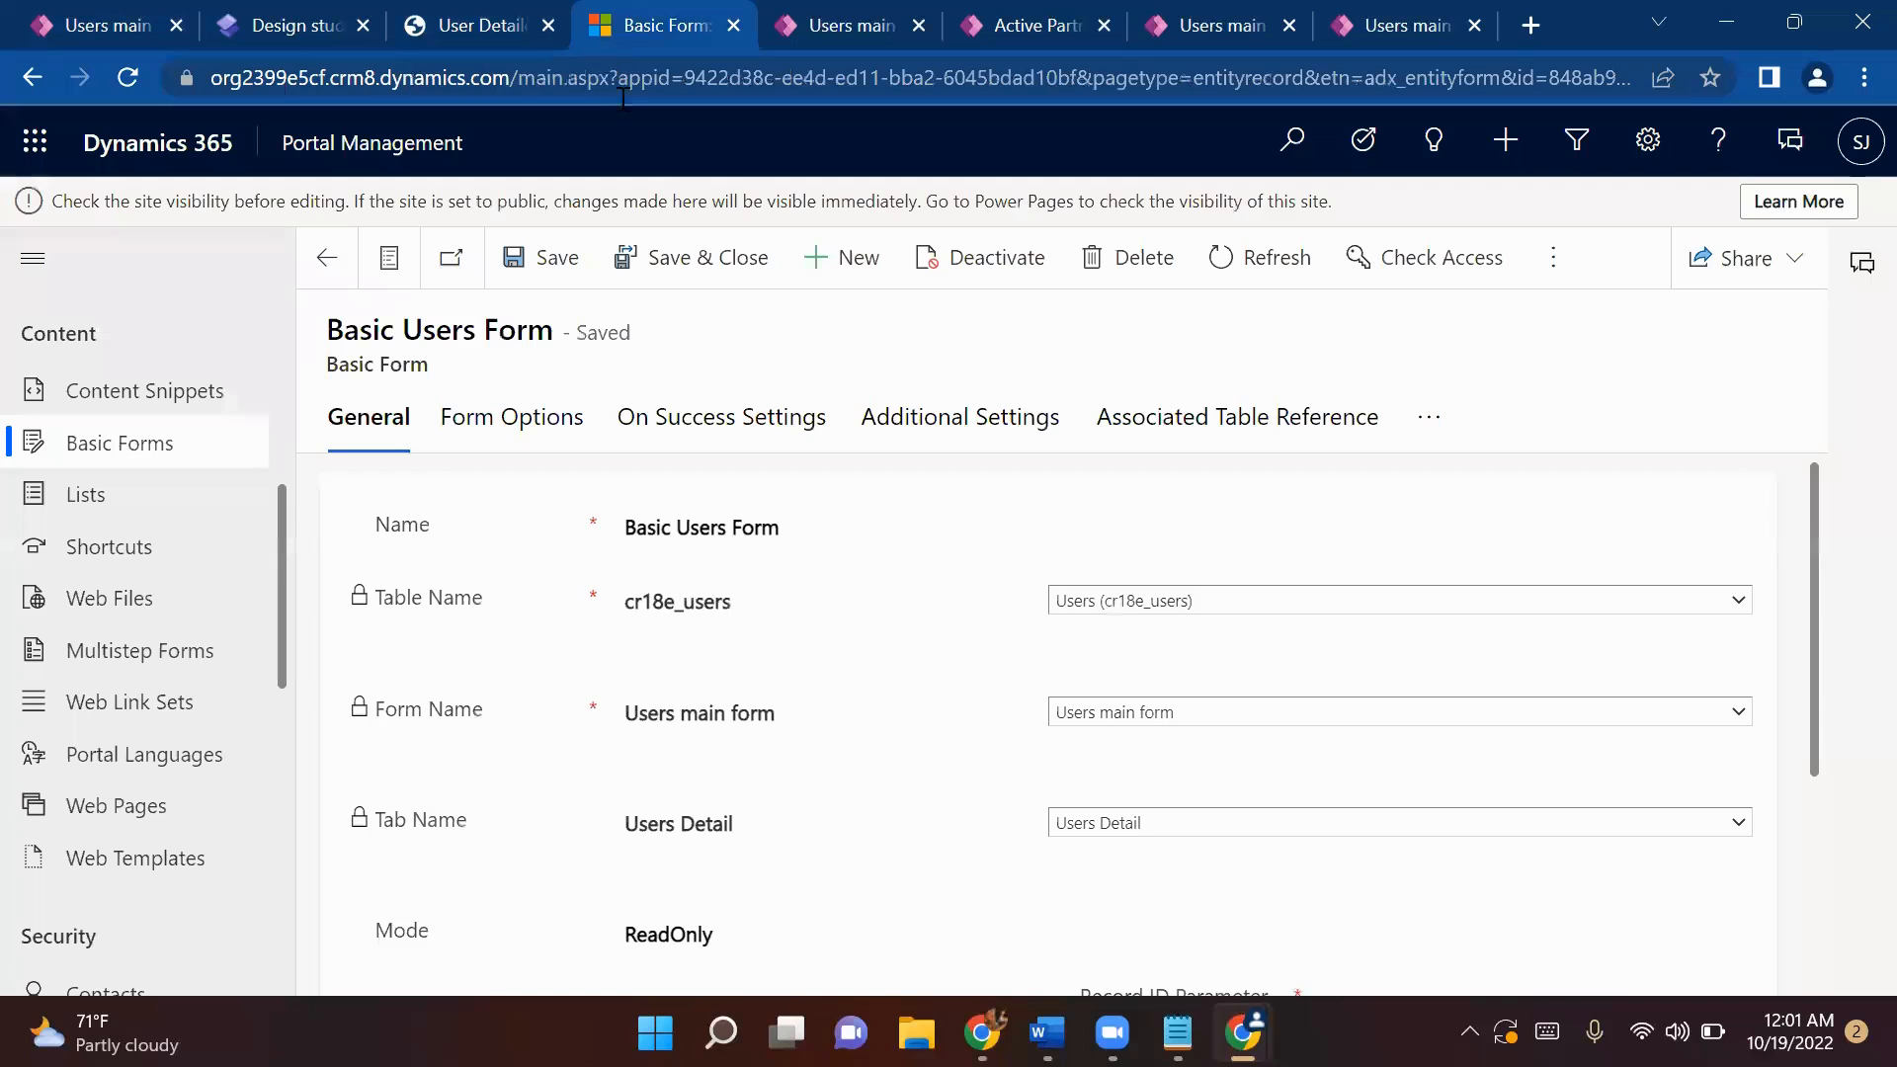
{"action": "scroll", "coordinate": [606, 670], "scroll_direction": "down", "scroll_amount": 2}
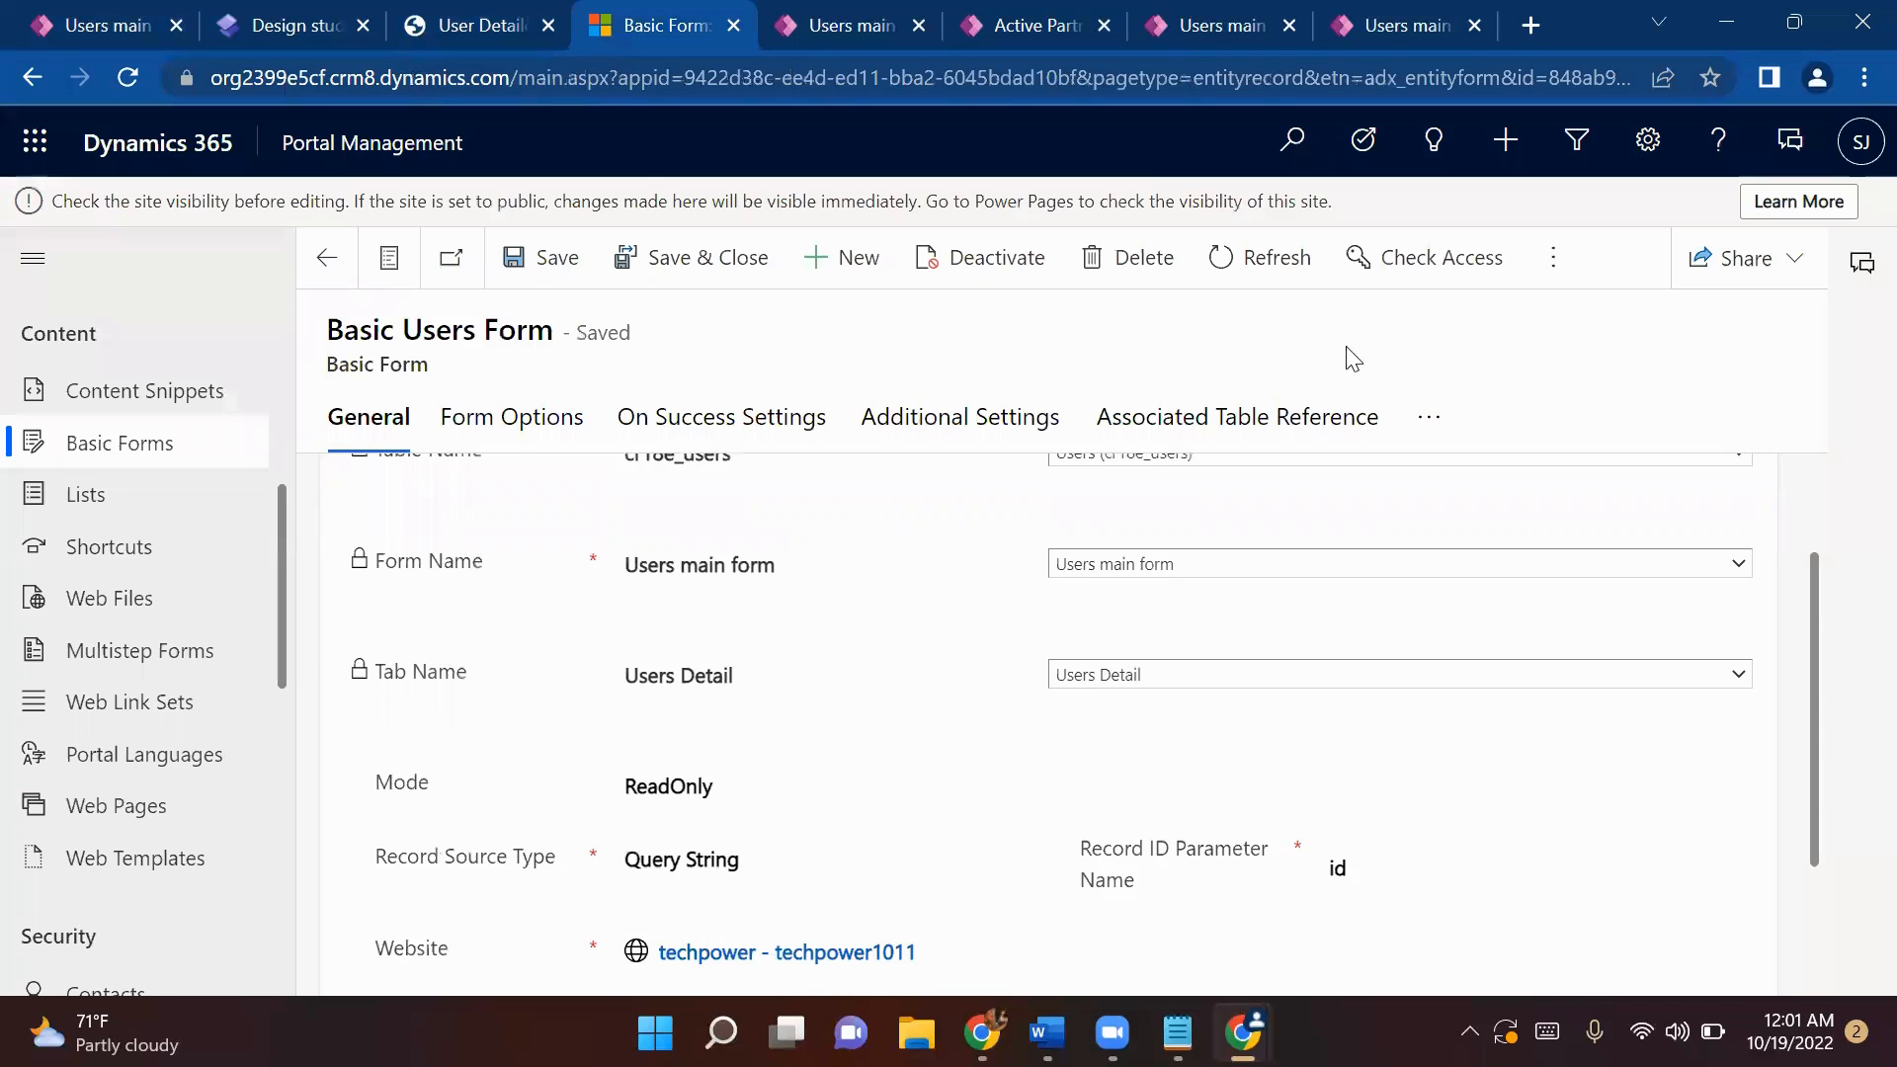
{"action": "left_click", "coordinate": [1429, 427]}
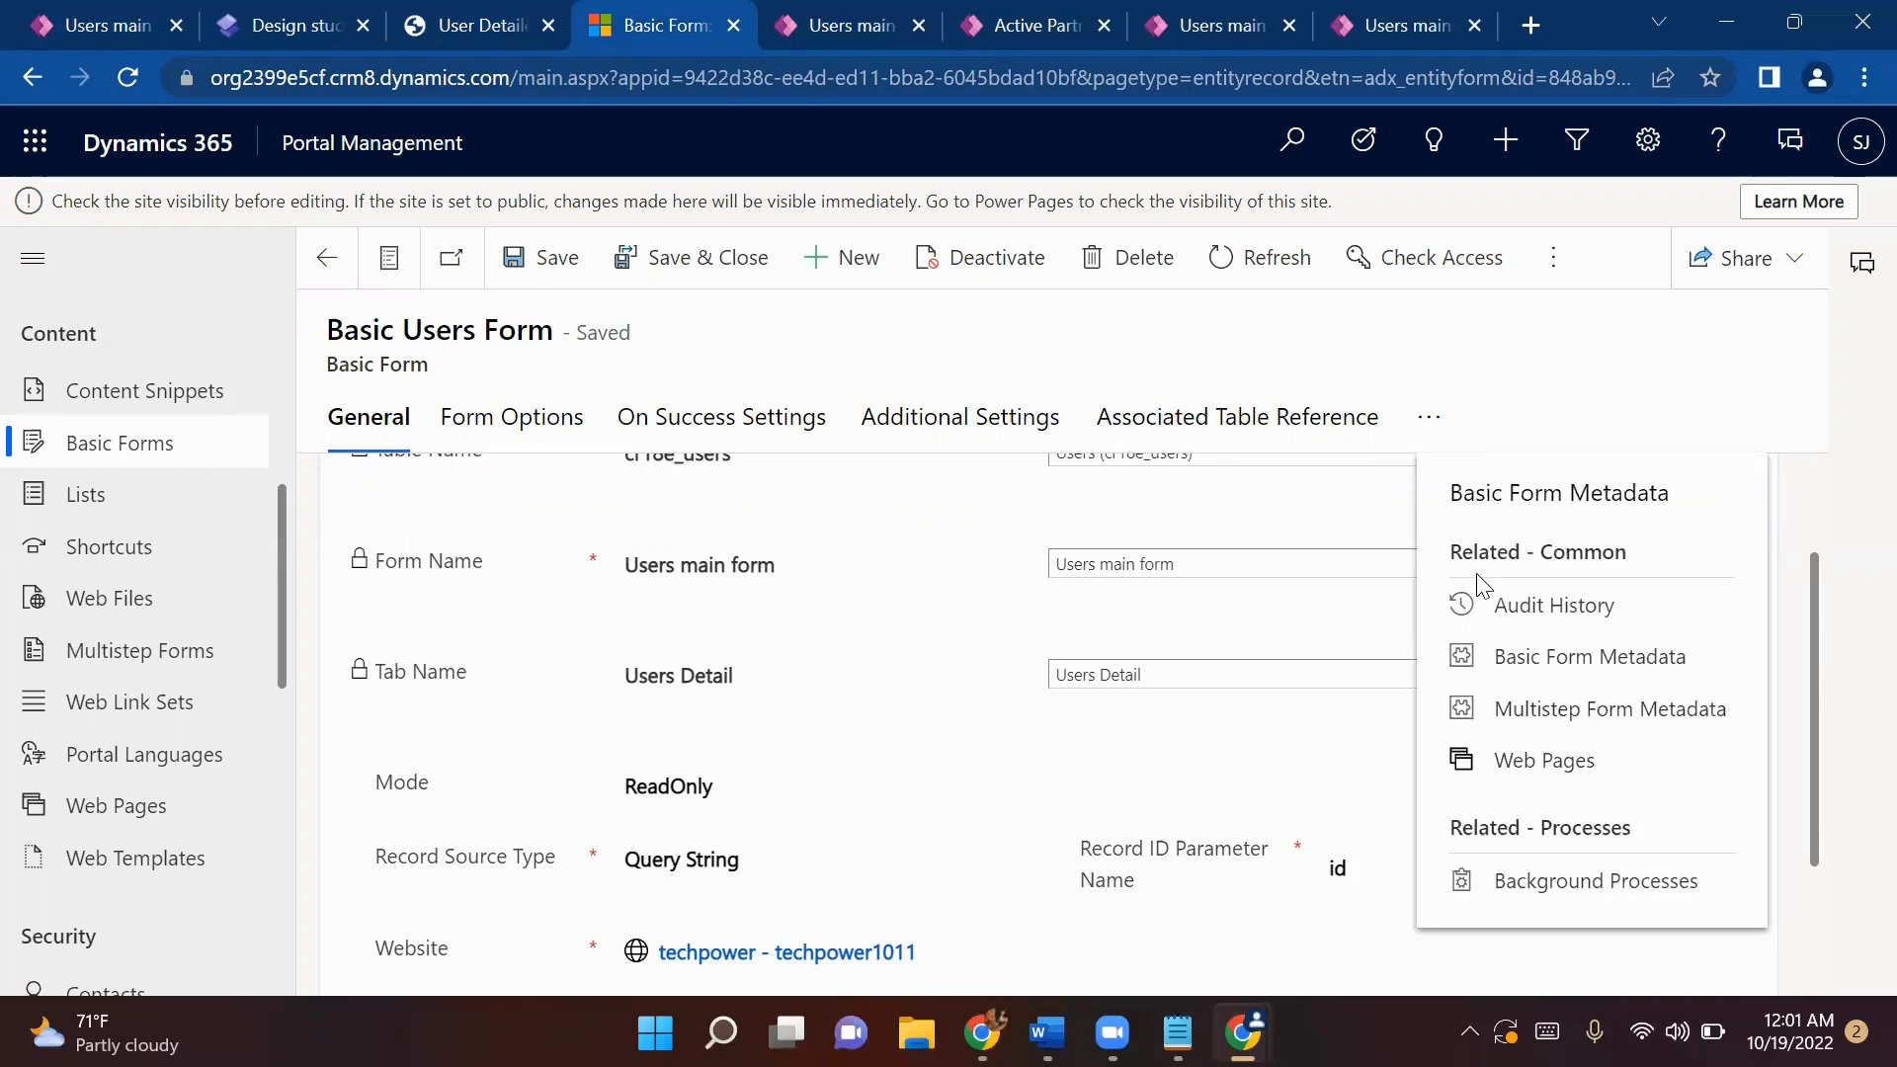
{"action": "left_click", "coordinate": [1536, 513]}
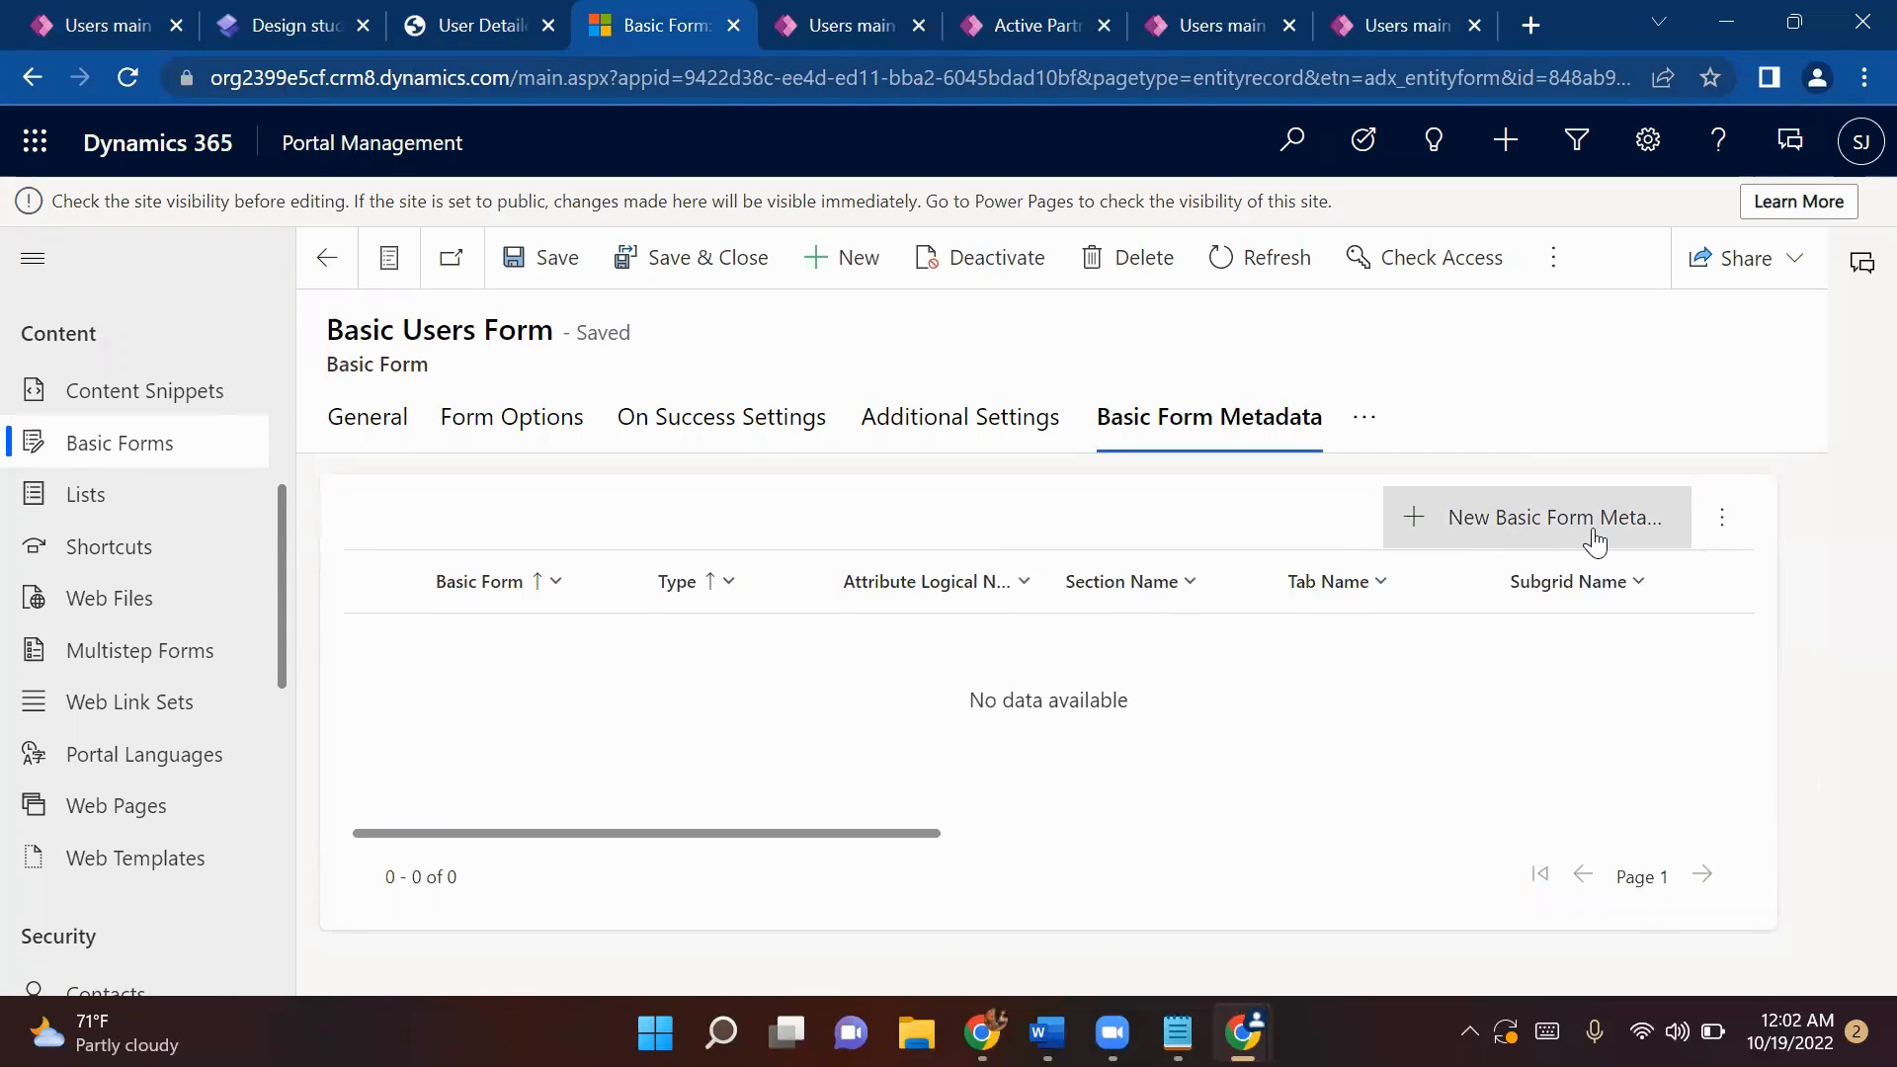
{"action": "left_click", "coordinate": [1594, 534]}
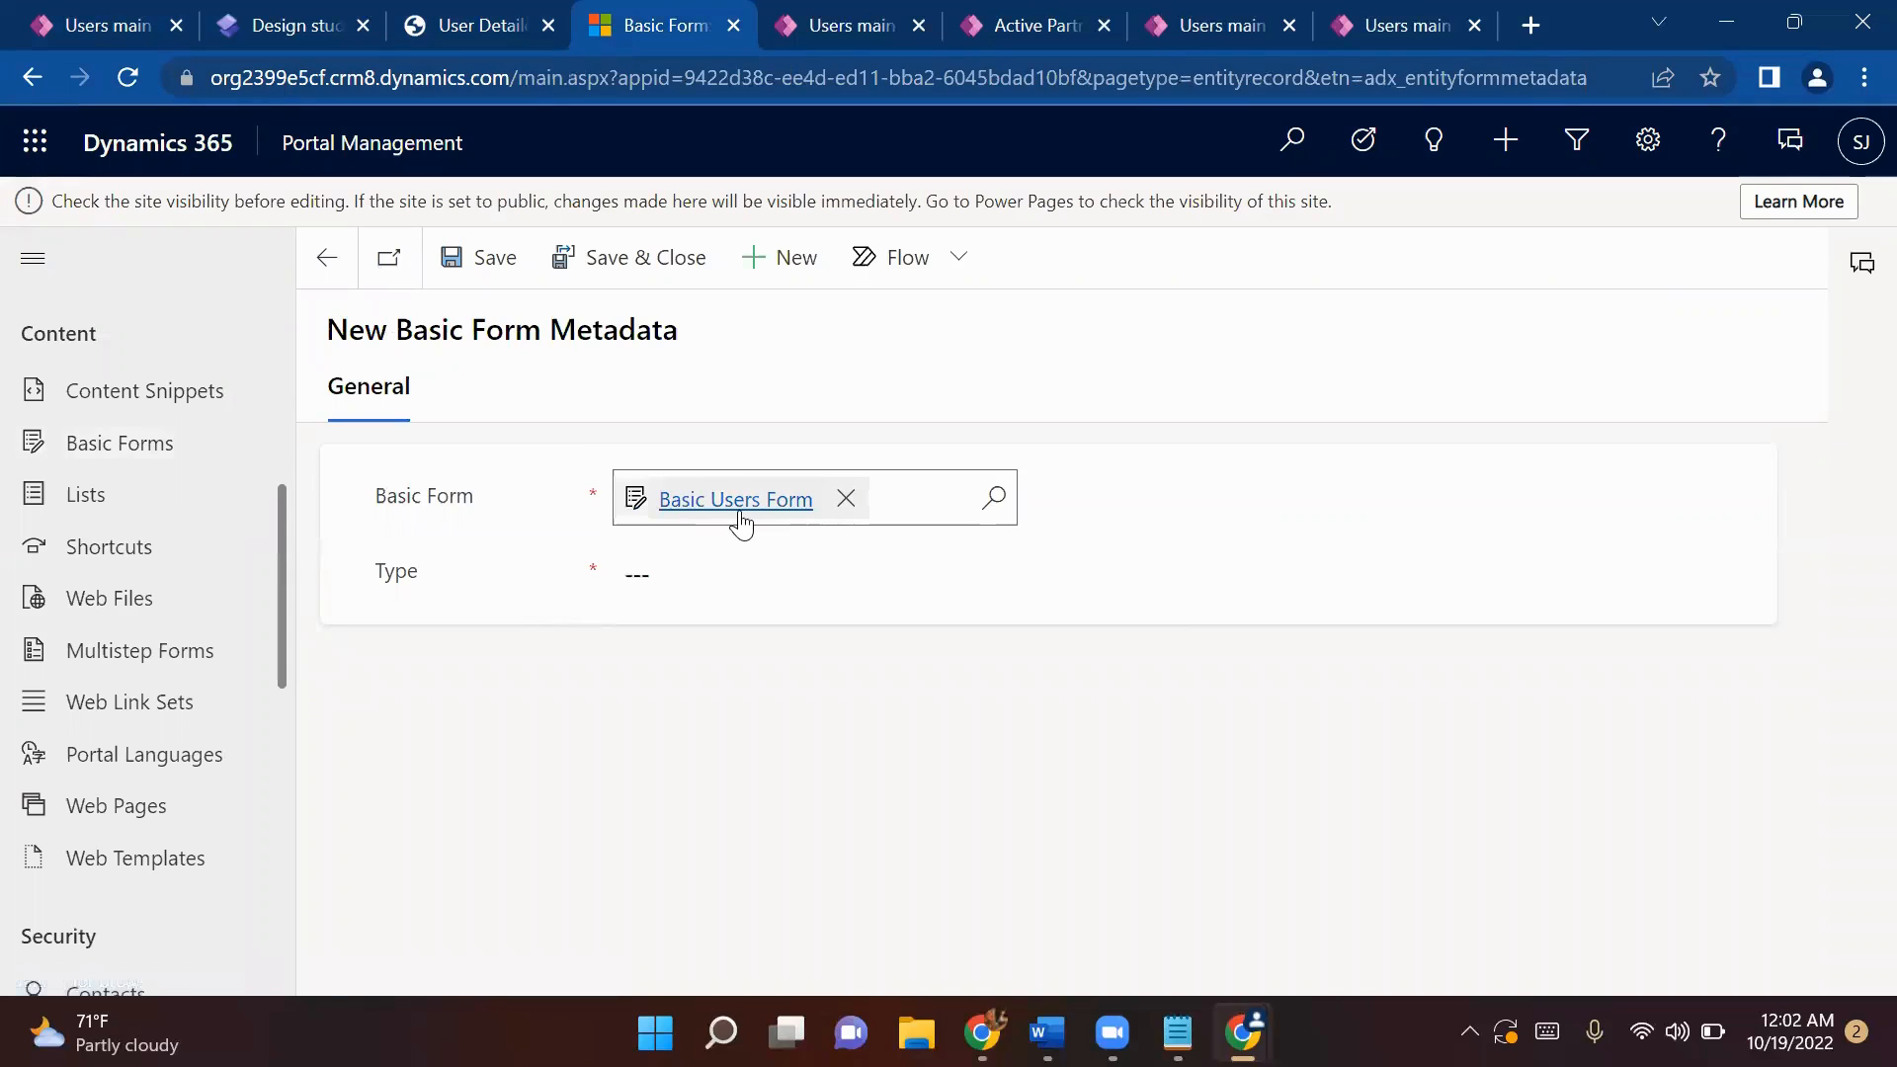
{"action": "left_click", "coordinate": [711, 575]}
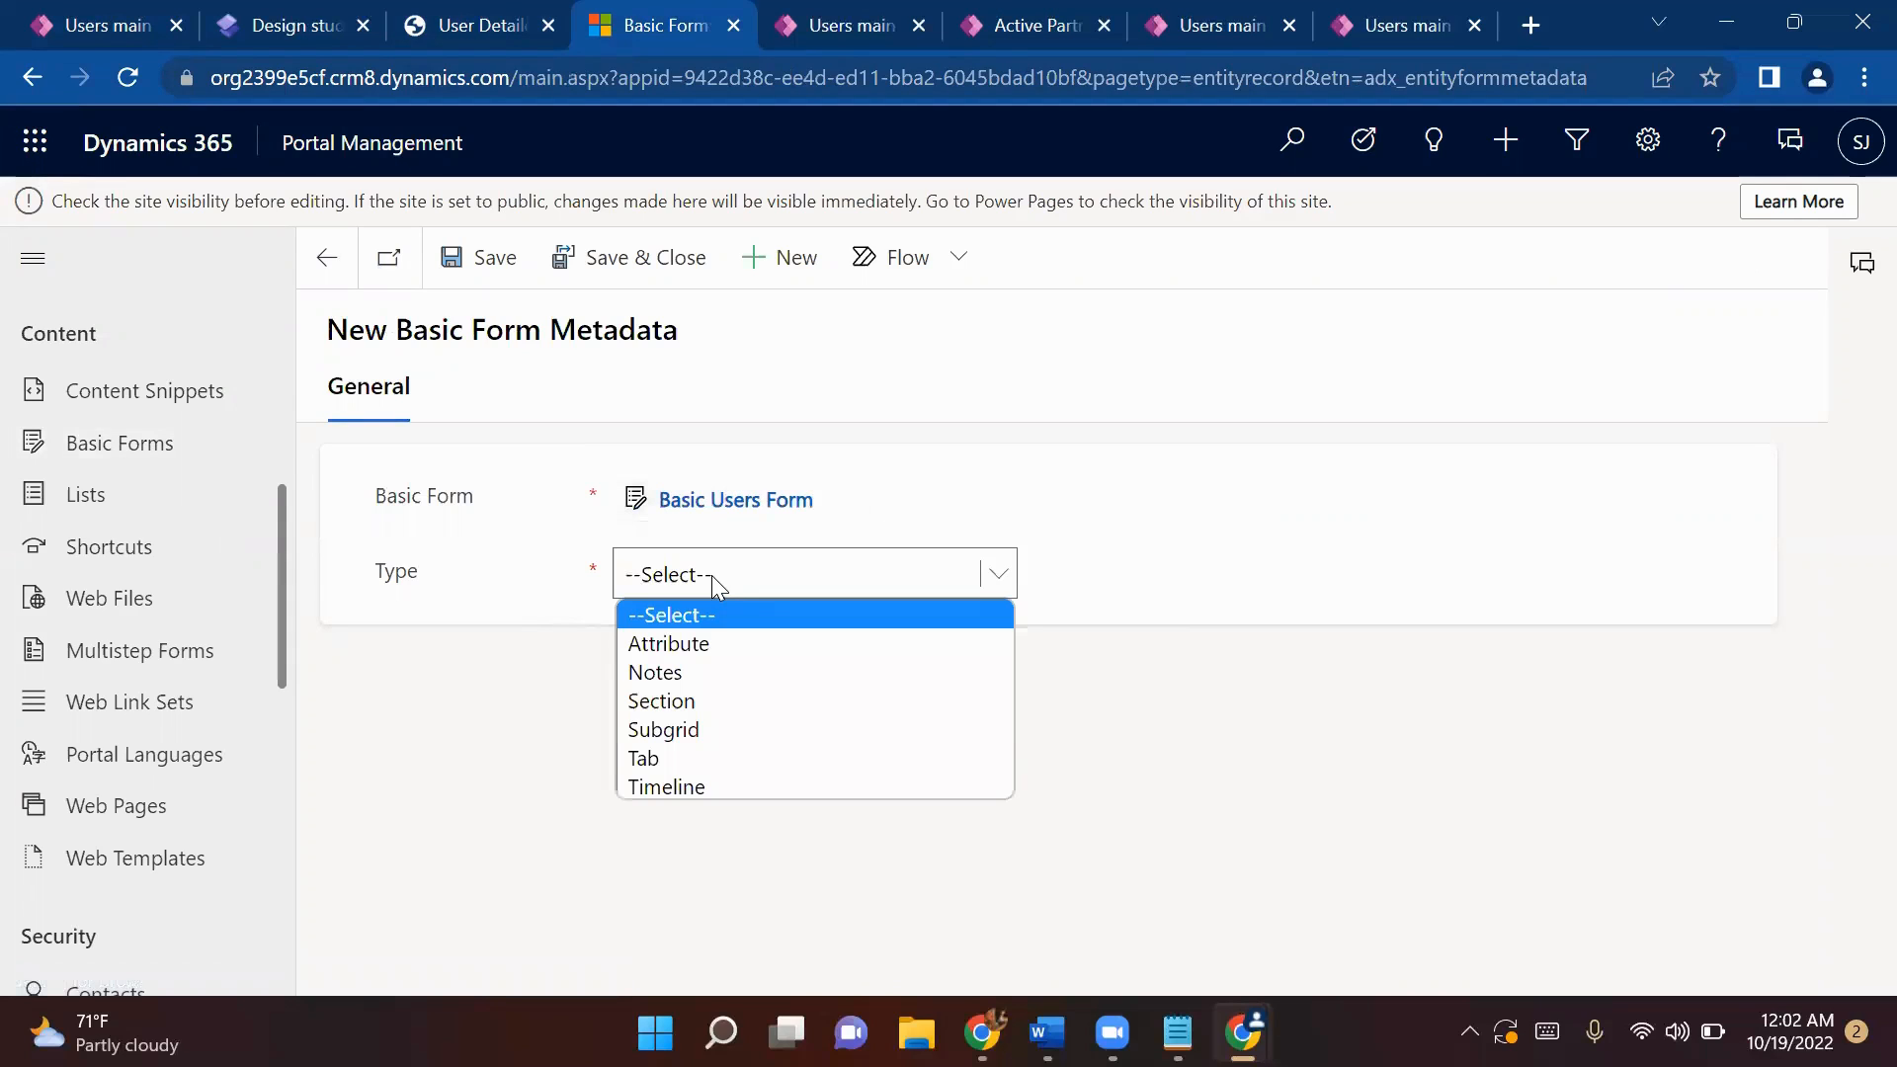
{"action": "left_click", "coordinate": [709, 733]}
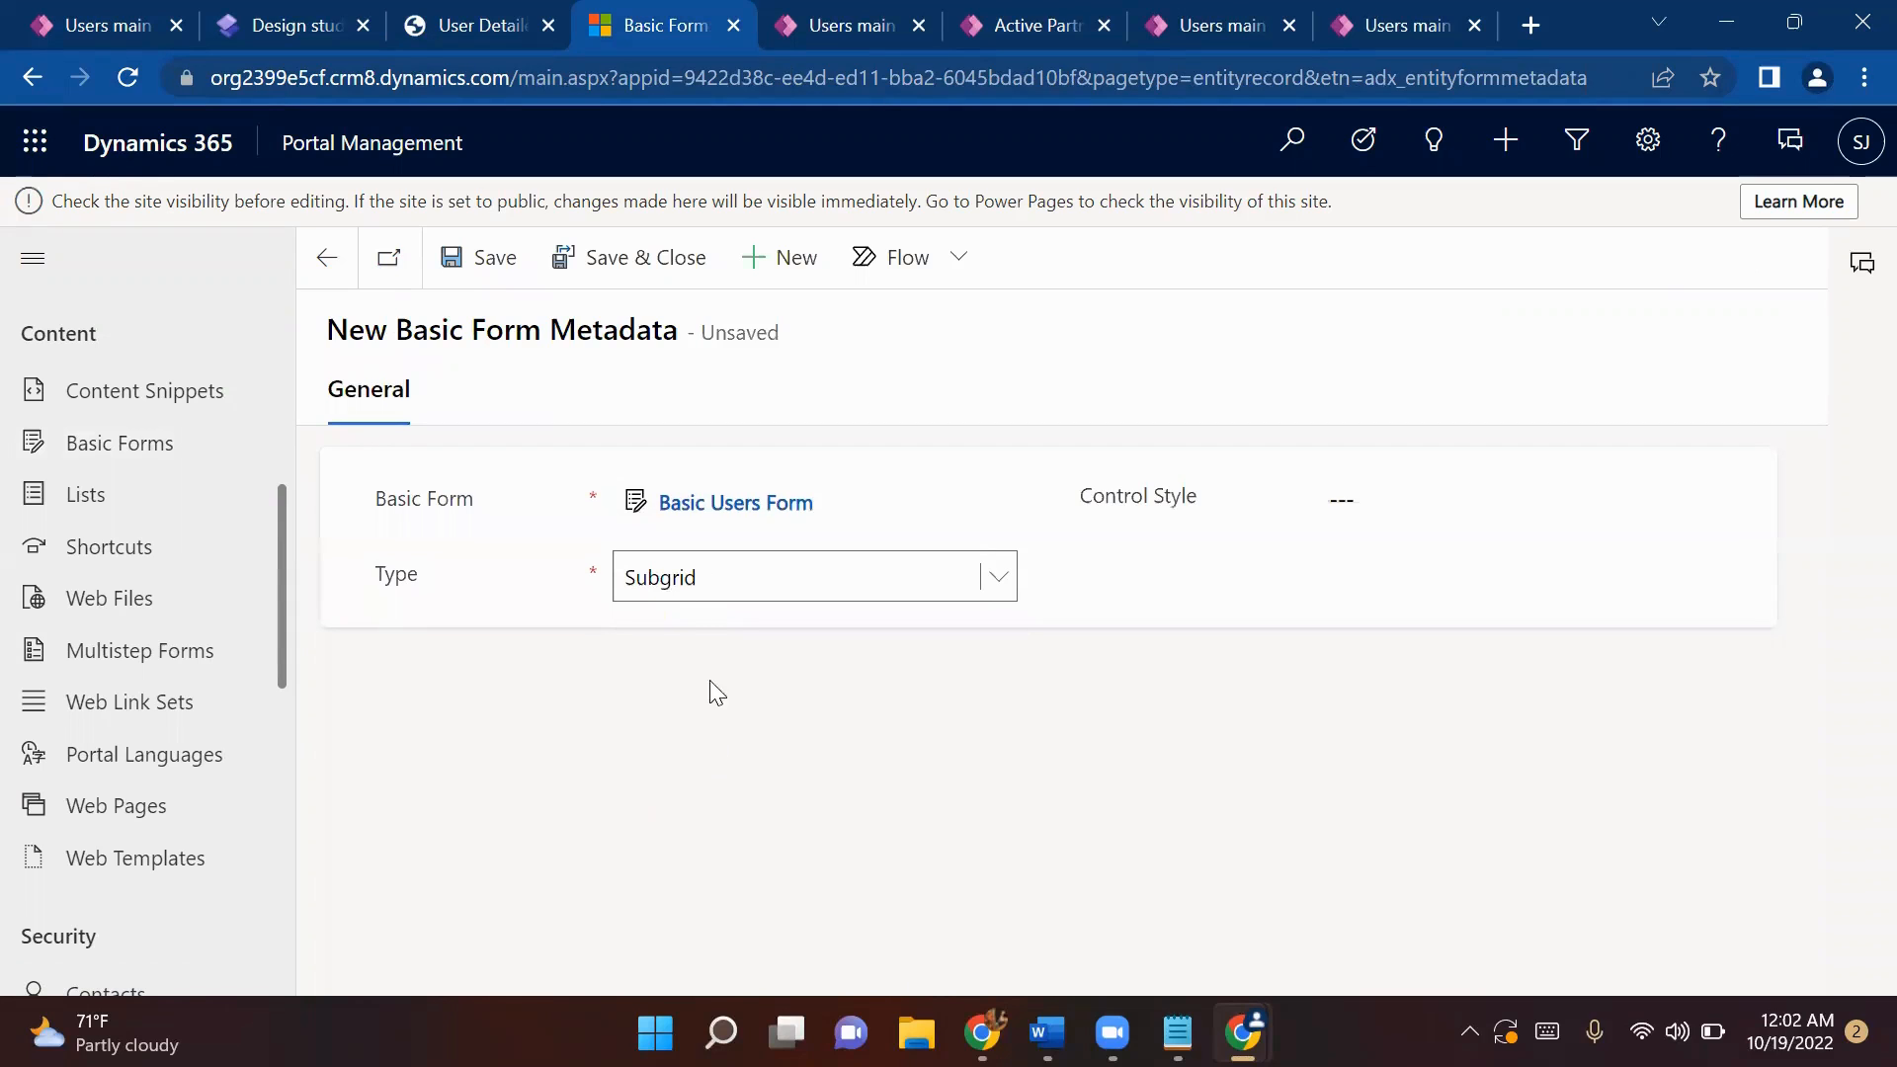
- Choose Subgrid_Partner as the subgrid name of the new basic form metadata, matching the Users main form's subgrid, and save the record
{"action": "left_click", "coordinate": [87, 14]}
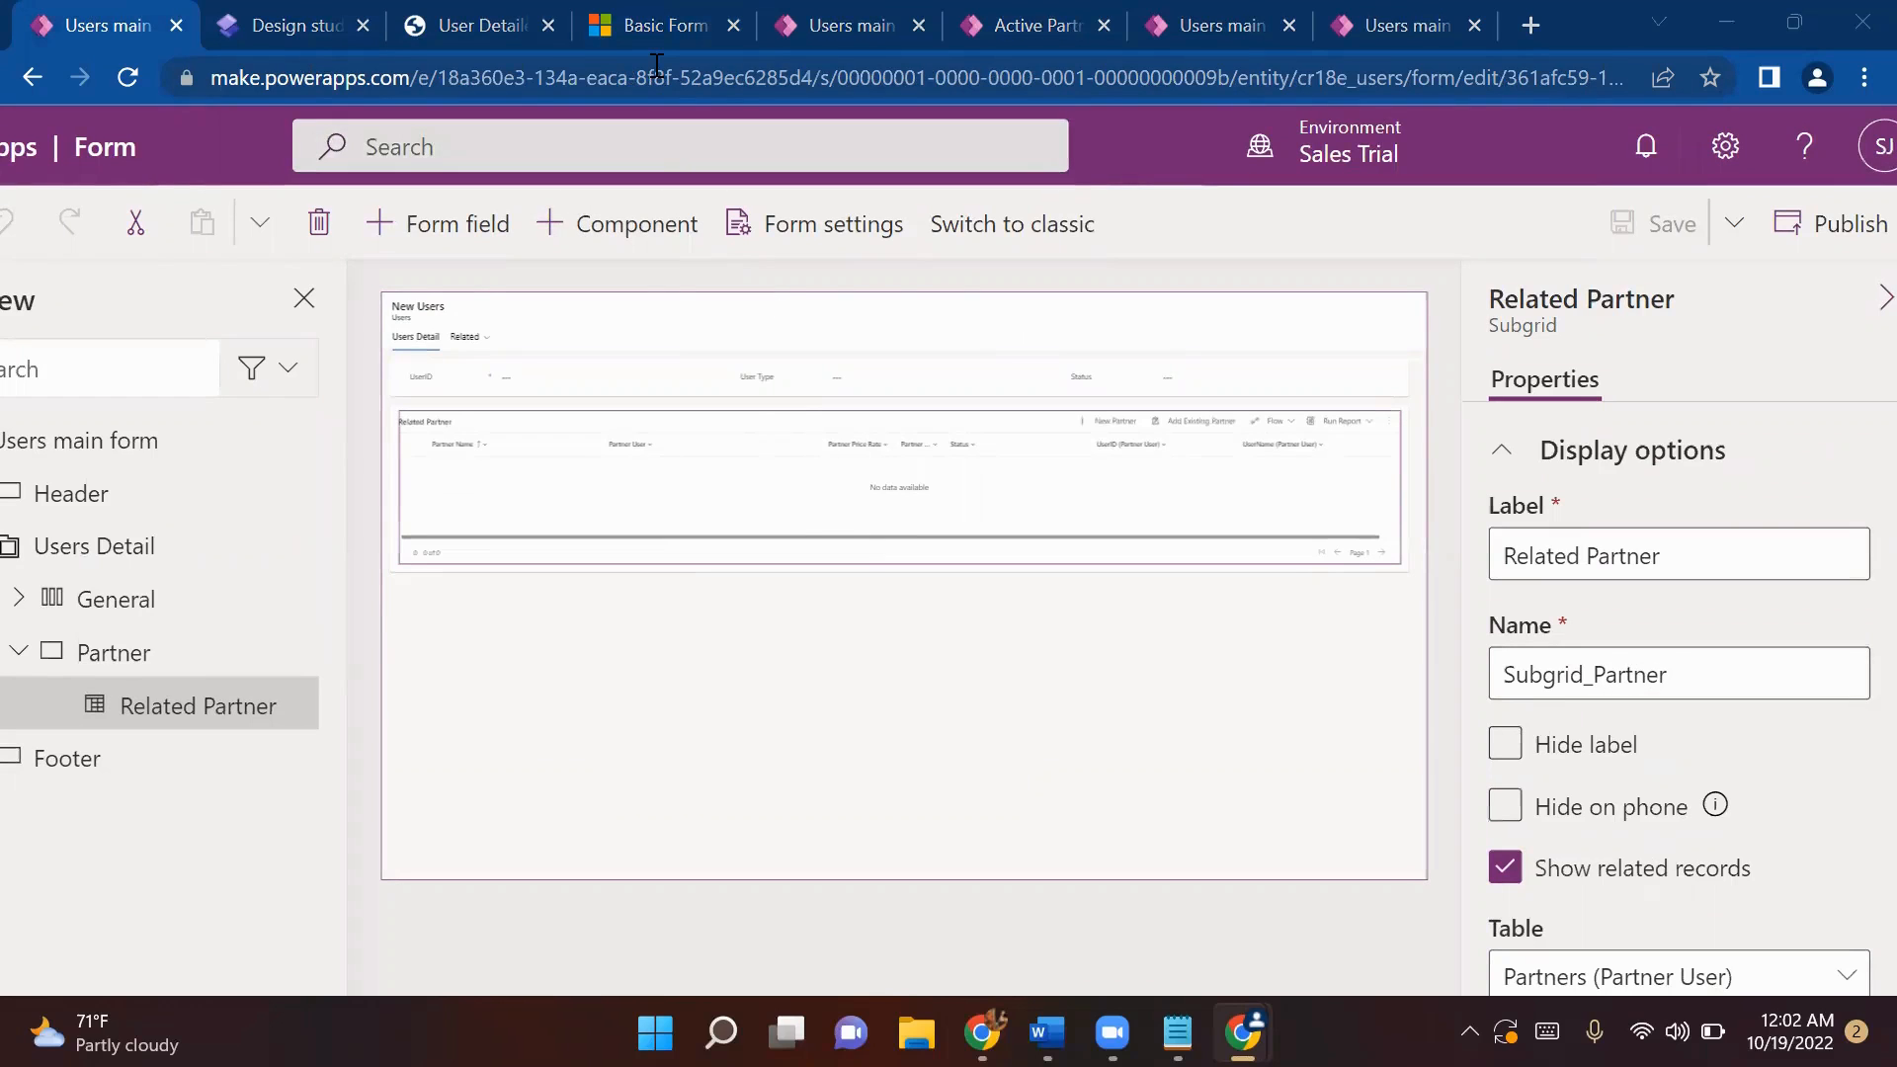
{"action": "left_click", "coordinate": [656, 28]}
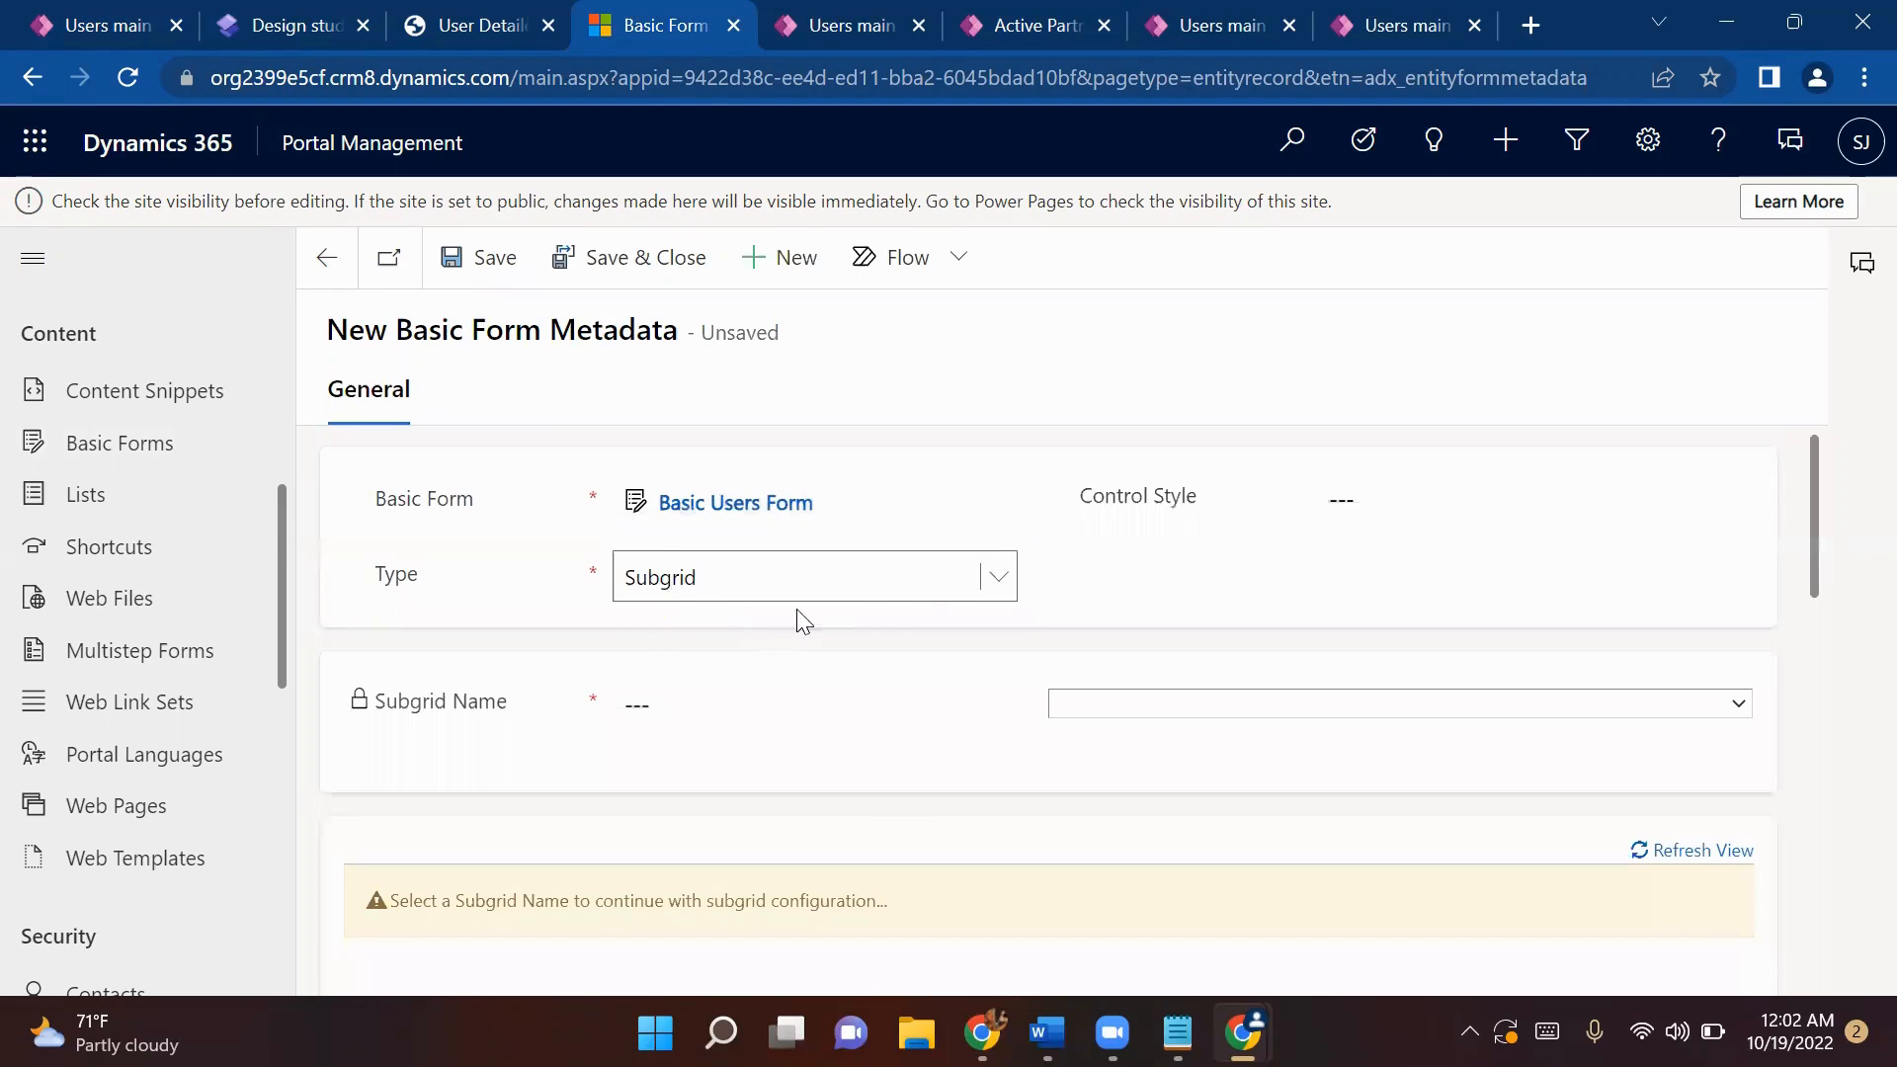
{"action": "left_click", "coordinate": [1008, 585]}
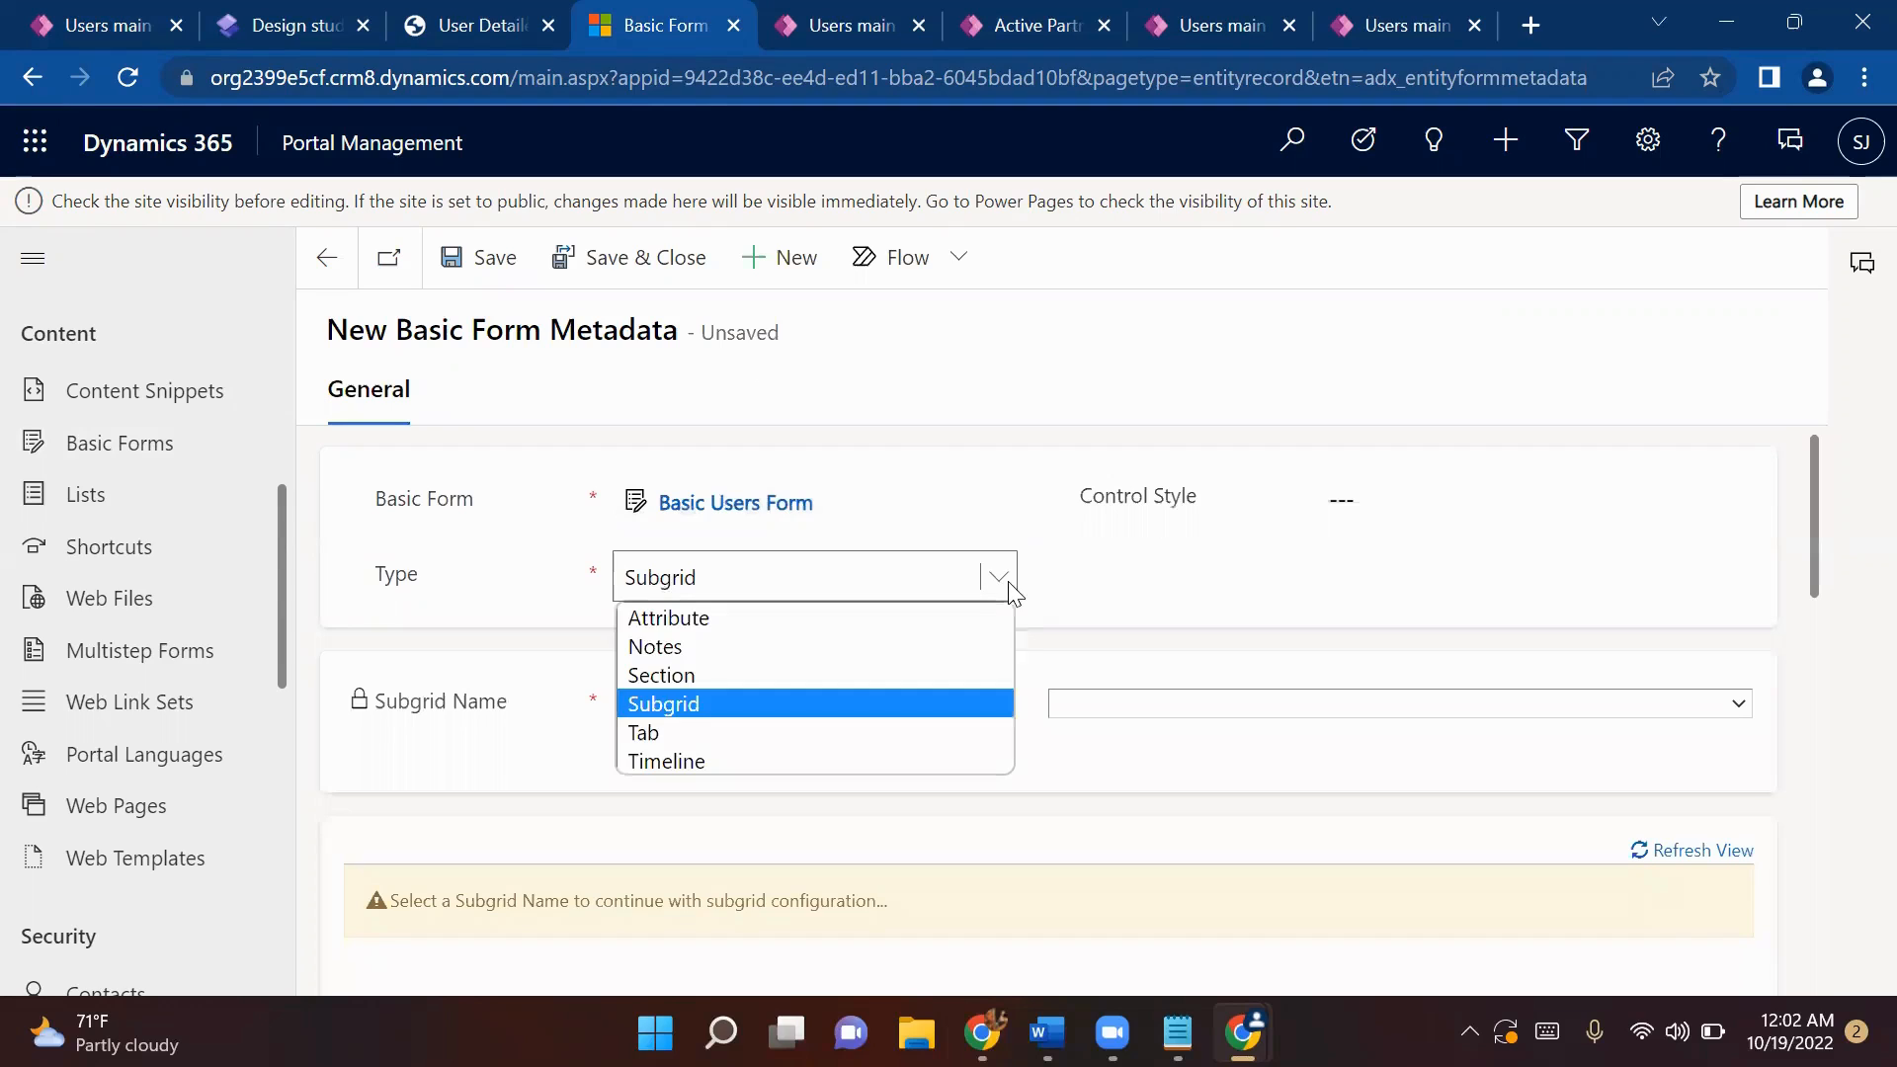
{"action": "left_click", "coordinate": [664, 704]}
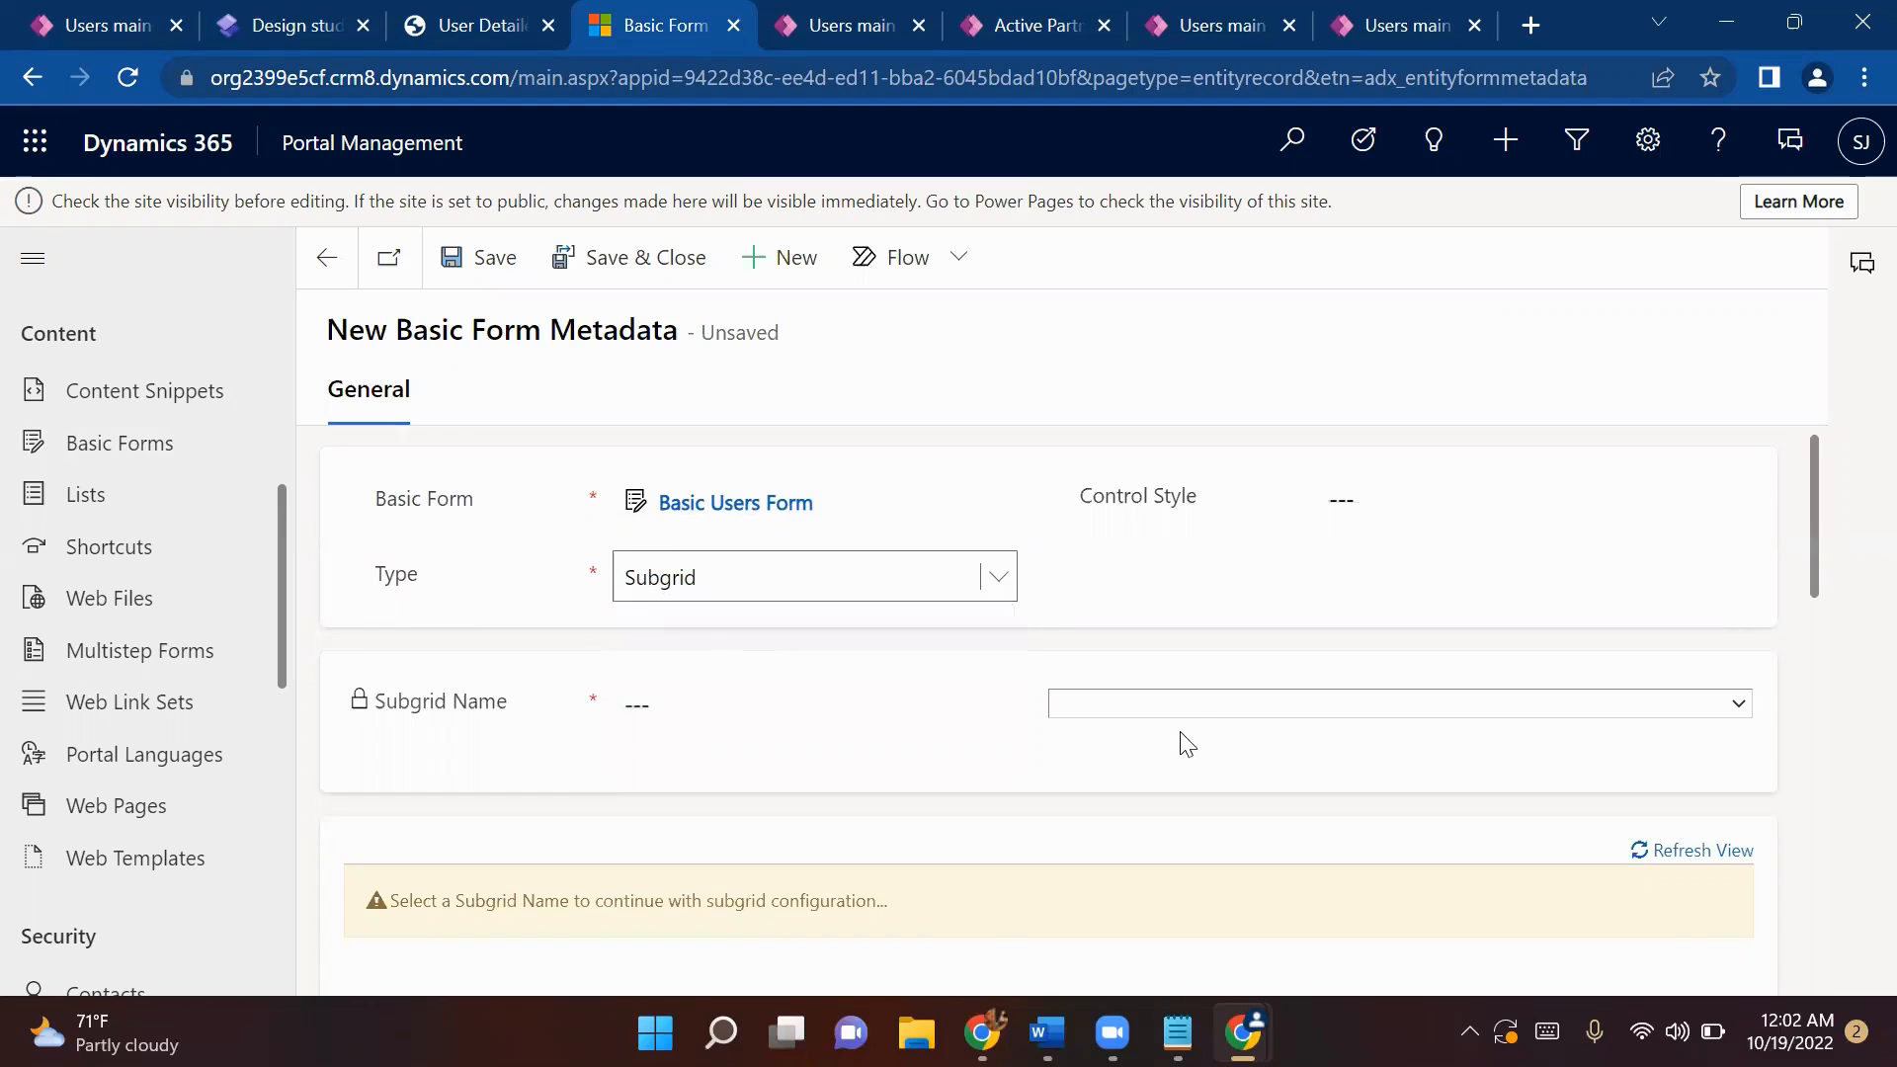
{"action": "left_click", "coordinate": [1184, 702]}
{"action": "left_click", "coordinate": [1132, 756]}
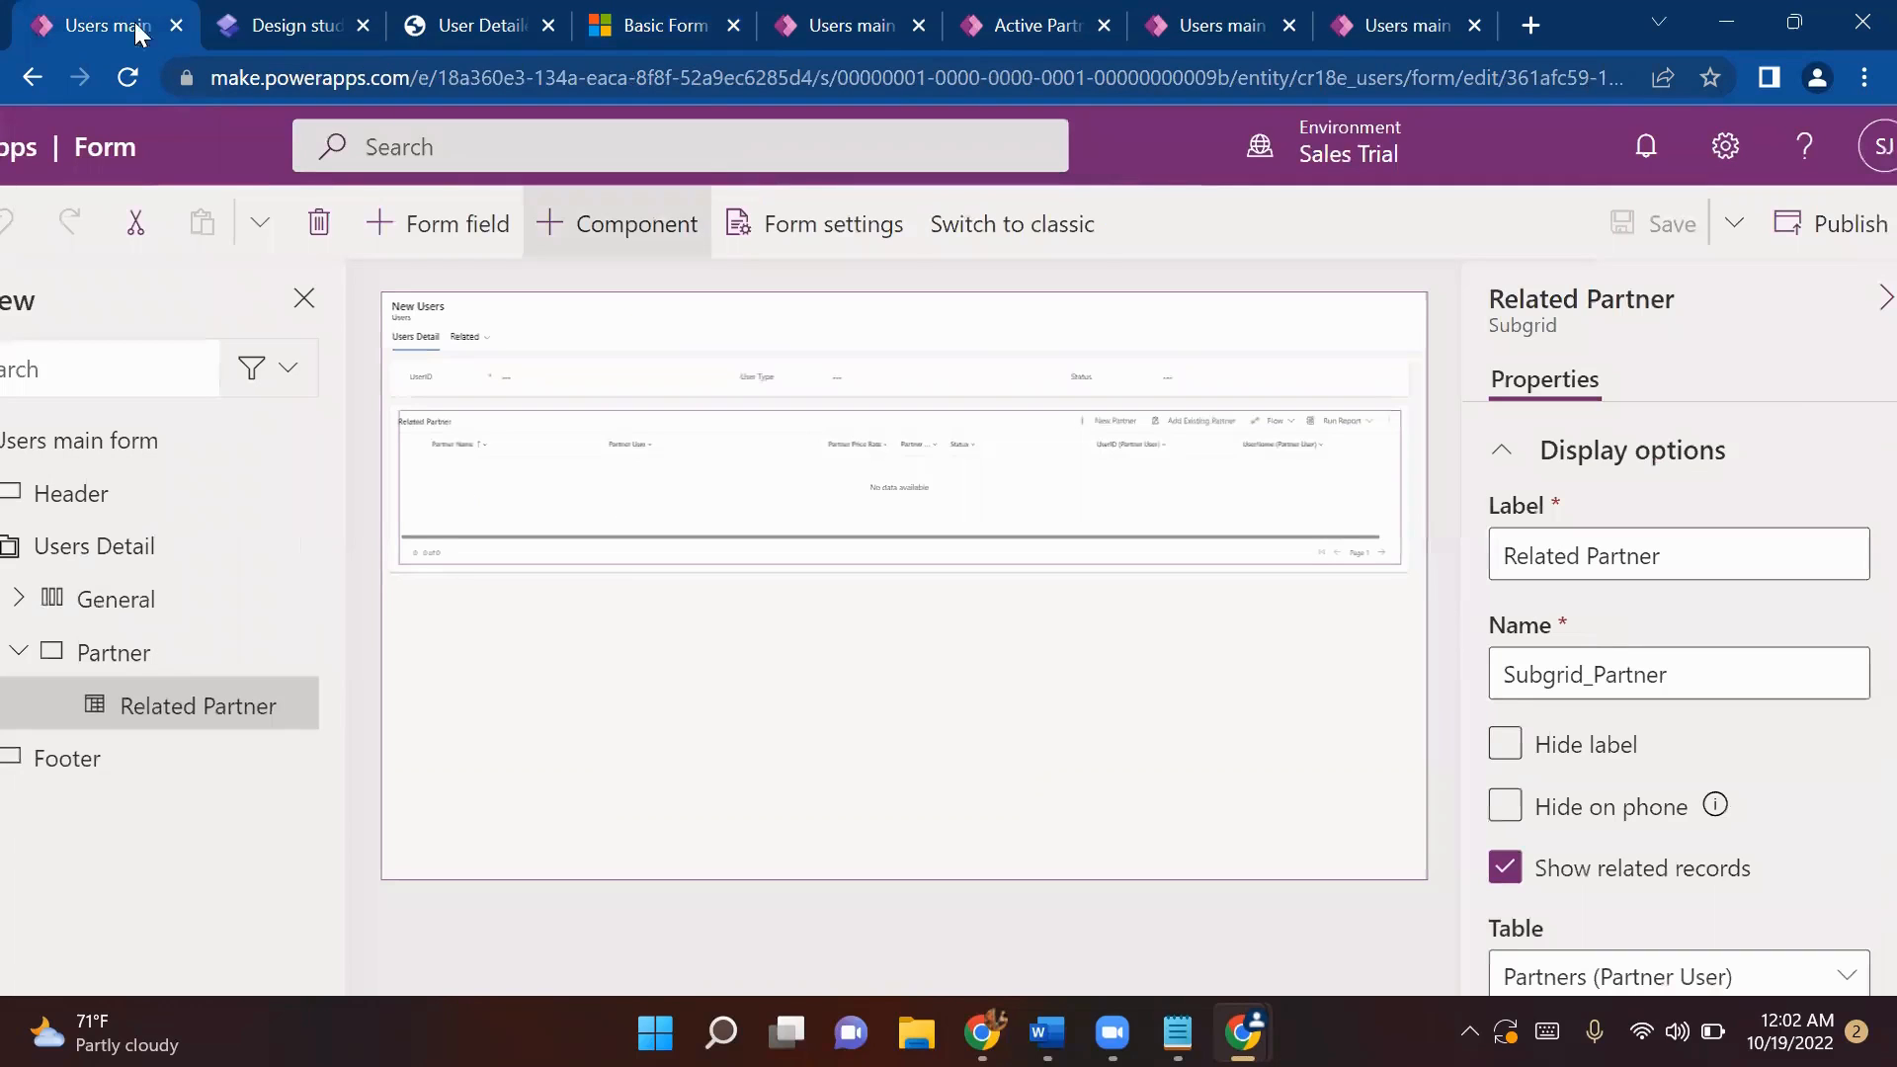
{"action": "left_click", "coordinate": [647, 25]}
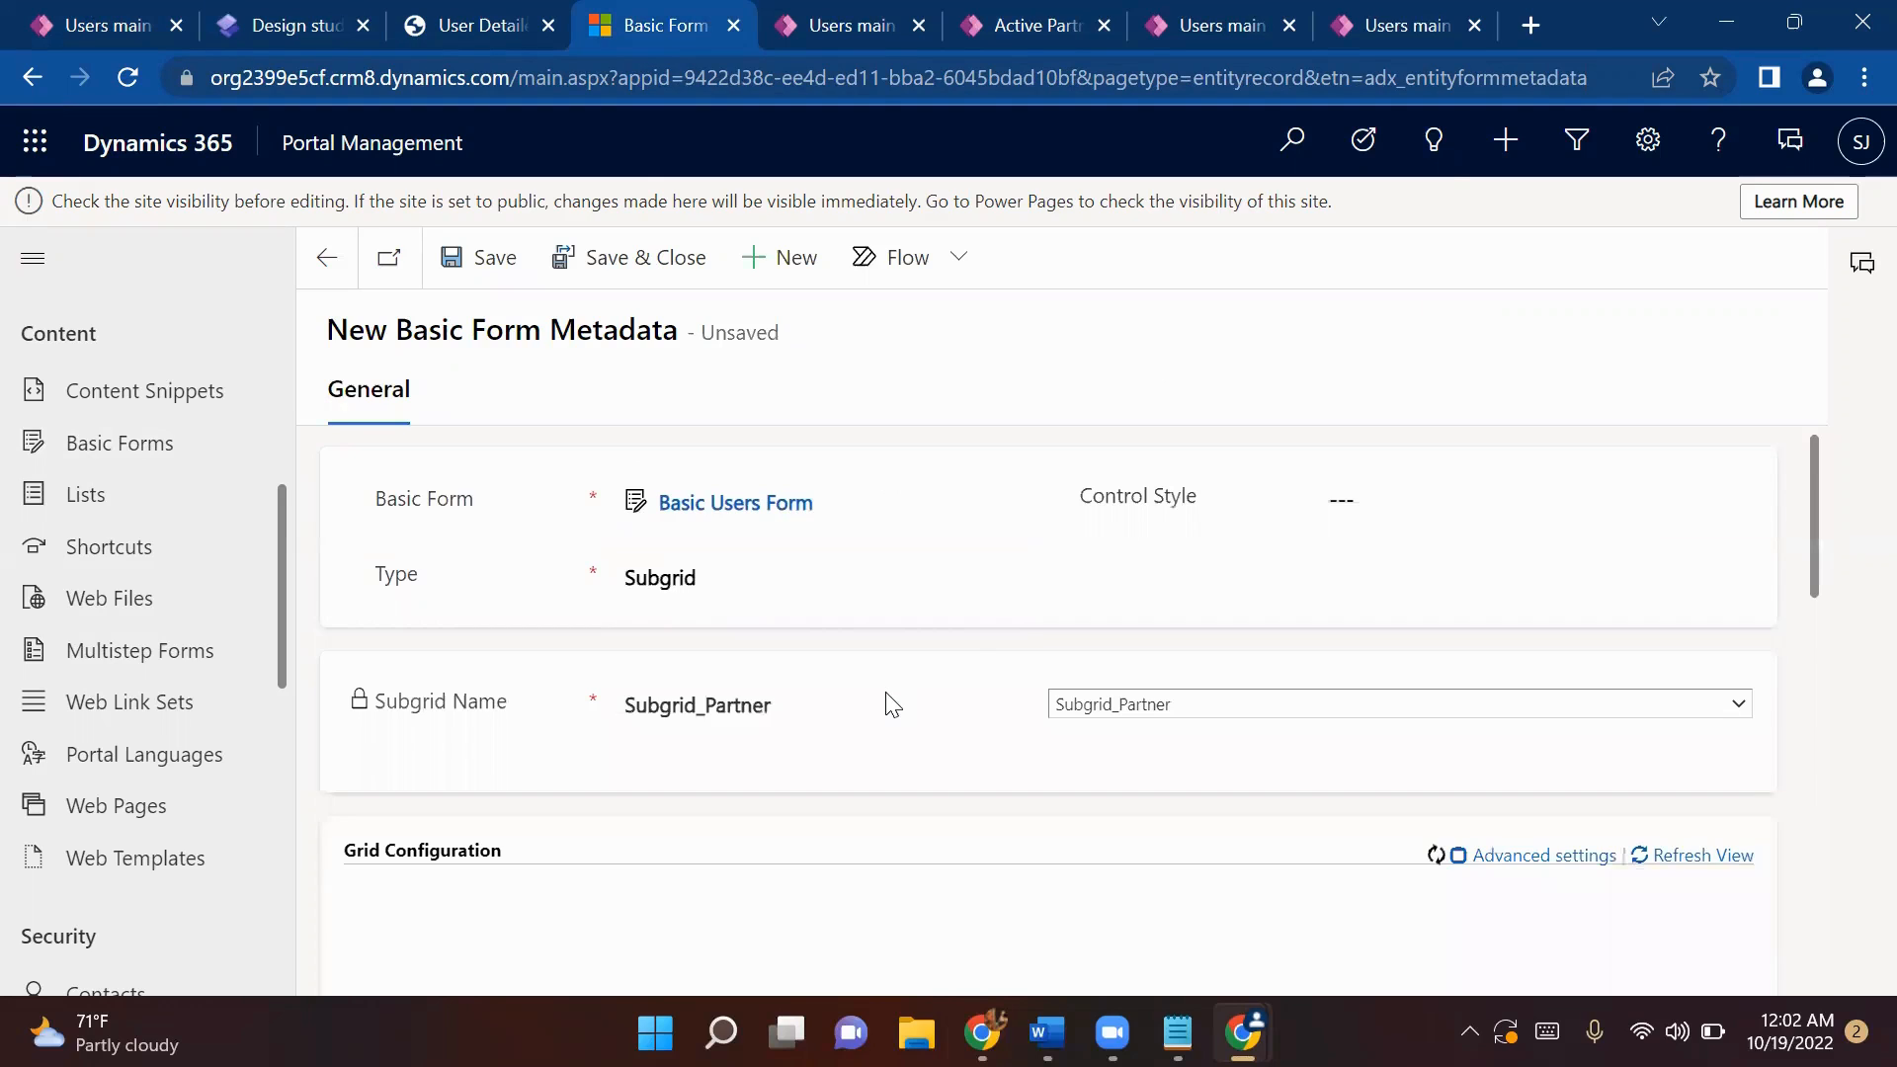
{"action": "scroll", "coordinate": [1517, 524], "scroll_direction": "down", "scroll_amount": 3}
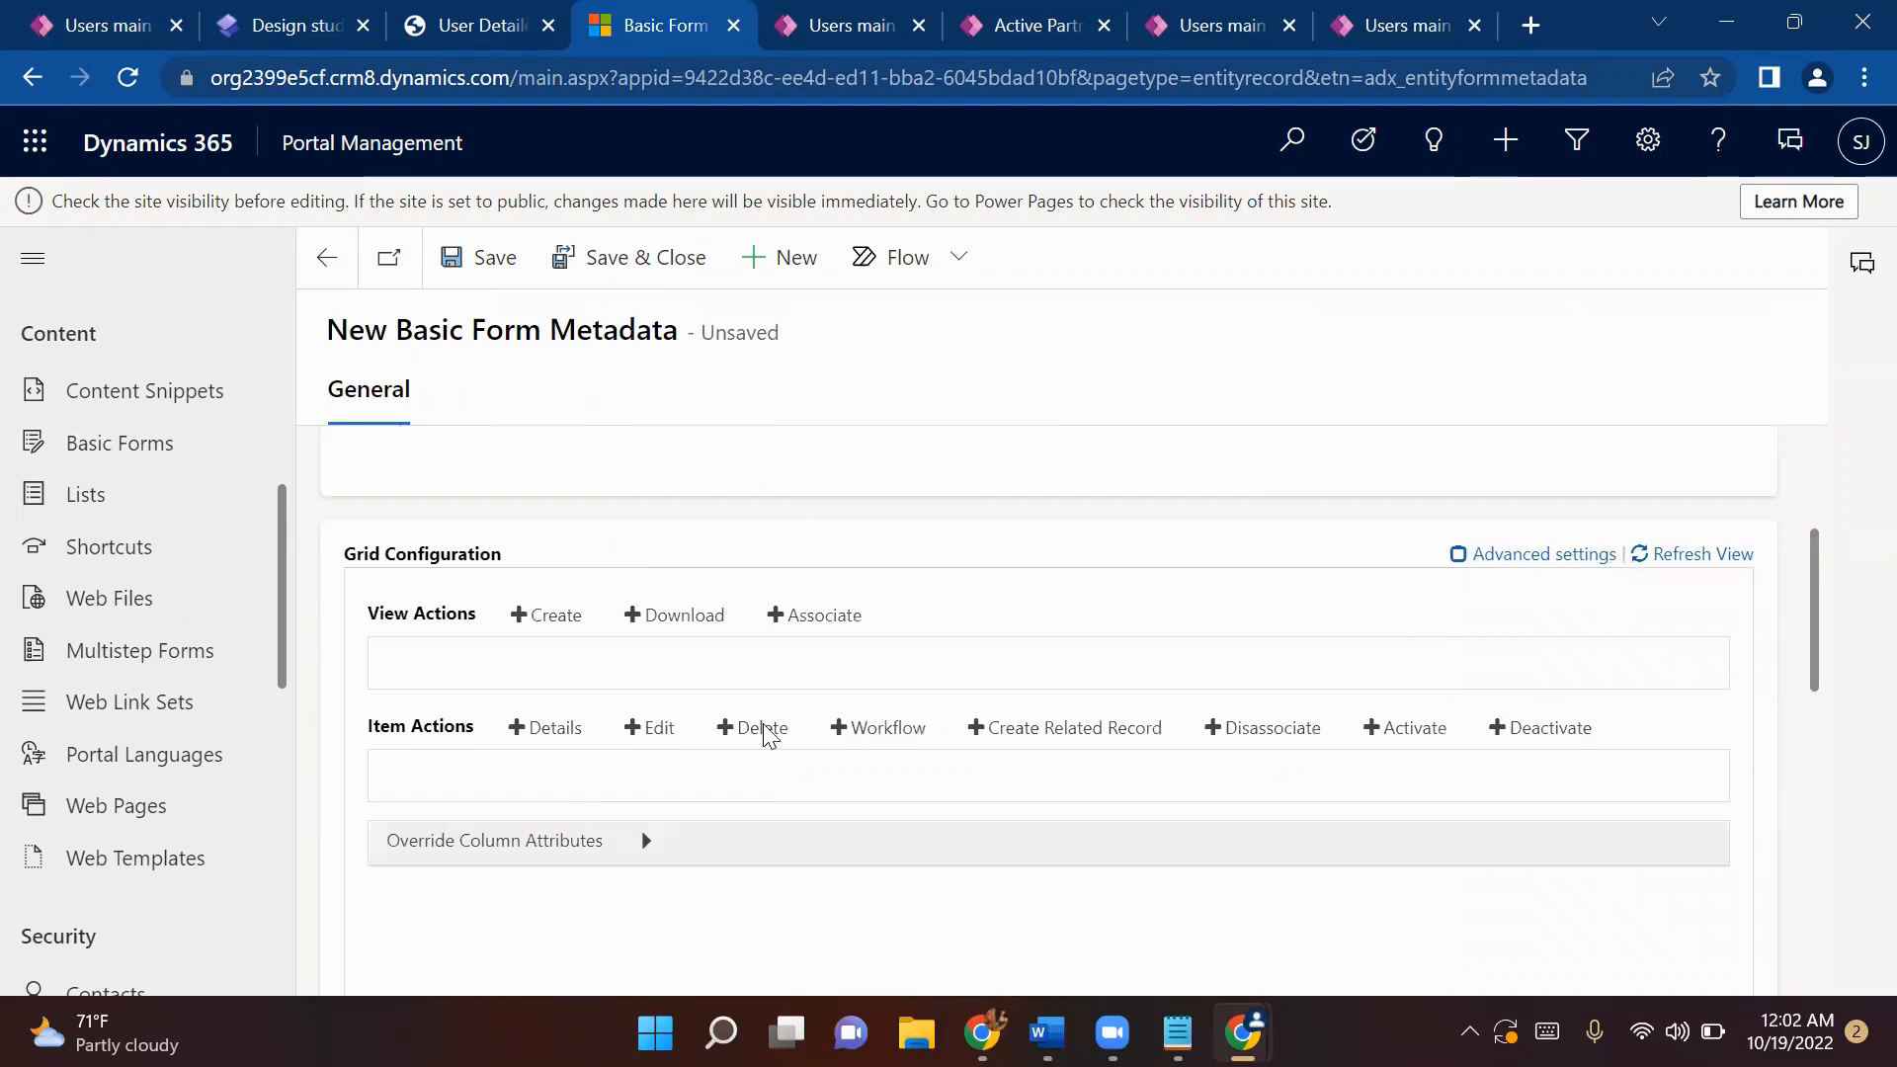
{"action": "scroll", "coordinate": [767, 761], "scroll_direction": "down", "scroll_amount": 2}
{"action": "scroll", "coordinate": [768, 776], "scroll_direction": "up", "scroll_amount": 4}
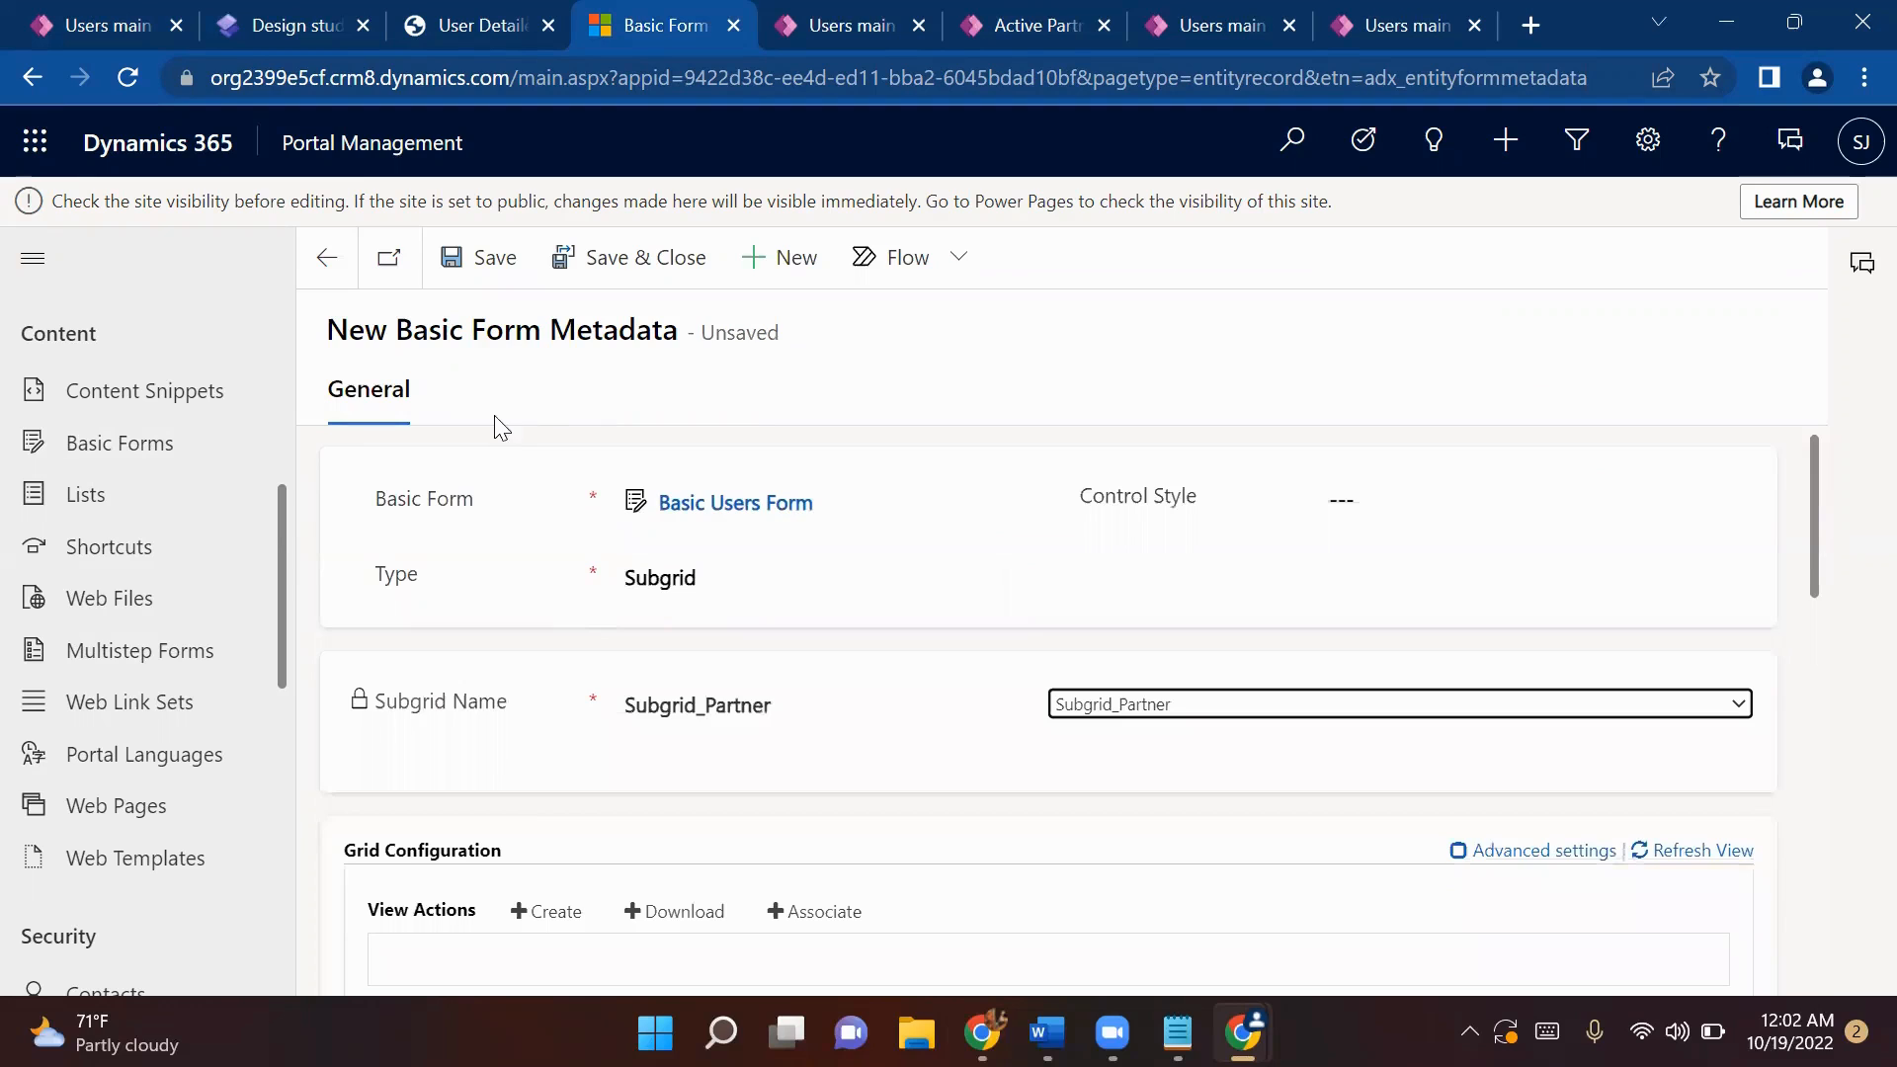
{"action": "left_click", "coordinate": [499, 263]}
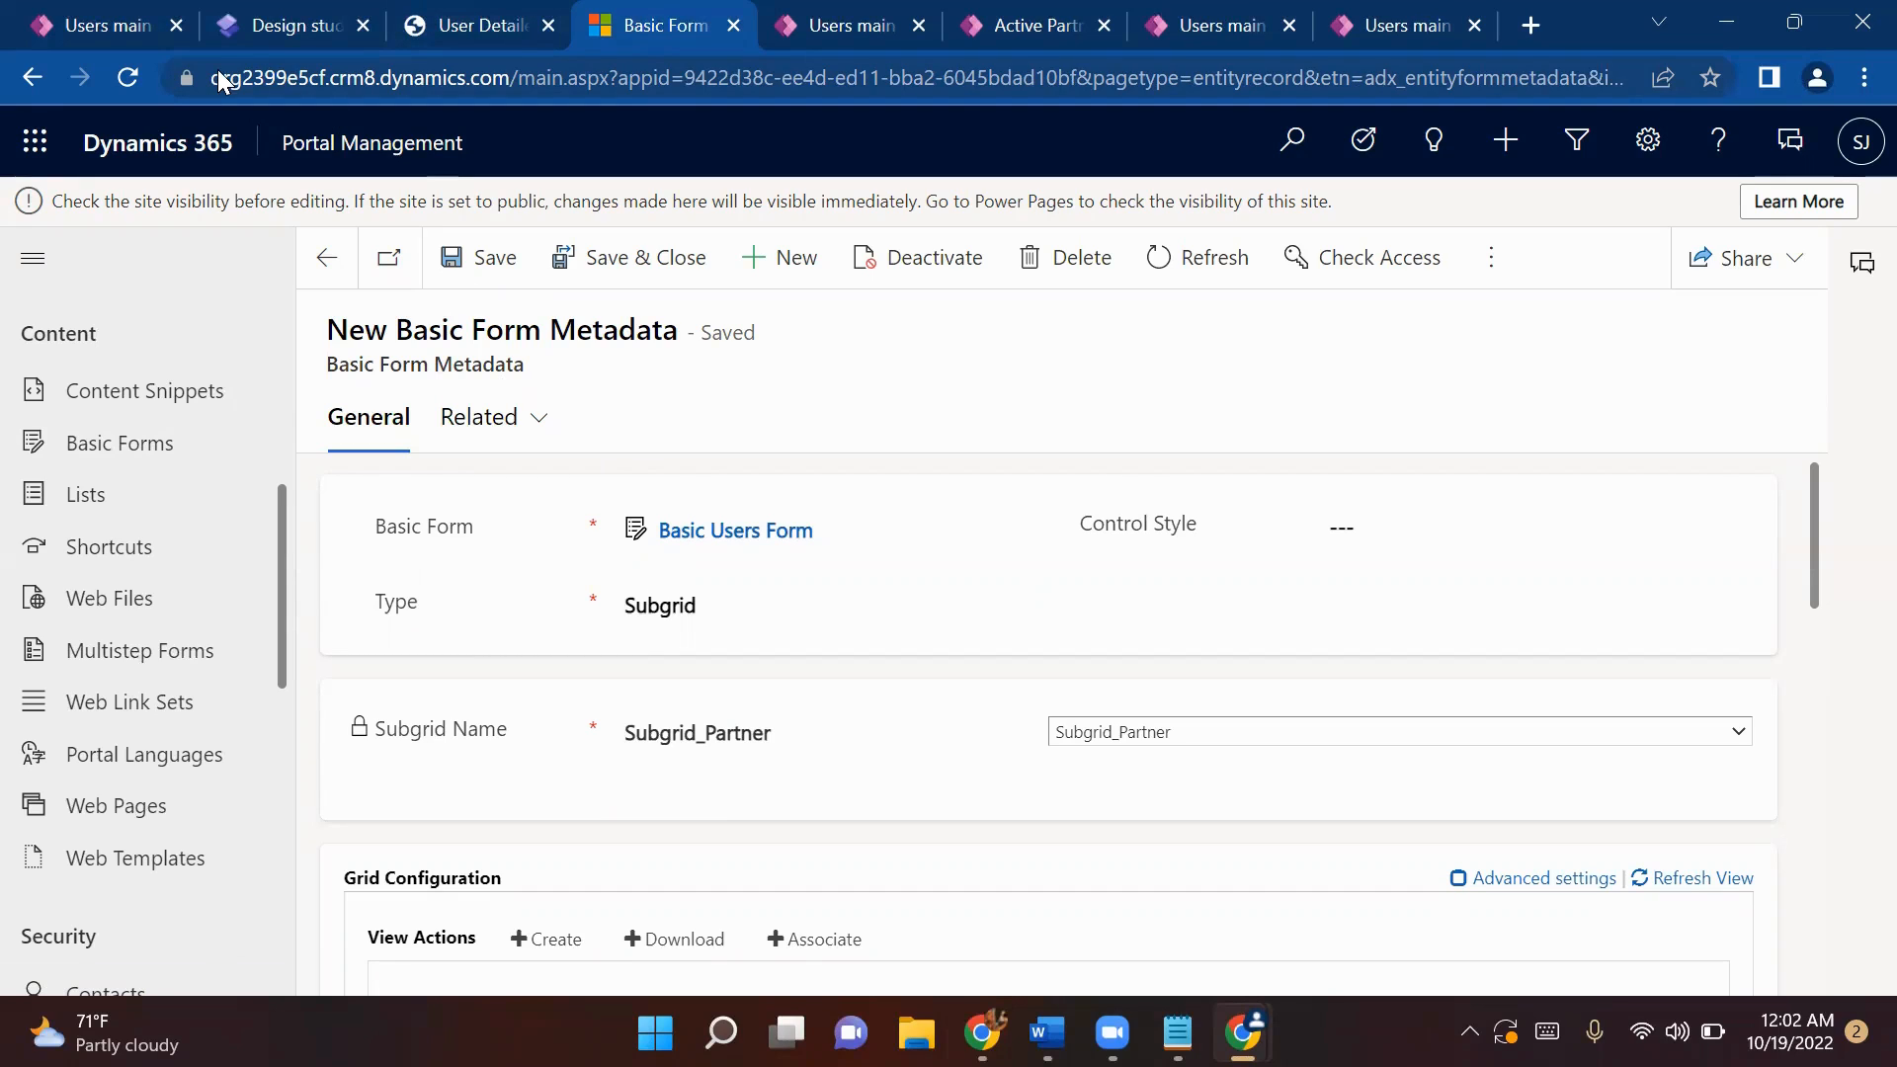
- Switch to the Power Pages design studio, reload the site, and open the User Detailed Information page under Users Info
{"action": "left_click", "coordinate": [291, 24]}
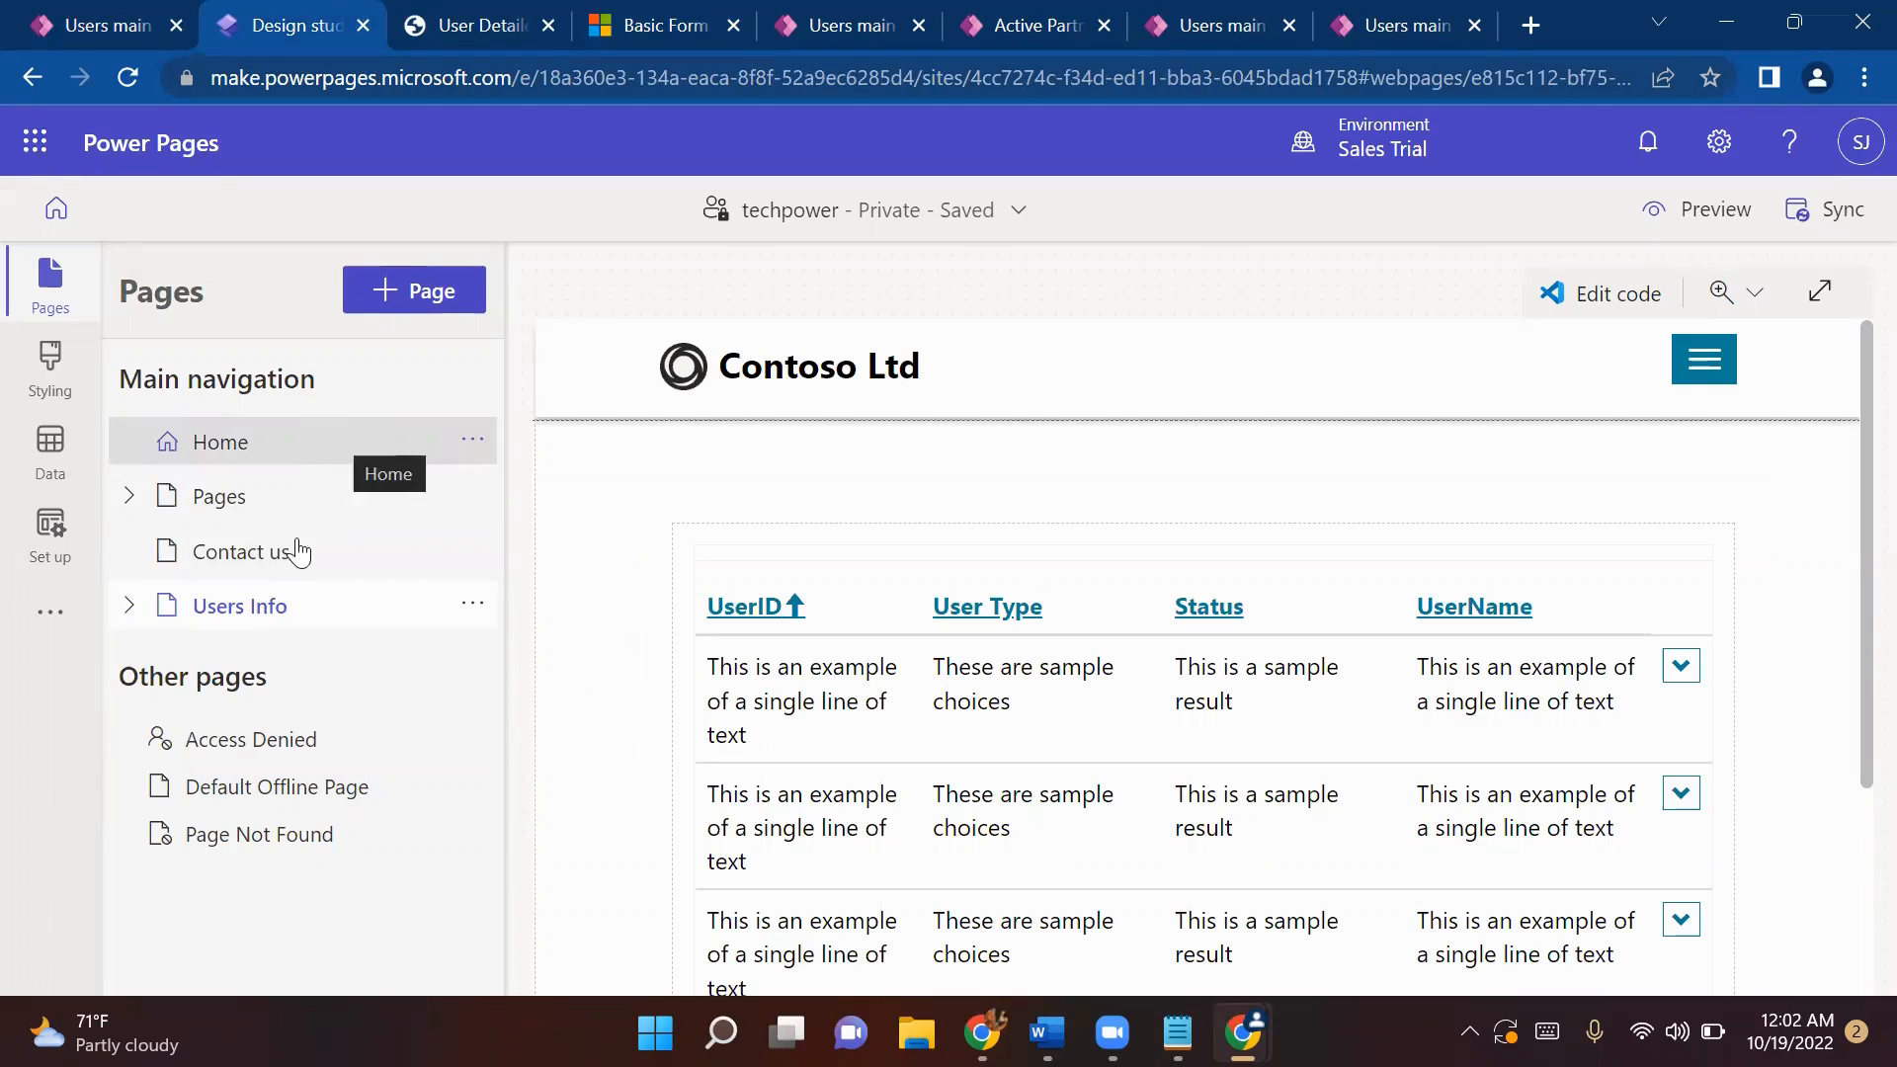
{"action": "left_click", "coordinate": [122, 78]}
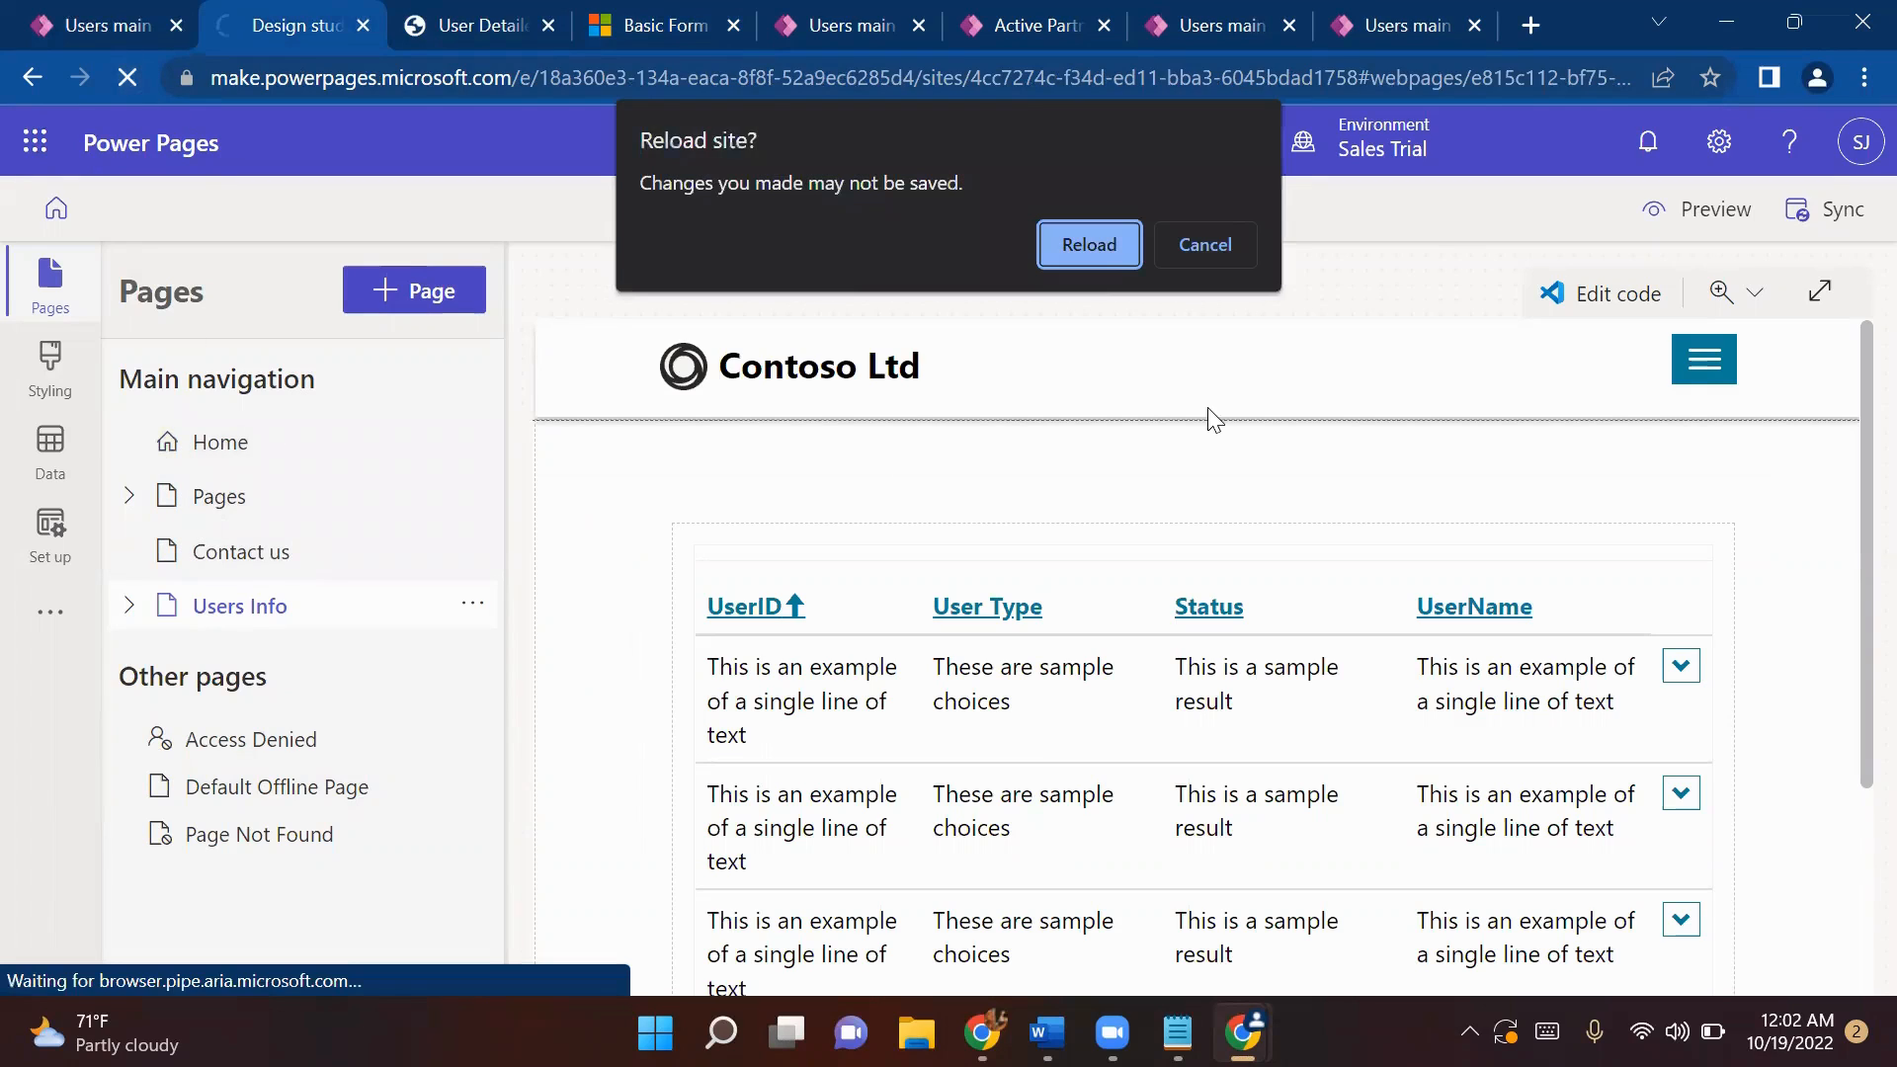
{"action": "left_click", "coordinate": [1089, 244]}
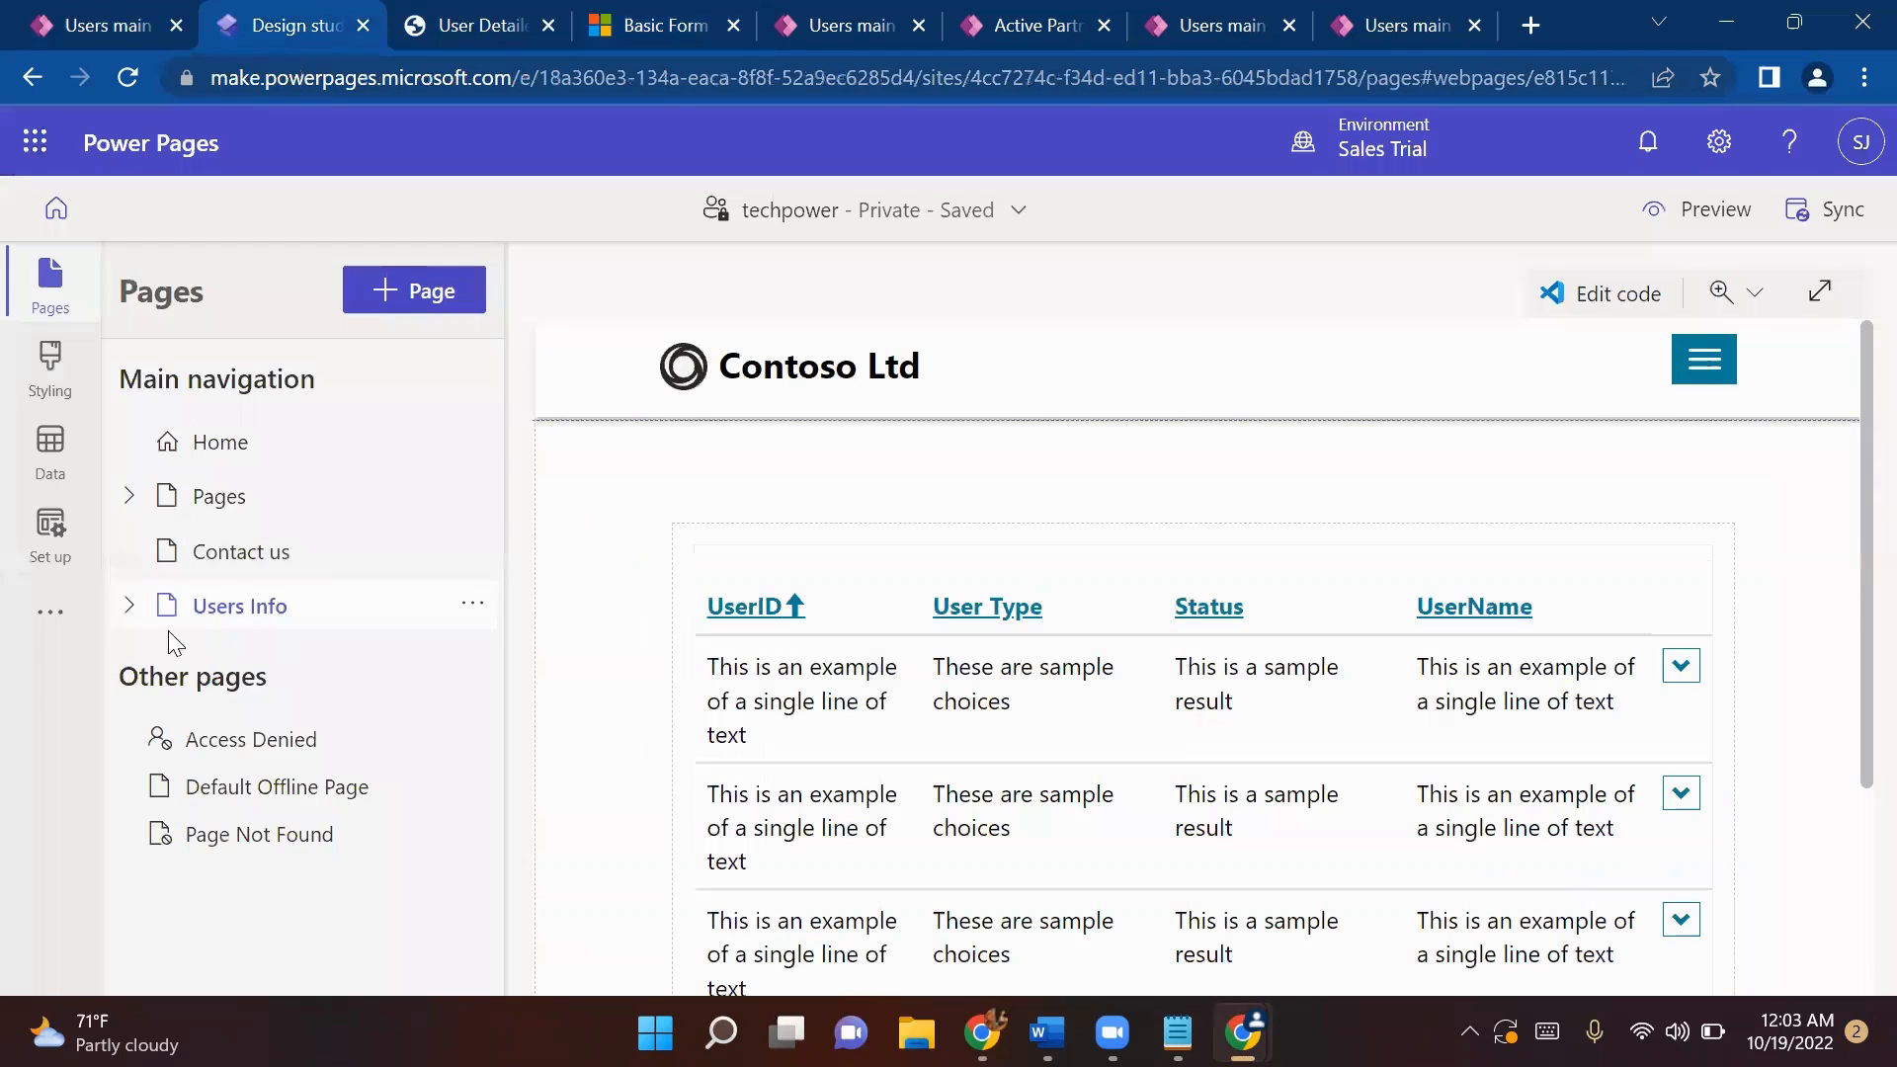
{"action": "left_click", "coordinate": [136, 606]}
{"action": "left_click", "coordinate": [331, 680]}
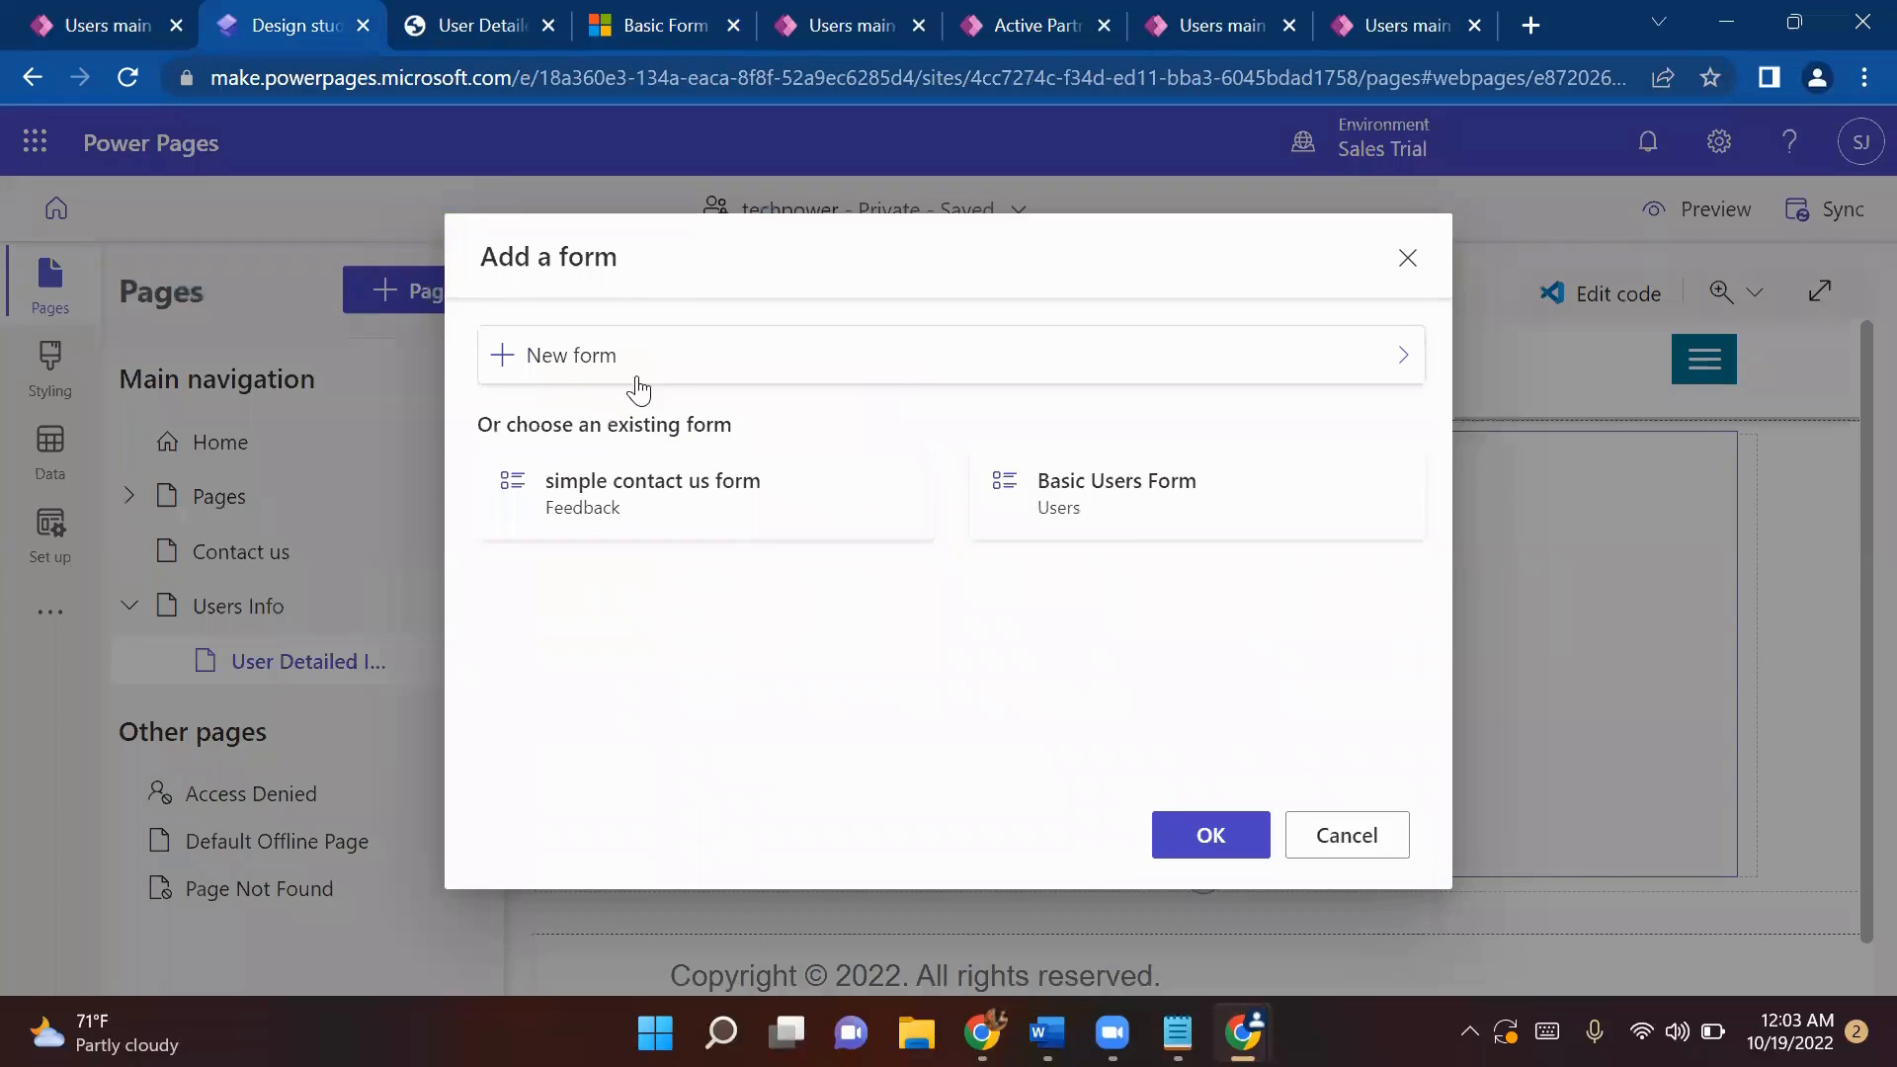
- Set up a new form for the page based on the Users (cr18e_users) table and its Users main form
{"action": "left_click", "coordinate": [640, 364]}
{"action": "left_click", "coordinate": [814, 460]}
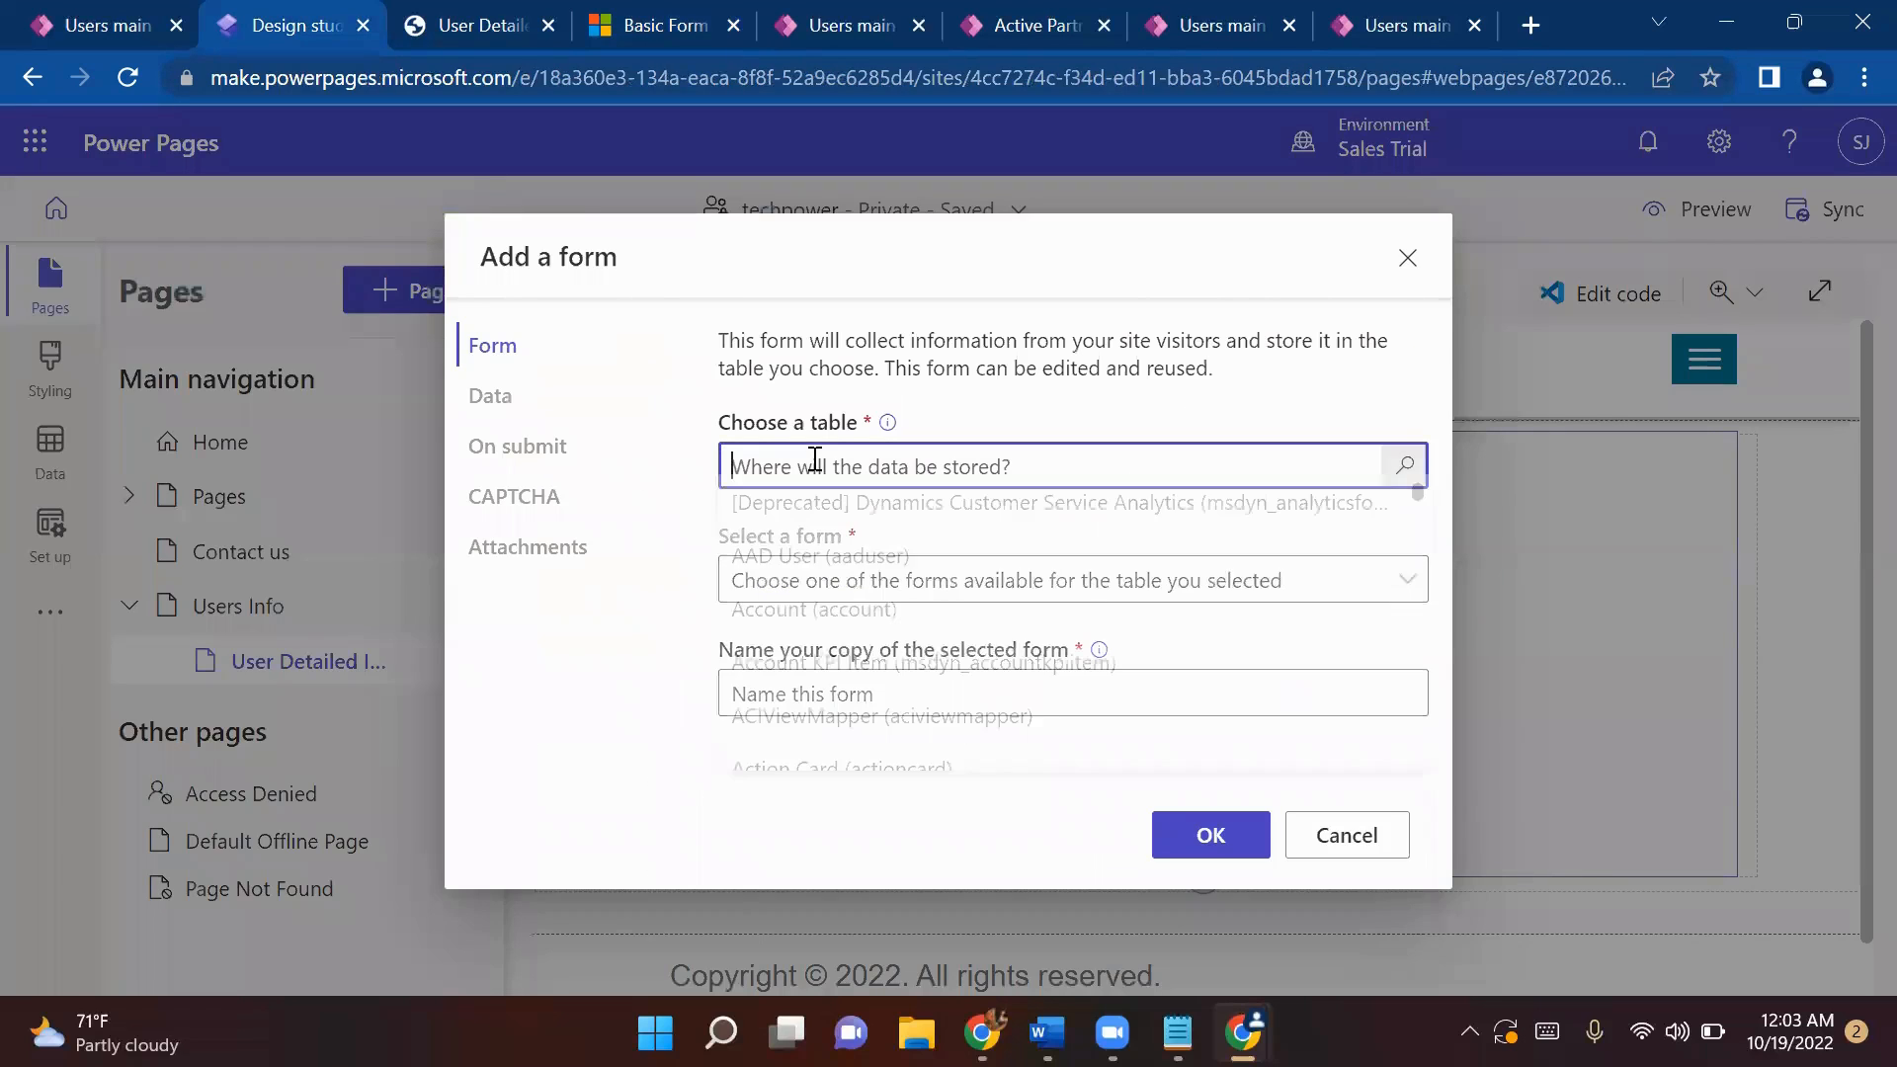
{"action": "type", "text": "users"}
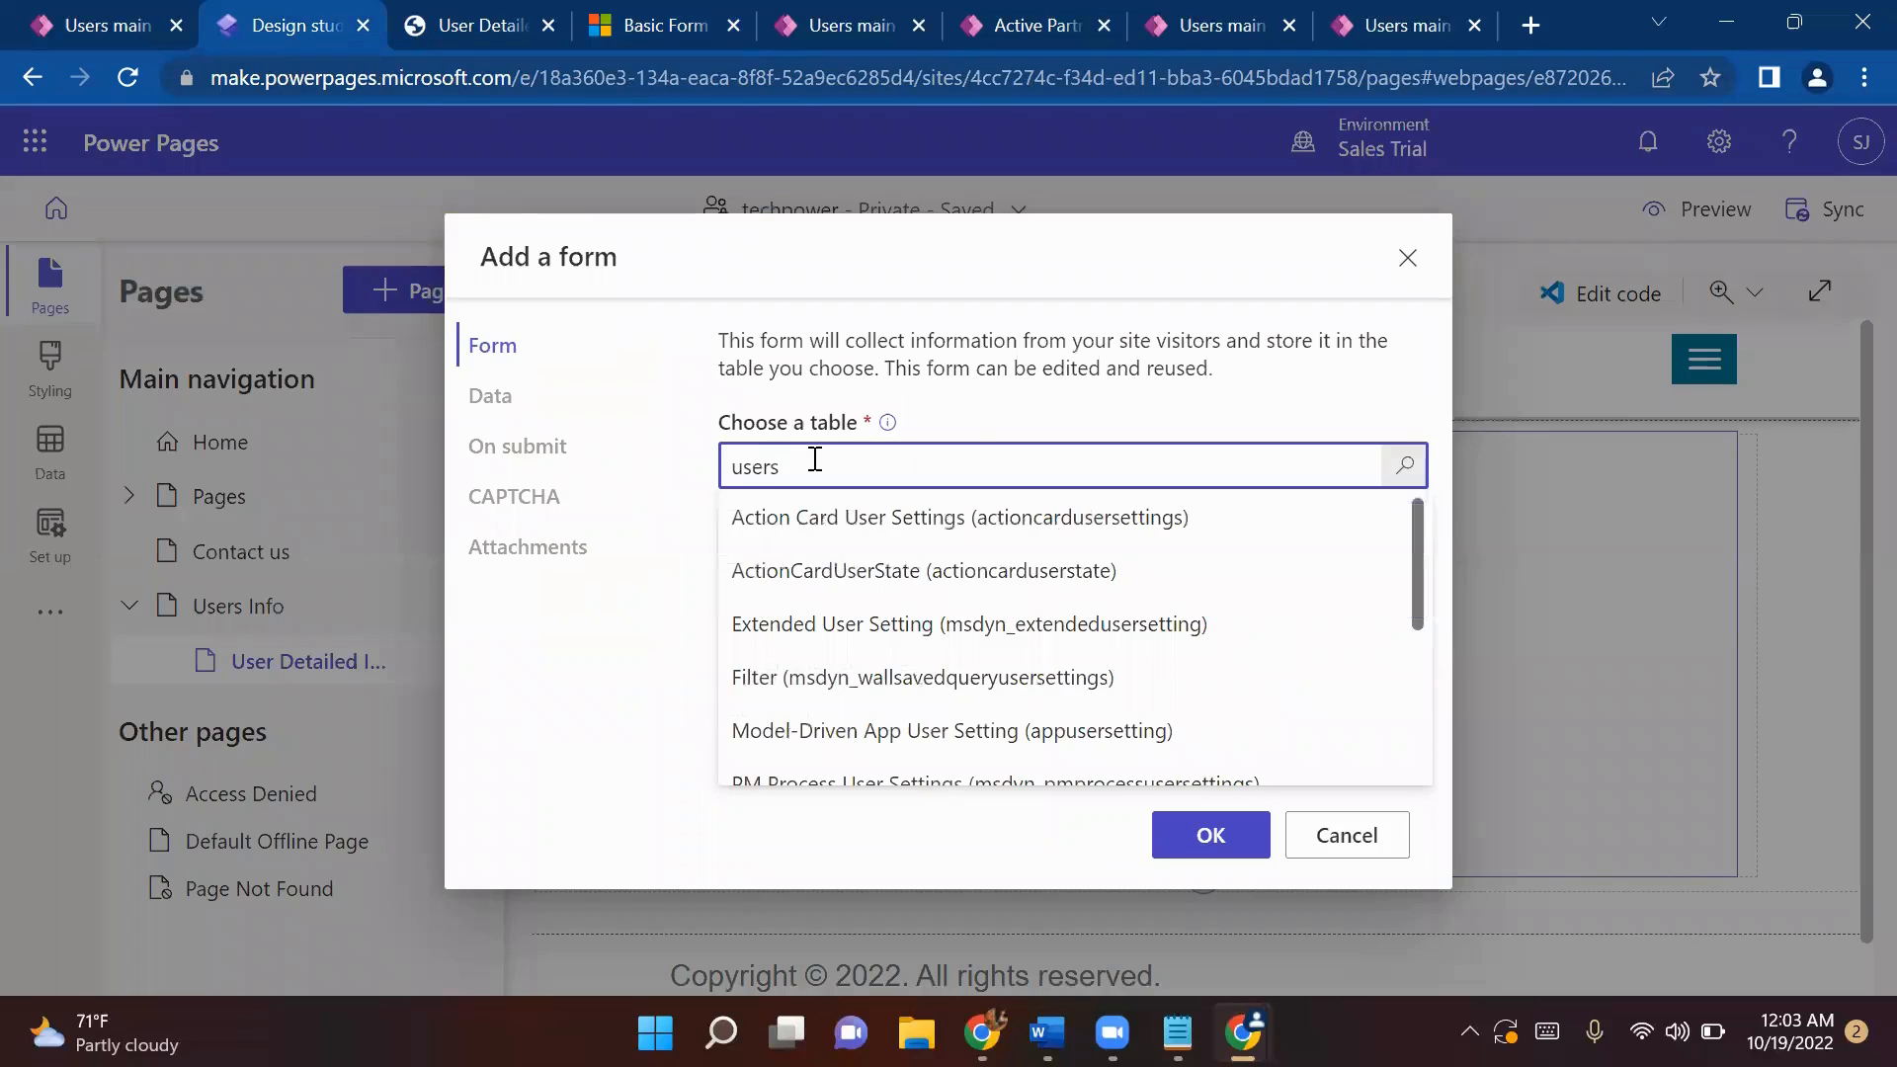
{"action": "scroll", "coordinate": [869, 648], "scroll_direction": "down", "scroll_amount": 3}
{"action": "left_click", "coordinate": [804, 707]}
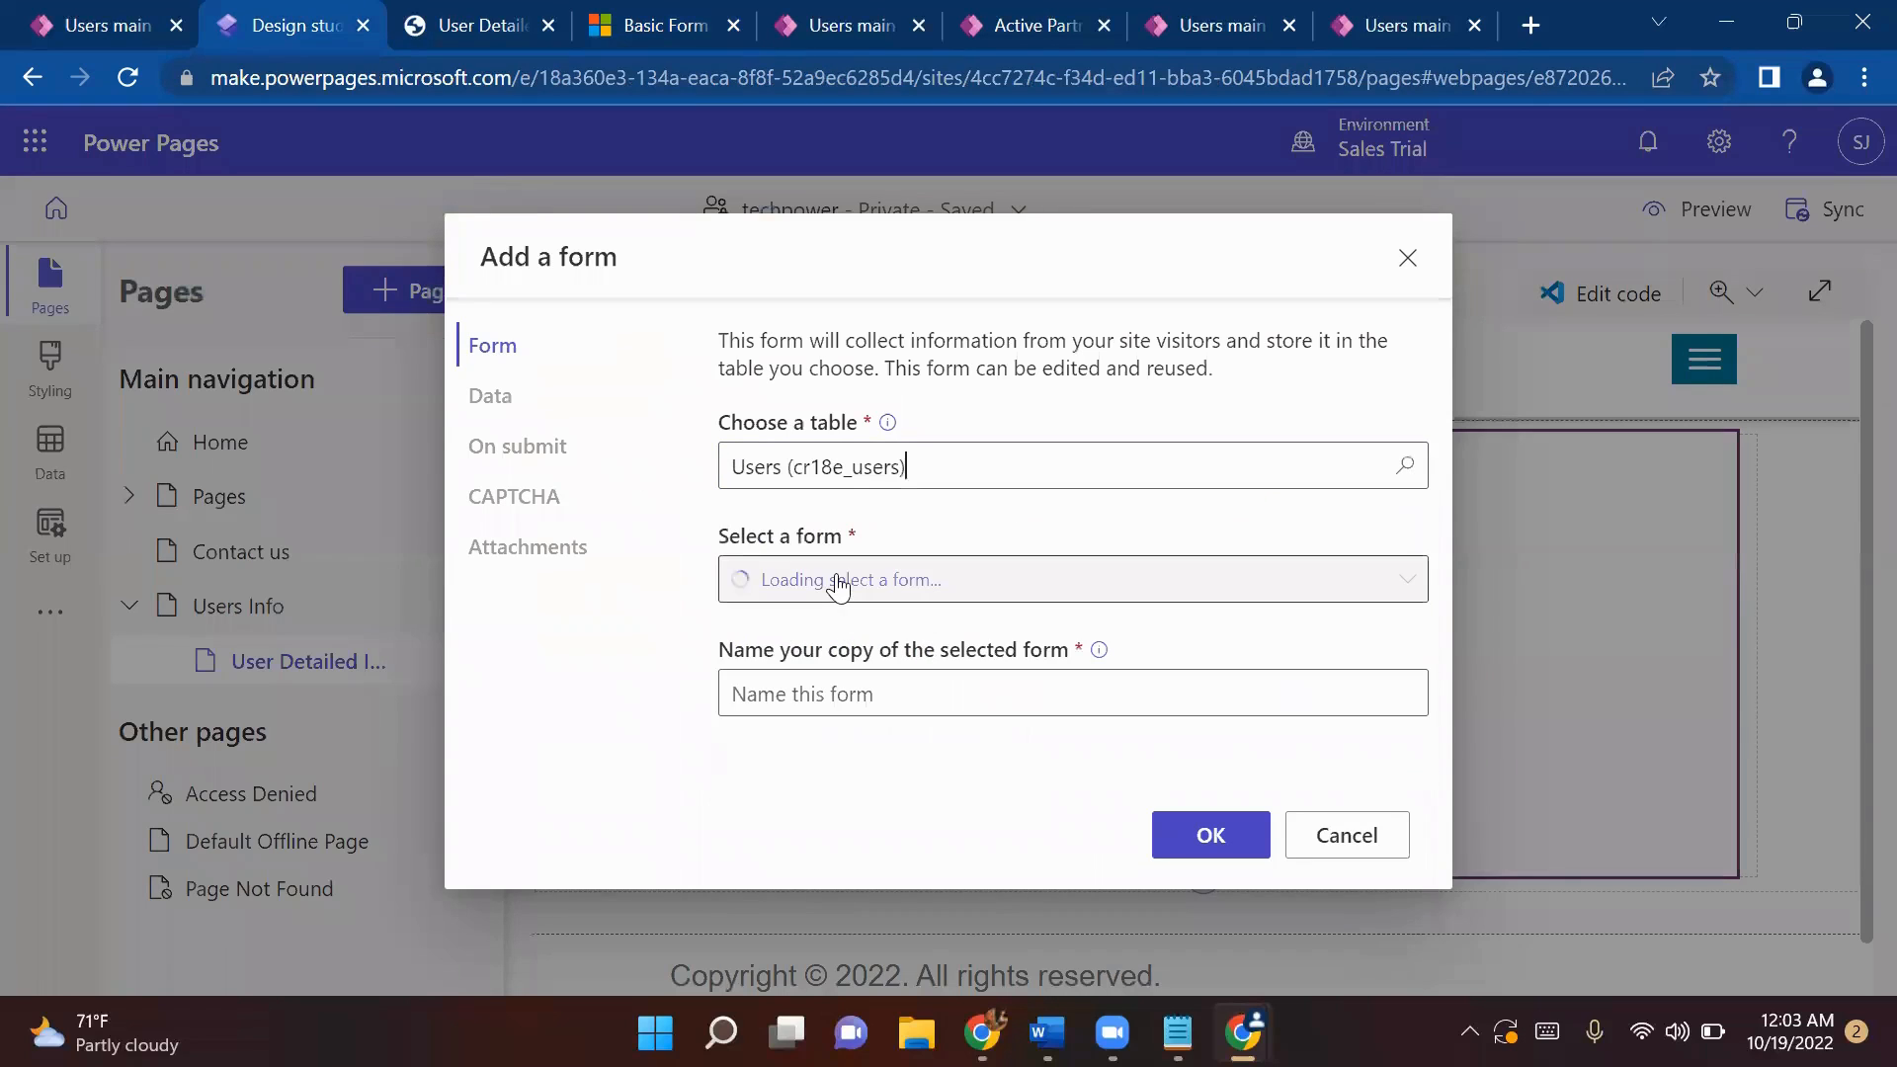
{"action": "left_click", "coordinate": [839, 583]}
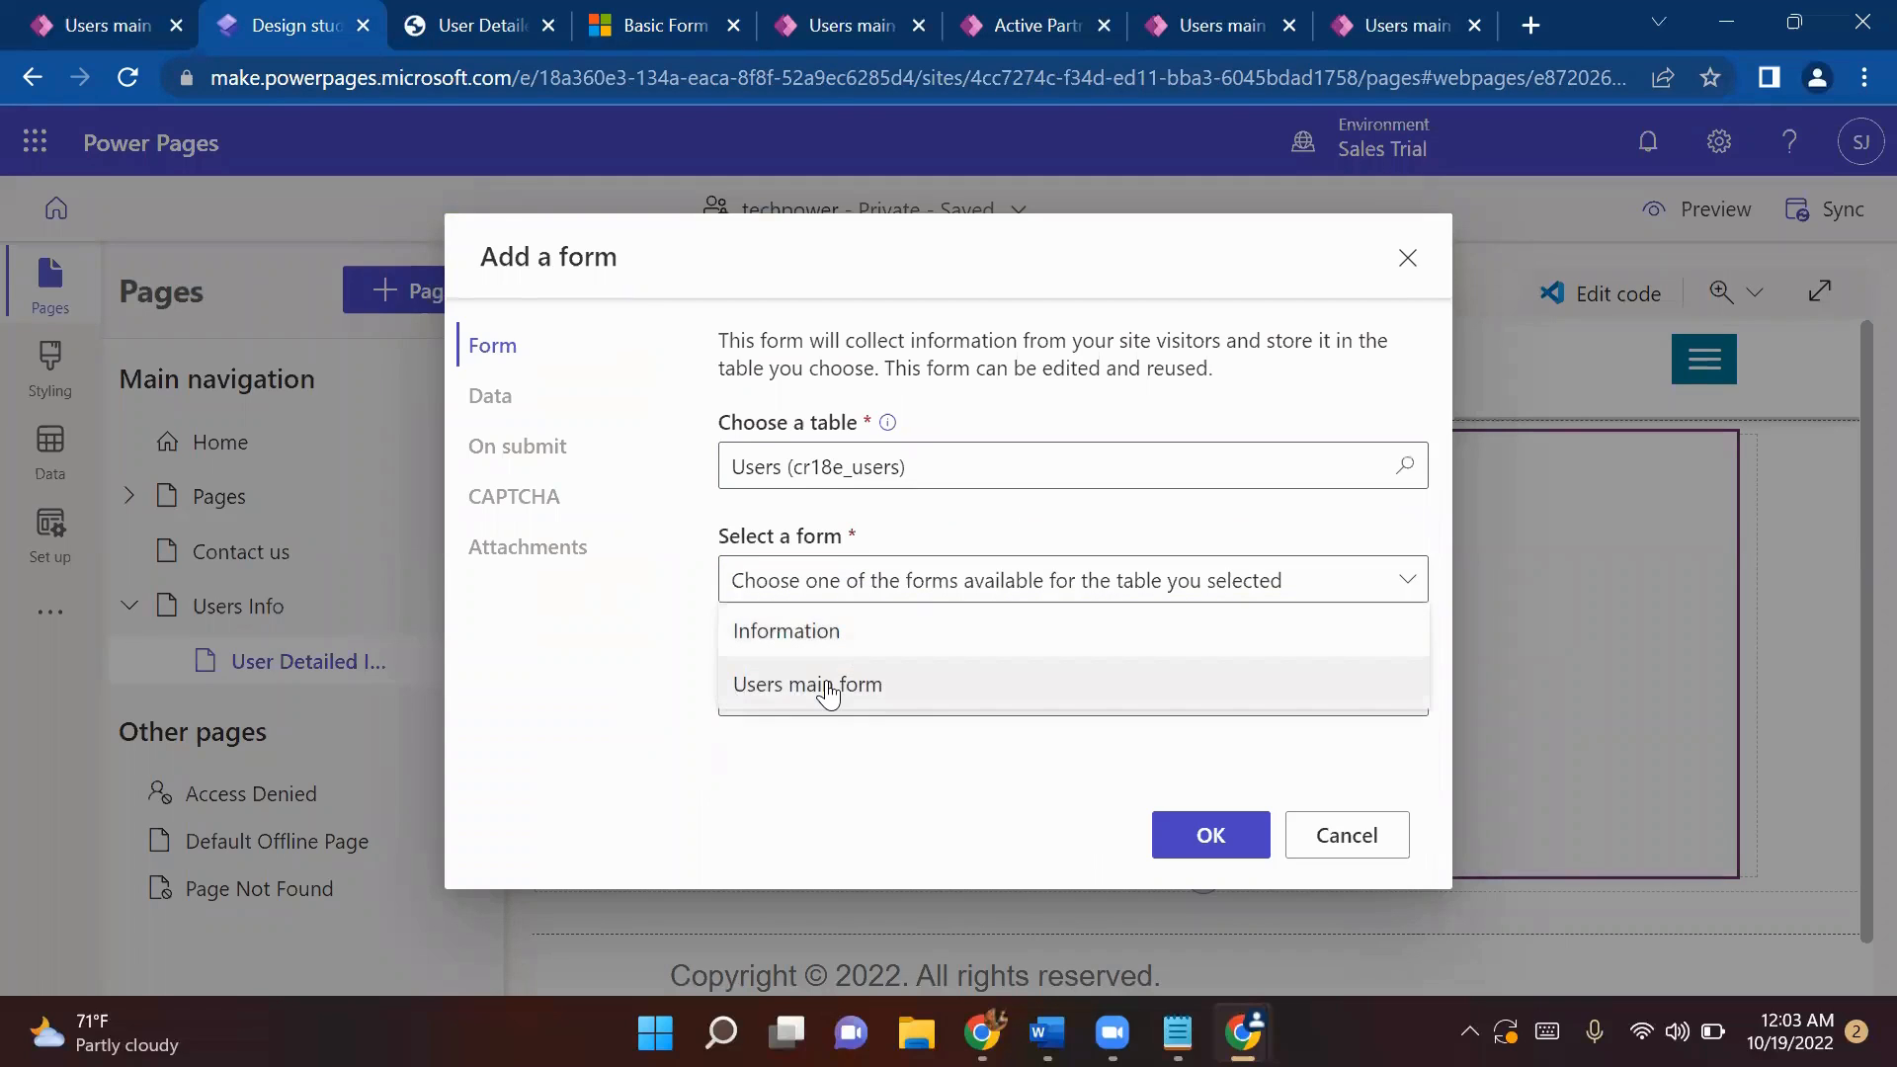
{"action": "left_click", "coordinate": [828, 692]}
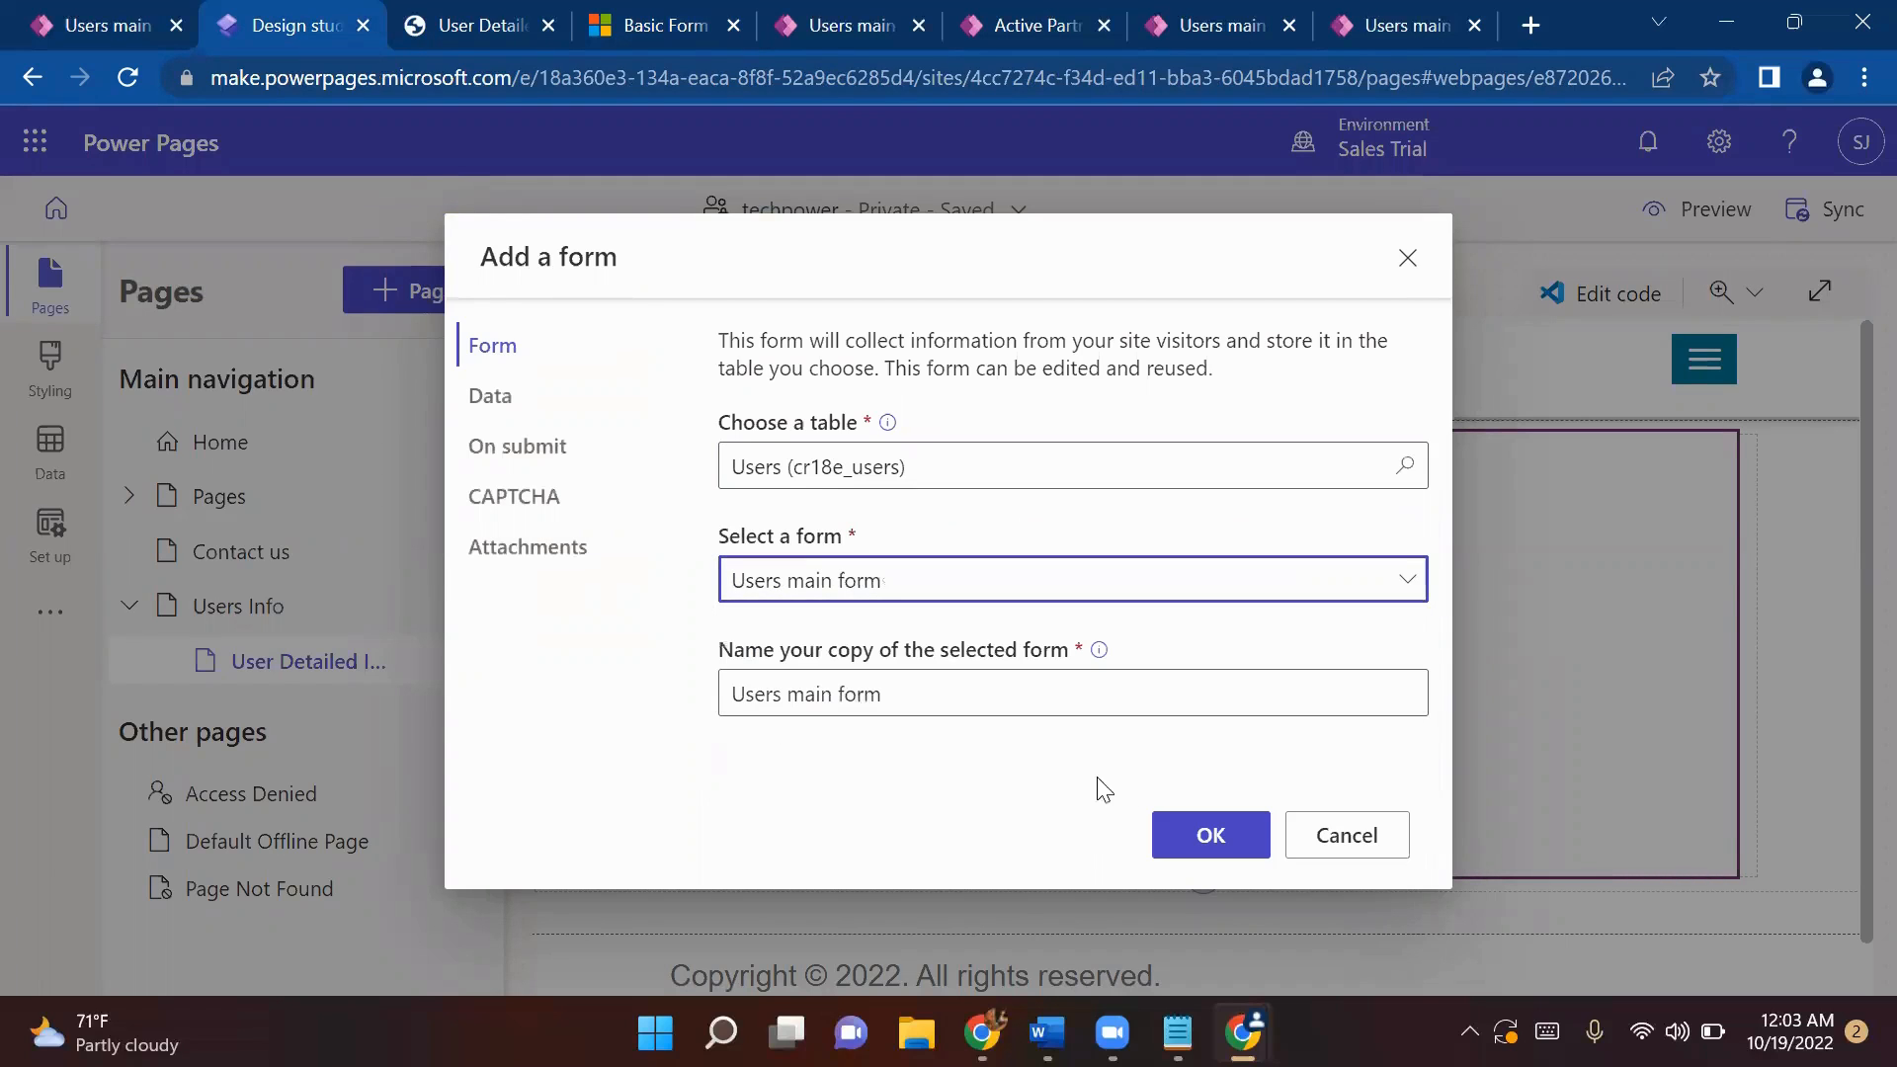
- Turn off CAPTCHA for both anonymous and authenticated users, and add the new form to the page
{"action": "left_click", "coordinate": [511, 399]}
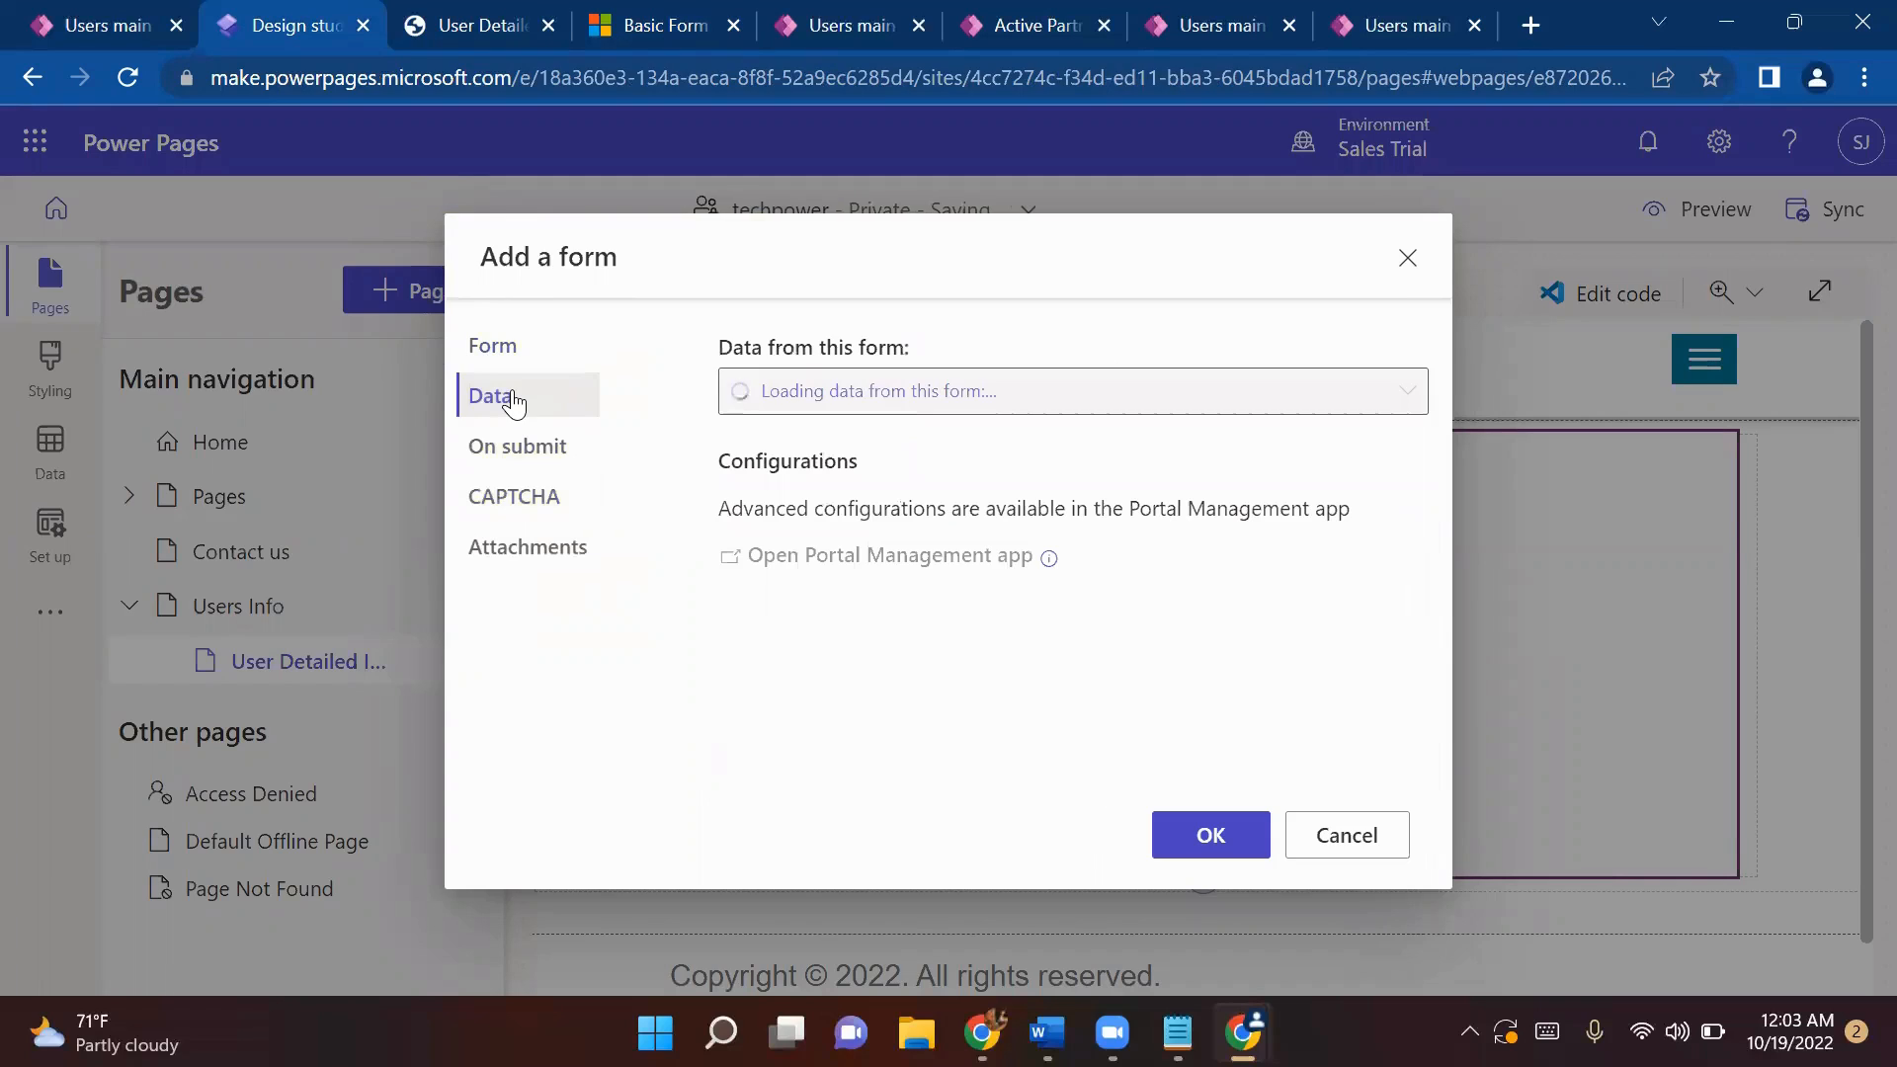
{"action": "left_click", "coordinate": [510, 496]}
{"action": "left_click", "coordinate": [736, 346]}
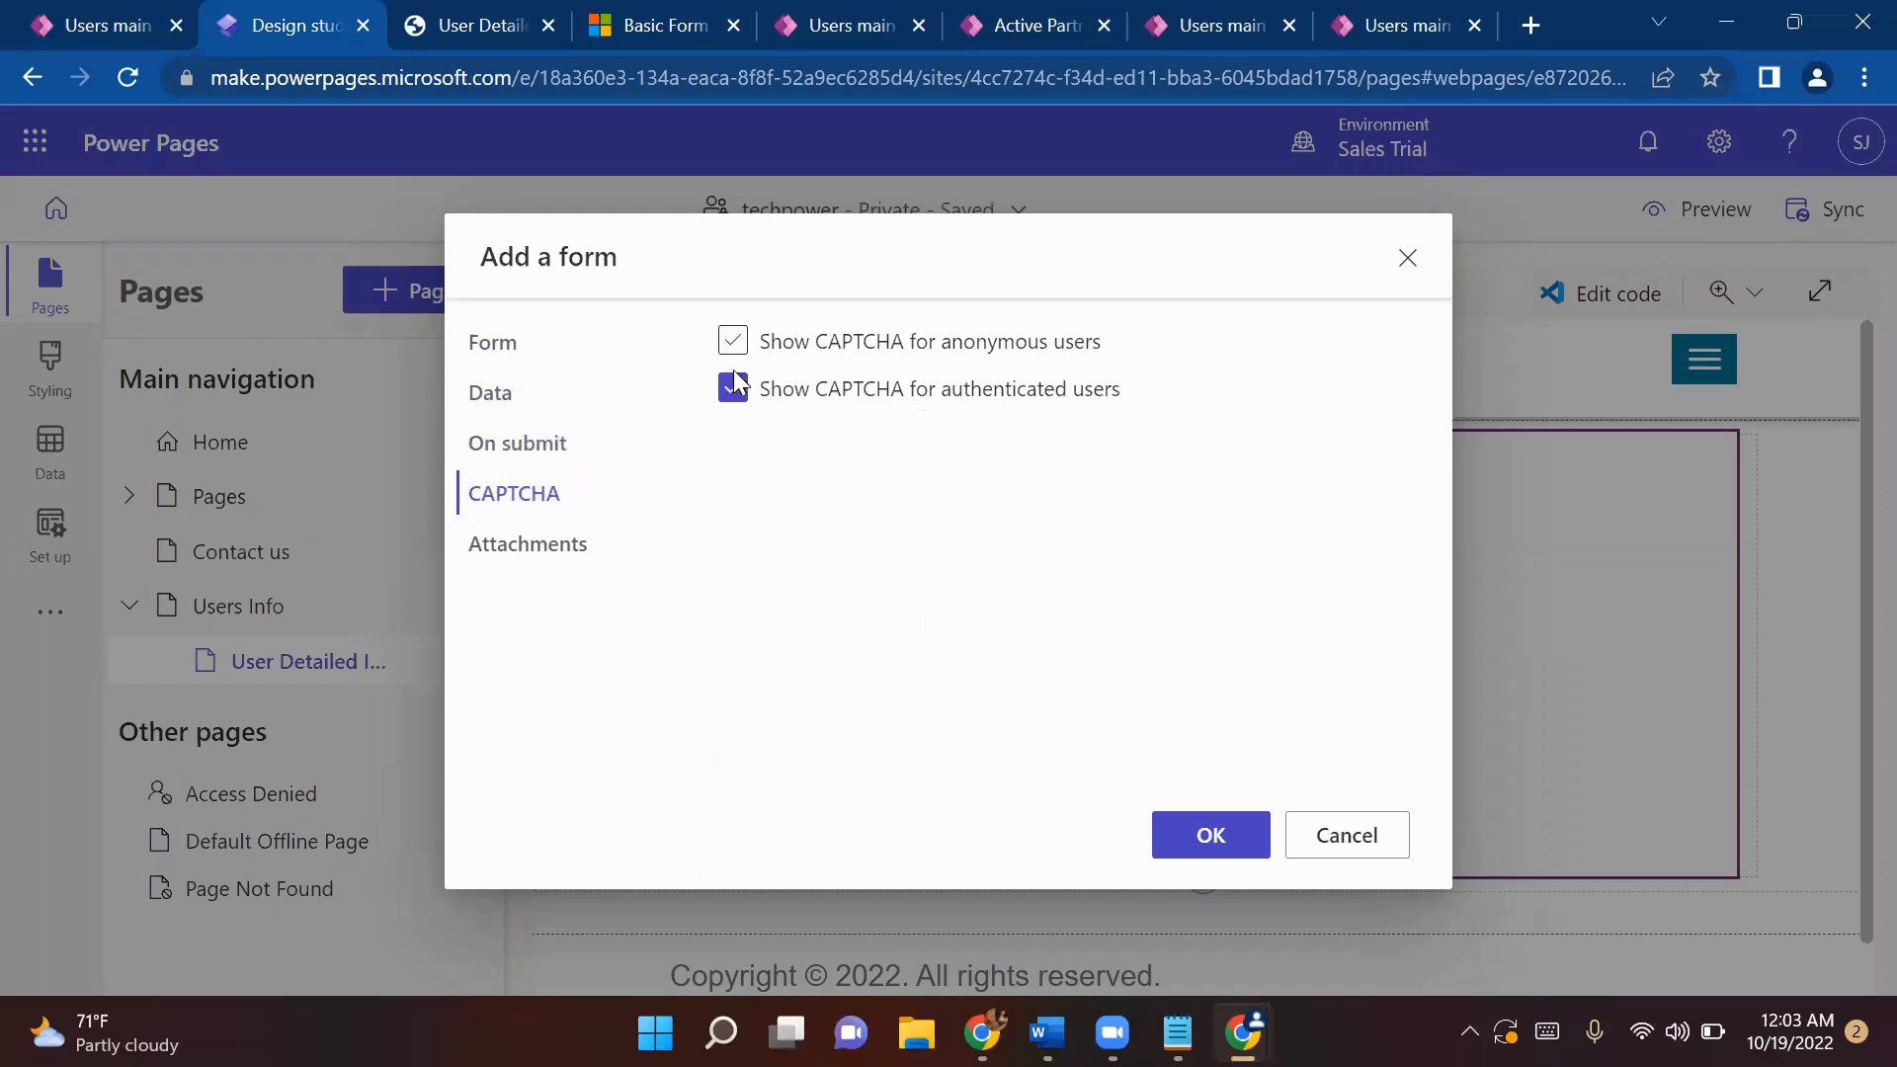
{"action": "left_click", "coordinate": [734, 389]}
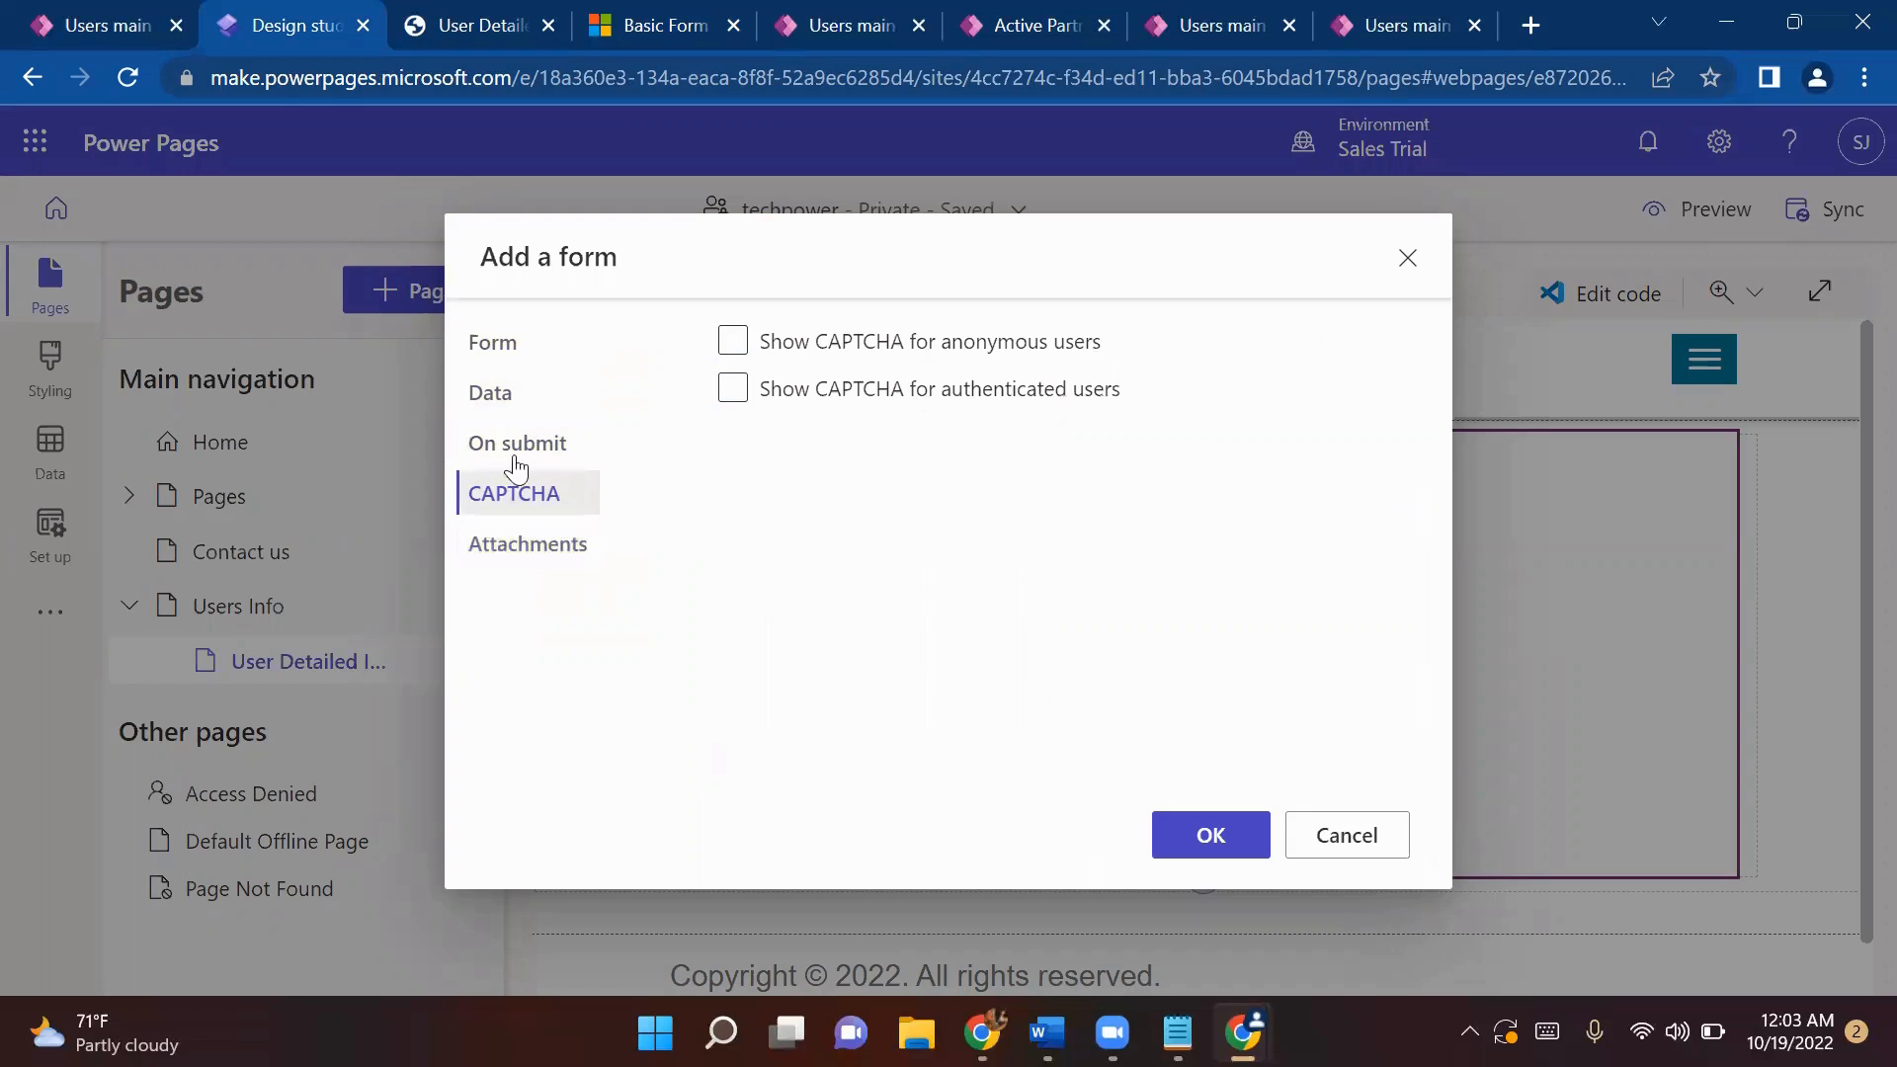
{"action": "left_click", "coordinate": [1207, 850]}
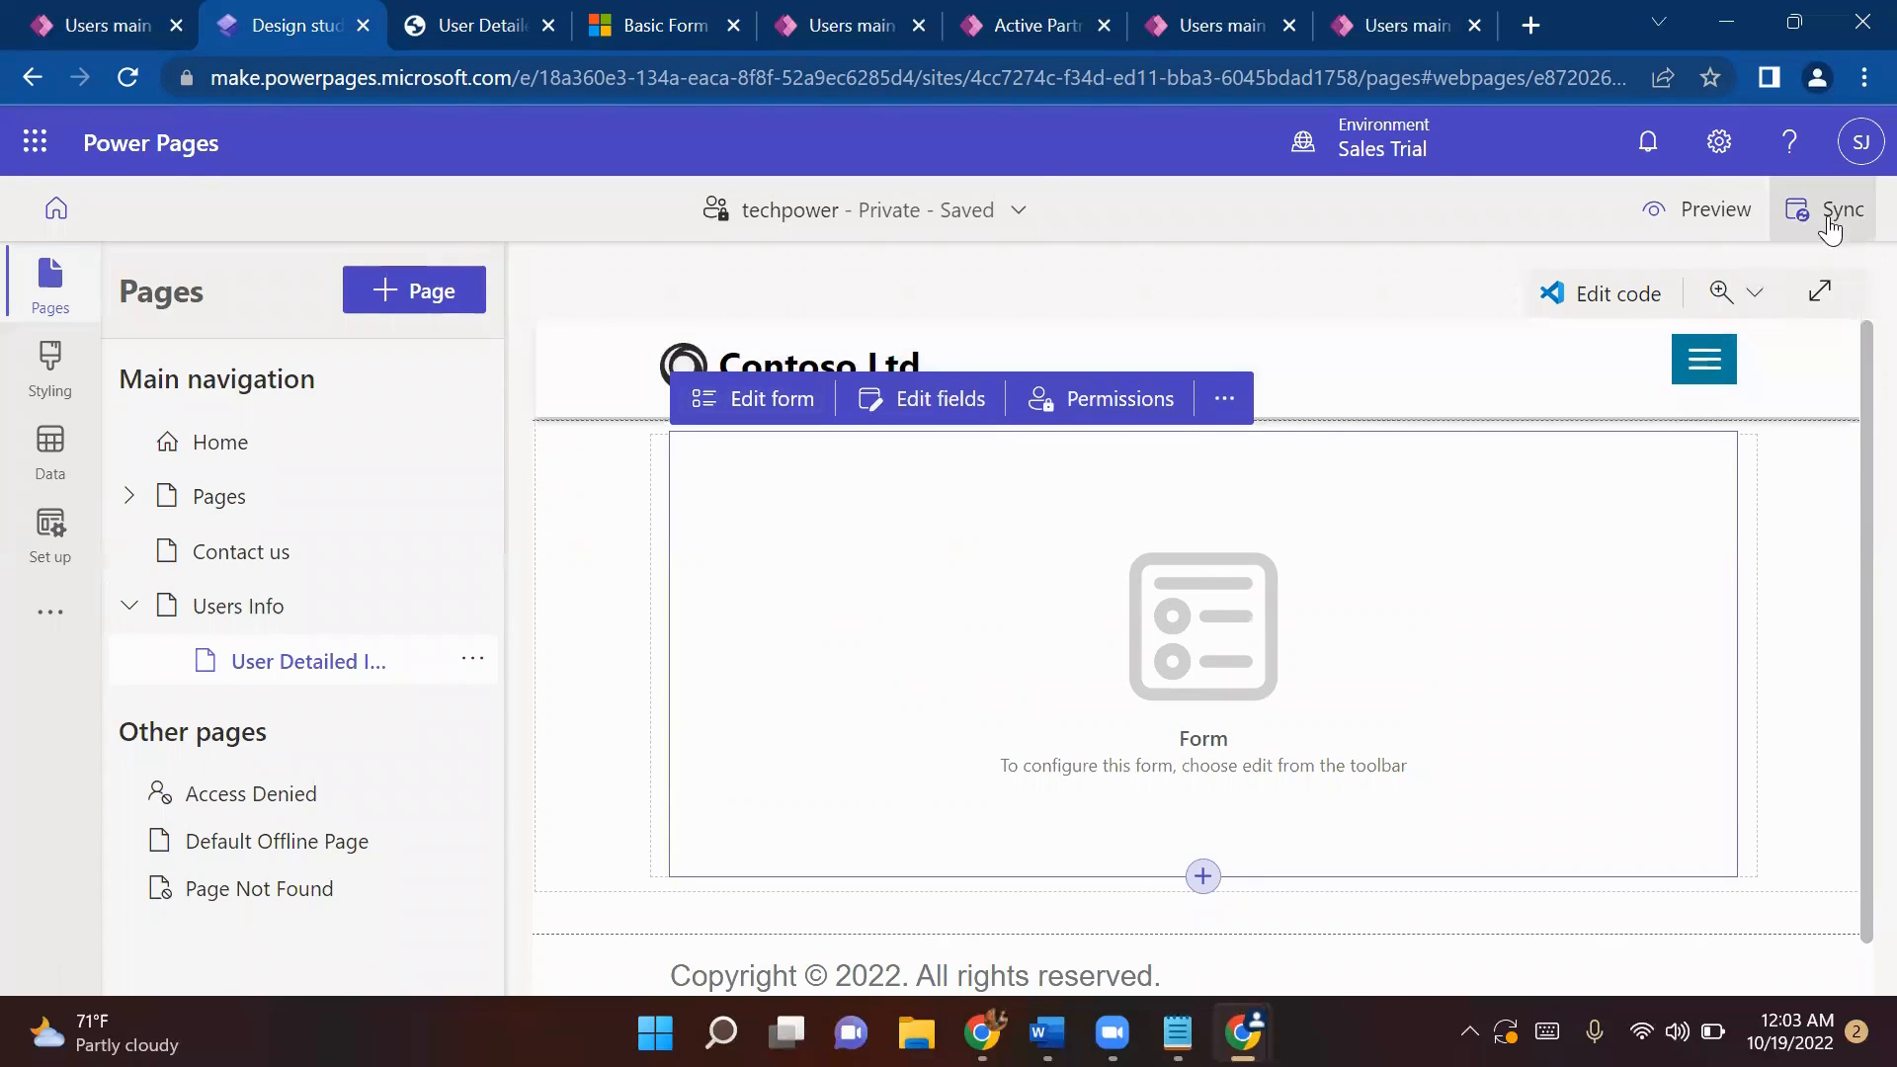
- Preview the site and open the first user's details from the Users Info list
{"action": "left_click", "coordinate": [1696, 212]}
{"action": "left_click", "coordinate": [1651, 284]}
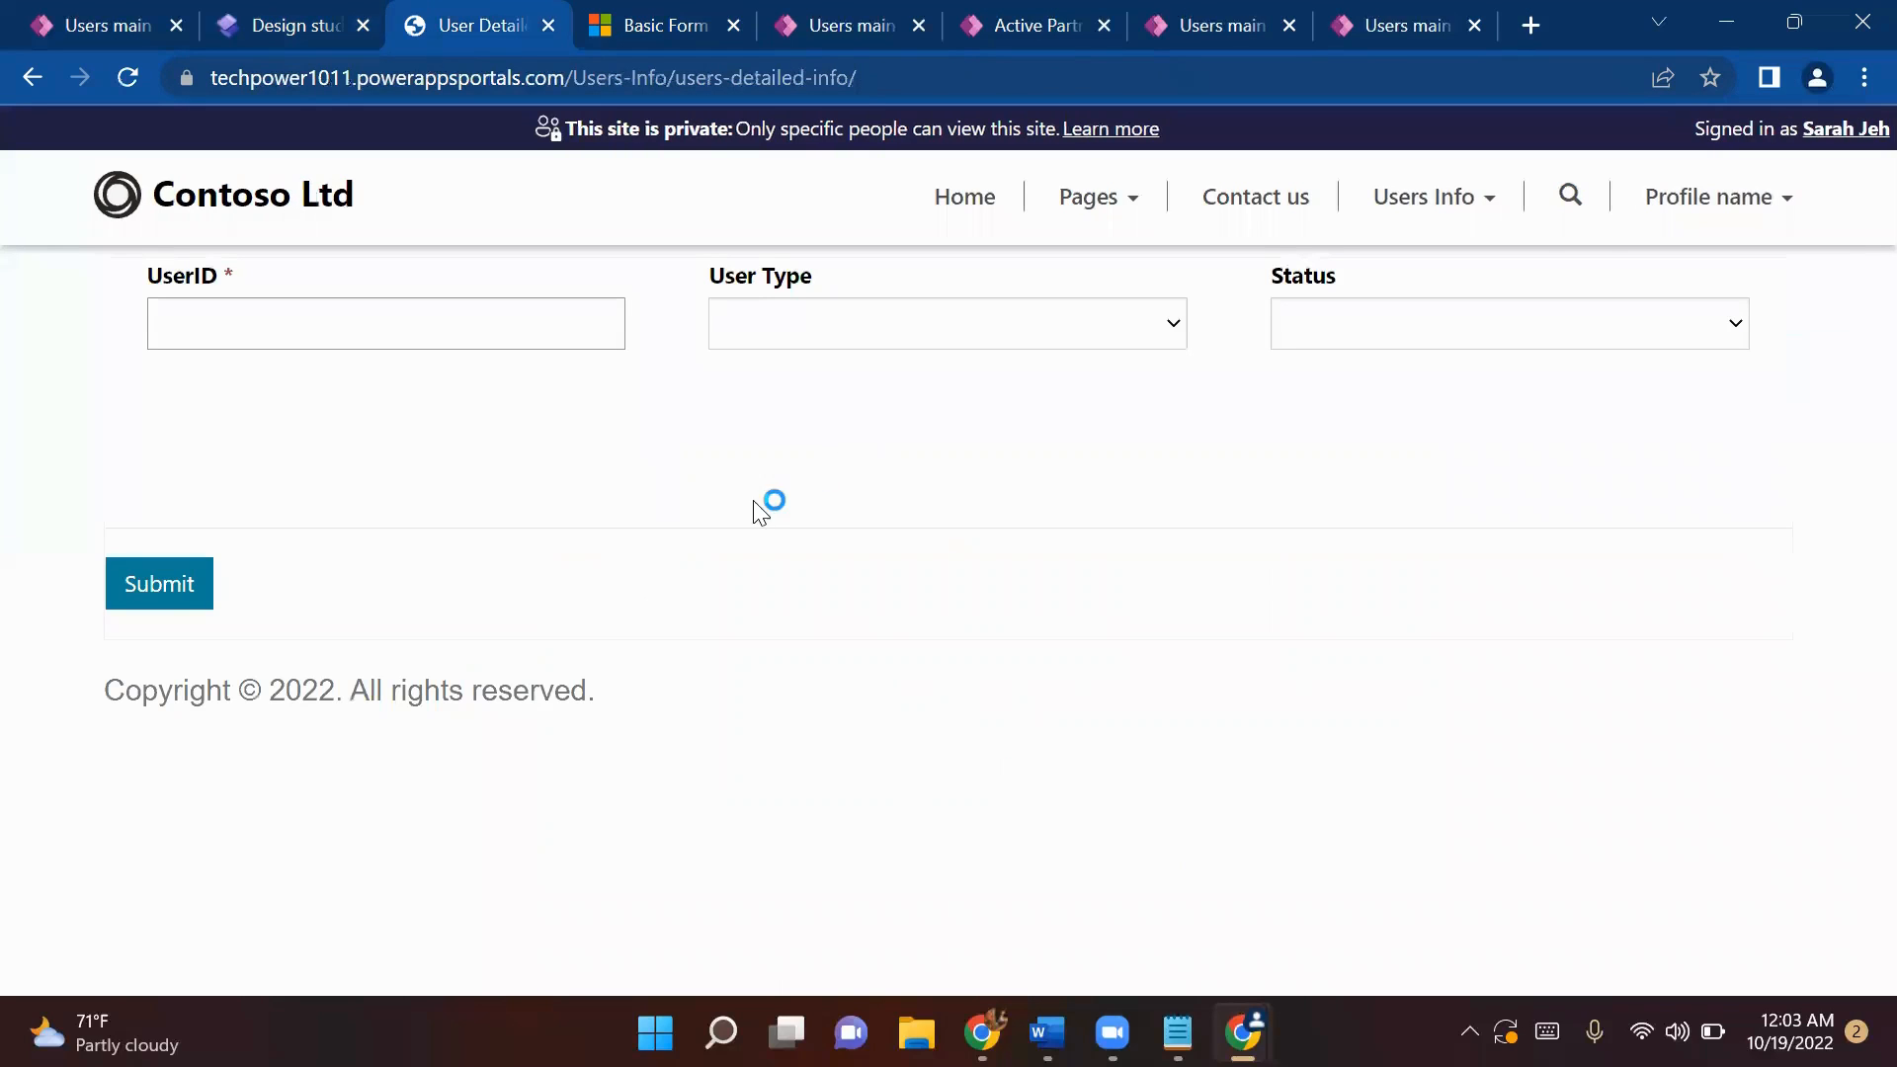
{"action": "left_click", "coordinate": [1512, 212]}
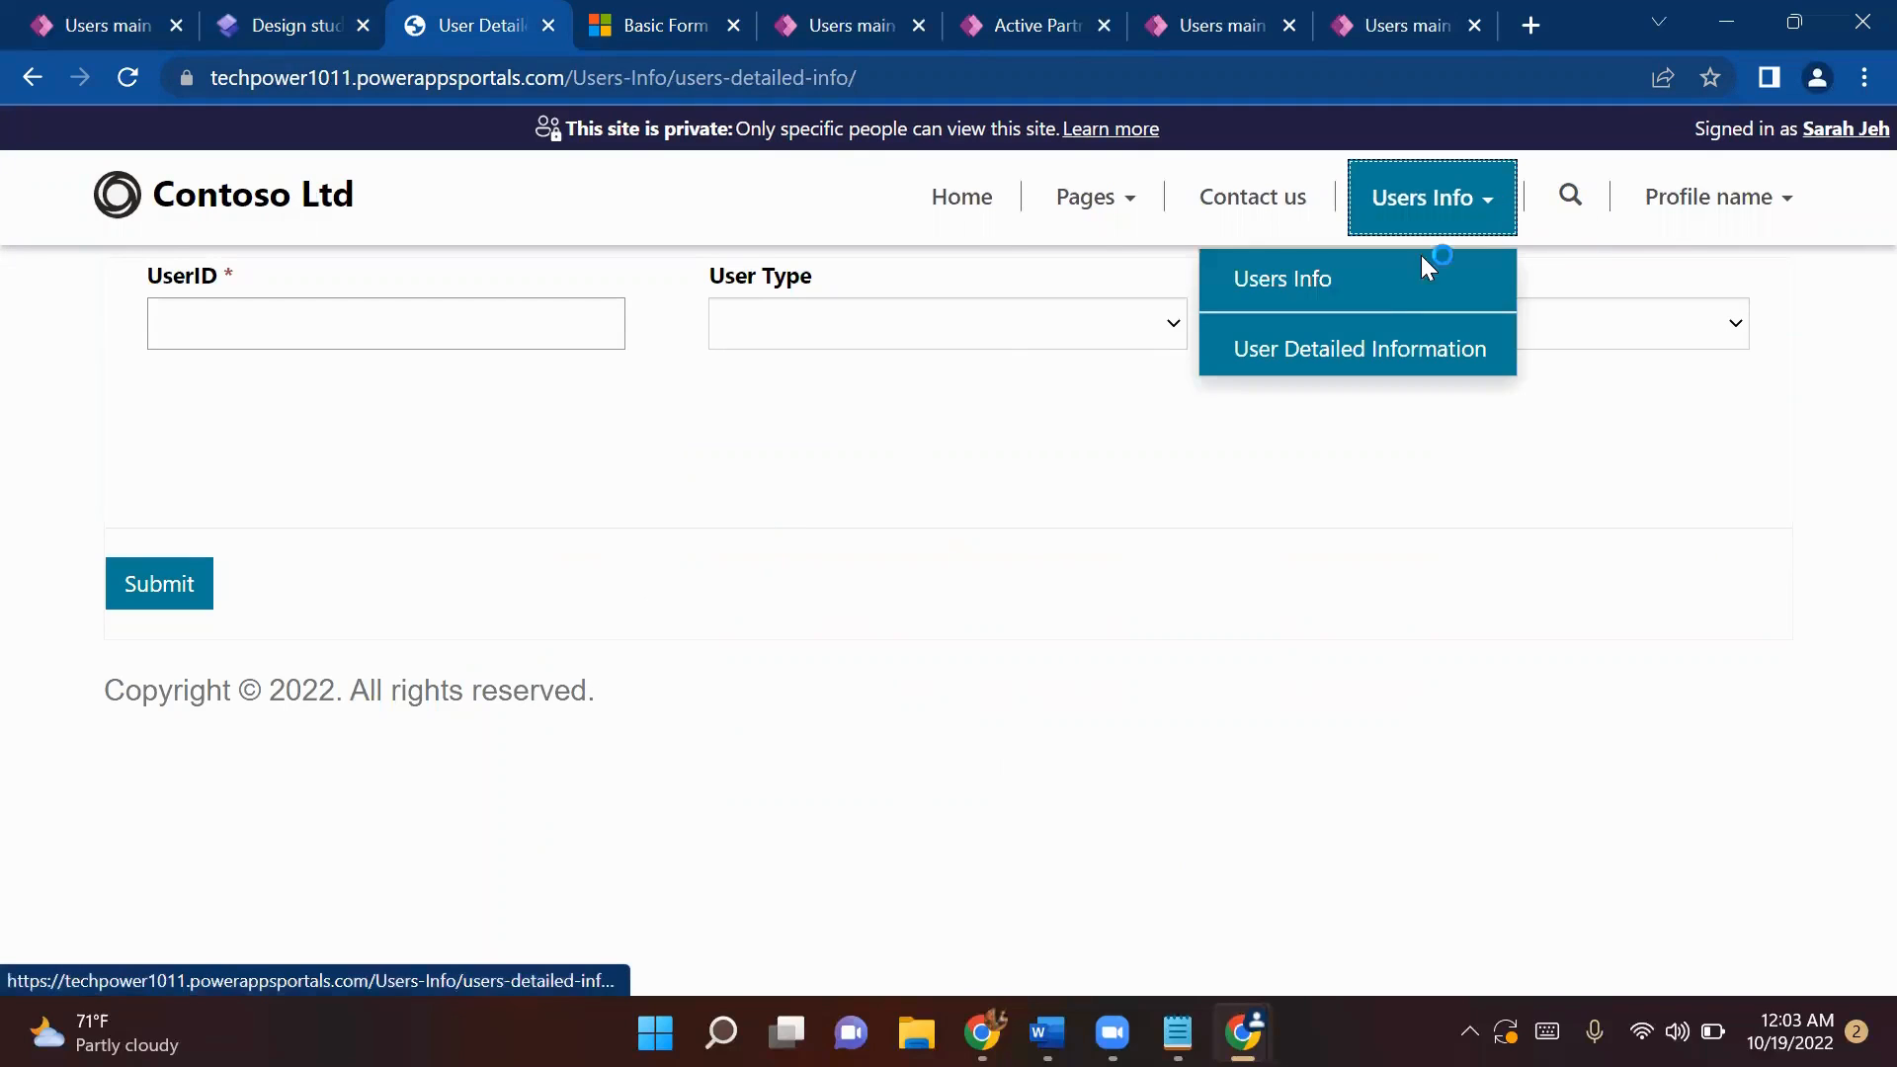
{"action": "left_click", "coordinate": [1384, 285]}
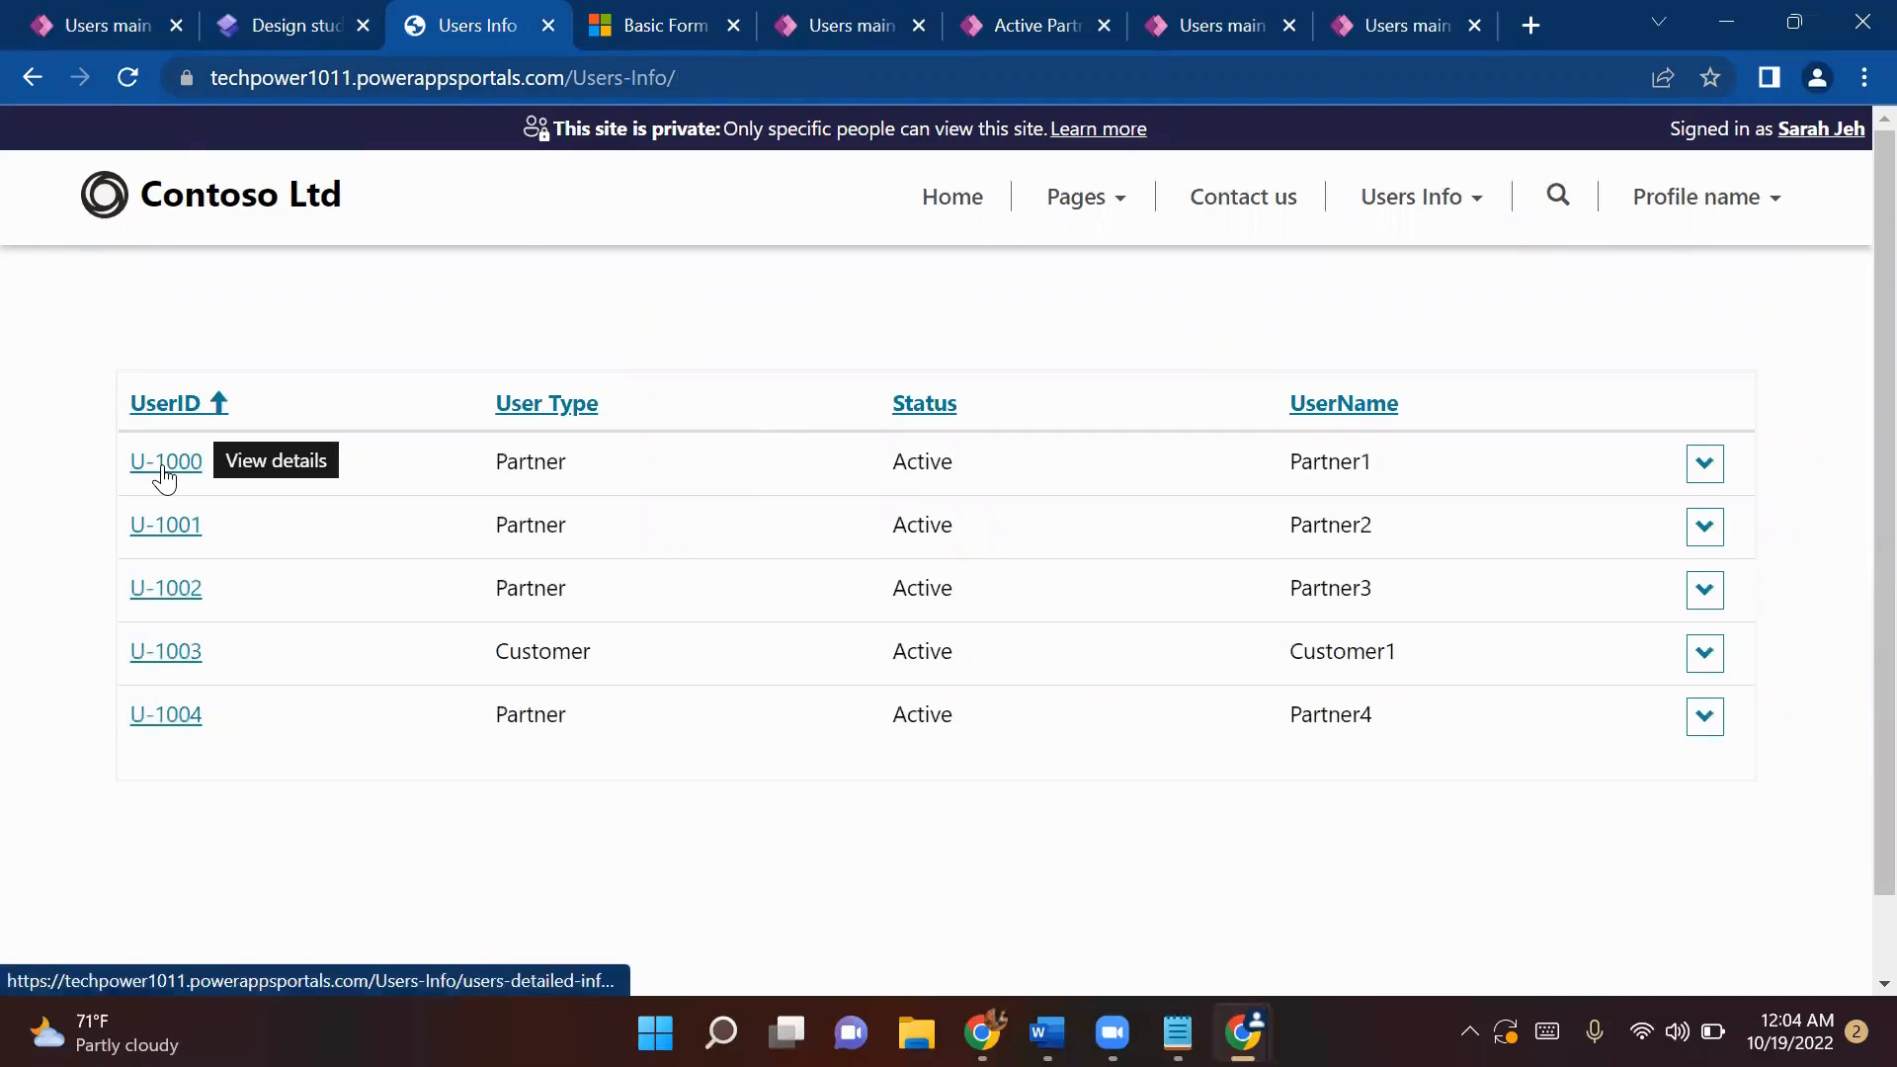
{"action": "left_click", "coordinate": [164, 476]}
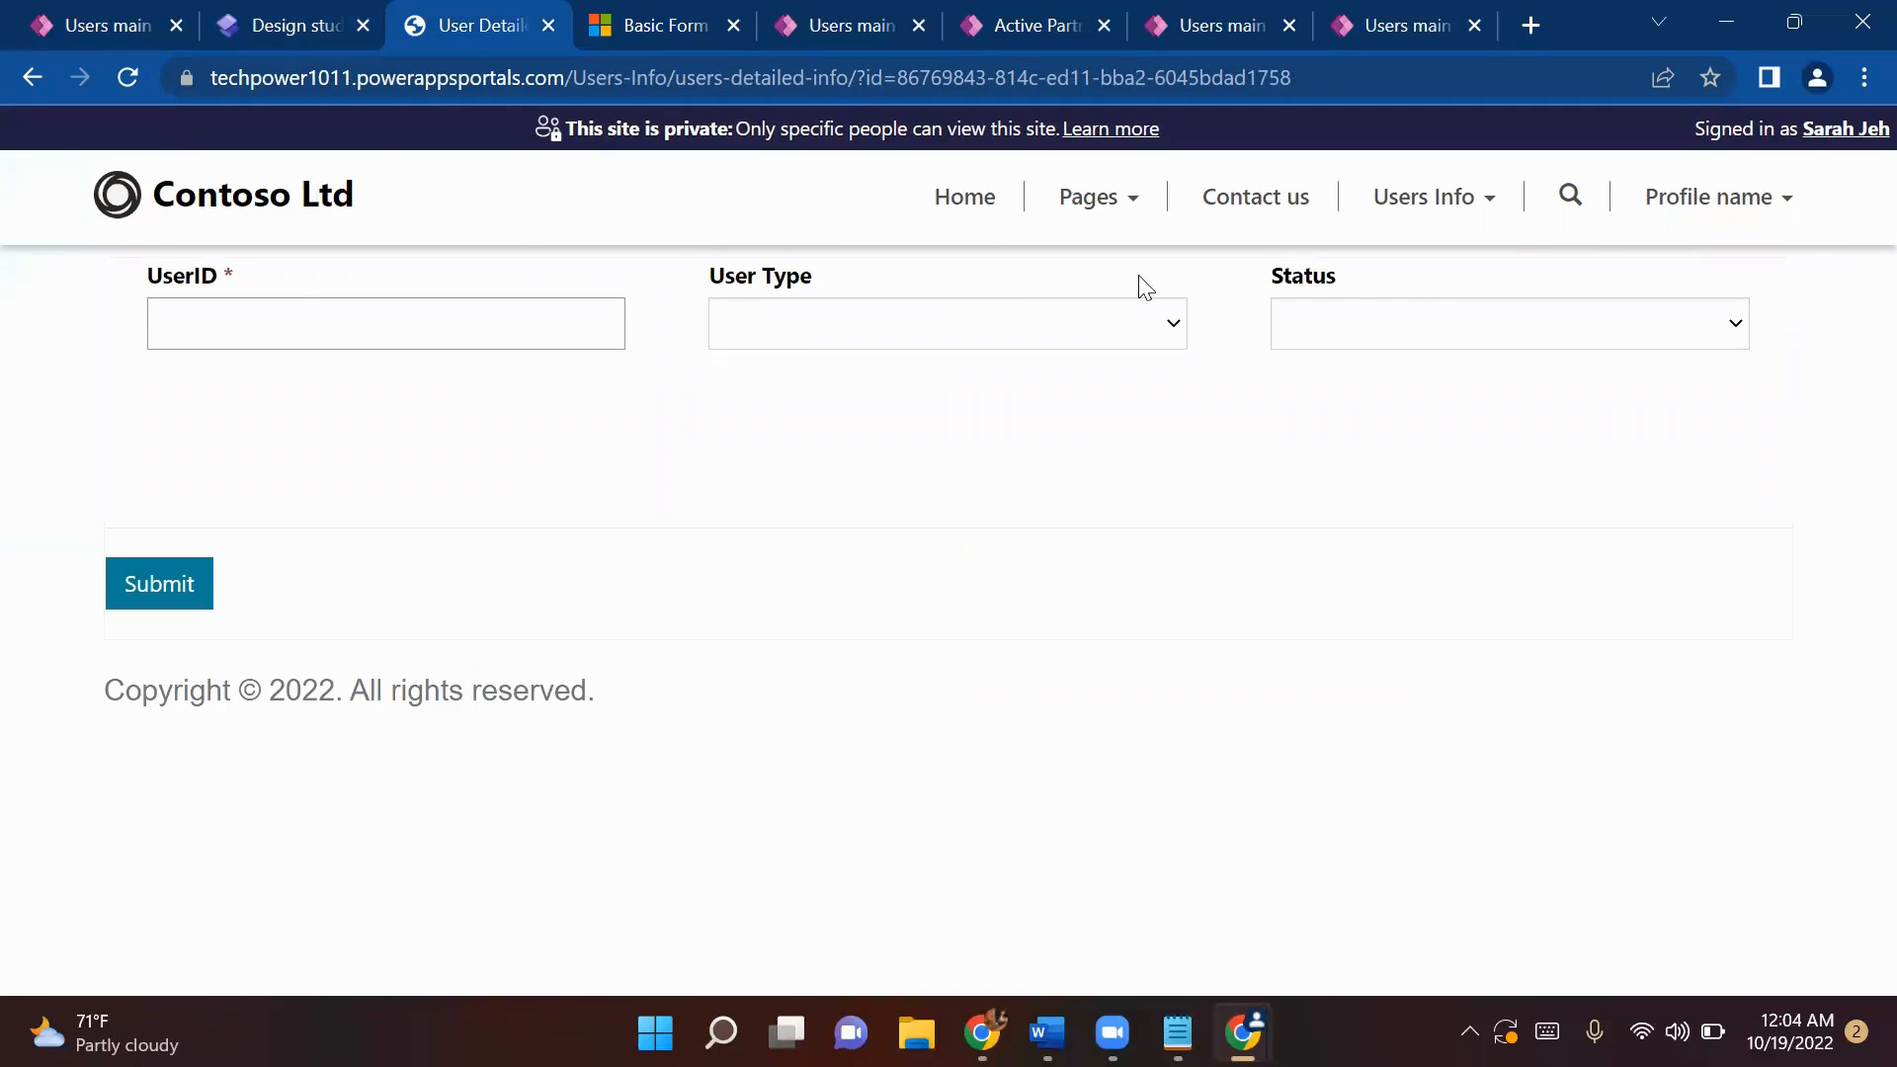
- Check the UserID, User Type and Status fields on the first user's detail form
{"action": "left_click", "coordinate": [902, 330]}
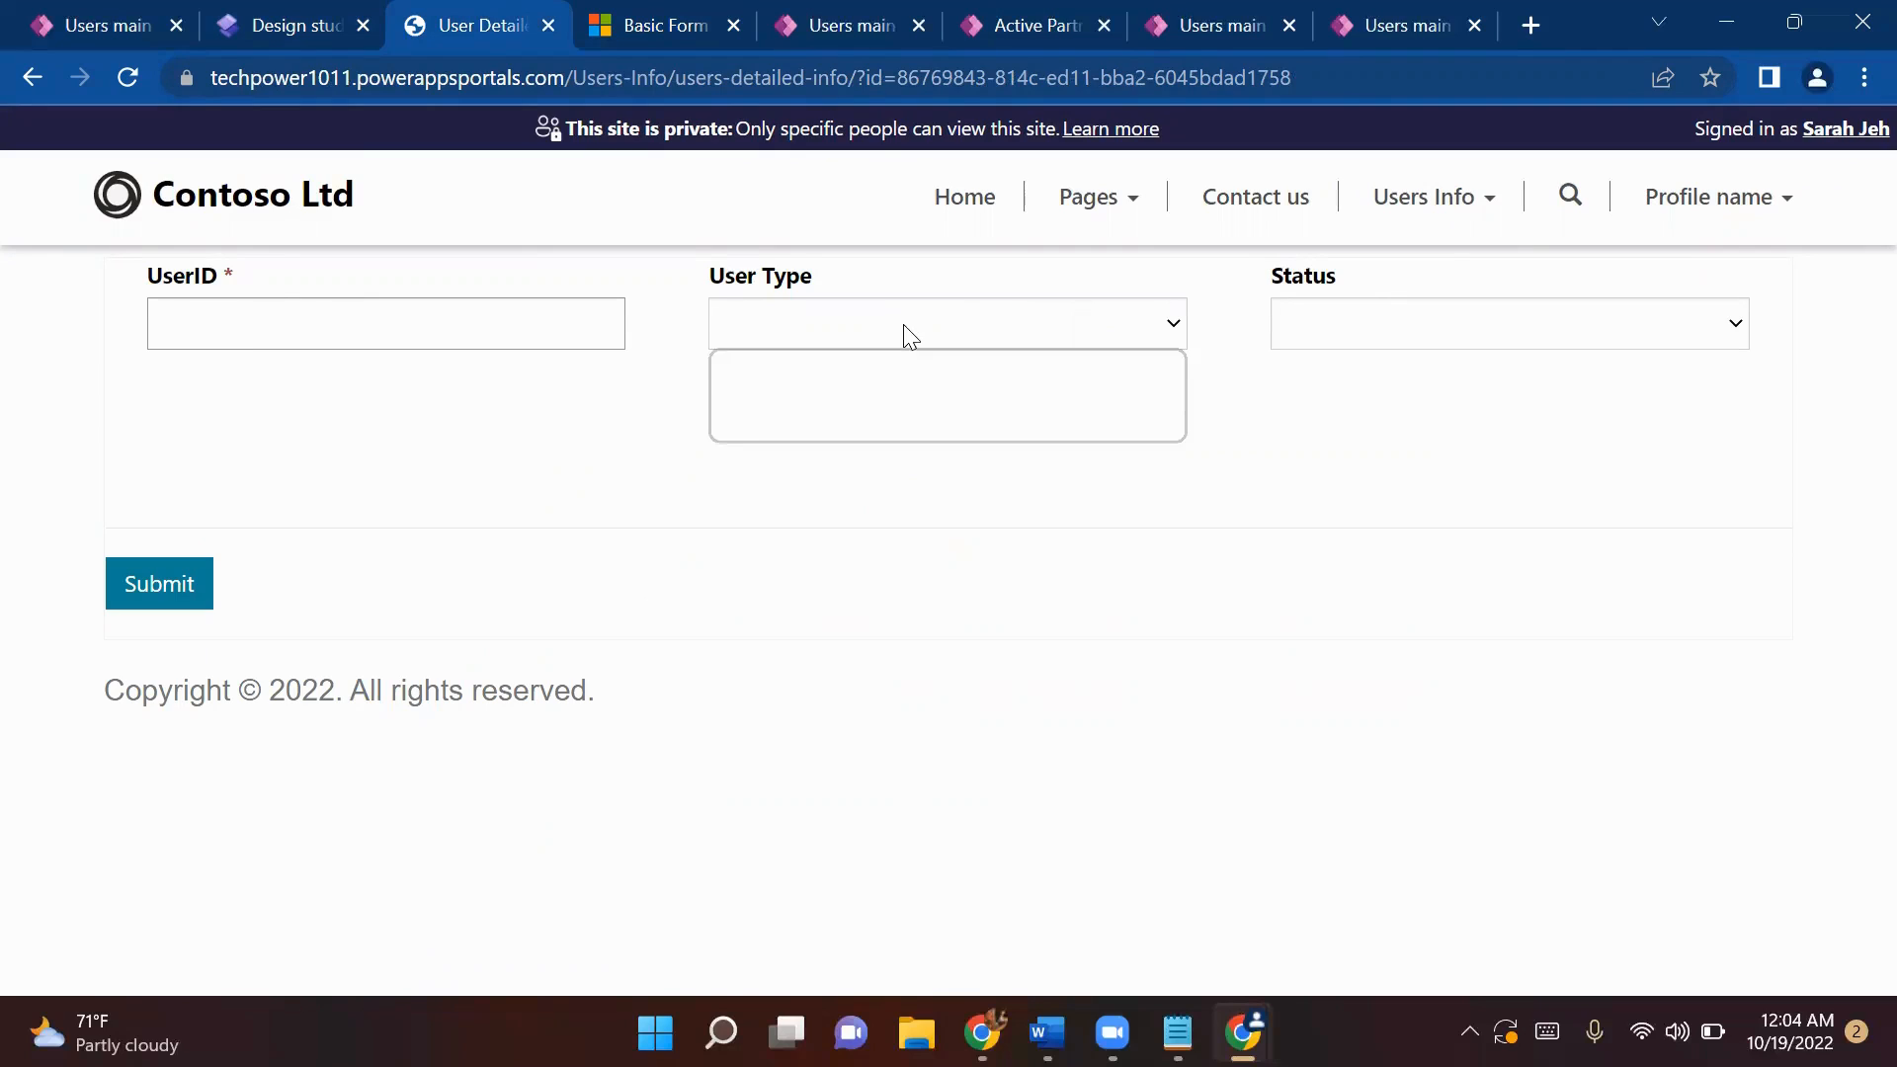
{"action": "left_click", "coordinate": [1461, 334]}
{"action": "left_click", "coordinate": [186, 328]}
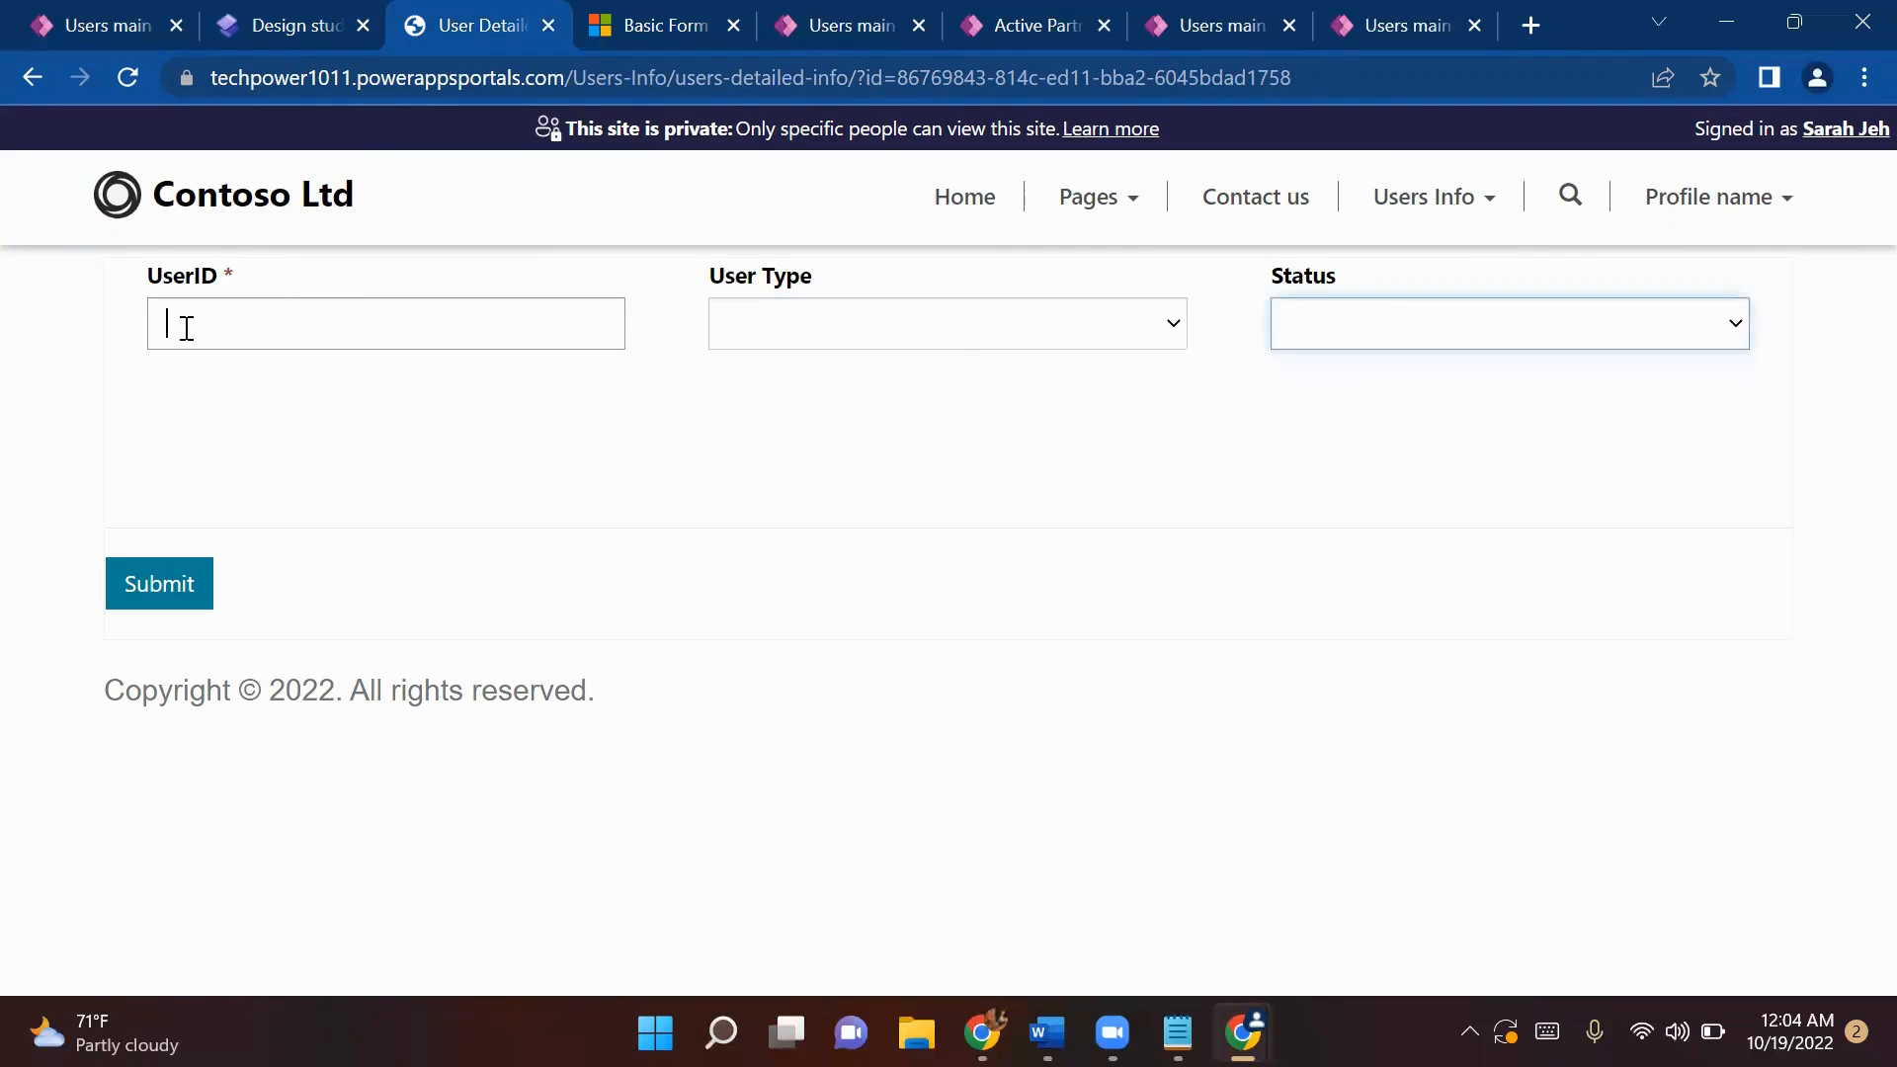
{"action": "left_click", "coordinate": [851, 335]}
{"action": "left_click", "coordinate": [1504, 334]}
{"action": "left_click", "coordinate": [495, 334]}
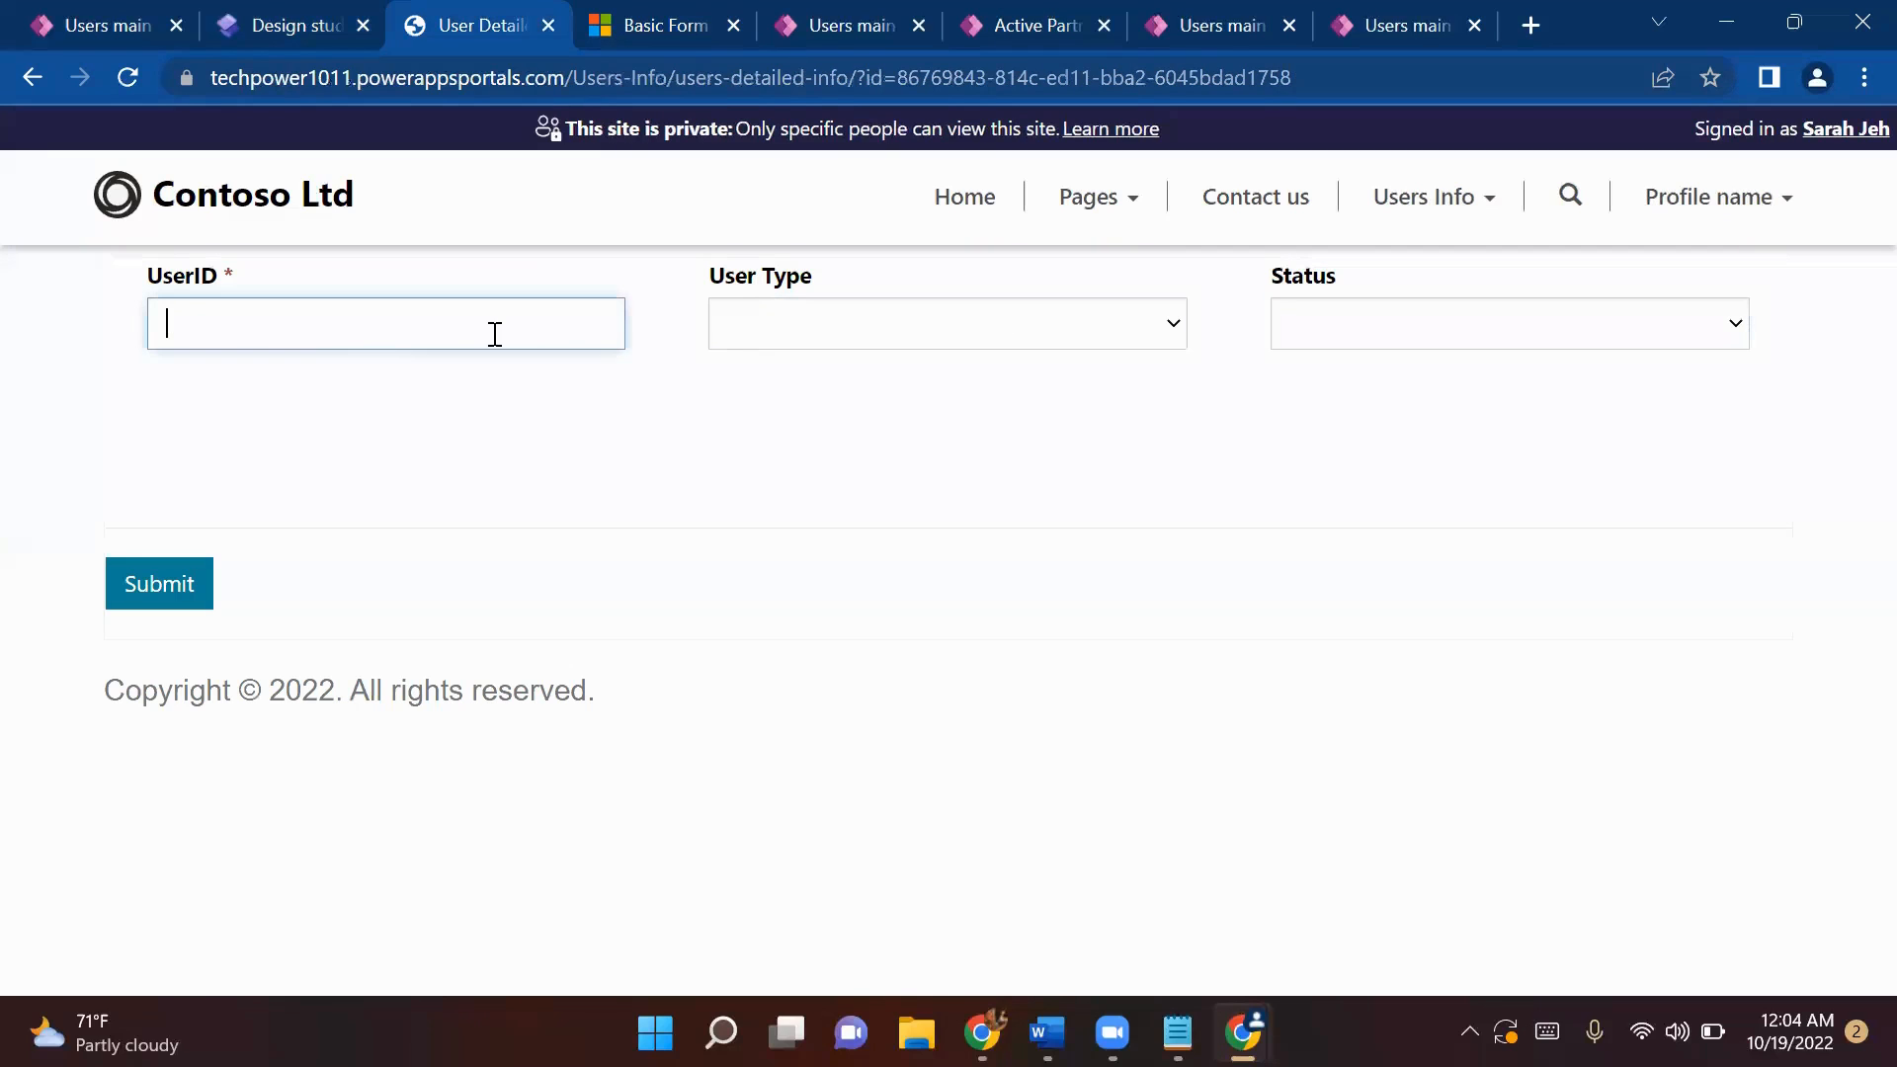
{"action": "left_click", "coordinate": [732, 343]}
- Open the second user's details from the Users Info list and examine the URL's id parameter and the form's choice fields
{"action": "left_click", "coordinate": [1452, 203]}
{"action": "left_click", "coordinate": [1425, 277]}
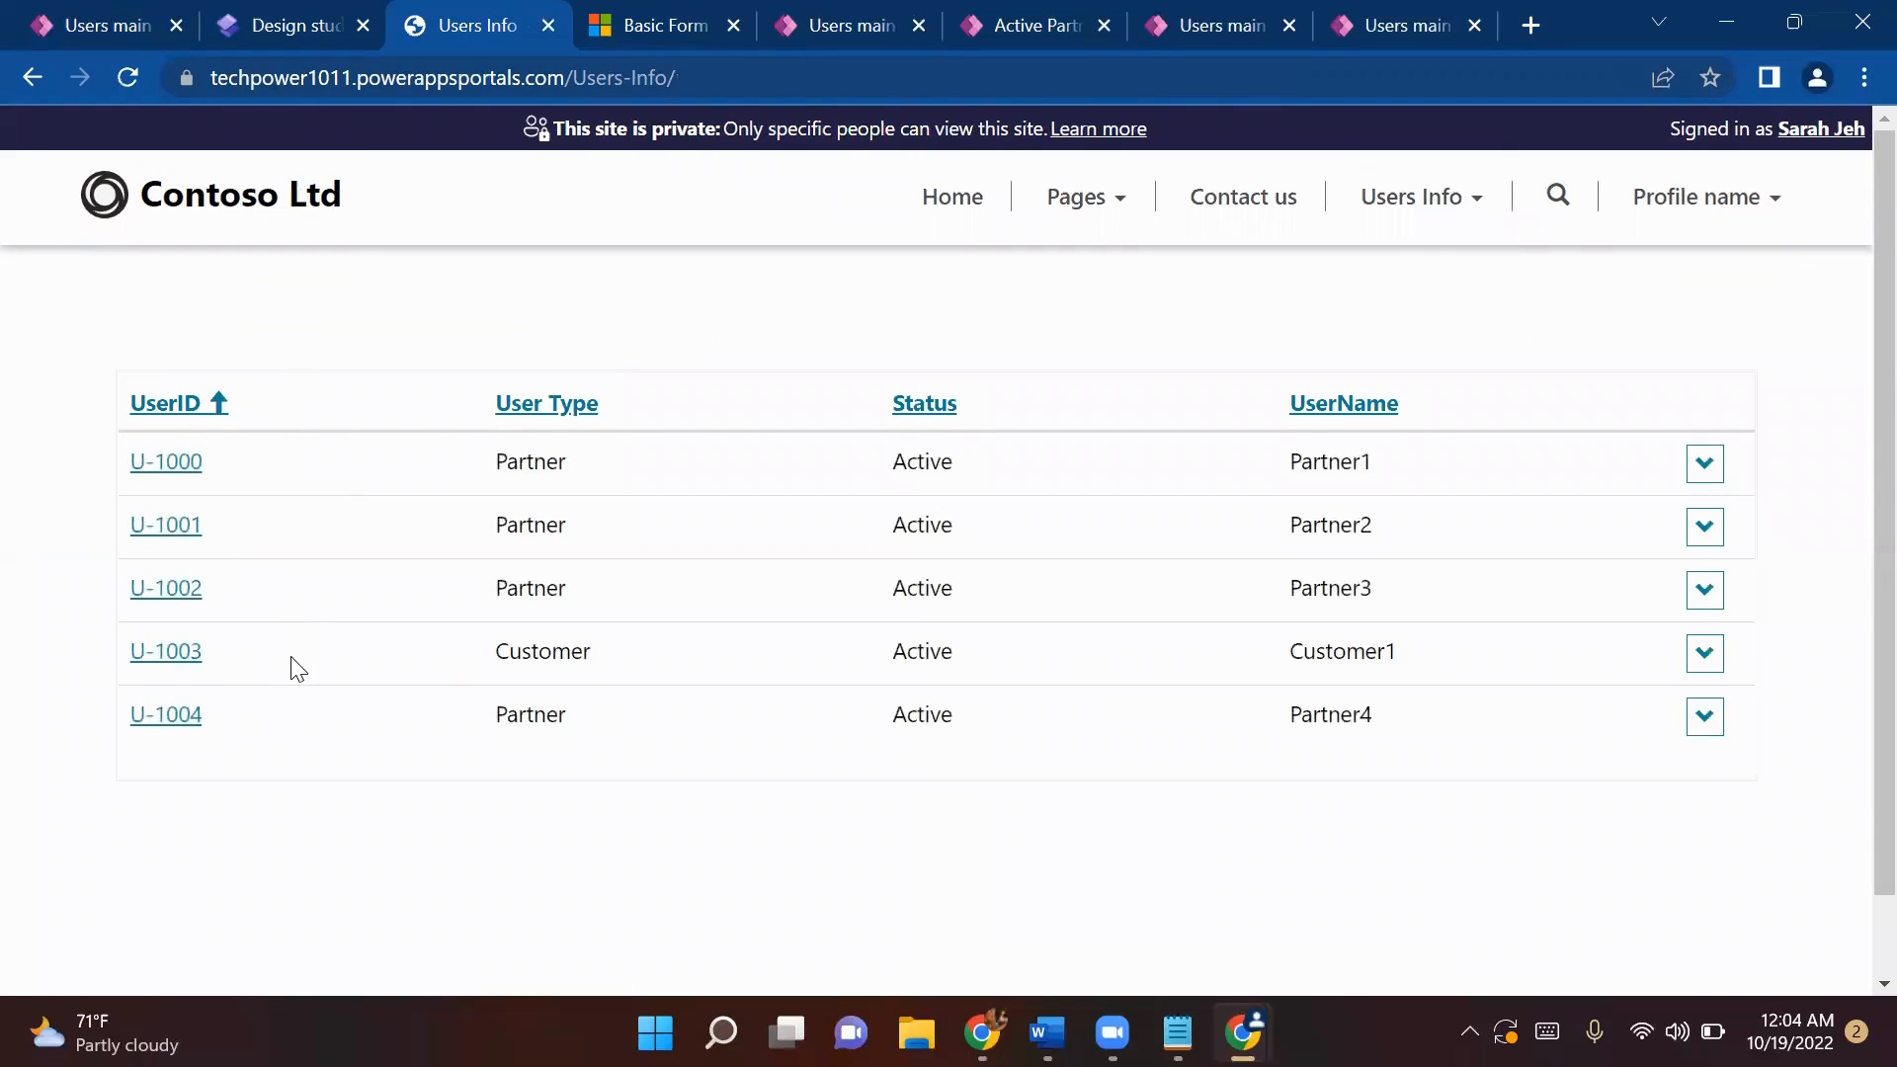
{"action": "left_click", "coordinate": [166, 526]}
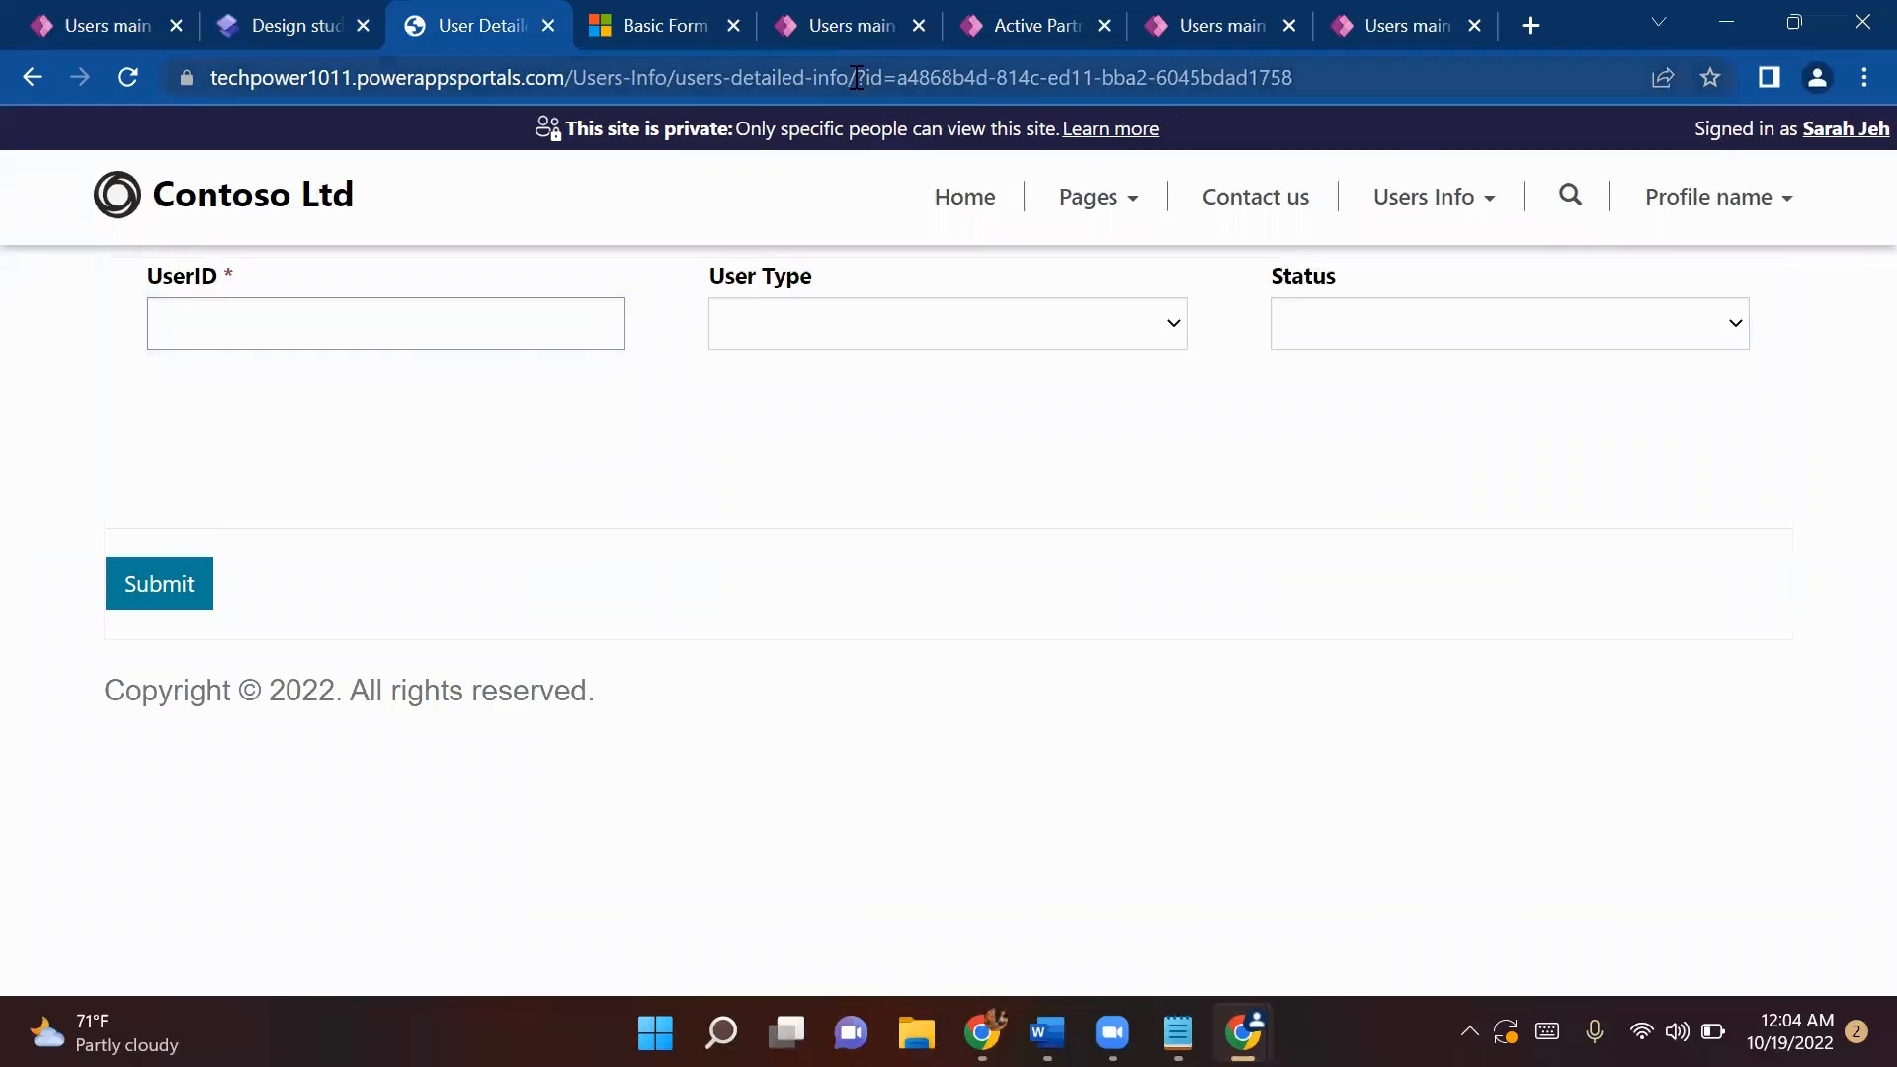
{"action": "left_click_drag", "start_coordinate": [856, 78], "coordinate": [1345, 83]}
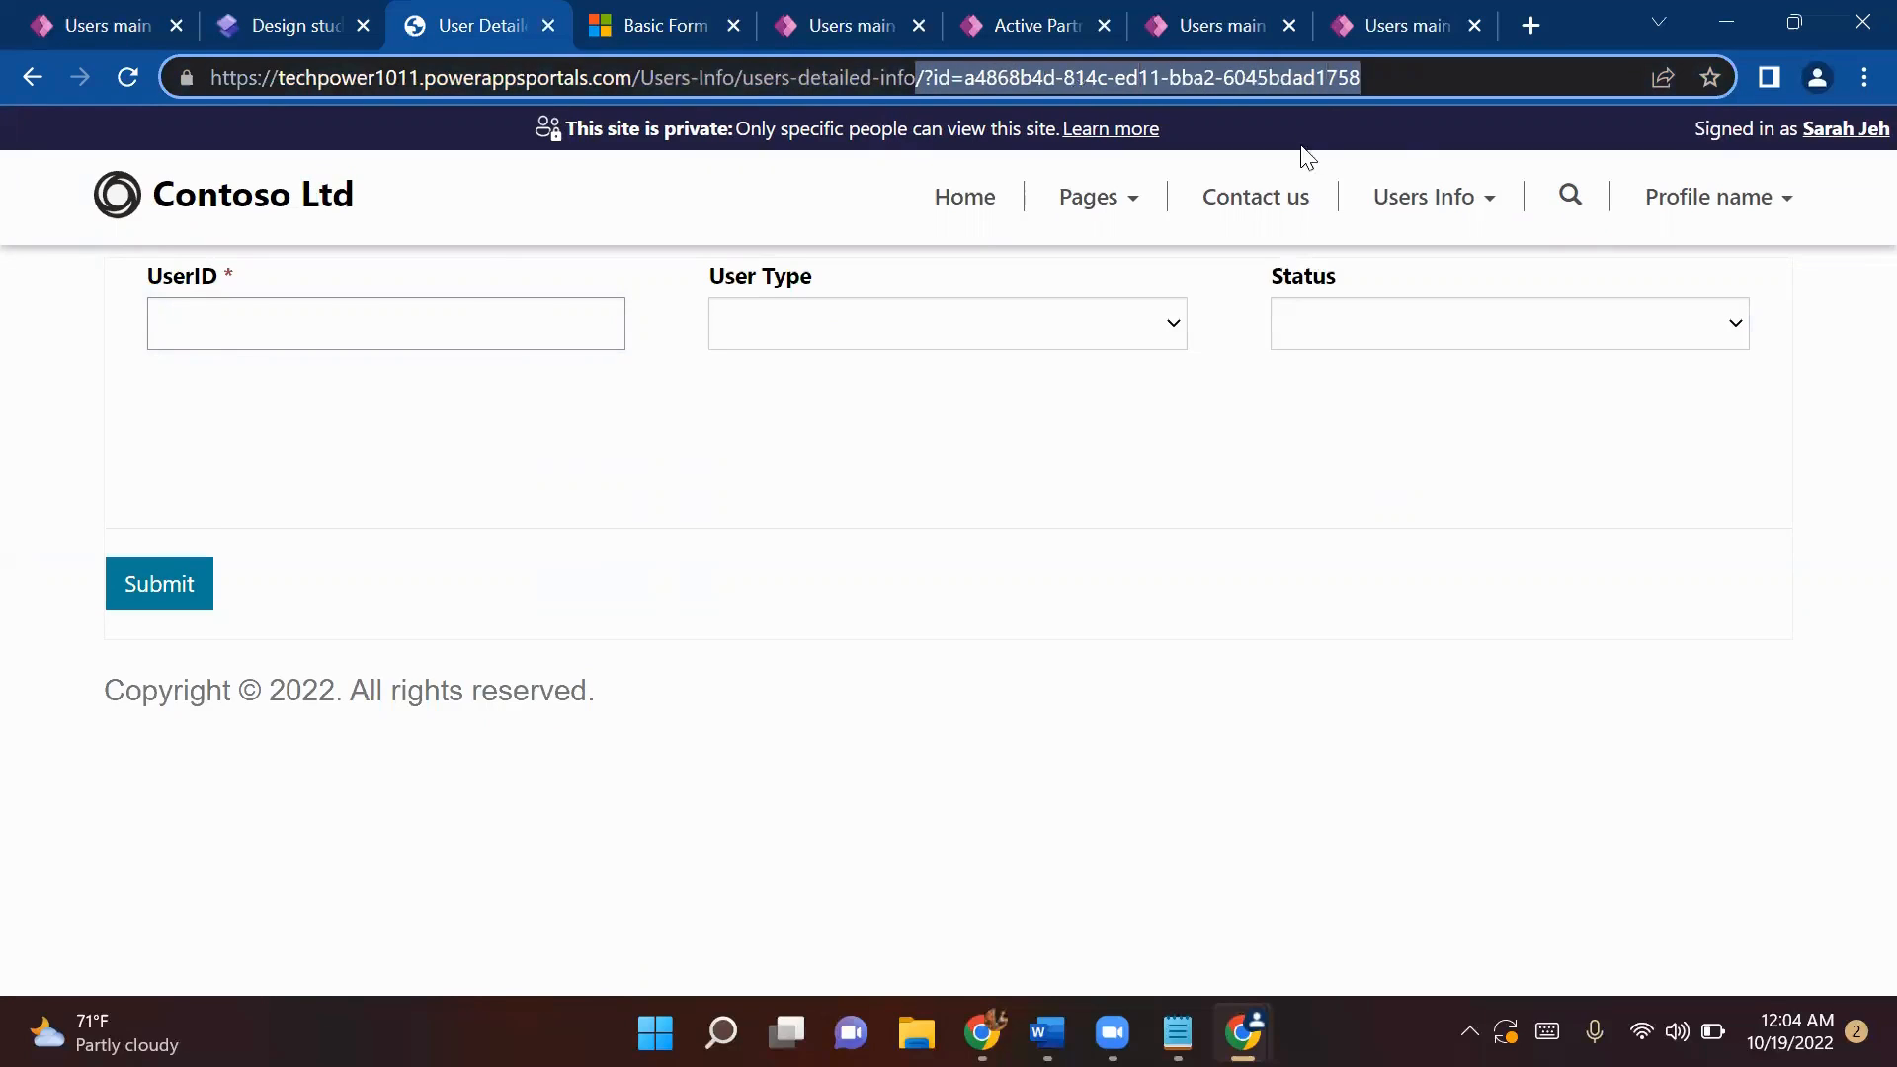
{"action": "left_click", "coordinate": [833, 336]}
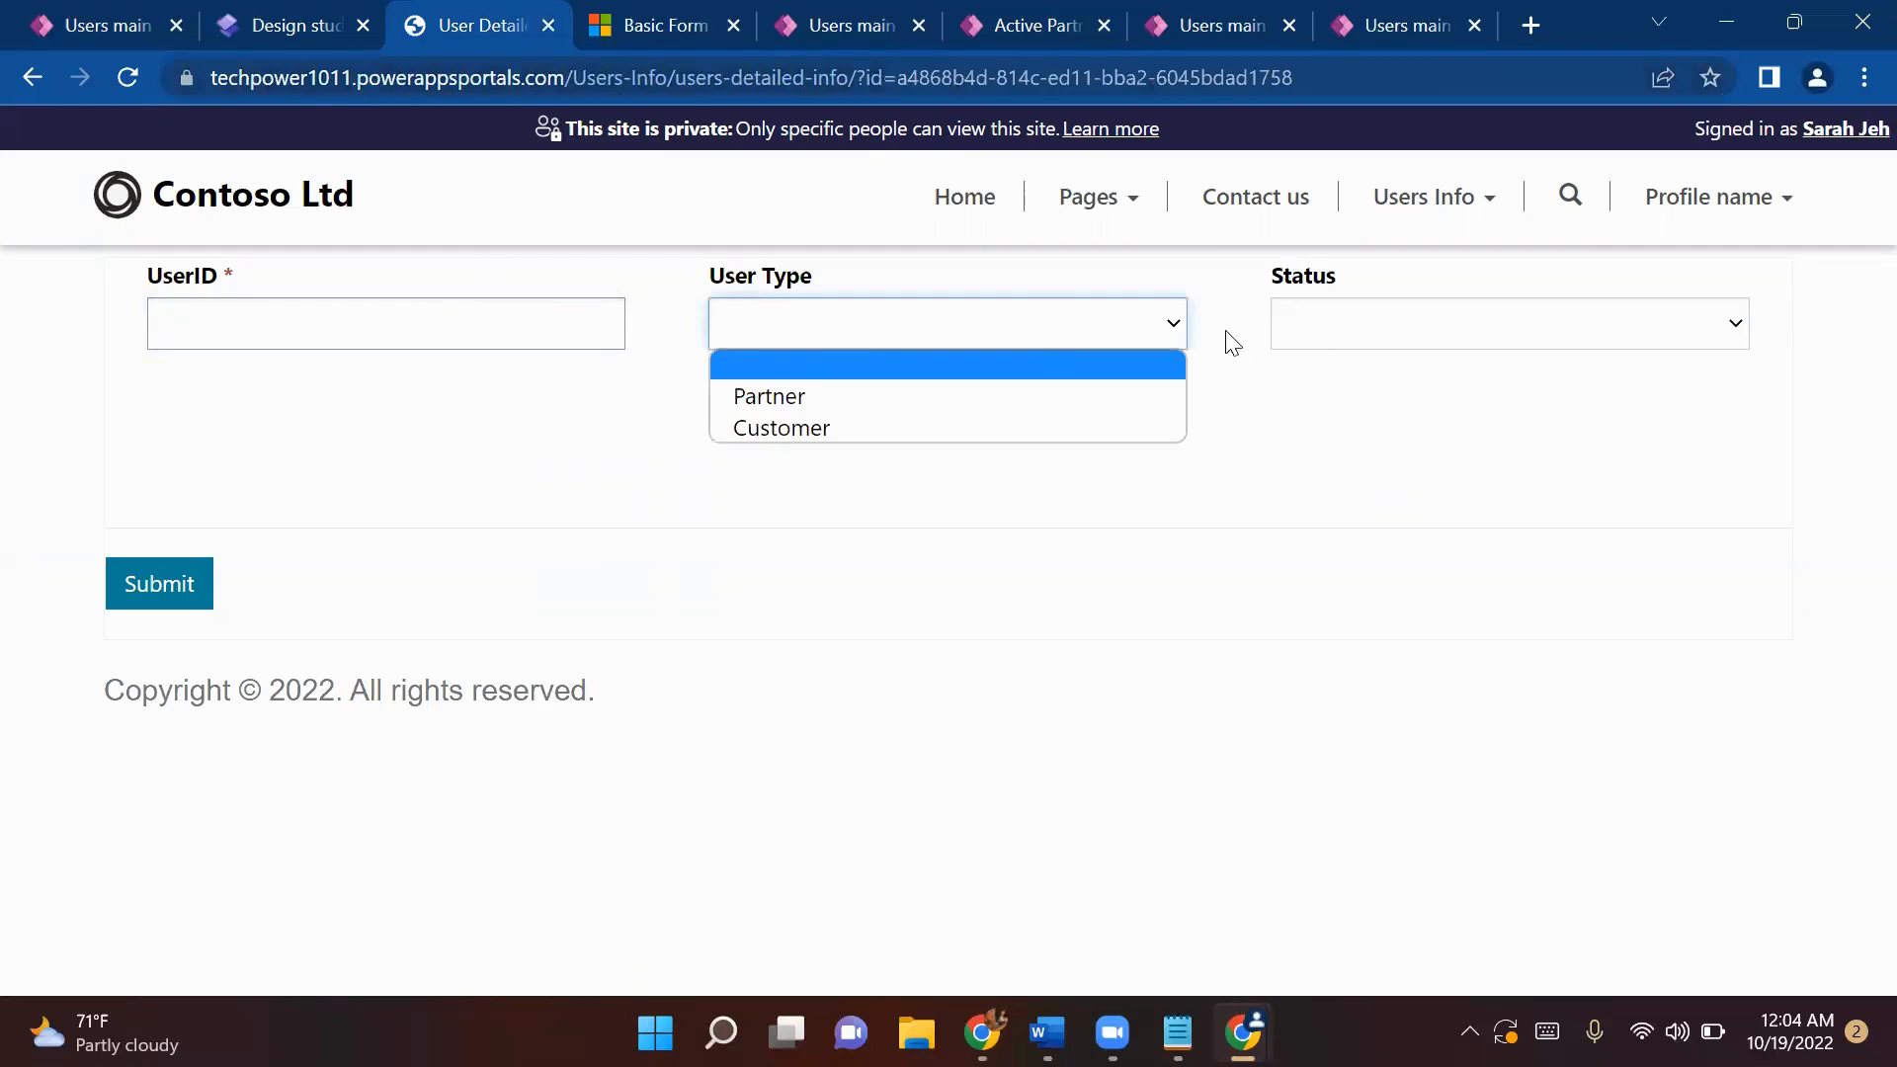
{"action": "left_click", "coordinate": [1451, 330]}
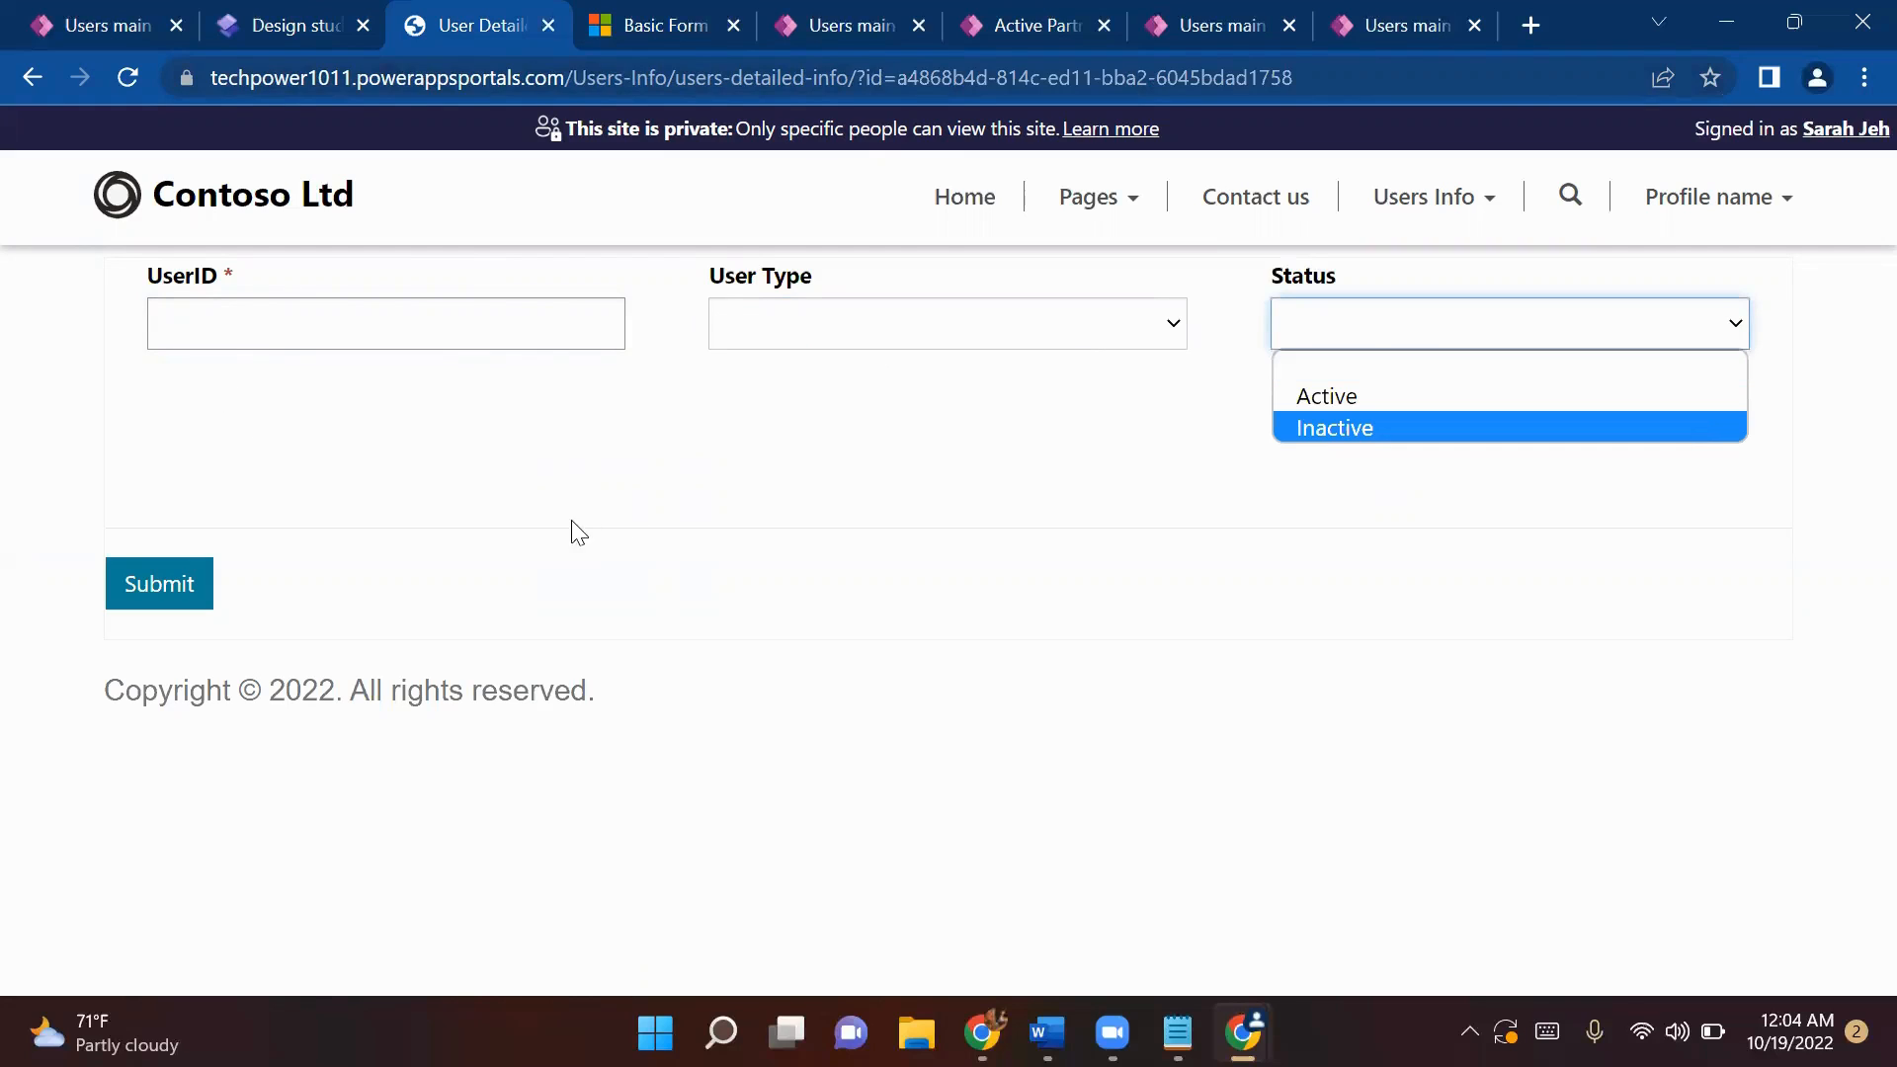
- Return to the design studio and set the User Detailed Info page's form data to "Is read-only"
{"action": "left_click", "coordinate": [265, 11]}
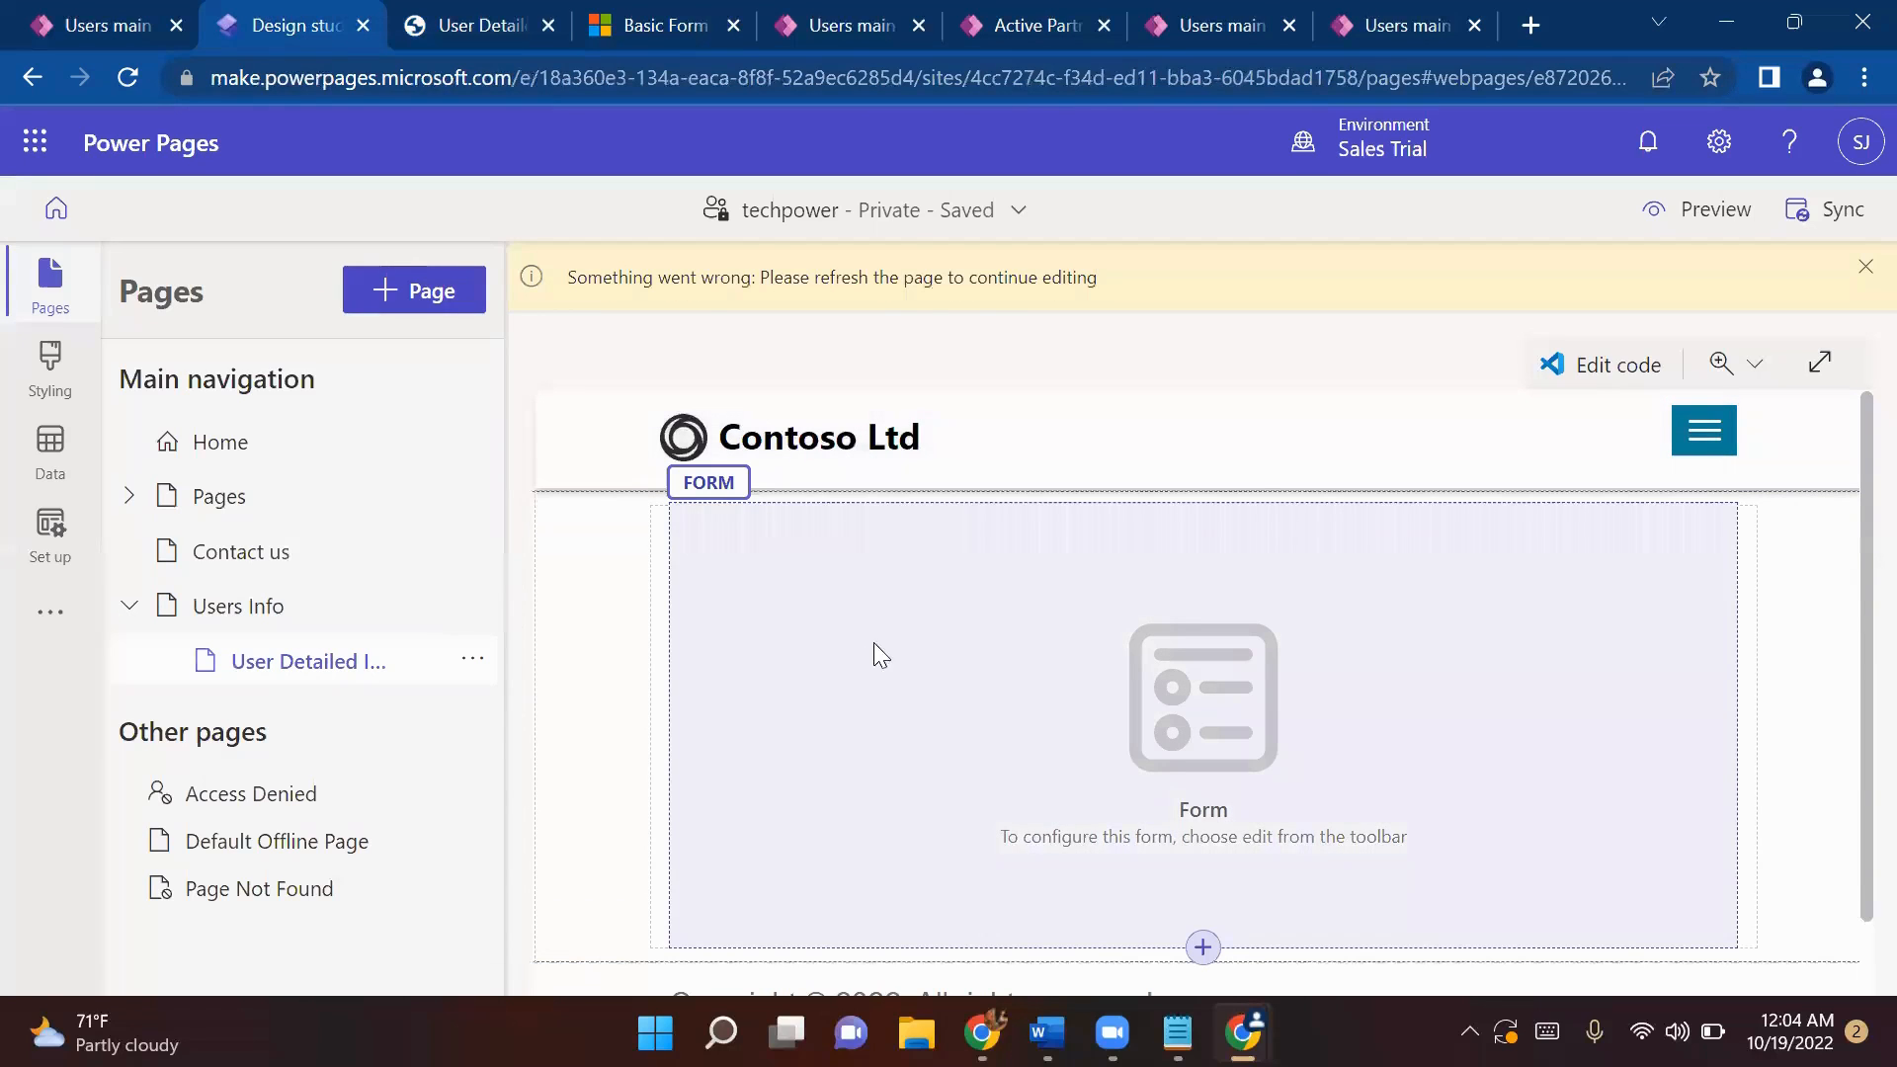
{"action": "left_click", "coordinate": [874, 642]}
{"action": "left_click", "coordinate": [776, 484]}
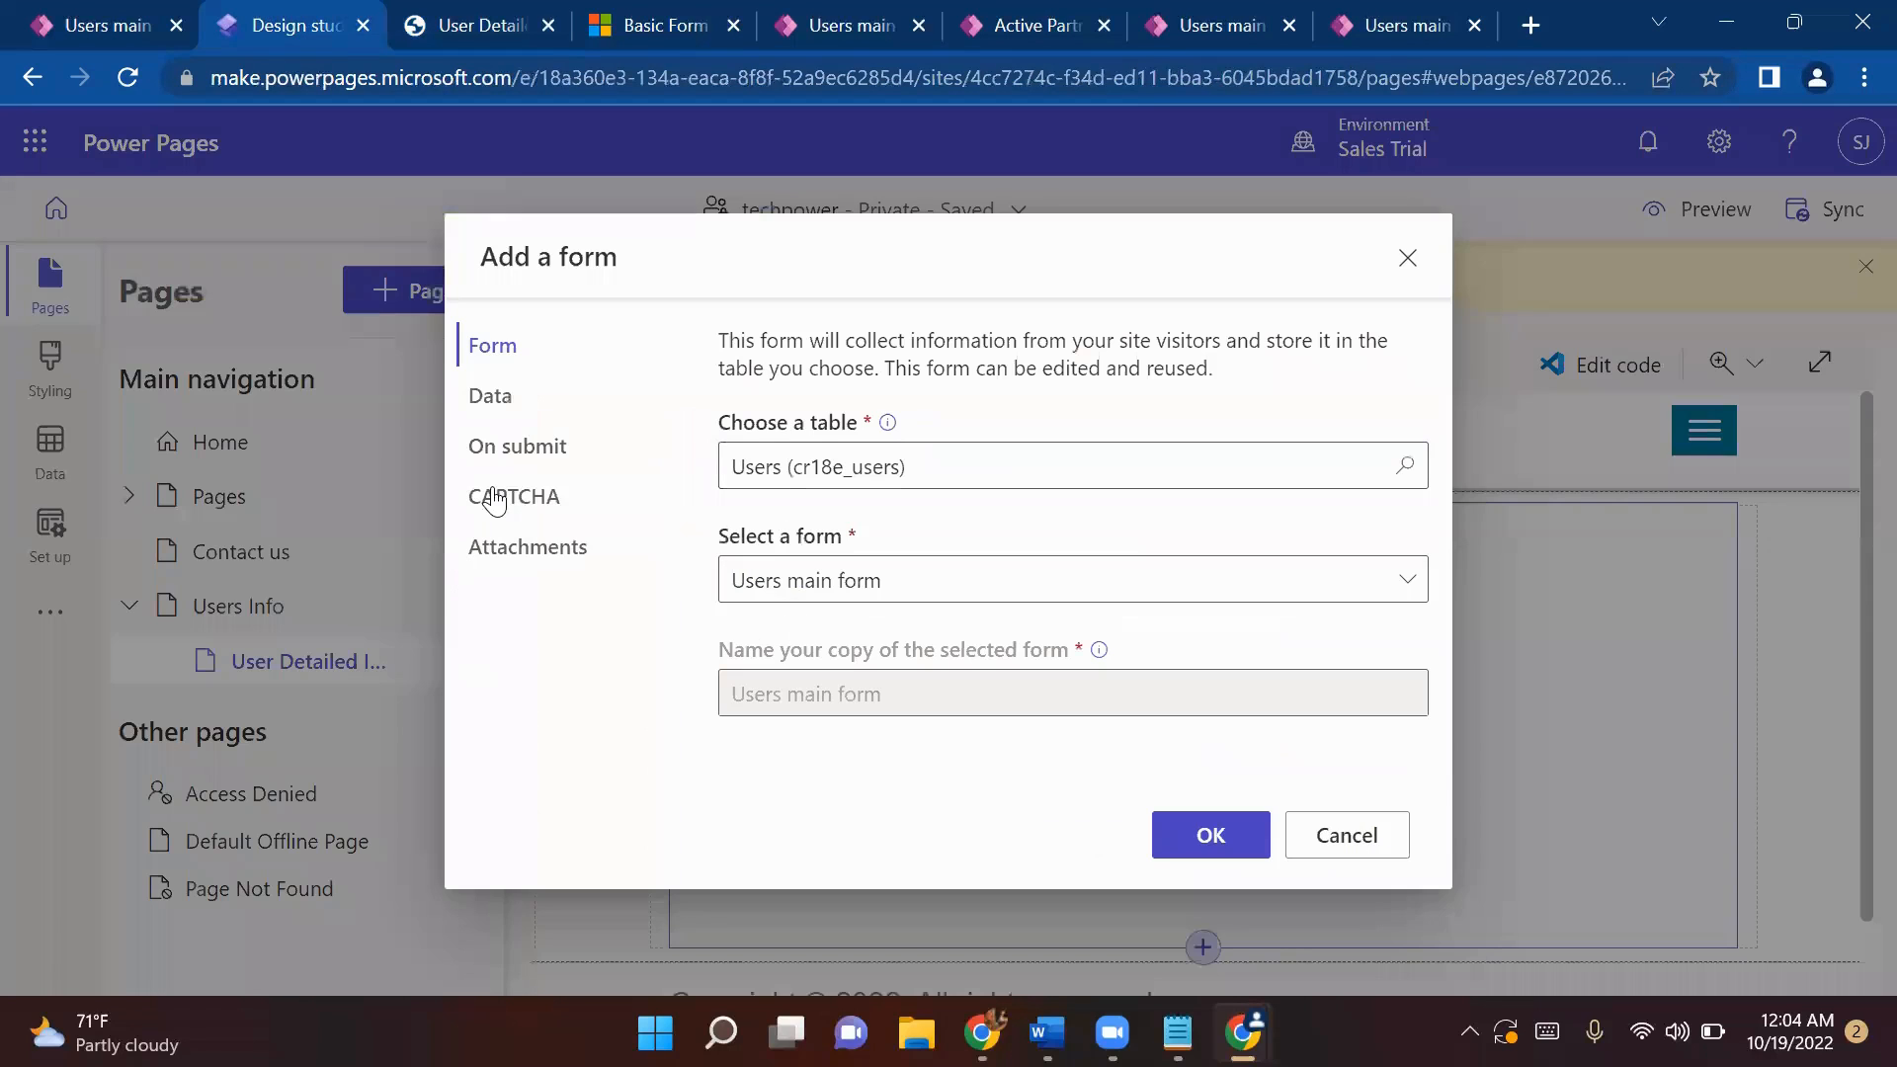
{"action": "left_click", "coordinate": [531, 415]}
{"action": "left_click", "coordinate": [927, 395]}
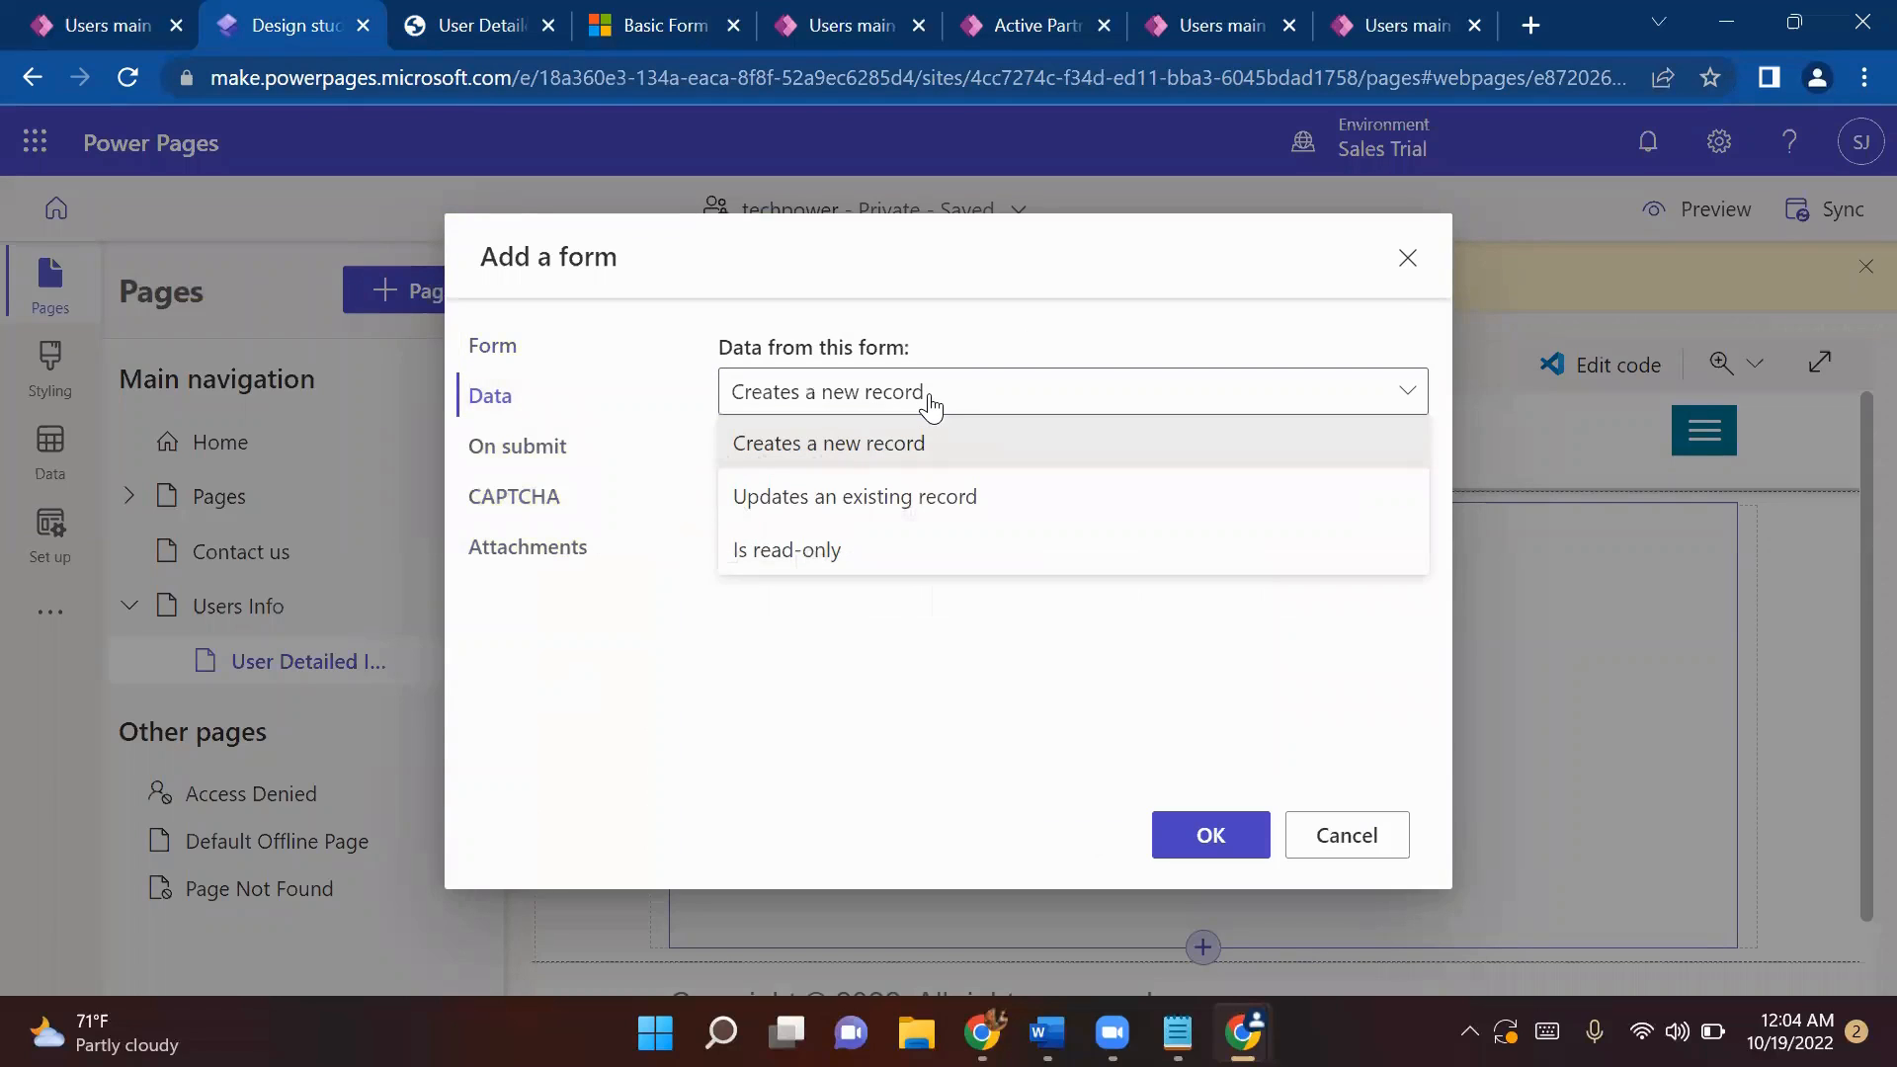
{"action": "left_click", "coordinate": [809, 551]}
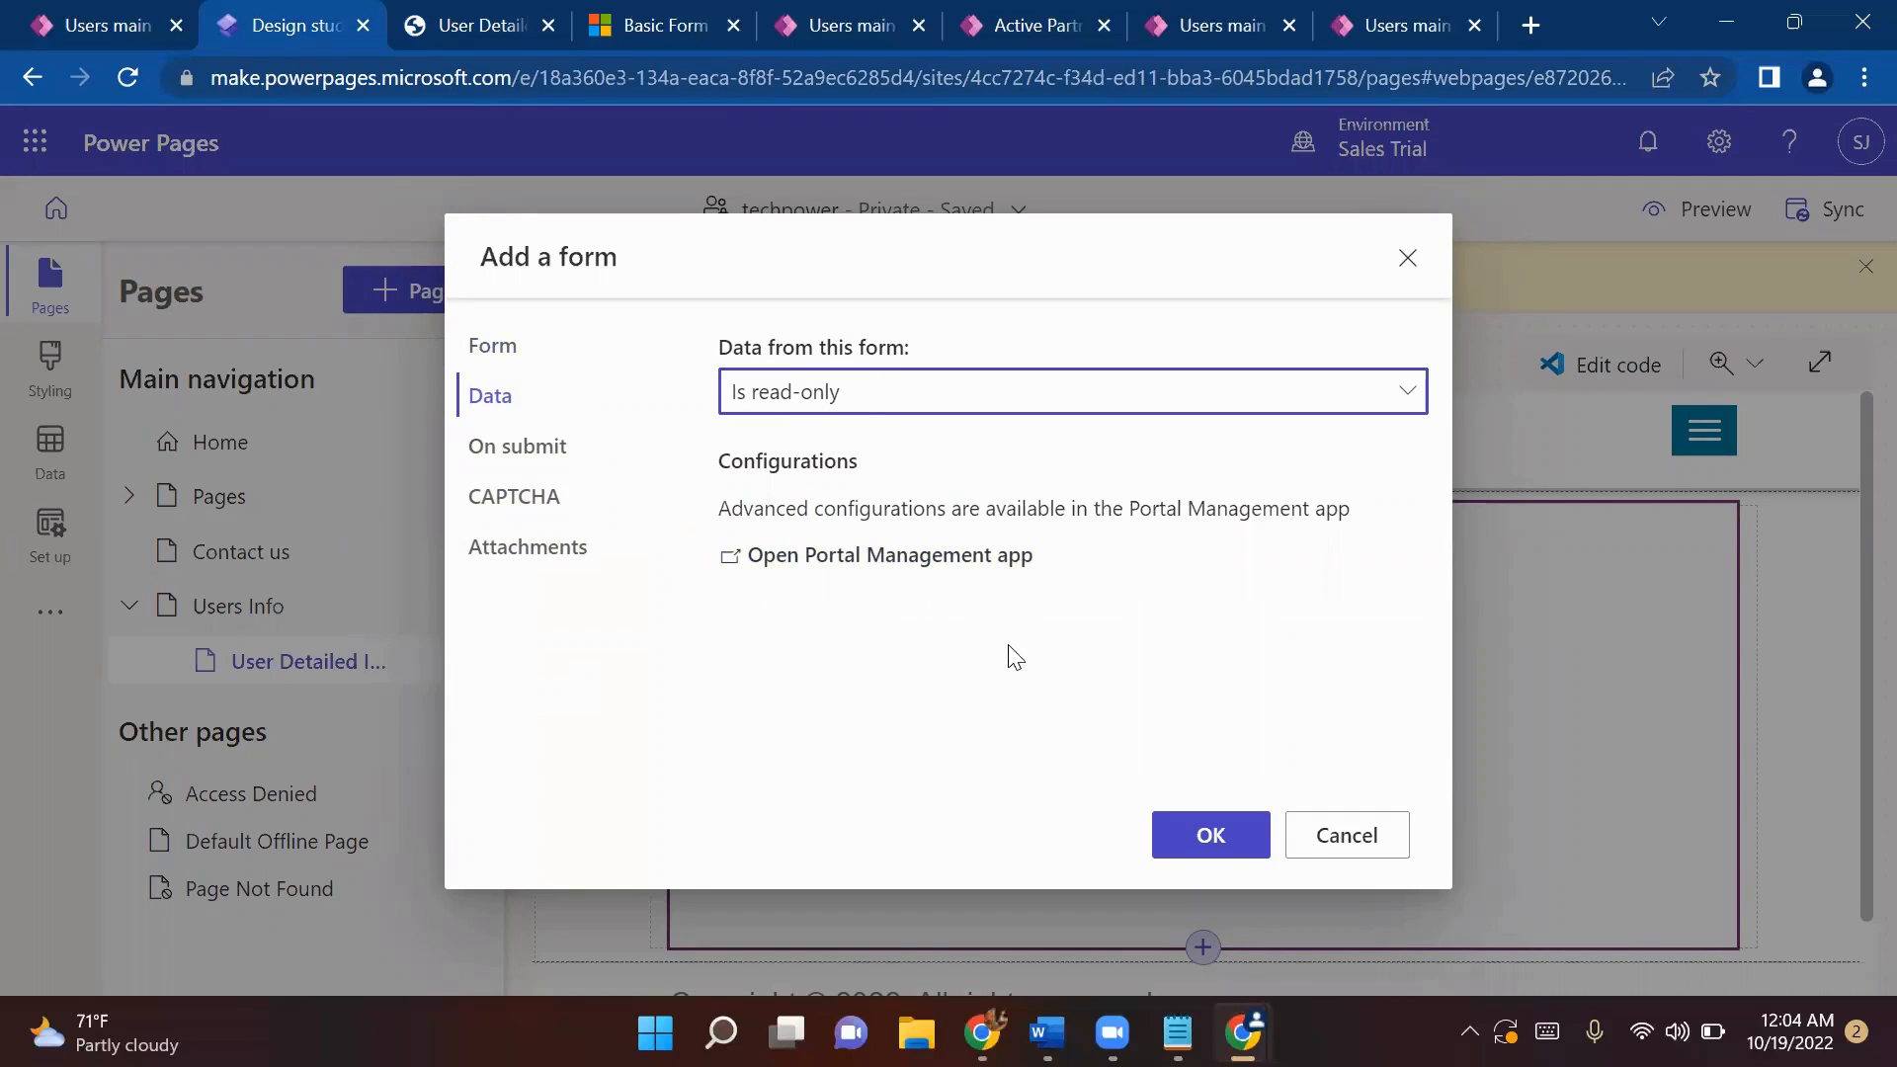
{"action": "left_click", "coordinate": [1162, 828]}
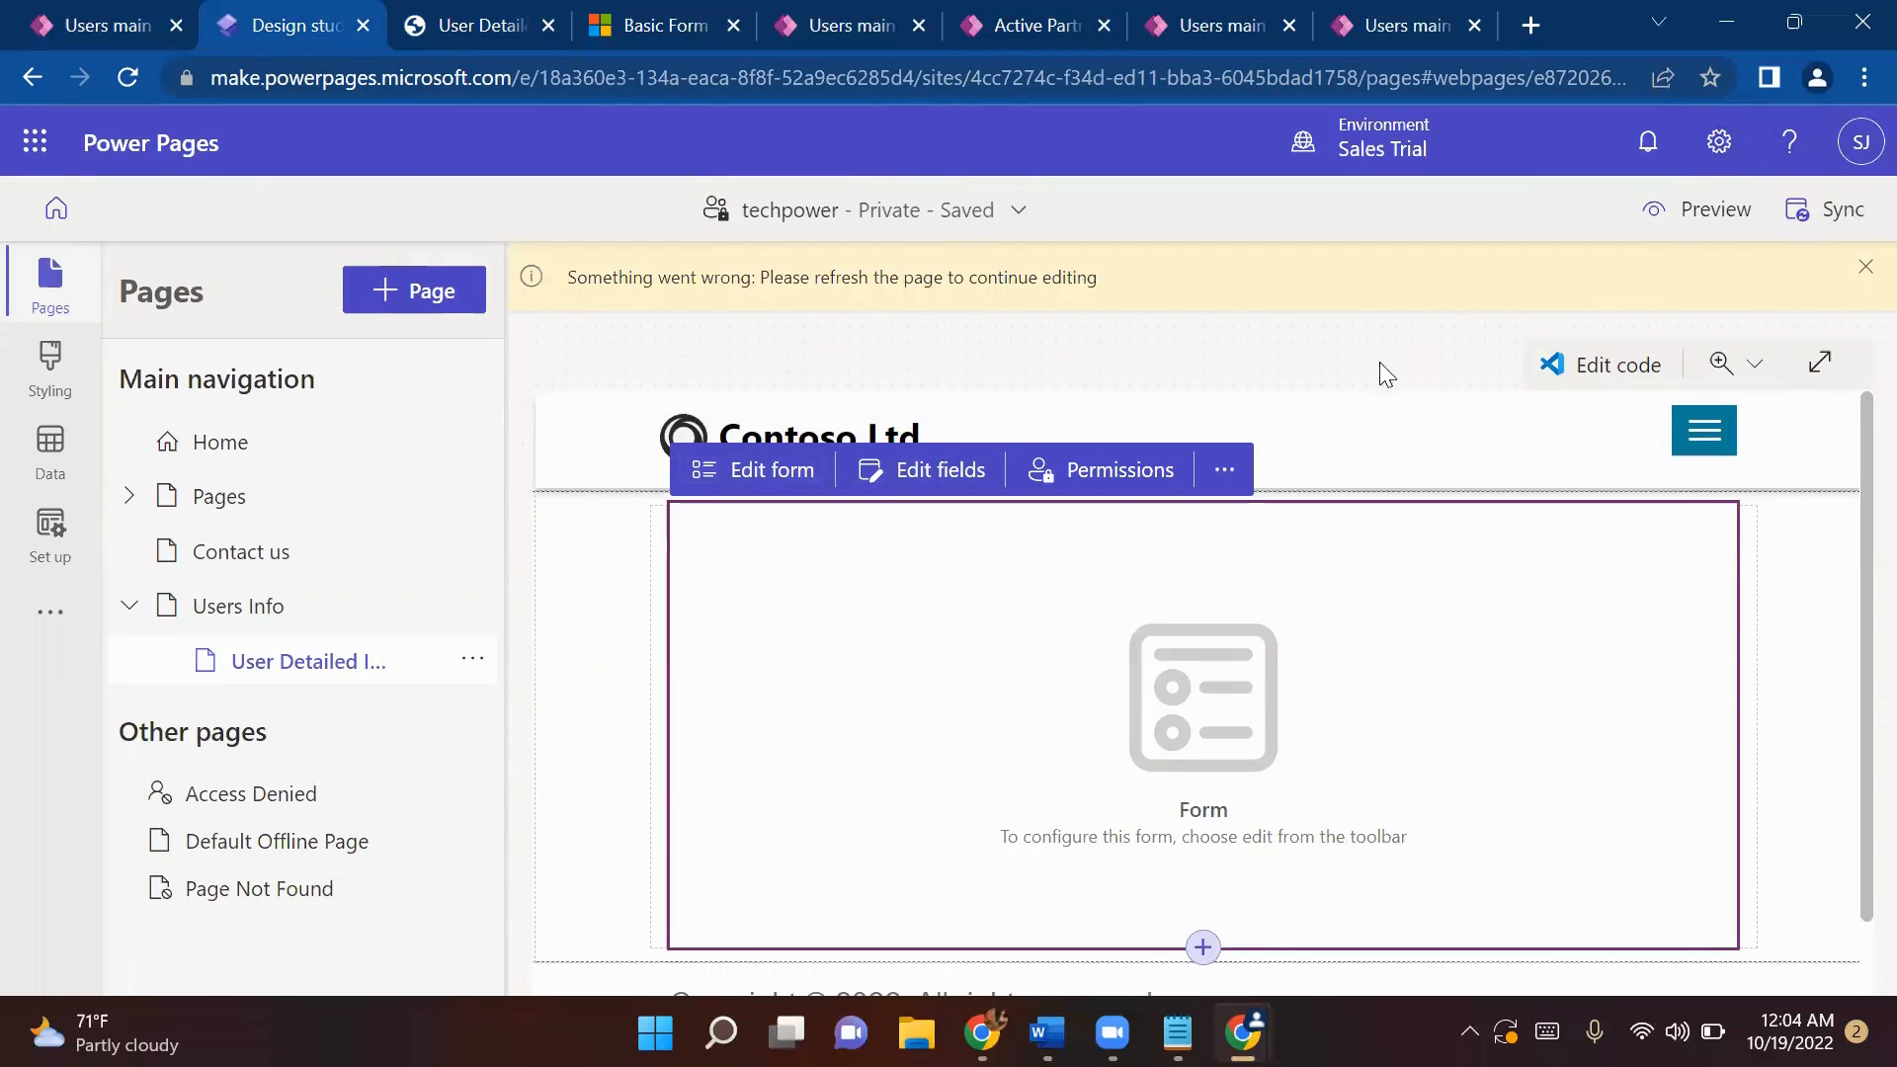
- Dismiss the error notice and recheck the form's data mode in its settings
{"action": "left_click", "coordinate": [1866, 267]}
{"action": "left_click", "coordinate": [759, 405]}
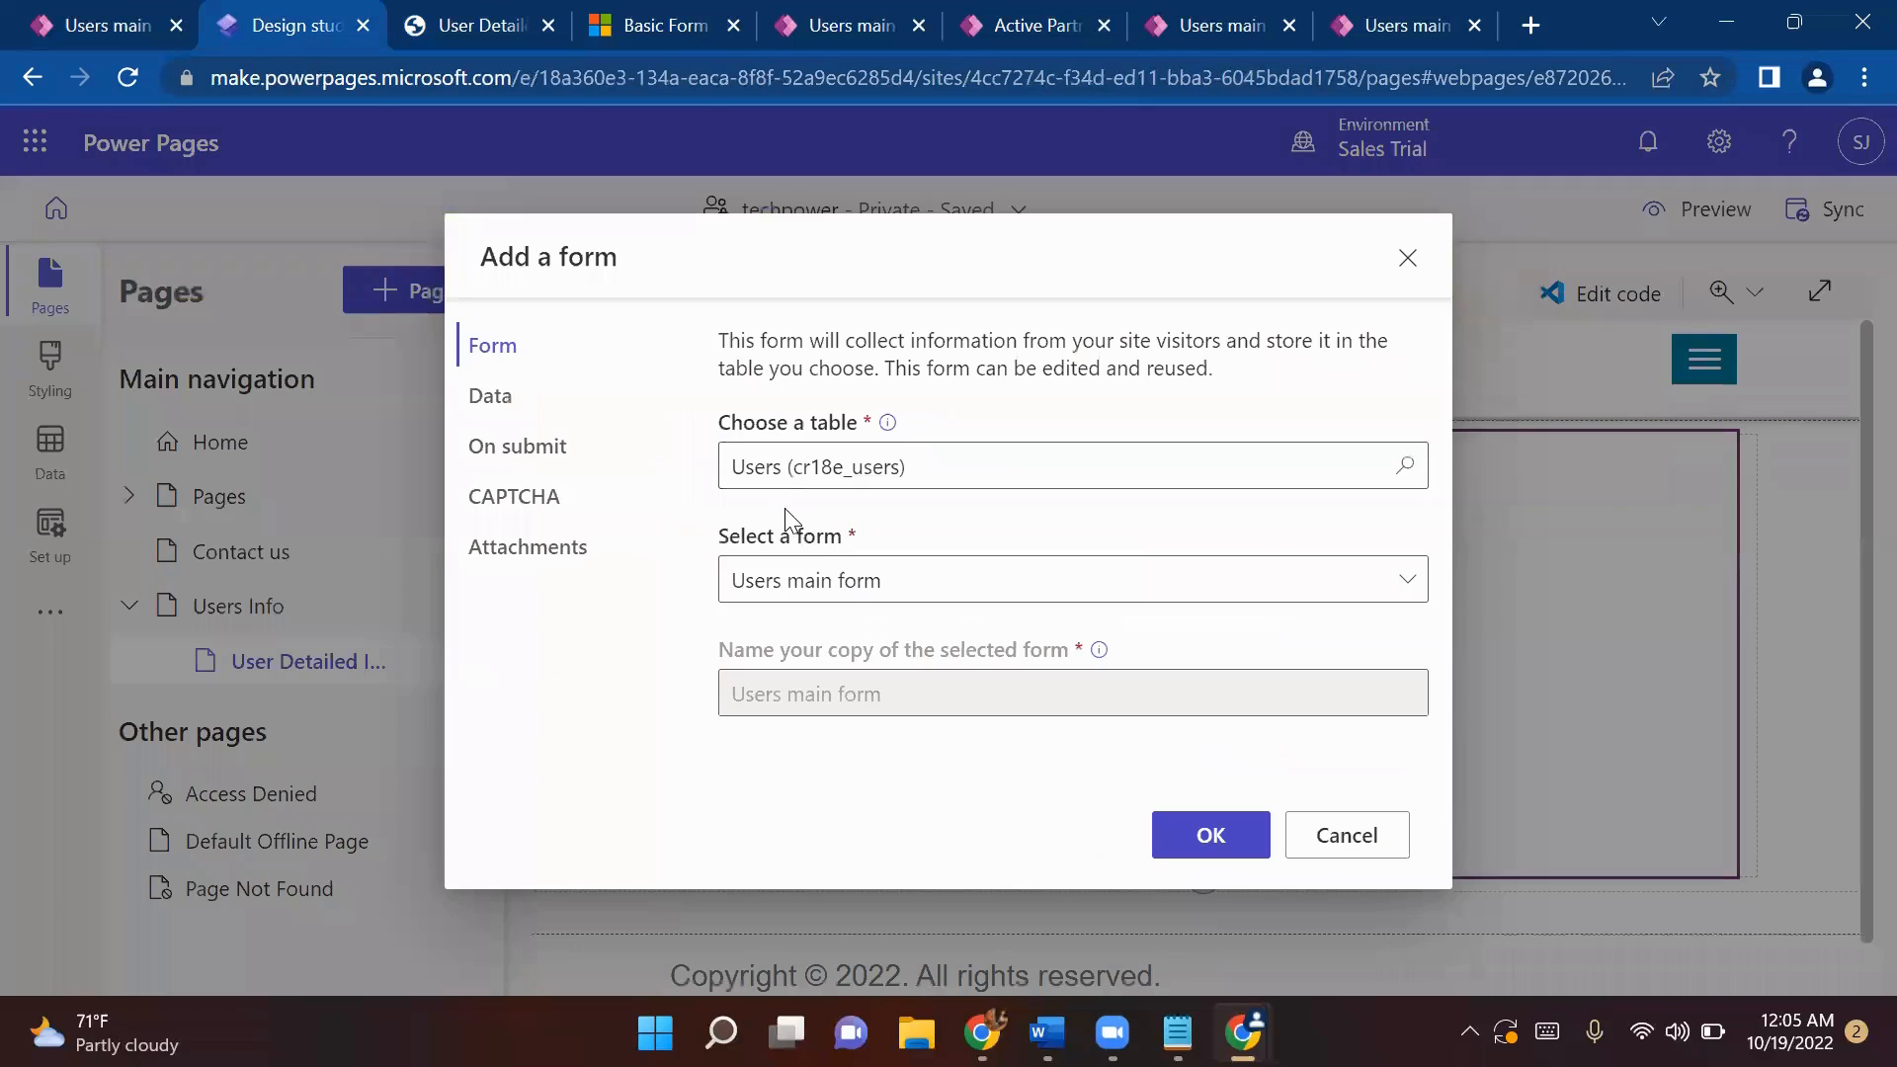
{"action": "left_click", "coordinate": [507, 402]}
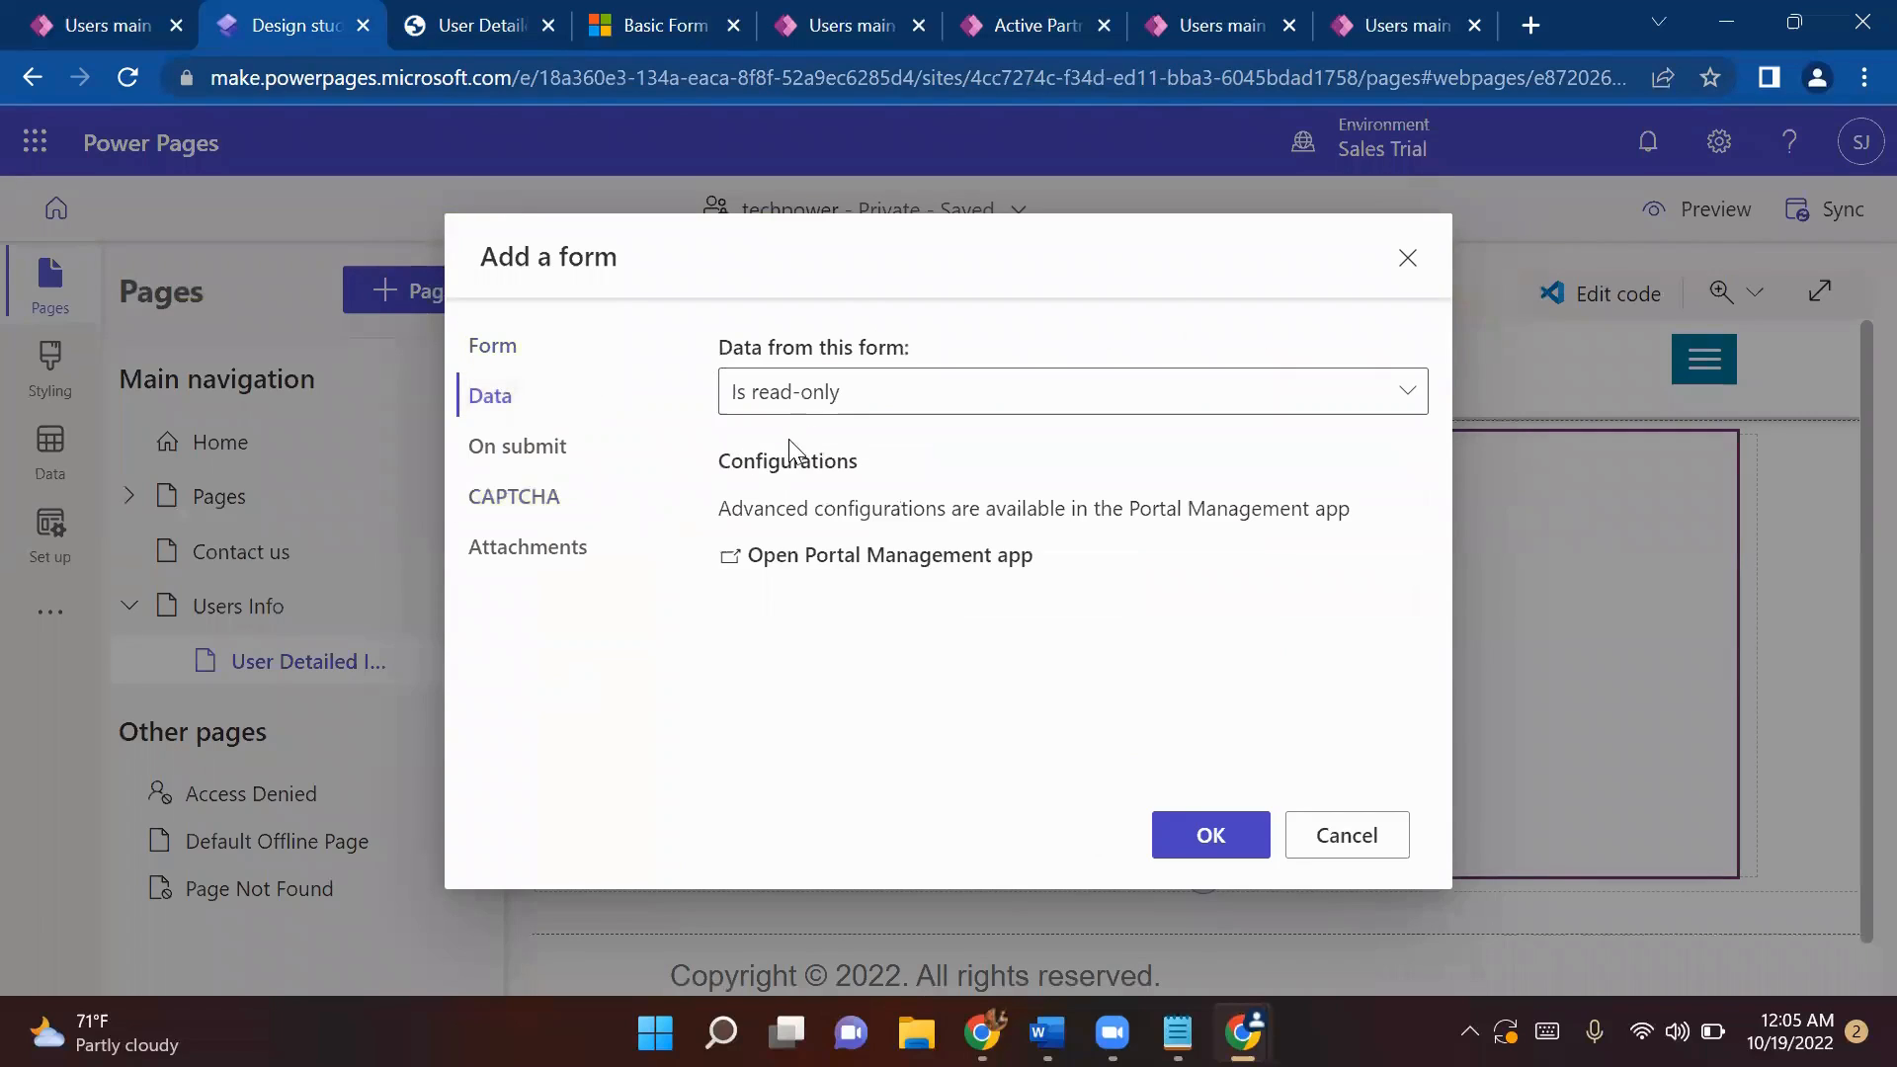
{"action": "left_click", "coordinate": [1175, 834]}
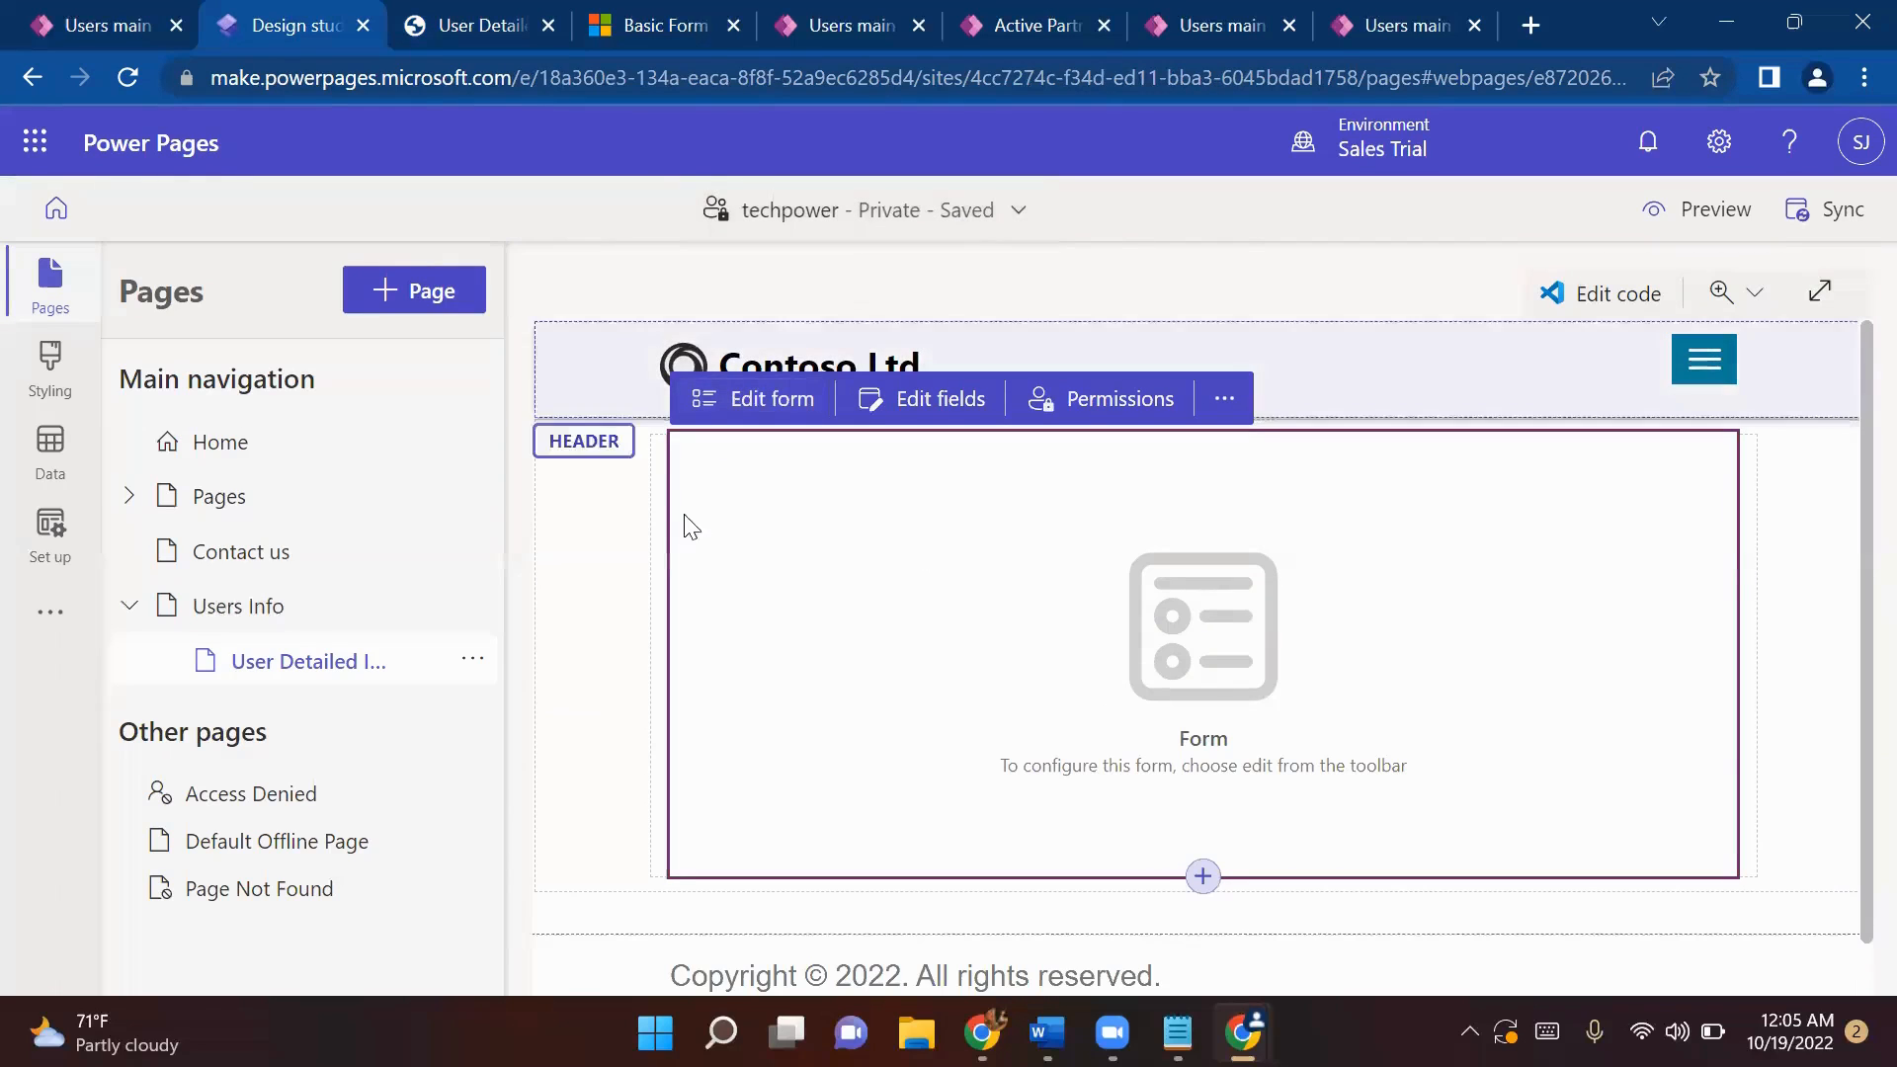
- Preview the Users Info page at desktop size and open the first user's details from the list
{"action": "left_click", "coordinate": [1695, 219]}
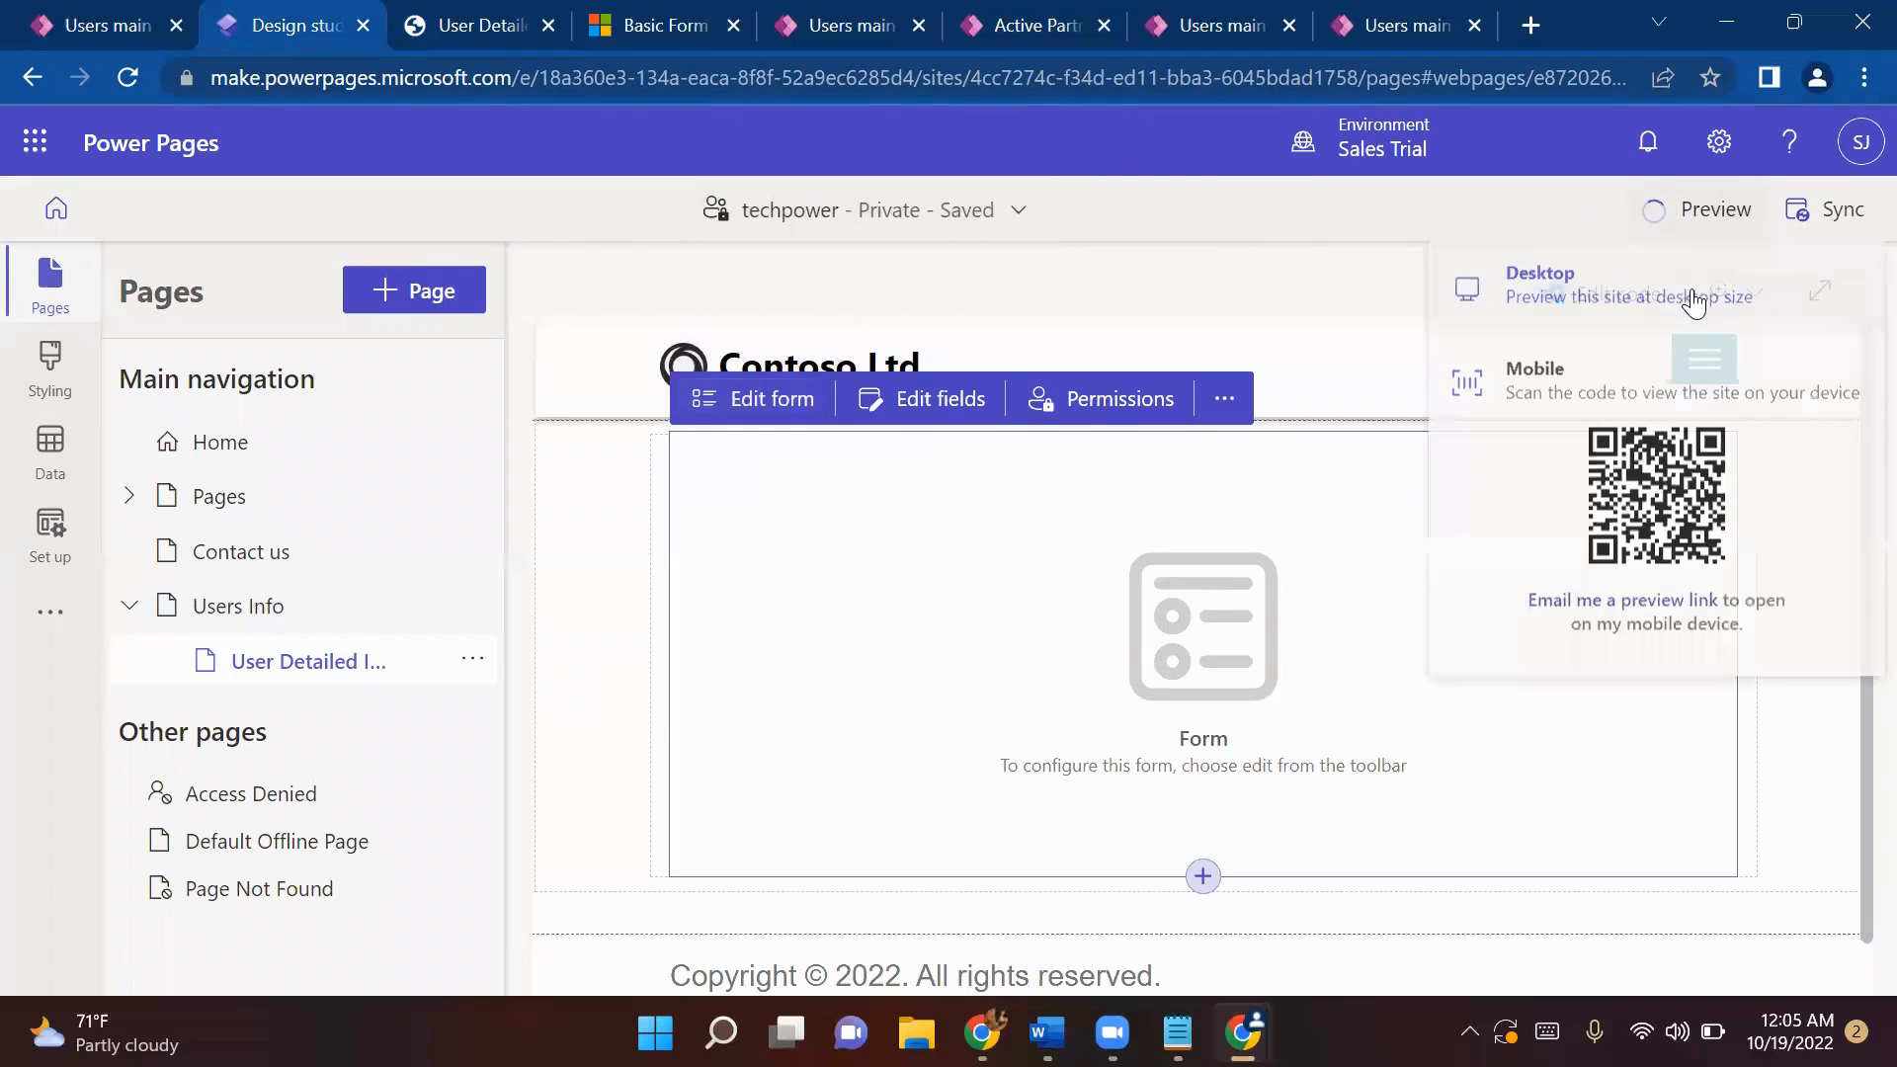
{"action": "left_click", "coordinate": [237, 610]}
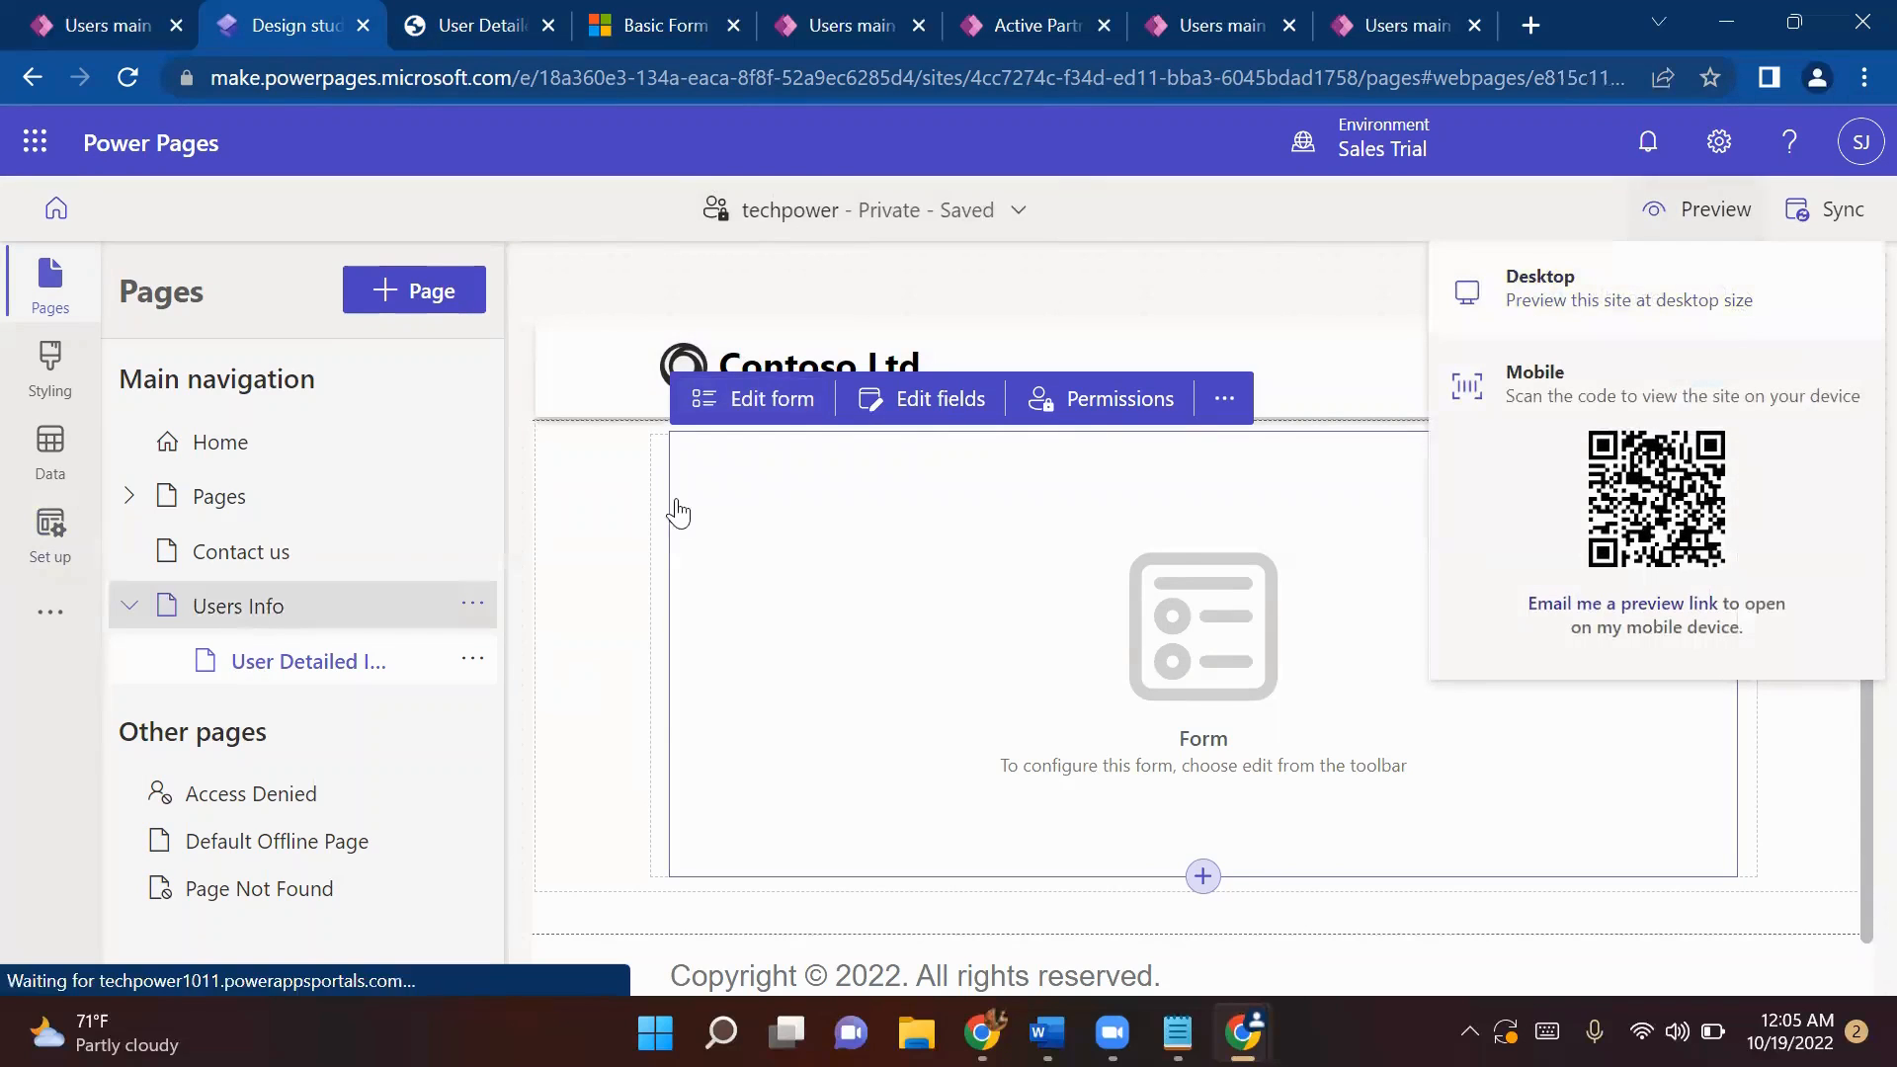
{"action": "left_click", "coordinate": [1699, 215]}
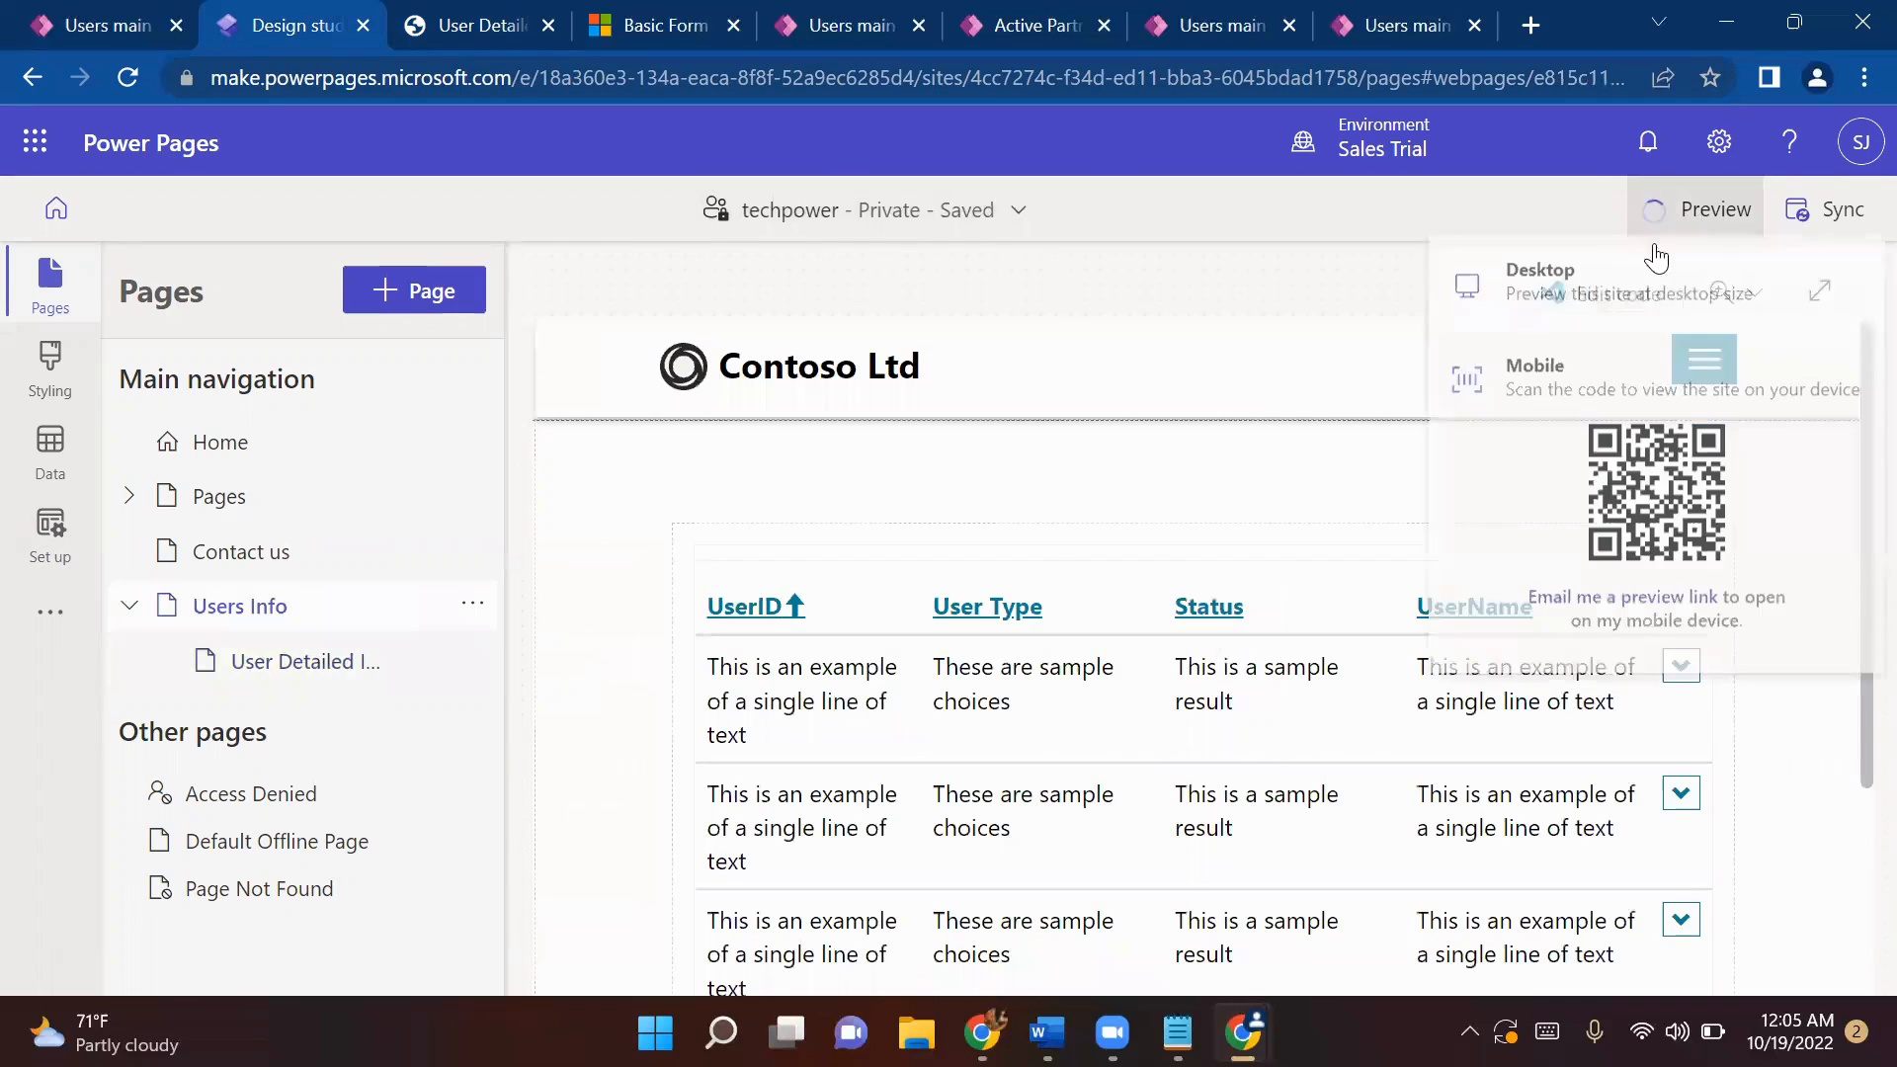
{"action": "left_click", "coordinate": [1566, 314]}
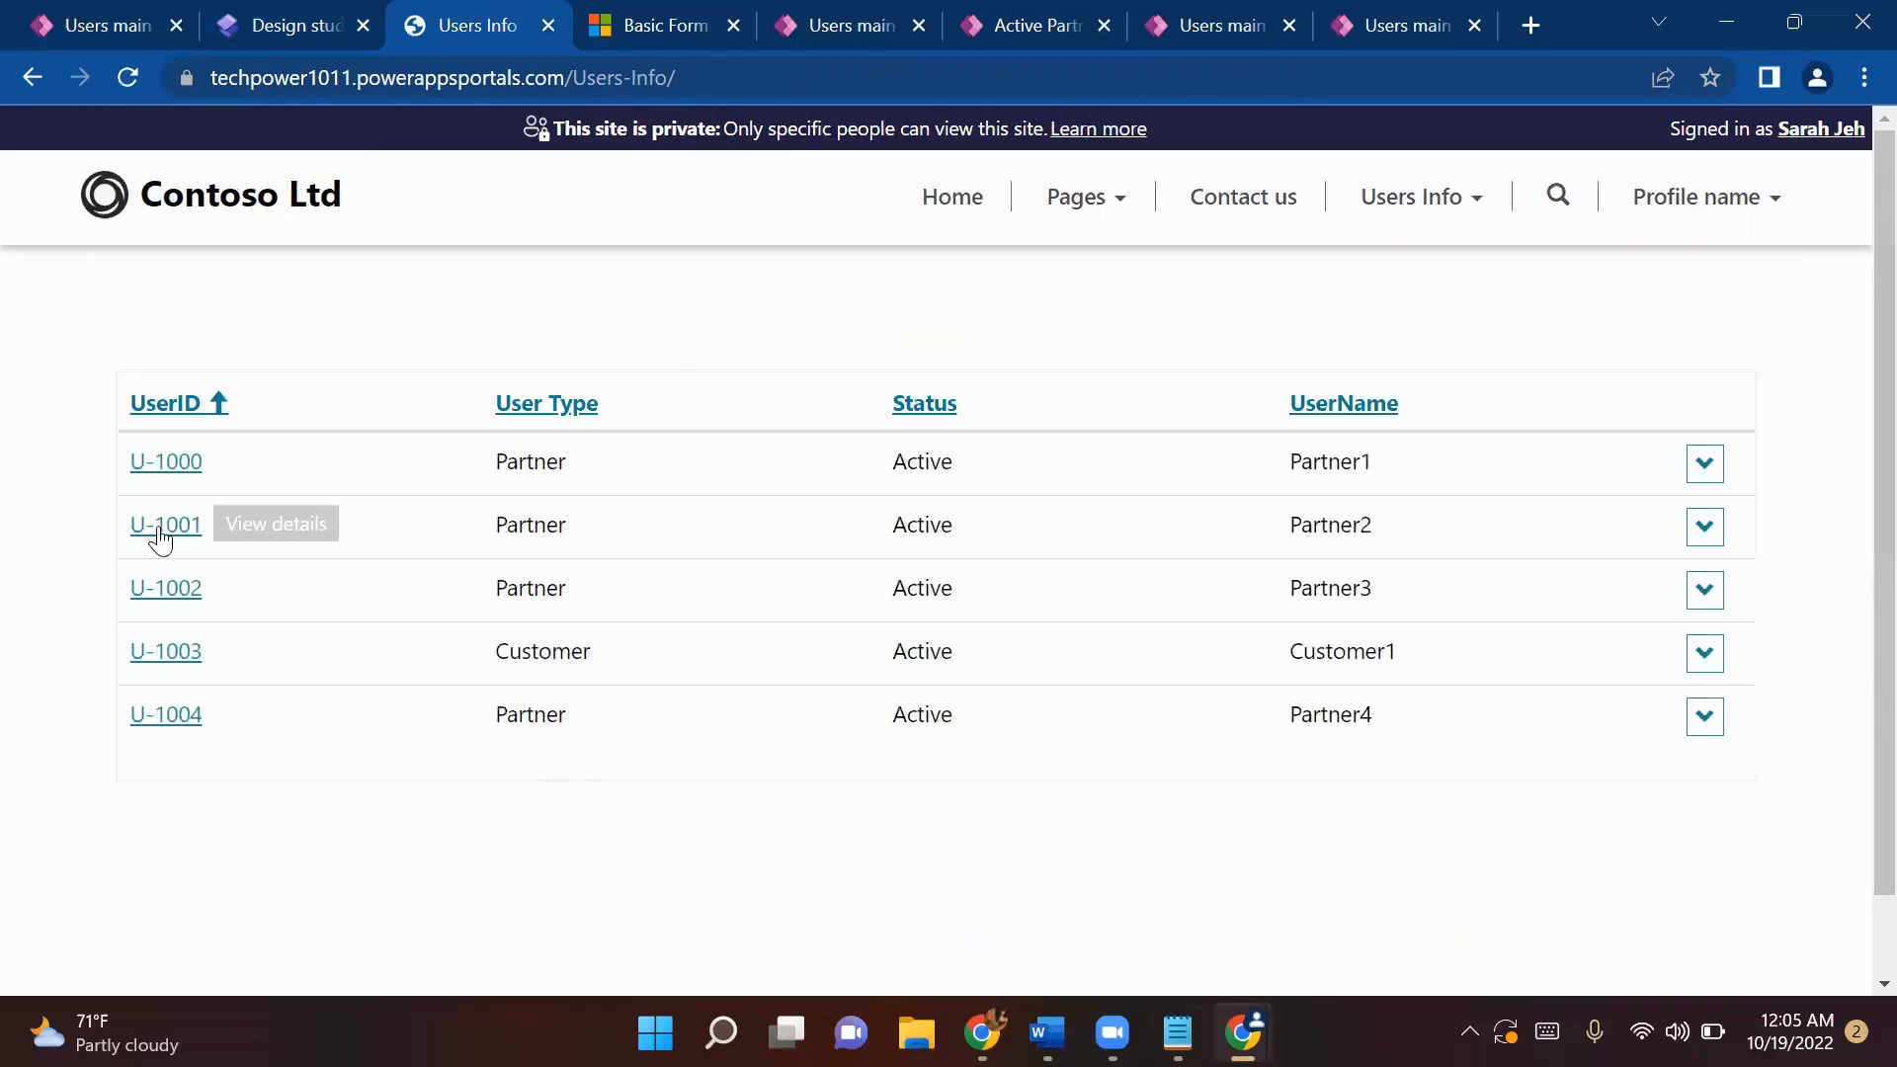
{"action": "left_click", "coordinate": [138, 467]}
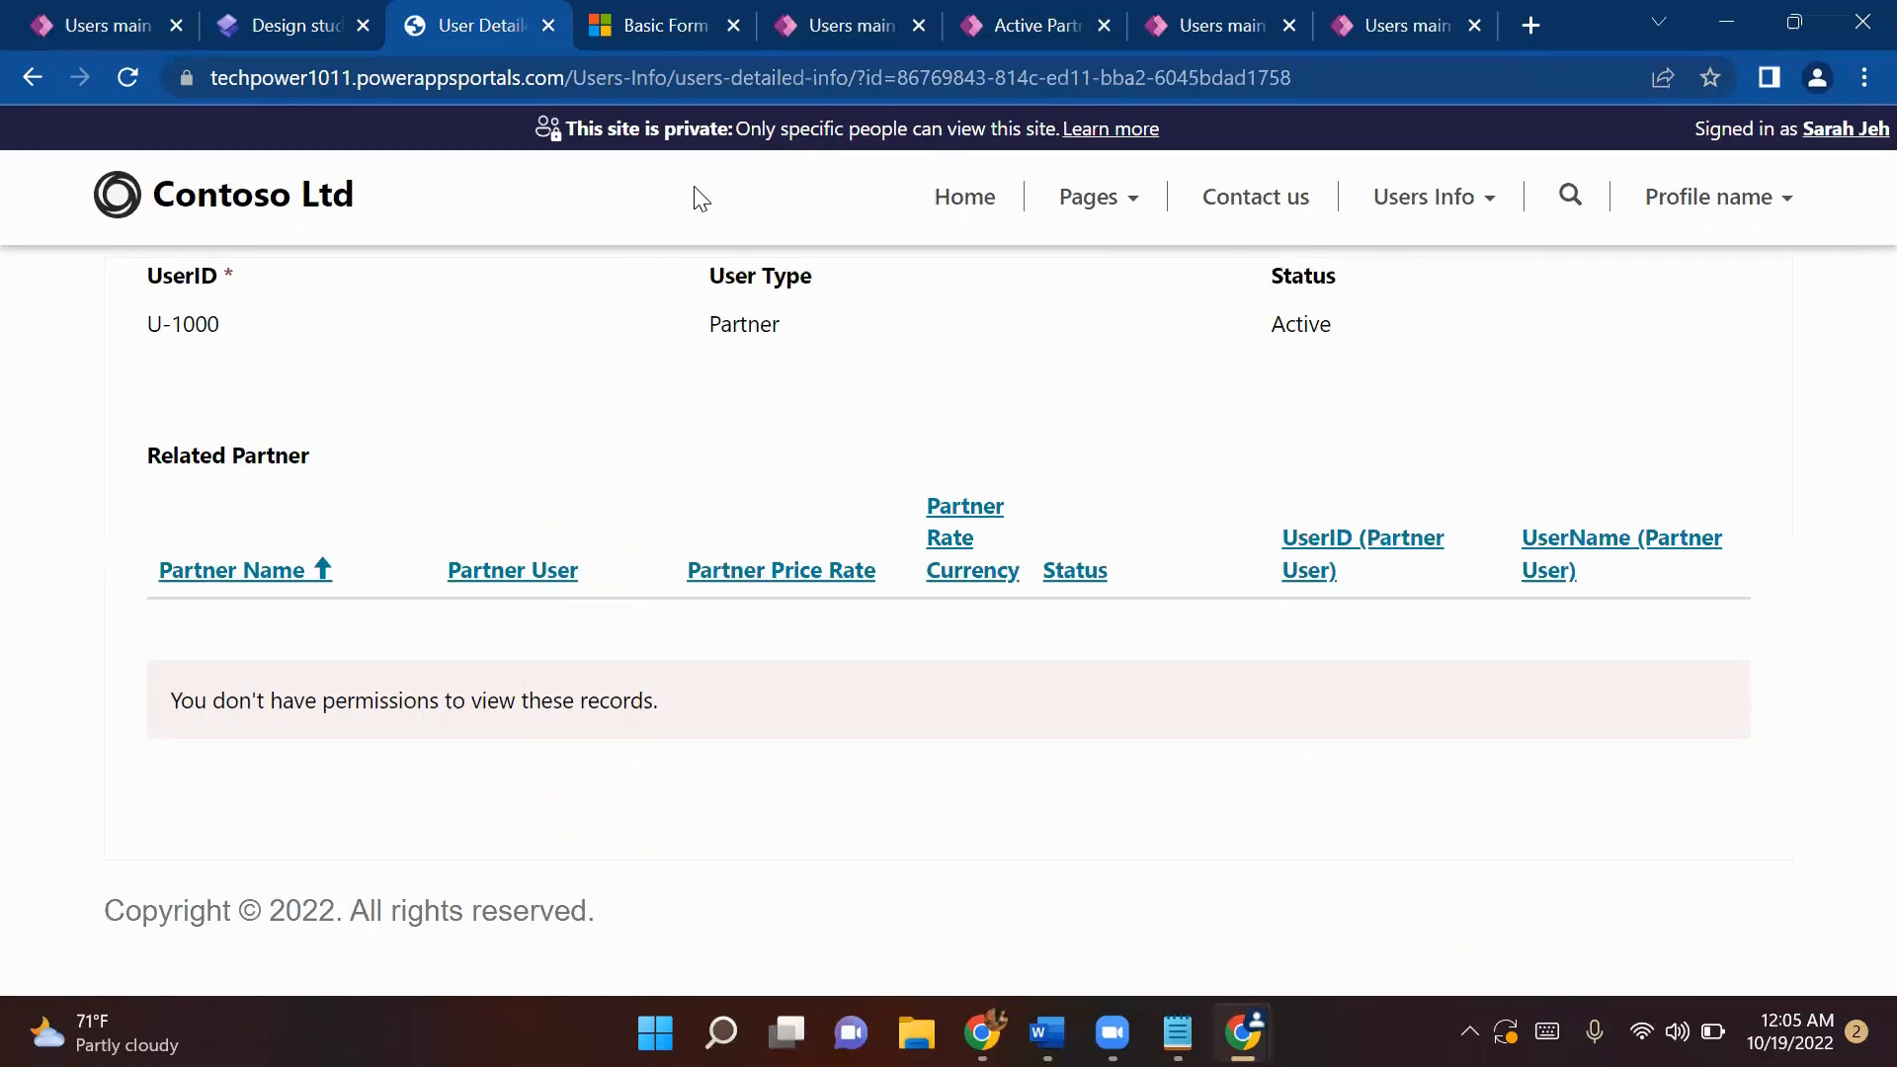
- Open the customer-type user's details from the Users Info list and examine the read-only fields and the Related Partner subgrid's message
{"action": "left_click", "coordinate": [1433, 198]}
{"action": "left_click", "coordinate": [1403, 273]}
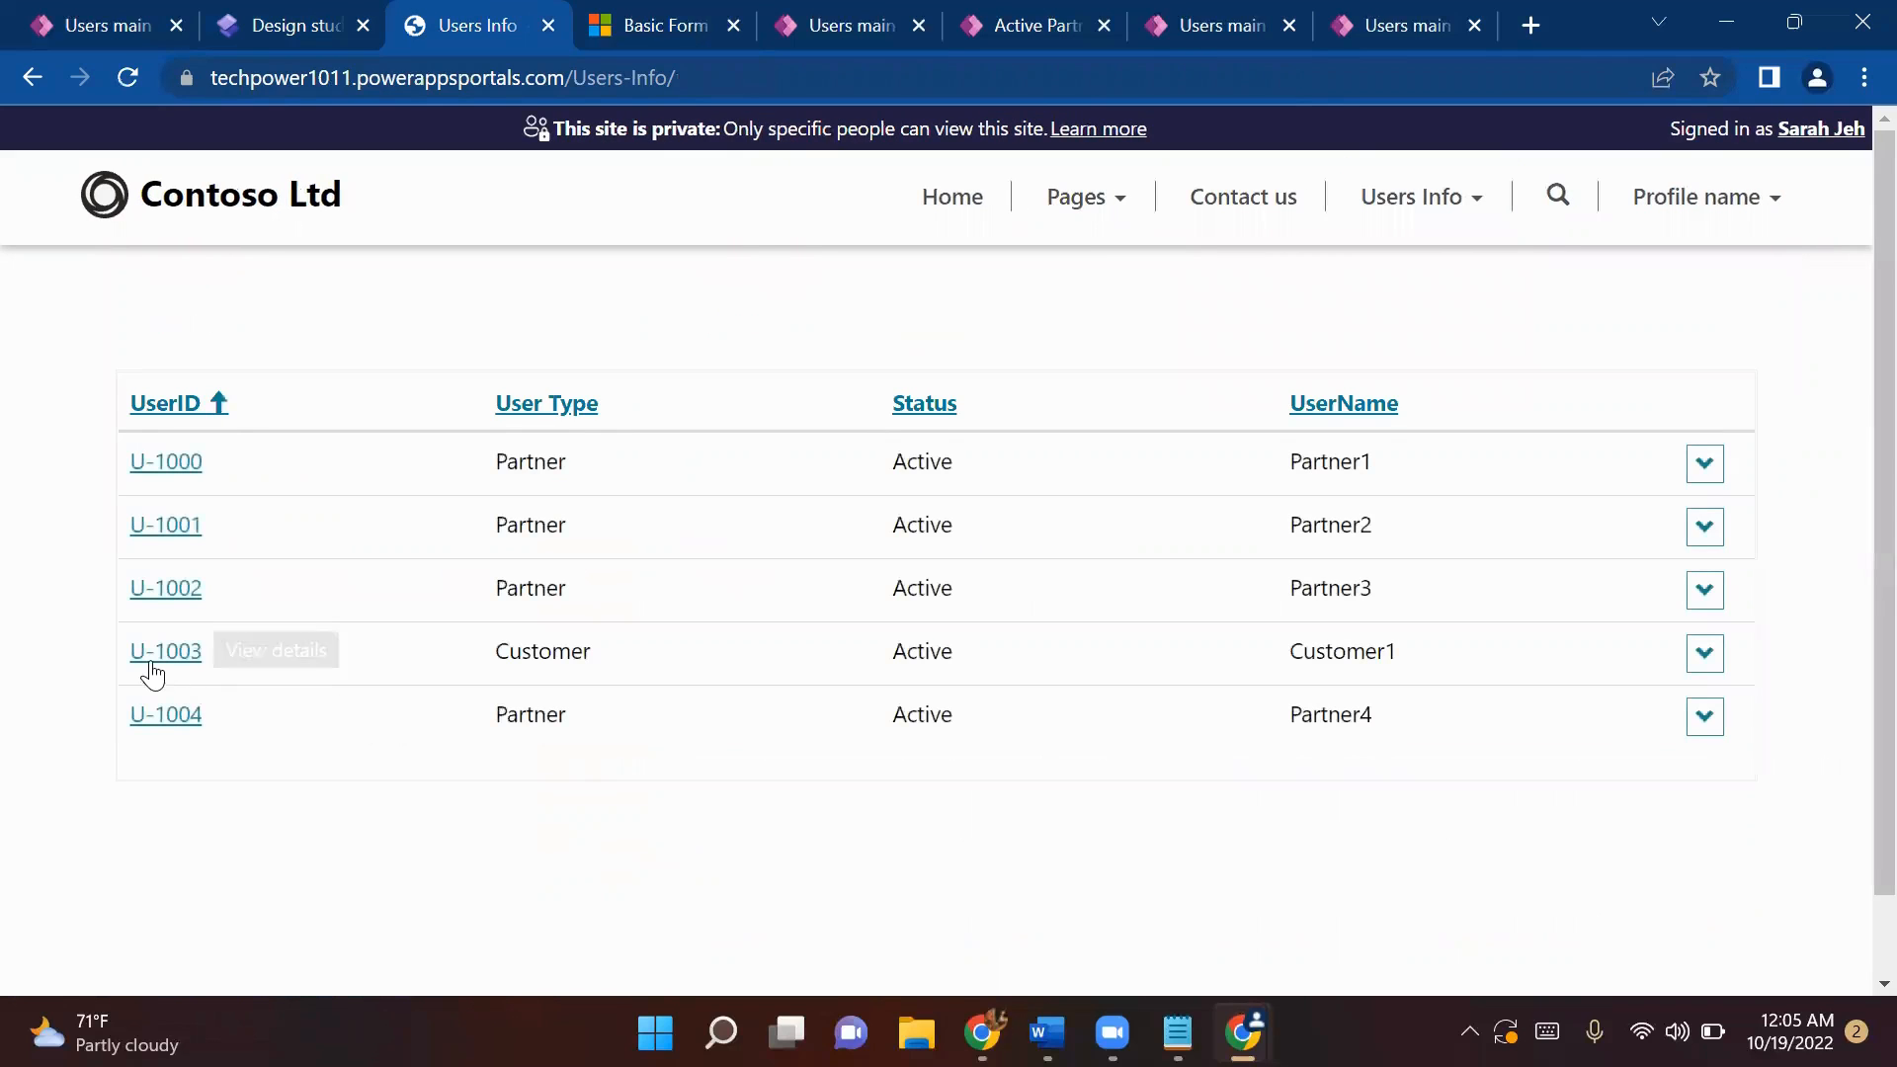
{"action": "left_click", "coordinate": [153, 667]}
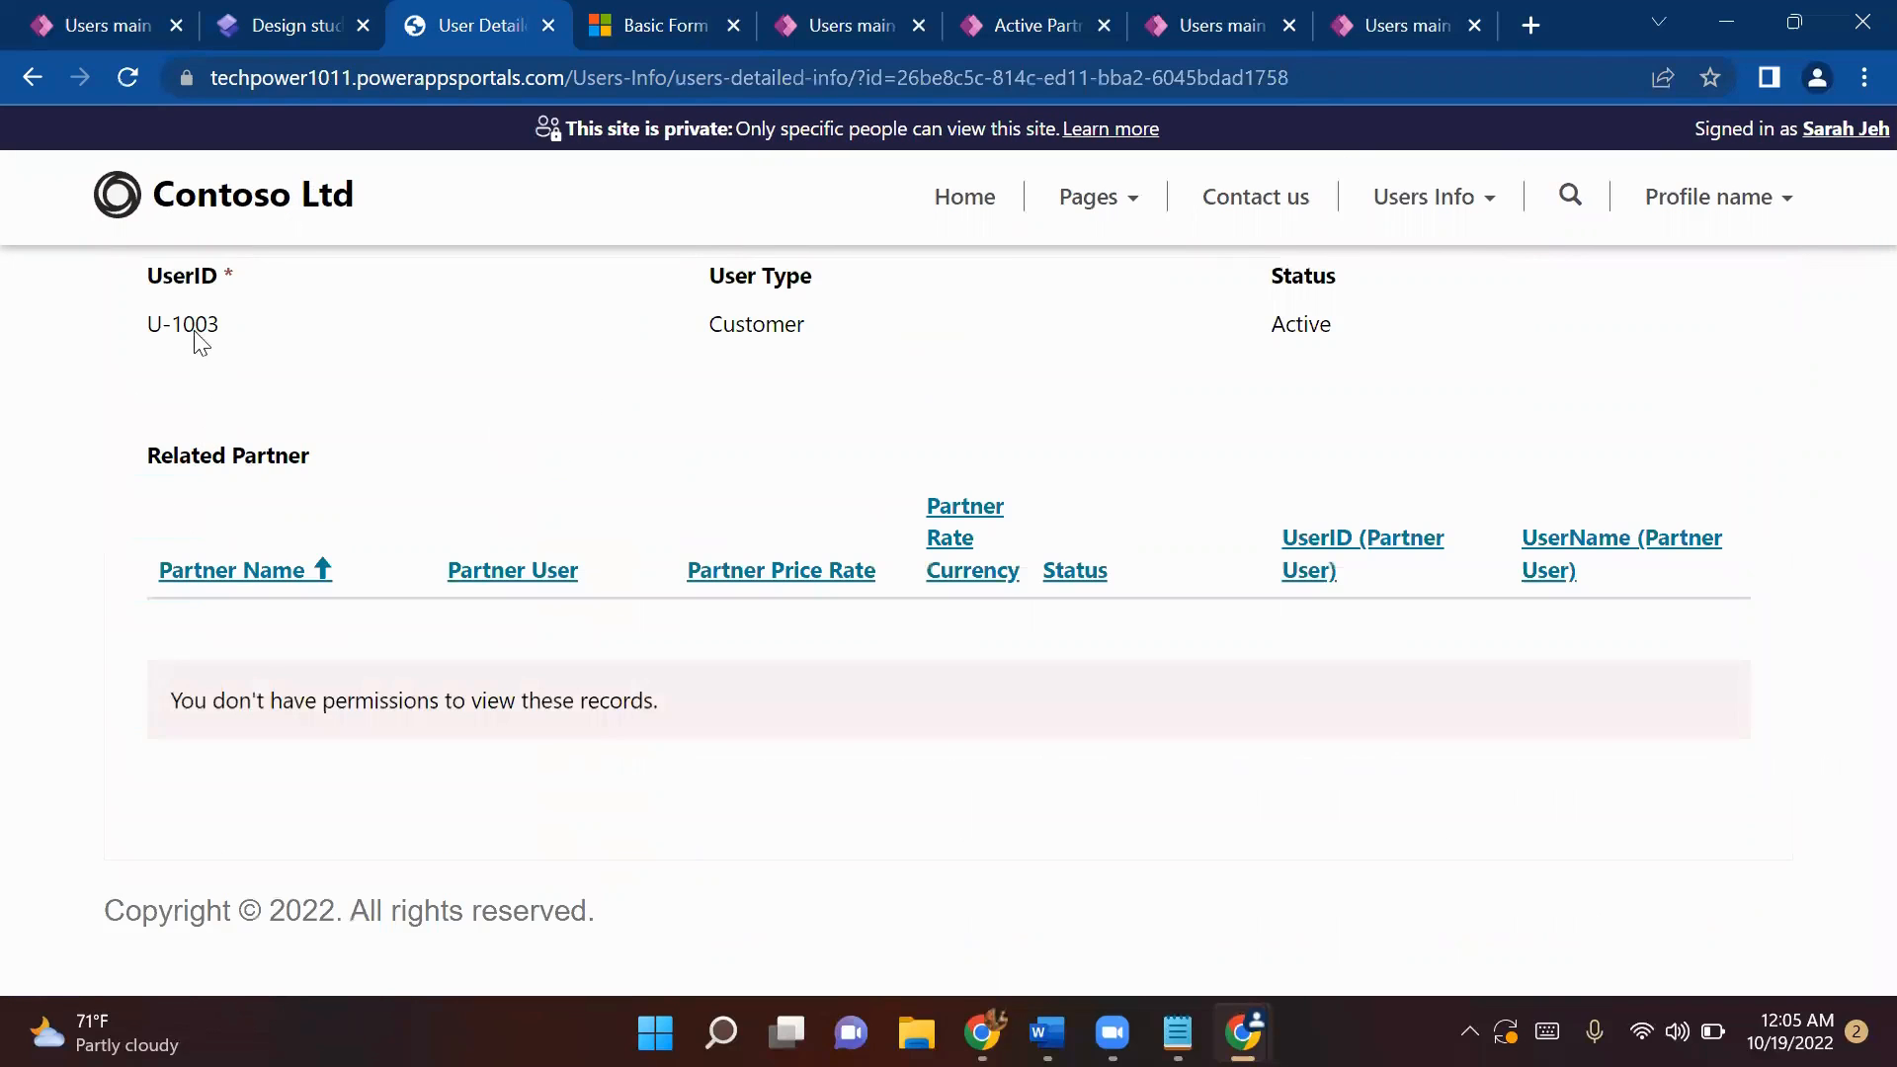
{"action": "left_click", "coordinate": [585, 336]}
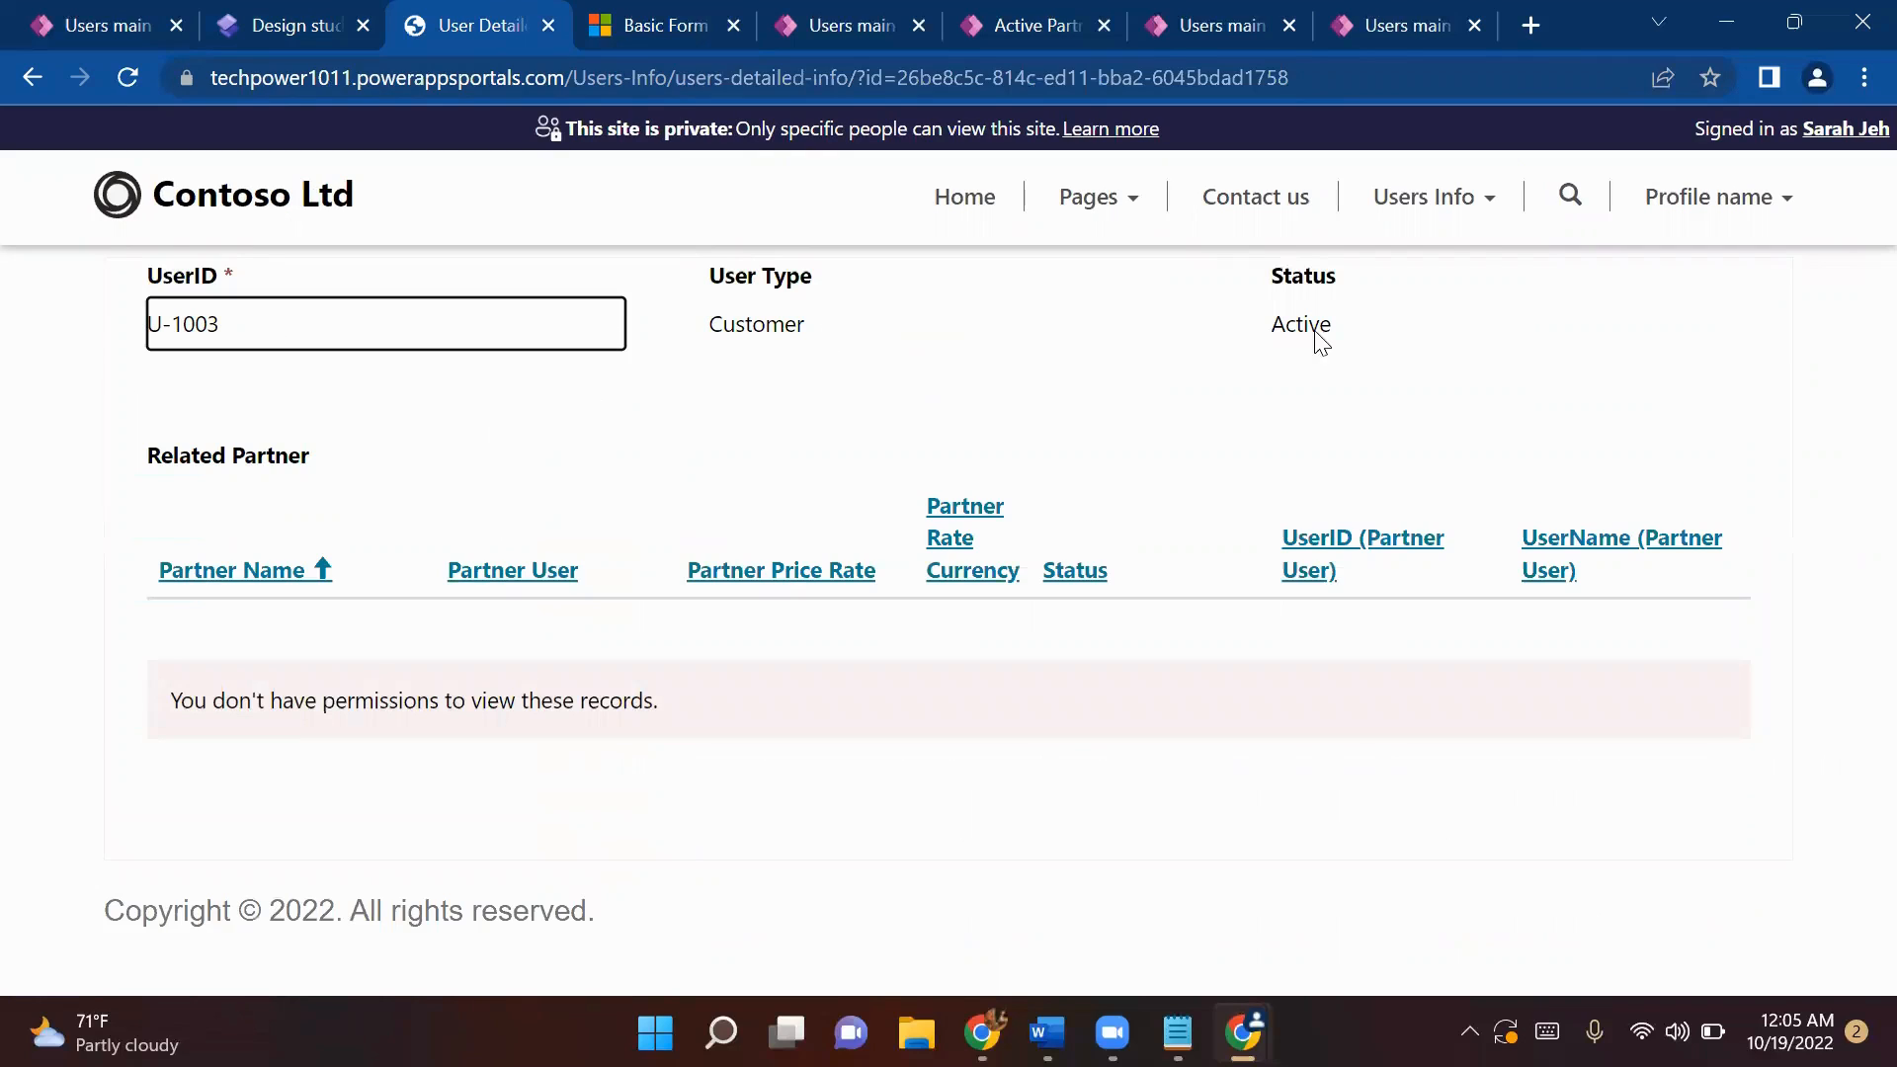
{"action": "left_click", "coordinate": [1449, 334]}
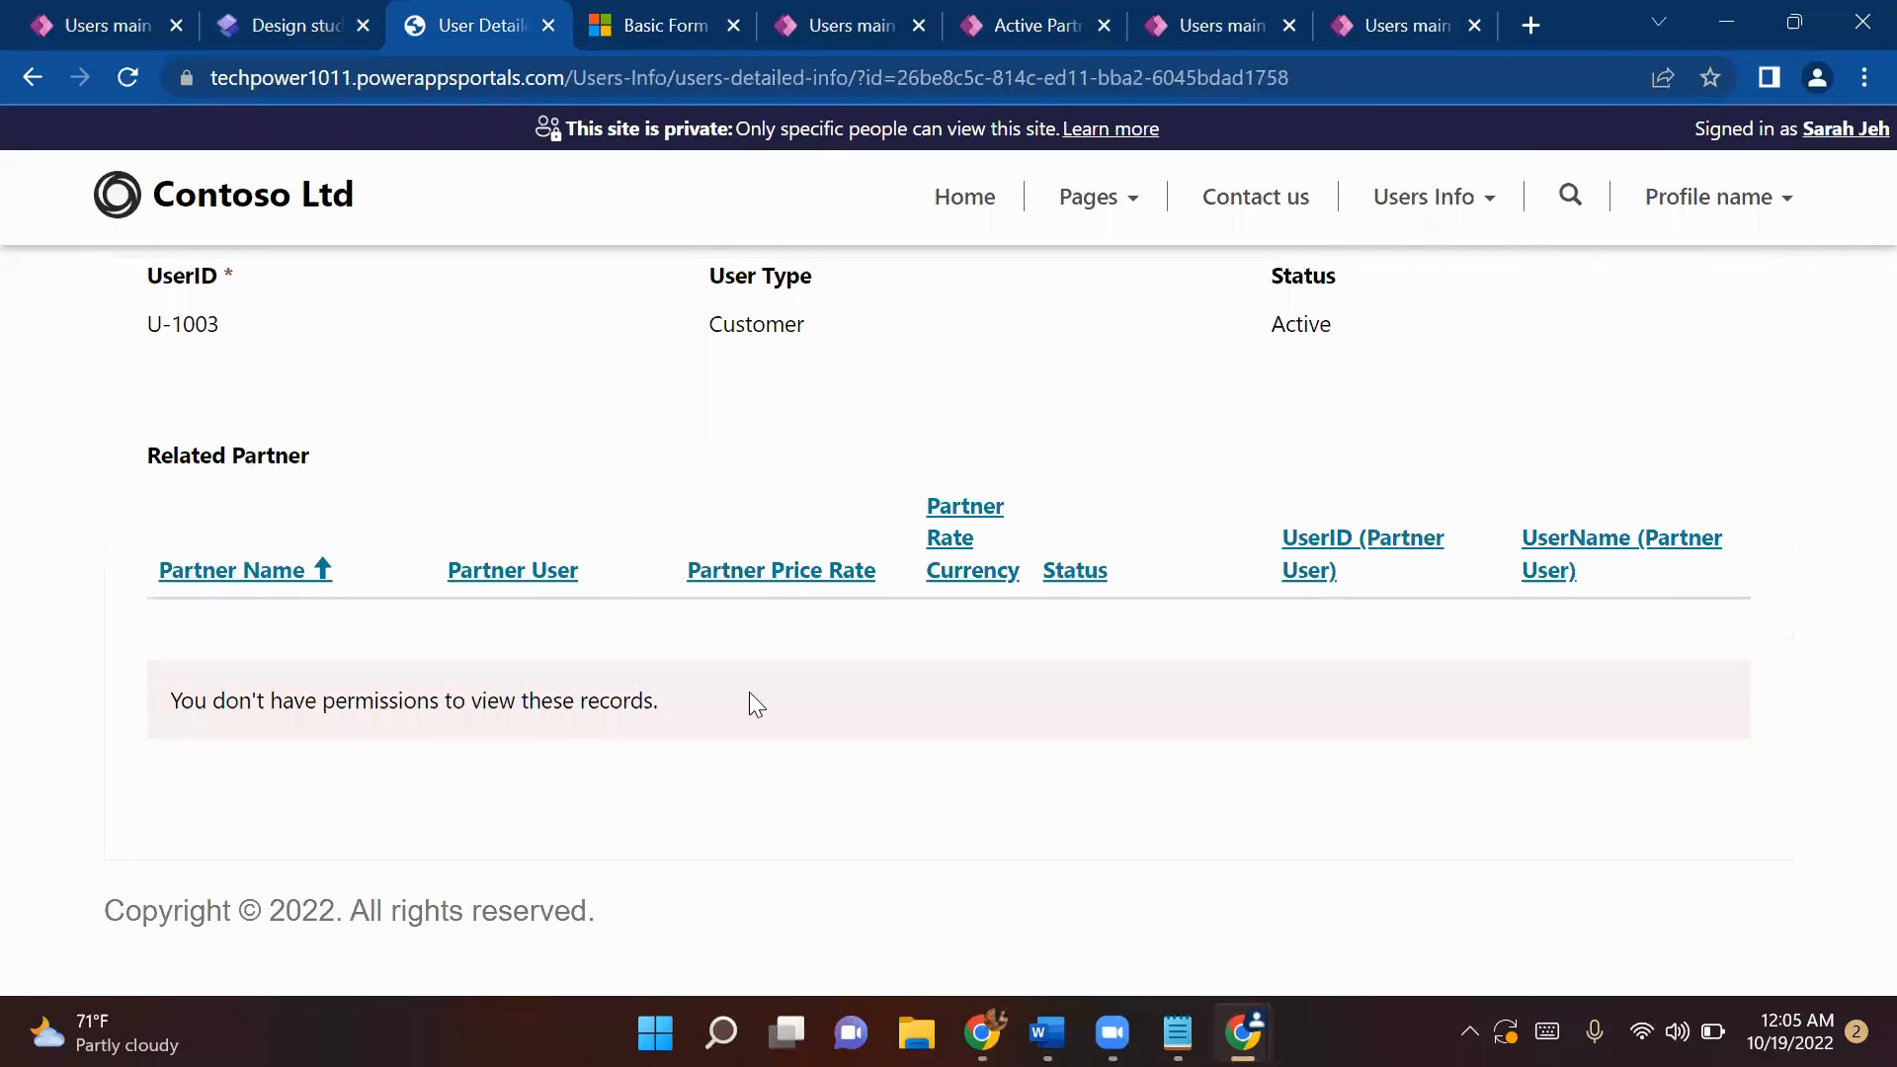
{"action": "left_click_drag", "start_coordinate": [695, 717], "coordinate": [176, 709]}
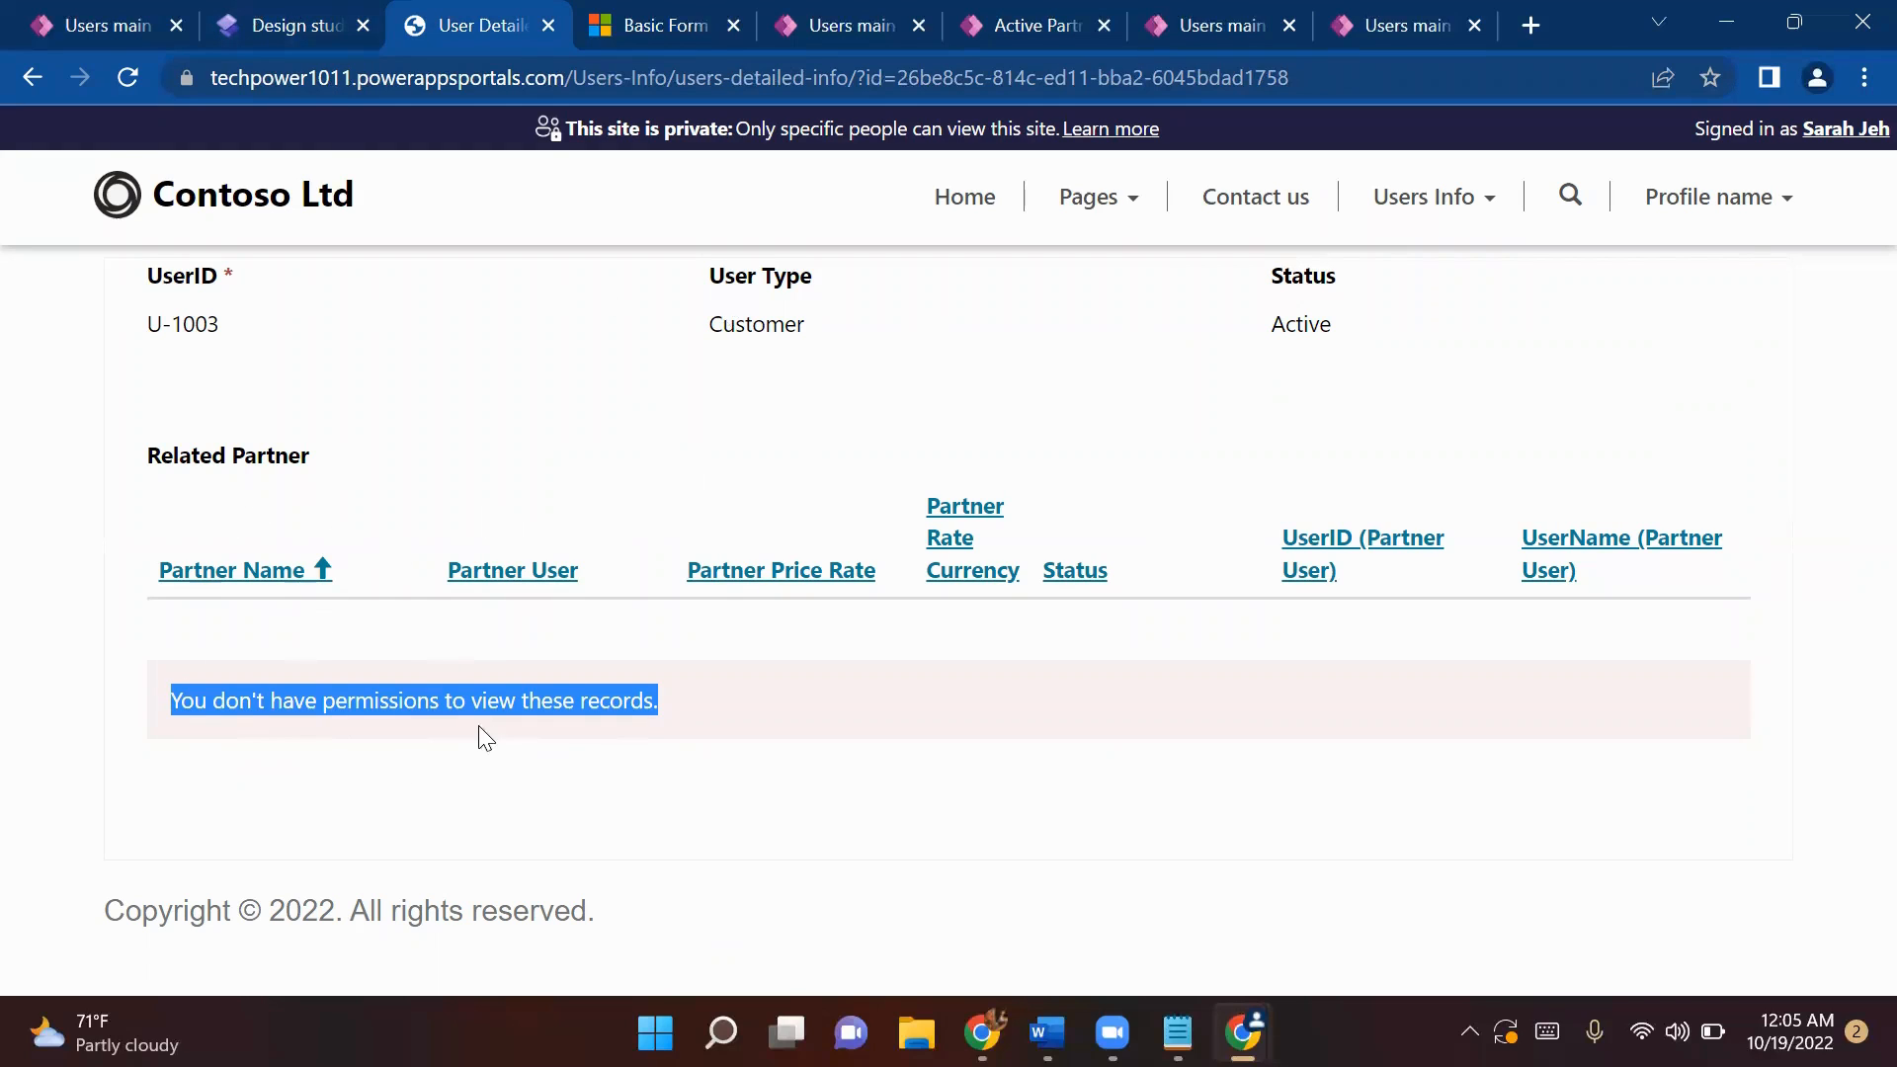
- Leave the Users main form and open the custom Partner table's columns and data for editing
{"action": "left_click", "coordinate": [117, 25]}
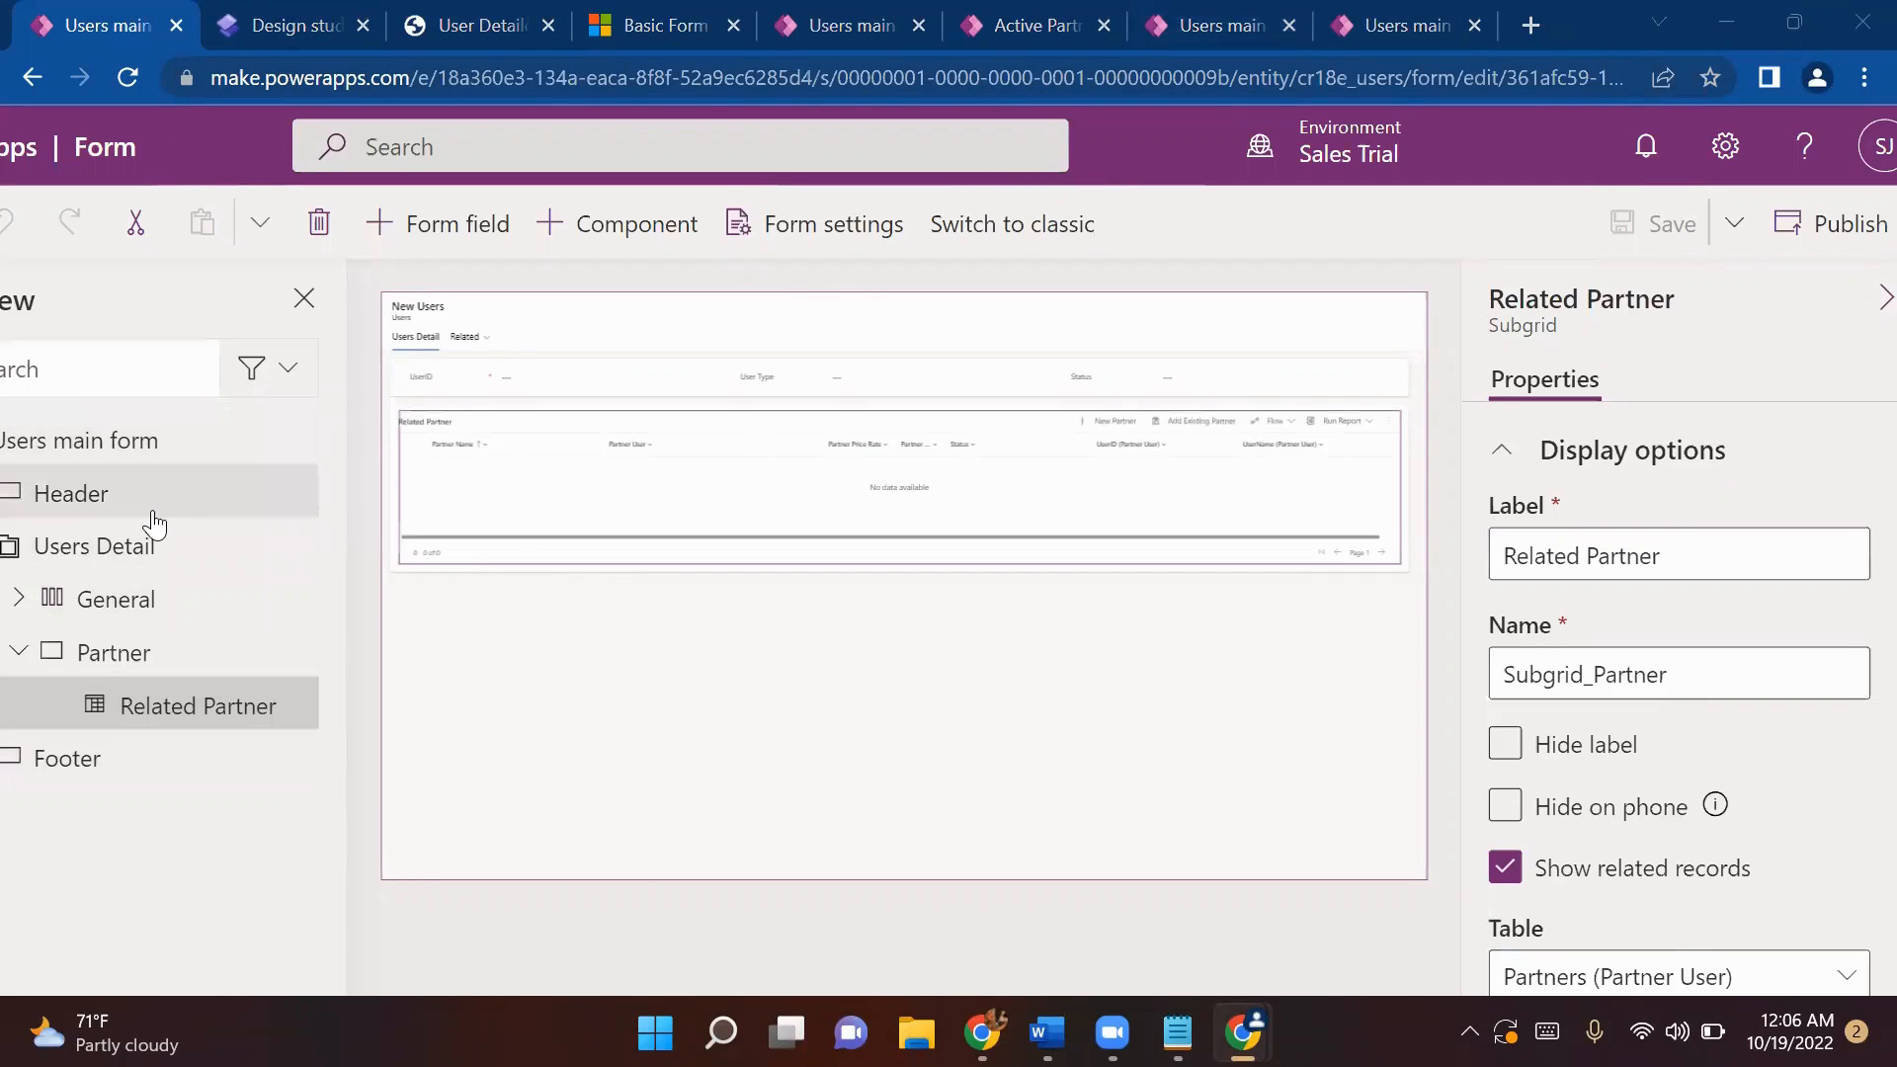
{"action": "scroll", "coordinate": [152, 513], "scroll_direction": "down", "scroll_amount": 3}
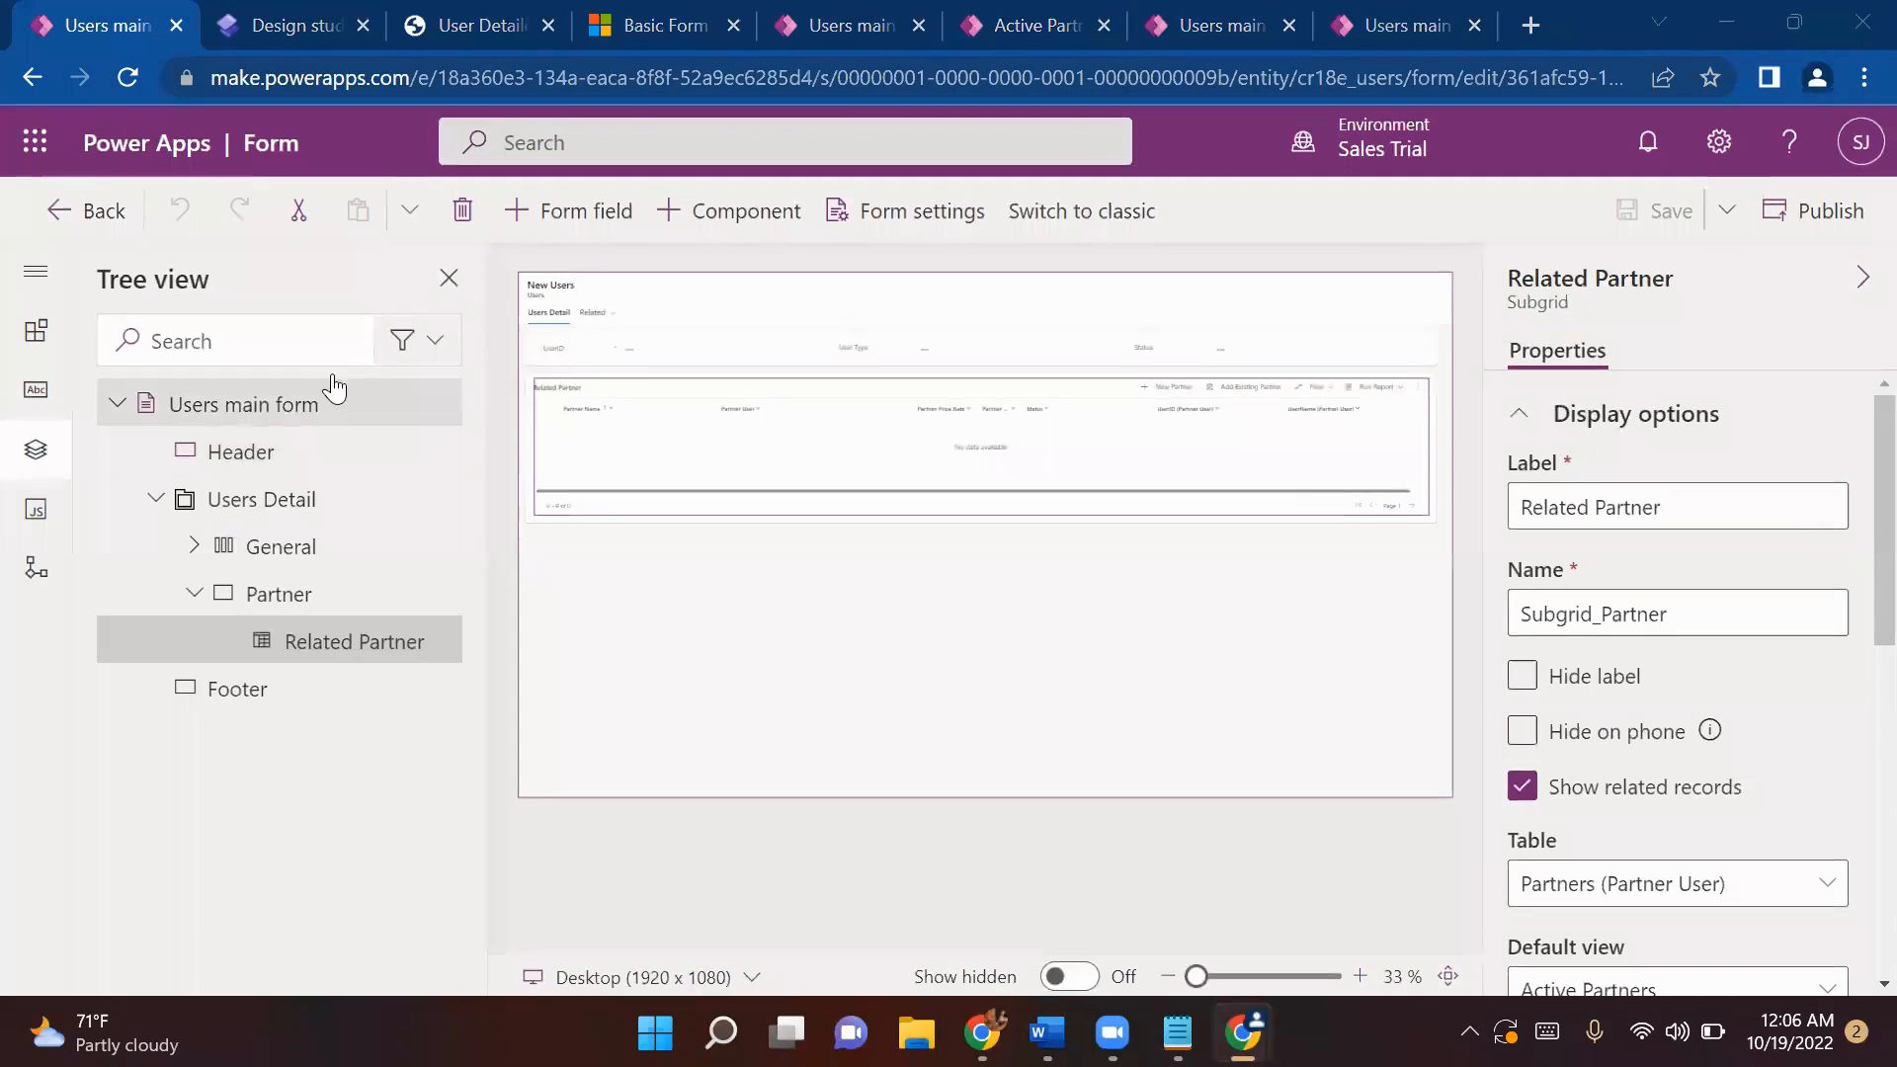
{"action": "left_click", "coordinate": [96, 210]}
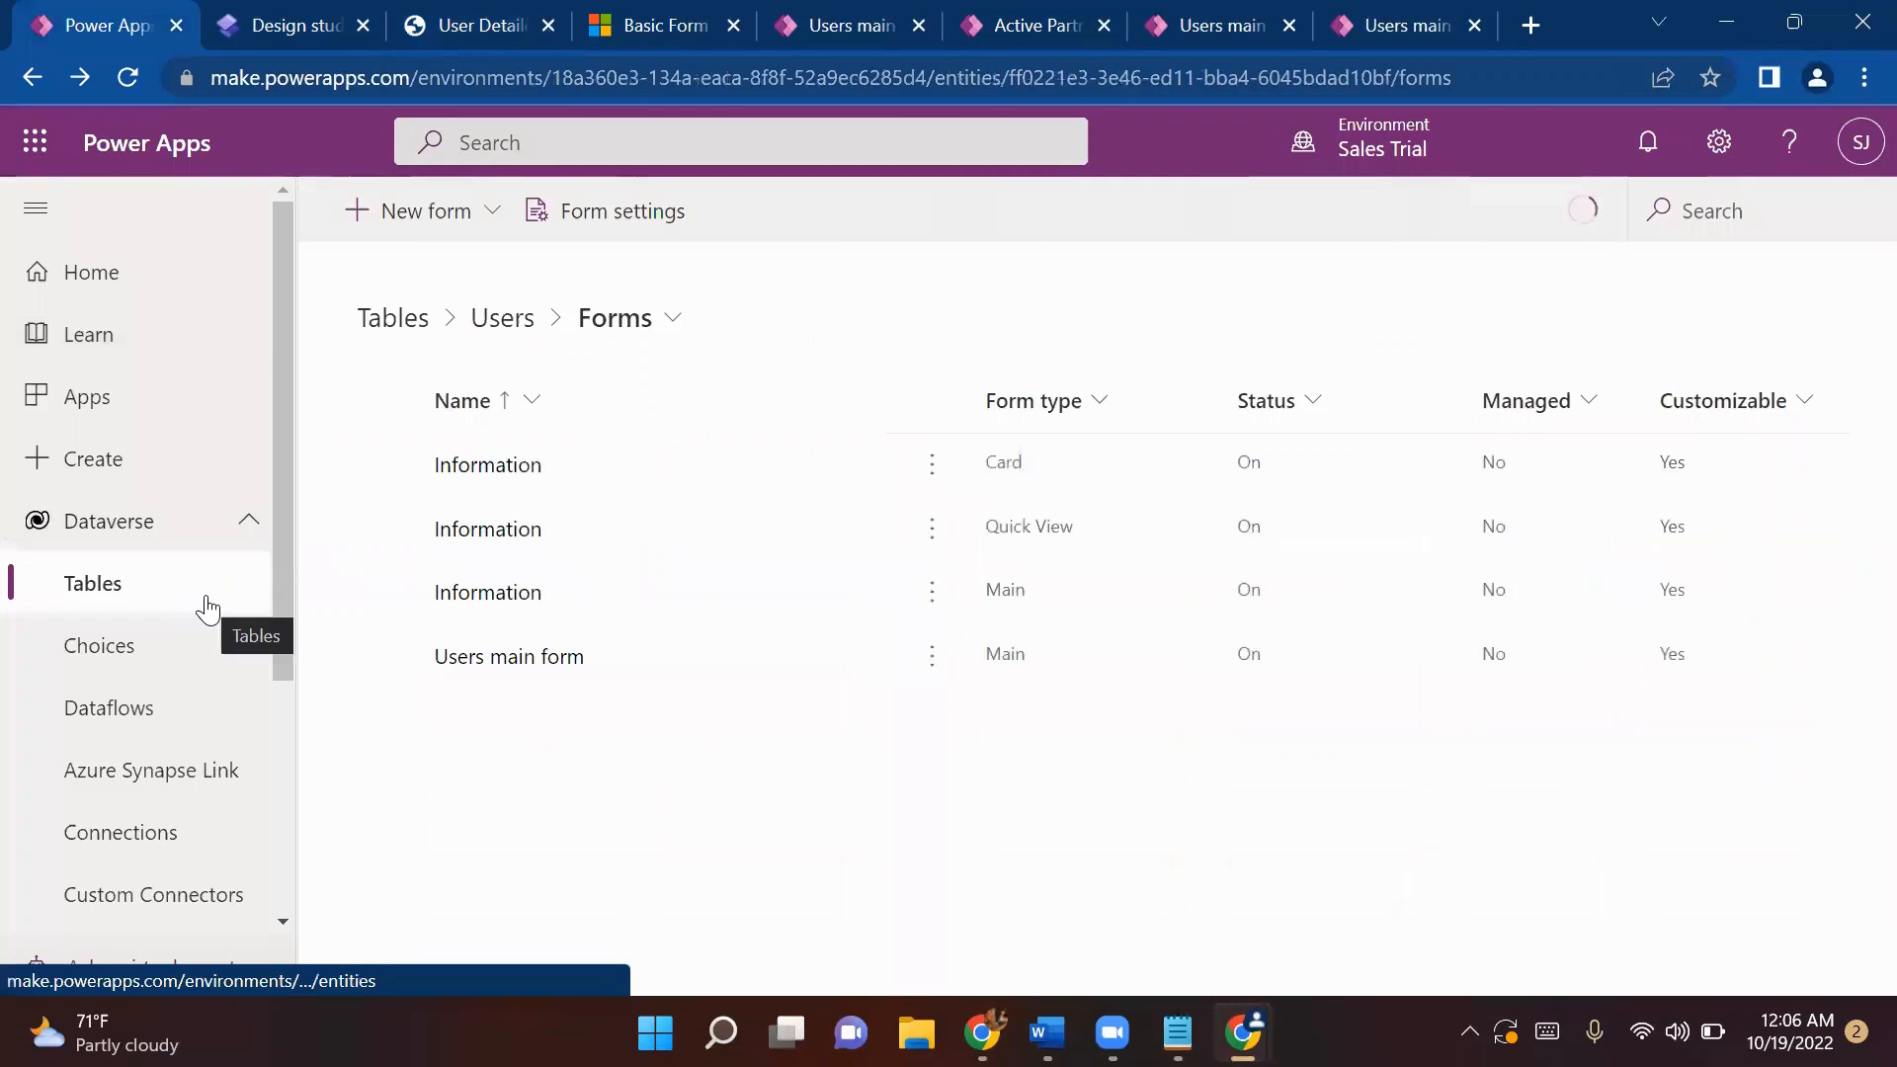
{"action": "left_click", "coordinate": [176, 596]}
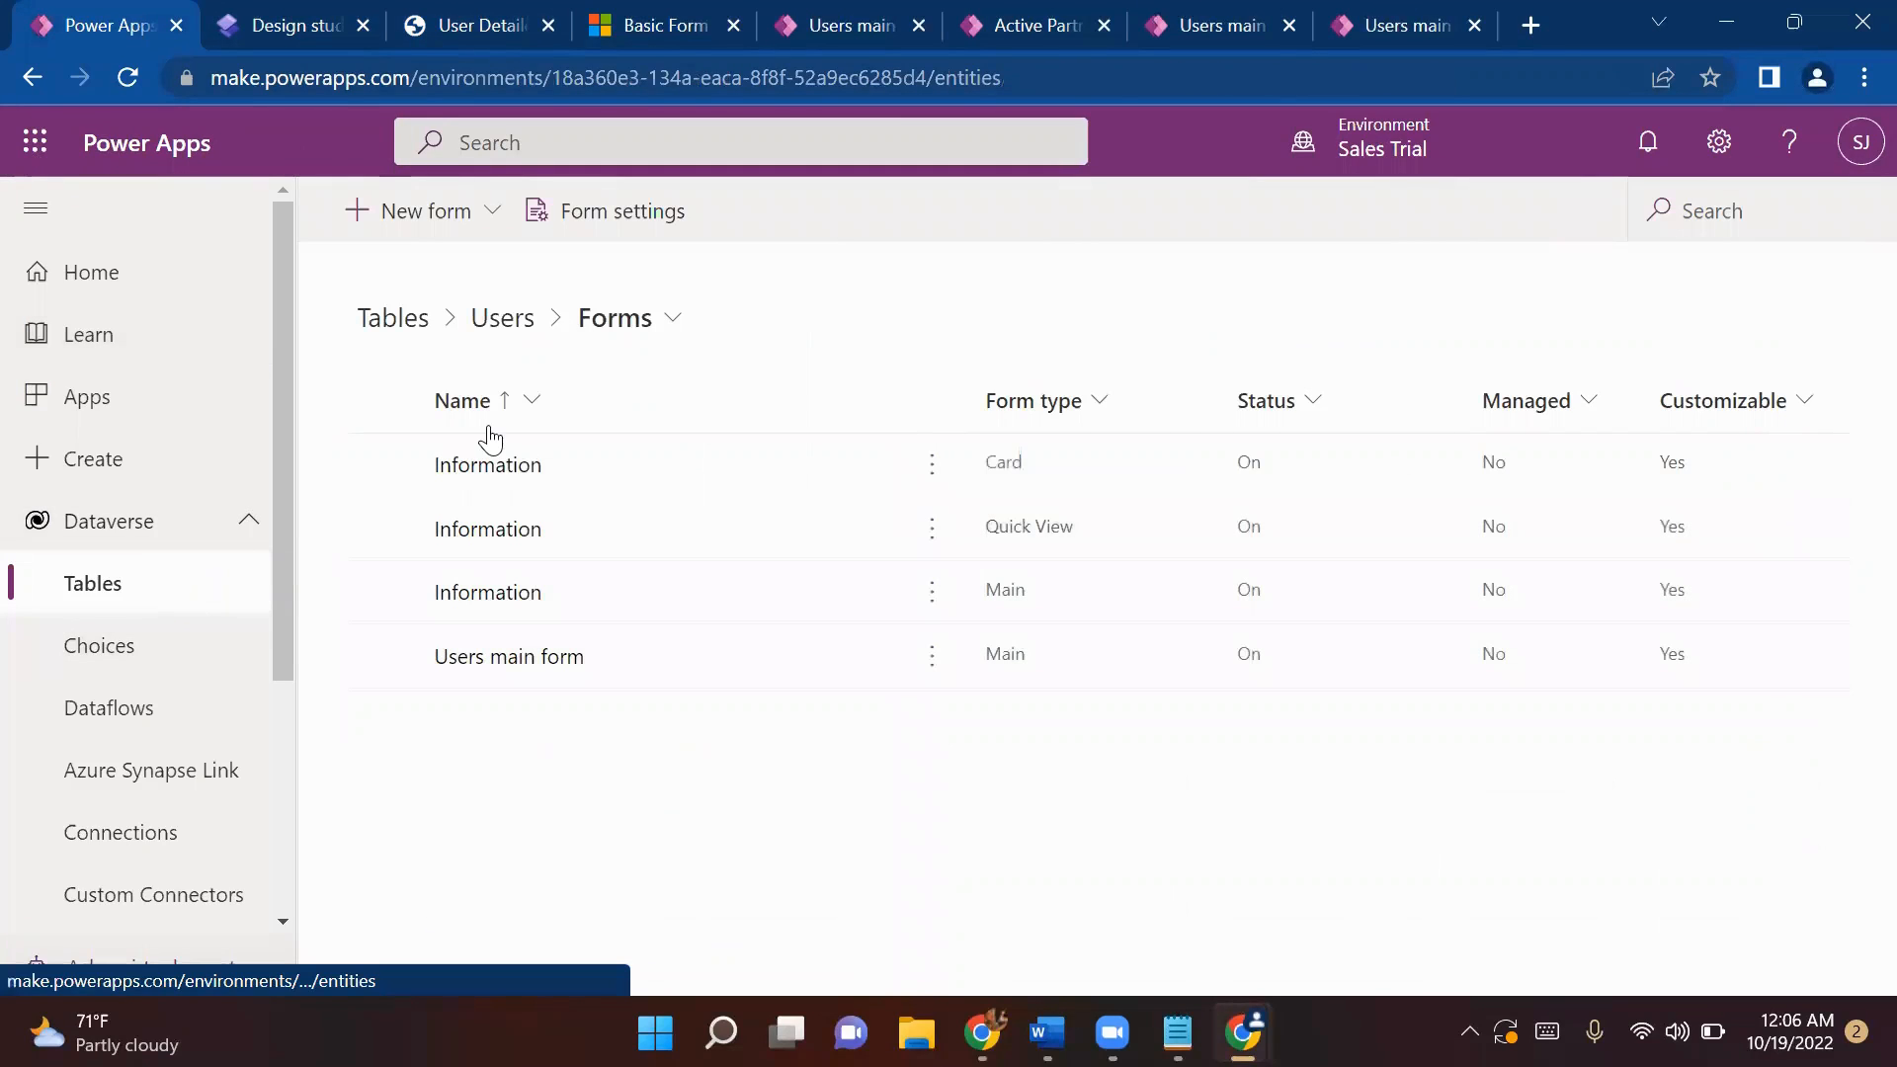
{"action": "left_click", "coordinate": [582, 403]}
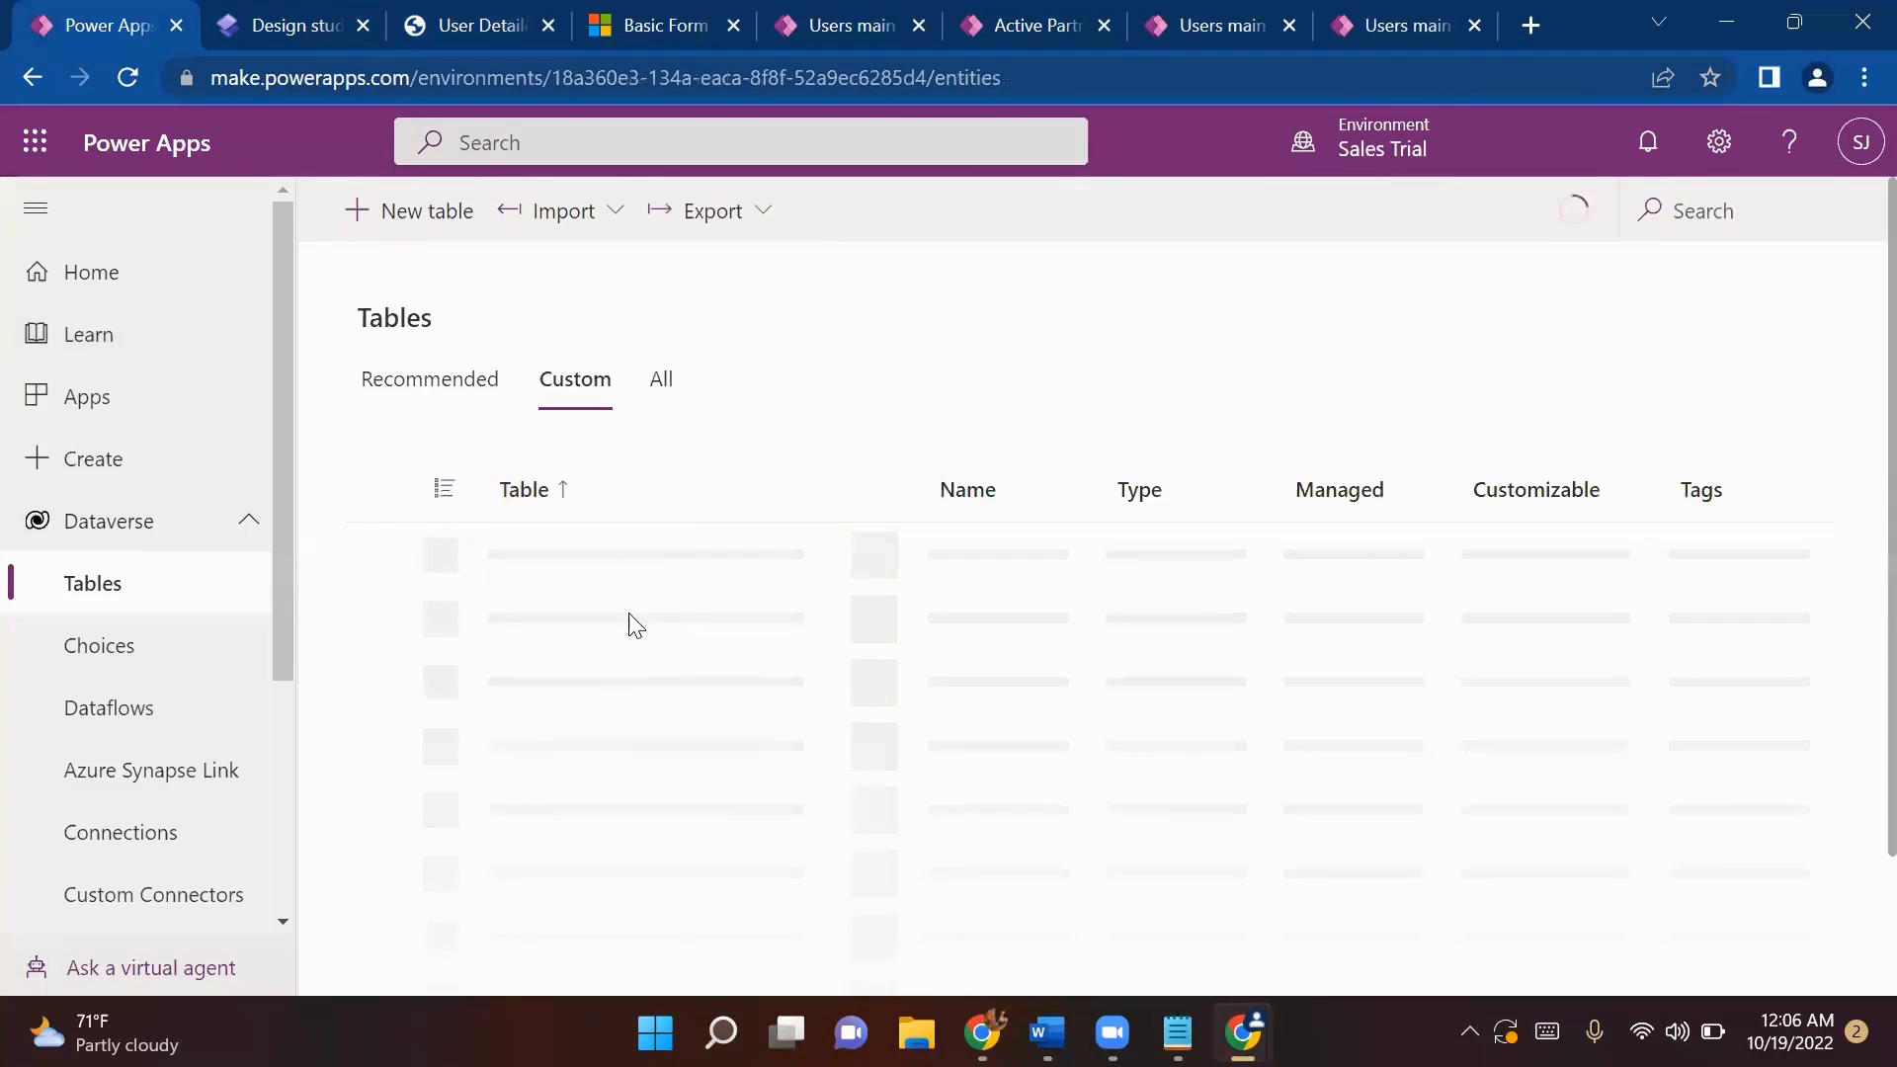
{"action": "left_click", "coordinate": [534, 555]}
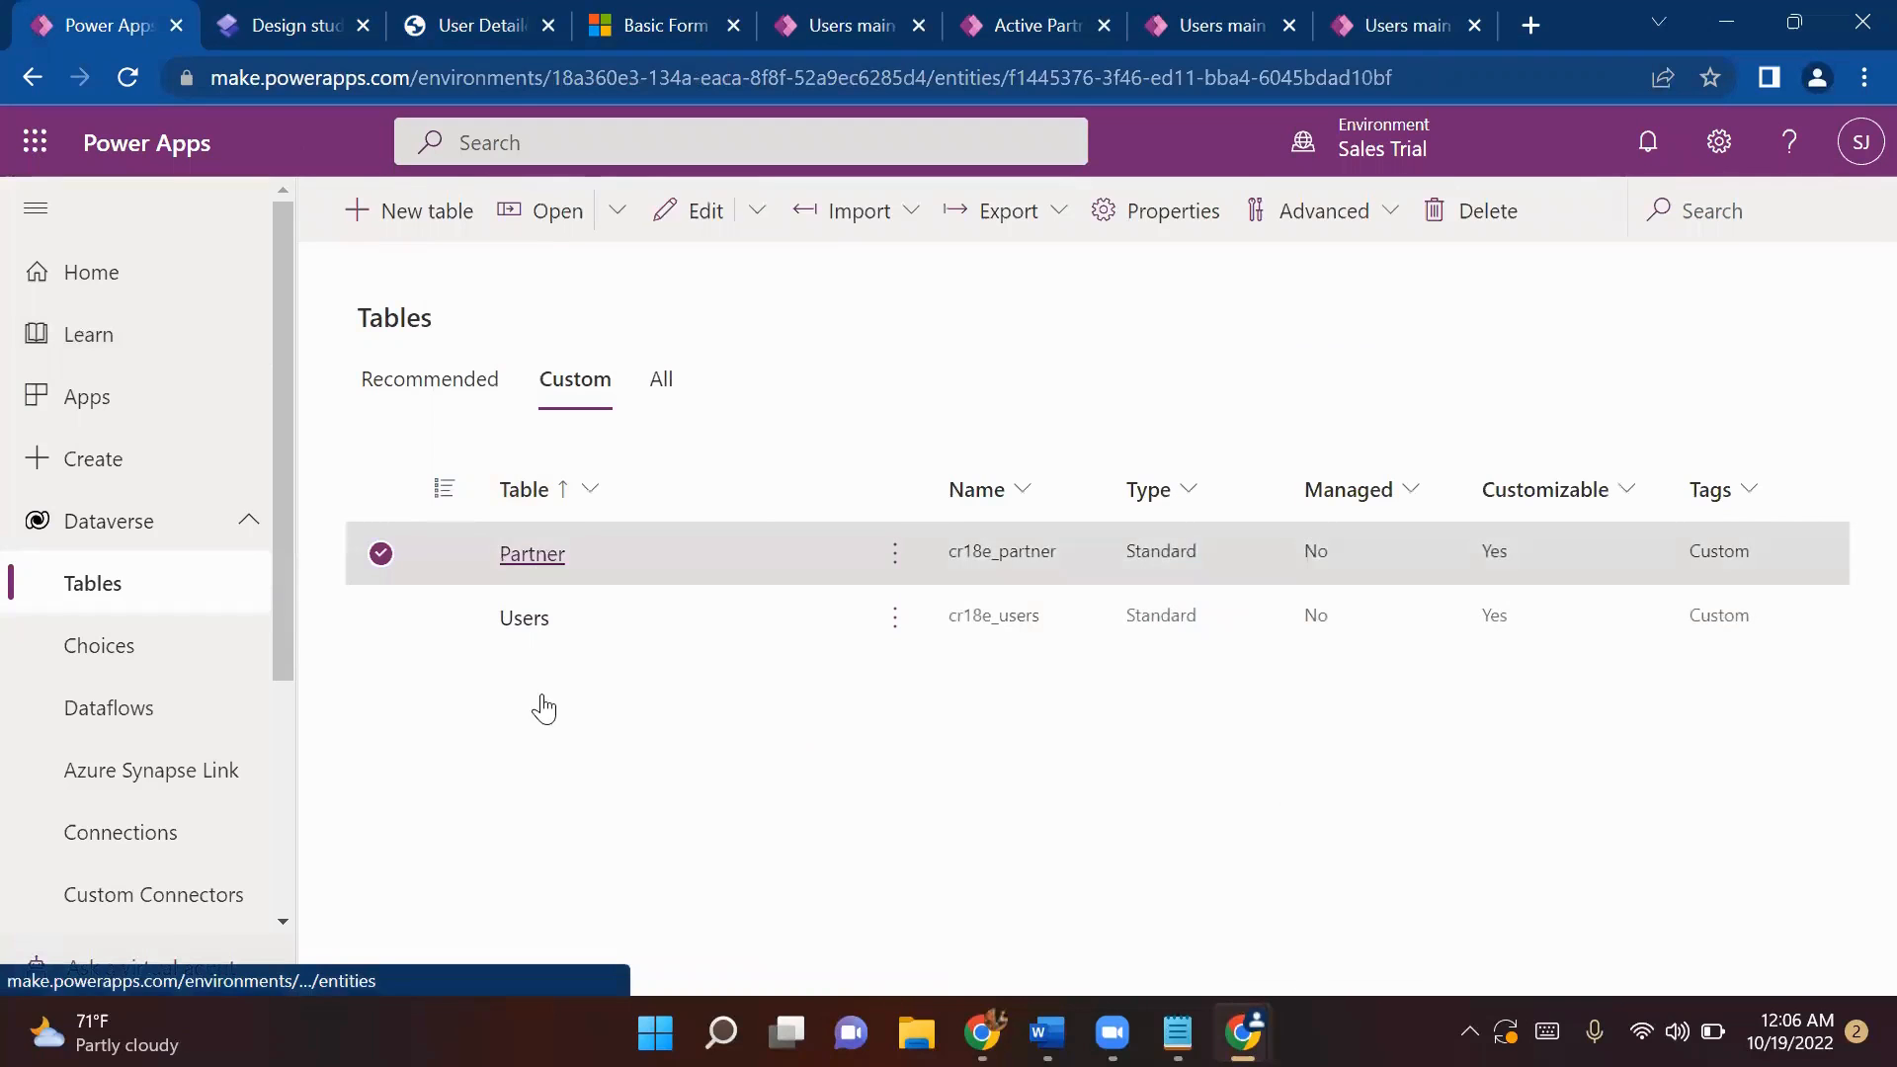
{"action": "scroll", "coordinate": [756, 667], "scroll_direction": "down", "scroll_amount": 5}
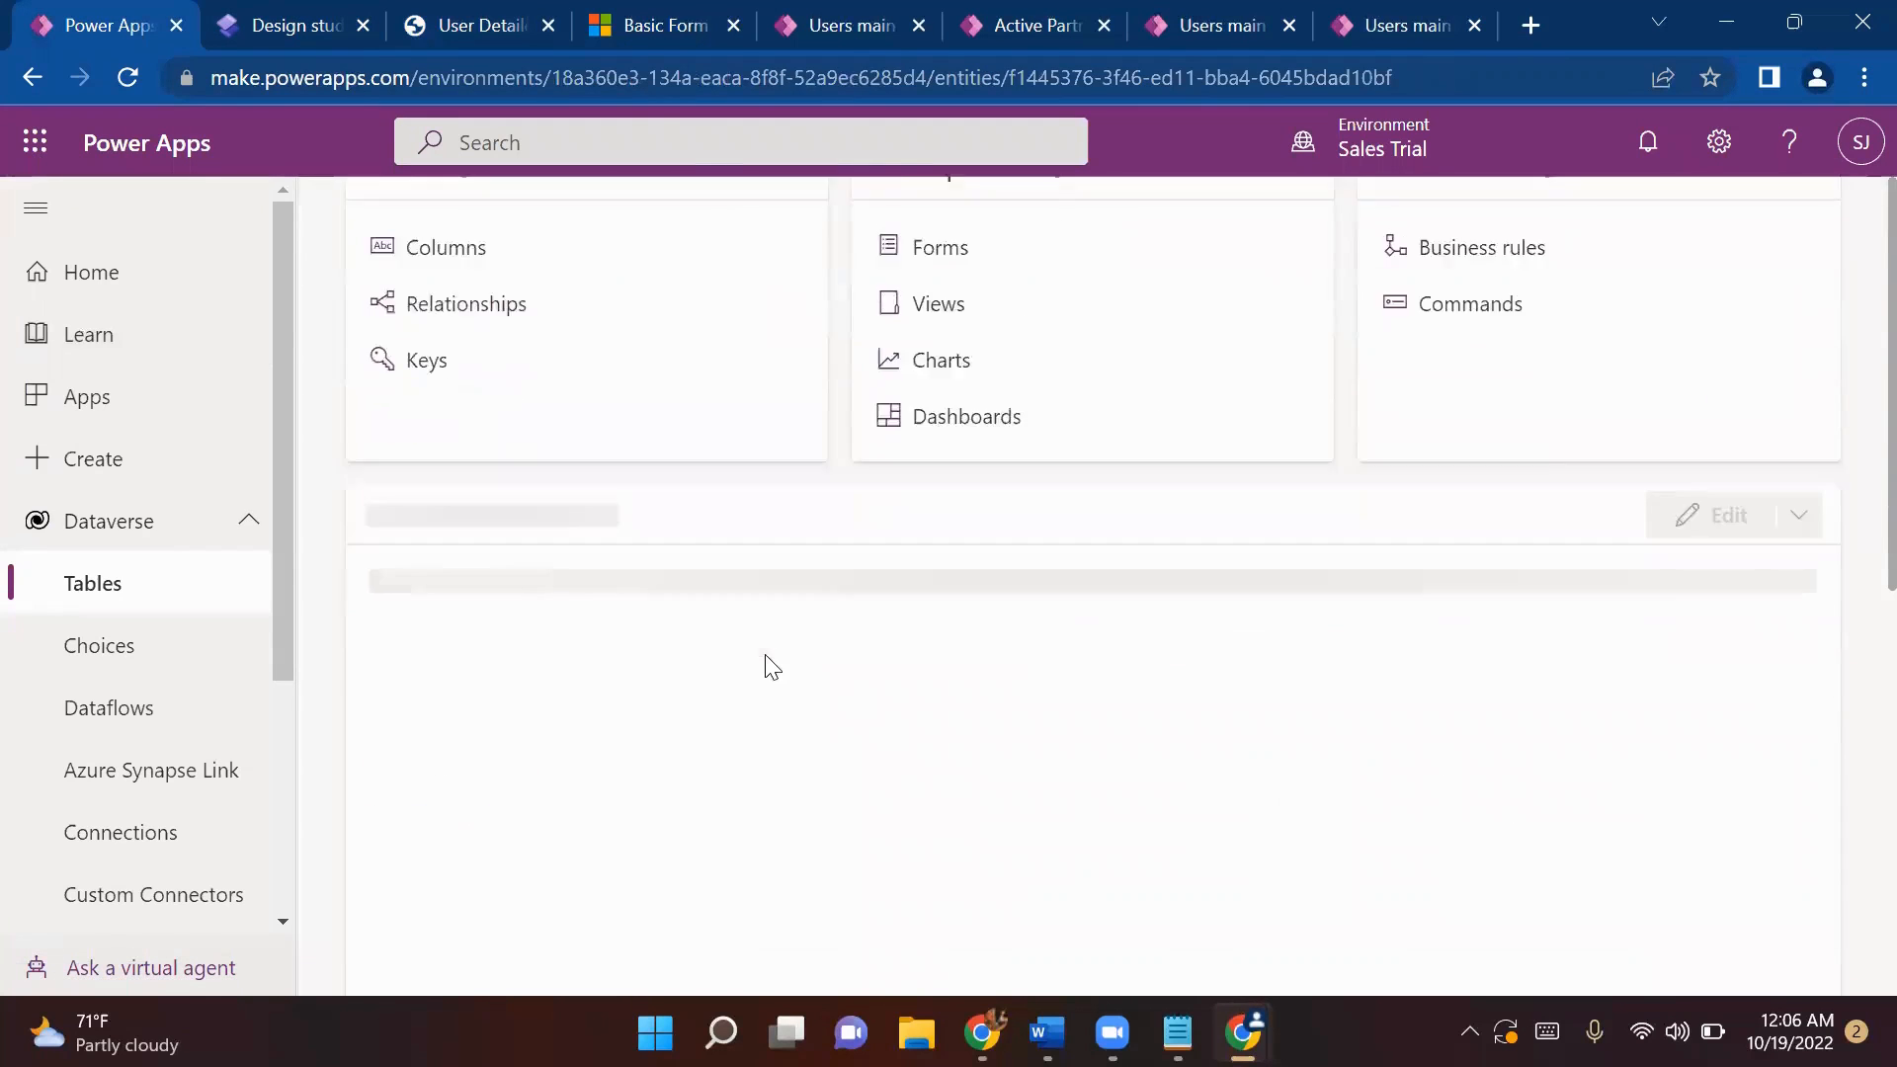
{"action": "scroll", "coordinate": [806, 776], "scroll_direction": "down", "scroll_amount": 6}
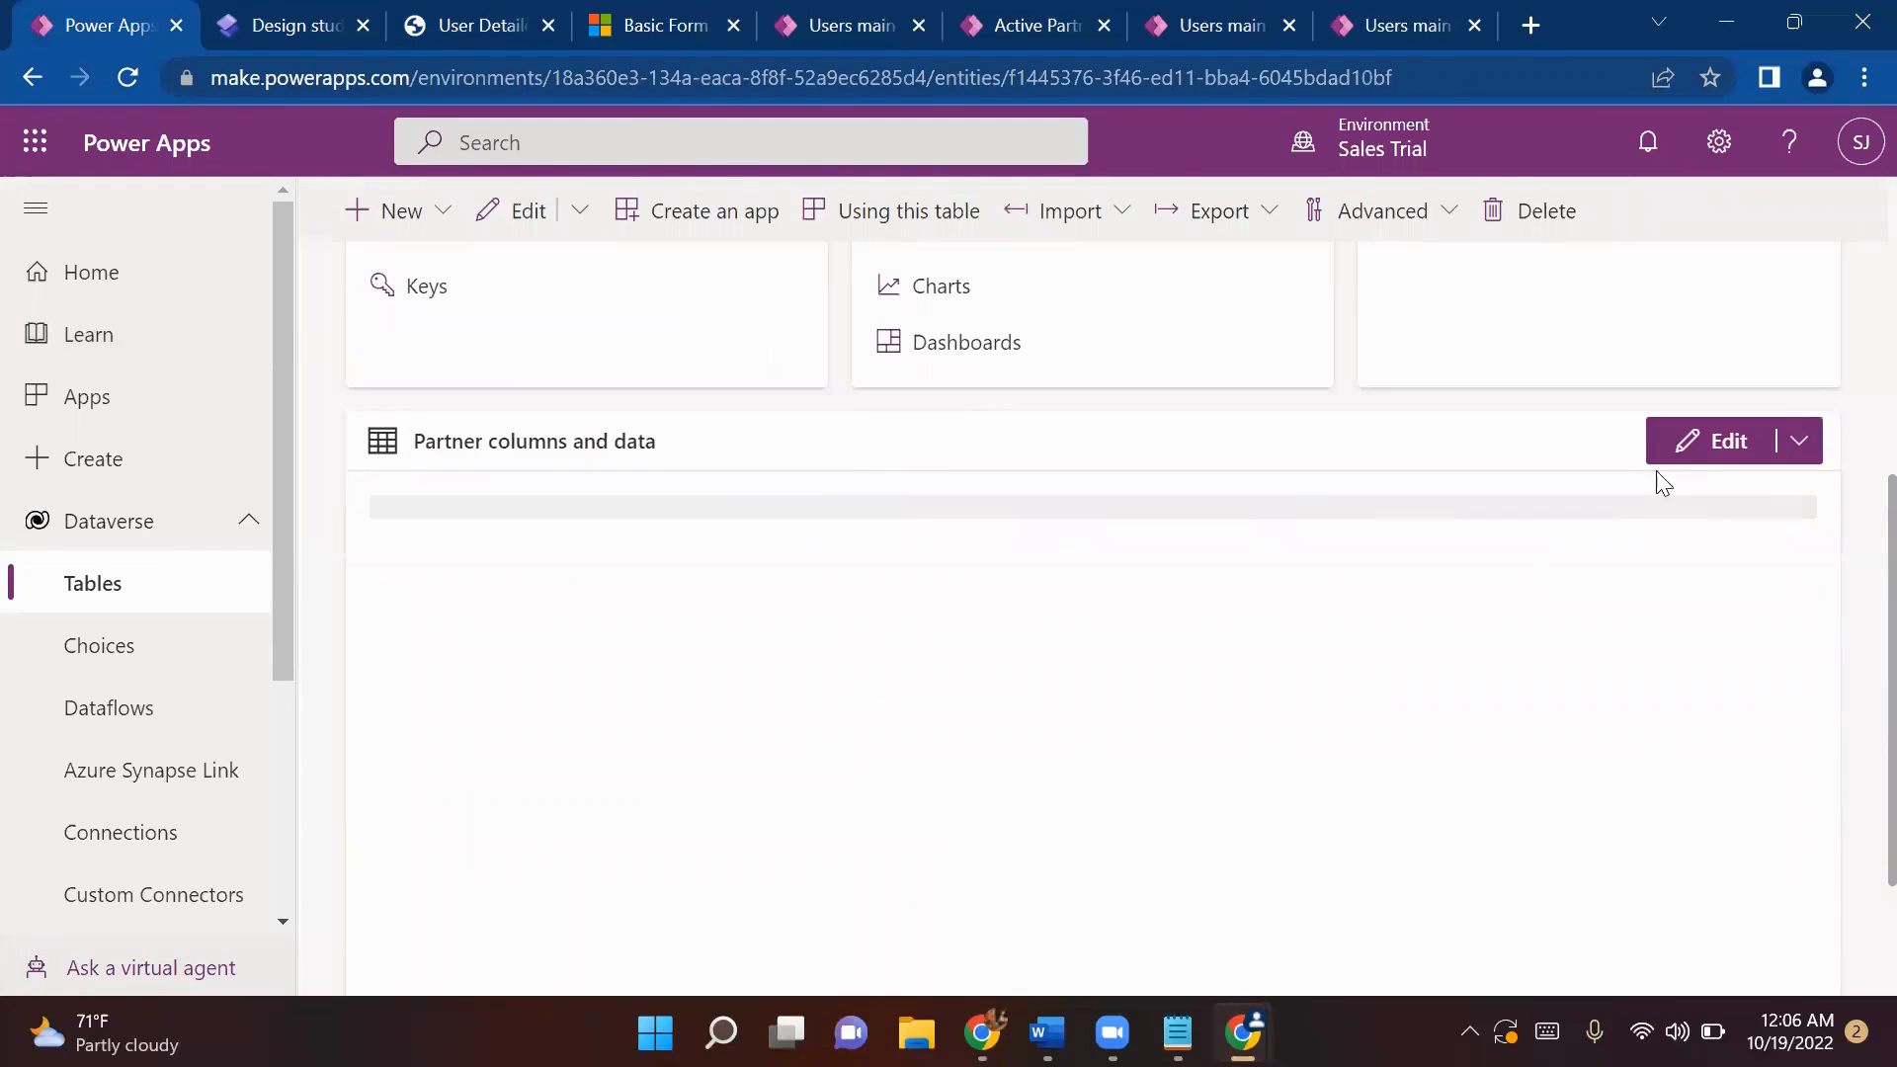
{"action": "left_click", "coordinate": [1693, 441]}
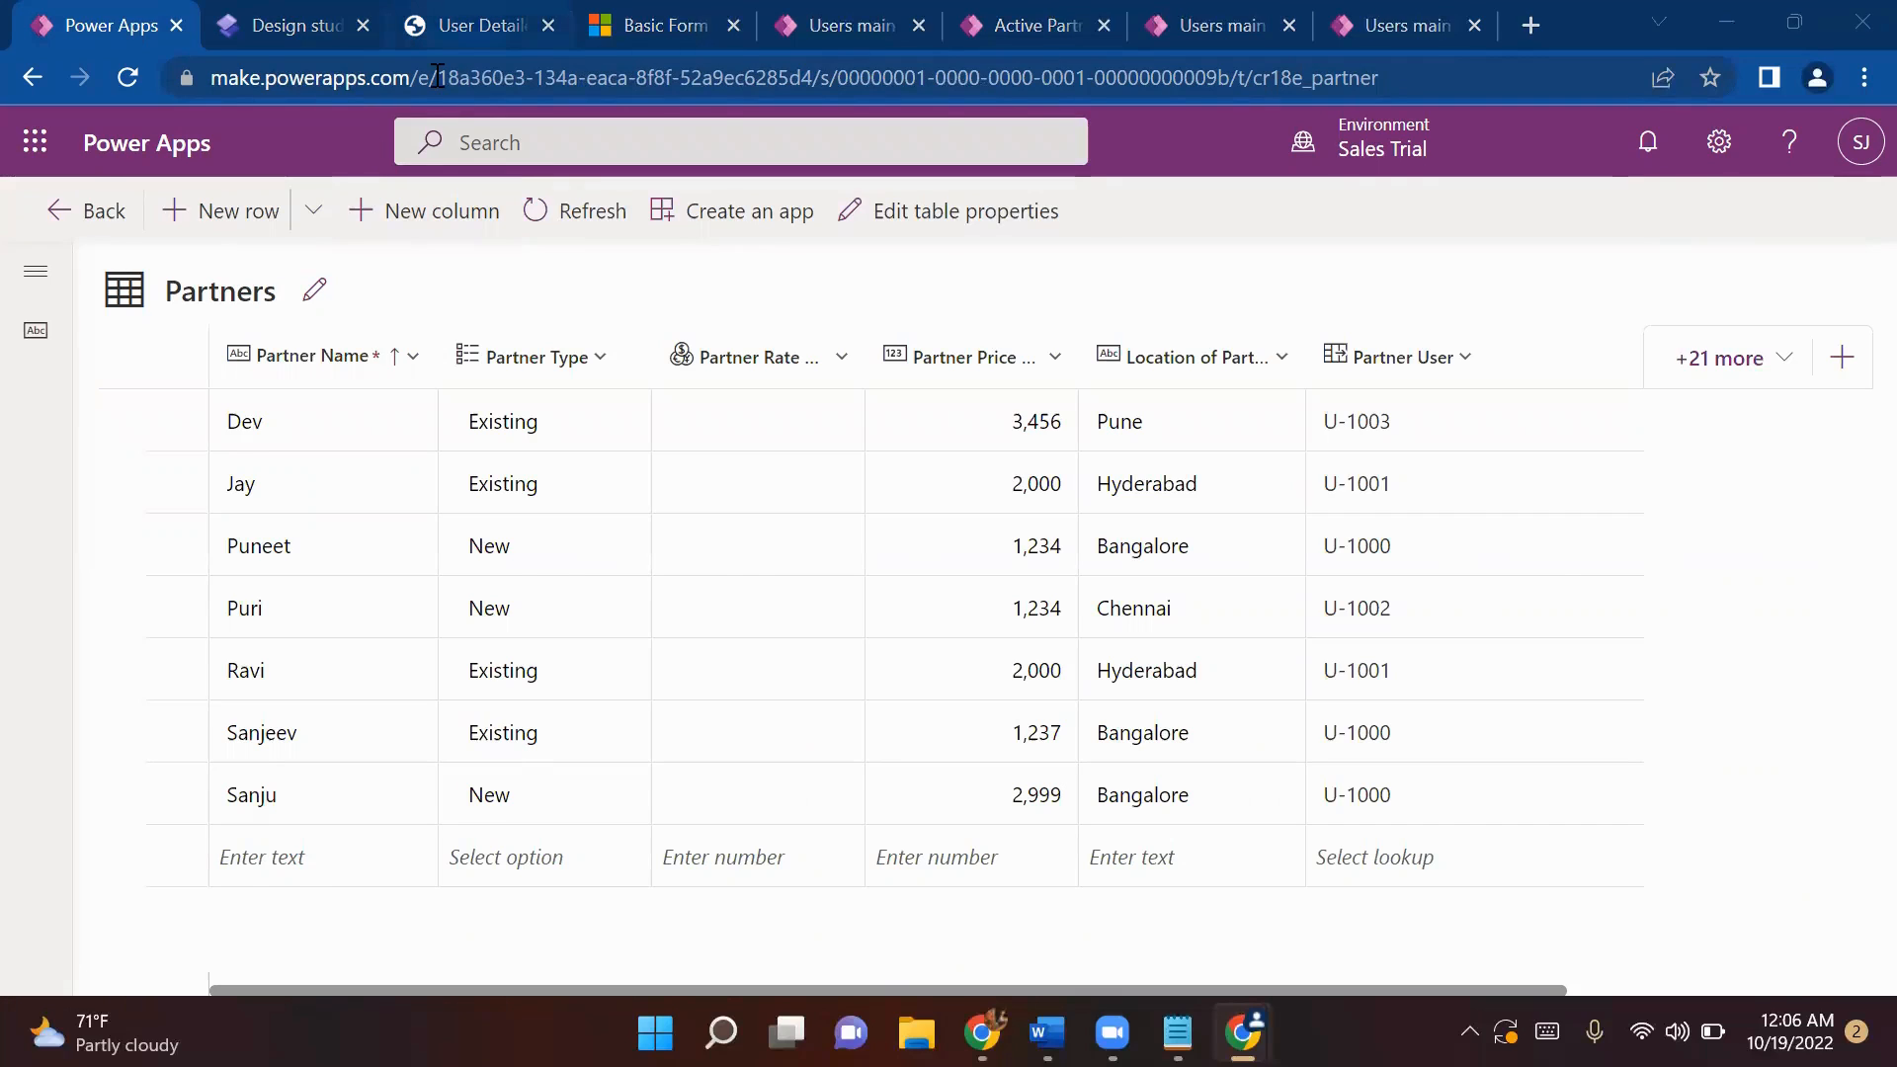
- Compare the portal's displayed UserID with the Partner User values in the Partners table
{"action": "left_click", "coordinate": [451, 30]}
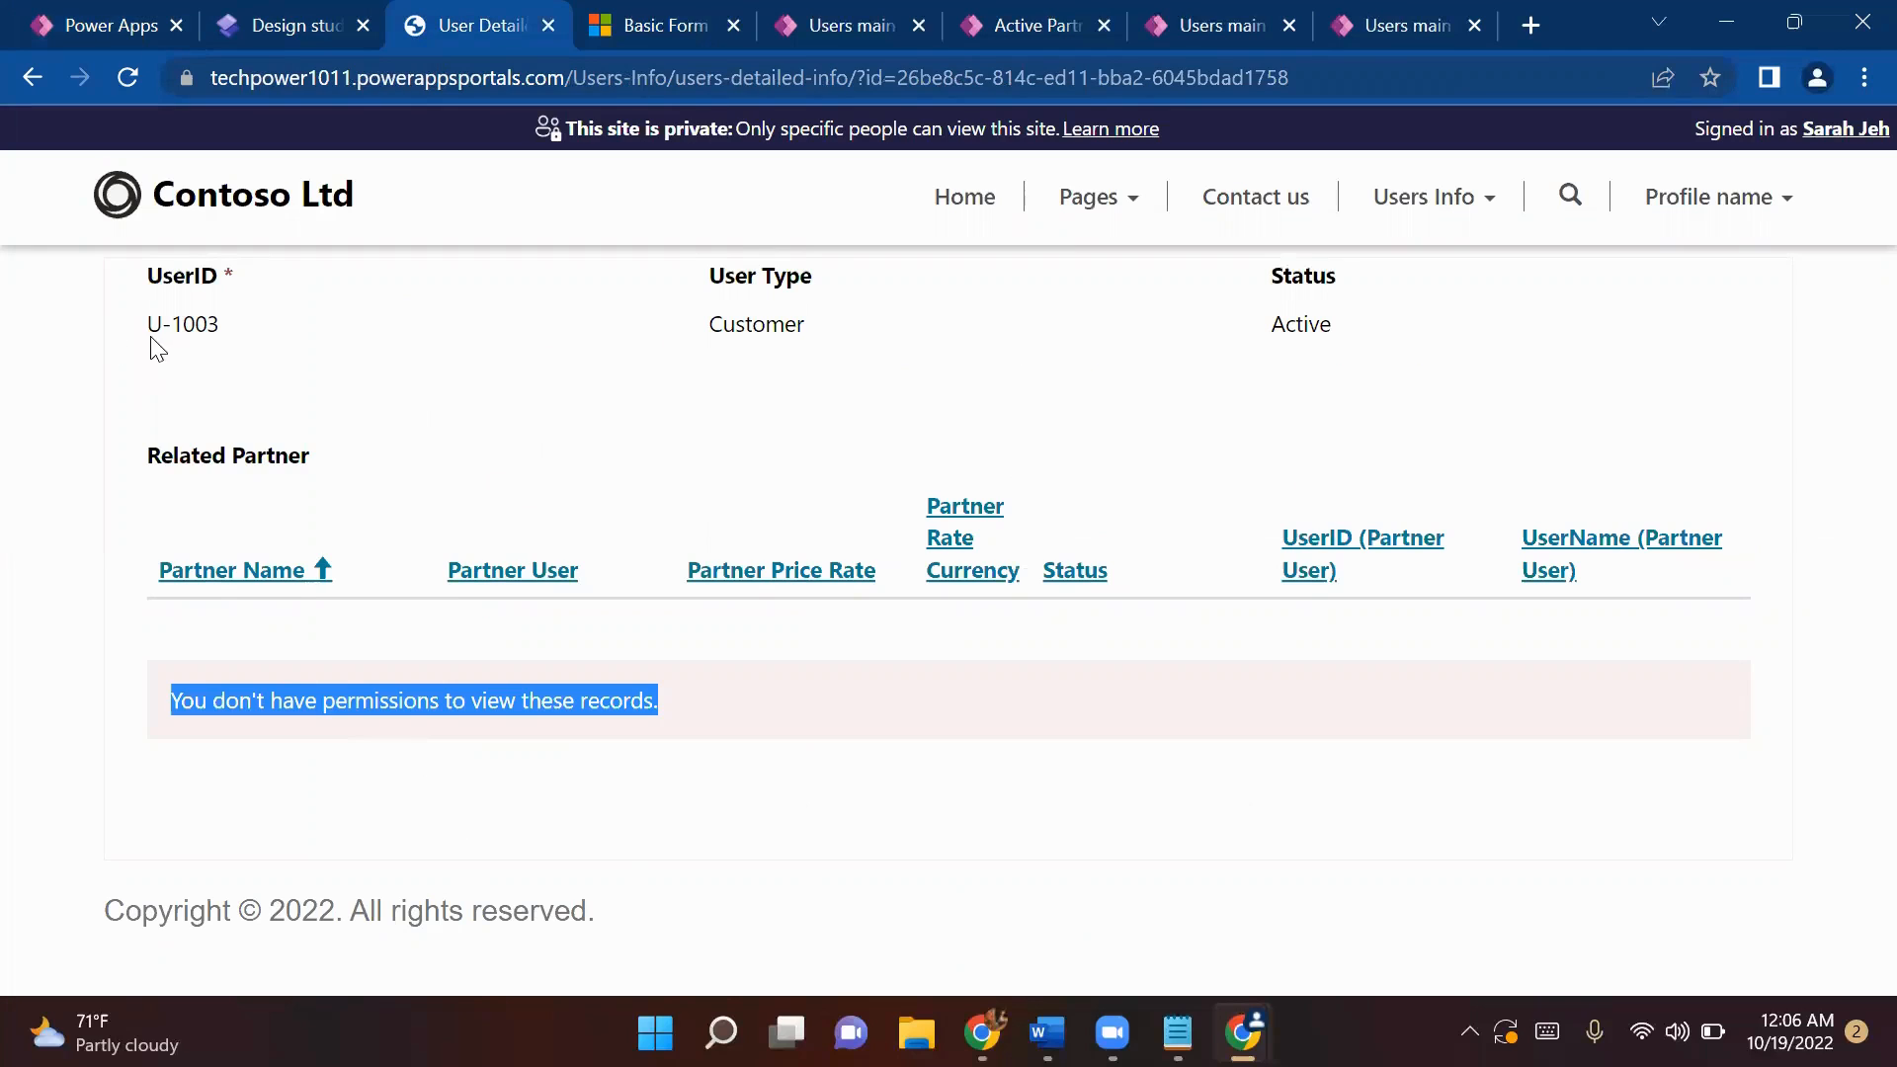
{"action": "left_click", "coordinate": [113, 25]}
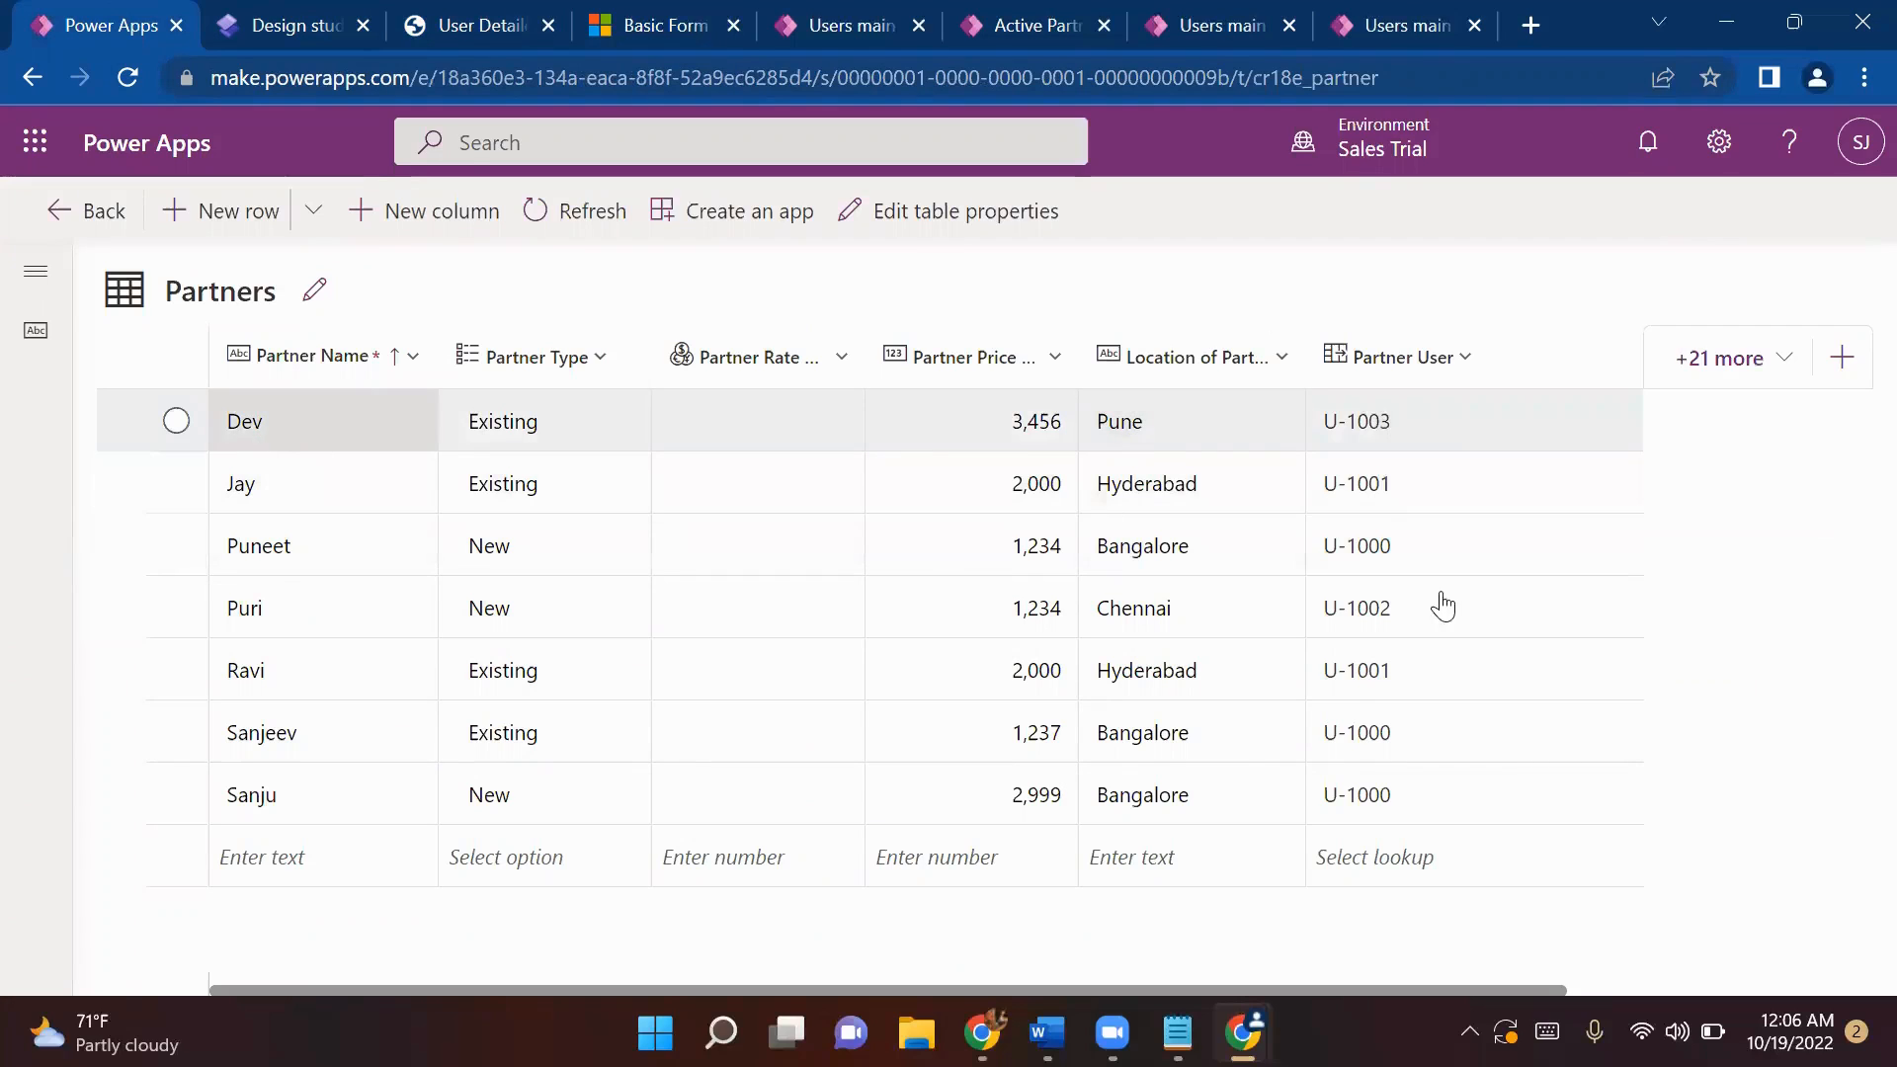
{"action": "left_click", "coordinate": [1419, 563]}
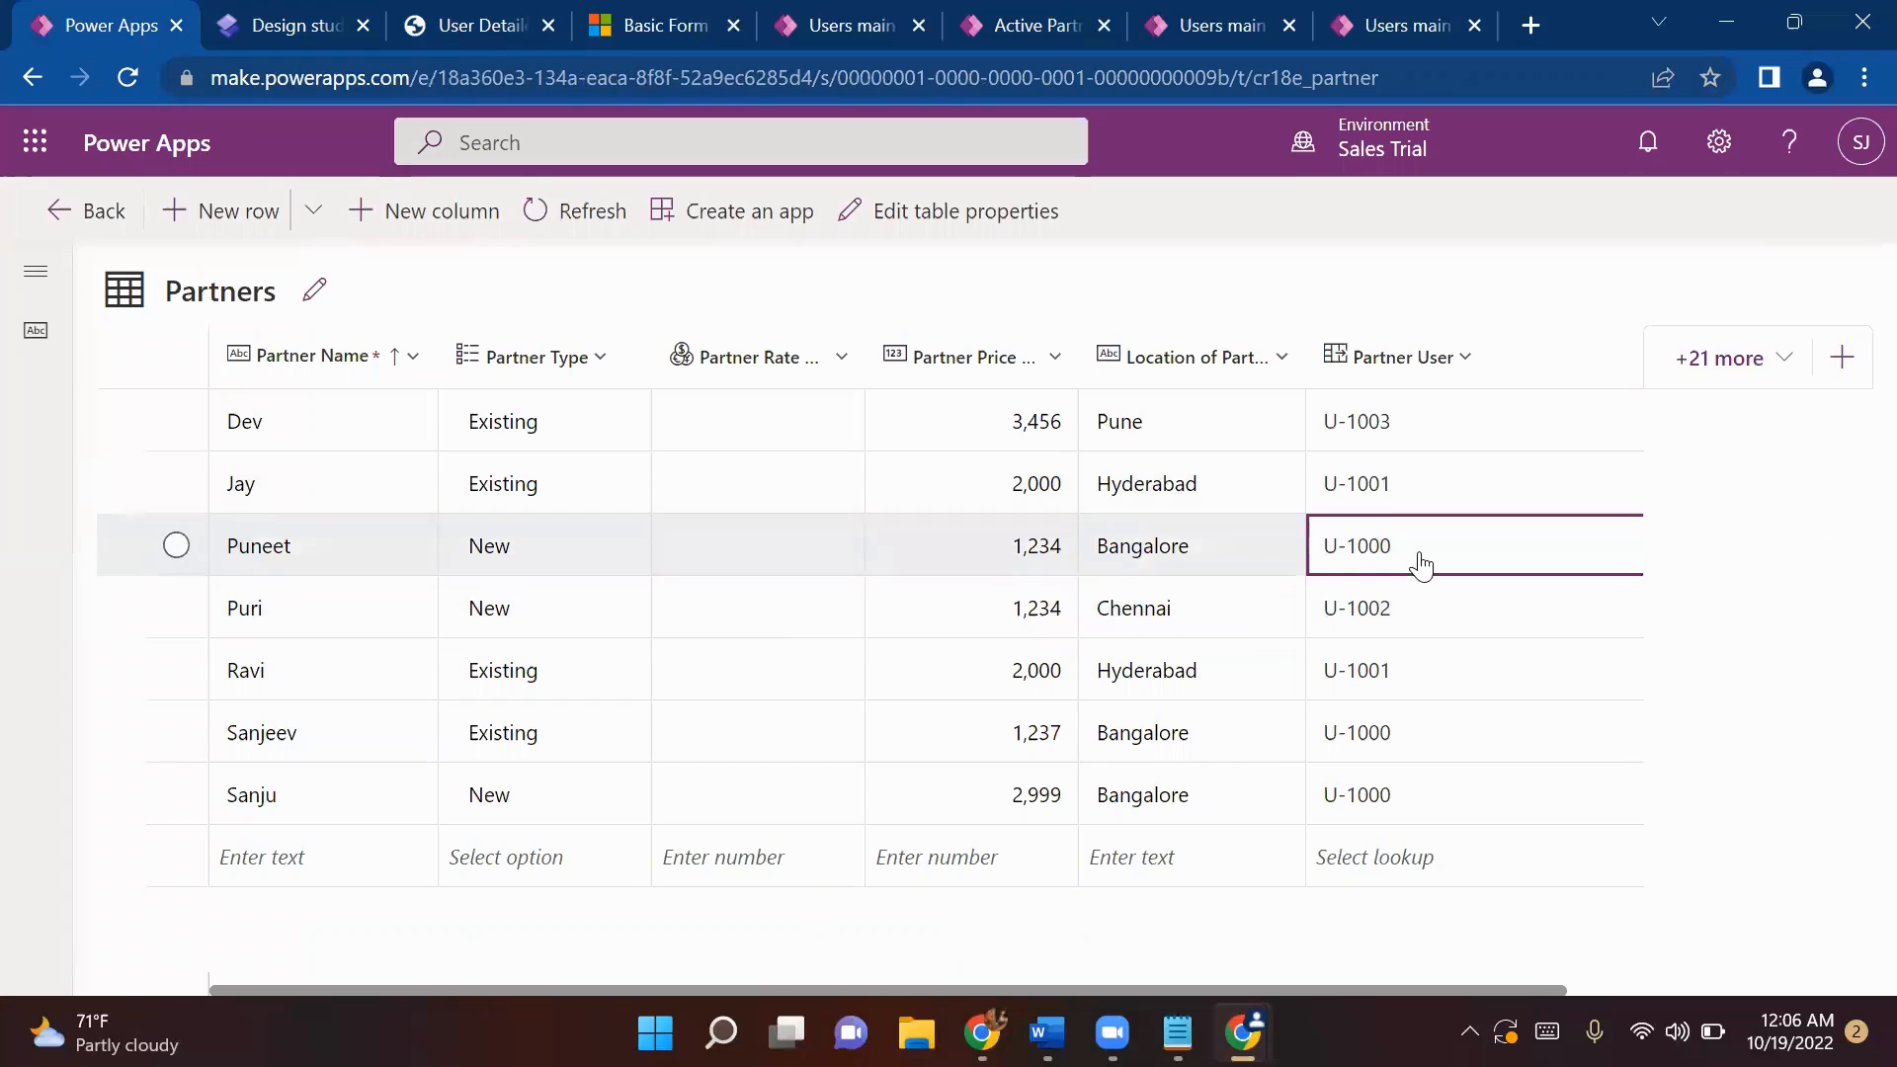
{"action": "left_click", "coordinate": [1395, 670]}
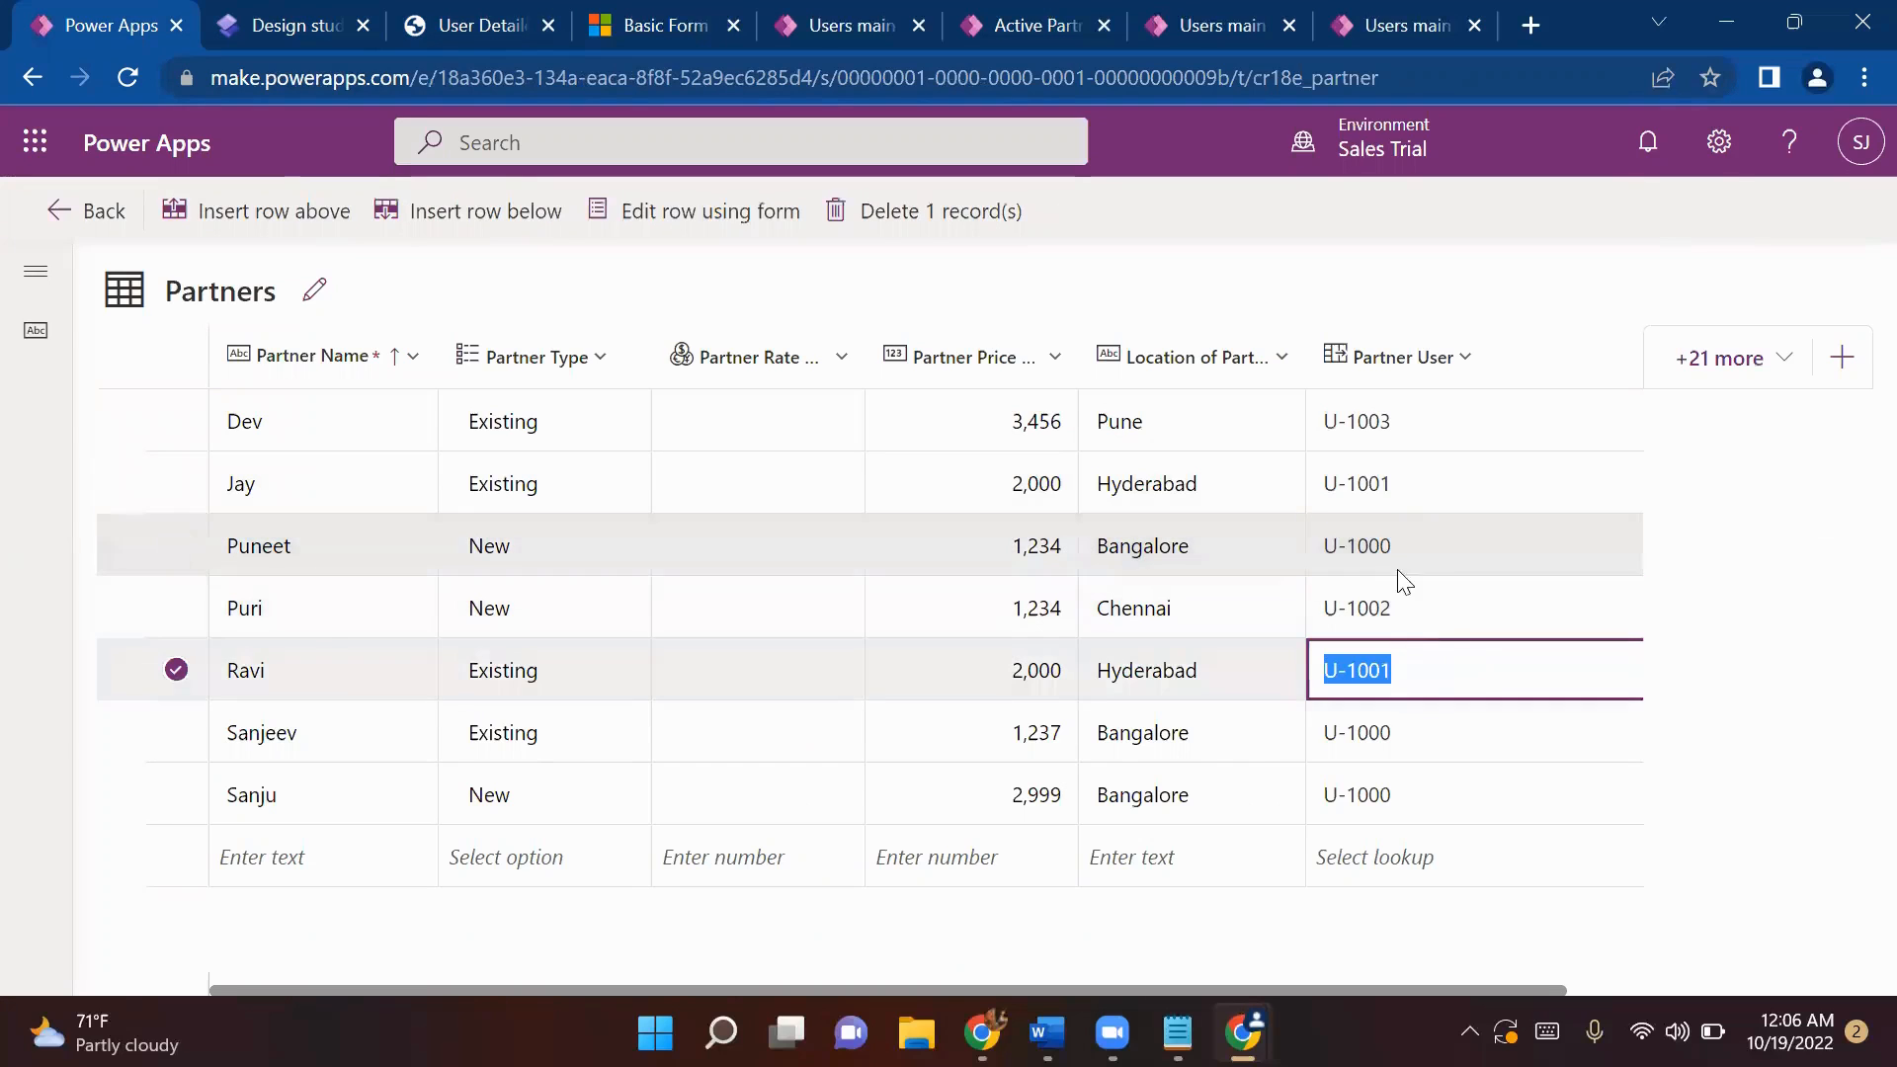
- Set the Partner User of the third Partners row to the customer-type user shown on the portal, the fourth entry in the lookup
{"action": "left_click", "coordinate": [1387, 563]}
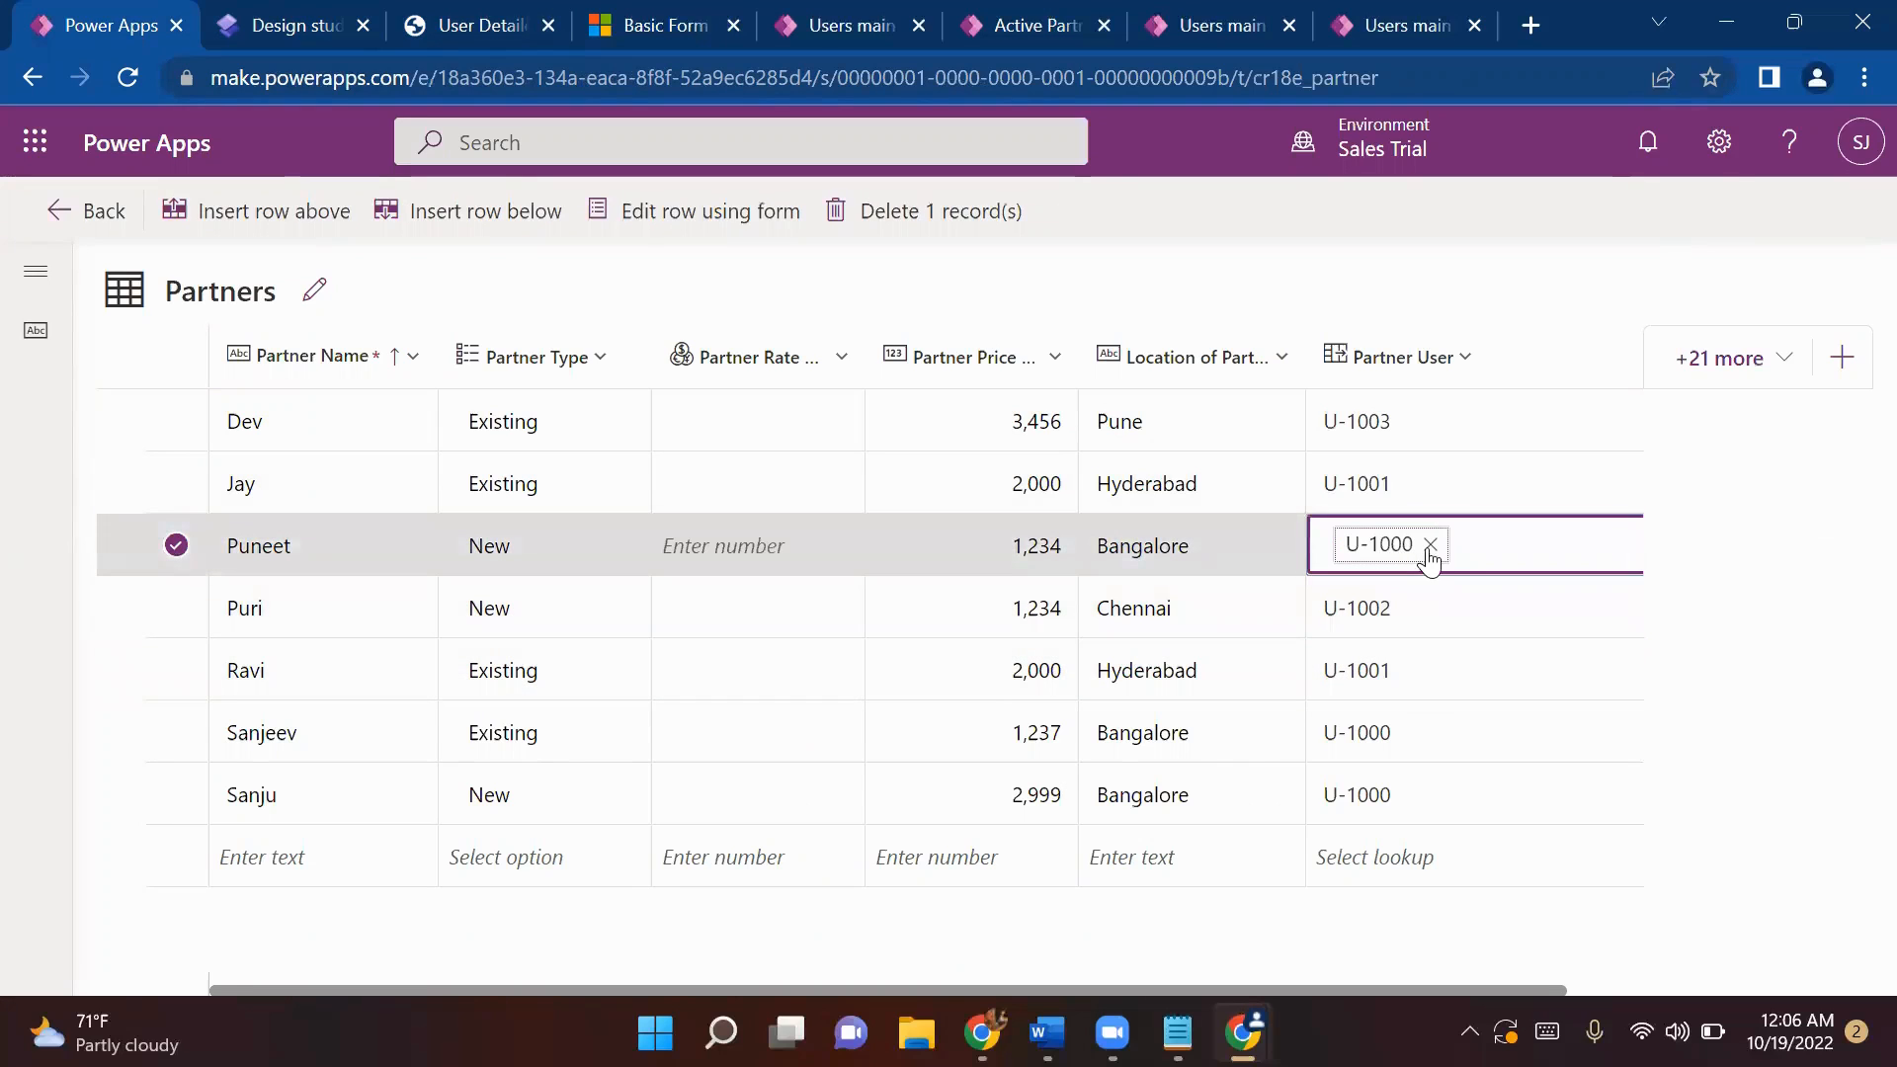
{"action": "left_click", "coordinate": [1430, 546]}
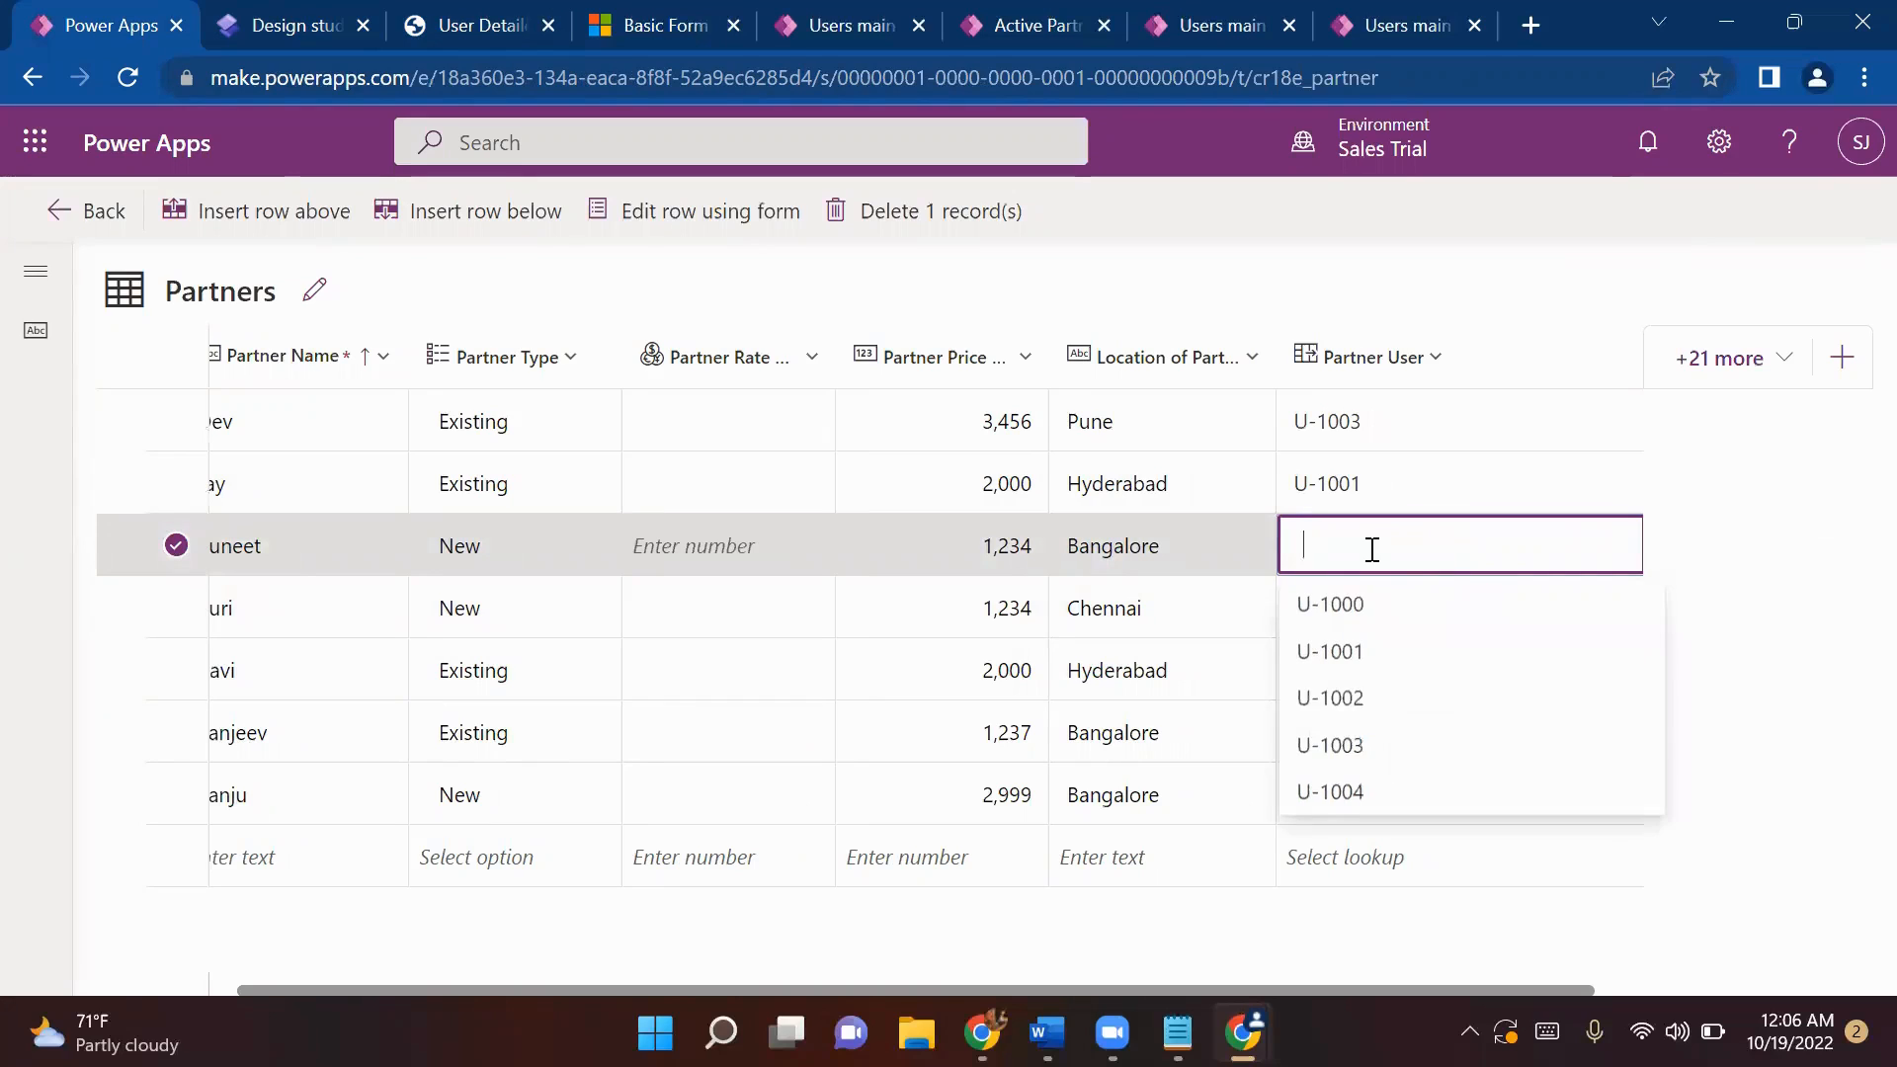
{"action": "left_click", "coordinate": [1376, 744]}
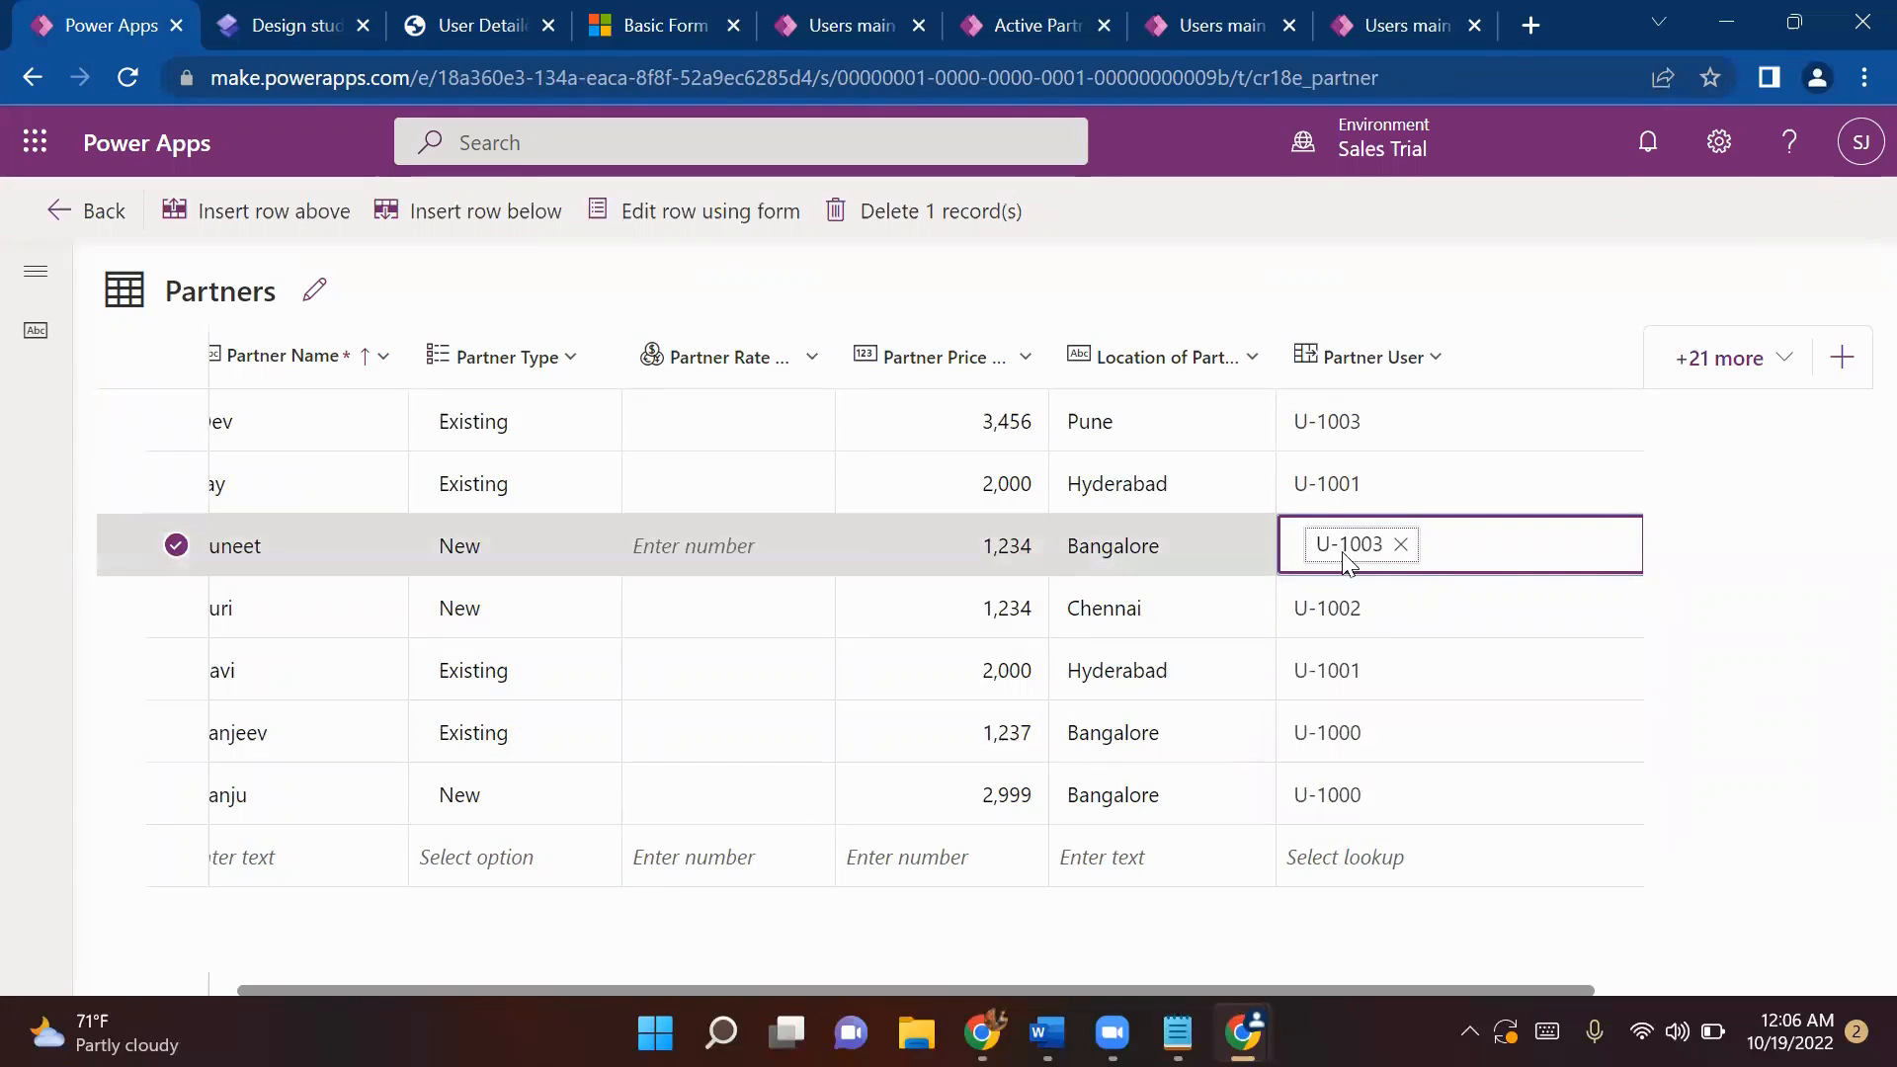
{"action": "left_click", "coordinate": [1096, 262]}
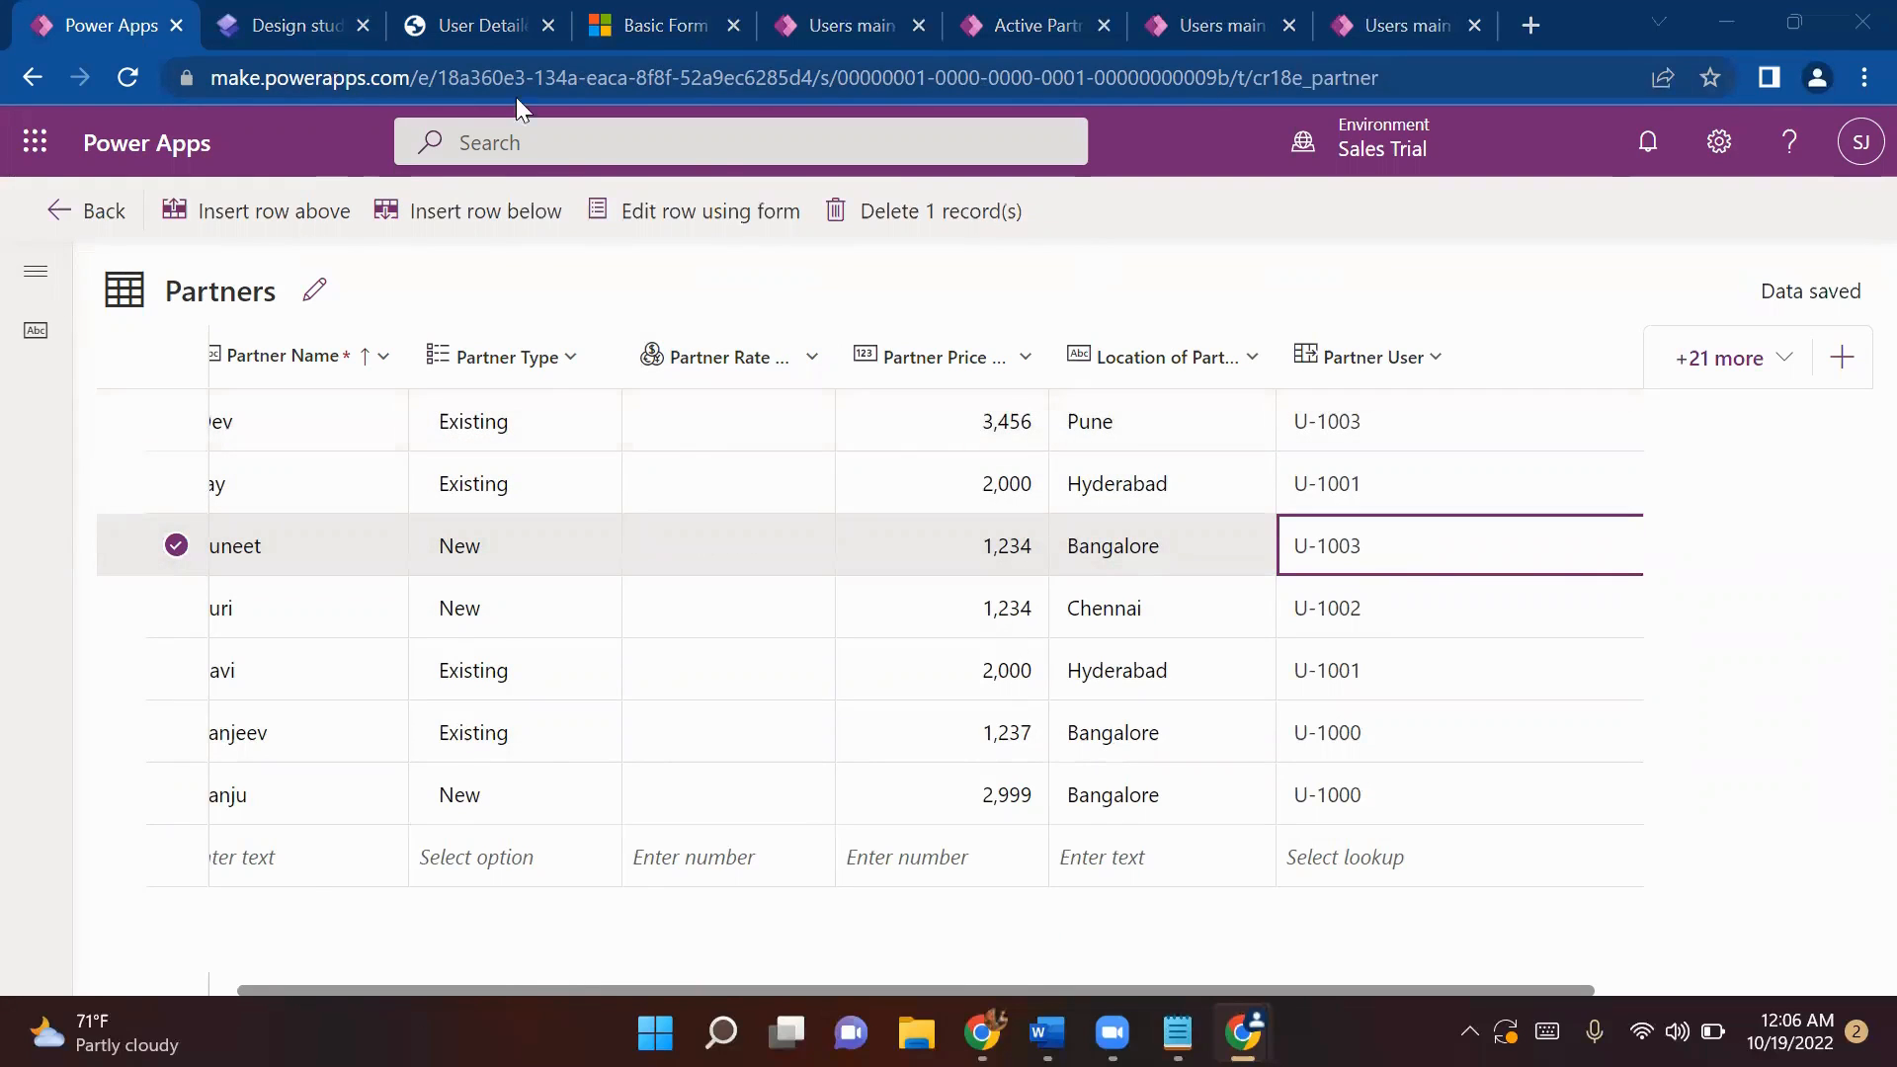
- Review the customer-type user's details page on the portal, including its UserID and page address
{"action": "left_click", "coordinate": [464, 27]}
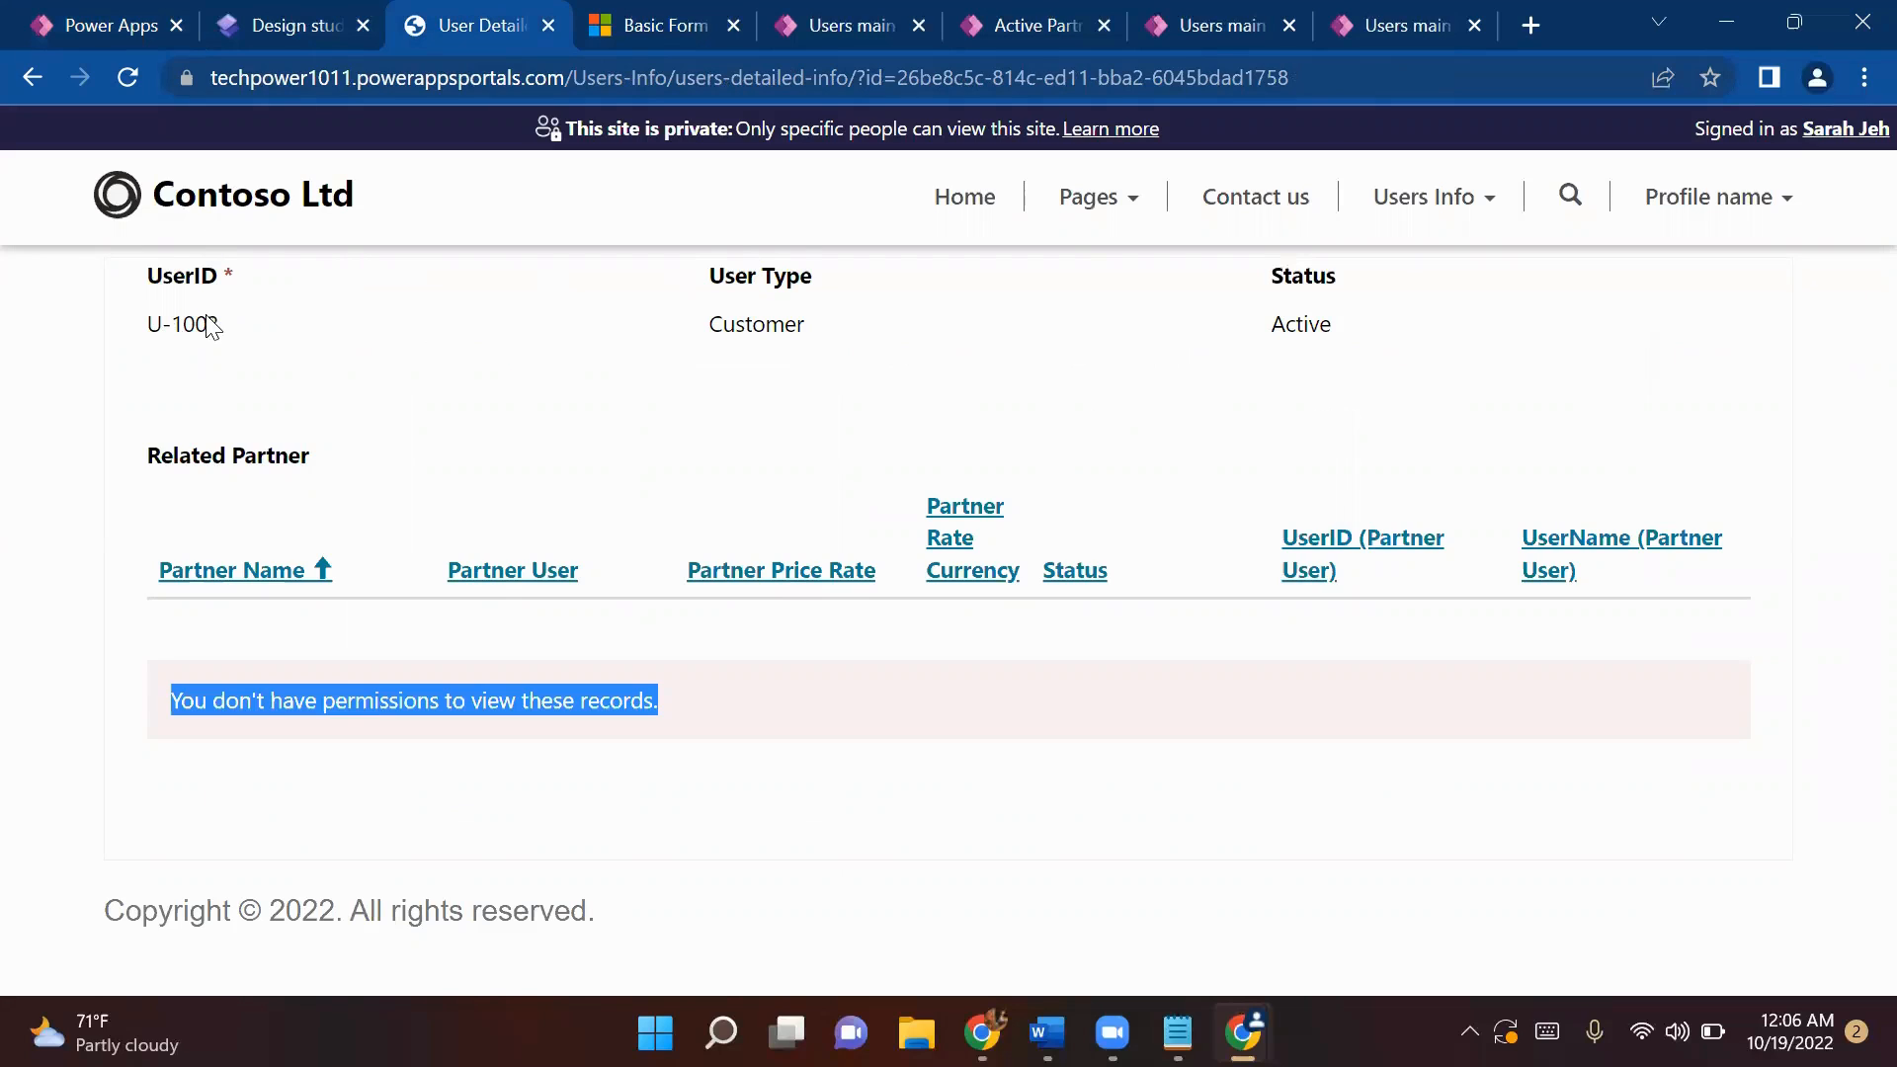
{"action": "left_click_drag", "start_coordinate": [704, 81], "coordinate": [915, 79]}
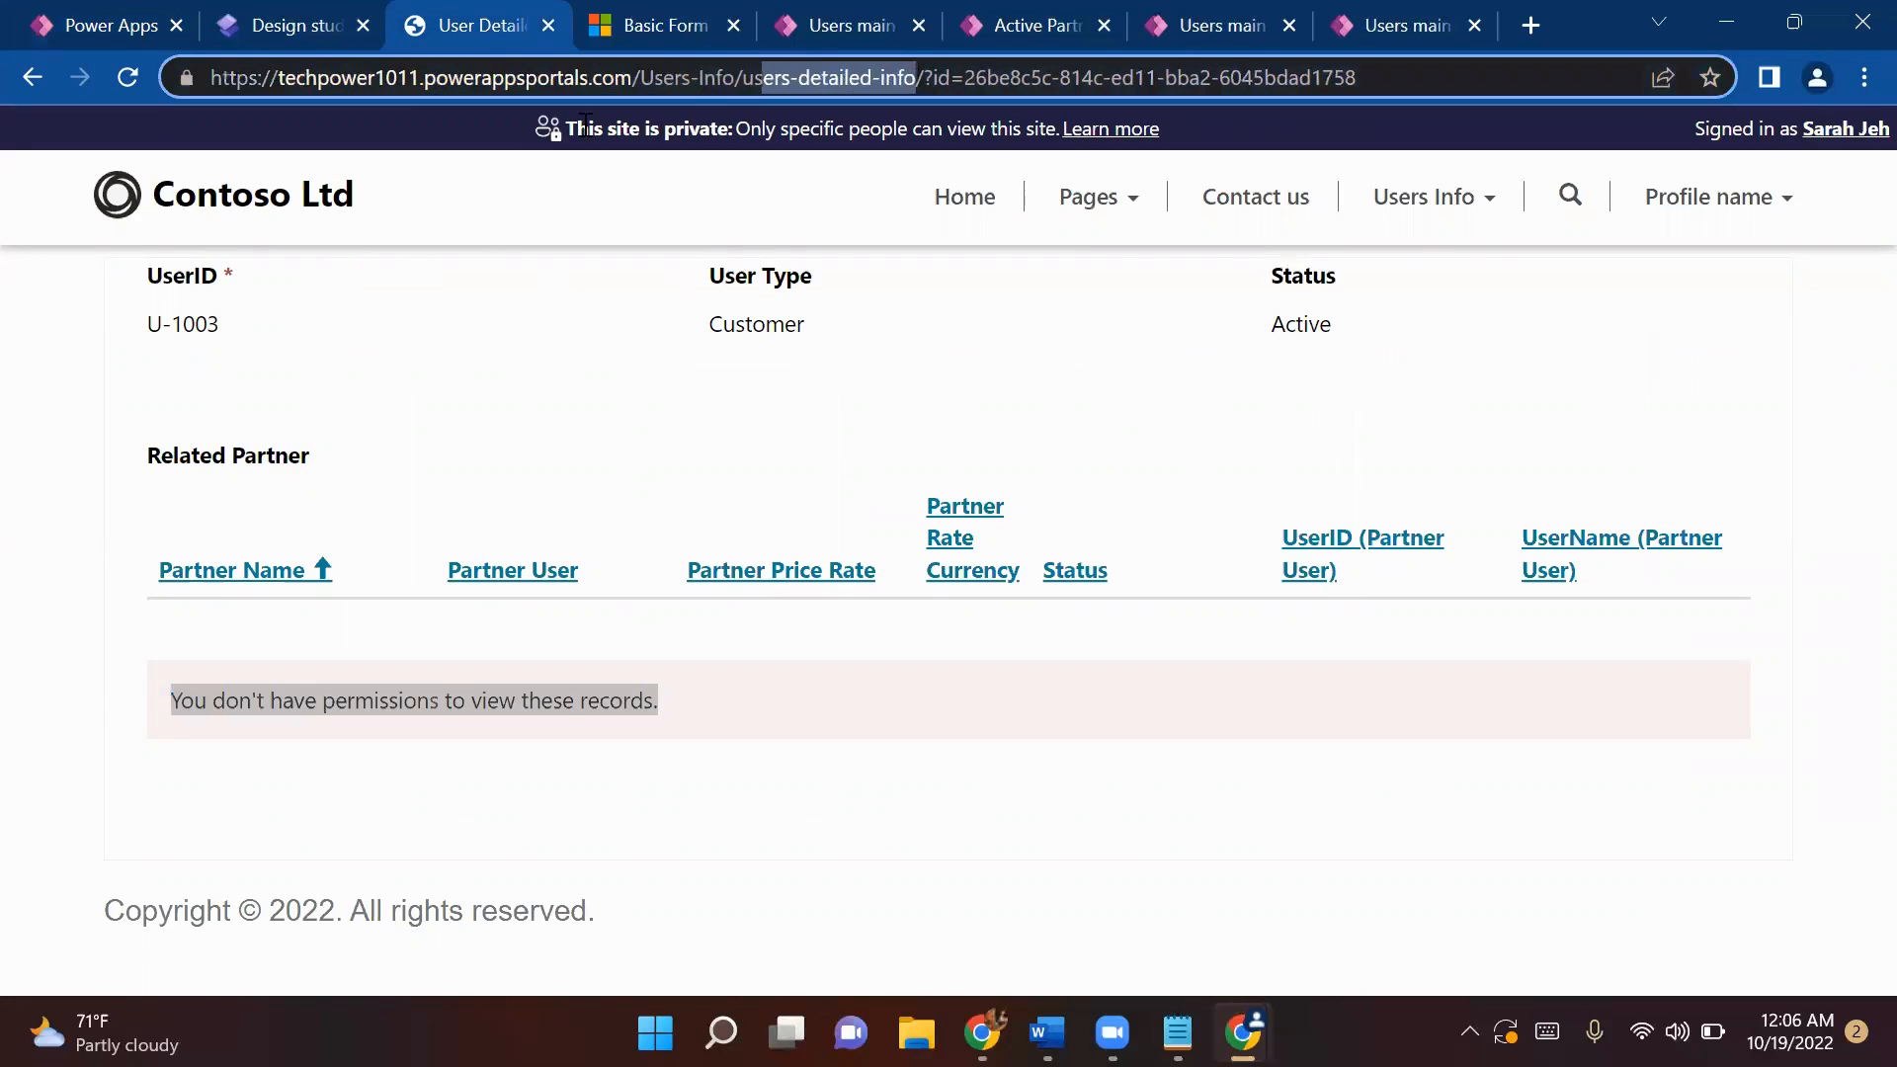
{"action": "left_click", "coordinate": [148, 329]}
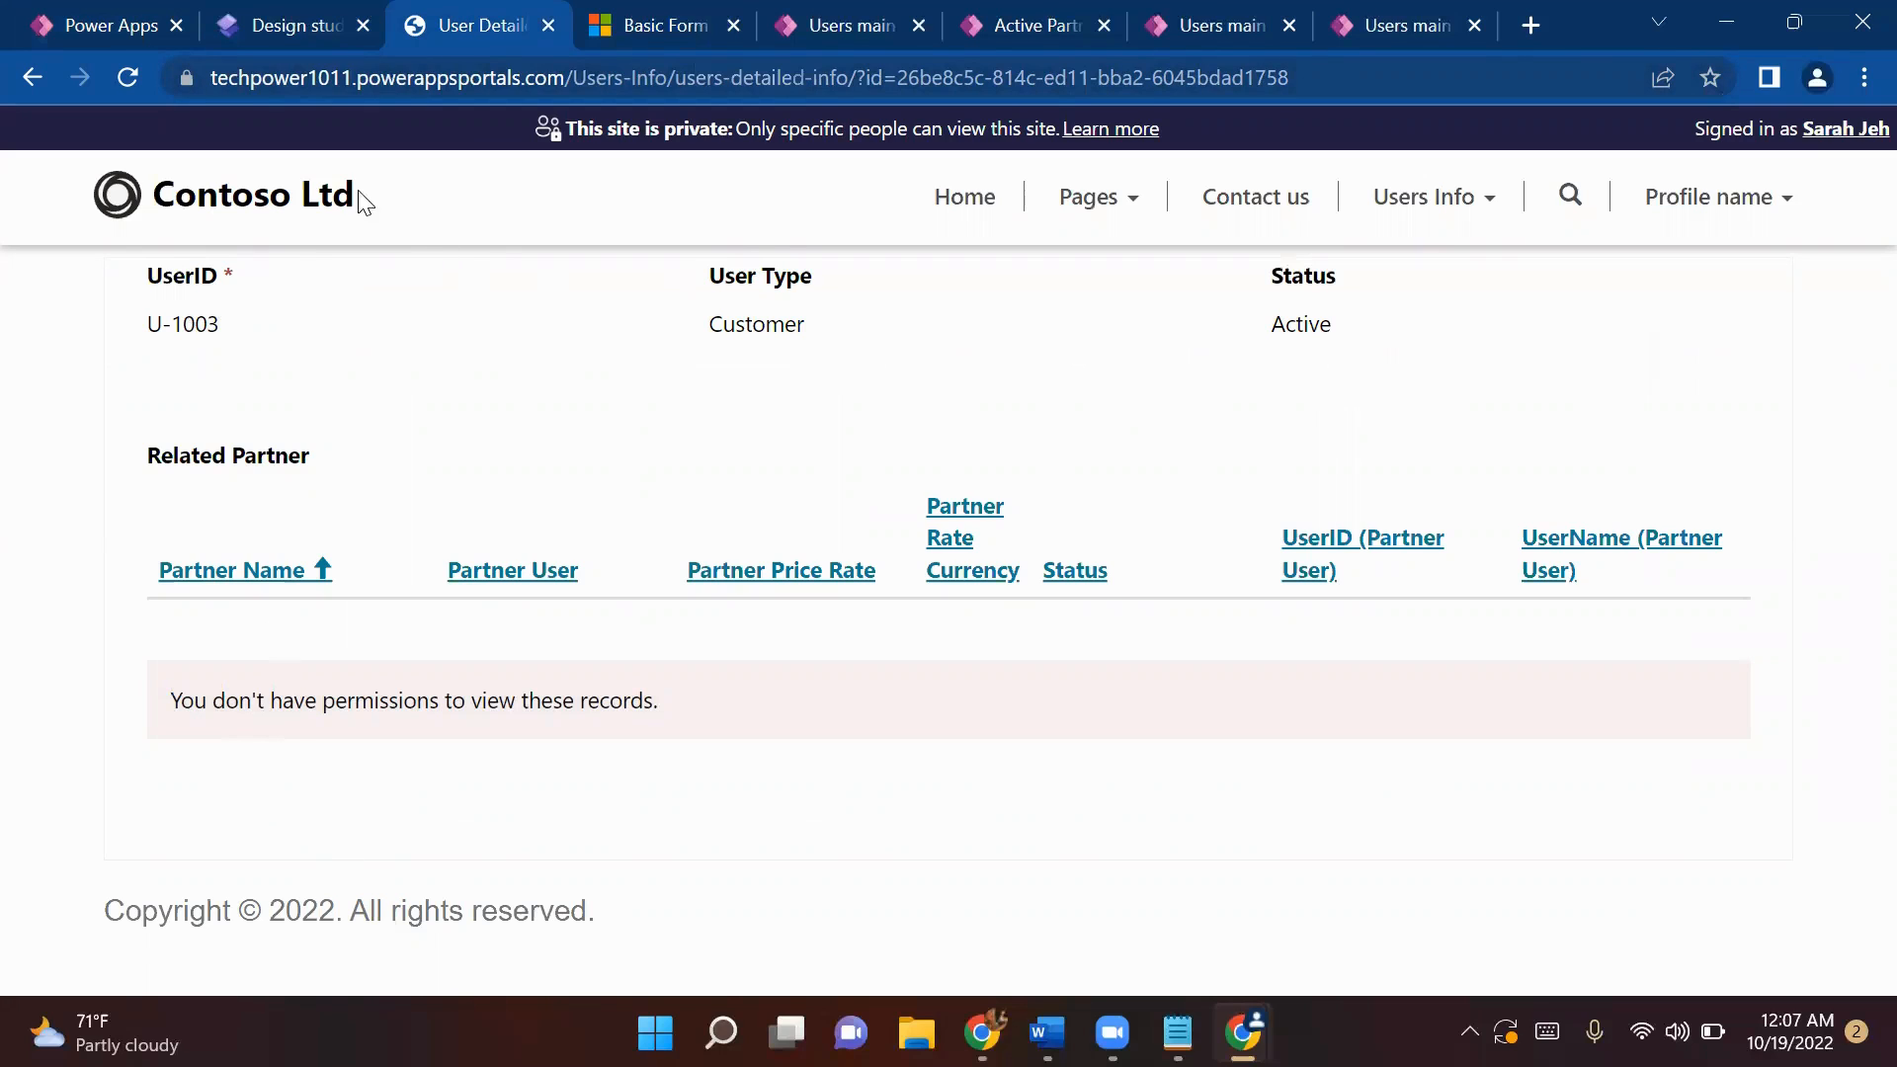
- Open the table permissions of the form on the User Detailed Information page in the design studio
{"action": "left_click", "coordinate": [282, 30]}
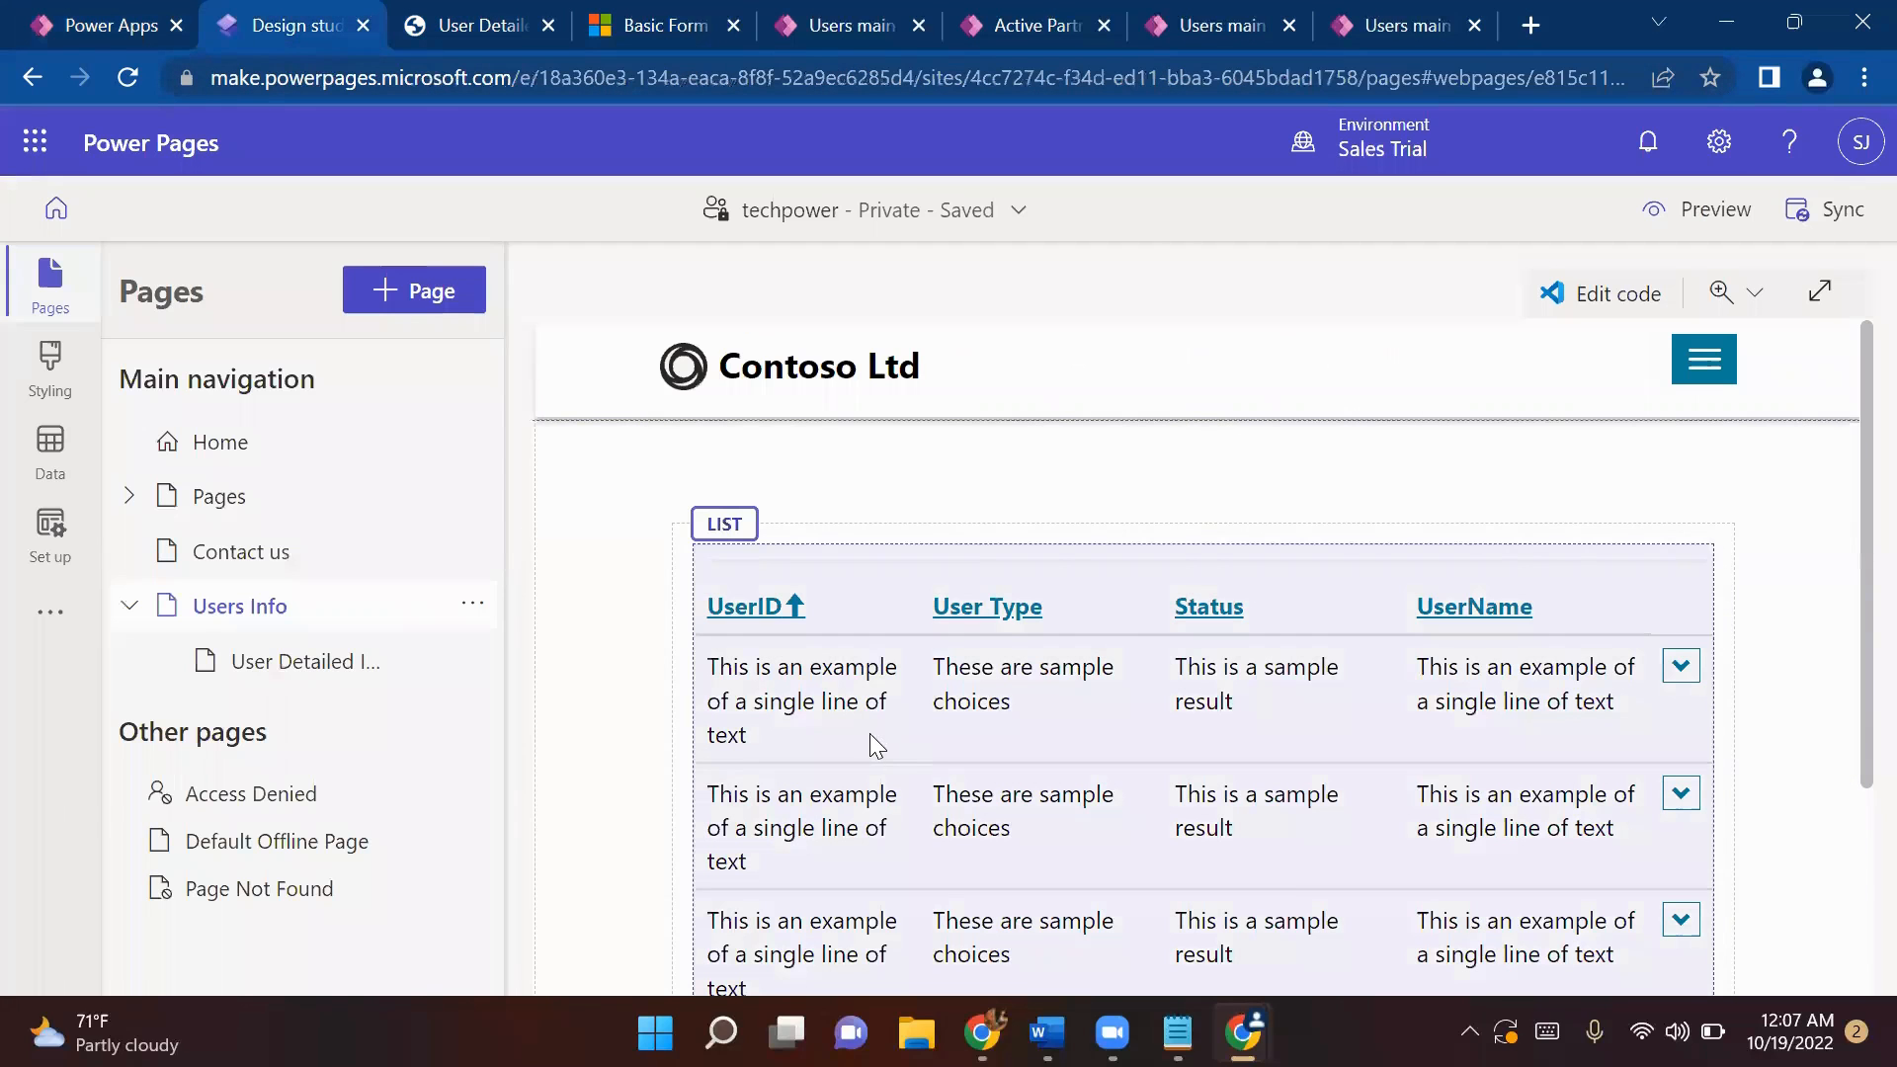
{"action": "left_click", "coordinate": [249, 664]}
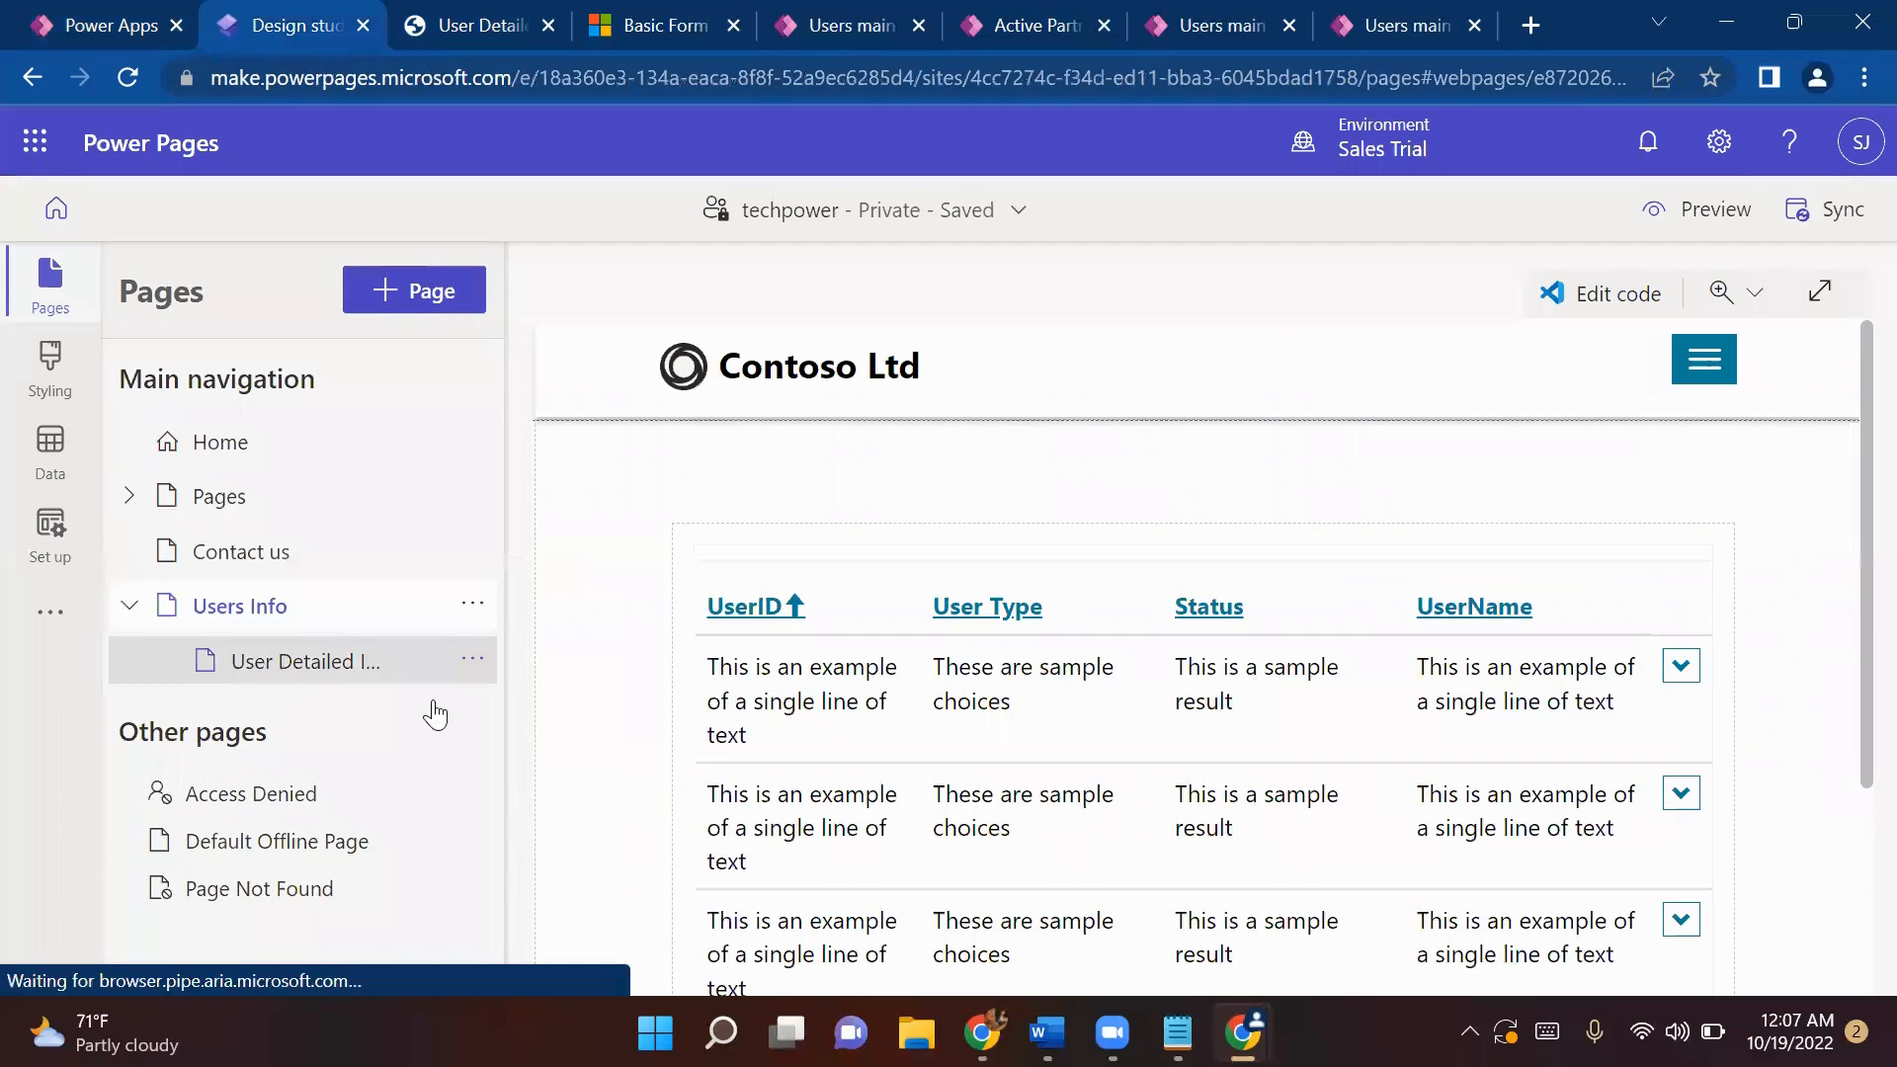
{"action": "left_click", "coordinate": [911, 746]}
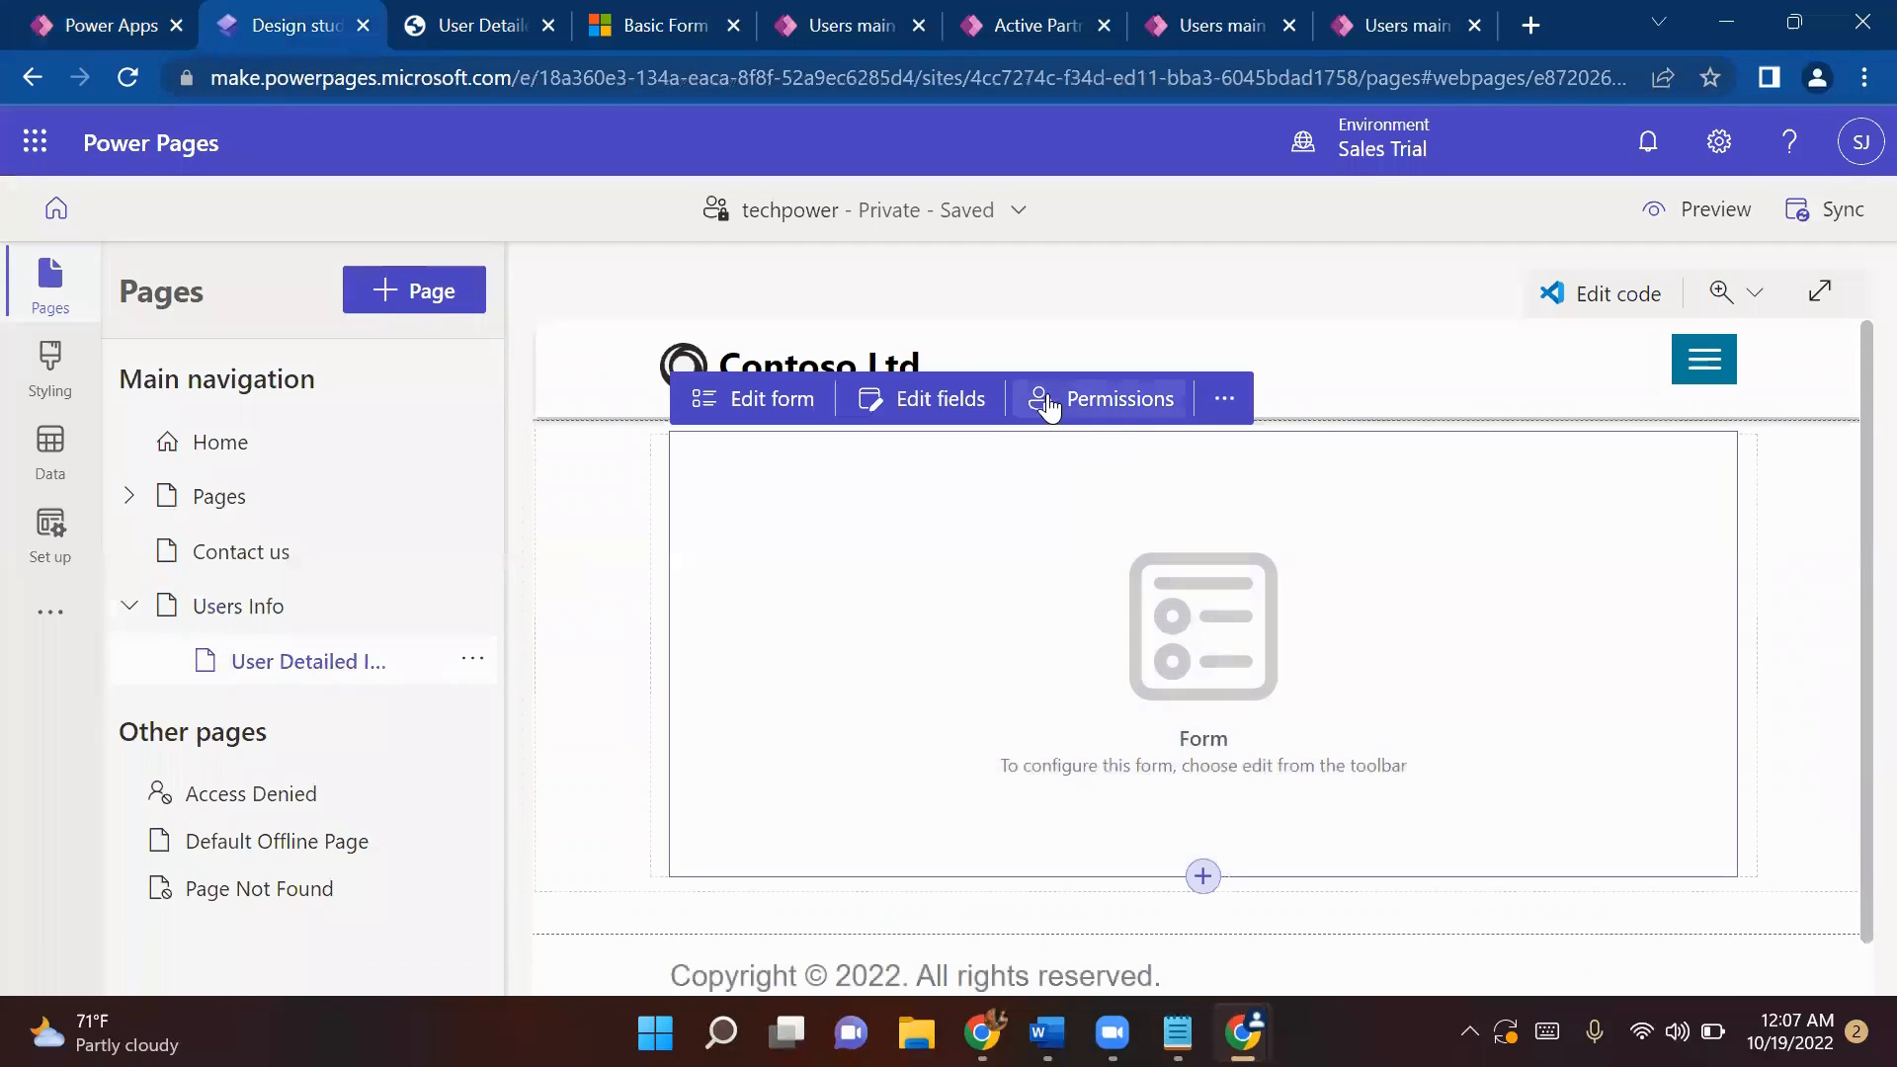
{"action": "left_click", "coordinate": [1097, 399]}
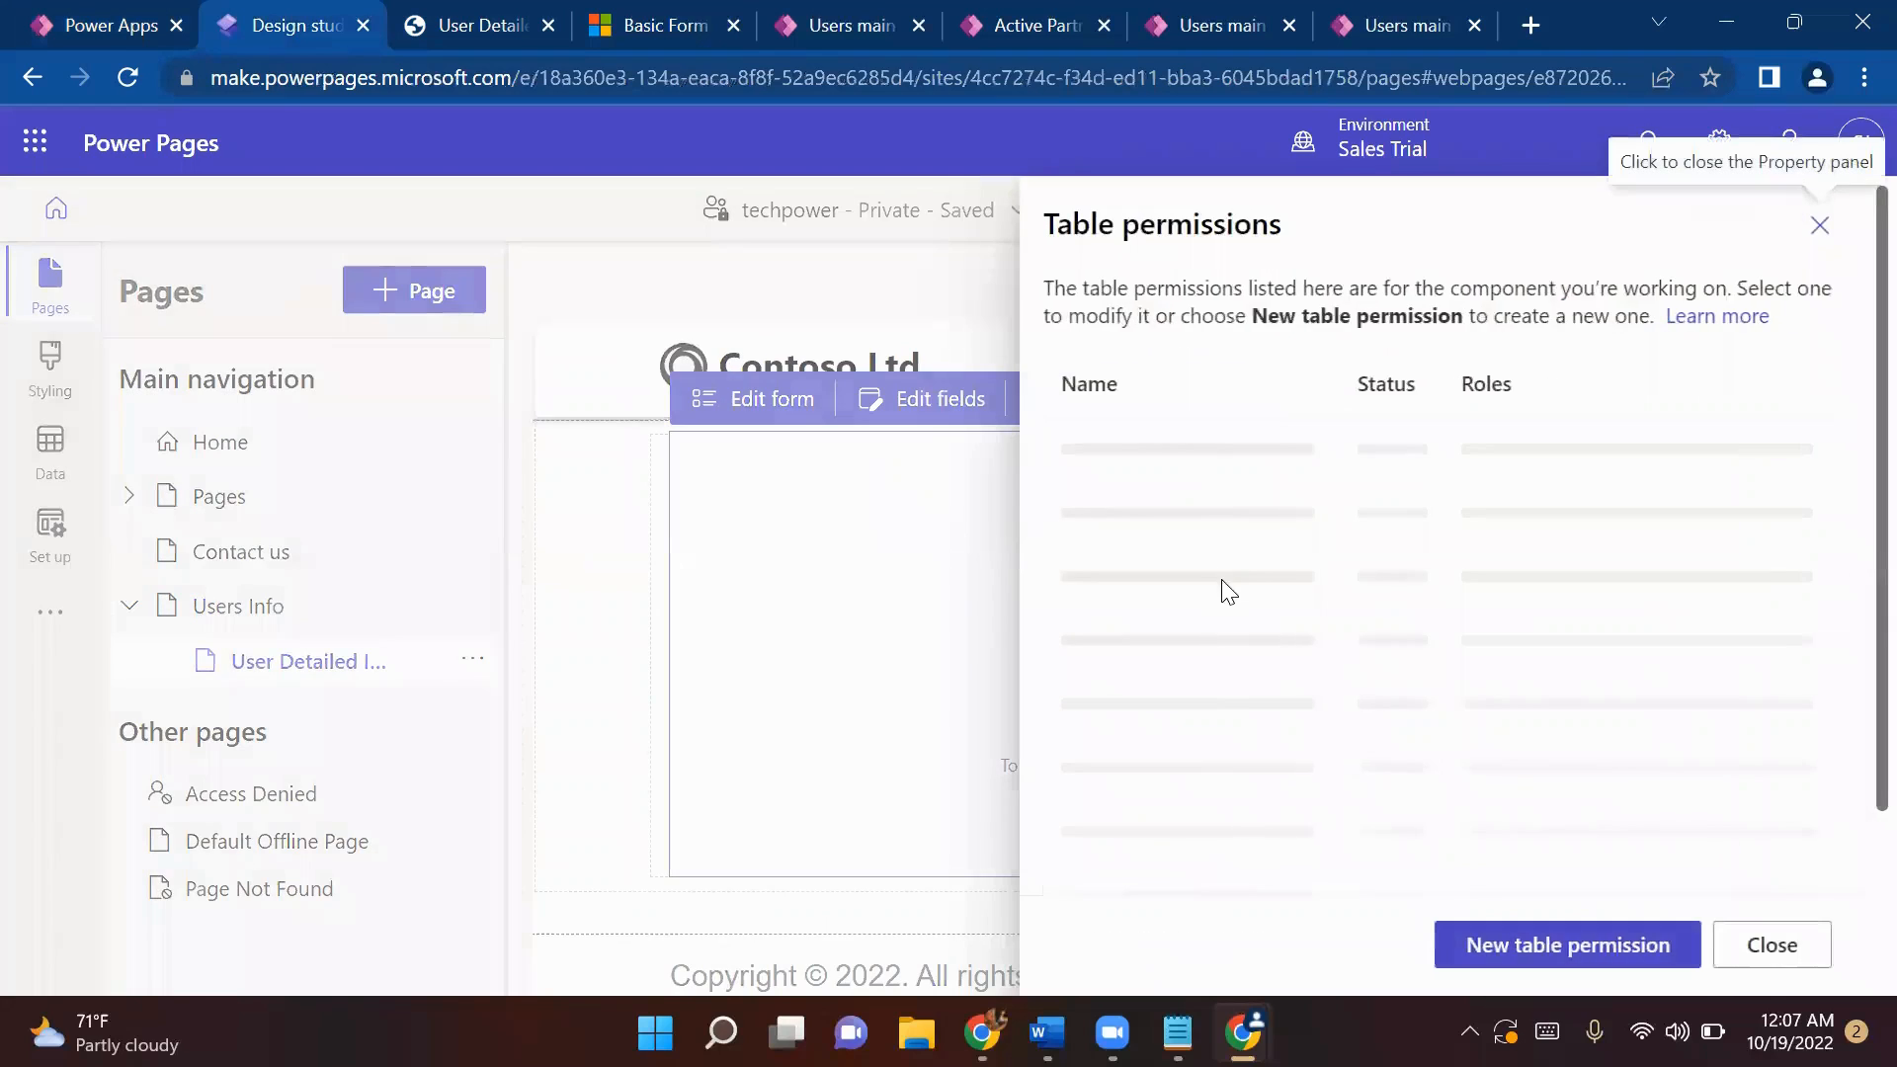
- Start a new table permission named "Partner table" for the Partner (cr18e_partner) table
{"action": "left_click", "coordinate": [1534, 964]}
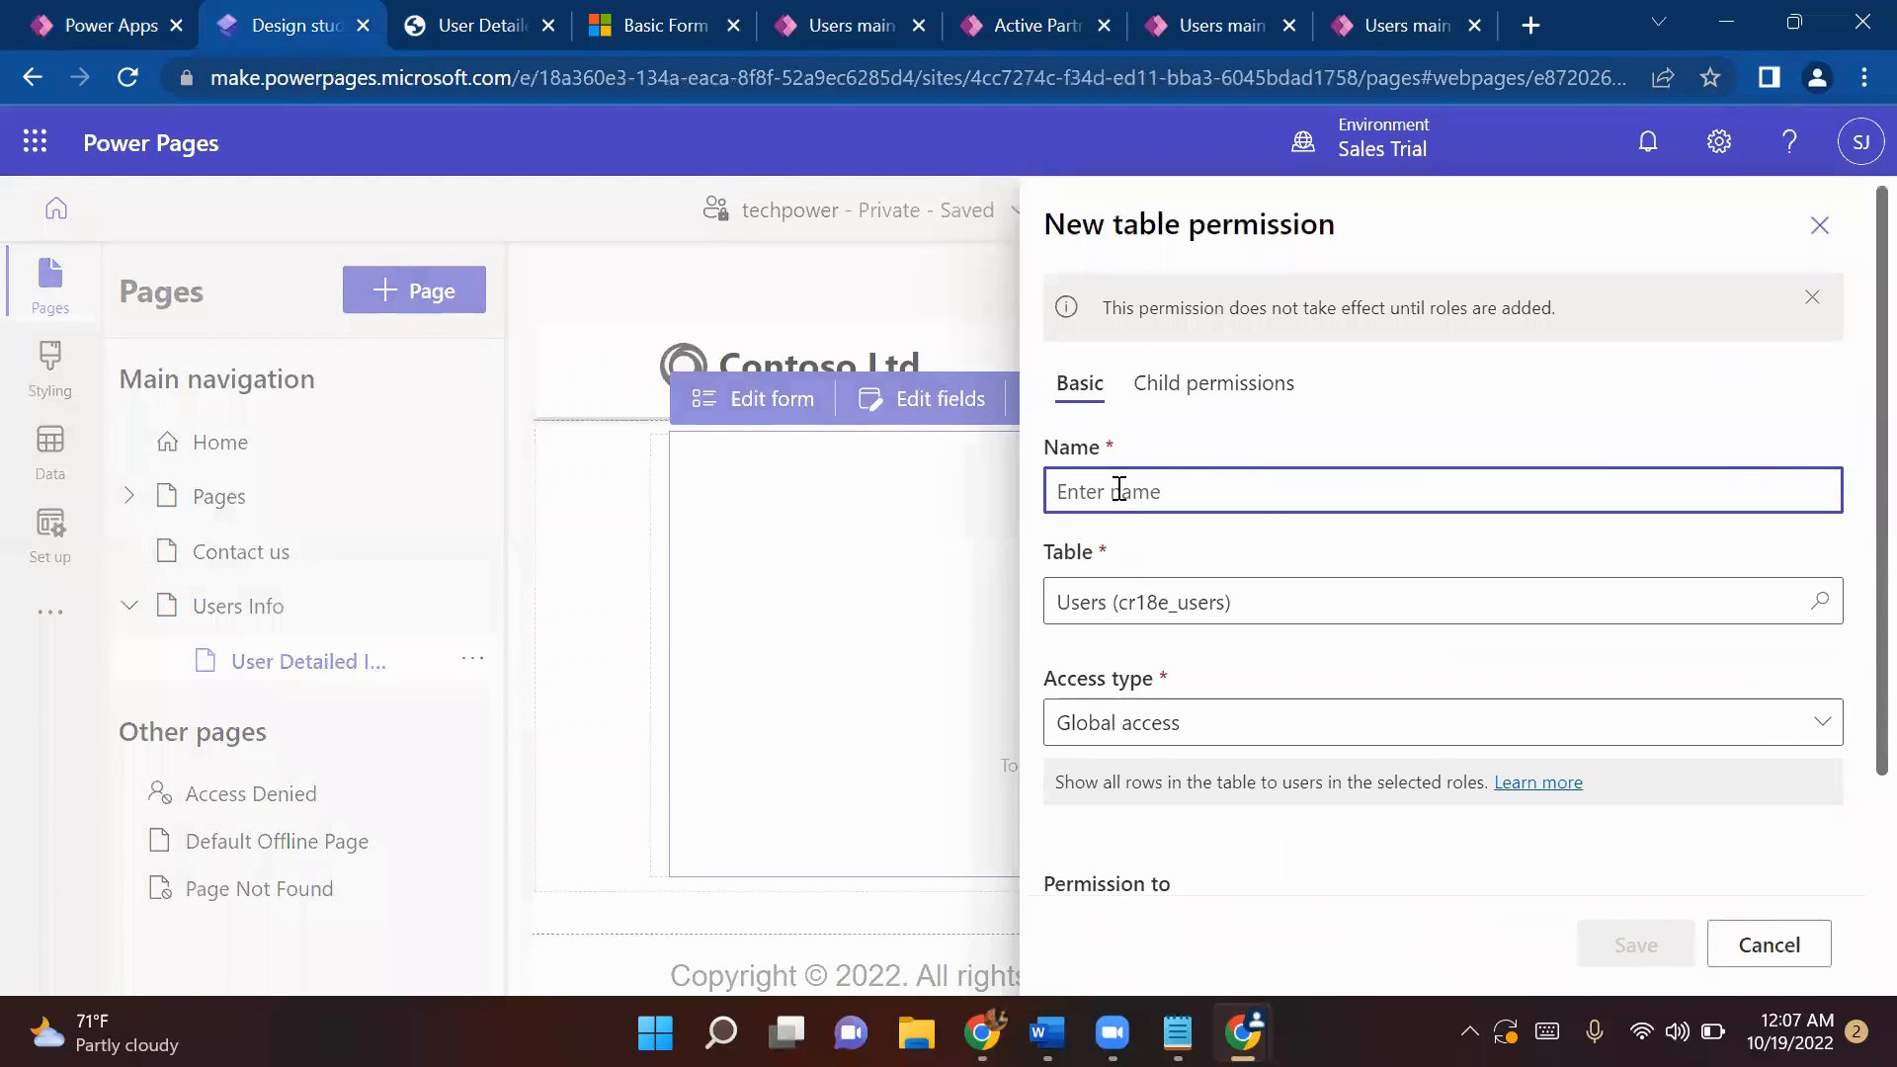
{"action": "type", "text": "Partner table"}
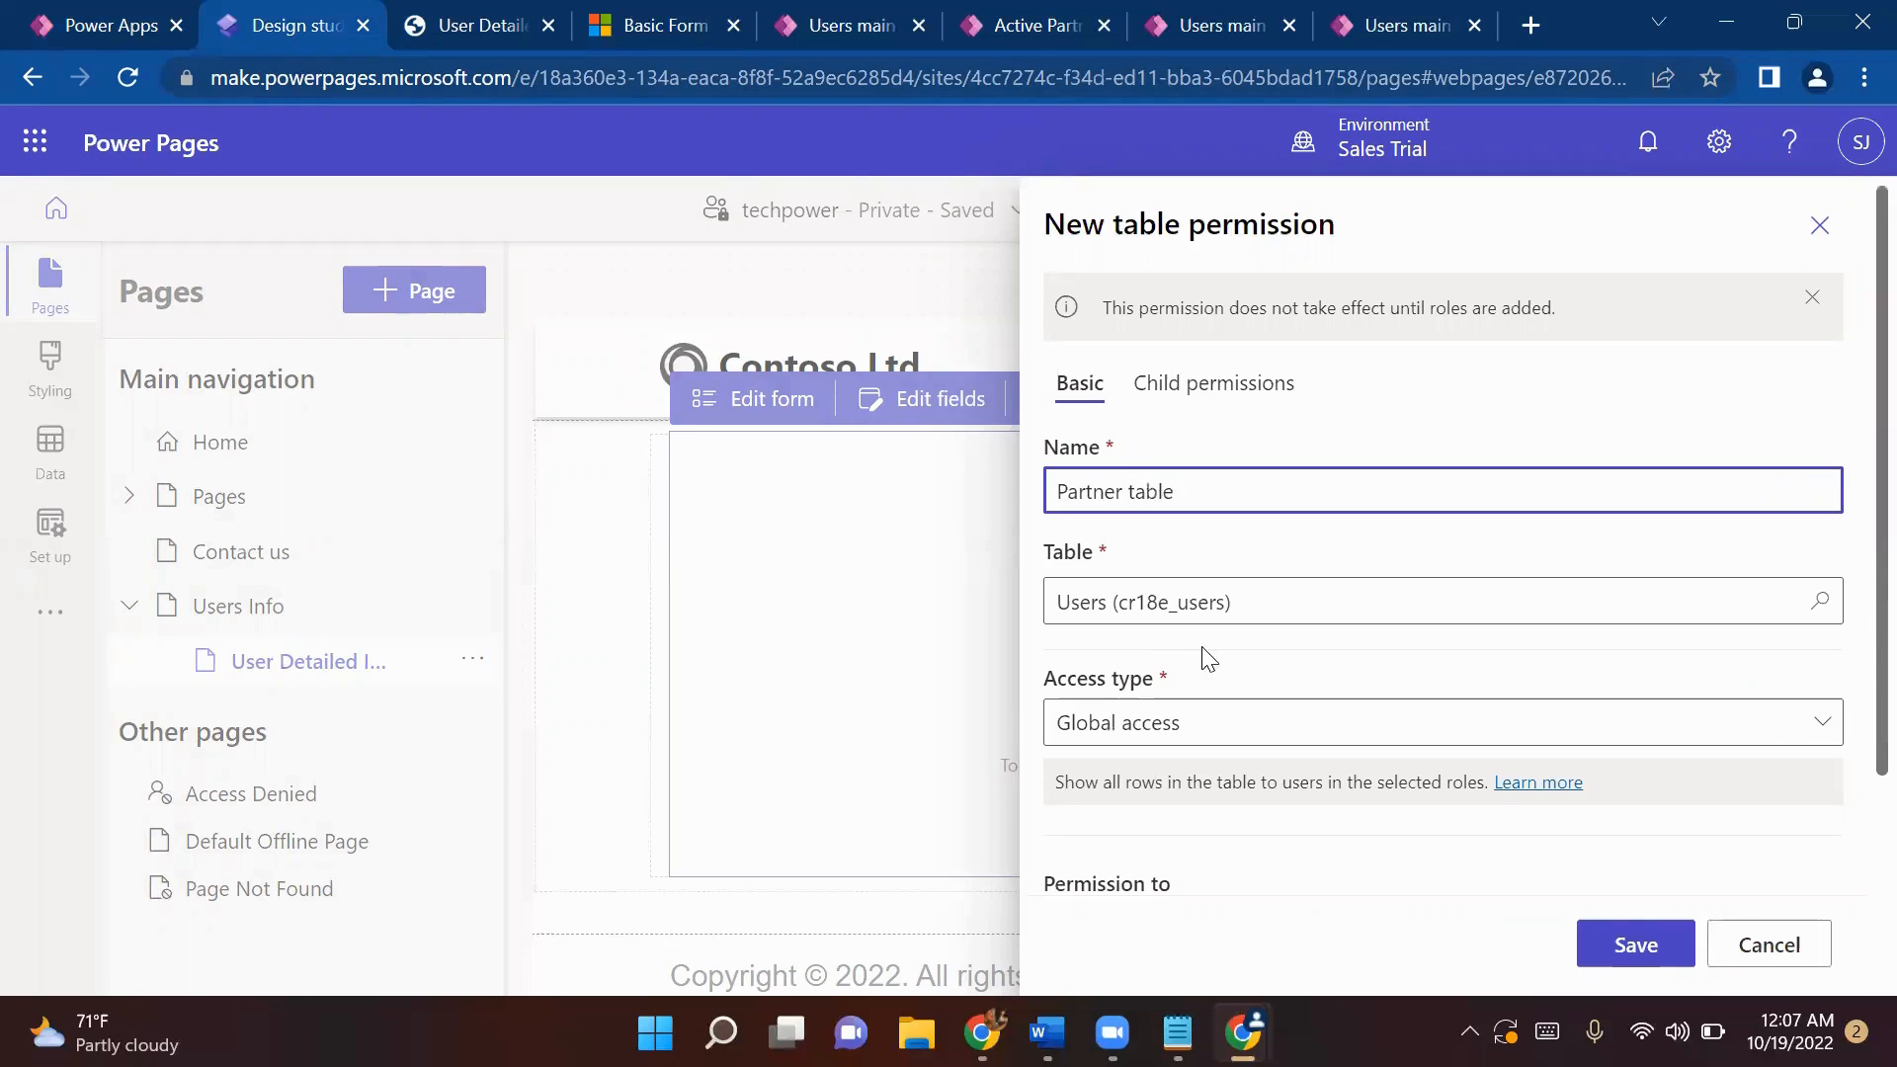
{"action": "left_click", "coordinate": [1258, 602]}
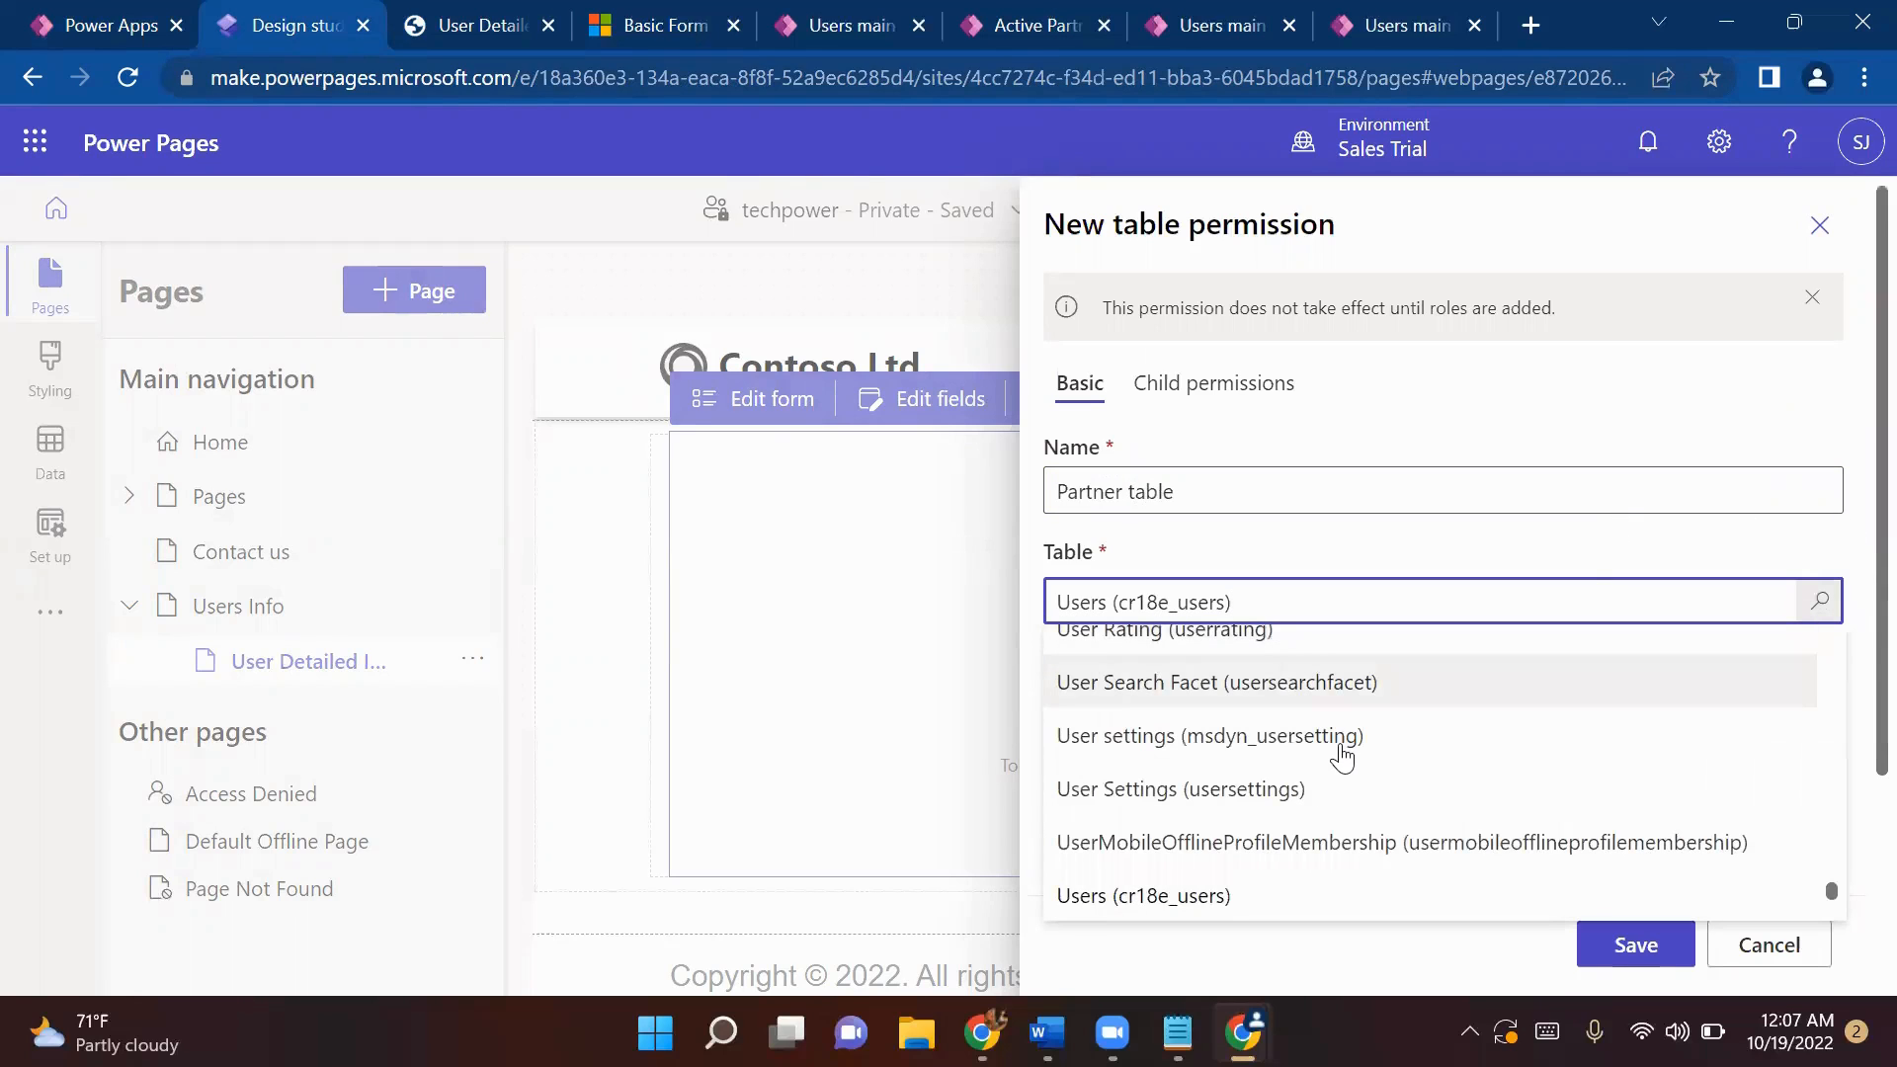
{"action": "type", "text": "par"}
{"action": "key", "text": "ctrl+a"}
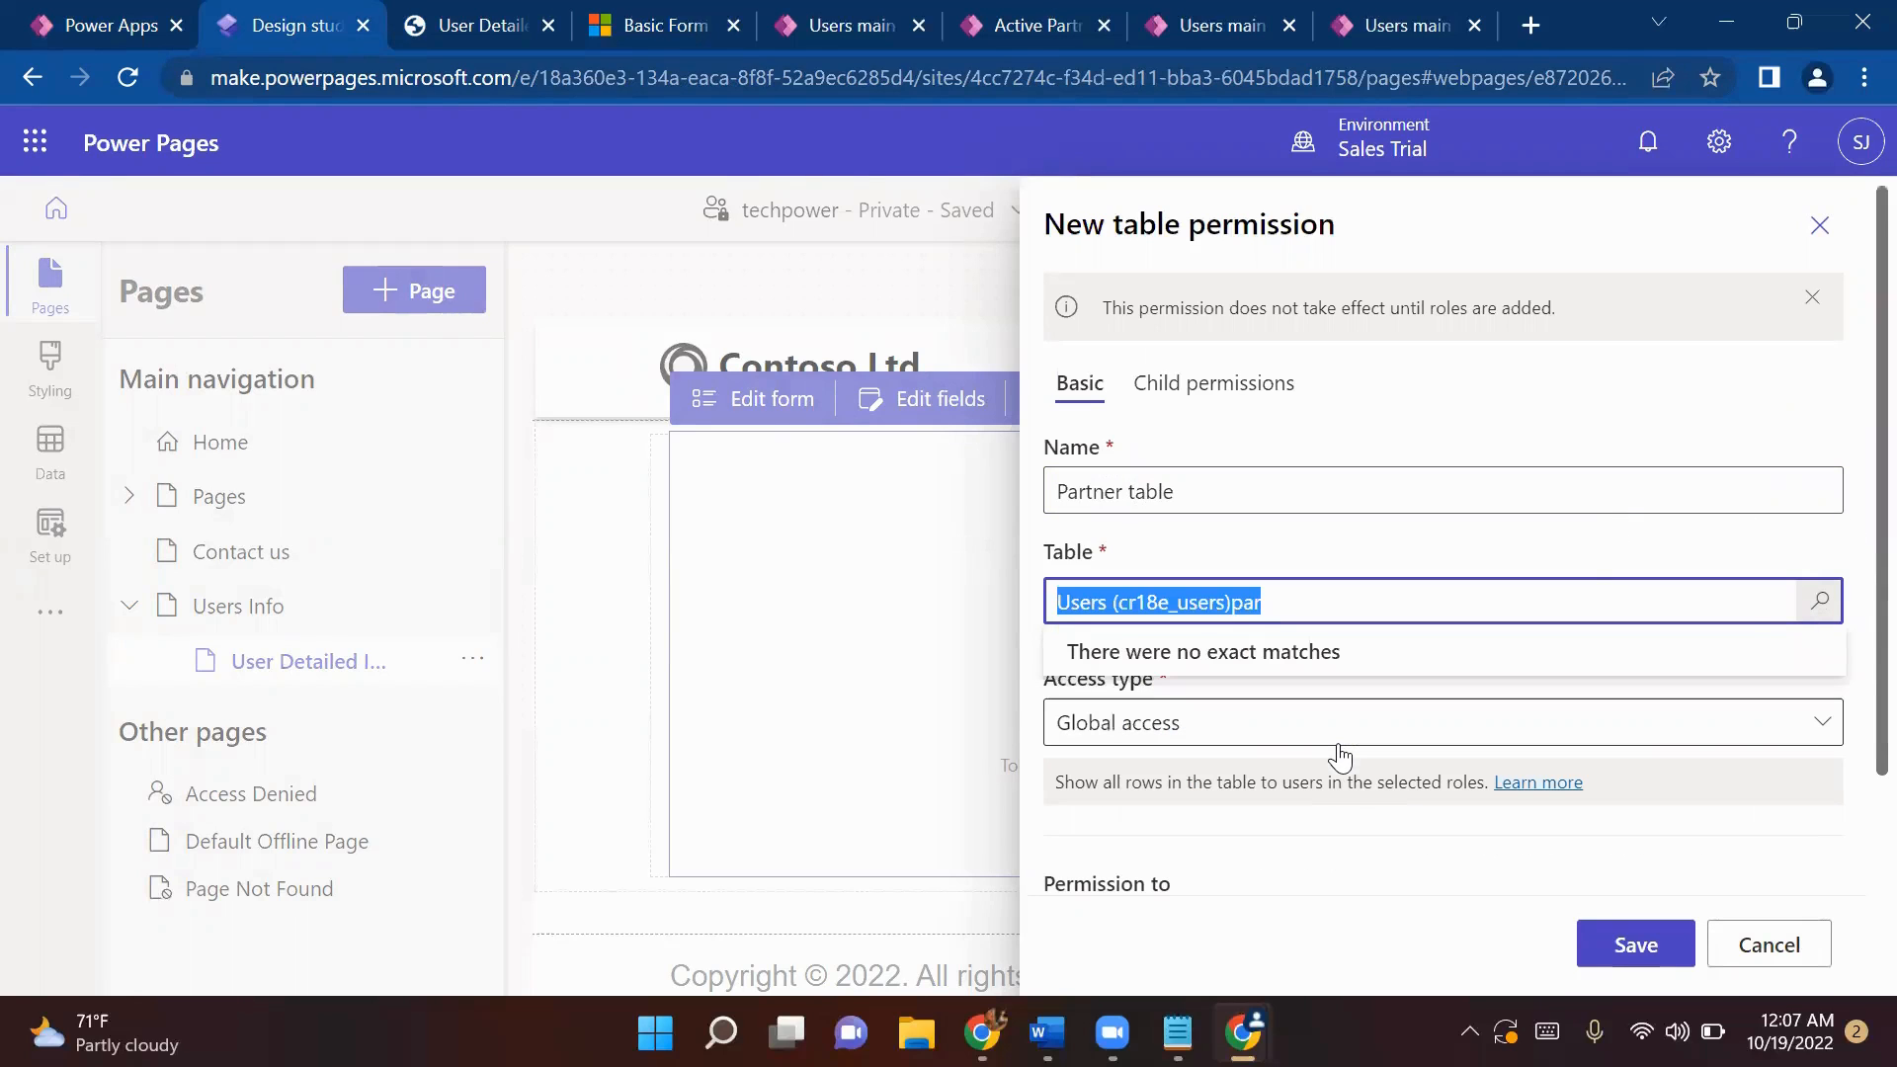
{"action": "type", "text": "par"}
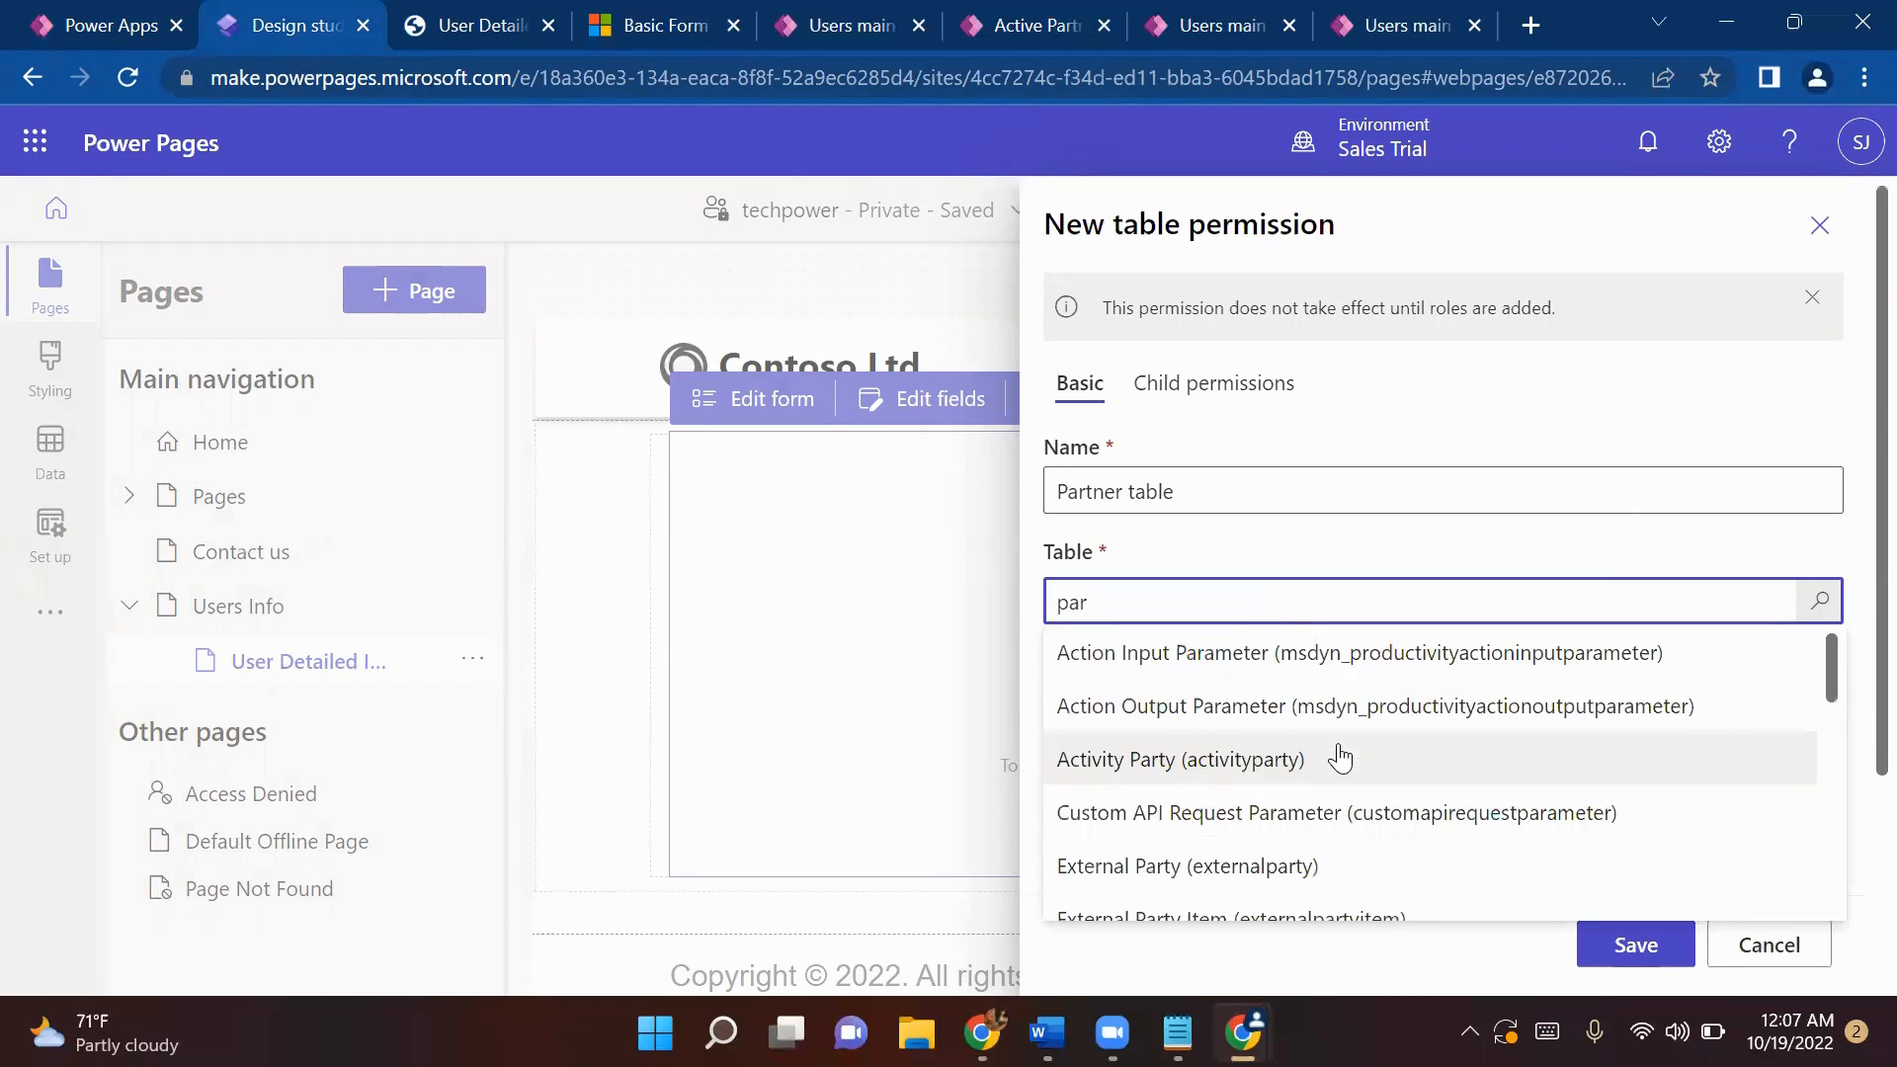
{"action": "scroll", "coordinate": [1341, 765], "scroll_direction": "down", "scroll_amount": 6}
{"action": "scroll", "coordinate": [1341, 781], "scroll_direction": "up", "scroll_amount": 2}
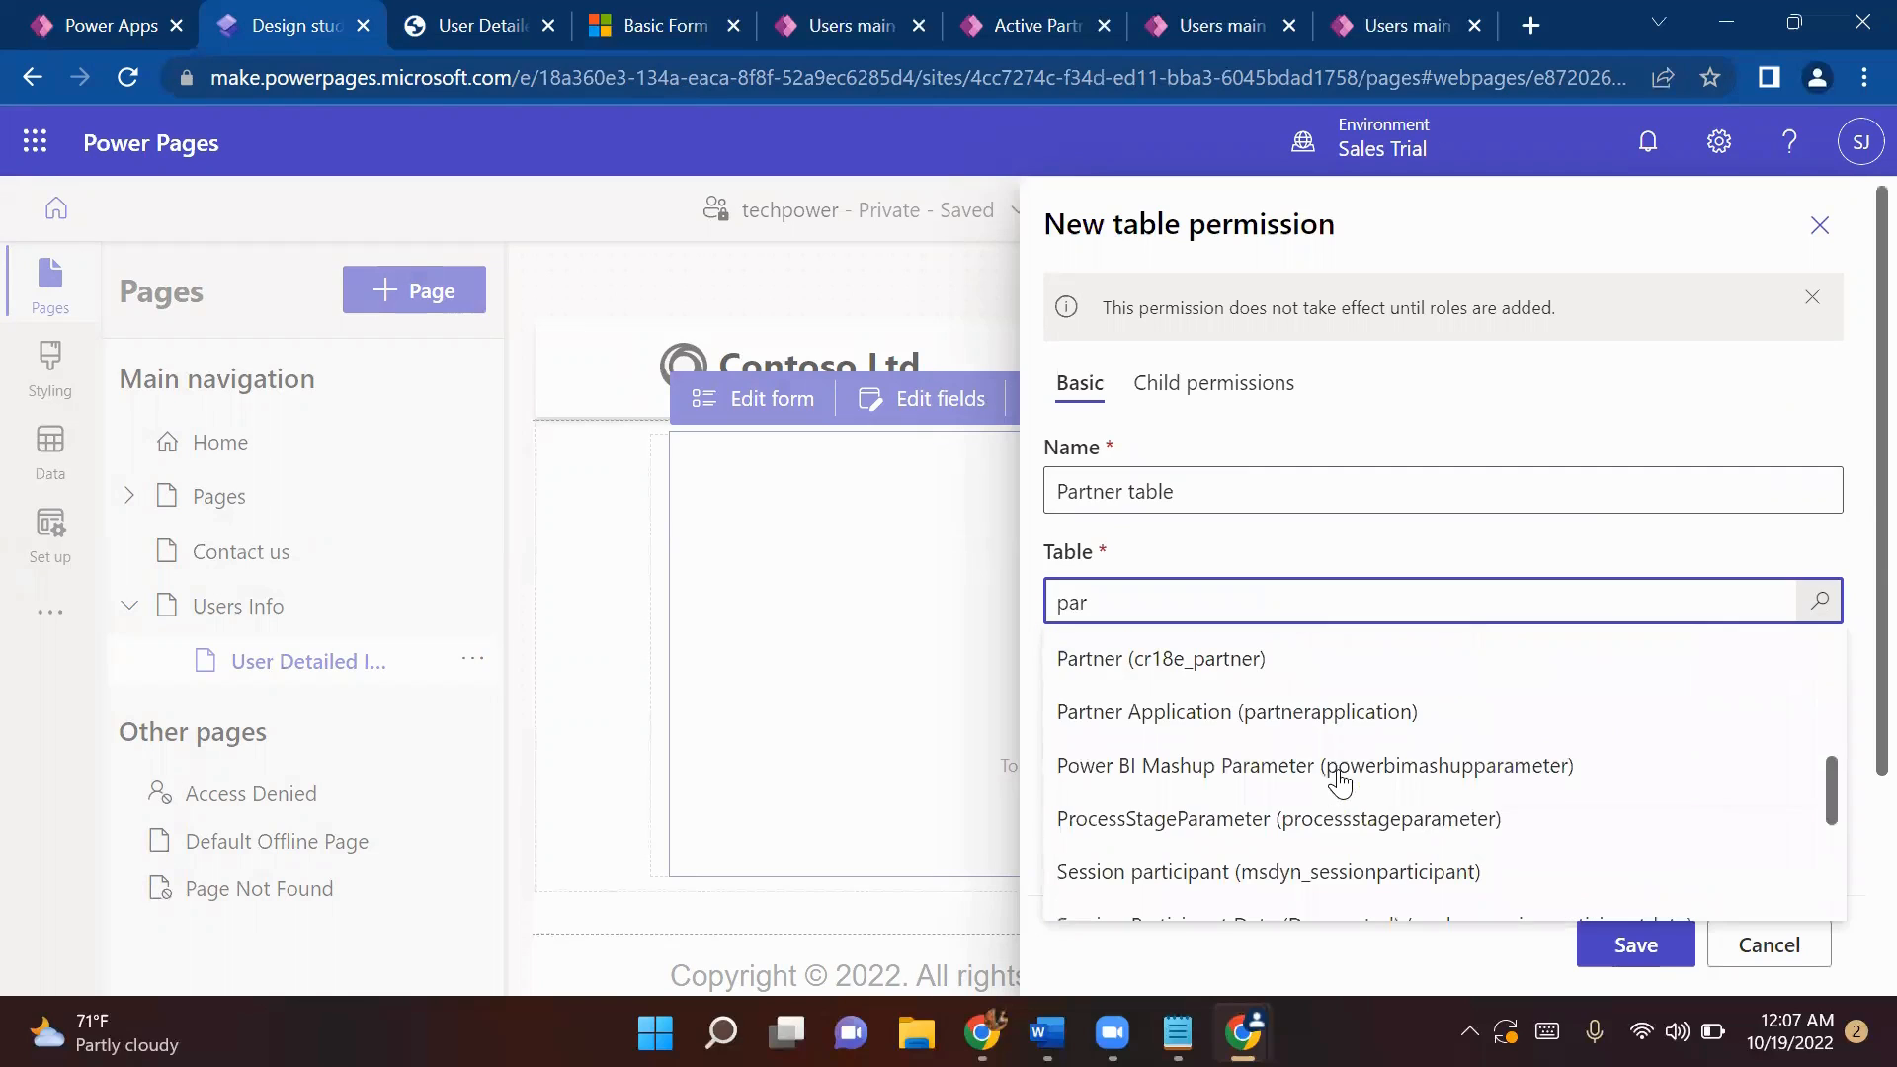
{"action": "left_click", "coordinate": [1125, 660]}
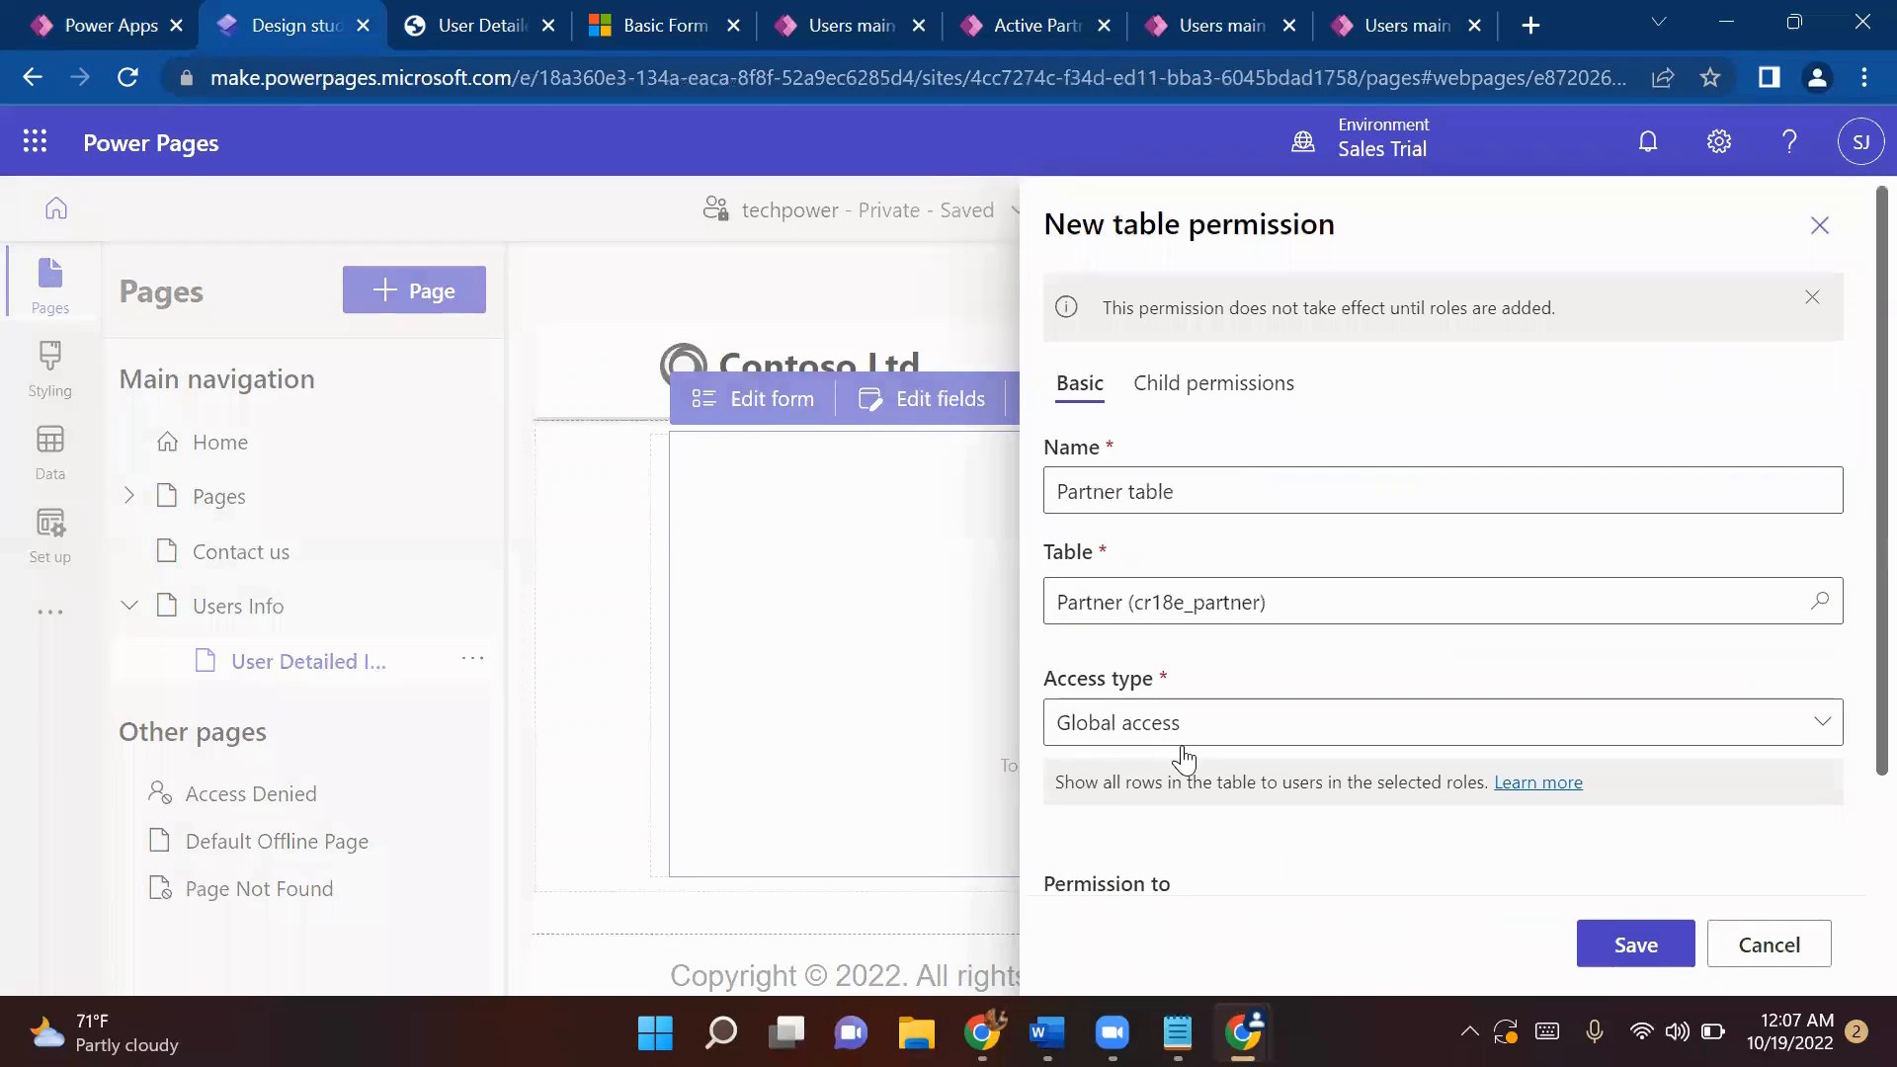
- Grant the Partner table permission Read, Write, Create, Delete, Append and Append to rights
{"action": "scroll", "coordinate": [1184, 759], "scroll_direction": "down", "scroll_amount": 3}
{"action": "left_click", "coordinate": [1057, 791]}
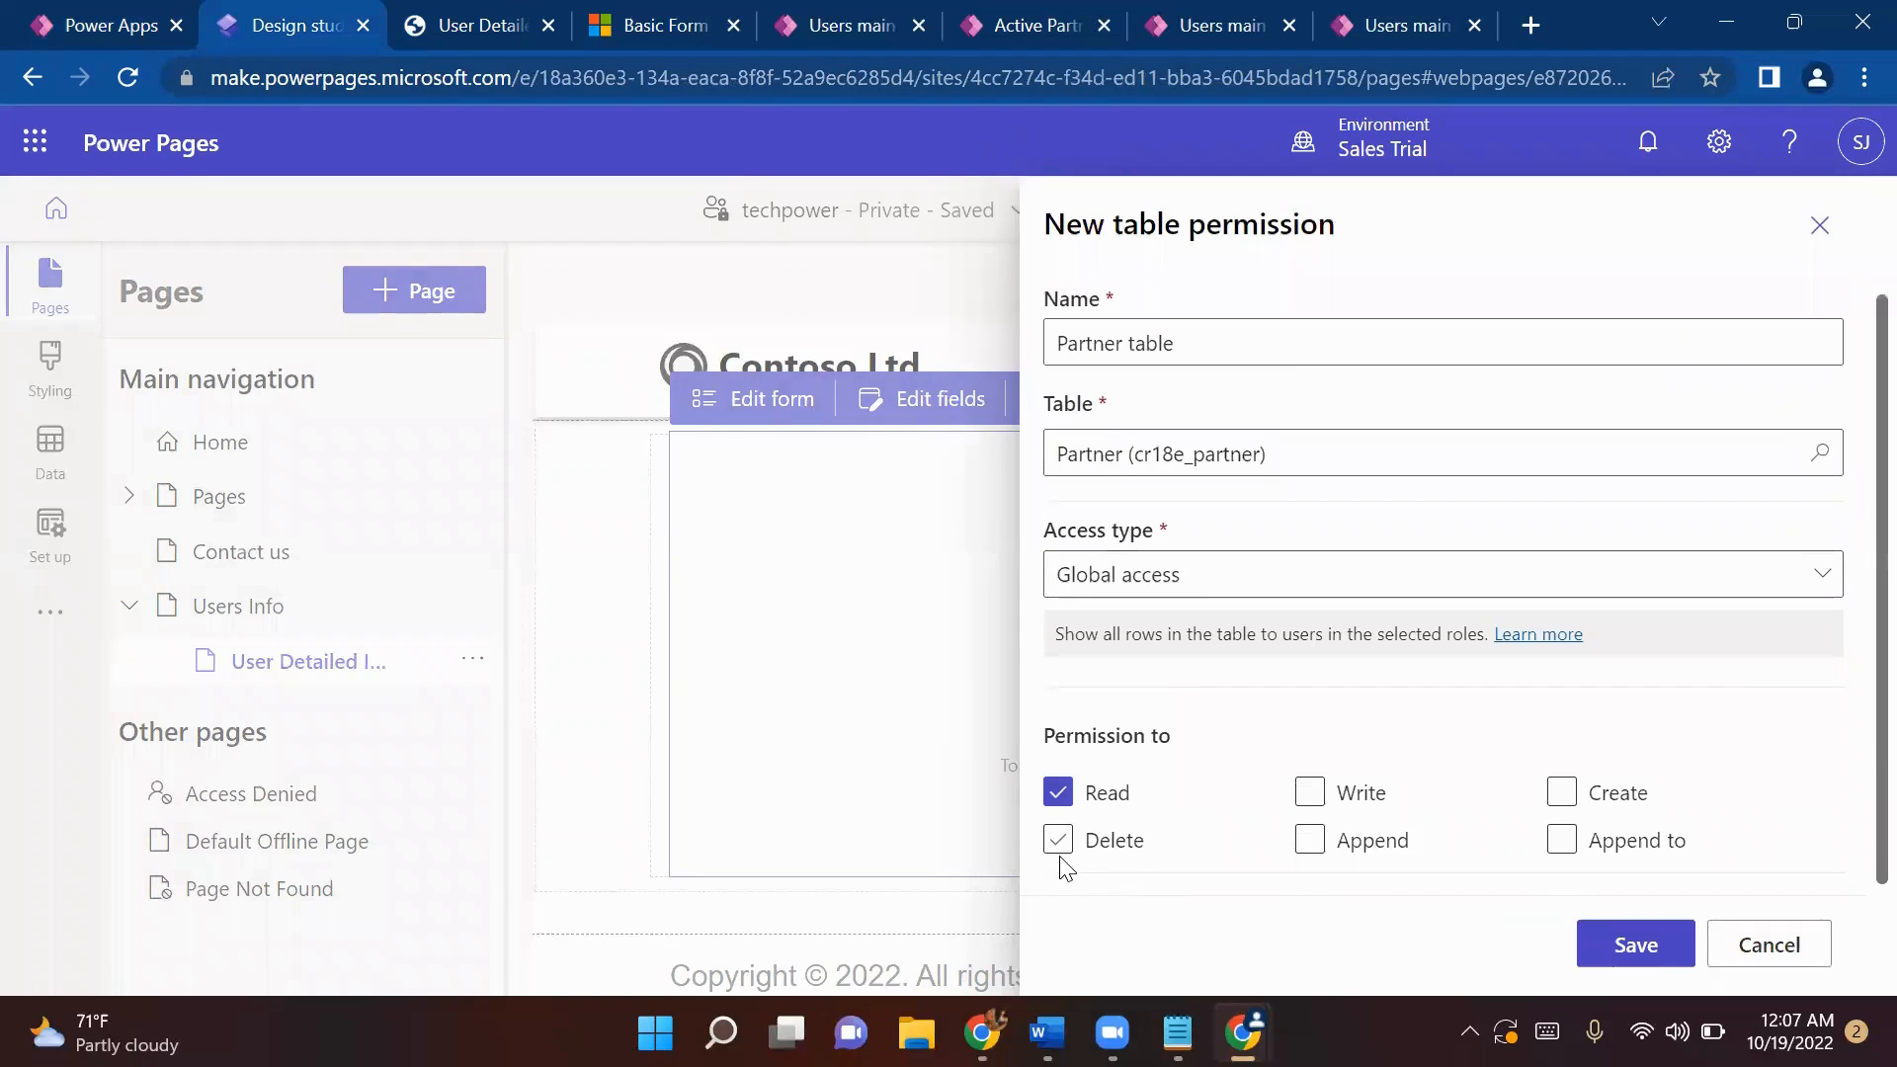
{"action": "left_click", "coordinate": [1058, 841]}
{"action": "left_click", "coordinate": [1310, 792]}
{"action": "left_click", "coordinate": [1308, 838]}
{"action": "left_click", "coordinate": [1561, 791]}
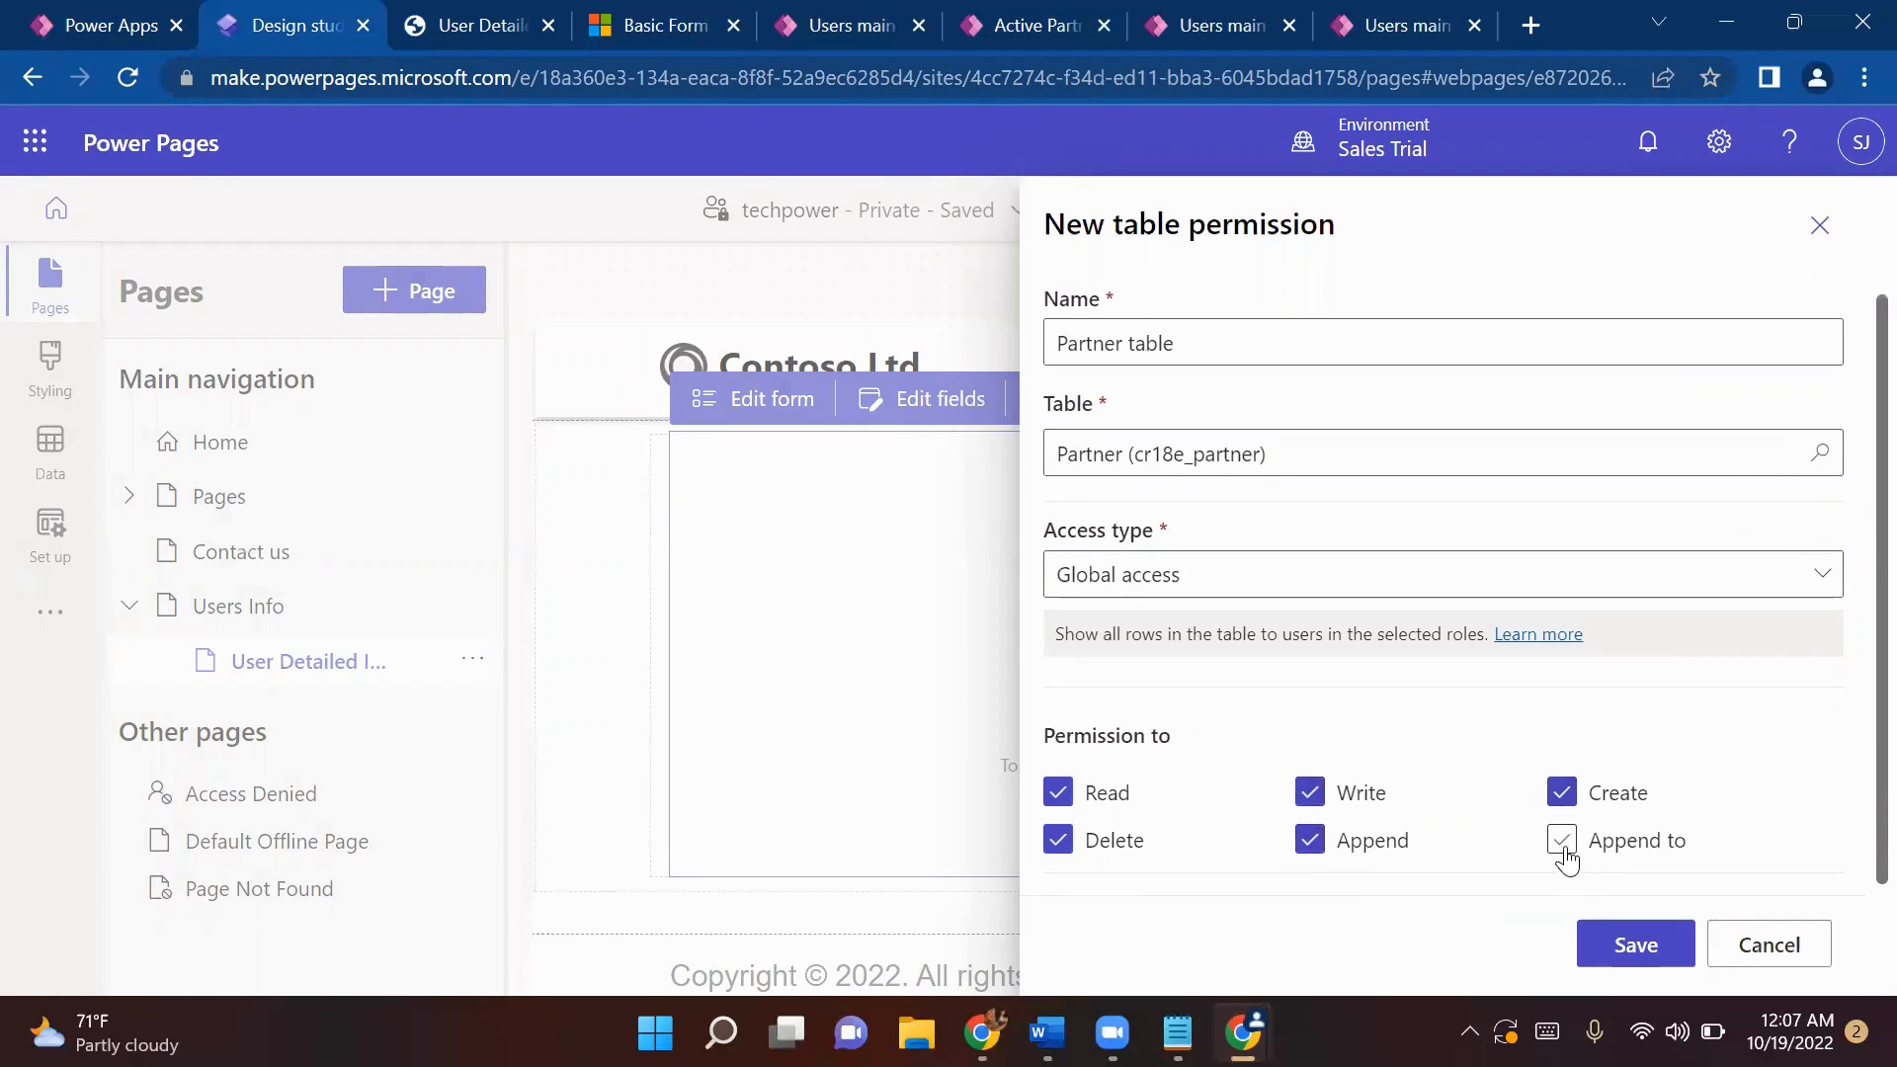
{"action": "left_click", "coordinate": [1561, 840]}
- Assign the Authenticated Users role to the Partner table permission, save it and close the table permissions
{"action": "scroll", "coordinate": [1402, 791], "scroll_direction": "down", "scroll_amount": 2}
{"action": "left_click", "coordinate": [1138, 835]}
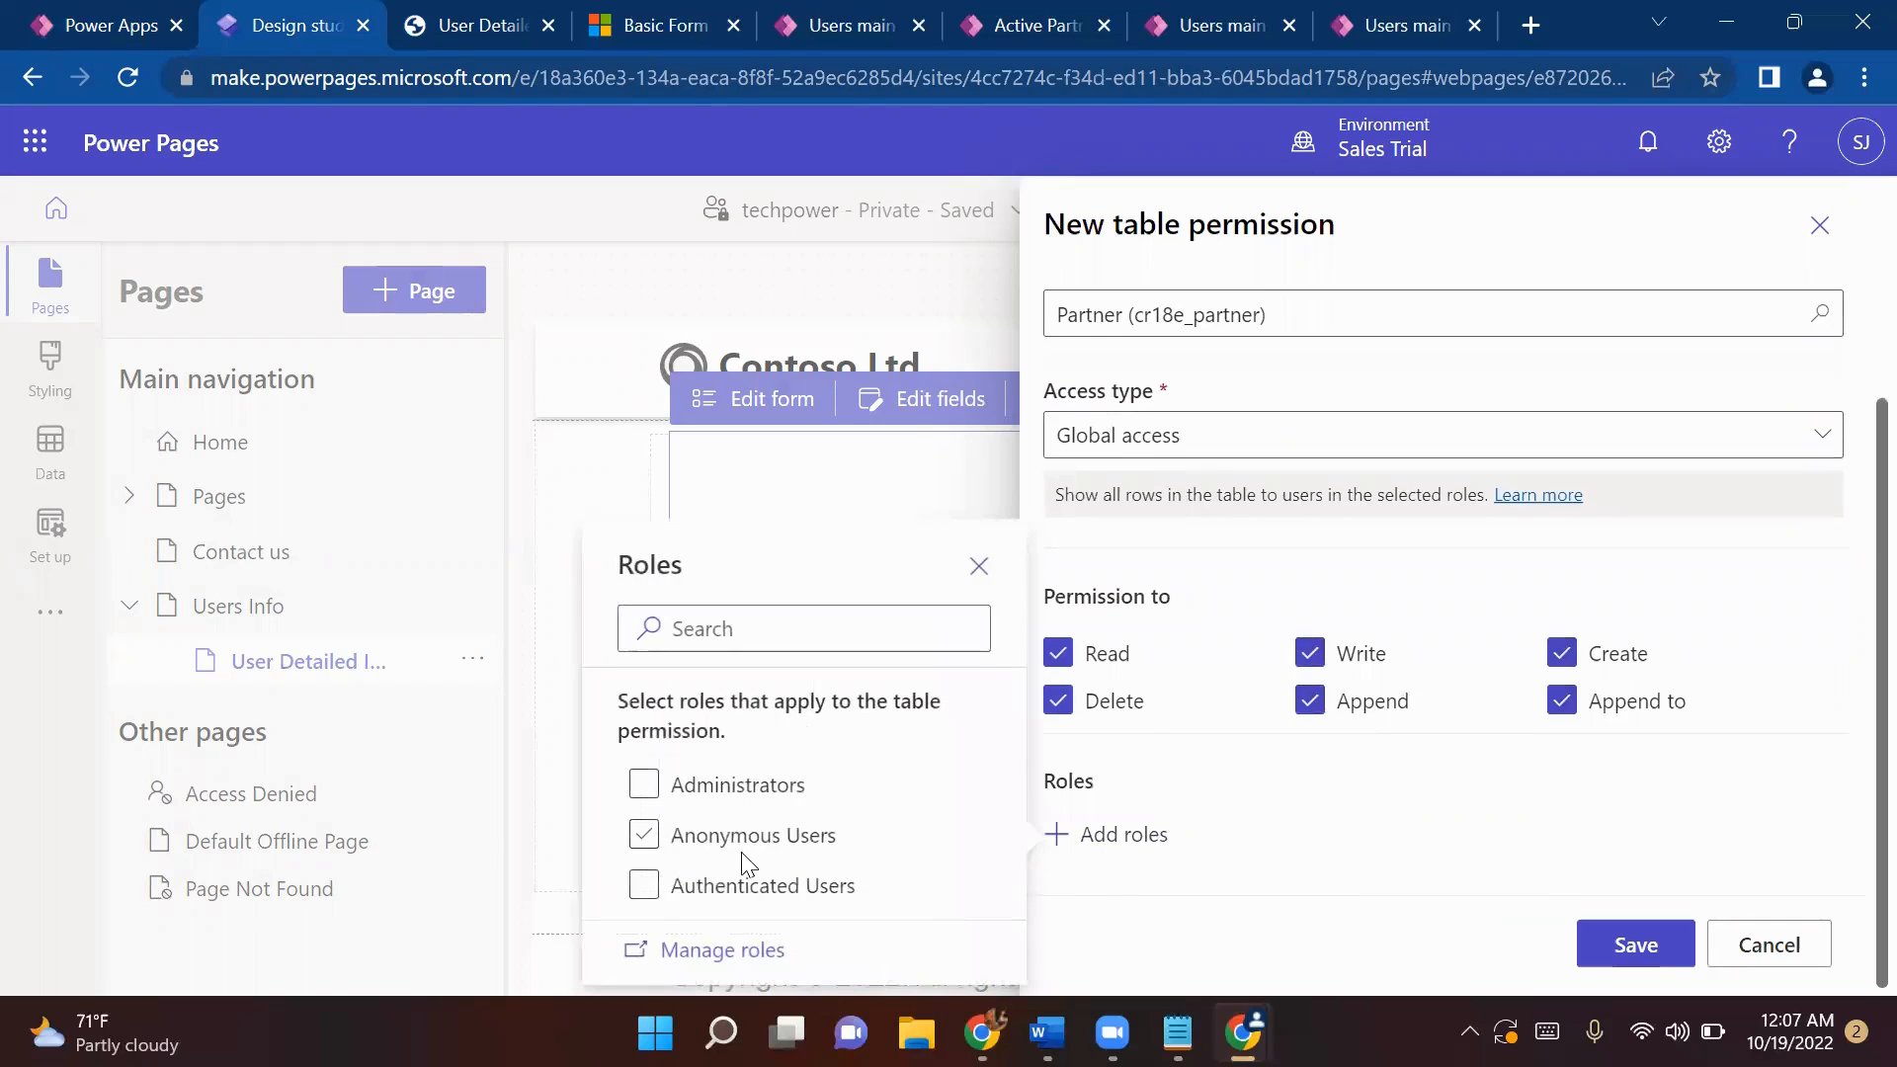
{"action": "left_click", "coordinate": [660, 892]}
{"action": "left_click", "coordinate": [1438, 939]}
{"action": "left_click", "coordinate": [1665, 943]}
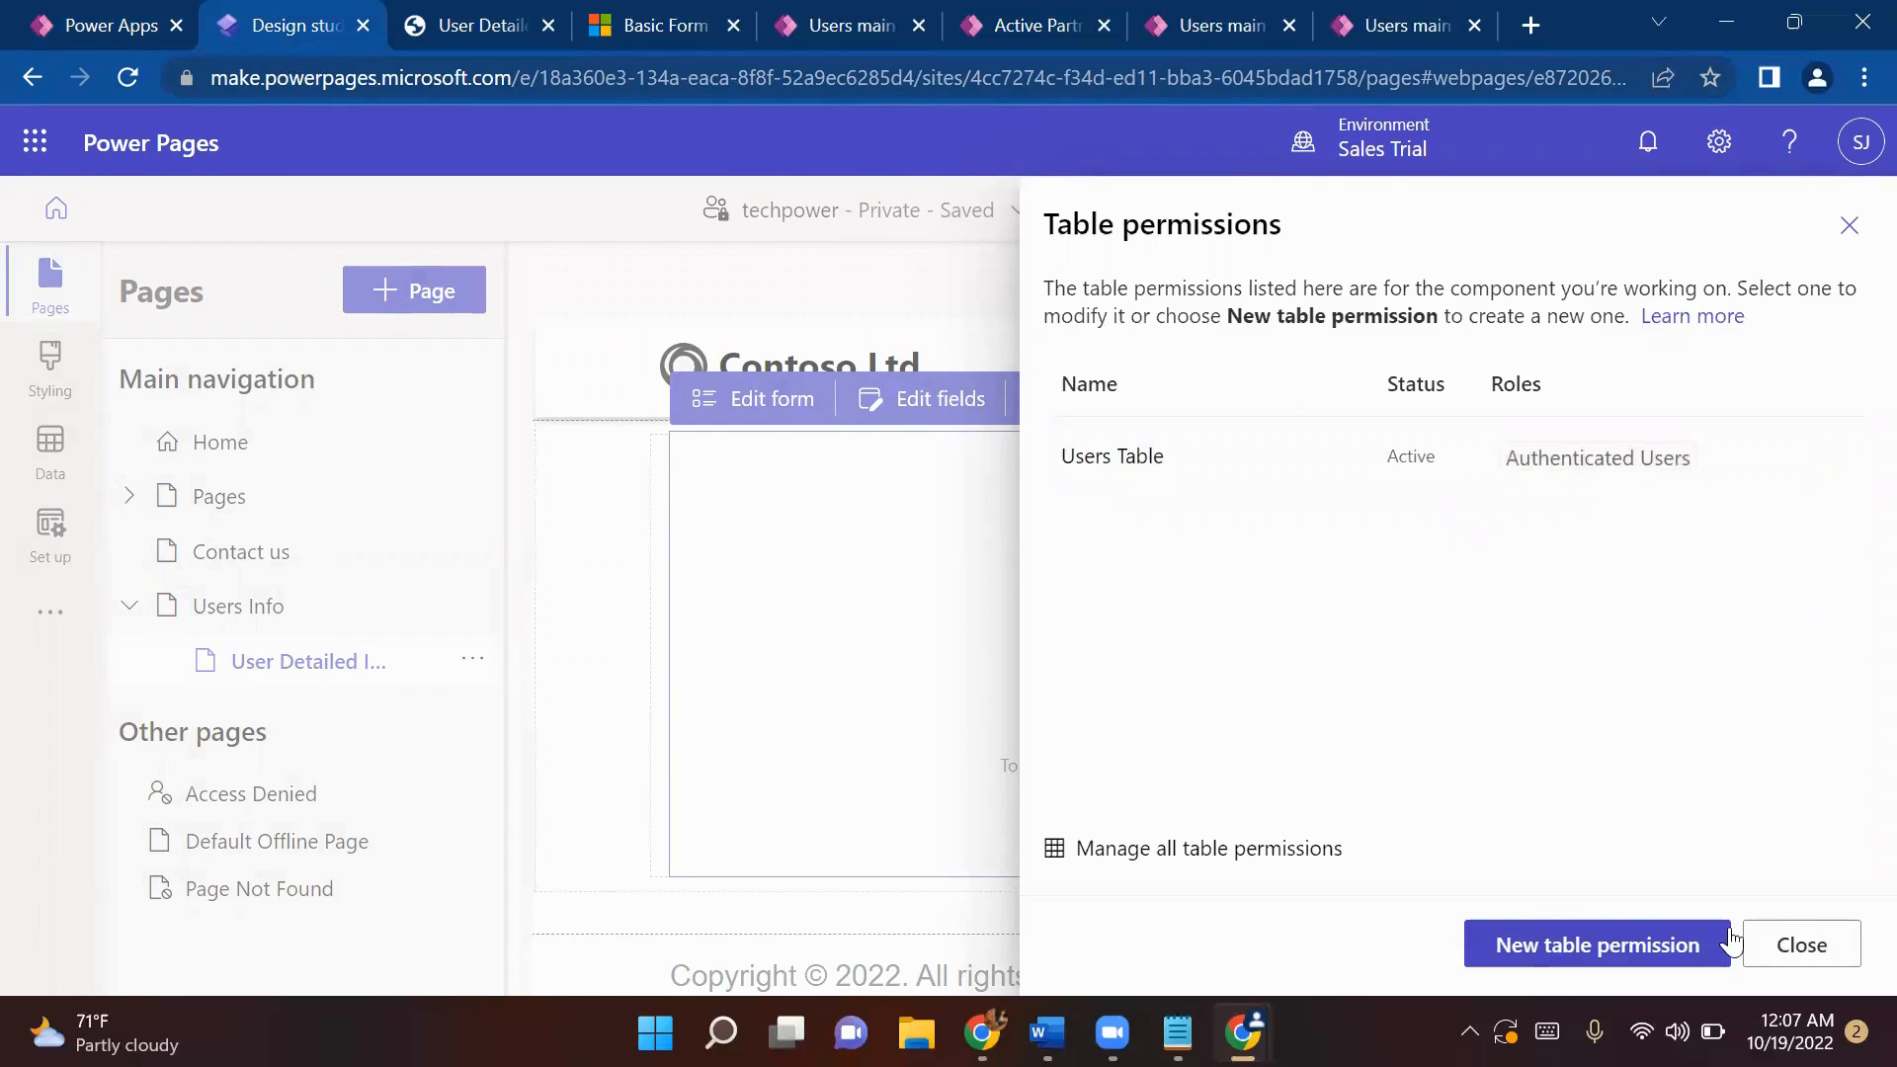
{"action": "left_click", "coordinate": [1793, 947]}
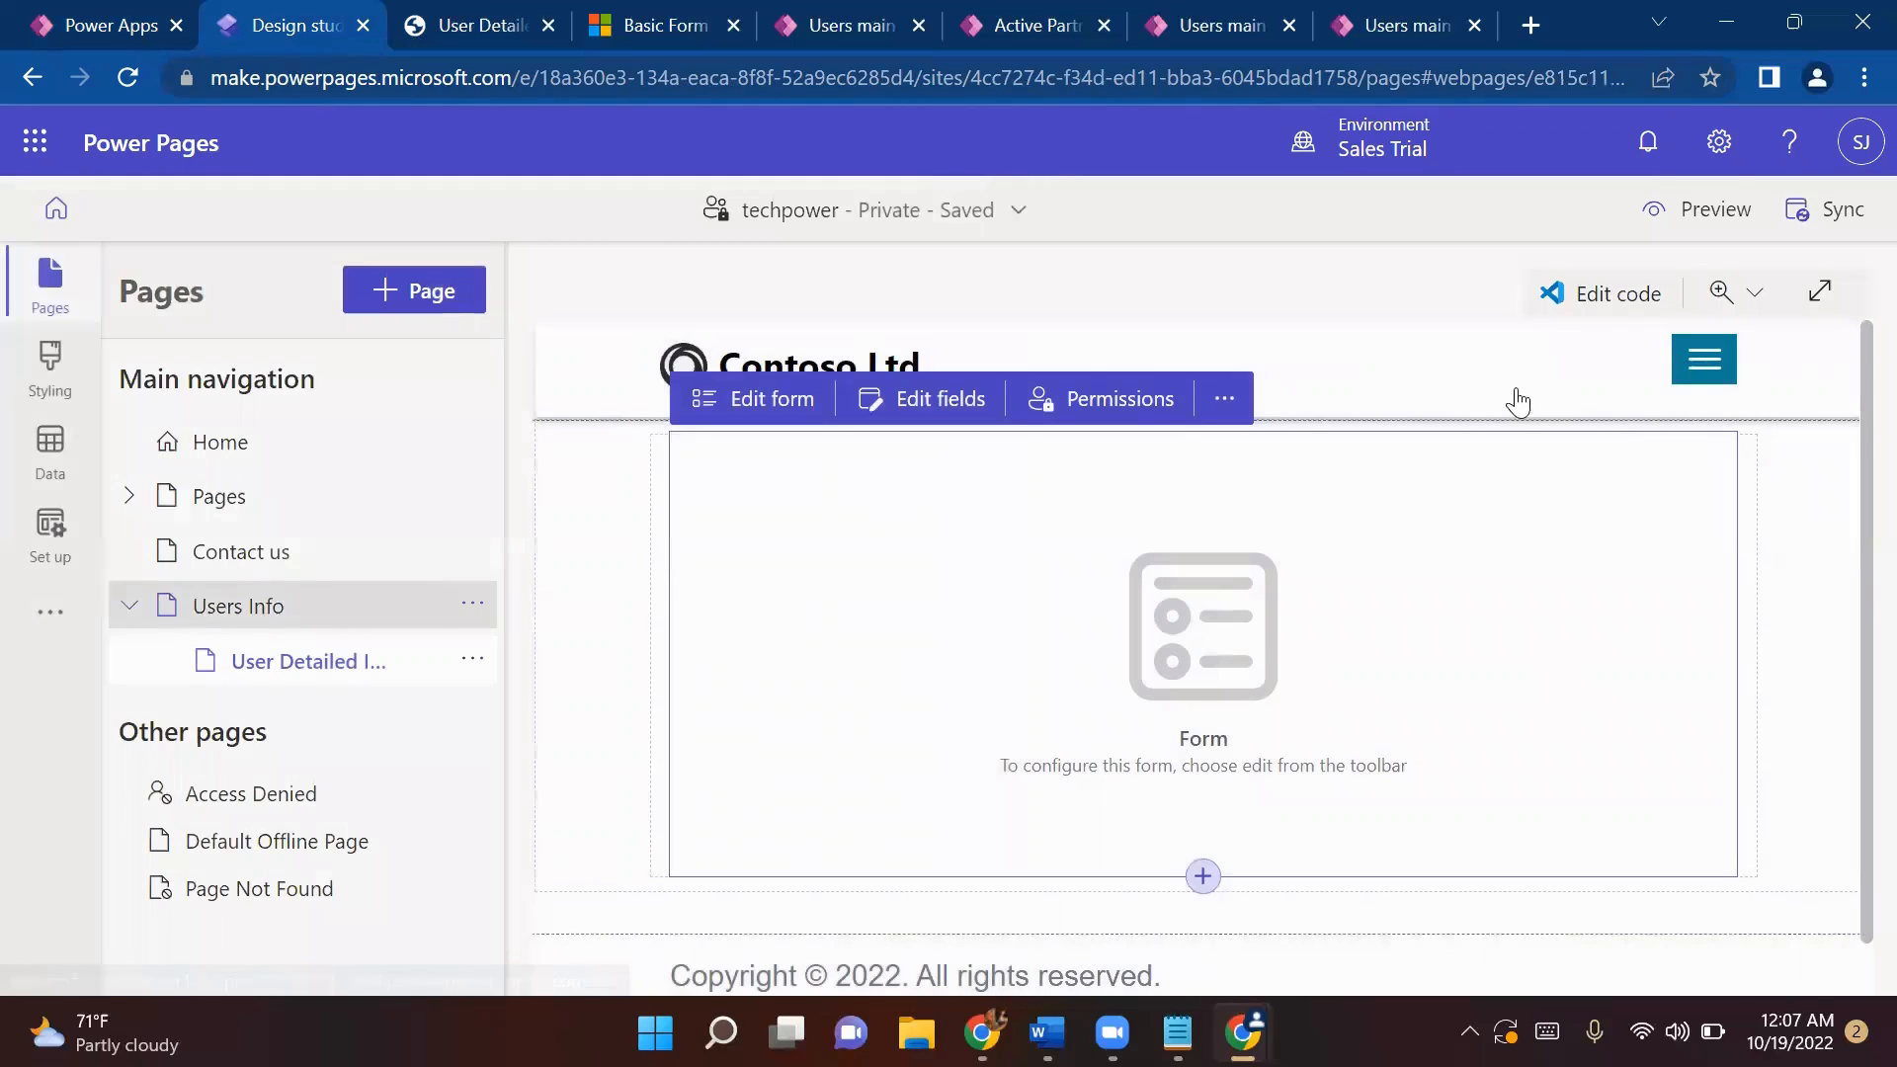
- Sync the site and preview the Users Info page
{"action": "left_click", "coordinate": [1845, 218]}
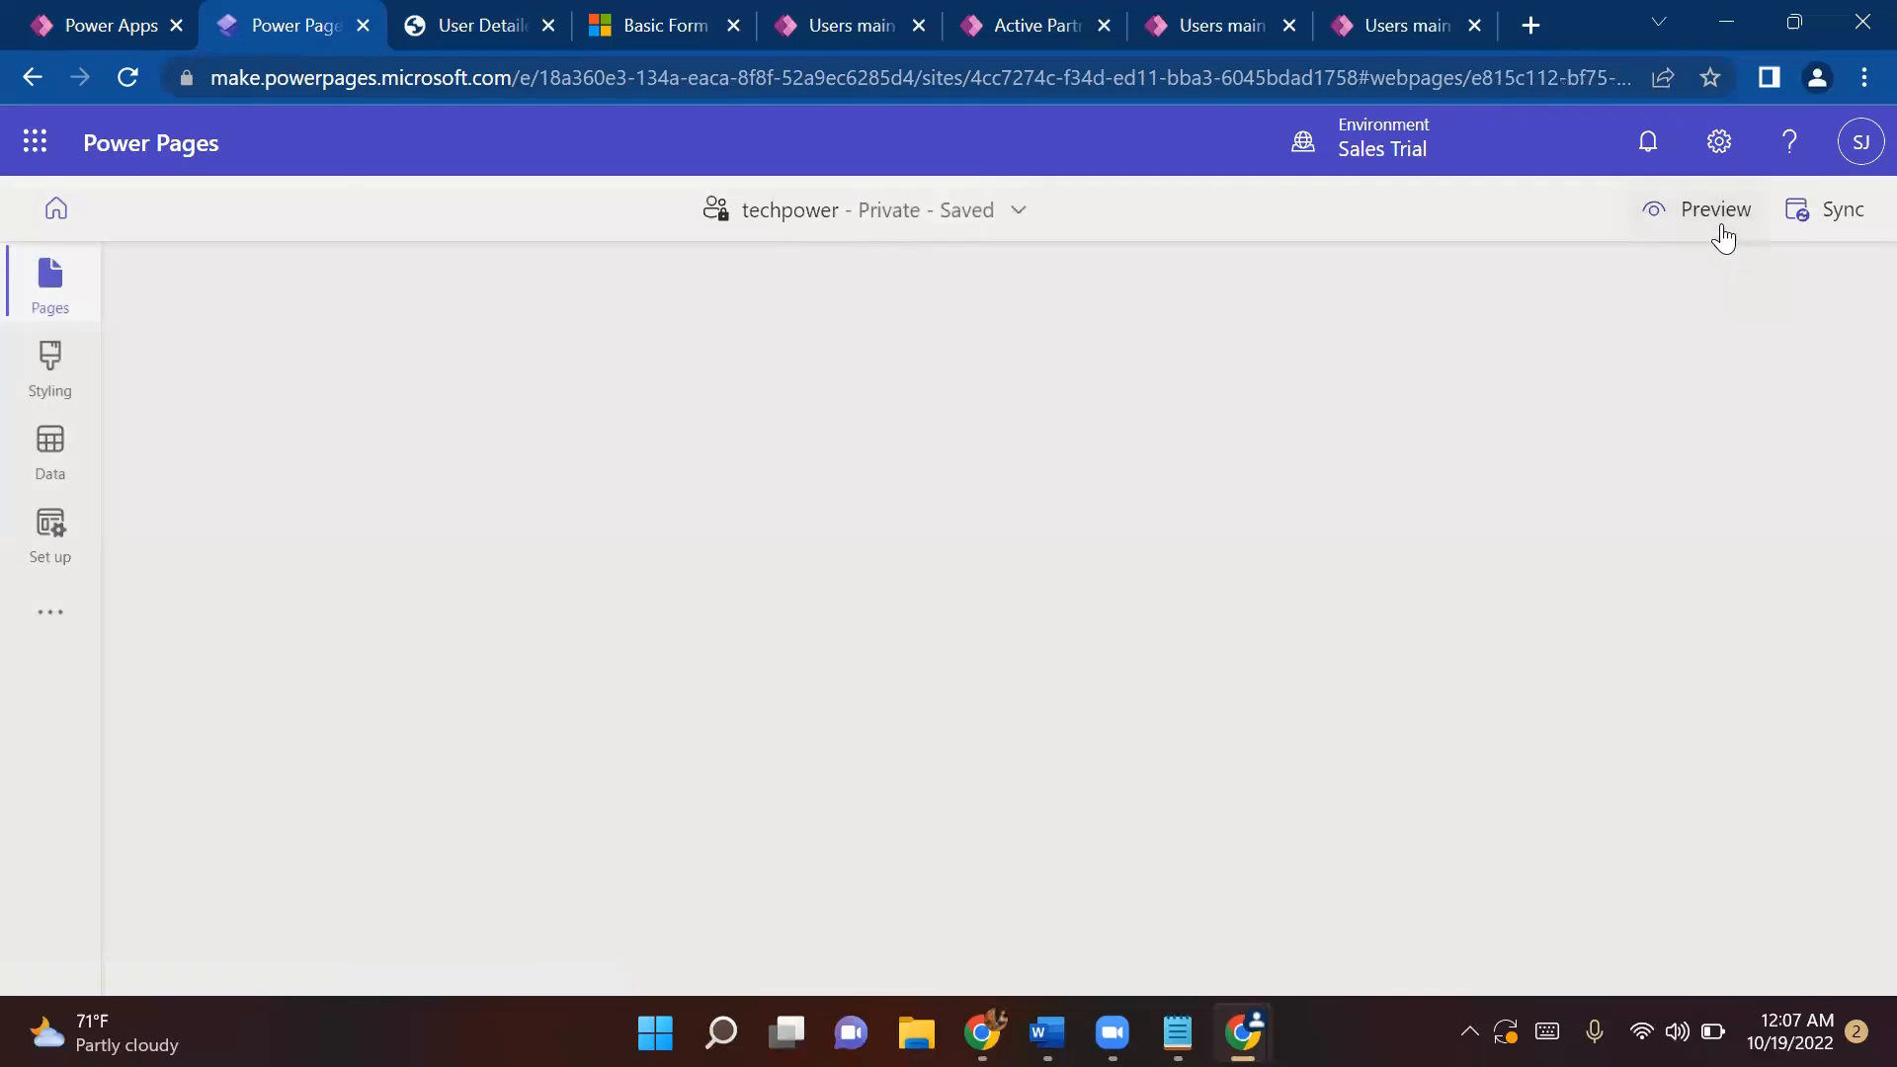
{"action": "left_click", "coordinate": [1710, 219]}
{"action": "left_click", "coordinate": [1677, 296]}
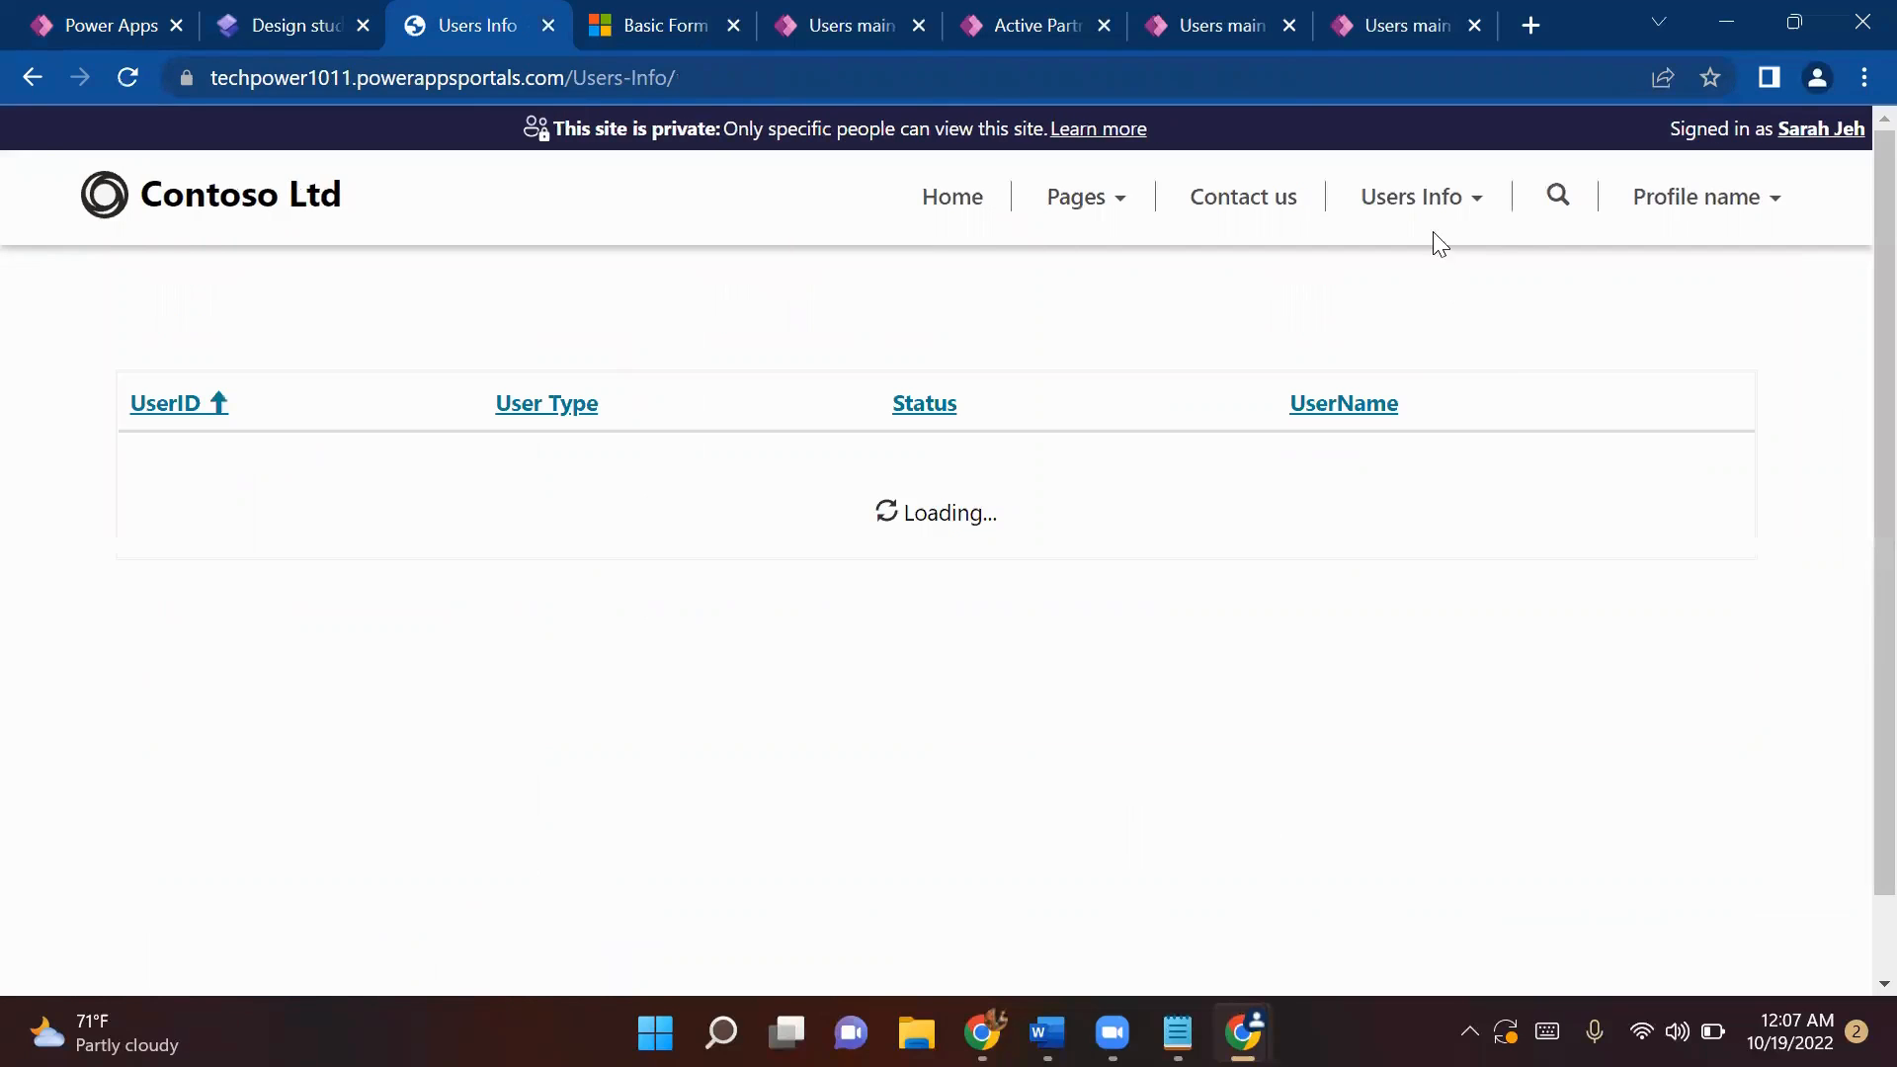
- Open the customer-type user's details on the portal and compare the Related Partner rows with the Partners table
{"action": "left_click", "coordinate": [1440, 210]}
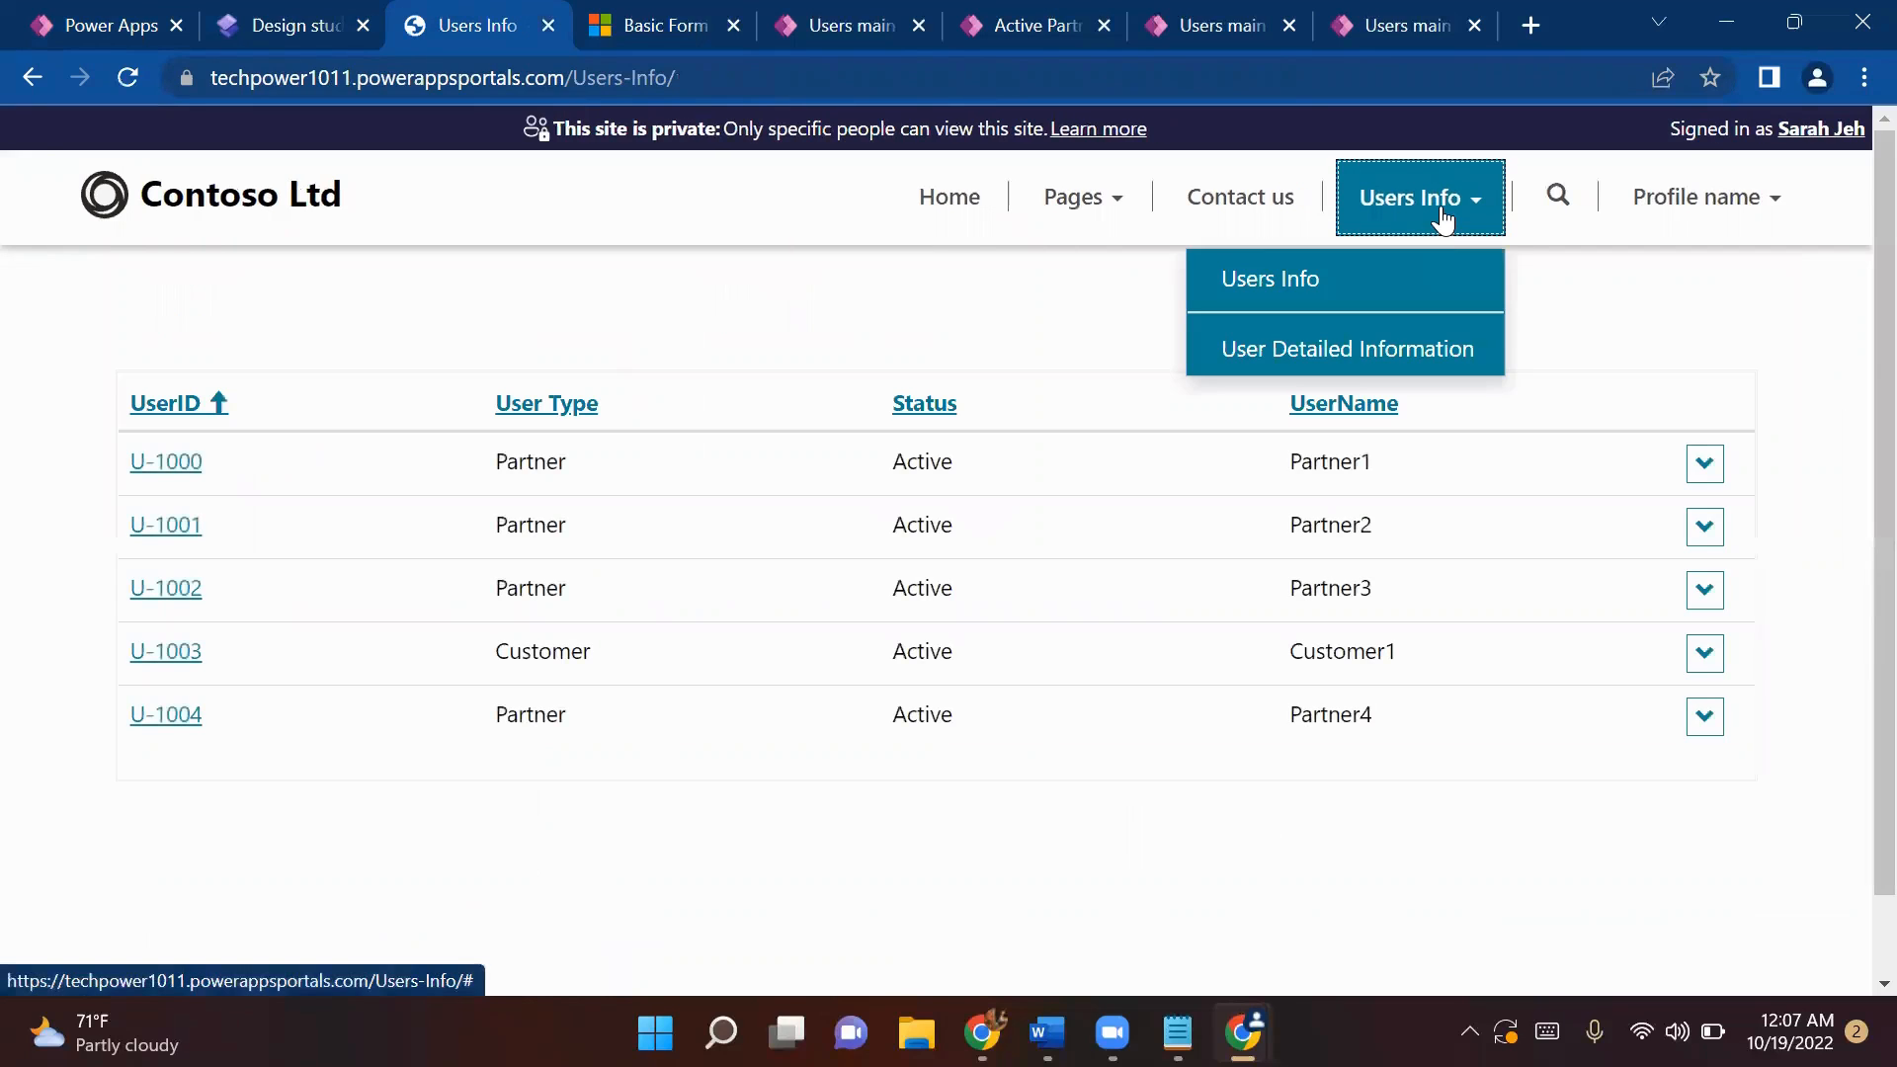
{"action": "left_click", "coordinate": [155, 660]}
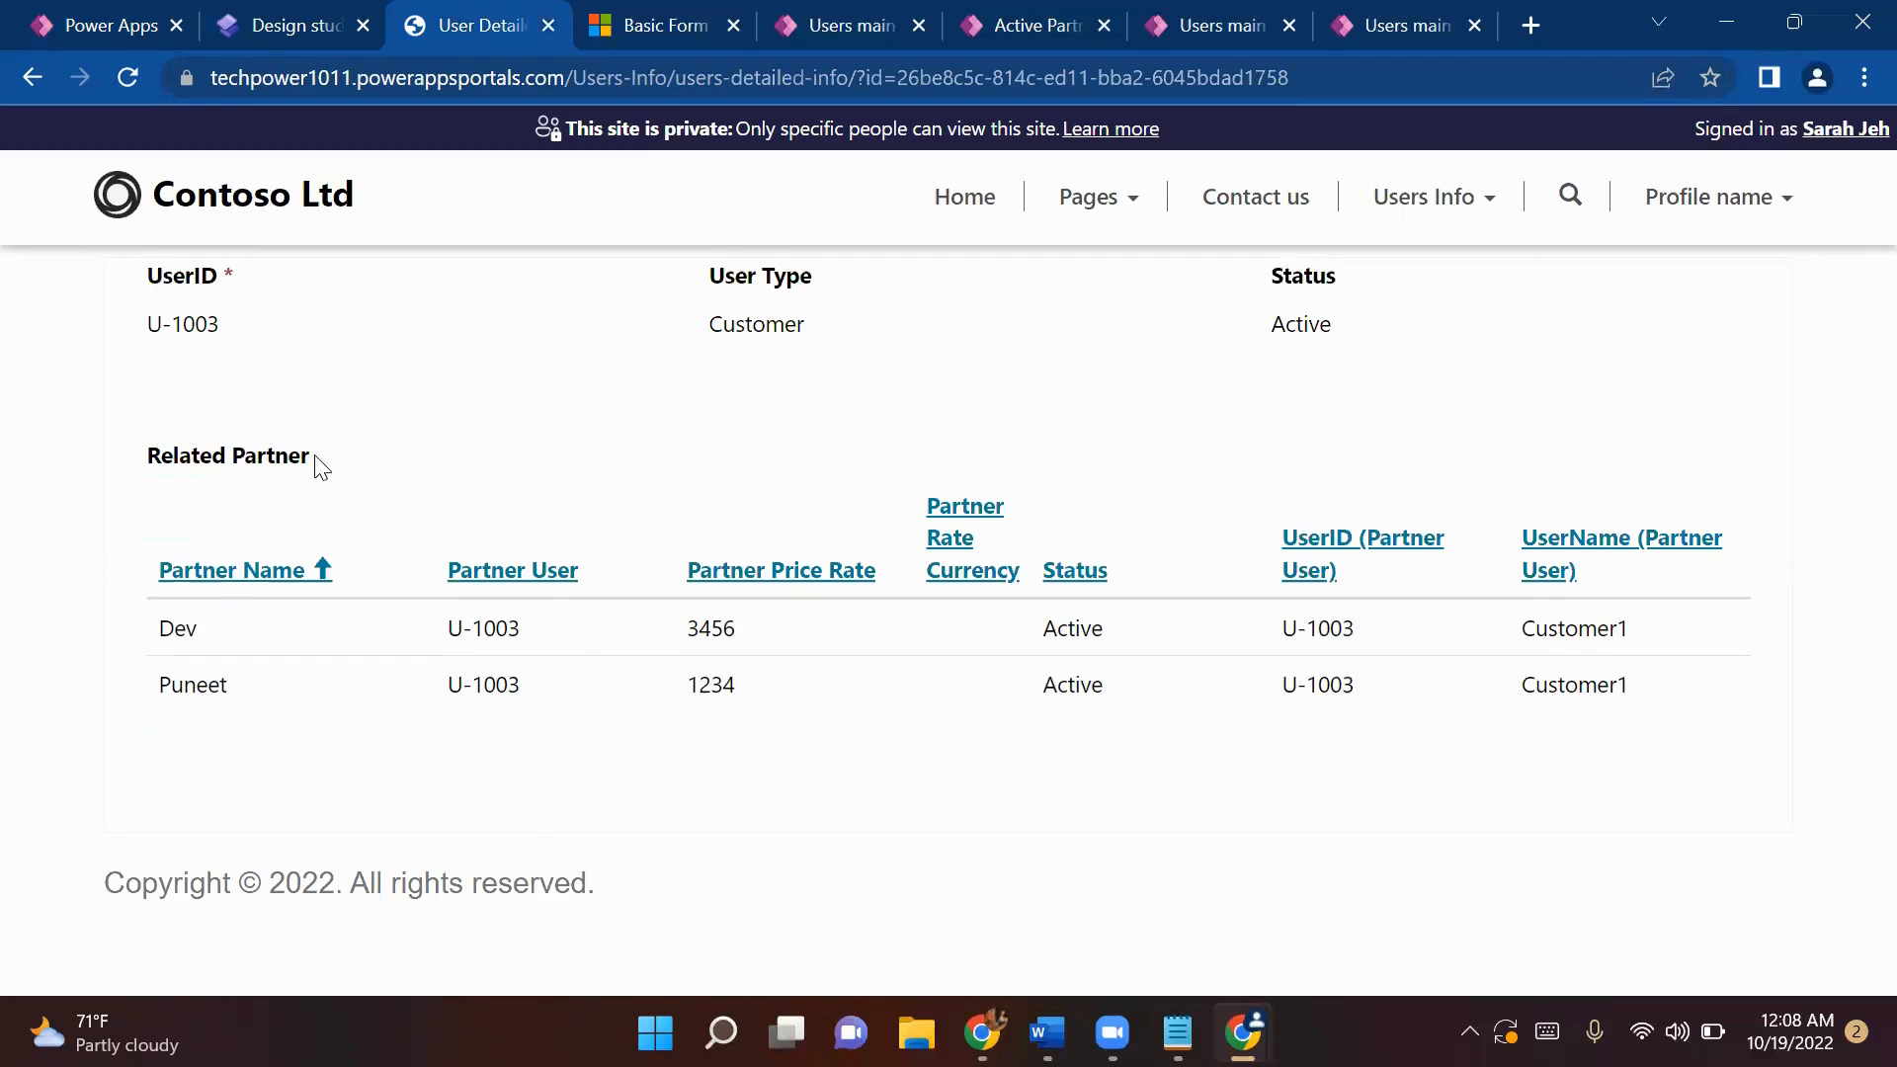
{"action": "left_click_drag", "start_coordinate": [135, 342], "coordinate": [231, 344]}
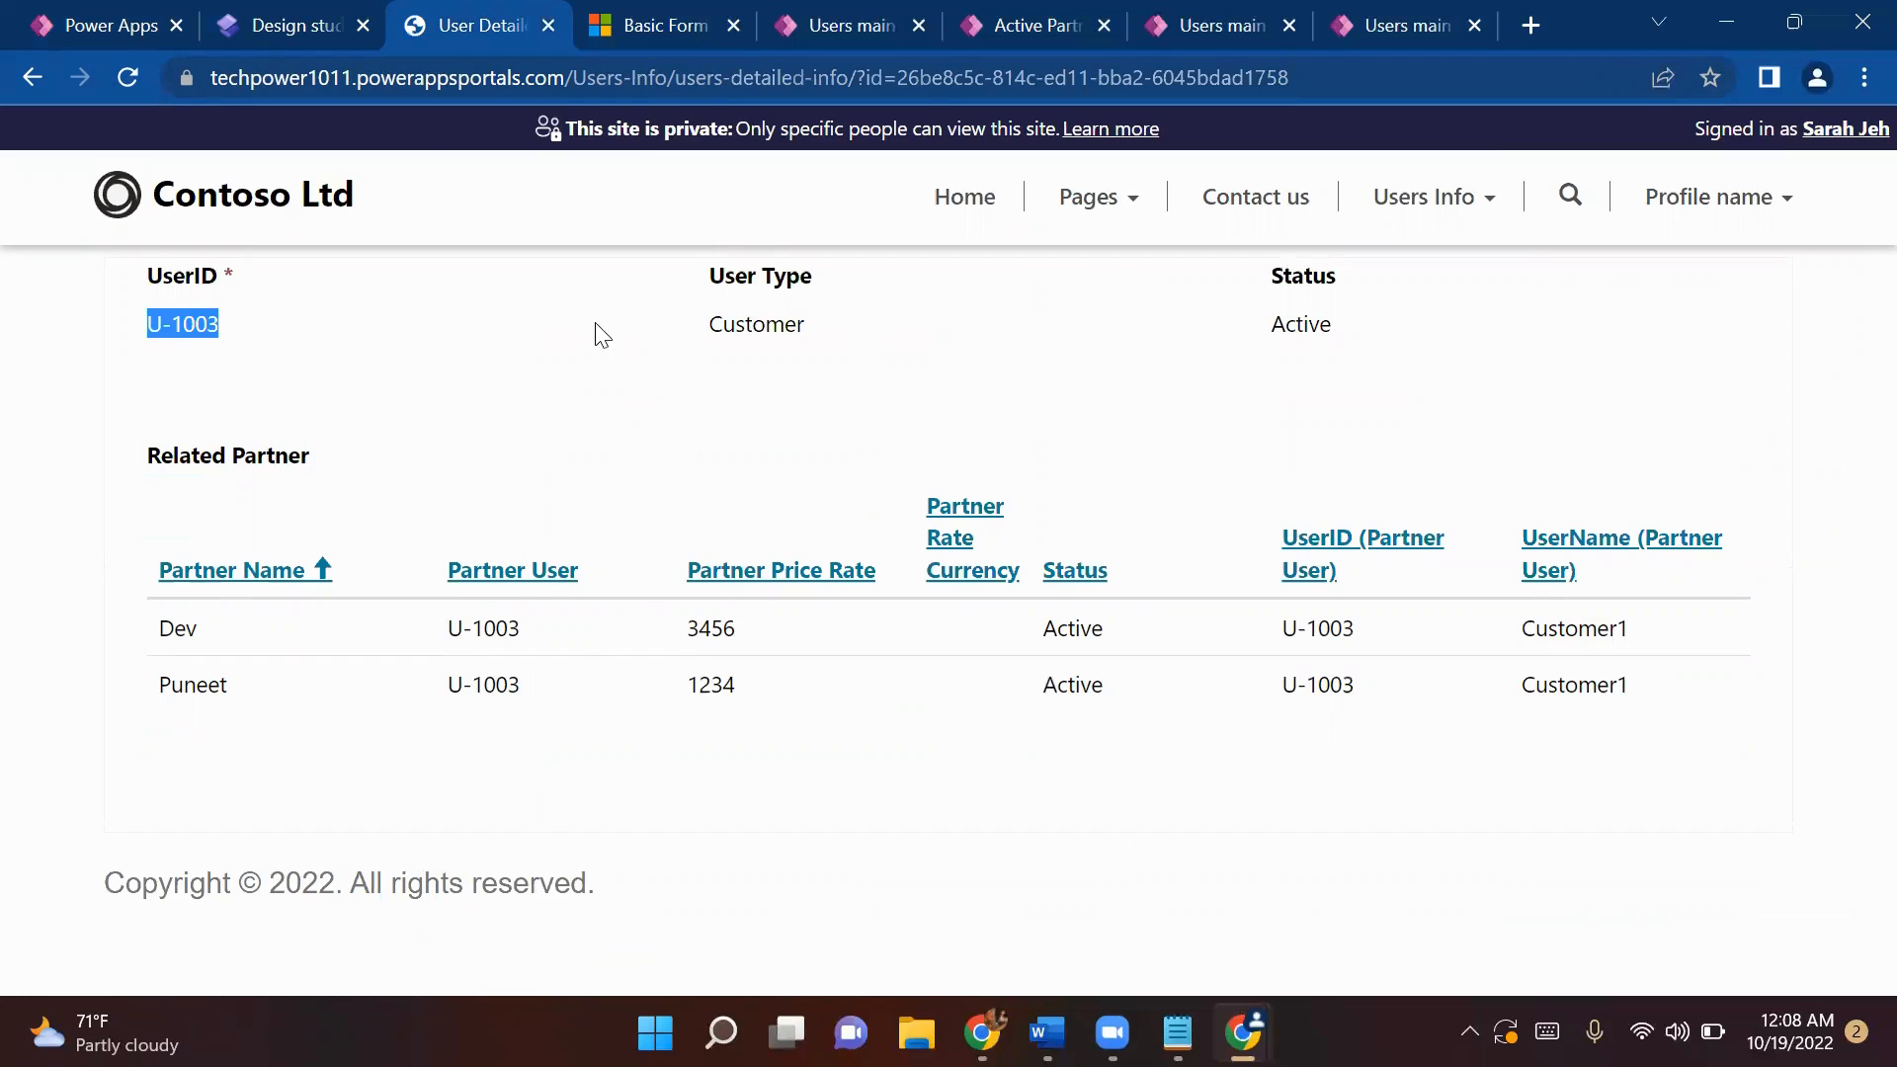
{"action": "left_click", "coordinate": [712, 322]}
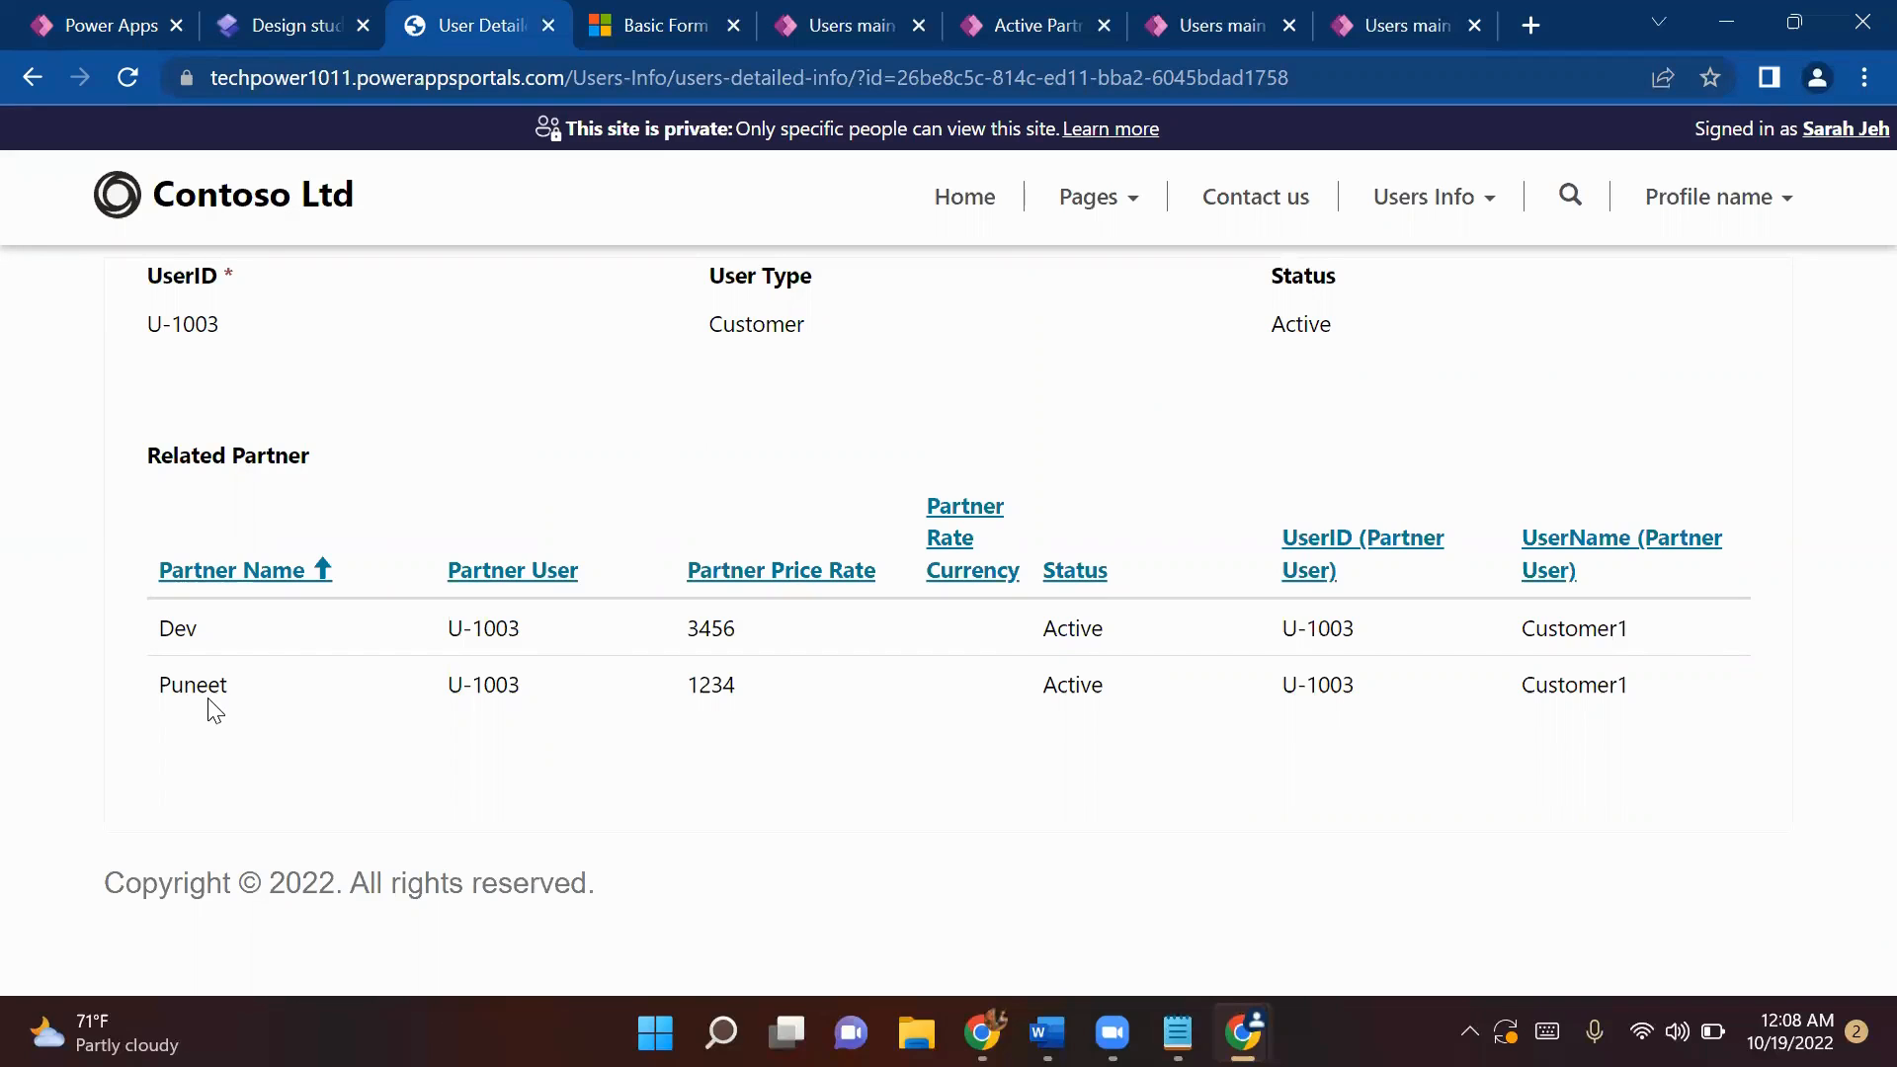
{"action": "left_click", "coordinate": [119, 30]}
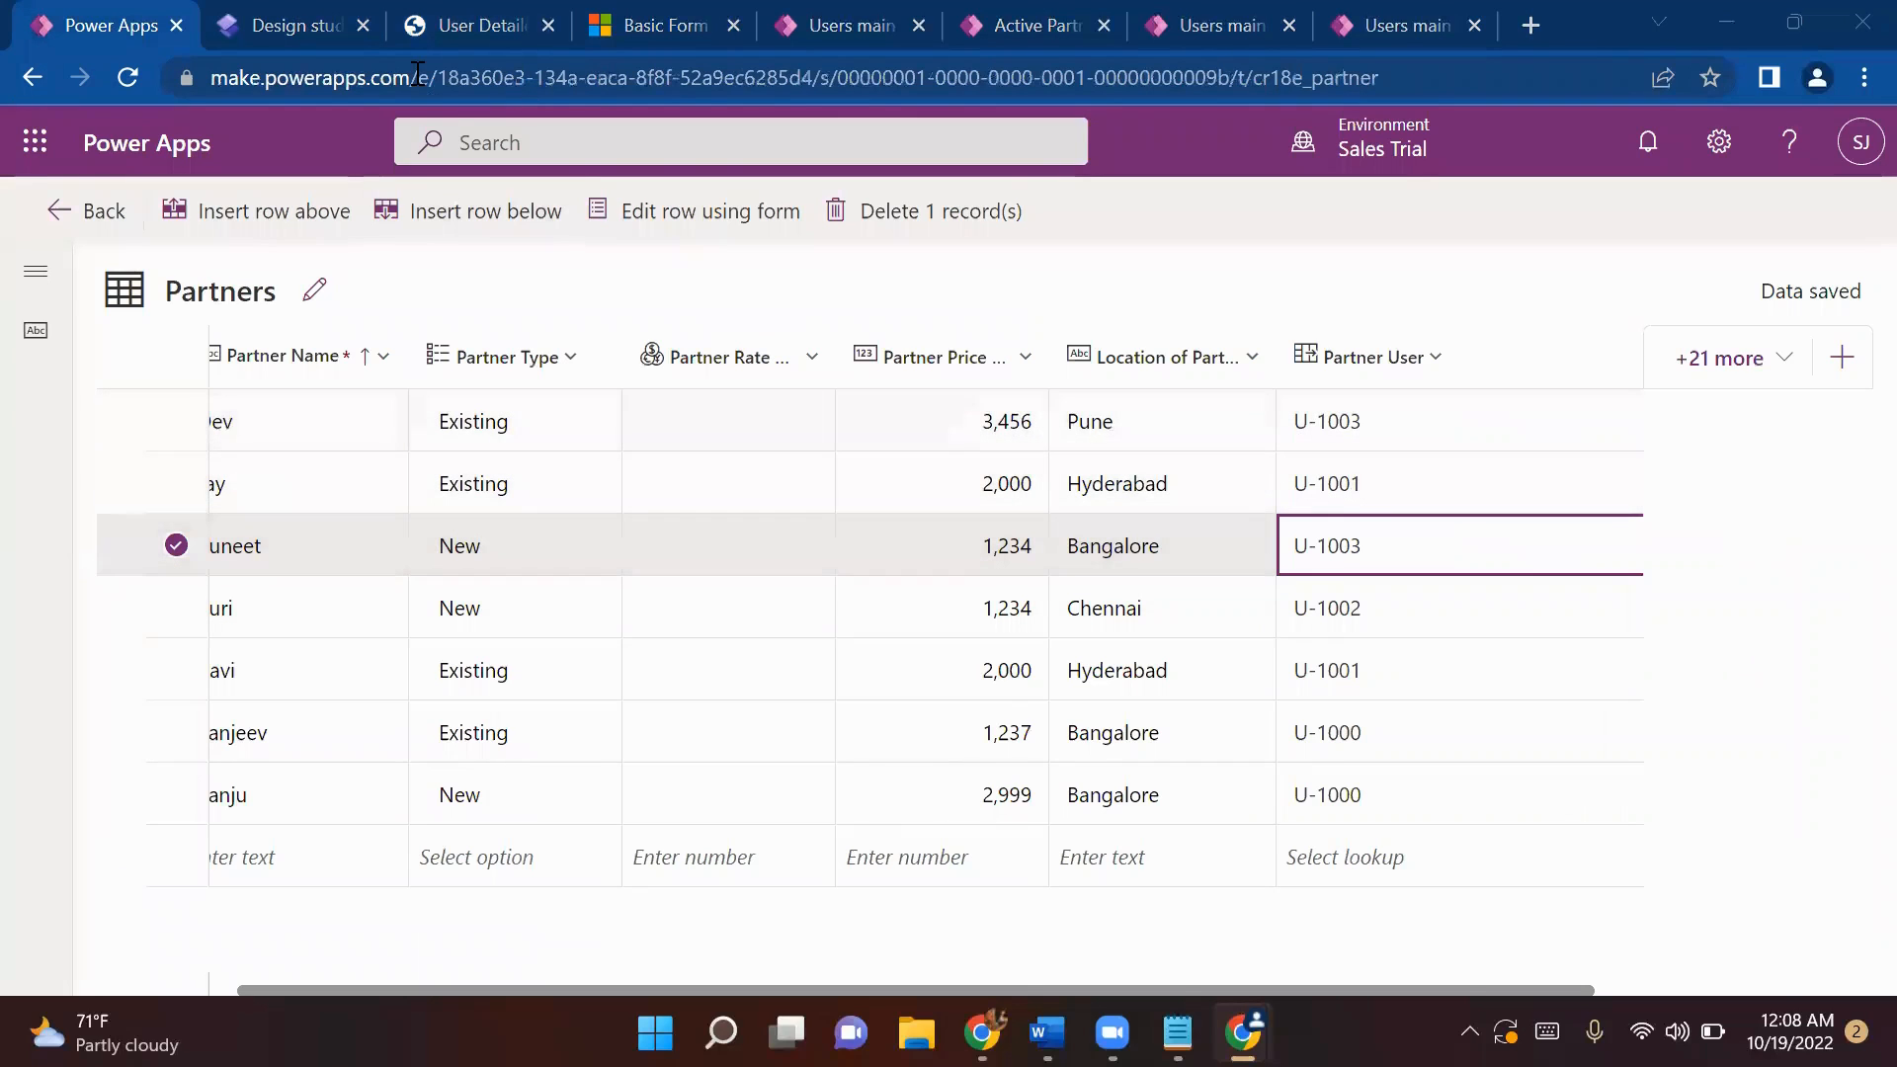
{"action": "left_click", "coordinate": [472, 24]}
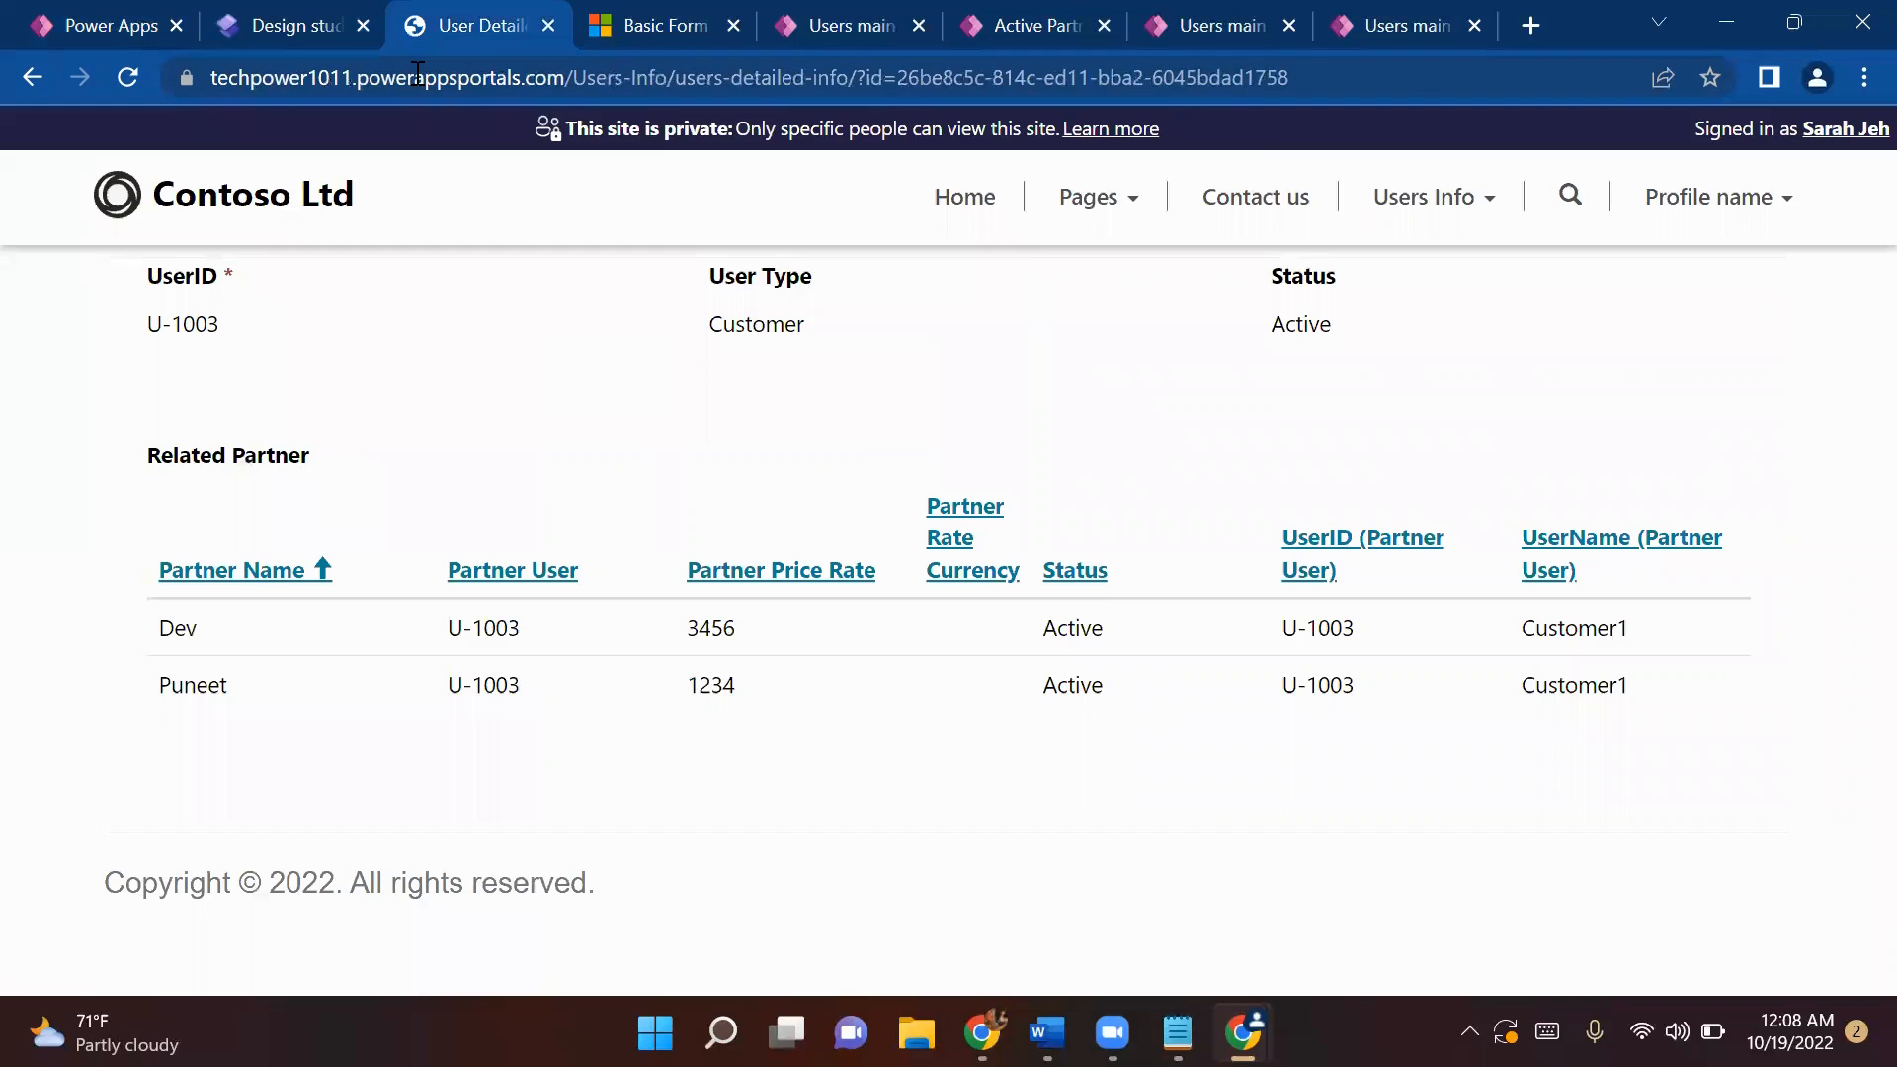
- Return to the Users Info list, check the partner names in the Partners table, and open the first user's details
{"action": "left_click", "coordinate": [1423, 198]}
{"action": "left_click", "coordinate": [1410, 296]}
{"action": "left_click", "coordinate": [71, 24]}
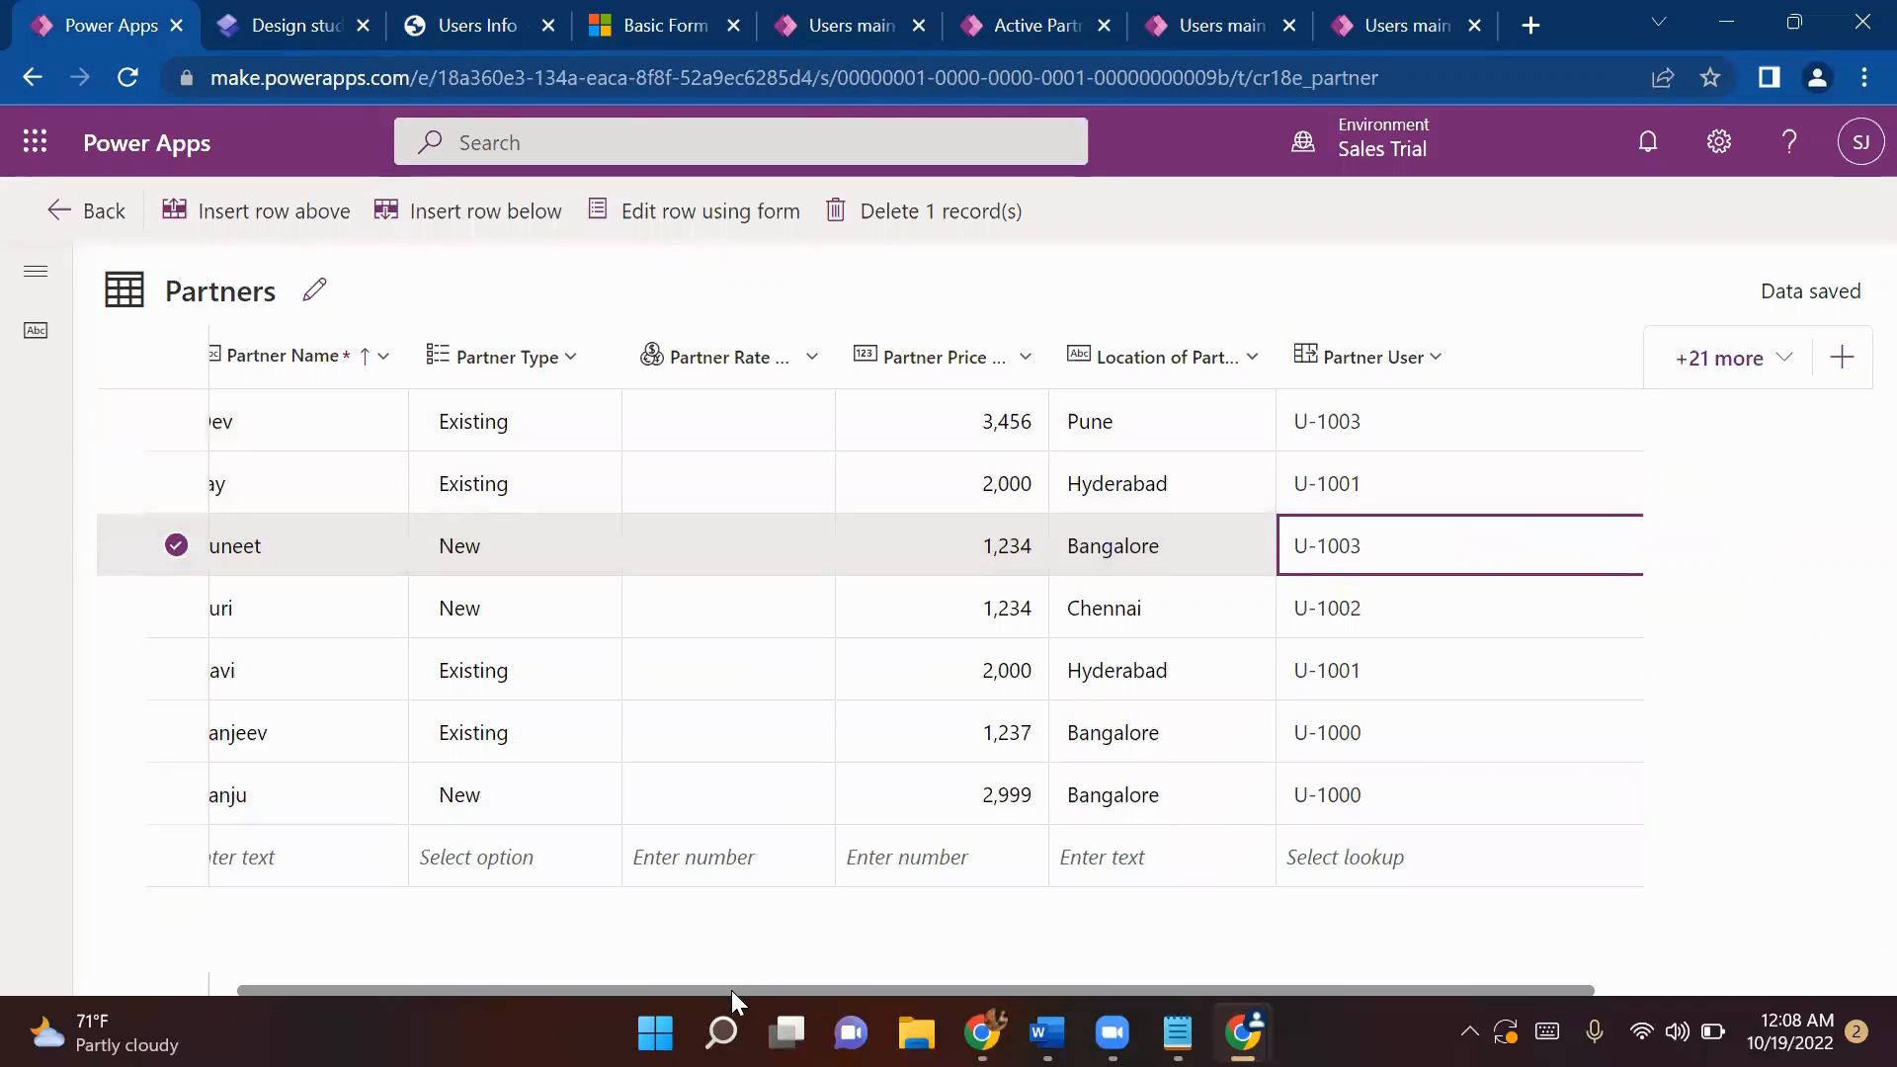
{"action": "left_click_drag", "start_coordinate": [581, 988], "coordinate": [525, 988]}
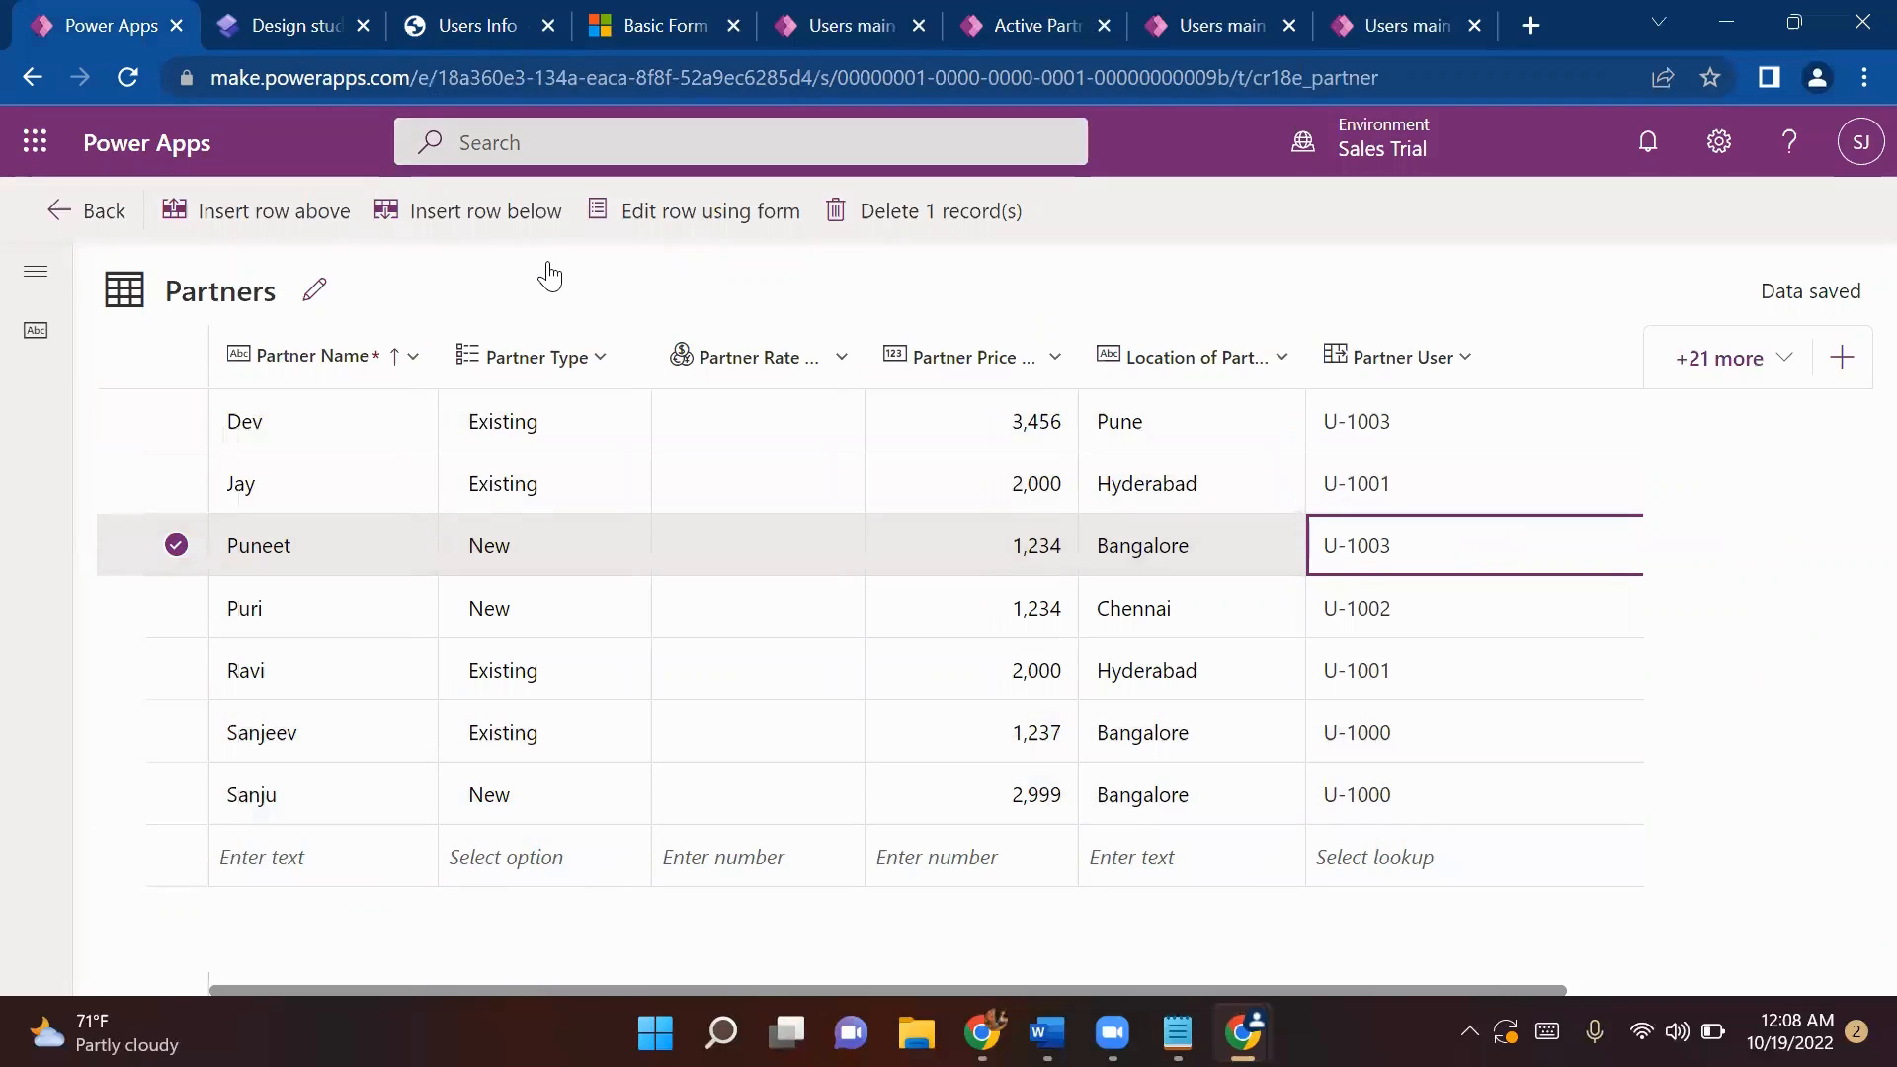
{"action": "left_click", "coordinate": [464, 25]}
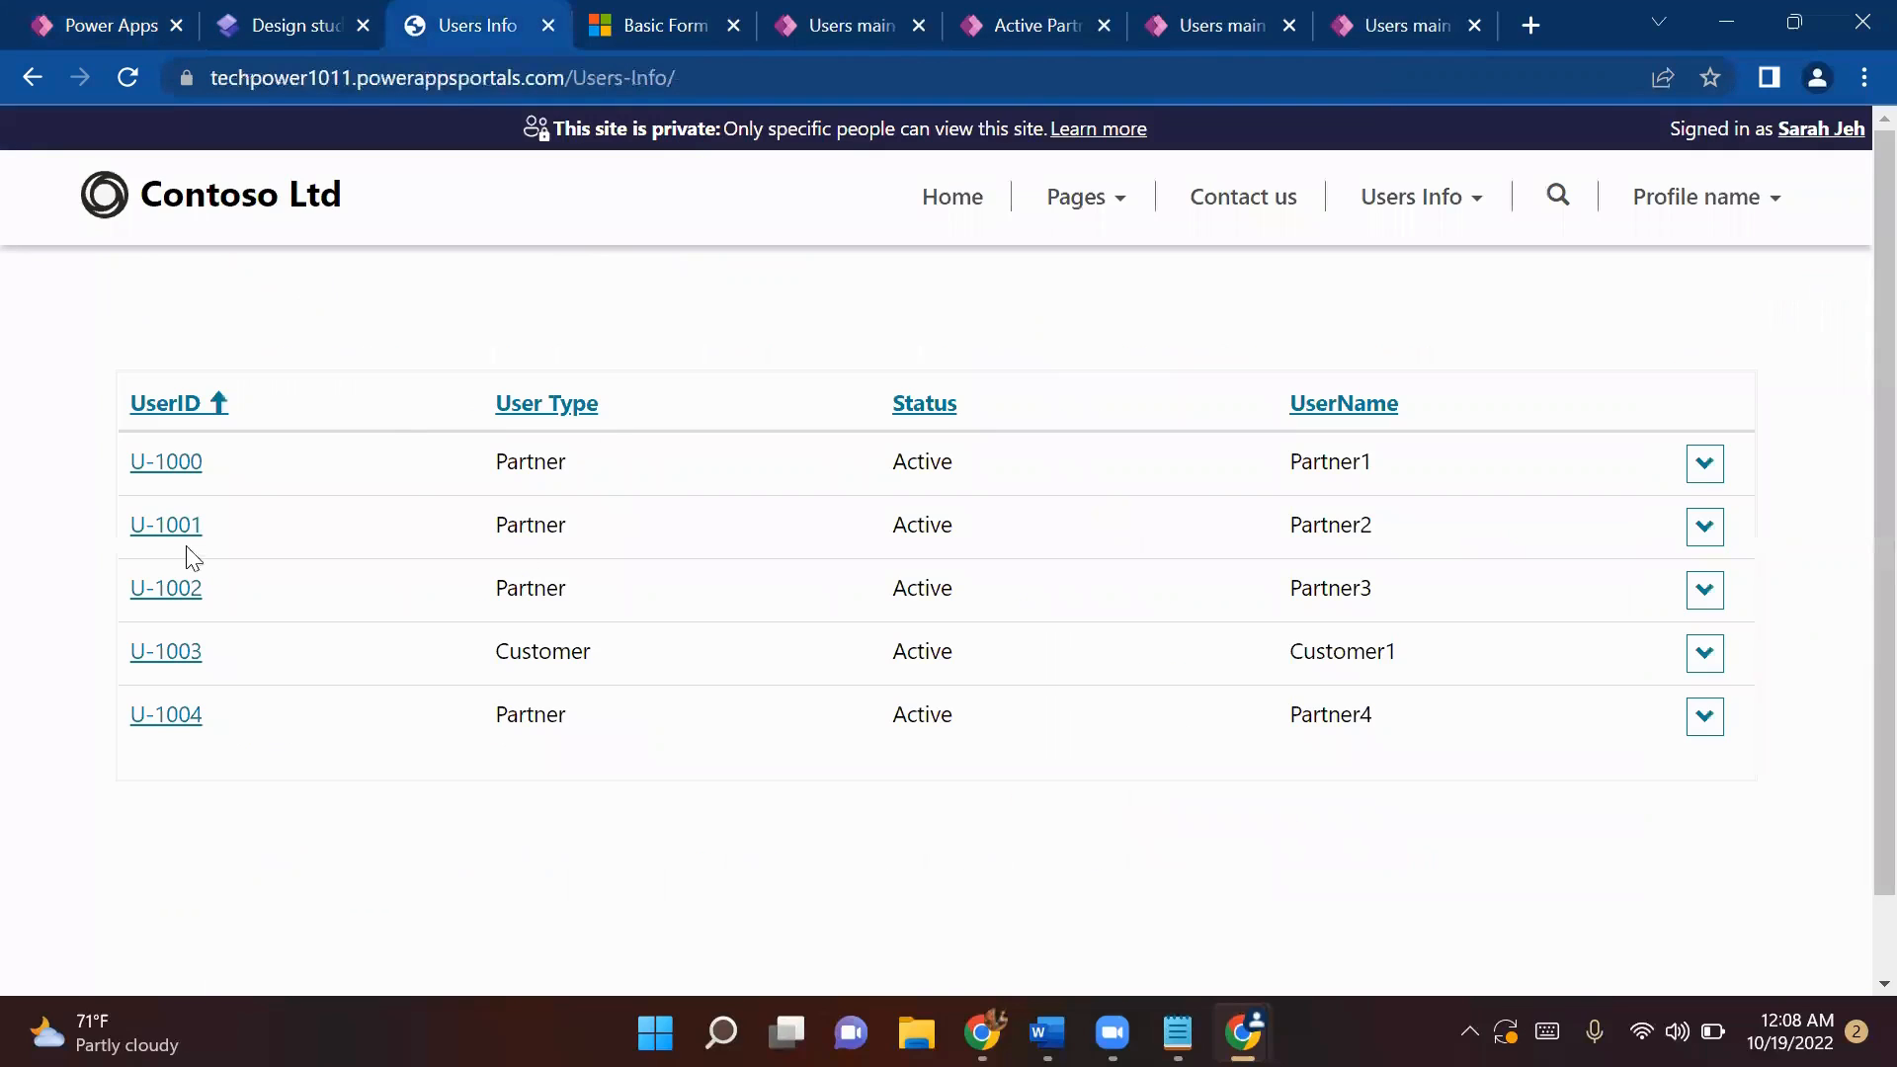
{"action": "left_click", "coordinate": [164, 465]}
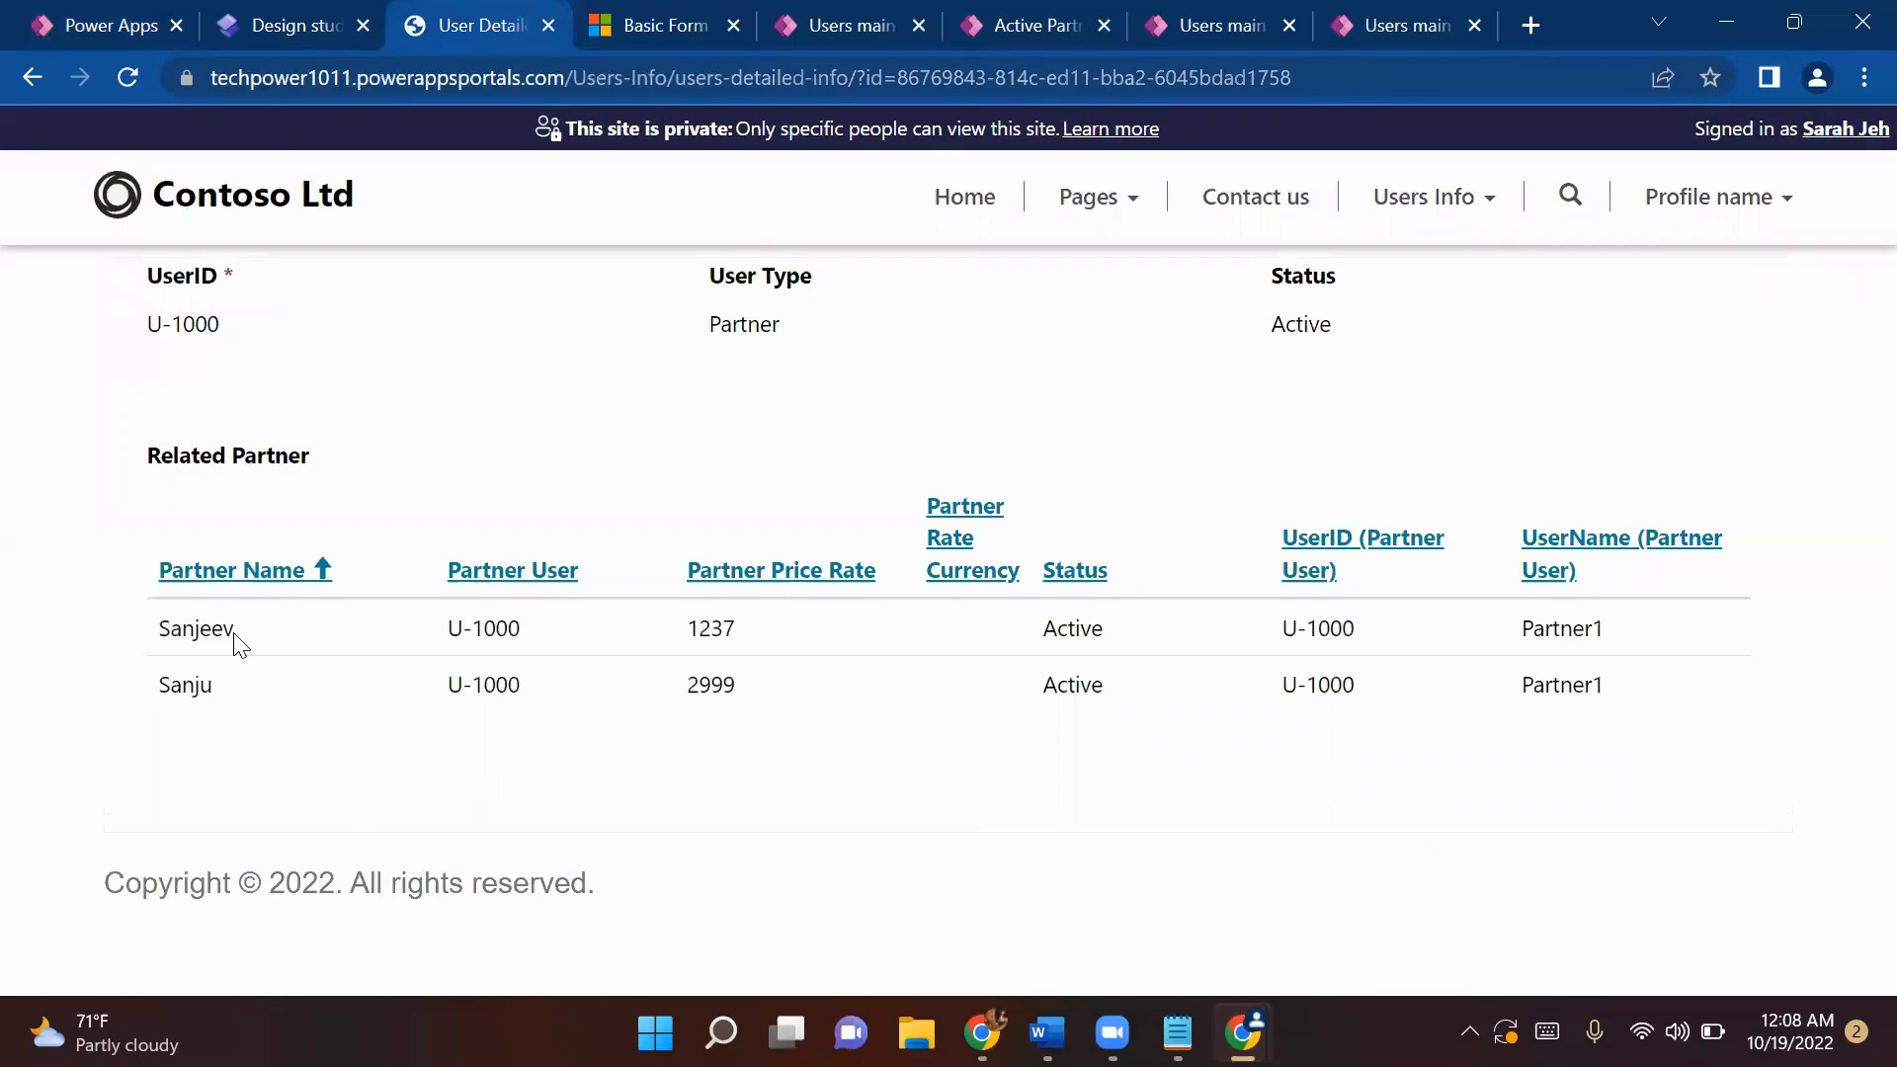
- Check the first user's related partners against the last two rows of the Partners table
{"action": "left_click", "coordinate": [104, 14]}
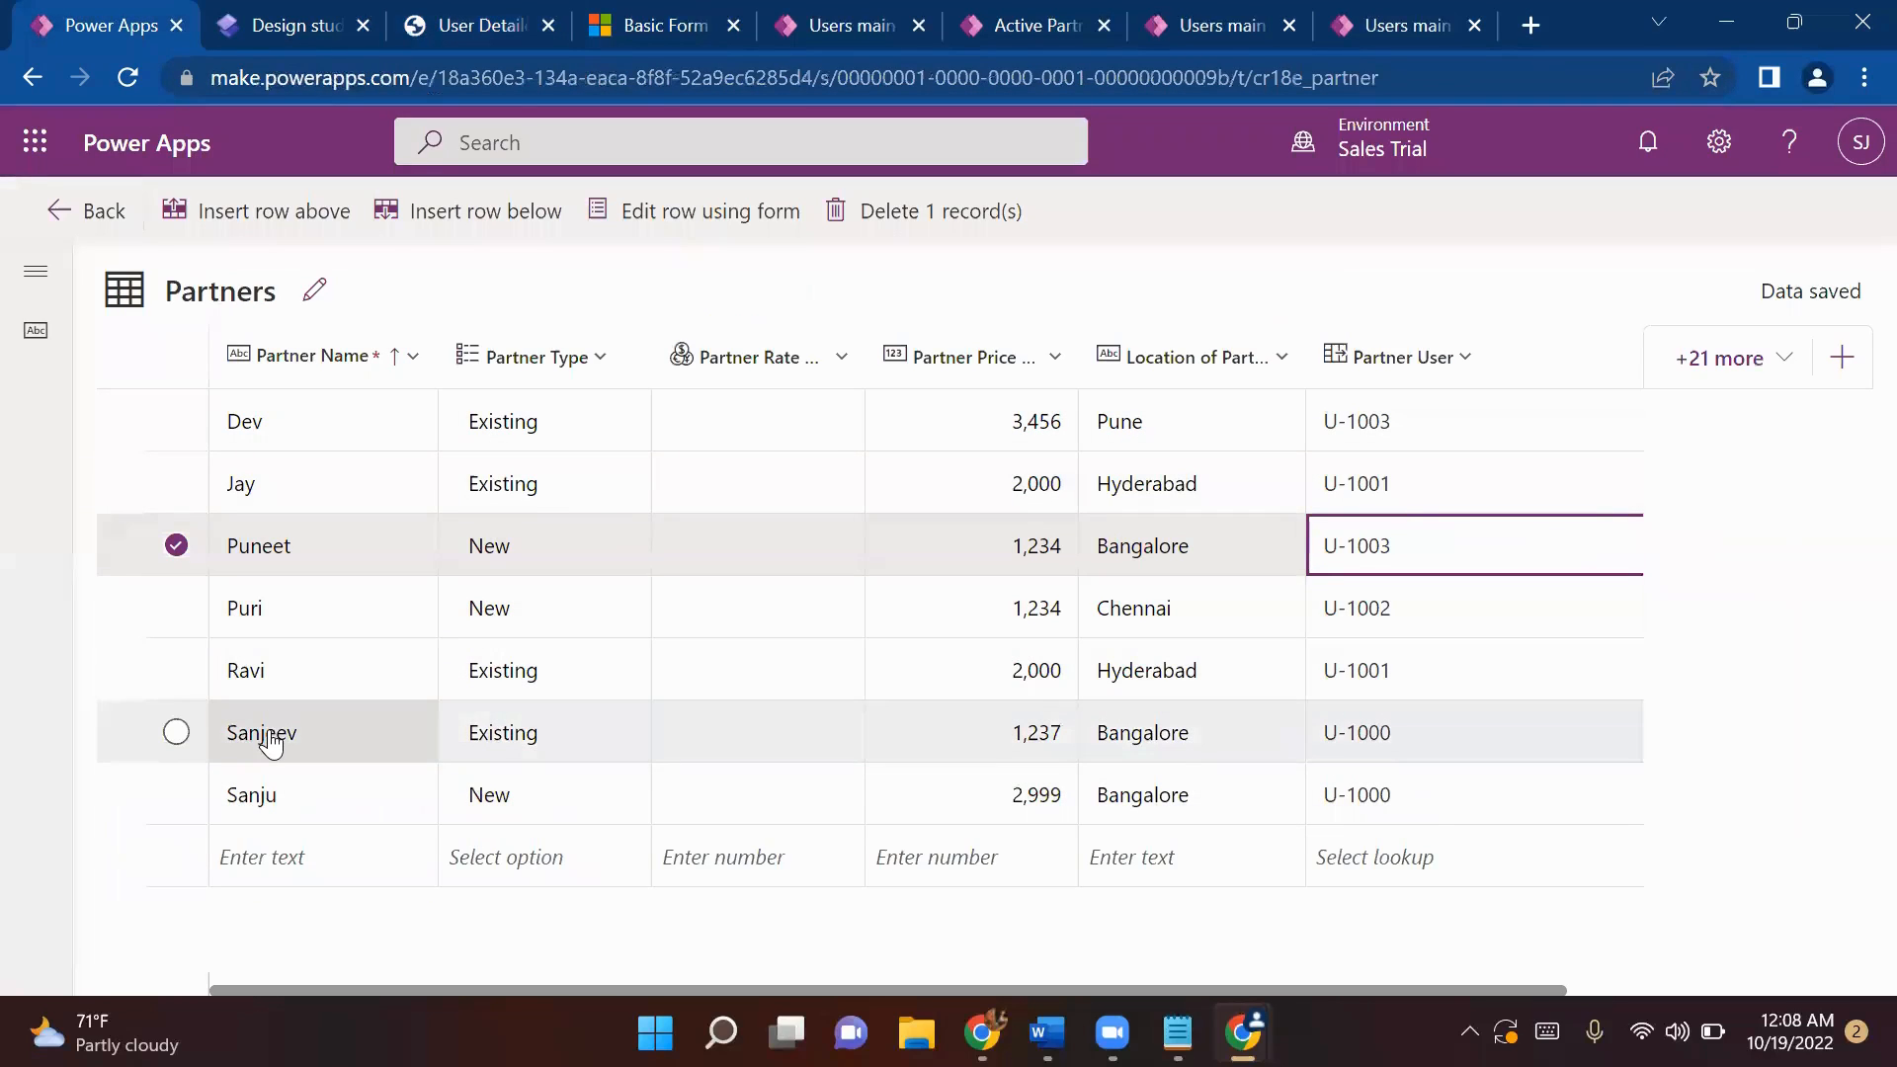
{"action": "left_click", "coordinate": [269, 734]}
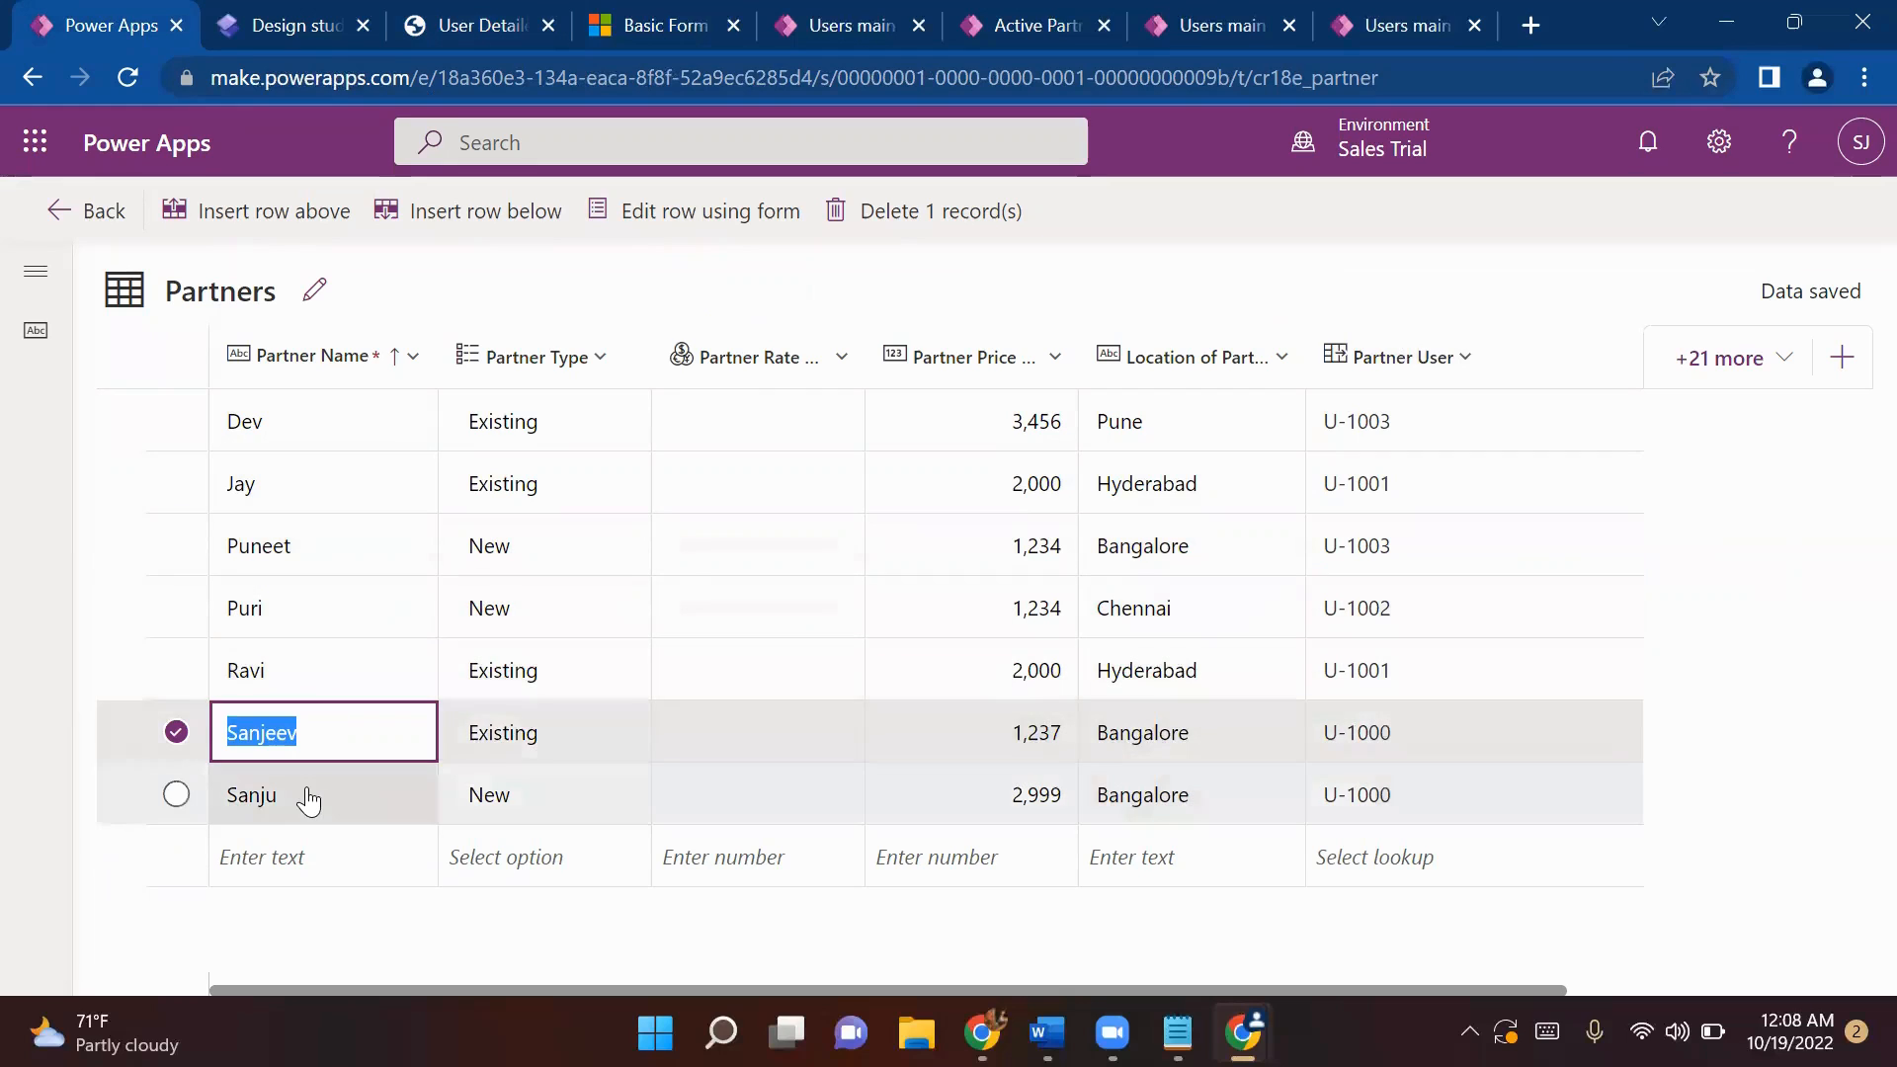
{"action": "left_click", "coordinate": [304, 793]}
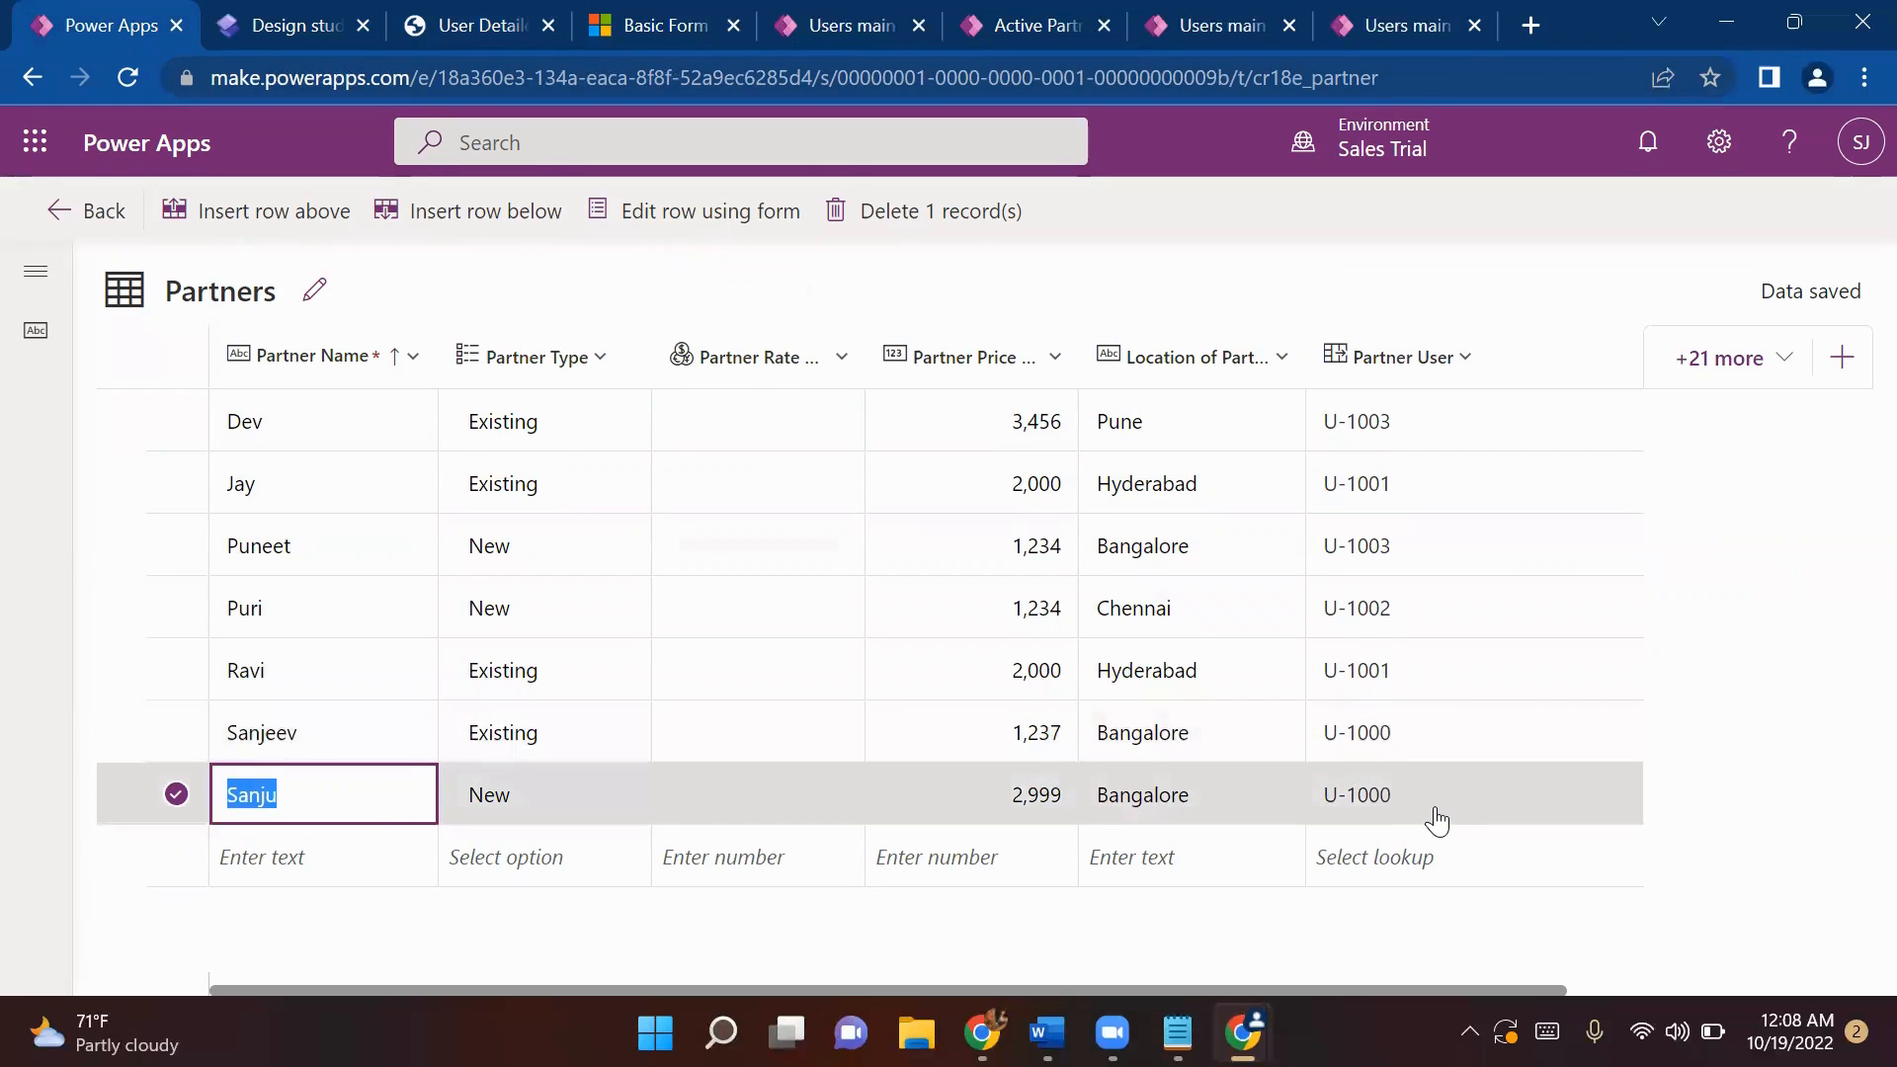
{"action": "left_click", "coordinate": [664, 48]}
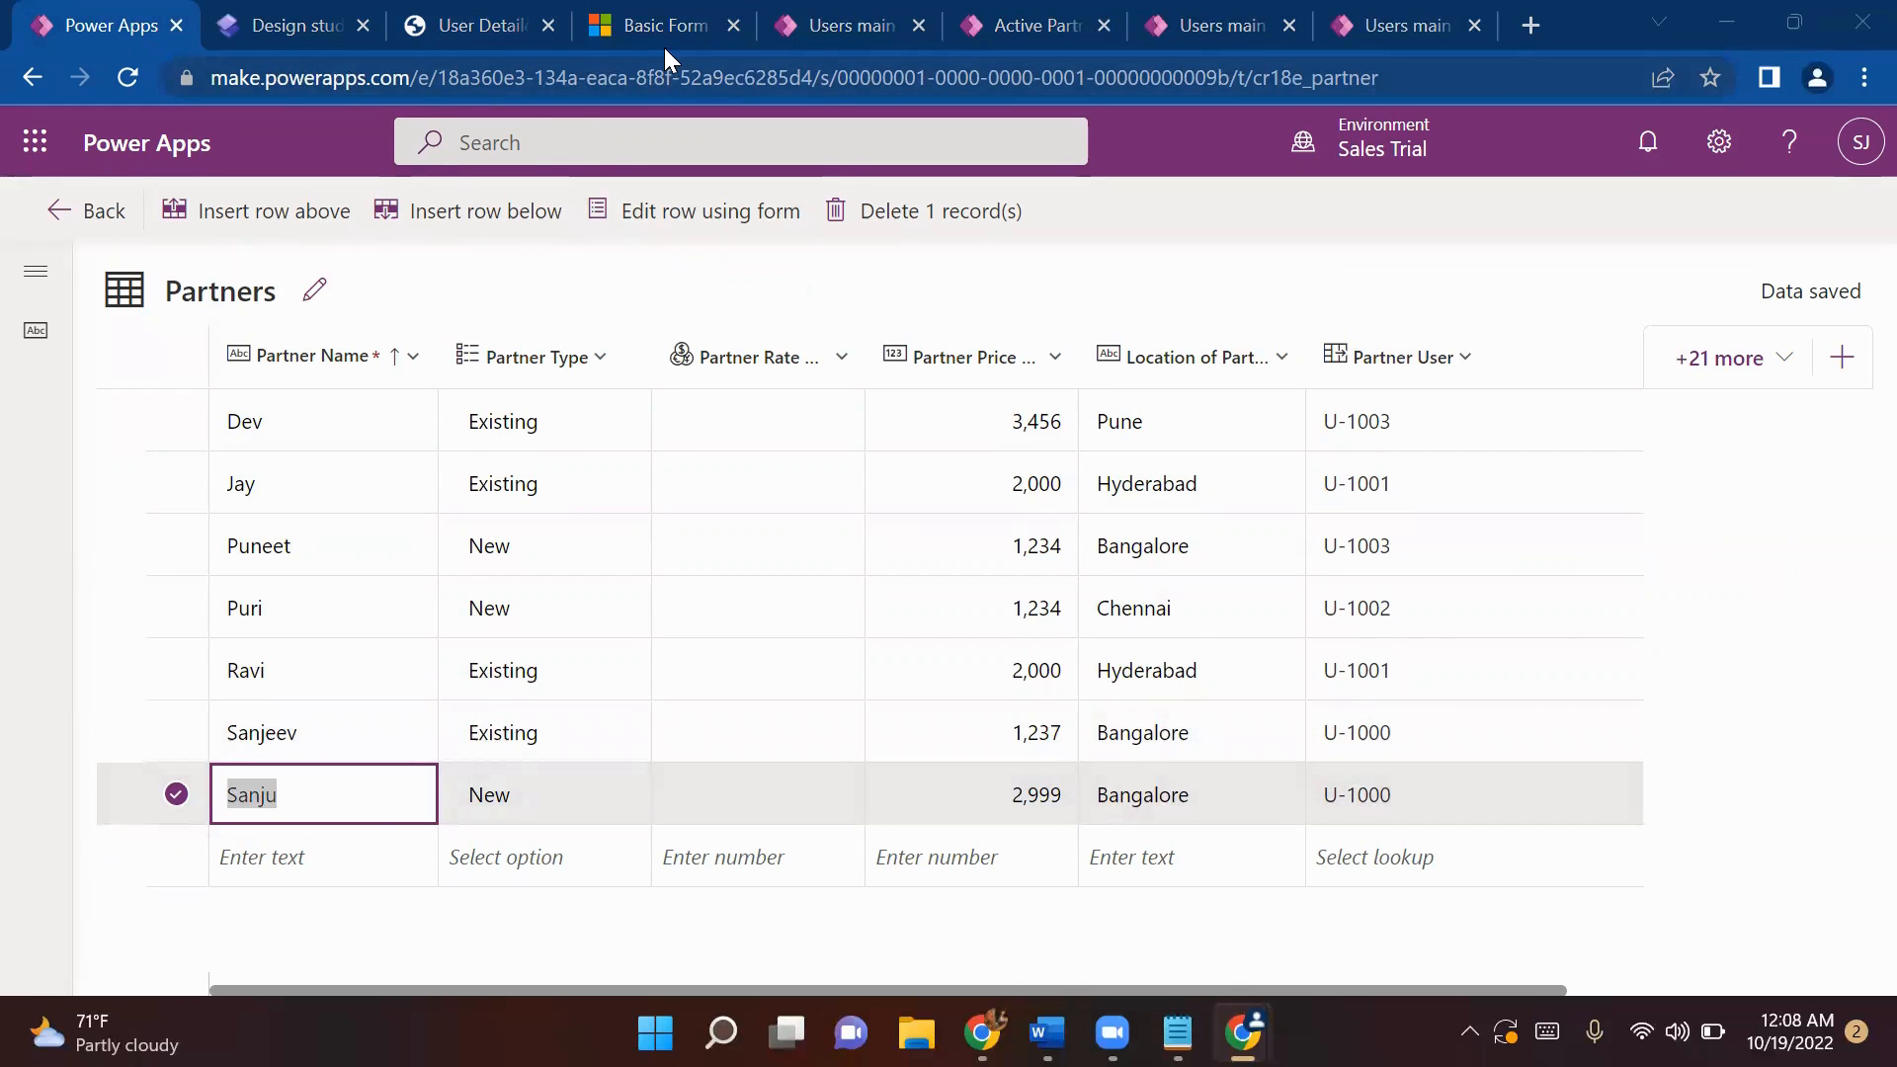
- Return to the portal's user details page, switch to Notepad, and extend the second line of the notes to "Form/View on List"
{"action": "left_click", "coordinate": [504, 30]}
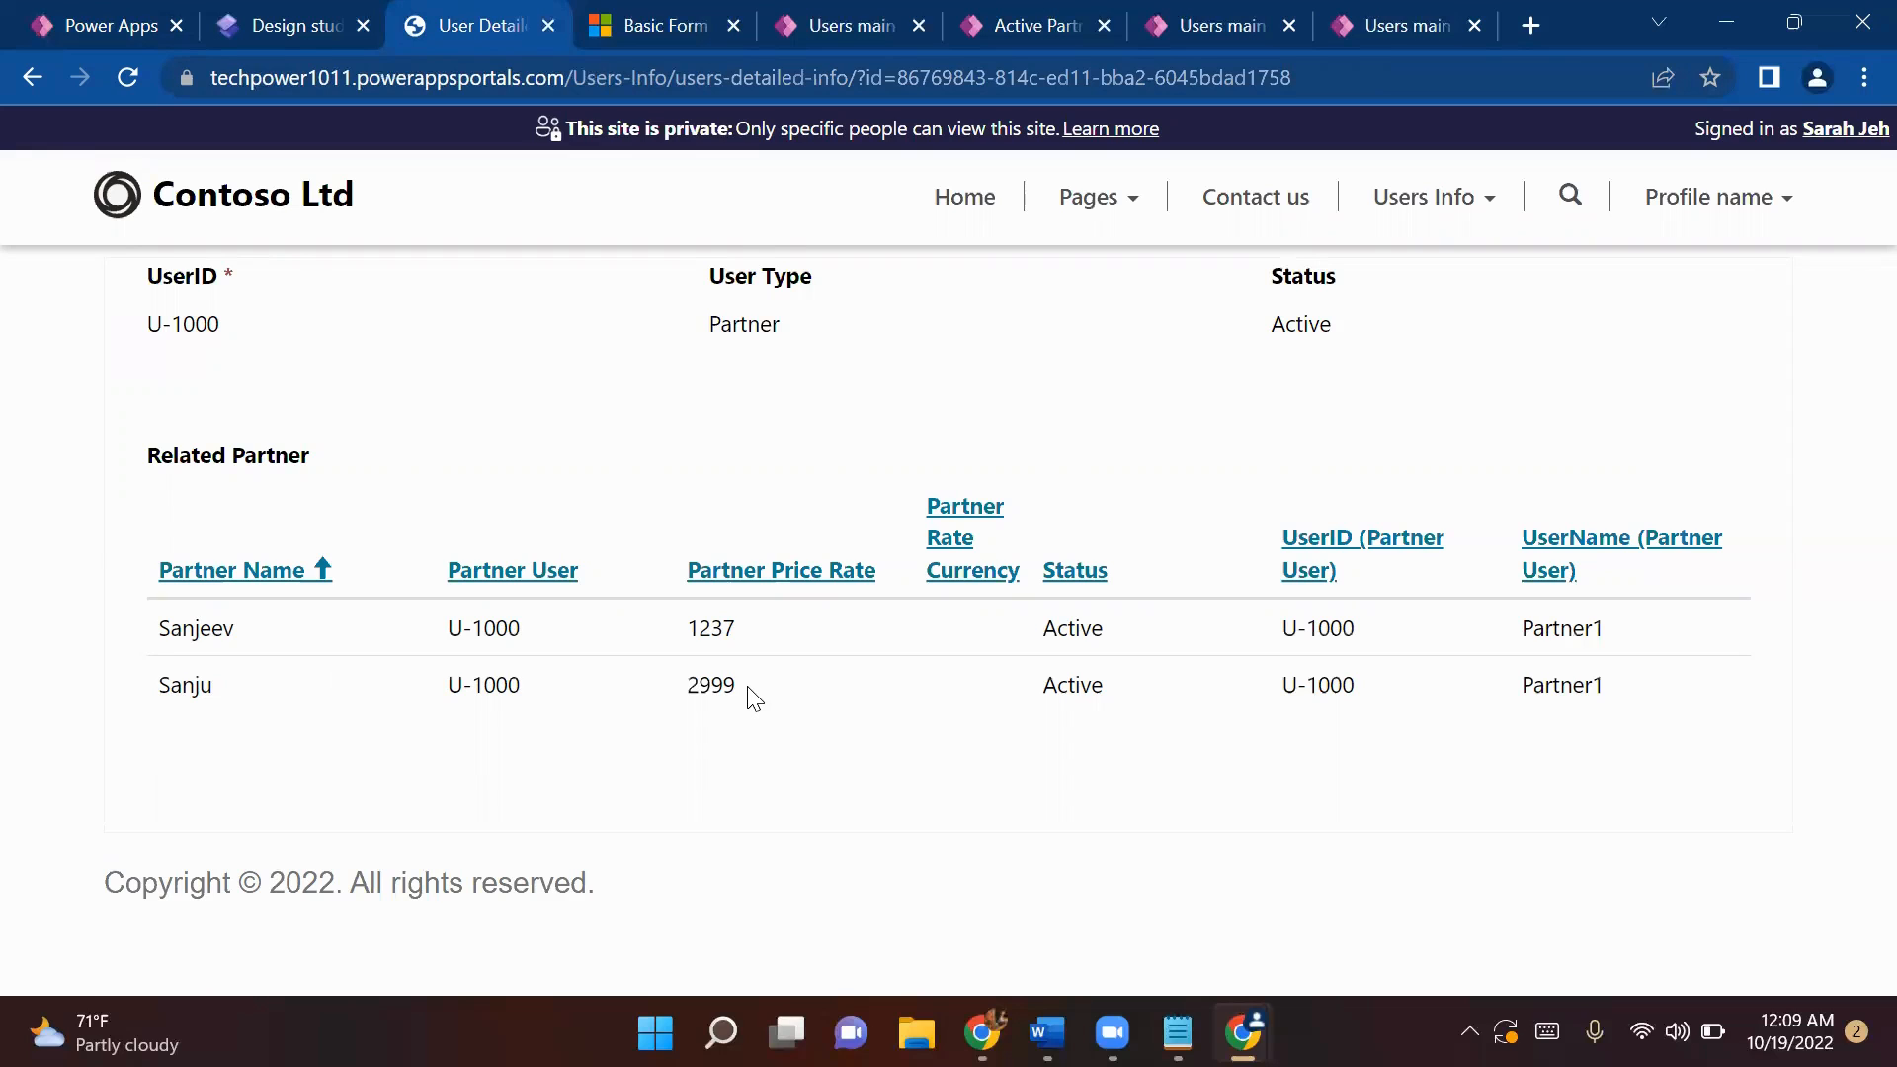
{"action": "left_click", "coordinate": [1177, 1032]}
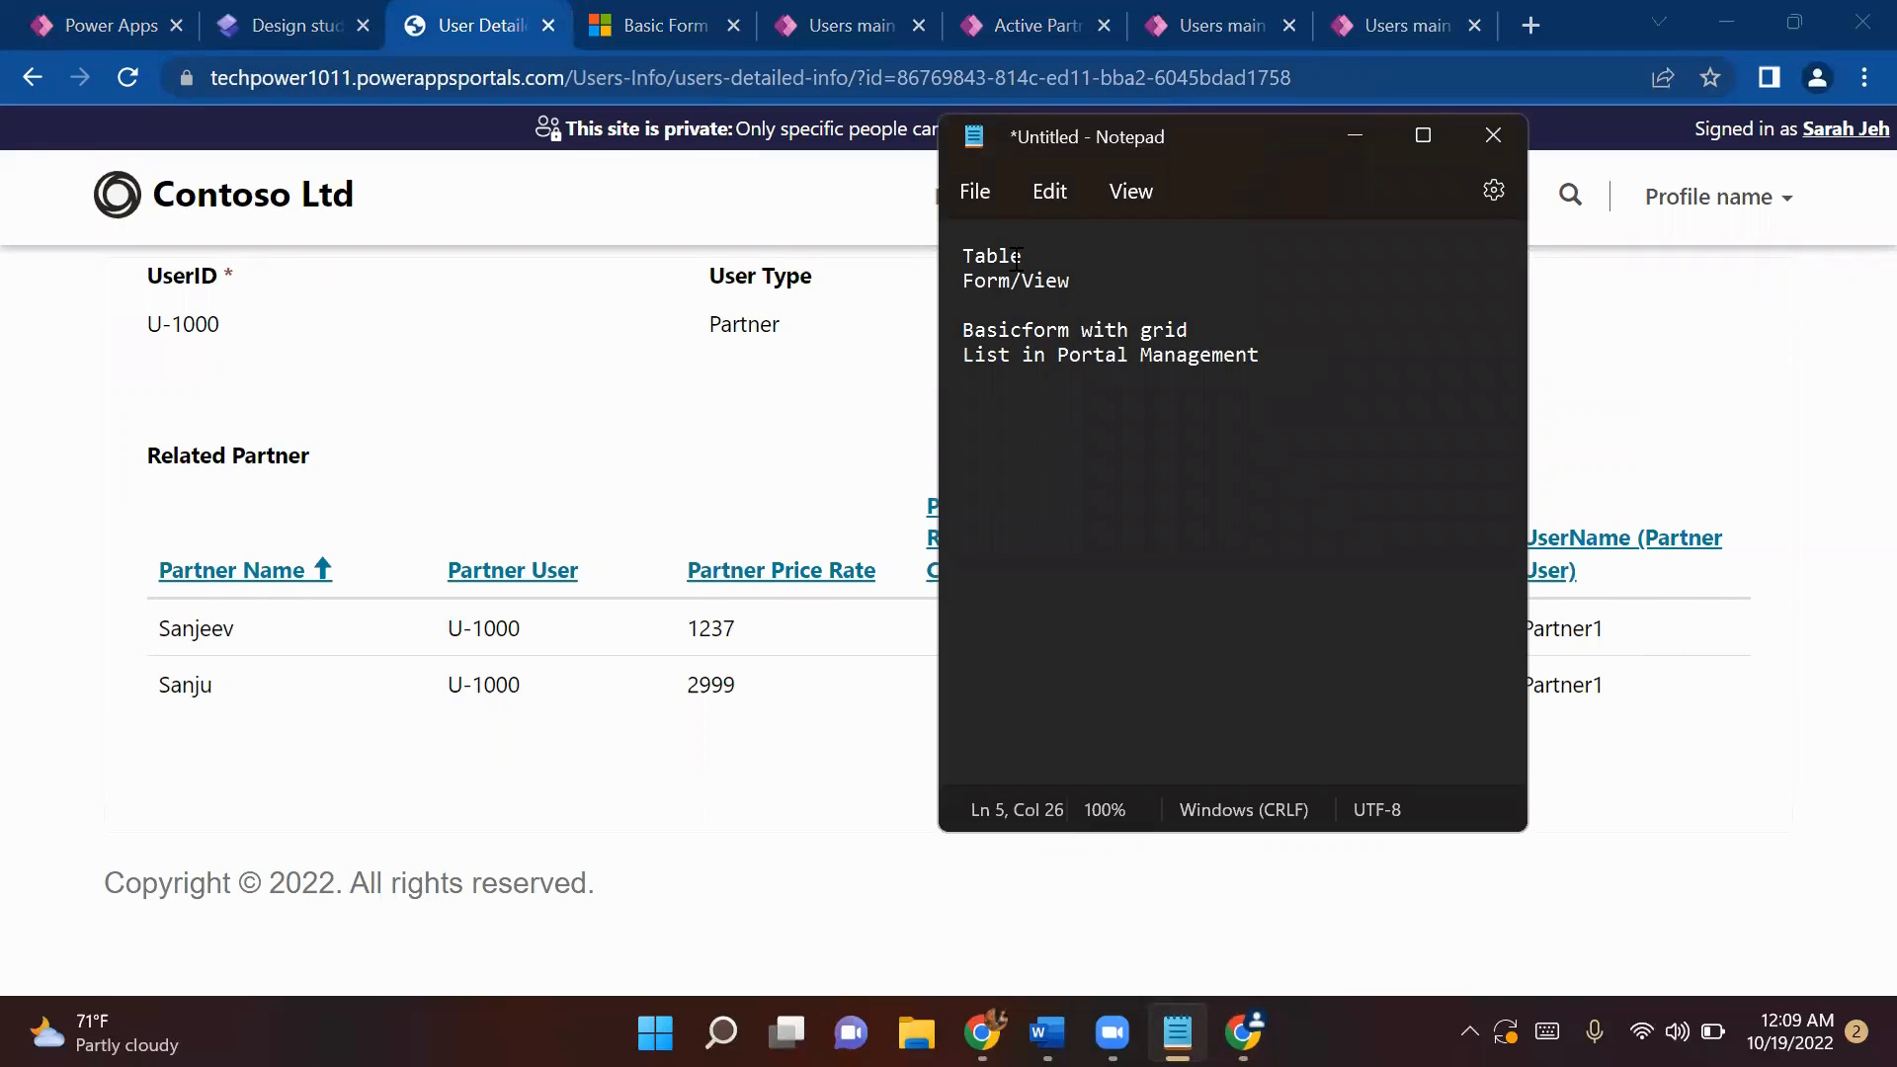
{"action": "left_click_drag", "start_coordinate": [1038, 256], "coordinate": [972, 255]}
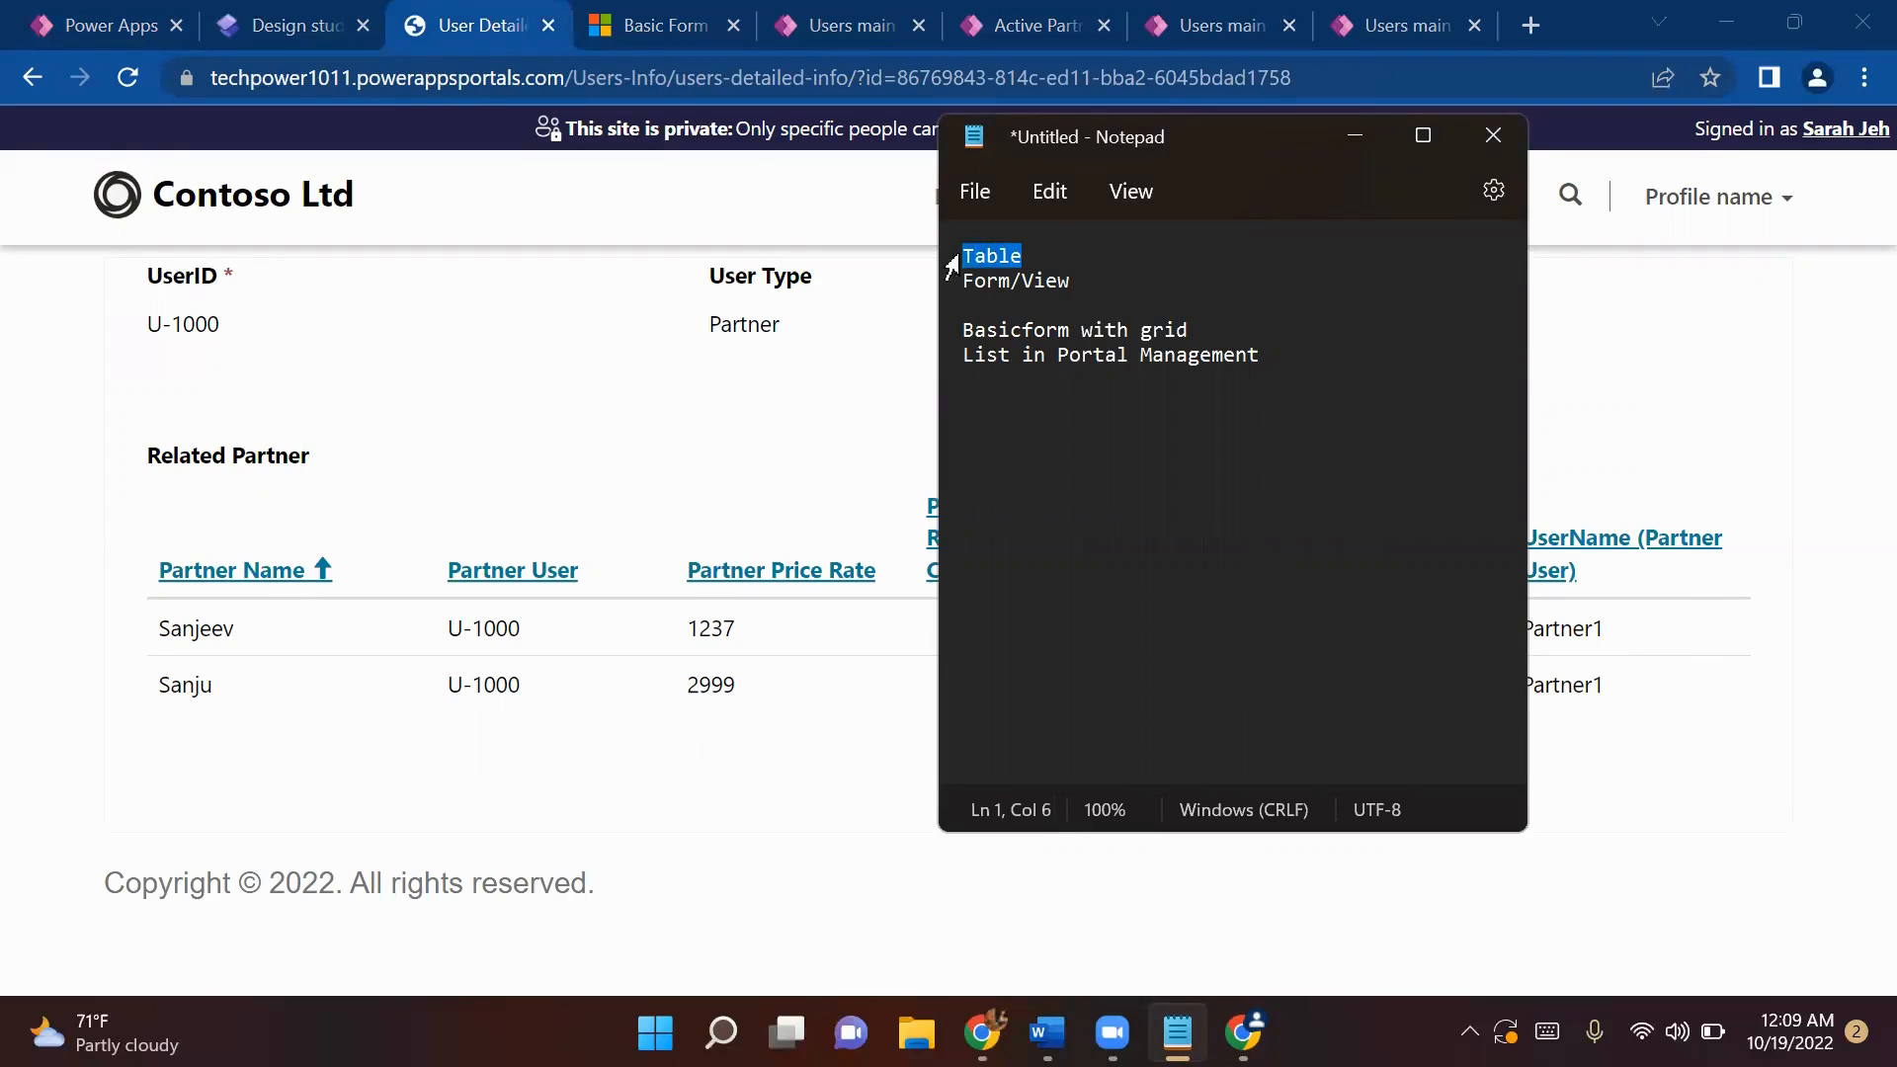
{"action": "left_click", "coordinate": [1030, 259]}
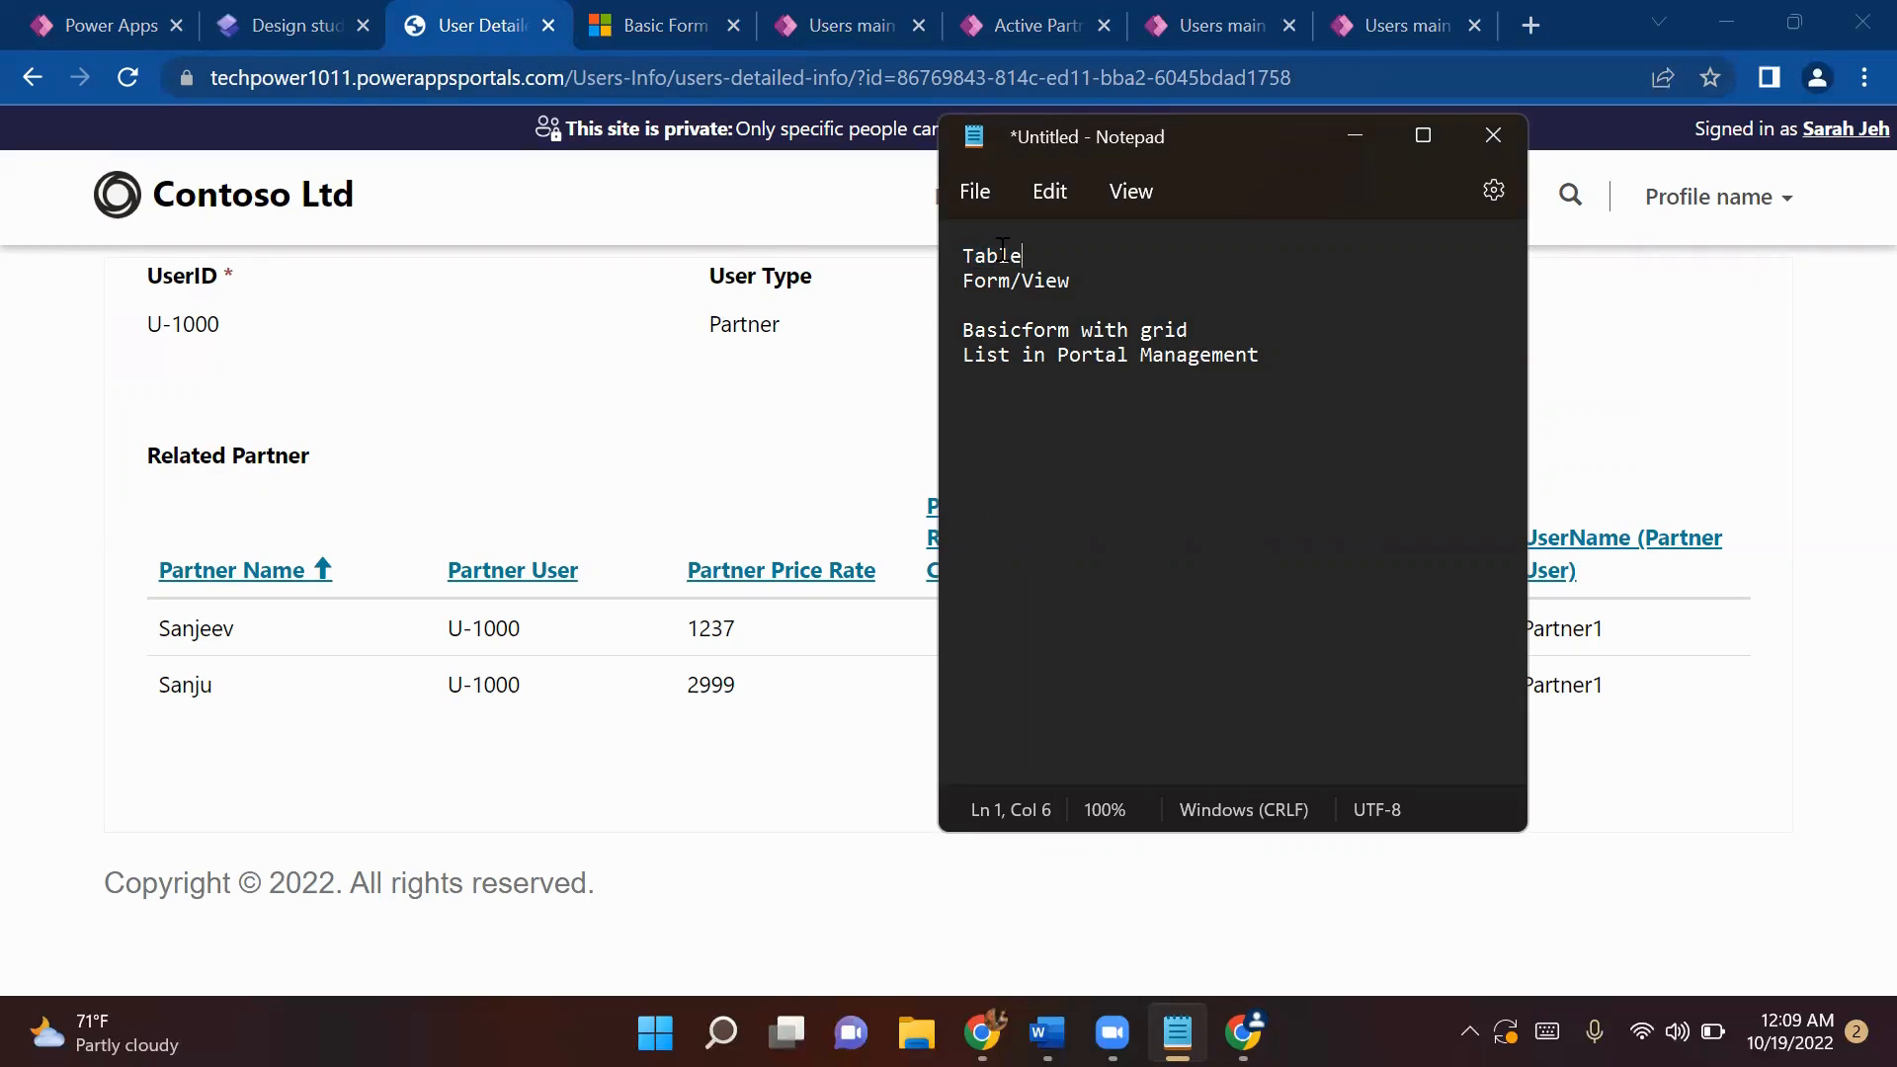
{"action": "left_click_drag", "start_coordinate": [1045, 253], "coordinate": [960, 254]}
{"action": "left_click_drag", "start_coordinate": [1094, 287], "coordinate": [964, 287]}
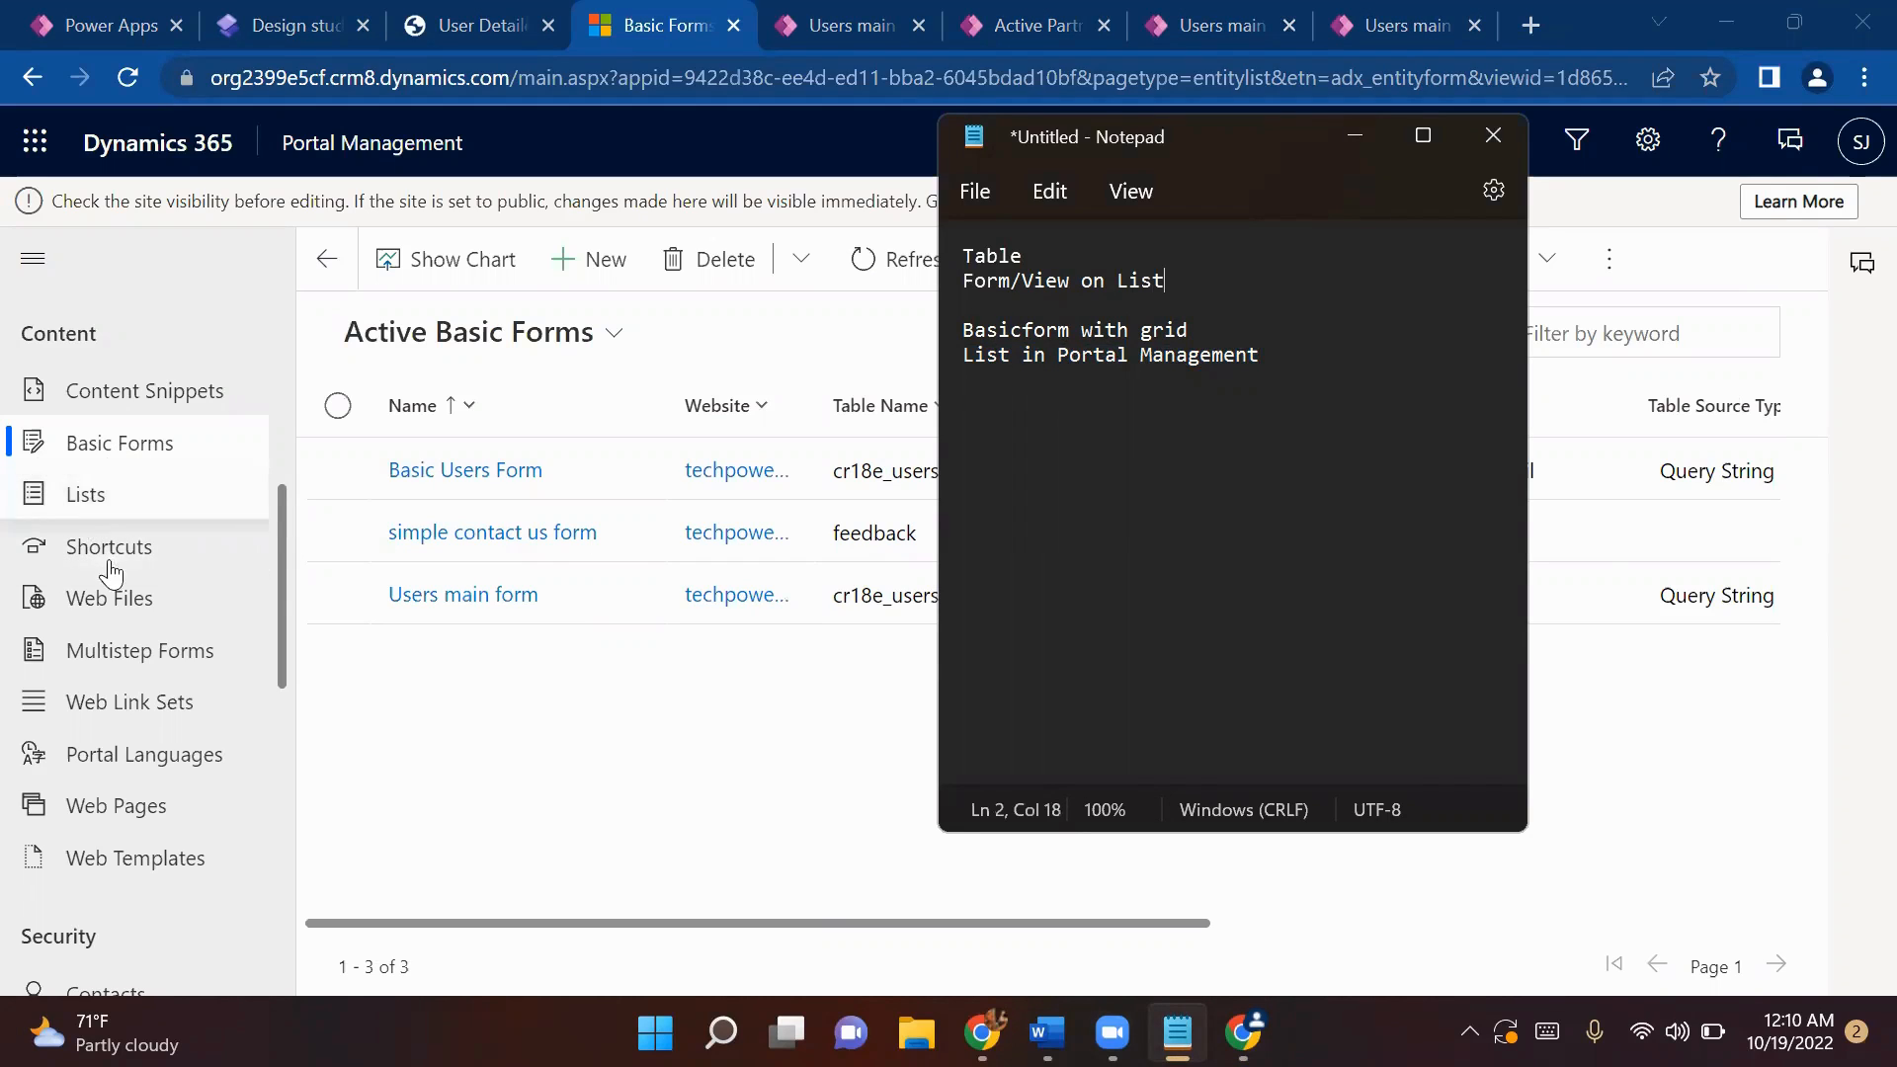
- Open the Basic Users Form in Portal Management and bring up its Basic Form Metadata record for the Subgrid_Partner subgrid
{"action": "left_click", "coordinate": [467, 472]}
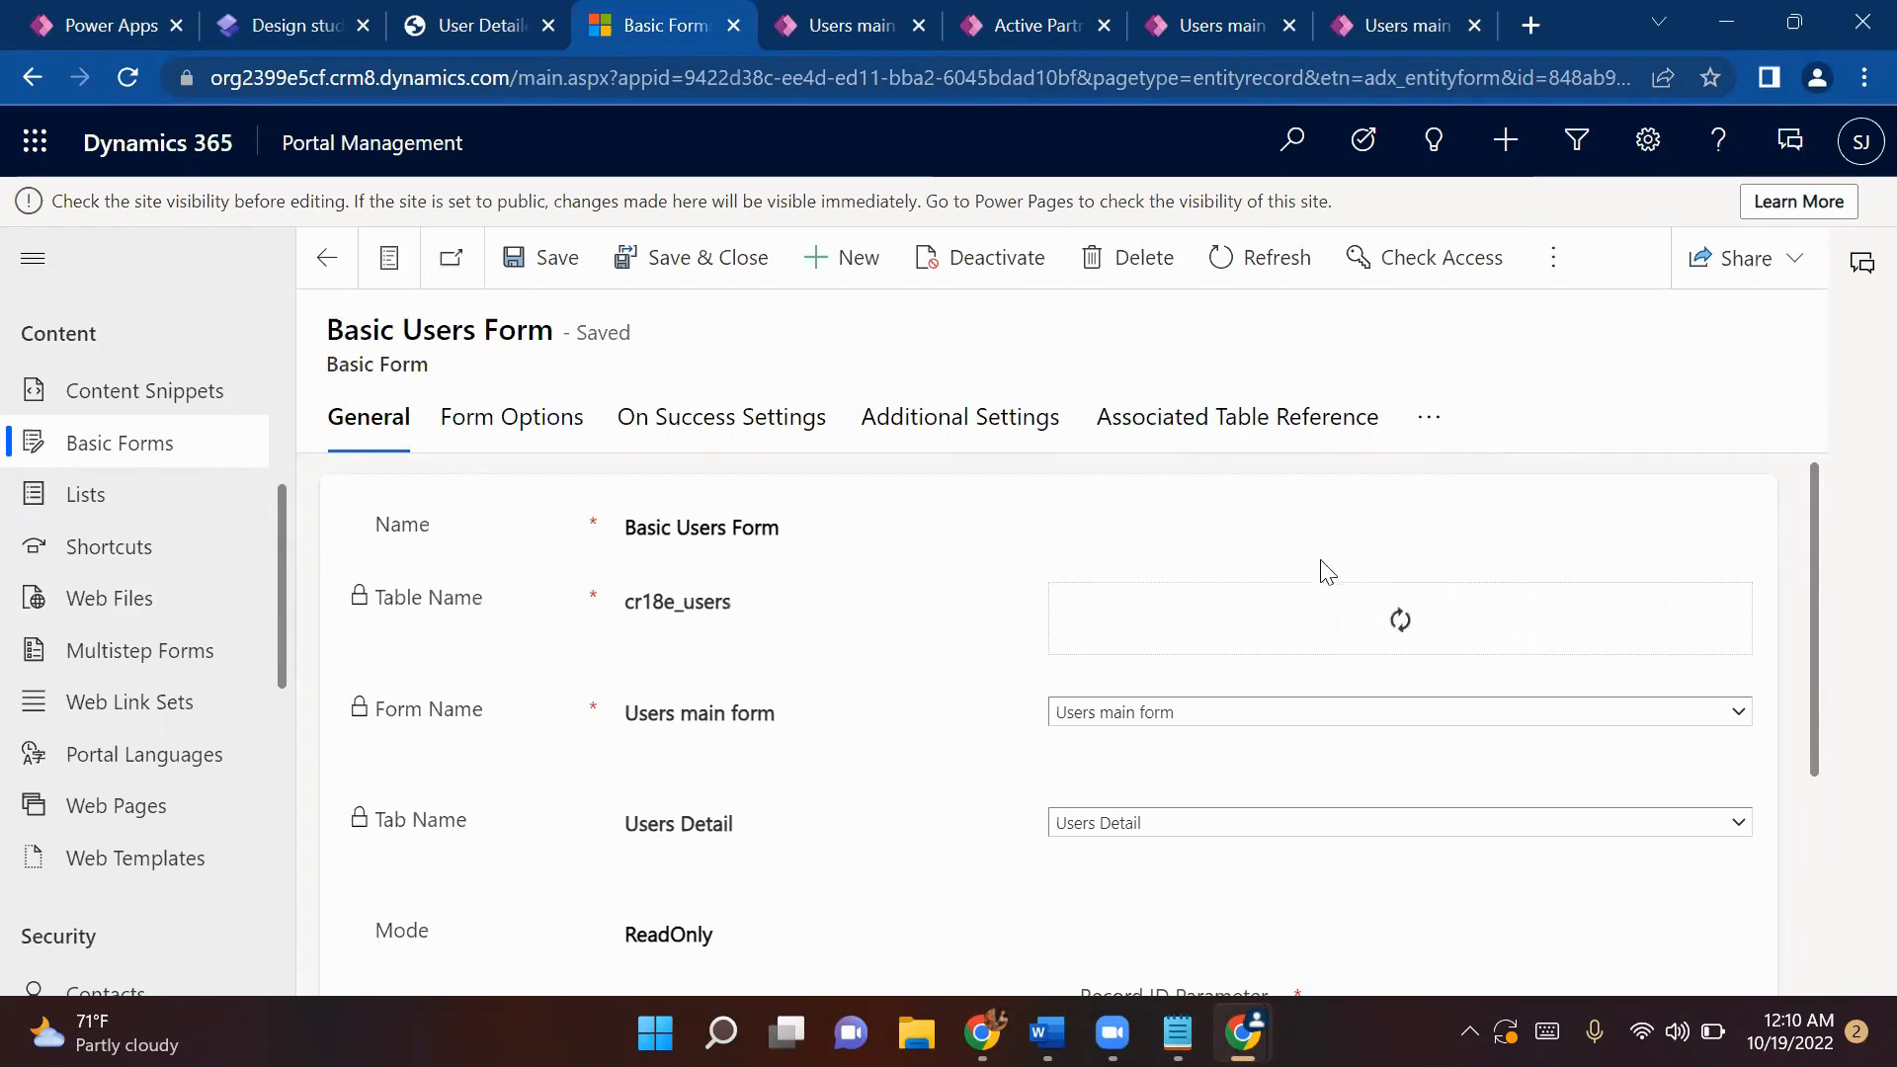
{"action": "left_click", "coordinate": [1431, 423]}
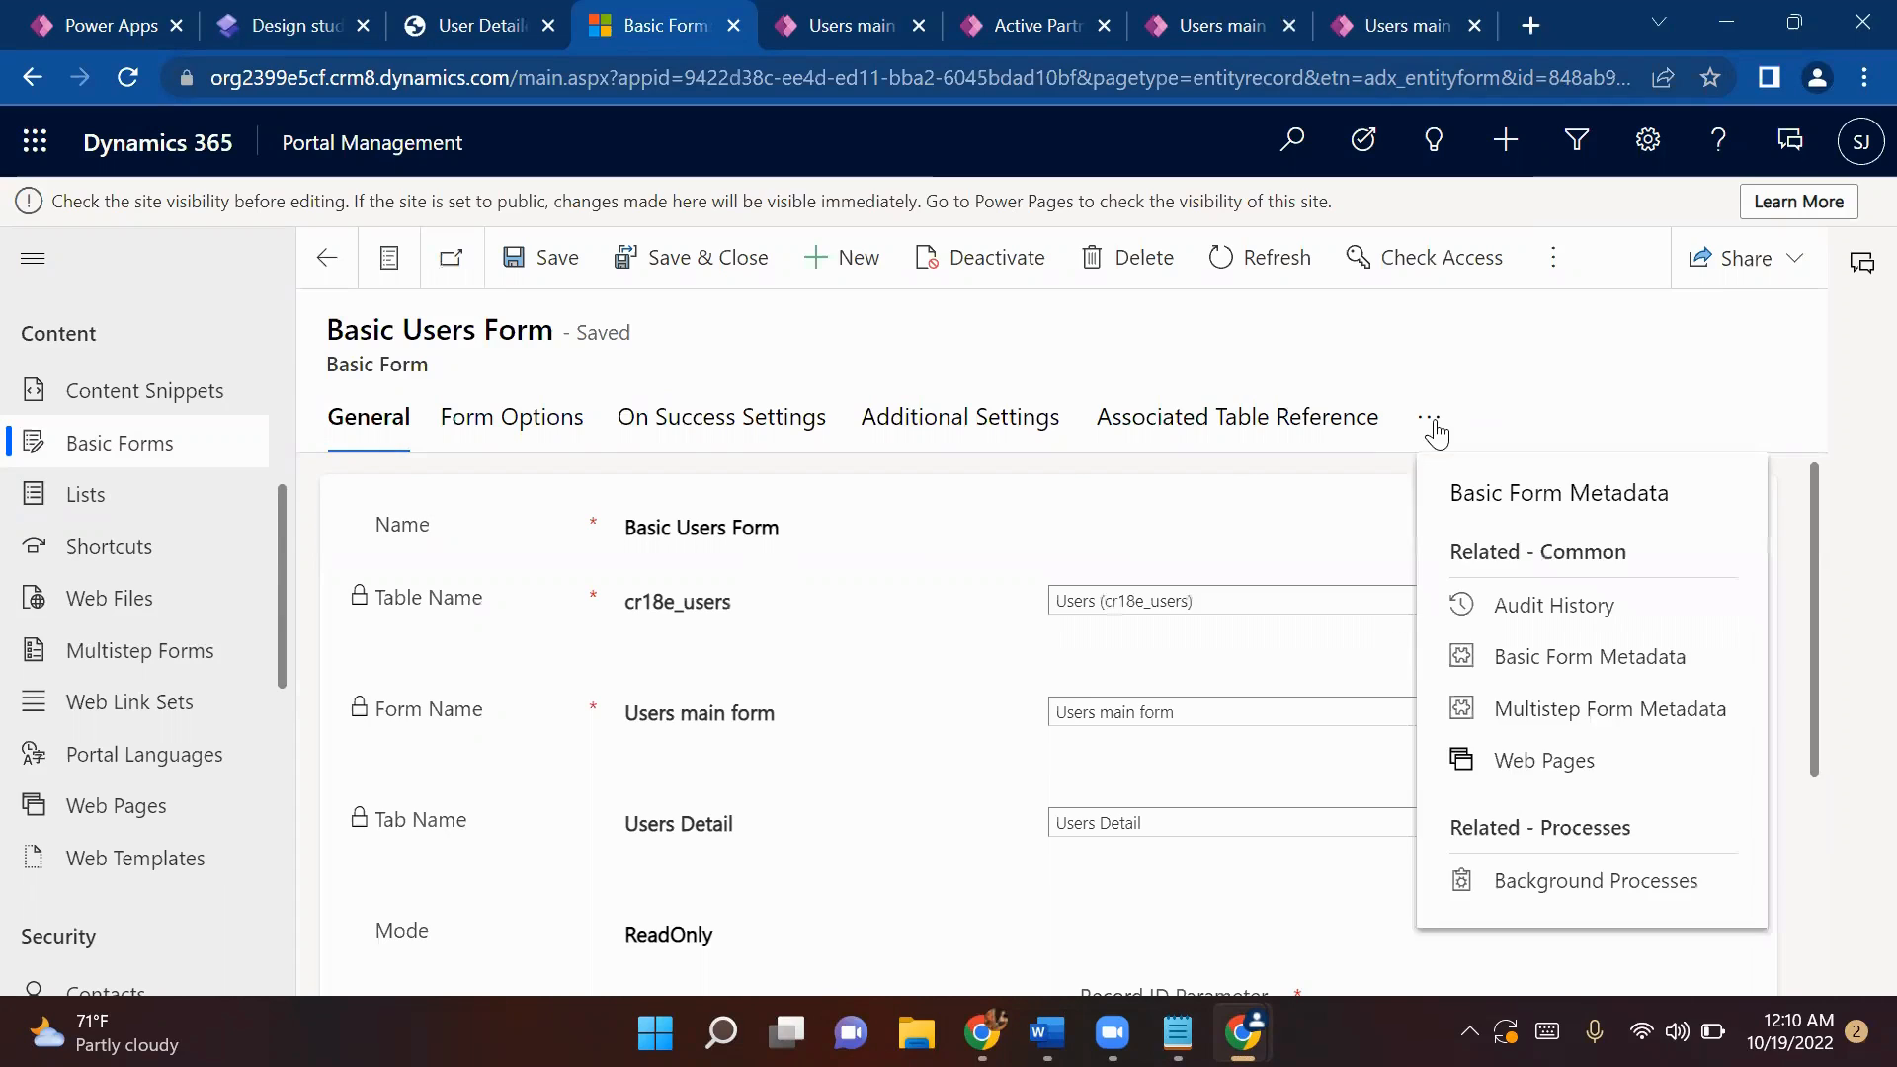
{"action": "left_click", "coordinate": [1517, 499]}
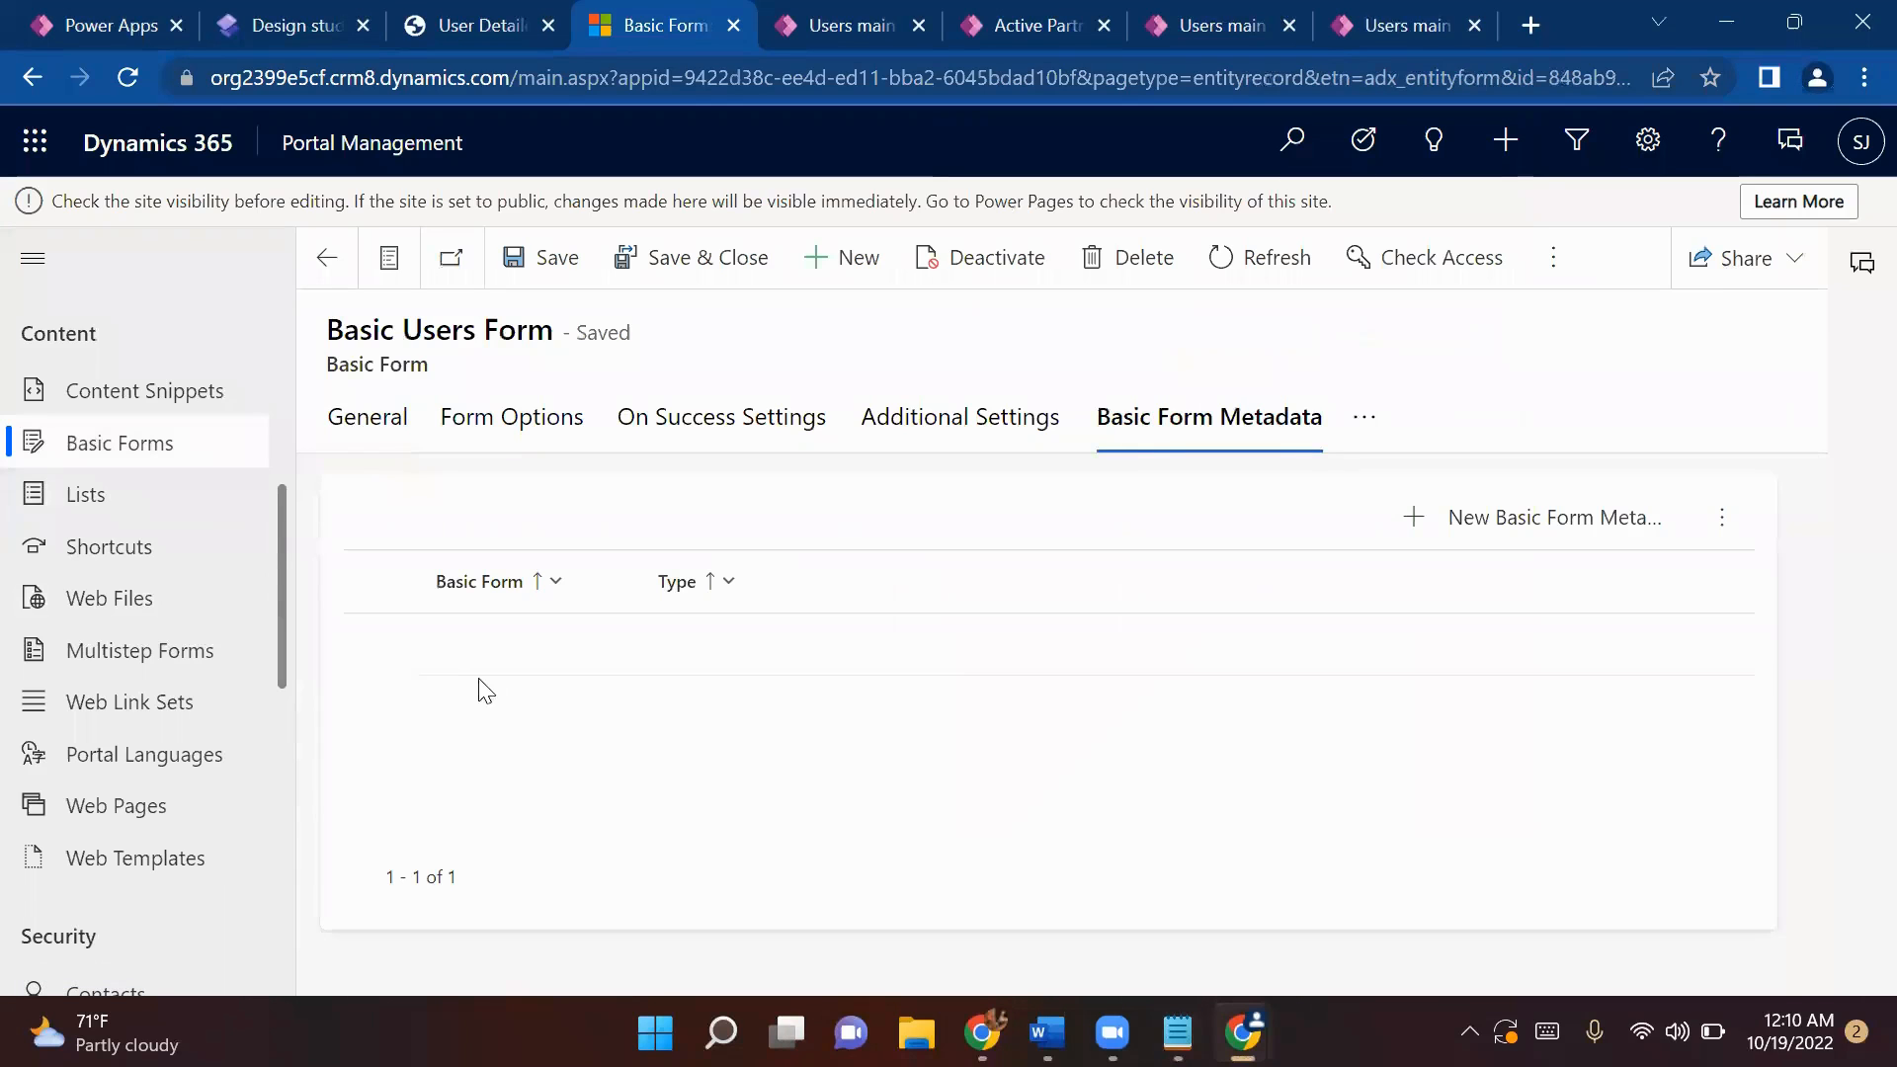
{"action": "left_click", "coordinate": [385, 646]}
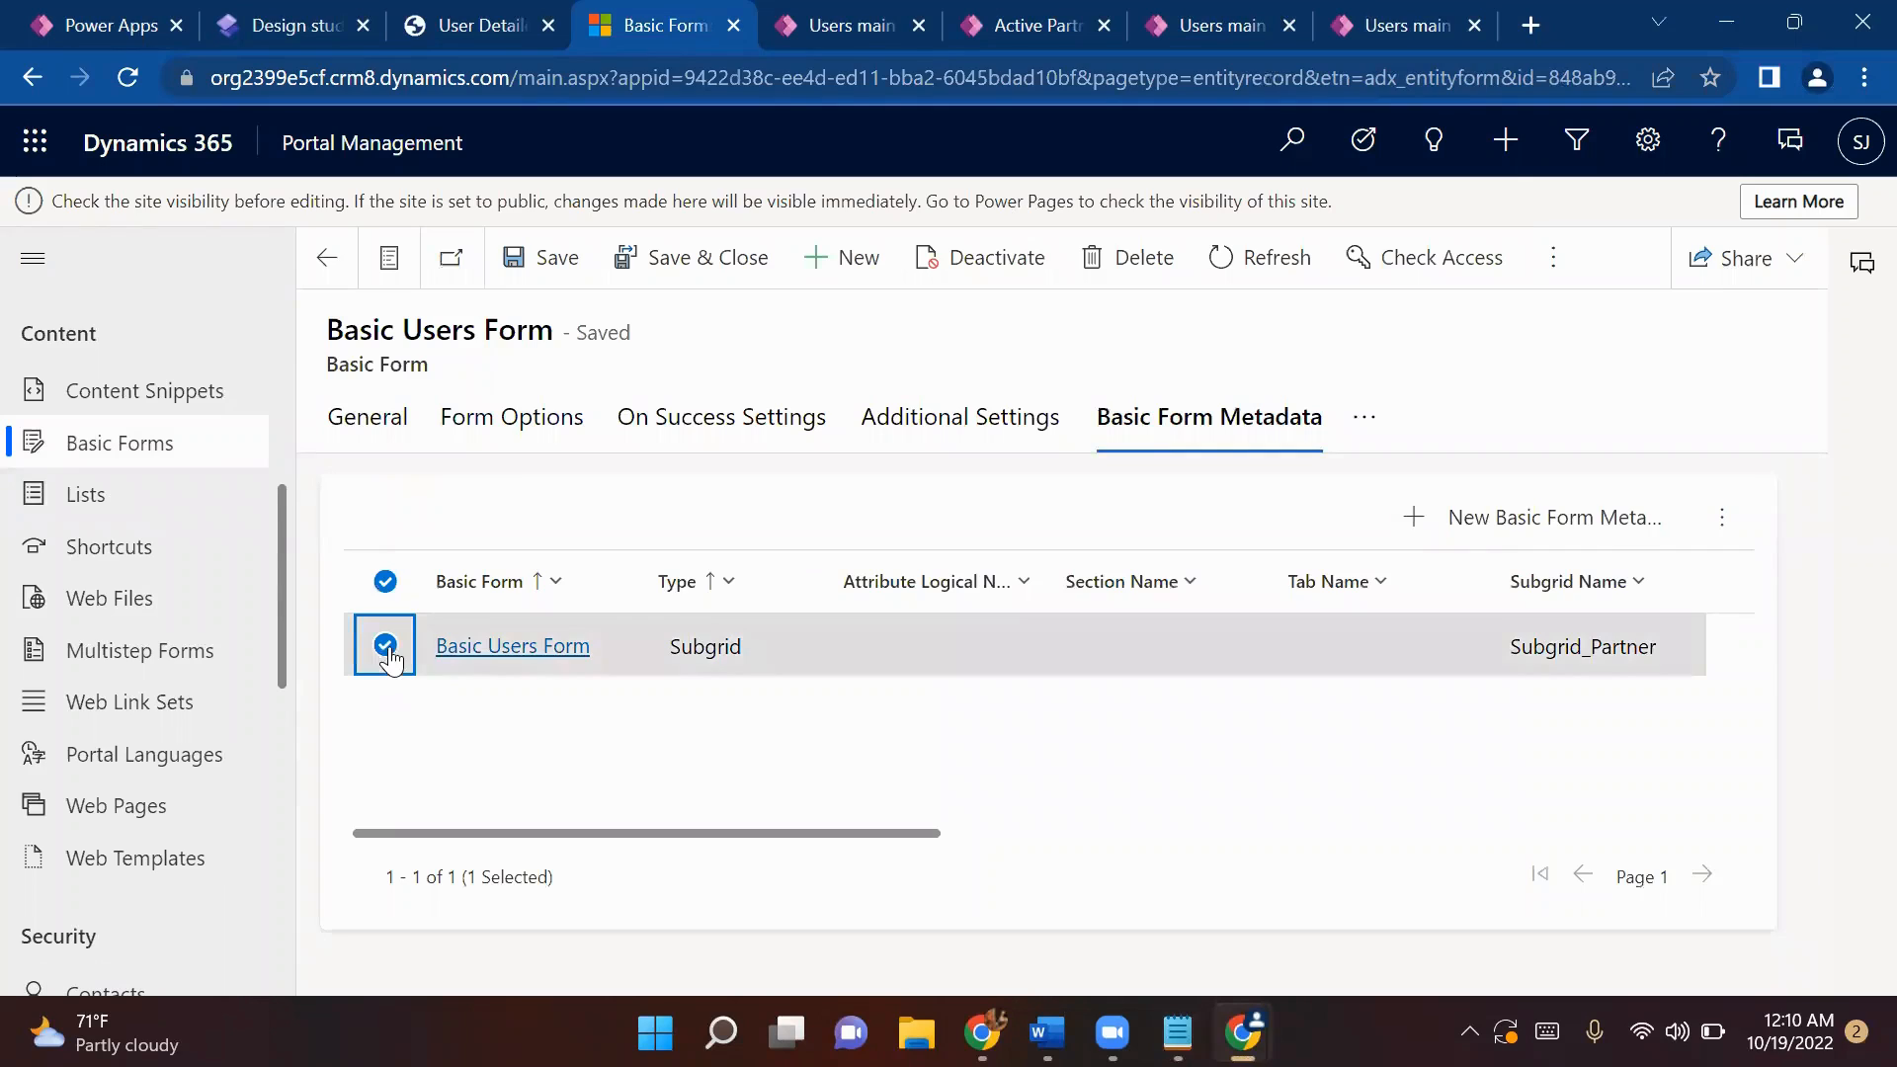
{"action": "left_click", "coordinate": [508, 659]}
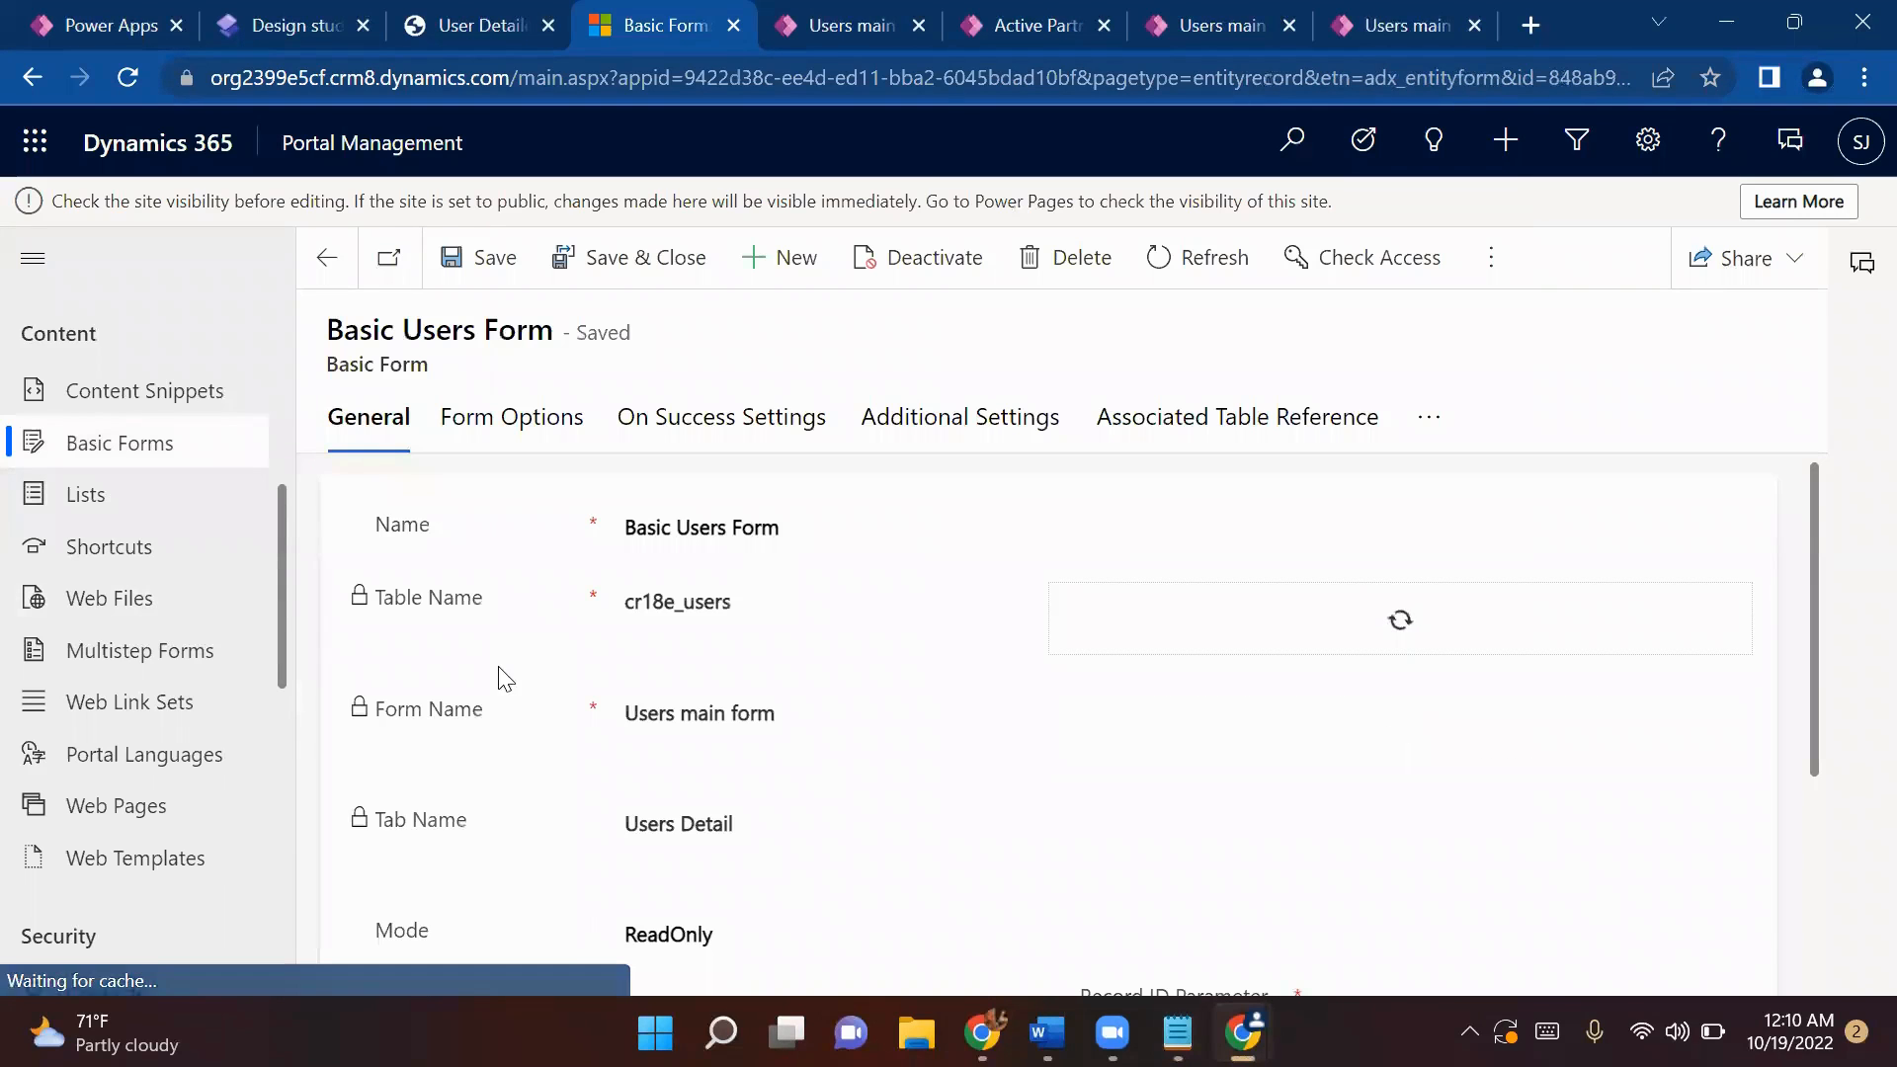
{"action": "scroll", "coordinate": [768, 628], "scroll_direction": "down", "scroll_amount": 3}
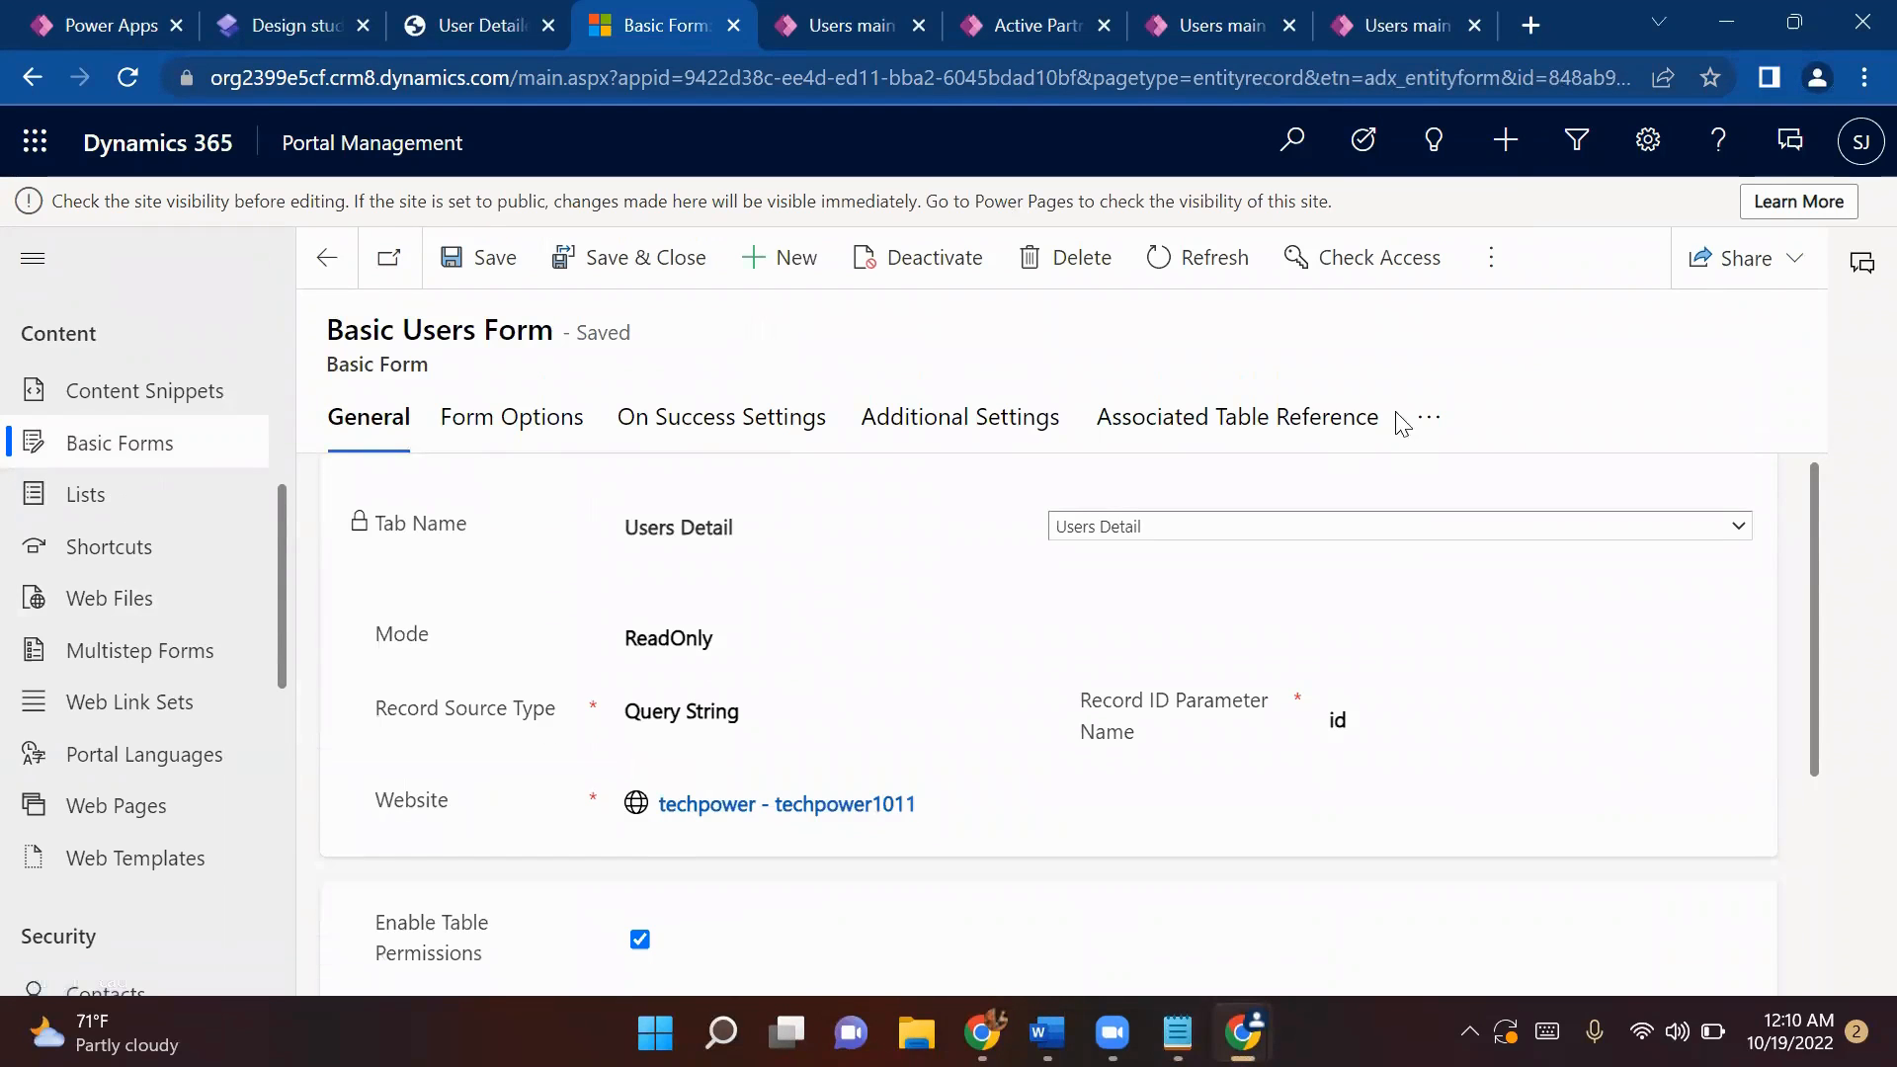
{"action": "left_click", "coordinate": [1432, 421]}
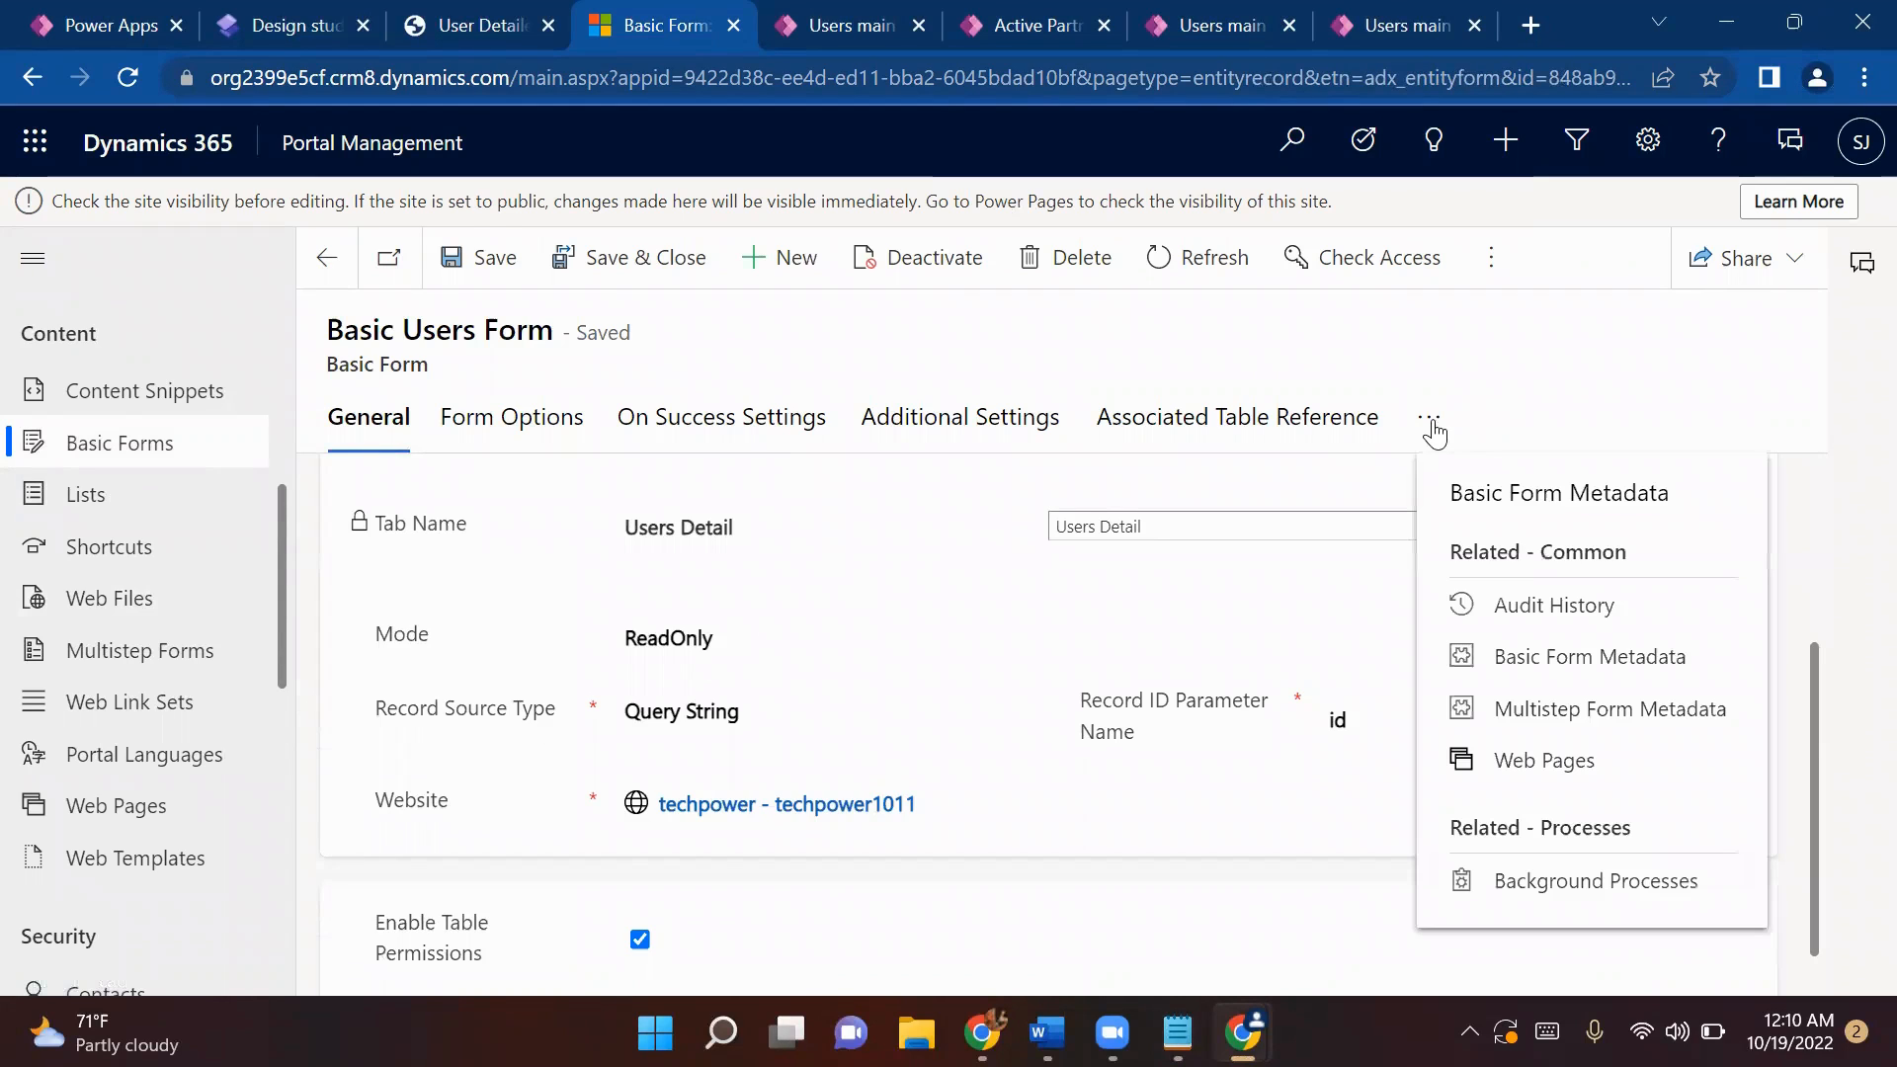
{"action": "left_click", "coordinate": [1476, 499]}
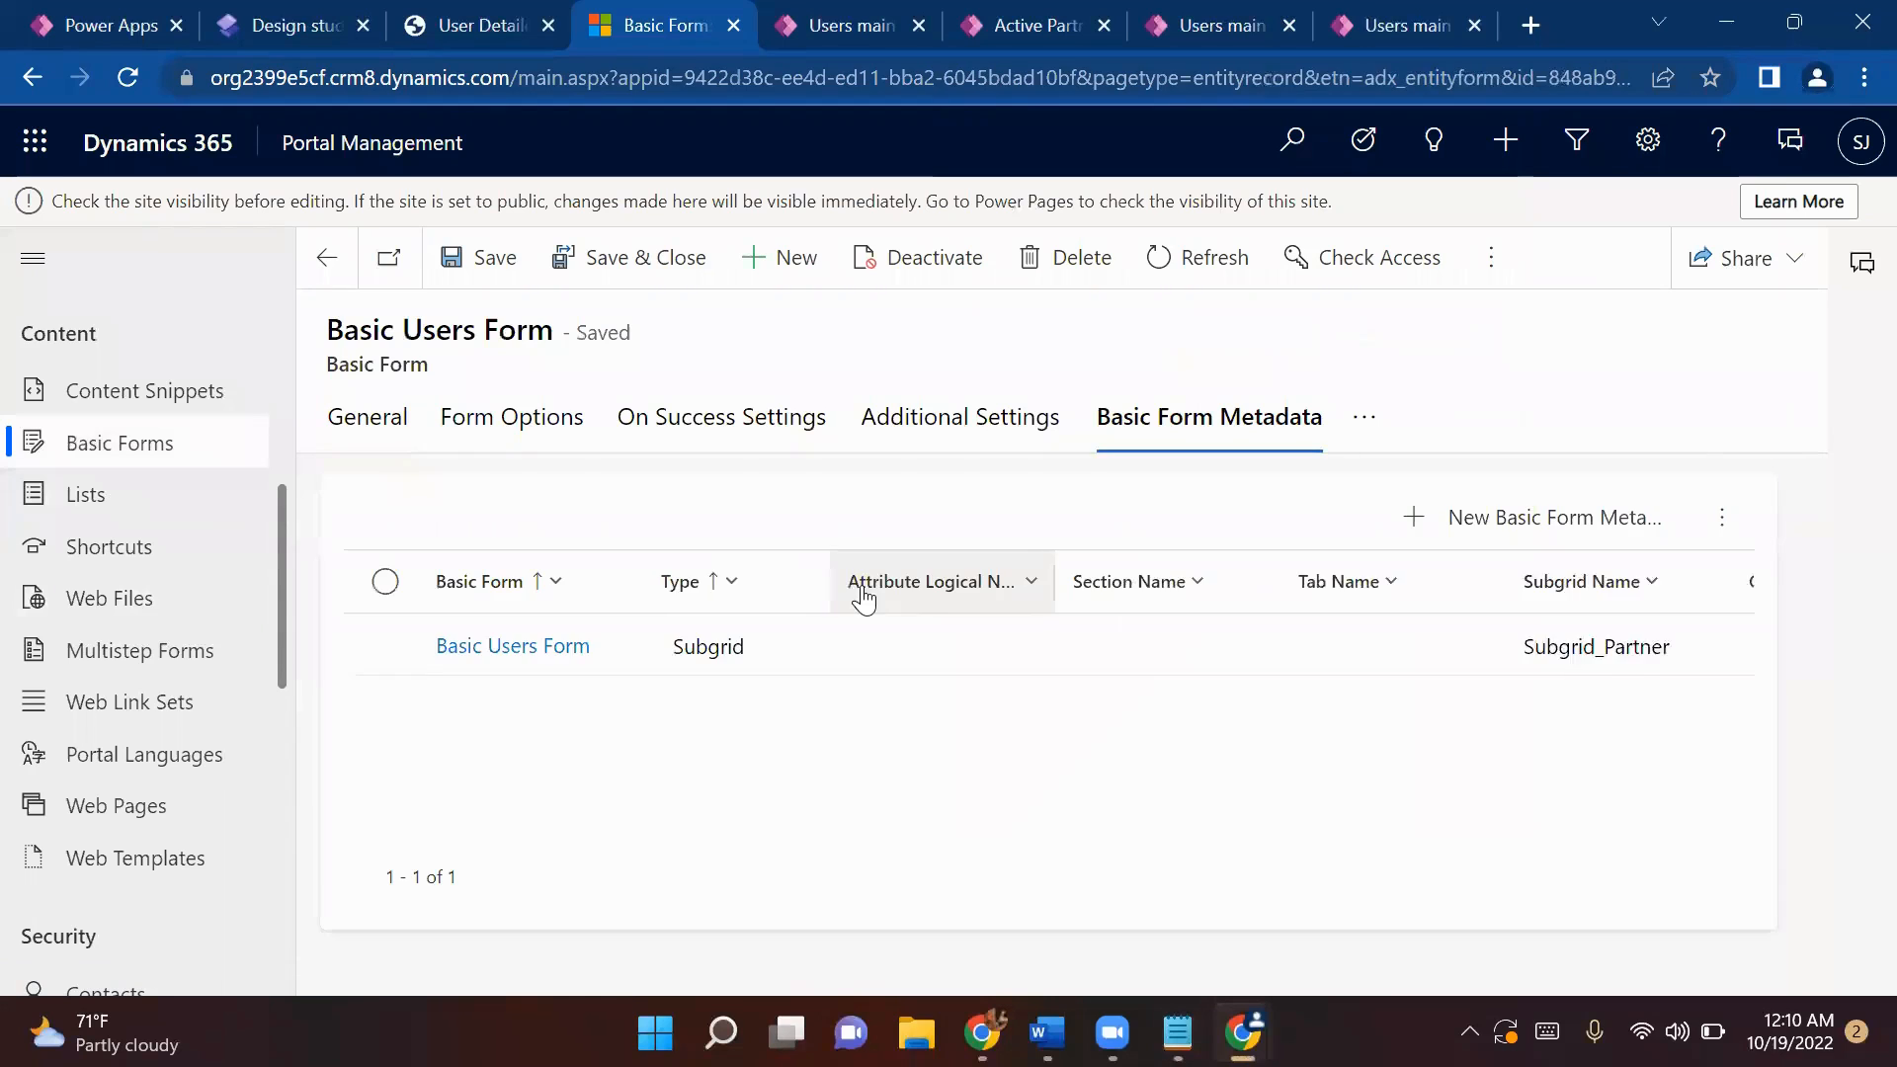
{"action": "left_click", "coordinate": [385, 644]}
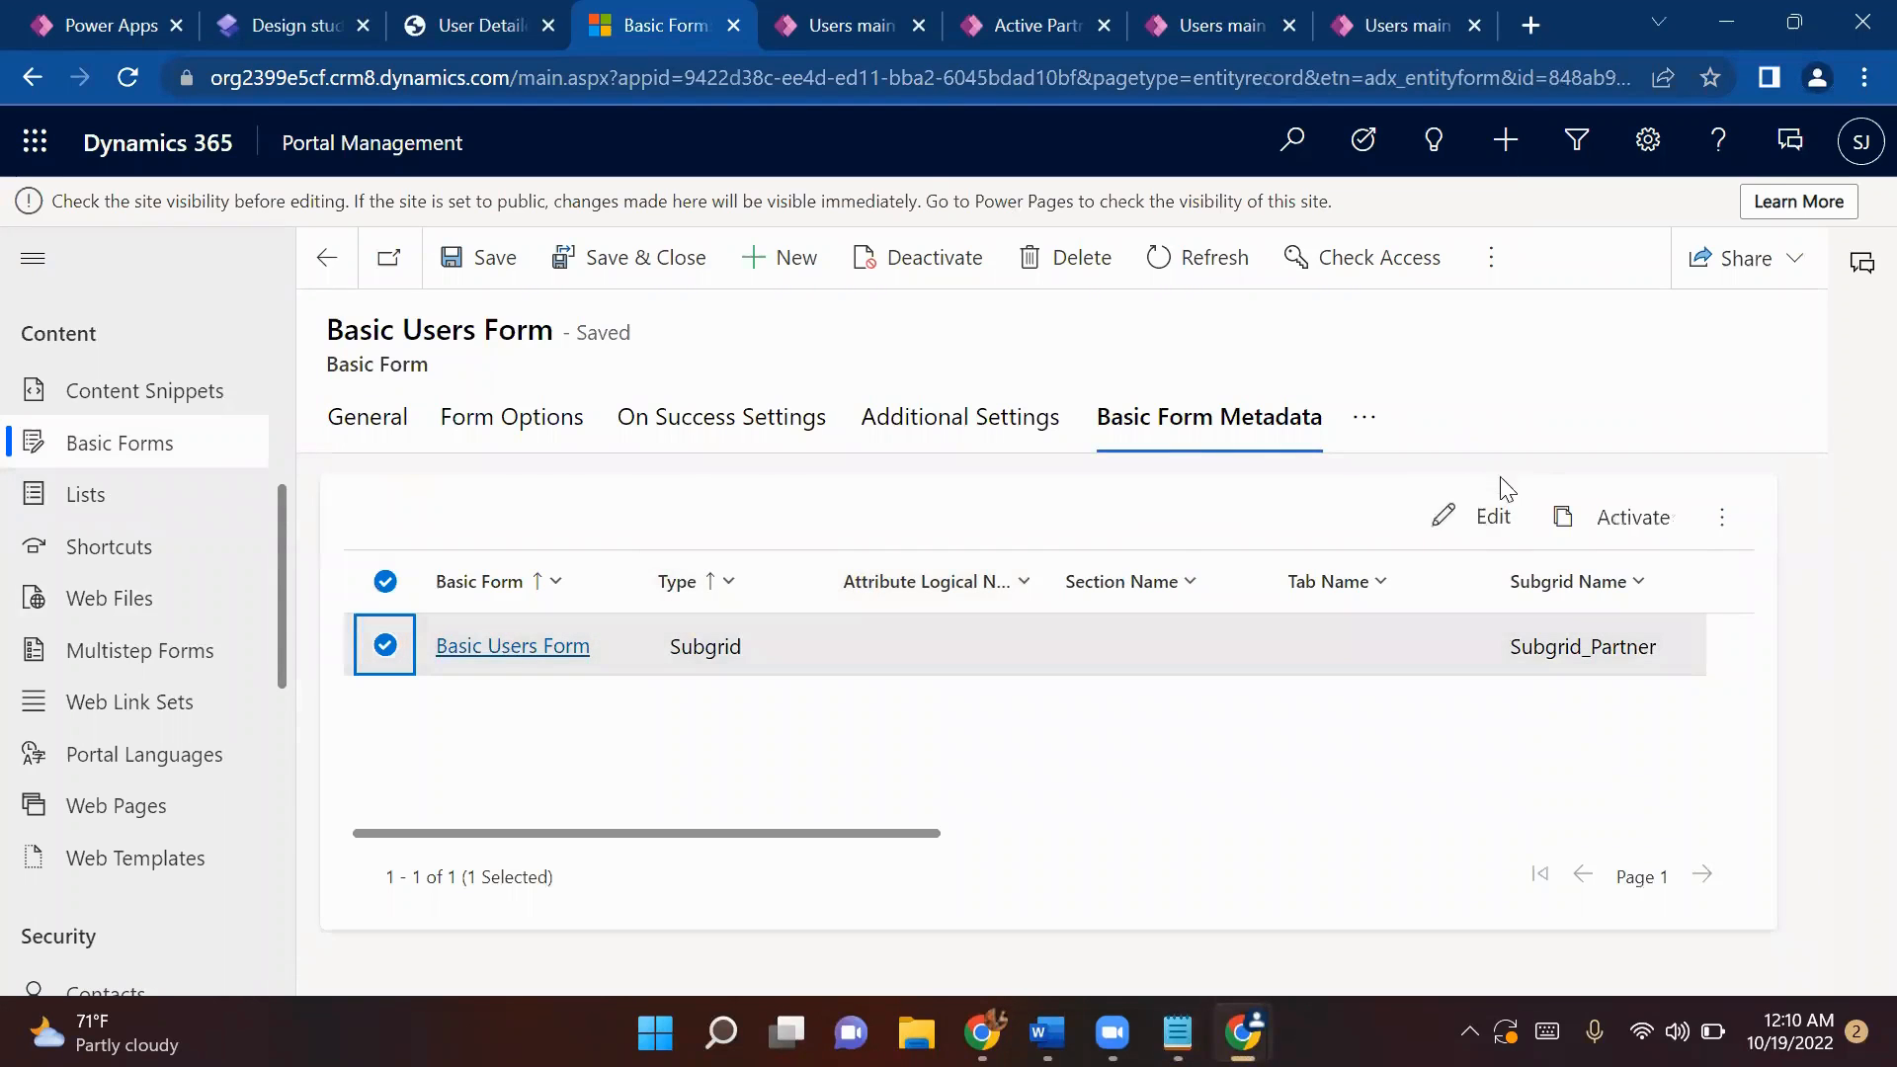
{"action": "left_click", "coordinate": [1460, 515]}
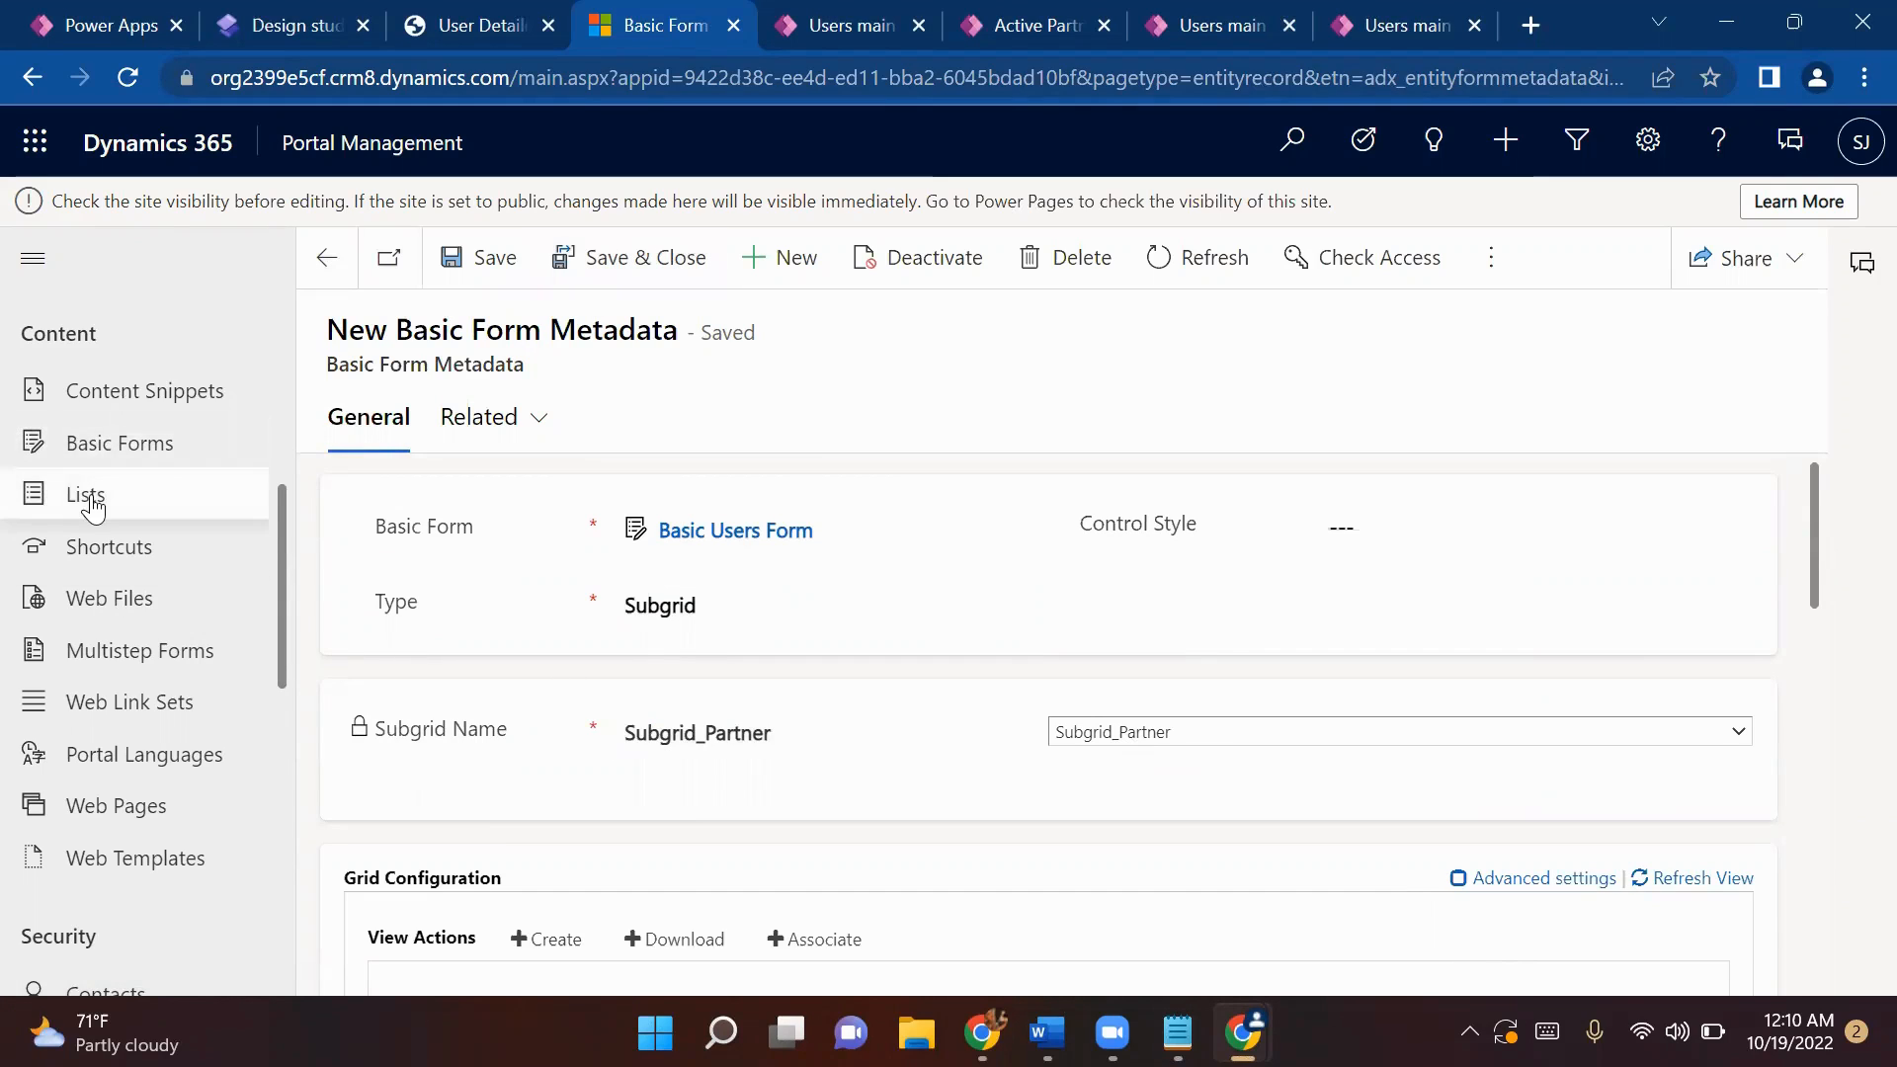
- Highlight the "List in Portal Management" note in Notepad, and review the table, website and view of the Active Users list in Portal Management
{"action": "left_click", "coordinate": [1176, 1029]}
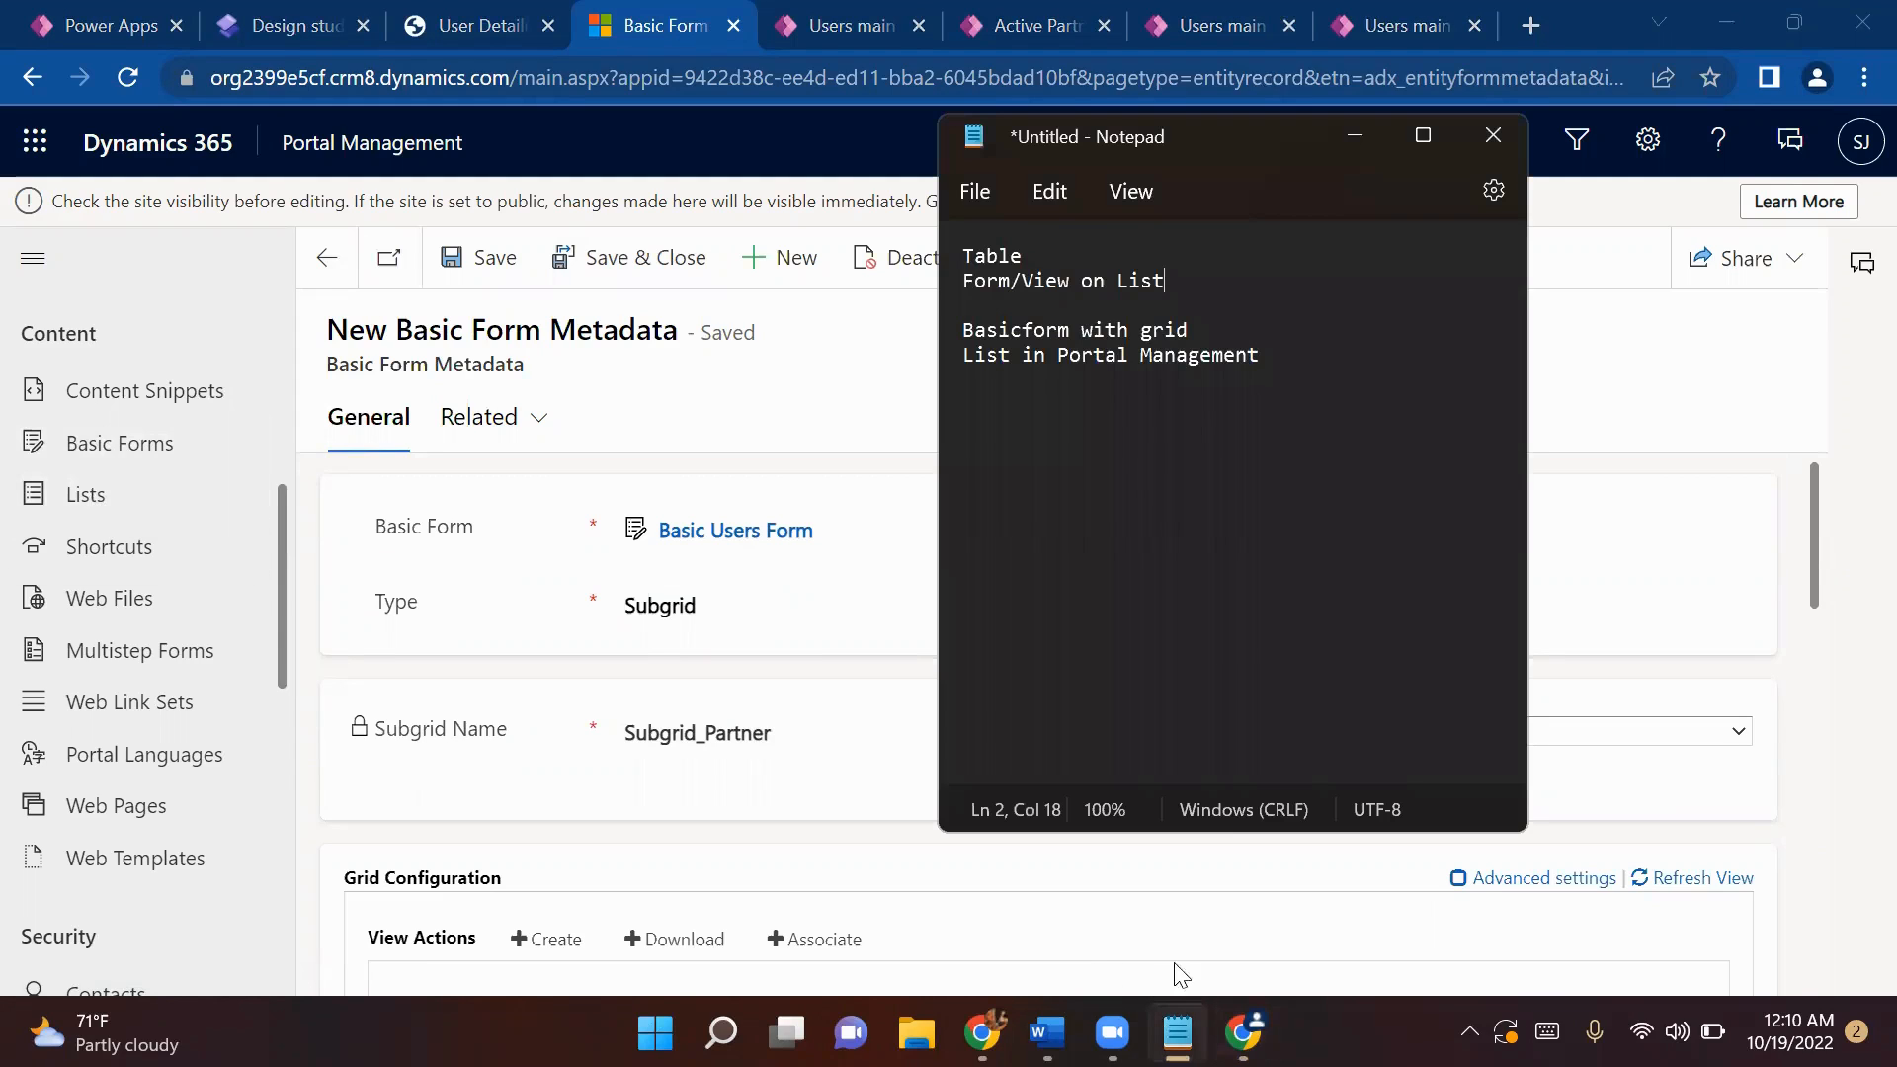
{"action": "left_click_drag", "start_coordinate": [1317, 345], "coordinate": [963, 357]}
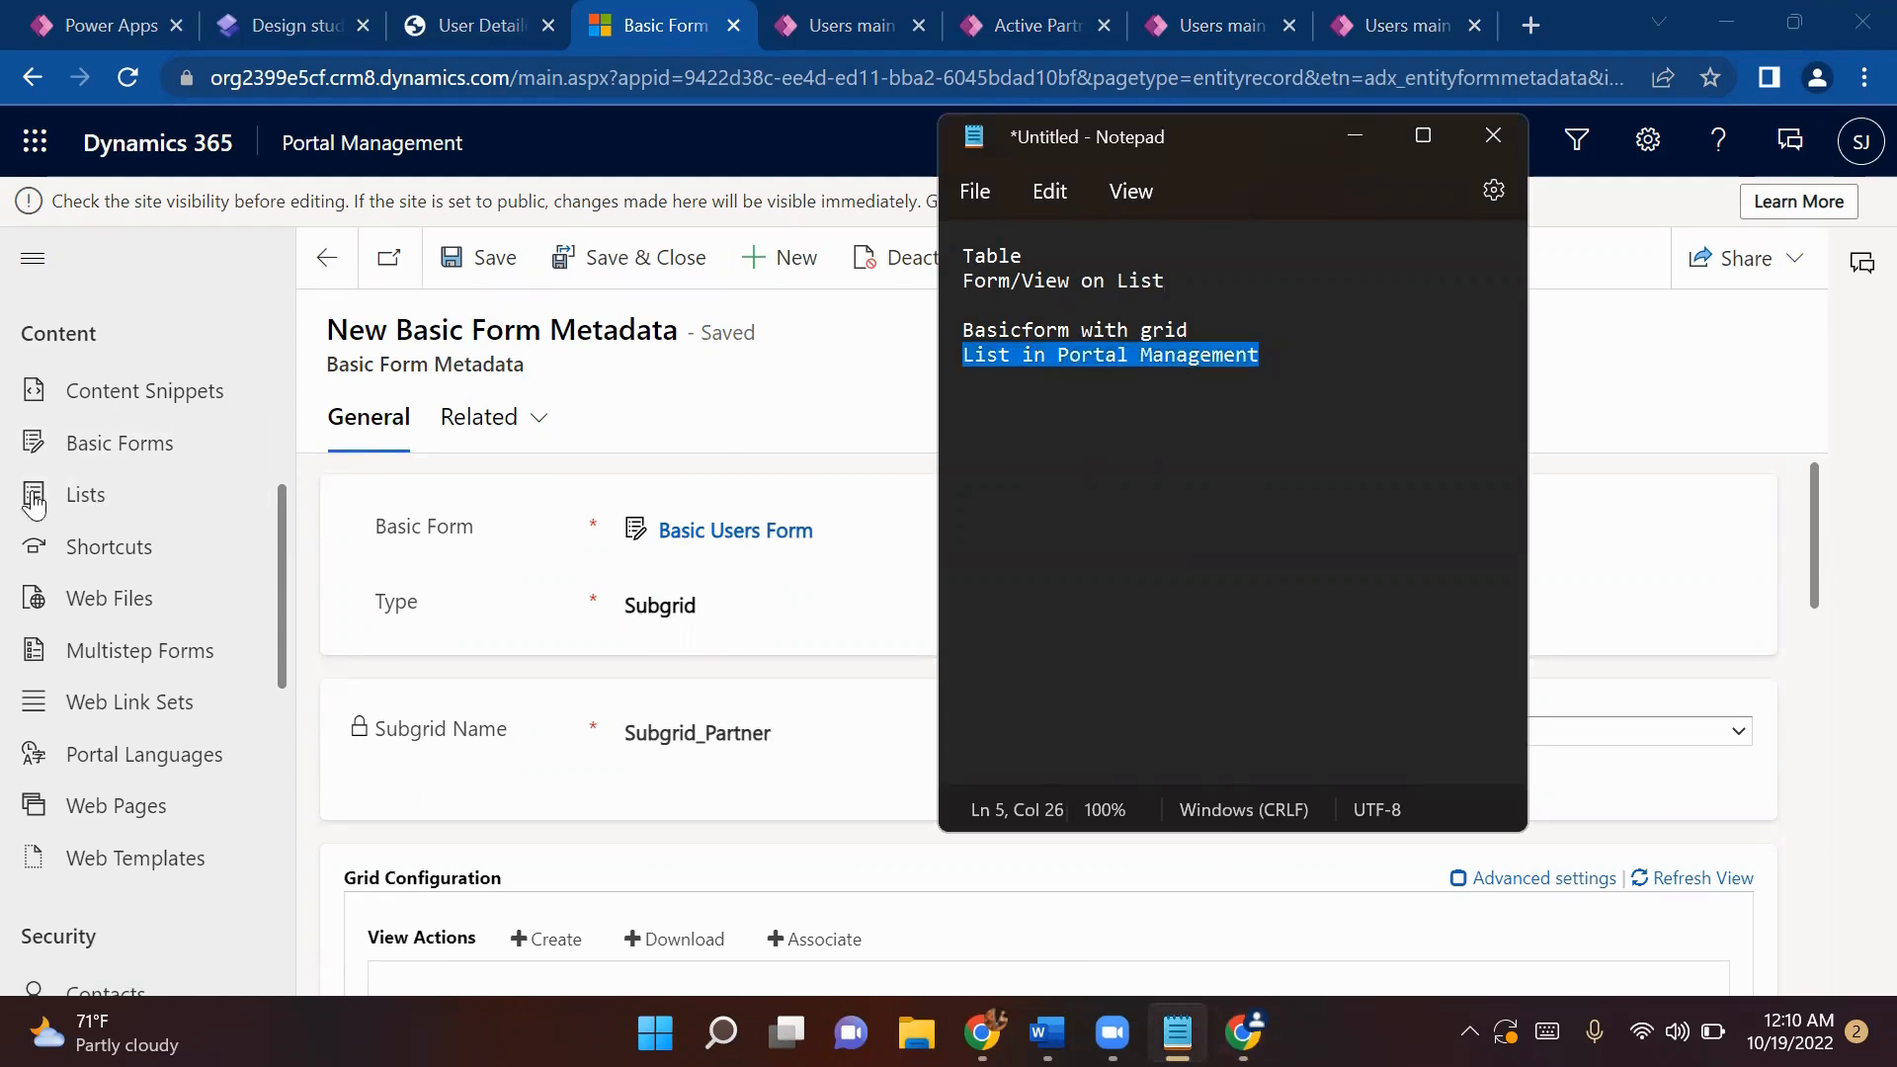
{"action": "left_click", "coordinate": [106, 509]}
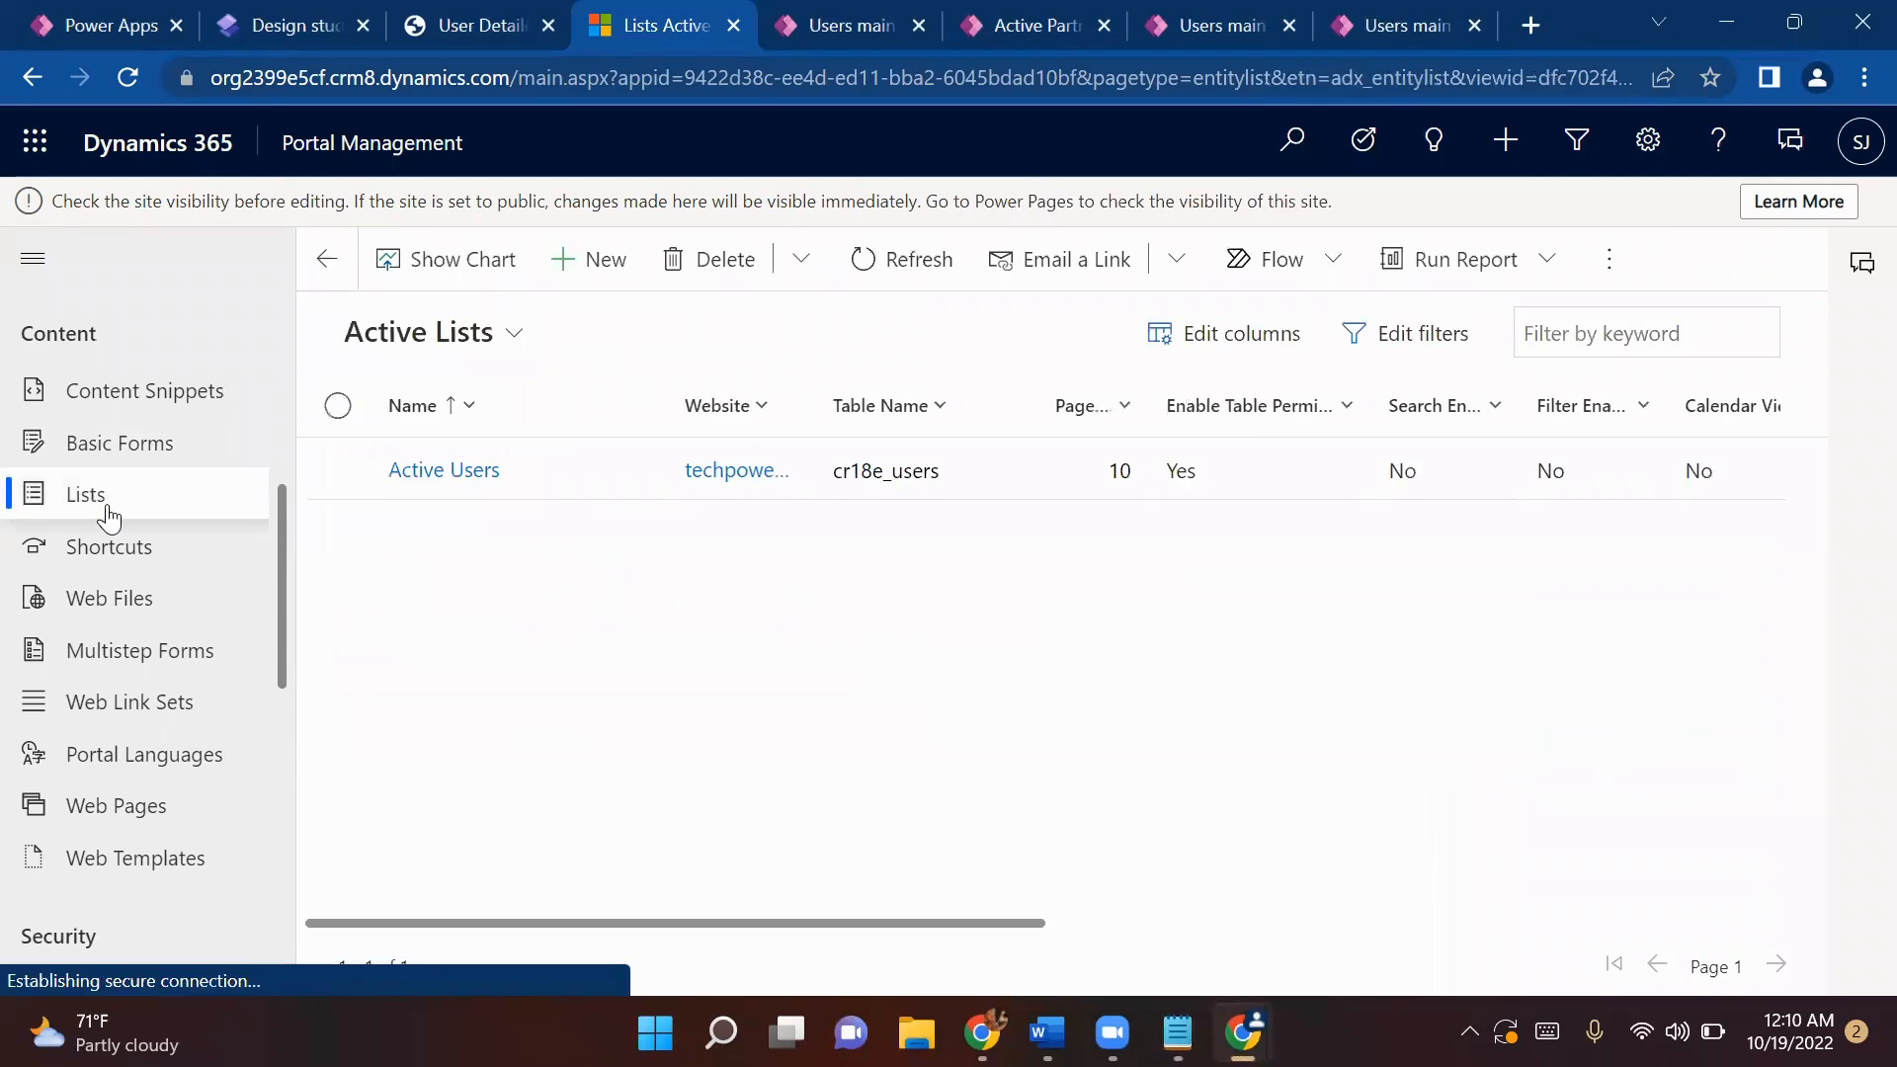
{"action": "left_click", "coordinate": [451, 471]}
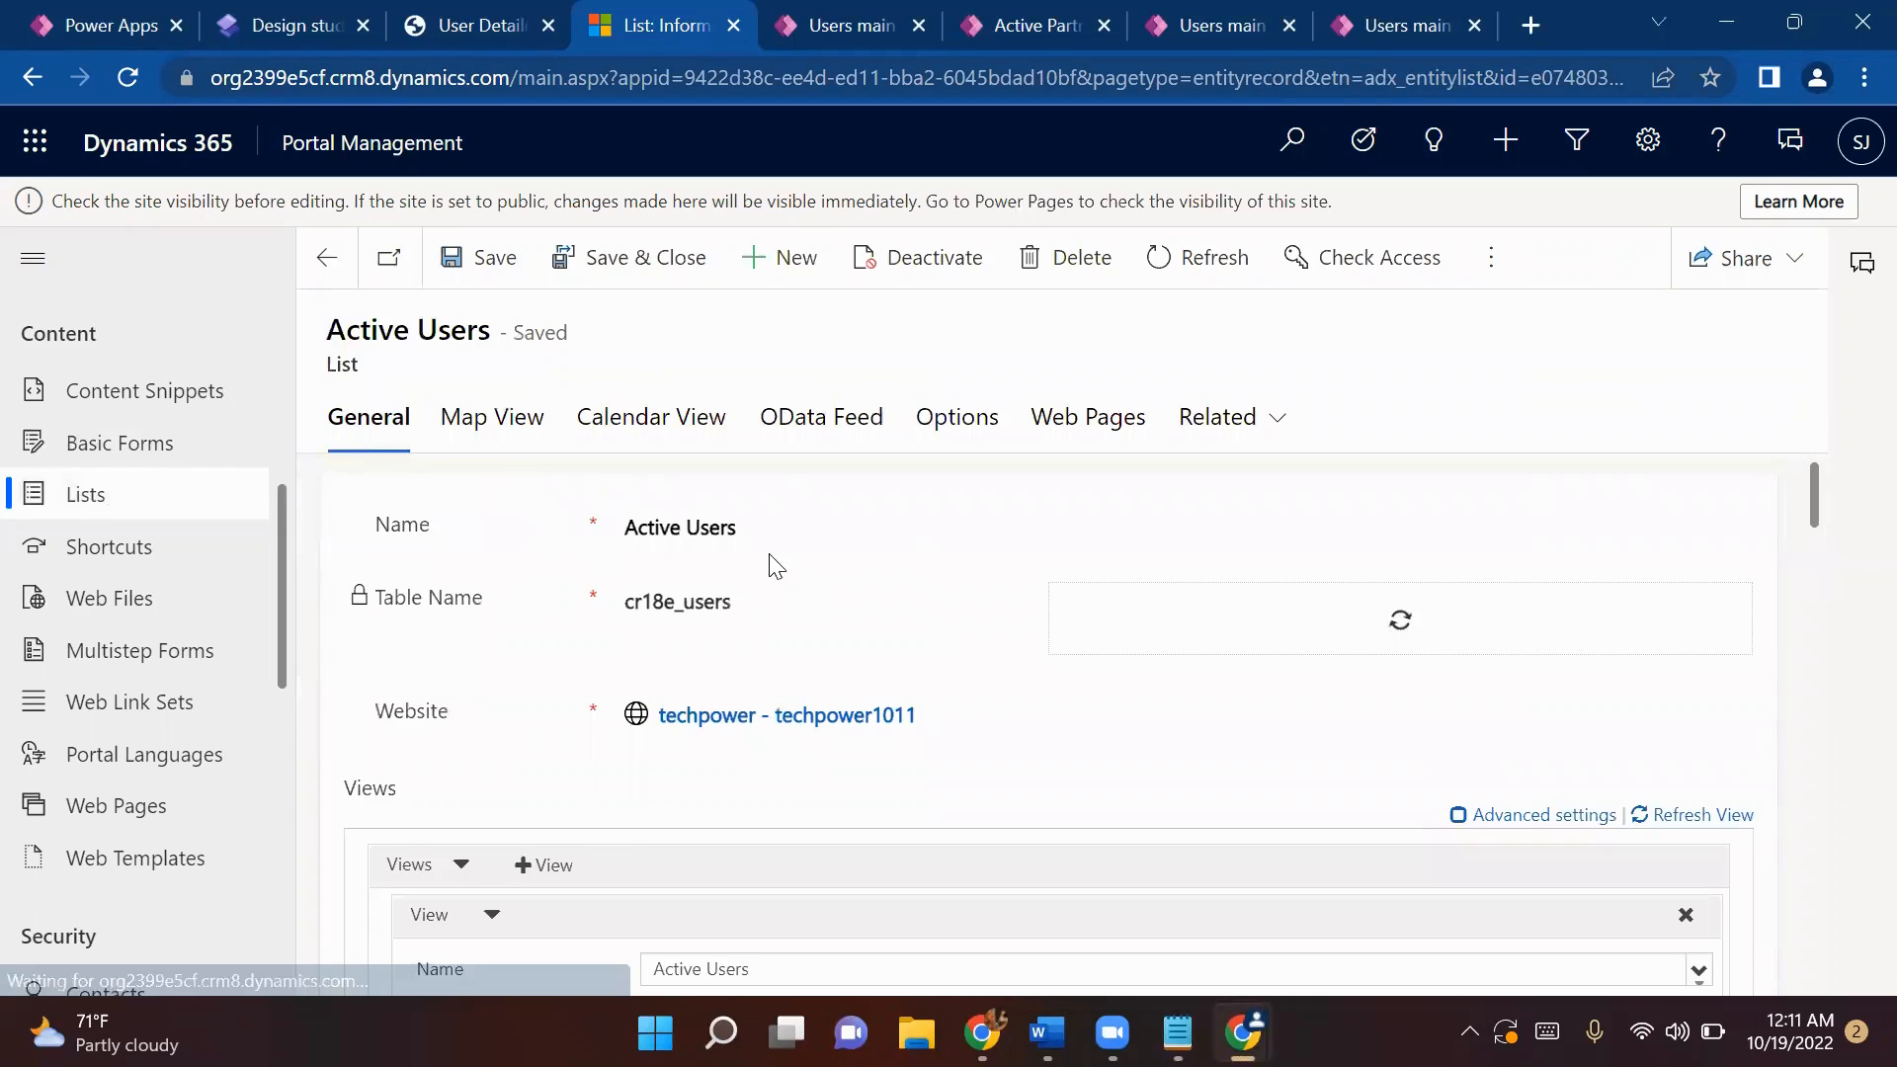
{"action": "scroll", "coordinate": [769, 554], "scroll_direction": "down", "scroll_amount": 1}
{"action": "scroll", "coordinate": [768, 554], "scroll_direction": "up", "scroll_amount": 1}
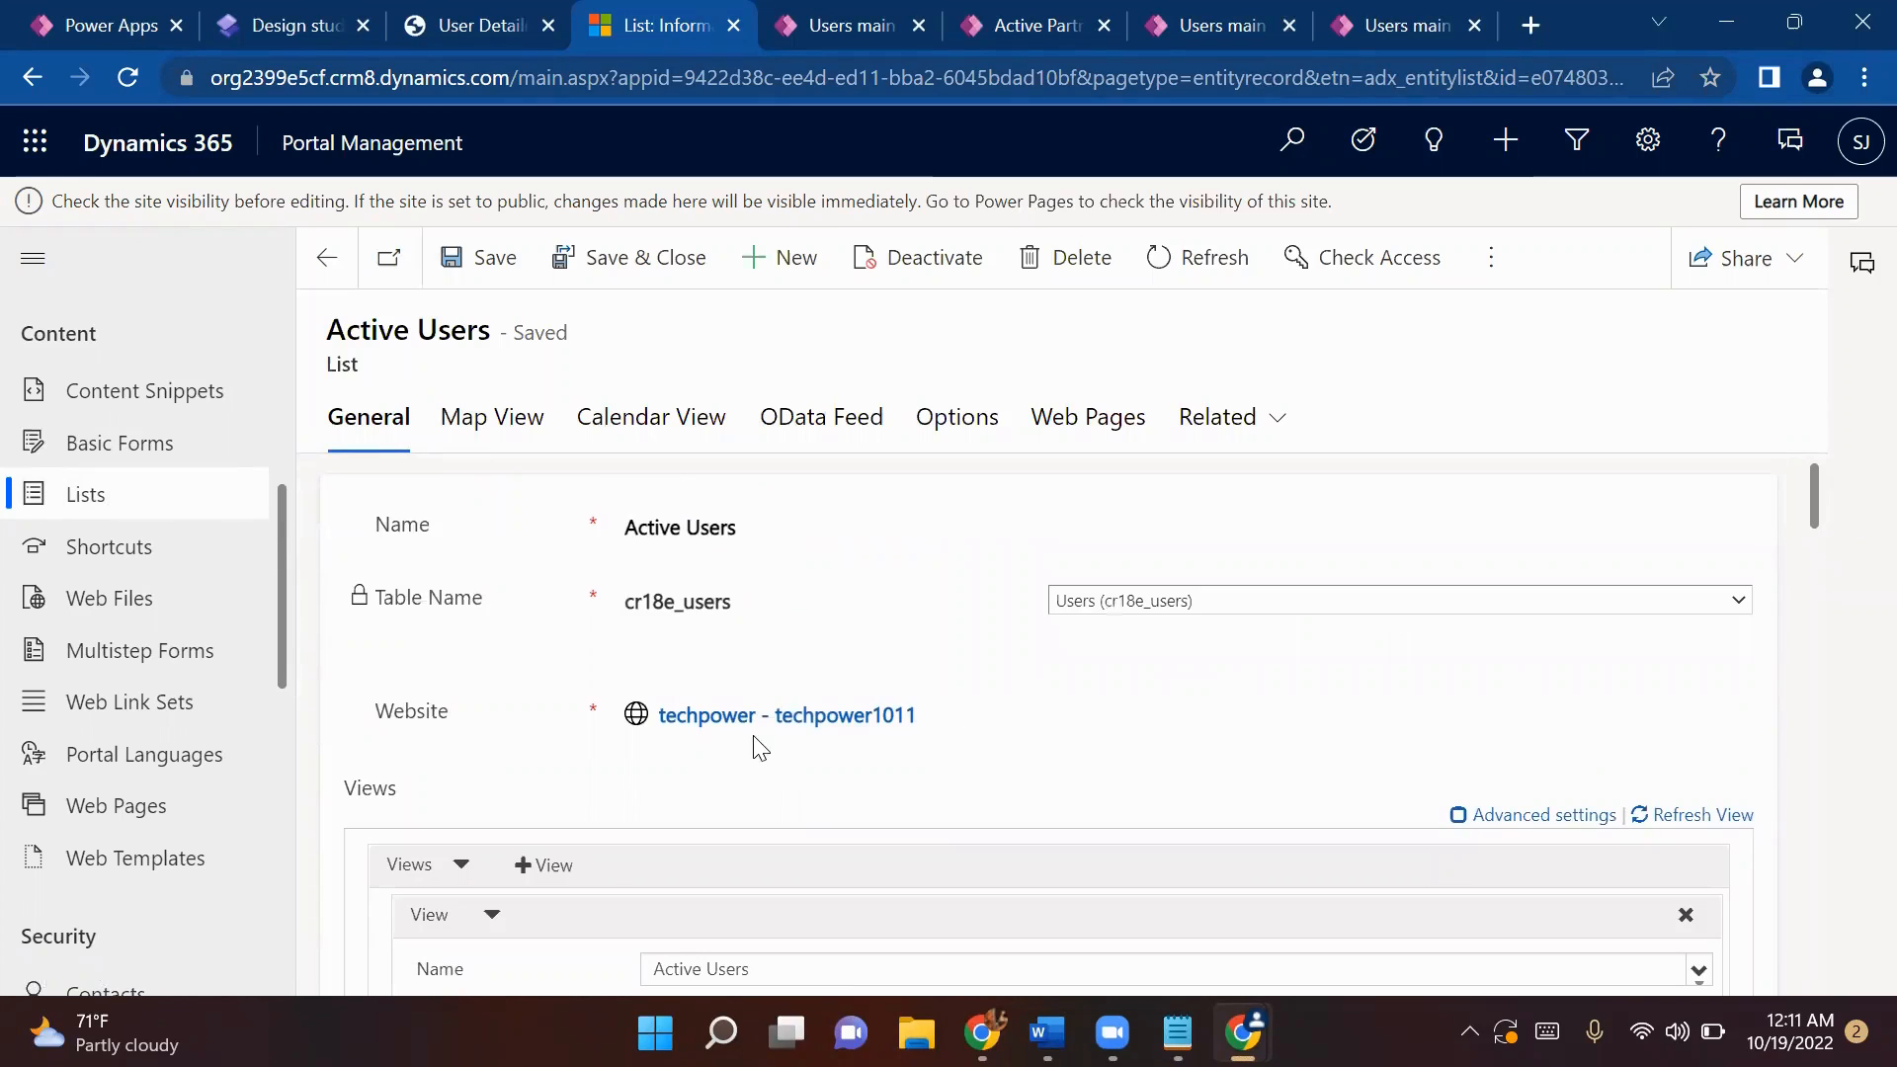
{"action": "scroll", "coordinate": [999, 737], "scroll_direction": "down", "scroll_amount": 1}
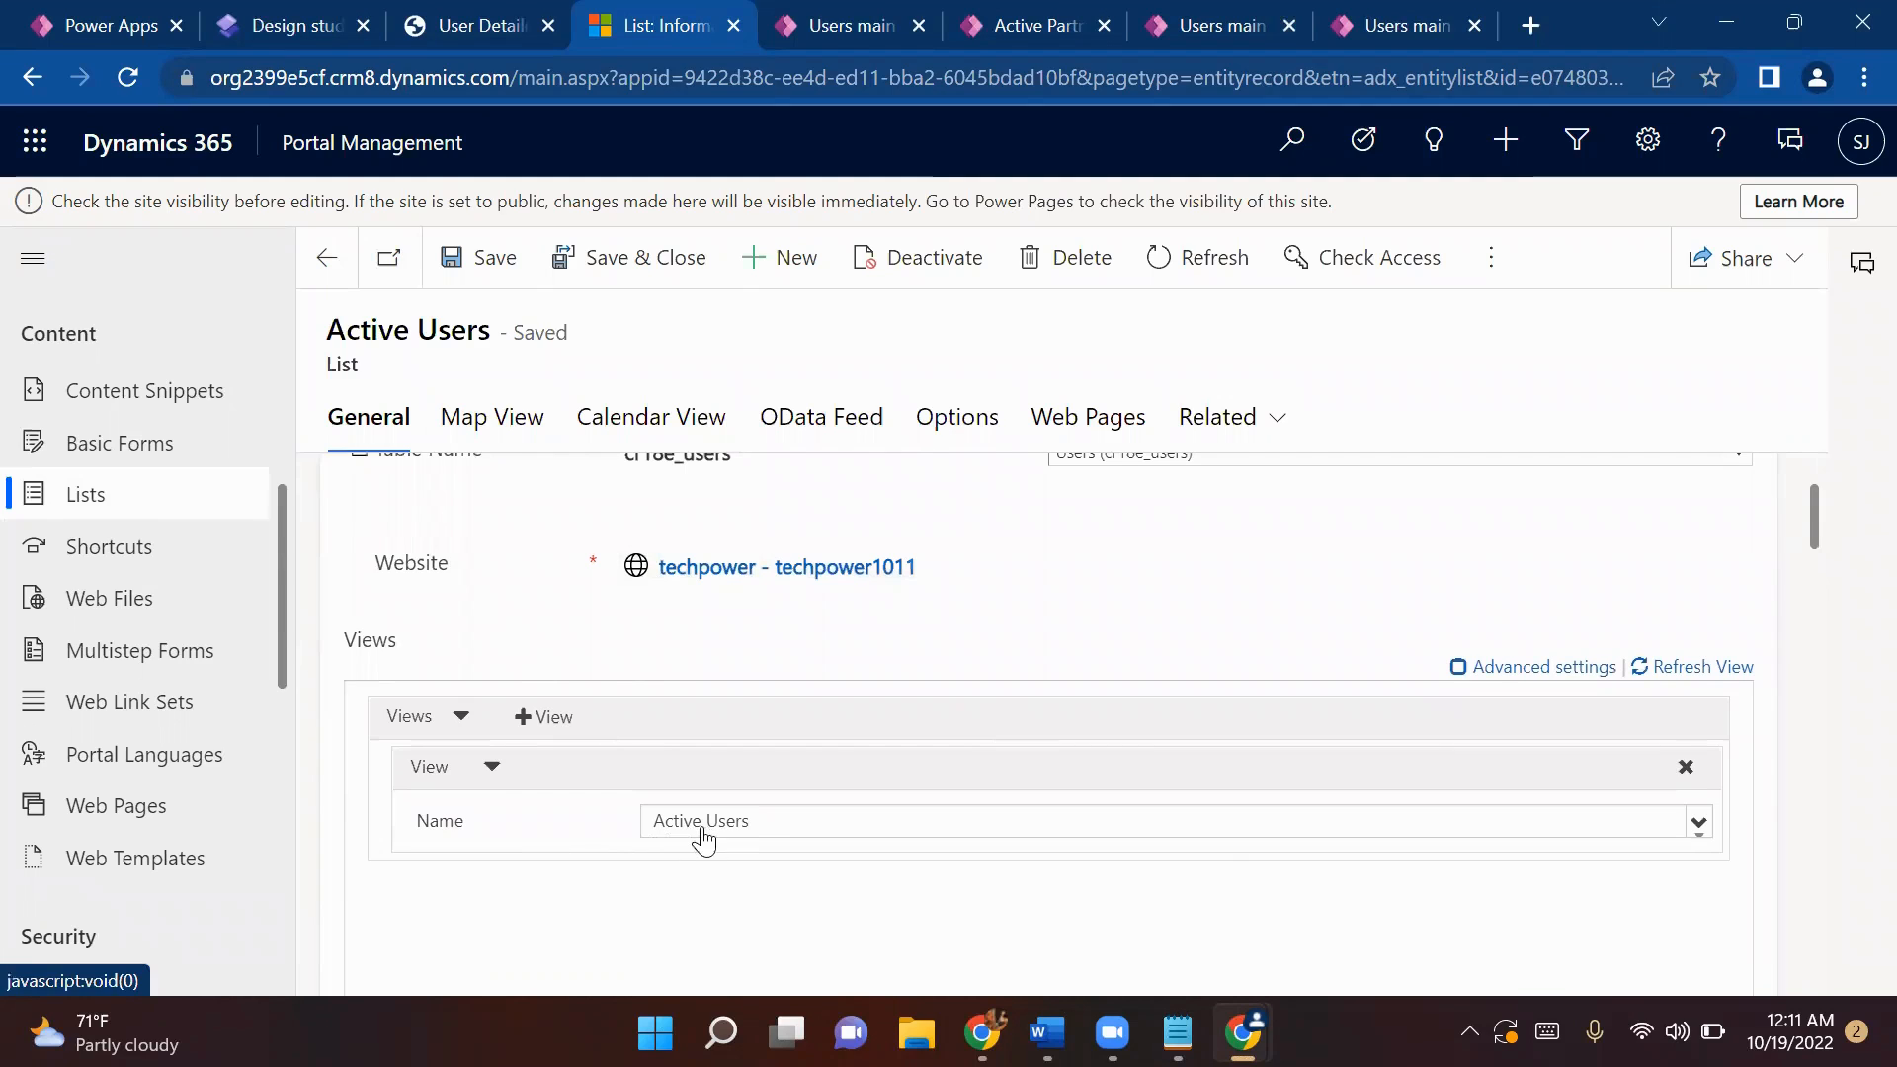
- Examine the Active Users list's grid configuration, including the Details action's target type and the webpages available for redirection
{"action": "left_click", "coordinate": [973, 423]}
{"action": "scroll", "coordinate": [1004, 728], "scroll_direction": "down", "scroll_amount": 5}
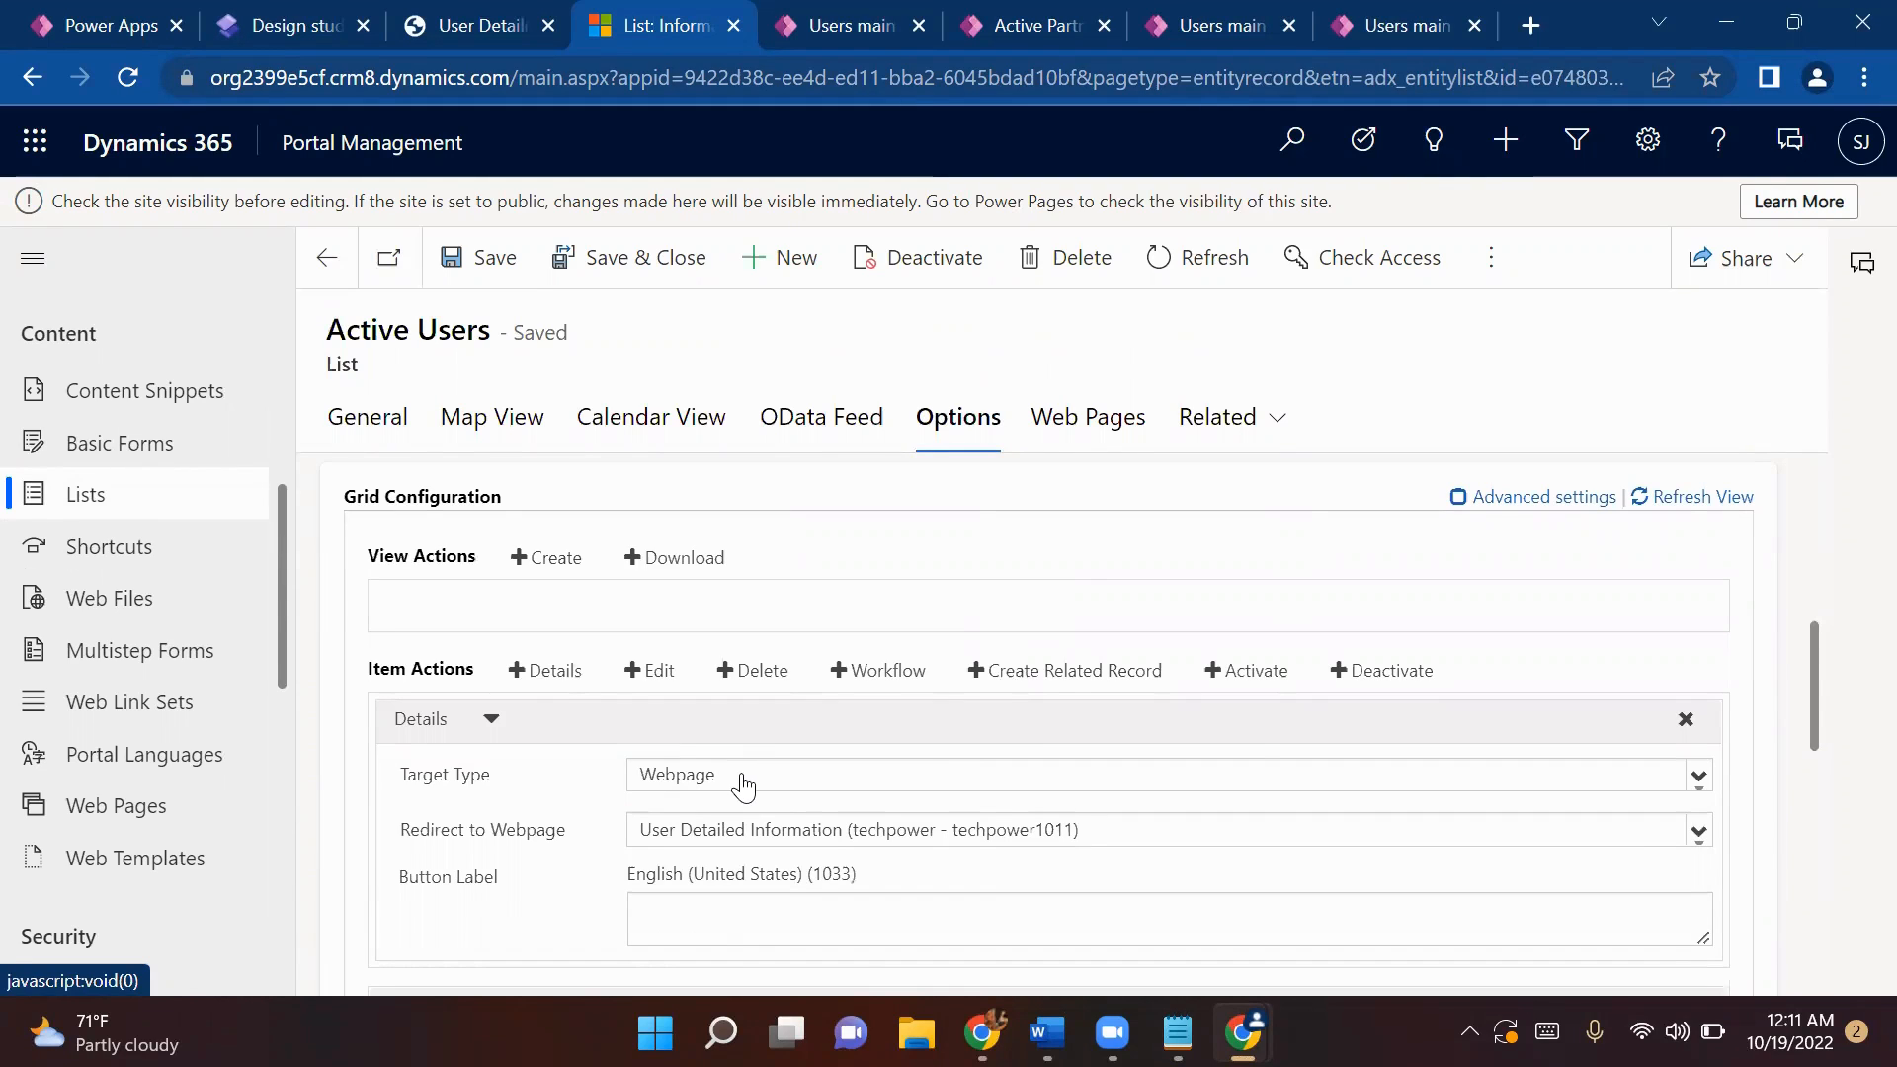
{"action": "left_click", "coordinate": [675, 838]}
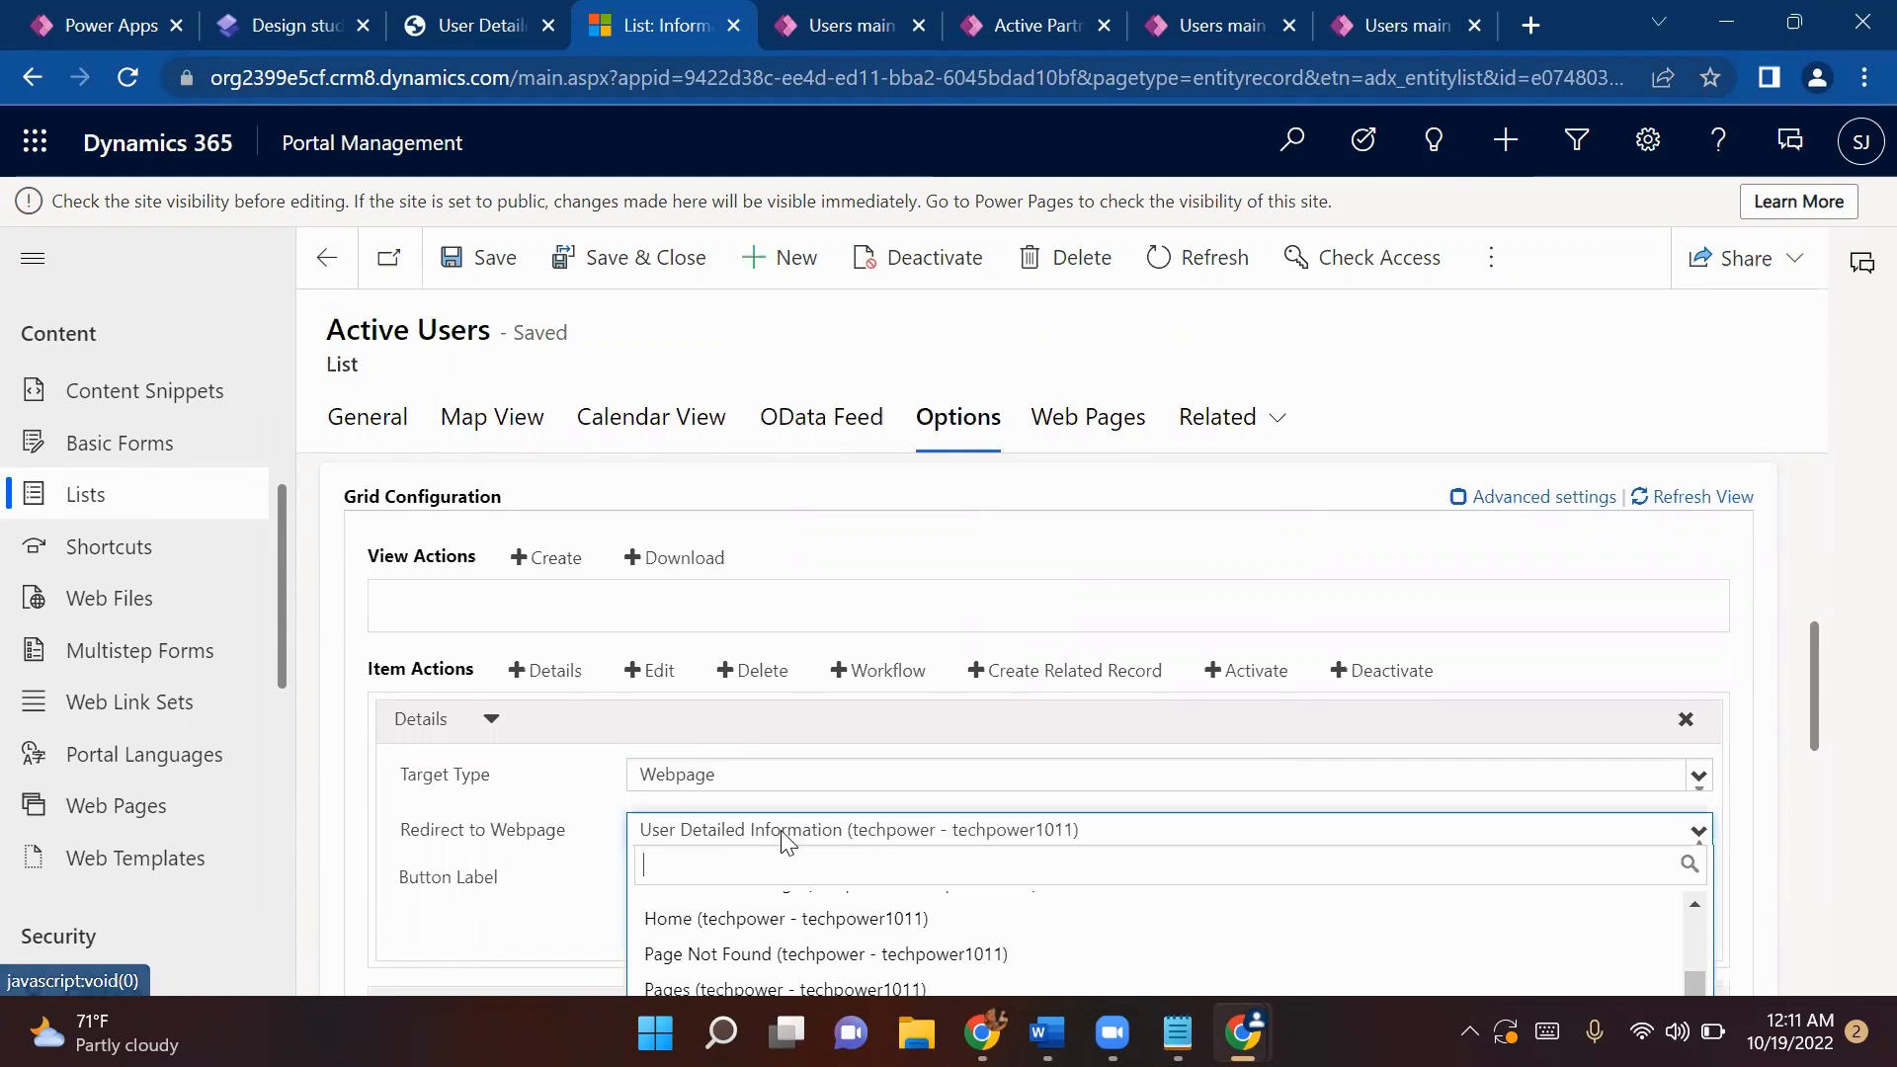
{"action": "scroll", "coordinate": [780, 843], "scroll_direction": "down", "scroll_amount": 2}
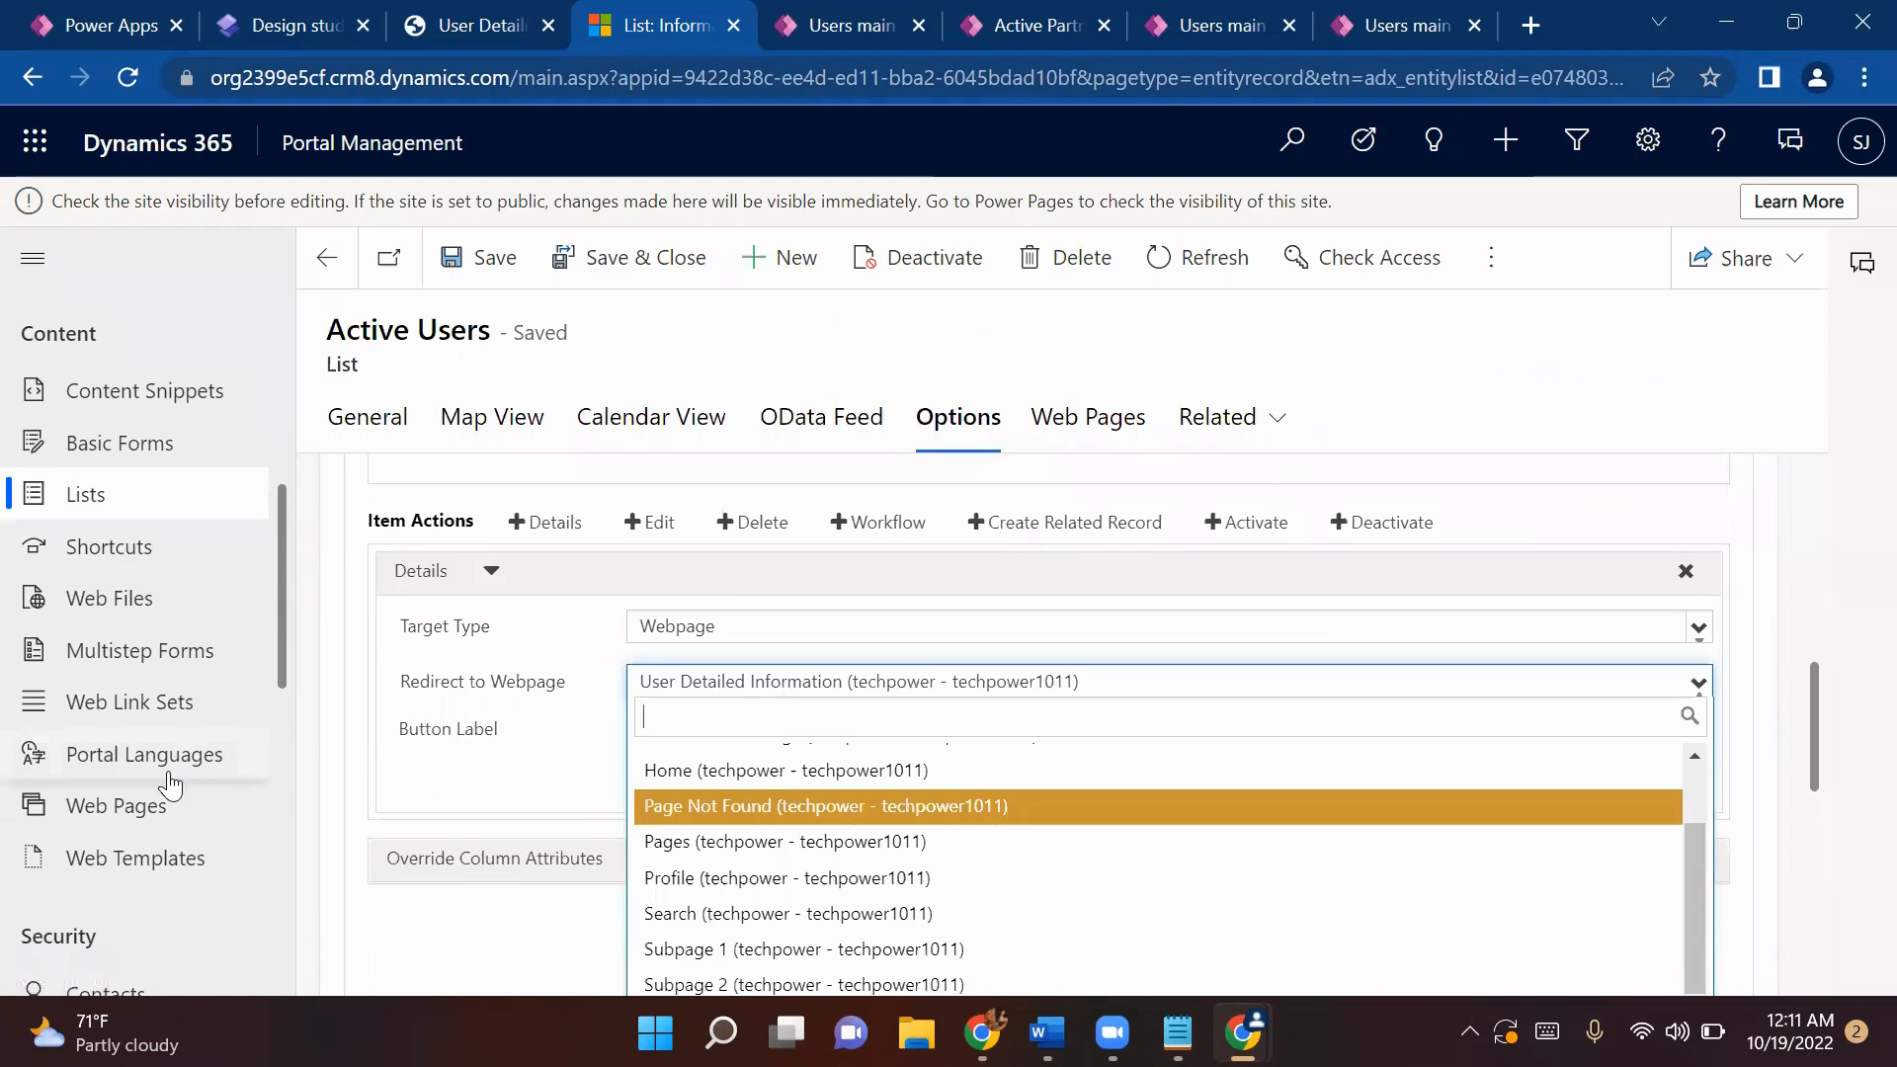
- Open the User Detailed Information web page record and review its name, parent page, partial URL, template and page options
{"action": "left_click", "coordinate": [130, 822]}
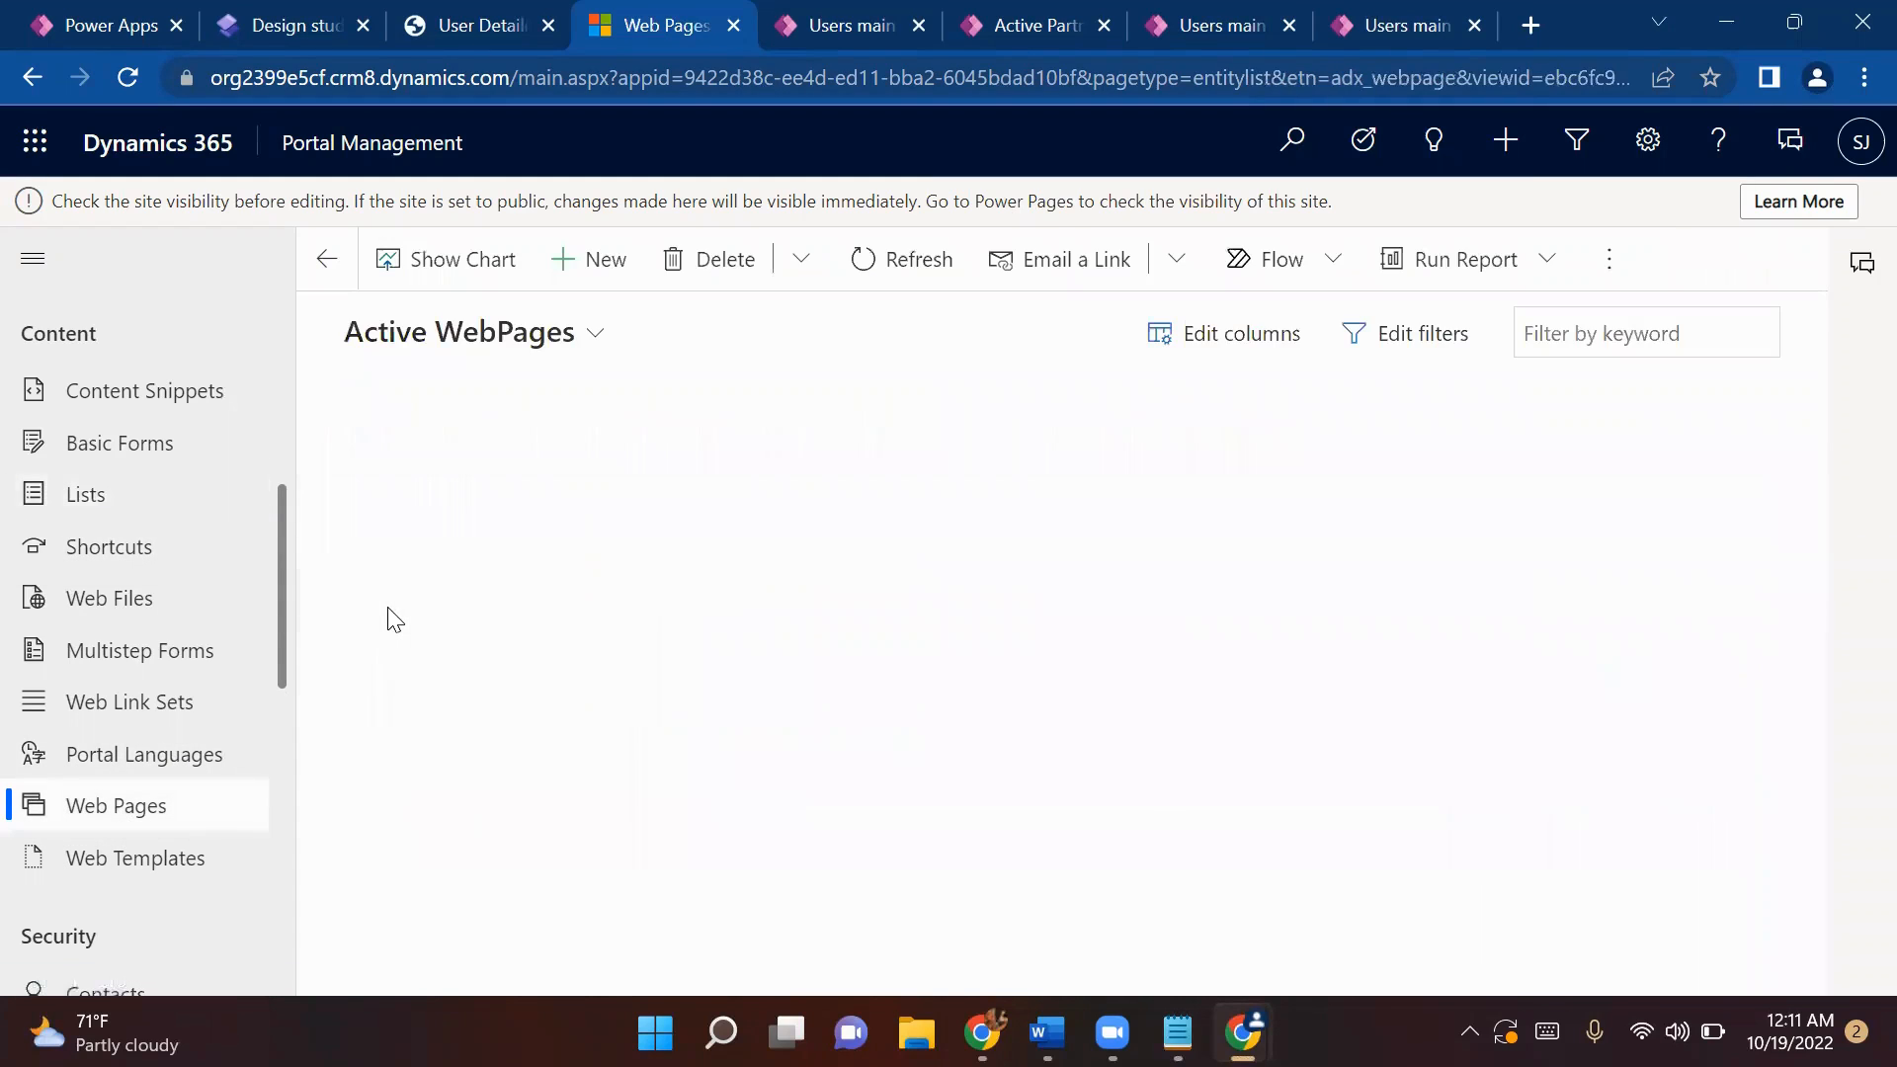
{"action": "scroll", "coordinate": [563, 627], "scroll_direction": "down", "scroll_amount": 3}
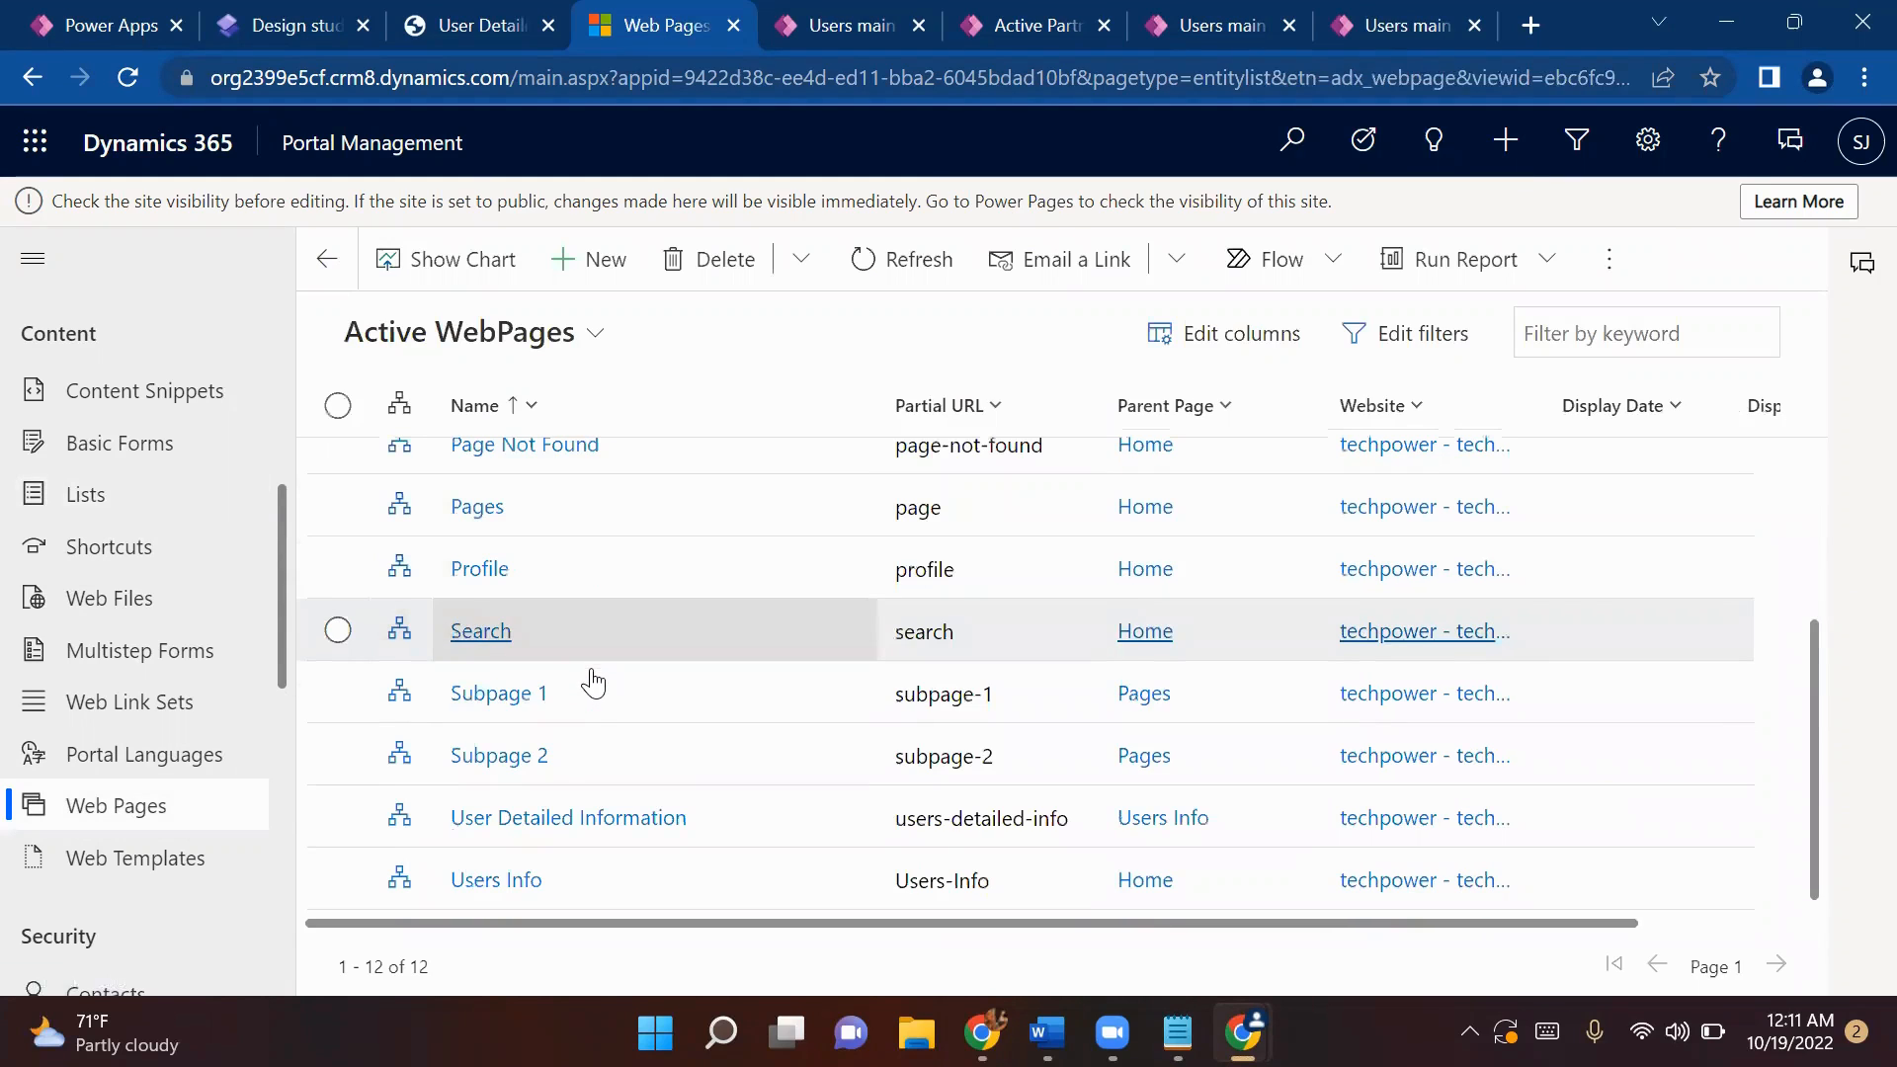
{"action": "left_click", "coordinate": [545, 822]}
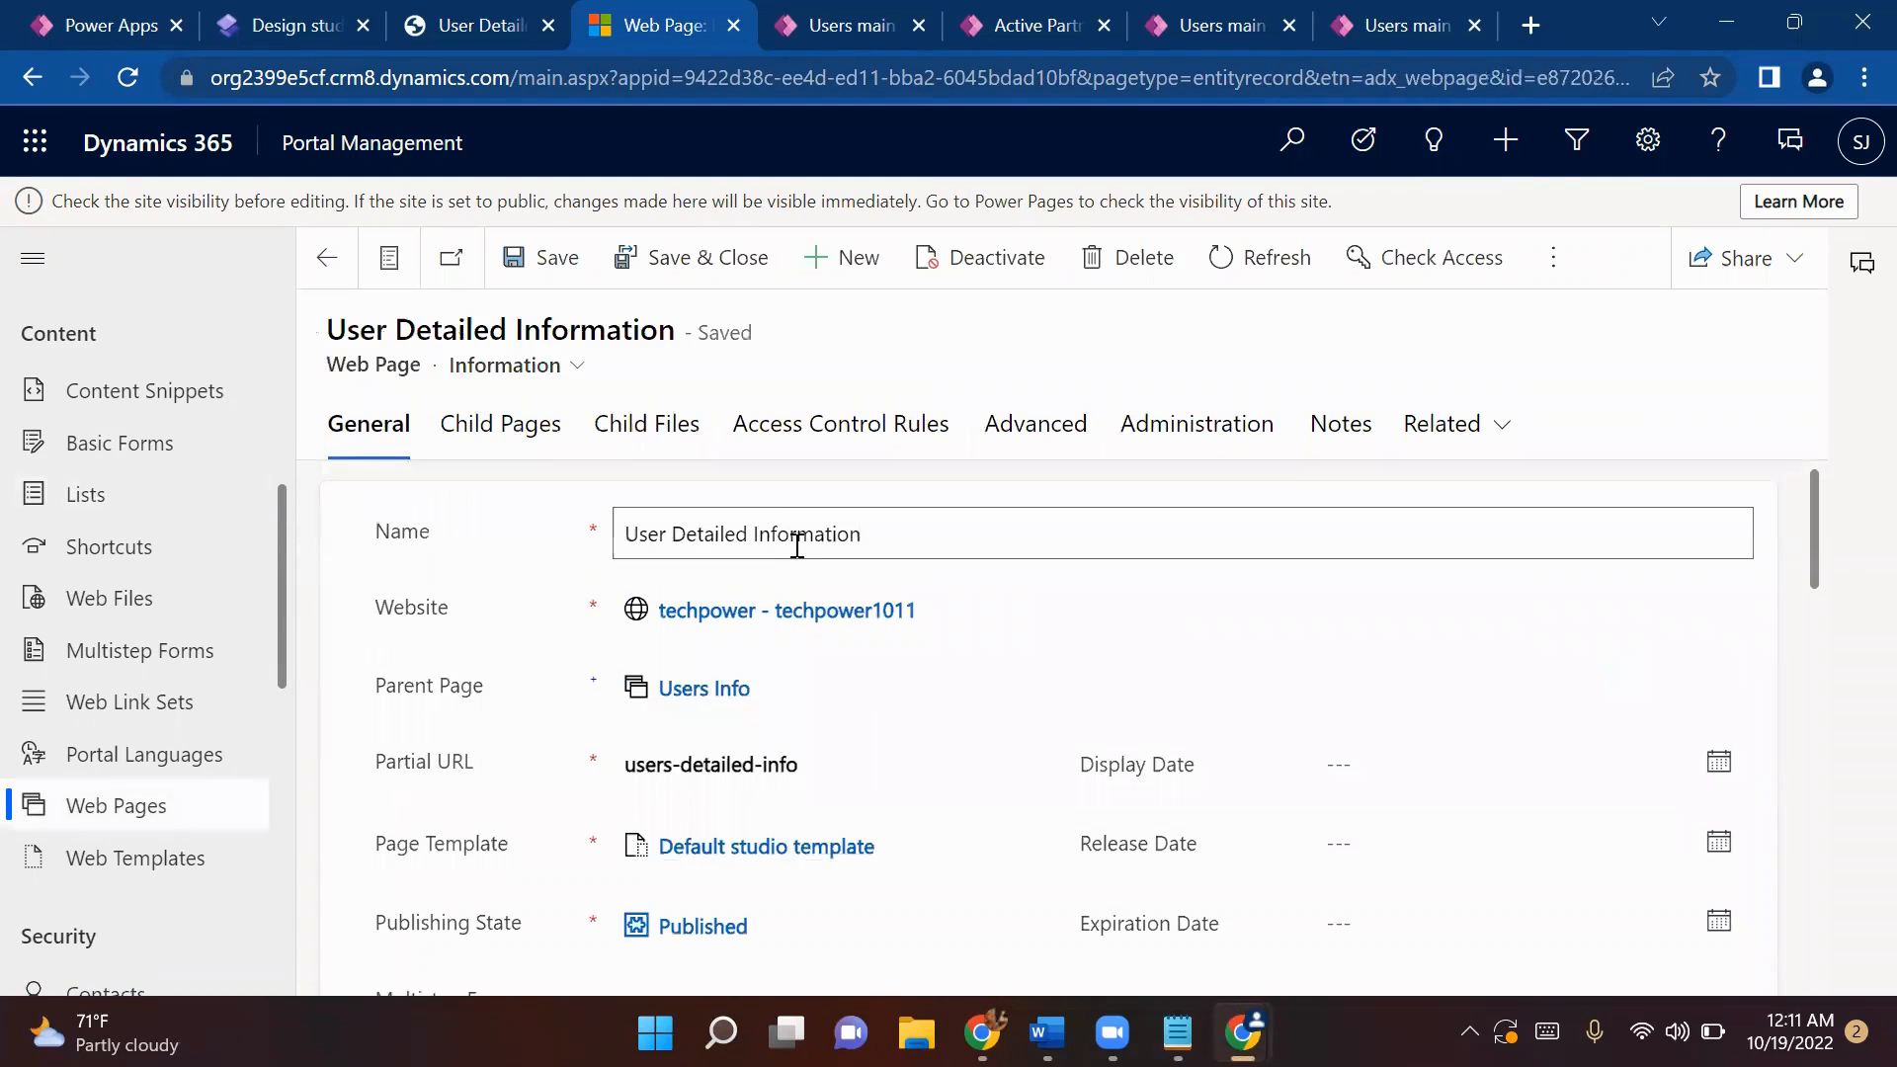
{"action": "left_click_drag", "start_coordinate": [921, 537], "coordinate": [555, 549]}
{"action": "scroll", "coordinate": [894, 687], "scroll_direction": "down", "scroll_amount": 3}
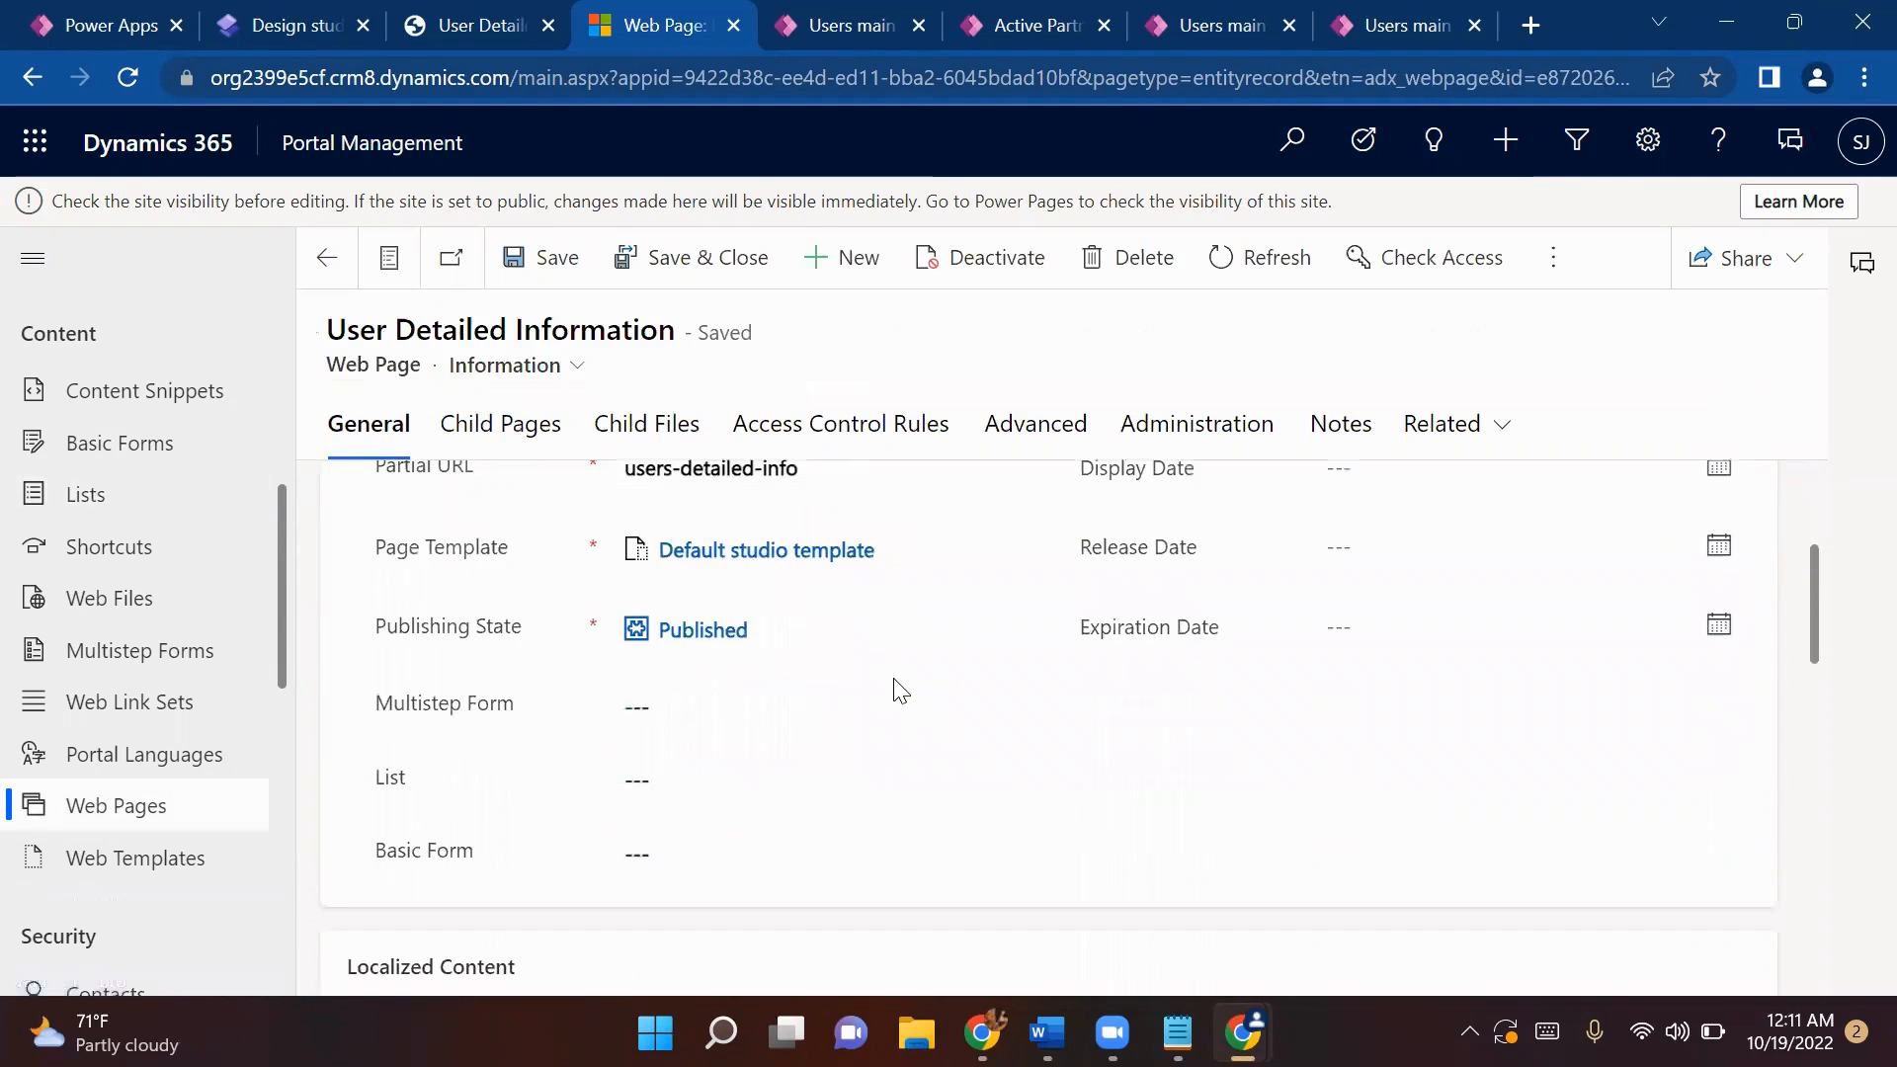
{"action": "scroll", "coordinate": [899, 687], "scroll_direction": "up", "scroll_amount": 3}
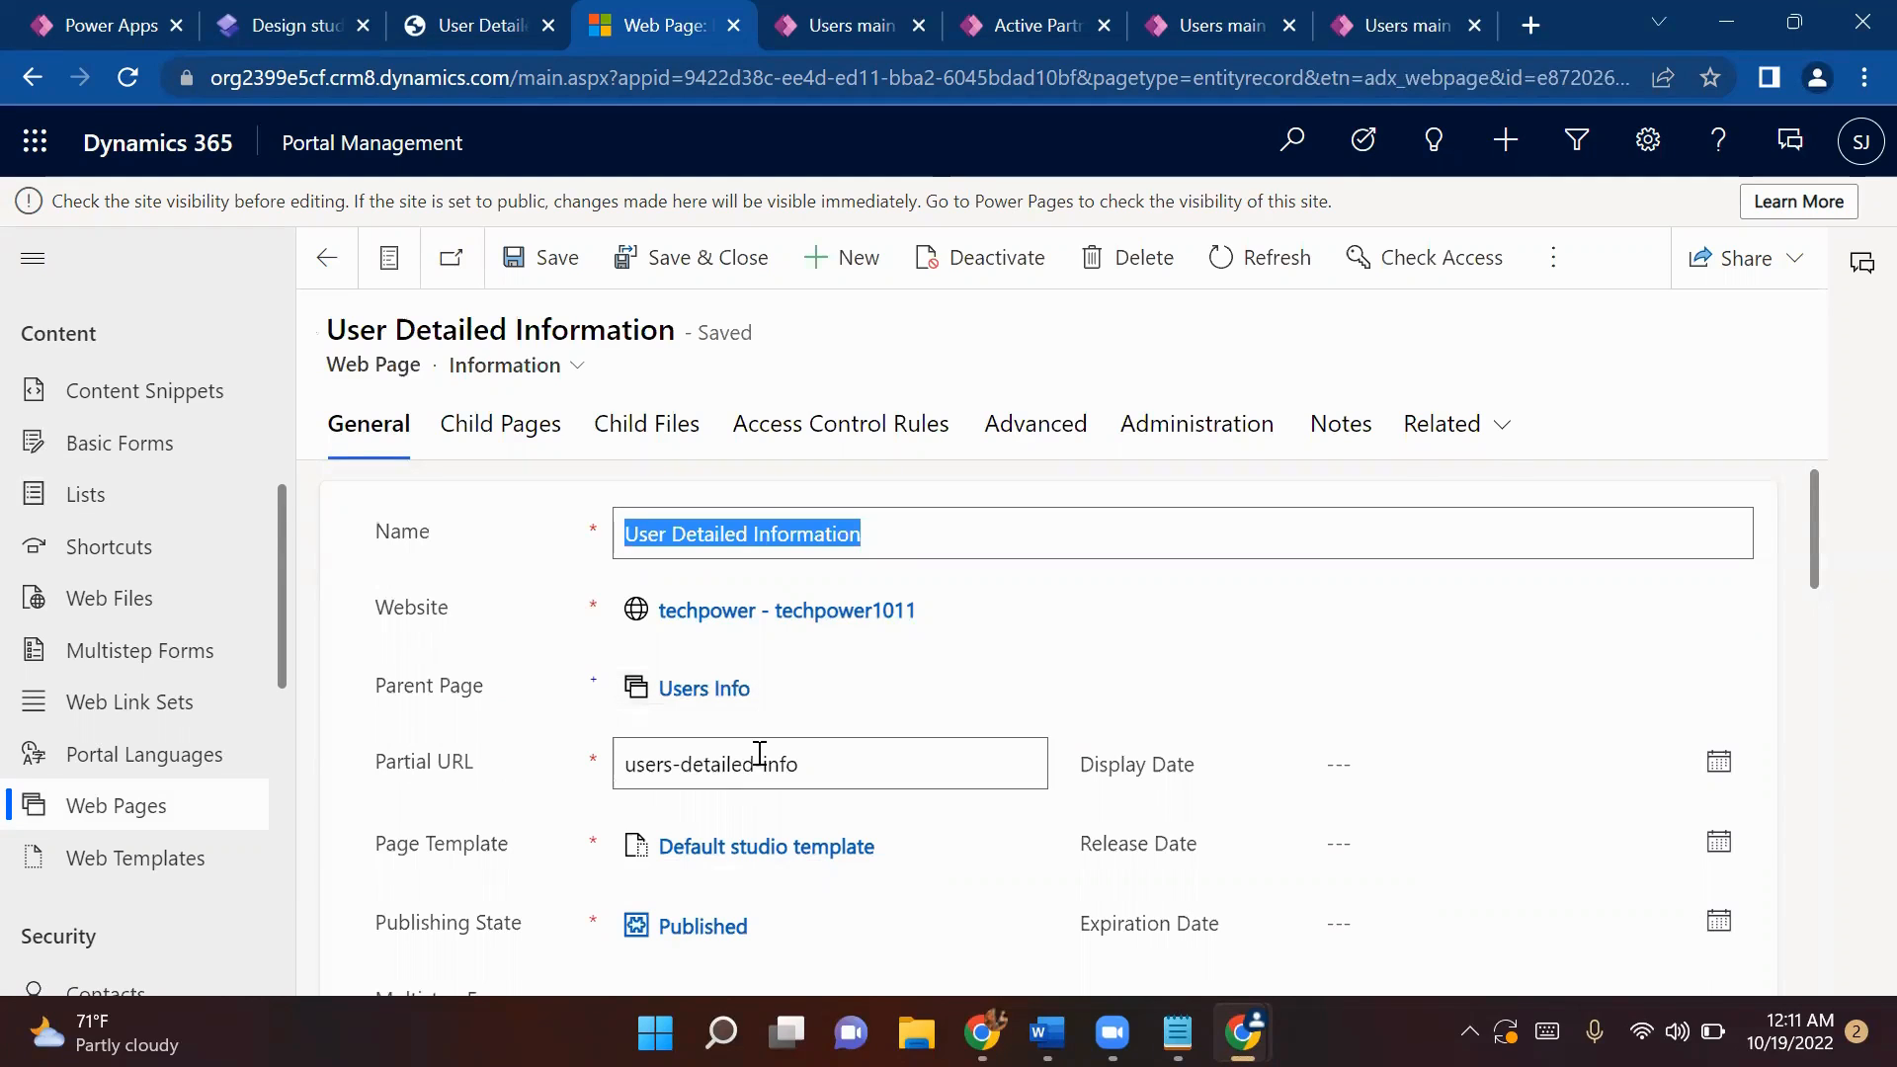
{"action": "scroll", "coordinate": [705, 785], "scroll_direction": "down", "scroll_amount": 2}
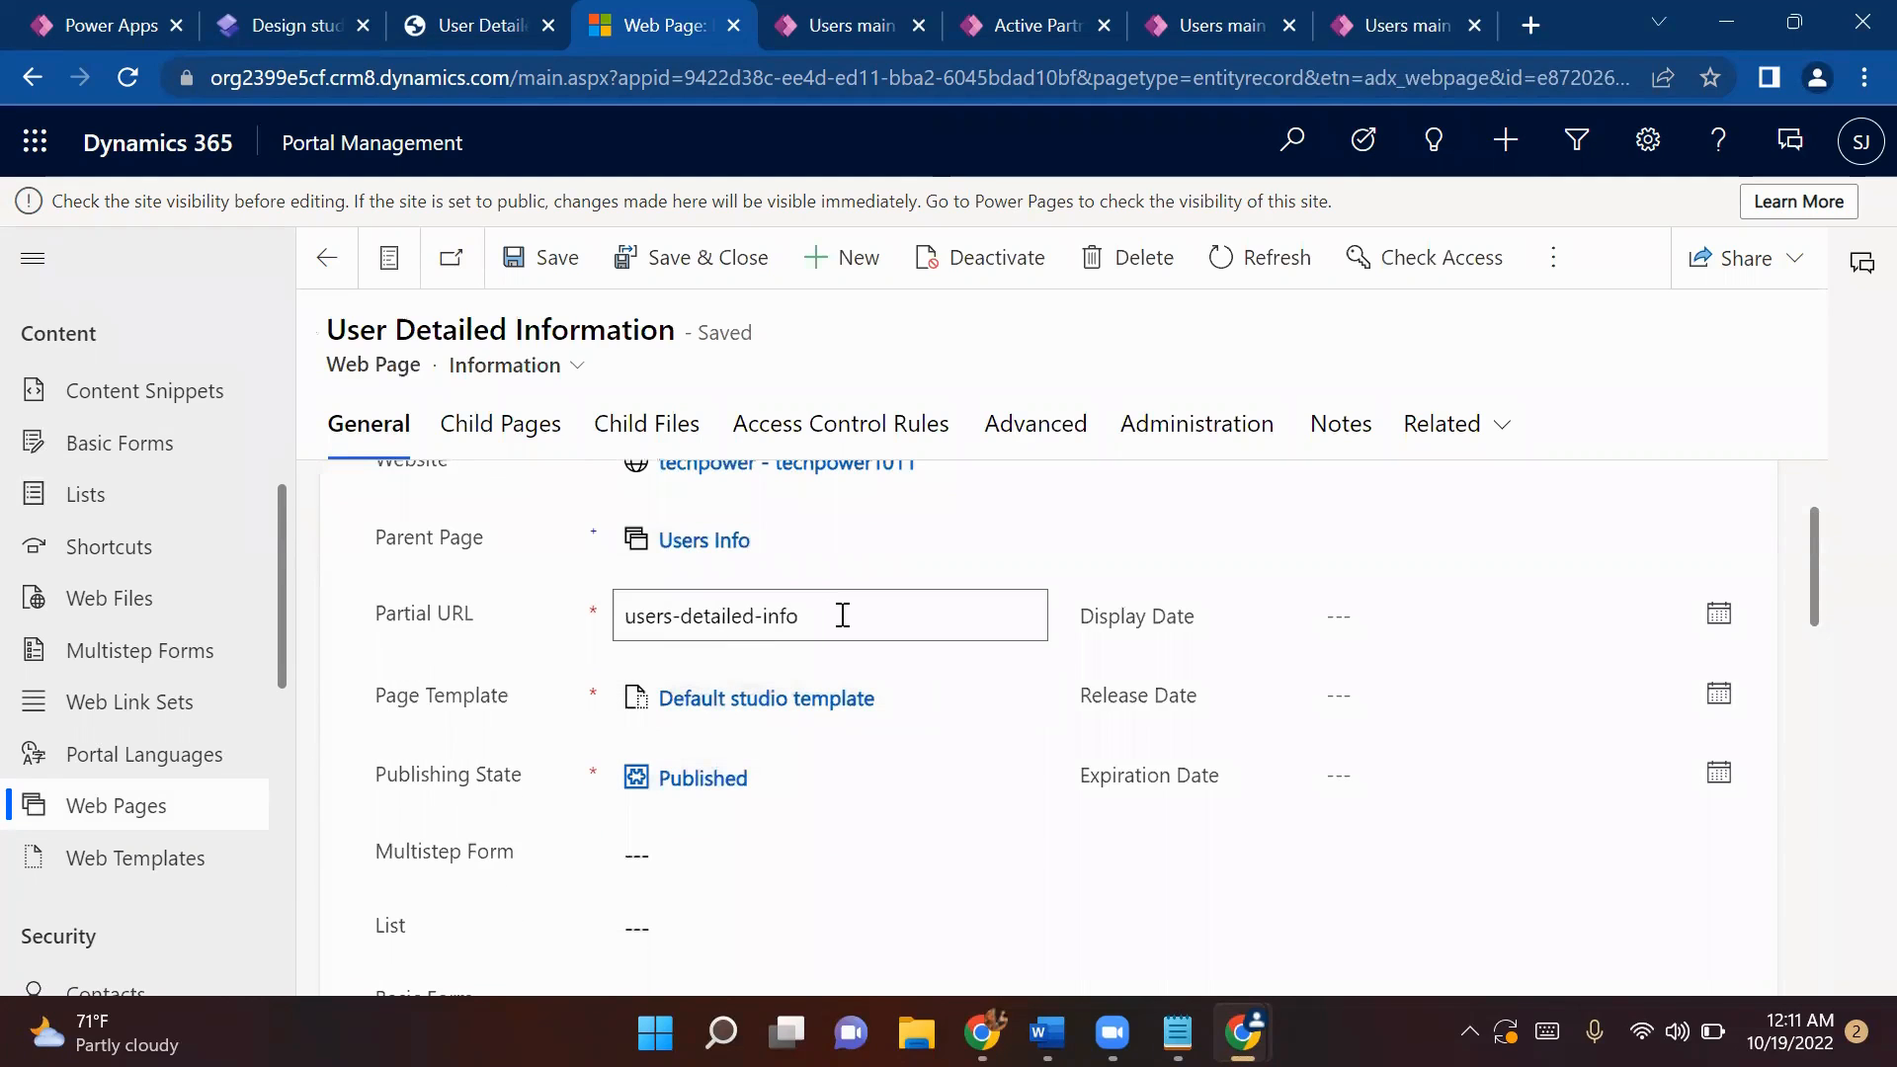
{"action": "scroll", "coordinate": [877, 754], "scroll_direction": "down", "scroll_amount": 10}
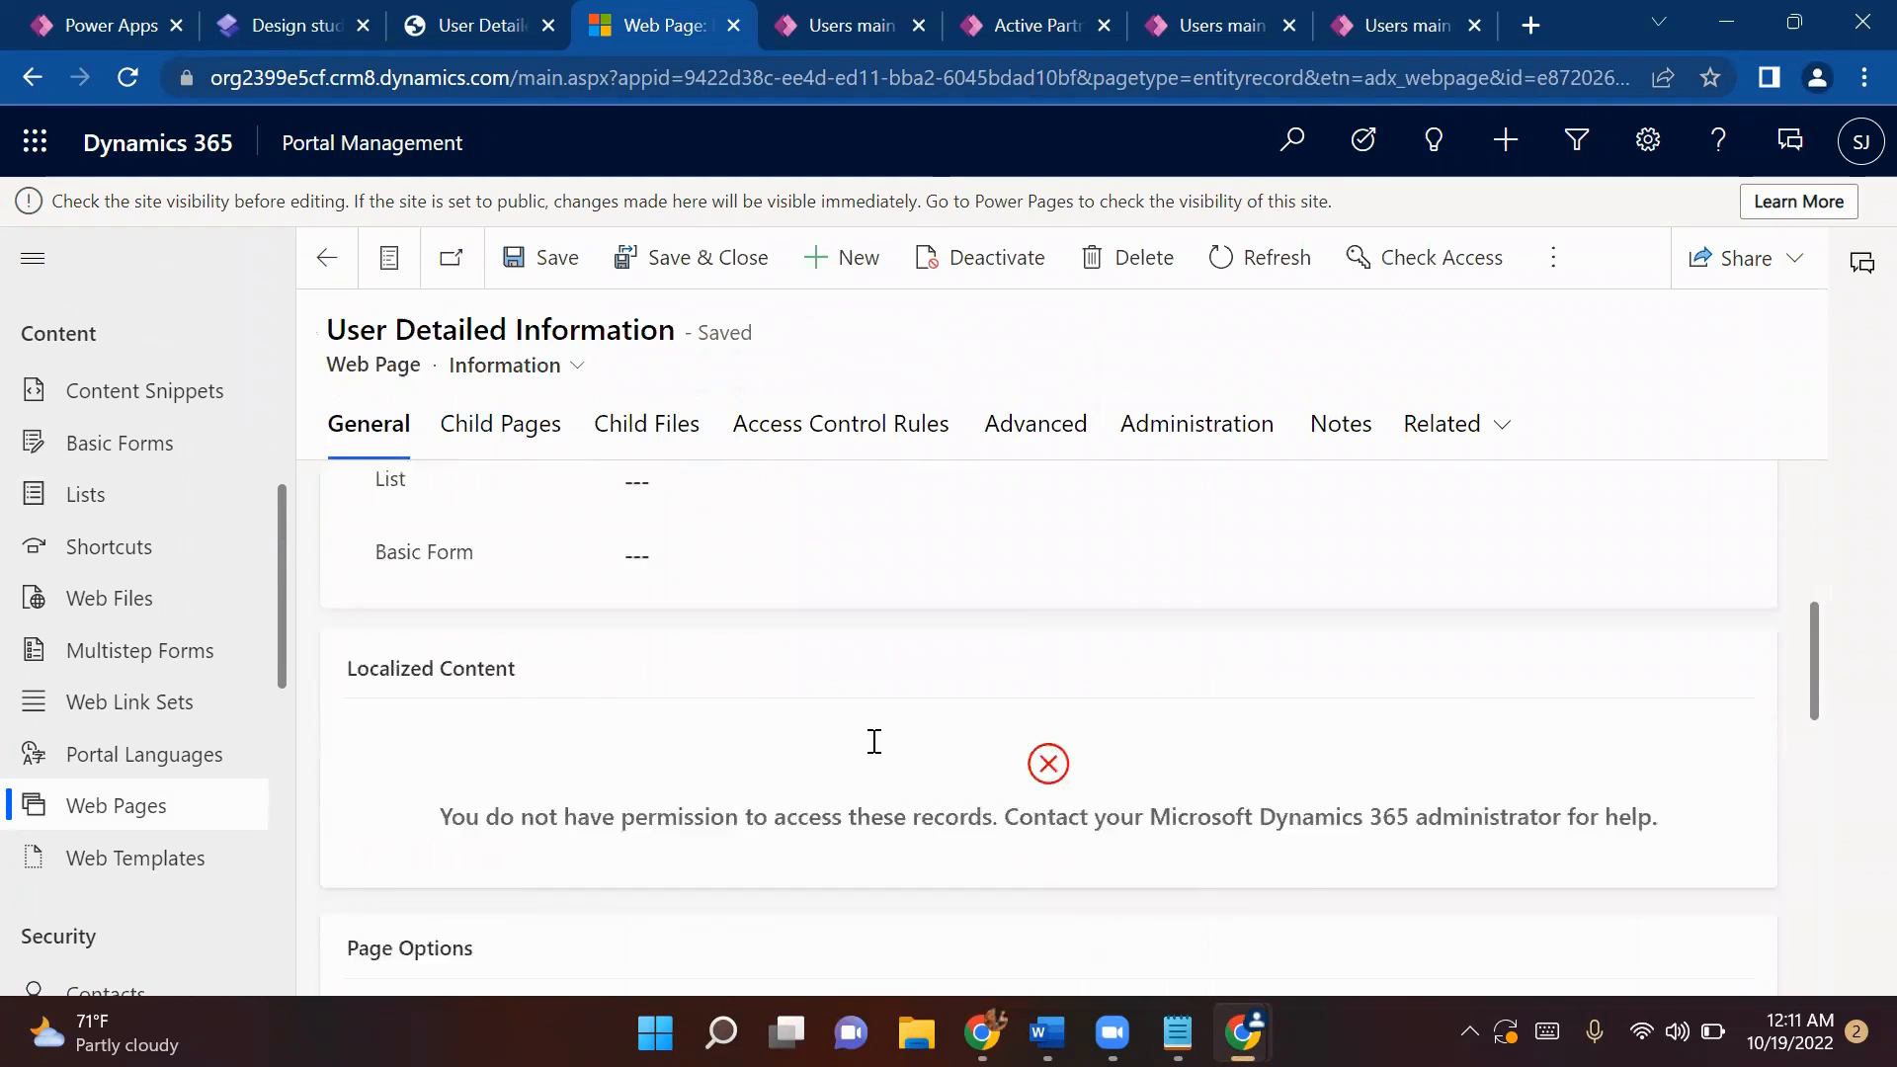
{"action": "scroll", "coordinate": [874, 754], "scroll_direction": "down", "scroll_amount": 5}
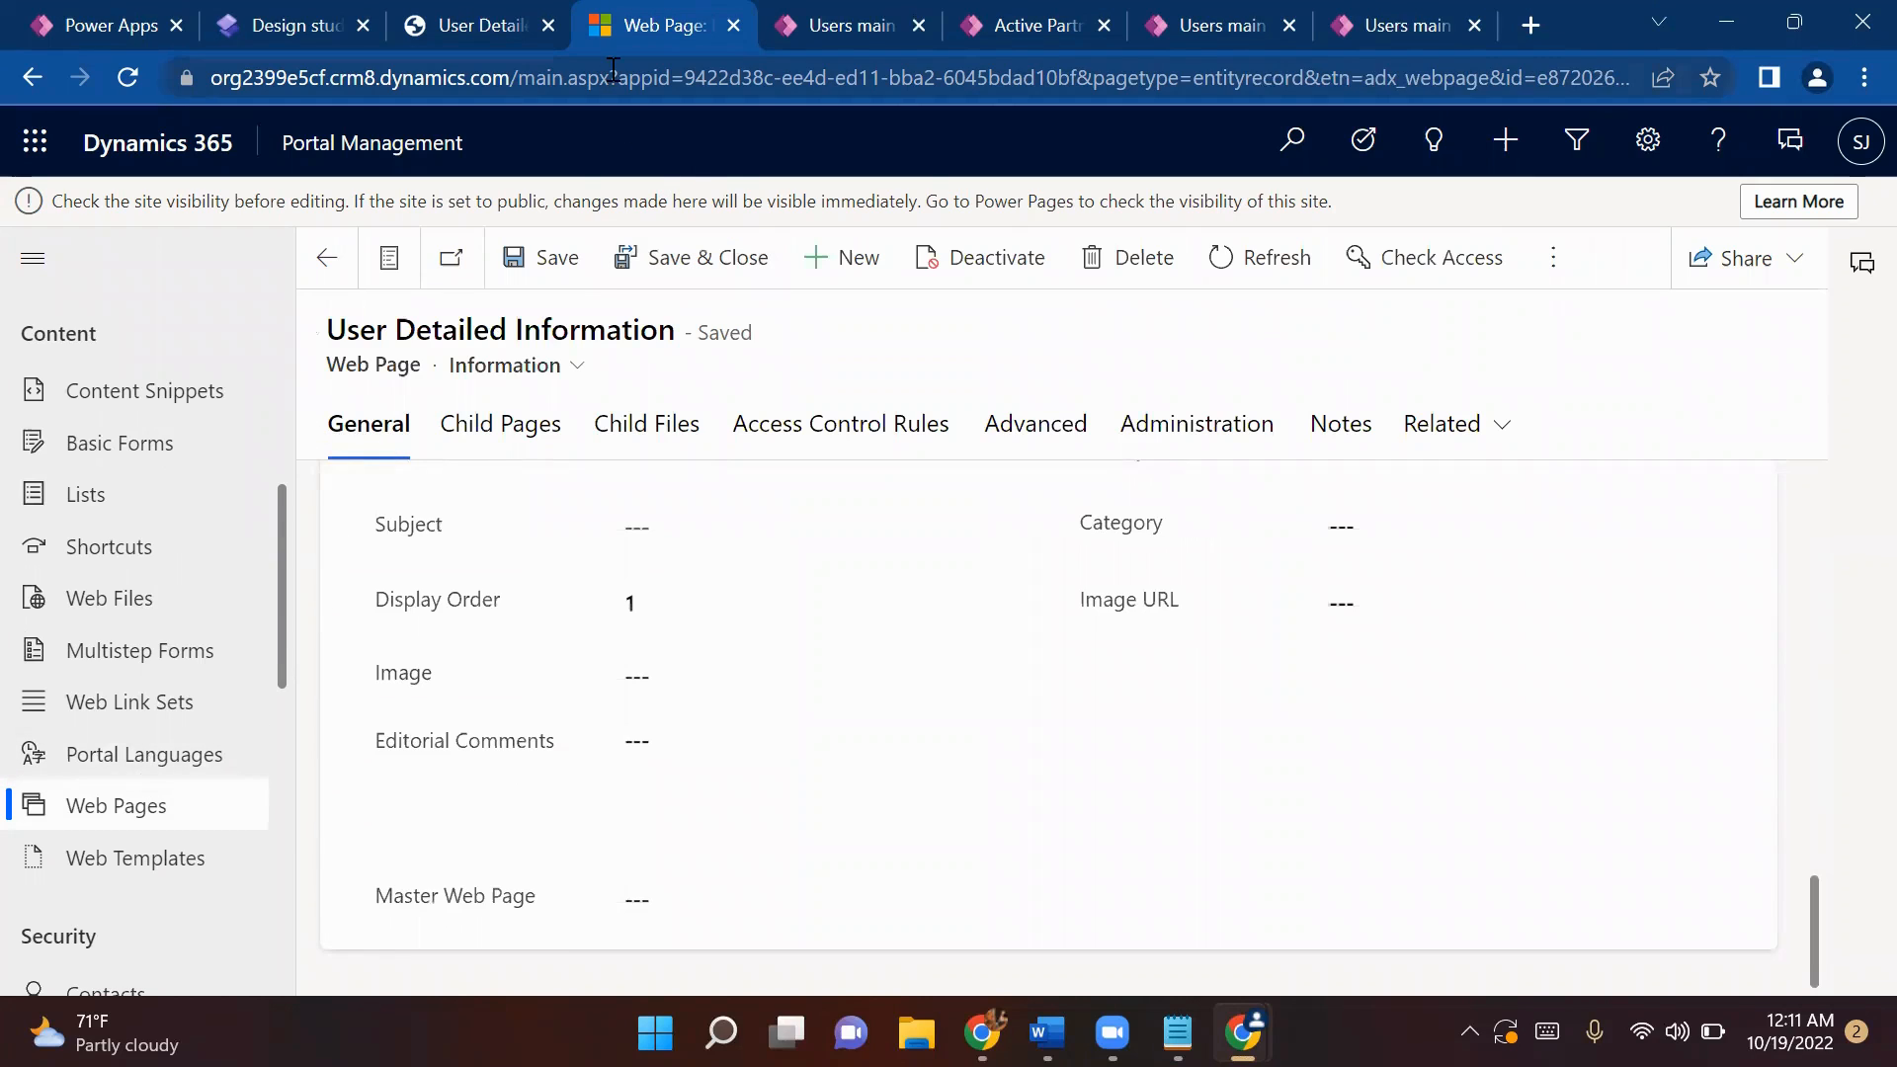
{"action": "mouse_move", "coordinate": [1178, 1033]}
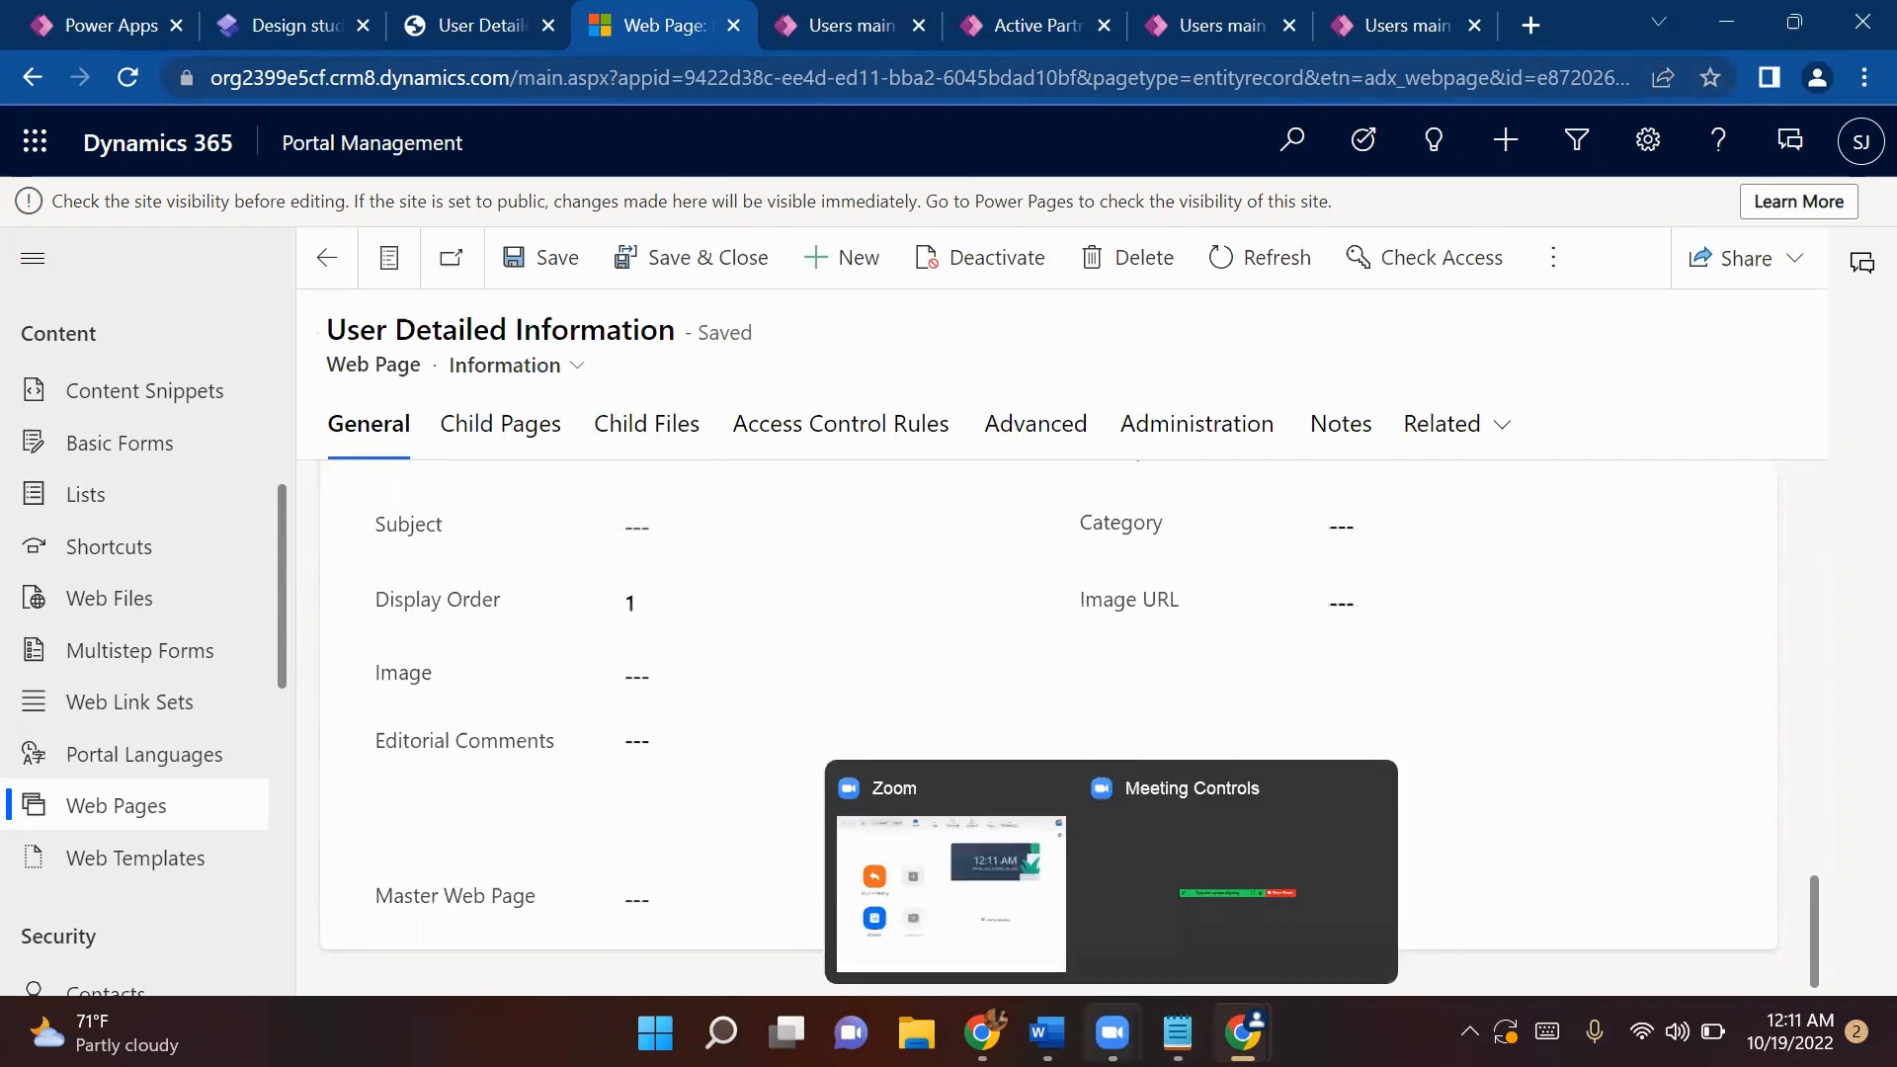
{"action": "left_click", "coordinate": [1020, 924]}
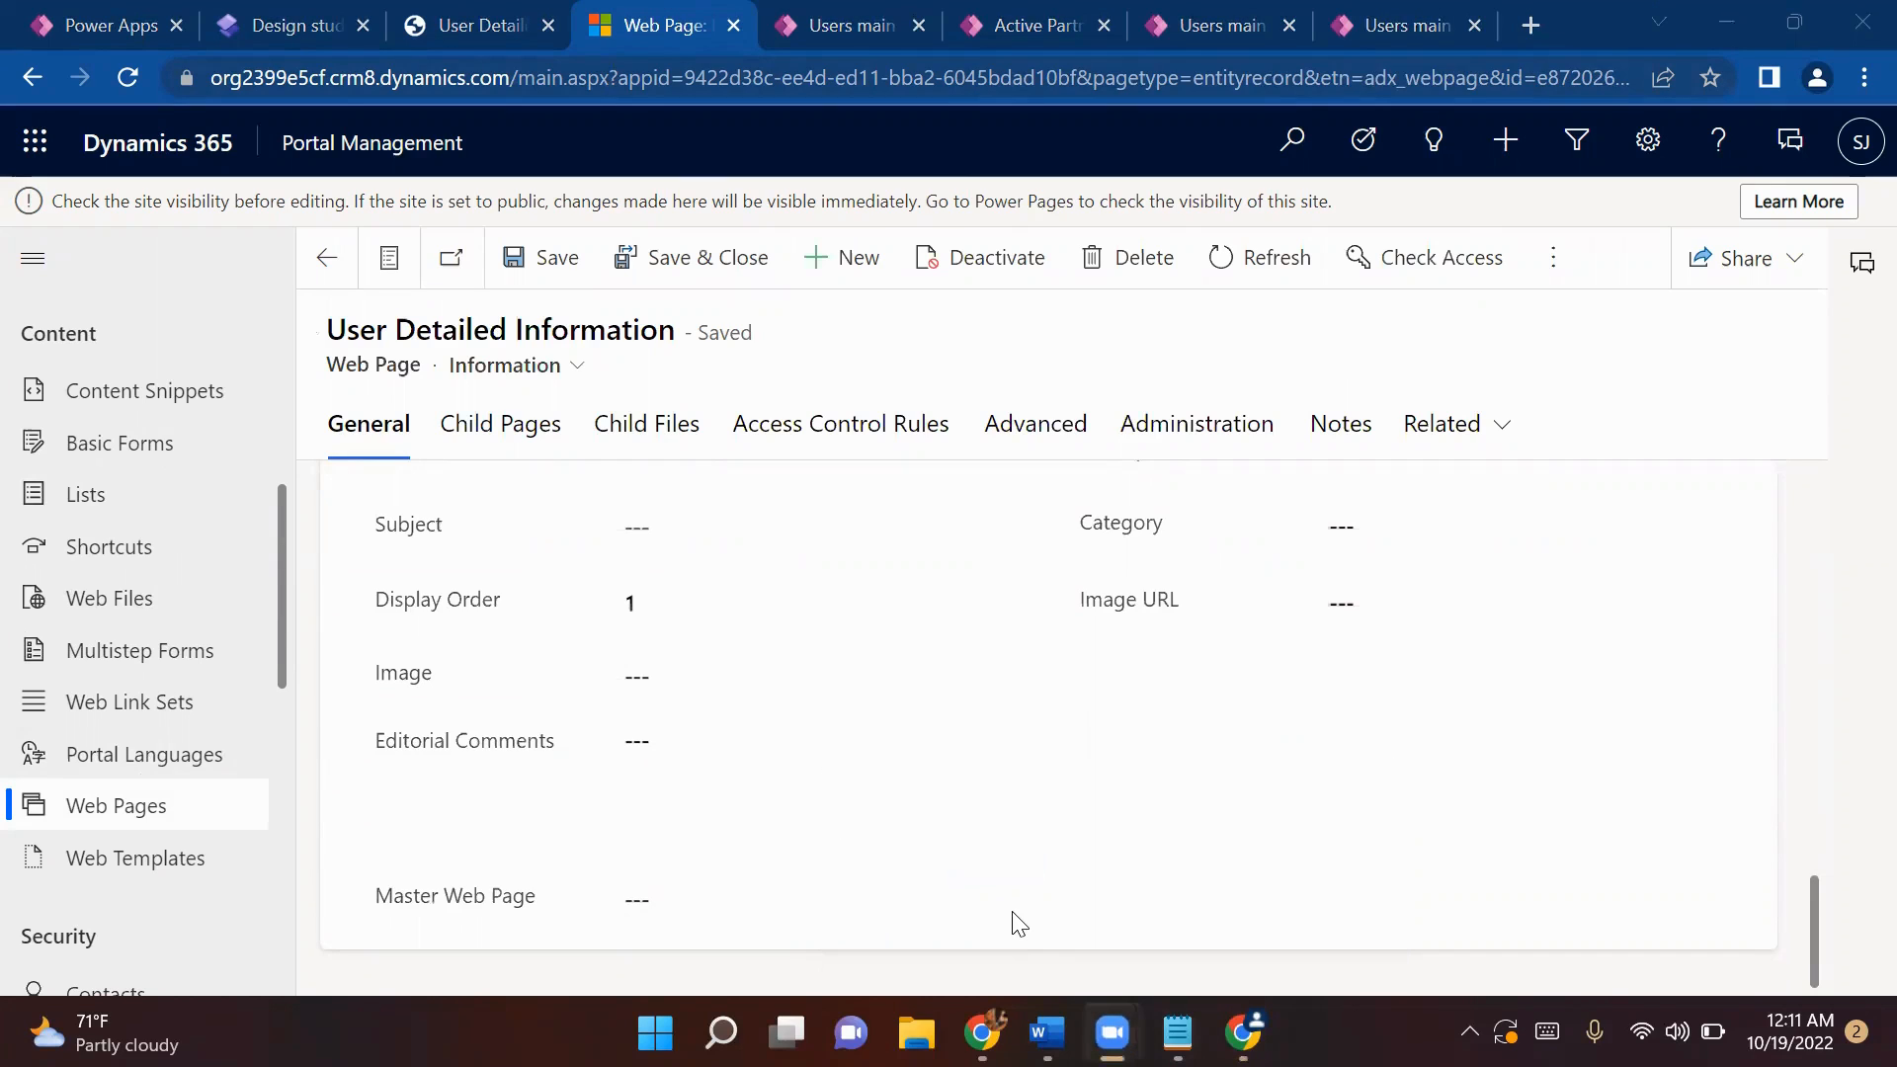